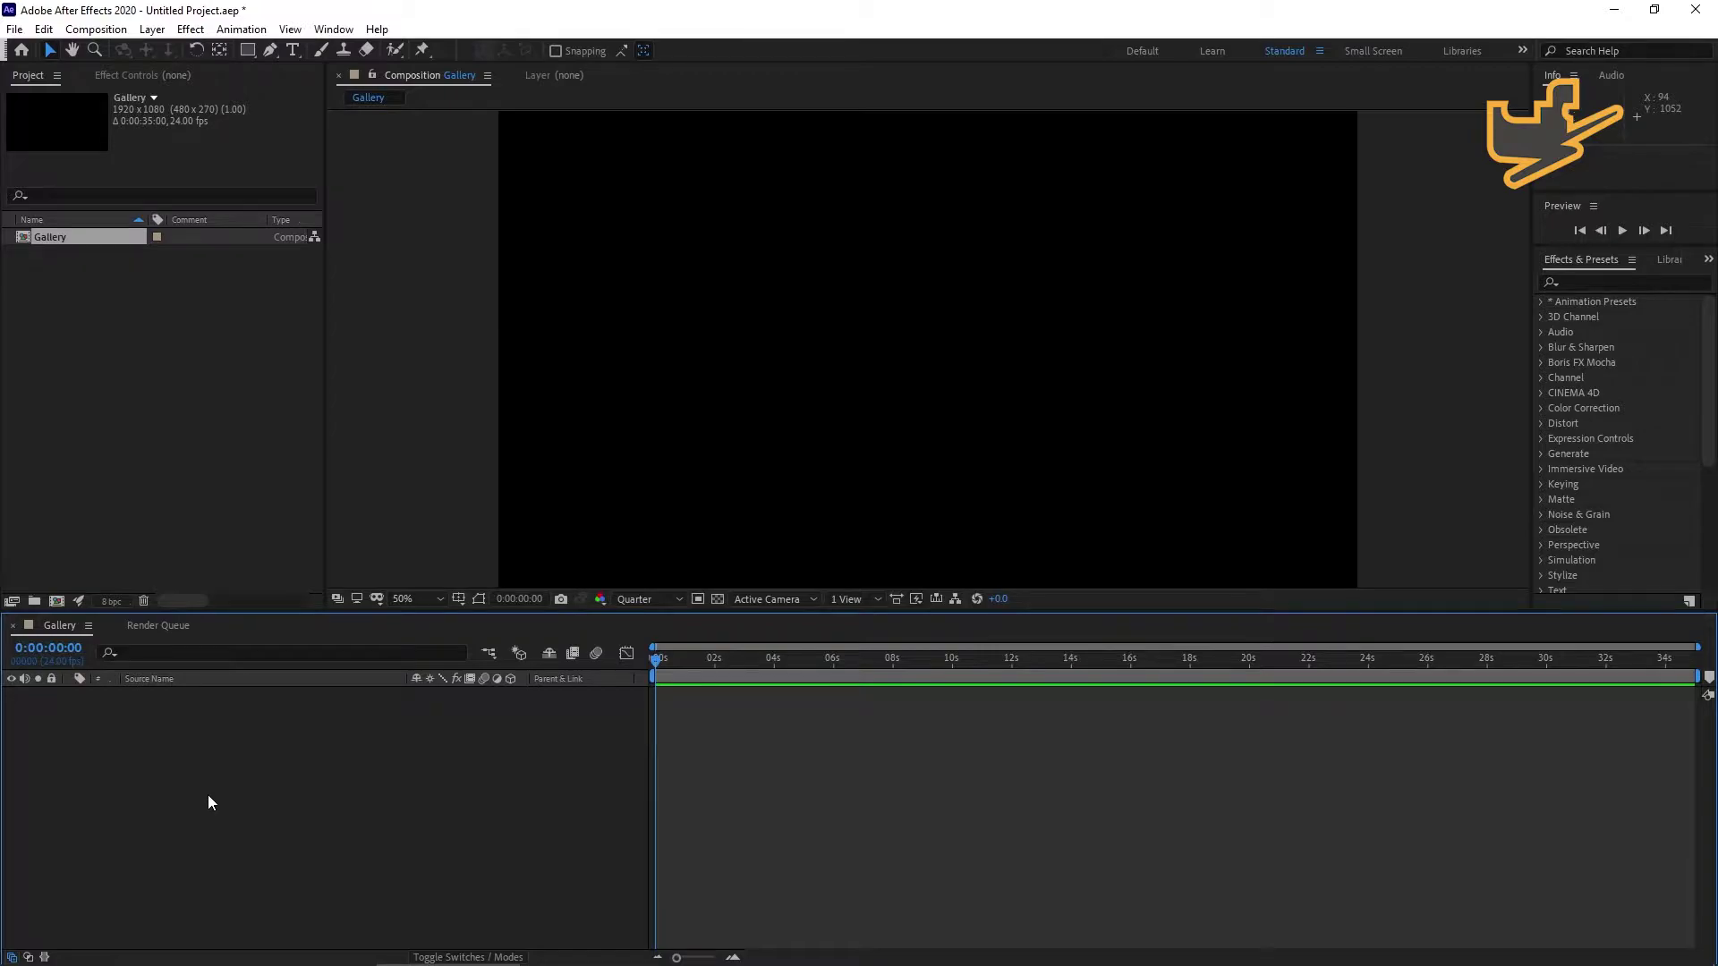
Create a black solid layer named Element at the composition size of 1920 x 1080 px.
key("ctrl+y")
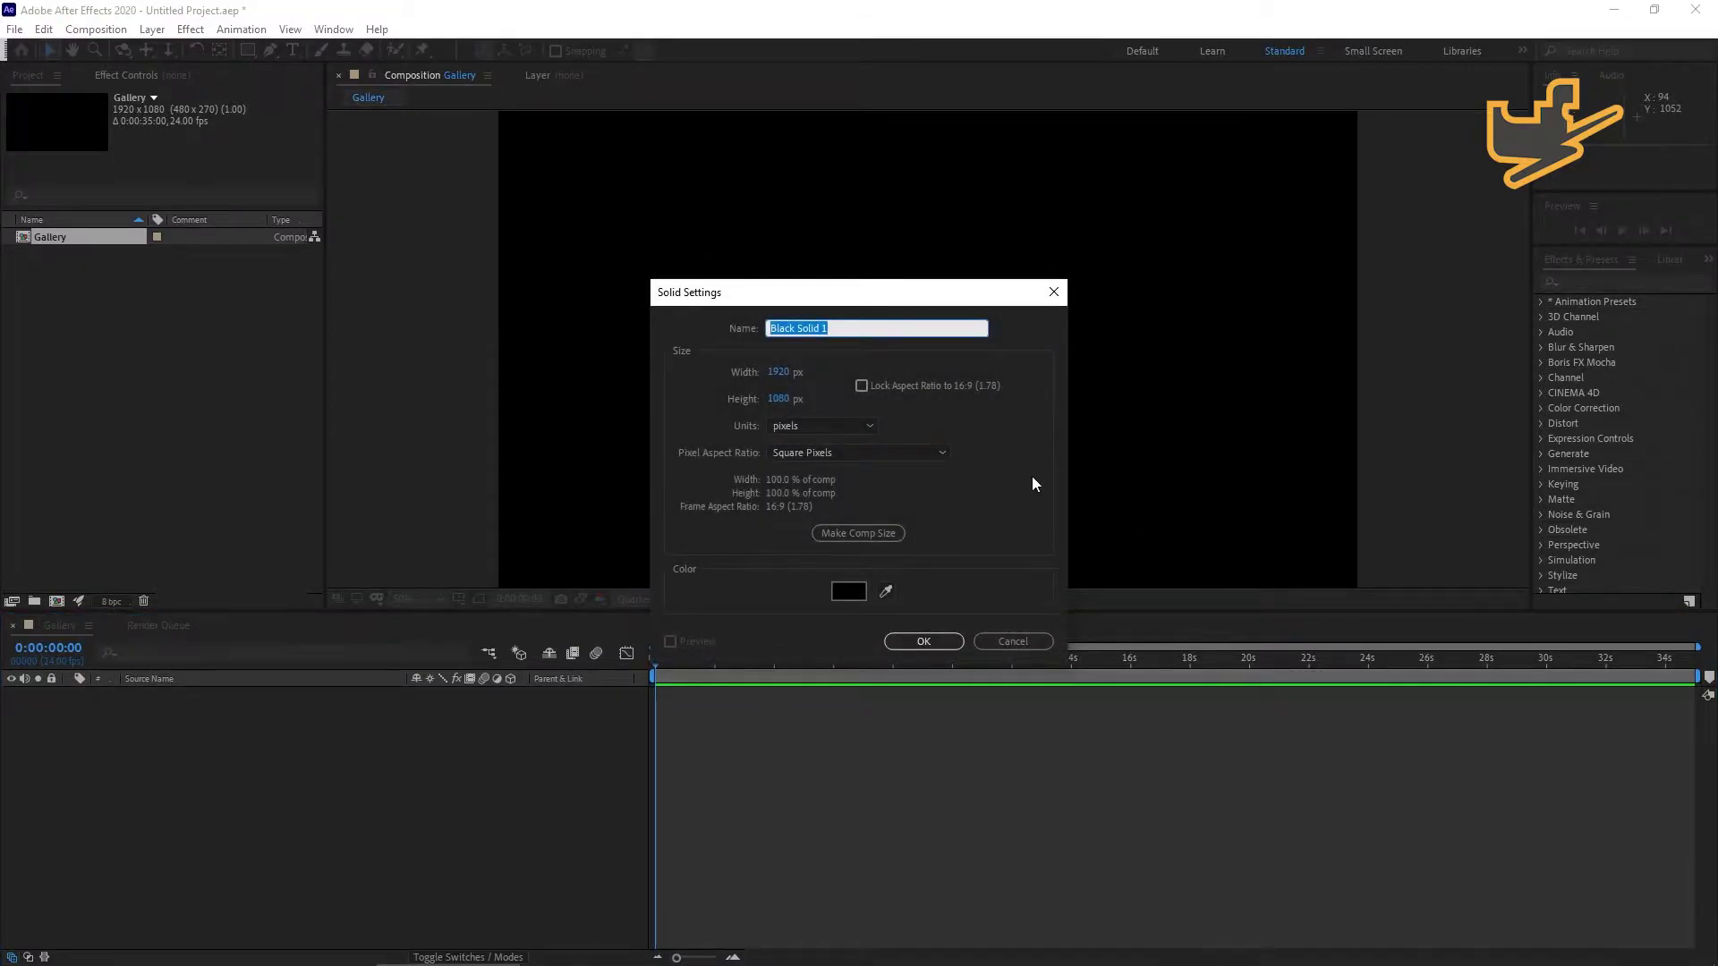
type("Element")
left_click(877, 533)
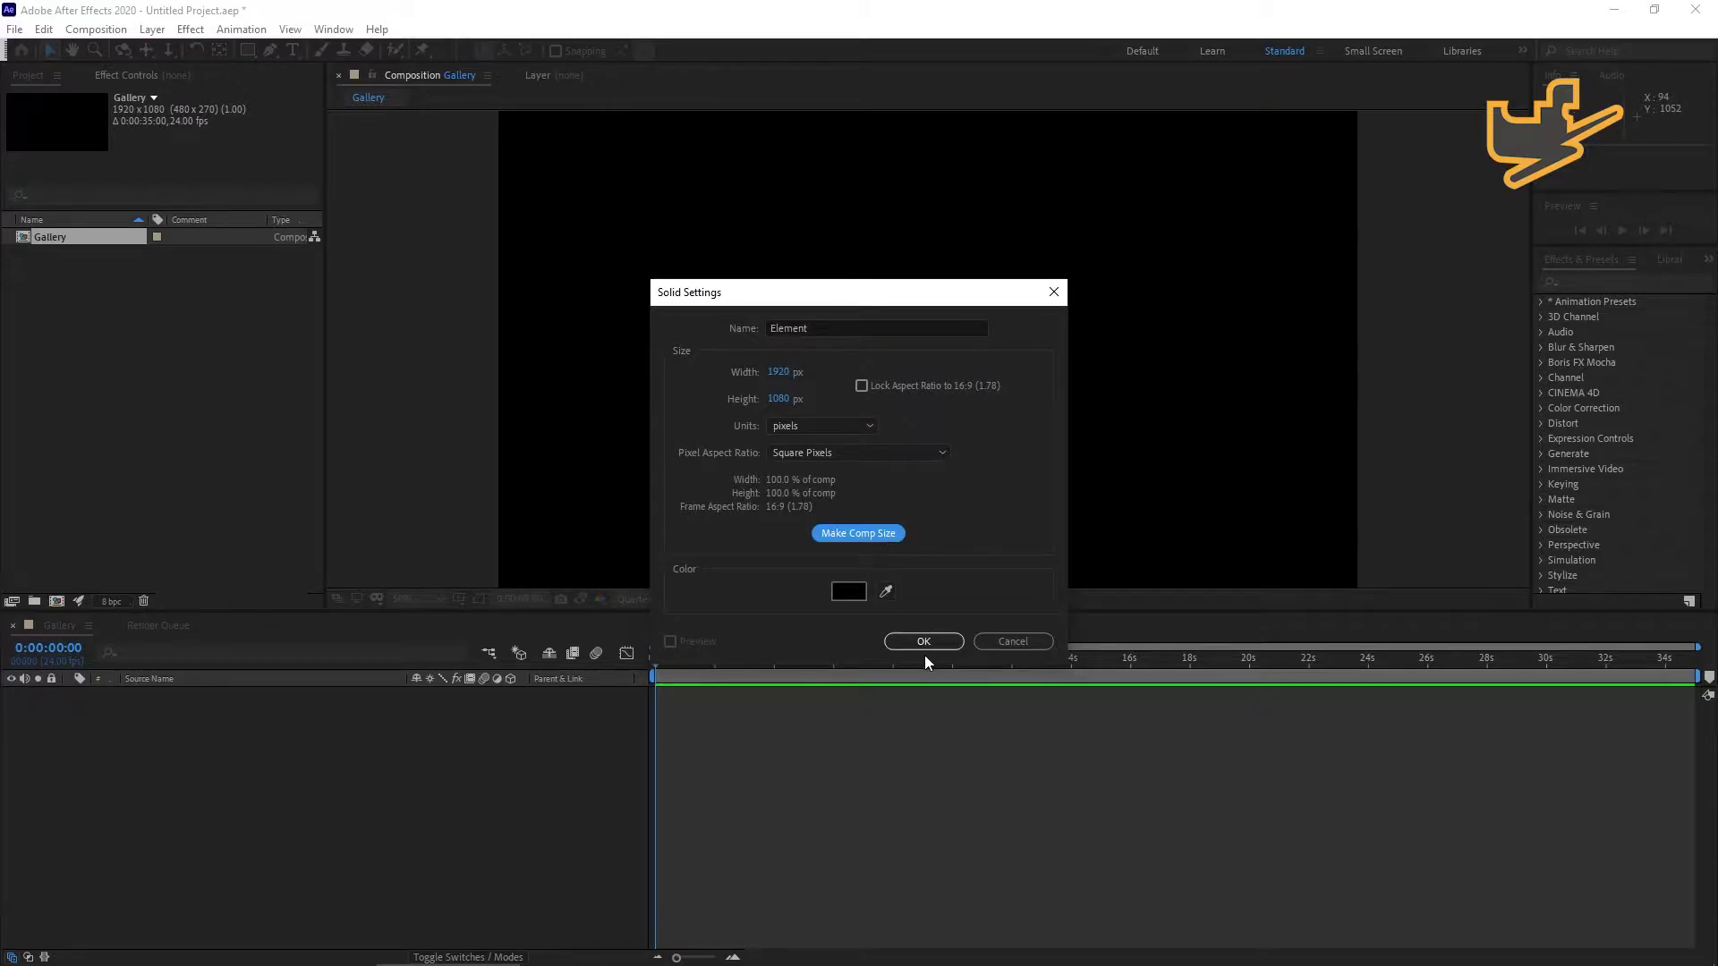
left_click(922, 643)
Apply the Element effect to the Element solid layer.
left_click(200, 701)
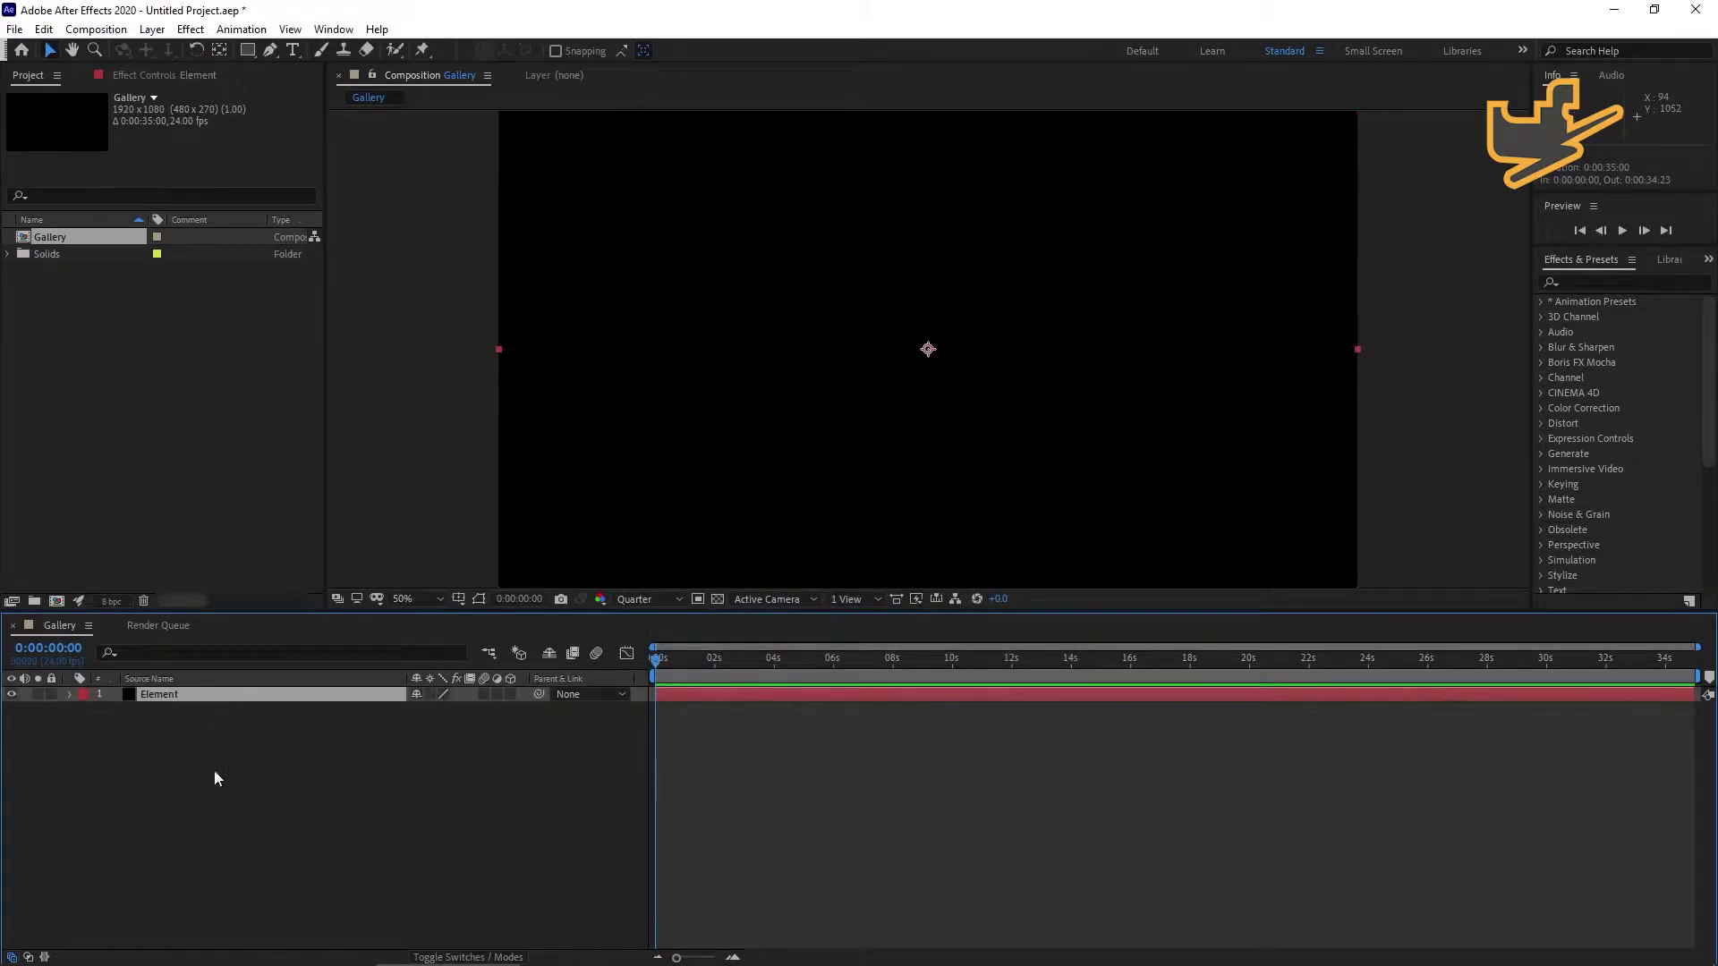
key("ctrl+space")
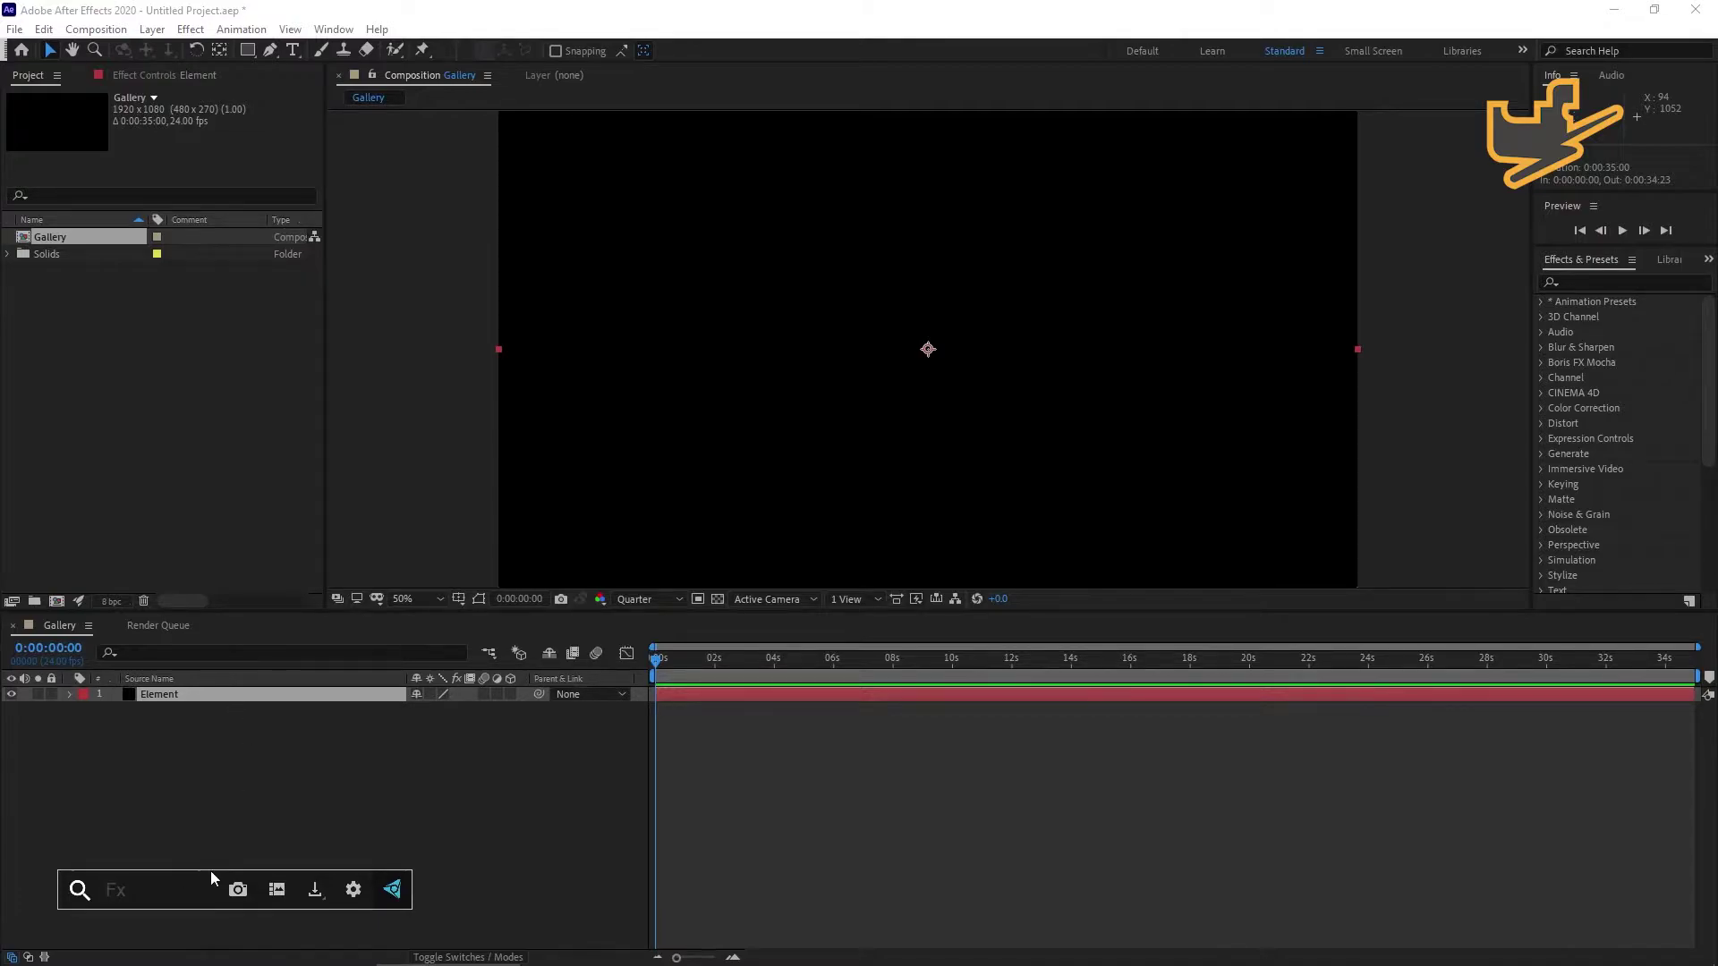
type("e")
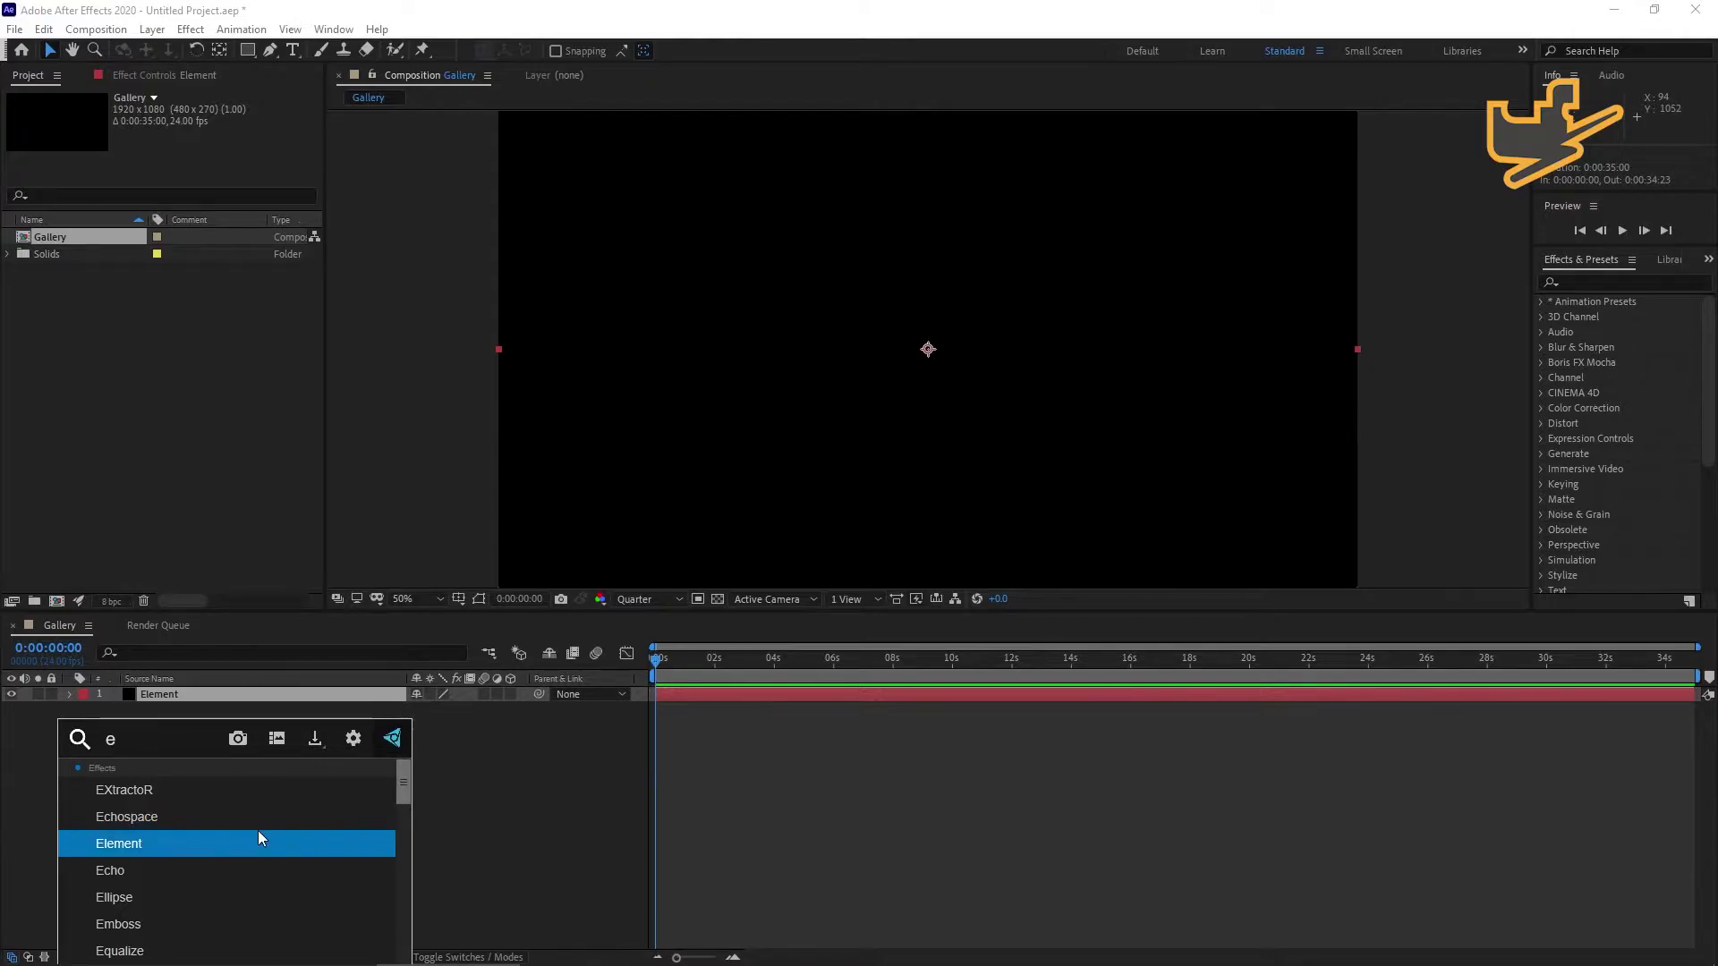
left_click(142, 845)
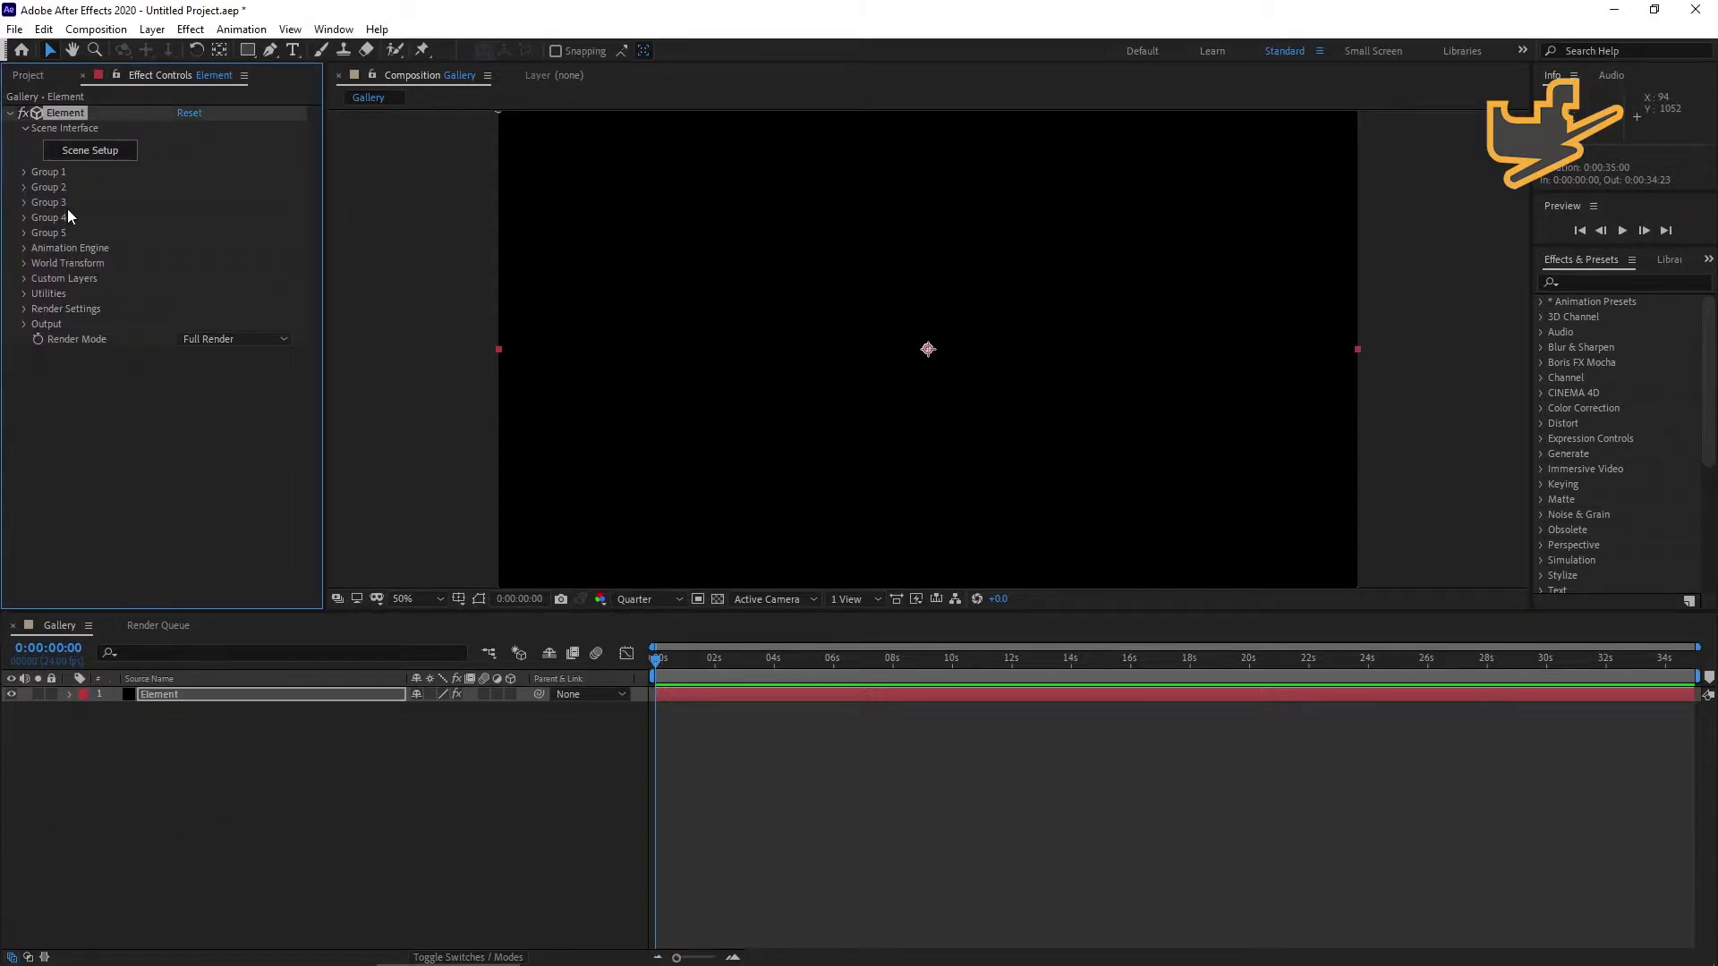
Open the effect's Scene Setup and import the 3D object MAK_Scene_OBJ with the default import preferences.
left_click(85, 151)
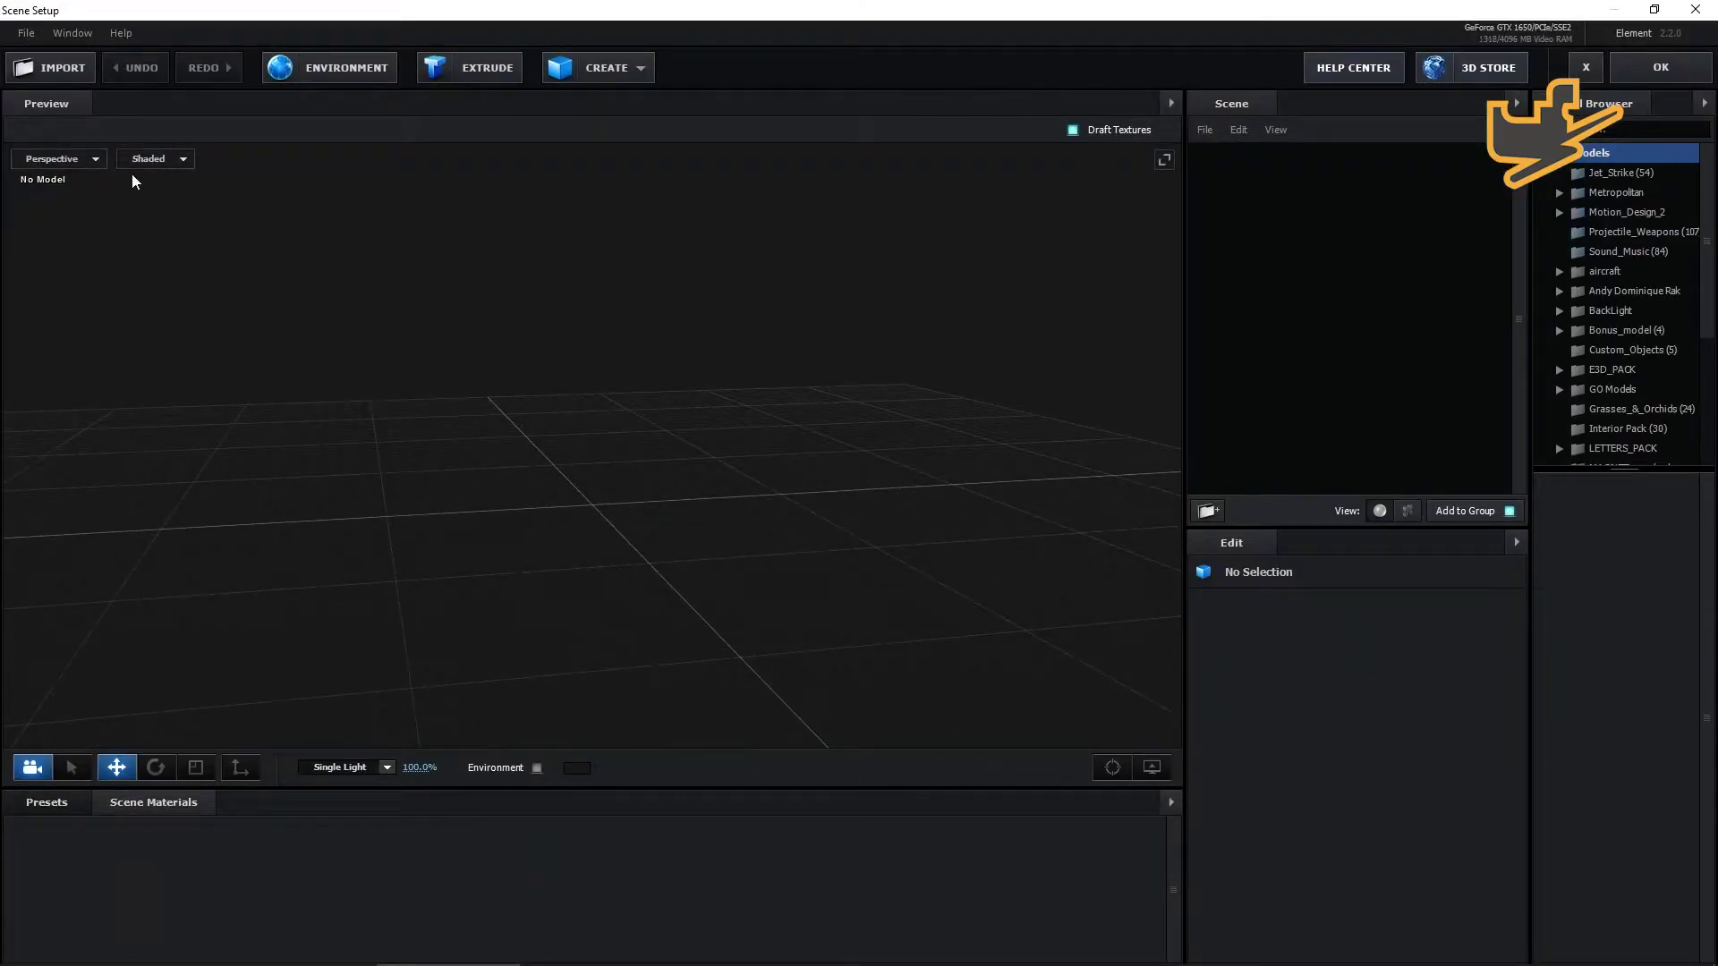
left_click(26, 32)
mouse_move(48, 58)
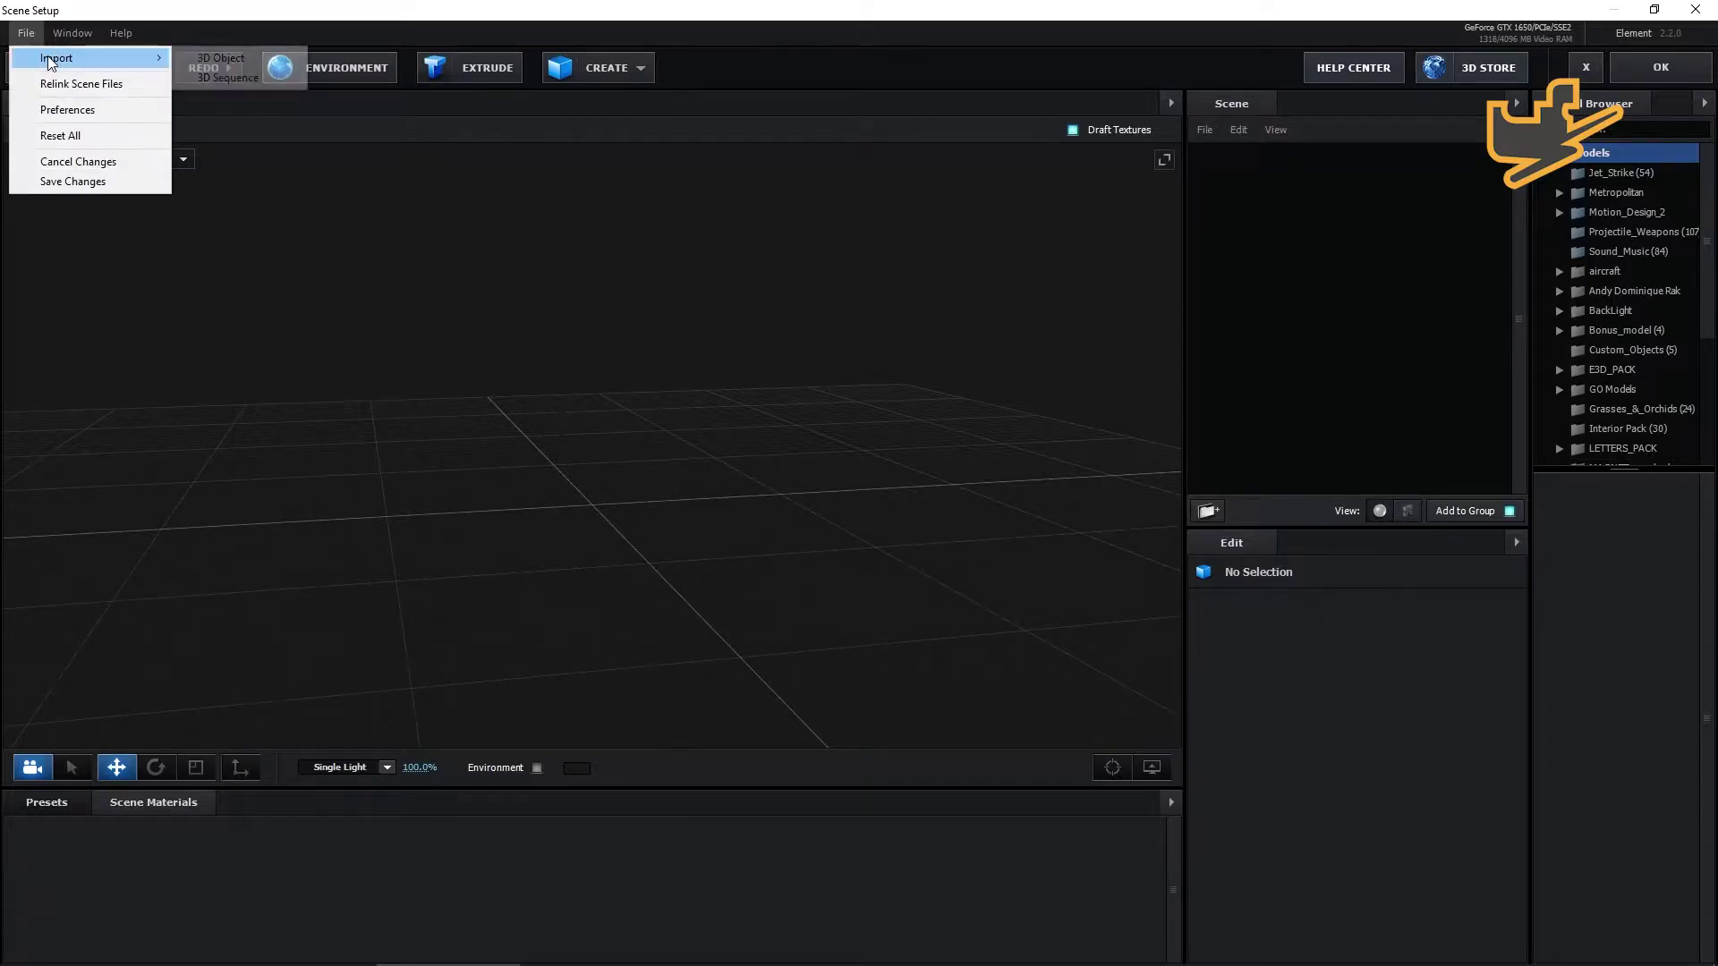
left_click(236, 56)
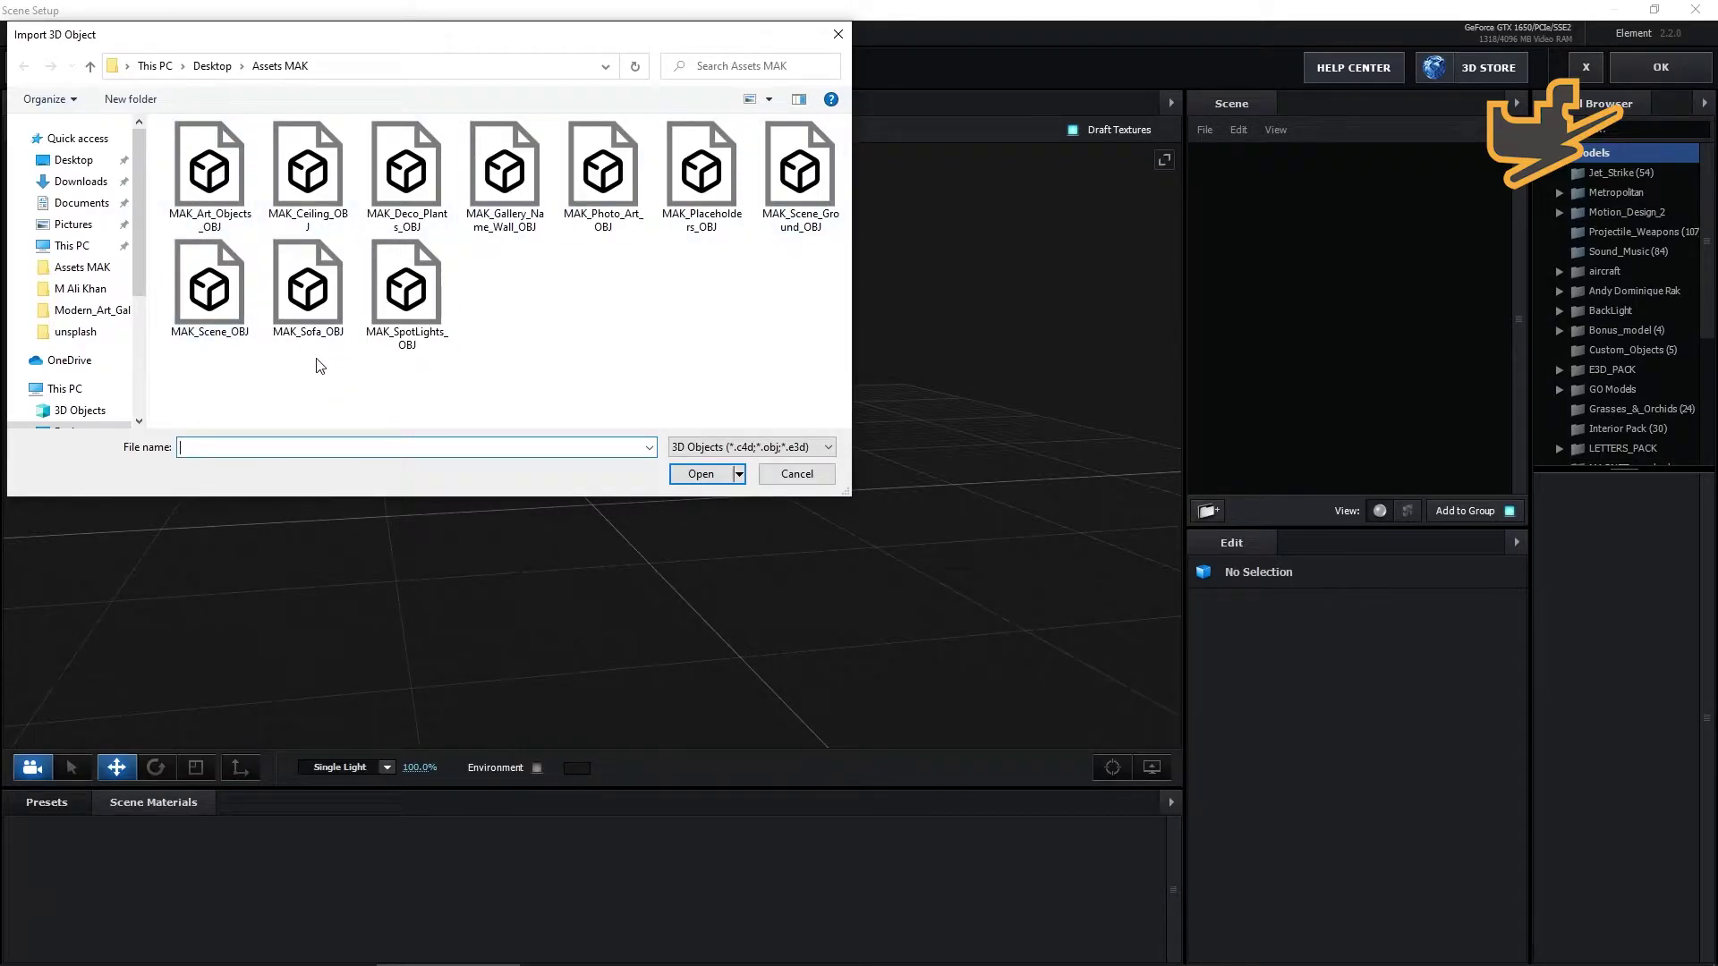
left_click(214, 296)
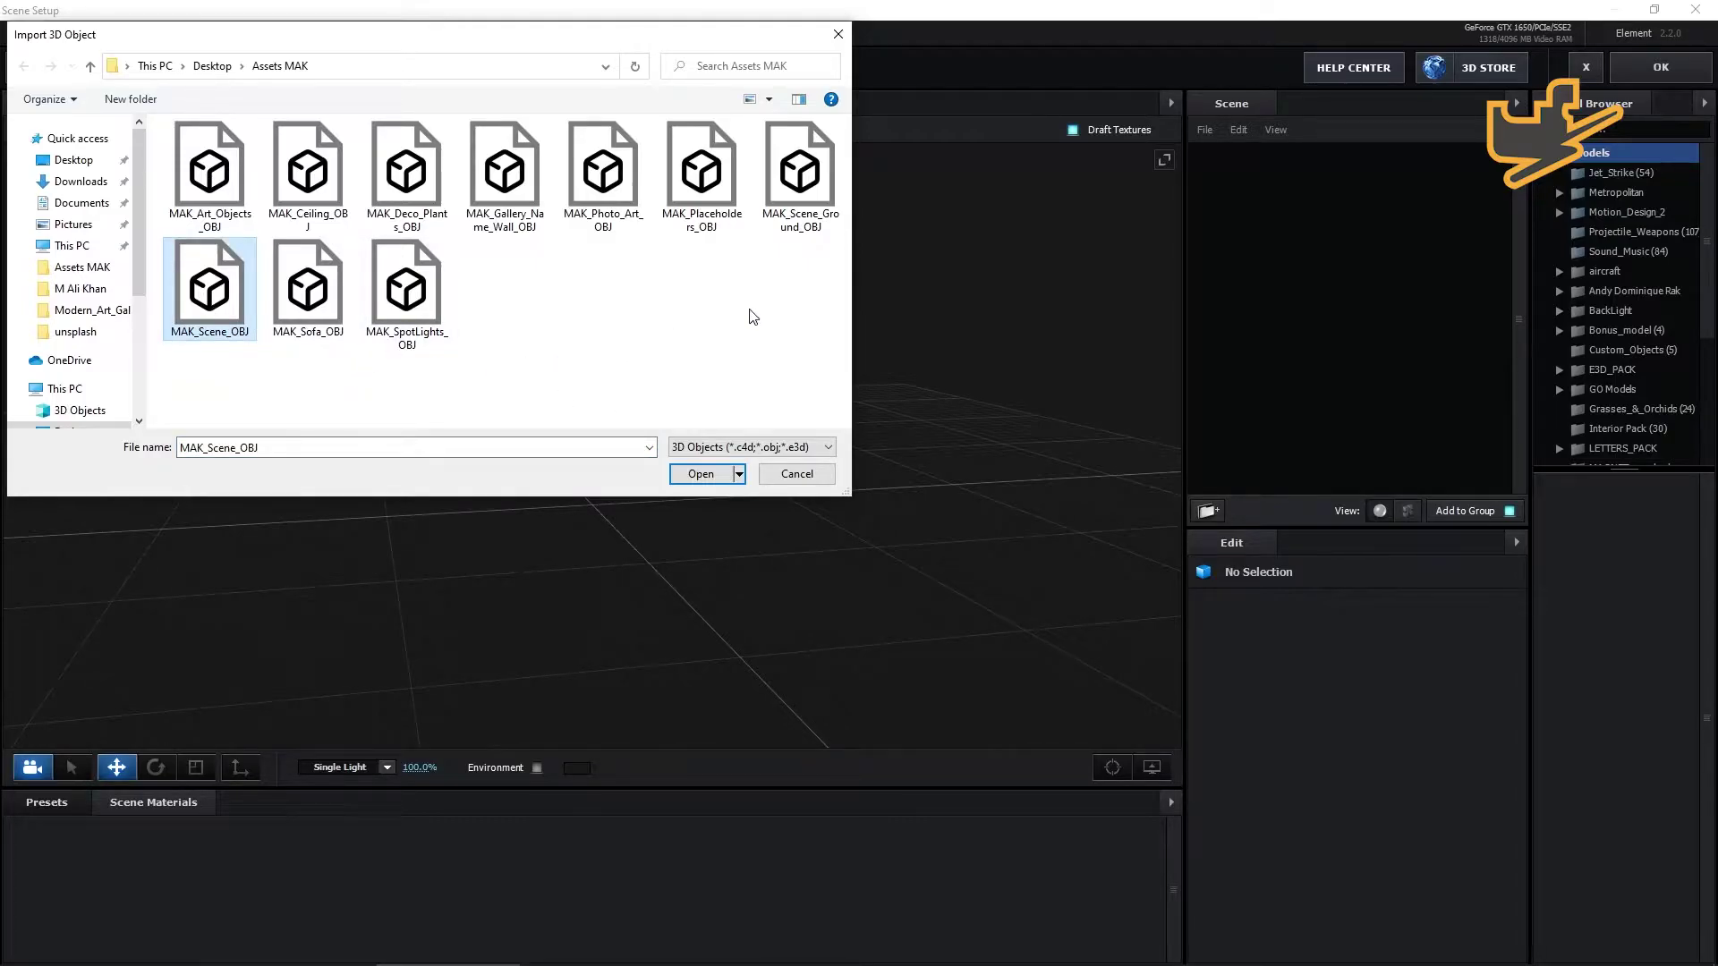
left_click(701, 475)
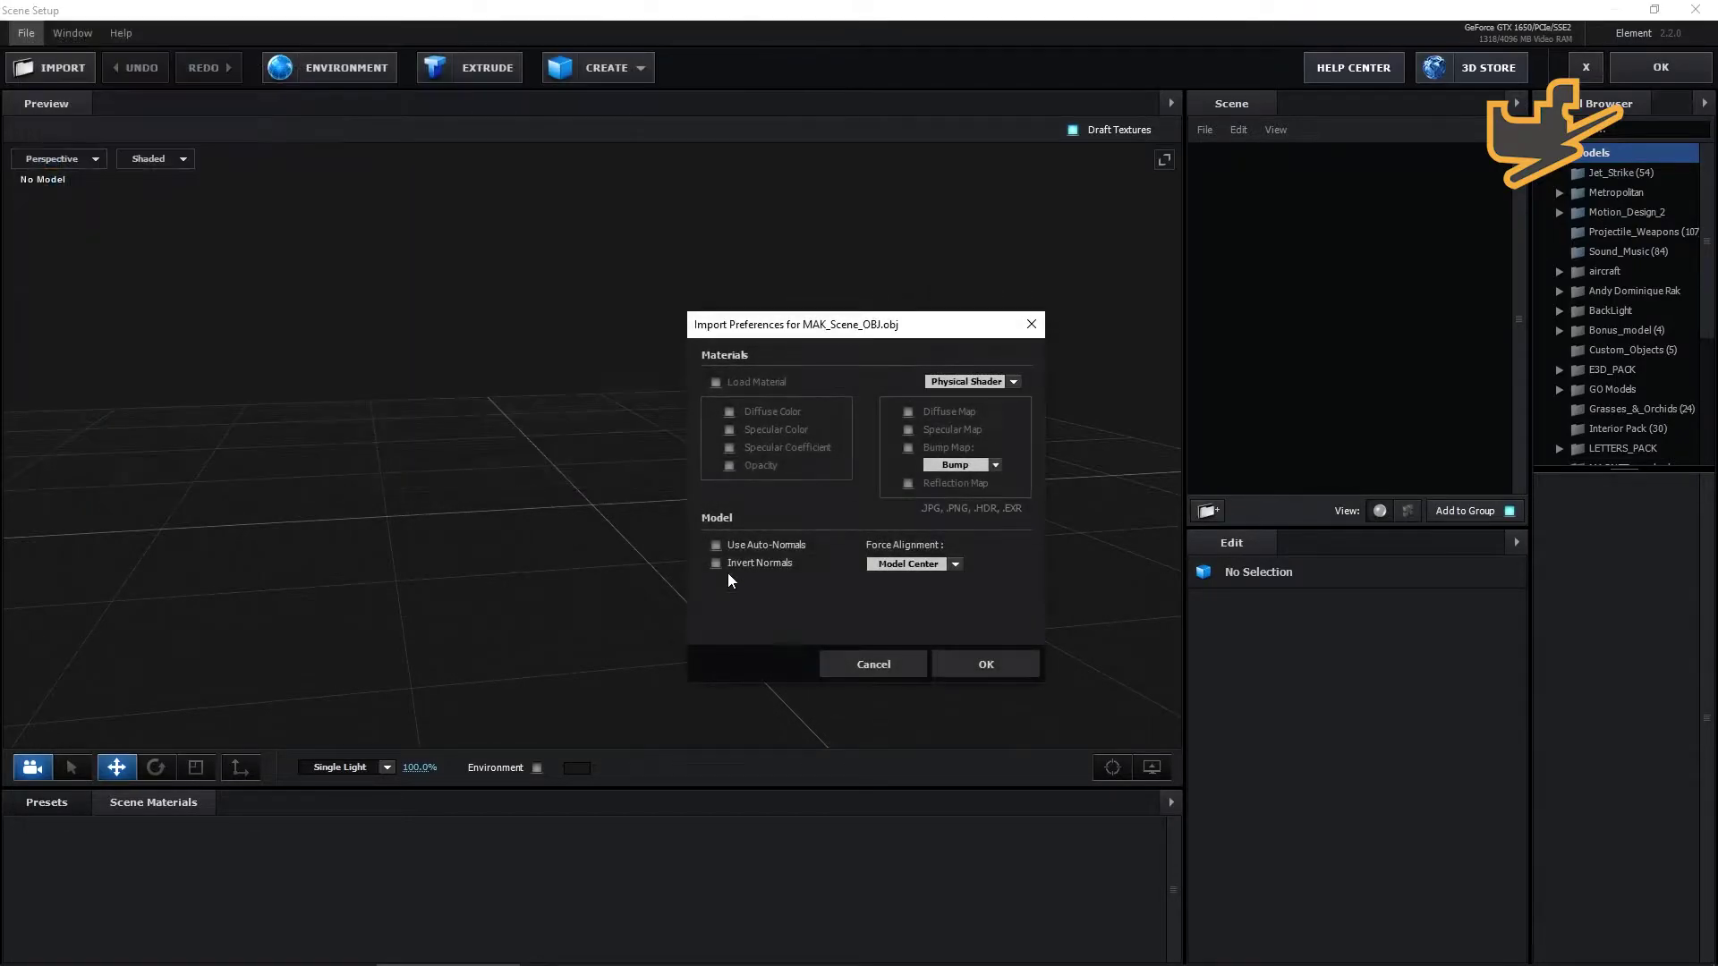
left_click(987, 664)
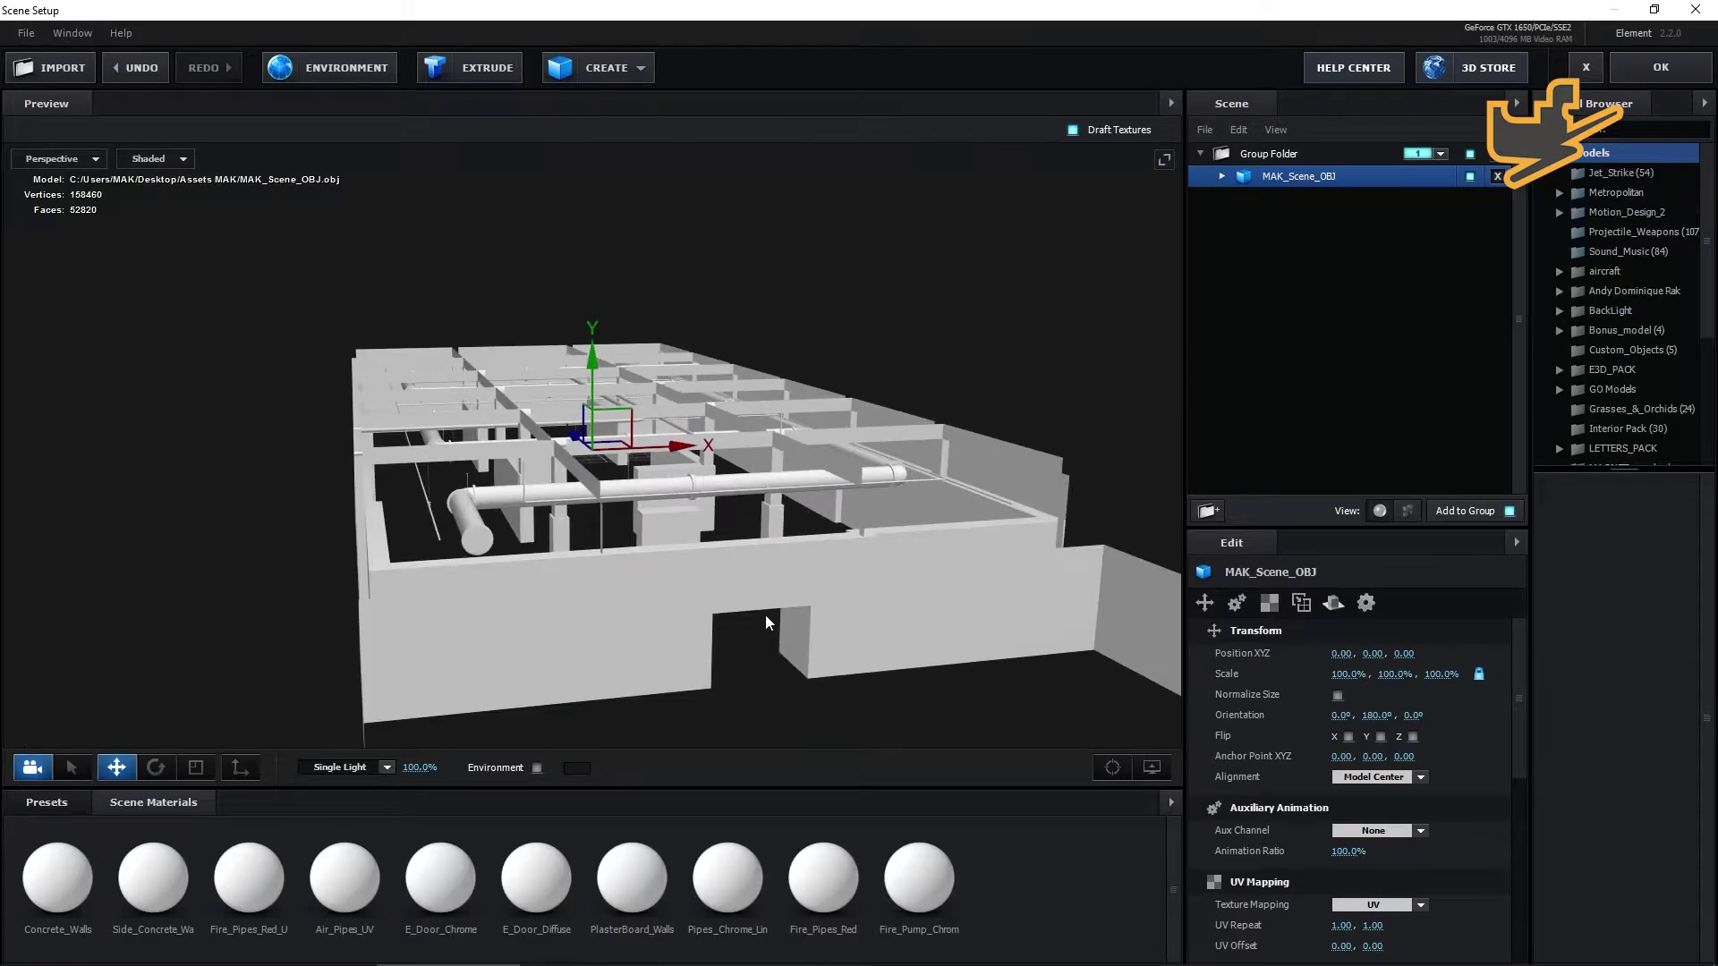
Expand the MAK_Scene_OBJ materials and load the Concrete image as the diffuse texture of Concrete_Walls.
mouse_move(775, 646)
left_mouse_down()
mouse_move(750, 611)
mouse_move(781, 624)
mouse_move(755, 644)
left_mouse_up()
scroll(755, 645, "down", 5)
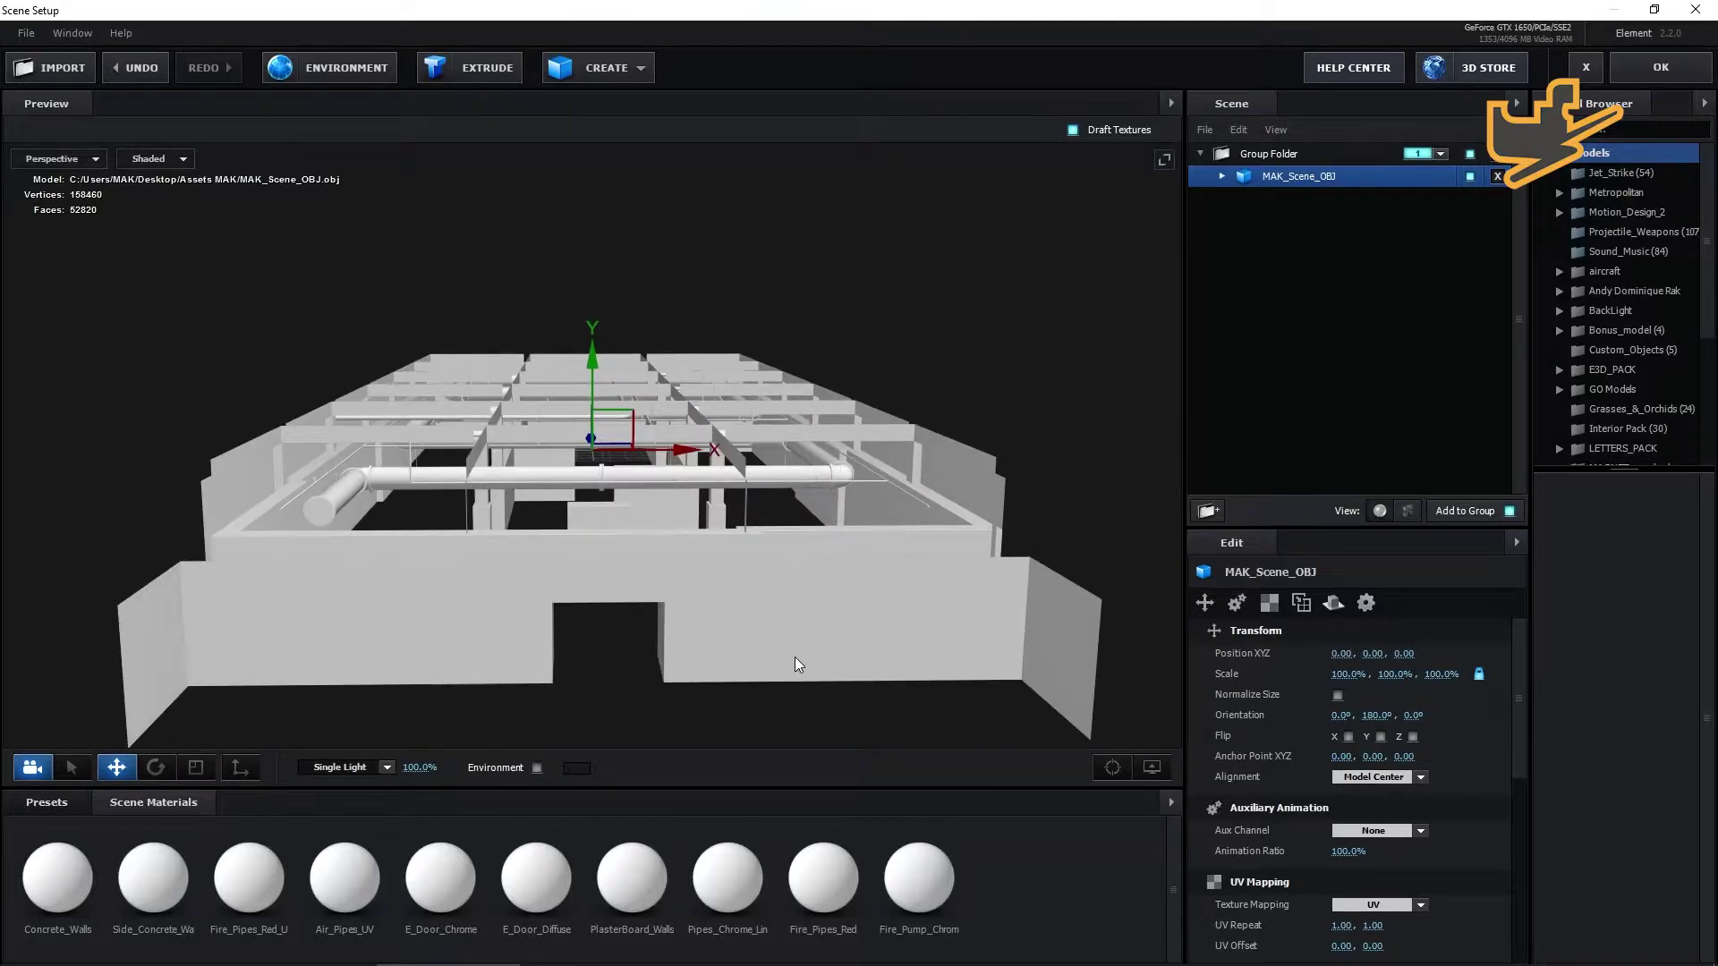
left_click(1219, 177)
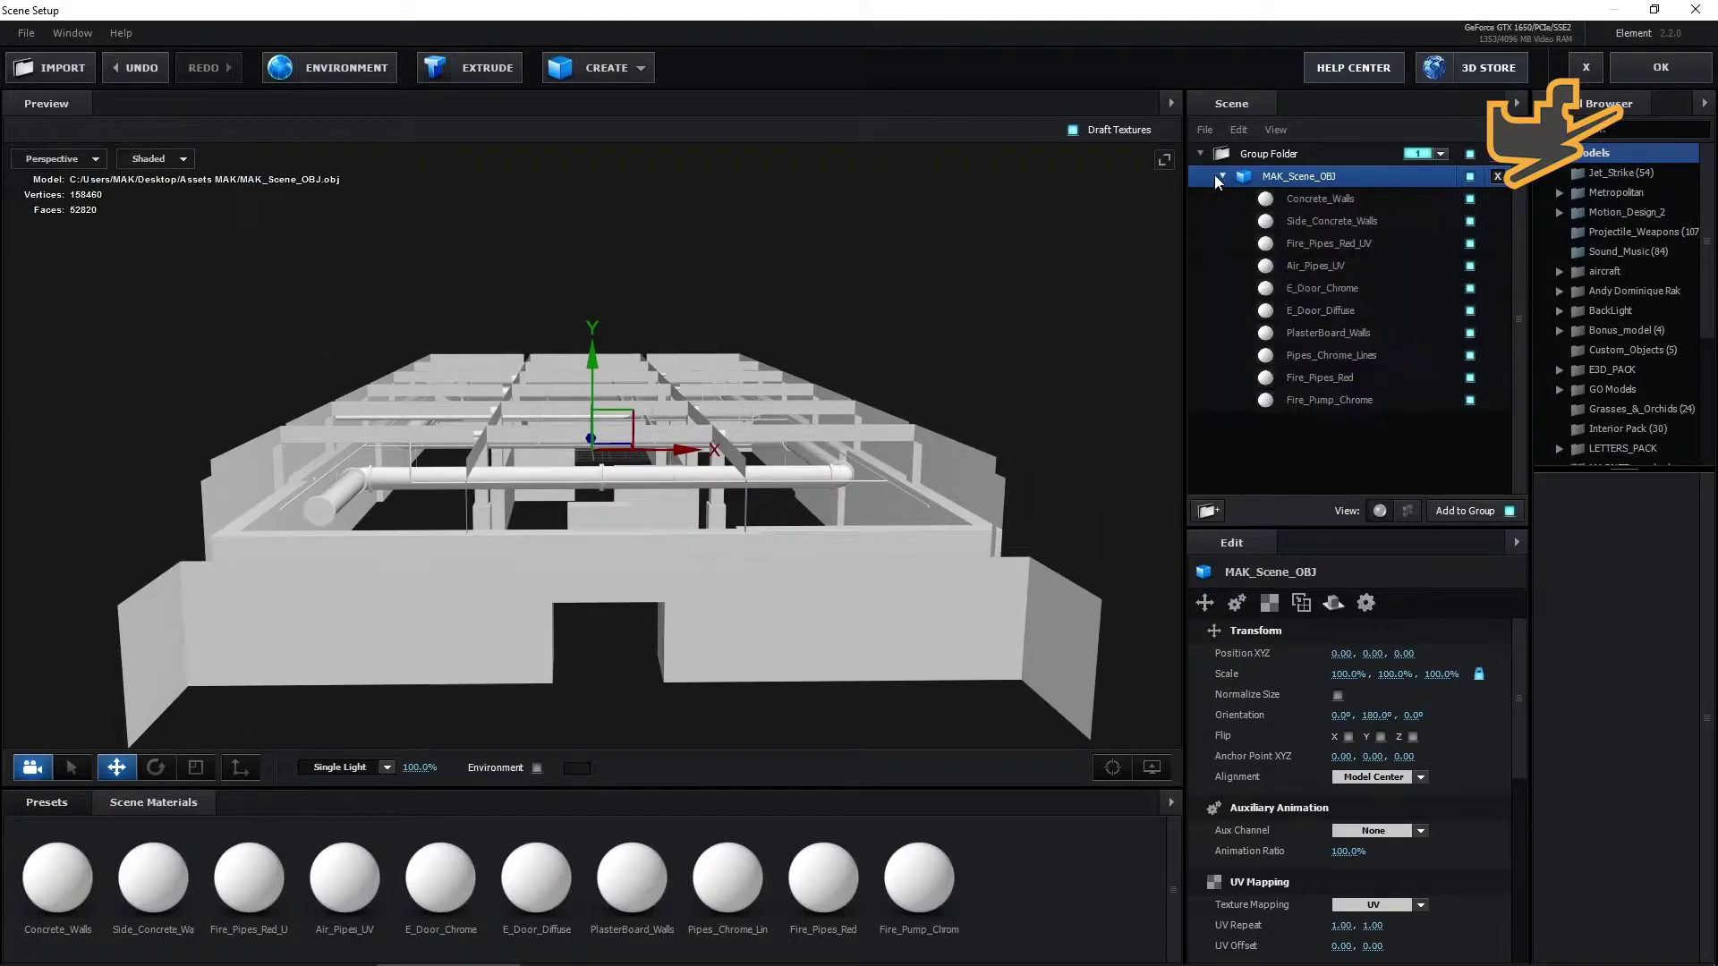
left_click(1335, 197)
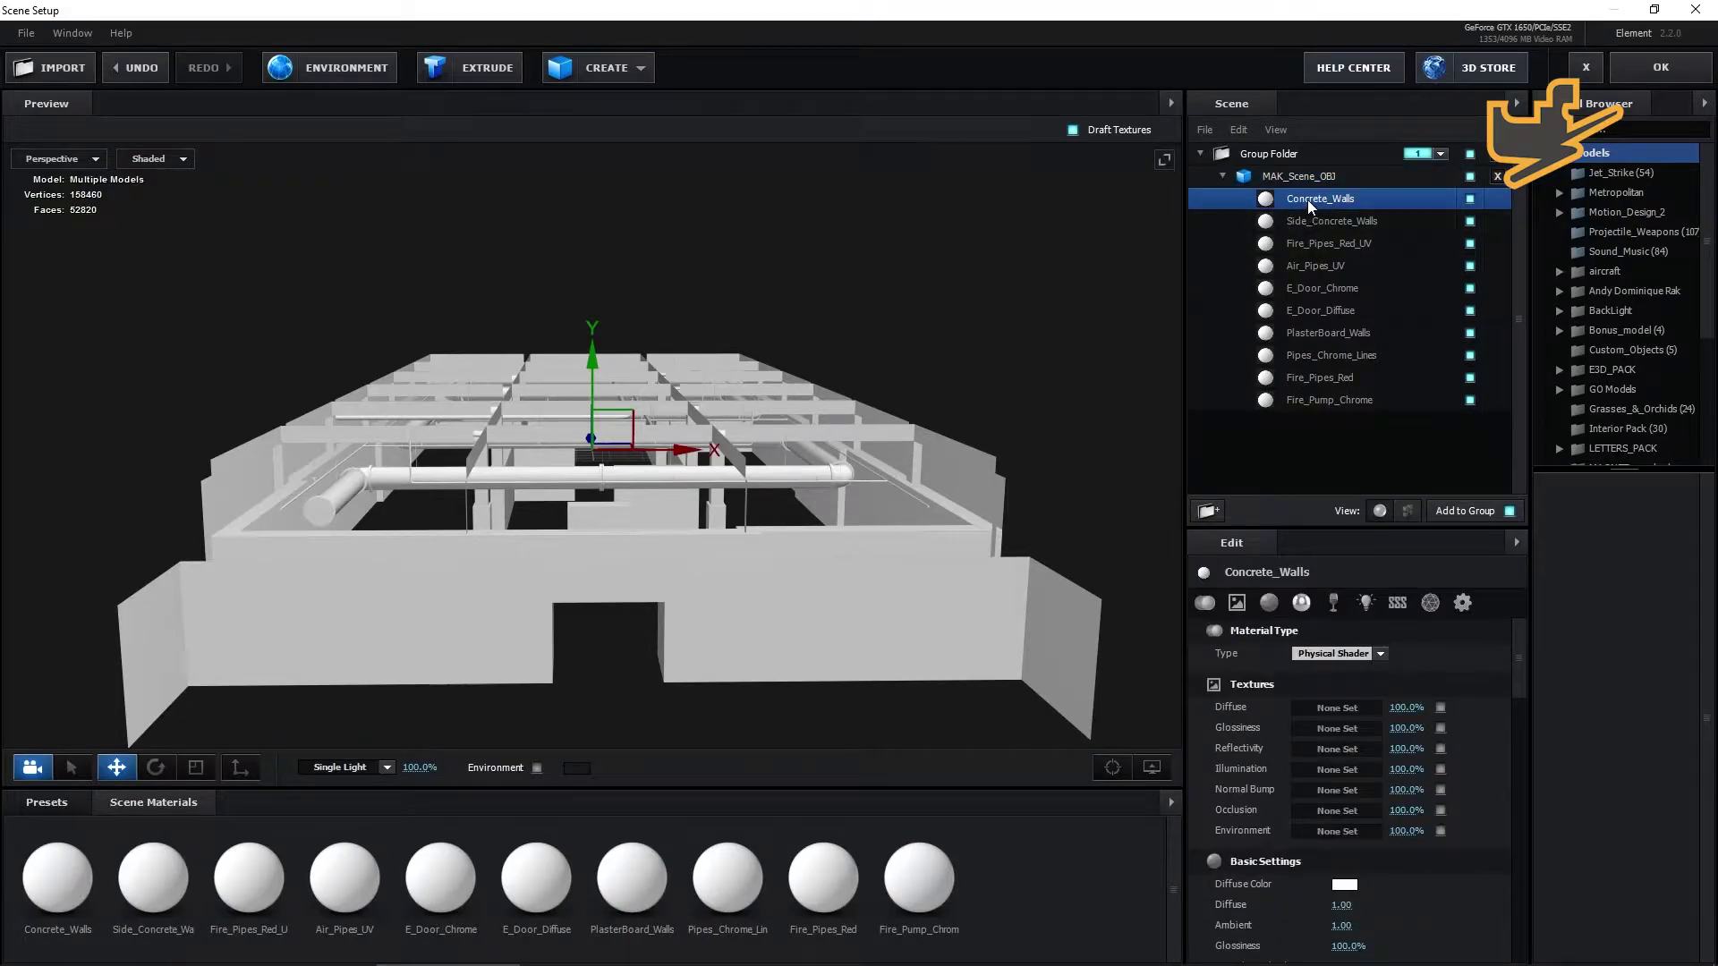
left_click(1329, 707)
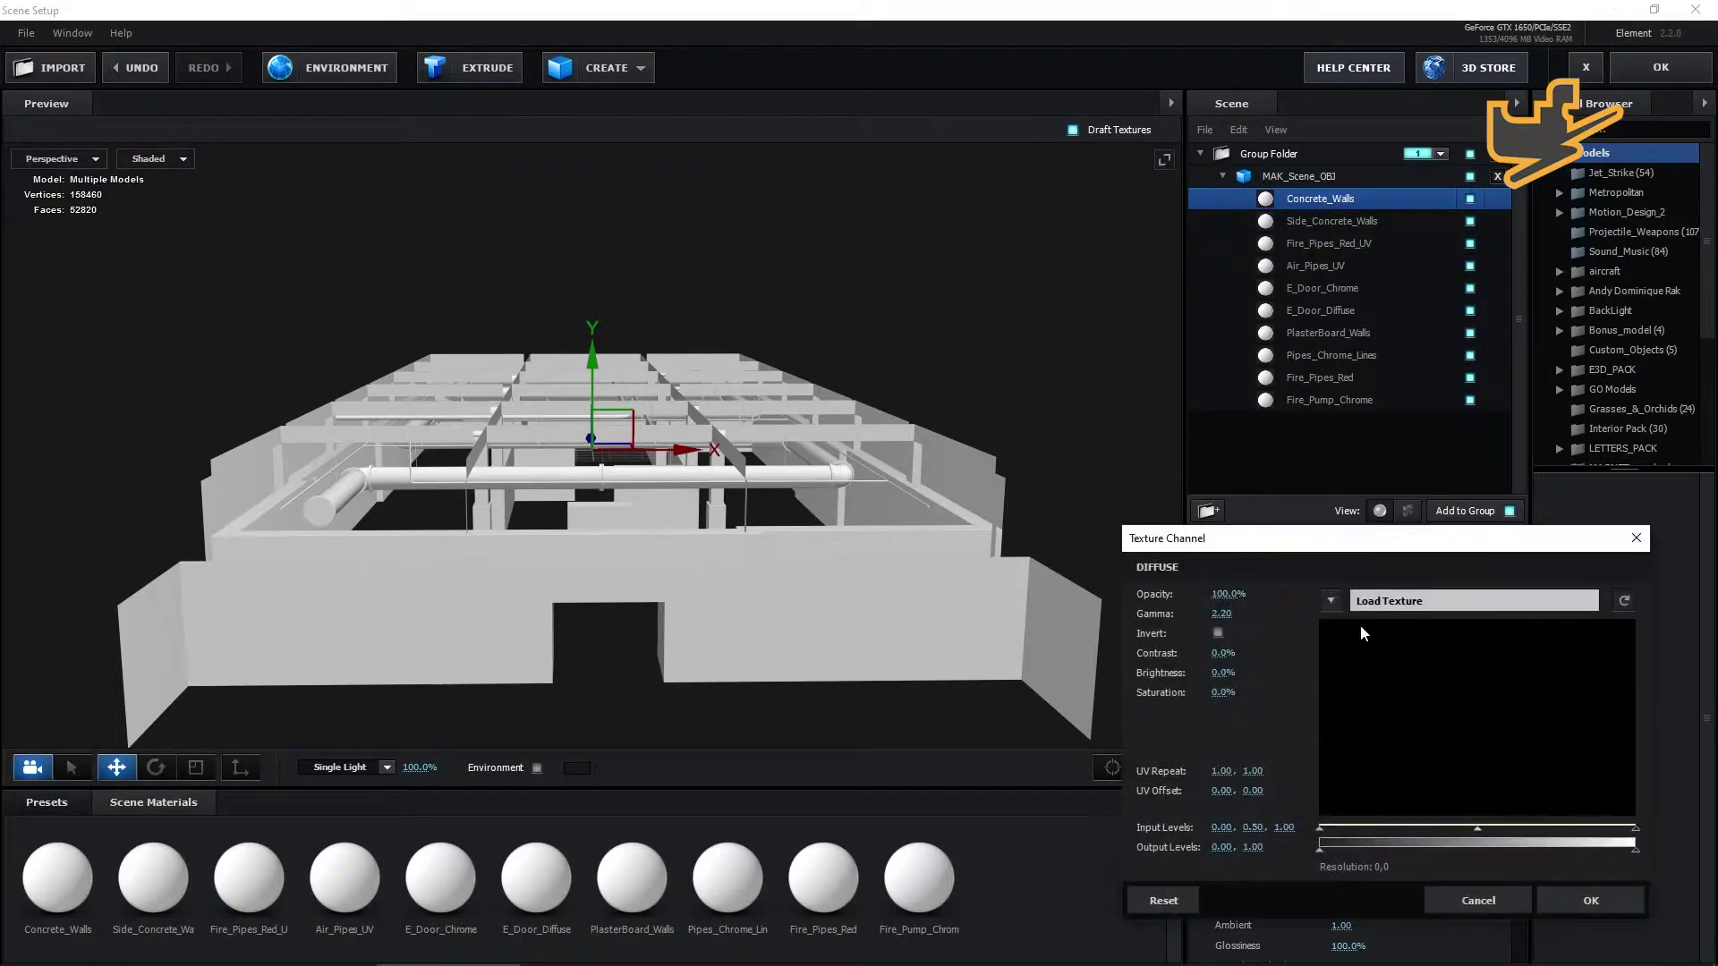
left_click(1407, 601)
left_click(1432, 541)
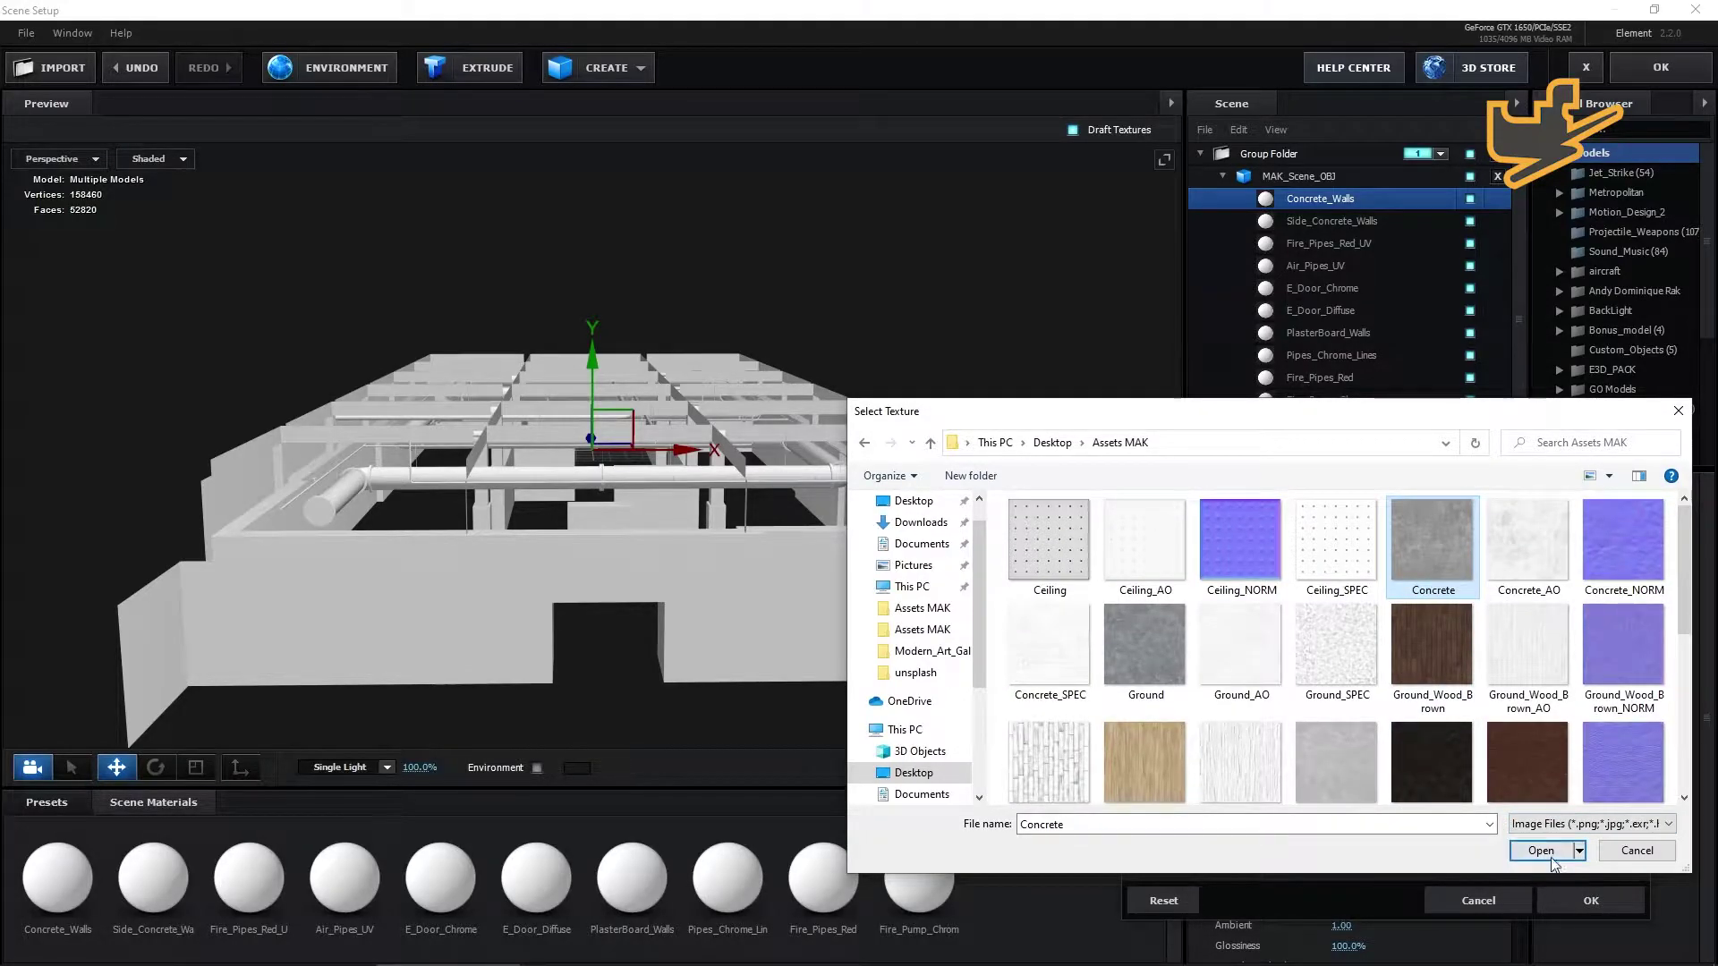
left_click(1541, 849)
left_click(1597, 901)
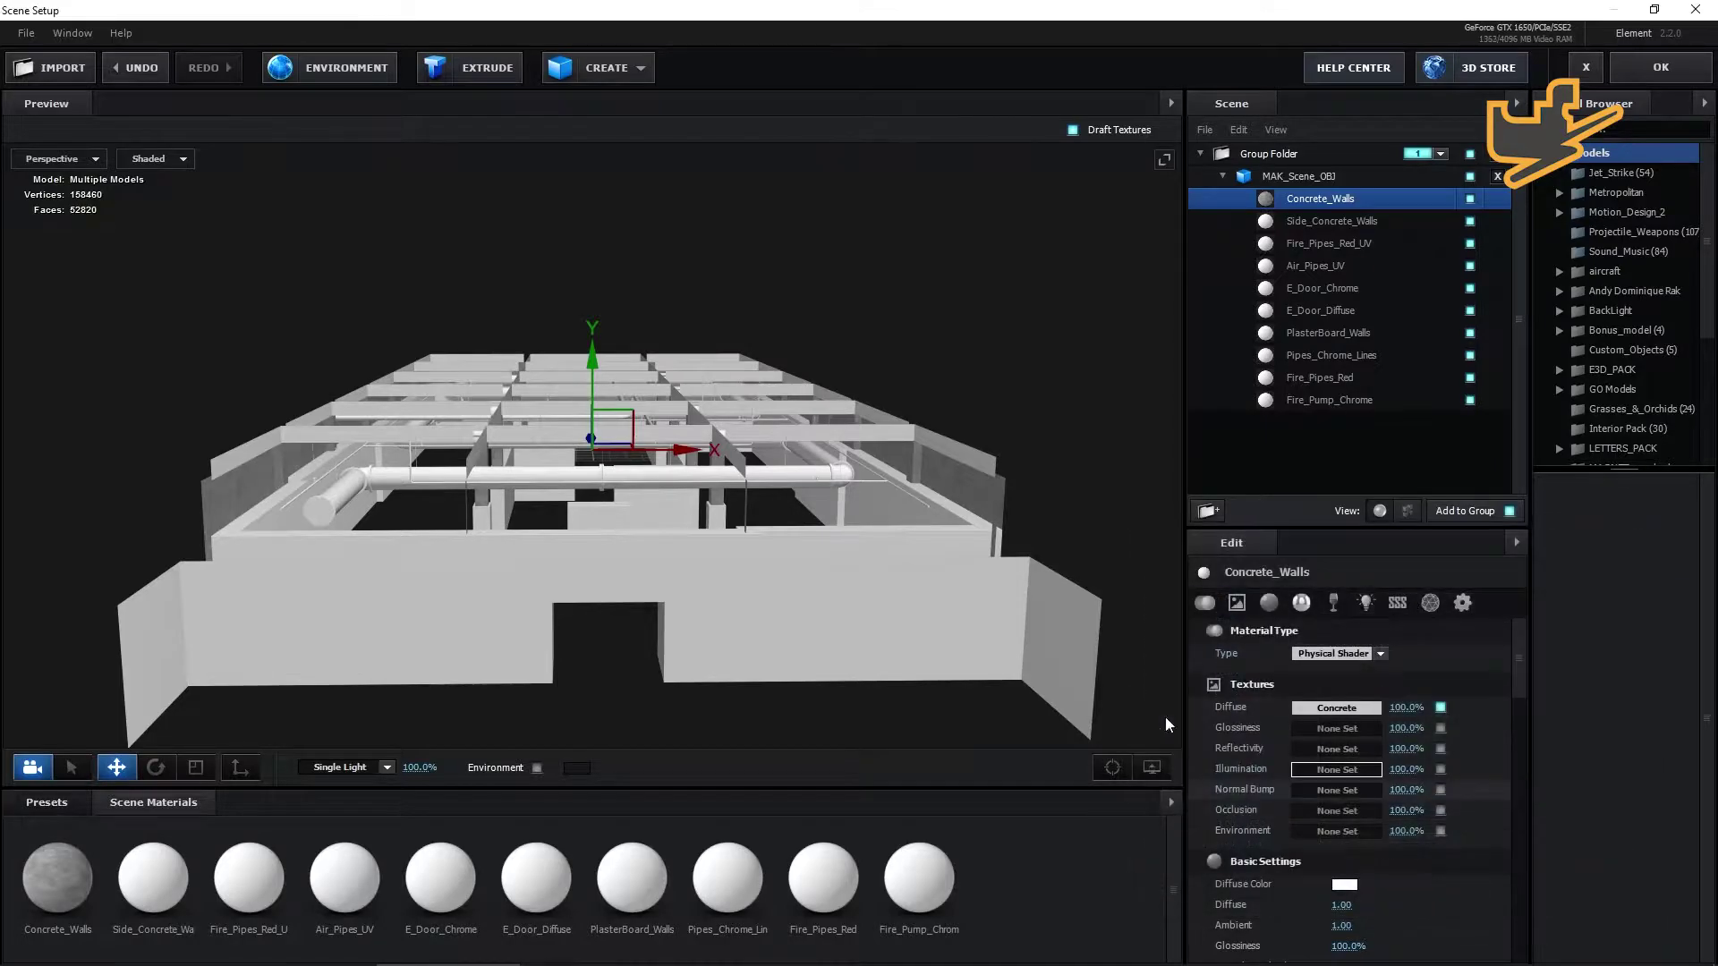
Load the Side_Concrete image as the diffuse texture of the Side_Concrete_Walls material.
scroll(720, 634, "up", 3)
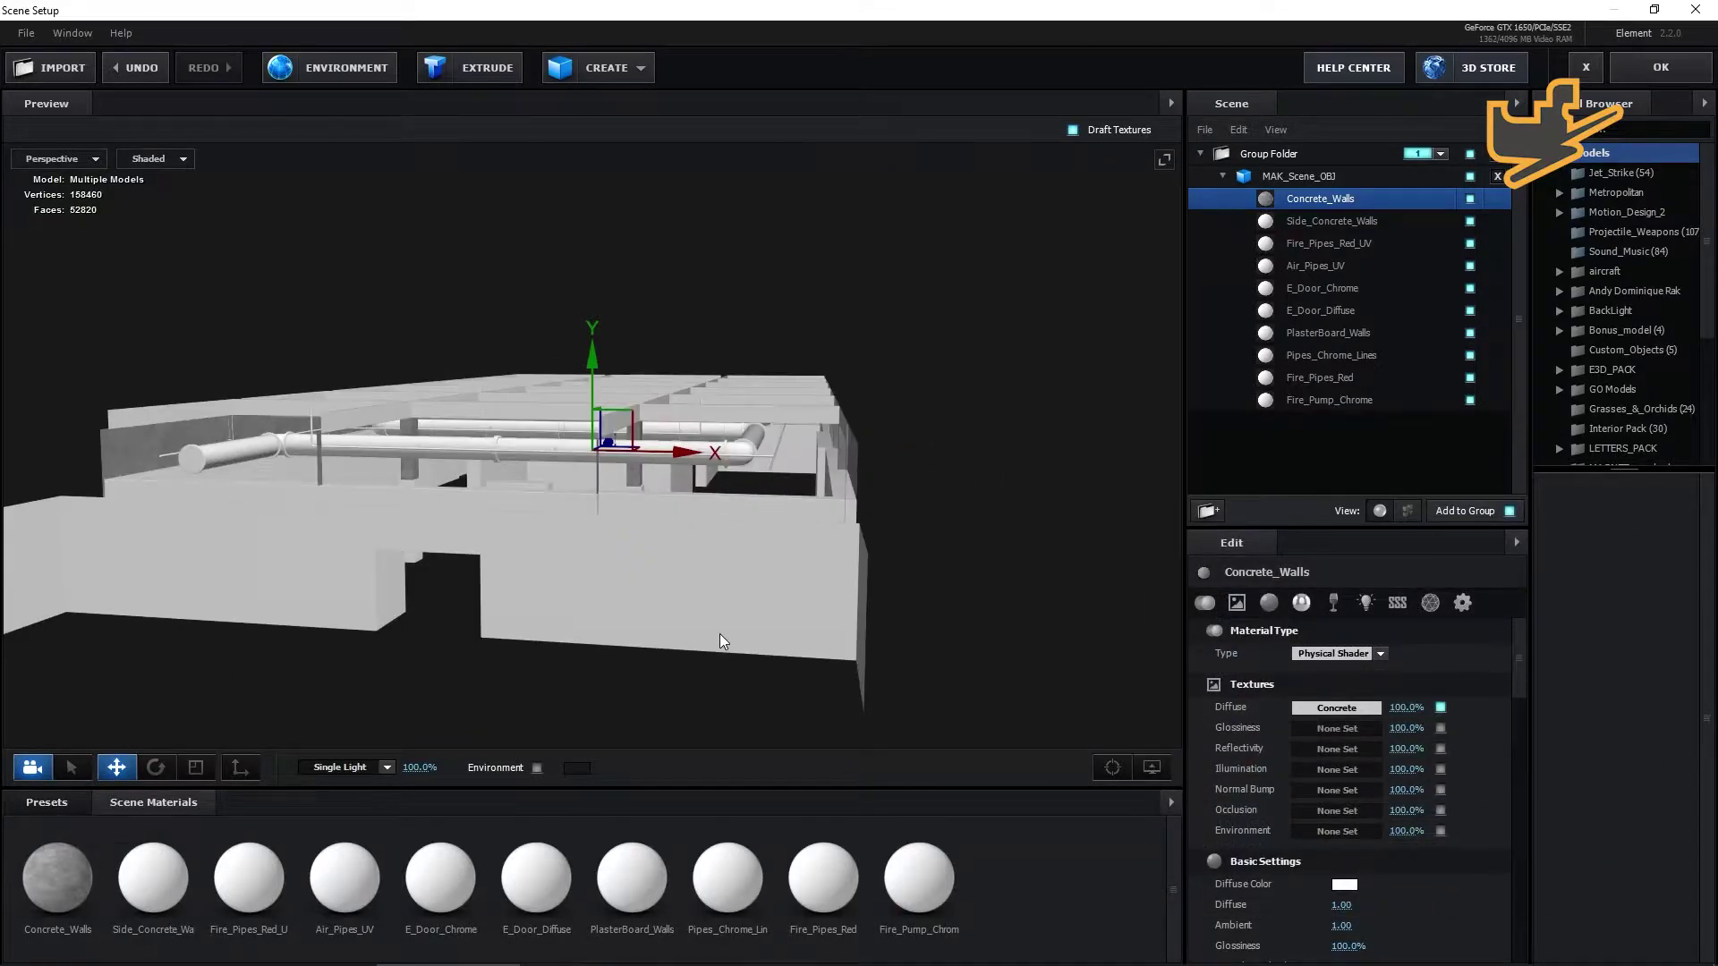
left_click_drag(719, 634, 751, 633)
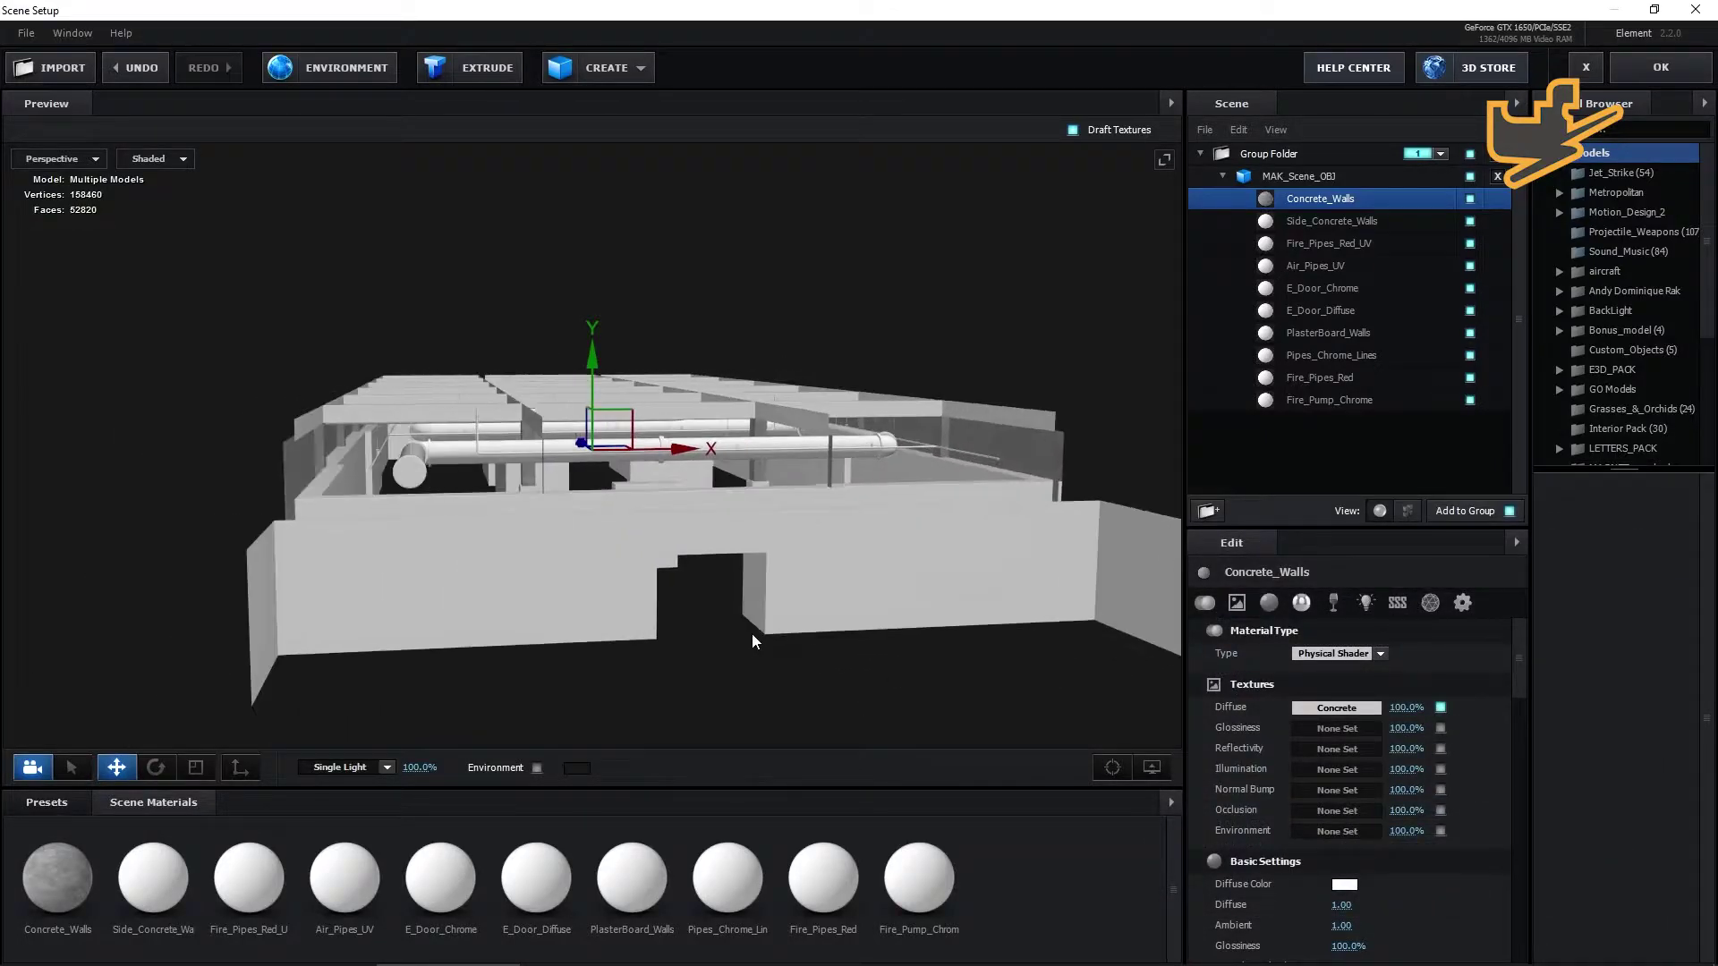
left_click(1334, 222)
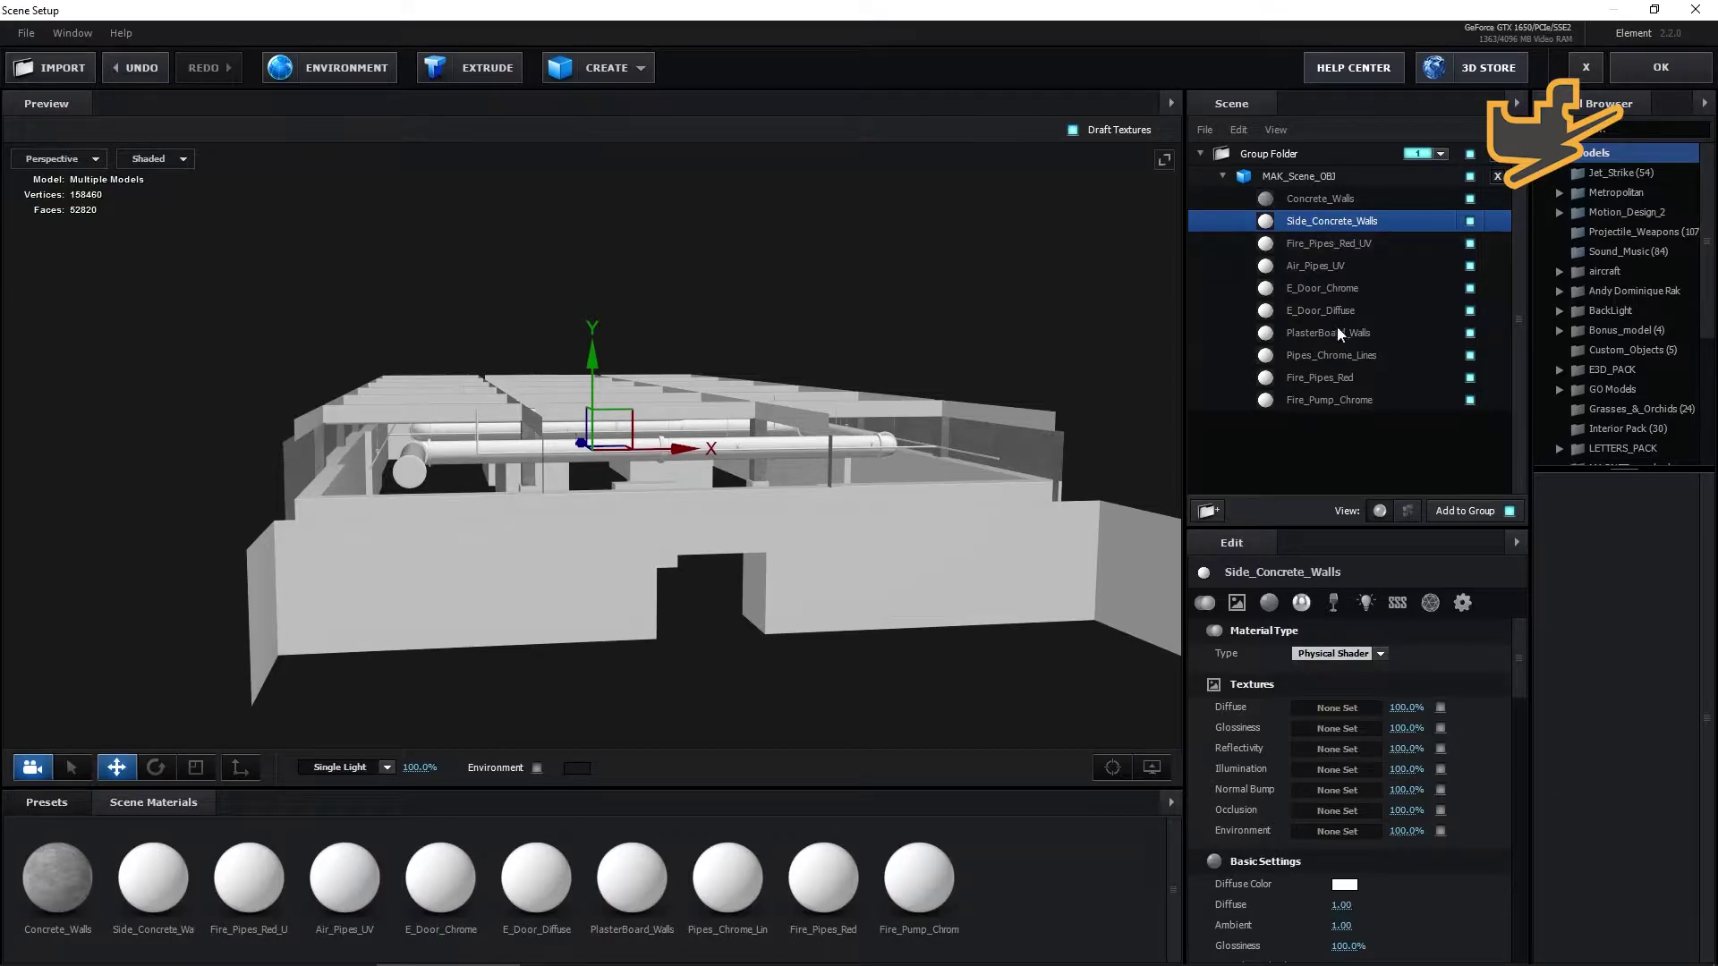
left_click(1334, 707)
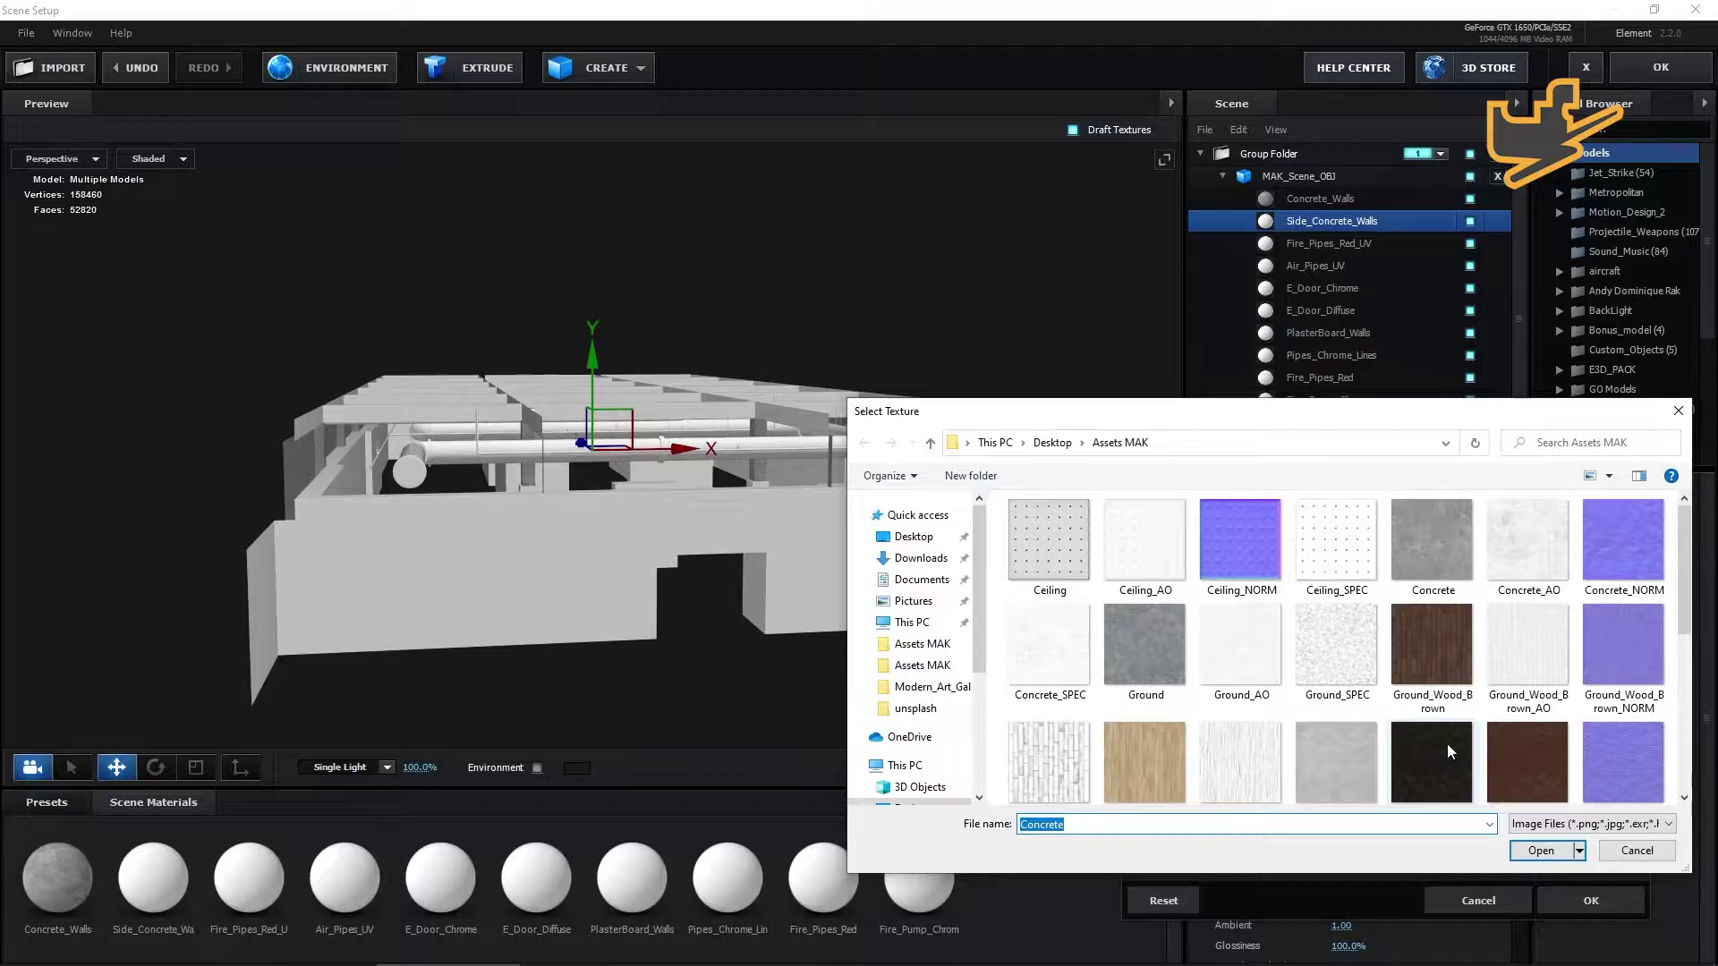
left_click(1506, 682)
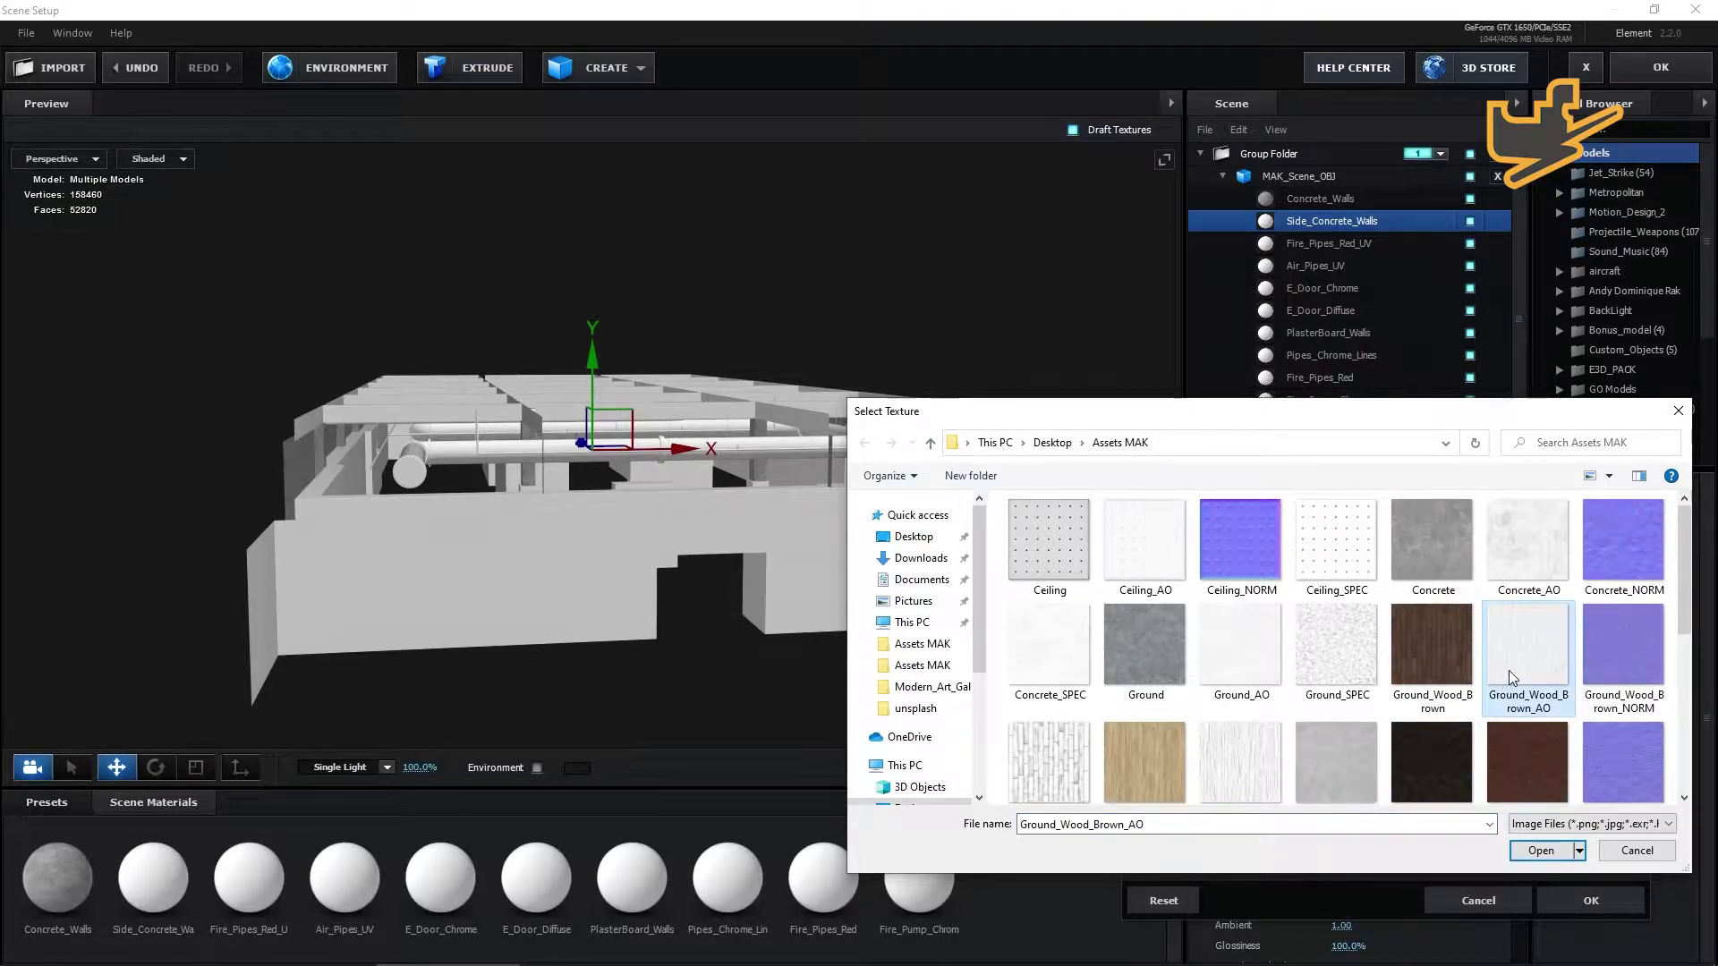
key("s")
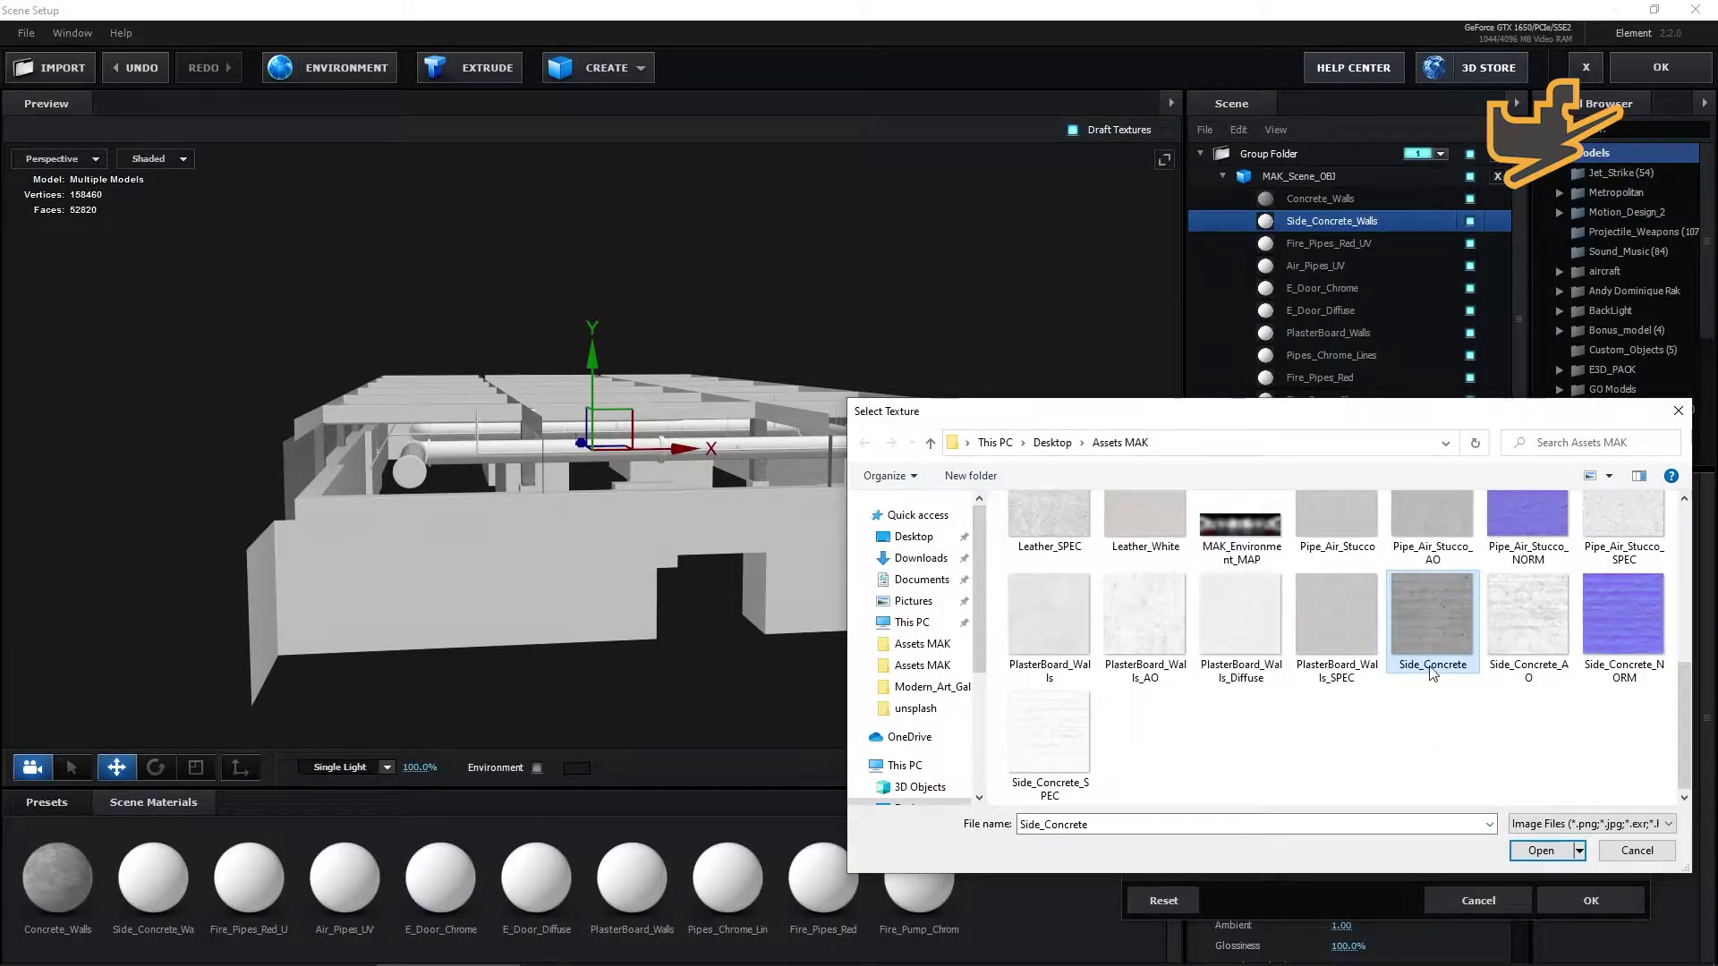
left_click(1539, 851)
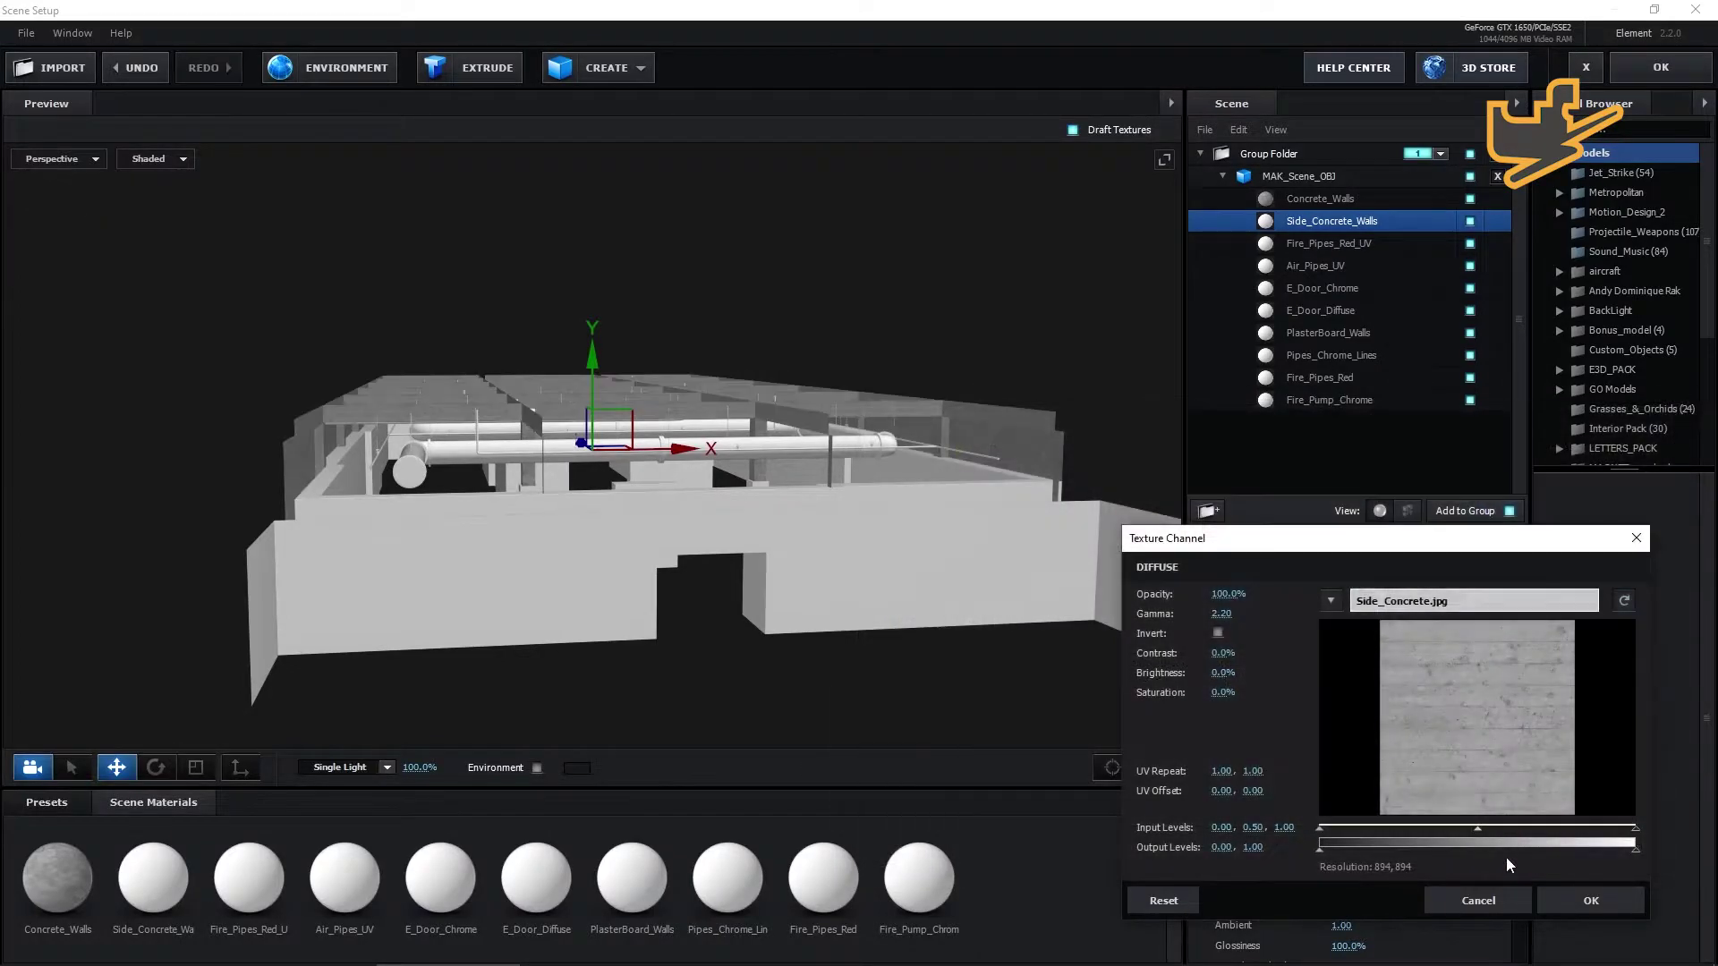
left_click(1565, 902)
Set the diffuse color of the Fire_Pipes_Red_UV material to pure red, FF0000, without loading a texture.
left_click_drag(868, 688, 989, 649)
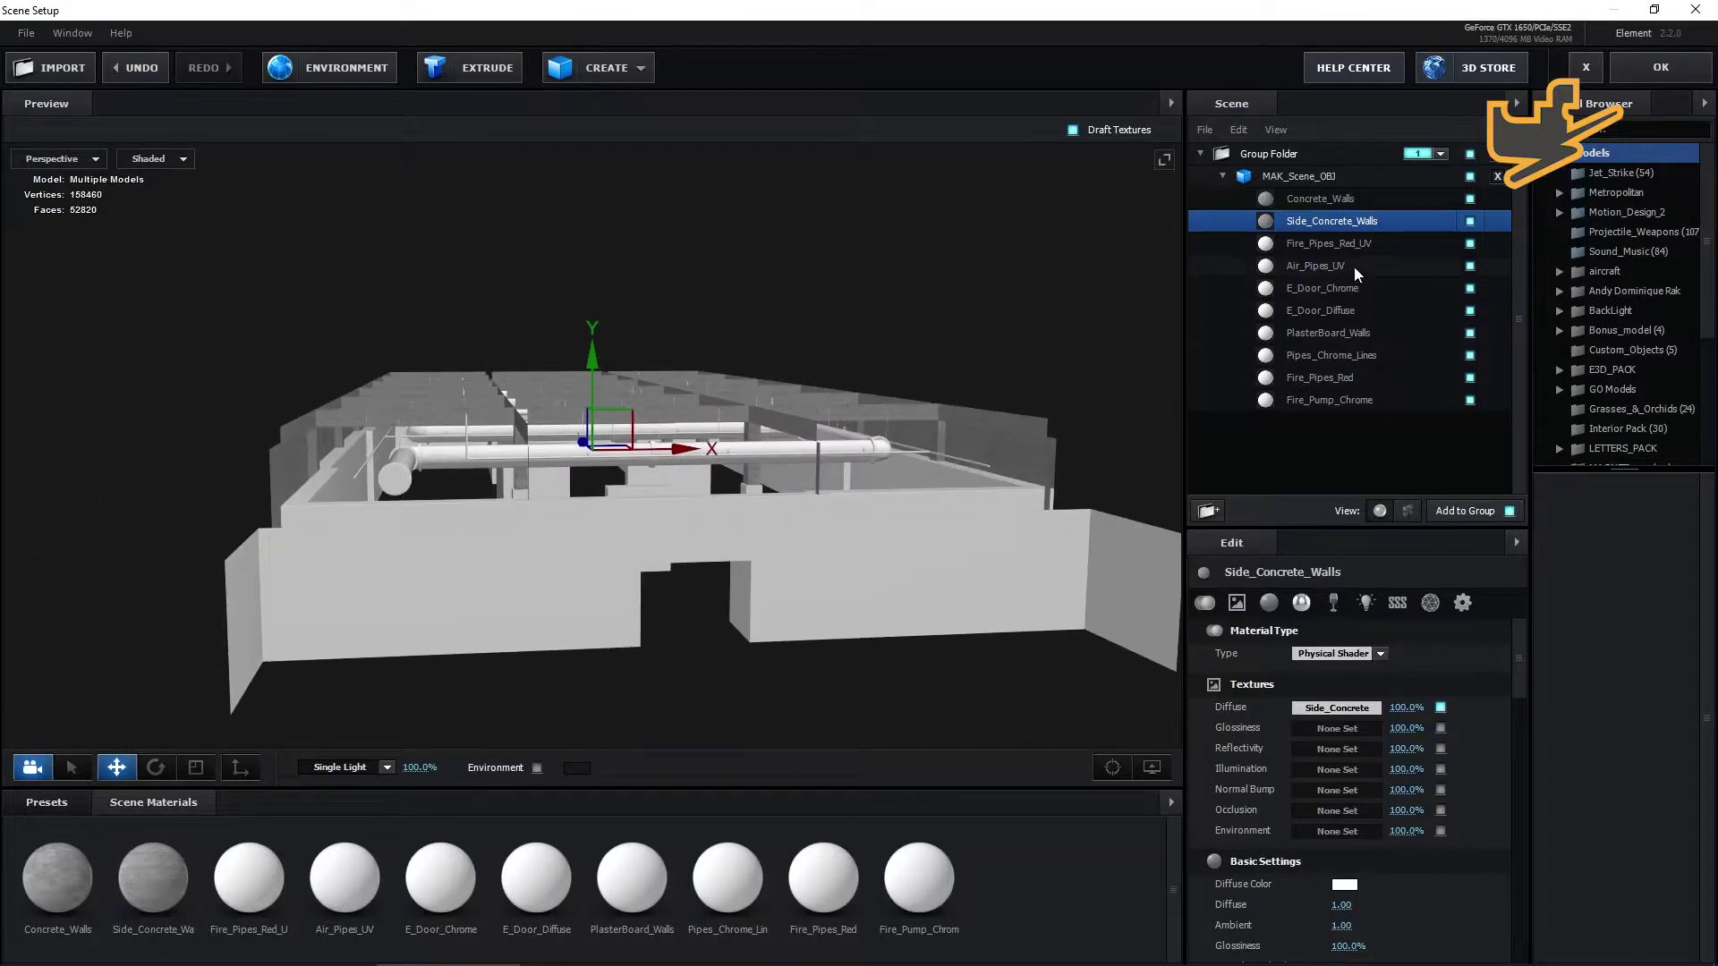
left_click(1337, 244)
scroll(888, 523, "up", 5)
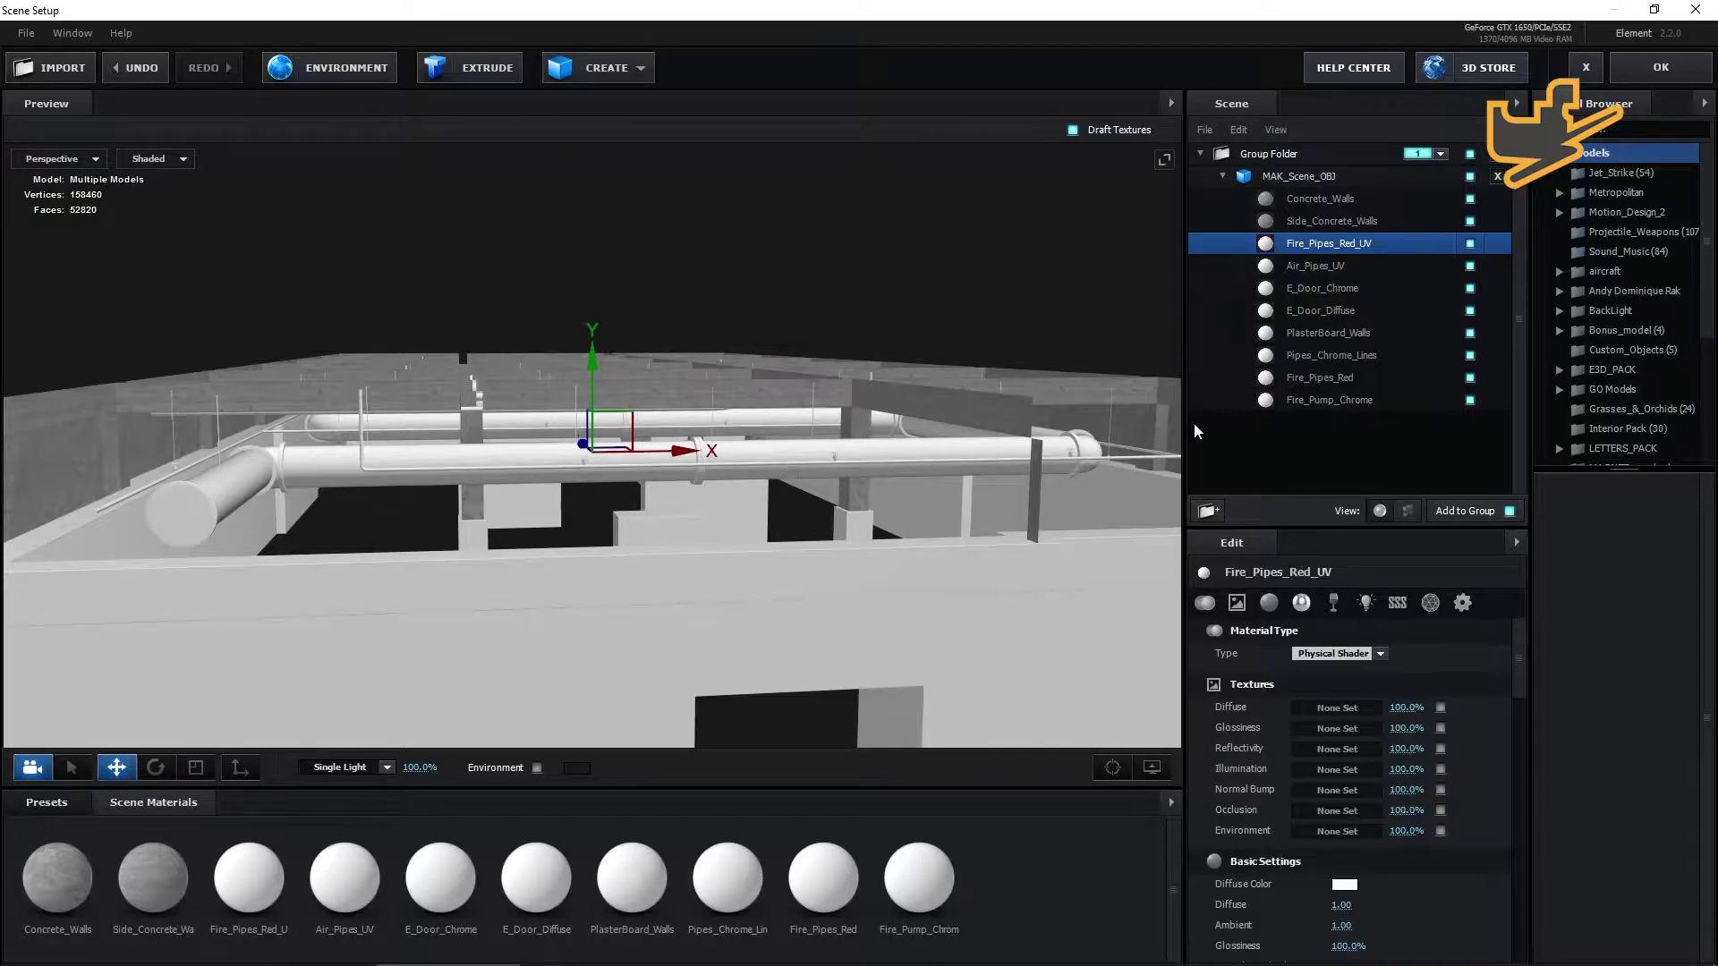
left_click(1335, 710)
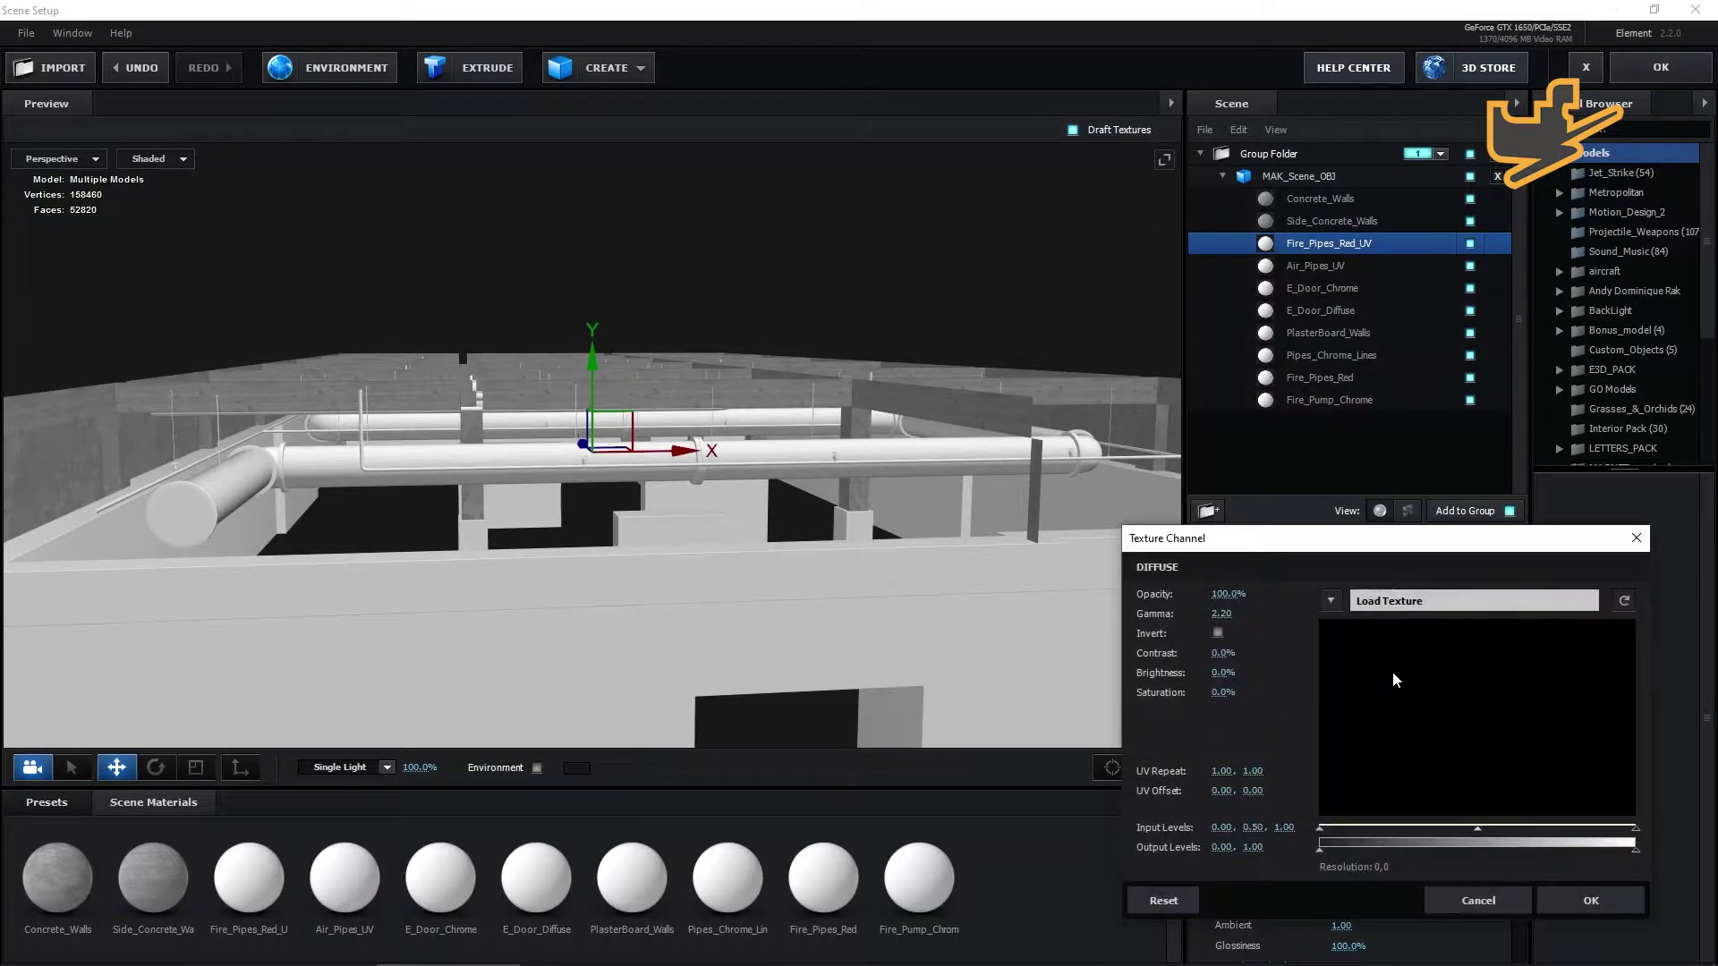
left_click(1481, 900)
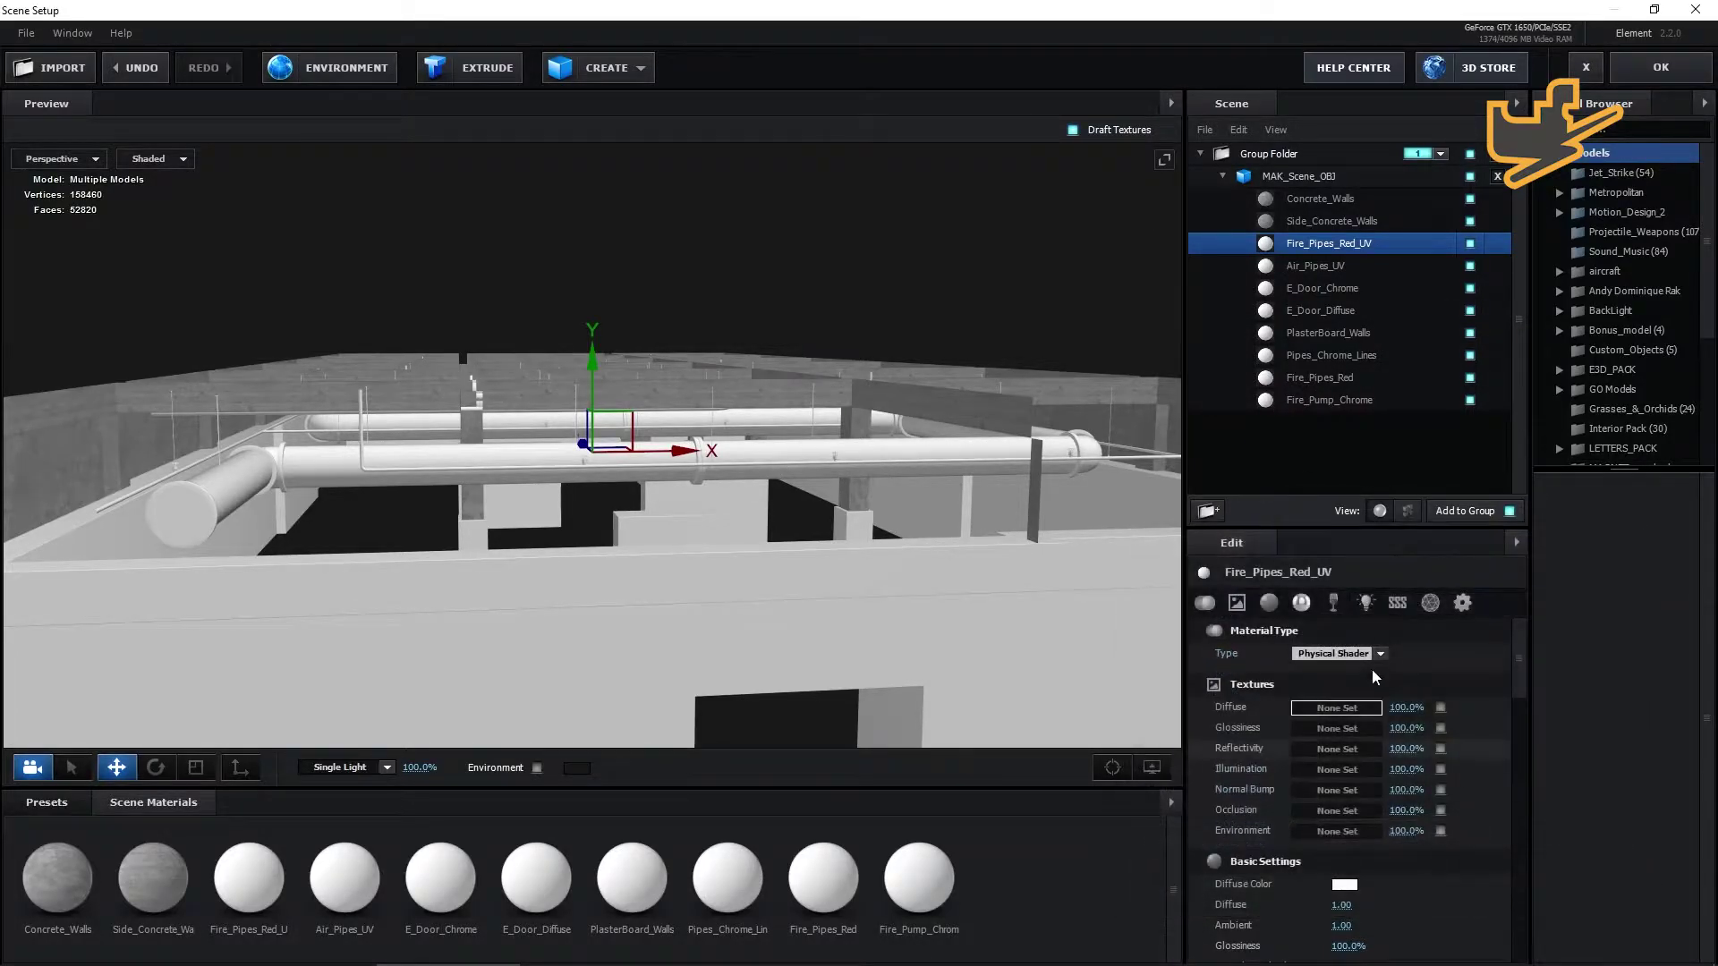
left_click(1344, 885)
mouse_move(1366, 811)
left_mouse_down()
mouse_move(1405, 718)
mouse_move(1426, 723)
left_mouse_up()
left_click(1484, 939)
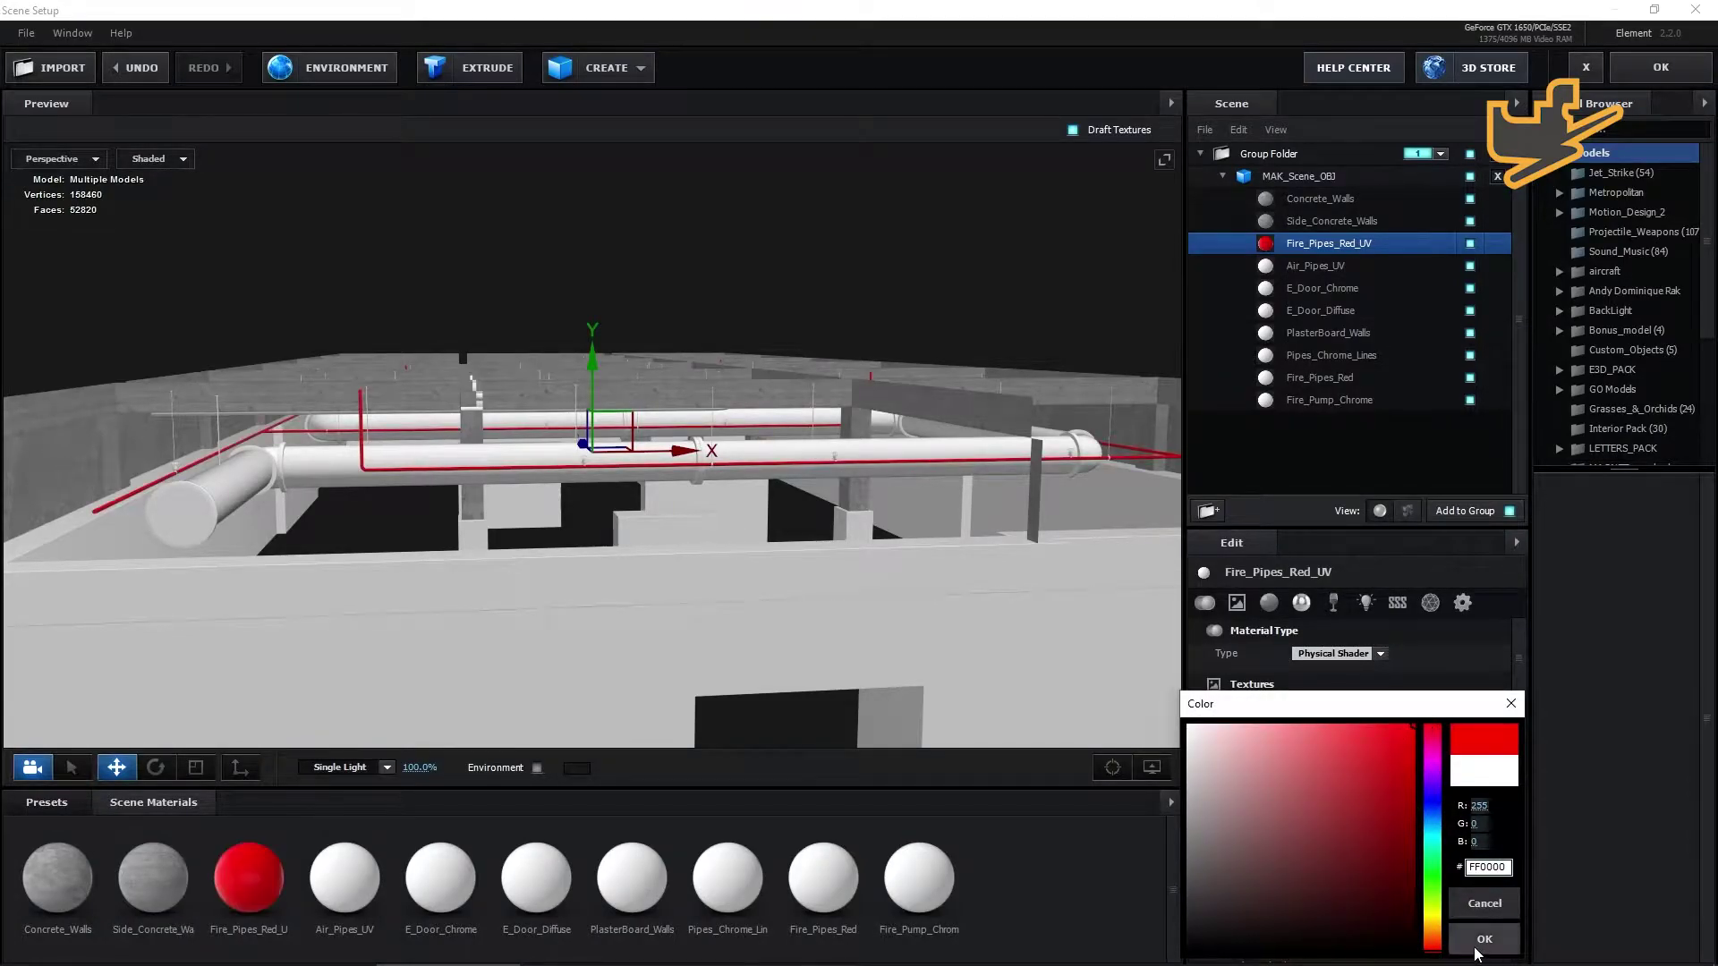
Replace the Air_Pipes_UV material with the Chrome preset from the Physical materials.
mouse_move(948, 716)
left_mouse_down()
mouse_move(958, 730)
mouse_move(946, 714)
left_mouse_up()
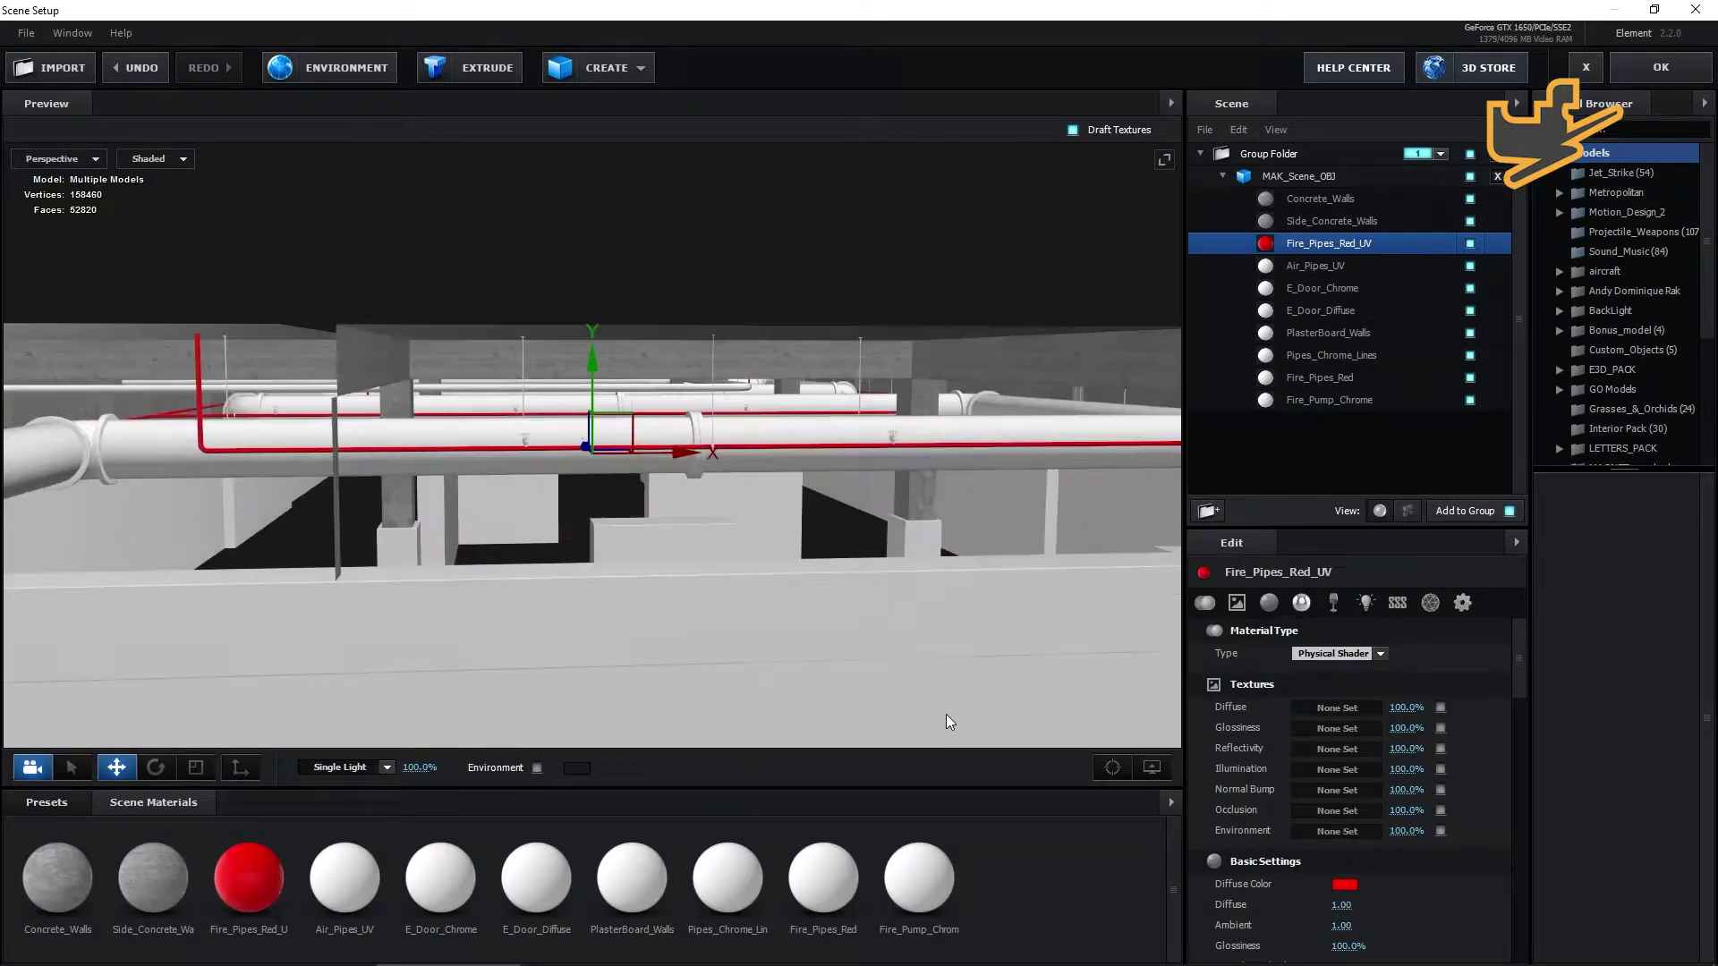
scroll(946, 714, "down", 2)
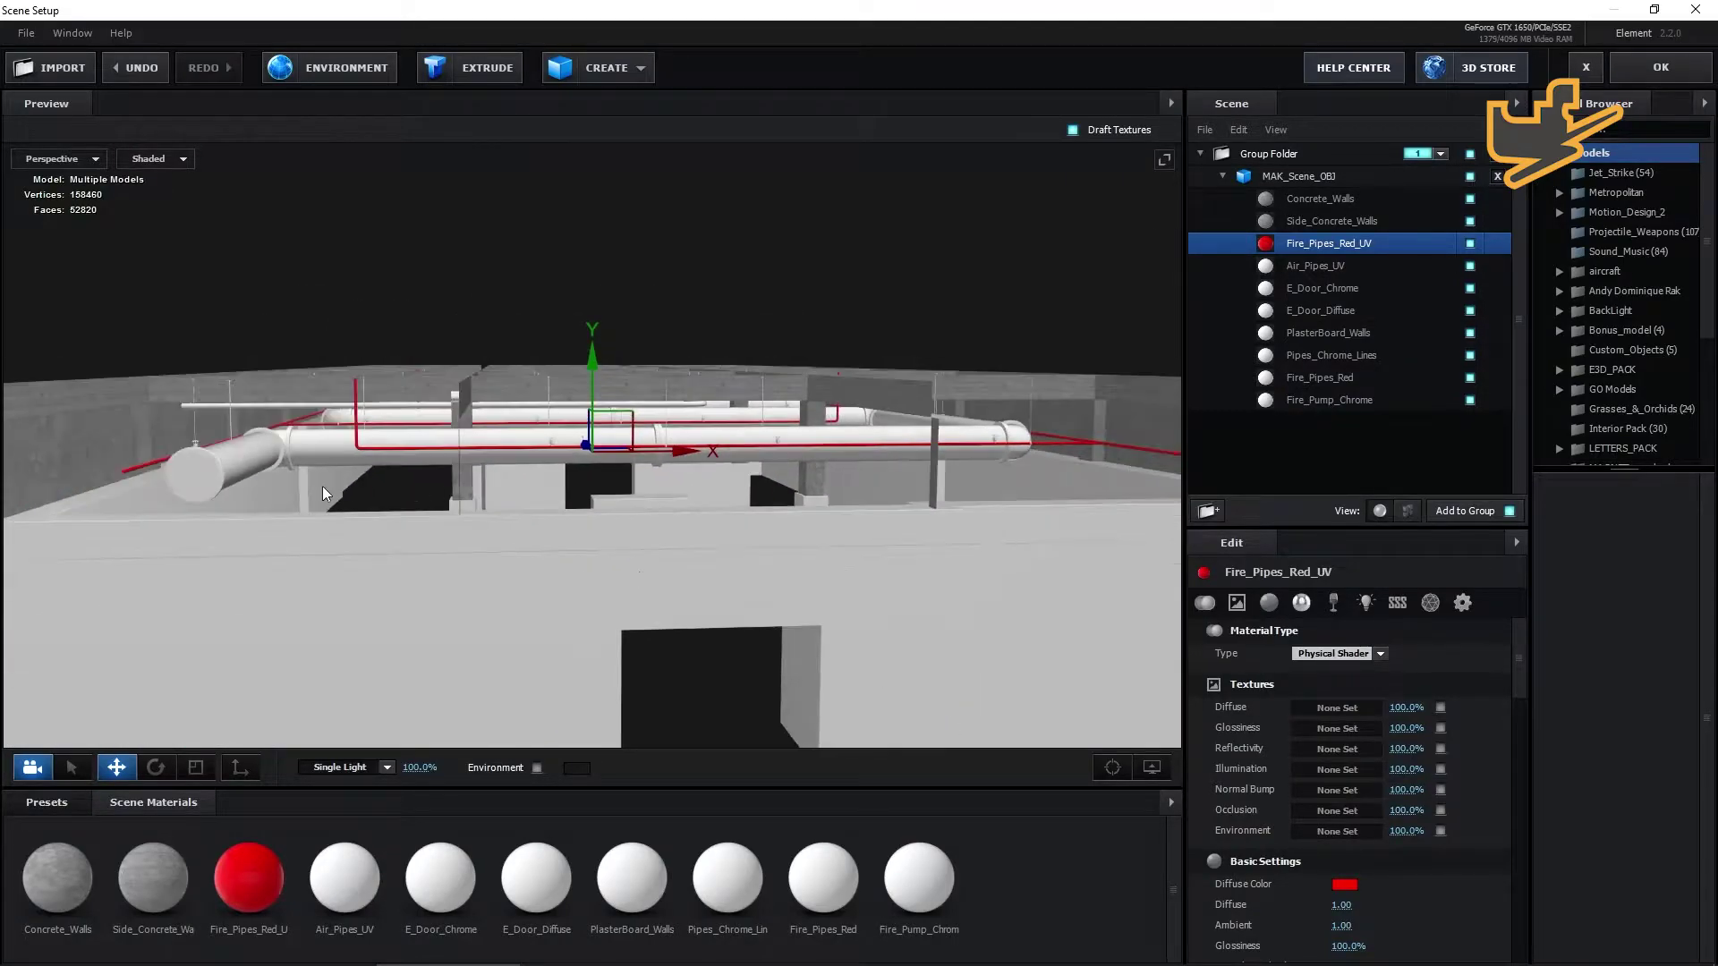
left_click(245, 463)
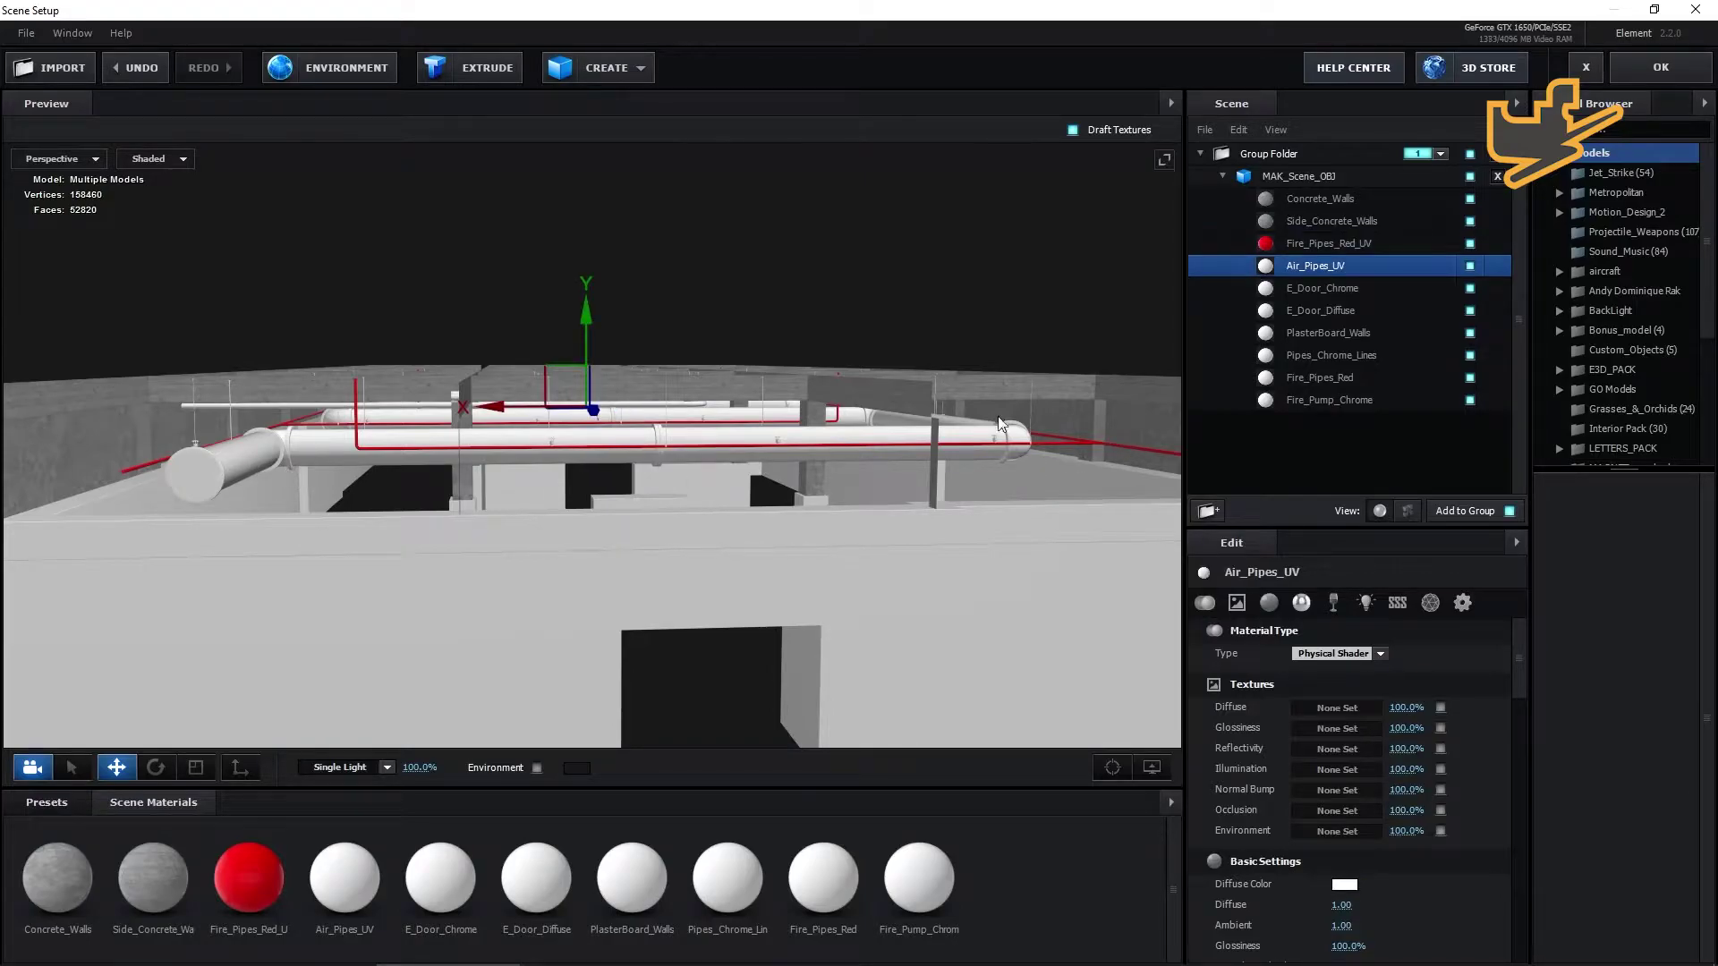
left_click(46, 803)
left_click(87, 926)
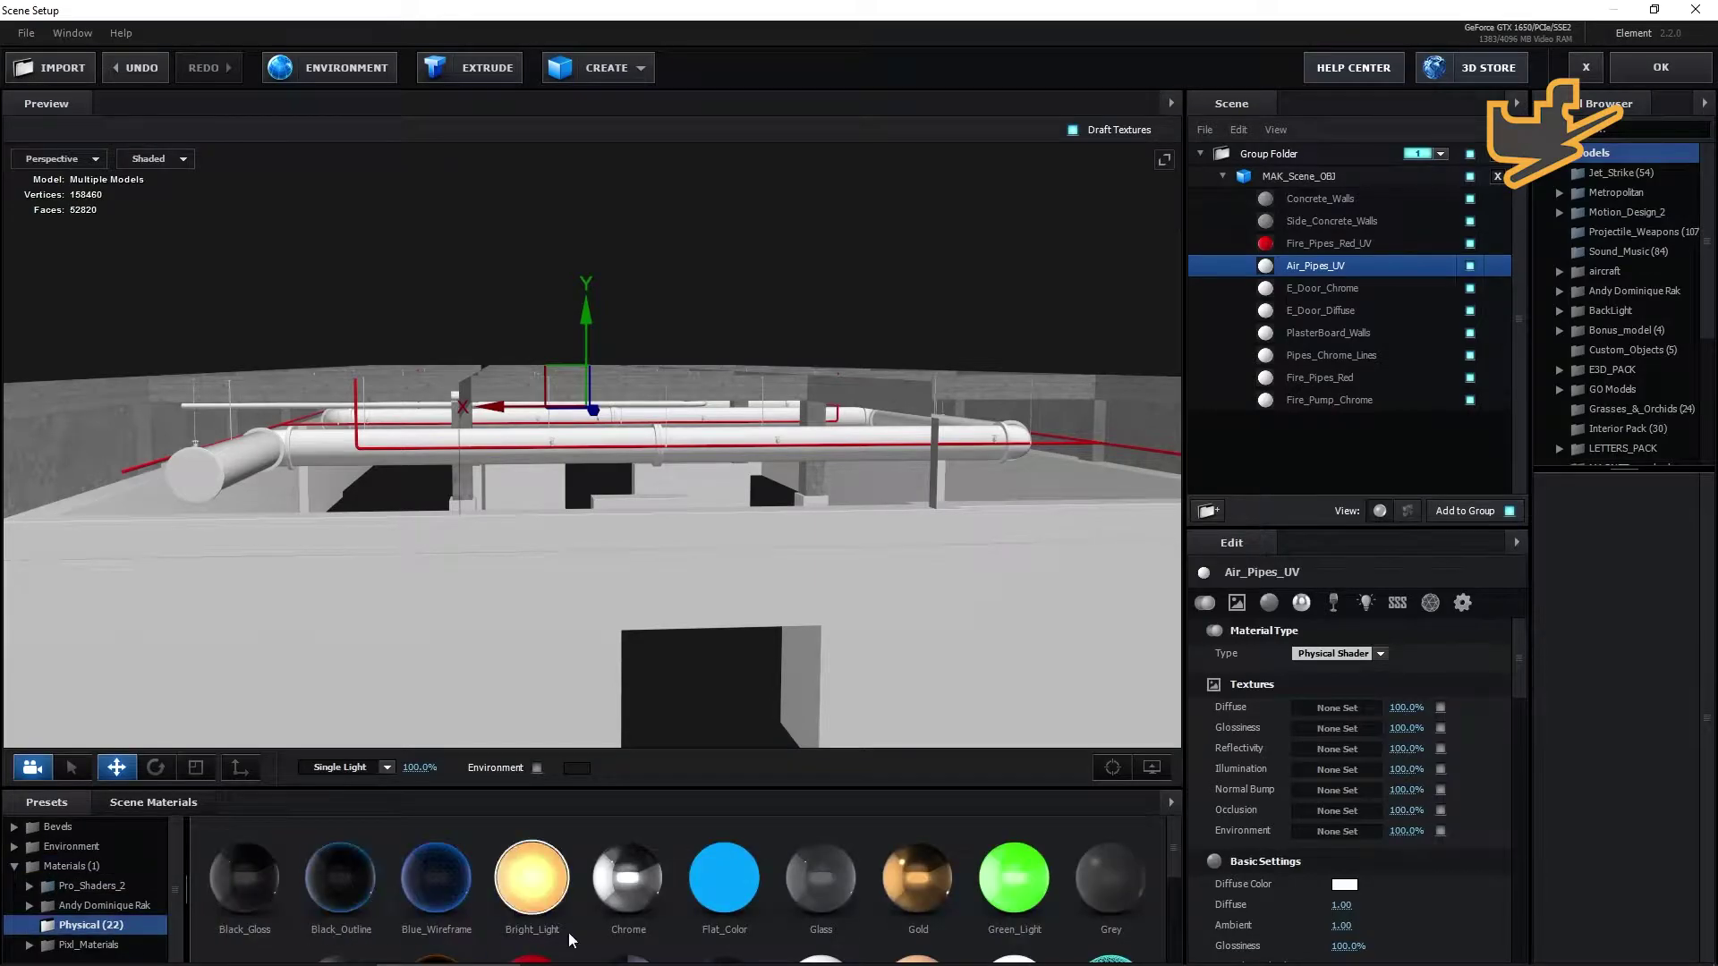
left_click(628, 879)
scroll(528, 677, "down", 5)
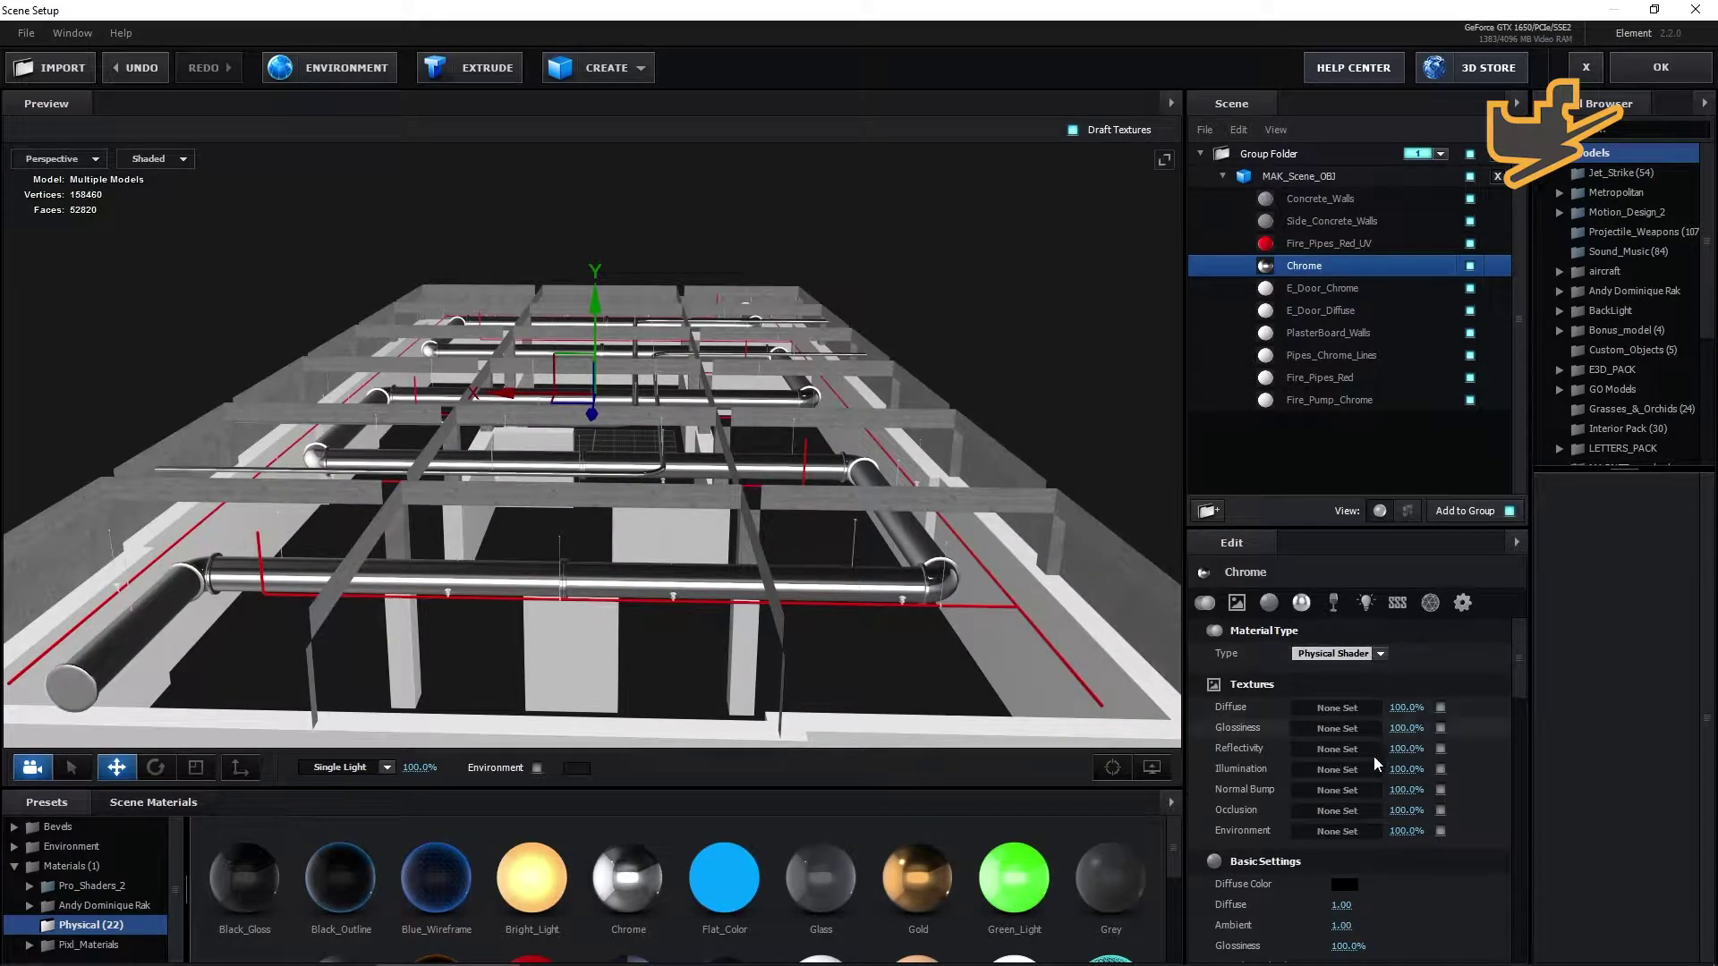
Lower the Chrome material's glossiness to about 53%.
left_click_drag(1345, 947, 1306, 950)
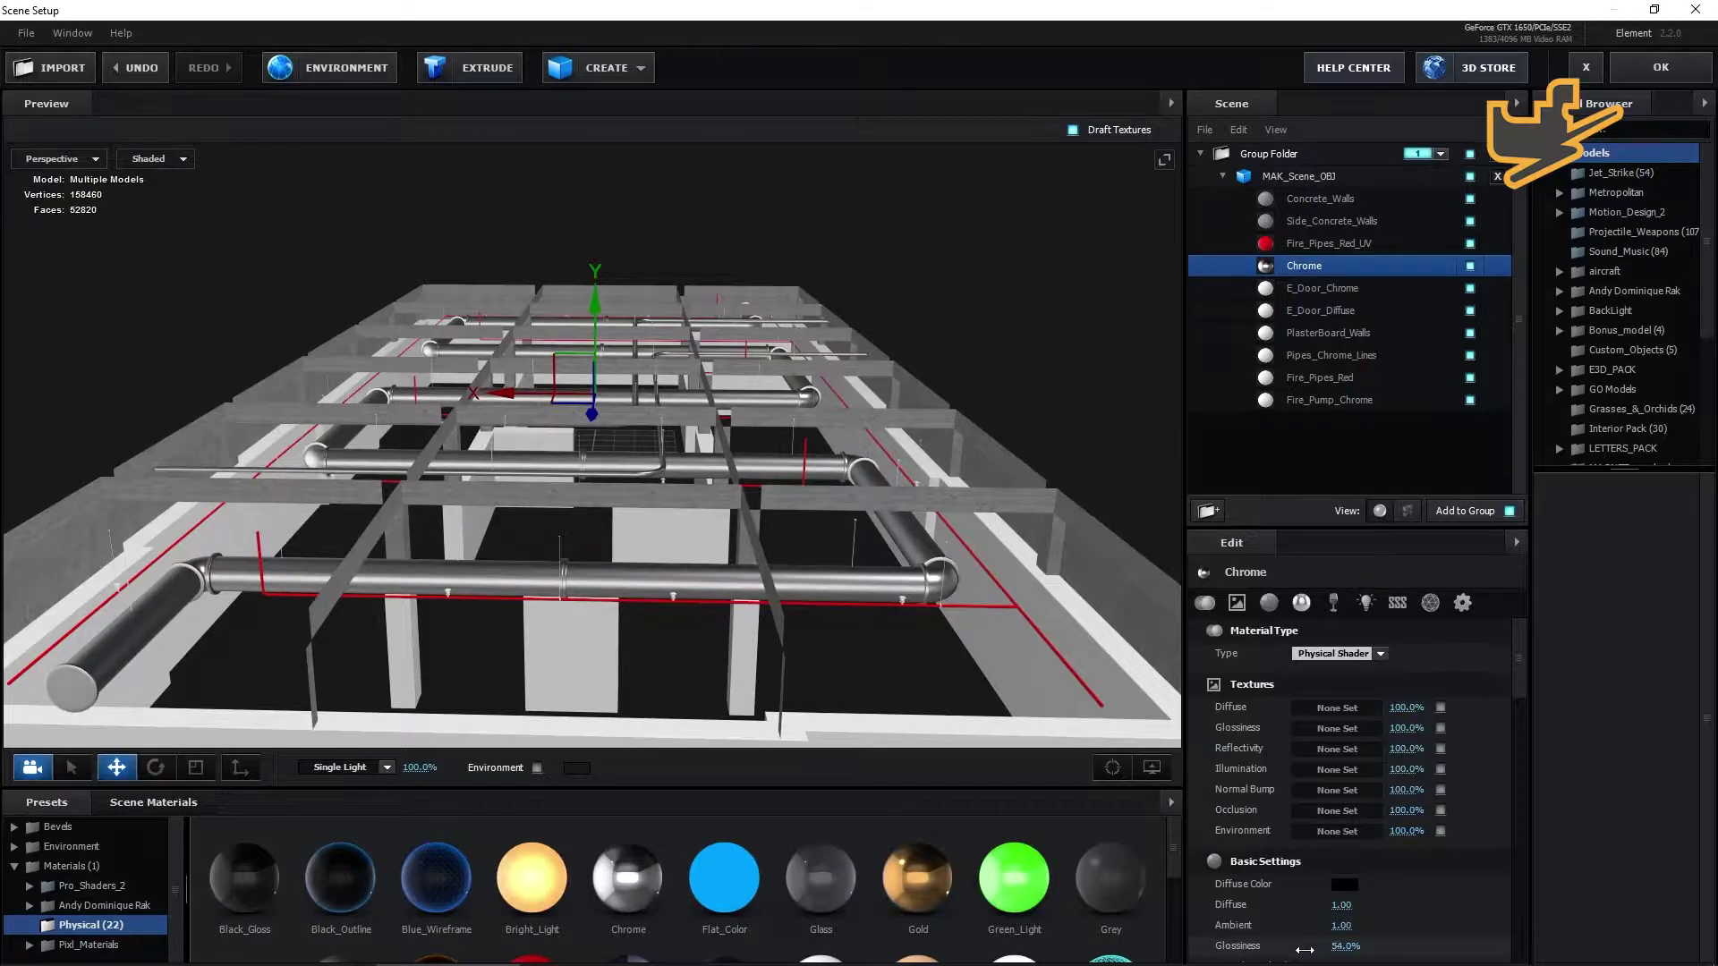
left_click_drag(872, 686, 604, 603)
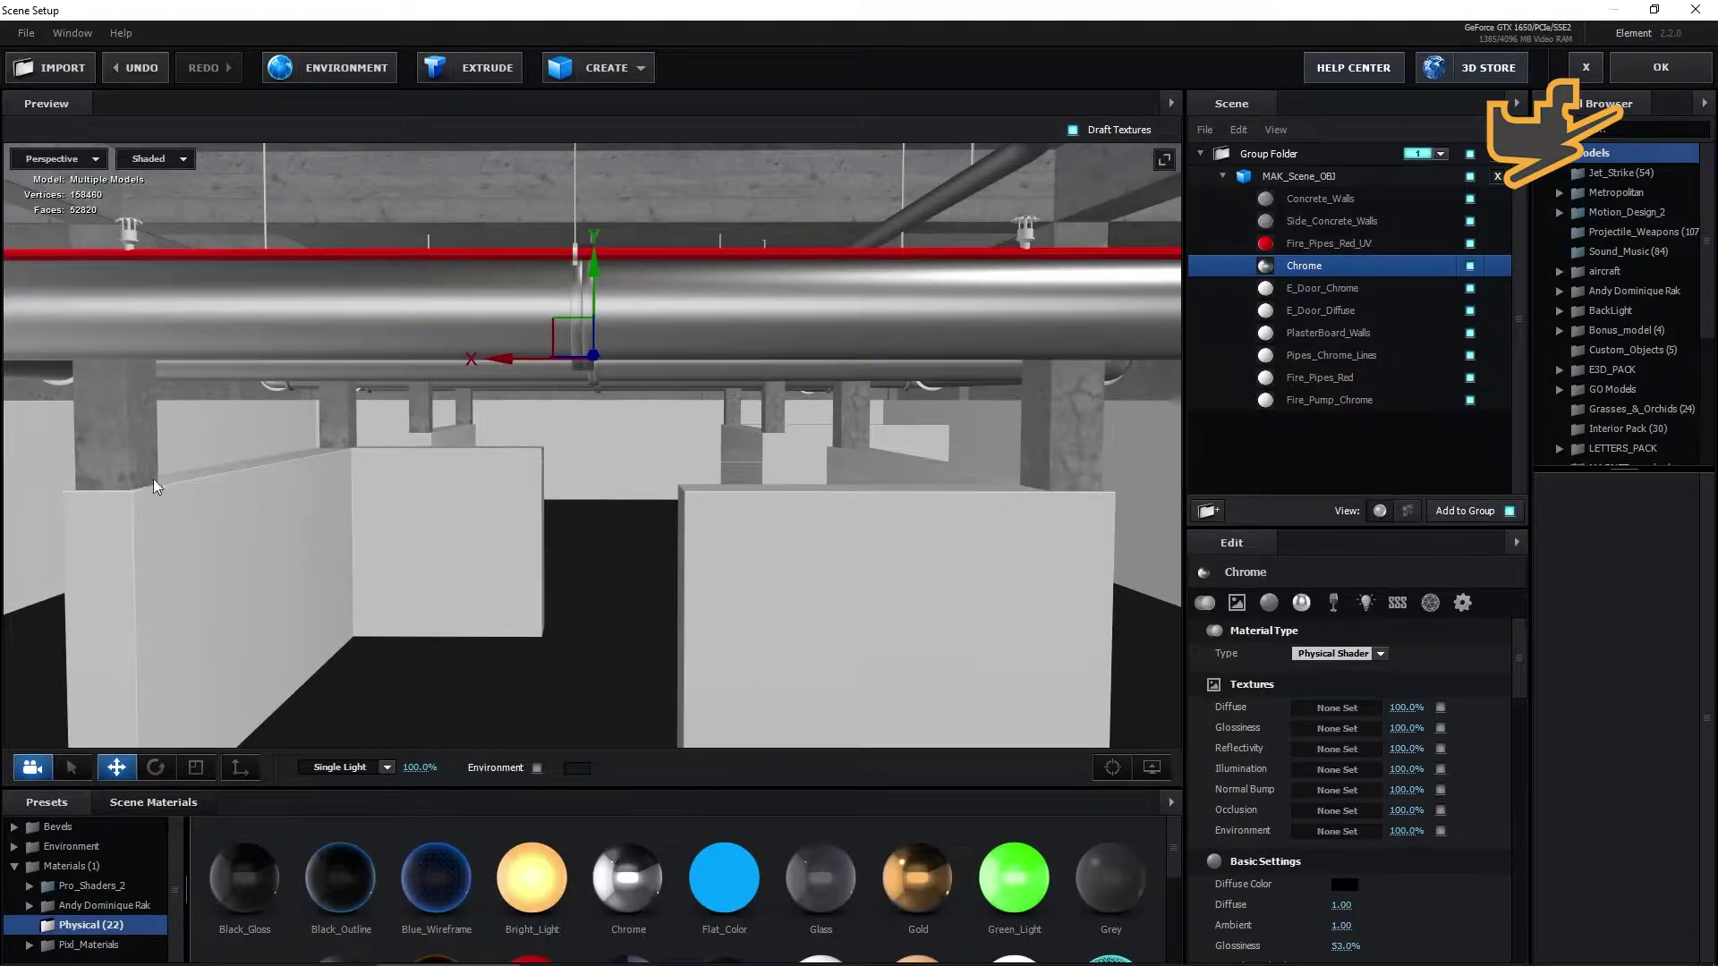
Replace the Concrete_Walls material on the pillars with the Black_Gloss preset from the Physical materials.
left_click(126, 438)
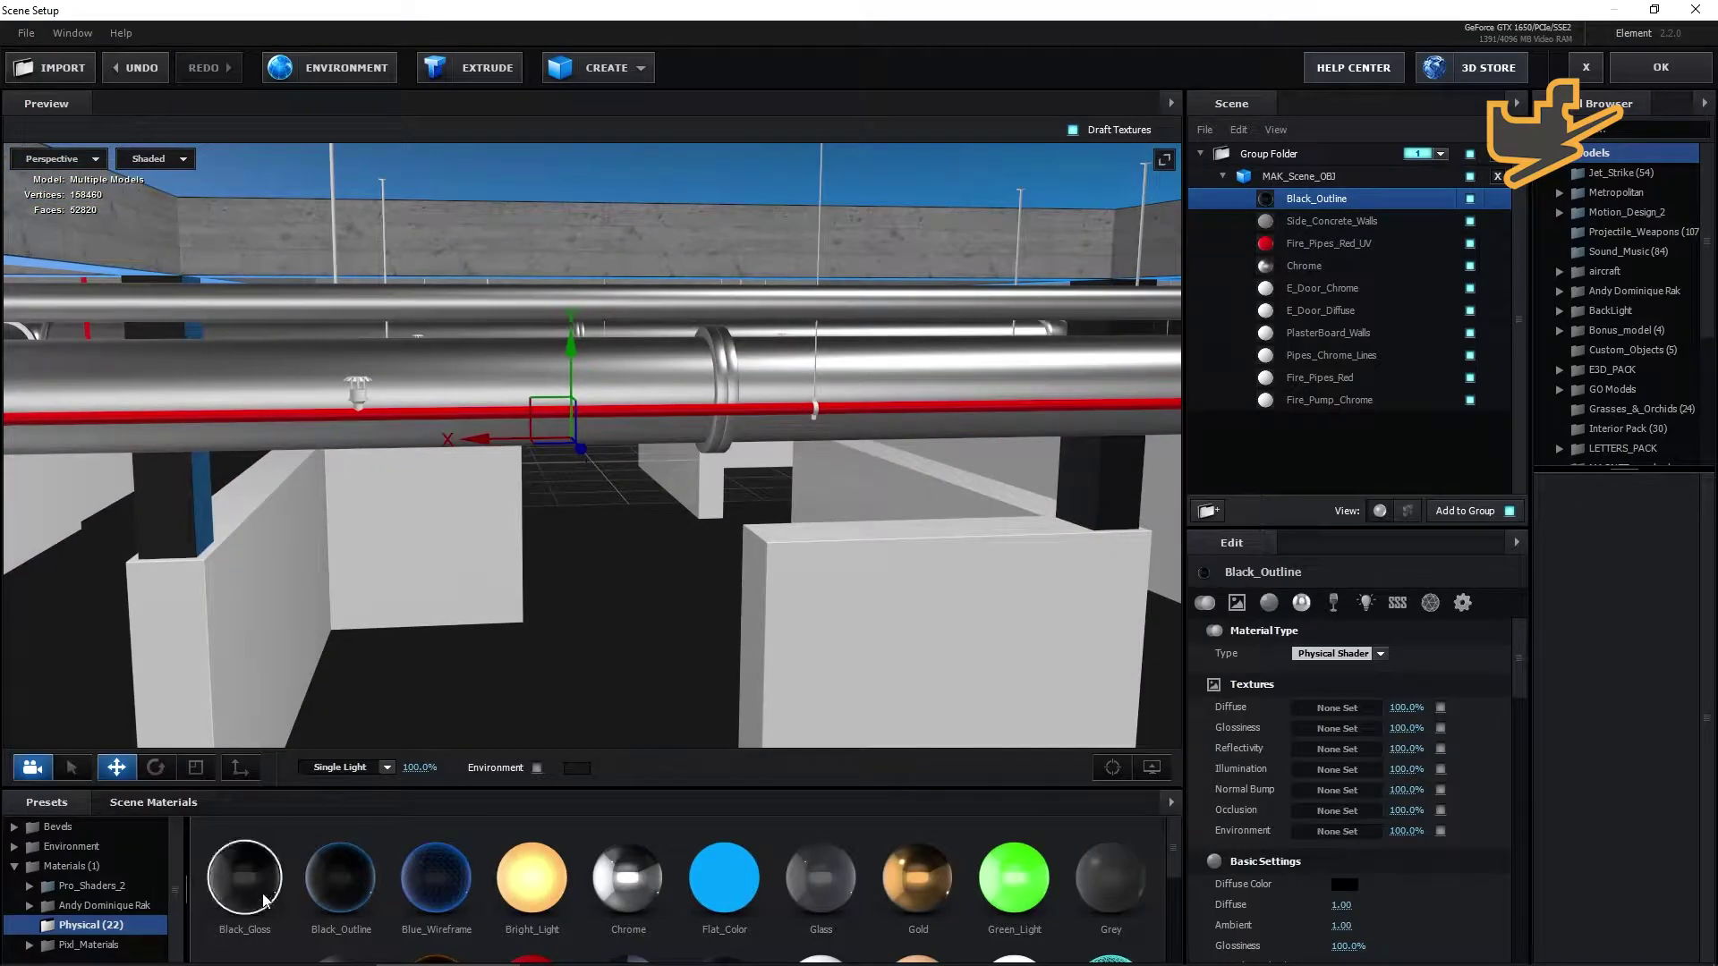
left_click(245, 875)
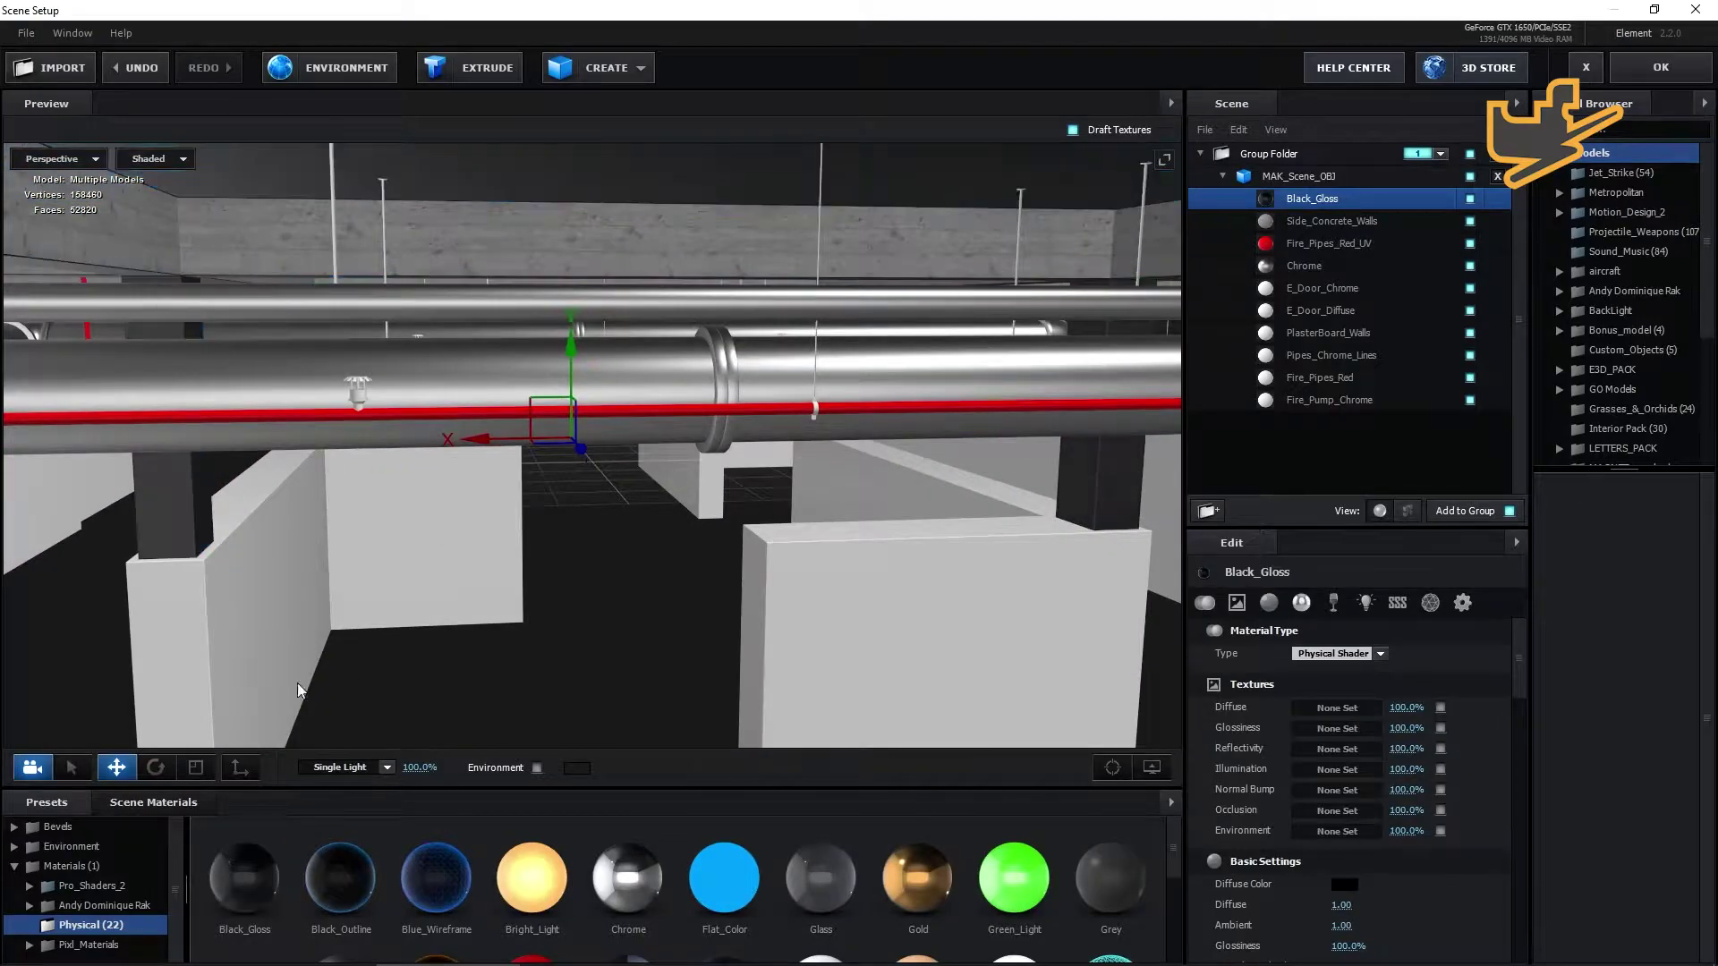
left_click_drag(351, 642, 344, 624)
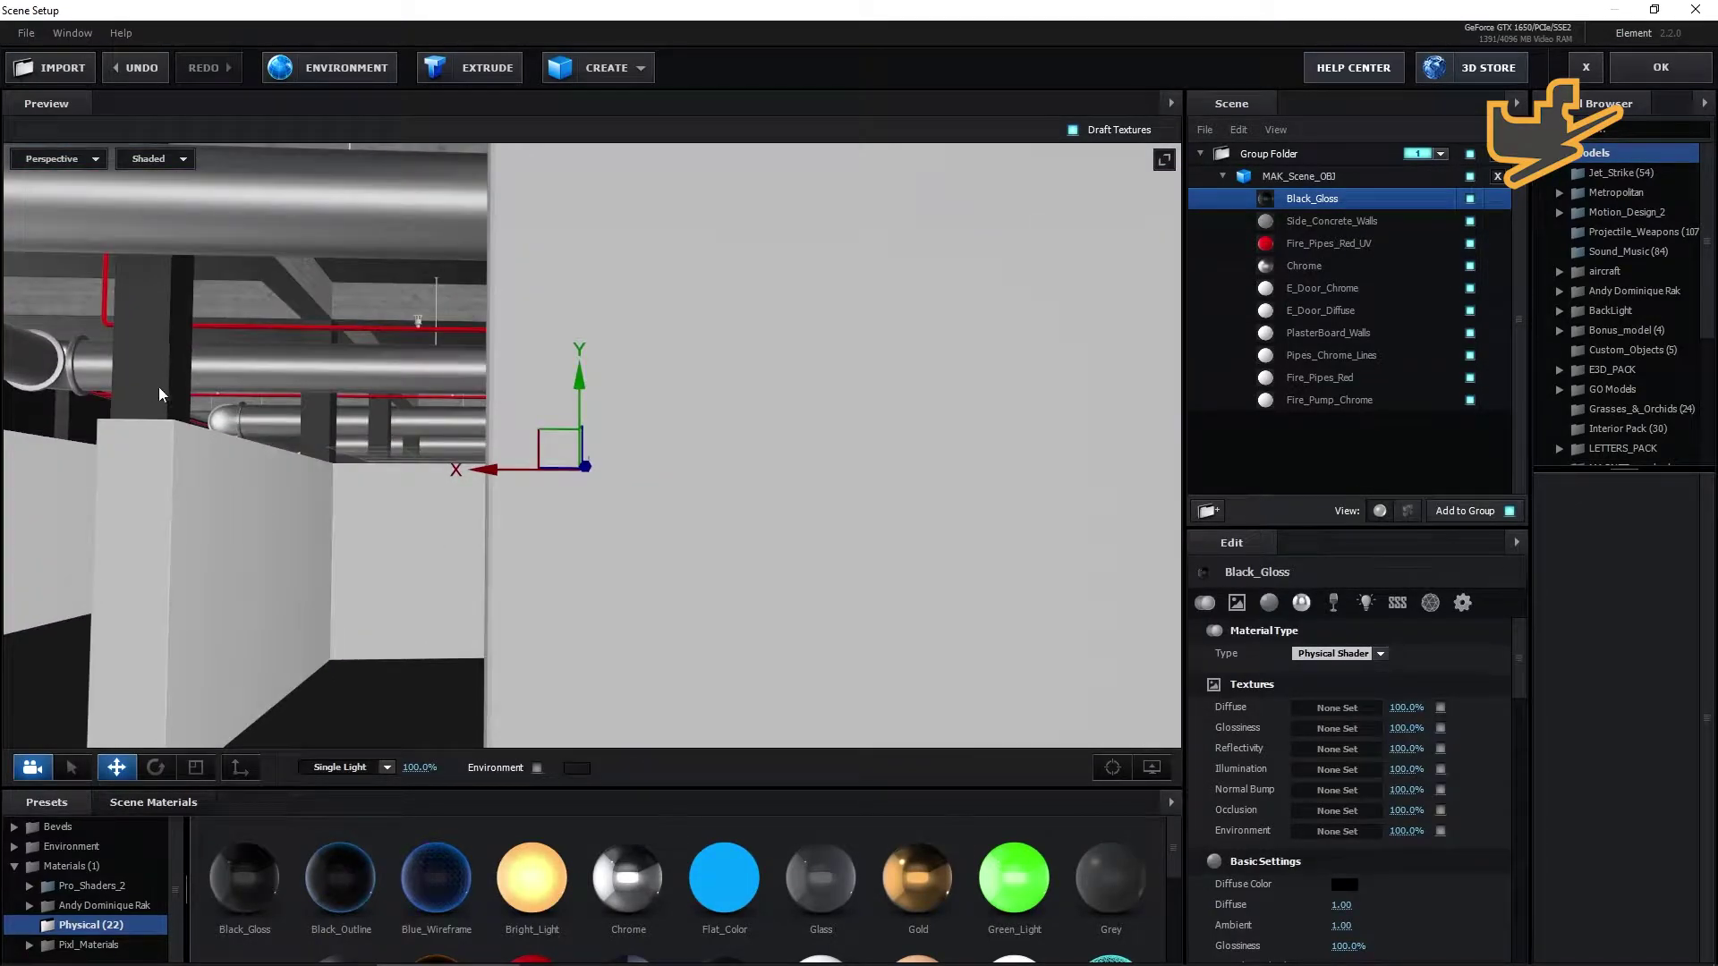
Load the PlasterBoard_Walls_Diffuse image as the diffuse texture of the PlasterBoard_Walls material.
left_click_drag(251, 459, 641, 603)
left_click(641, 603)
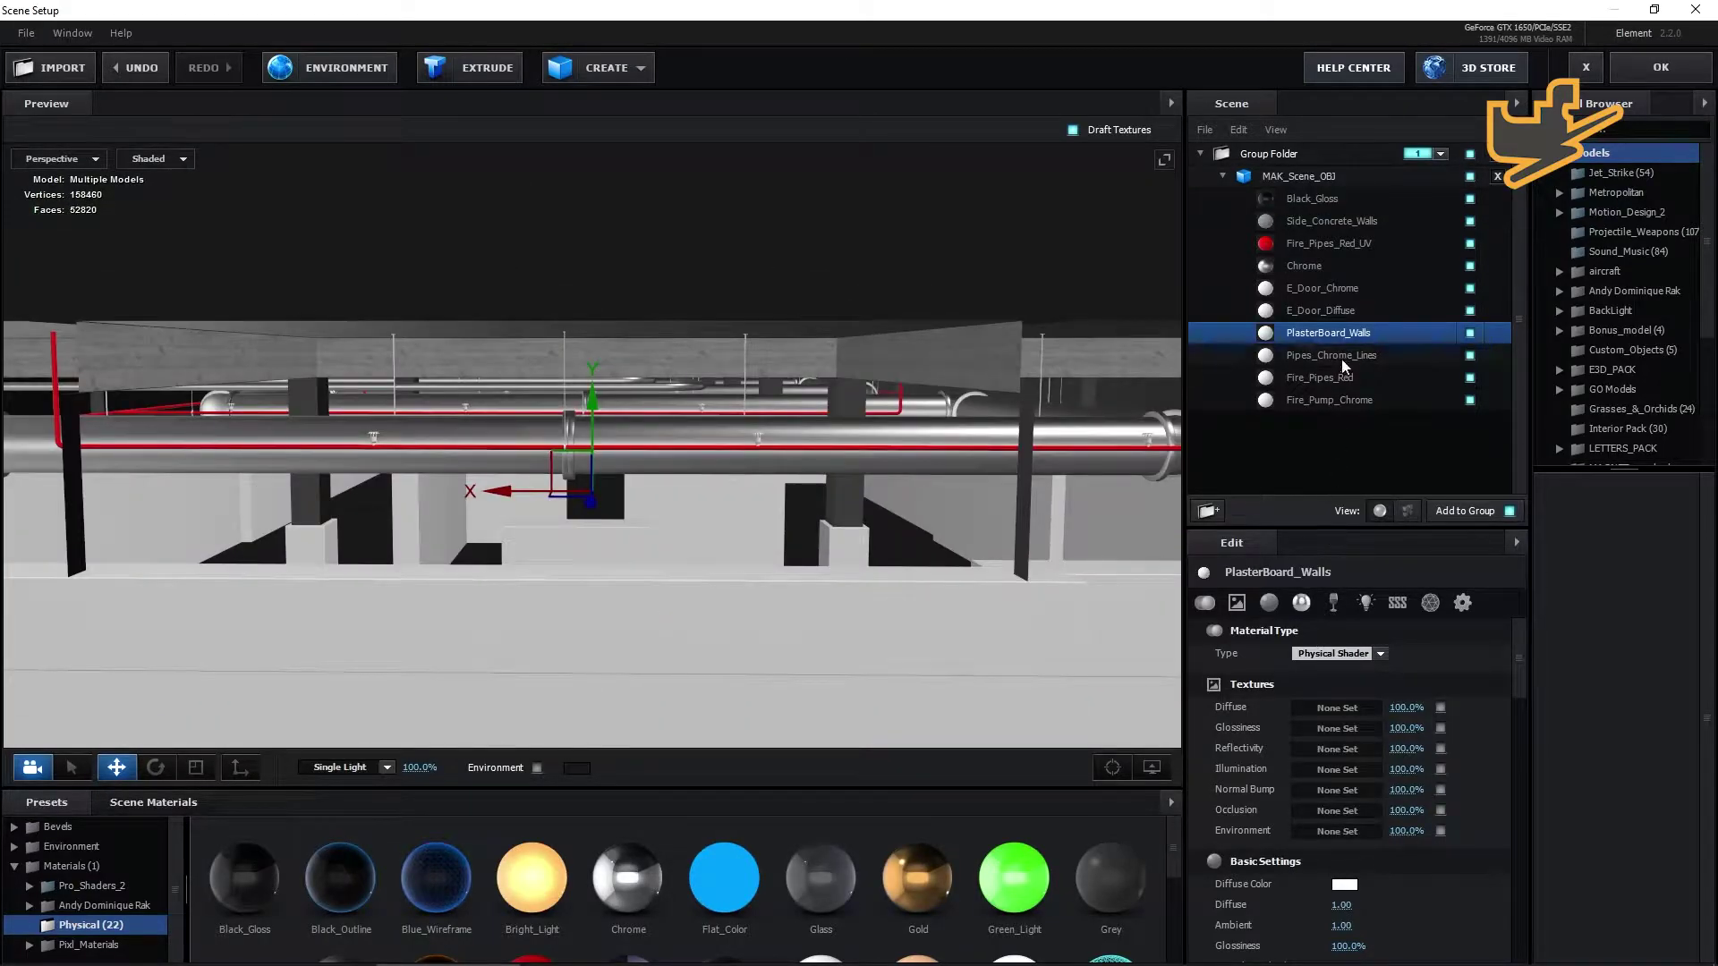
left_click(1335, 709)
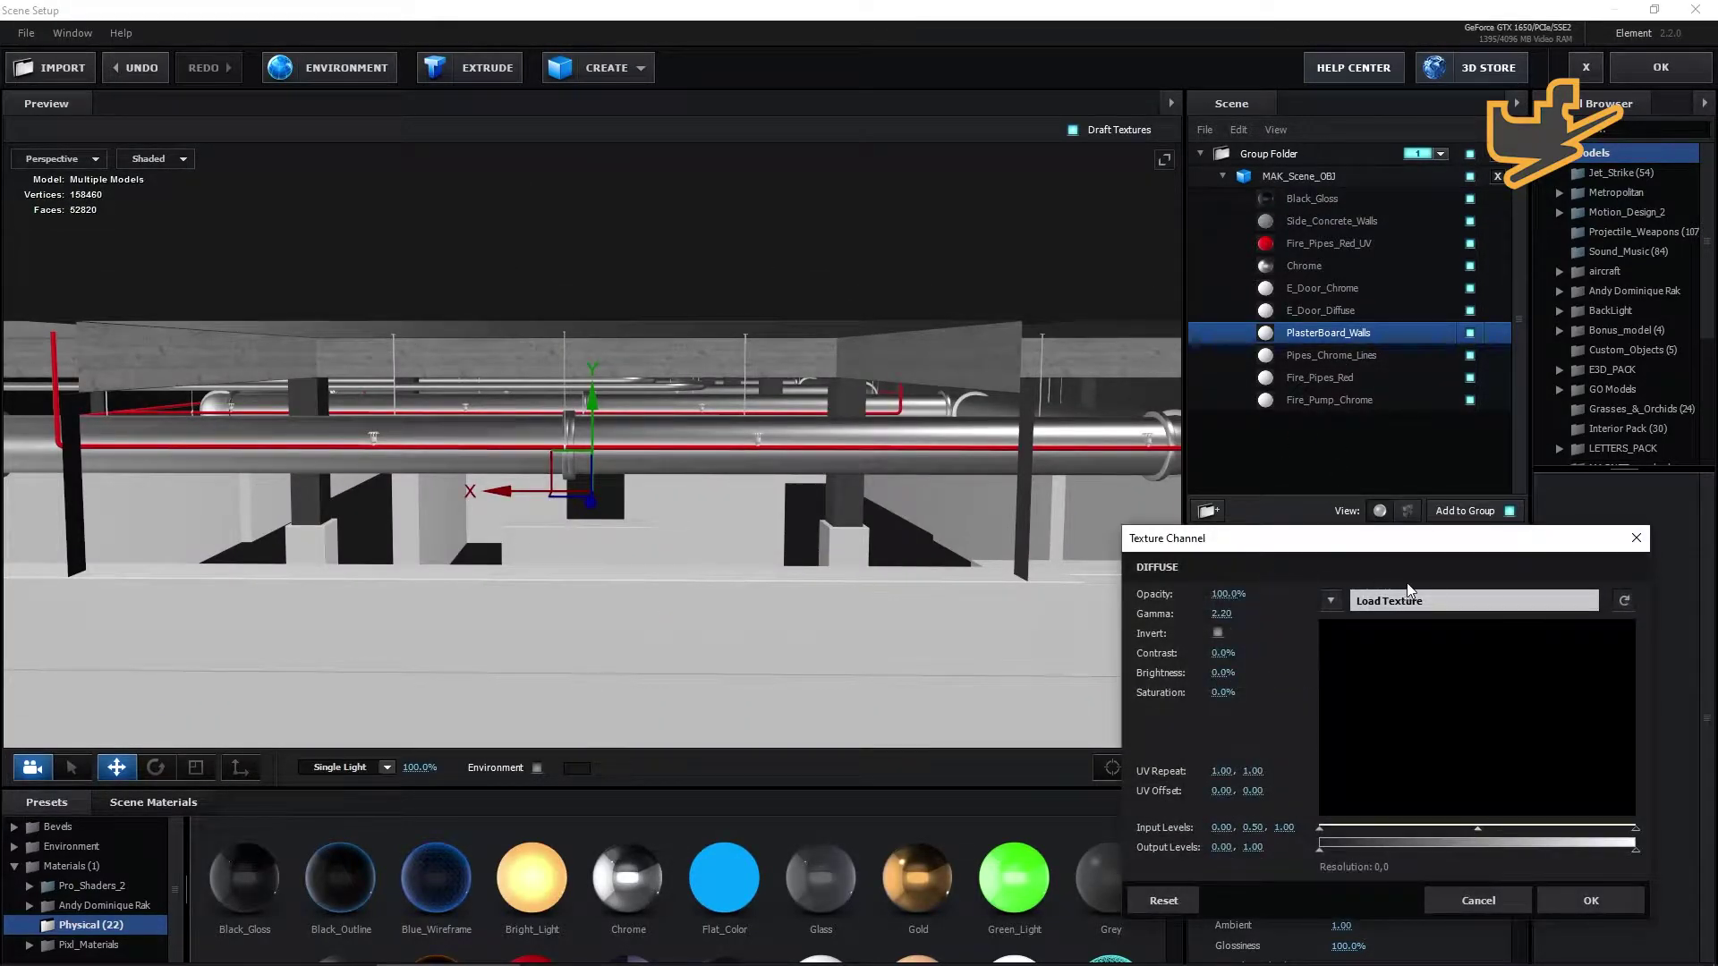
left_click(1419, 605)
left_click(1146, 631)
scroll(1143, 626, "down", 3)
left_click(1257, 712)
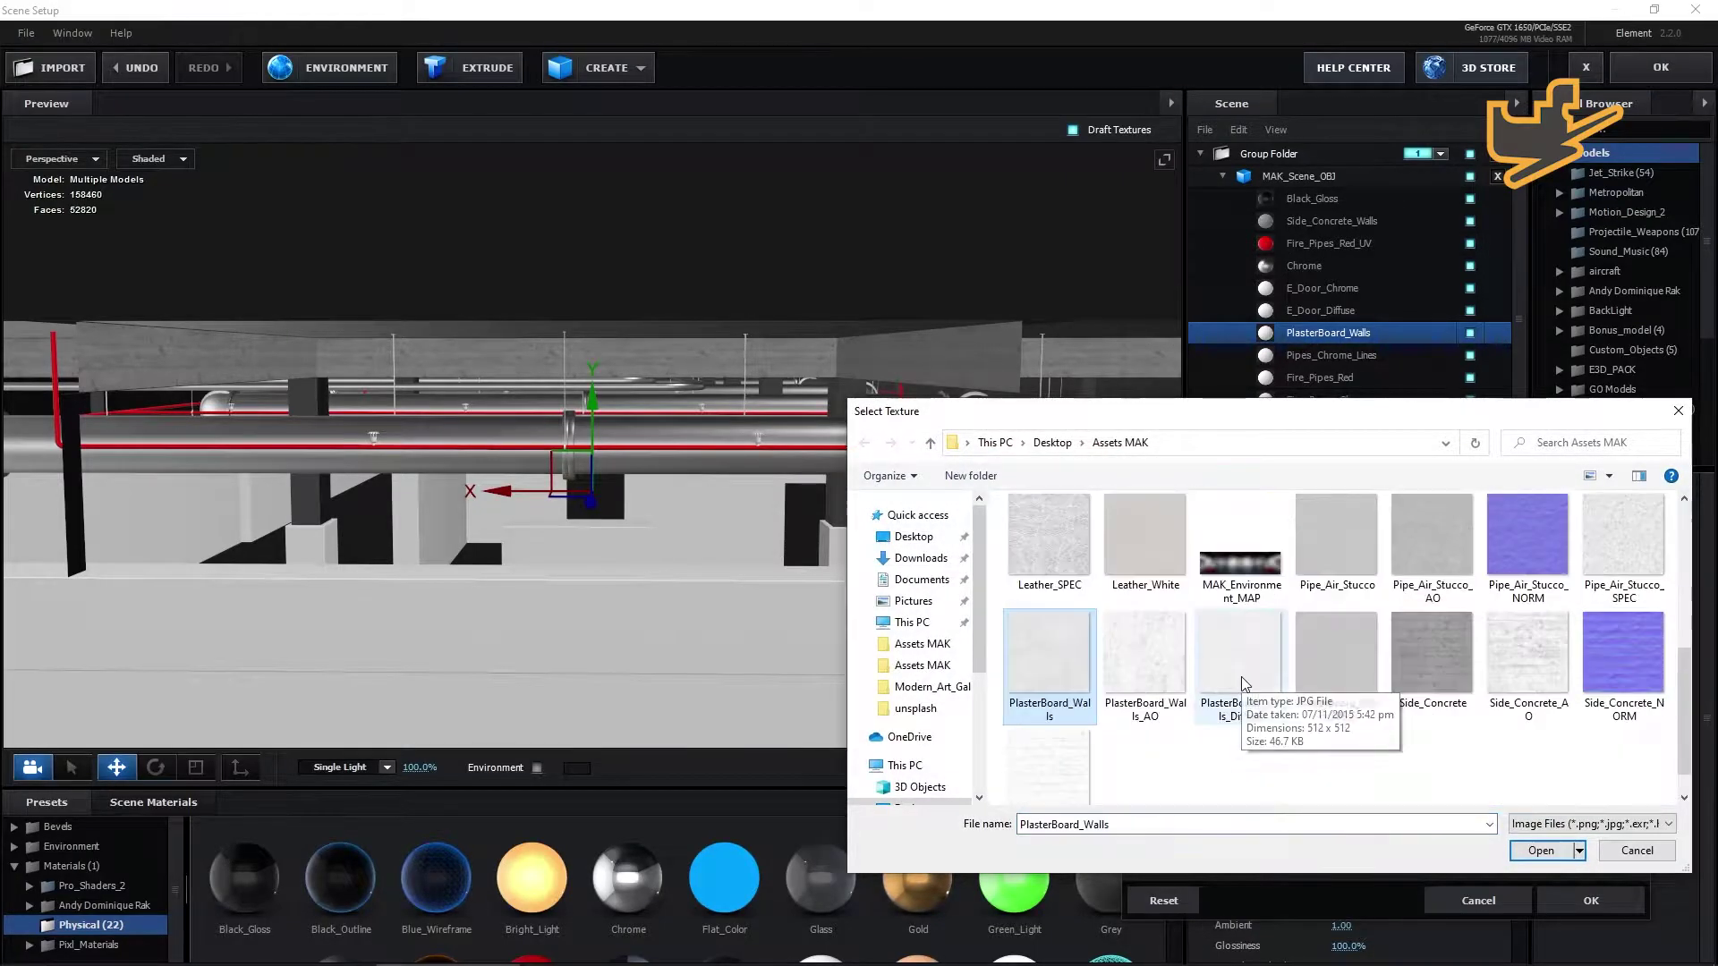
left_click(1558, 852)
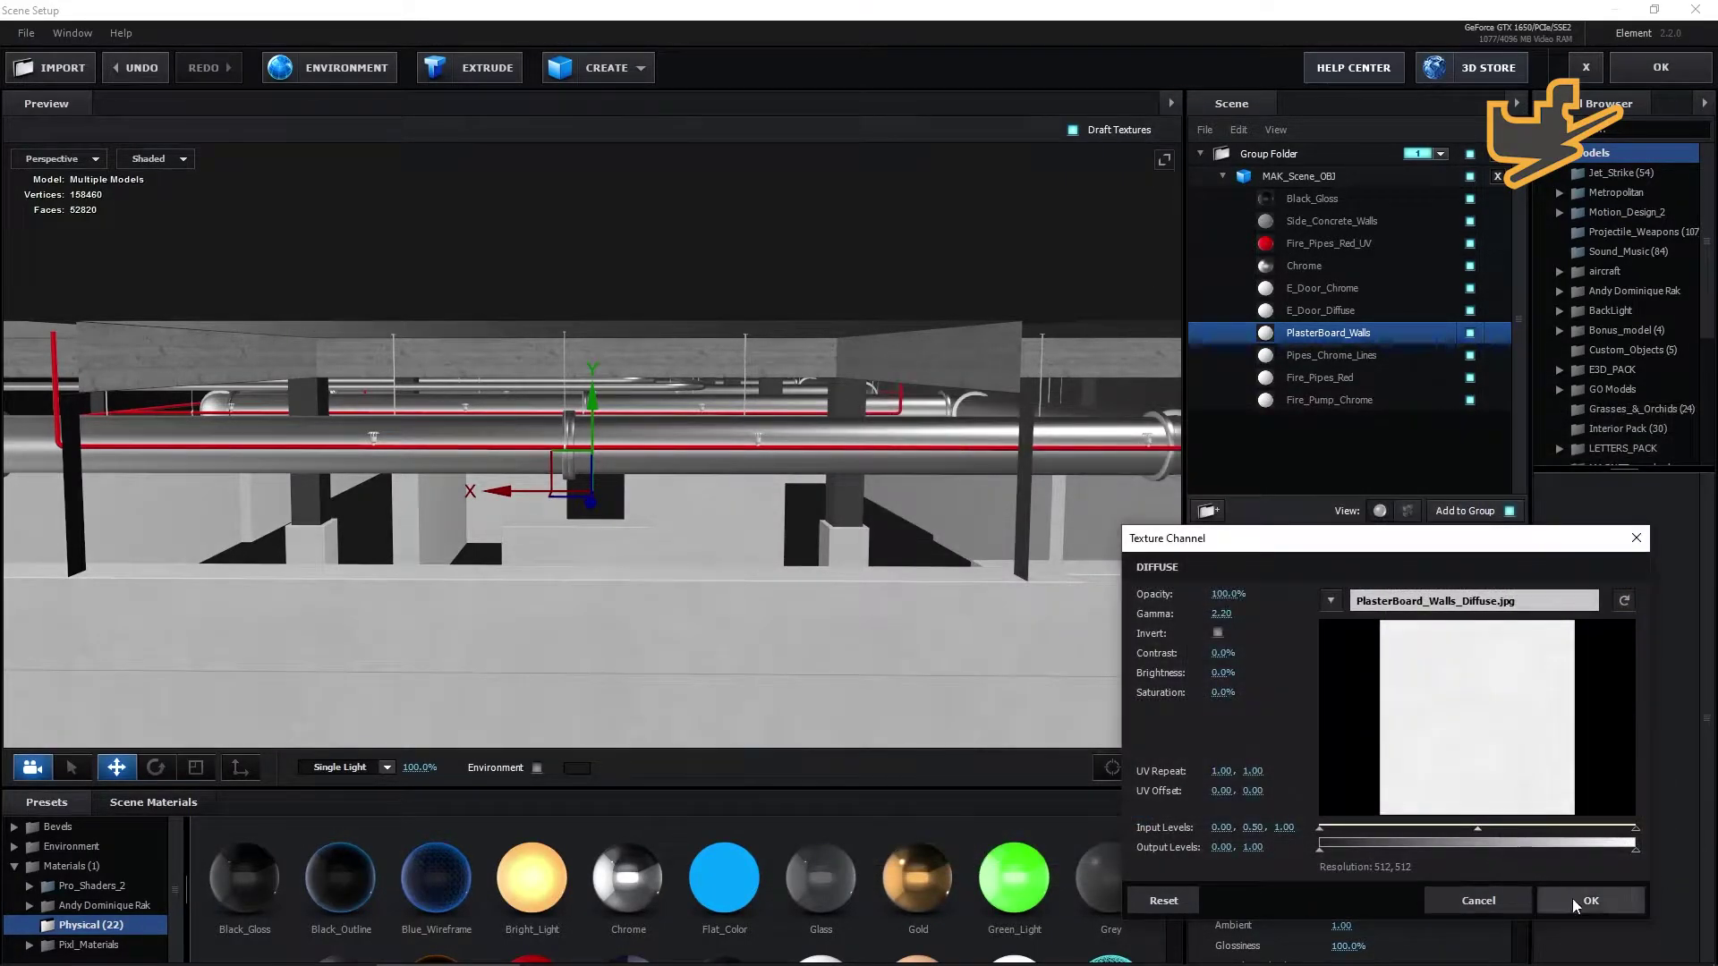
left_click(1591, 904)
Examine the textured plasterboard walls, pillars, beams and pipes from outside and inside the gallery.
scroll(884, 690, "up", 10)
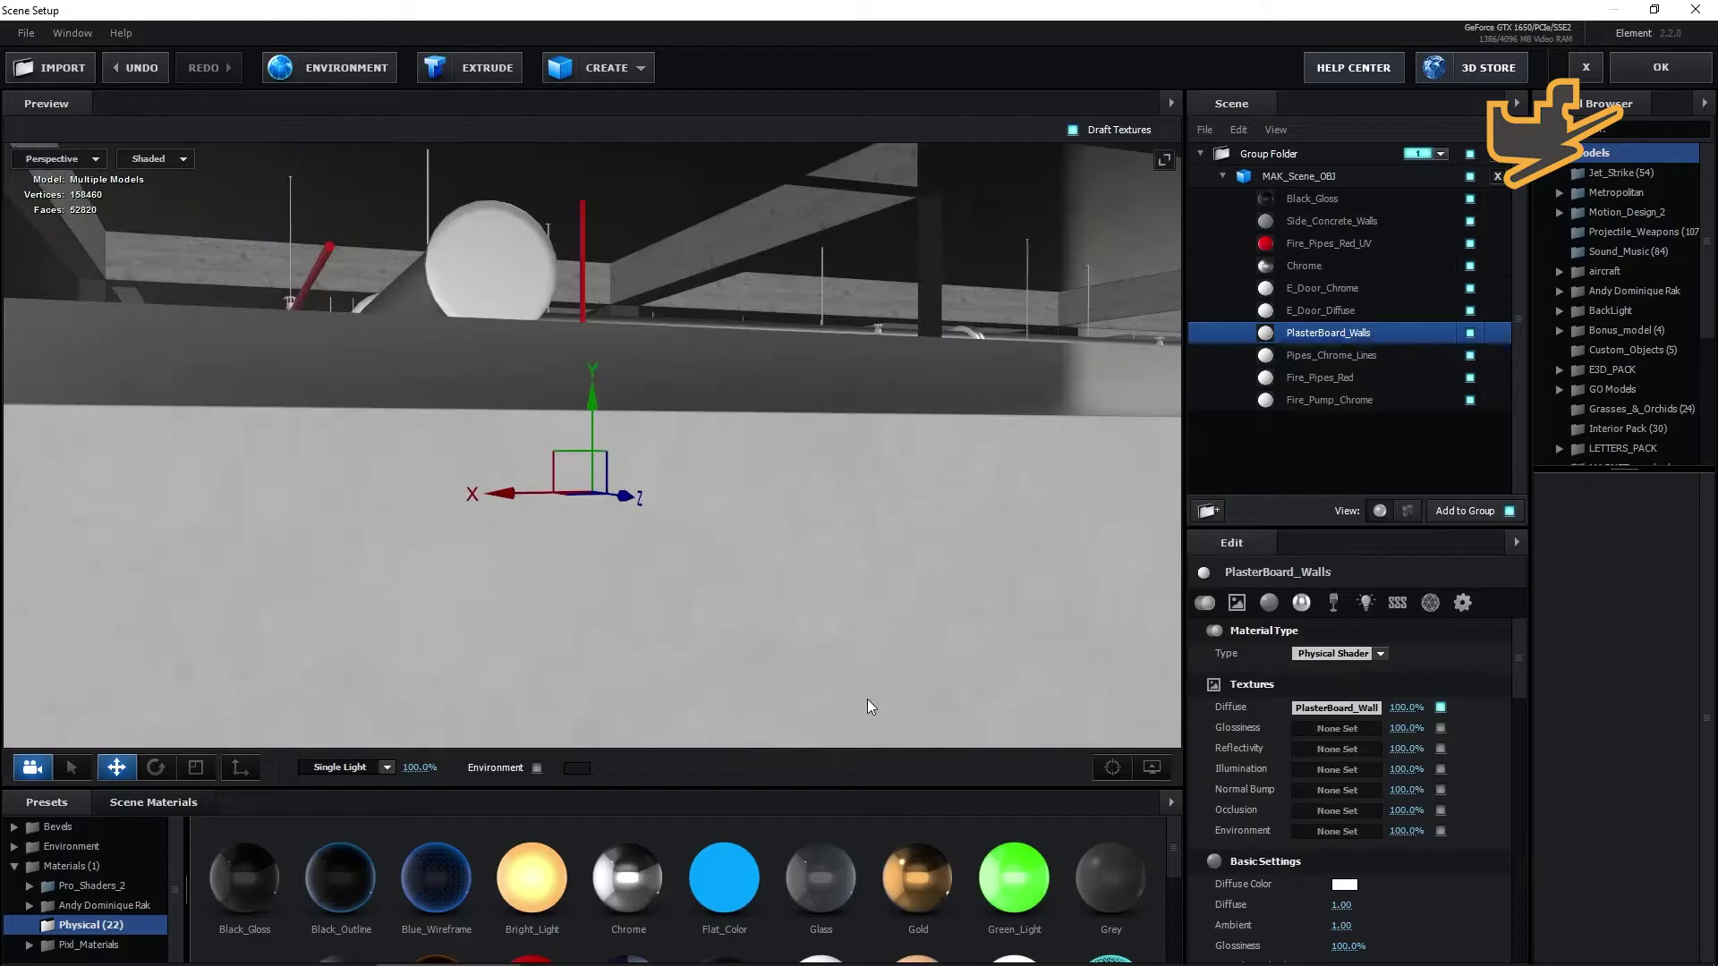
scroll(856, 691, "down", 6)
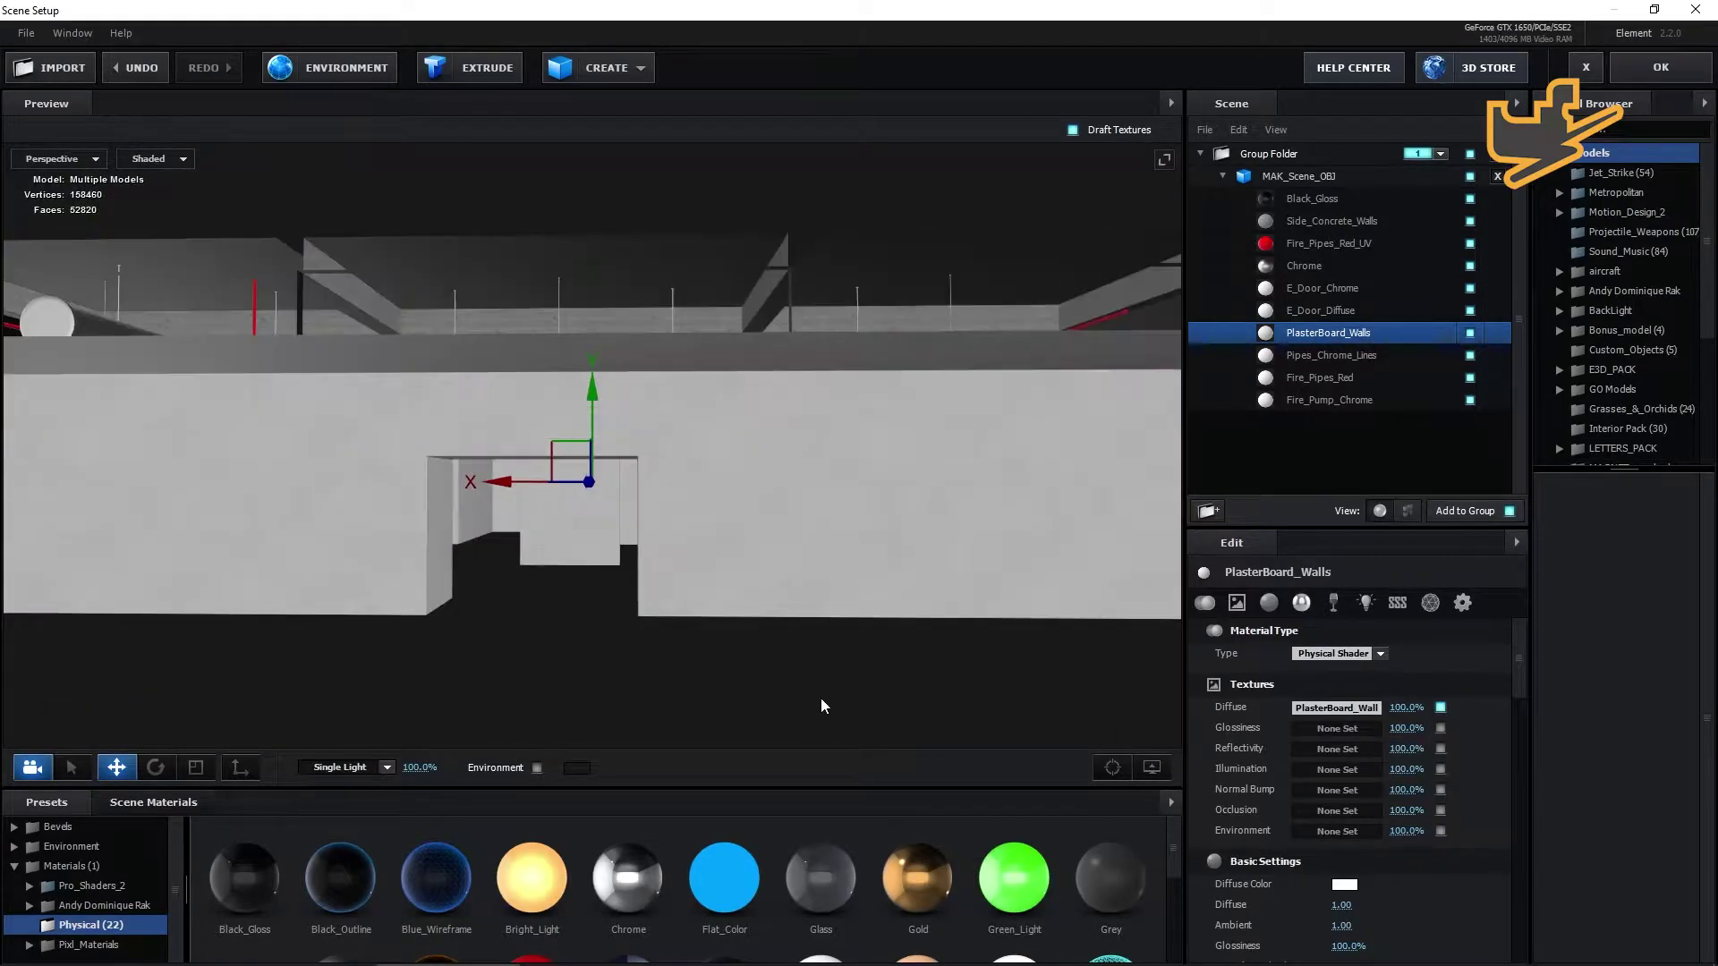
scroll(825, 711, "up", 3)
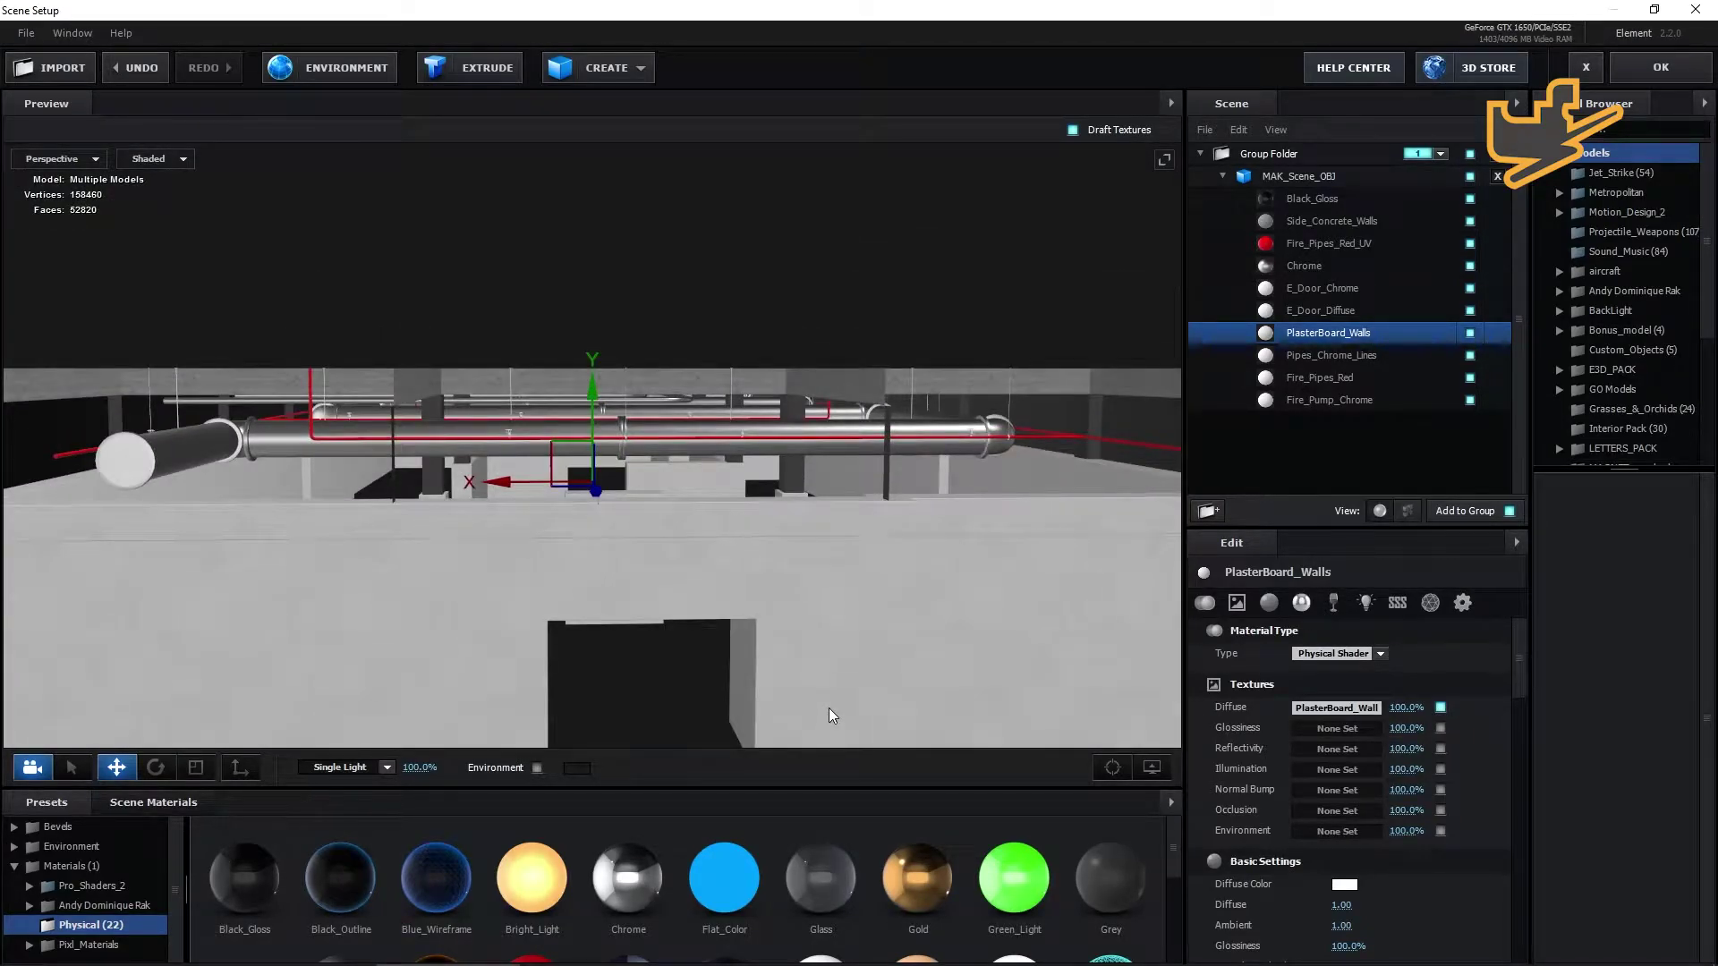
scroll(831, 715, "up", 5)
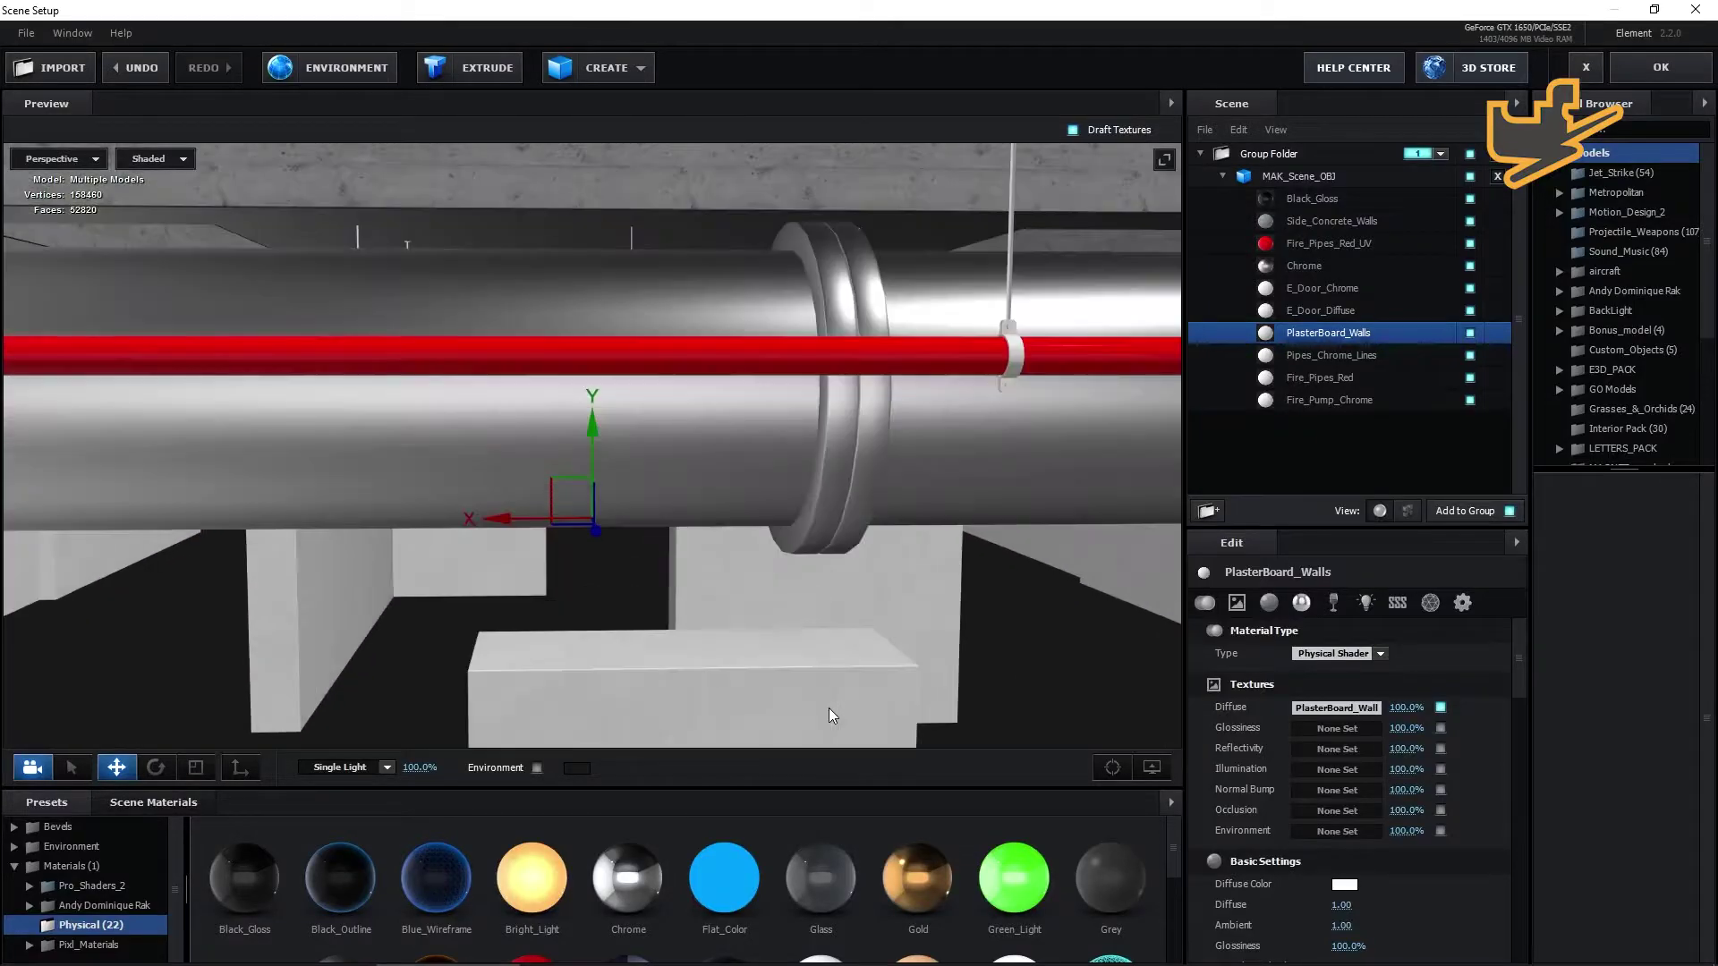
scroll(829, 711, "down", 4)
scroll(787, 712, "up", 8)
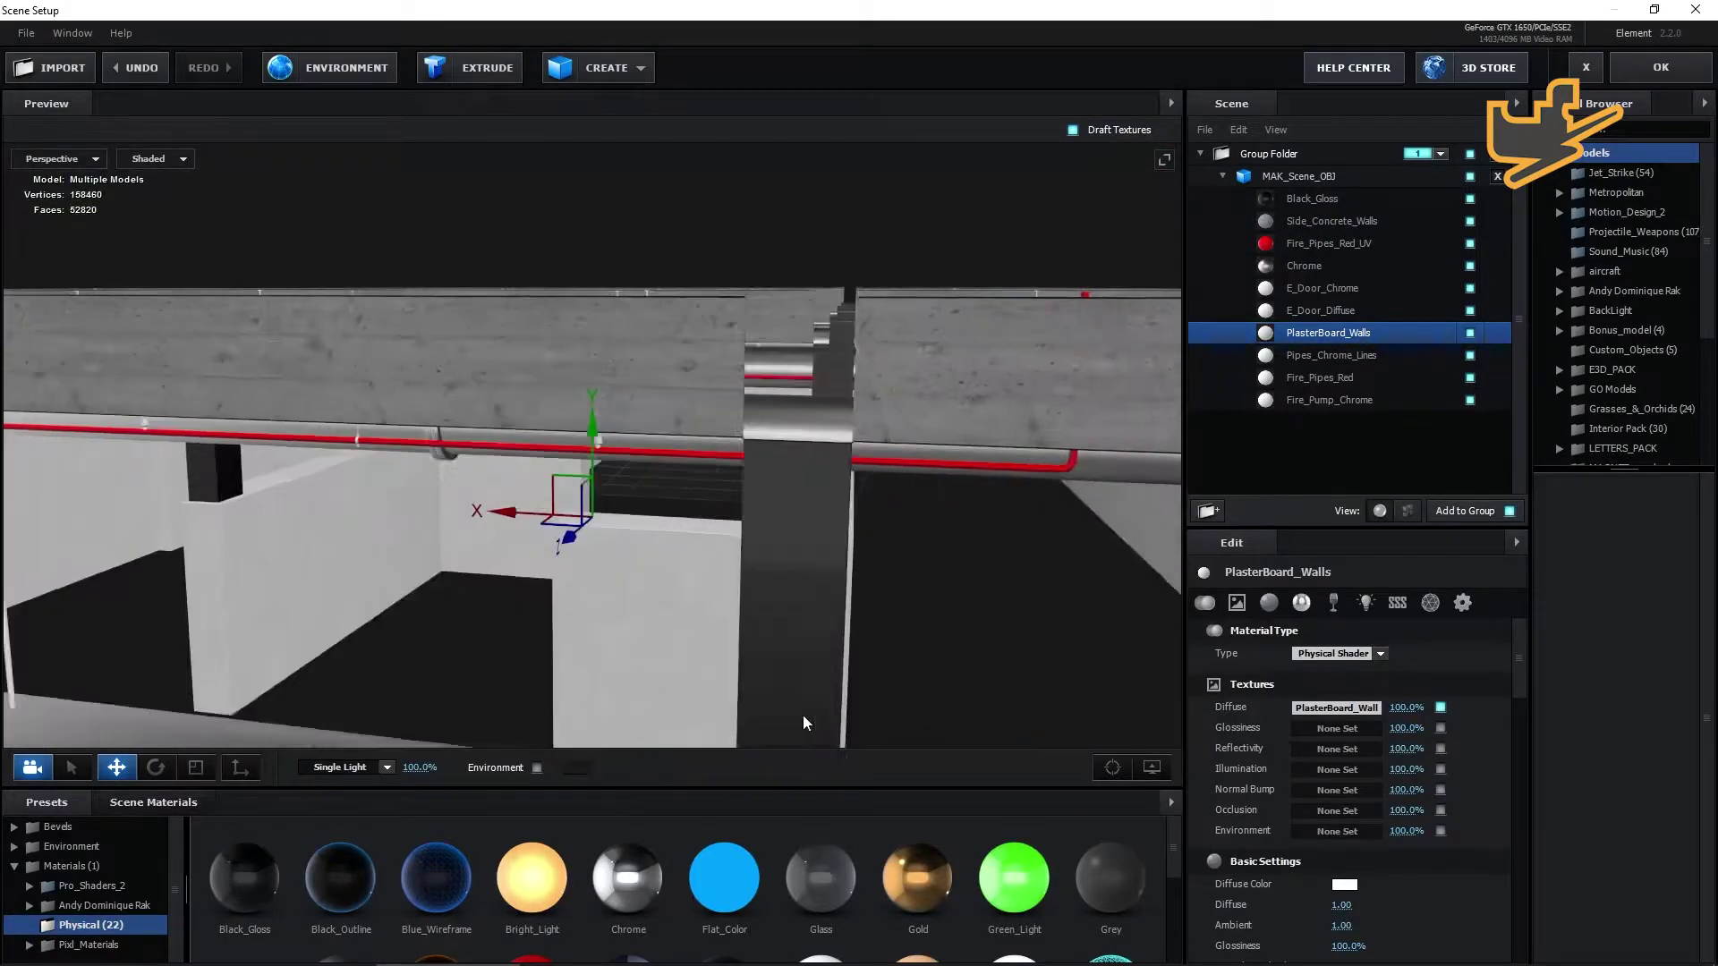
scroll(825, 718, "down", 5)
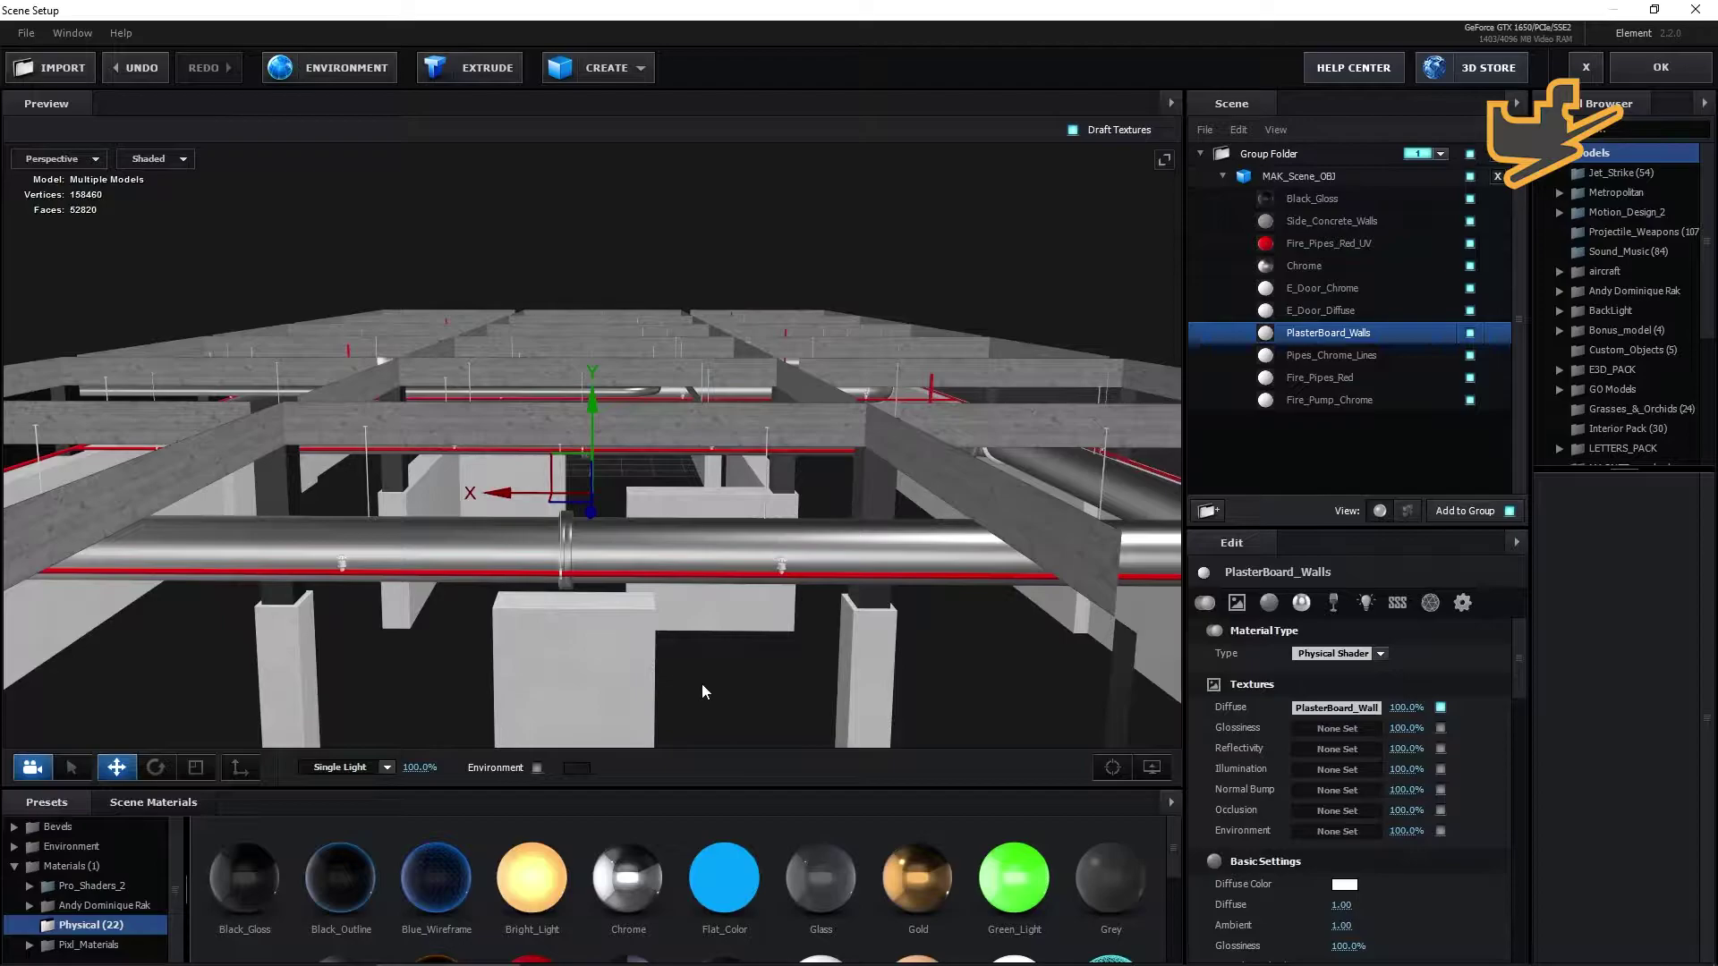
scroll(328, 680, "up", 8)
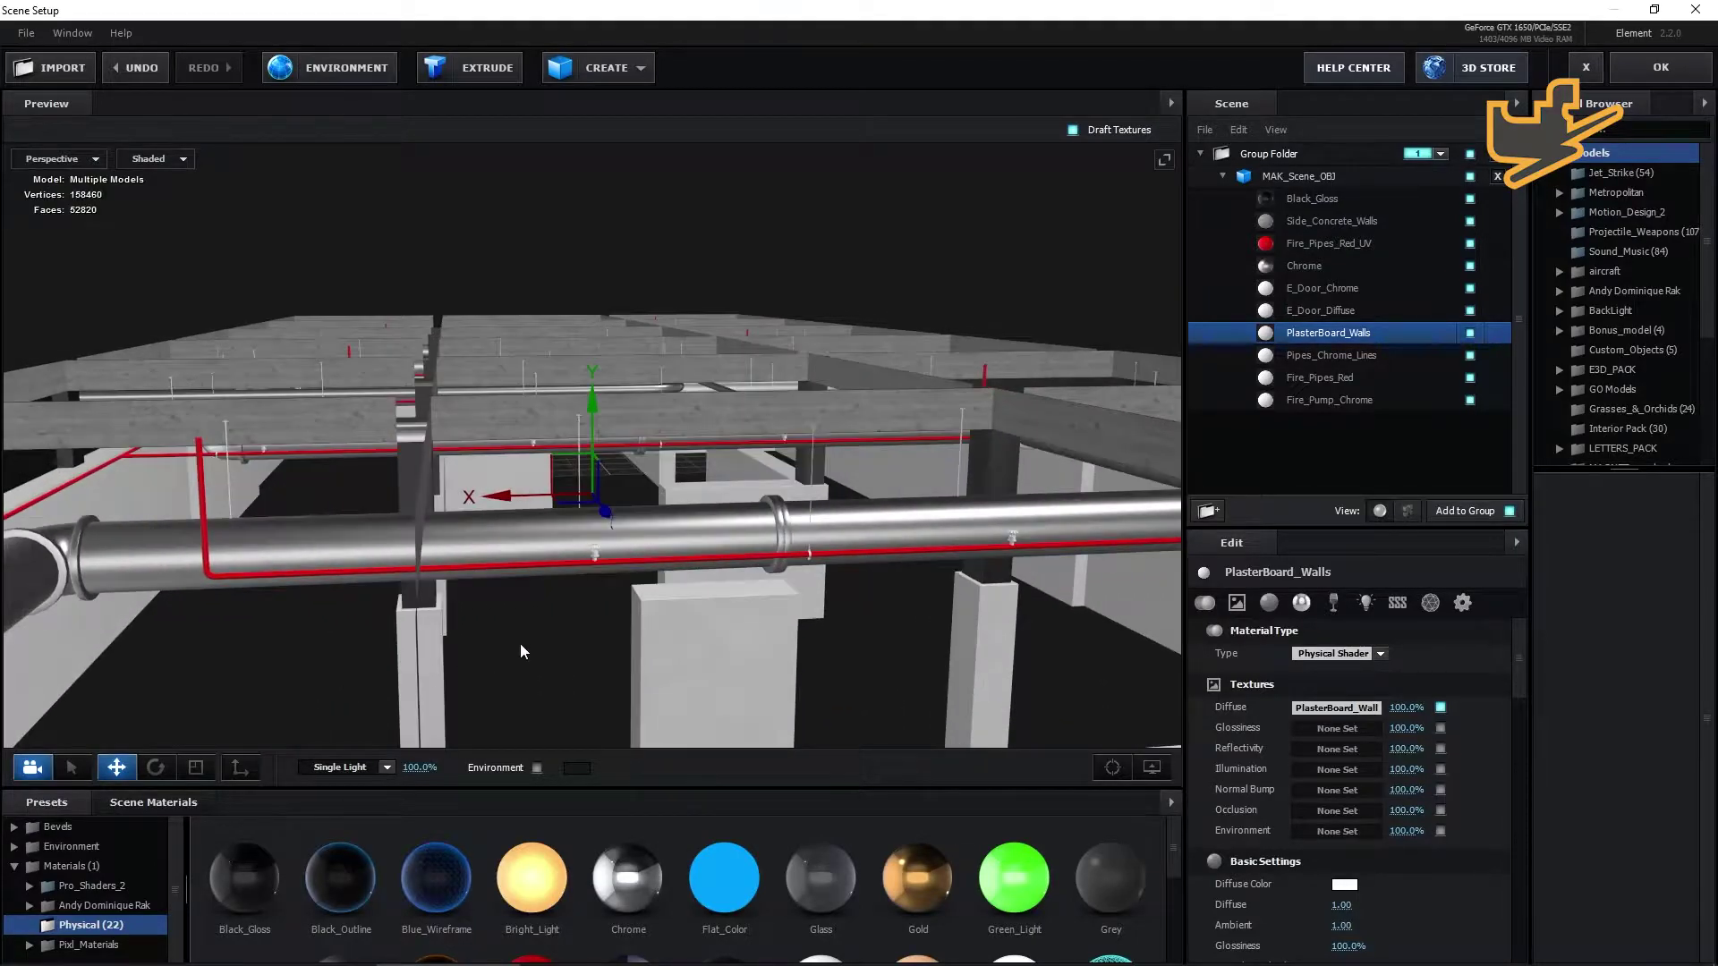
scroll(721, 707, "down", 5)
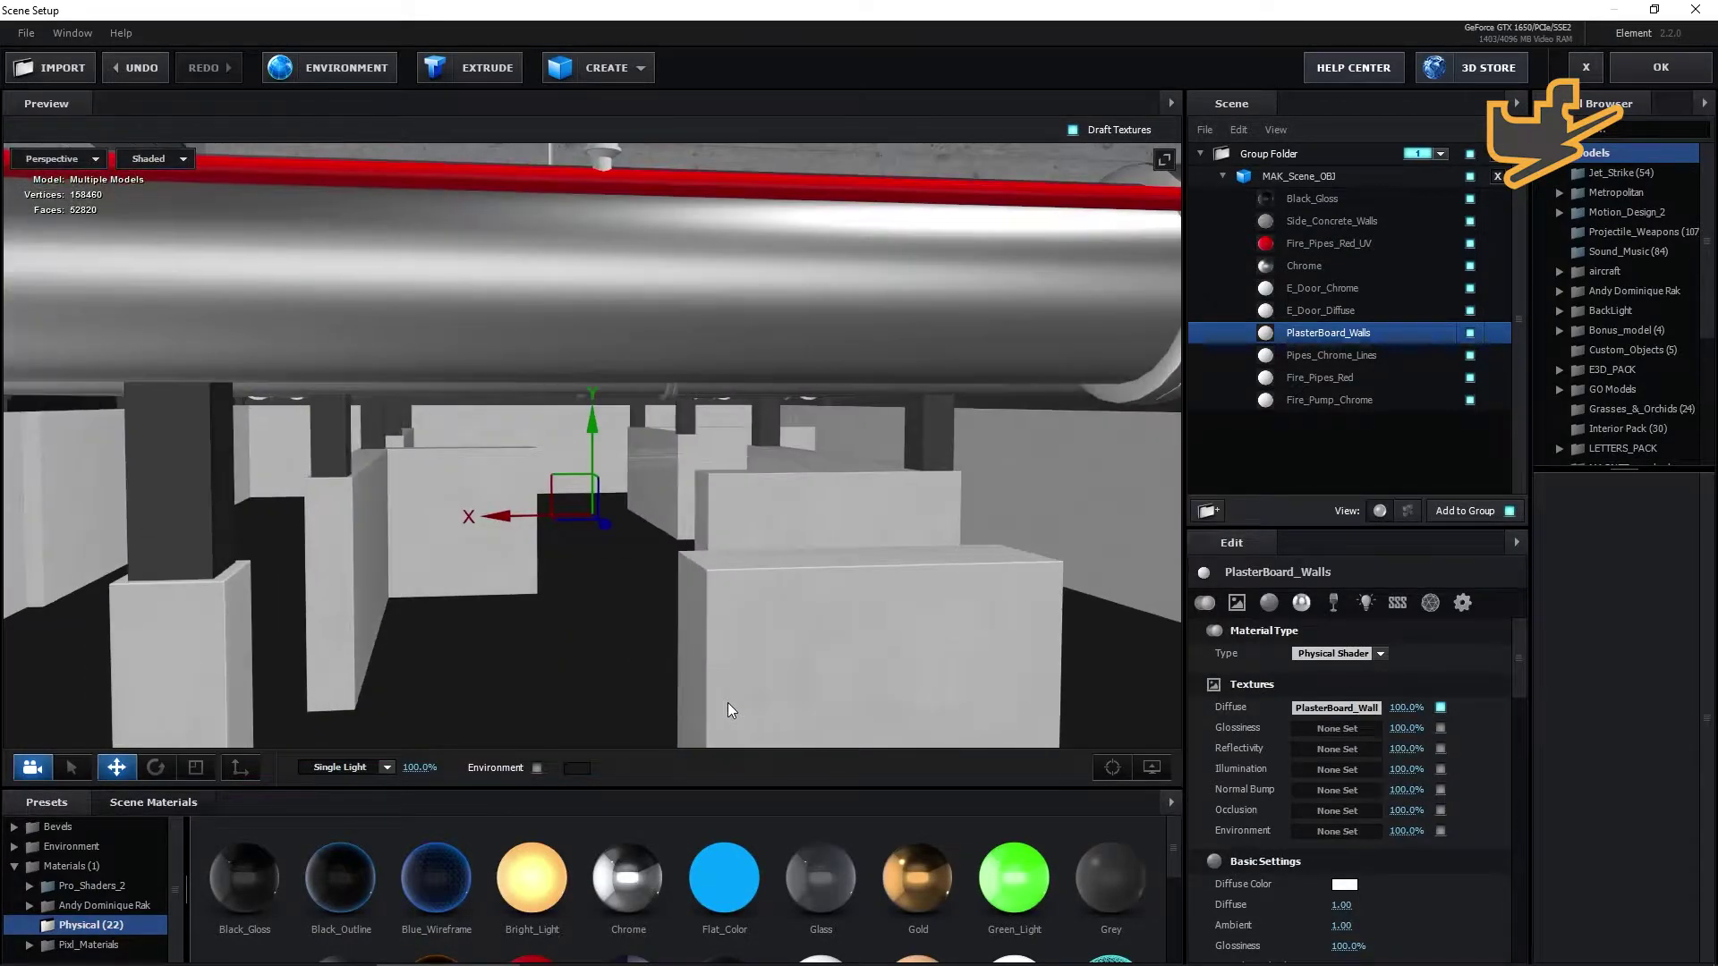
scroll(680, 663, "down", 4)
scroll(680, 668, "up", 7)
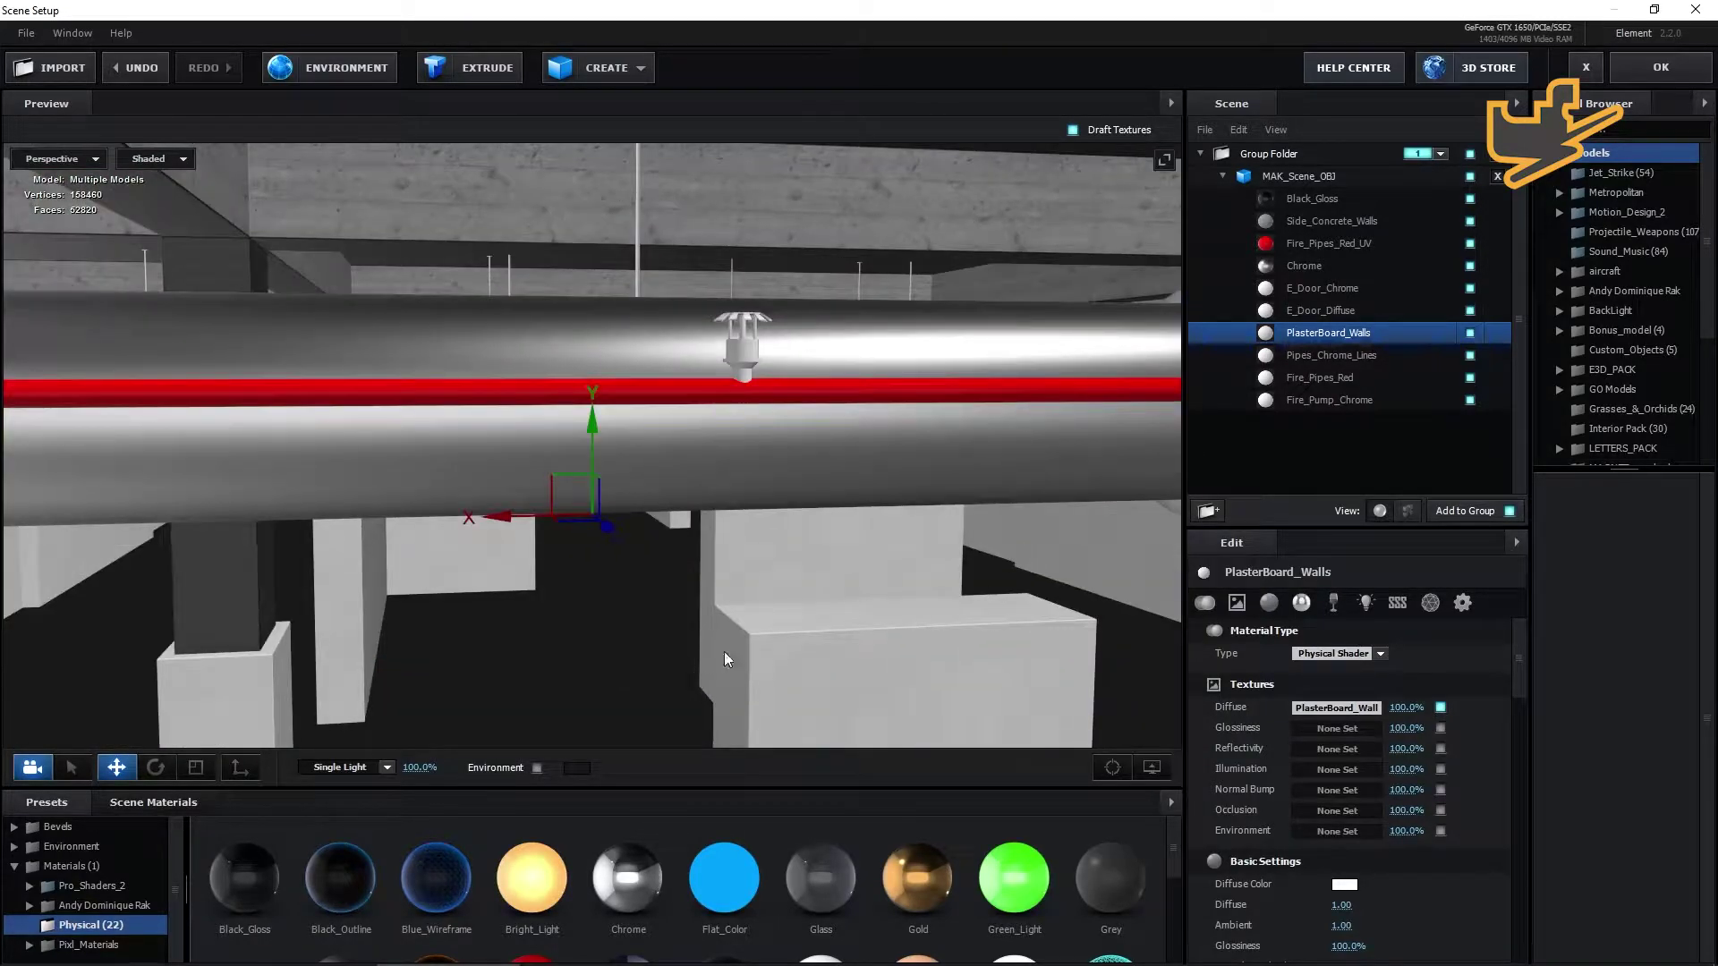
Set the diffuse color of the Fire_Pipes_Red material on the sprinkler and pipe clamps to red.
left_click_drag(725, 659, 161, 482)
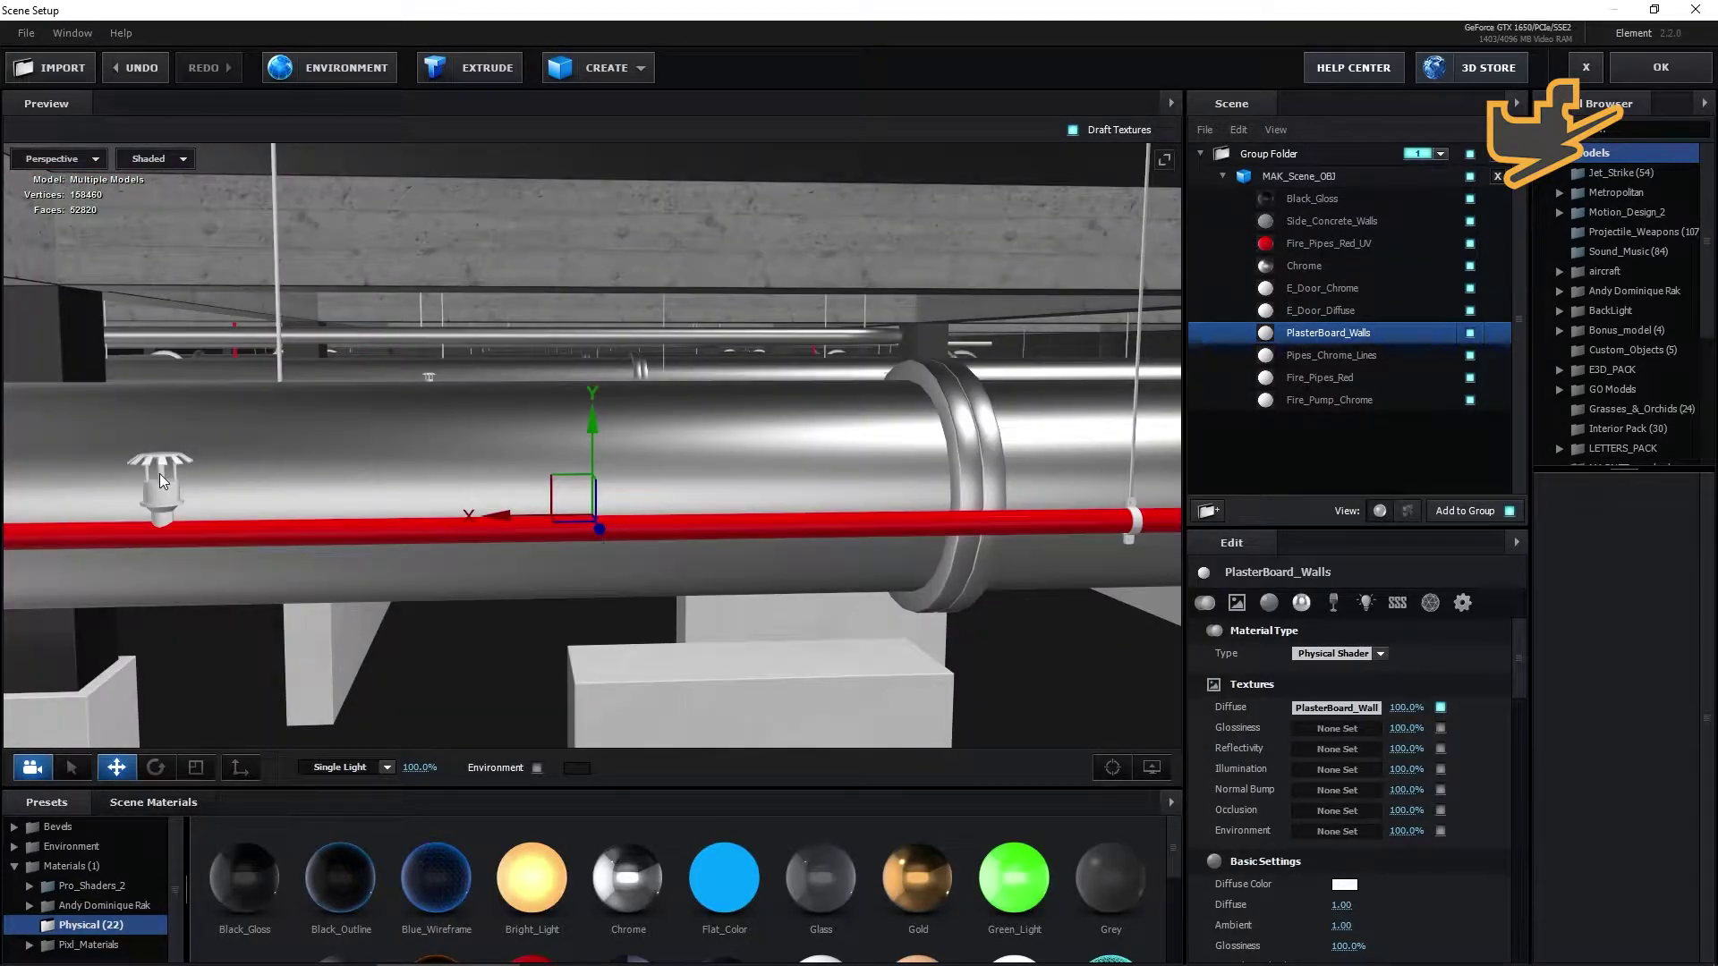
left_click(159, 475)
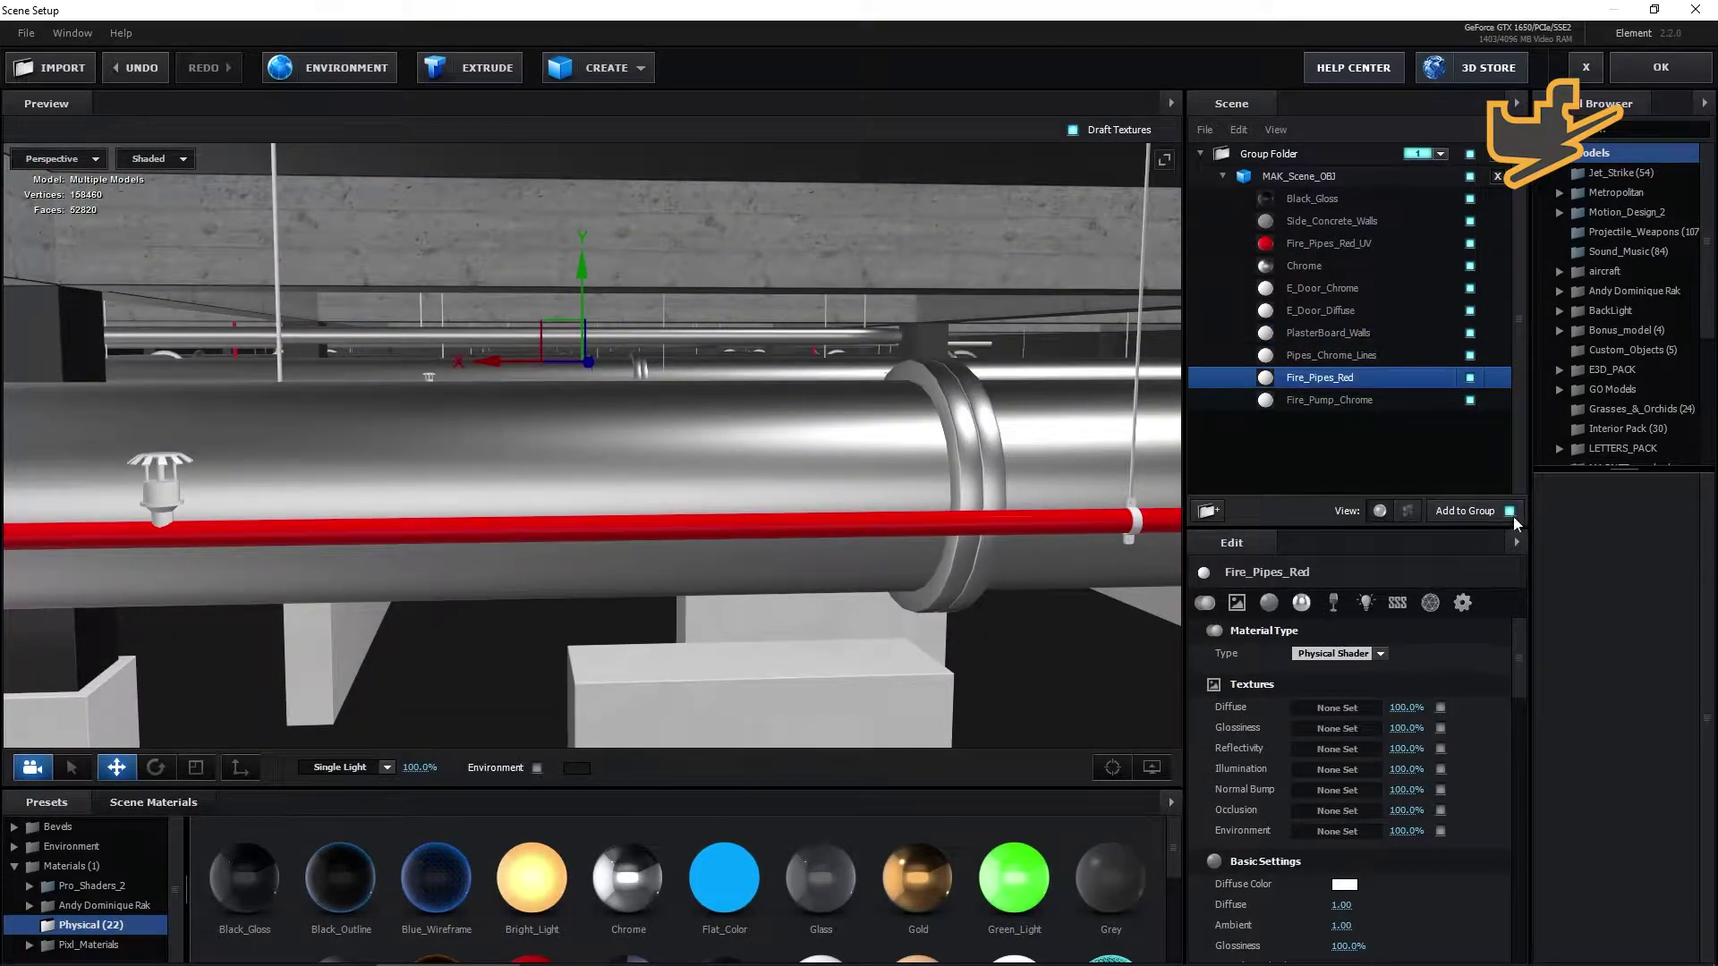
left_click(1345, 885)
left_click_drag(1277, 816, 1443, 721)
left_click(1483, 939)
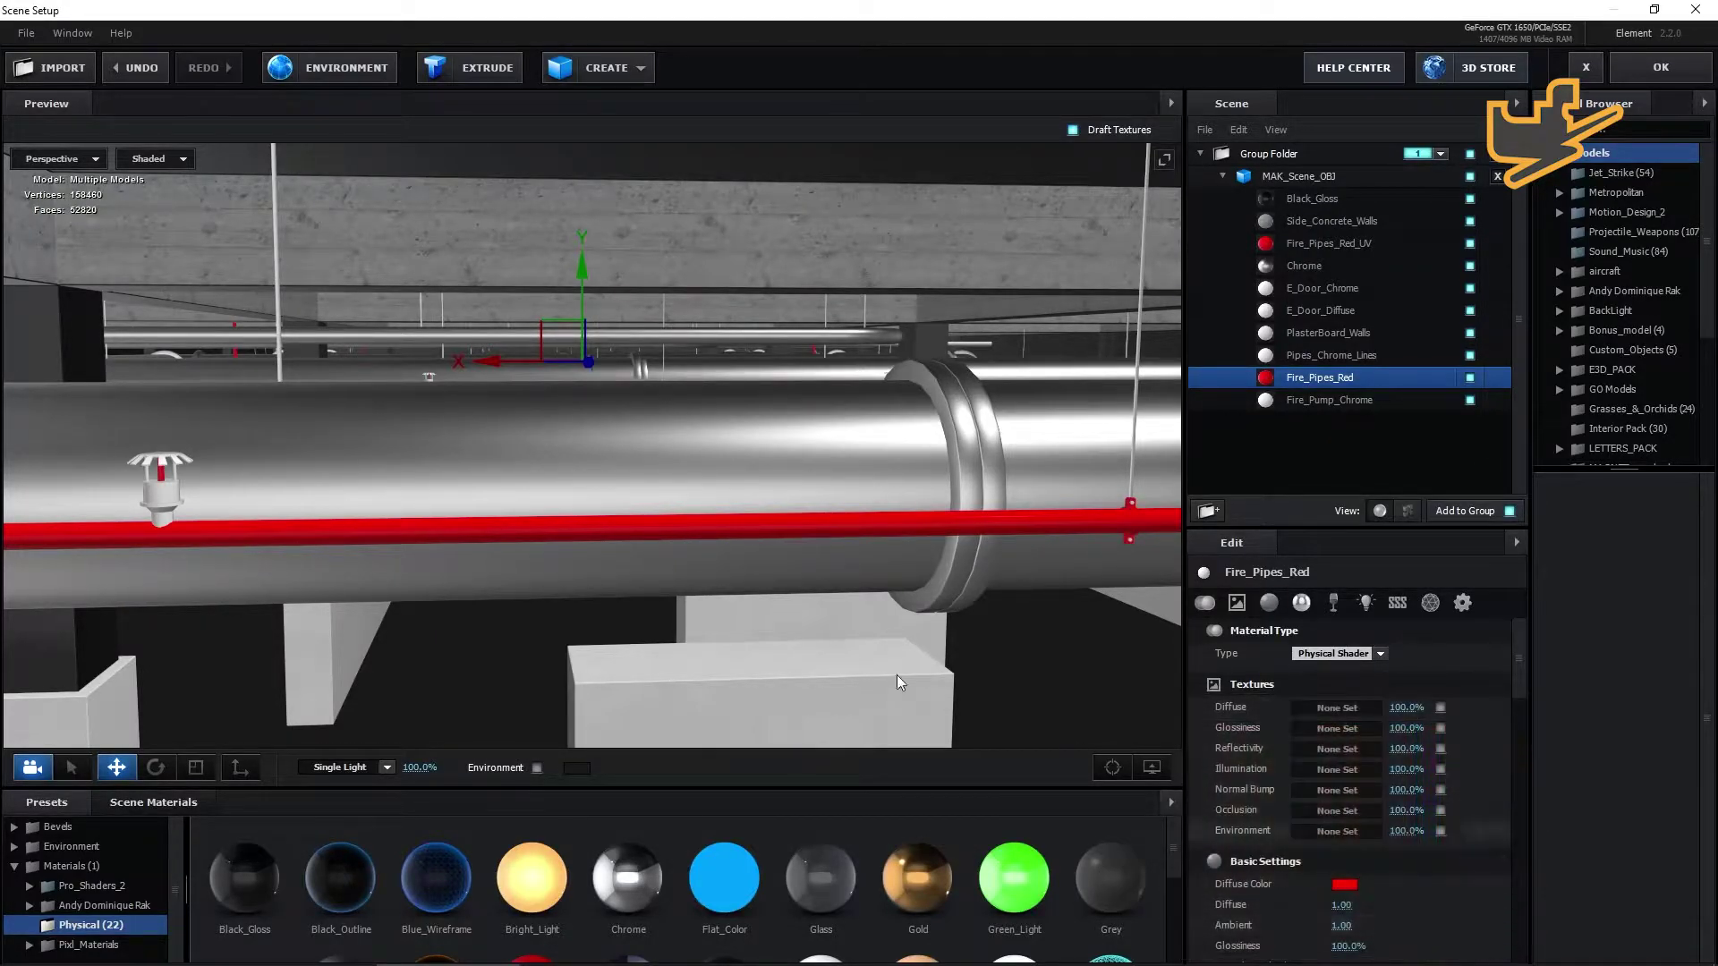
Replace the Fire_Pump_Chrome material with the Plastic_White preset and darken its diffuse color to a light grey.
left_click(163, 501)
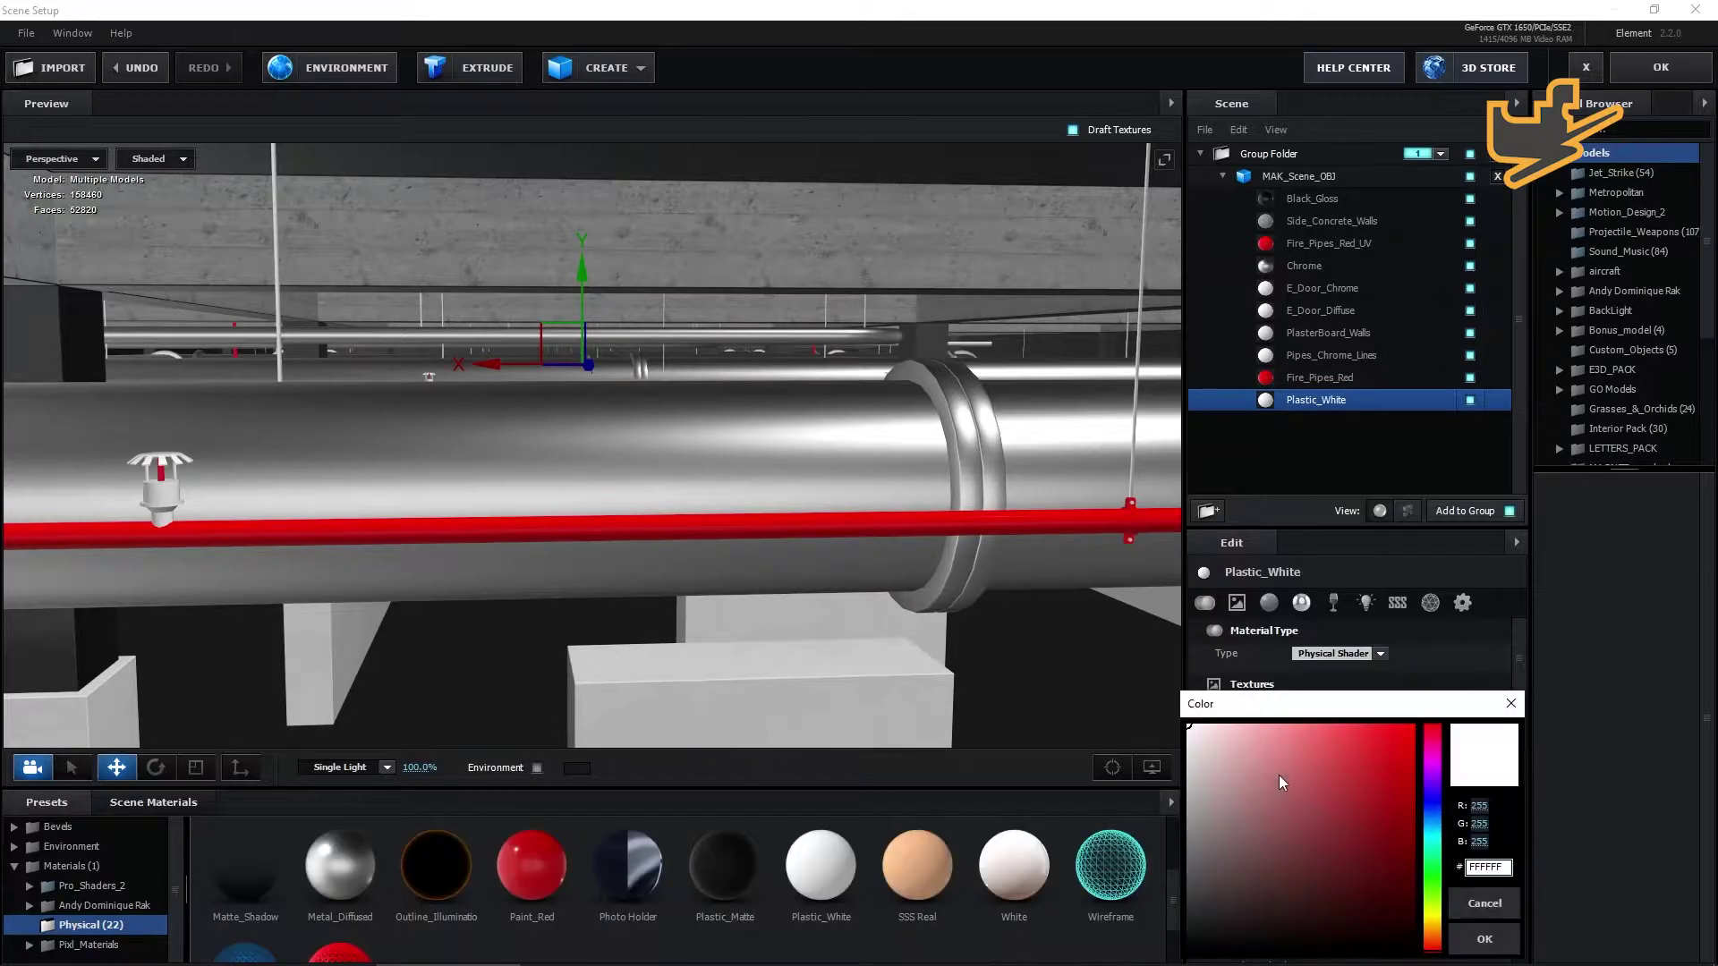
mouse_move(1194, 765)
left_mouse_down()
mouse_move(1226, 787)
mouse_move(1192, 768)
left_mouse_up()
left_click_drag(1192, 745, 1198, 760)
left_click(1485, 939)
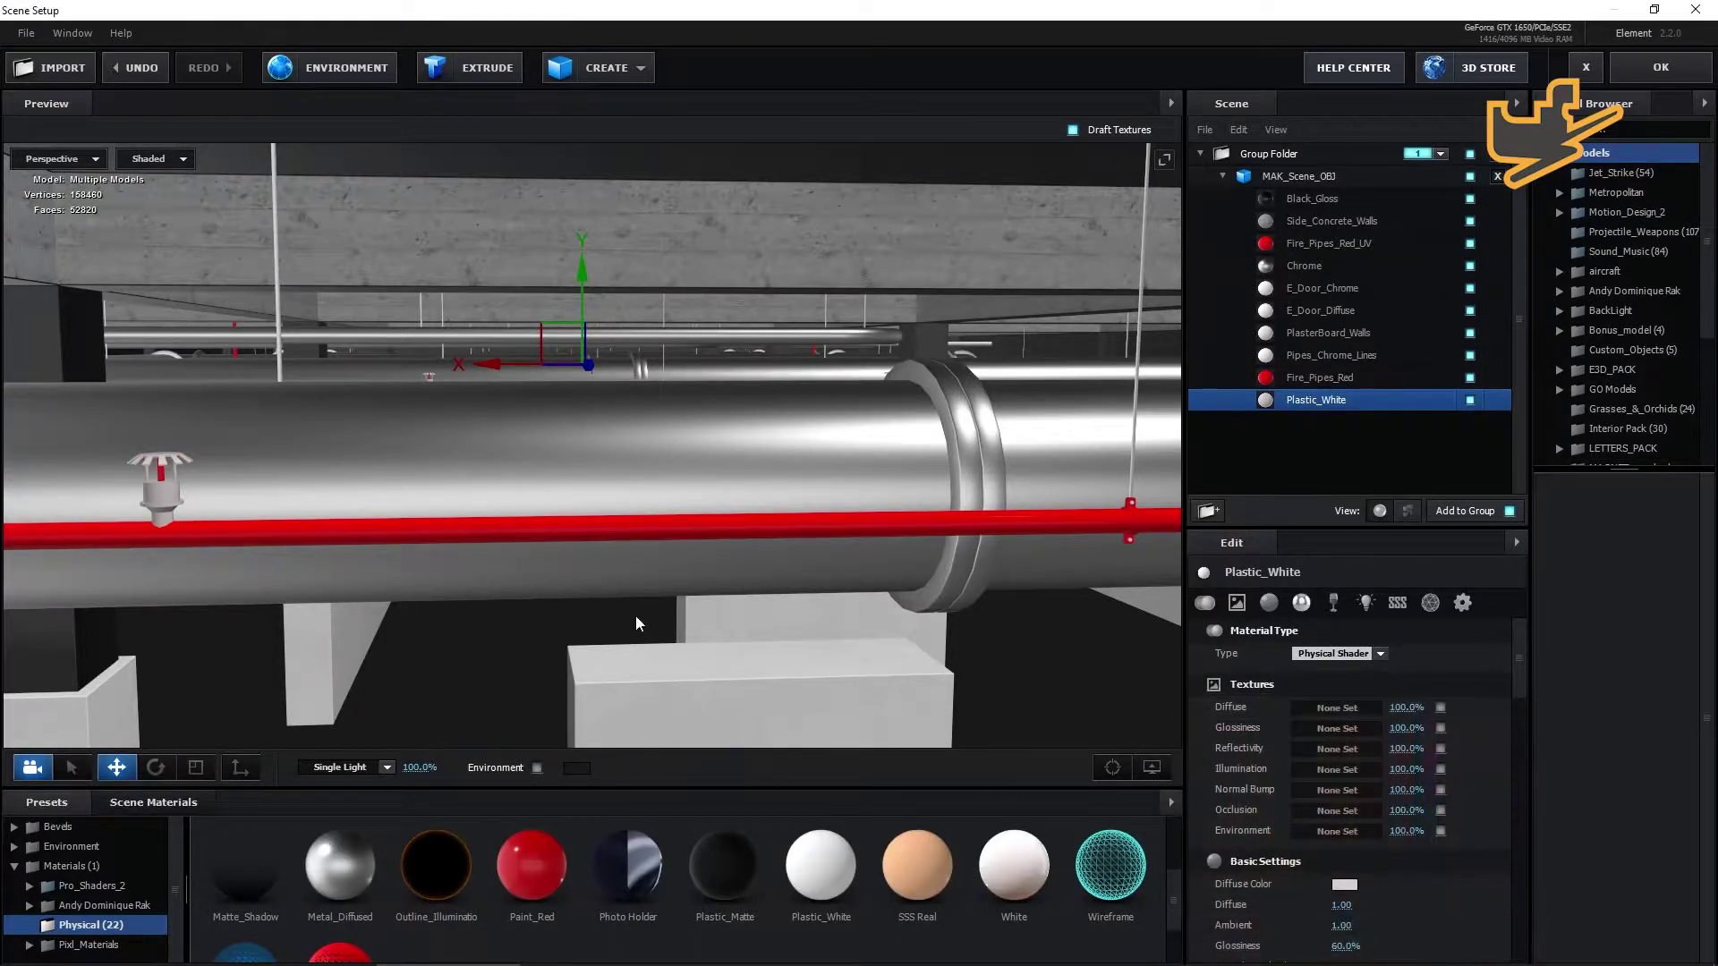
Import the MAK_Scene_Ground_OBJ model from the Assets MAK folder into the scene.
scroll(599, 588, "down", 5)
scroll(708, 626, "up", 5)
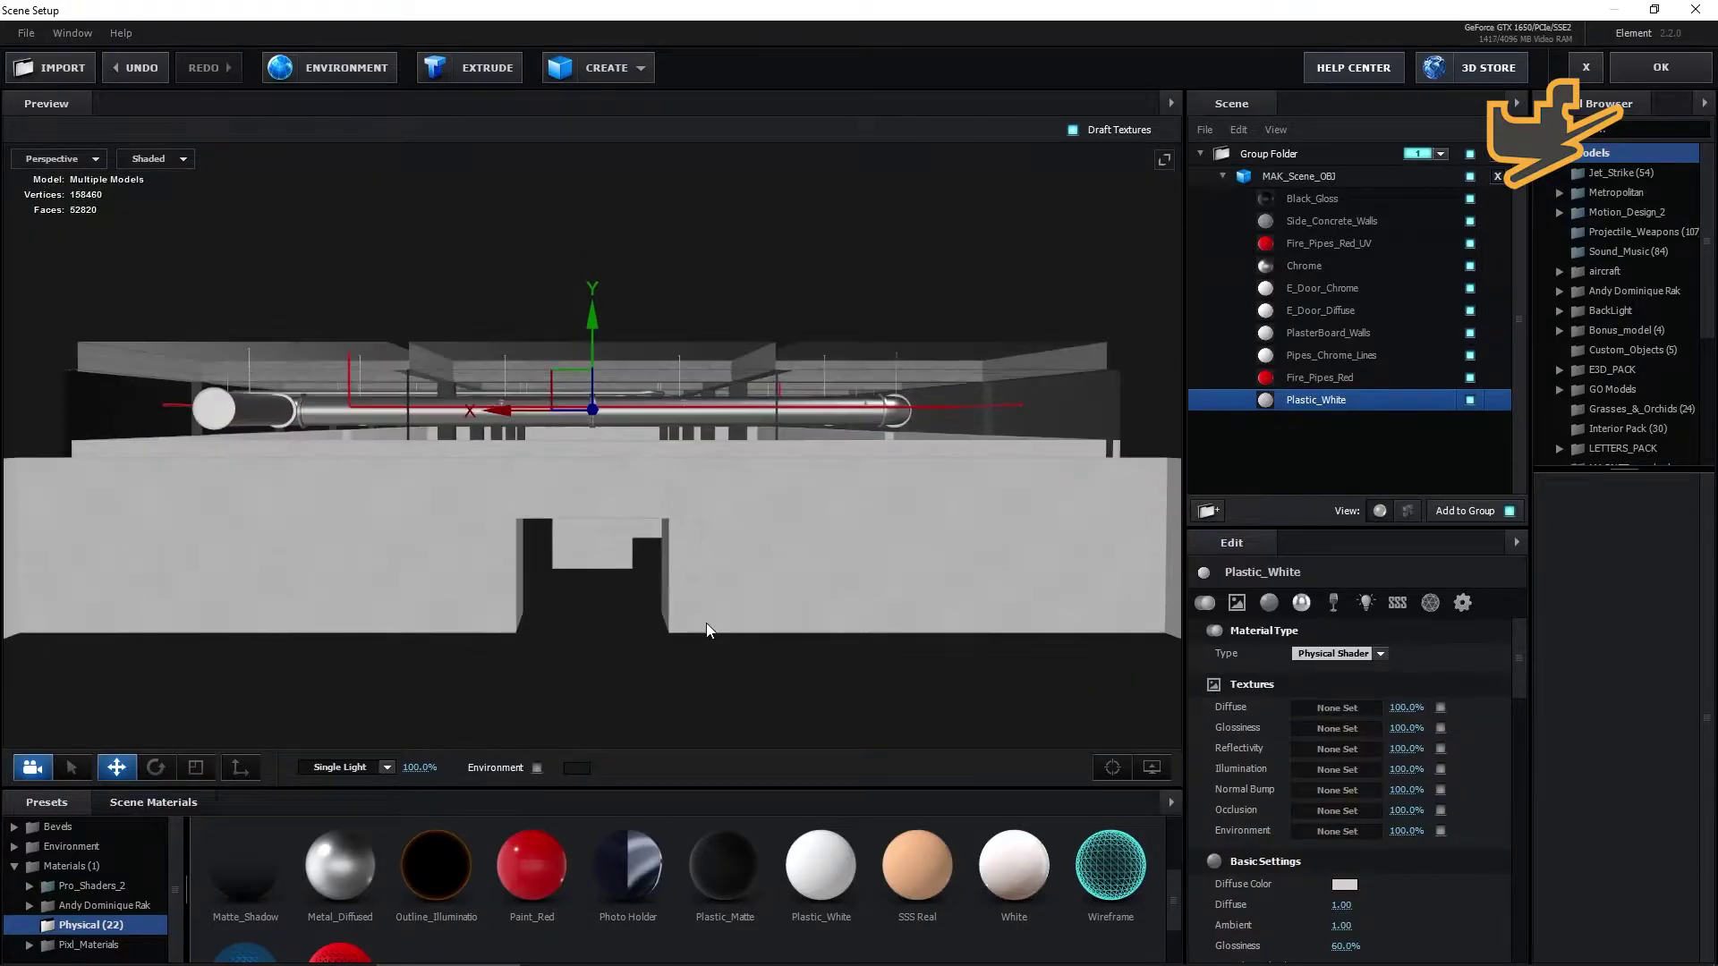
scroll(712, 636, "down", 4)
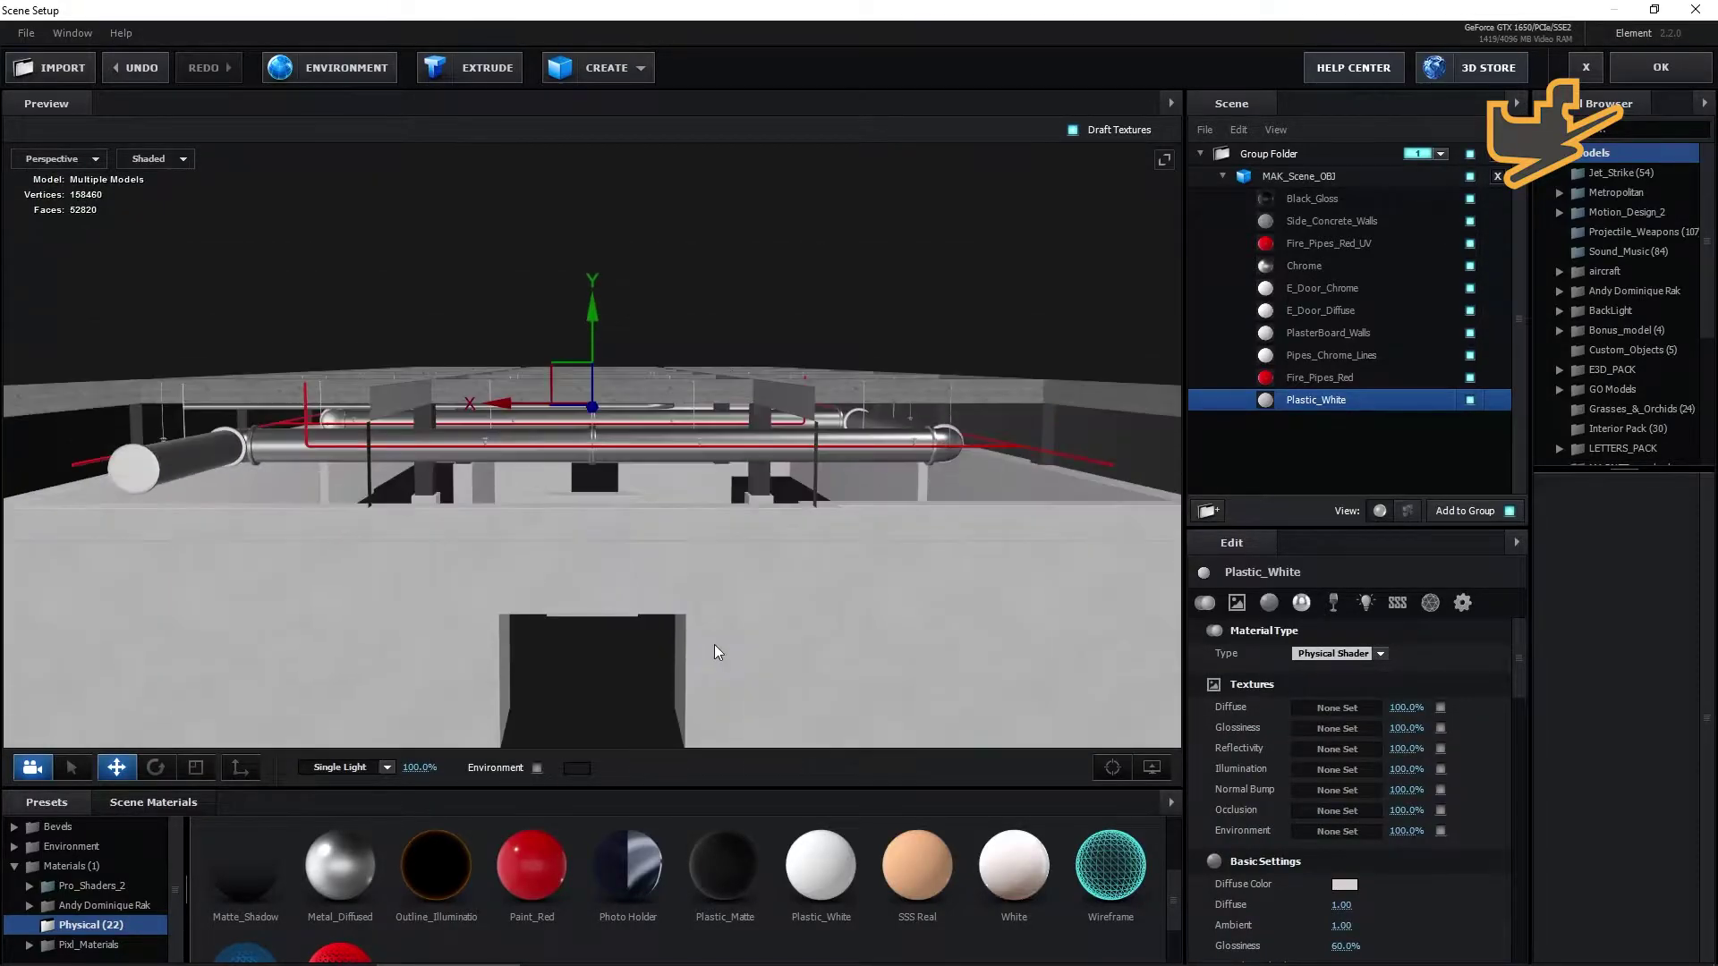
left_click(38, 35)
mouse_move(76, 59)
left_click(249, 57)
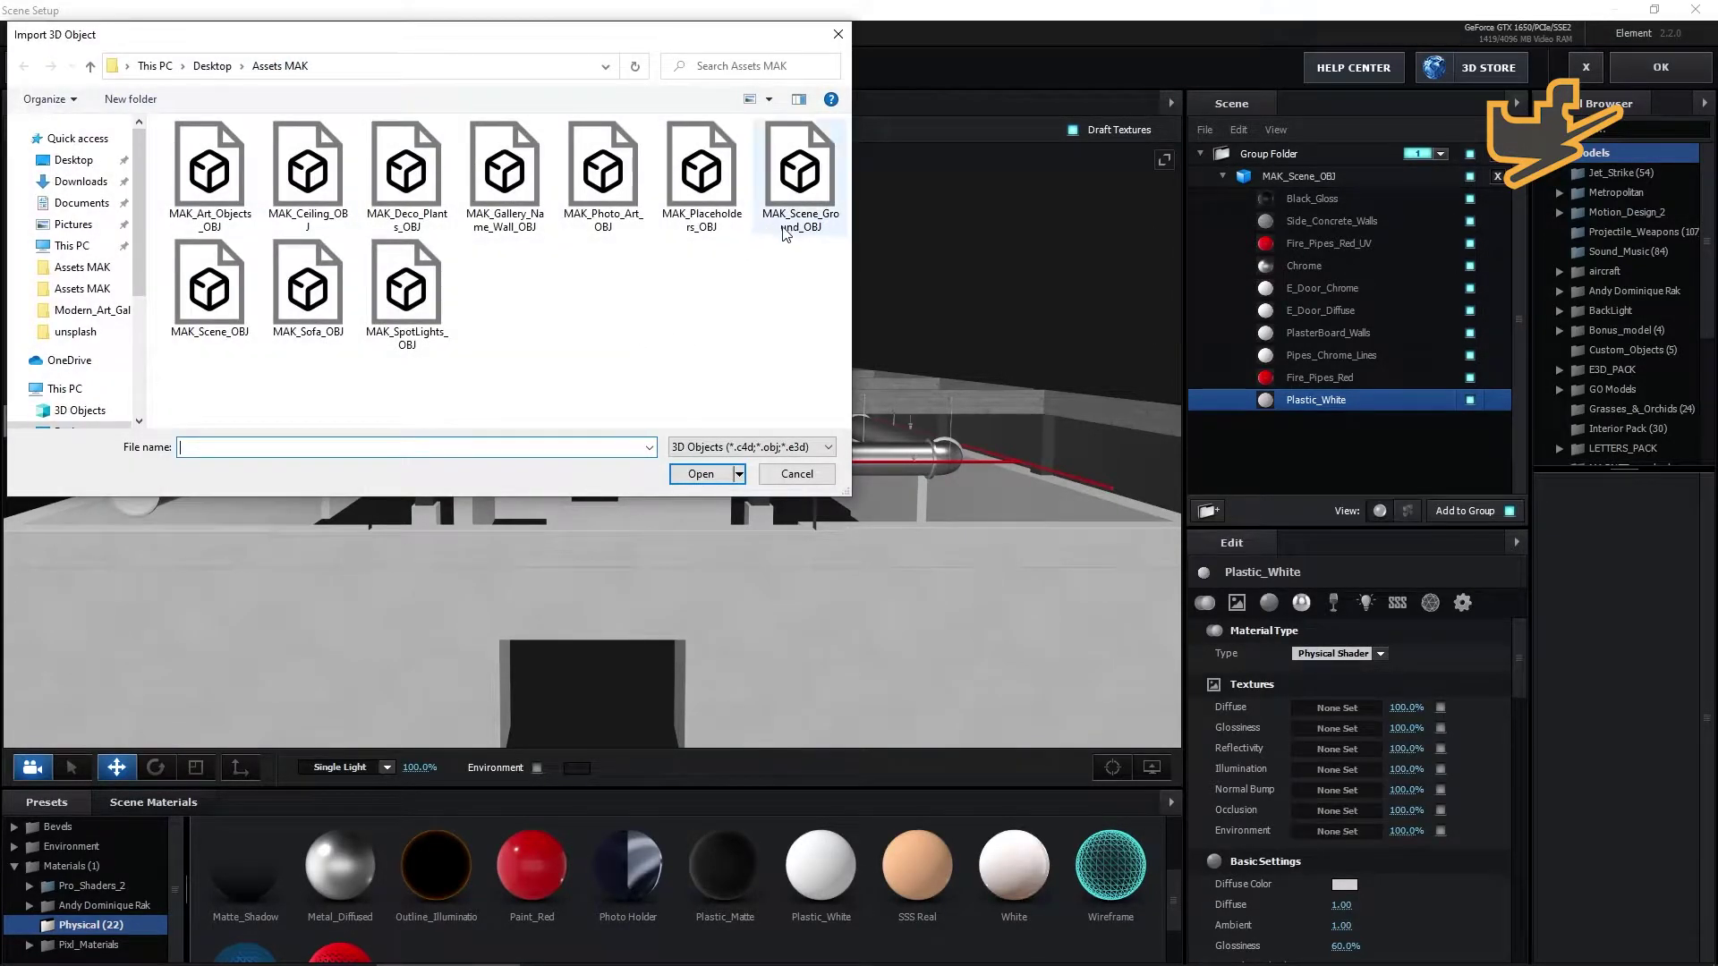
left_click(780, 184)
left_click(702, 481)
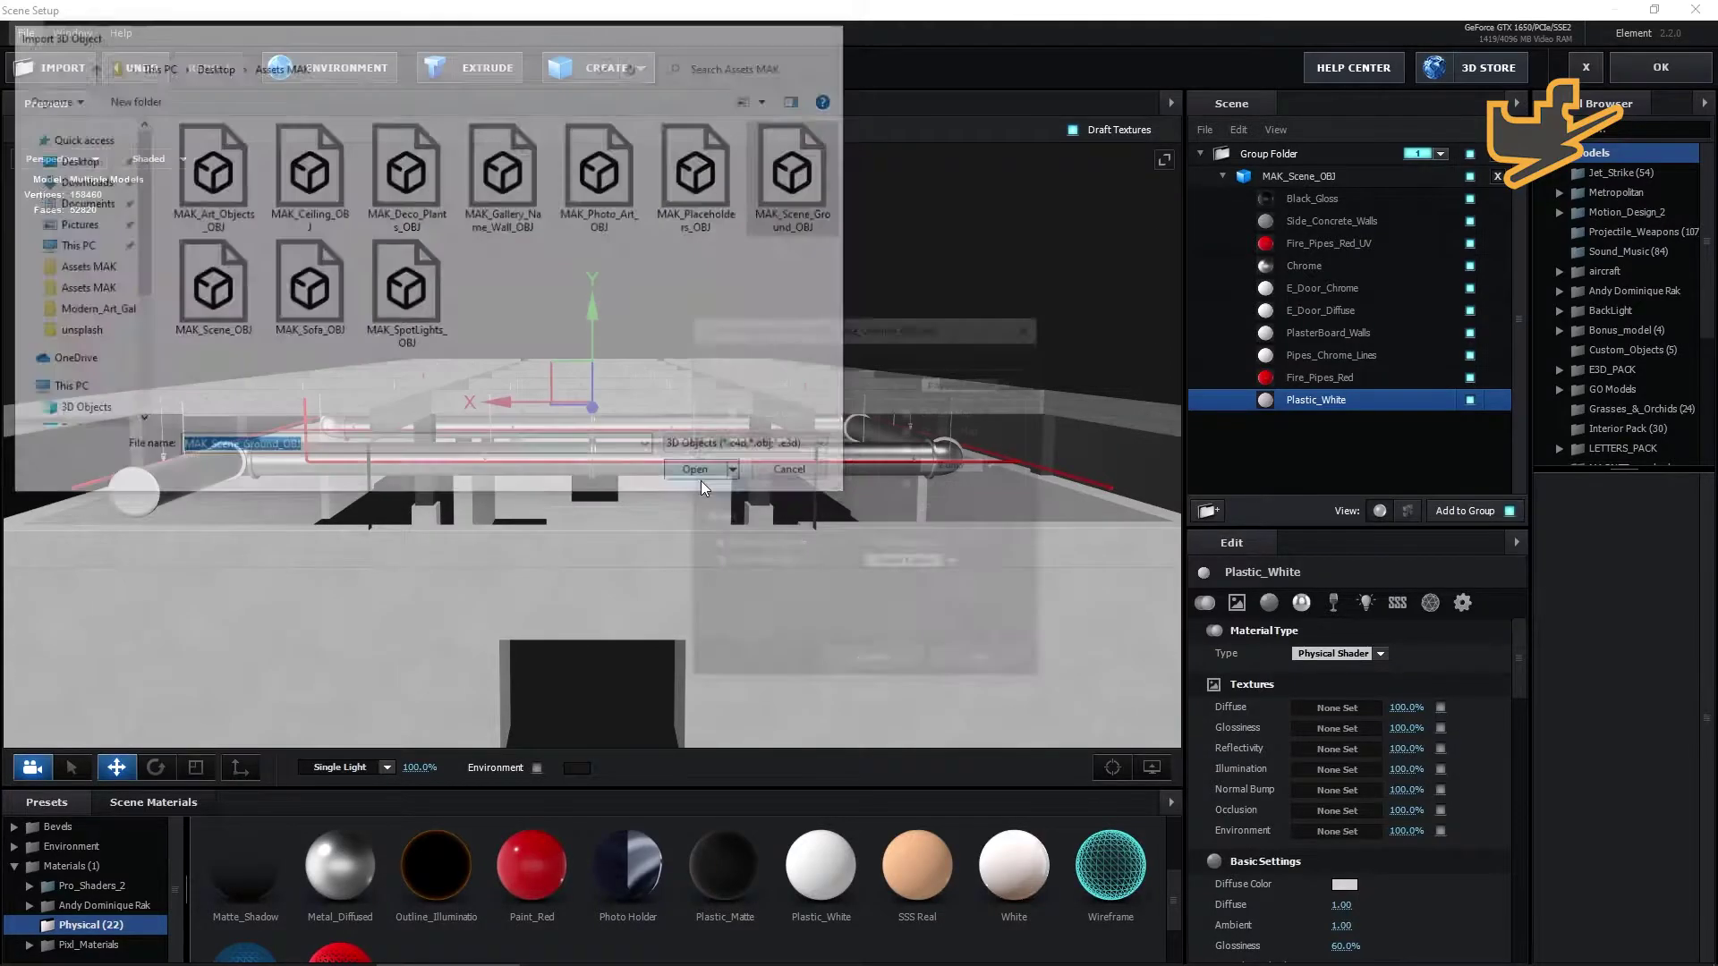
left_click(1011, 663)
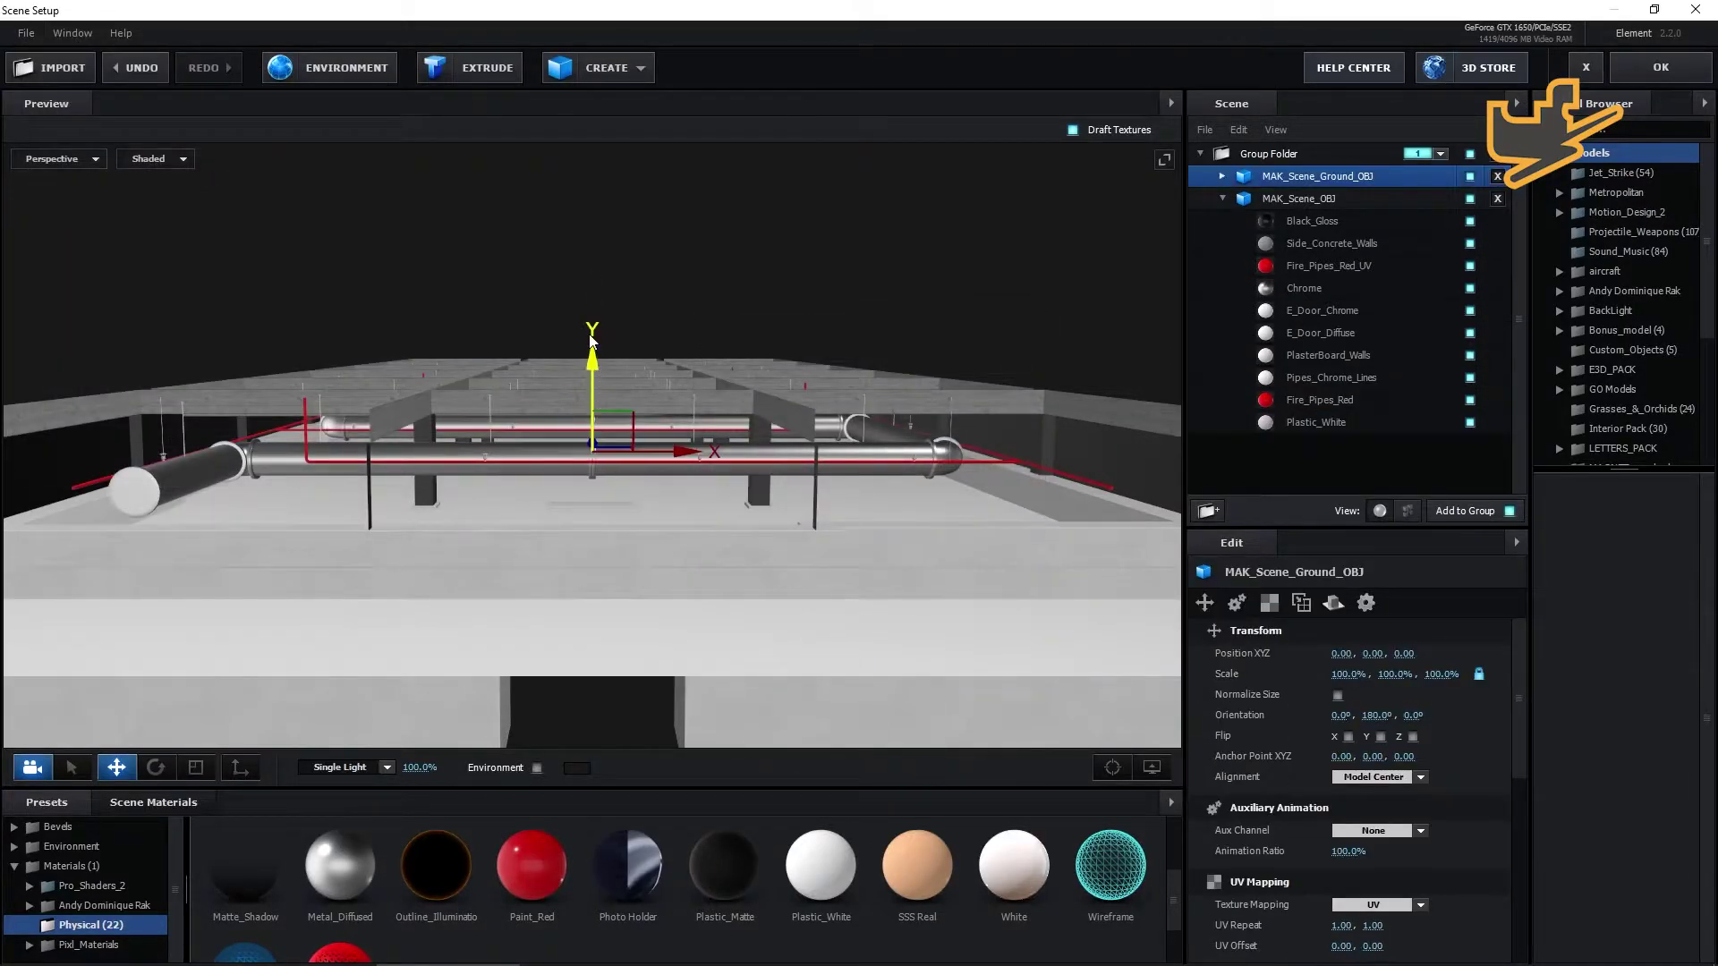
Move the ground model down to the base of the gallery walls, at a Y position of about -3.85.
left_click_drag(596, 363, 615, 582)
scroll(618, 591, "down", 5)
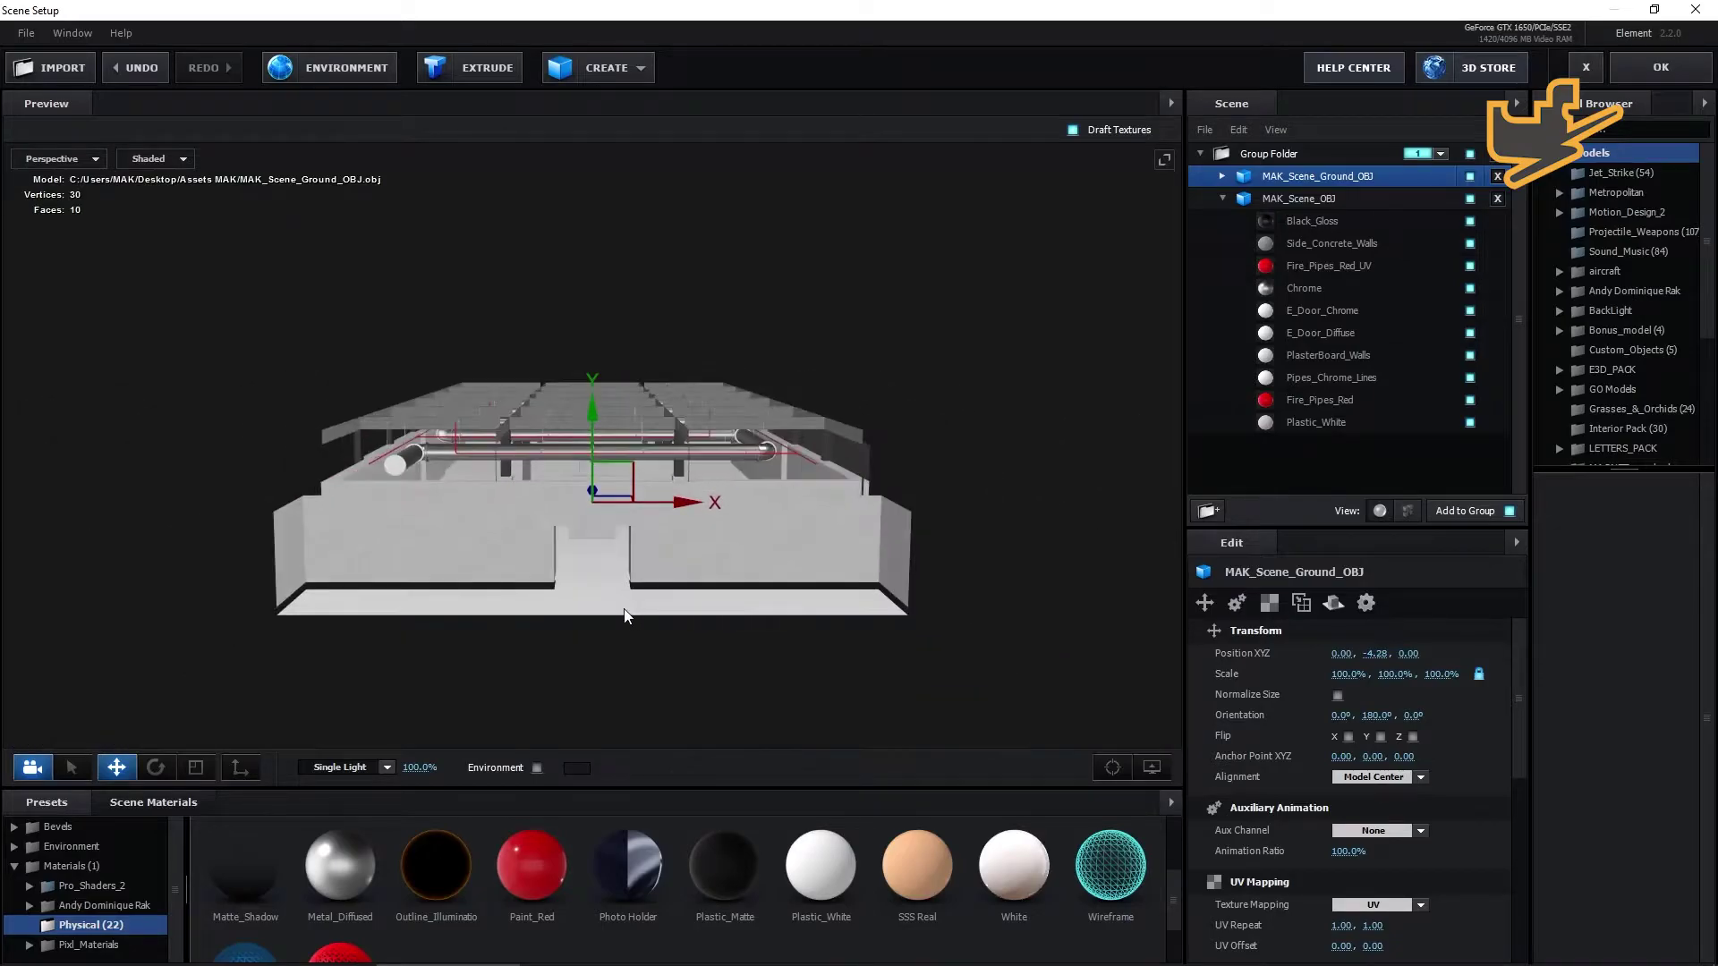
left_click_drag(593, 411, 609, 545)
left_click_drag(595, 410, 599, 402)
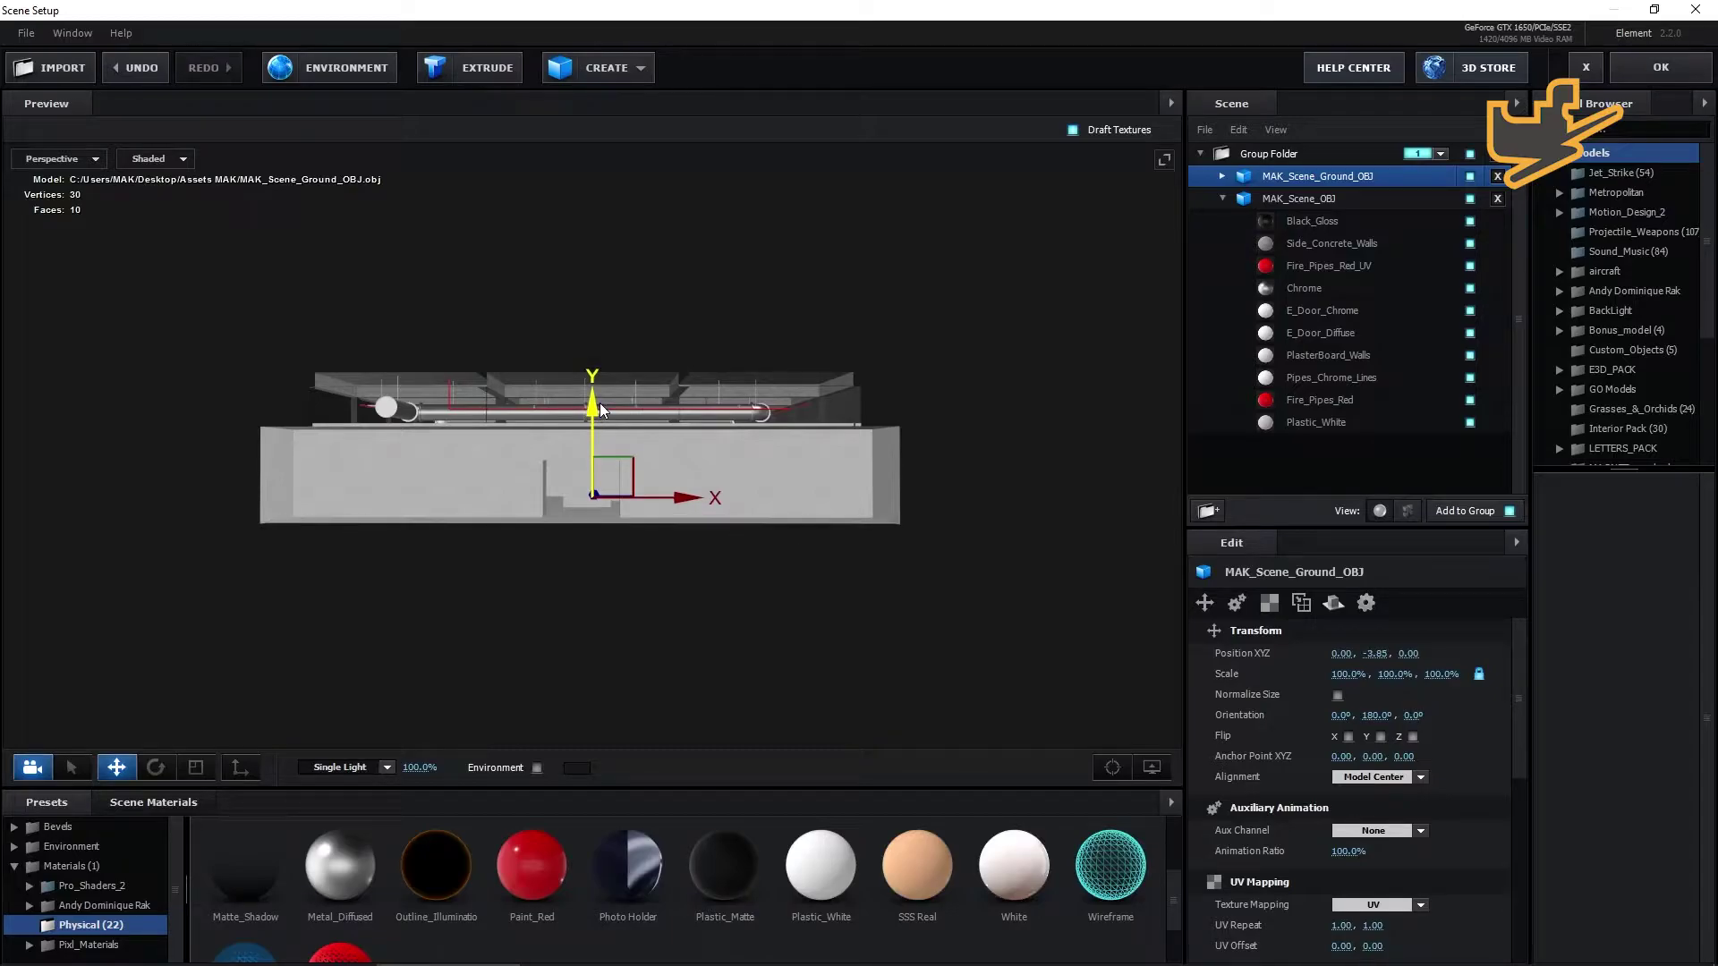
scroll(612, 589, "up", 5)
scroll(619, 599, "down", 5)
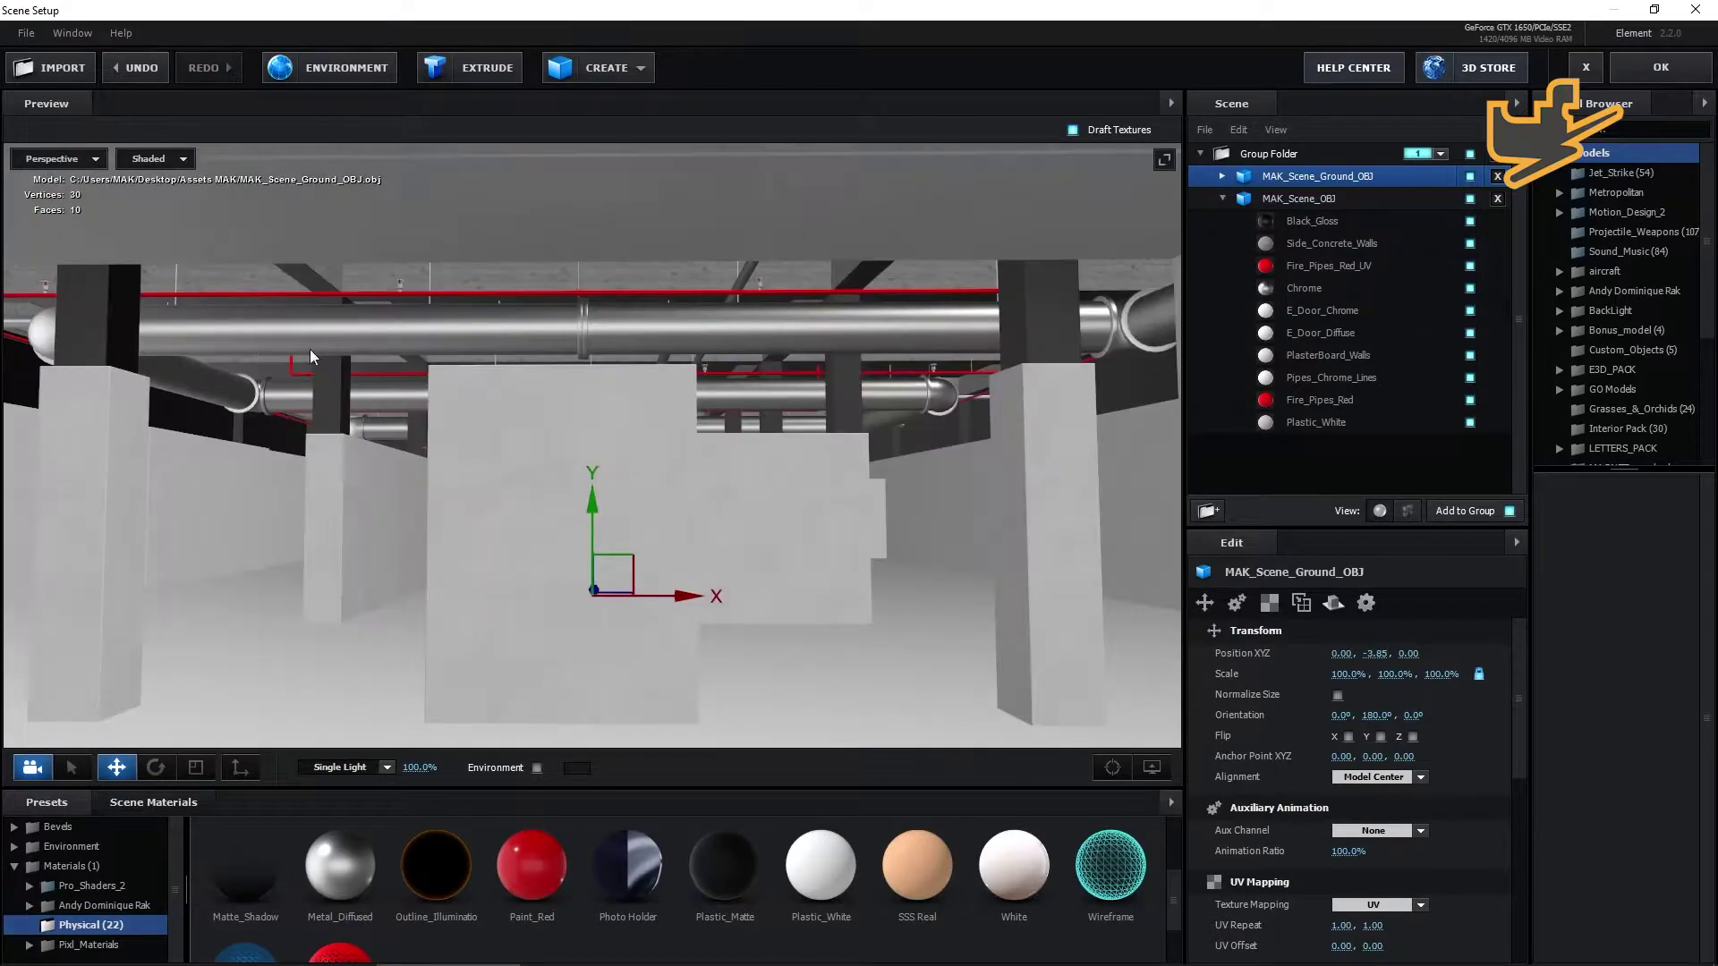
Import the MAK_Deco_Plants_OBJ model from the Assets MAK folder into the scene.
left_click(26, 34)
mouse_move(80, 58)
left_click(261, 57)
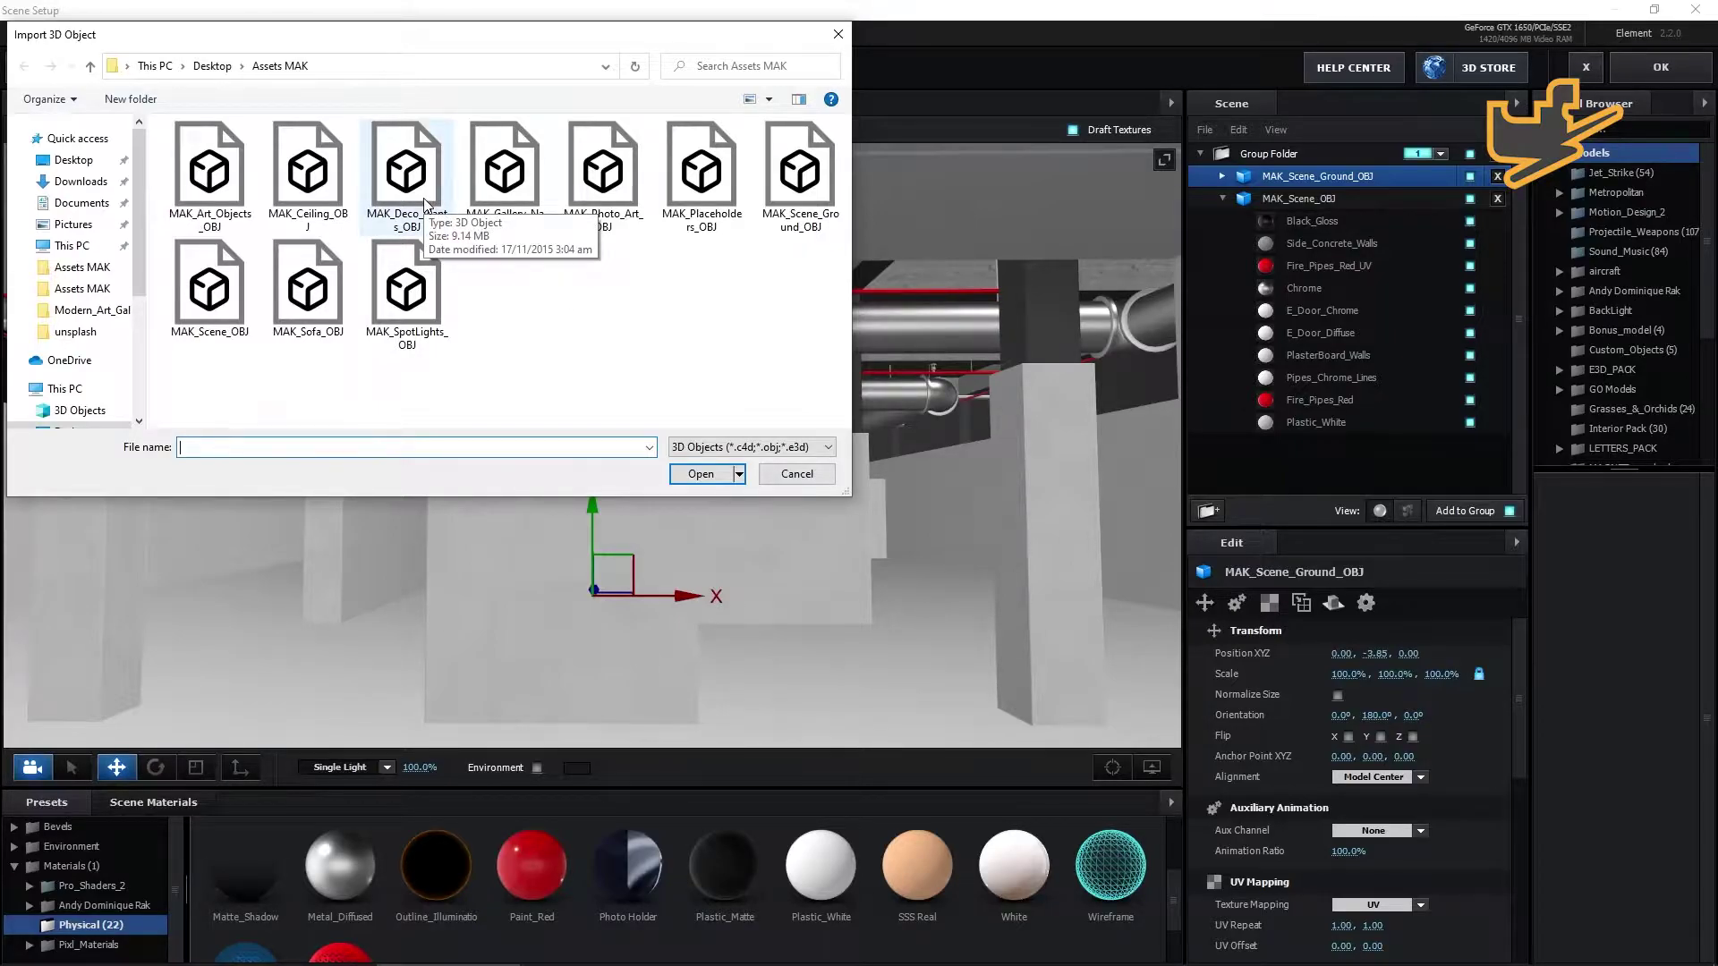
left_click(408, 174)
left_click(703, 475)
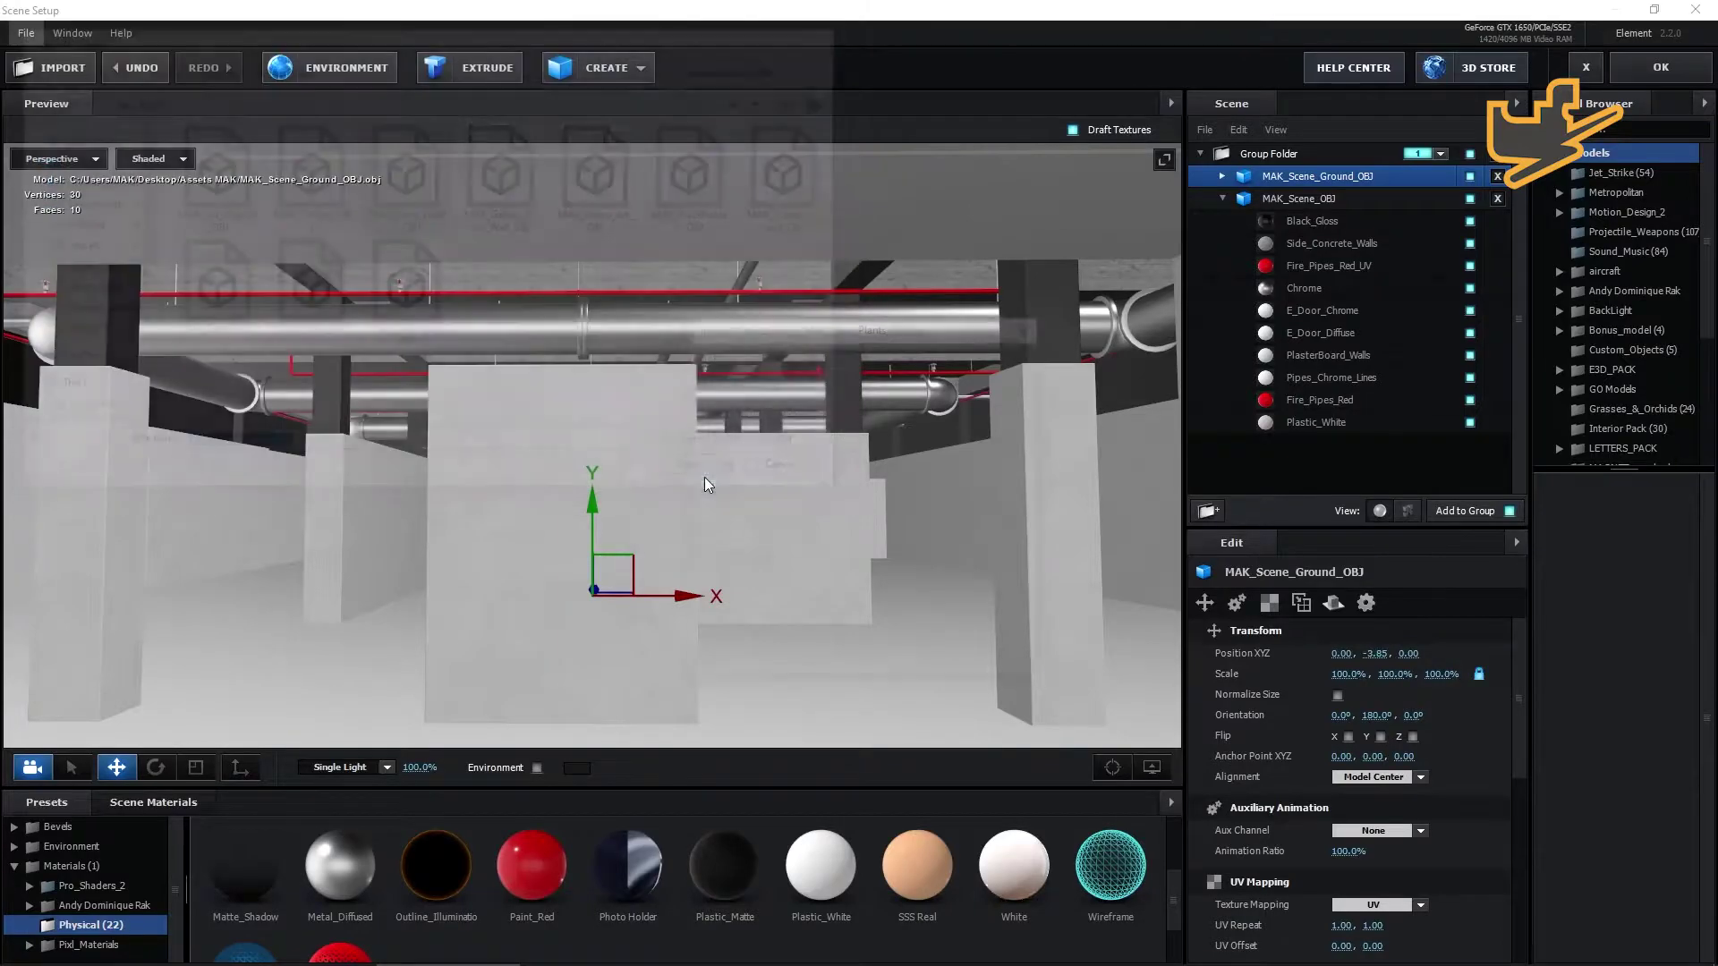
left_click(969, 668)
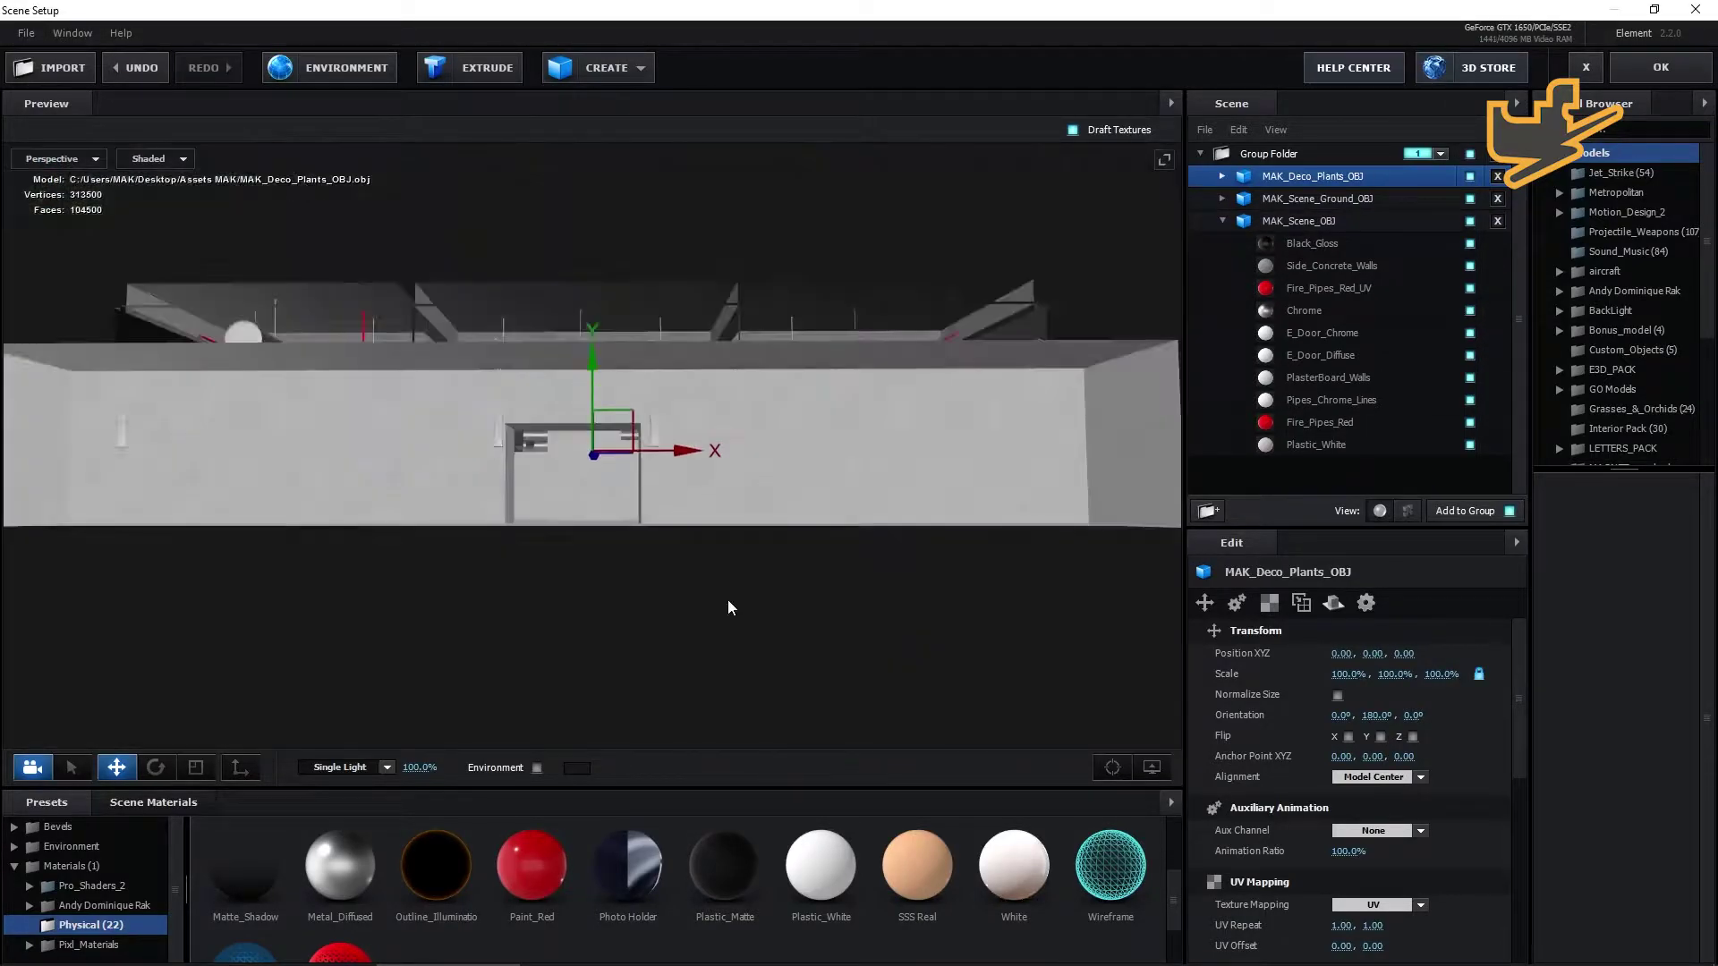
Lower the decorative plants model until its vases stand on the gallery floor.
mouse_move(727, 608)
left_mouse_down()
mouse_move(583, 410)
mouse_move(718, 694)
mouse_move(723, 587)
mouse_move(729, 626)
left_mouse_up()
key("ctrl+z")
left_click_drag(1027, 668, 803, 670)
Assign Ground_Wood_Brown as the Ground material's diffuse texture and set its middle input level to 0.41.
left_click(593, 637)
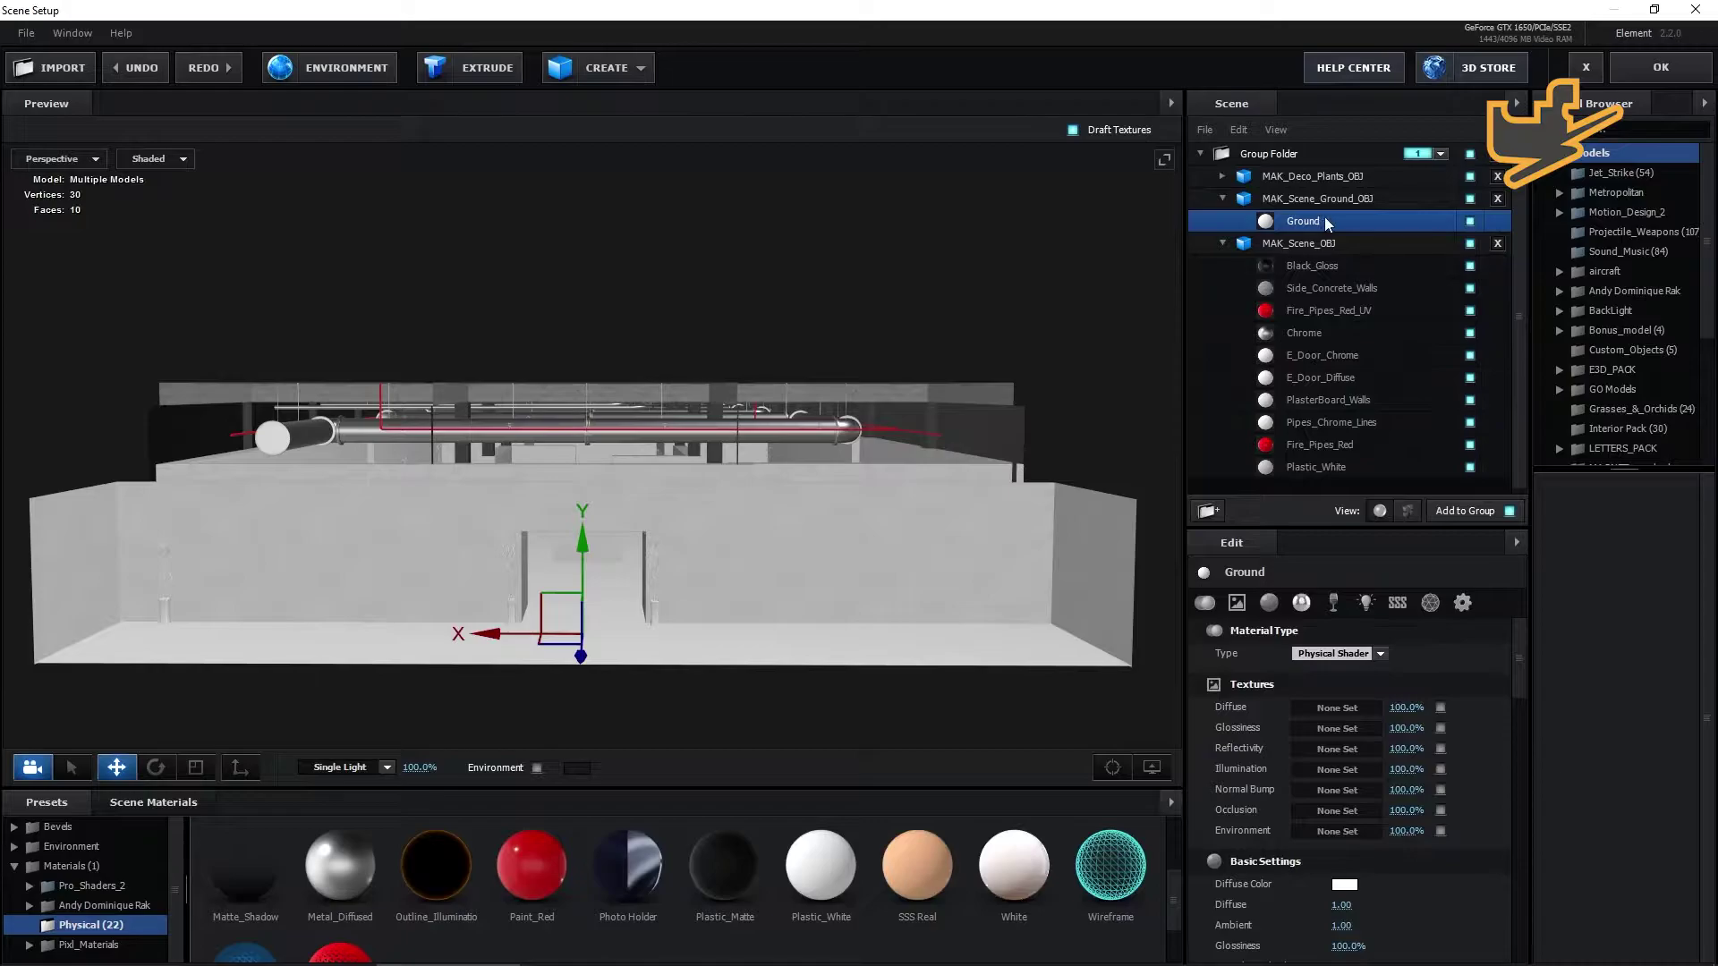
left_click(1337, 708)
left_click(1393, 603)
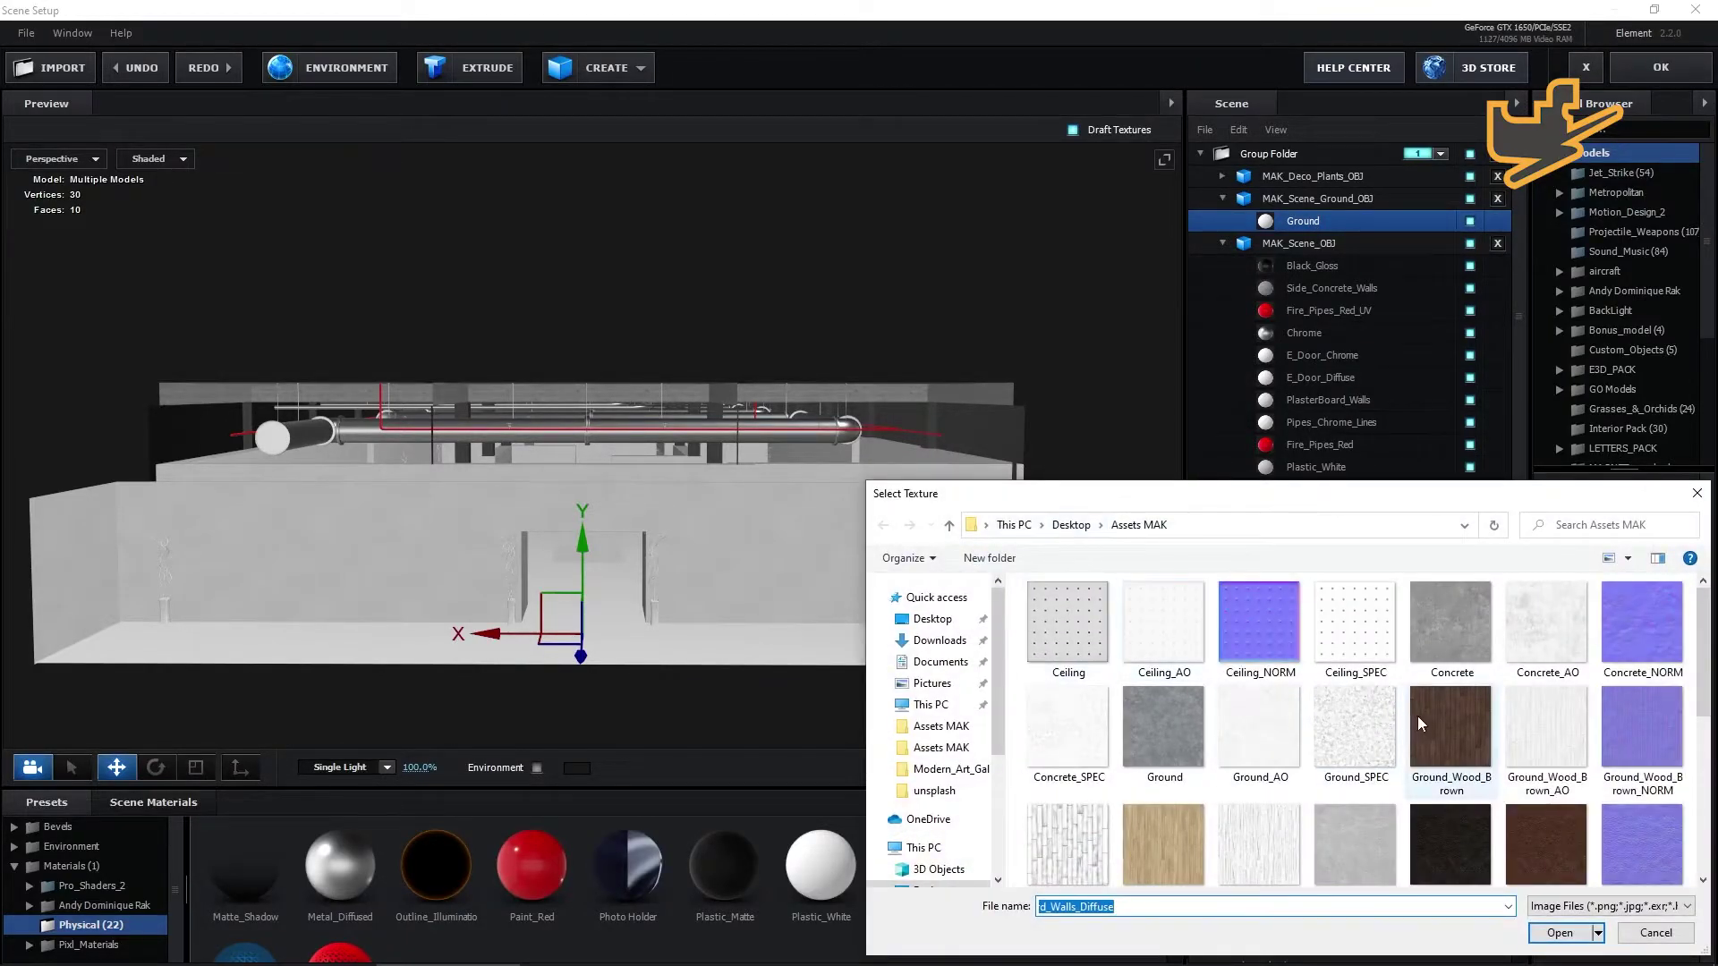
left_click(1490, 640)
key("g")
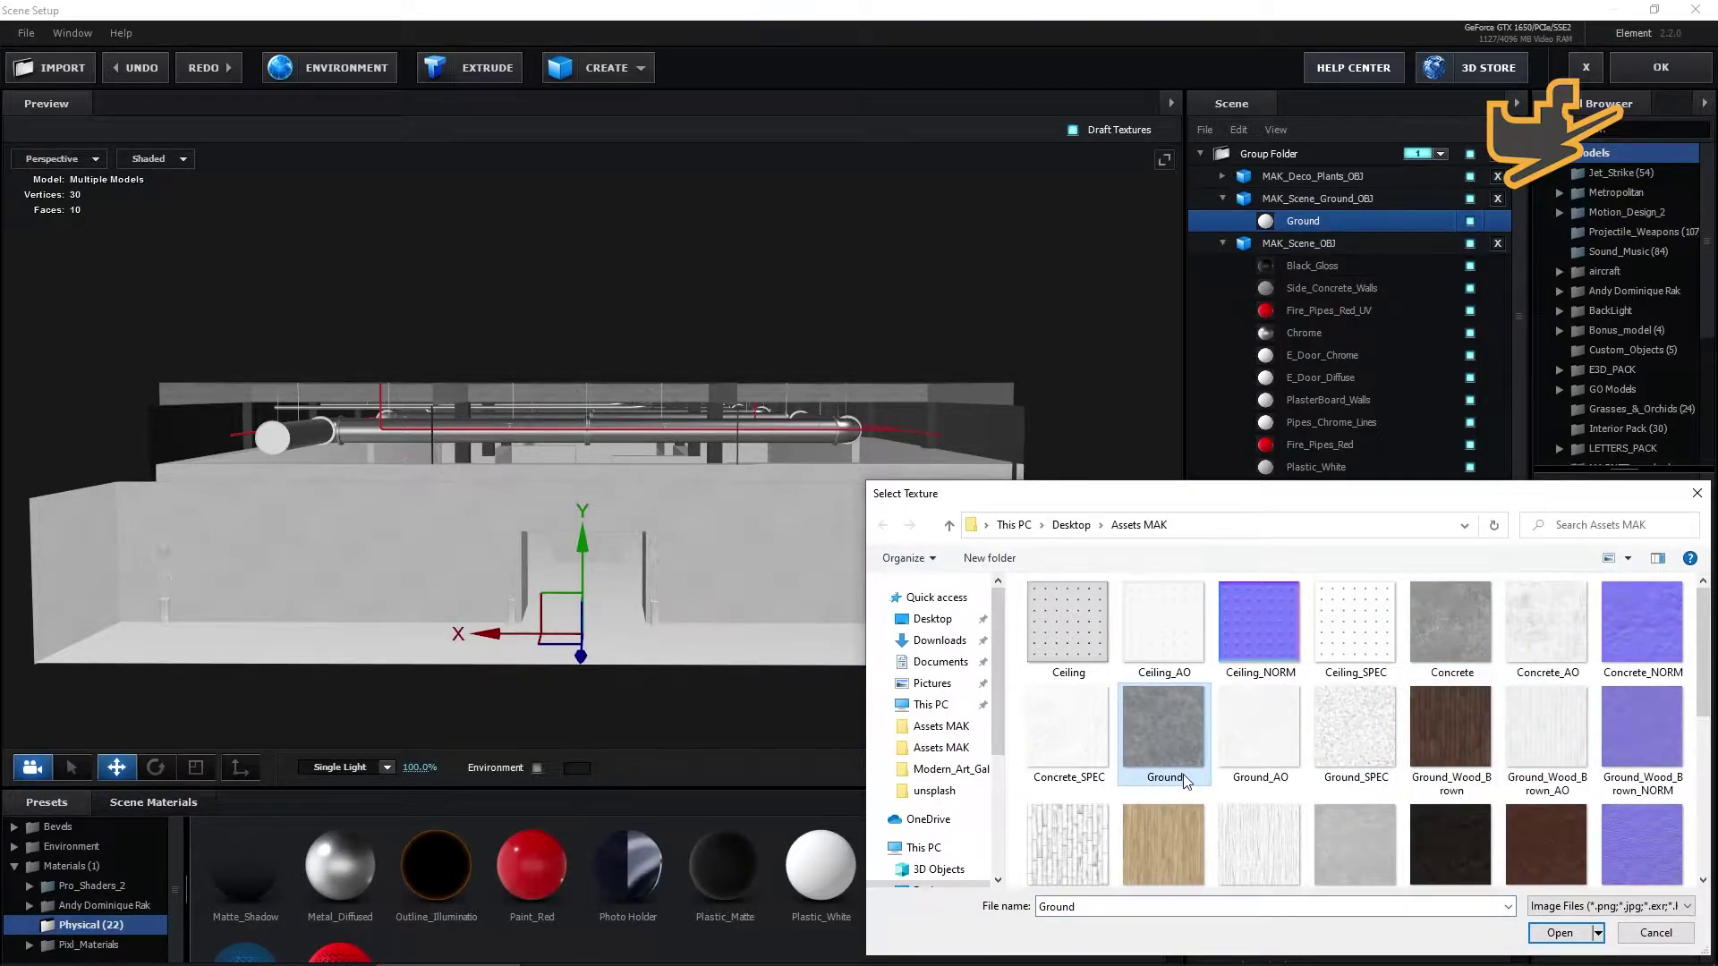
left_click(1253, 743)
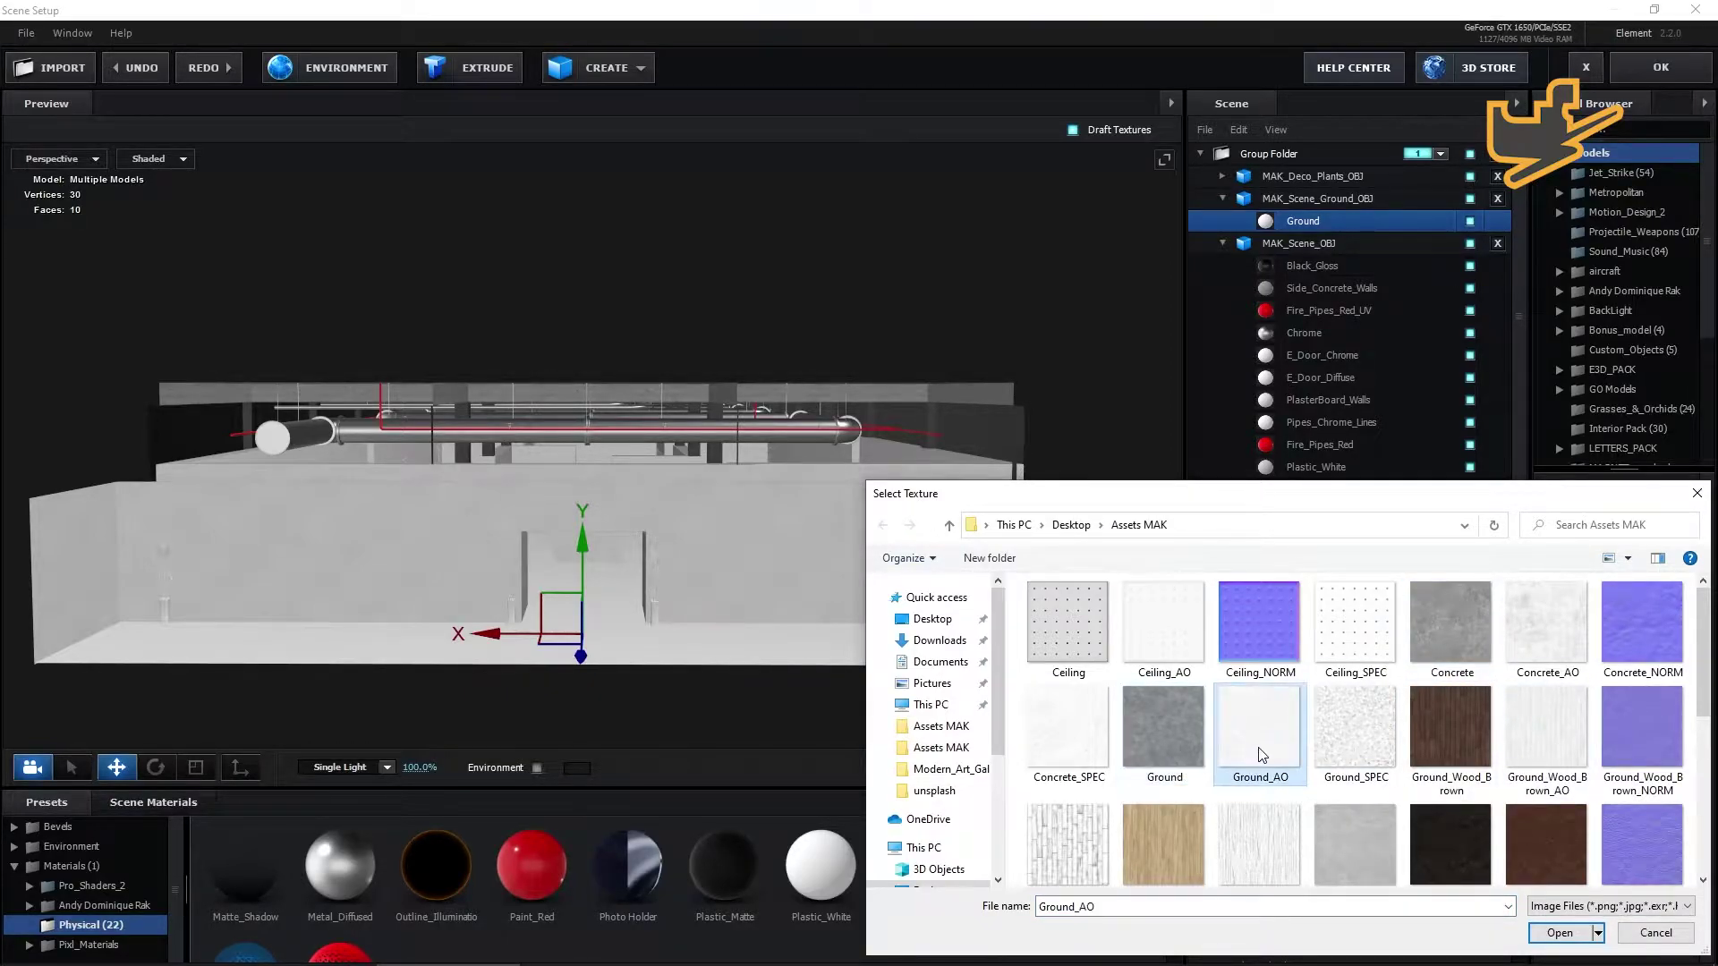
left_click(1342, 744)
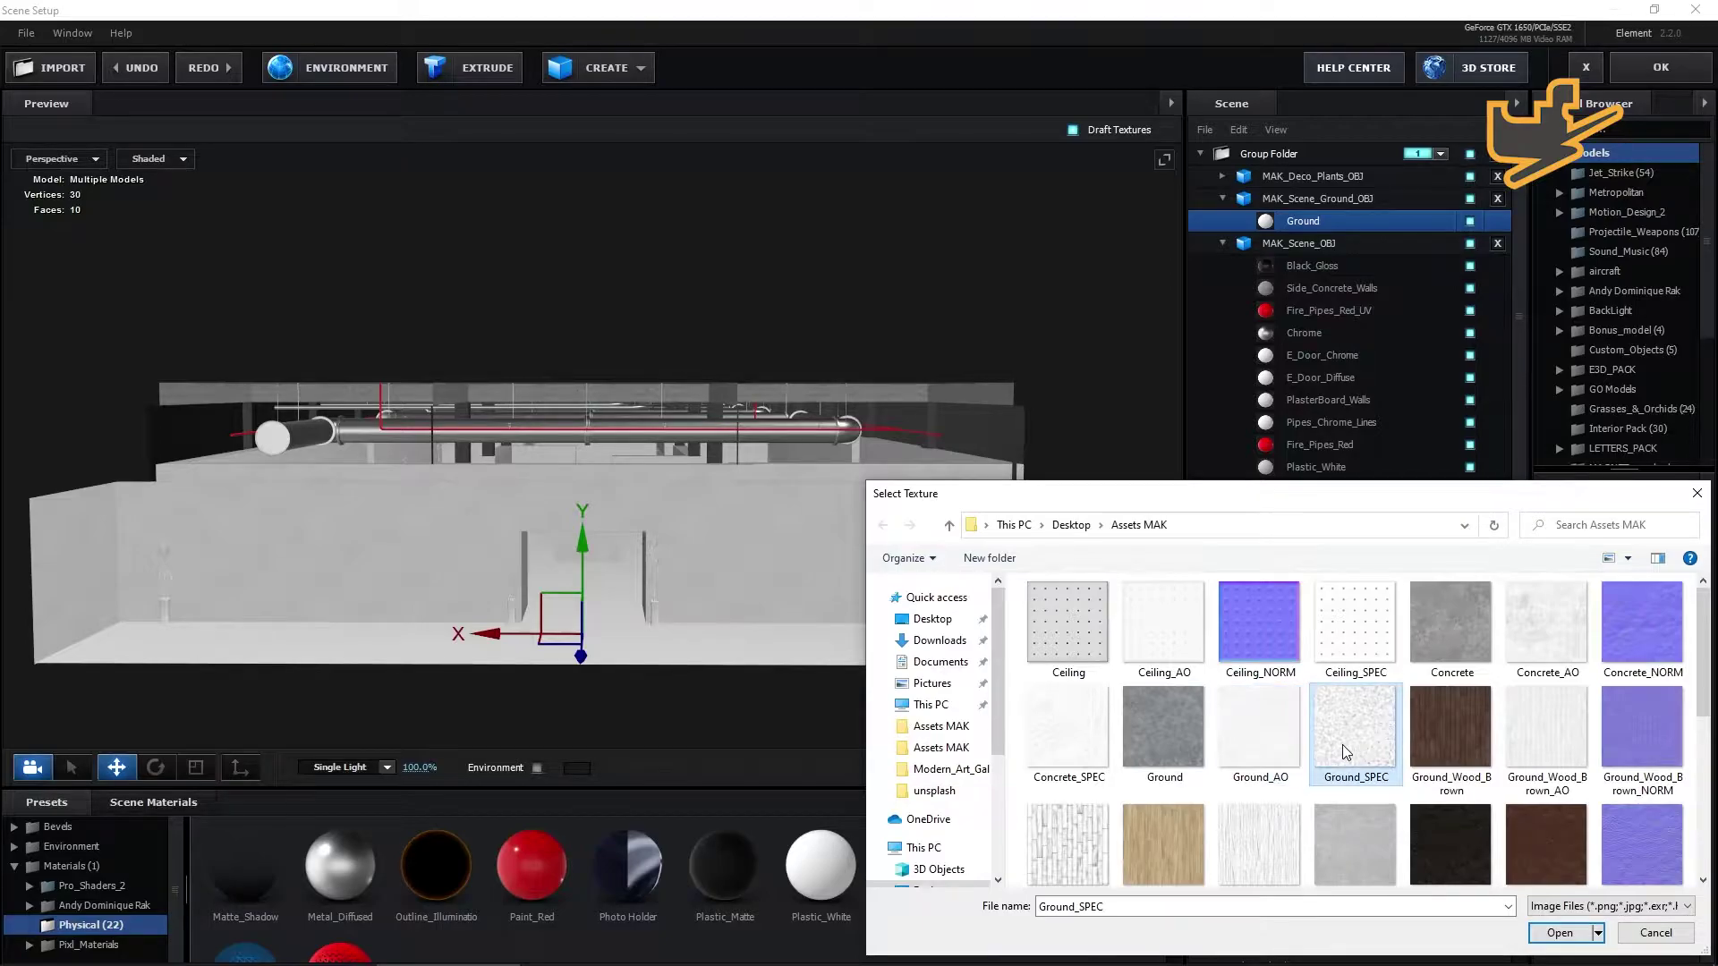
left_click(1464, 728)
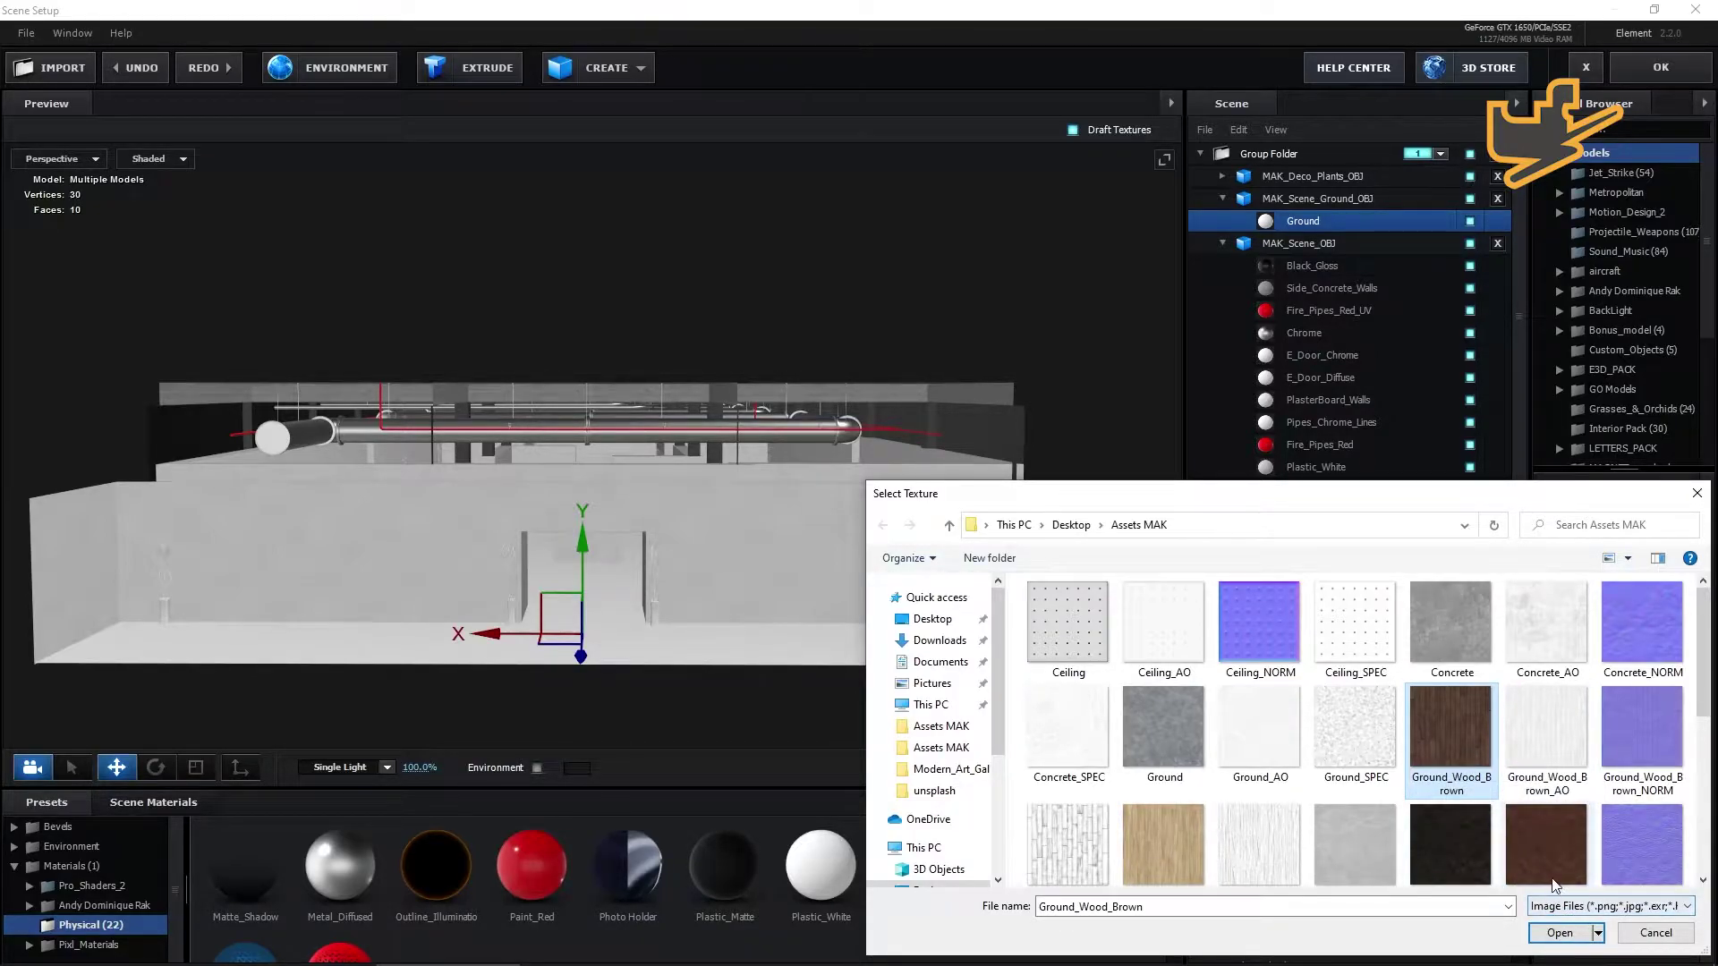
left_click(1547, 936)
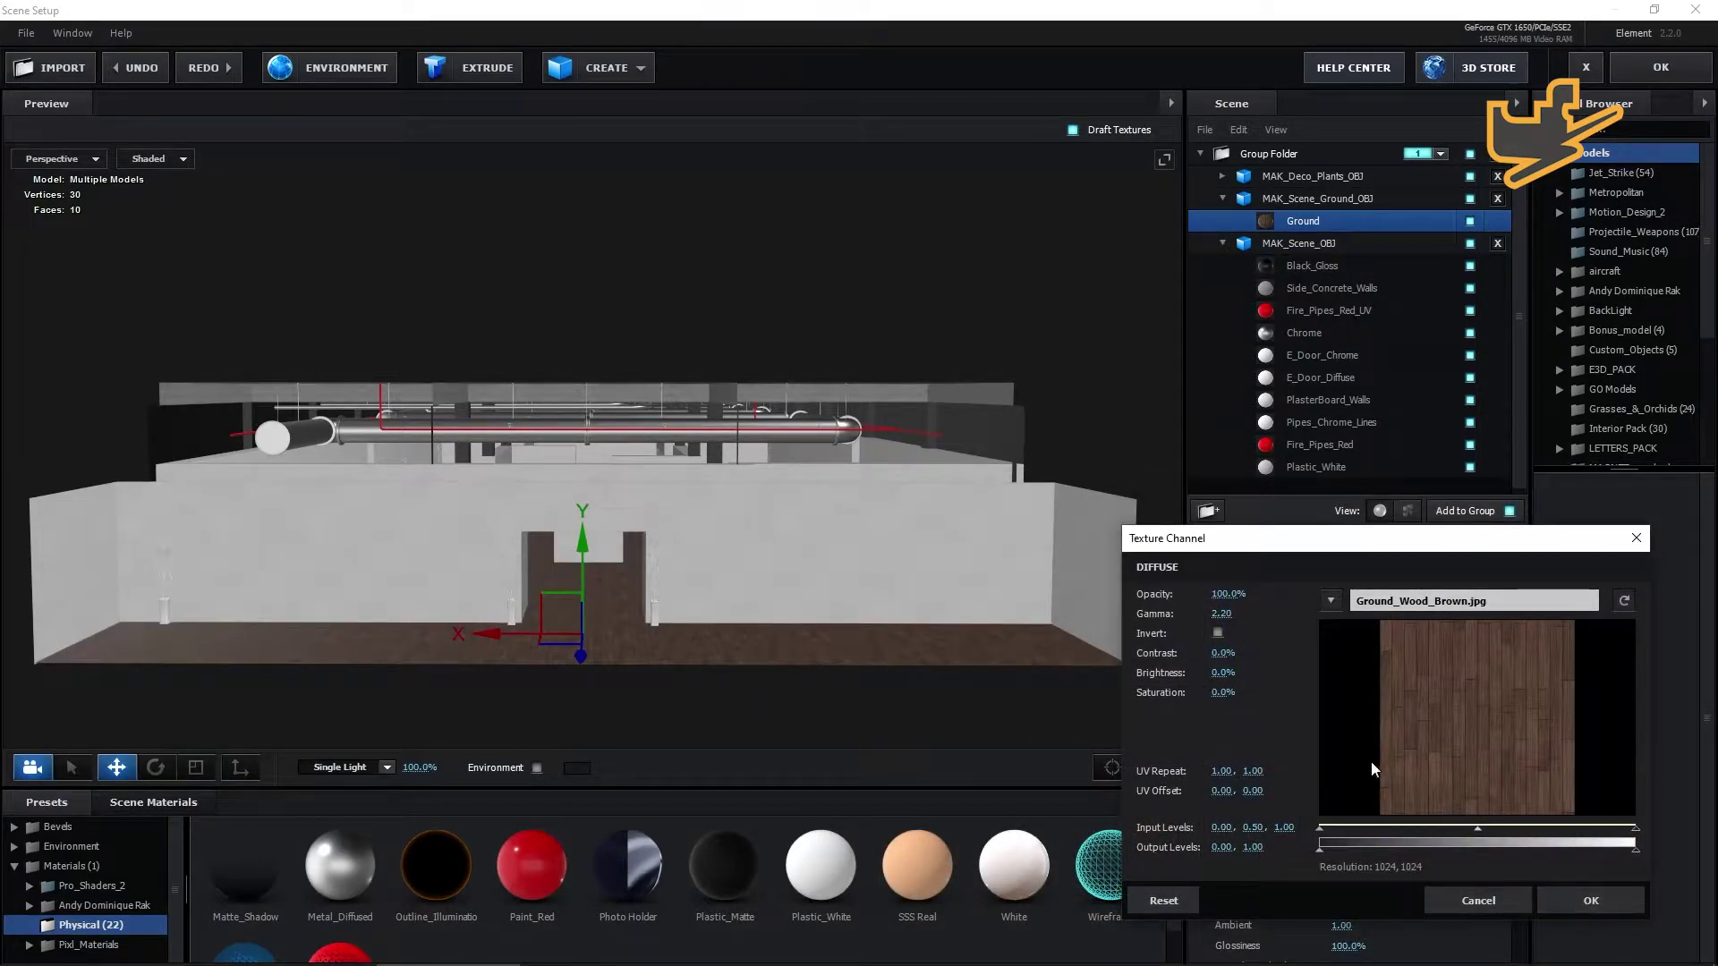
left_click_drag(1475, 831, 1449, 828)
left_click(1586, 909)
Load Ground_Wood_Brown_NORM from the Assets MAK folder as the Ground material's normal bump texture.
left_click_drag(890, 616, 848, 655)
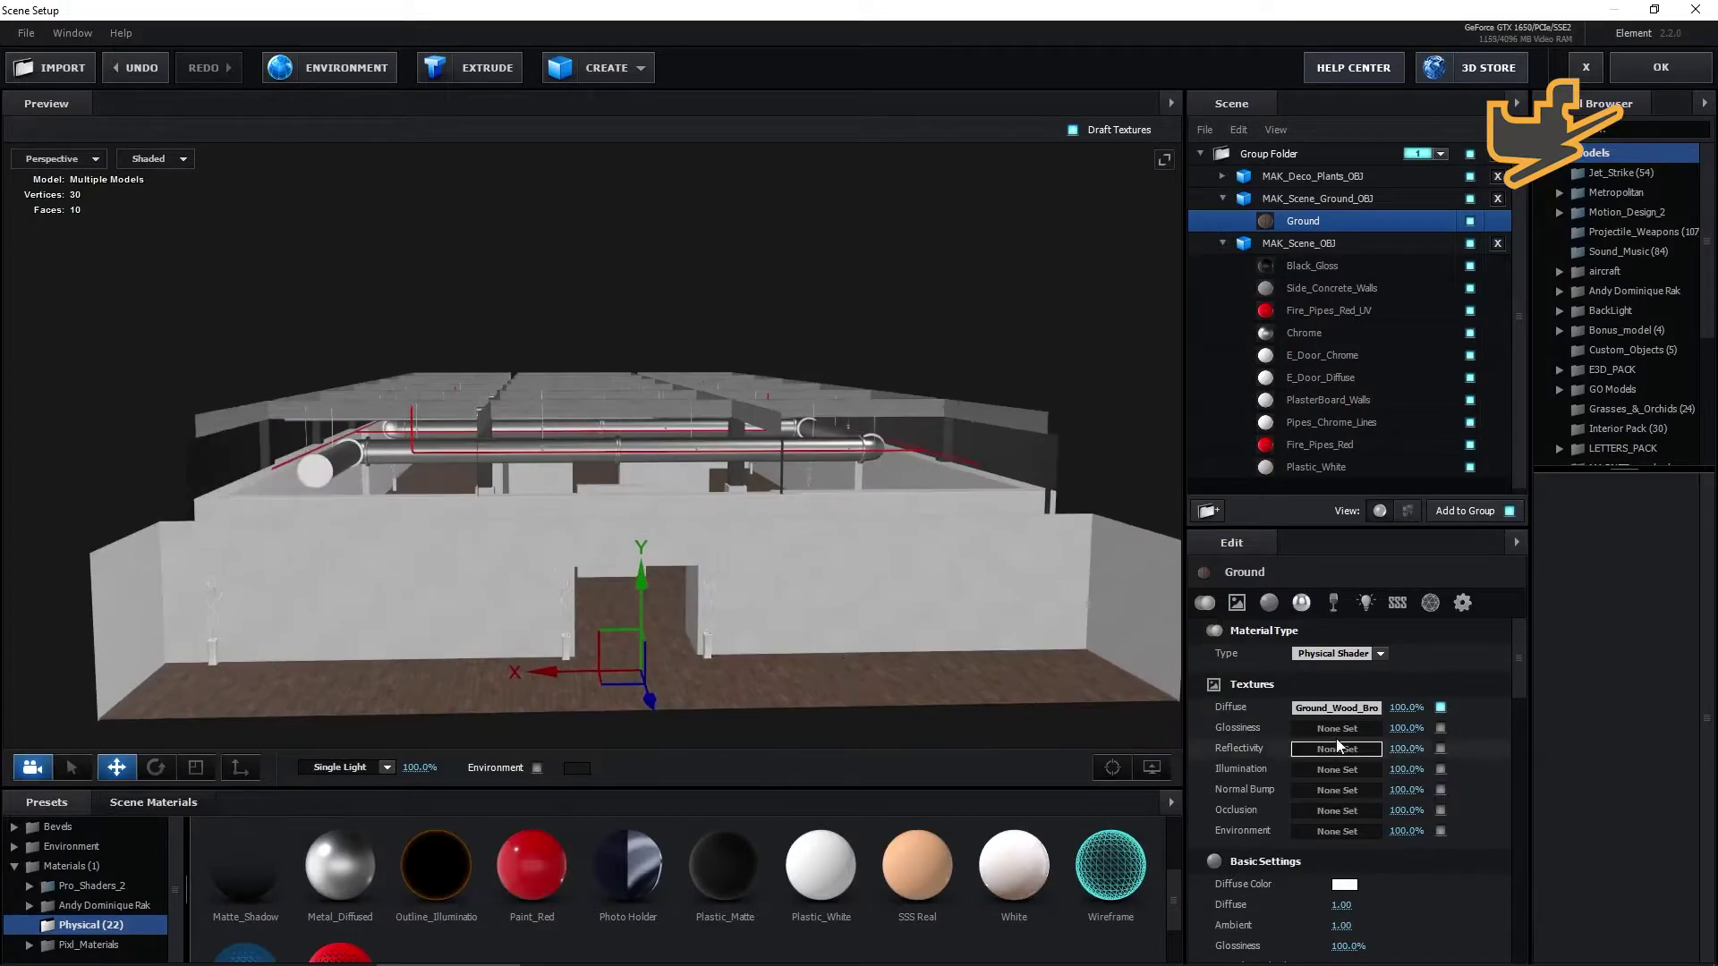
left_click(1337, 789)
left_click(1418, 642)
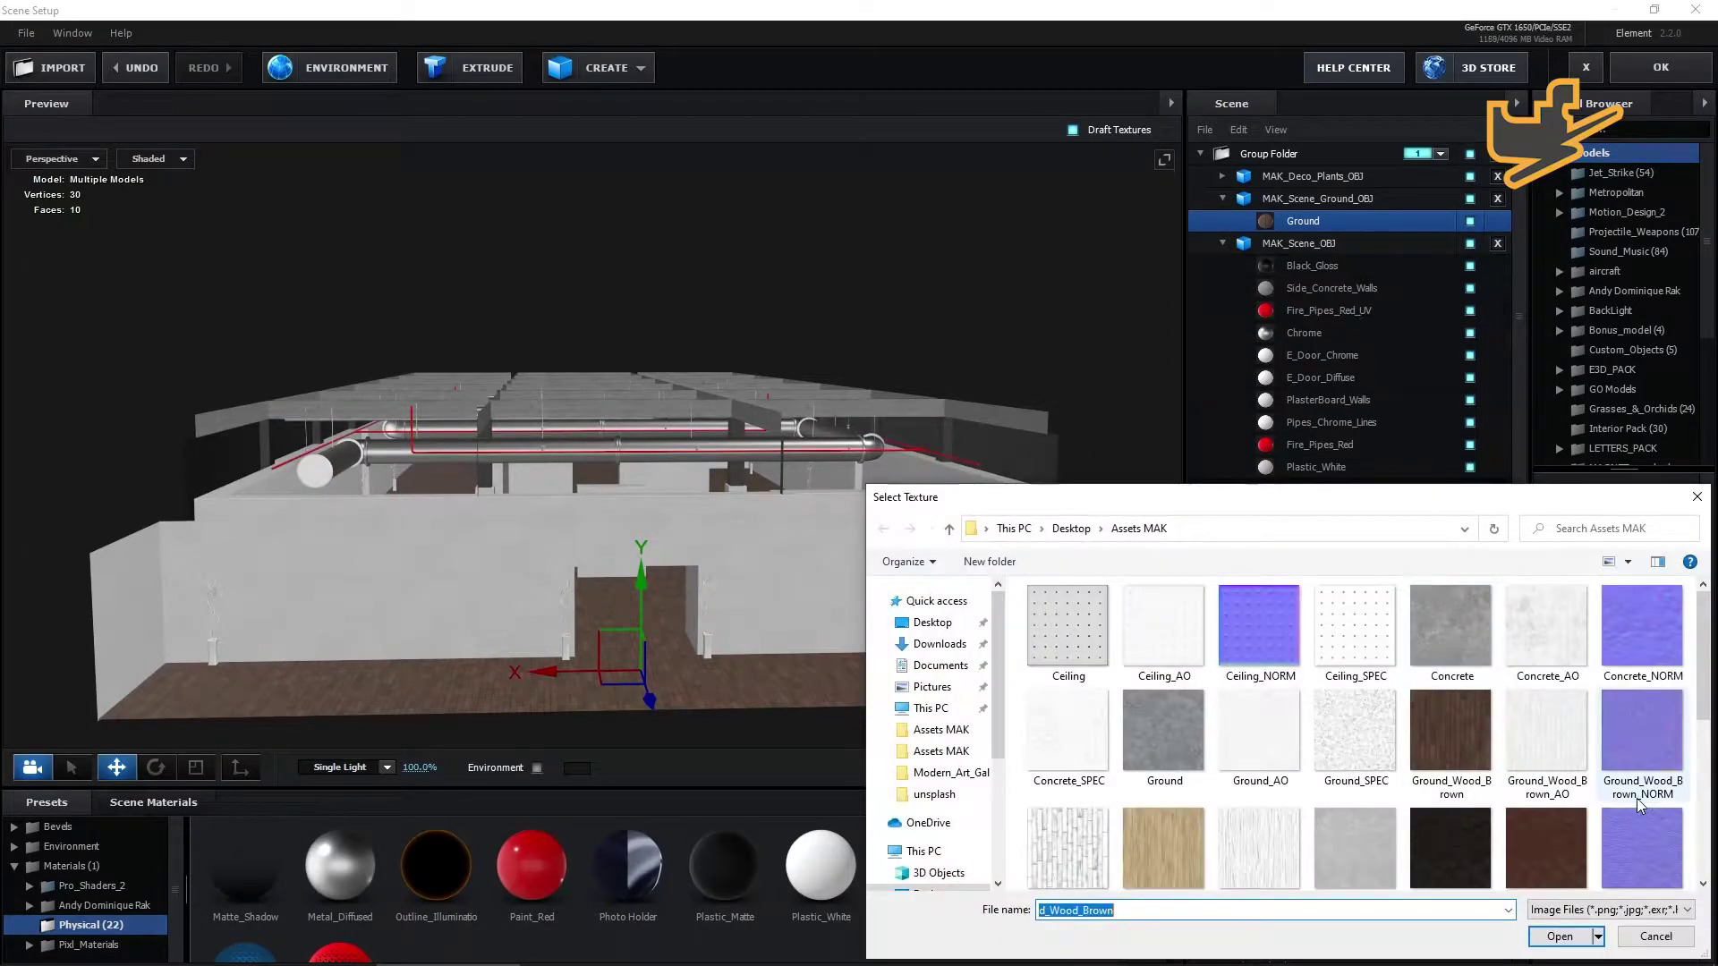
left_click(1638, 759)
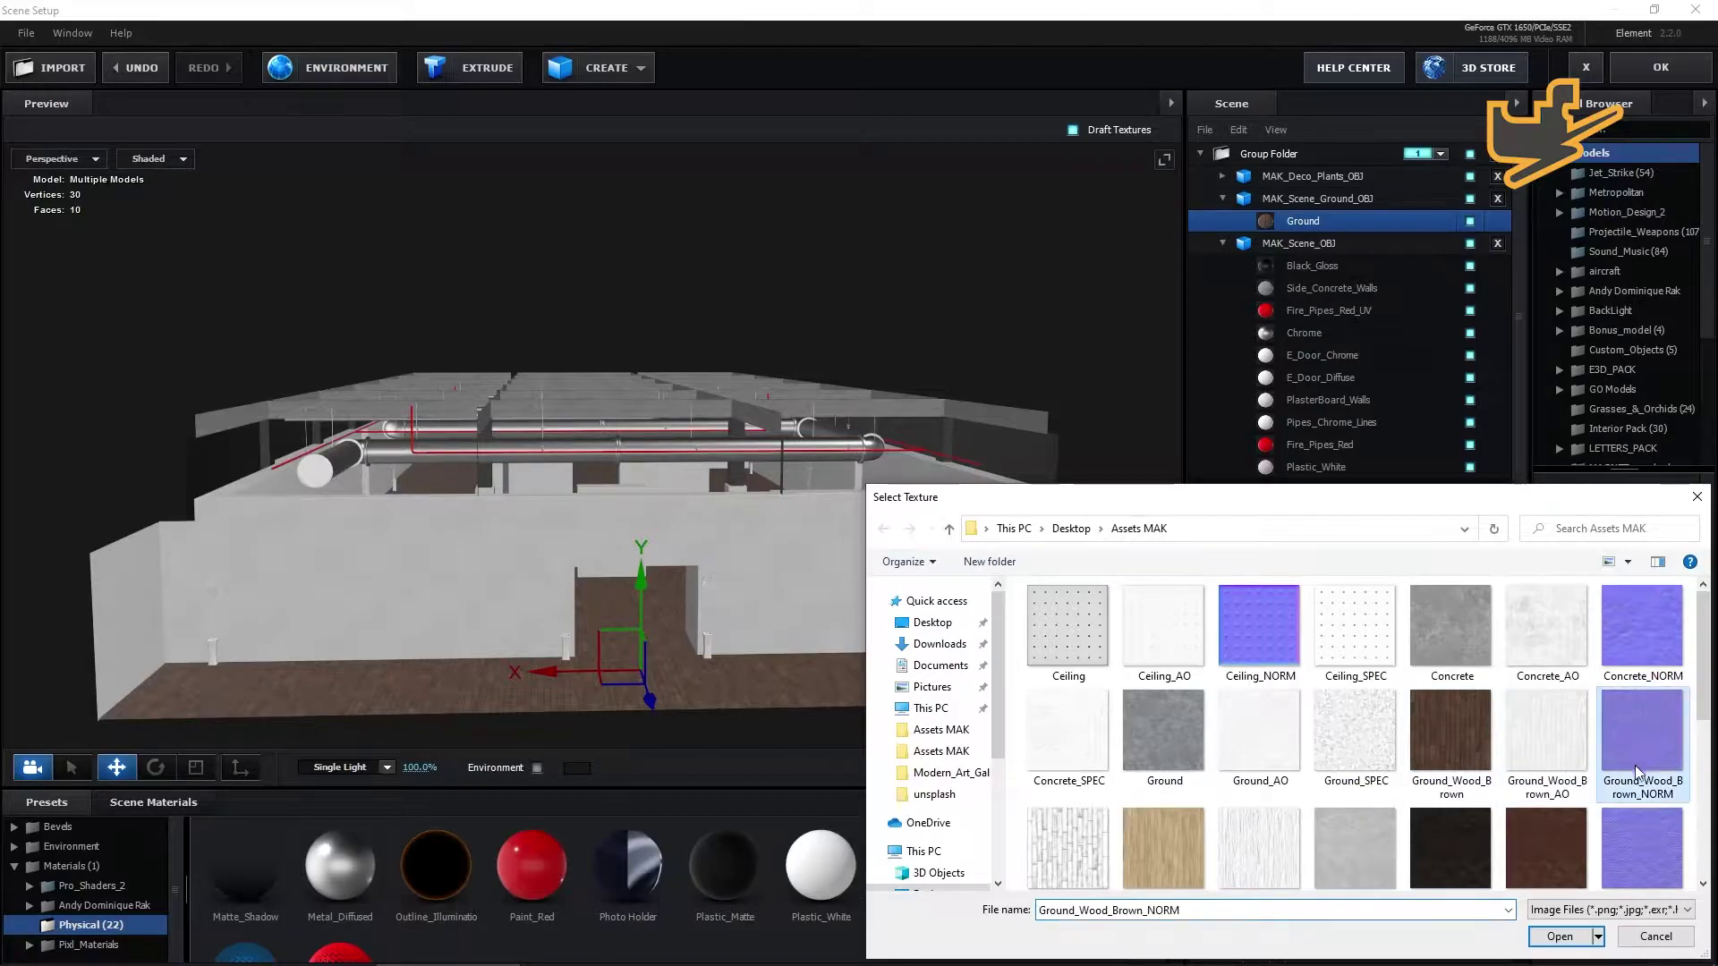
left_click(1558, 937)
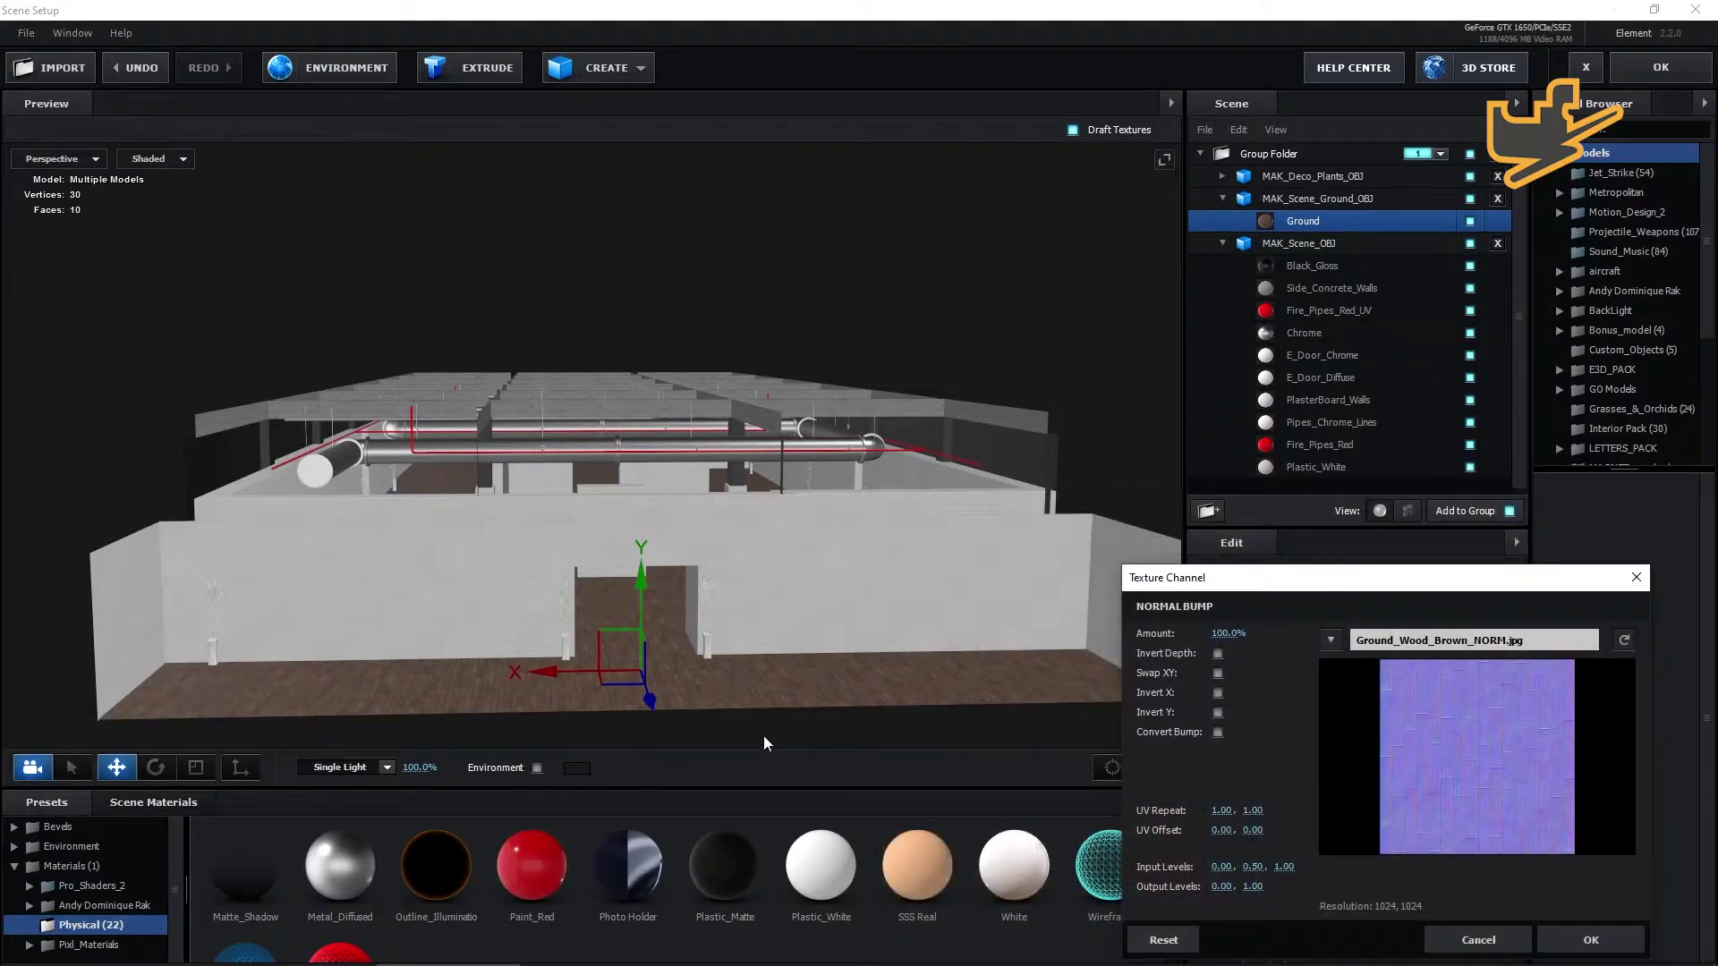
left_click(1590, 939)
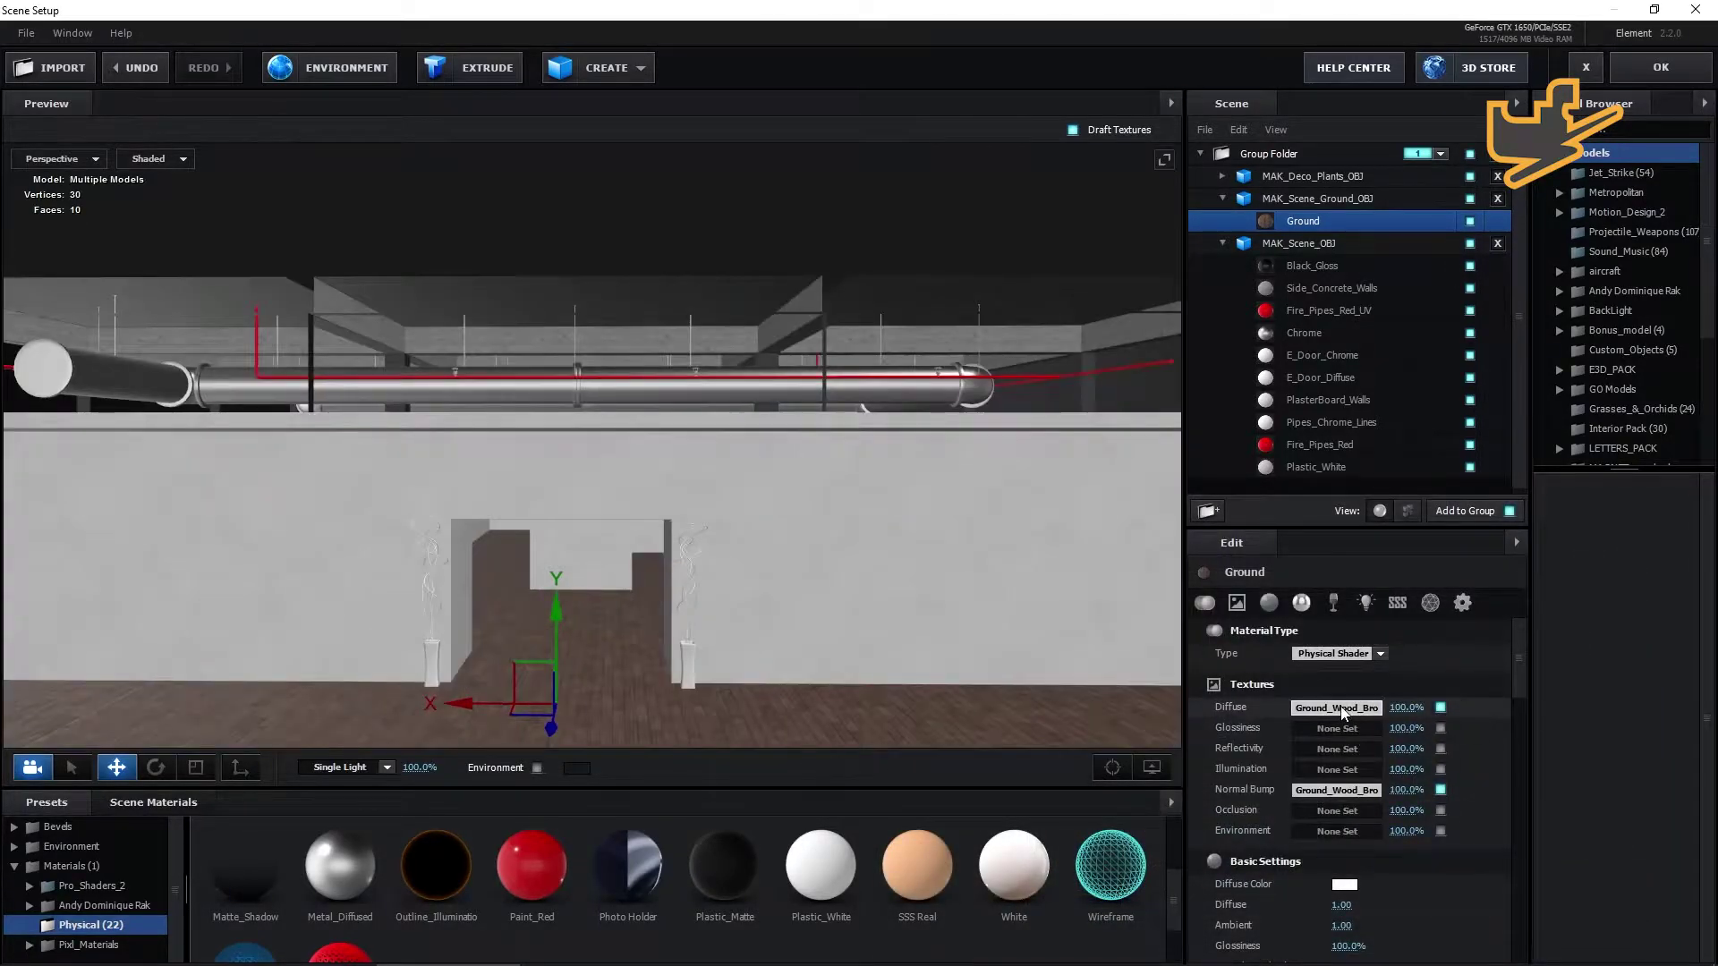
Replace the Ground material's diffuse texture with Ground_Wood_Clean and set its middle input level to 0.53.
left_click(1337, 707)
left_click(1409, 606)
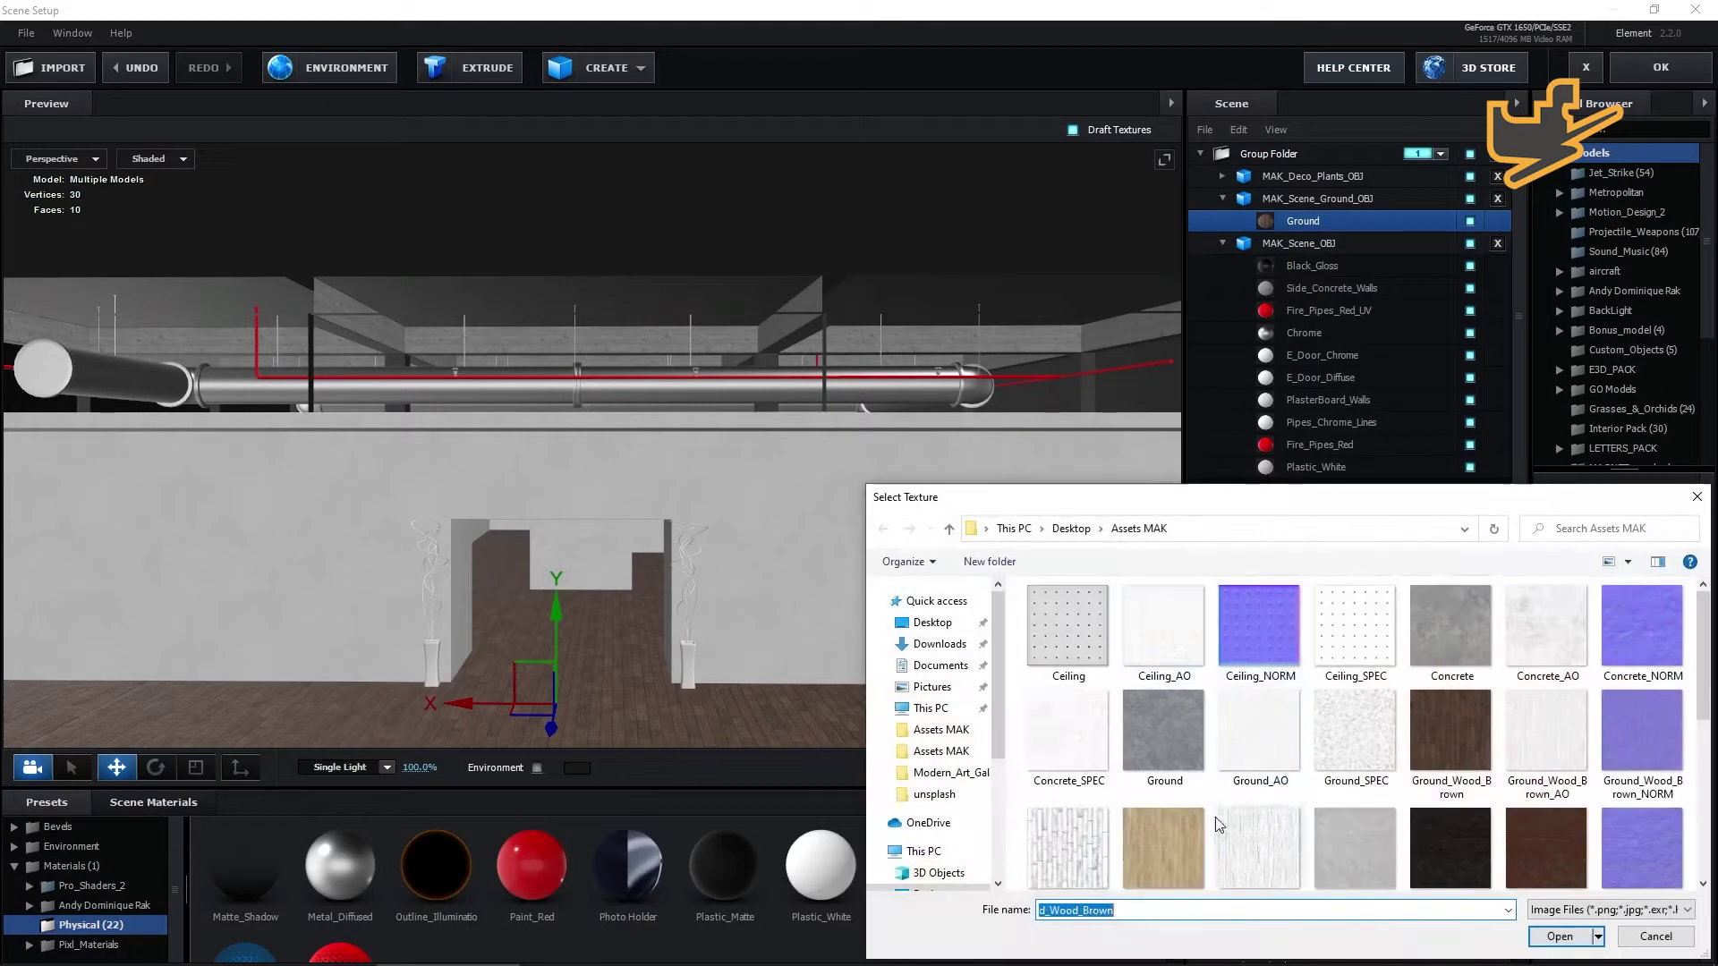
left_click(1163, 850)
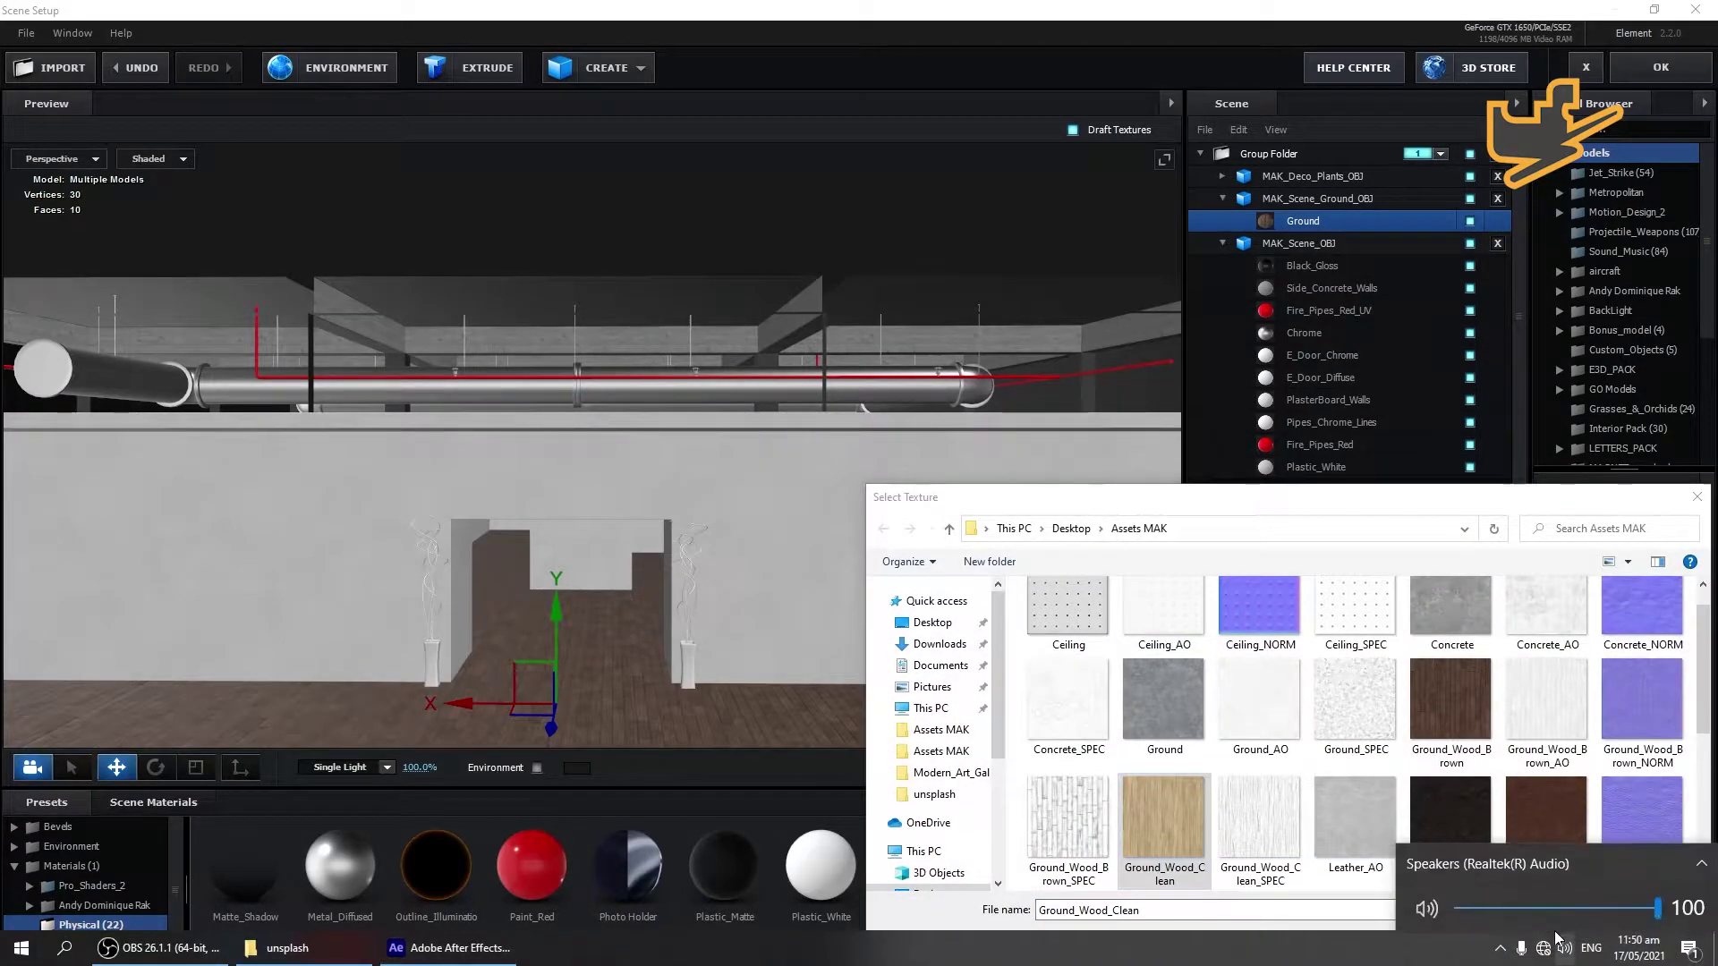
left_click_drag(1475, 490, 1460, 363)
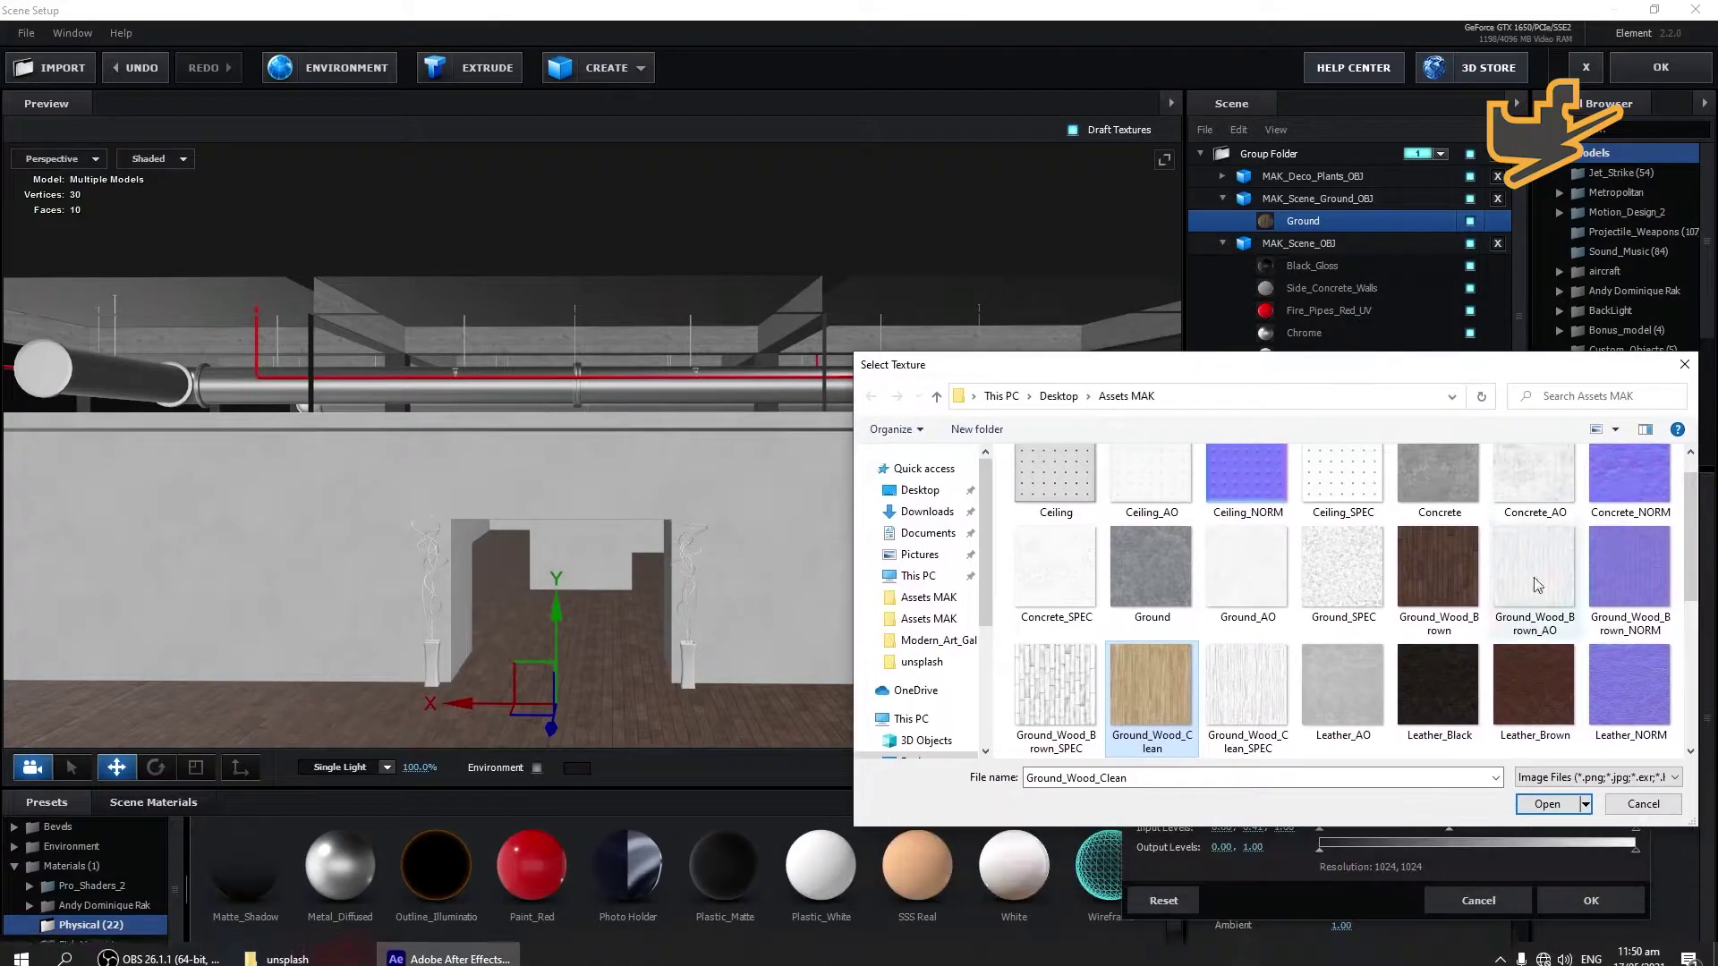
left_click(1554, 809)
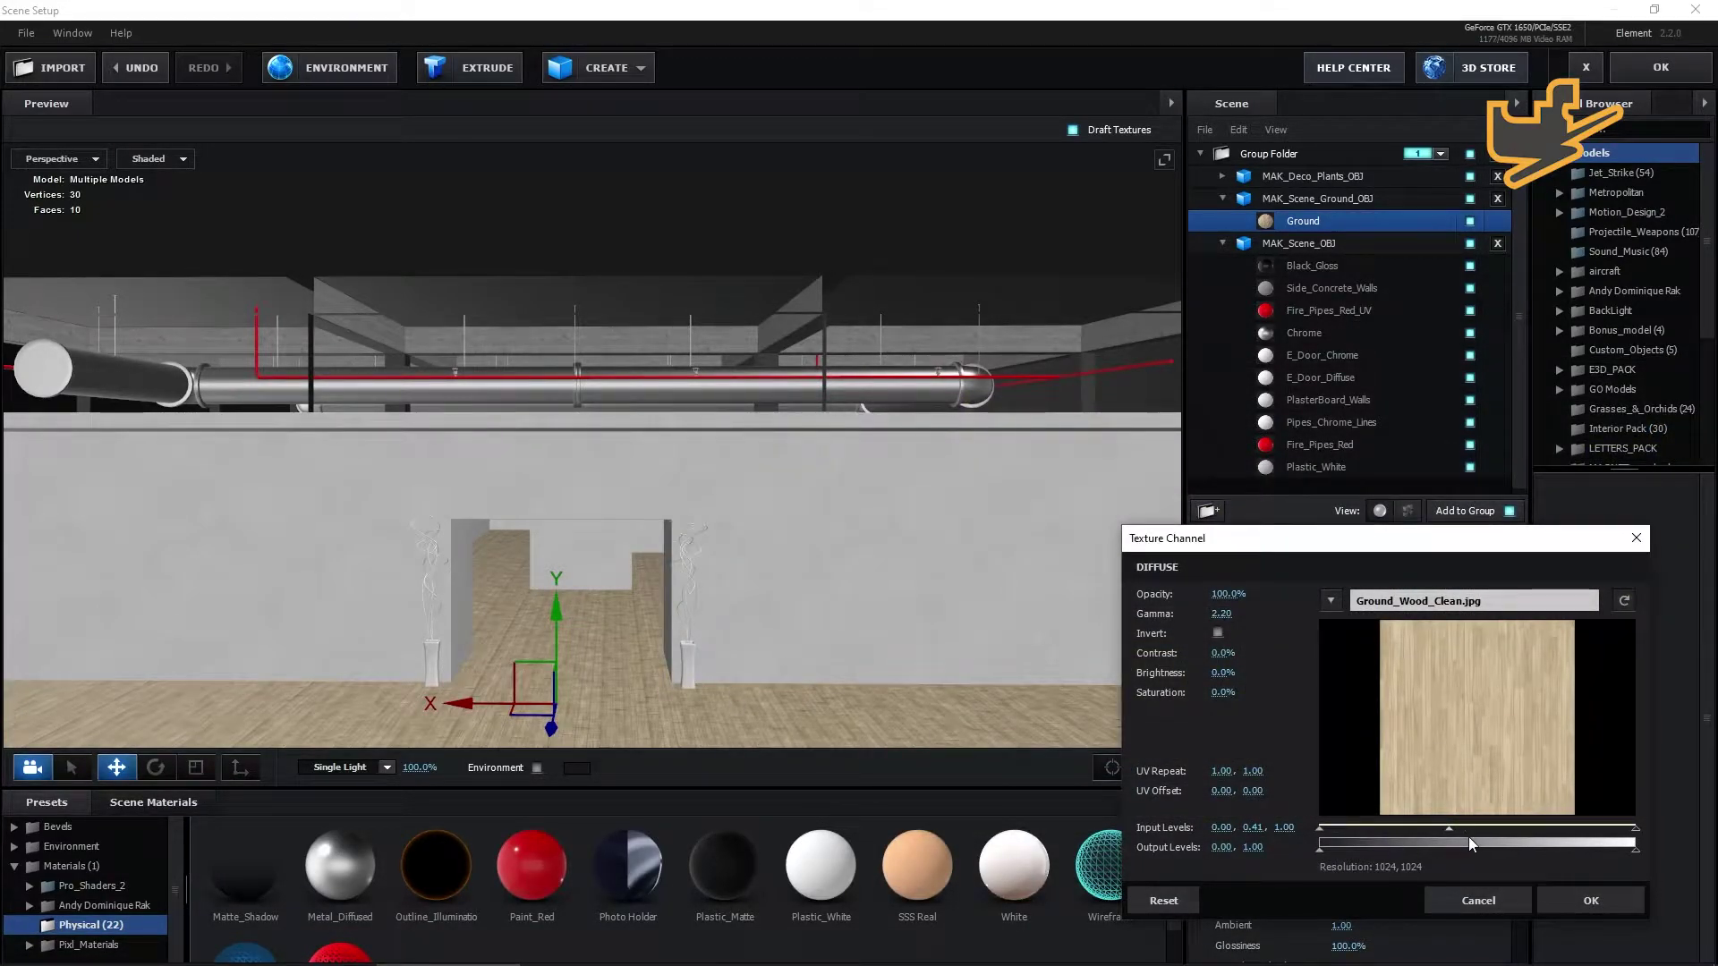
left_click_drag(1449, 830, 1484, 827)
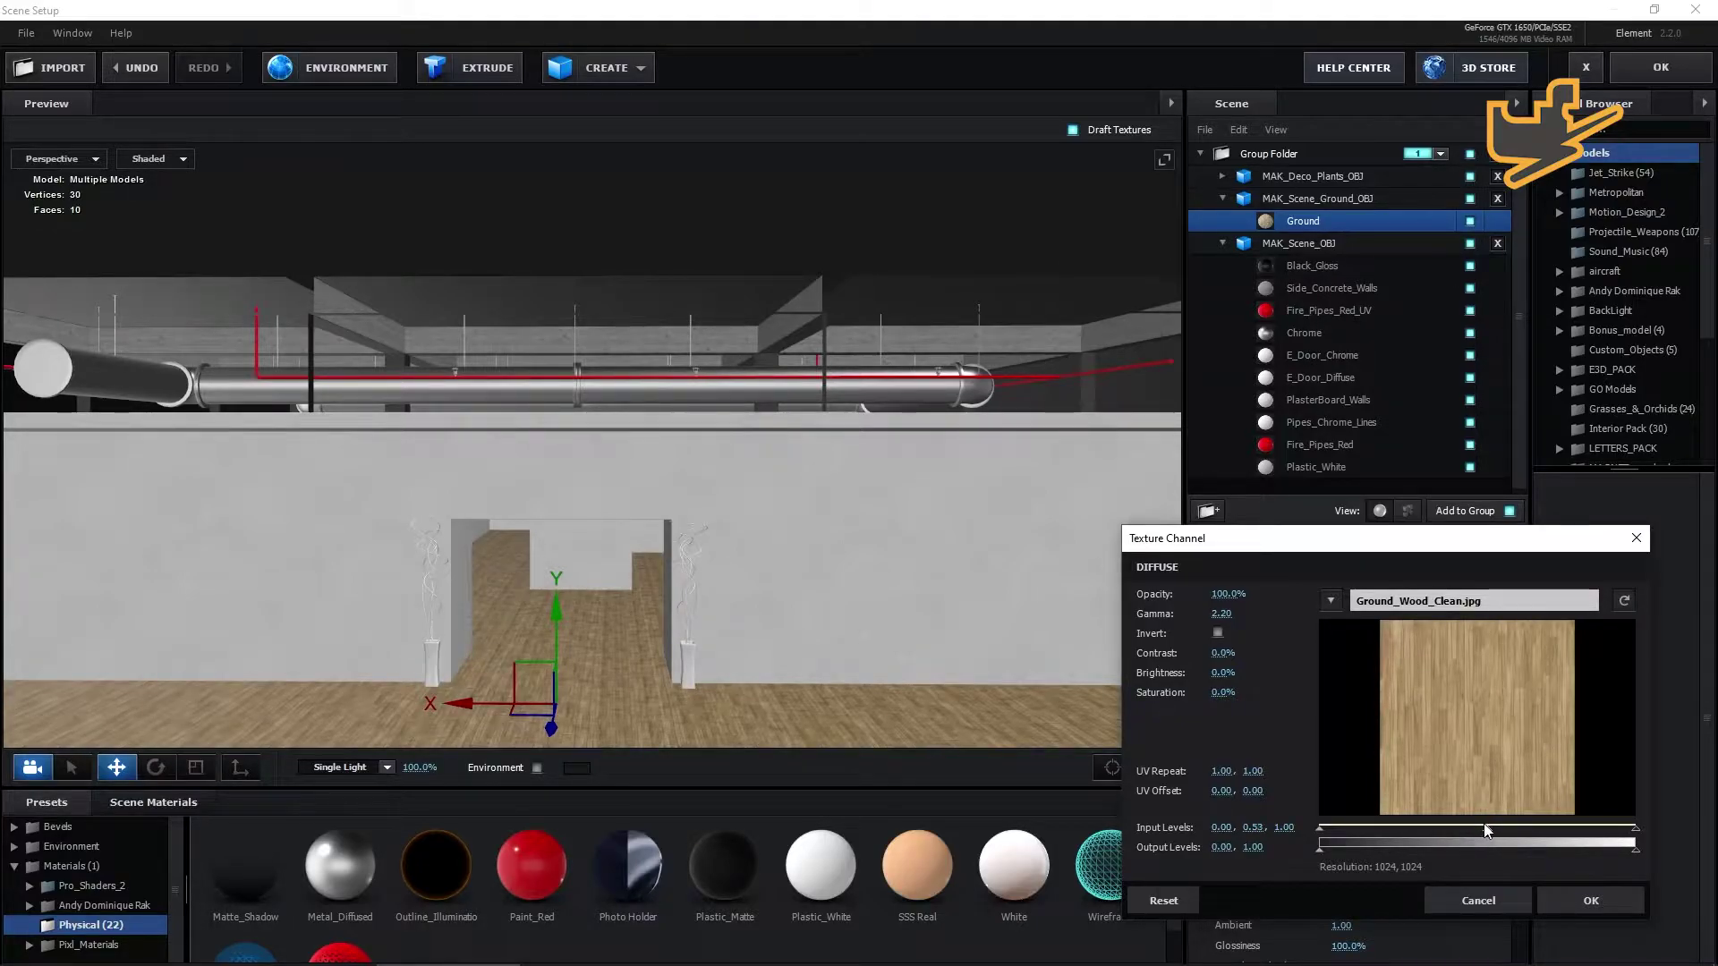
left_click(1592, 903)
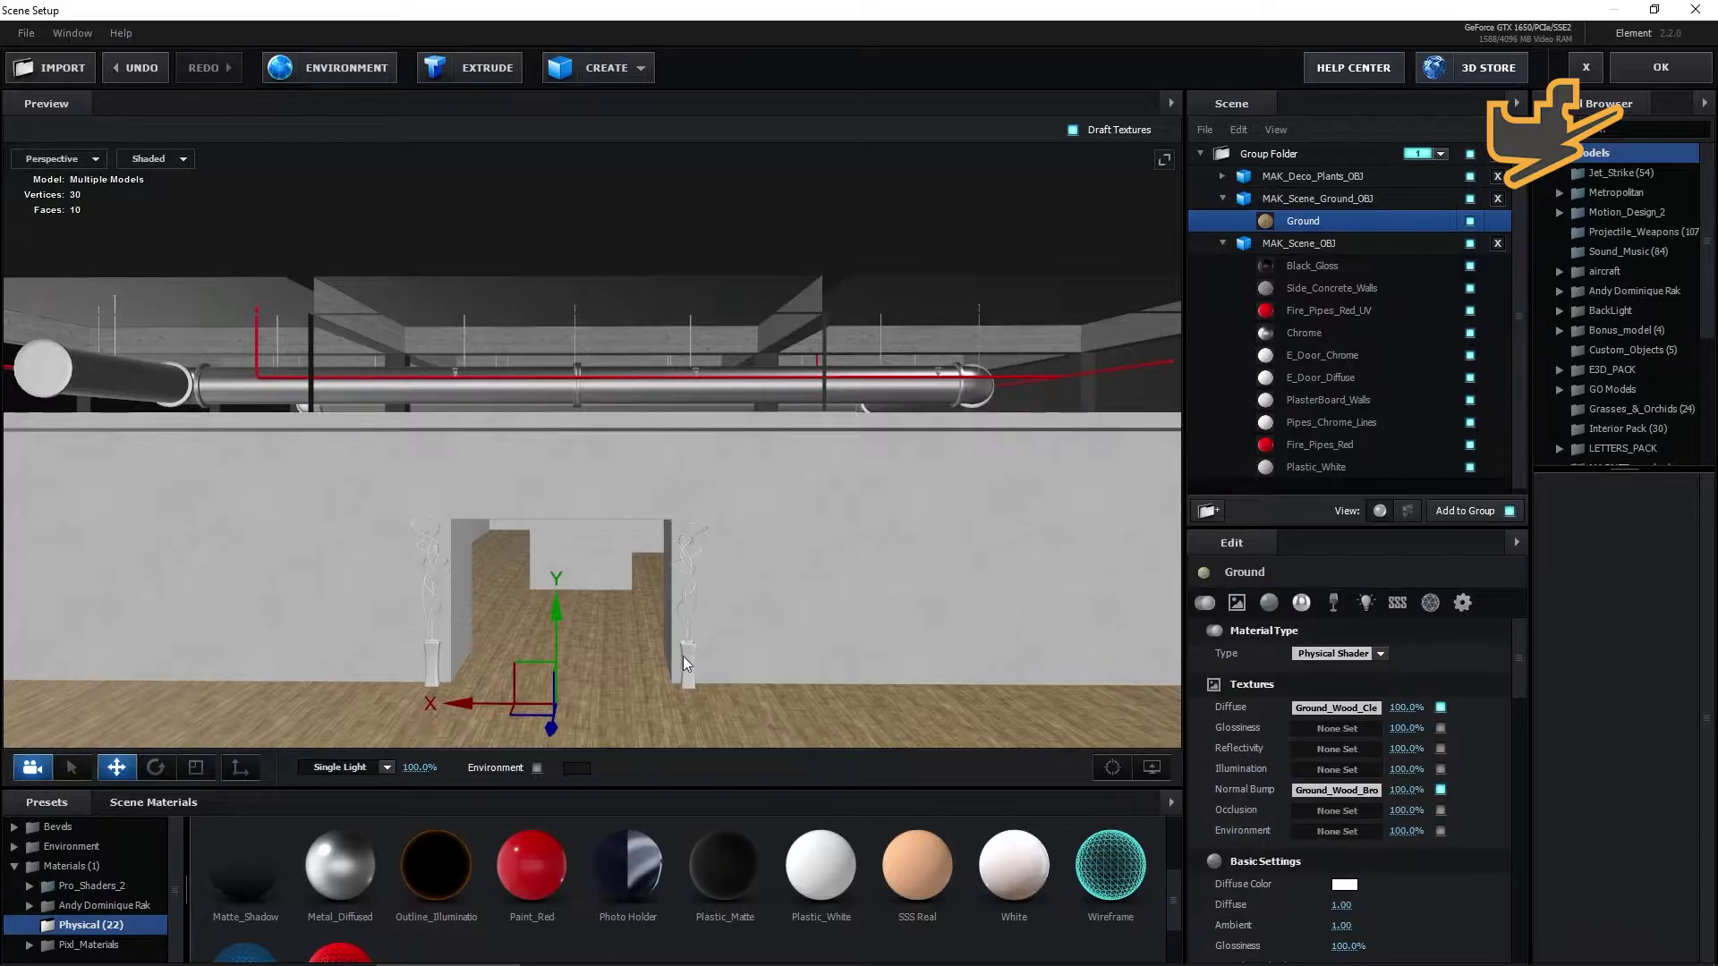
Import the MAK_Art_Objects_OBJ model from the Assets MAK folder into the scene.
left_click_drag(641, 664, 667, 687)
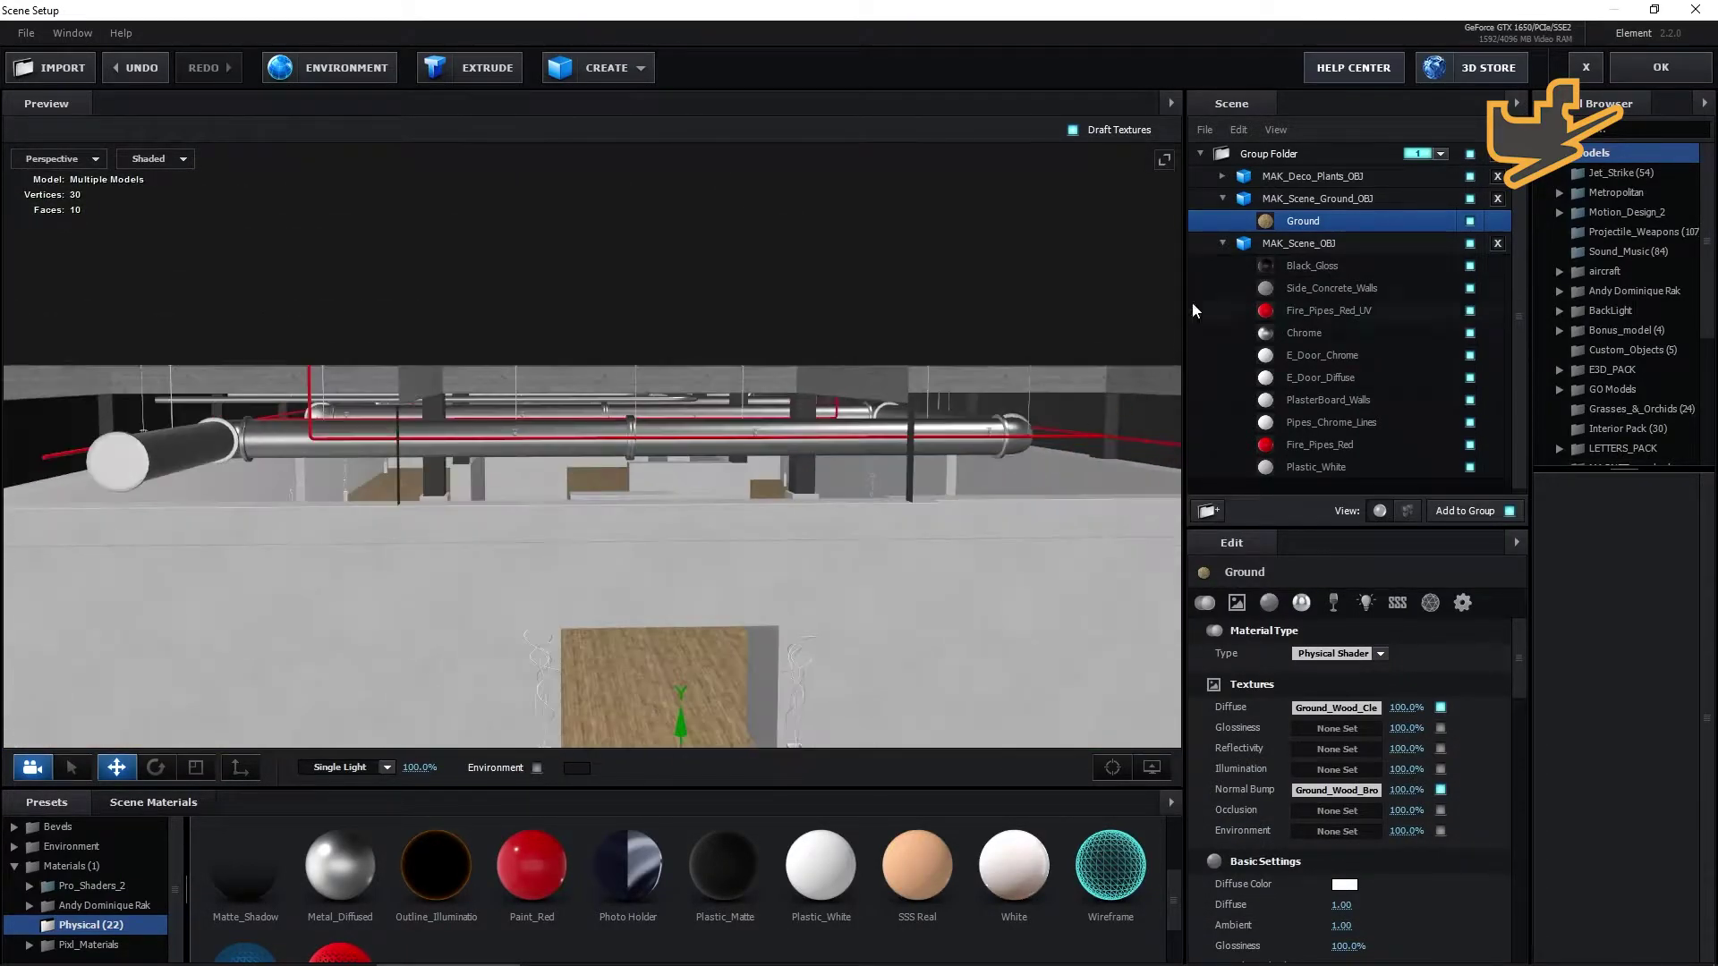
left_click(26, 33)
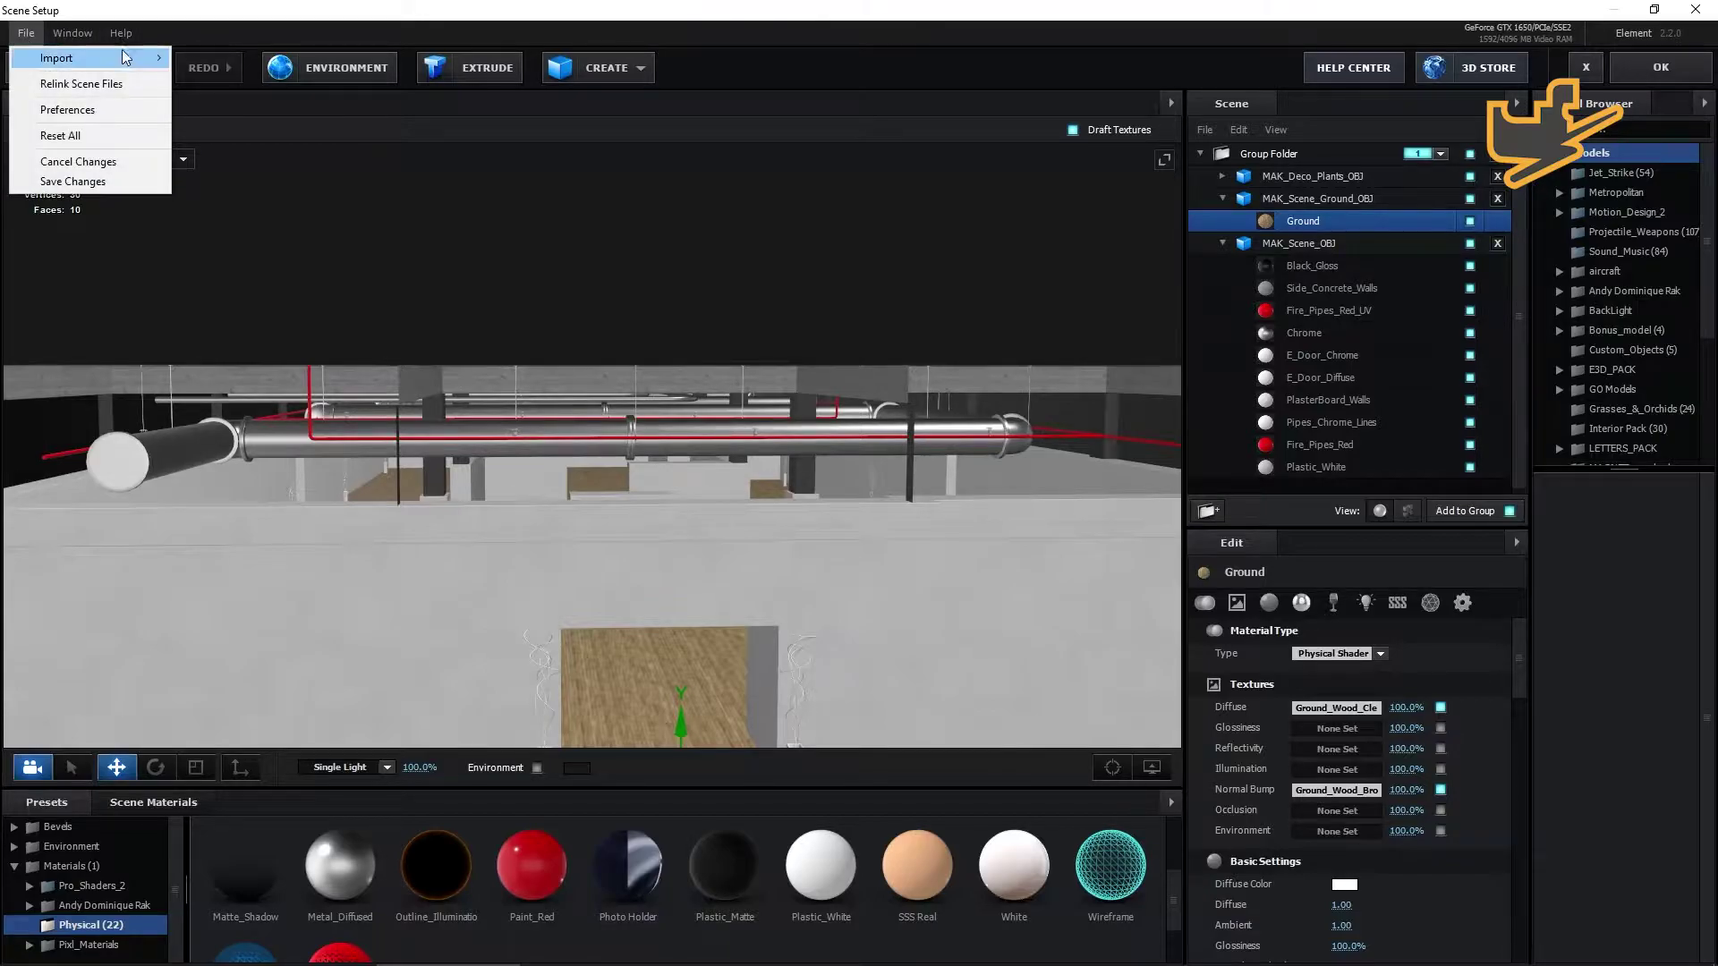
mouse_move(99, 57)
left_click(254, 61)
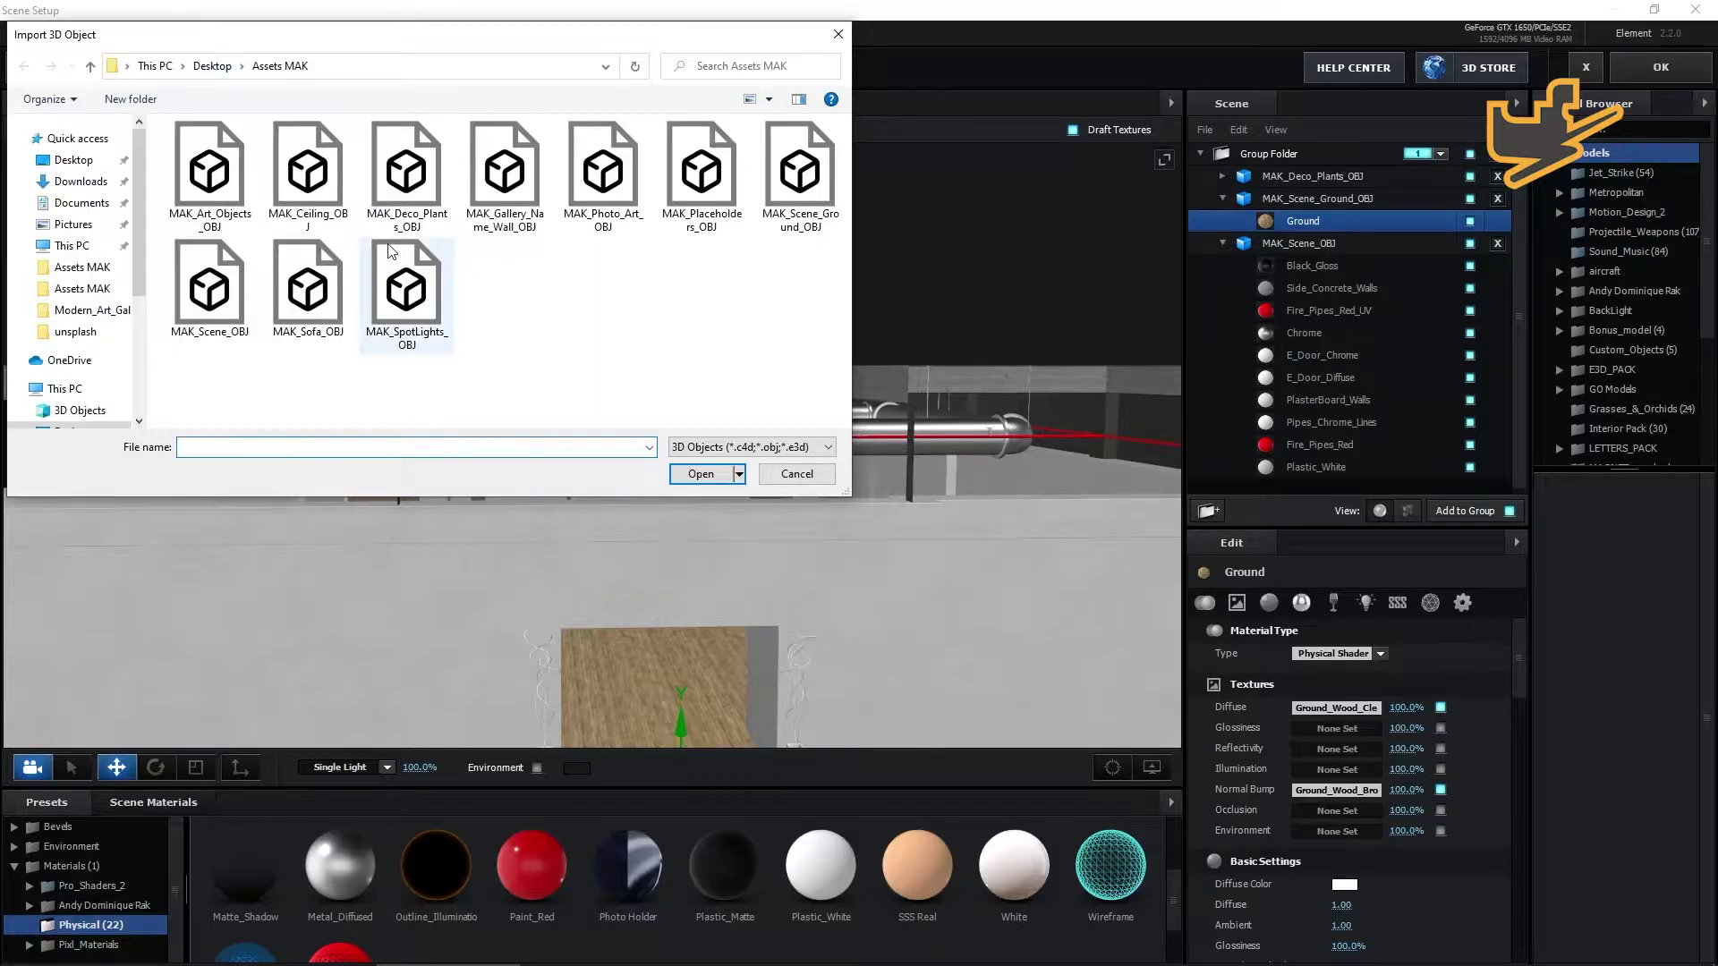
left_click(217, 197)
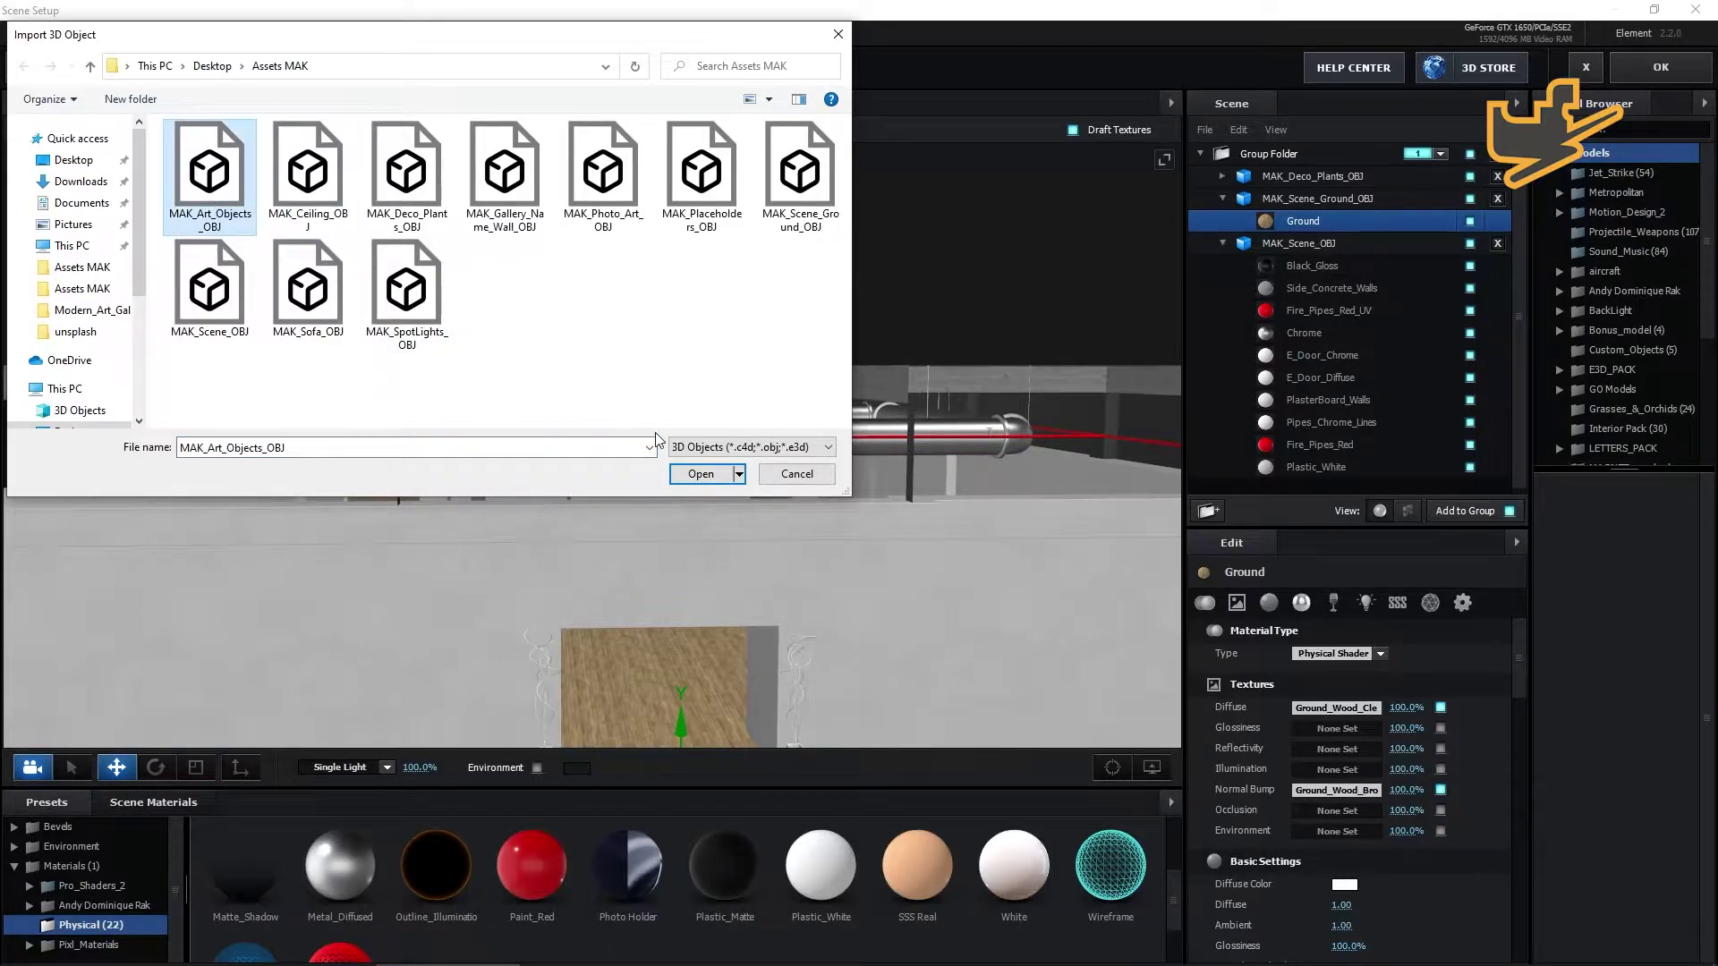
left_click(699, 471)
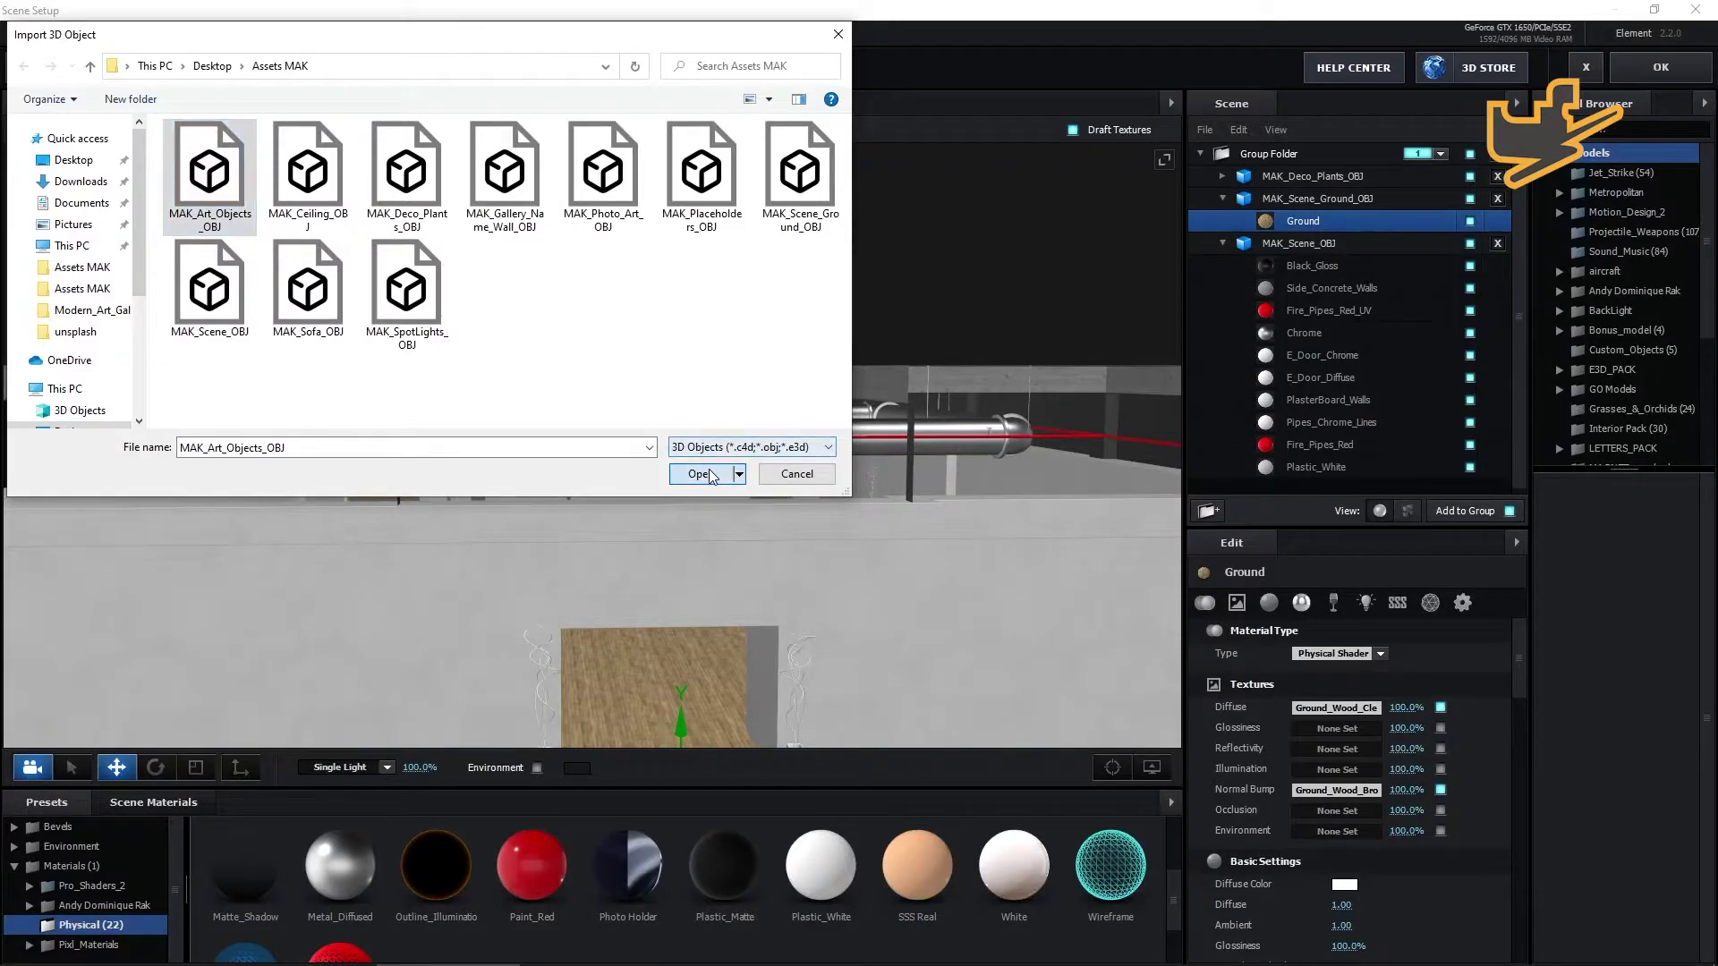
left_click(982, 667)
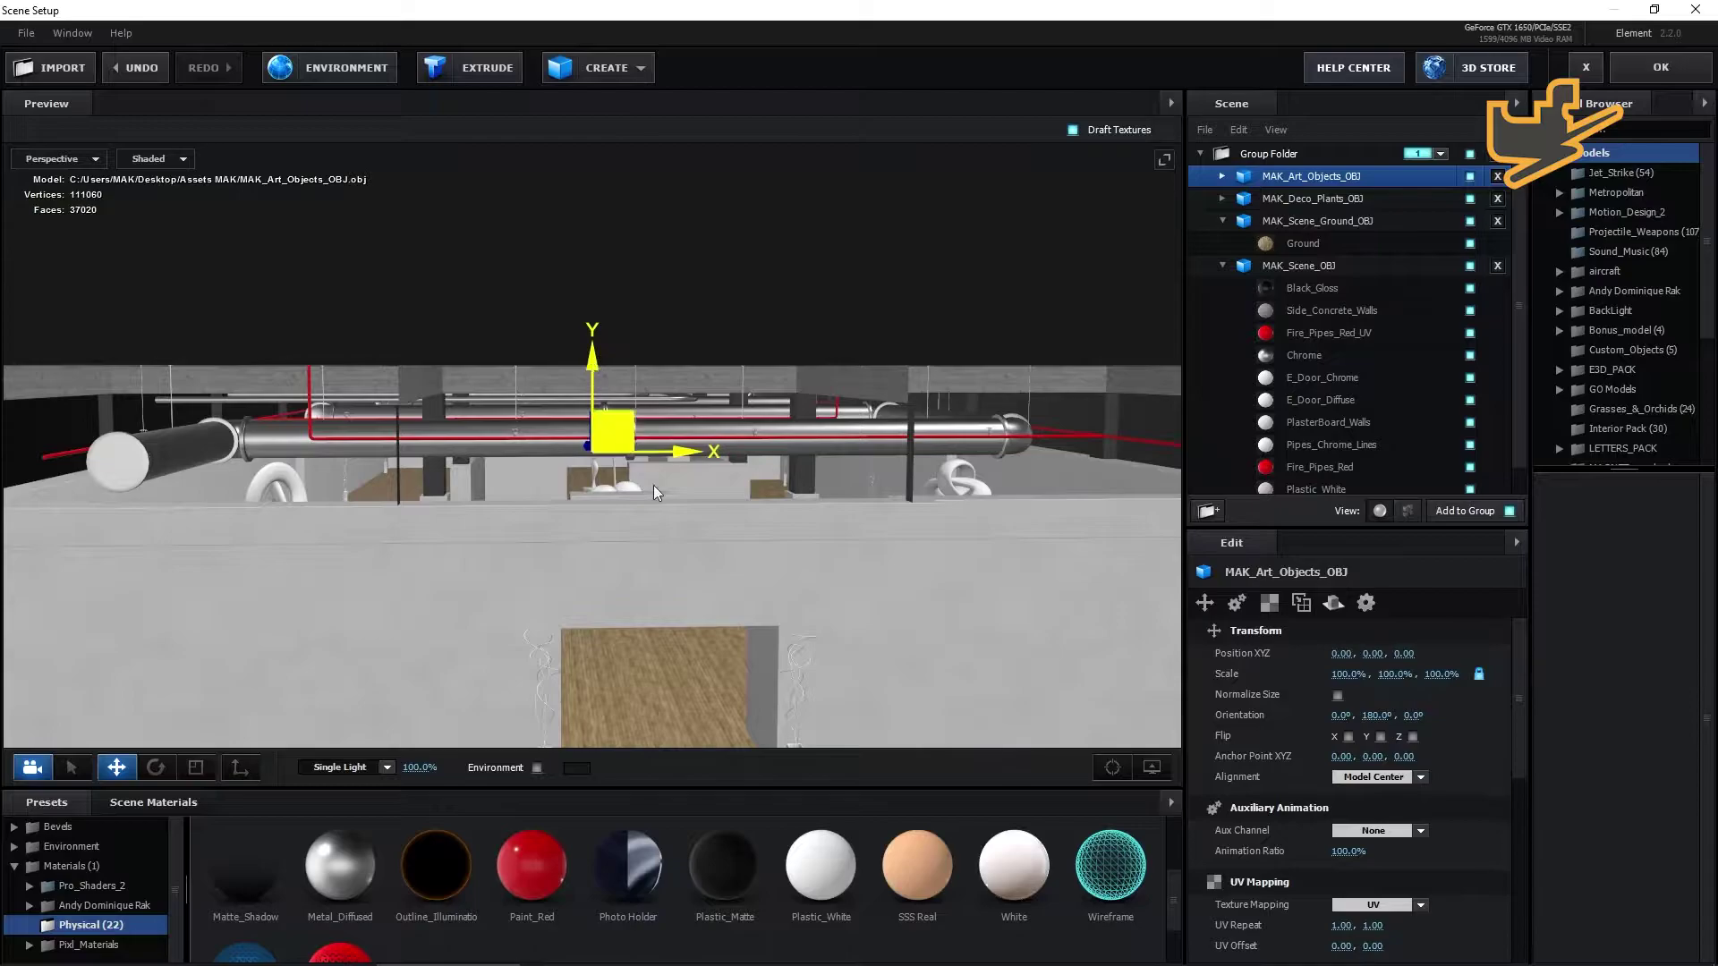
Move the art objects model down toward the gallery floor, to a Y position of about -2.31.
scroll(700, 580, "down", 3)
left_click_drag(700, 580, 605, 539)
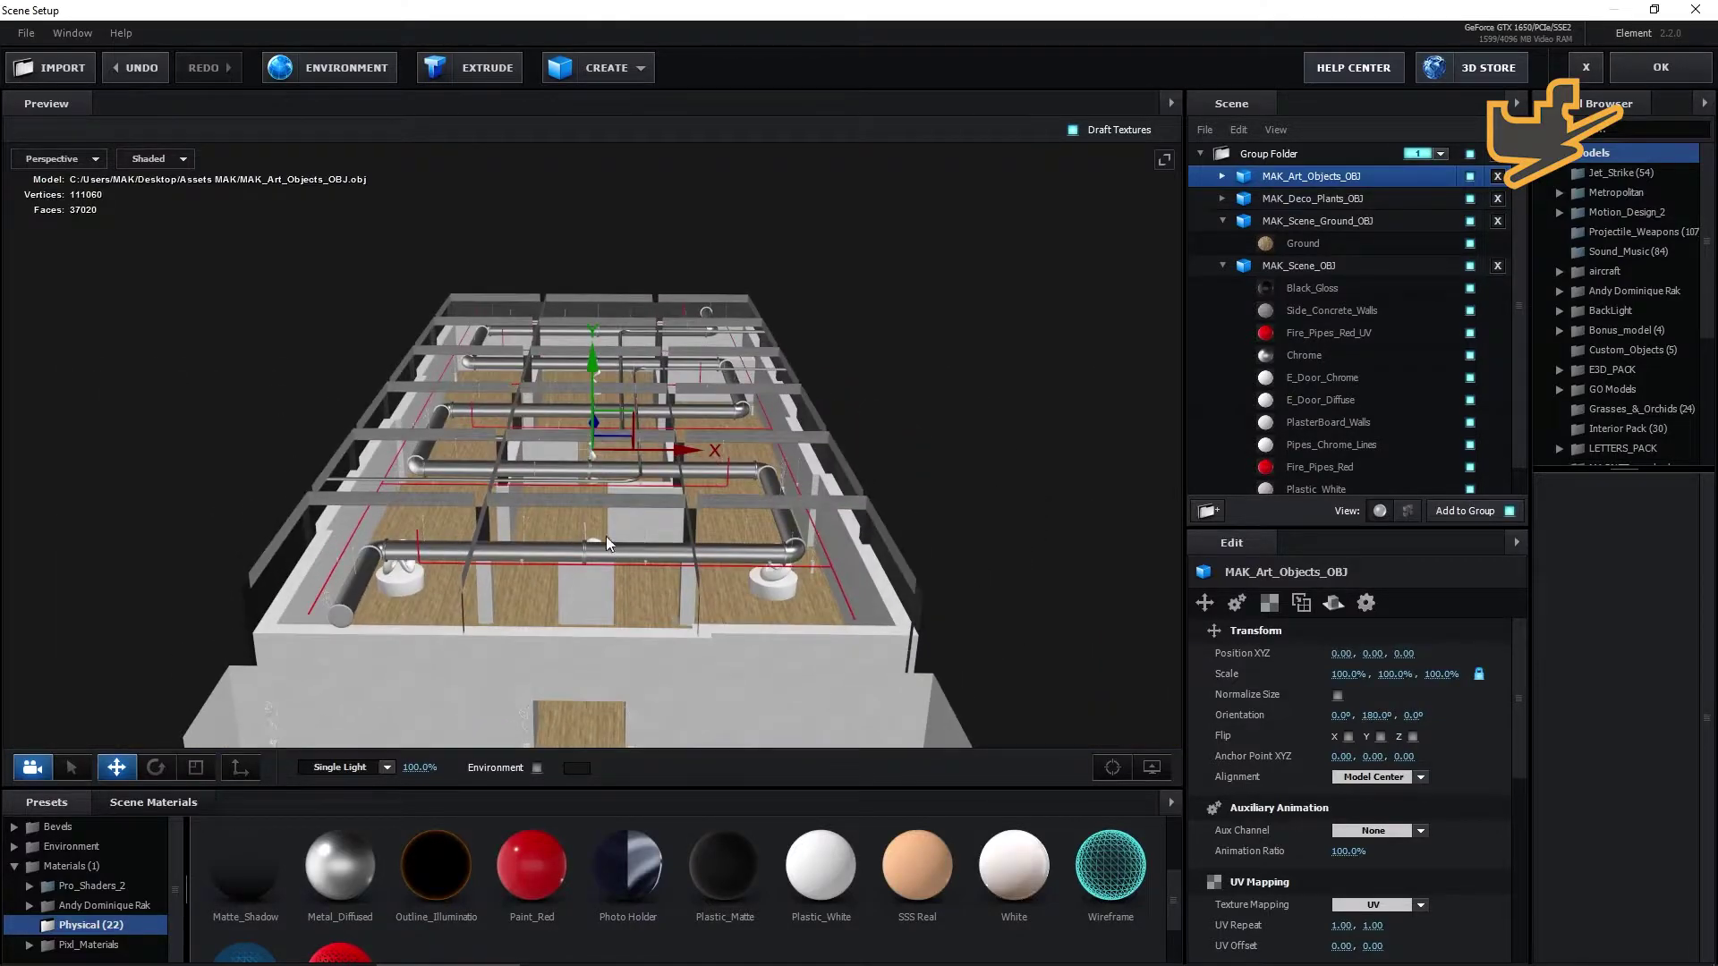
left_click_drag(596, 369, 598, 406)
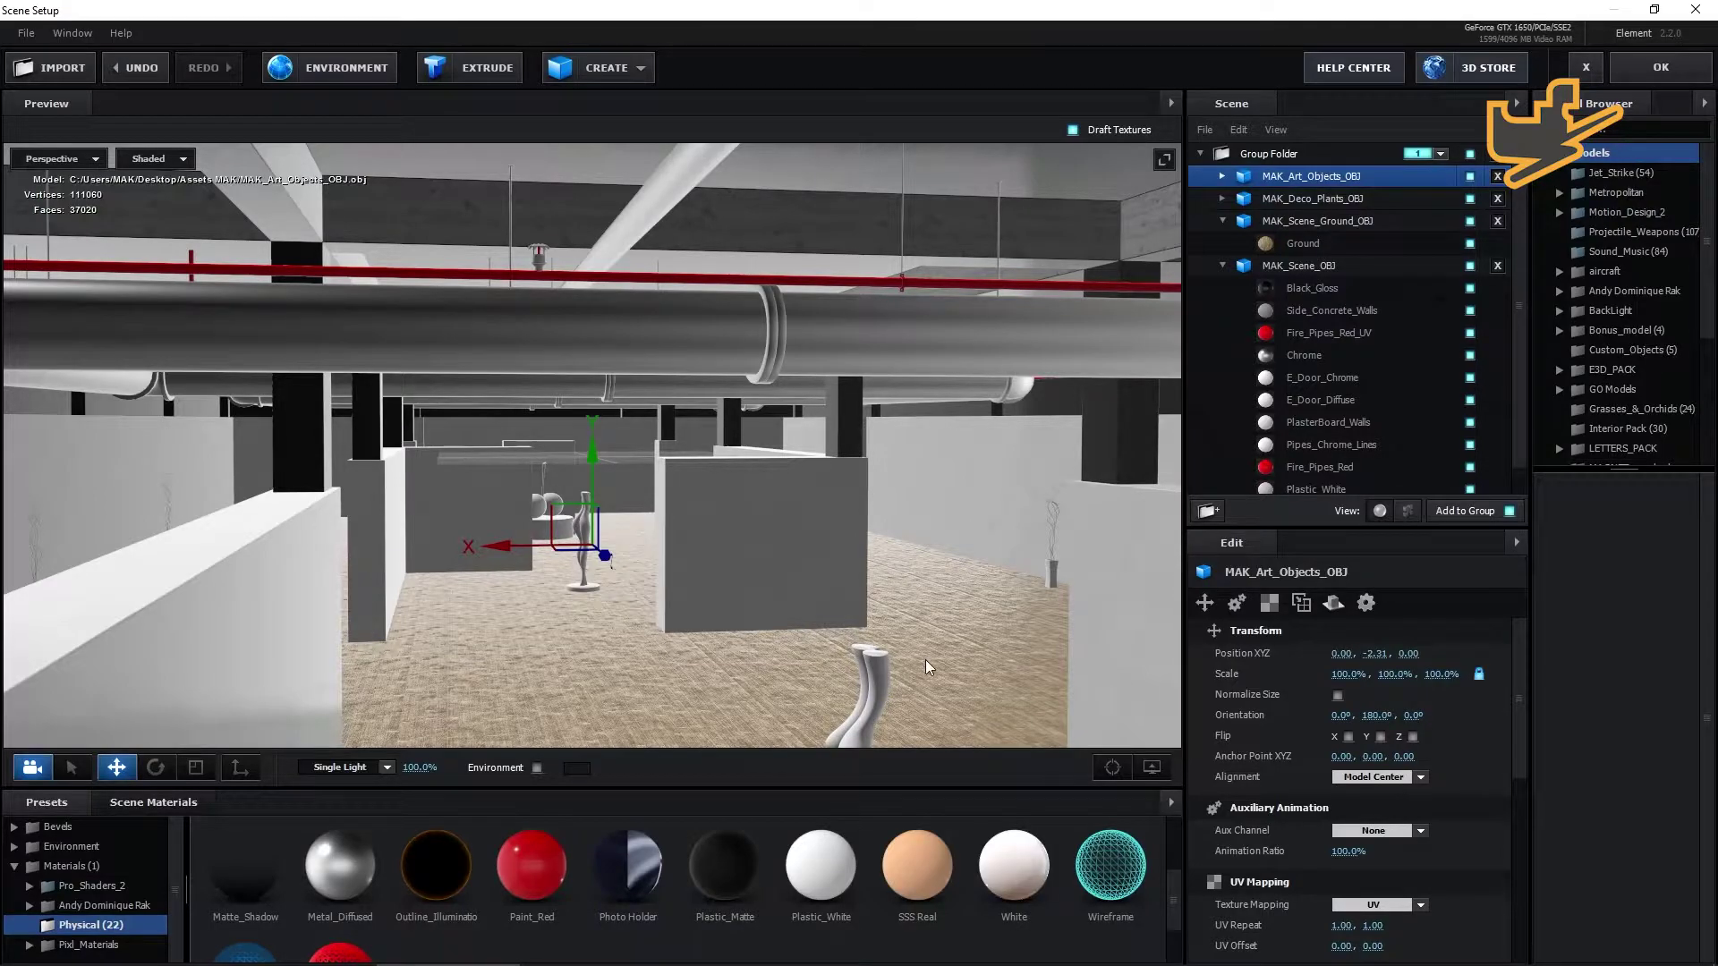
left_click_drag(929, 667, 778, 681)
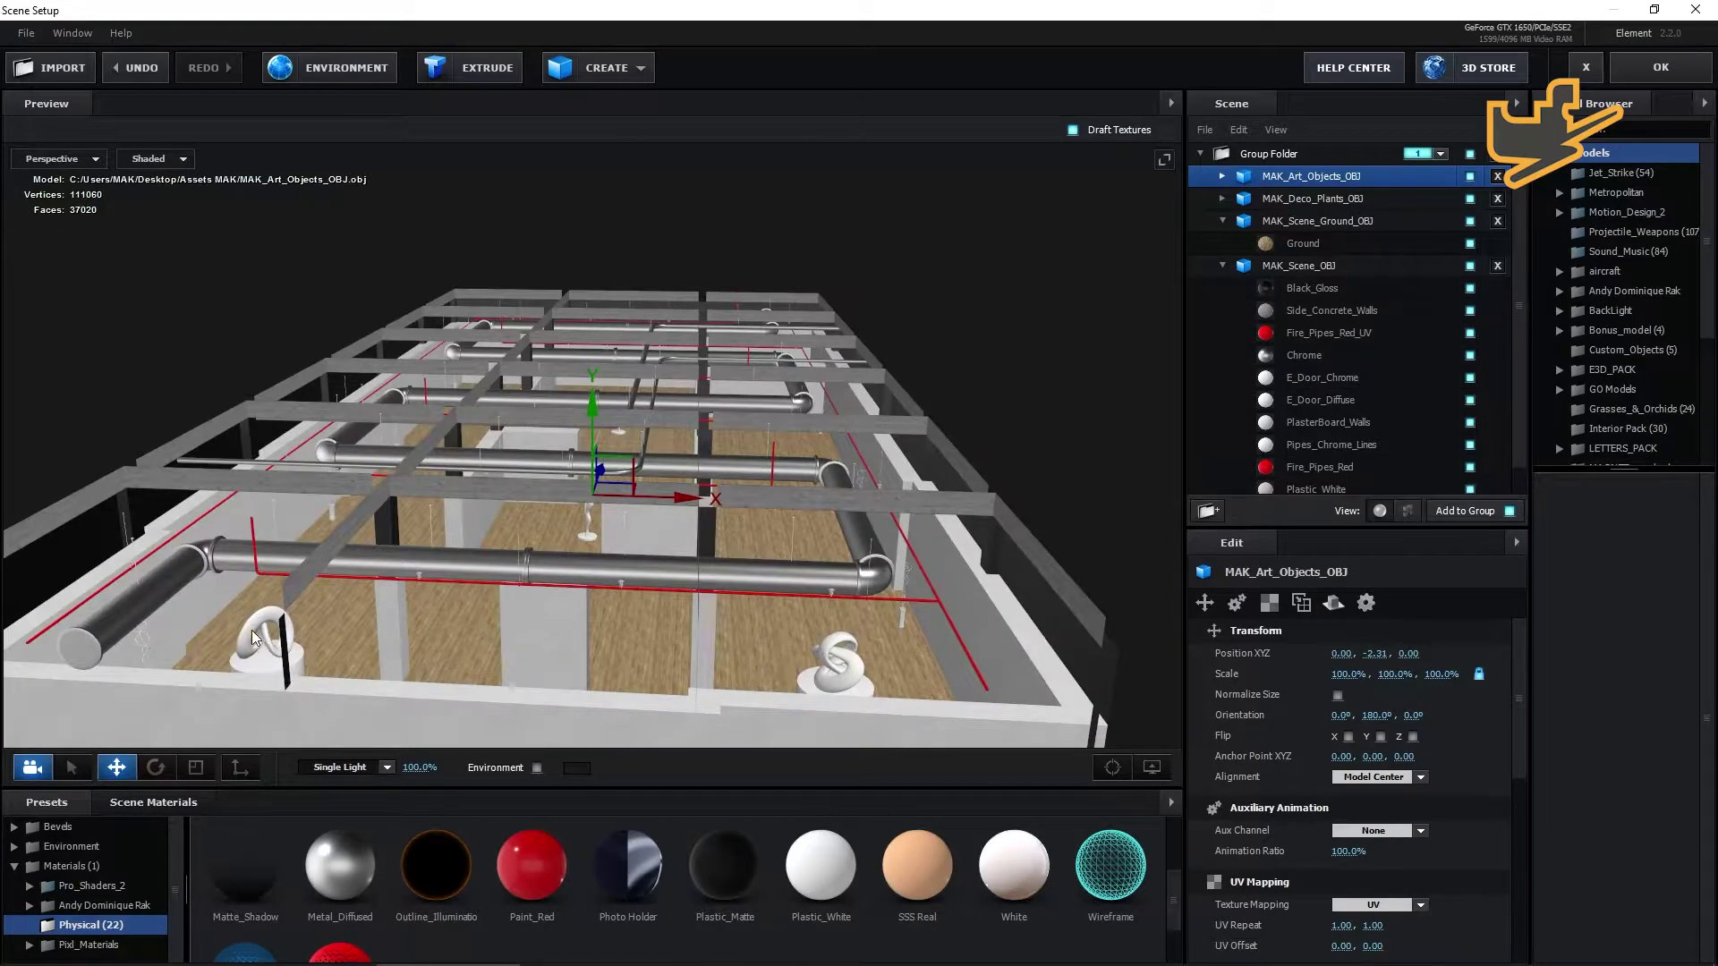
Replace the Objects material of the art sculptures with the Motion_10 preset from the MoSoft materials.
left_click(288, 673)
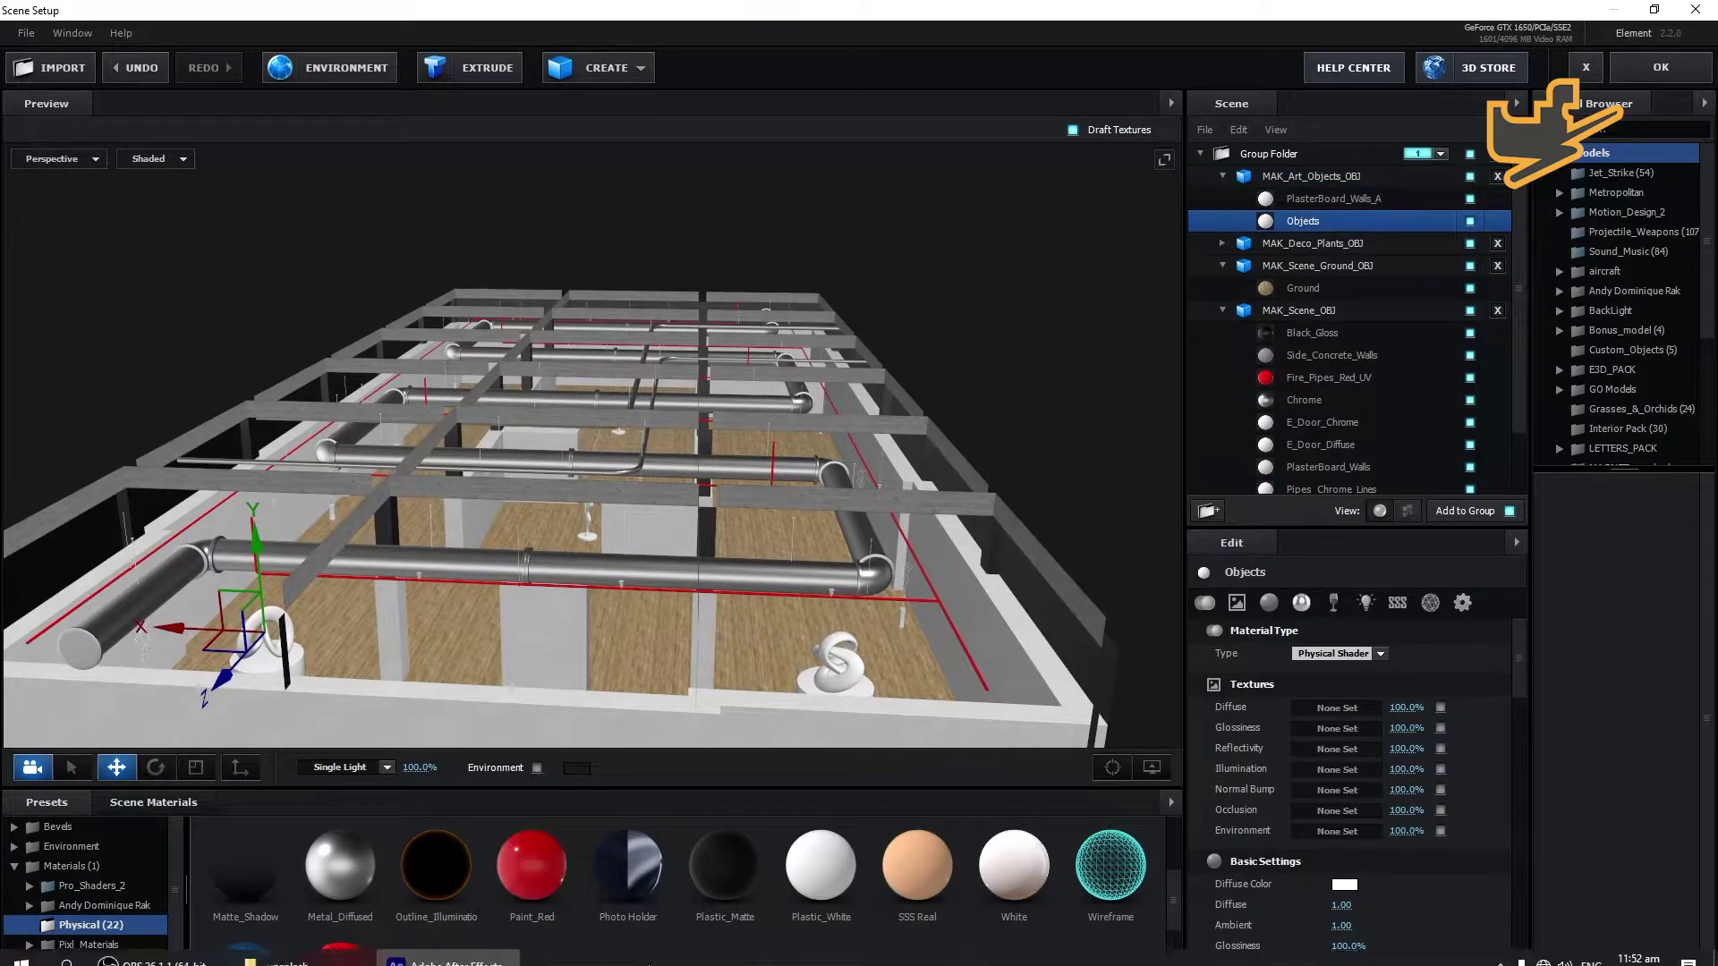
left_click(121, 886)
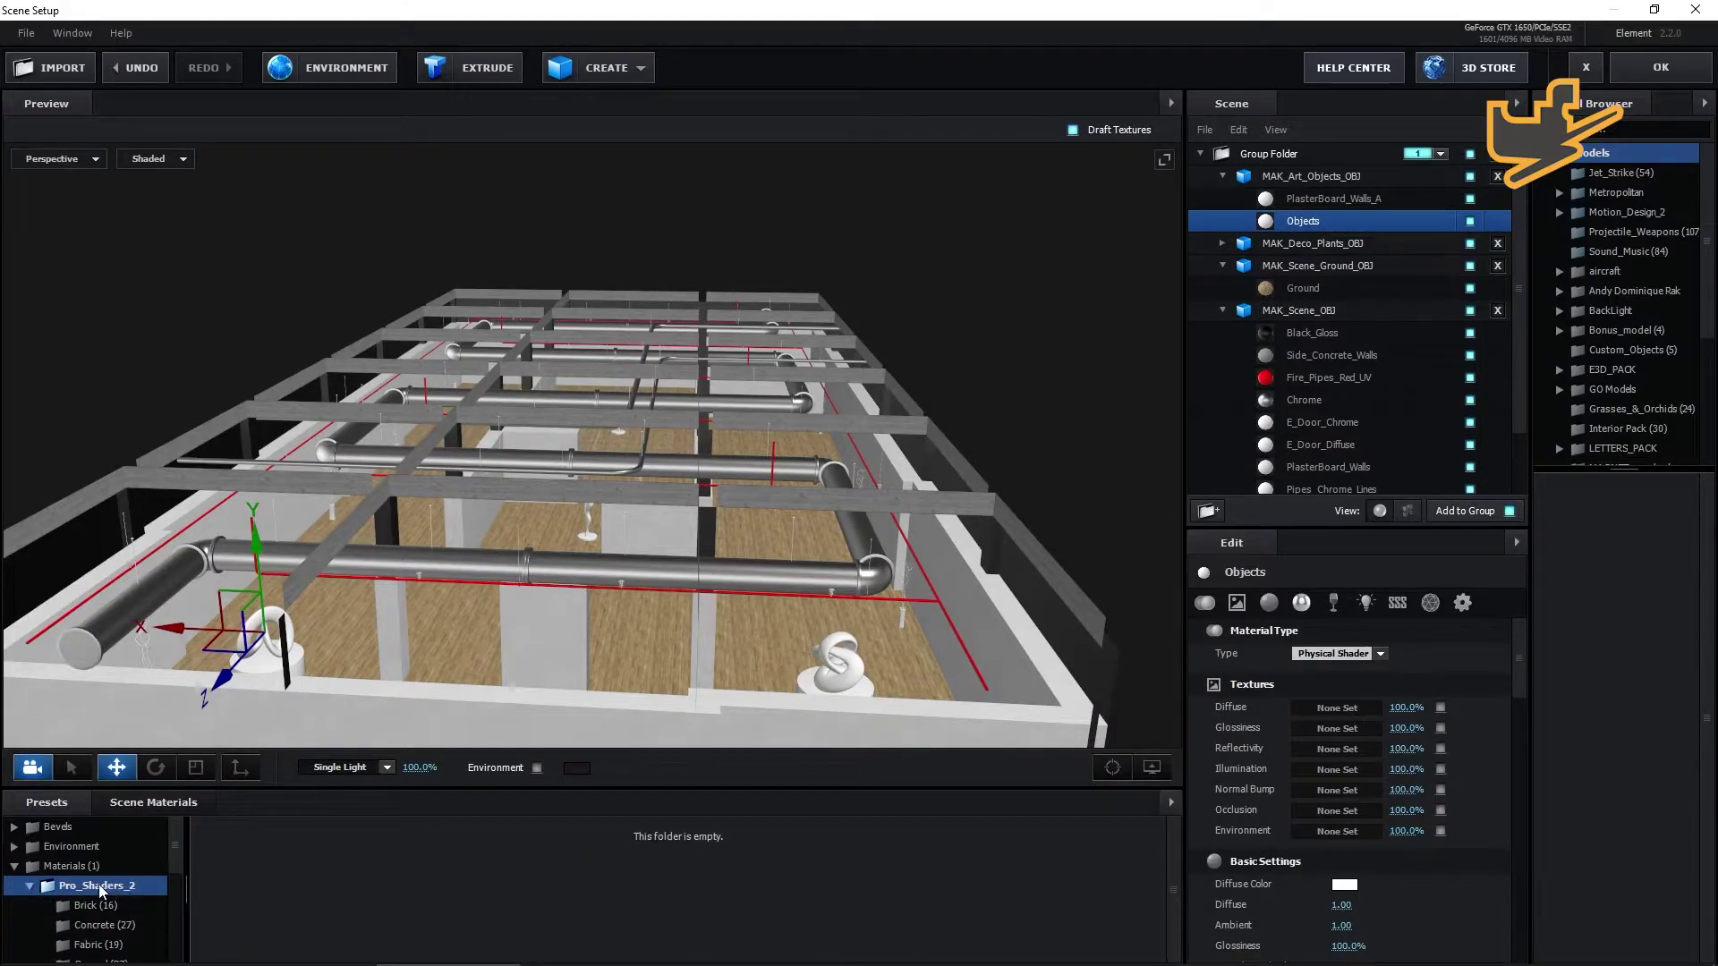
left_click(65, 864)
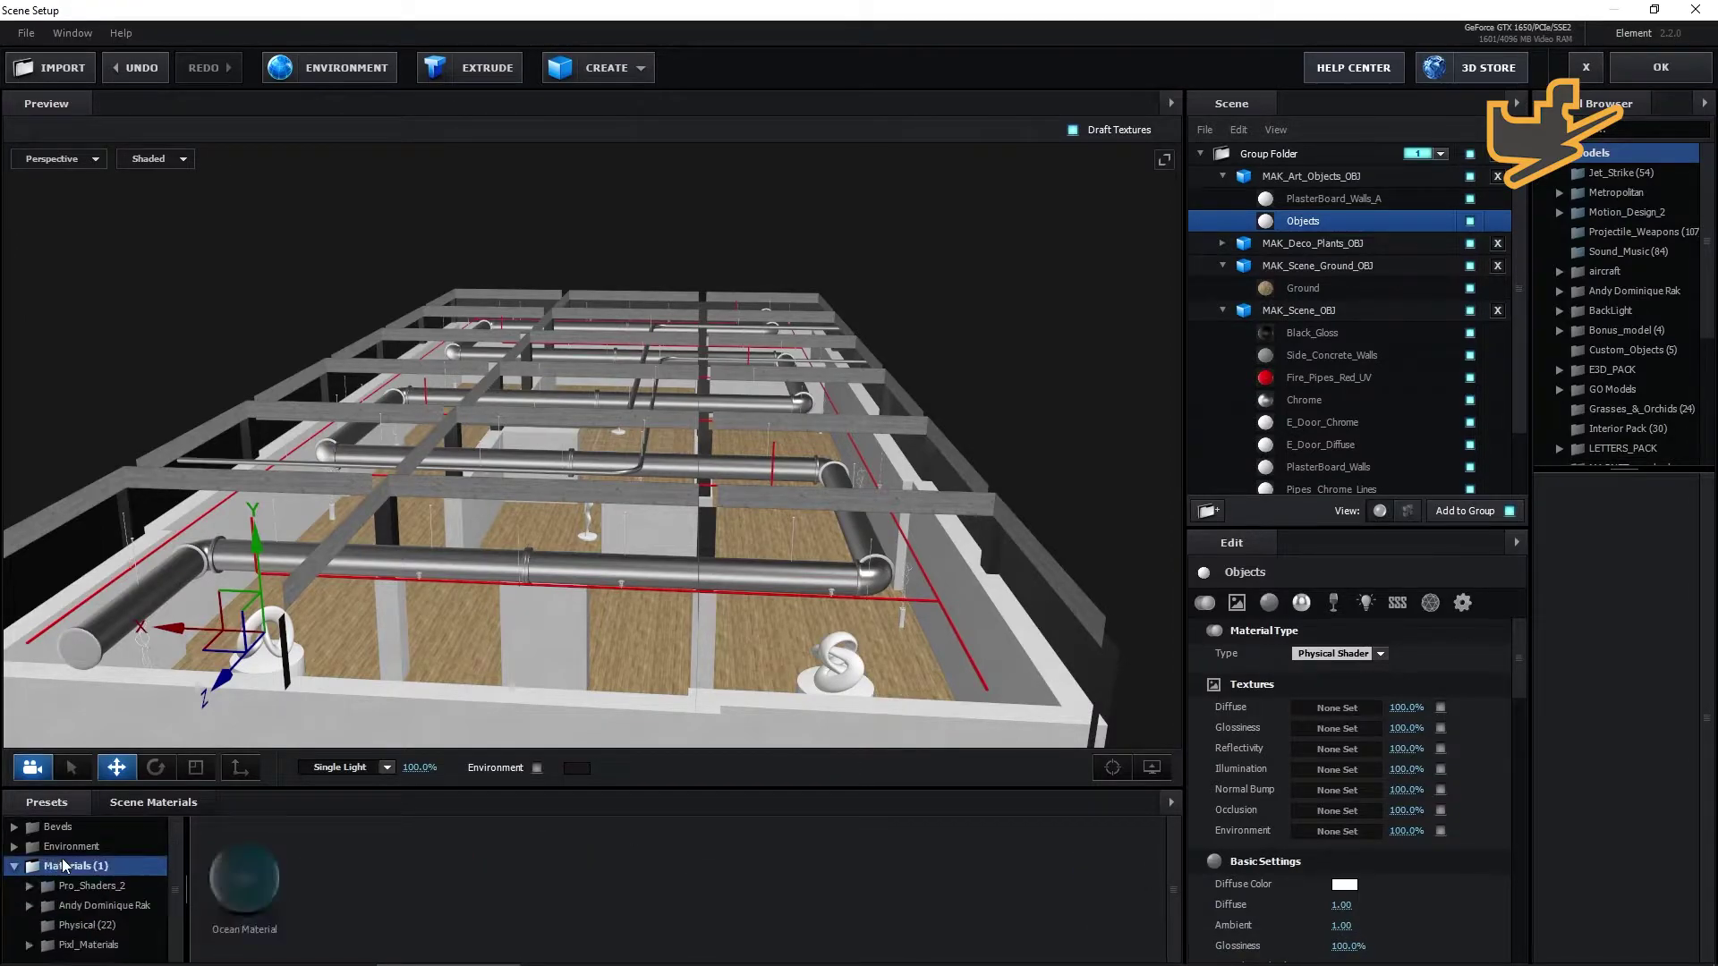
left_click(110, 906)
left_click(111, 925)
left_click(921, 899)
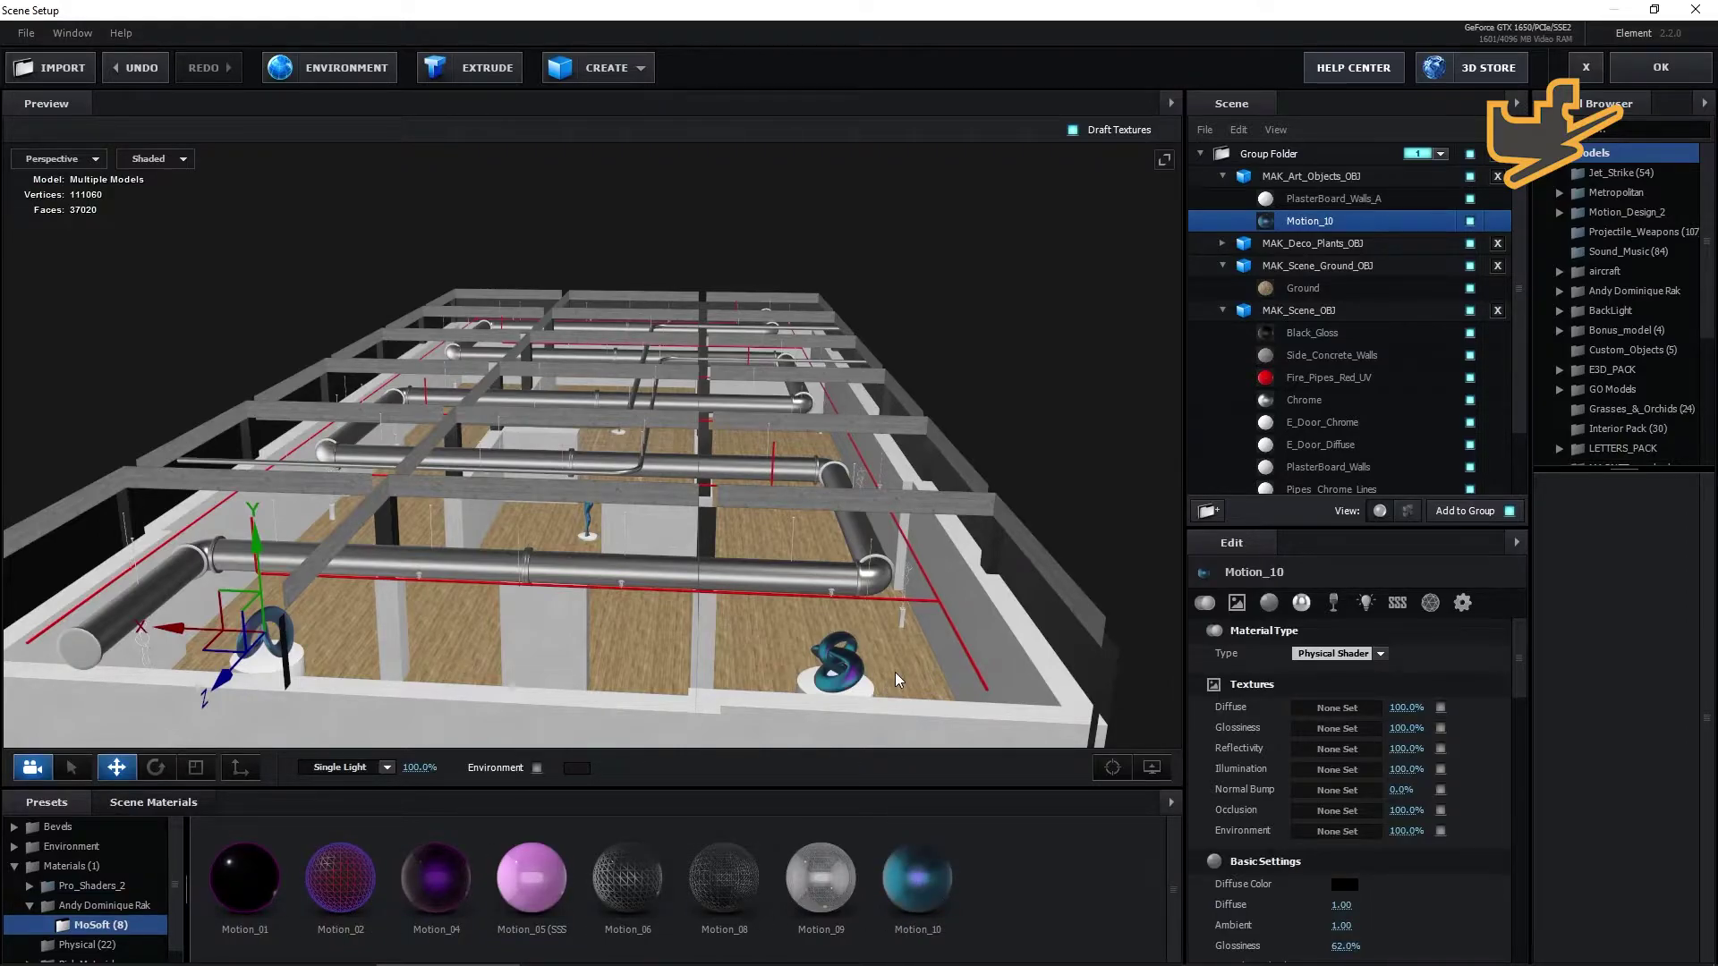
key("ctrl+z")
left_click_drag(734, 673, 694, 692)
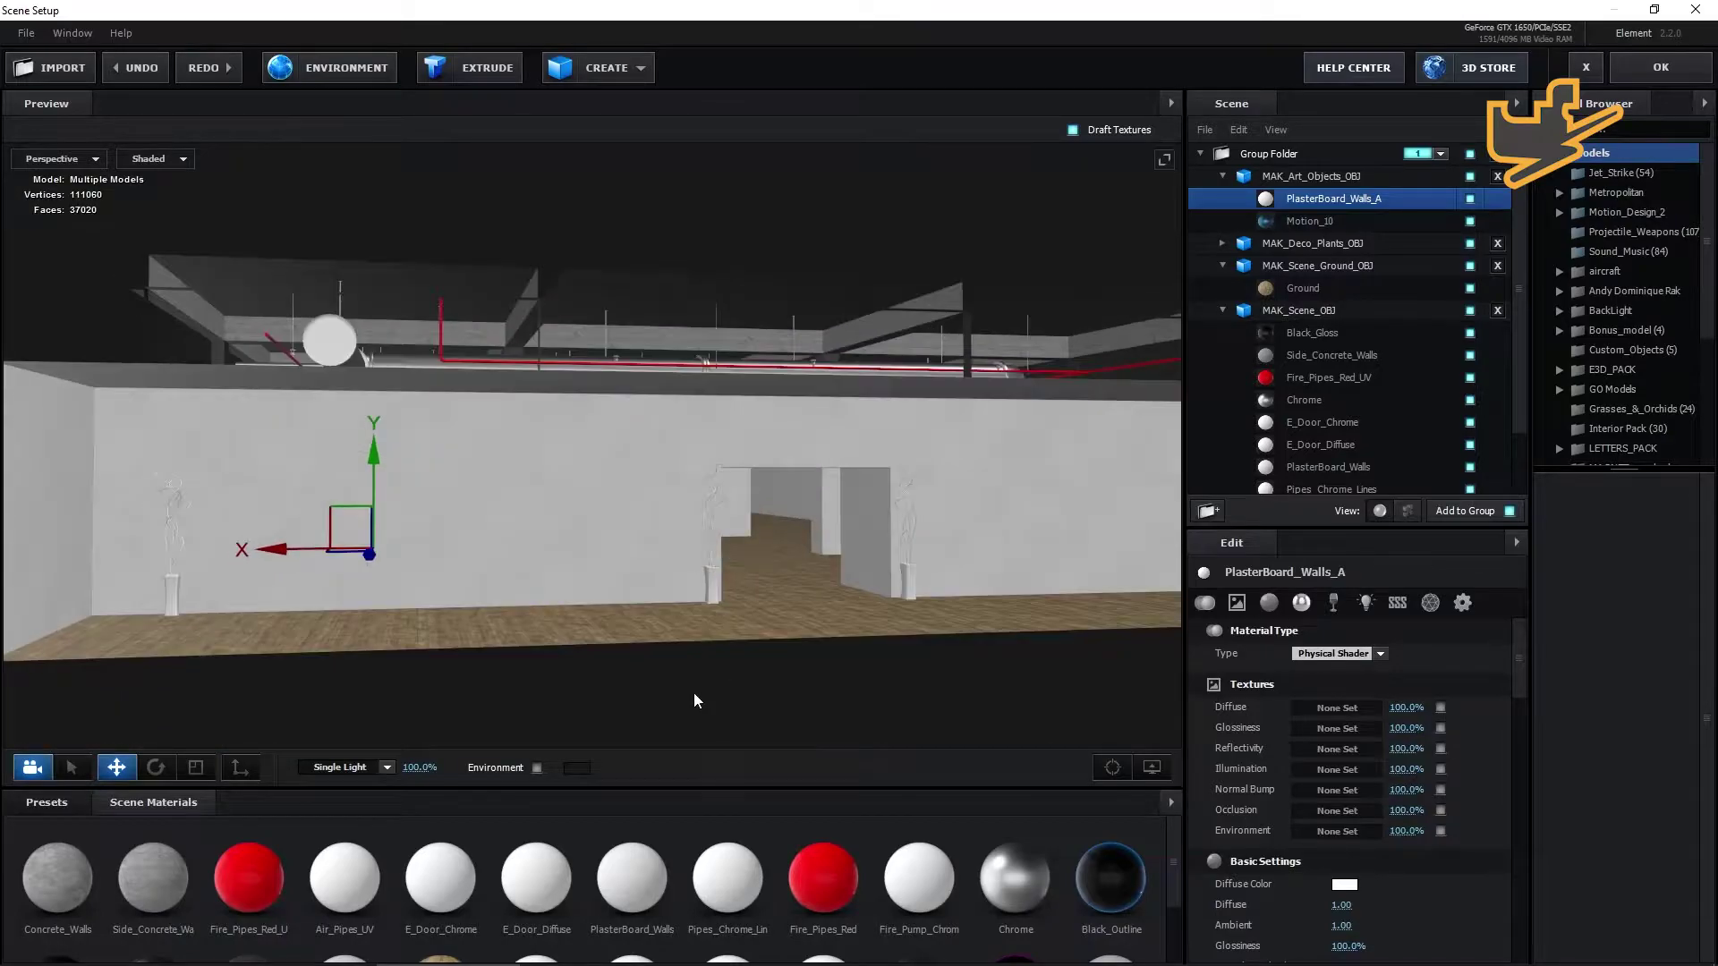
scroll(694, 693, "up", 10)
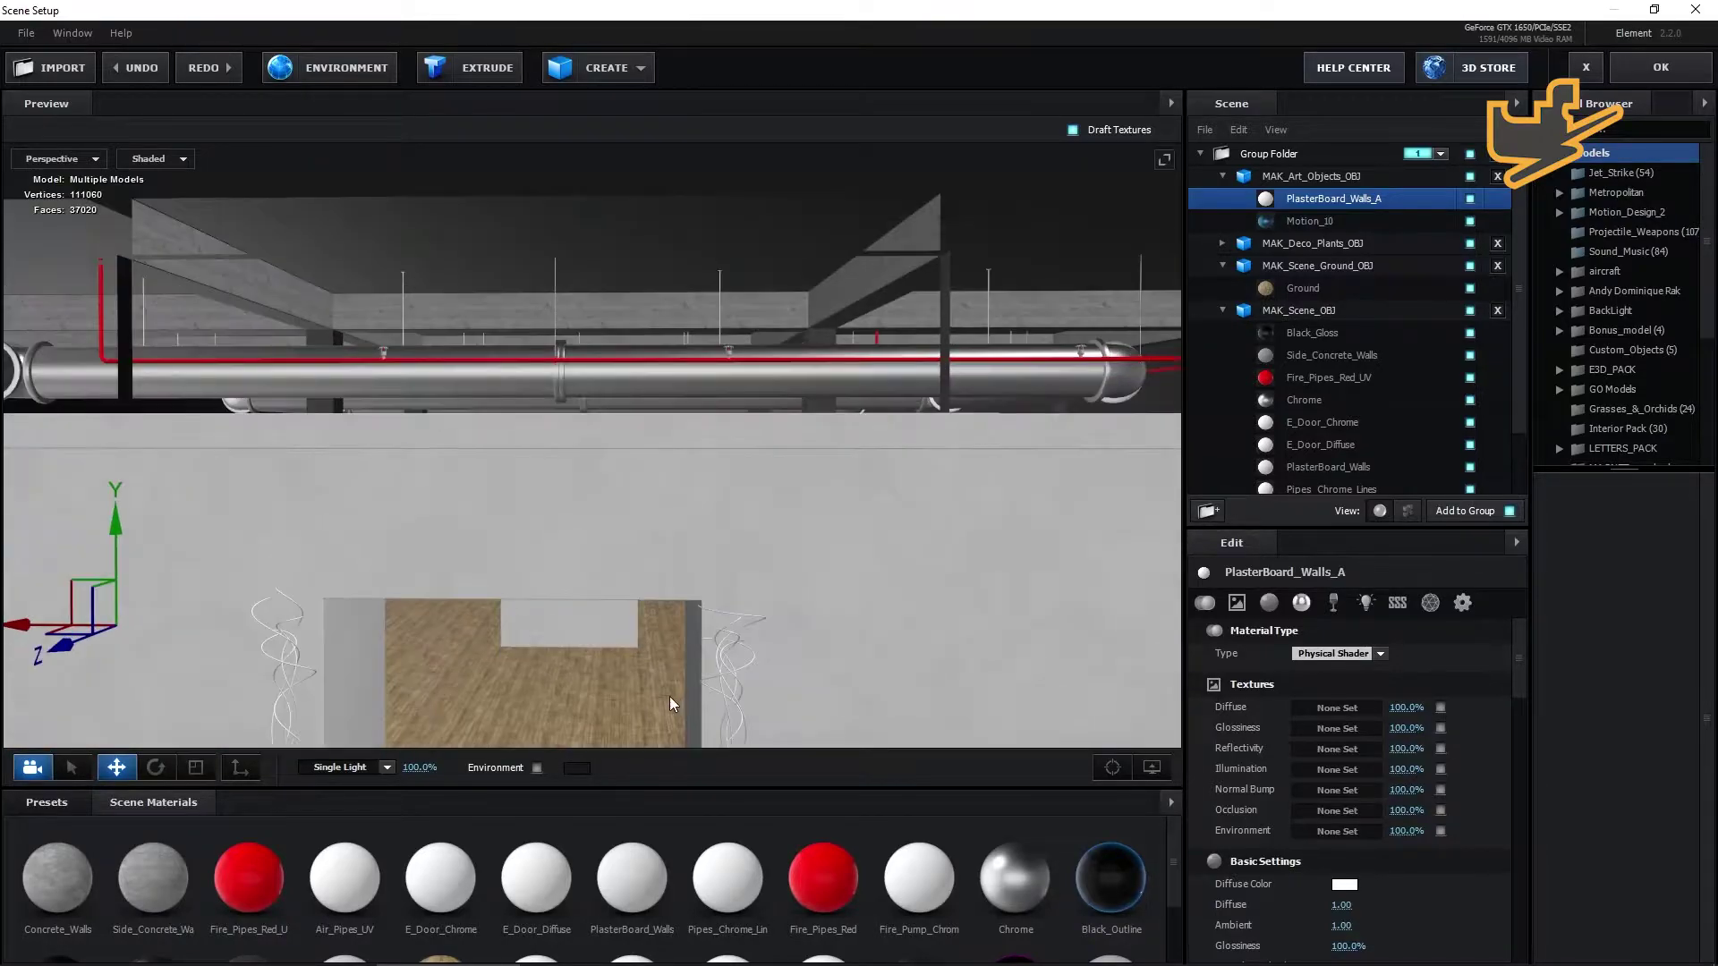
scroll(673, 696, "down", 8)
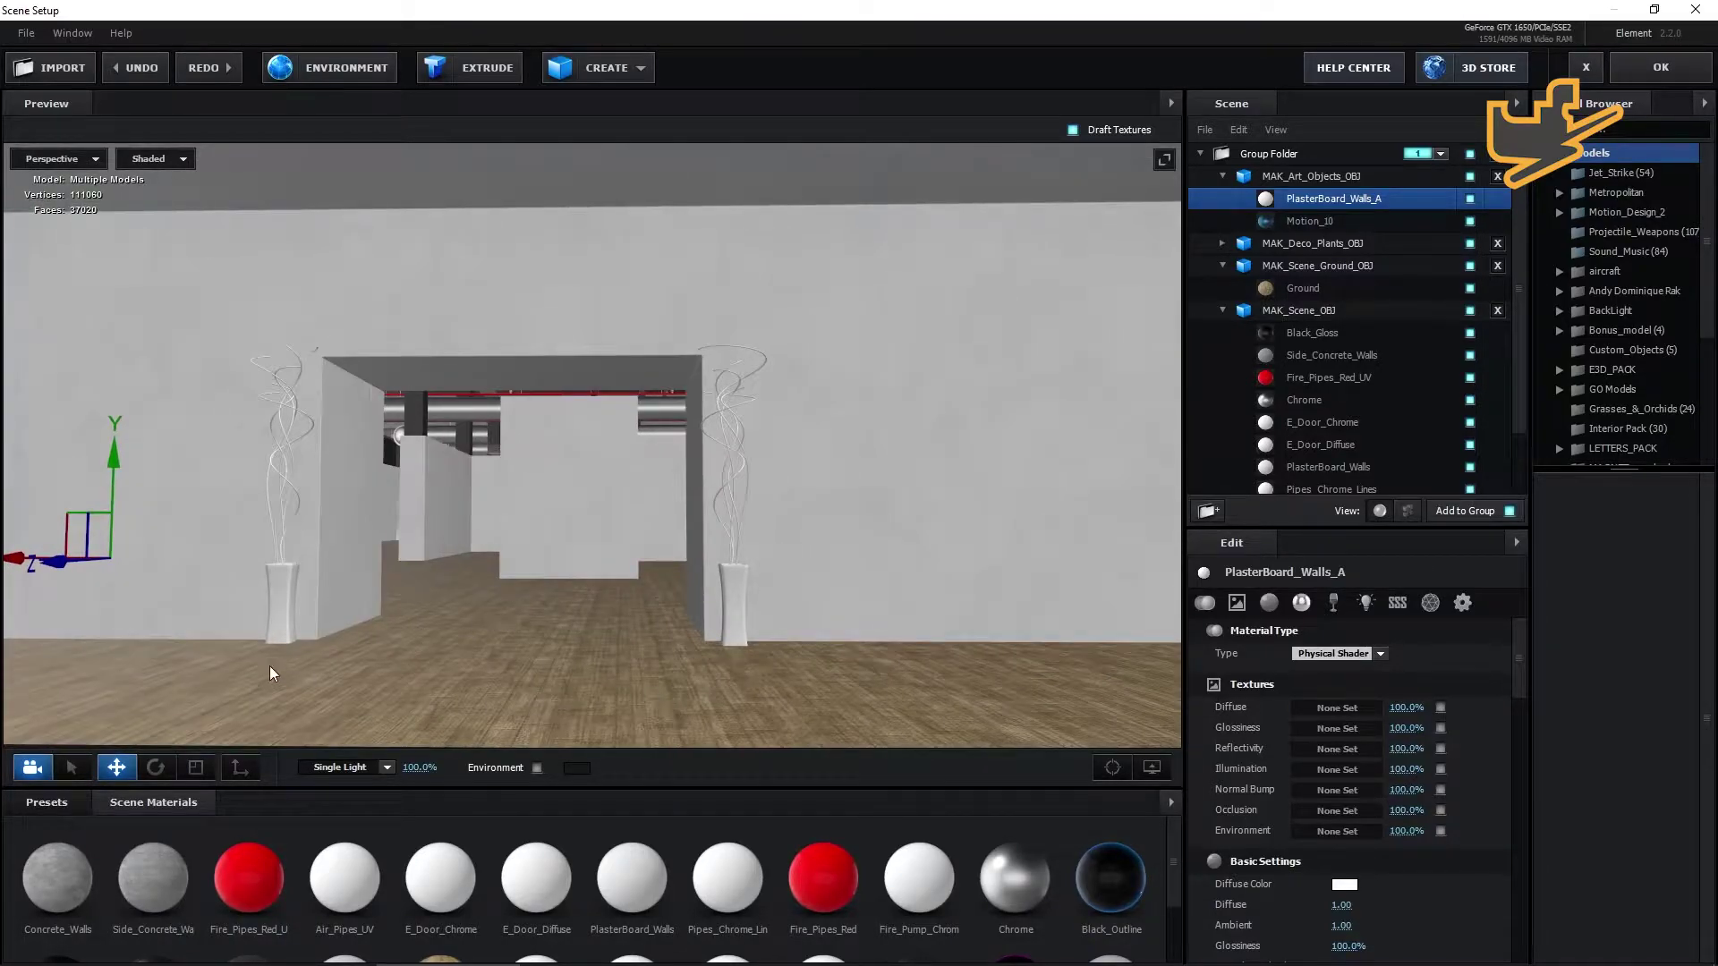
scroll(314, 602, "up", 2)
left_click_drag(314, 601, 206, 644)
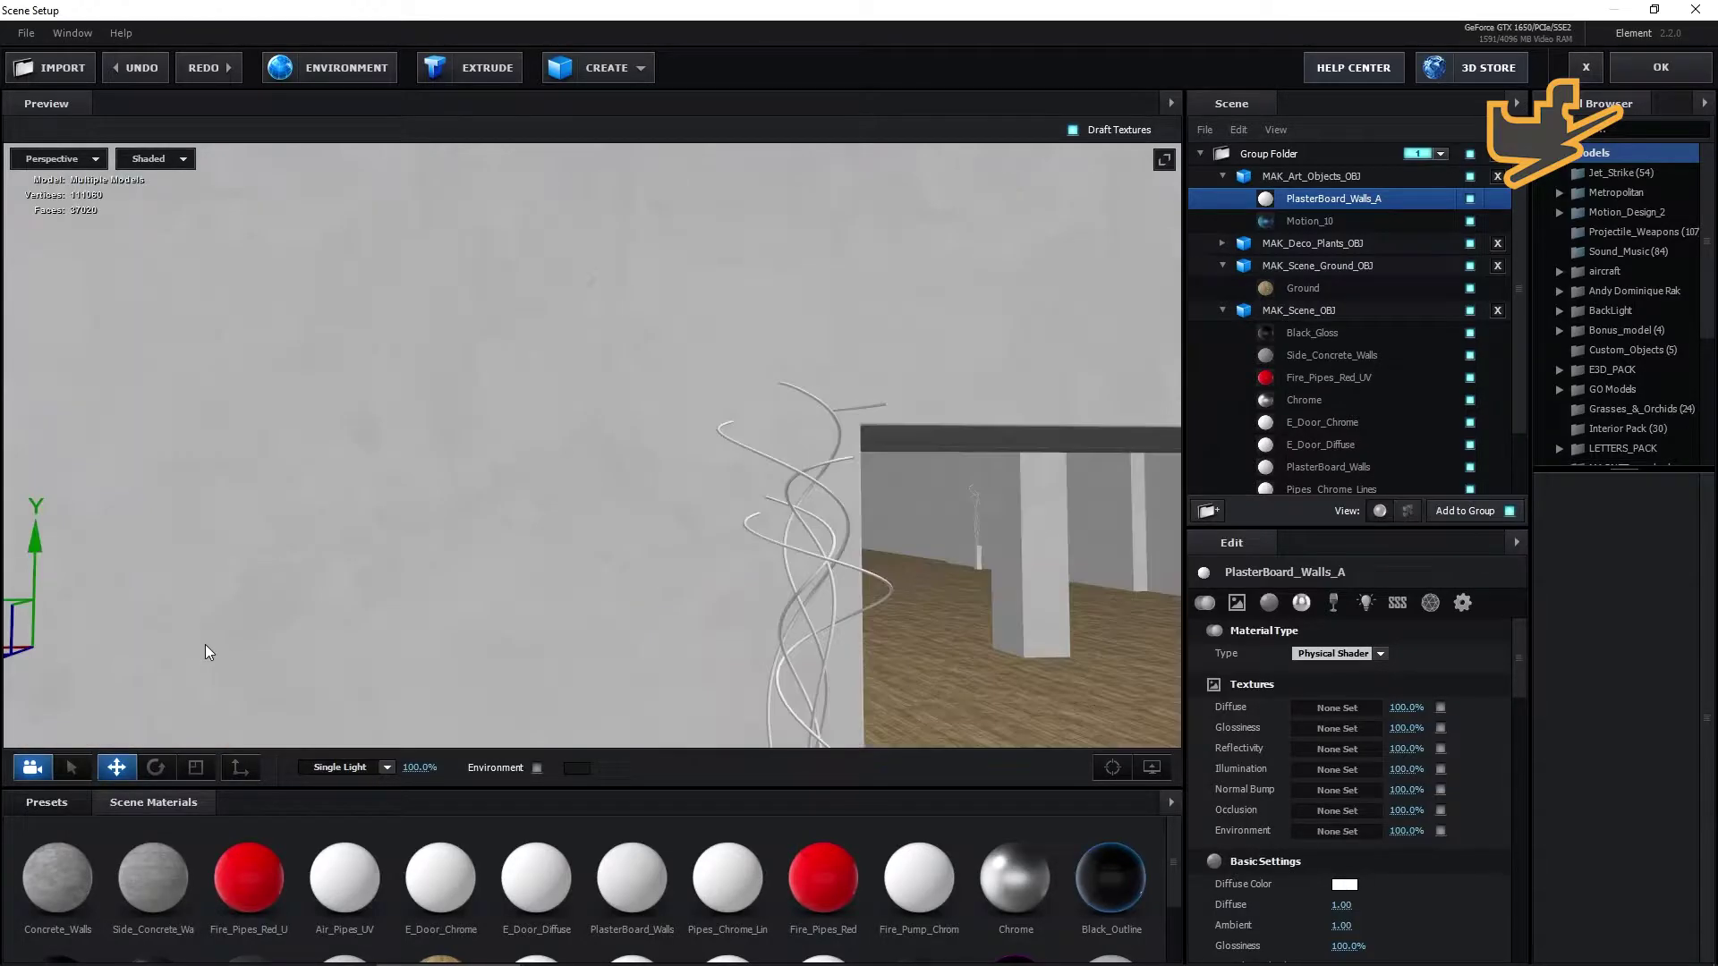
Try the Ground wood scene material on the Deco_Plant branches.
left_click(842, 566)
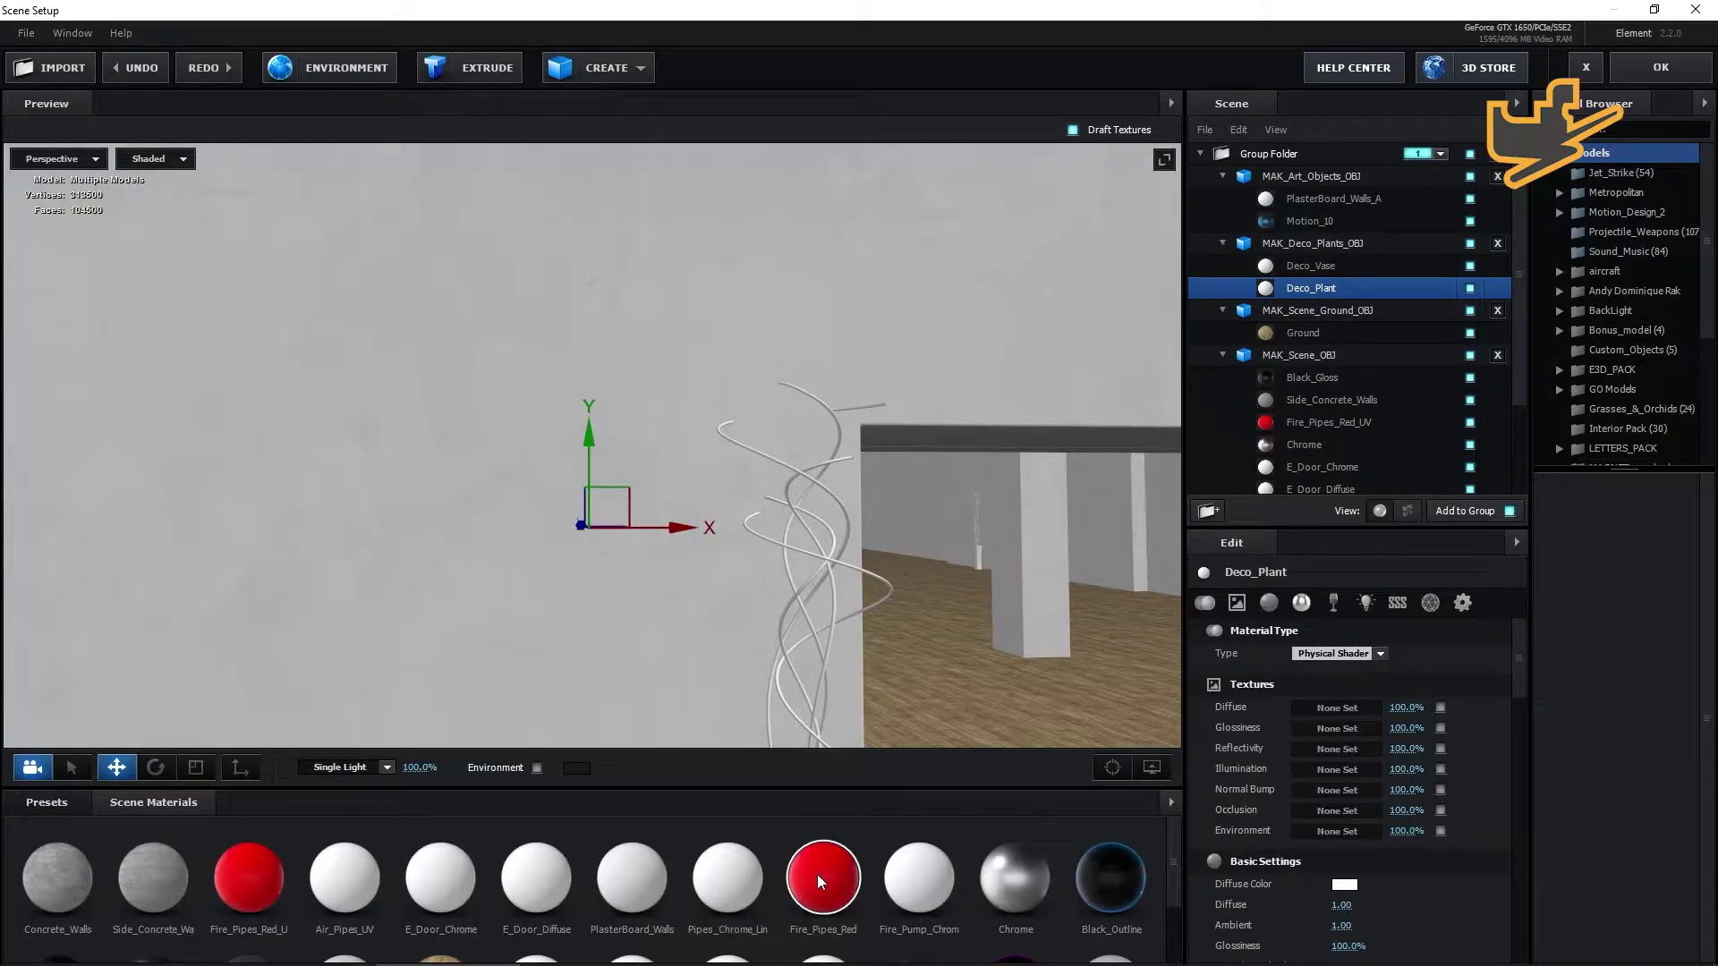
scroll(988, 945, "down", 1)
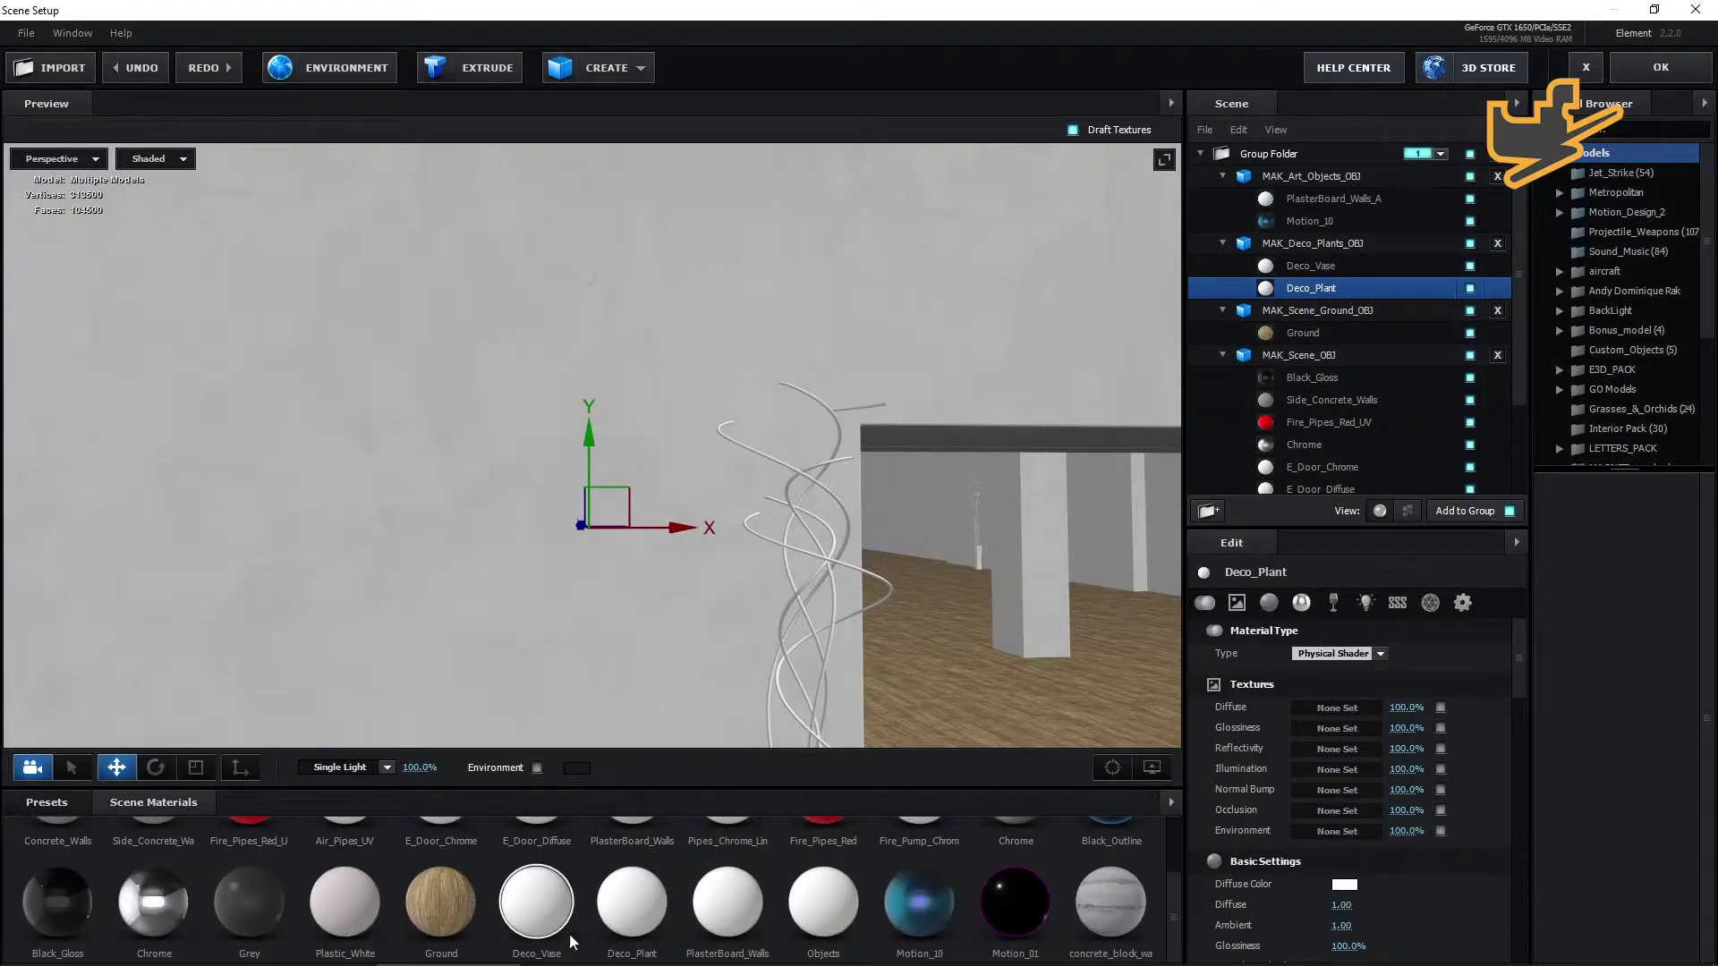
left_click(456, 911)
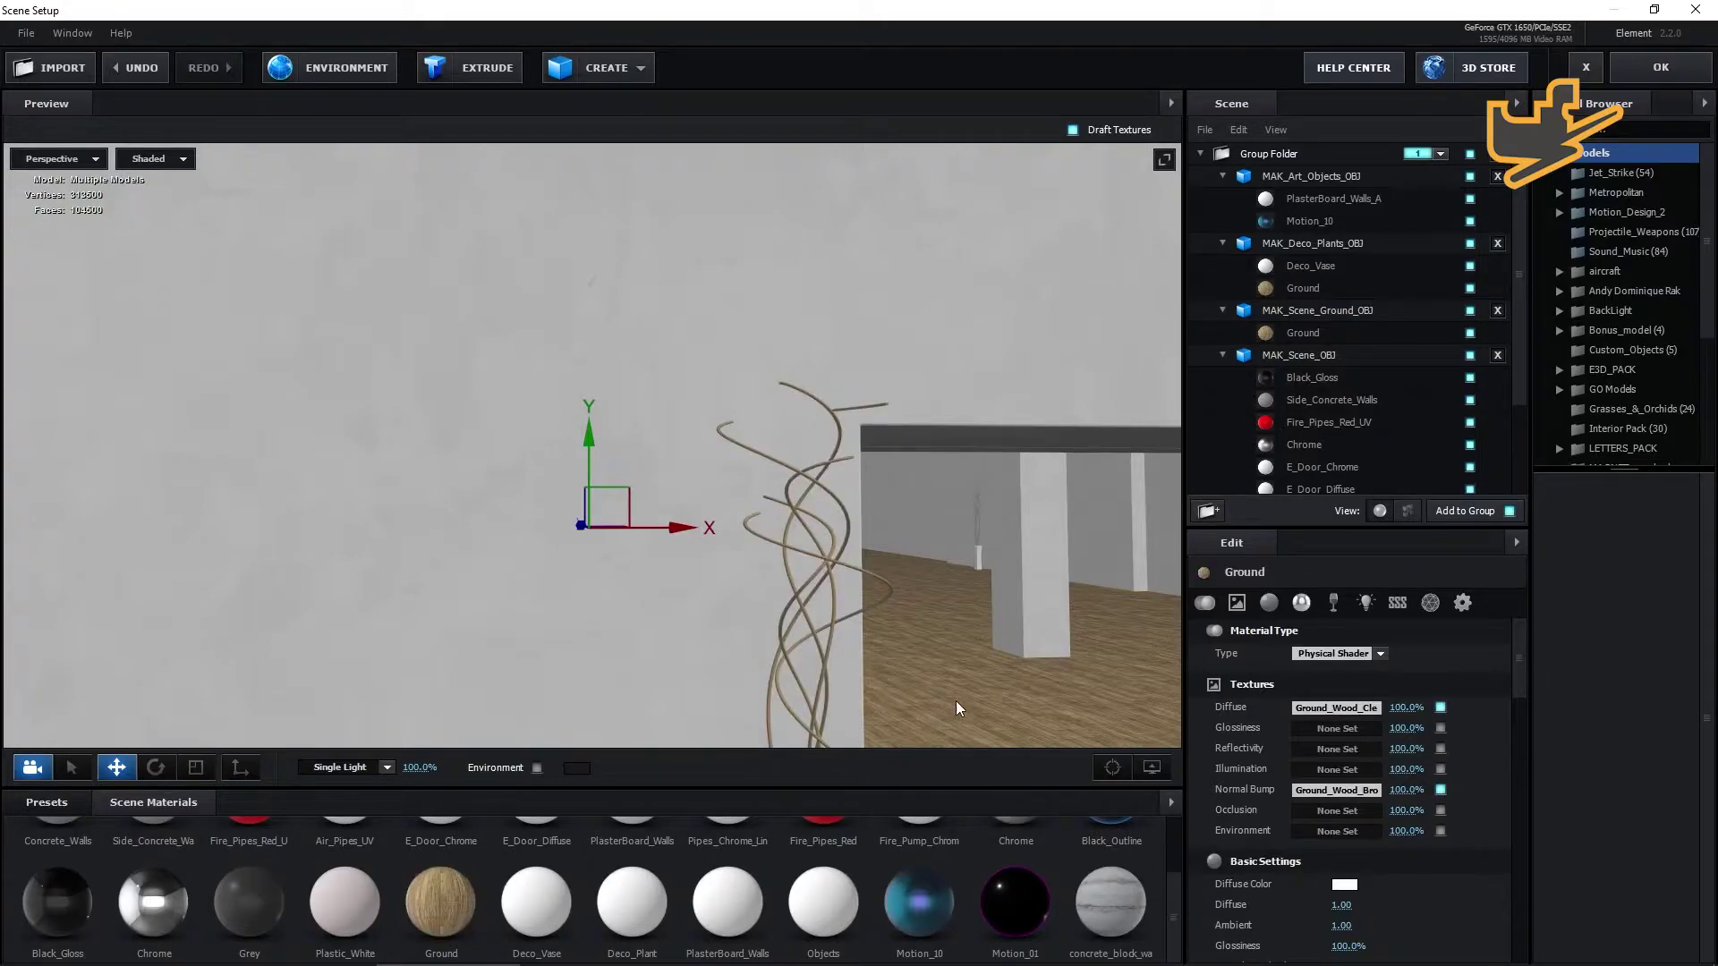
Assign the Motion_10 preset from the MoSoft materials to the branches of the MAK_Deco_Plants_OBJ model.
left_click(52, 802)
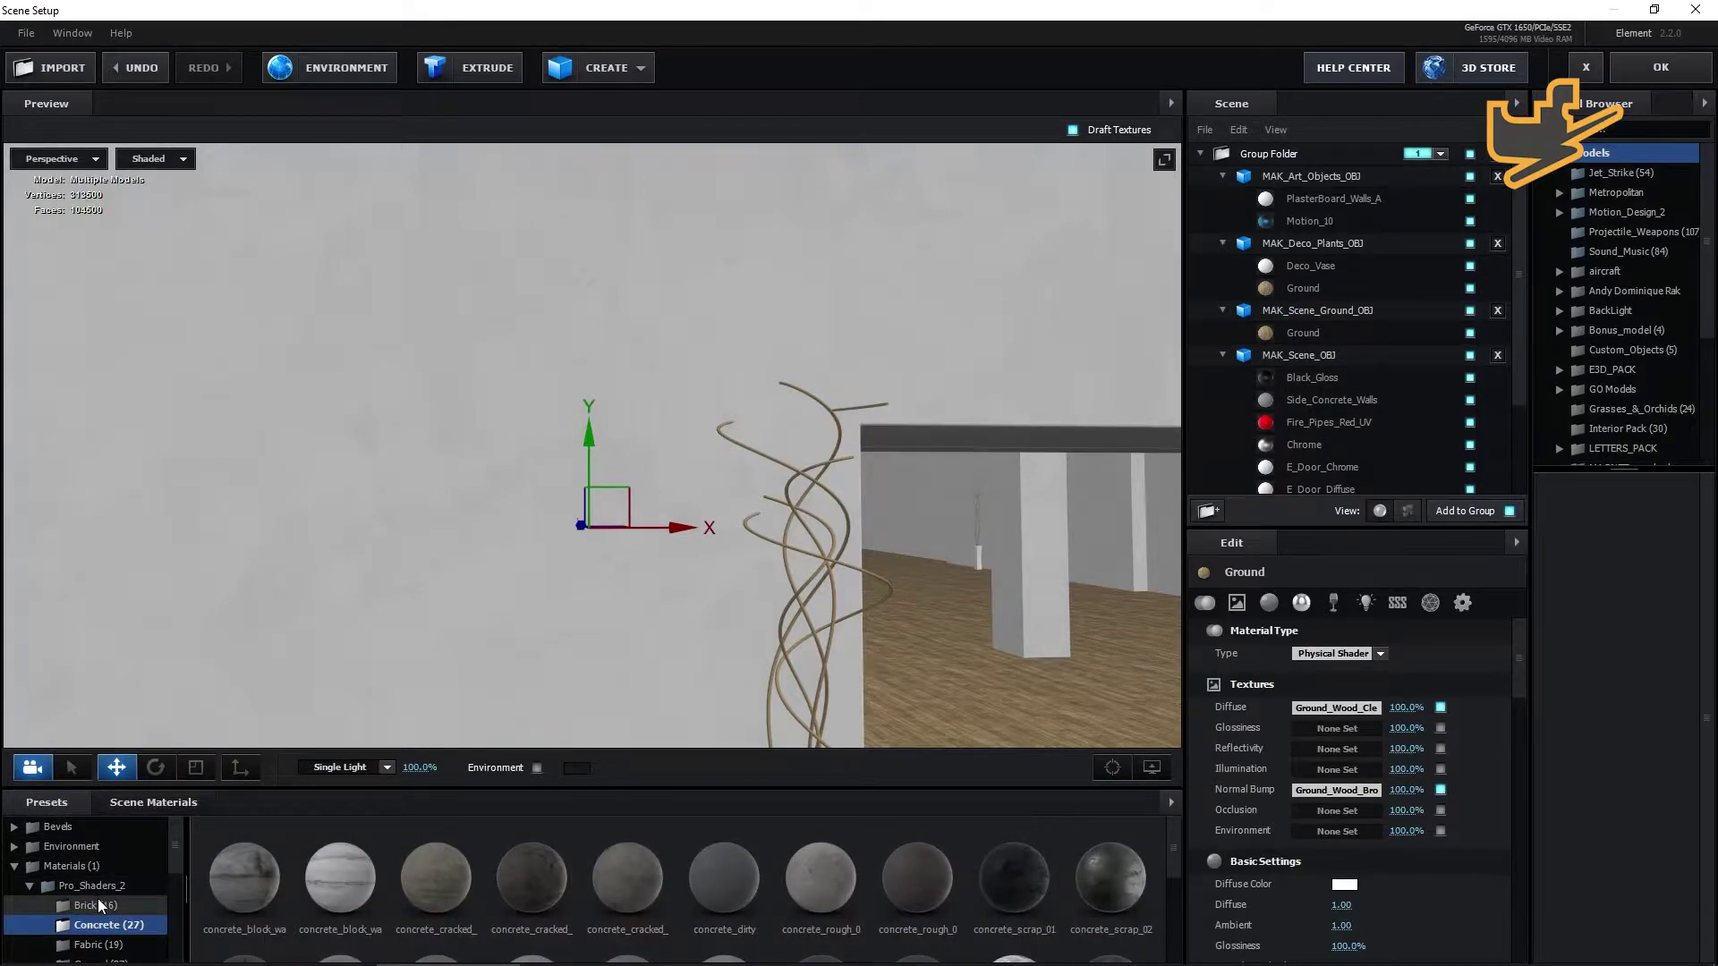
scroll(137, 917, "down", 3)
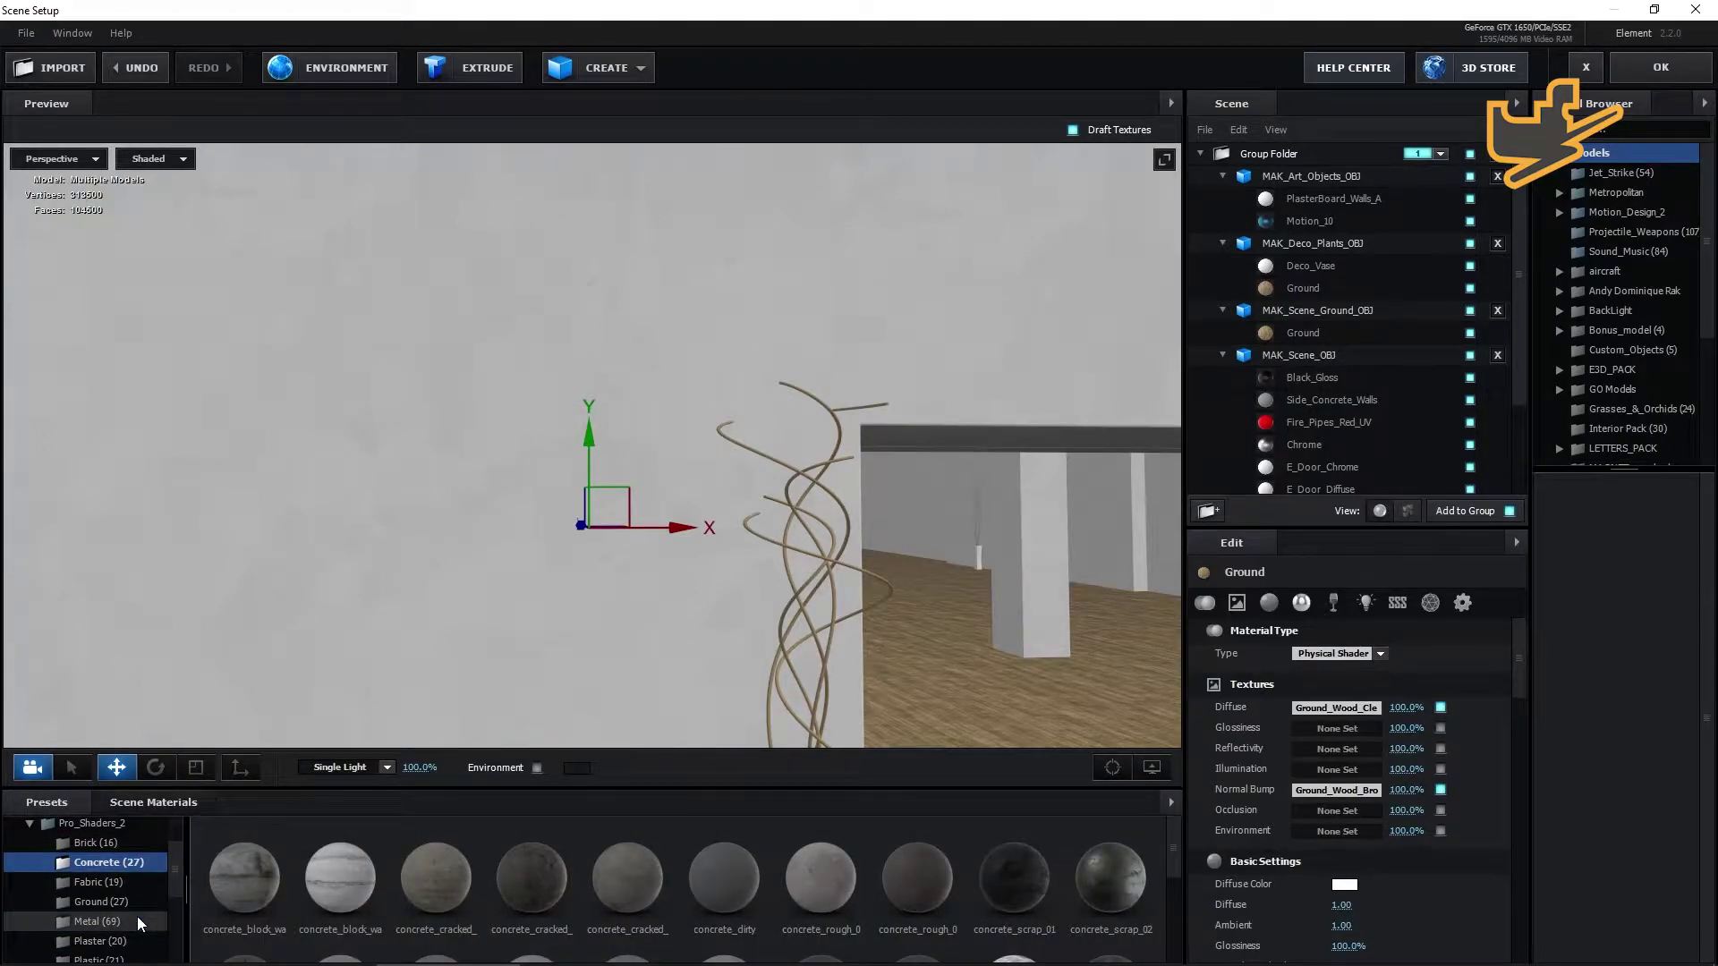
left_click(38, 823)
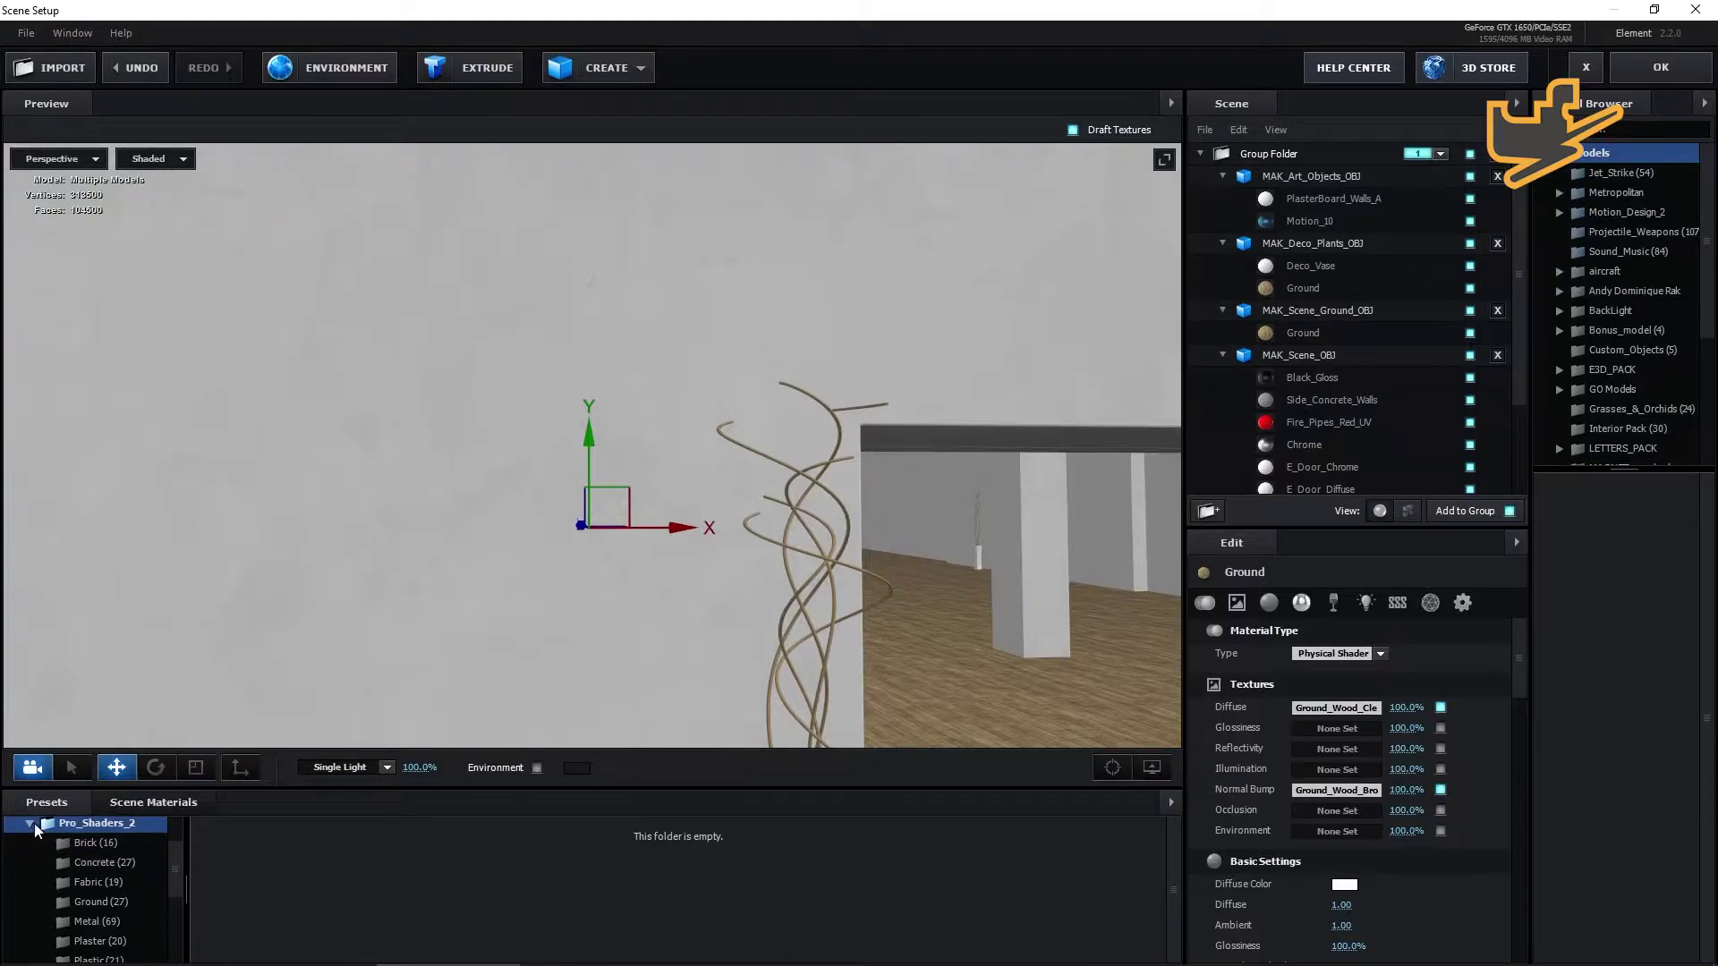
left_click(31, 824)
left_click(113, 907)
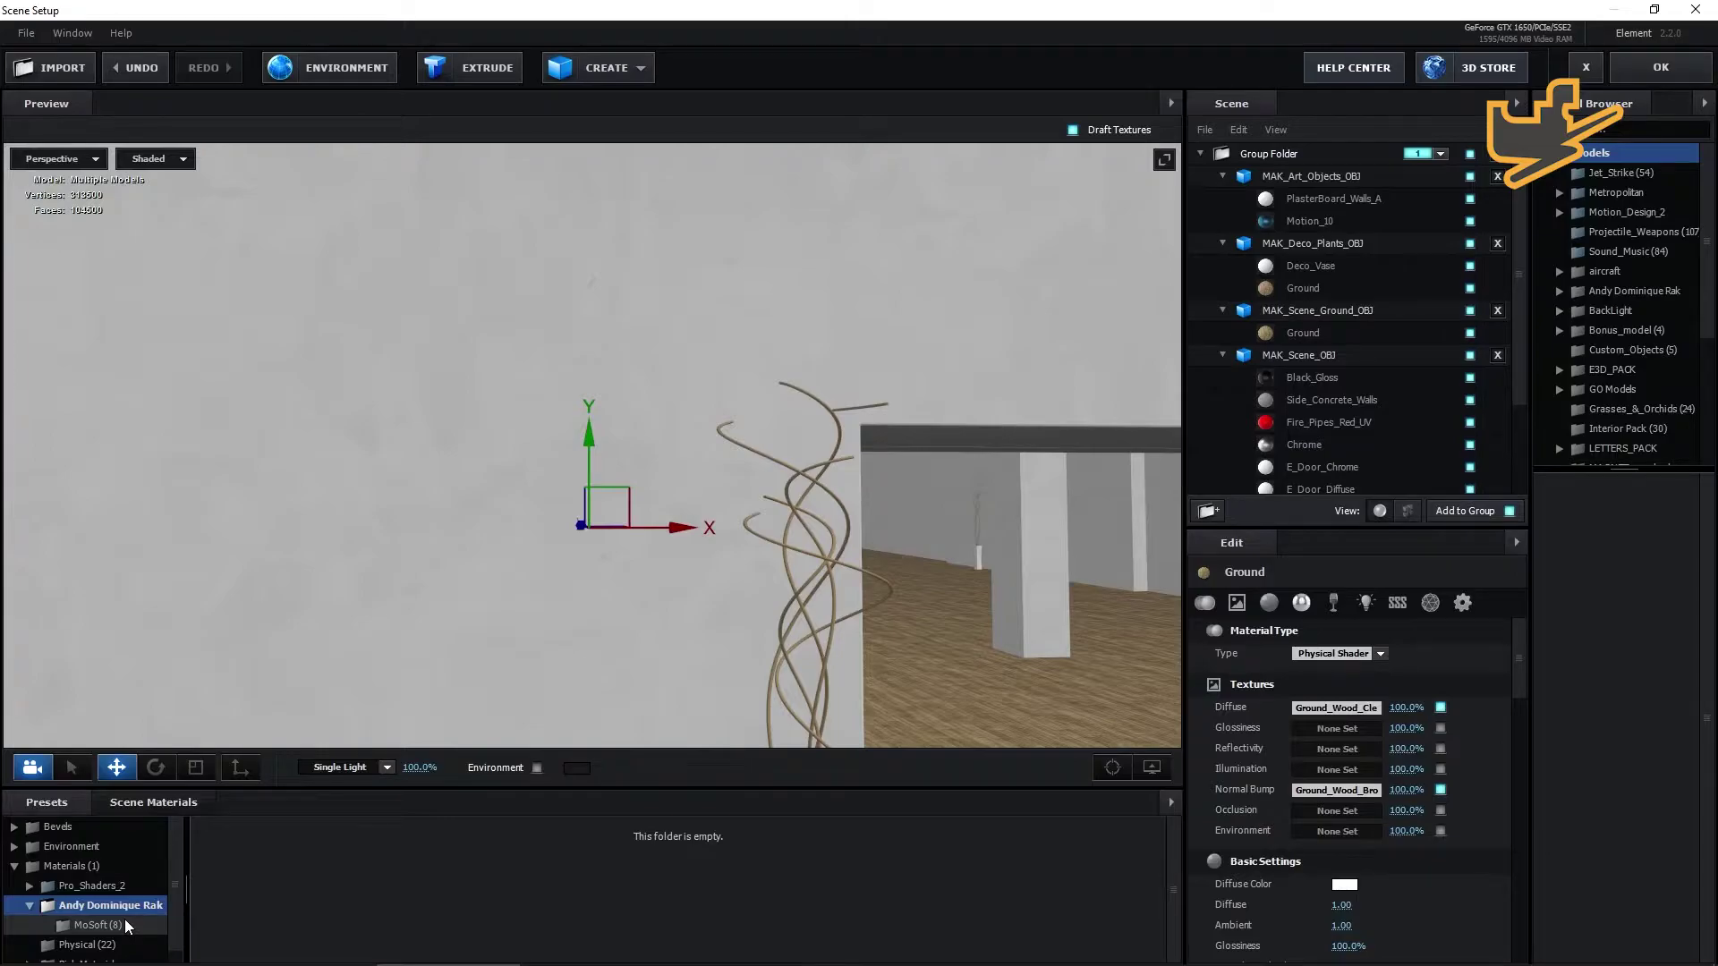
scroll(134, 930, "down", 1)
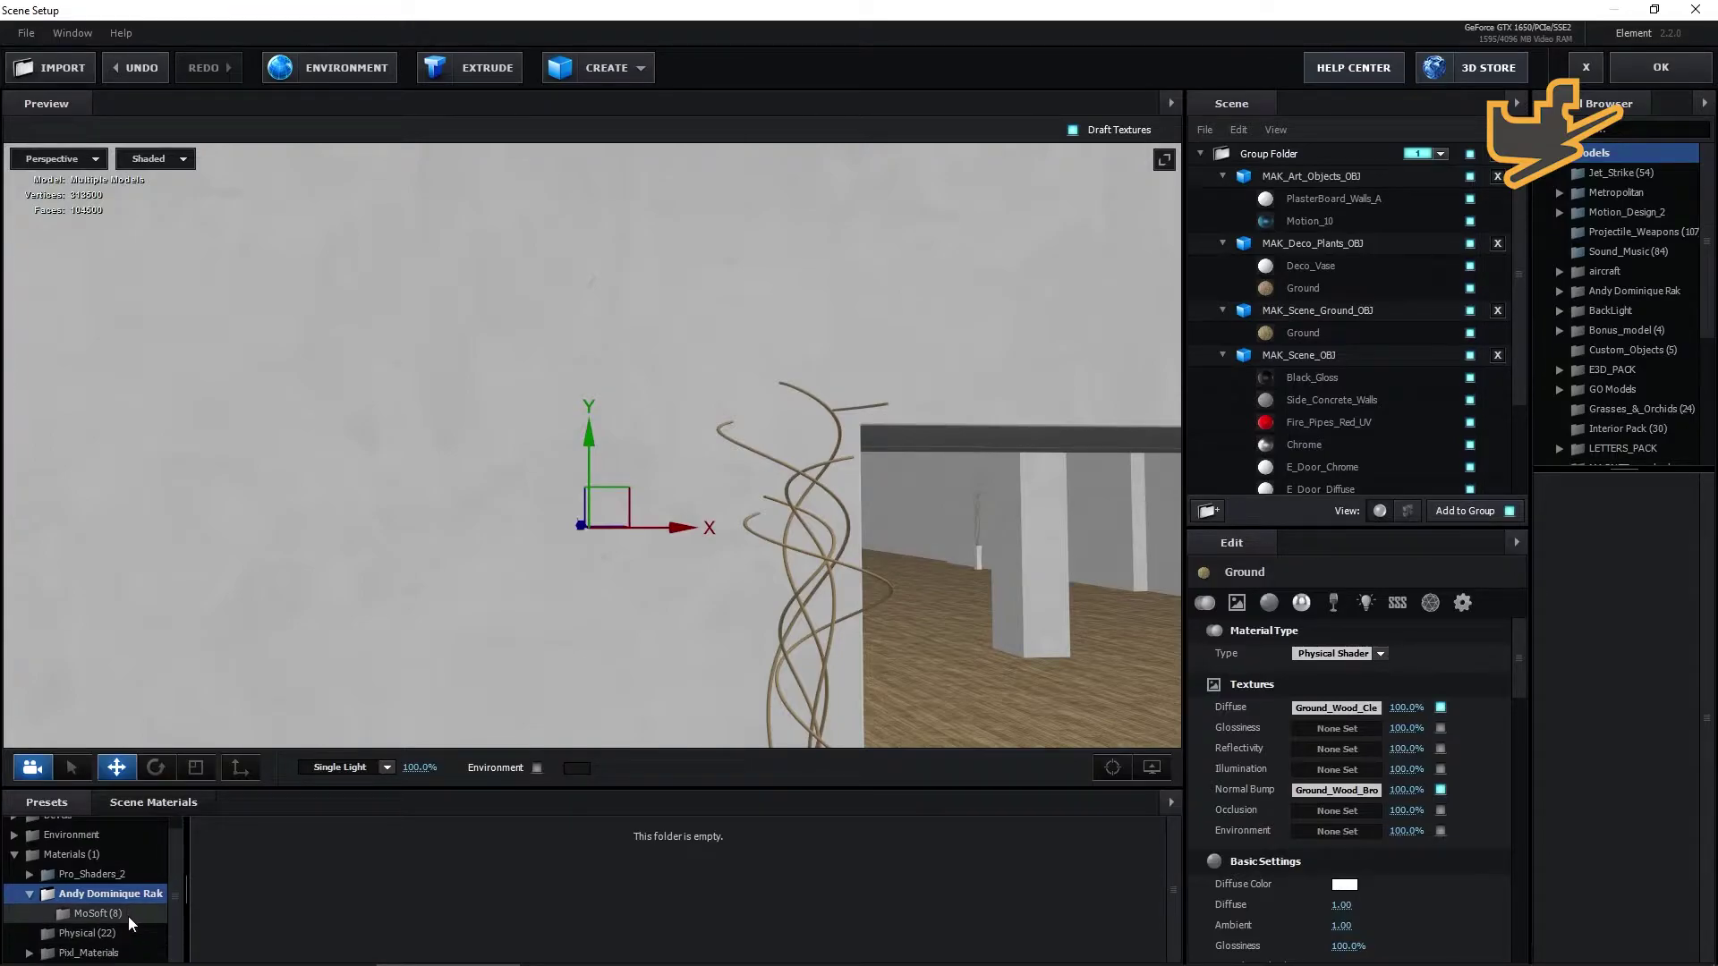
left_click(103, 918)
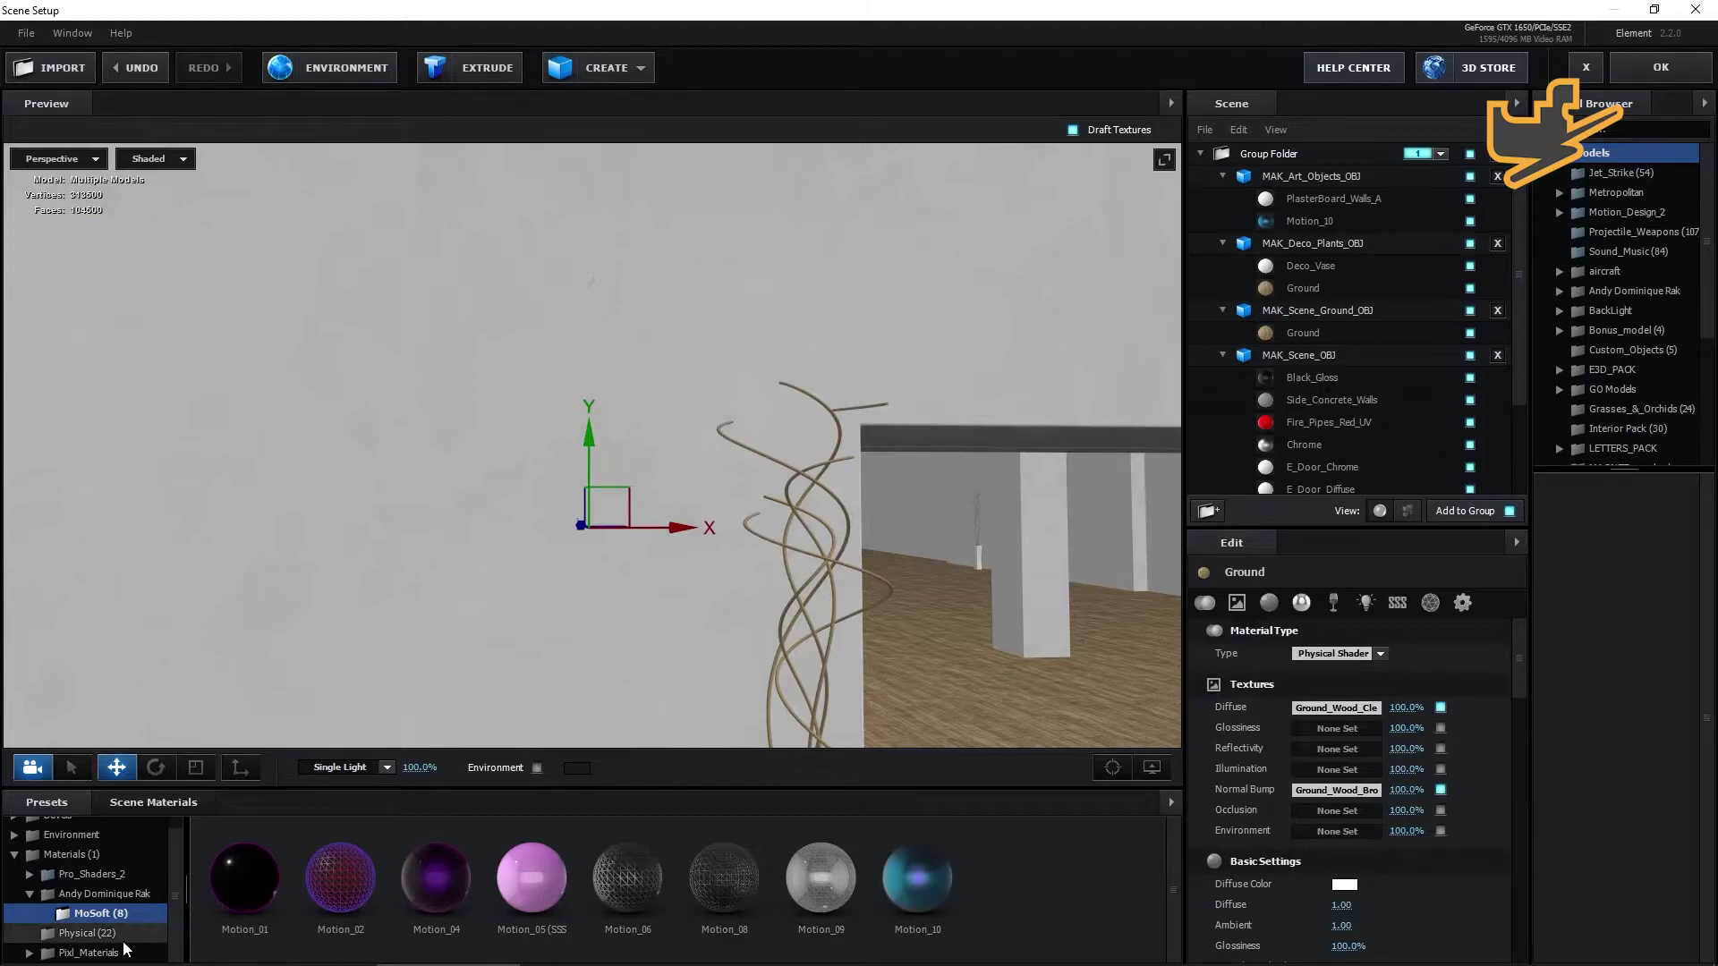
left_click(932, 890)
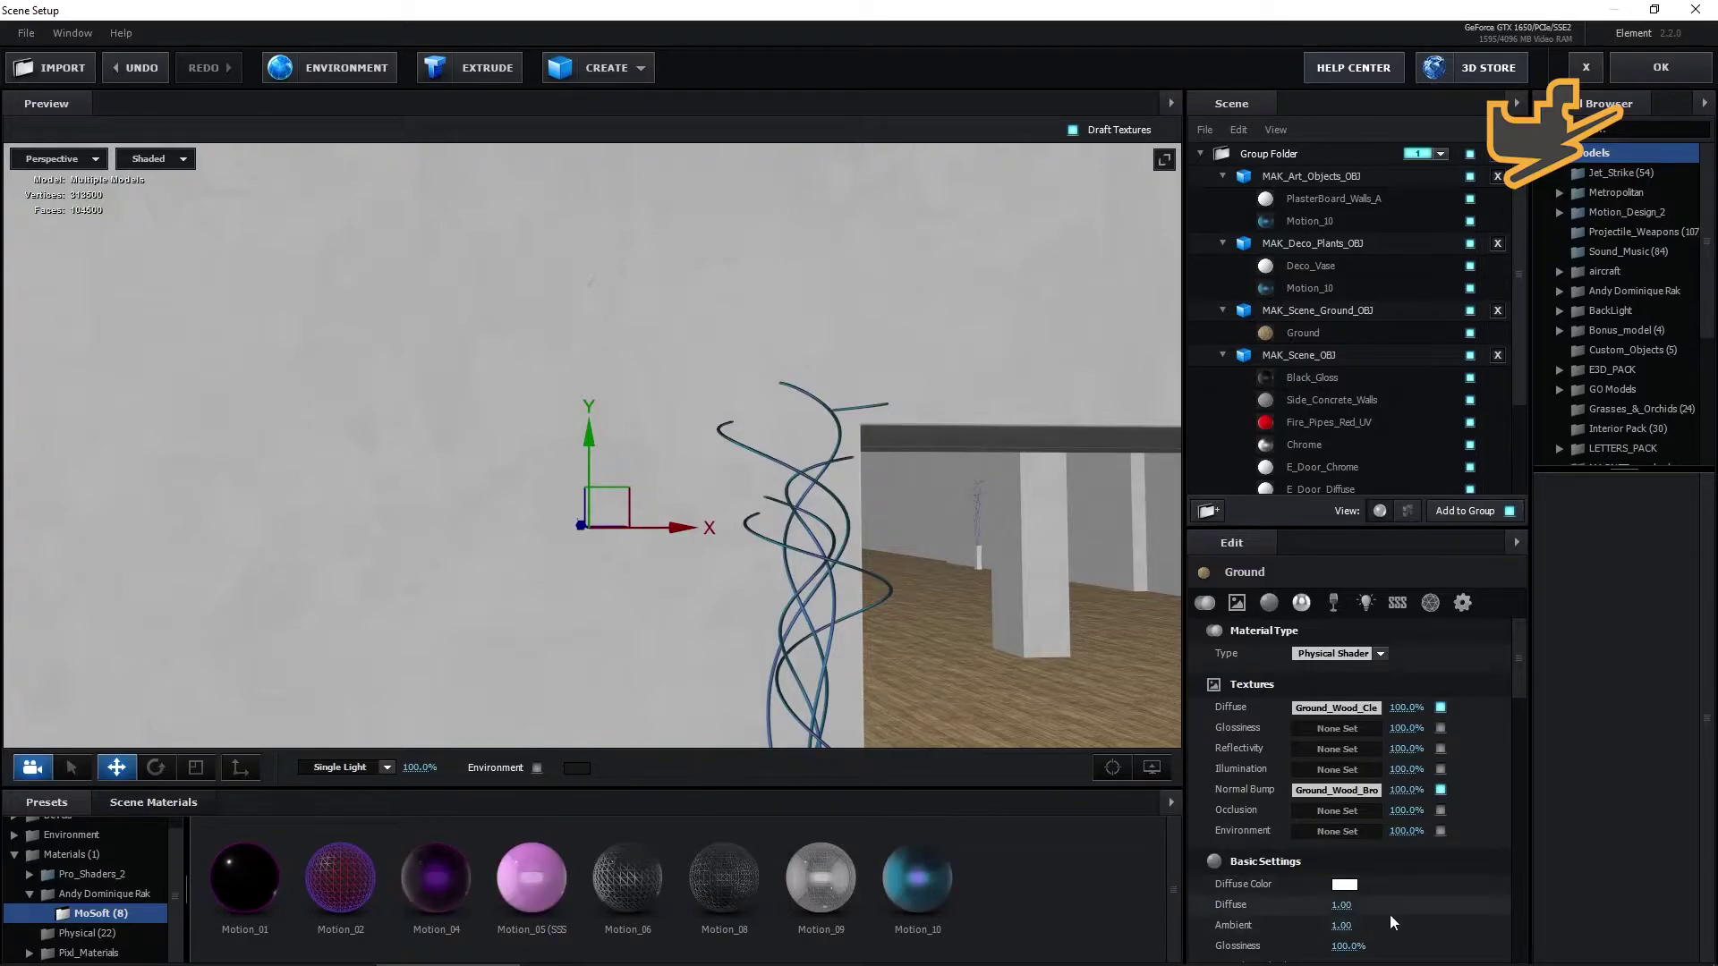
Set the reflectivity color of the deco plants' Motion_10 material to dark red, A32701.
scroll(1390, 908, "down", 8)
scroll(1391, 903, "down", 5)
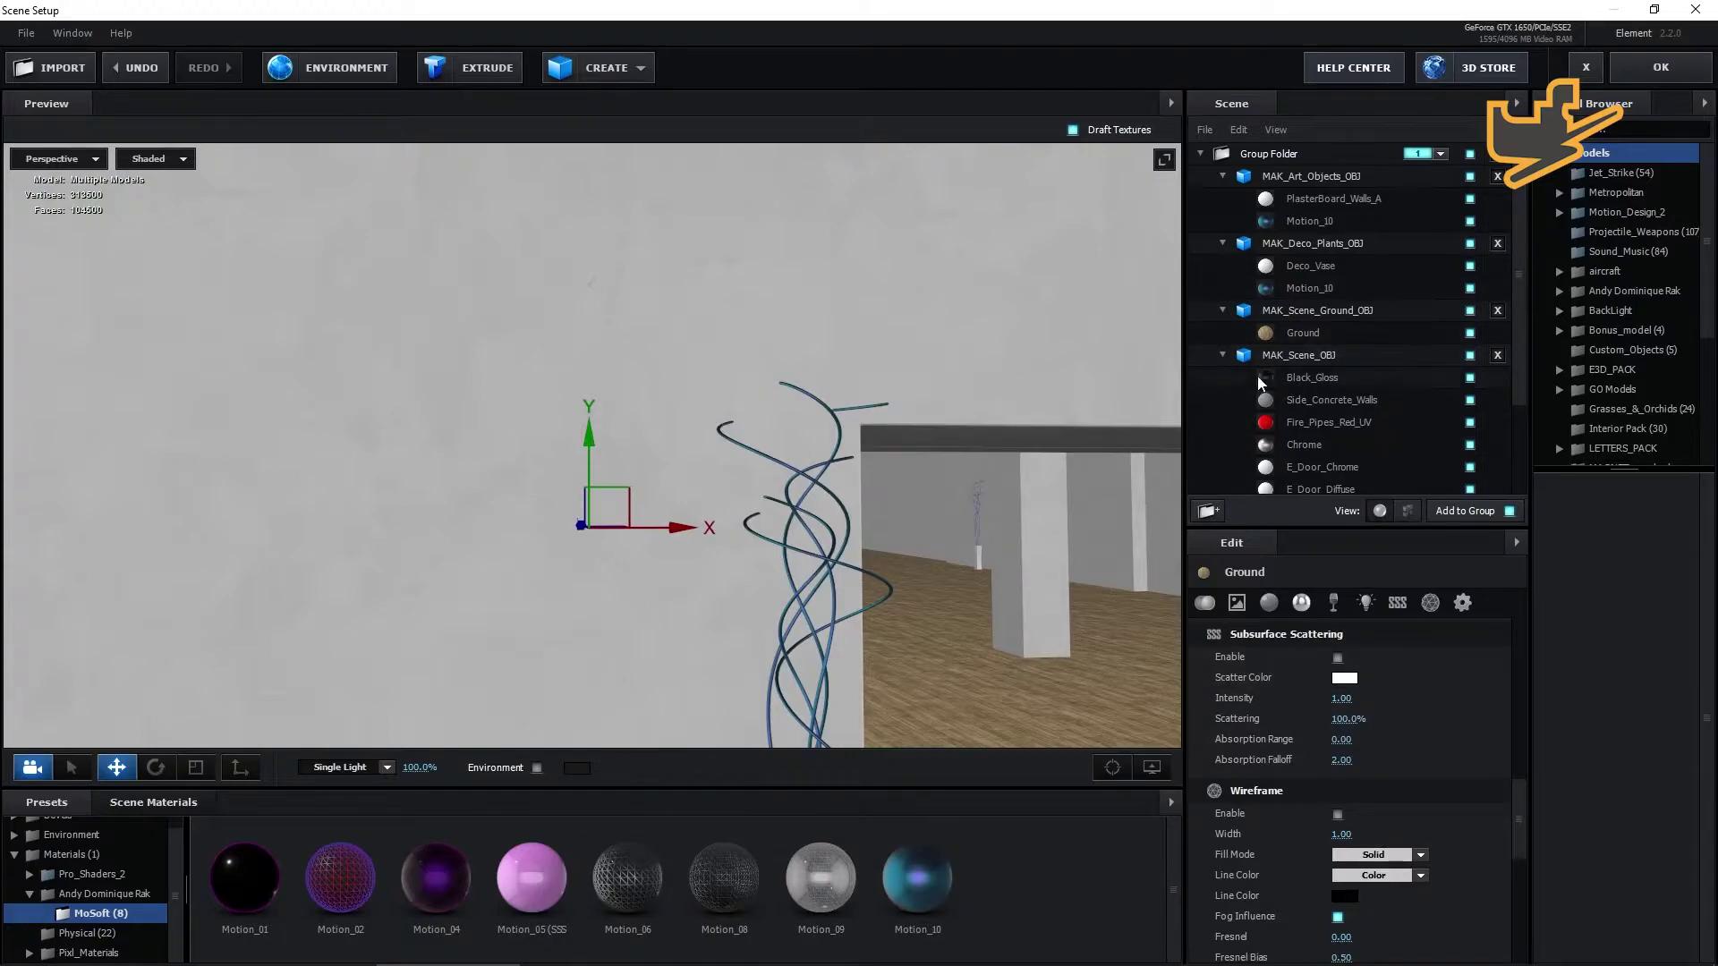
left_click(1313, 287)
scroll(1425, 800, "down", 3)
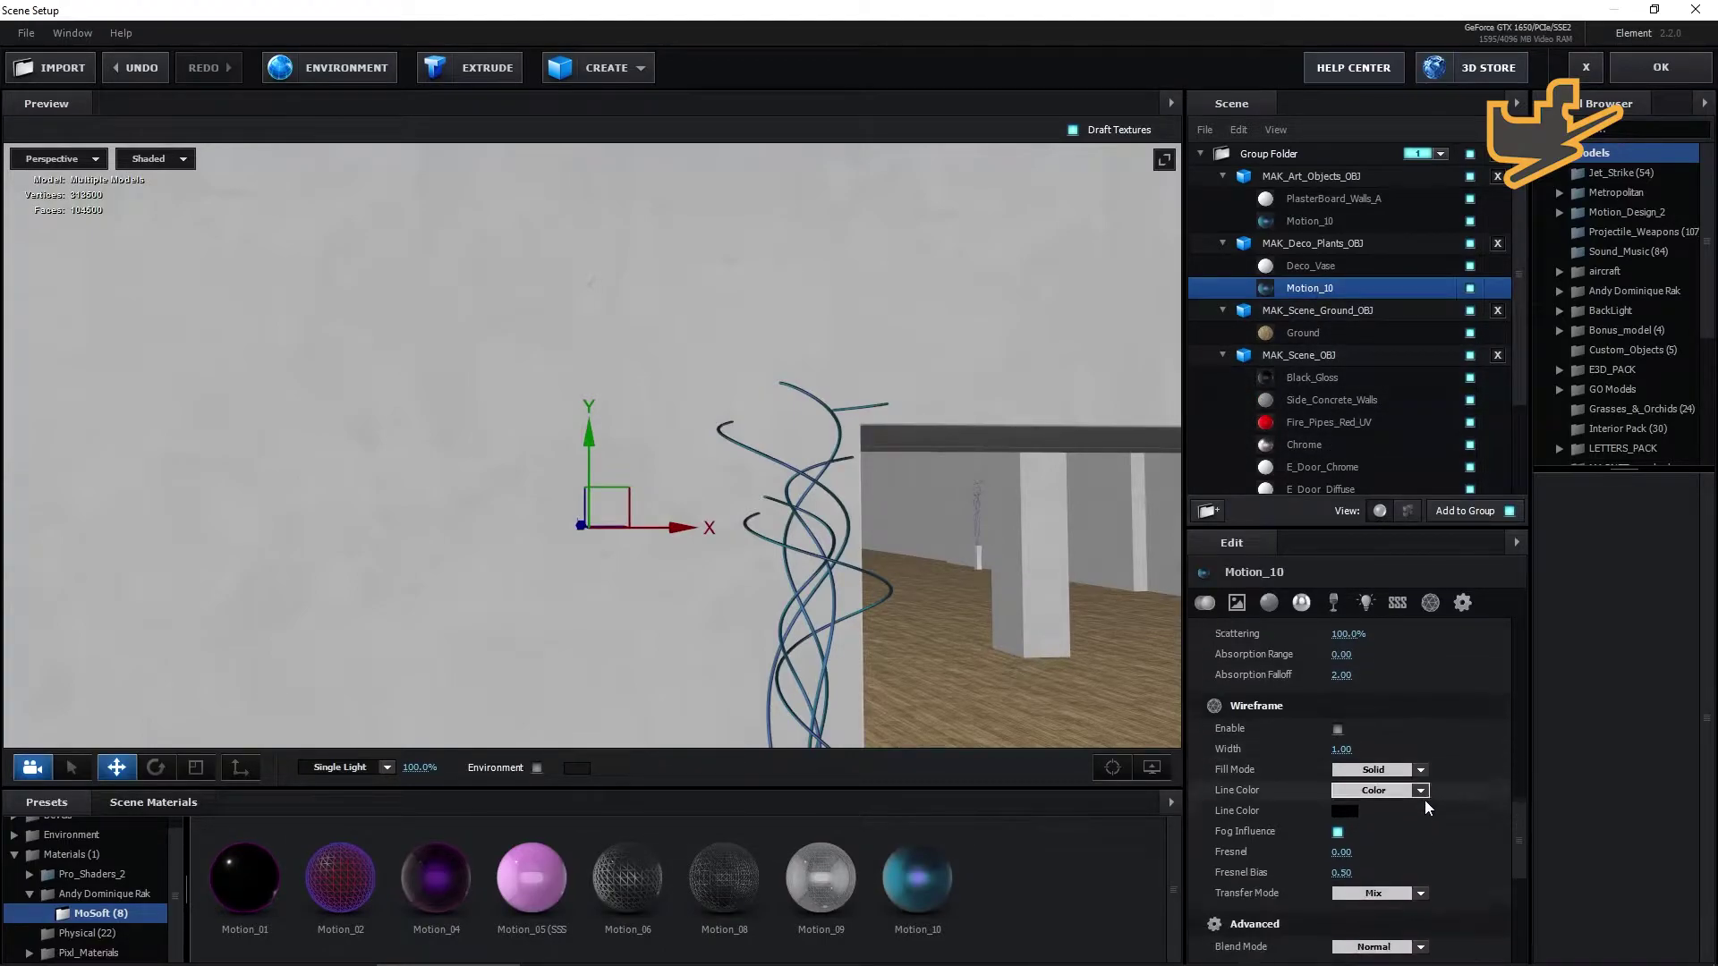
scroll(1426, 808, "down", 2)
scroll(1430, 808, "up", 5)
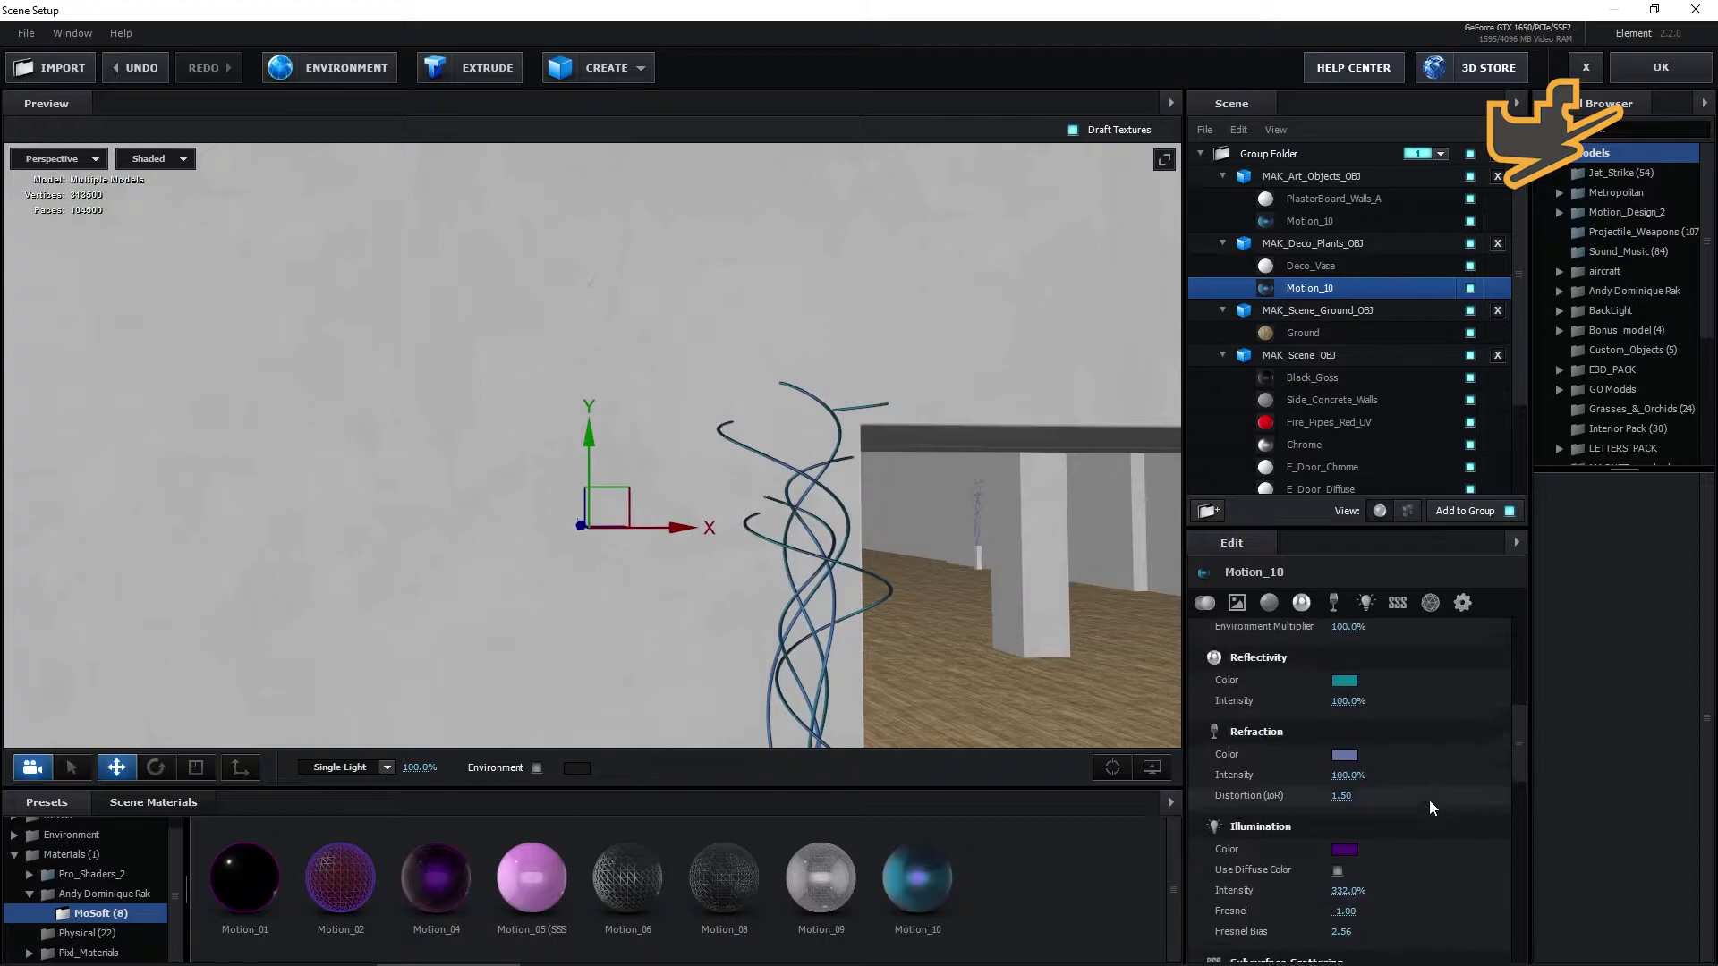
left_click(1334, 787)
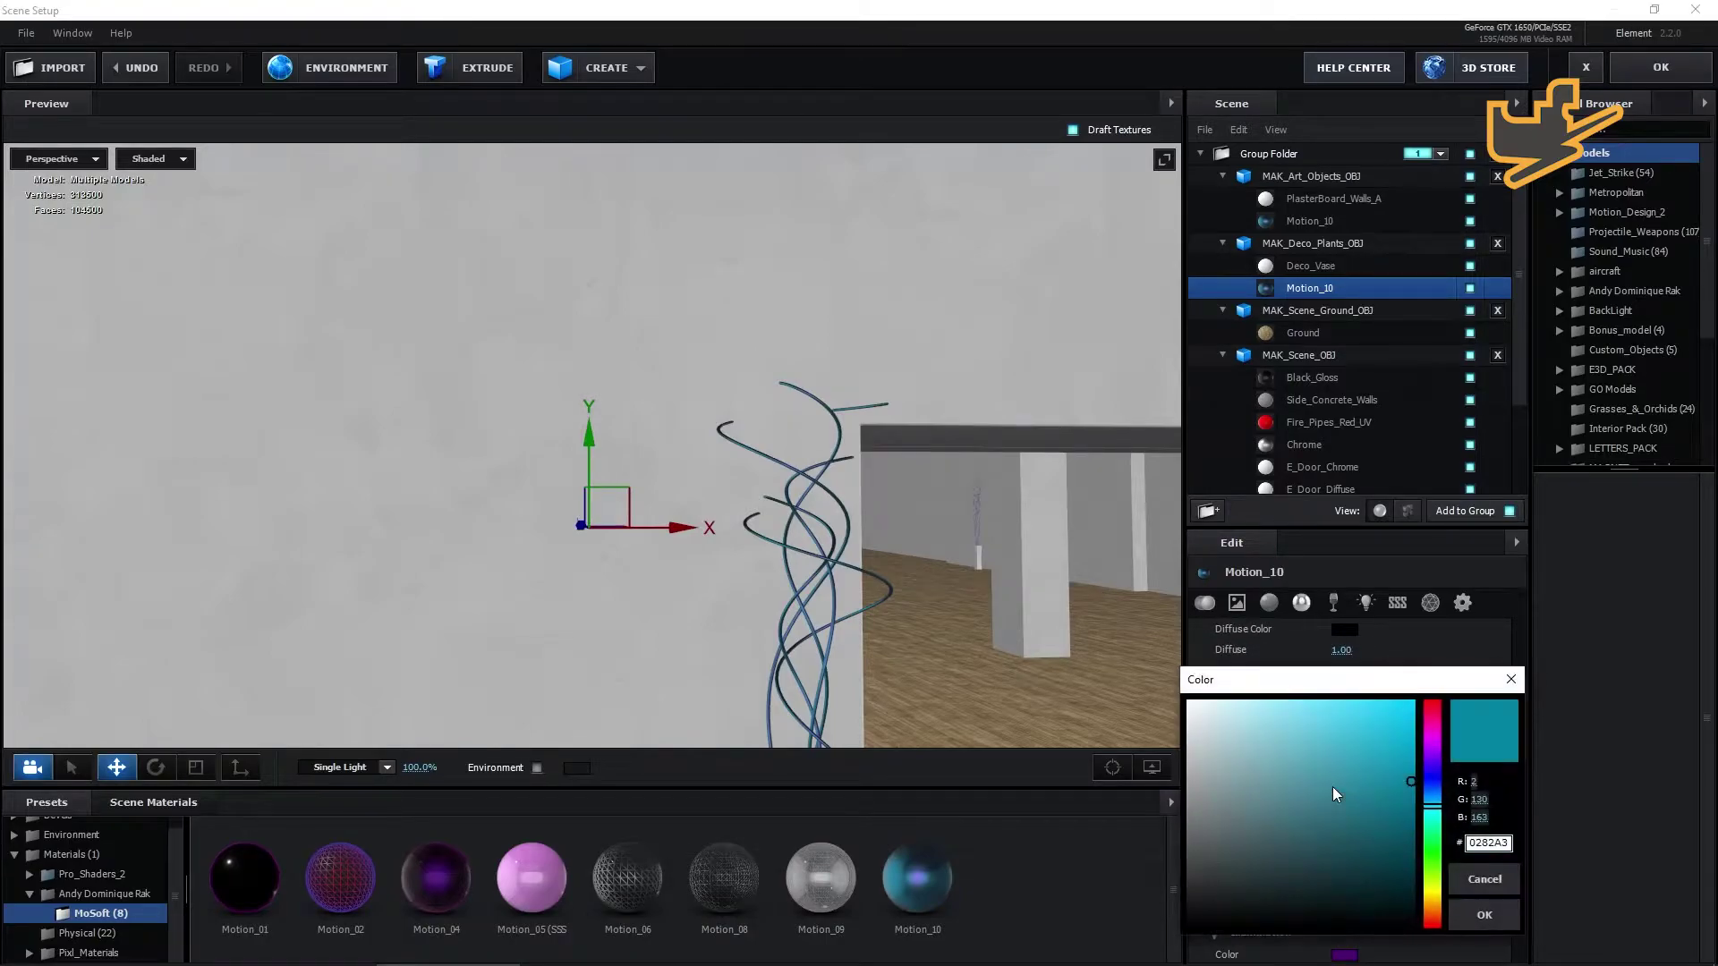
left_click(1437, 911)
left_click_drag(1440, 911, 1441, 920)
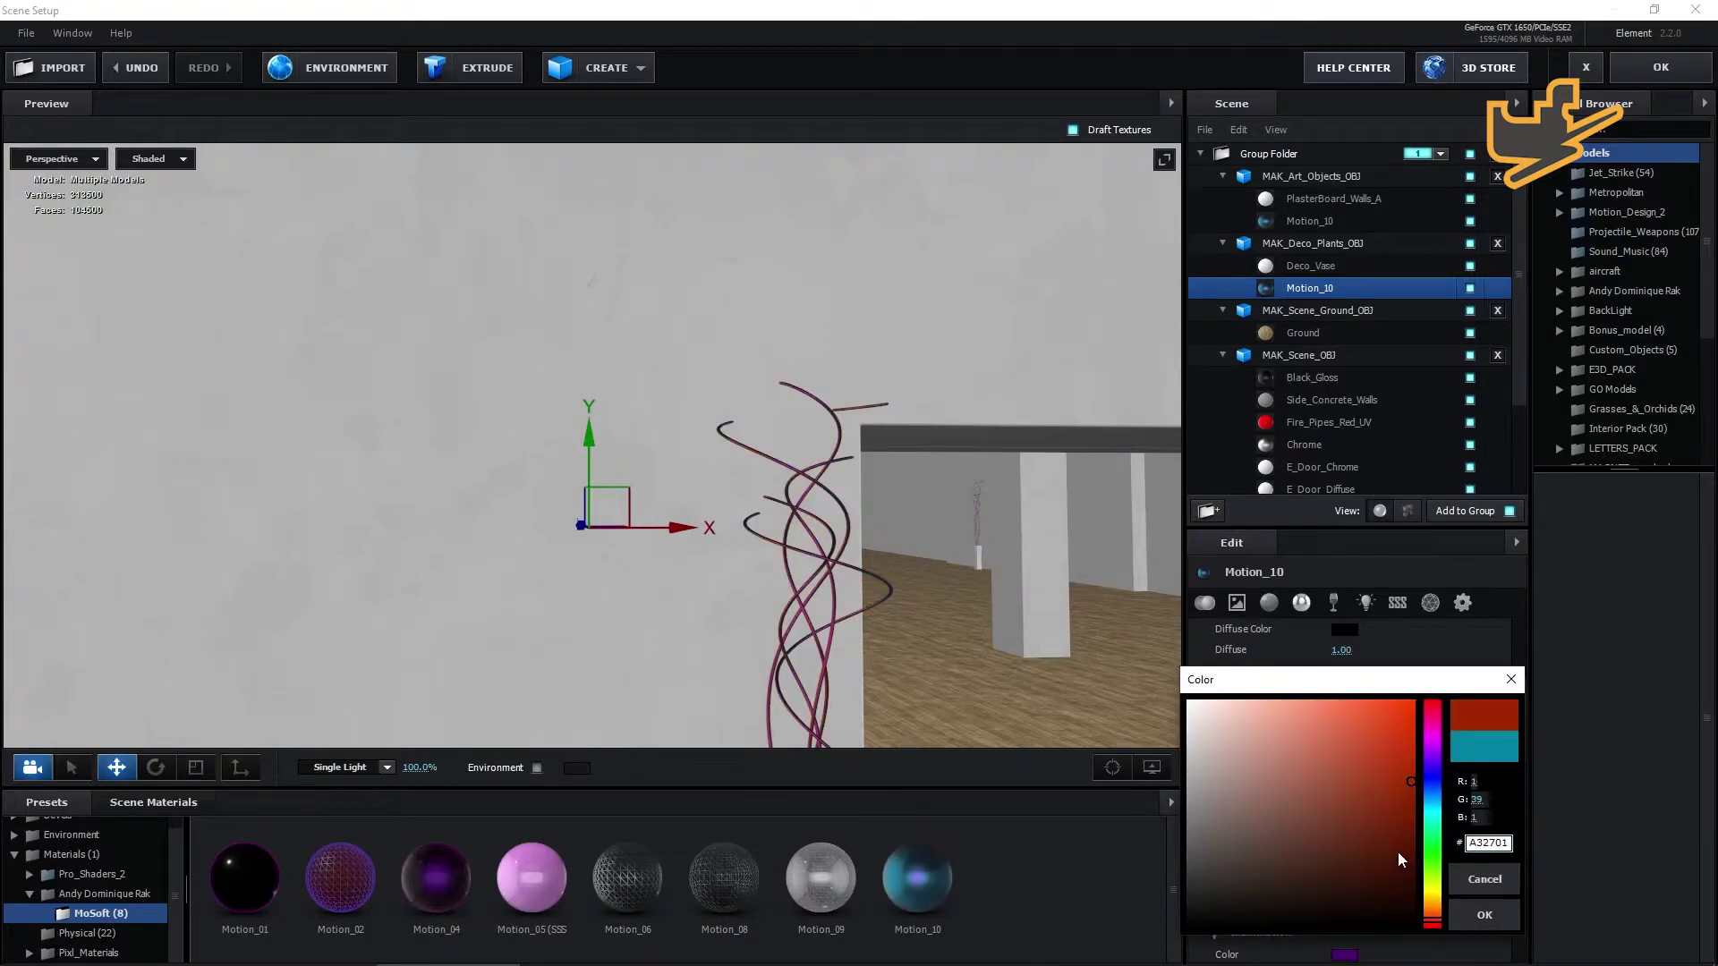
left_click(1485, 915)
scroll(962, 653, "down", 5)
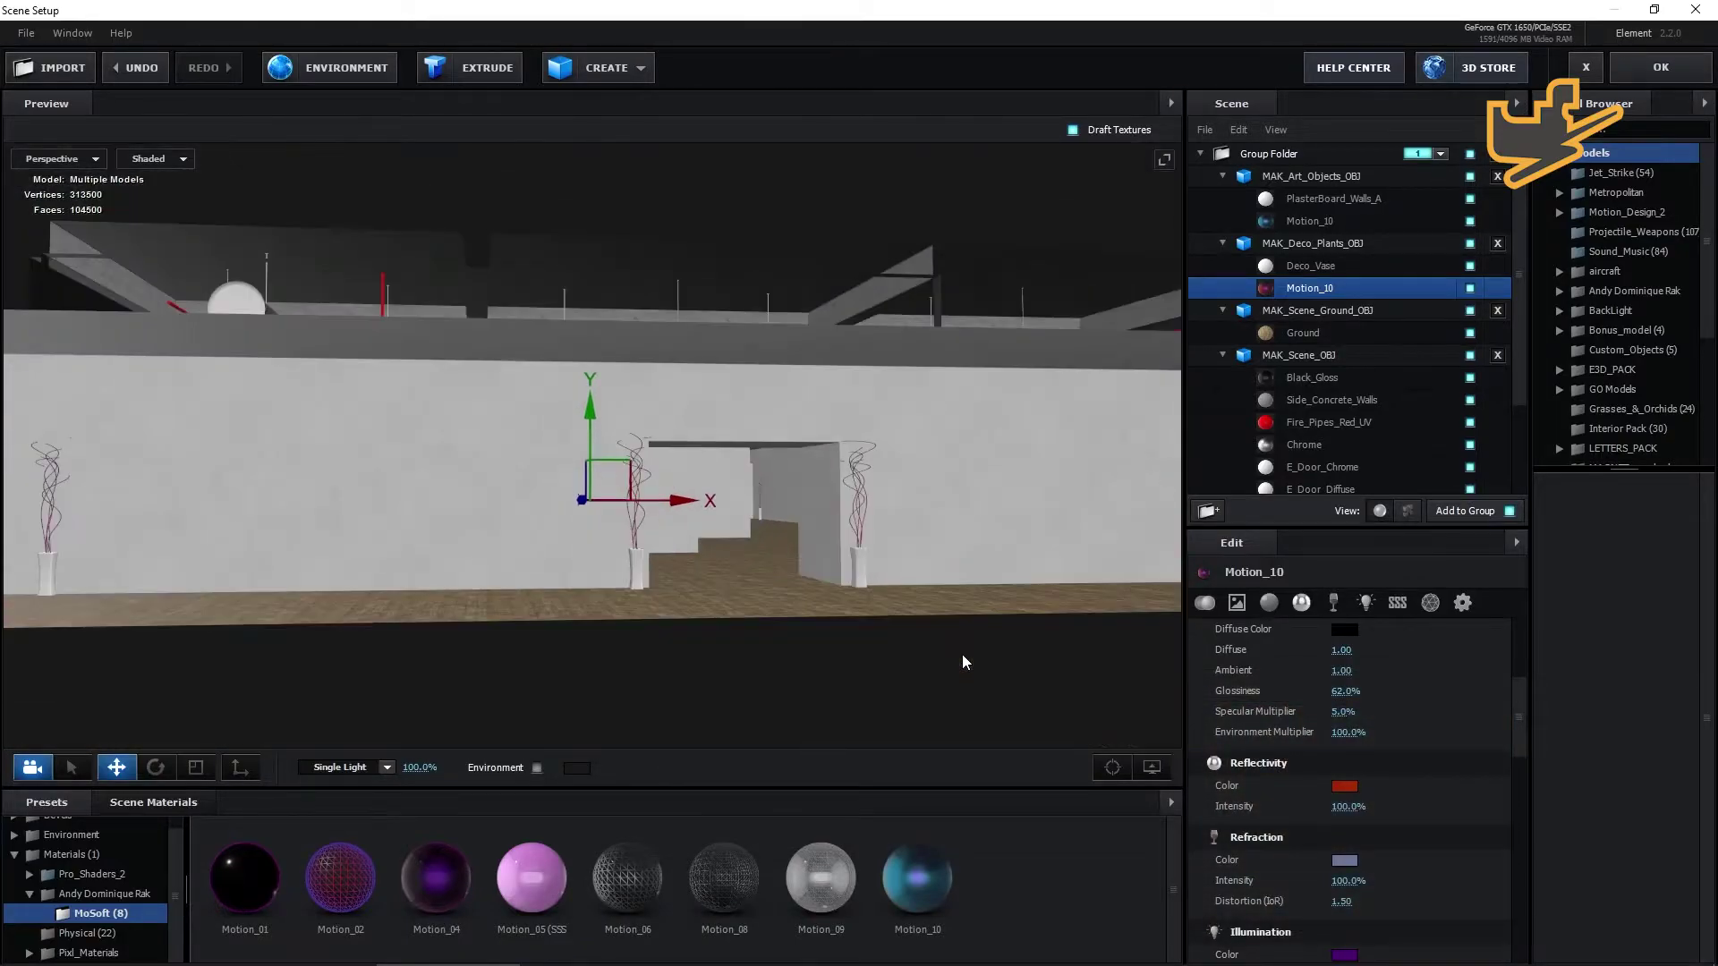
left_click_drag(811, 642, 810, 646)
scroll(701, 664, "up", 5)
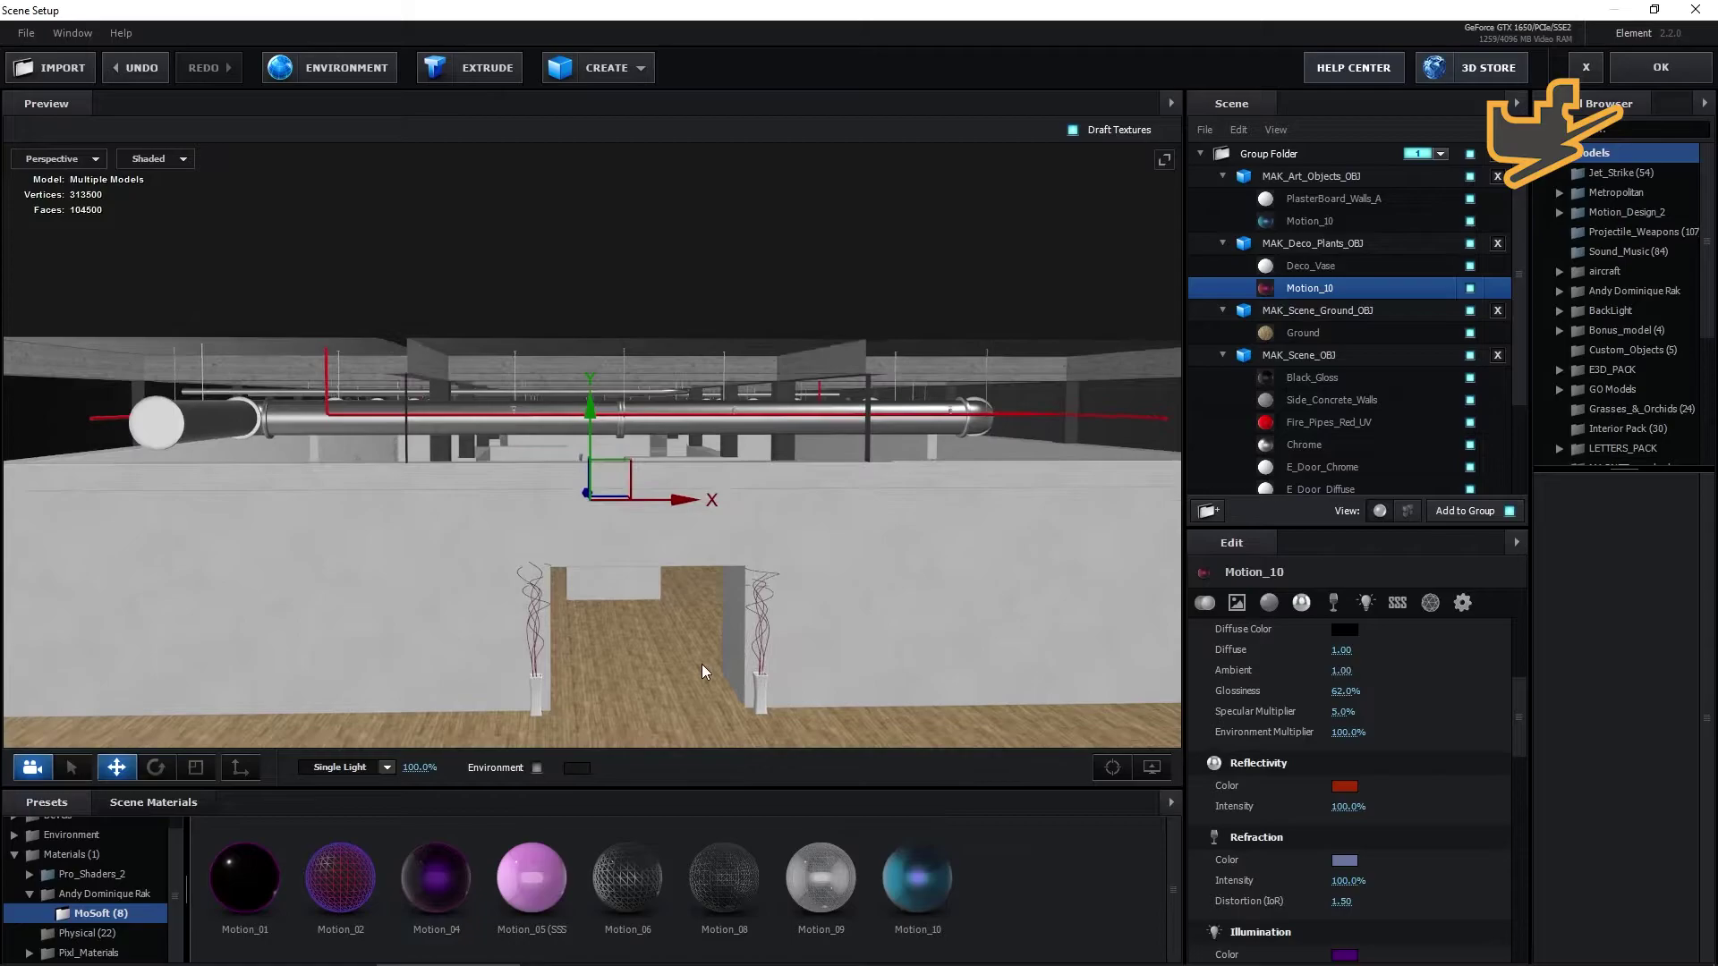
scroll(679, 648, "up", 3)
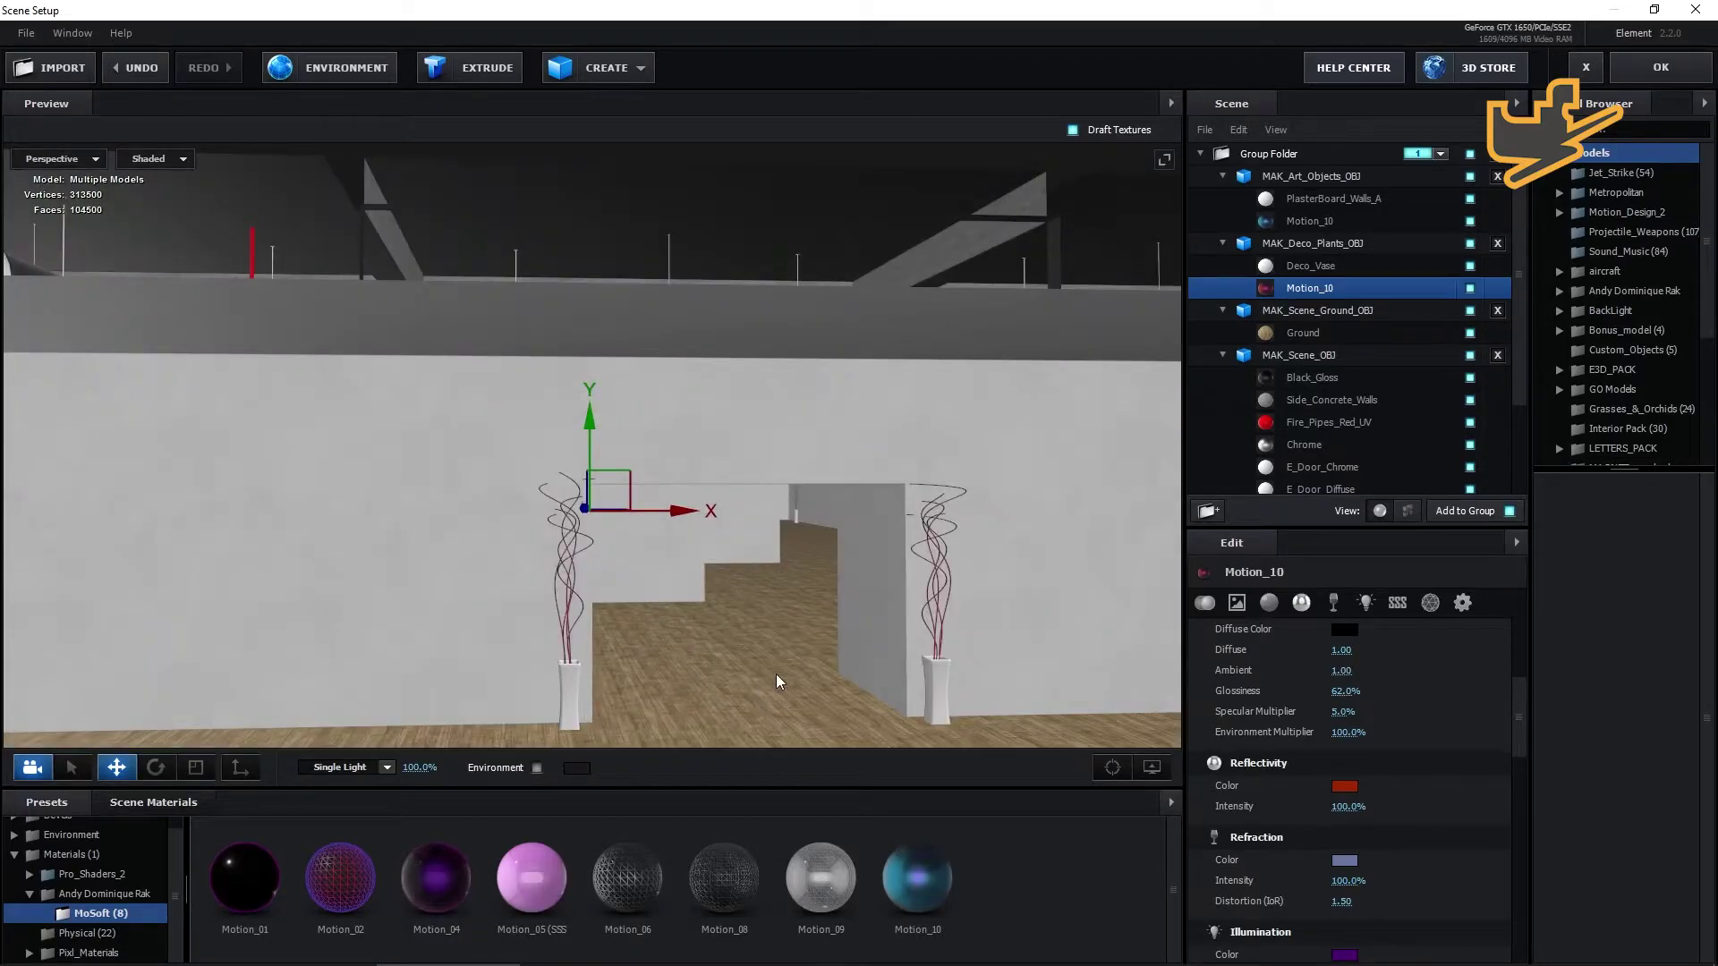
left_click_drag(776, 673, 776, 700)
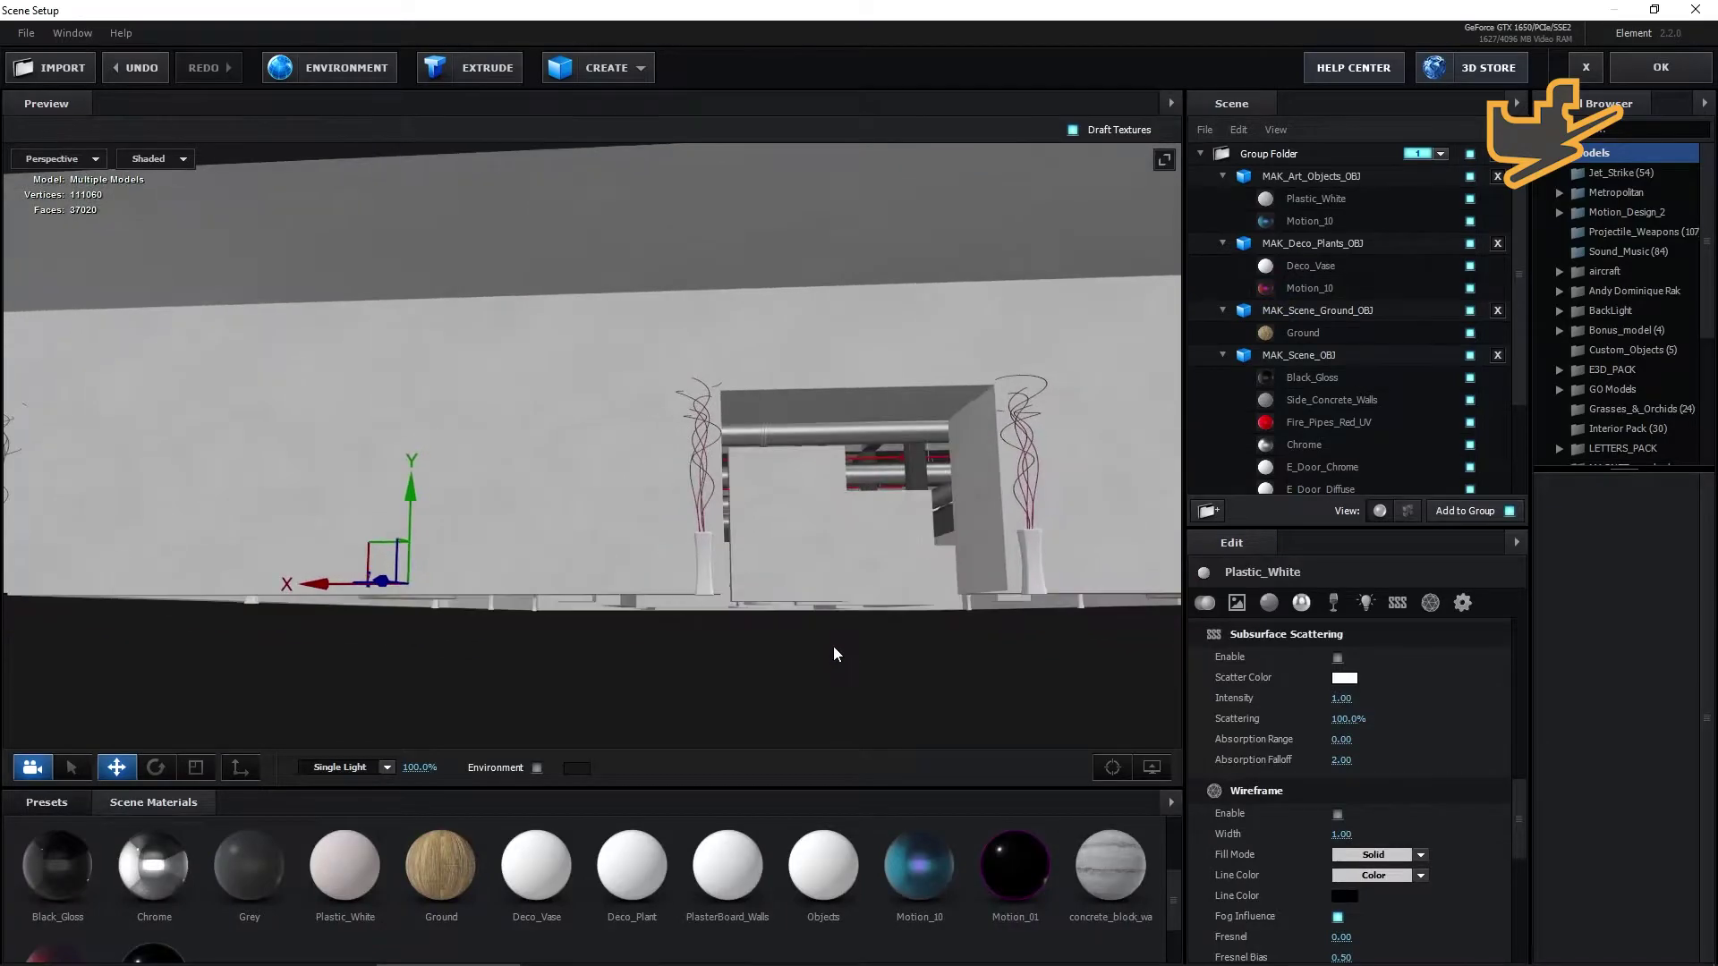
left_click_drag(834, 646, 840, 684)
Import the MAK_Sofa_OBJ model from the Assets MAK folder and lower it to a Y position of about -3.54.
left_click(26, 33)
mouse_move(108, 57)
left_click(217, 59)
left_click(308, 284)
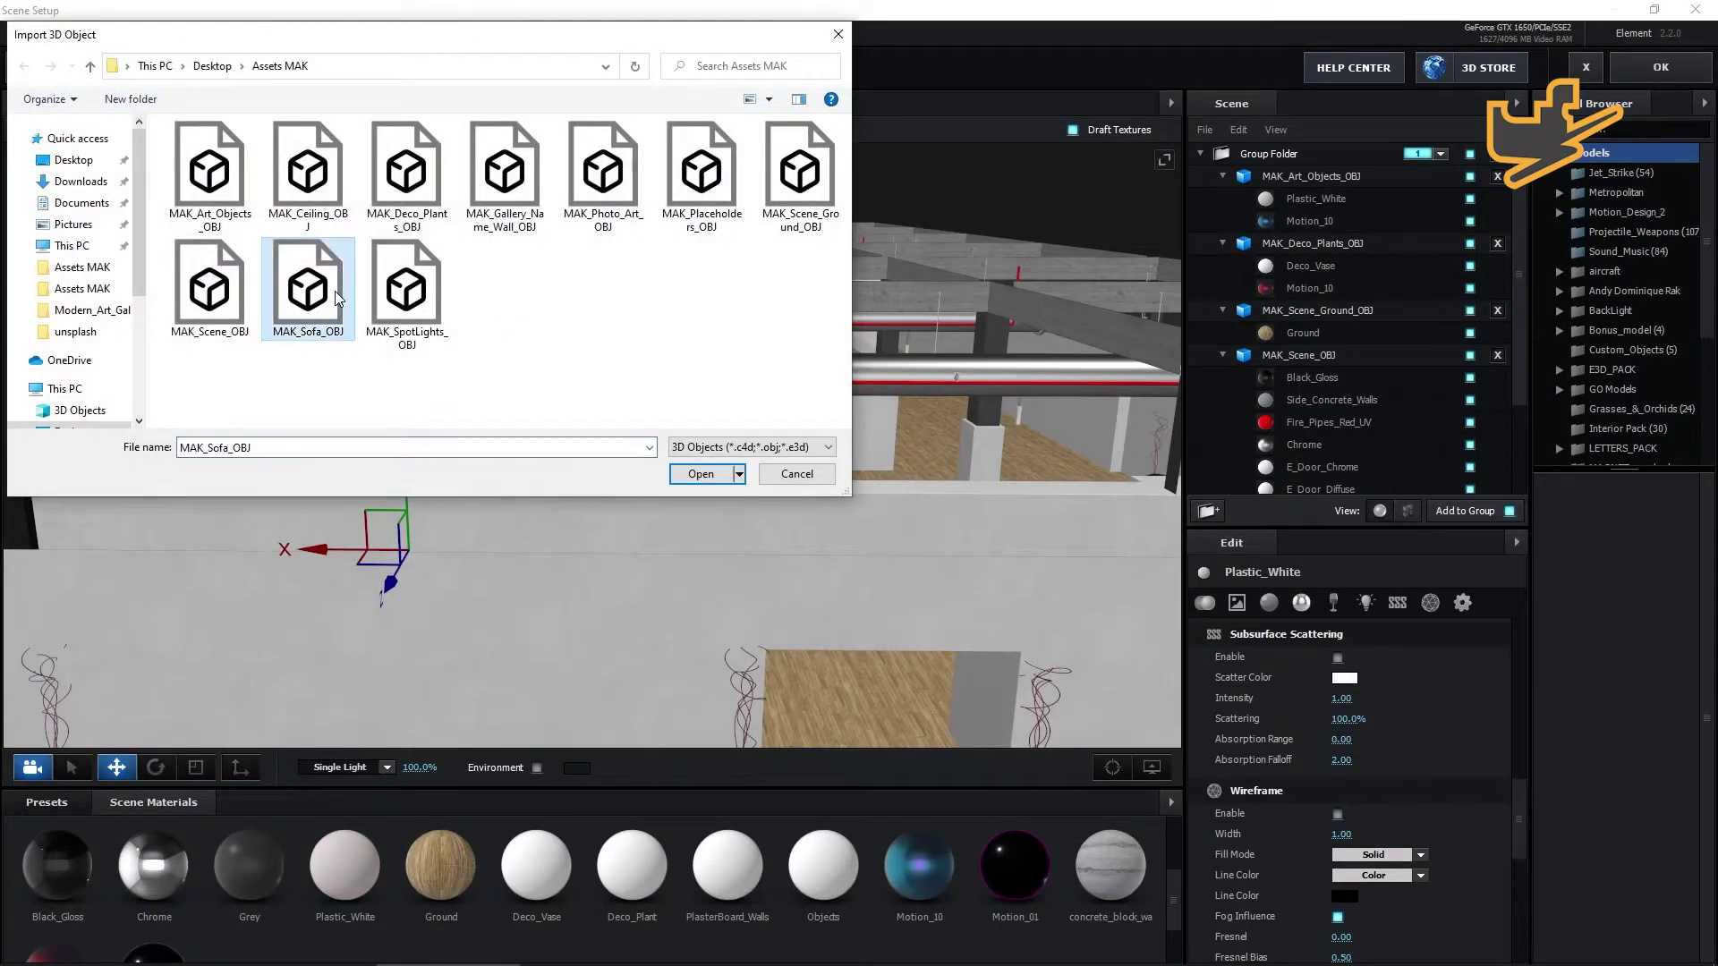
left_click(701, 474)
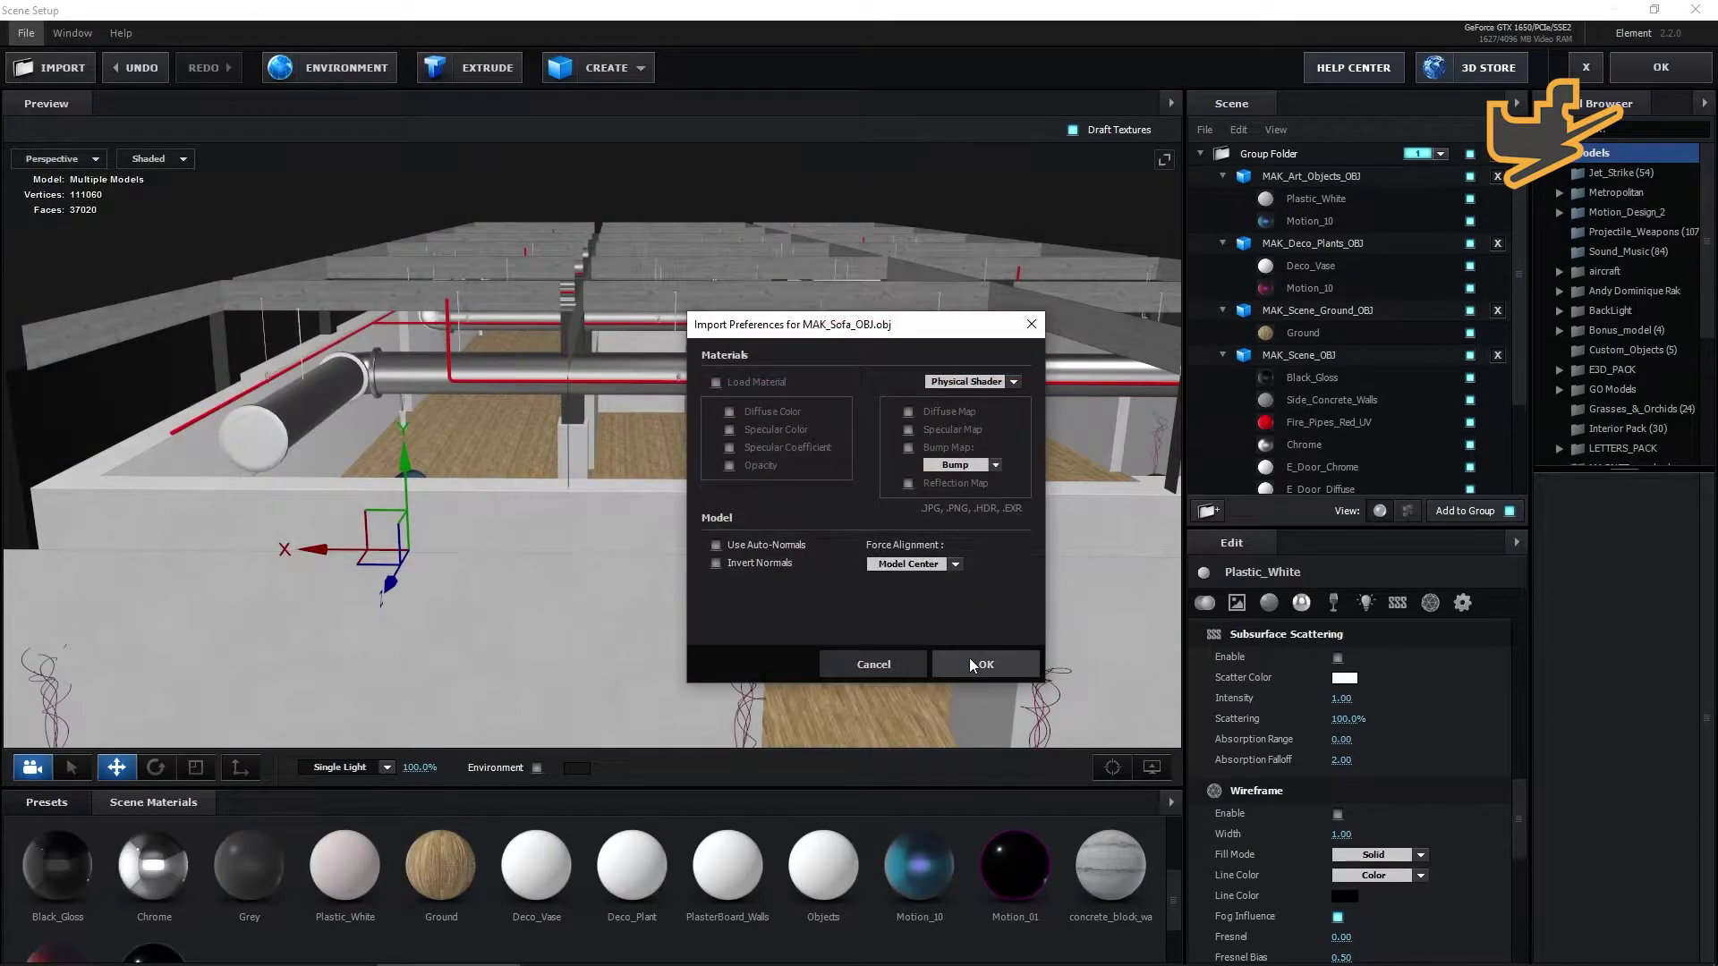
left_click(971, 665)
left_click_drag(711, 499, 721, 240)
left_click_drag(735, 428, 404, 589)
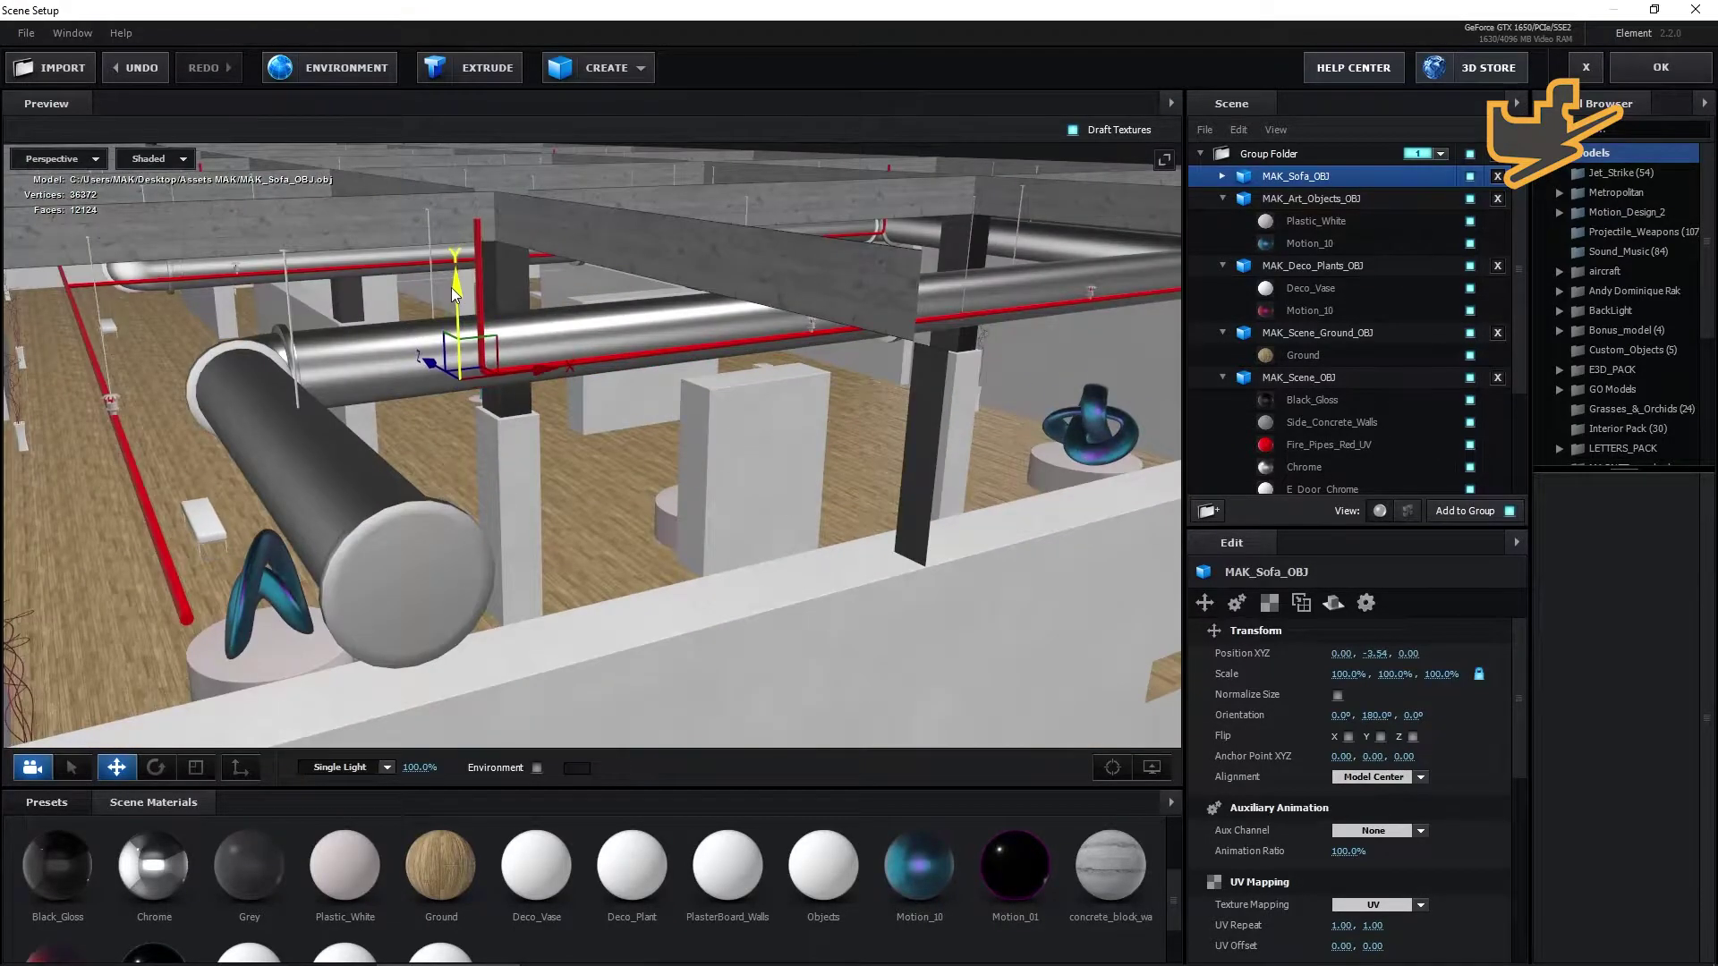
Load Leather_Brown from the Assets MAK folder as the diffuse texture of the Sofa_Leather_White material.
left_click(1222, 176)
left_click(1331, 198)
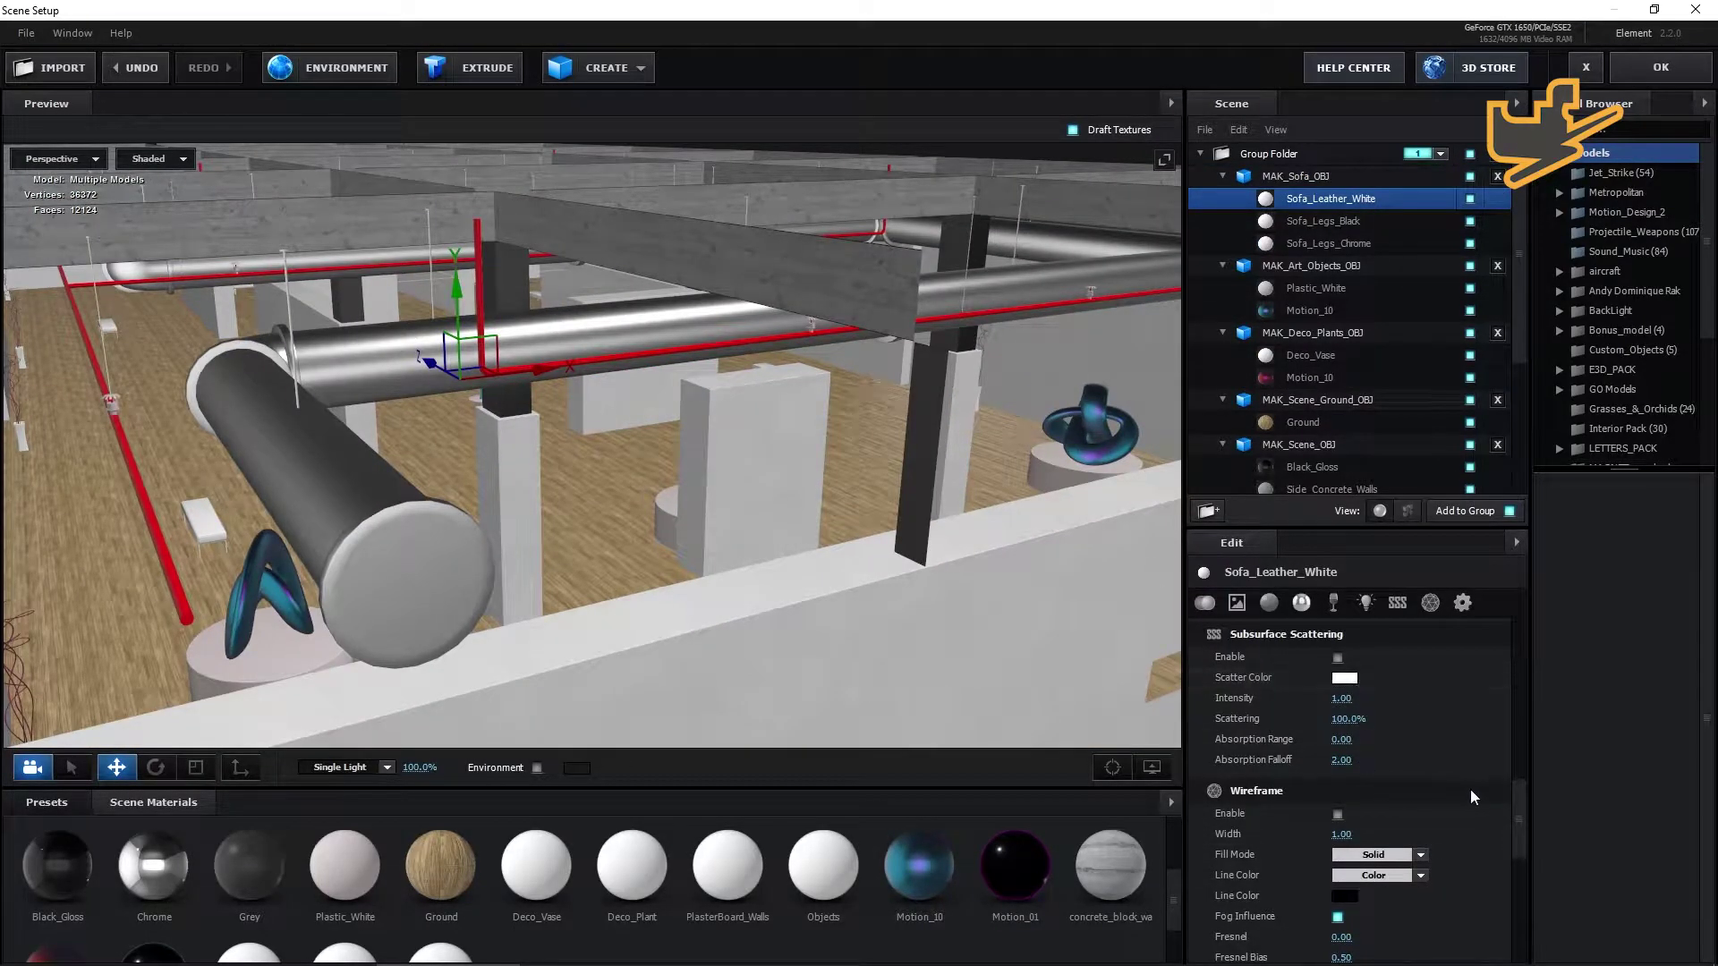
scroll(1470, 761, "up", 10)
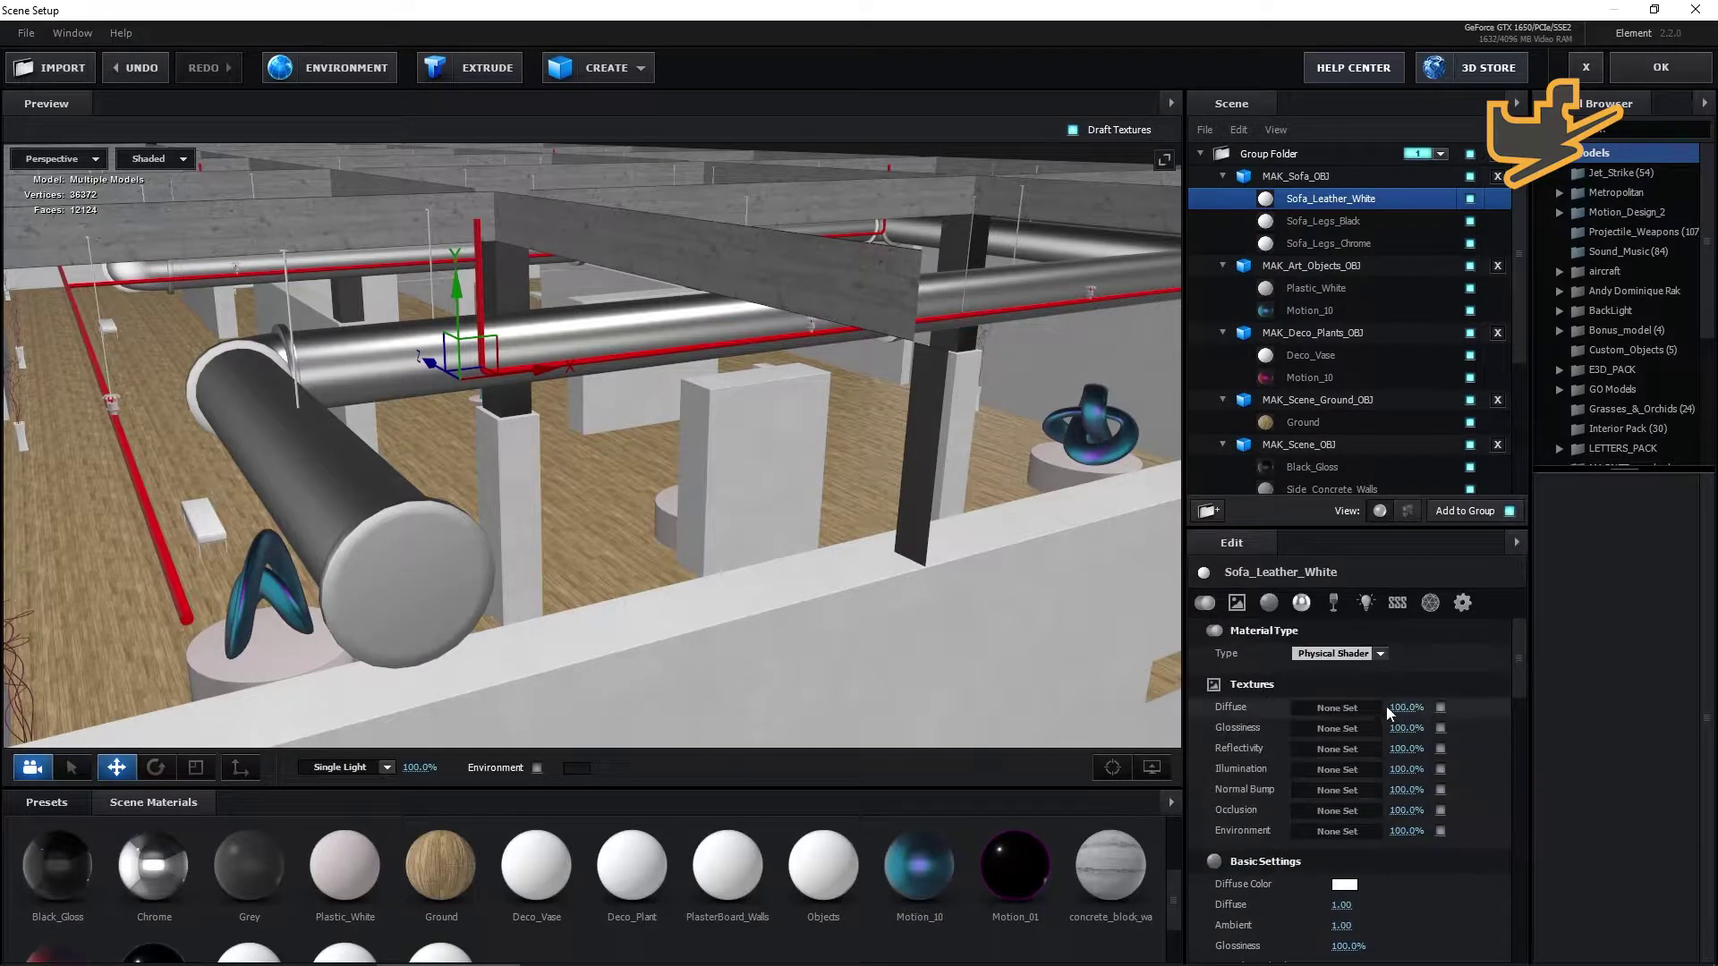
left_click(1328, 708)
left_click(1432, 599)
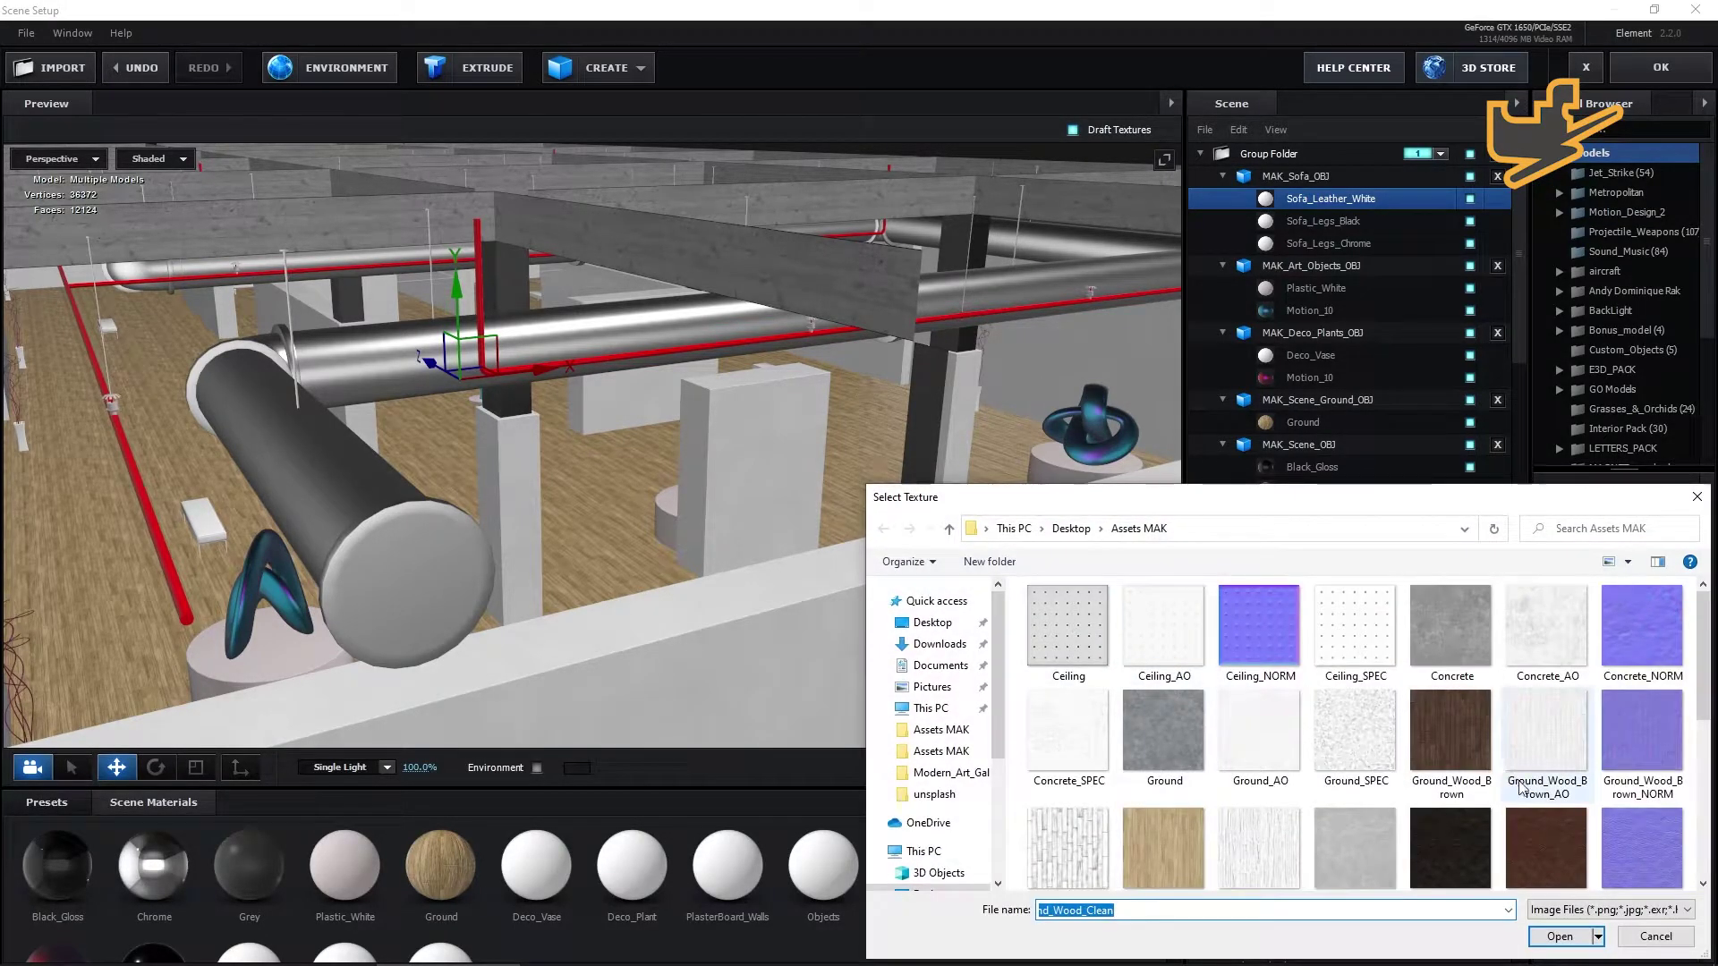
scroll(1621, 842, "down", 4)
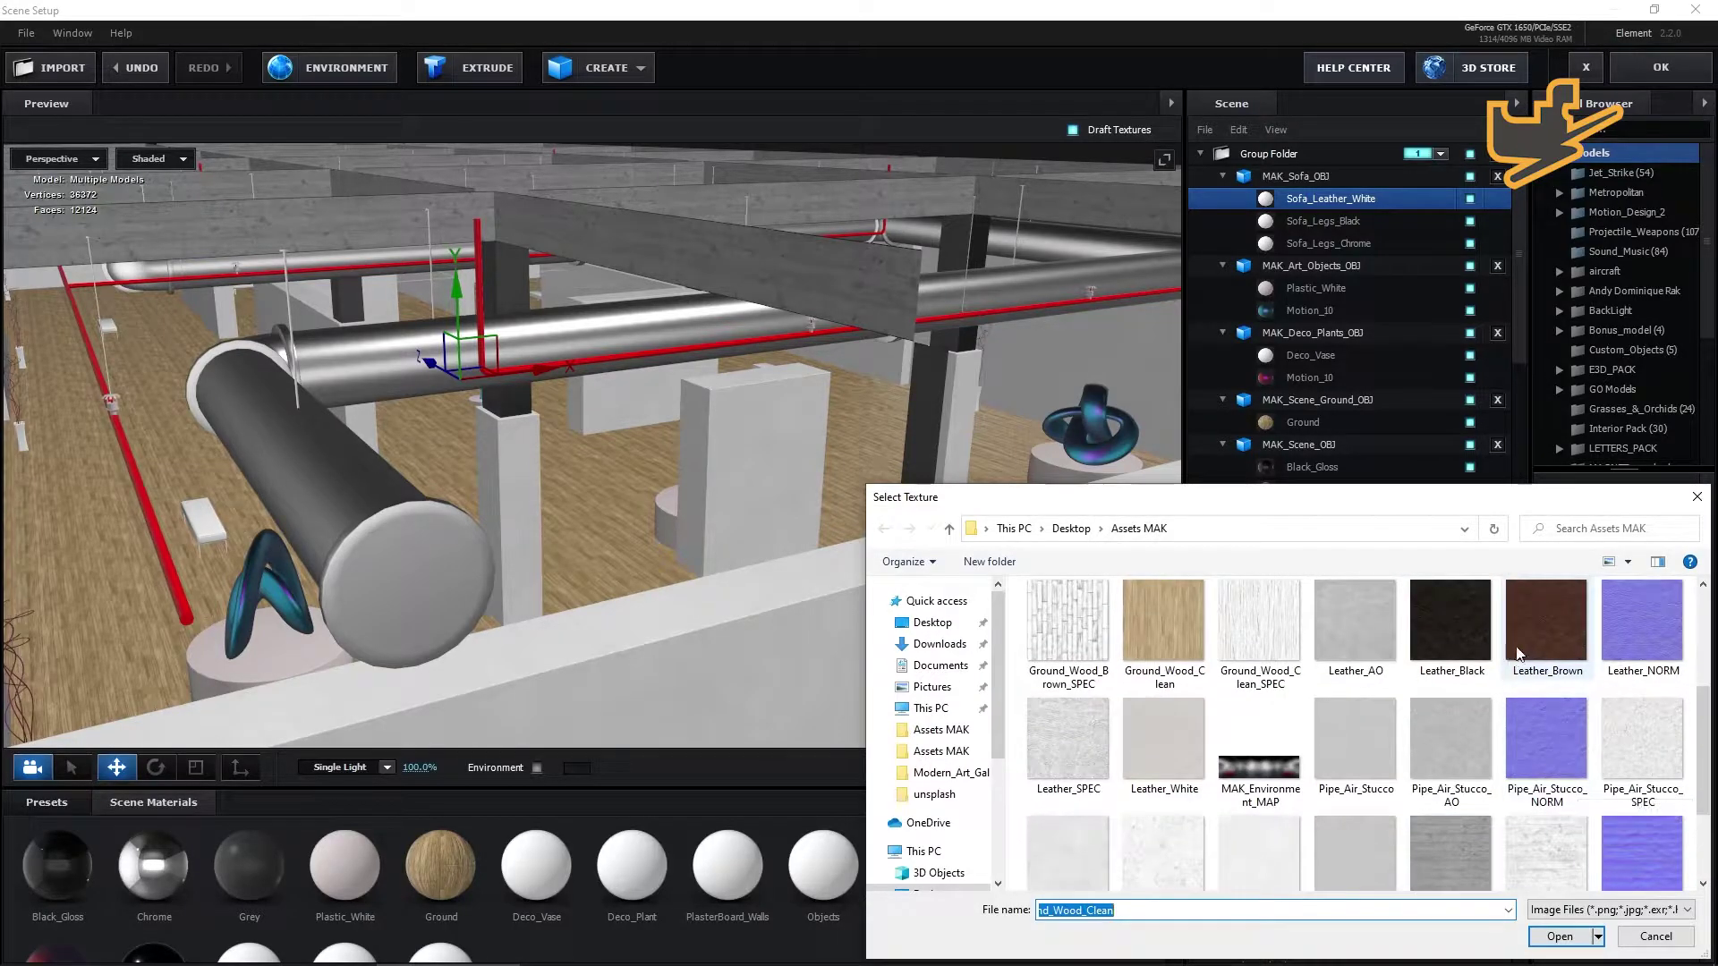
scroll(1548, 677, "up", 2)
left_click(1548, 743)
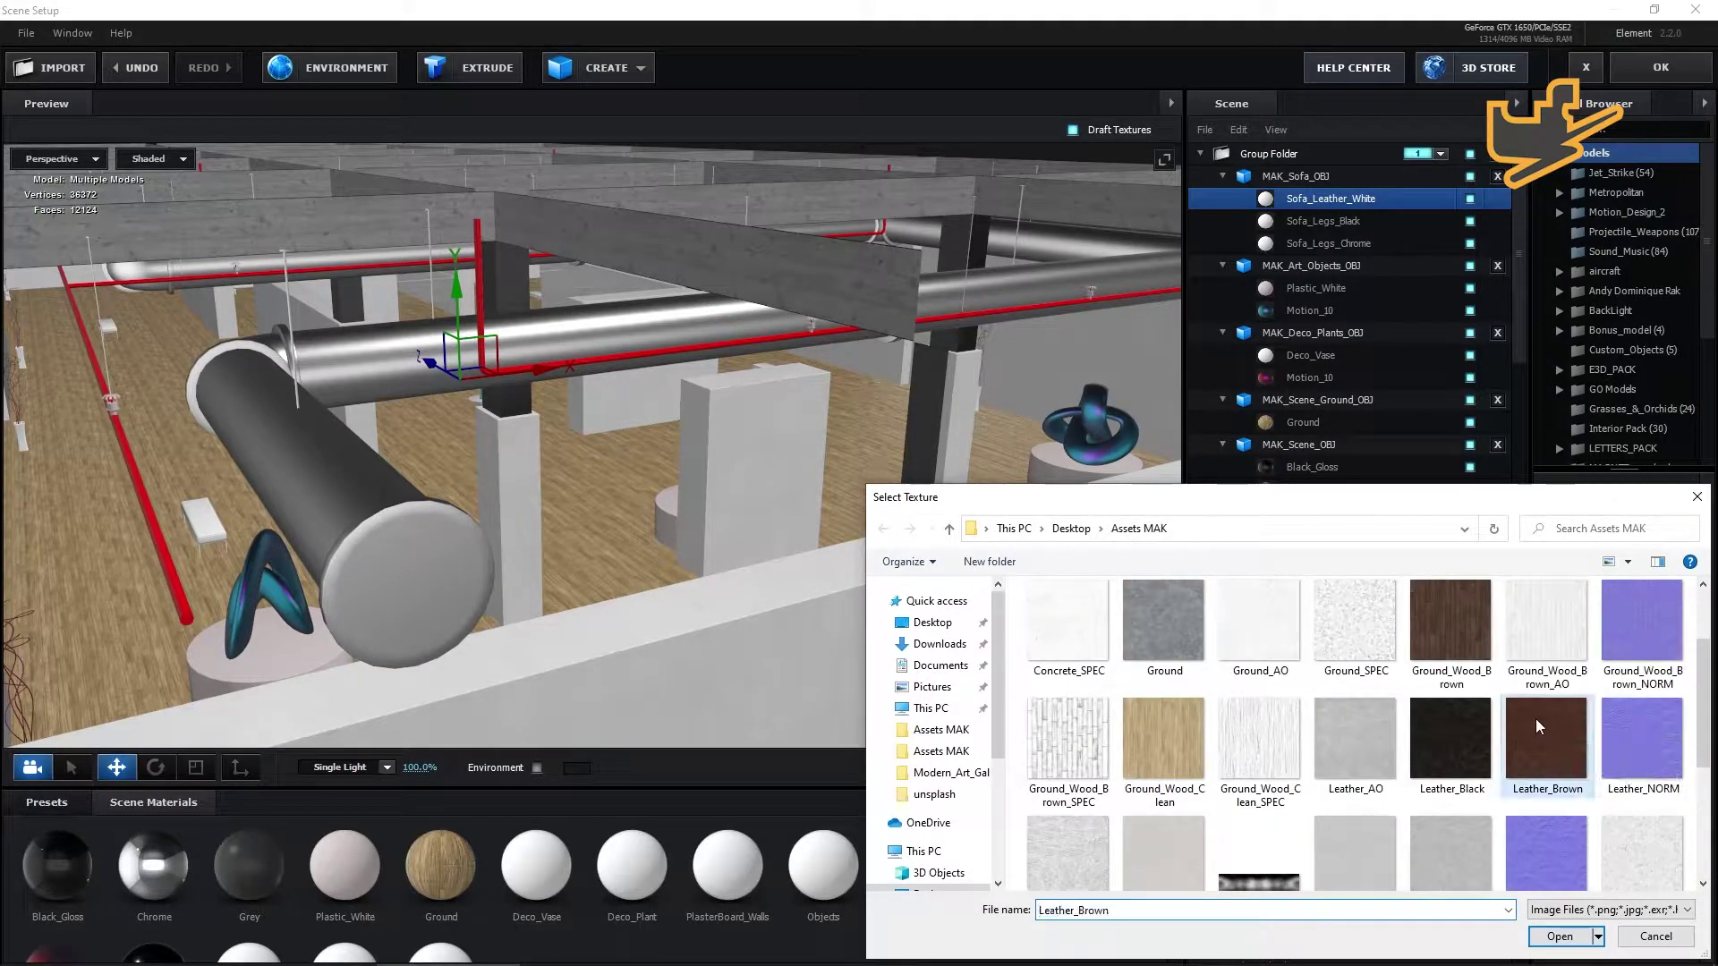
left_click(1561, 937)
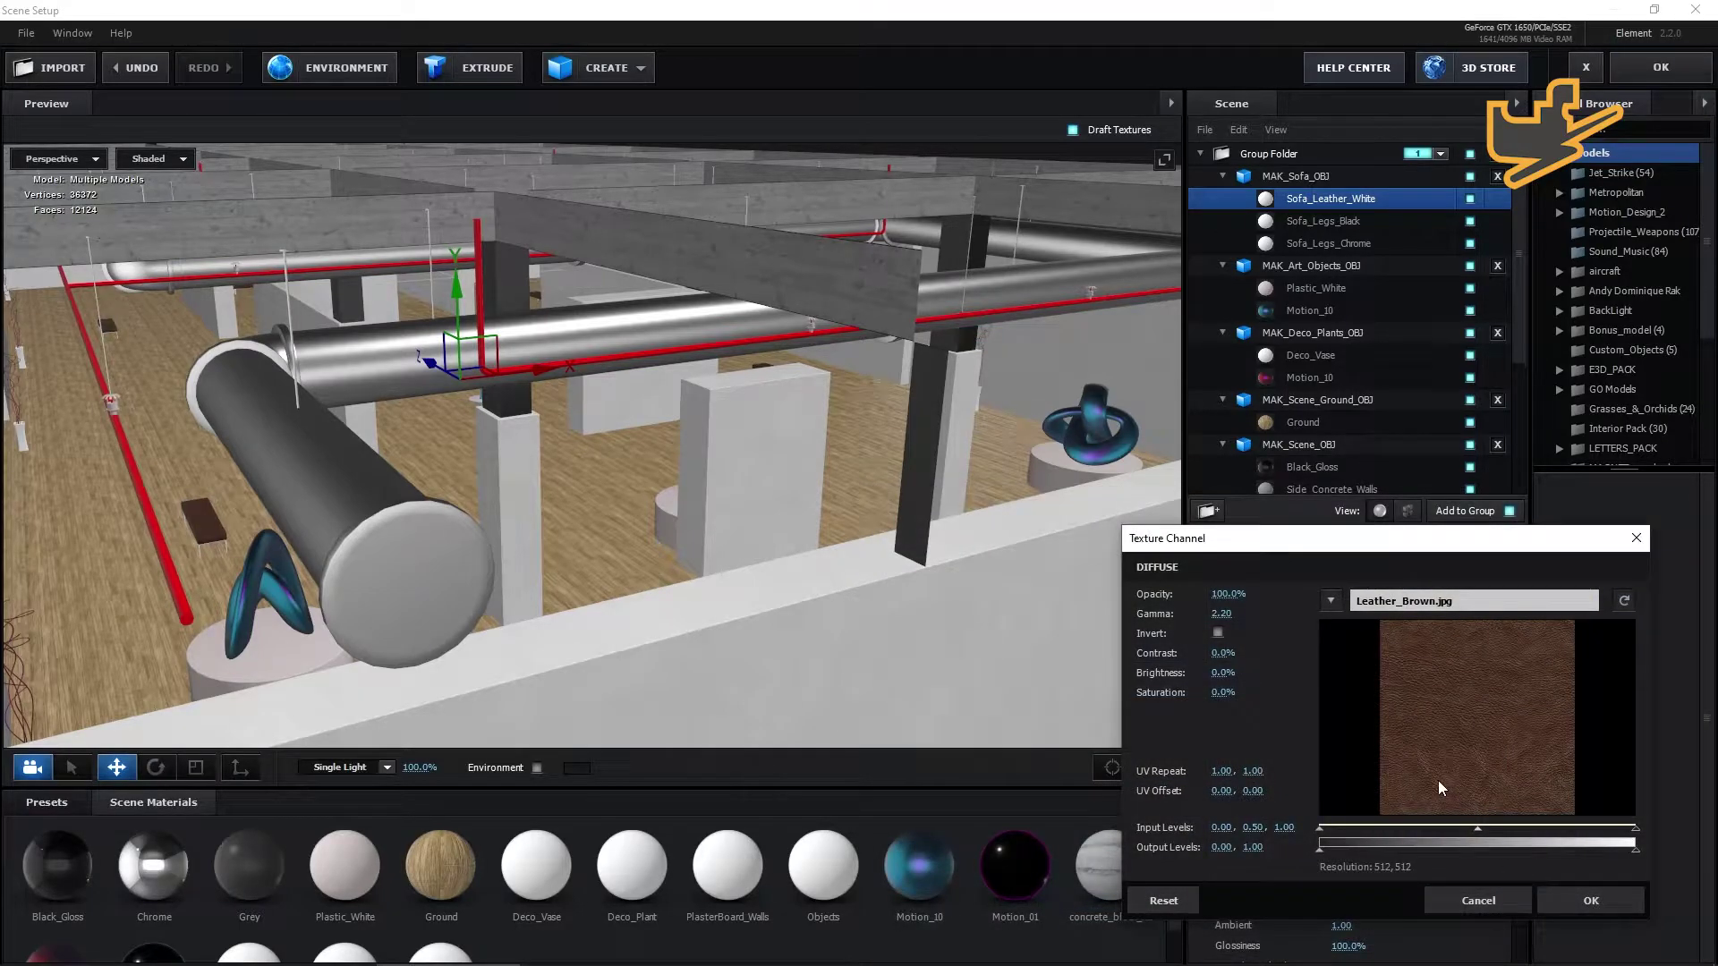
left_click(1590, 906)
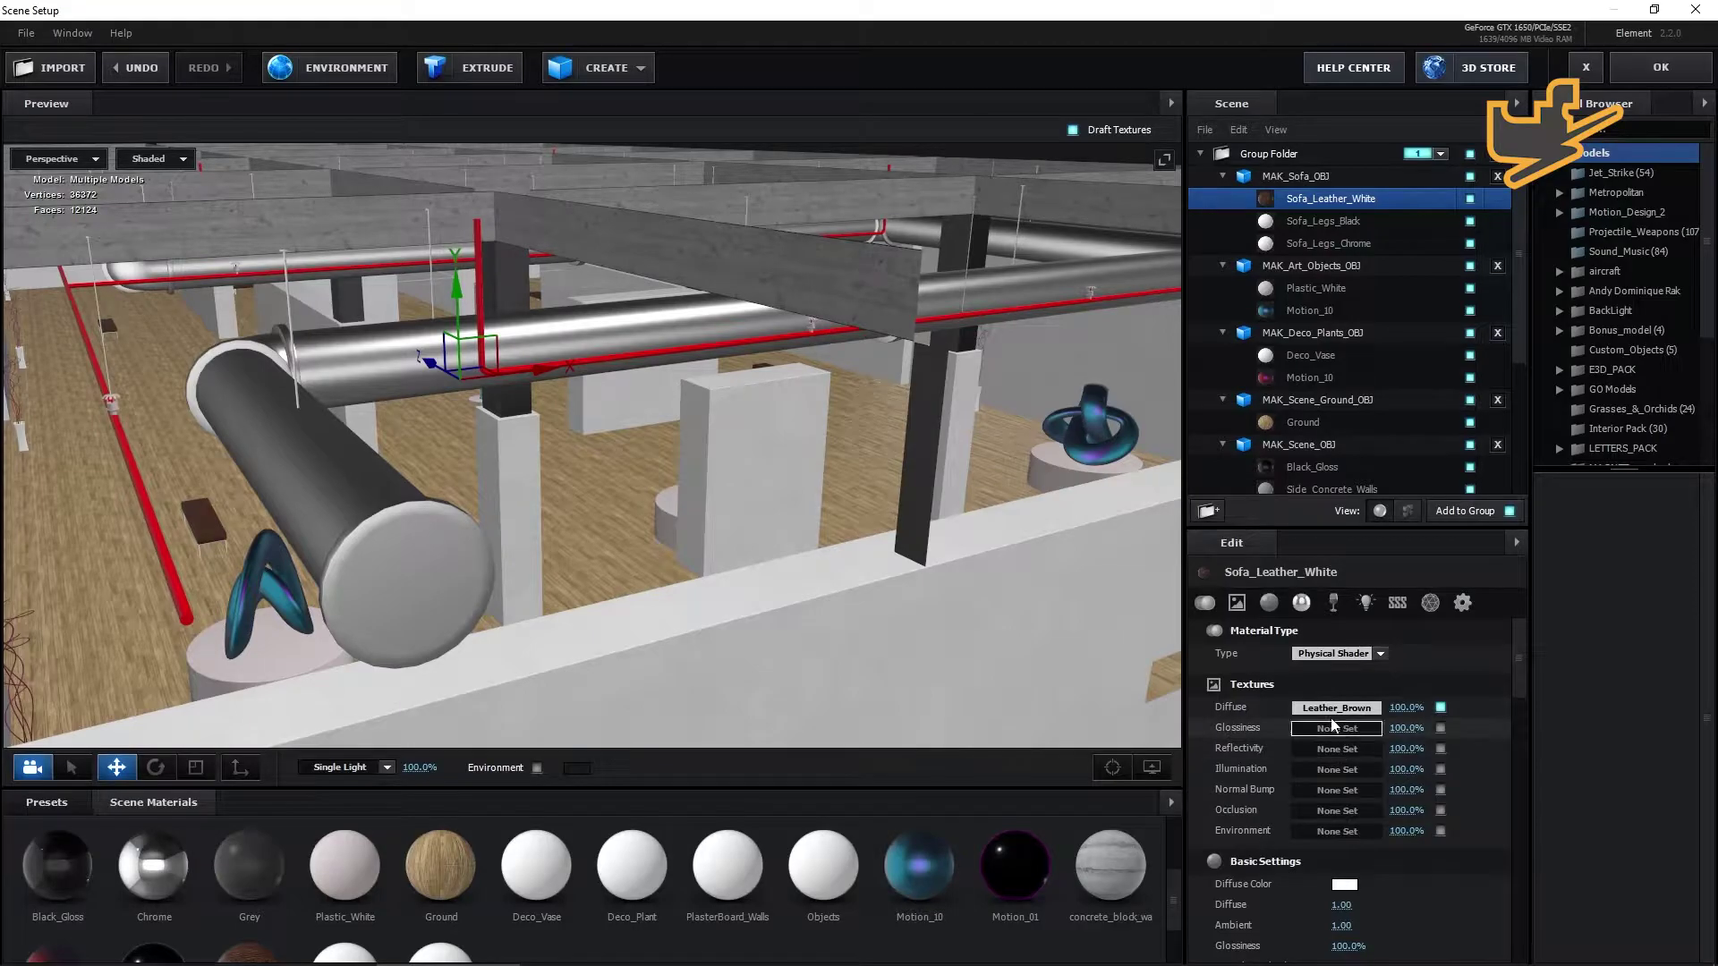
Load Leather_NORM as the normal bump texture of the Sofa_Leather_White material.
left_click(1350, 793)
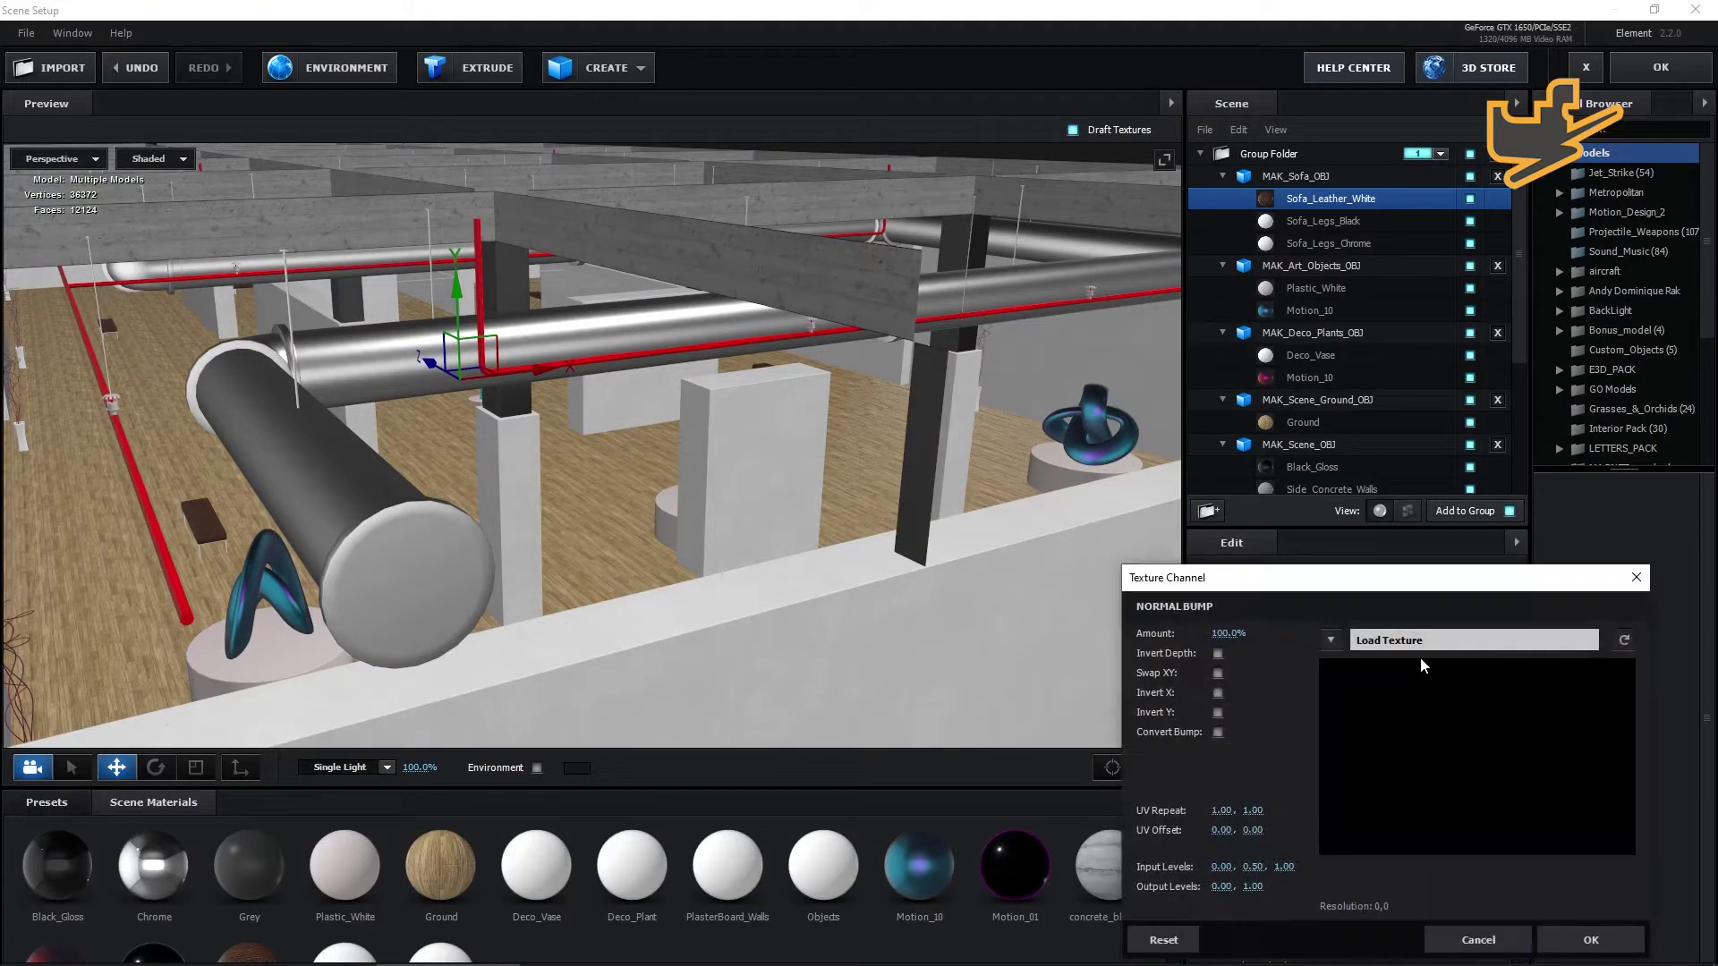
left_click(1421, 644)
scroll(1583, 825, "down", 3)
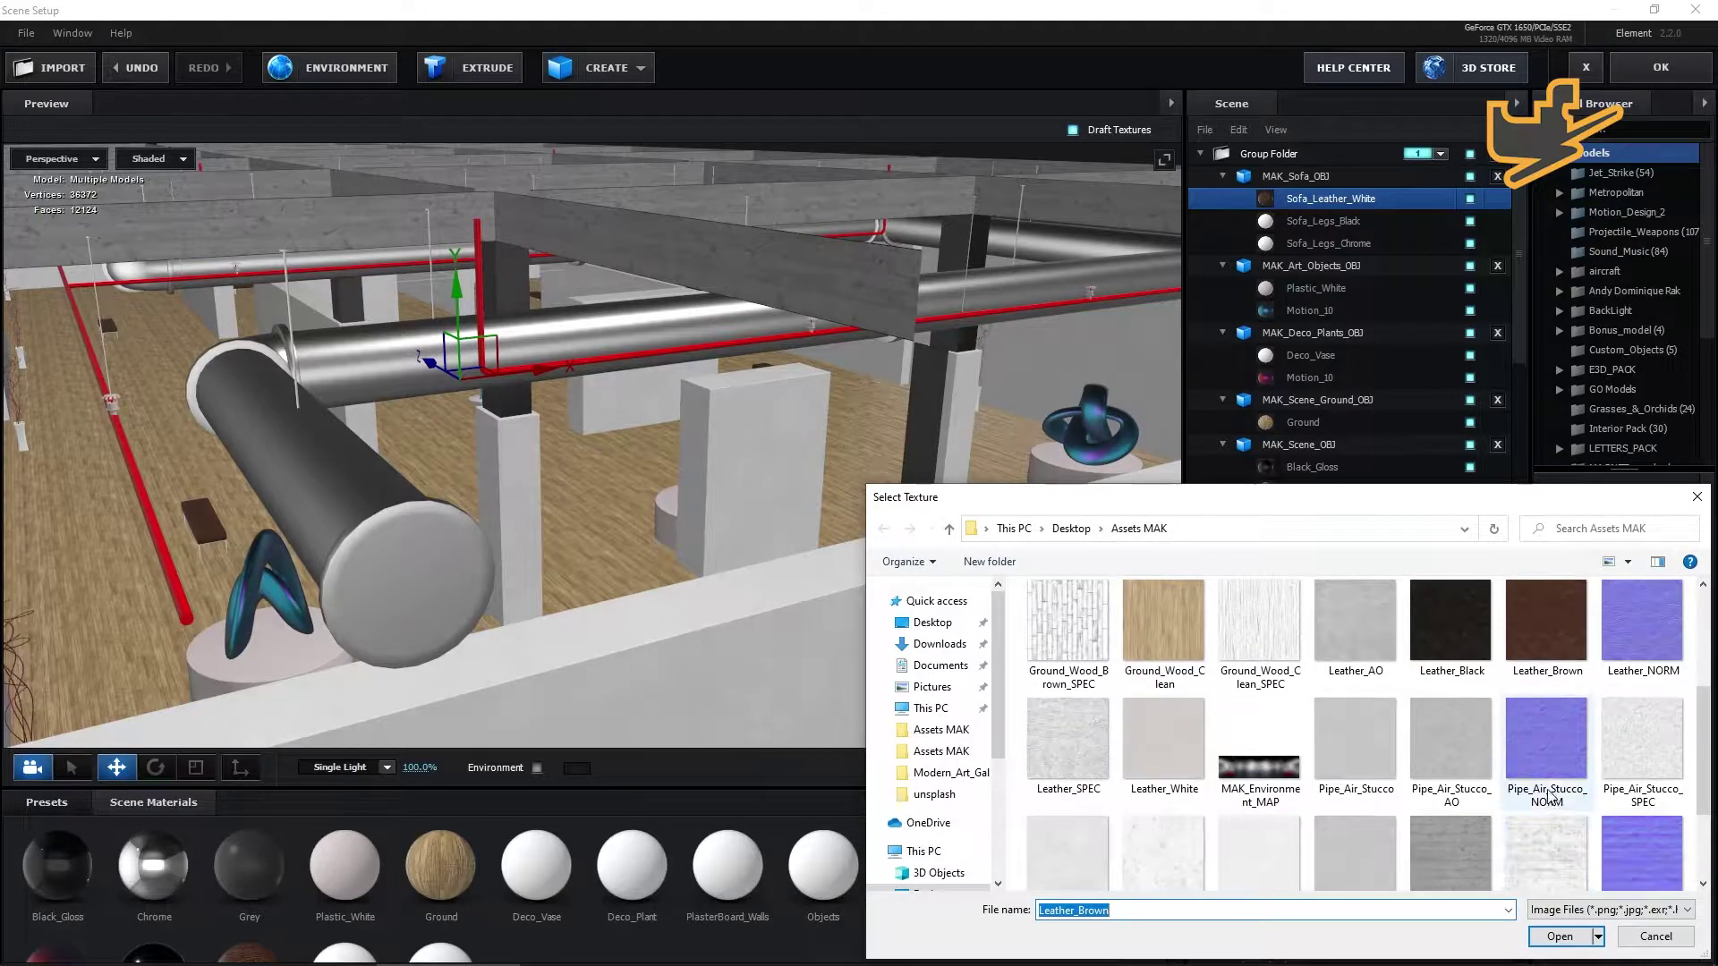
left_click(1638, 662)
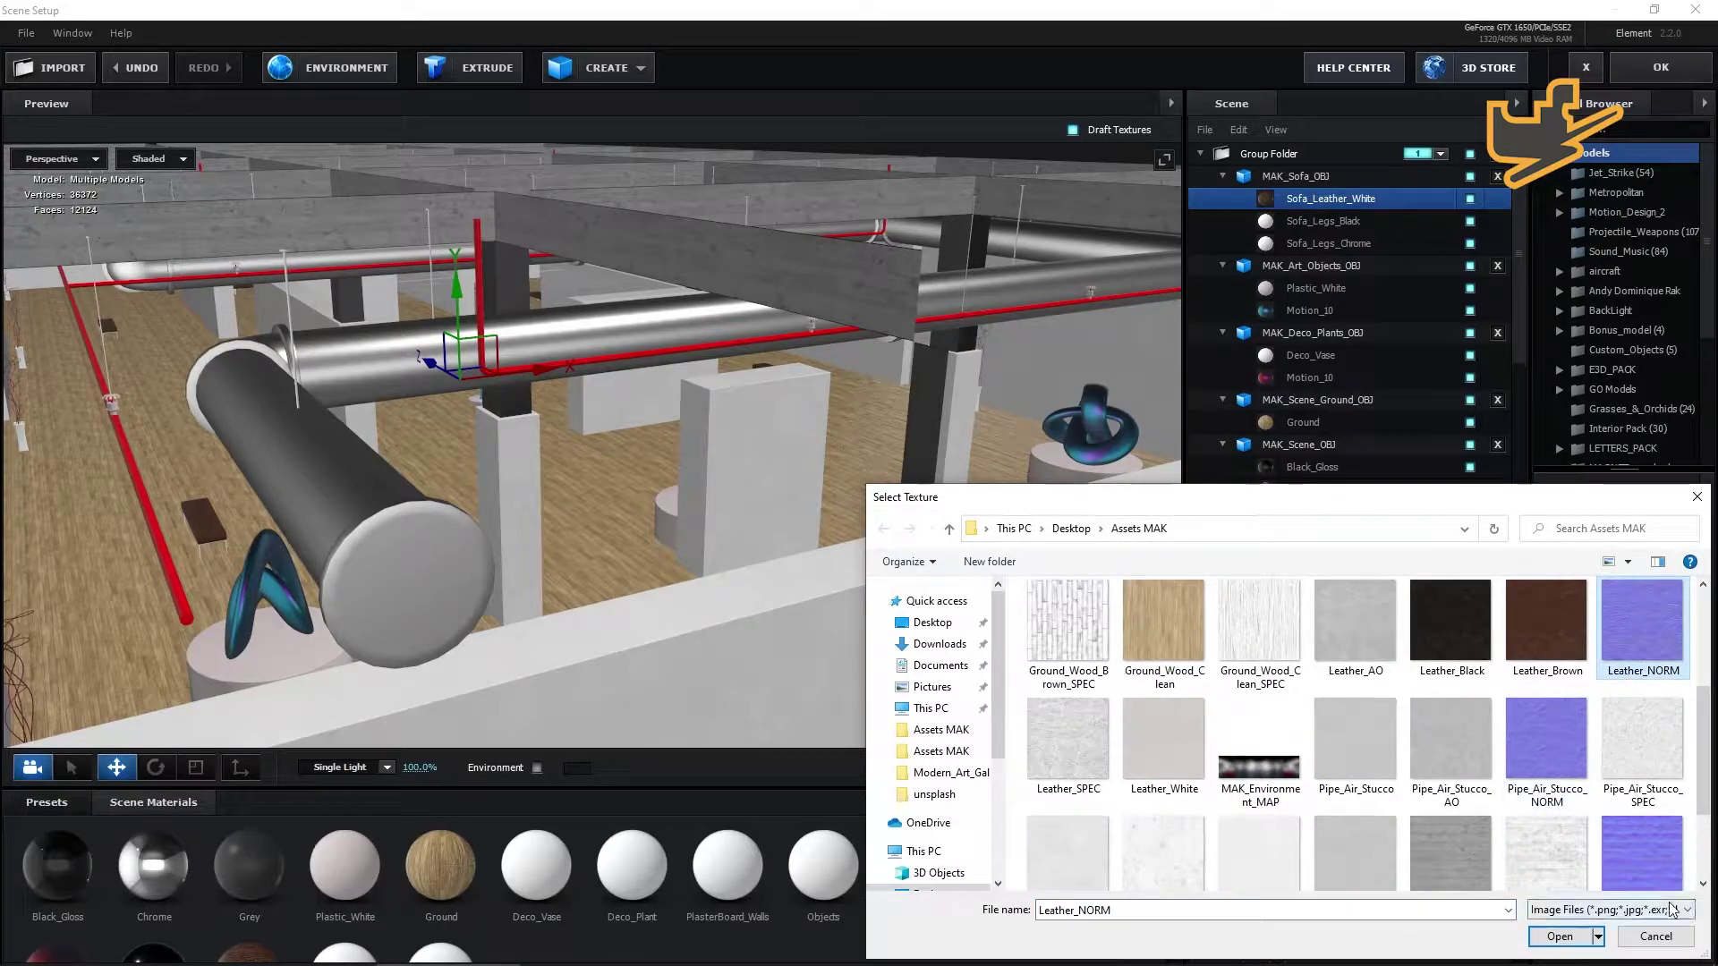
left_click(1560, 937)
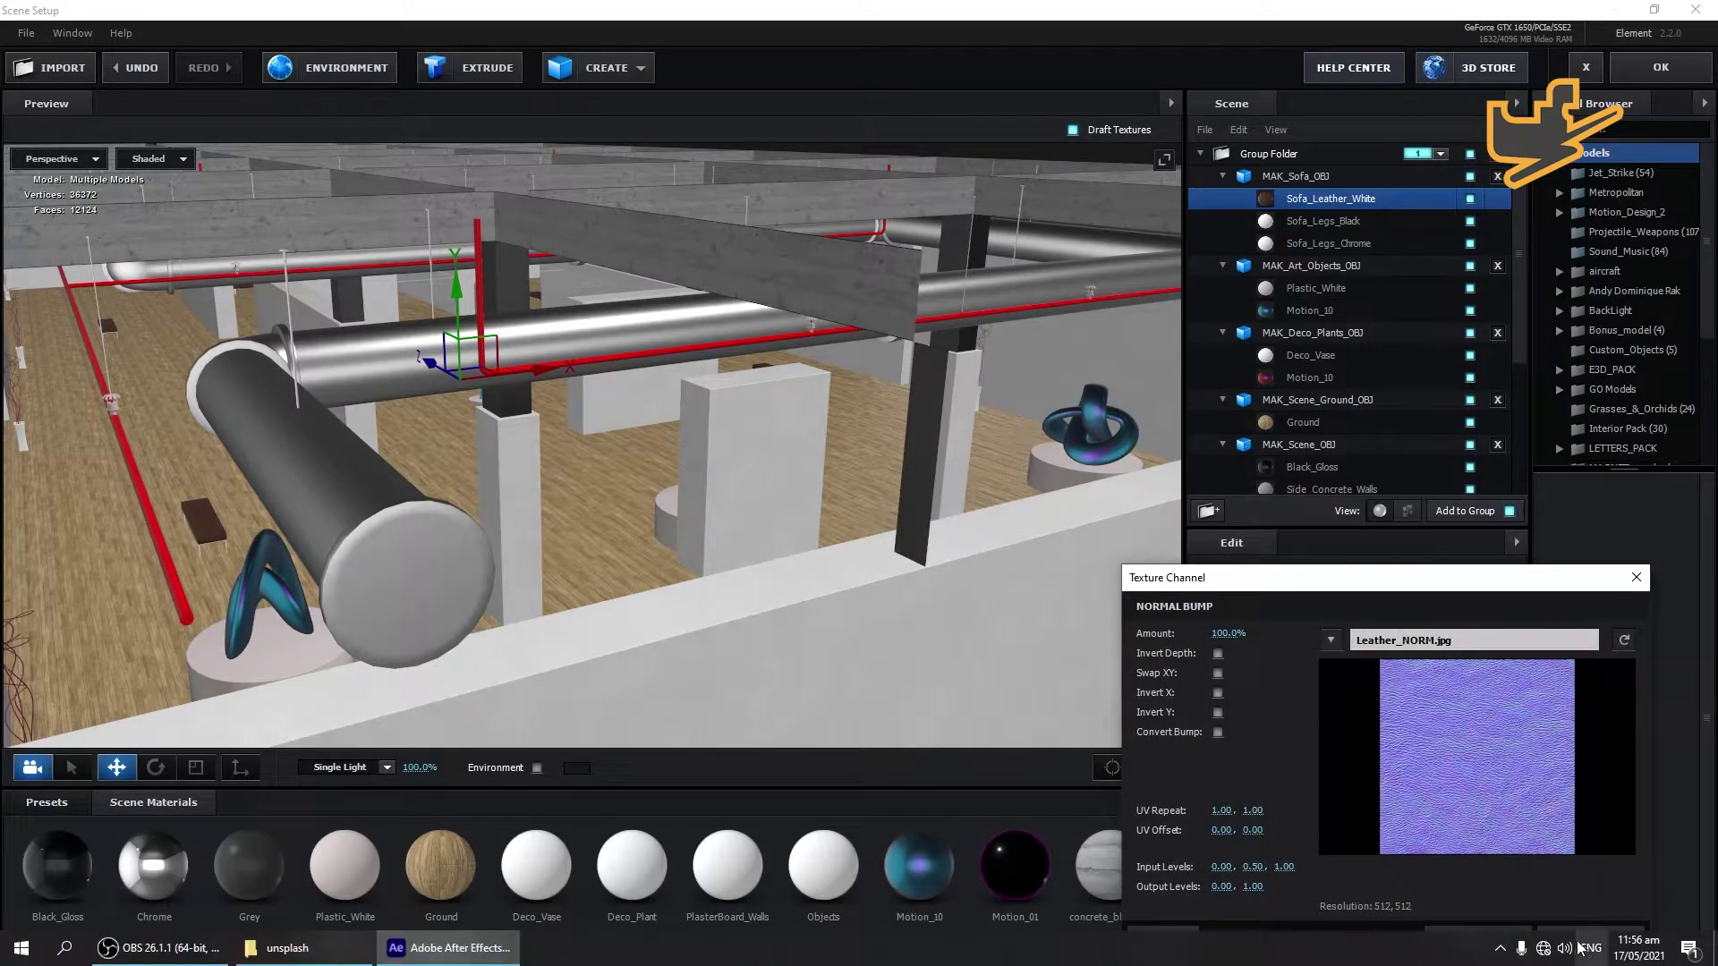
left_click(1584, 939)
Replace the Sofa_Legs_Chrome material on the bench legs with the Chrome scene material.
mouse_move(553, 653)
left_mouse_down()
mouse_move(209, 607)
mouse_move(527, 477)
mouse_move(569, 619)
mouse_move(527, 659)
left_mouse_up()
left_click(526, 658)
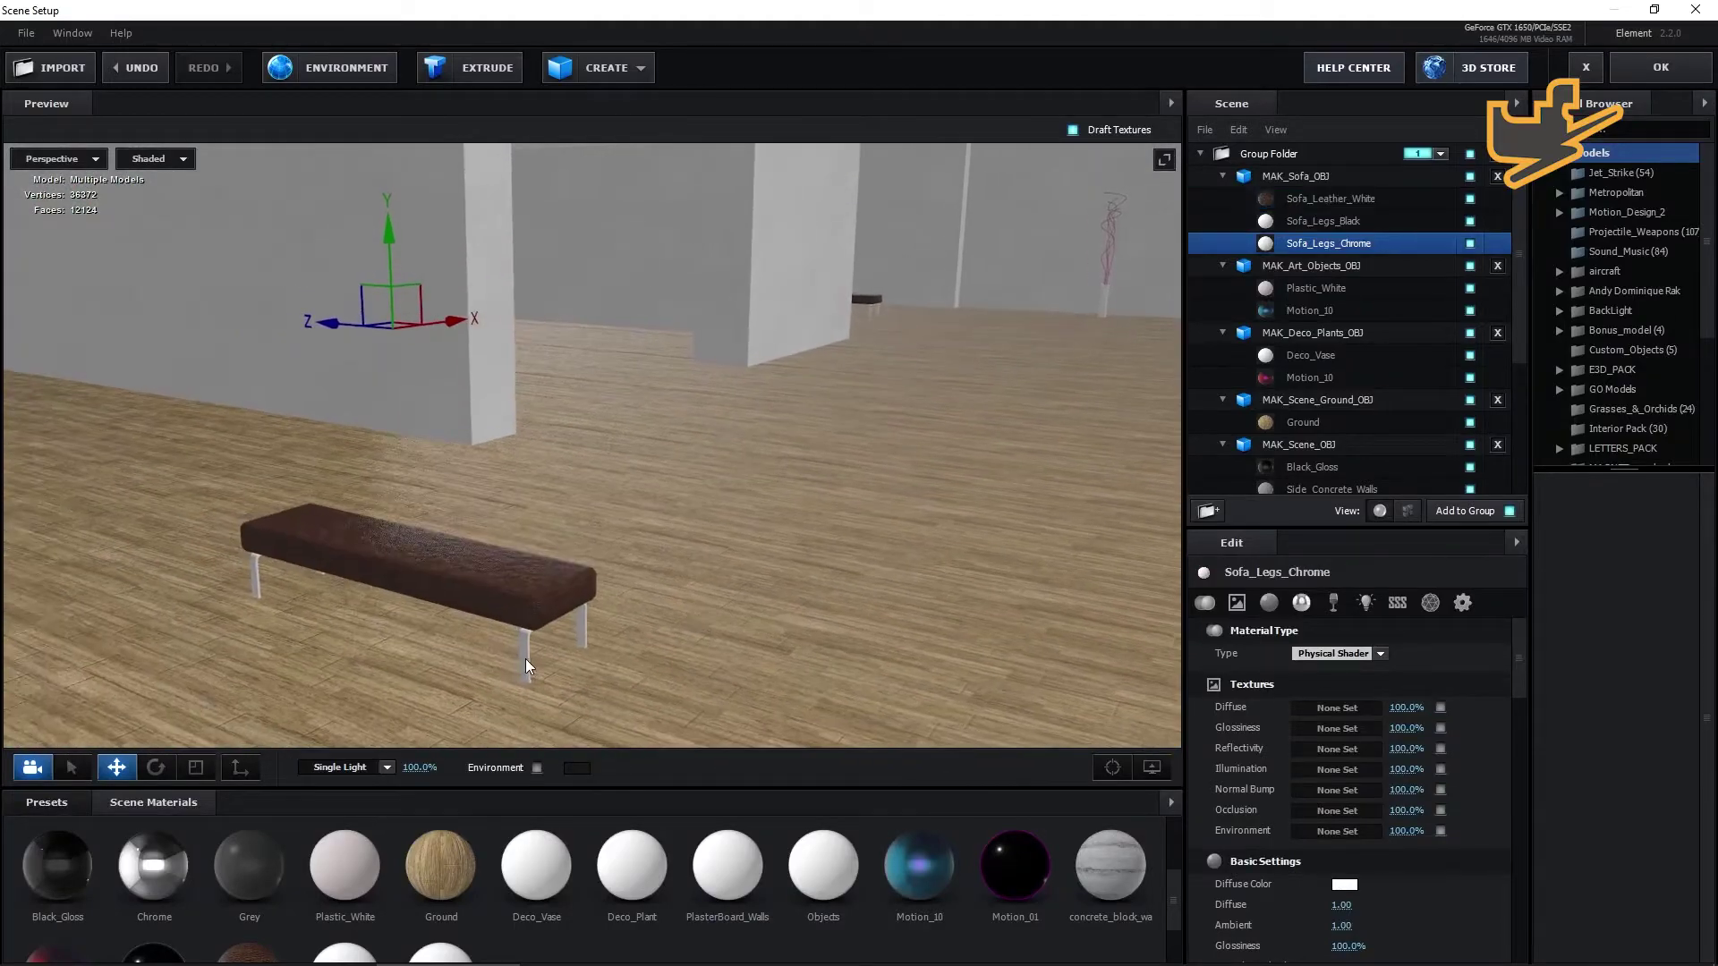
left_click(152, 867)
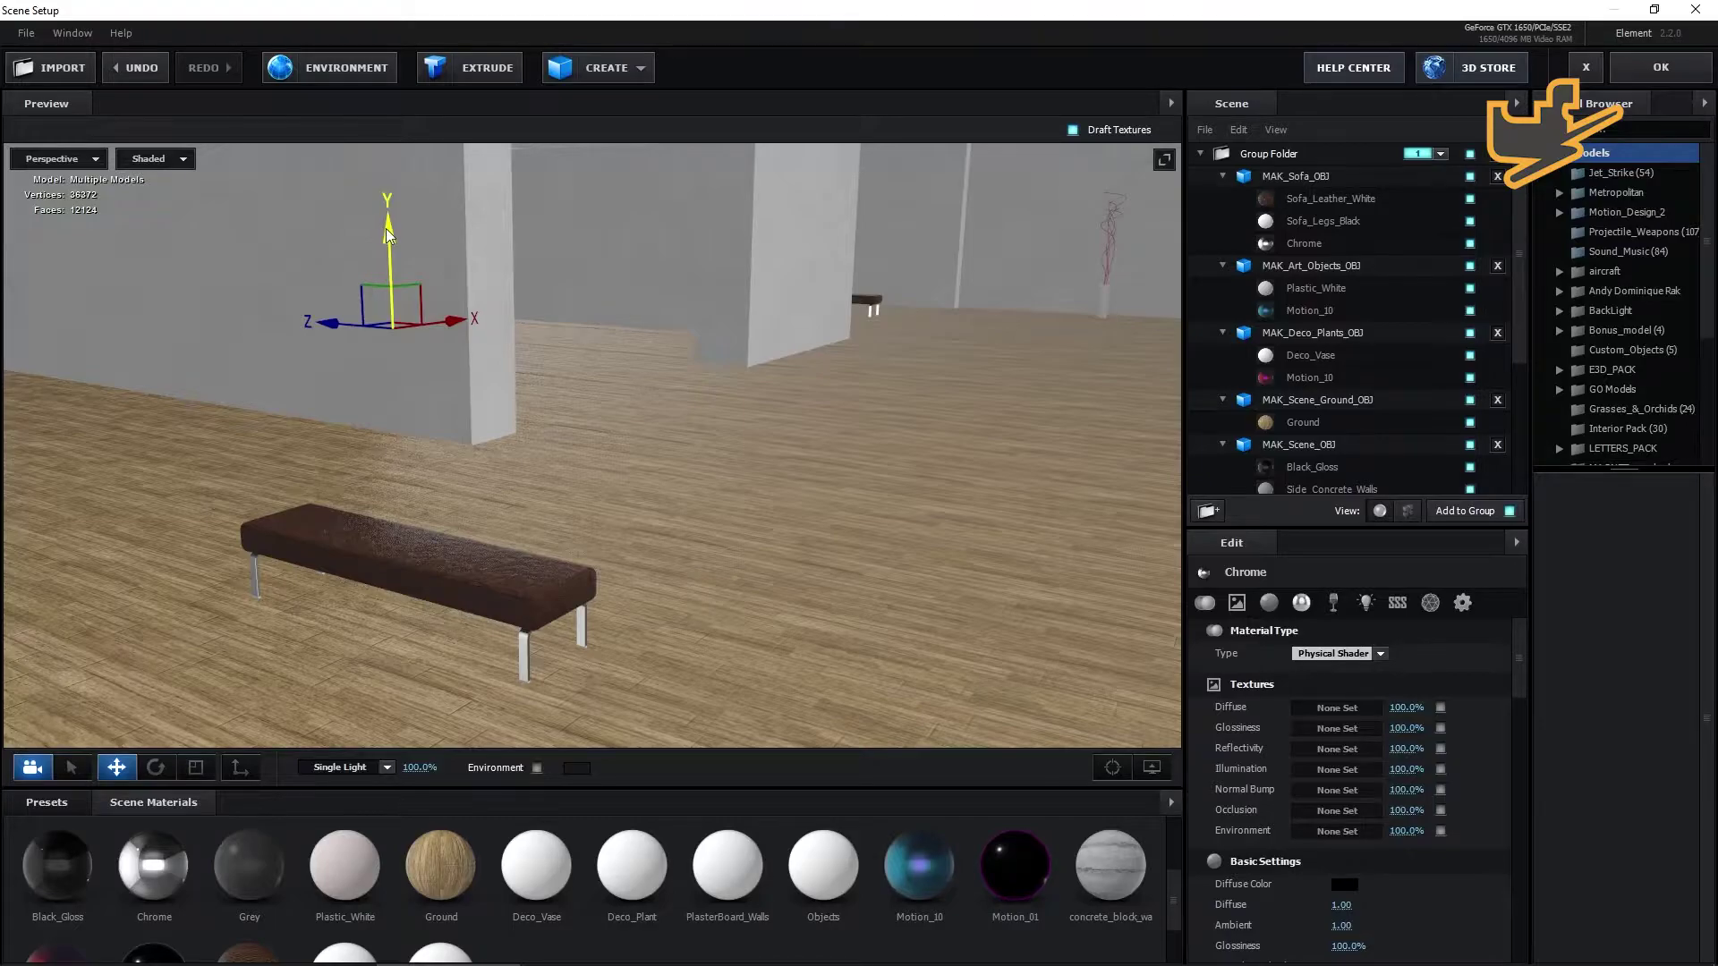
Lower the sofa model slightly along the Y axis and check the bench's leather surface.
left_click_drag(387, 224, 390, 238)
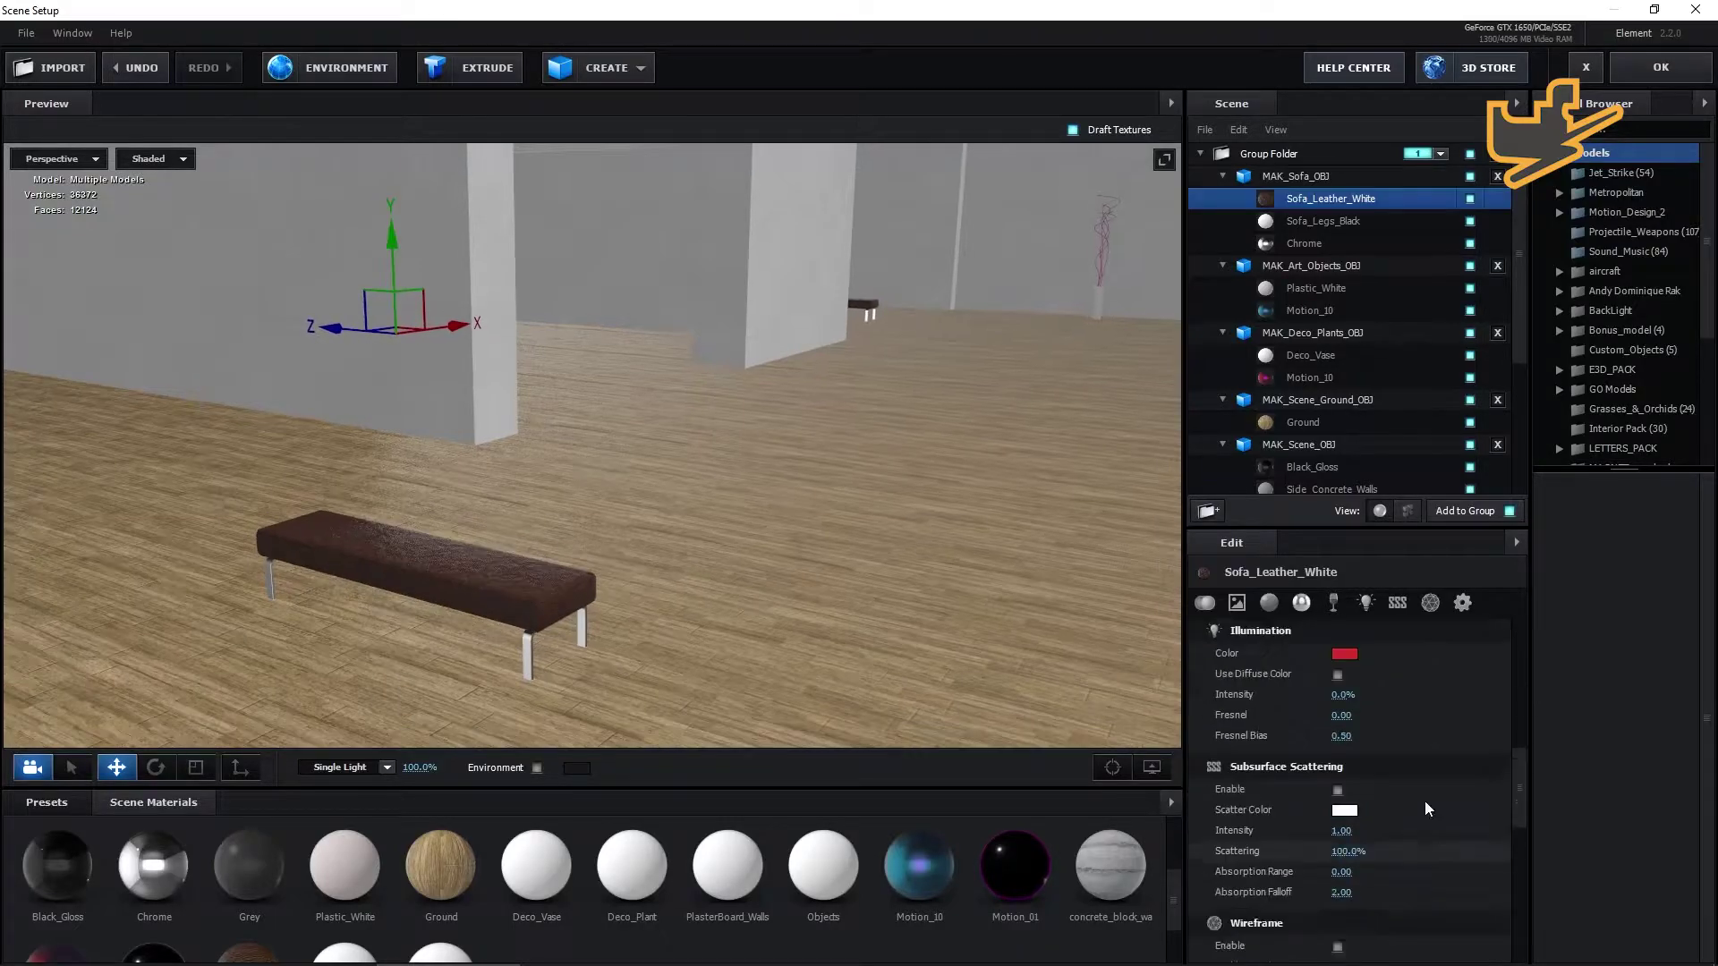
scroll(1425, 800, "up", 10)
left_click_drag(588, 651, 845, 663)
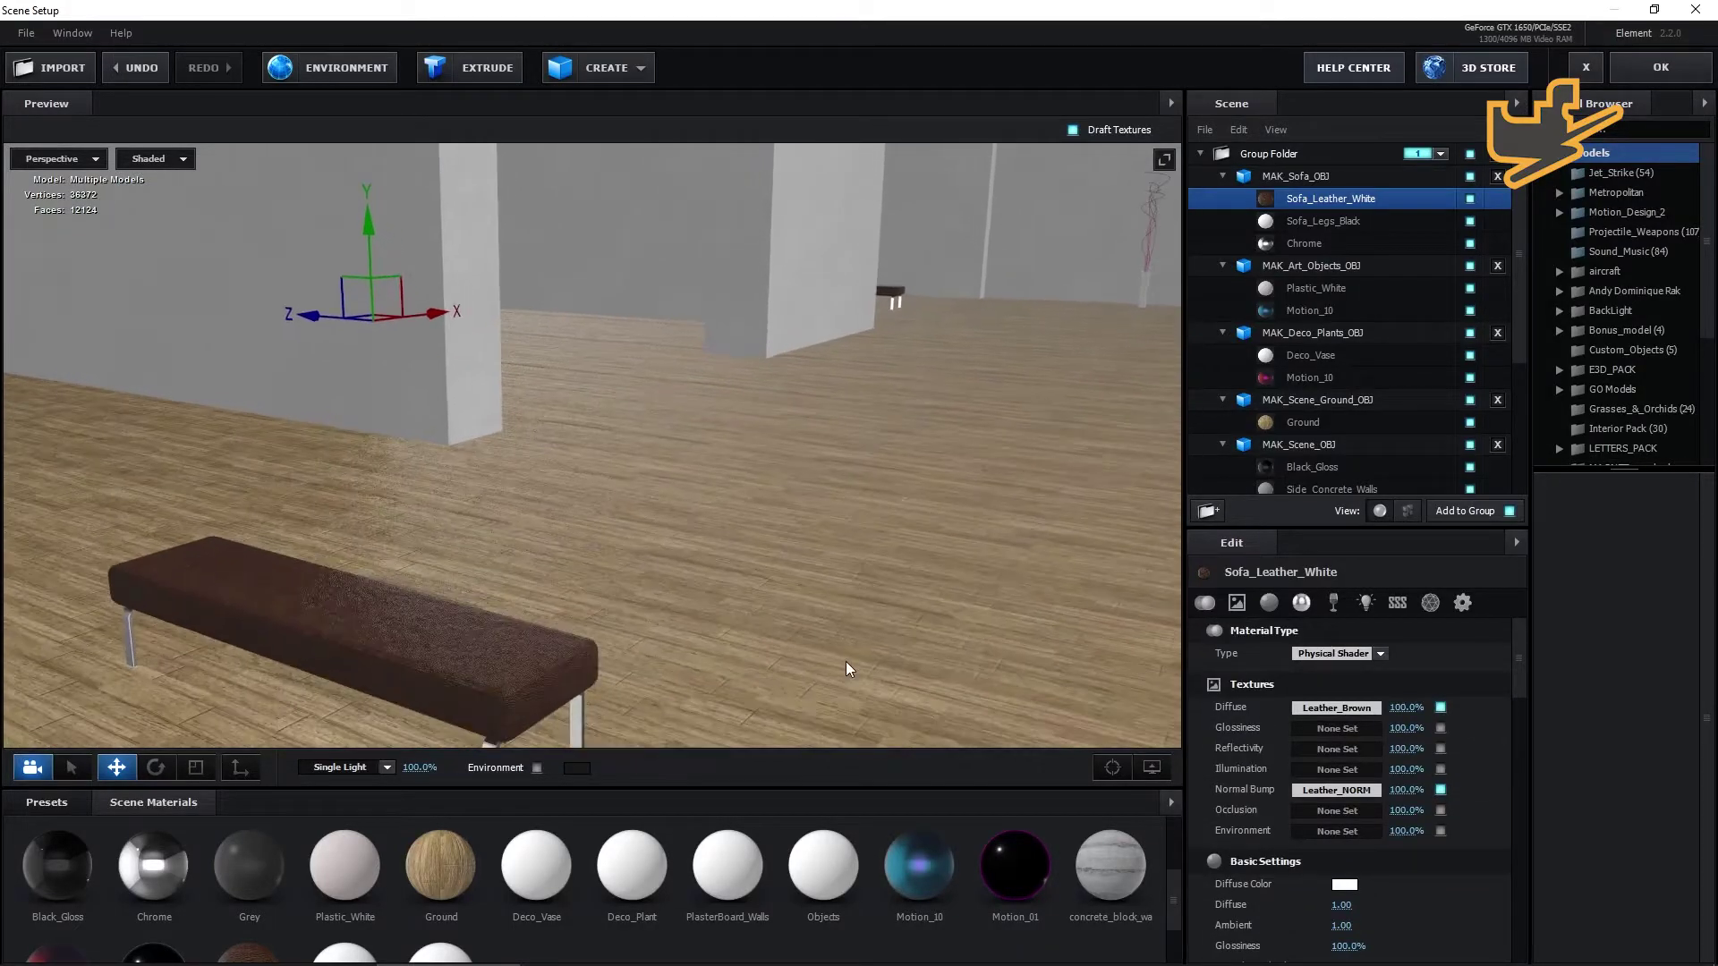
scroll(841, 658, "up", 5)
scroll(841, 653, "down", 5)
left_click_drag(970, 651, 860, 668)
scroll(871, 661, "up", 3)
scroll(869, 655, "up", 3)
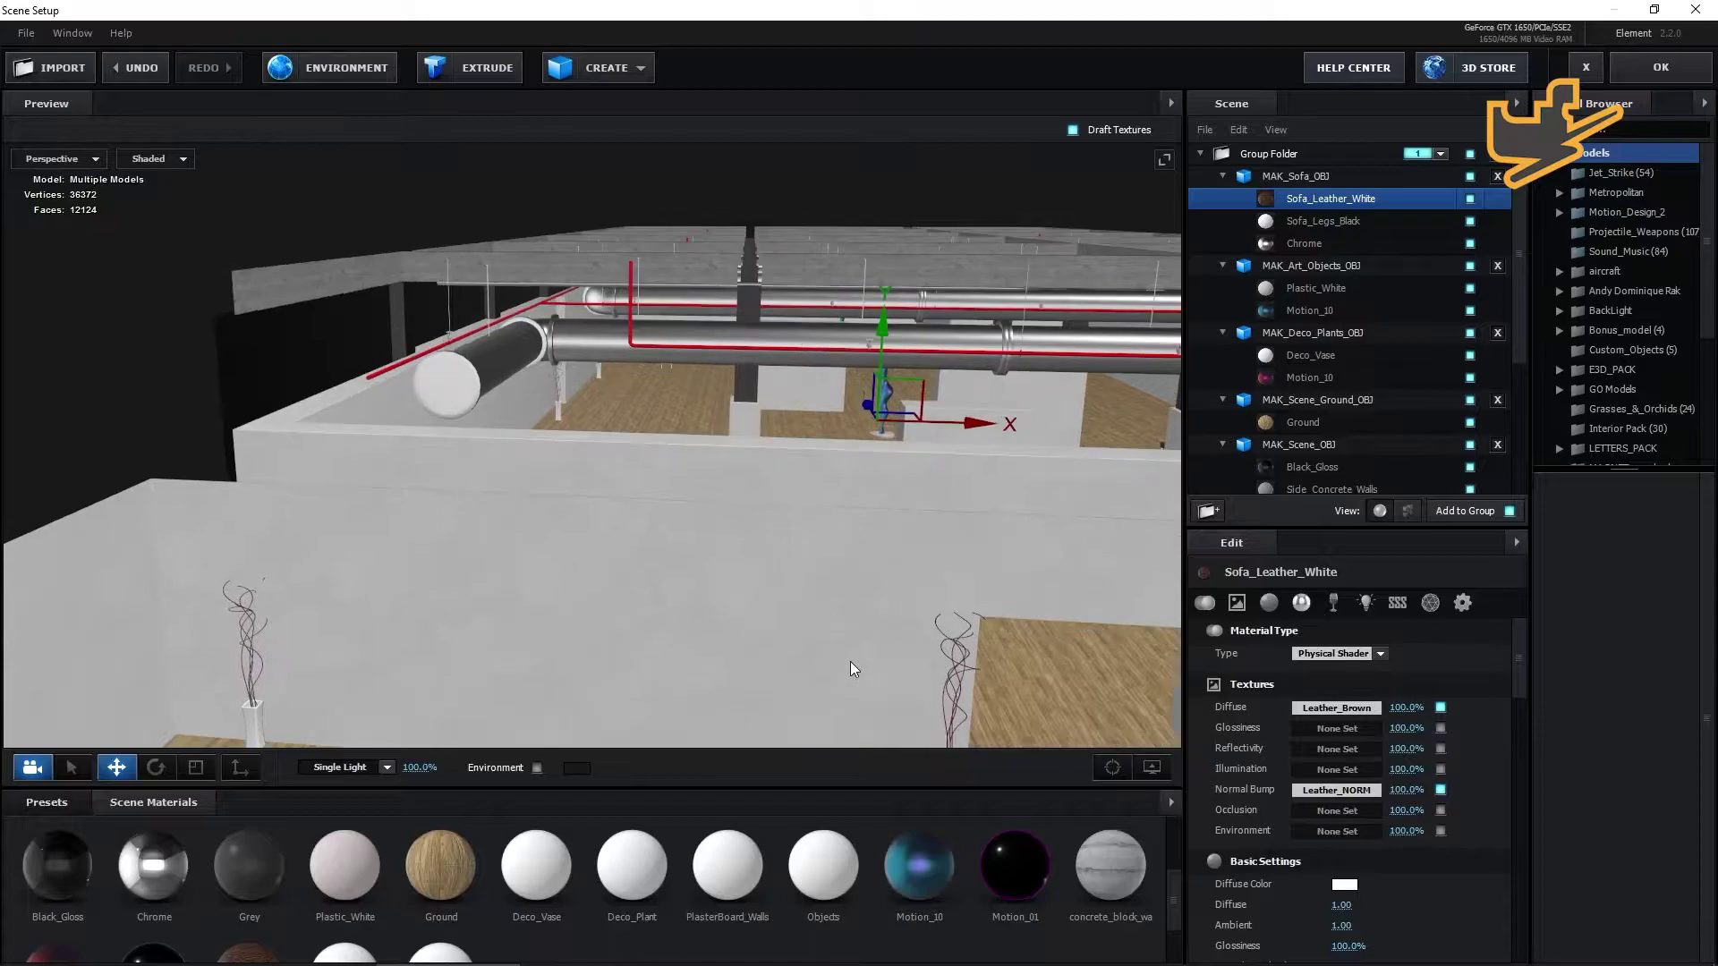
Import the MAK_Photo_Art_OBJ model from the Assets MAK folder.
left_click(26, 34)
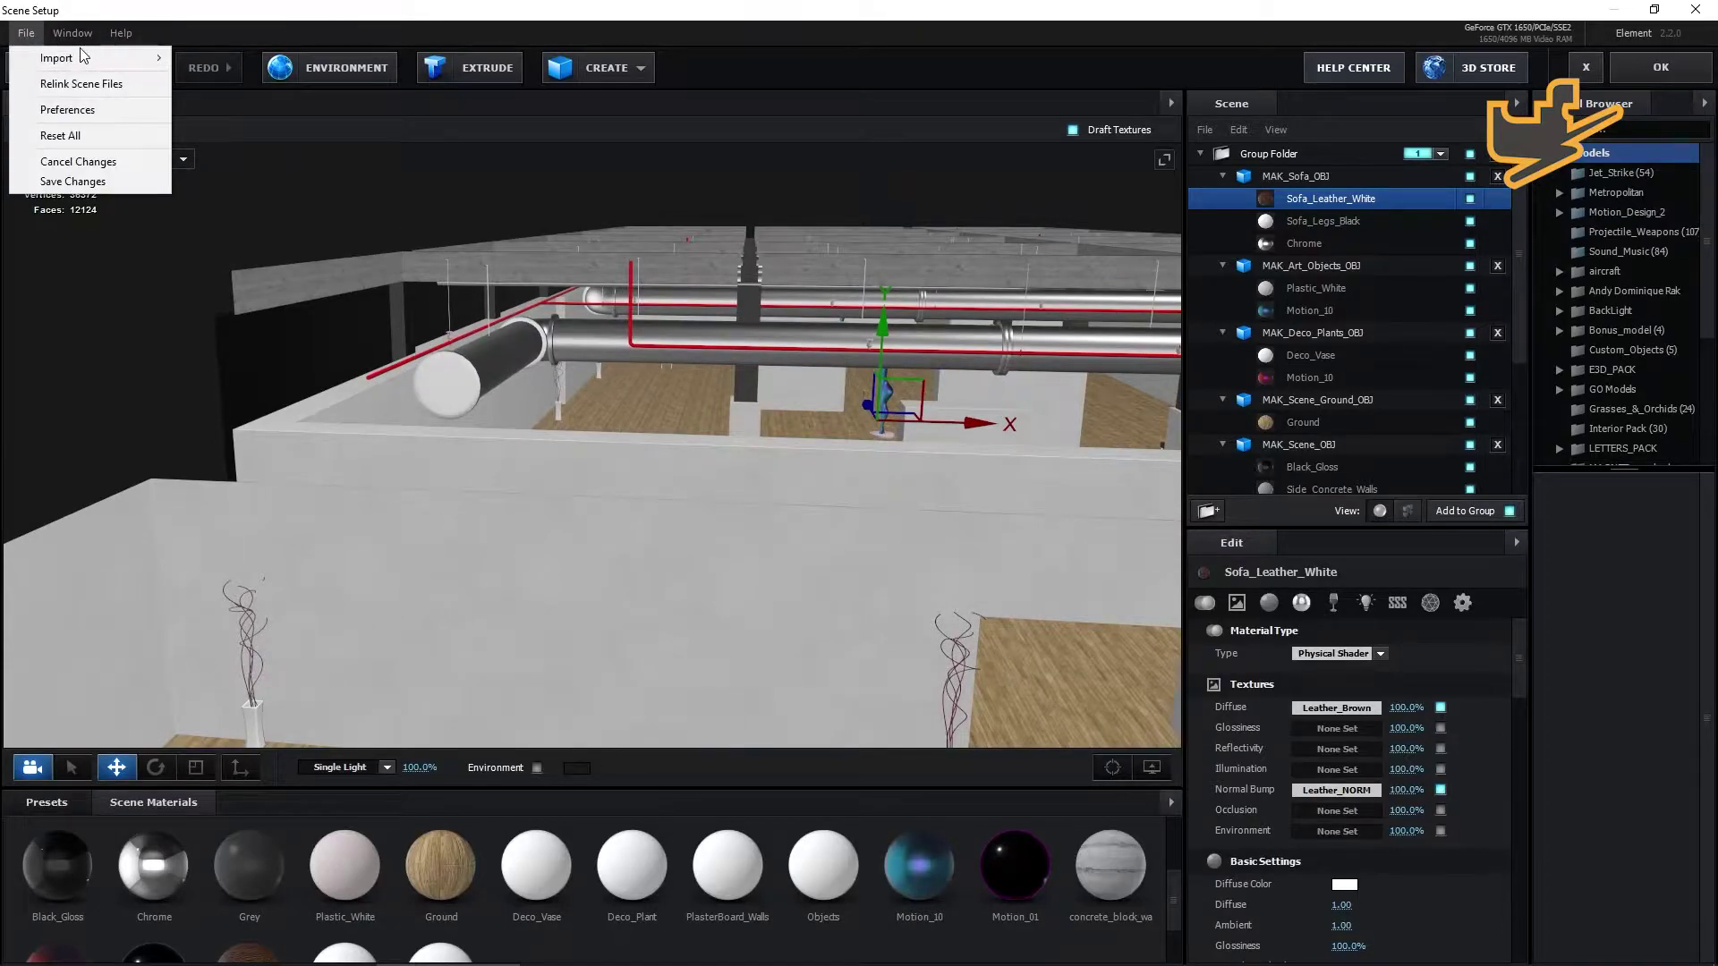
mouse_move(80, 61)
left_click(243, 52)
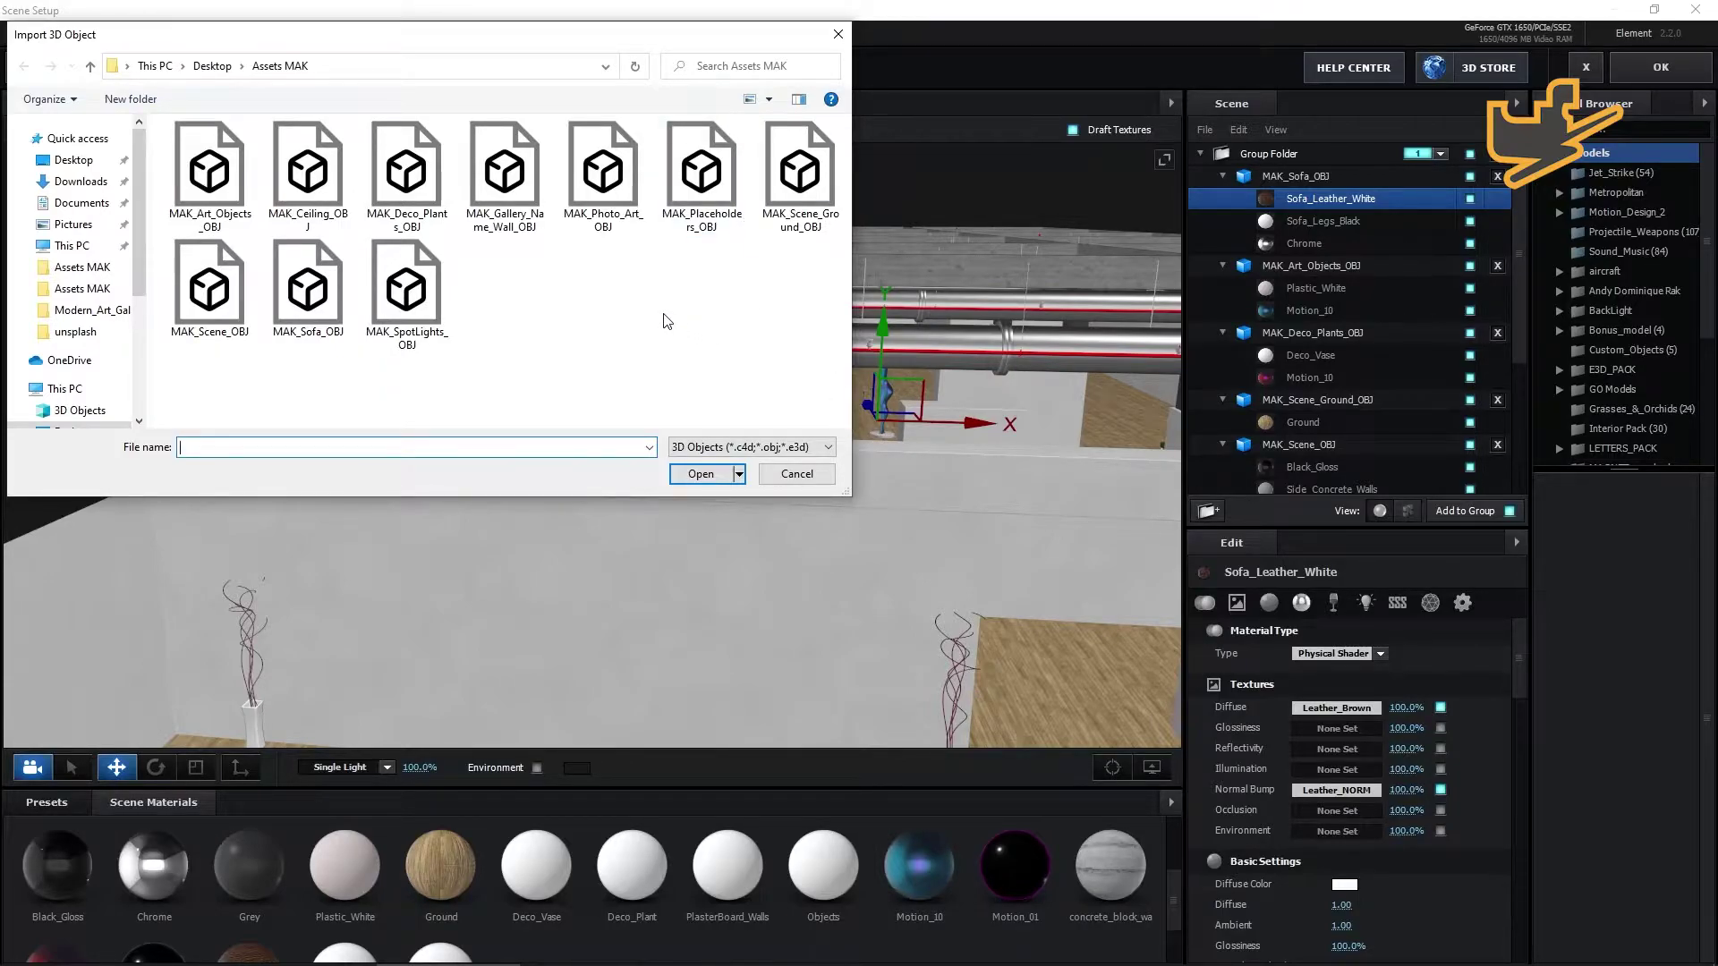
left_click(602, 193)
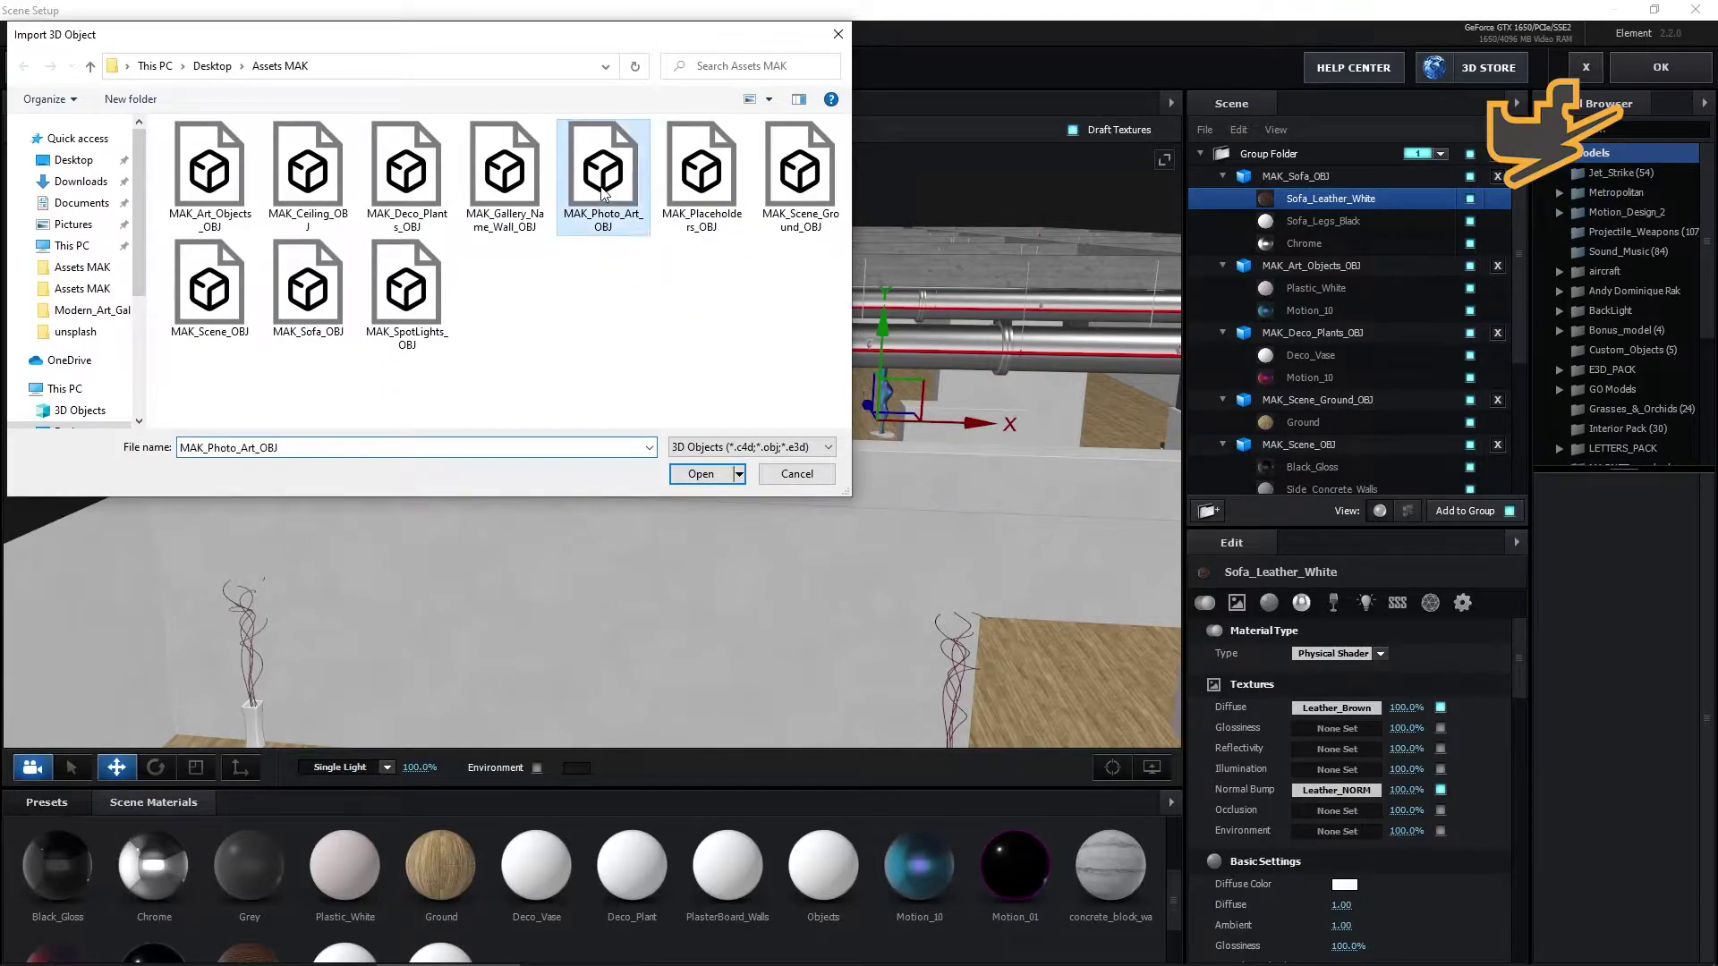
left_click(702, 474)
left_click(982, 662)
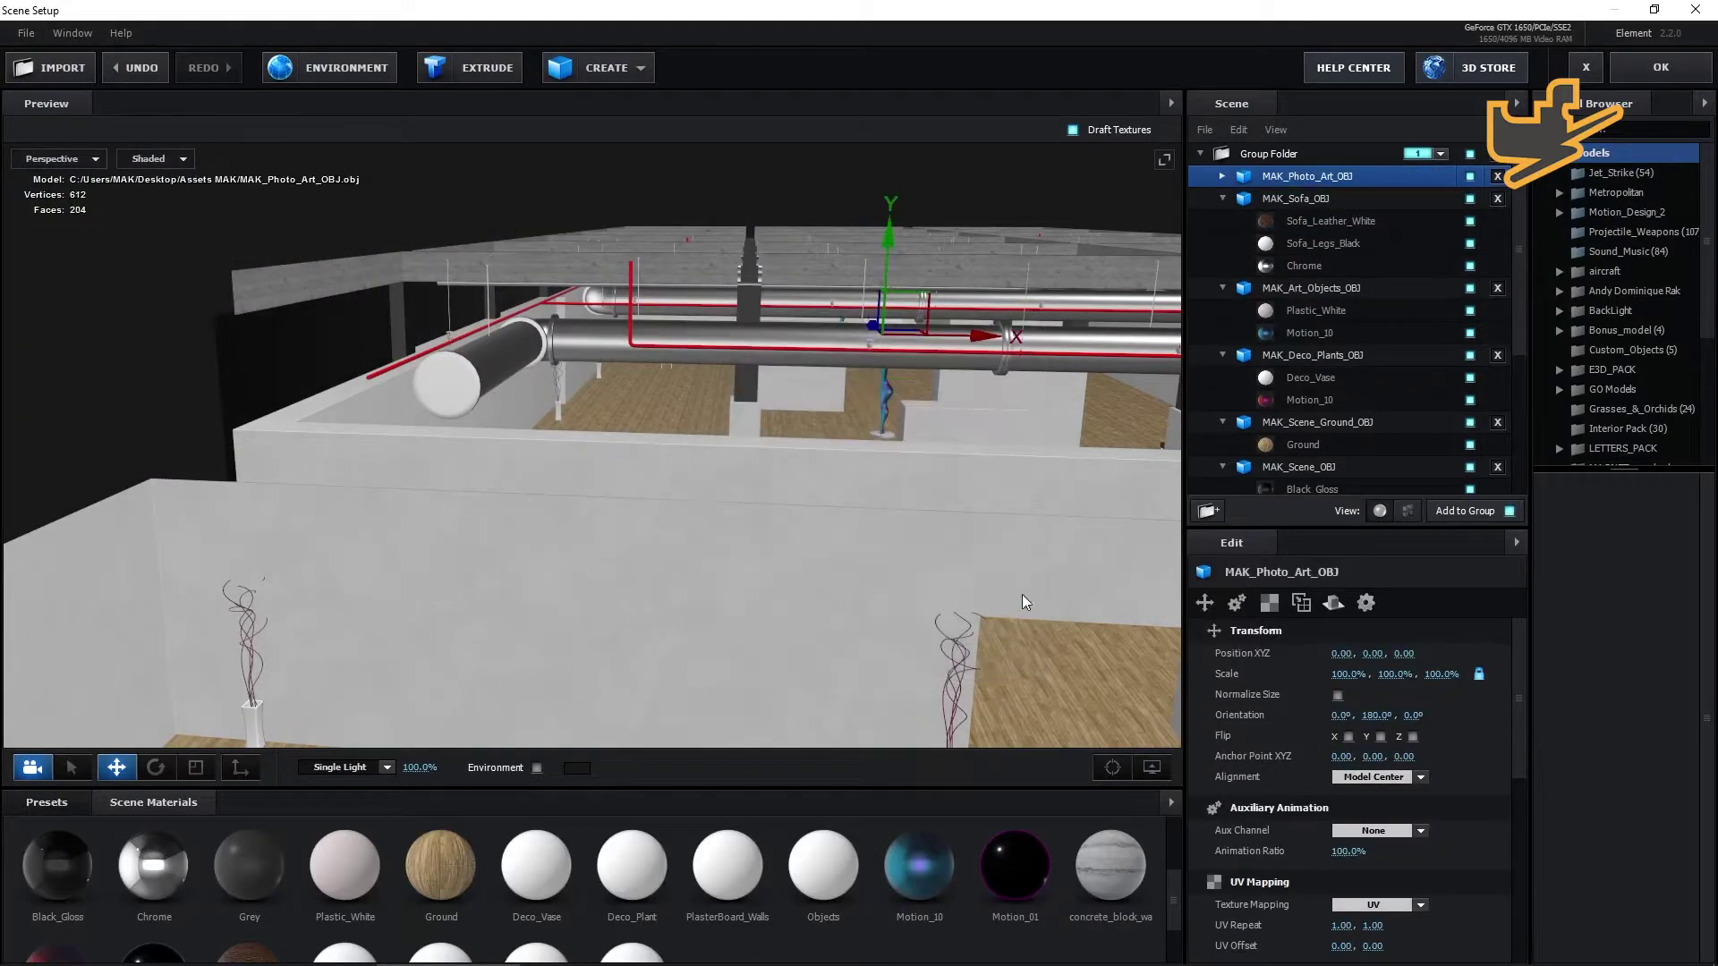
Position the photo art model at about Y -2.30 and Z -17.02, and scale it non-uniformly to 136.5%, 106.5%, 100%.
left_click_drag(899, 220, 915, 292)
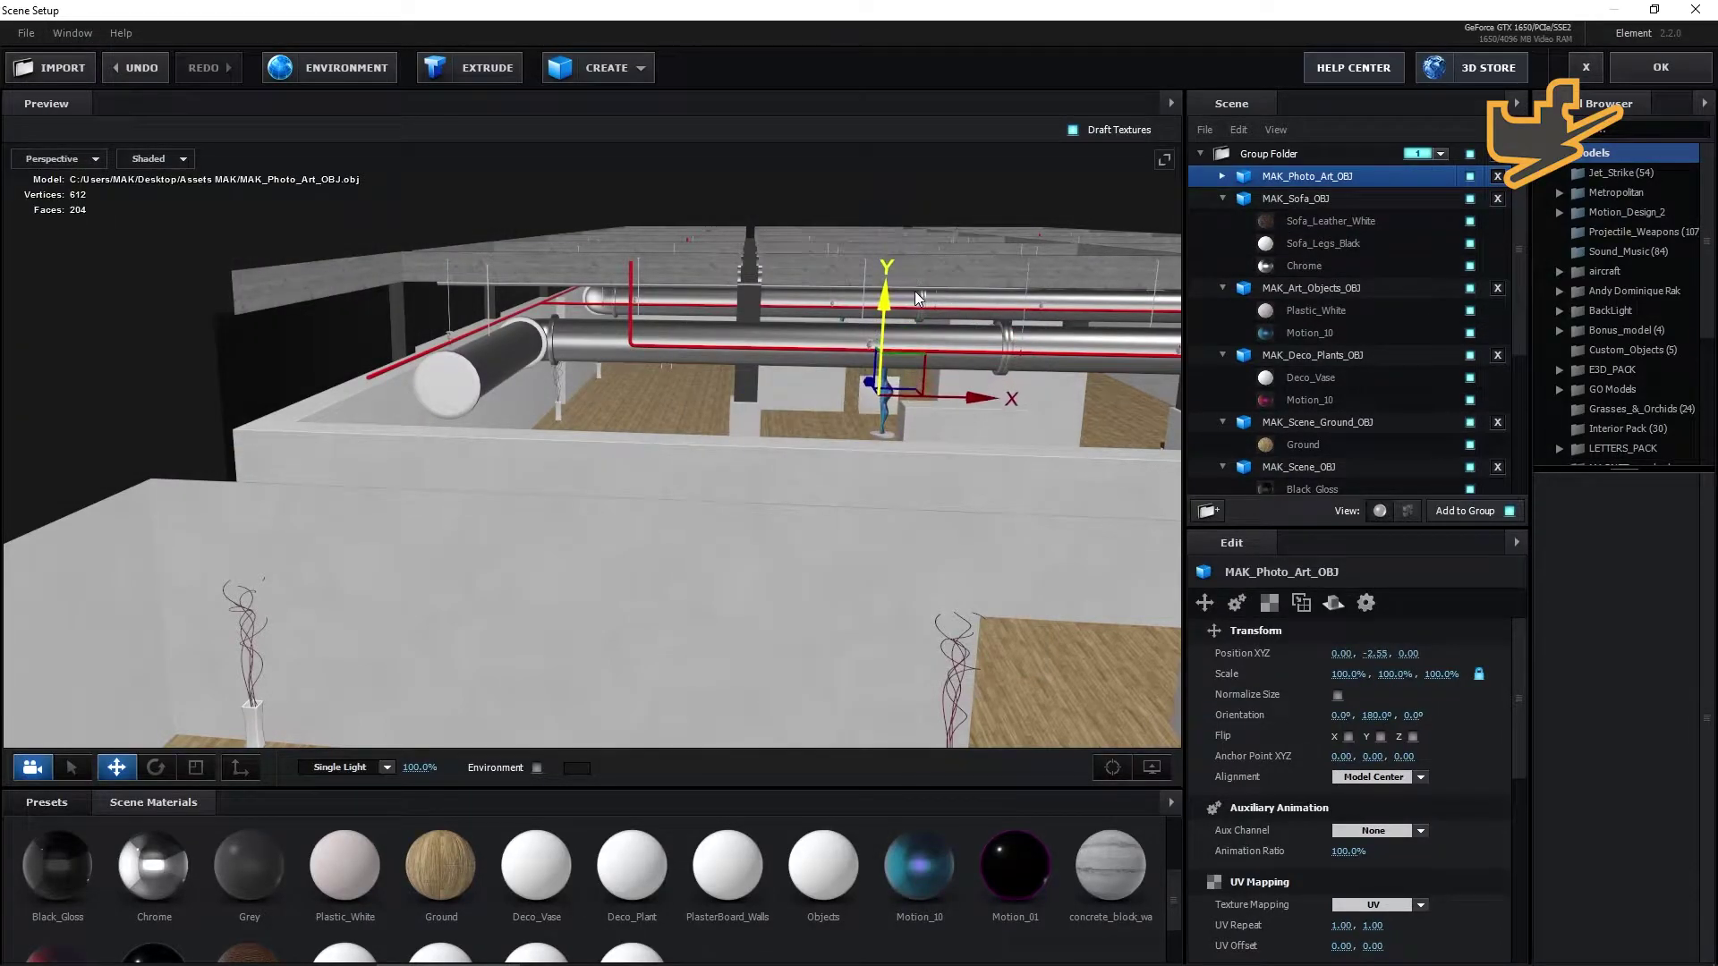
left_click_drag(867, 385, 1002, 456)
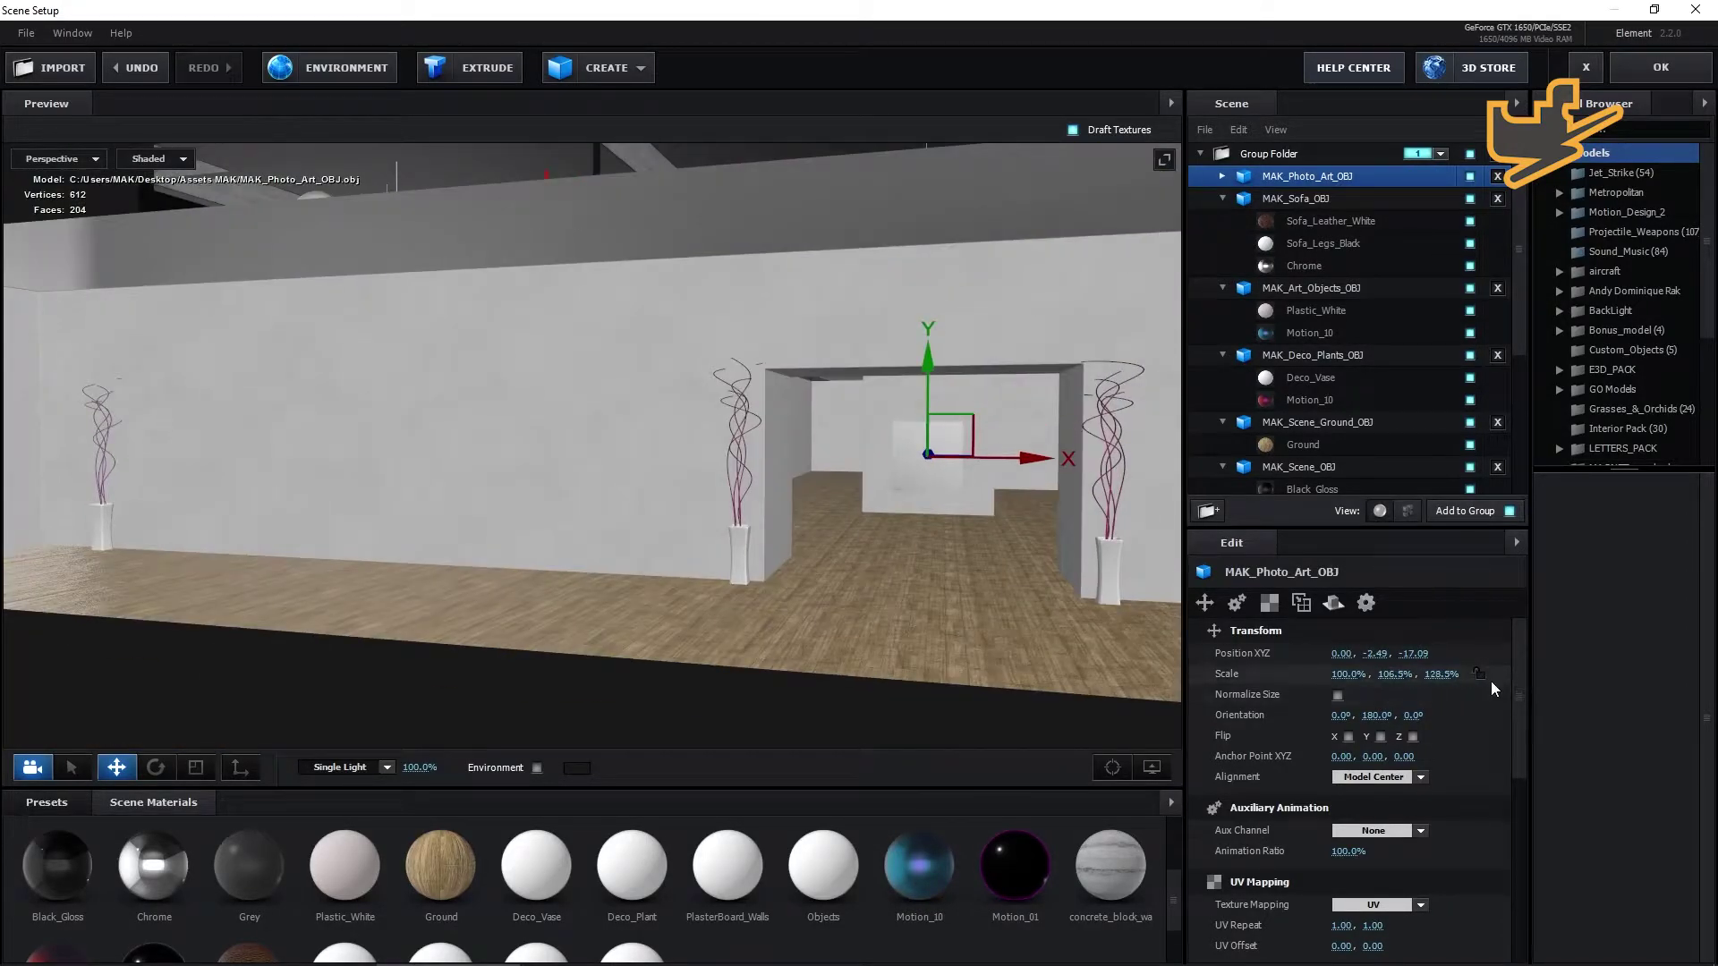
left_click_drag(956, 553, 848, 616)
scroll(880, 611, "down", 3)
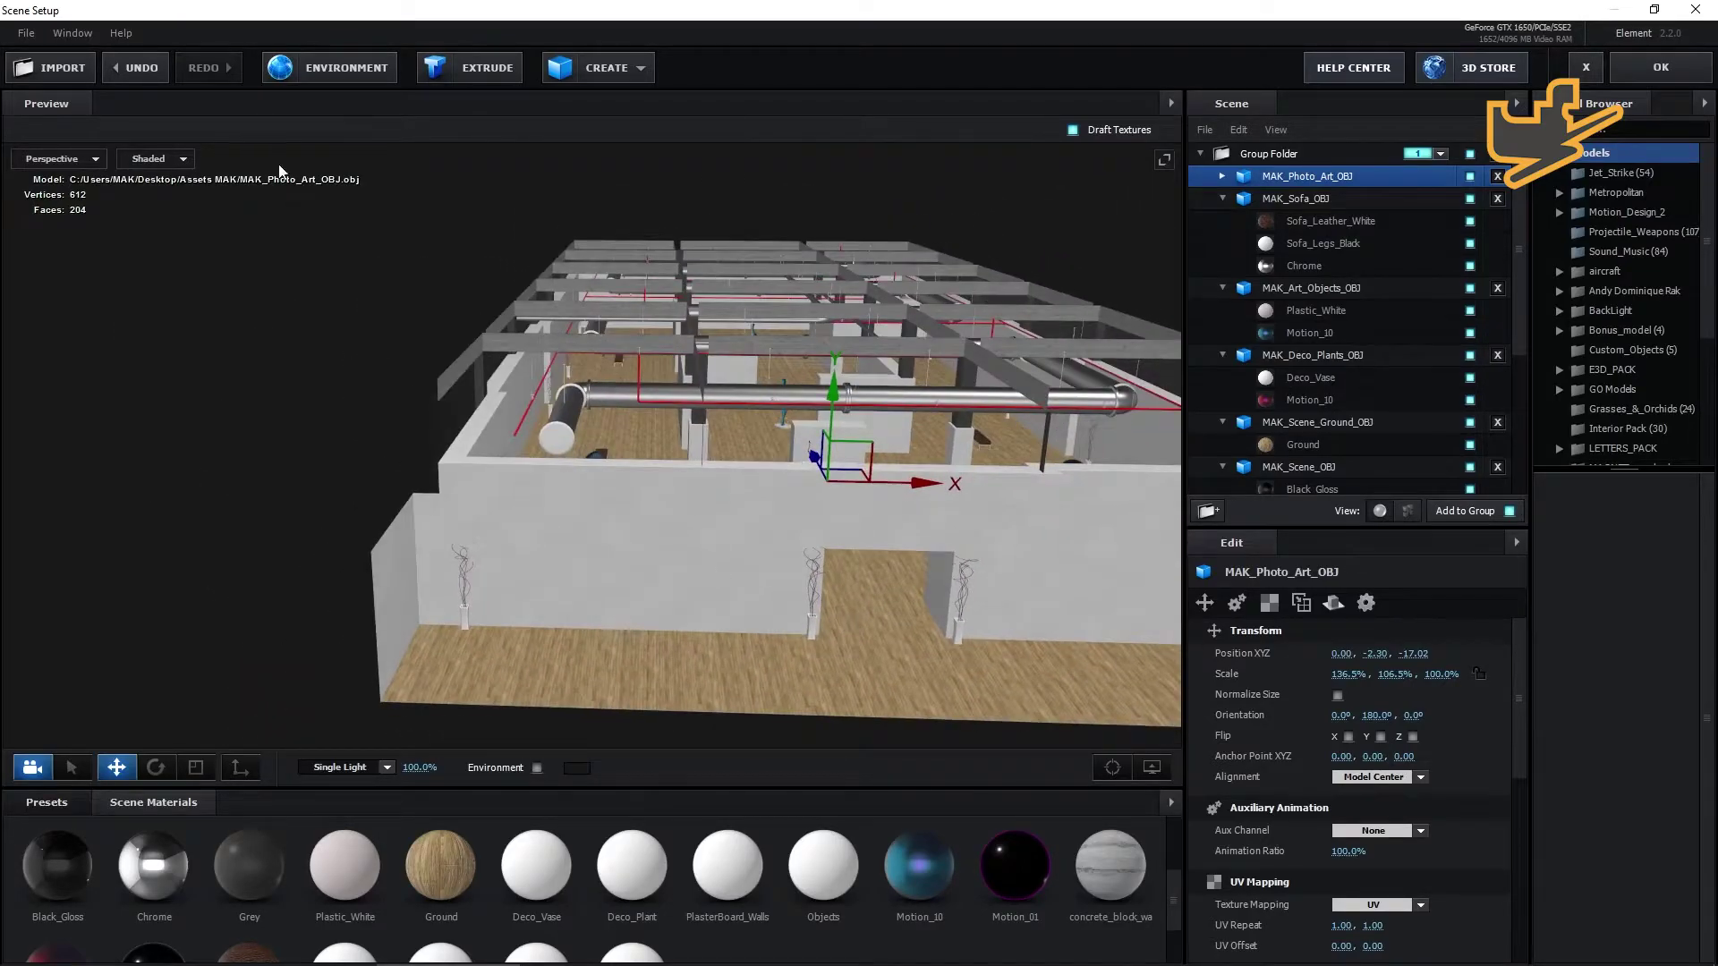
Import the MAK_Ceiling_OBJ model from the Assets MAK folder.
left_click(26, 33)
mouse_move(79, 59)
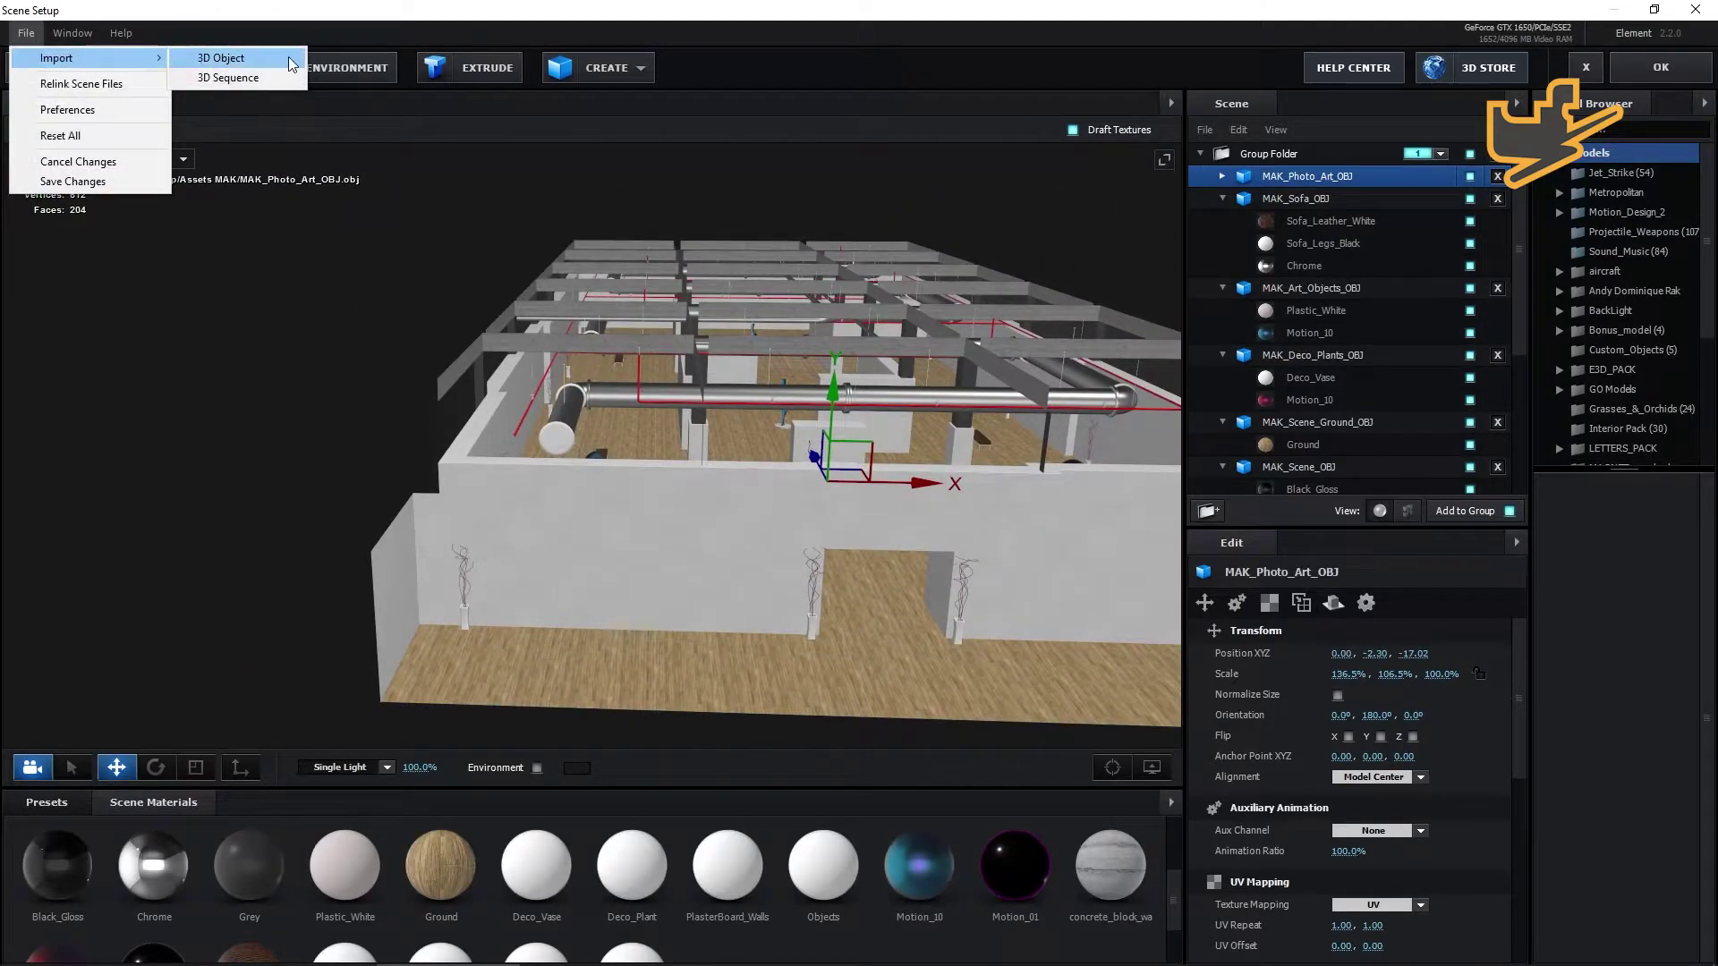
left_click(221, 58)
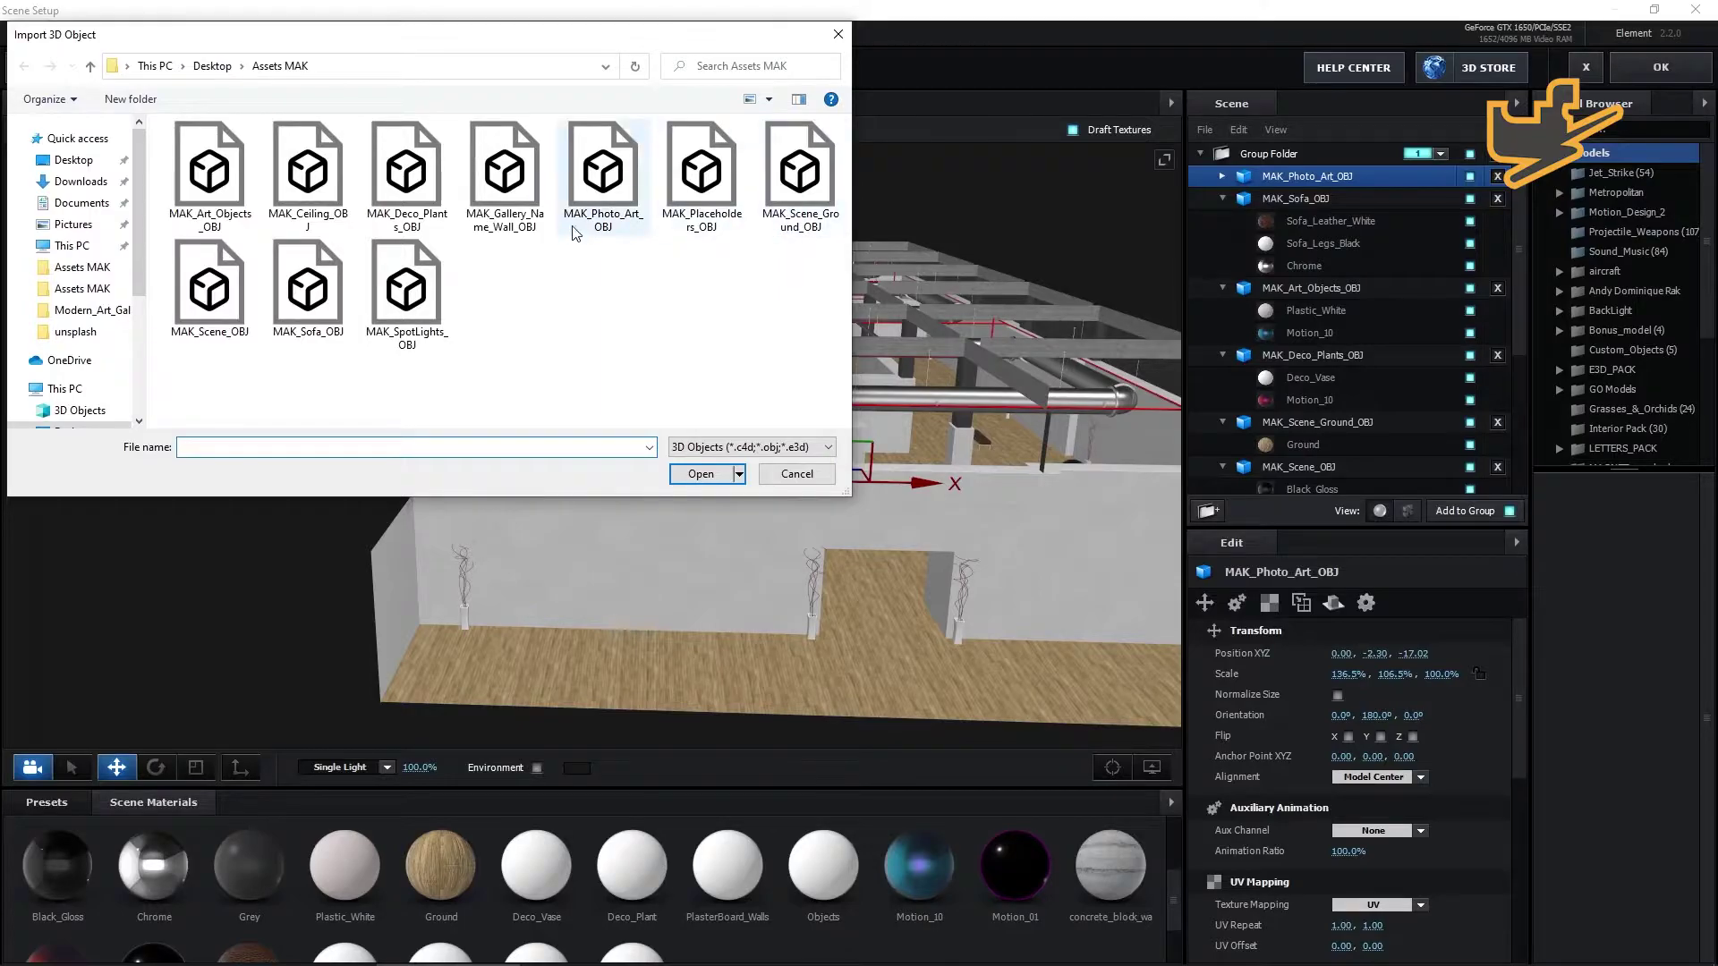
left_click(327, 206)
left_click(701, 474)
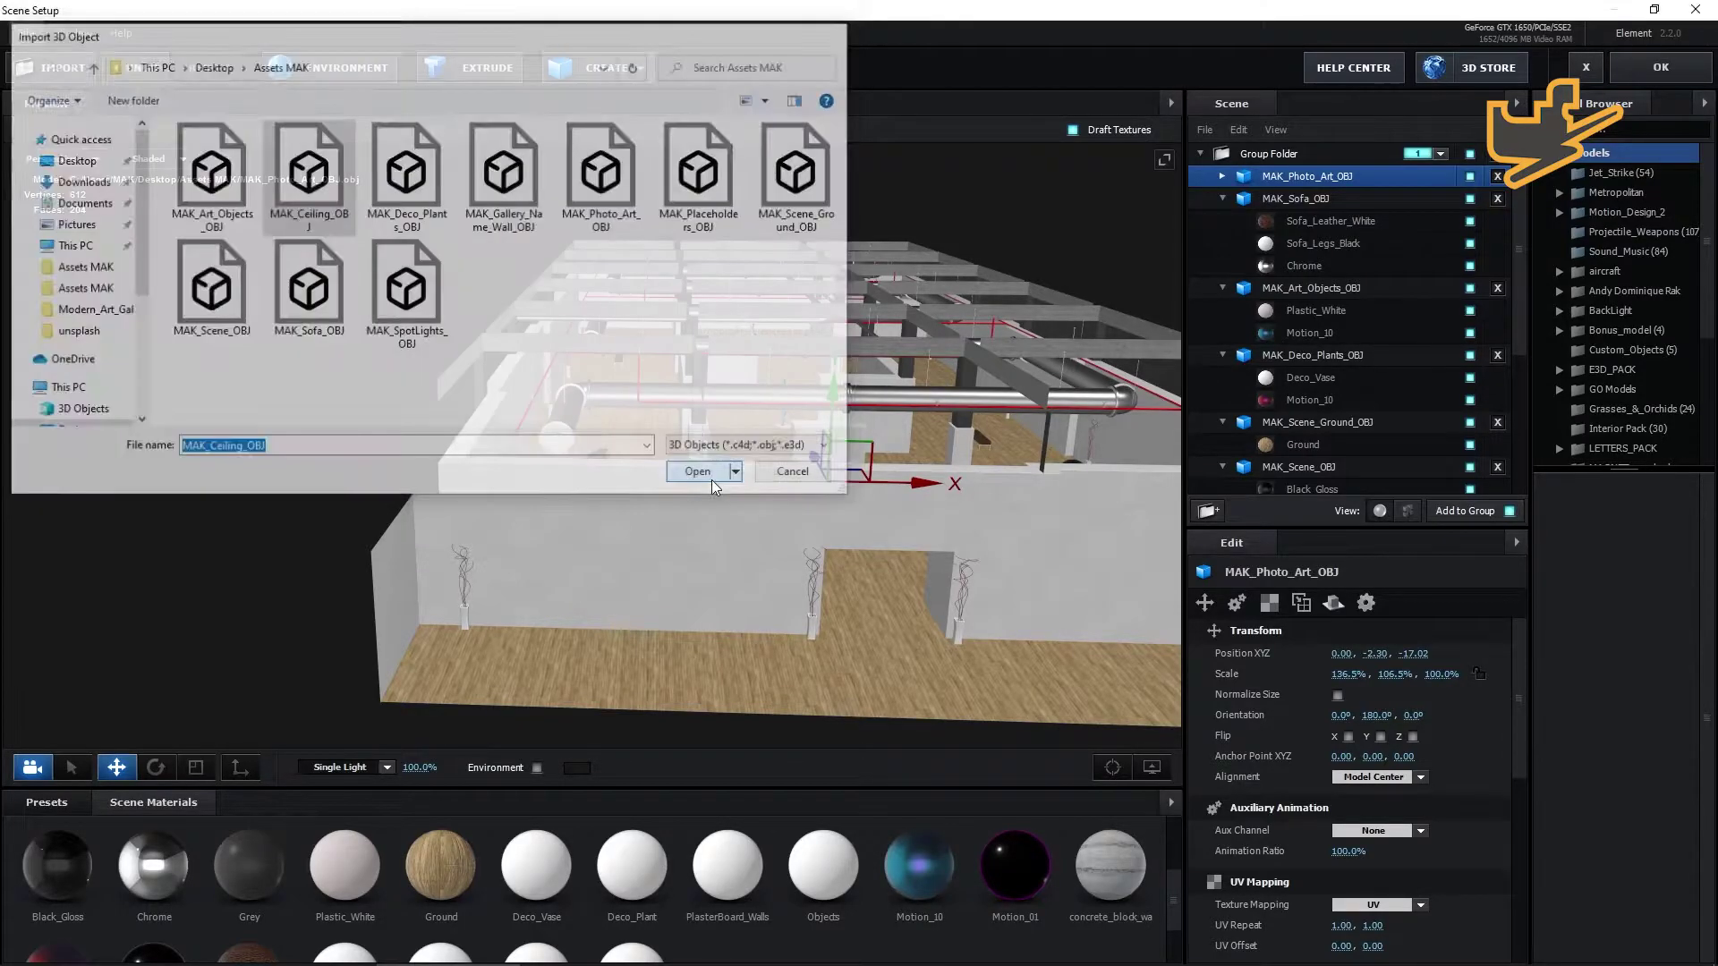
left_click(973, 670)
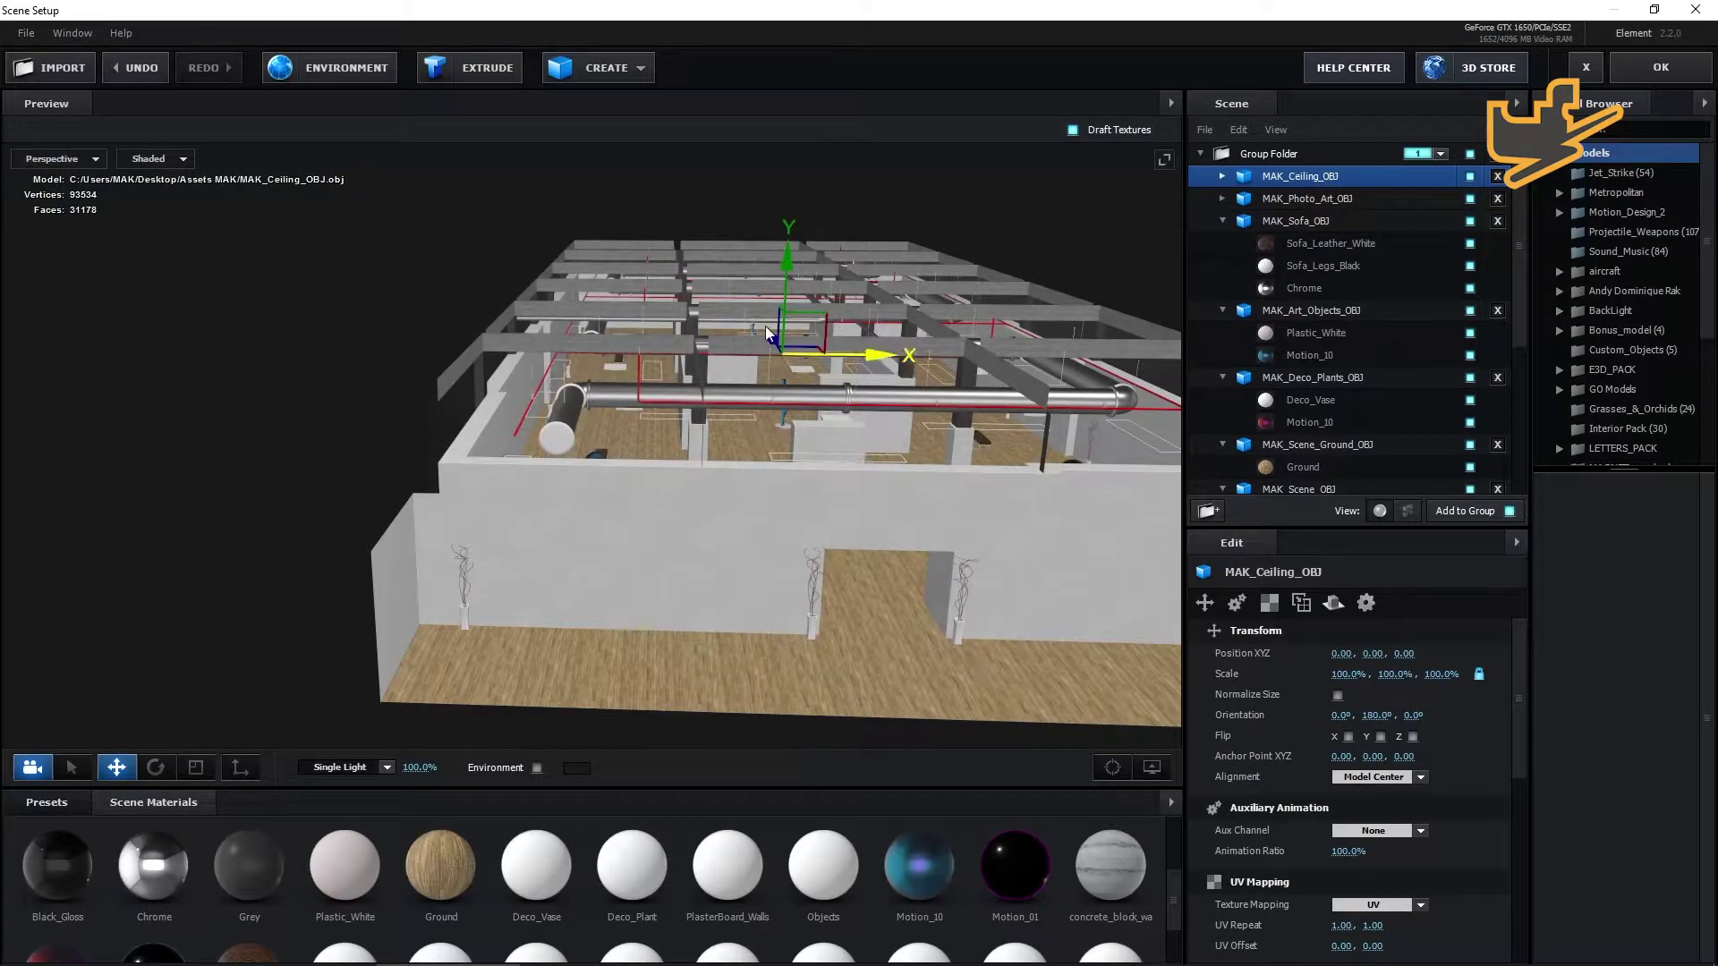
Move the ceiling model vertically above the gallery walls to a Y position of about 1.27.
left_click_drag(792, 268, 795, 222)
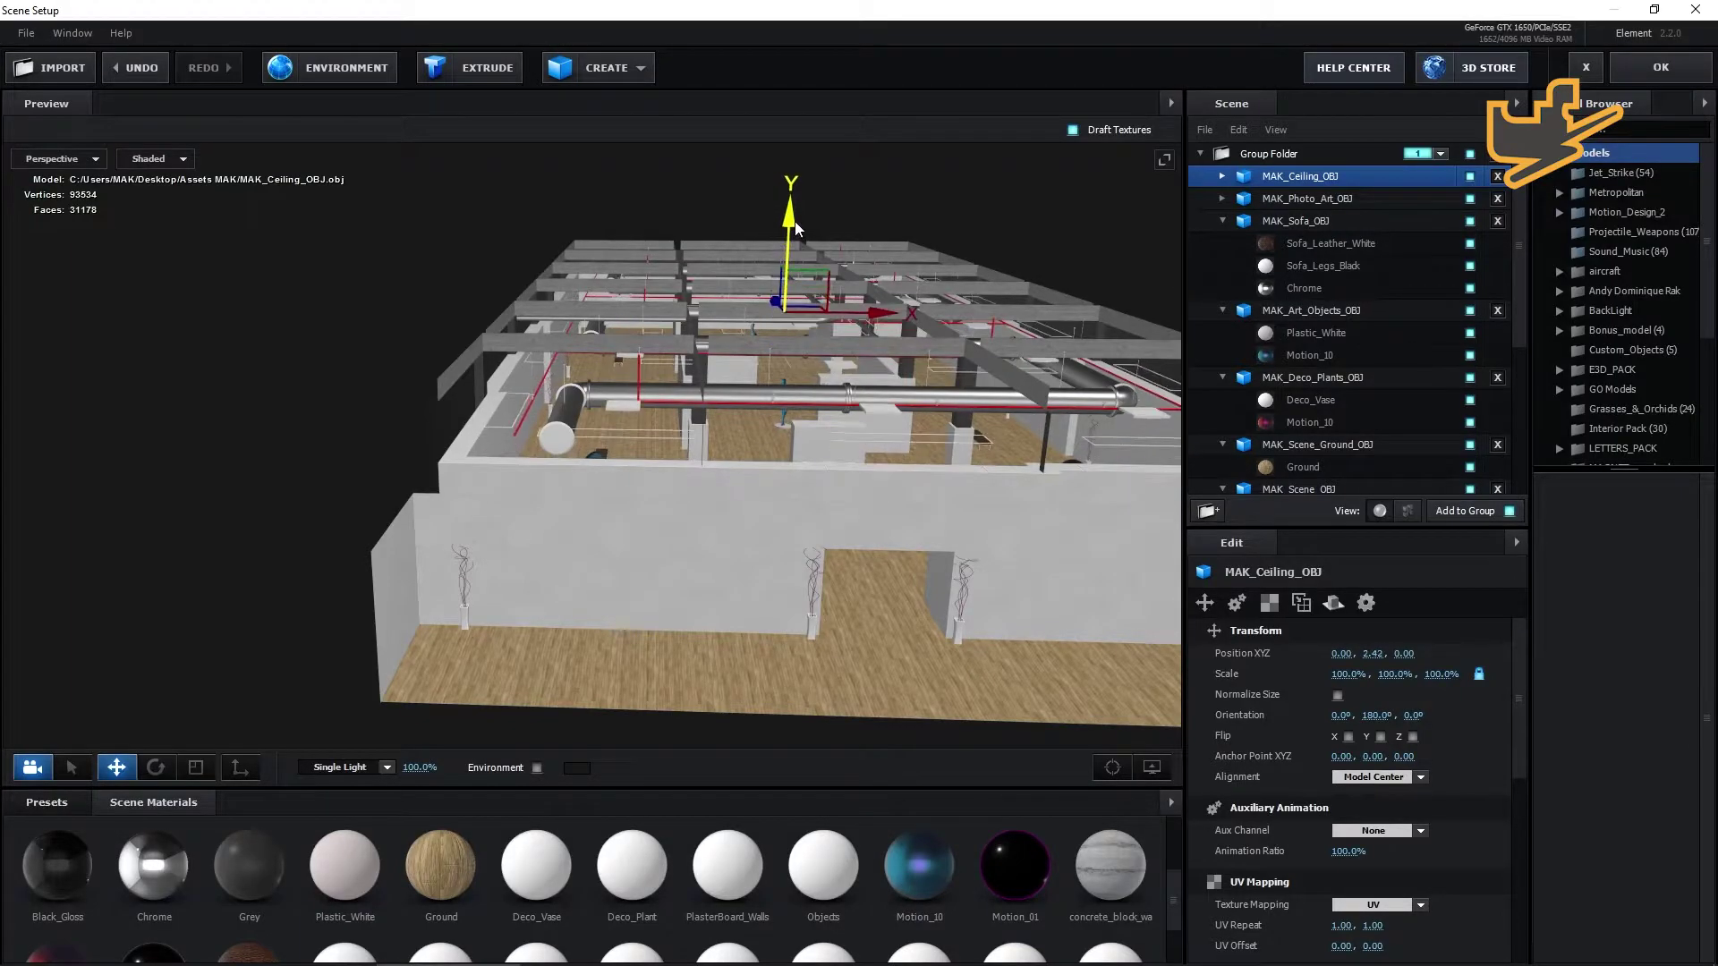
scroll(880, 474, "up", 15)
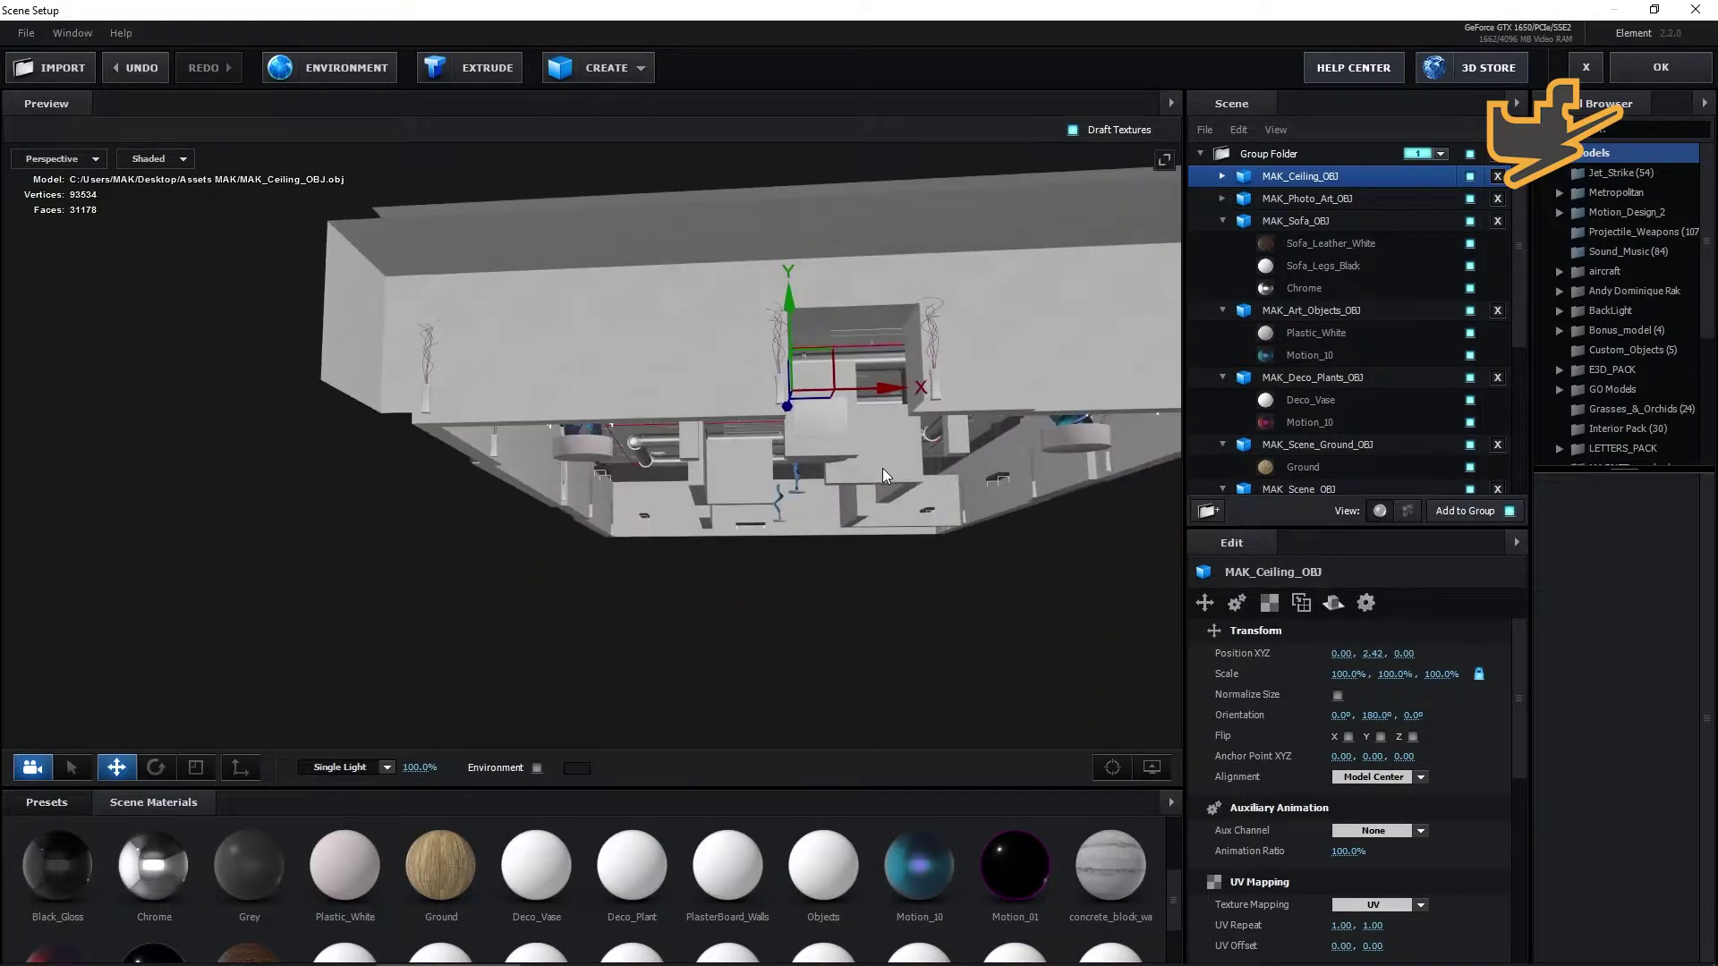
scroll(857, 501, "up", 10)
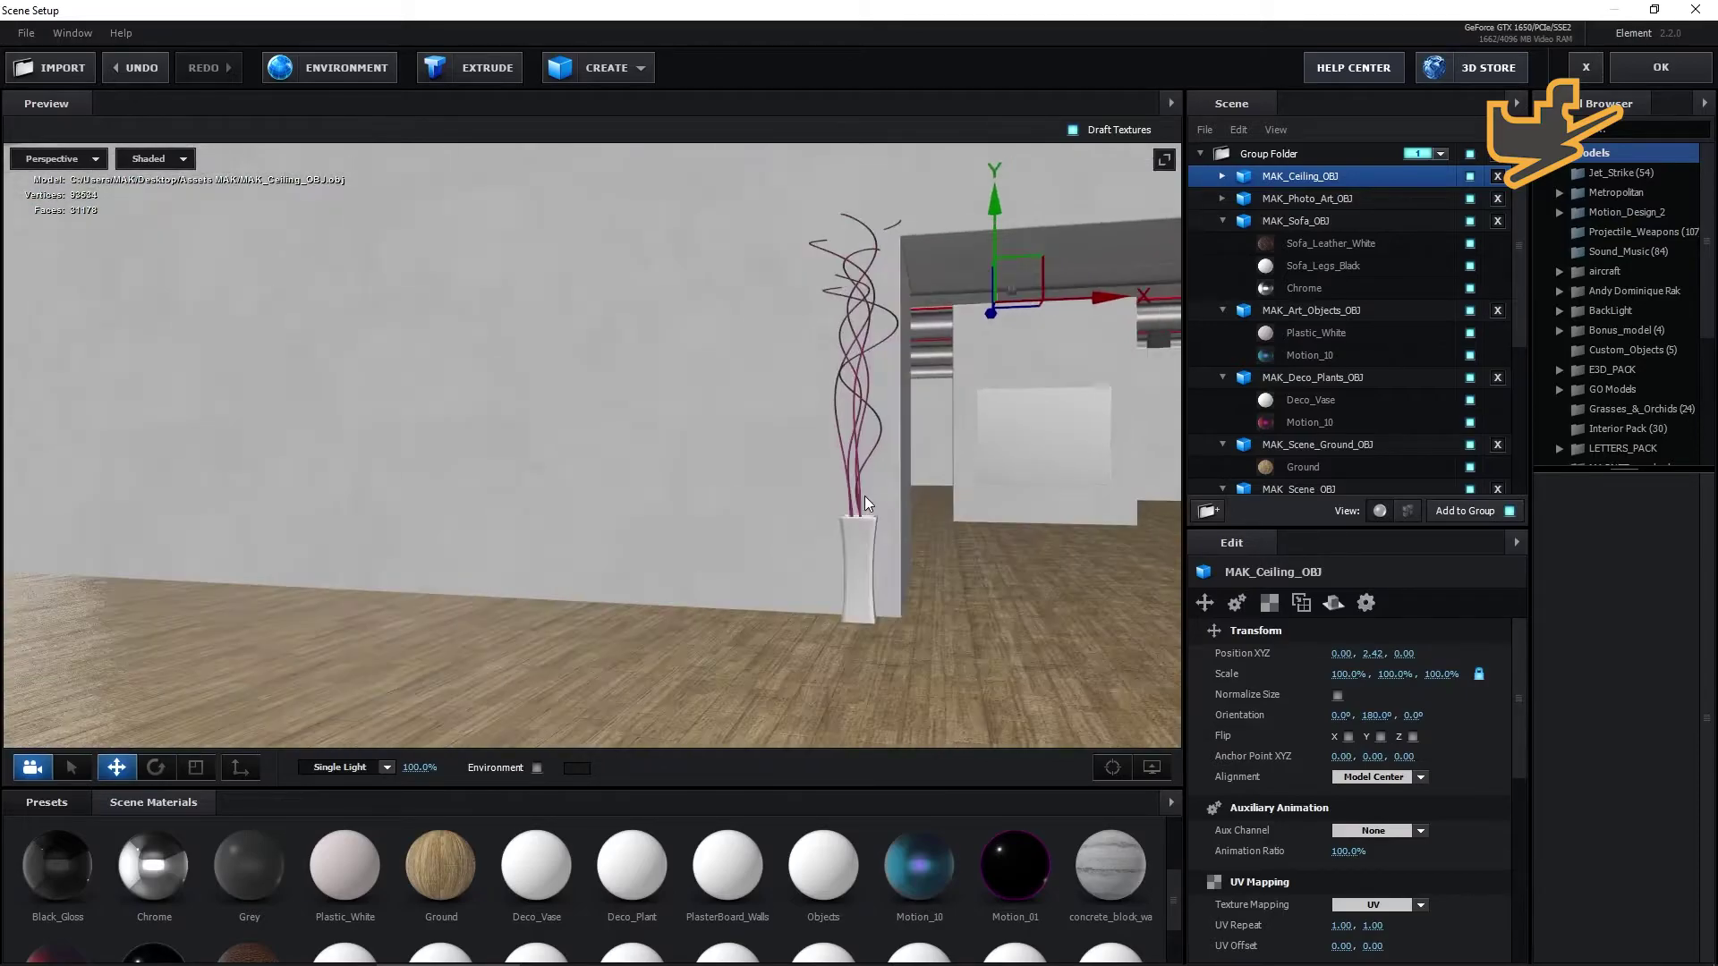
scroll(894, 507, "down", 10)
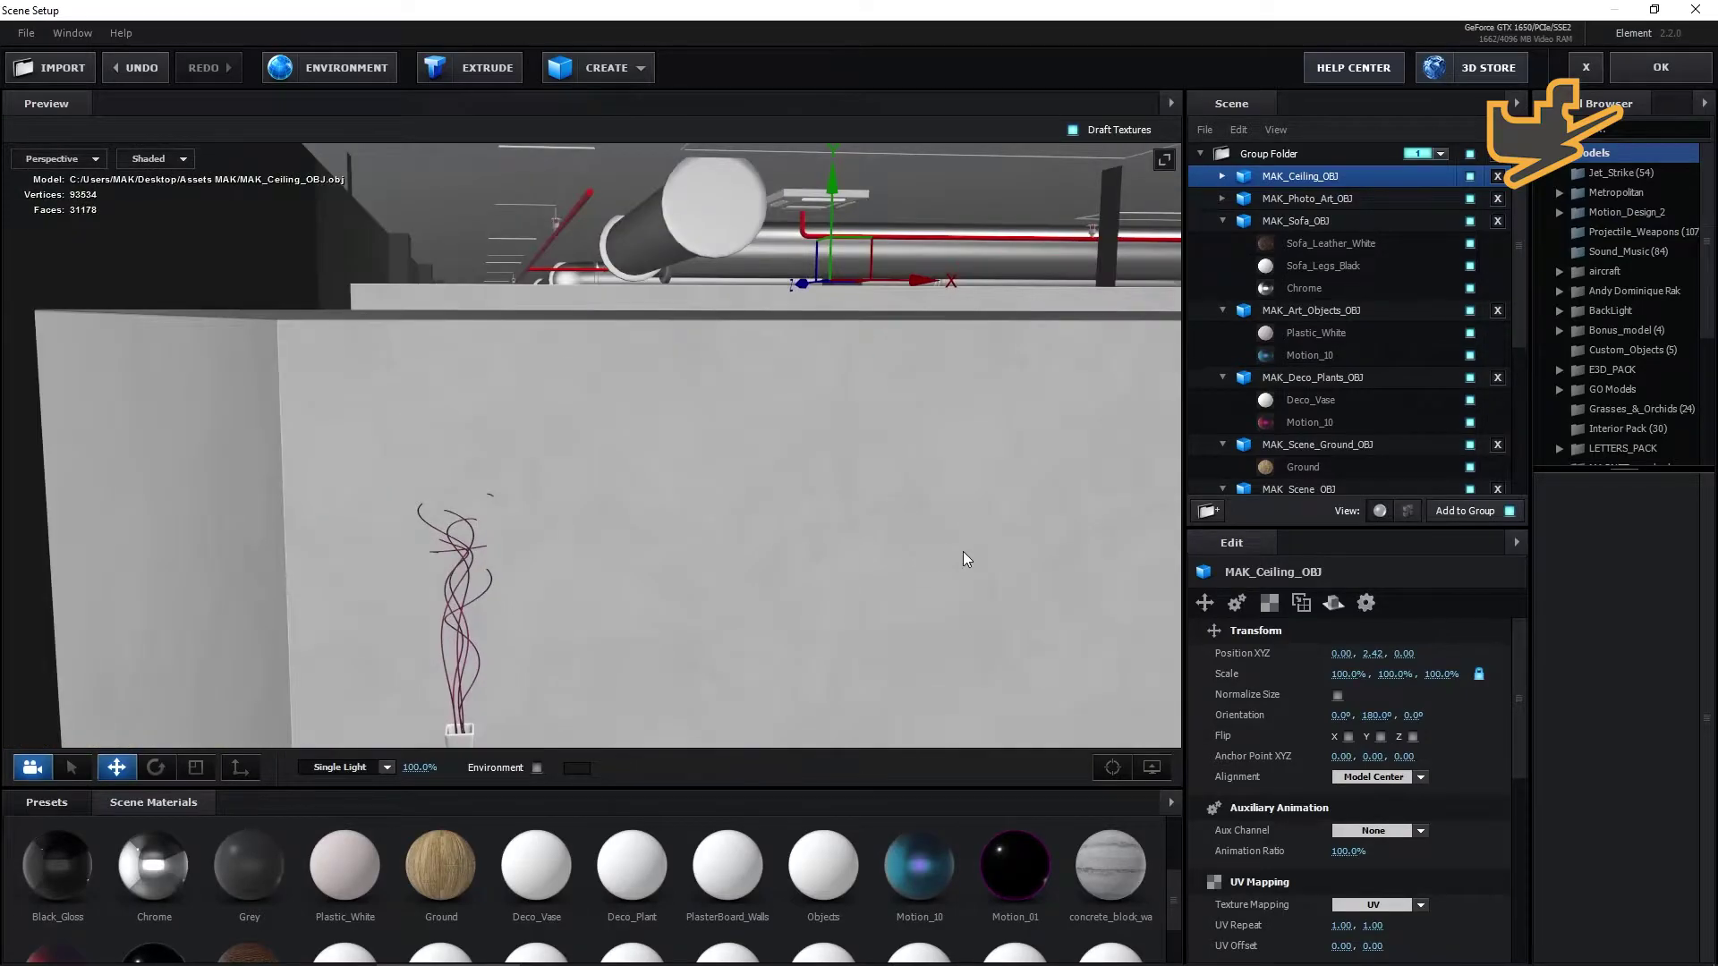
scroll(625, 551, "up", 10)
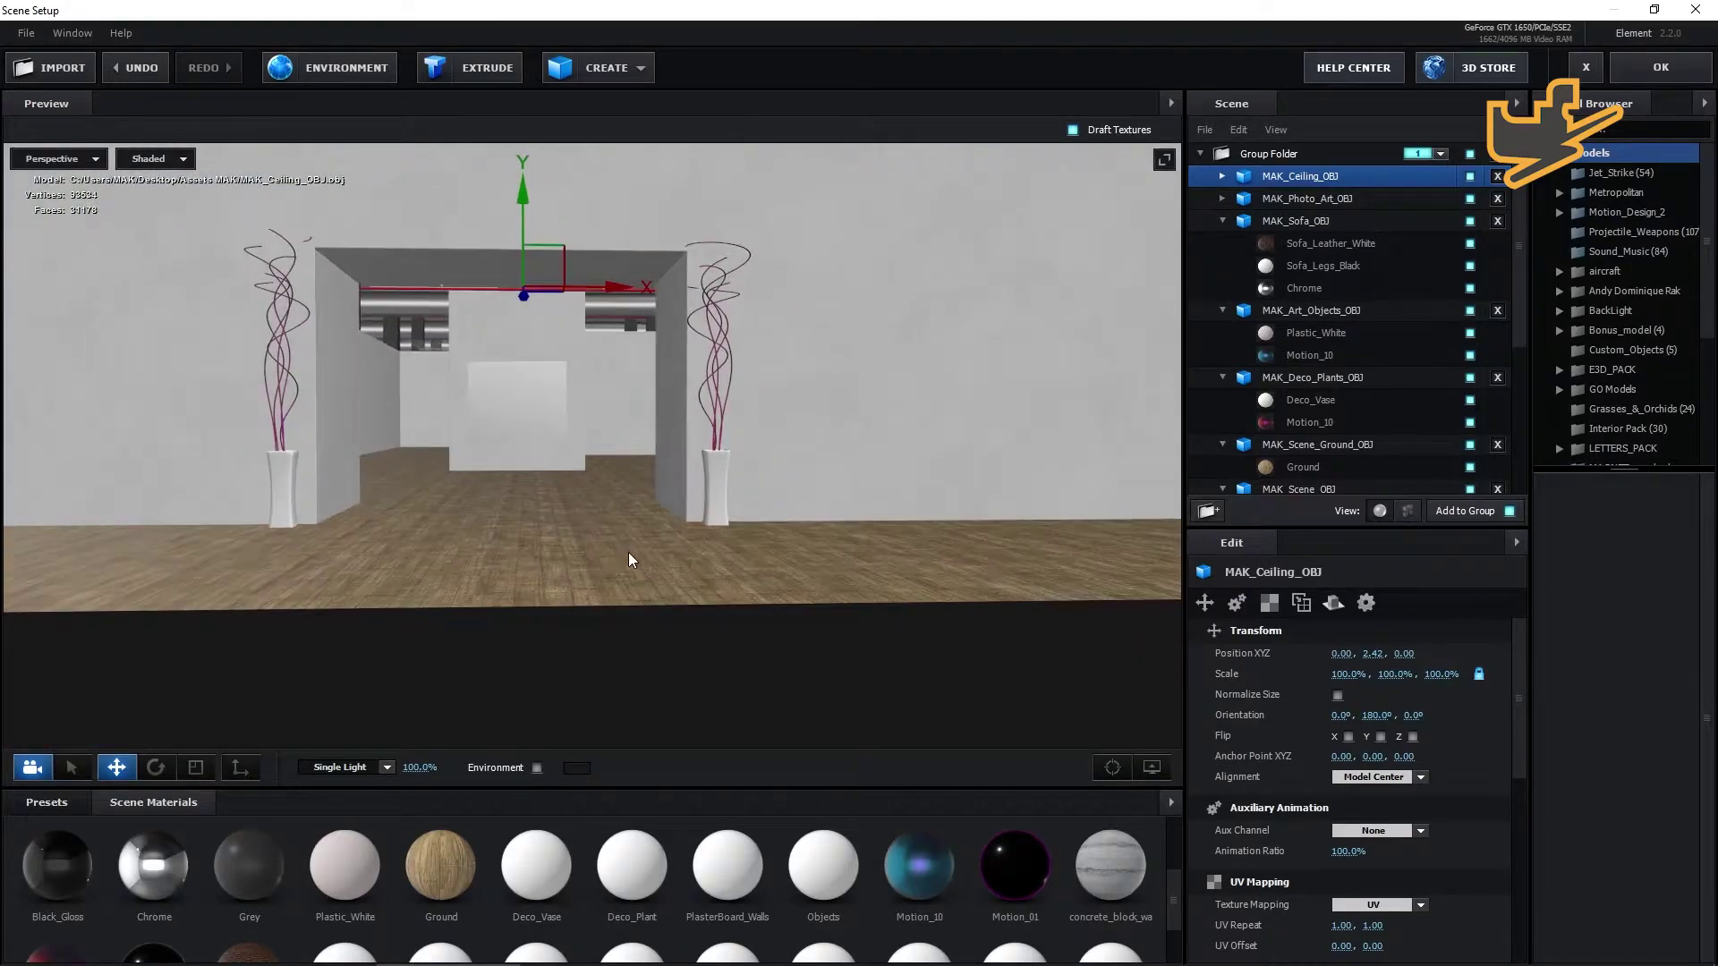
left_click_drag(481, 154, 480, 196)
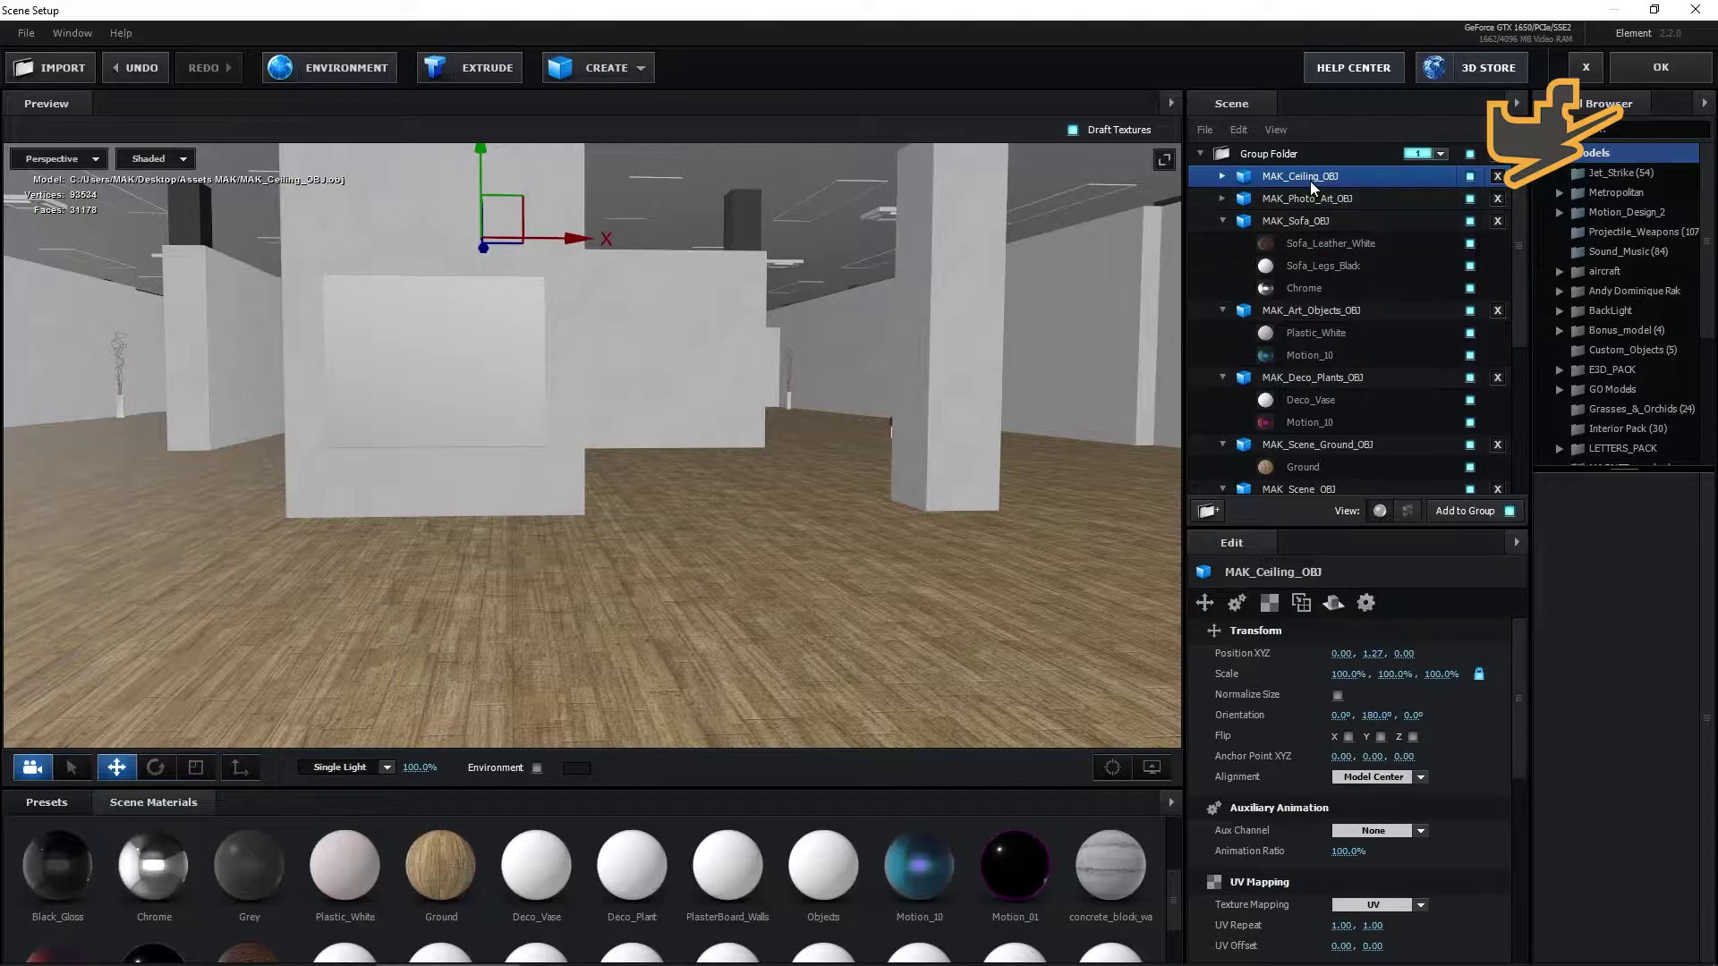
Load Ceiling_SPEC from the Assets MAK folder as the diffuse texture of the Ceiling material.
left_click(1222, 177)
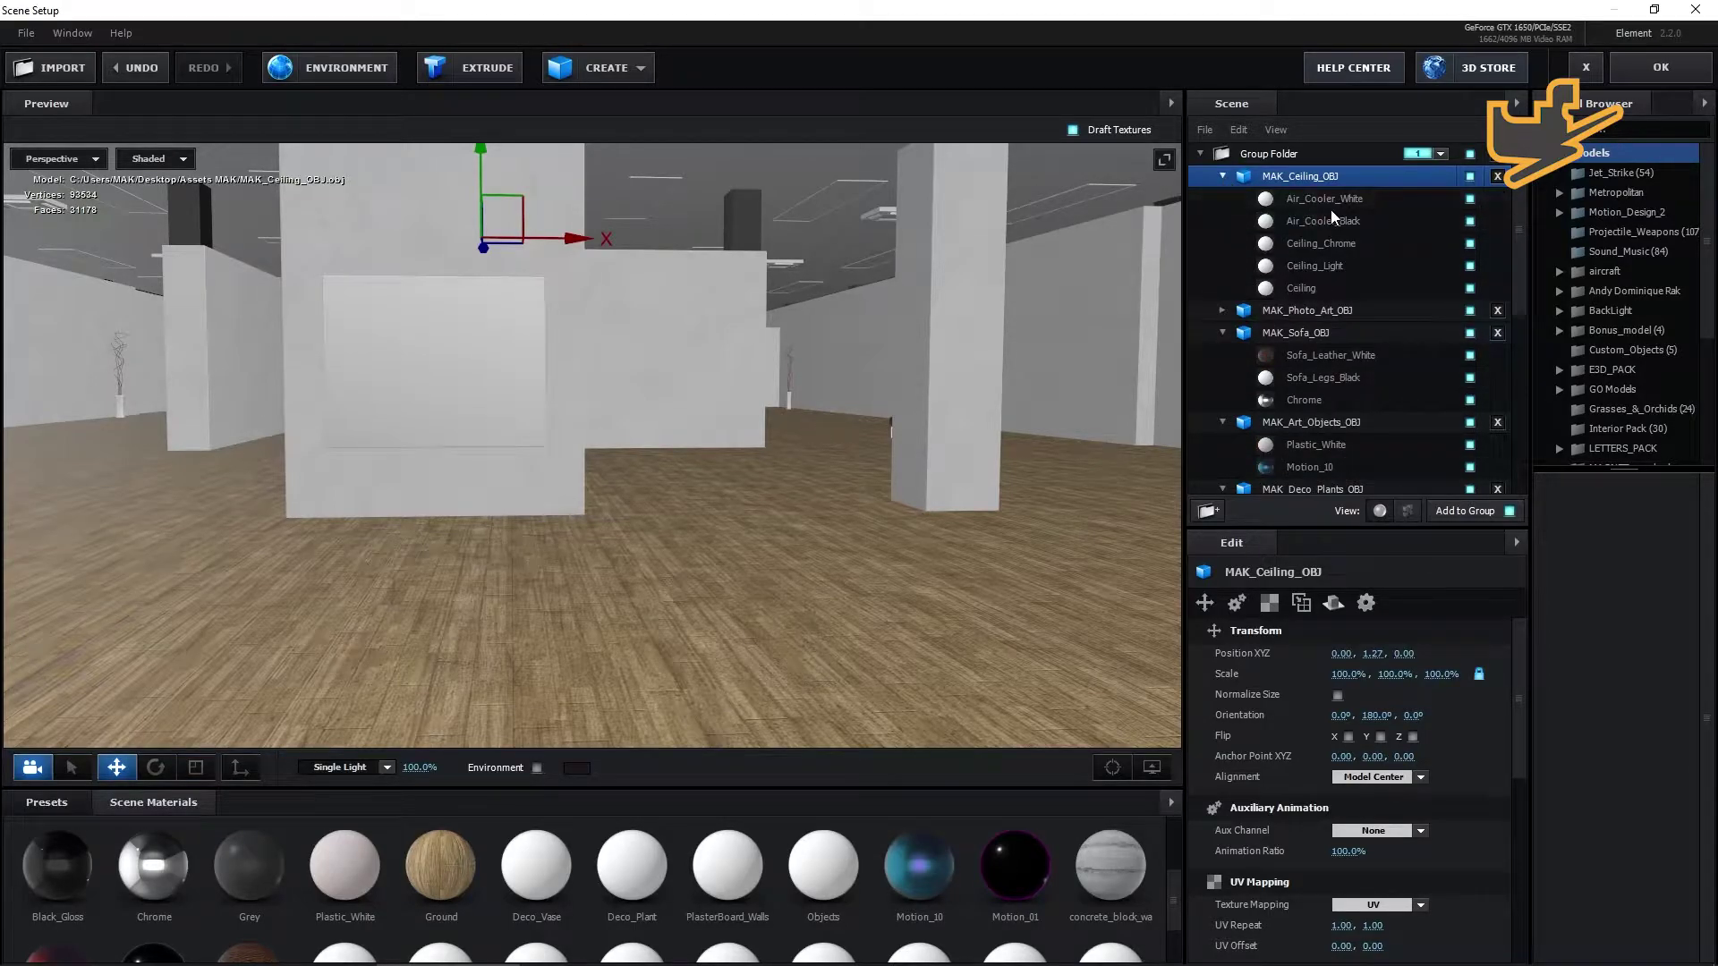
left_click(1307, 288)
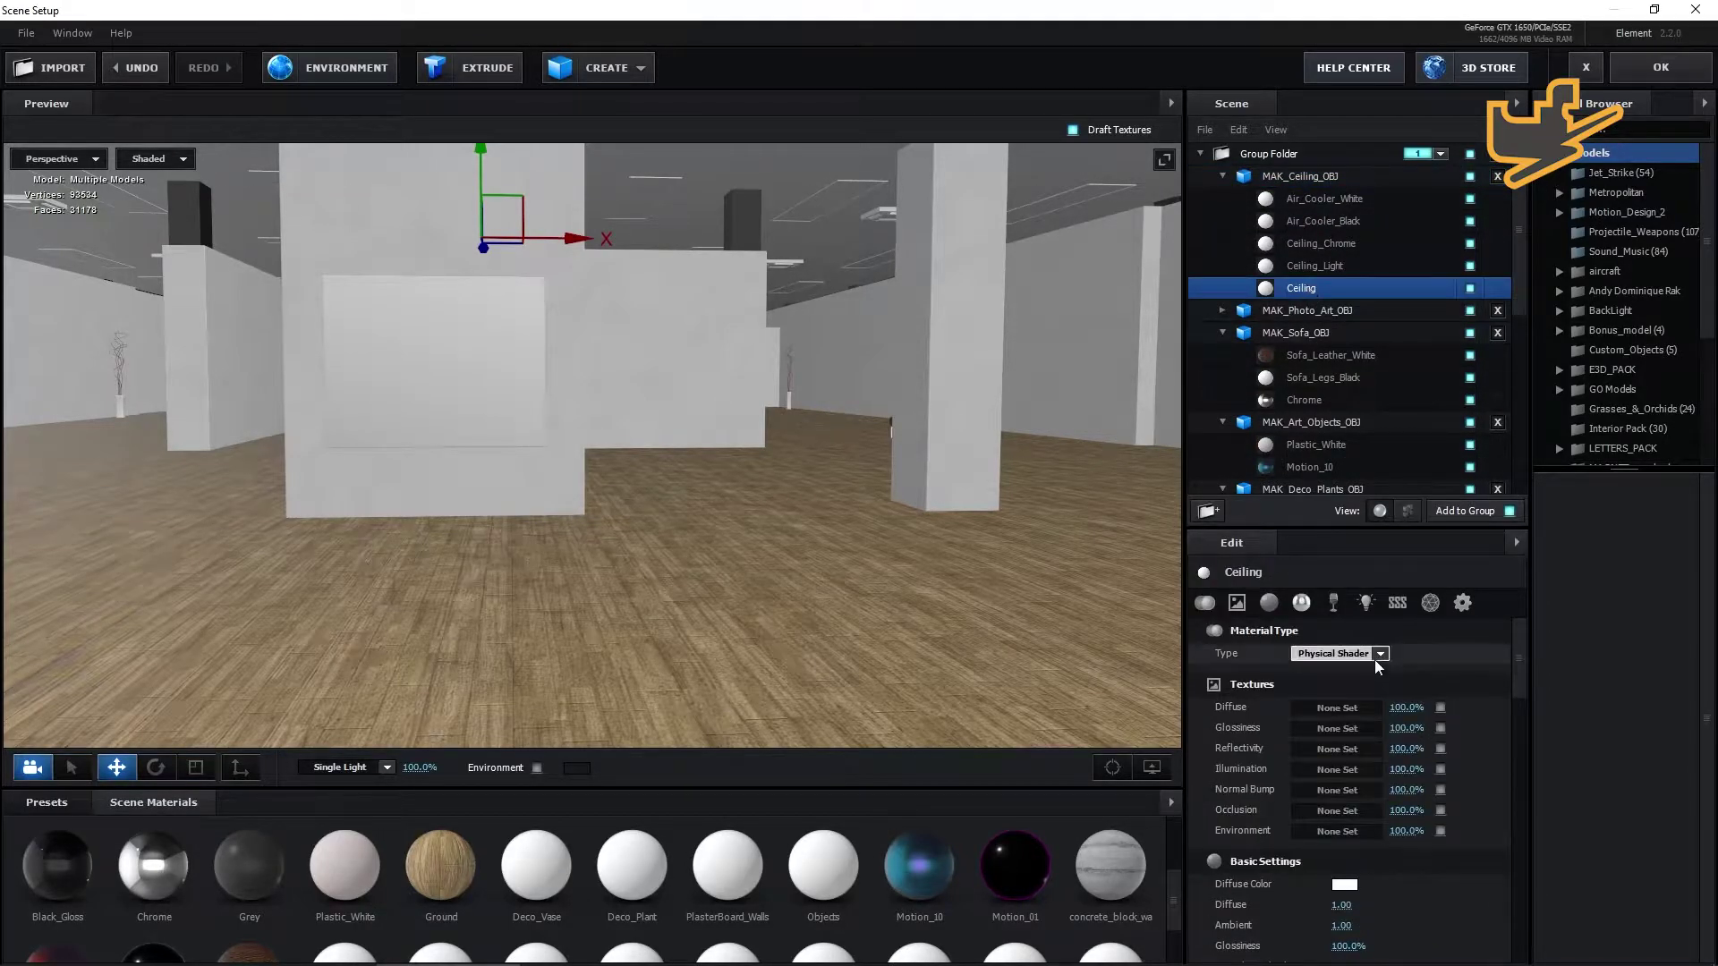
left_click(1353, 711)
left_click(1385, 600)
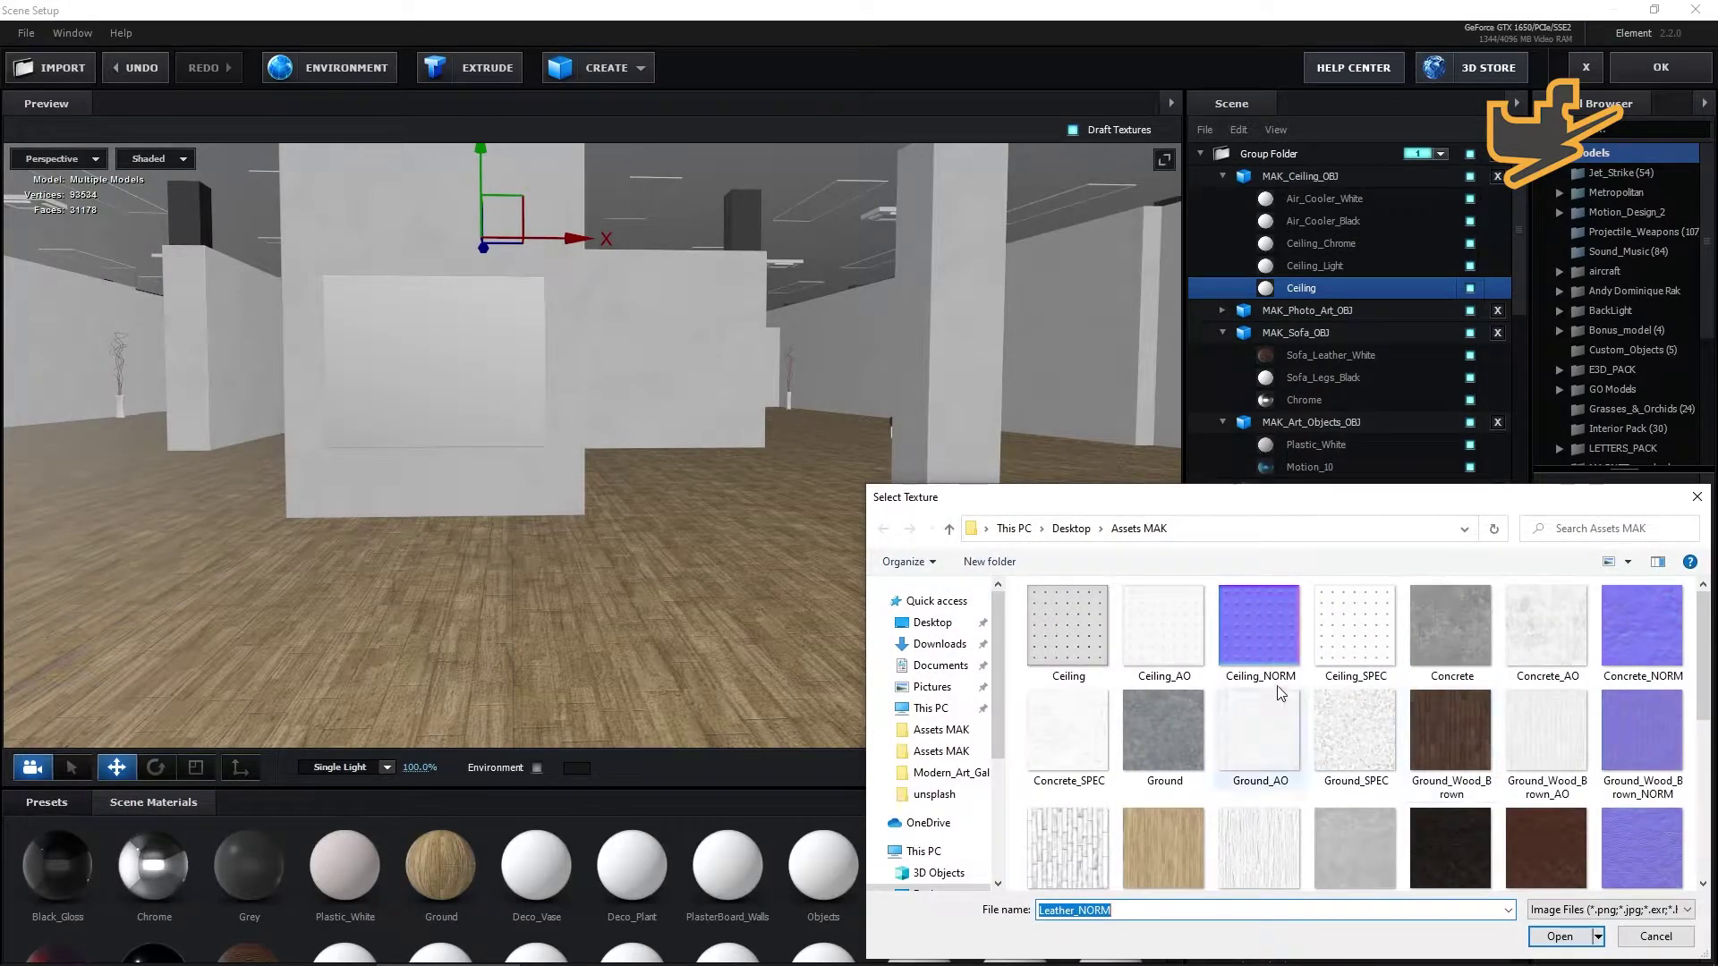
left_click(1369, 655)
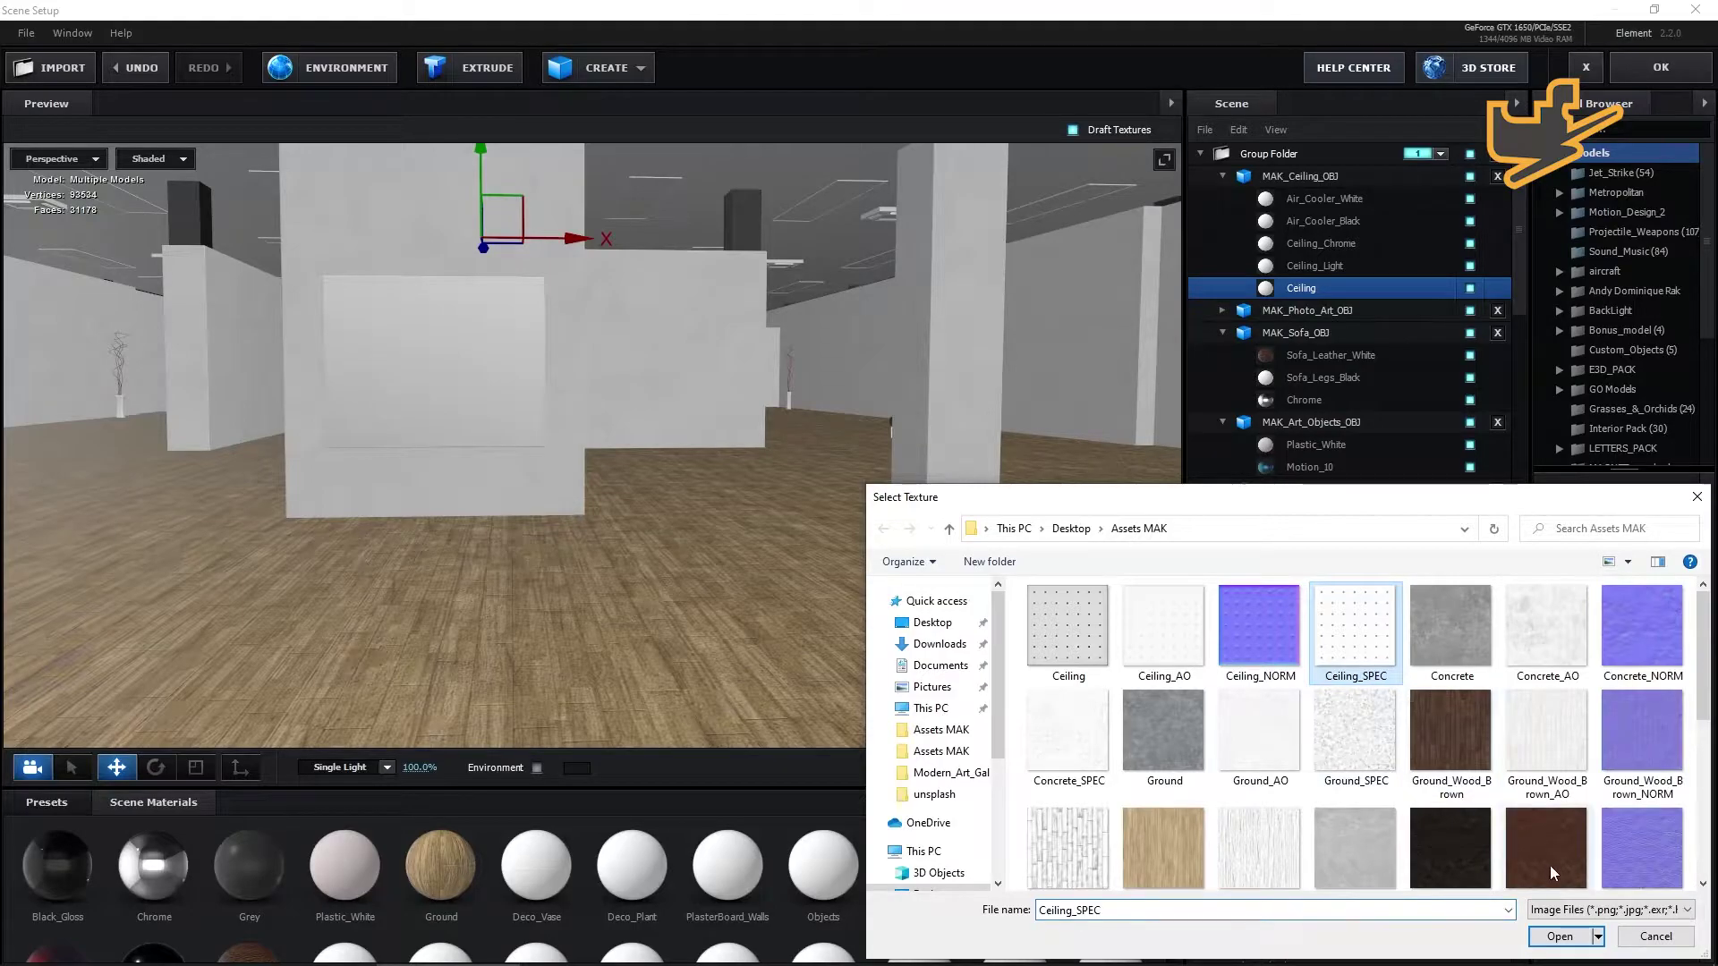
left_click(1548, 931)
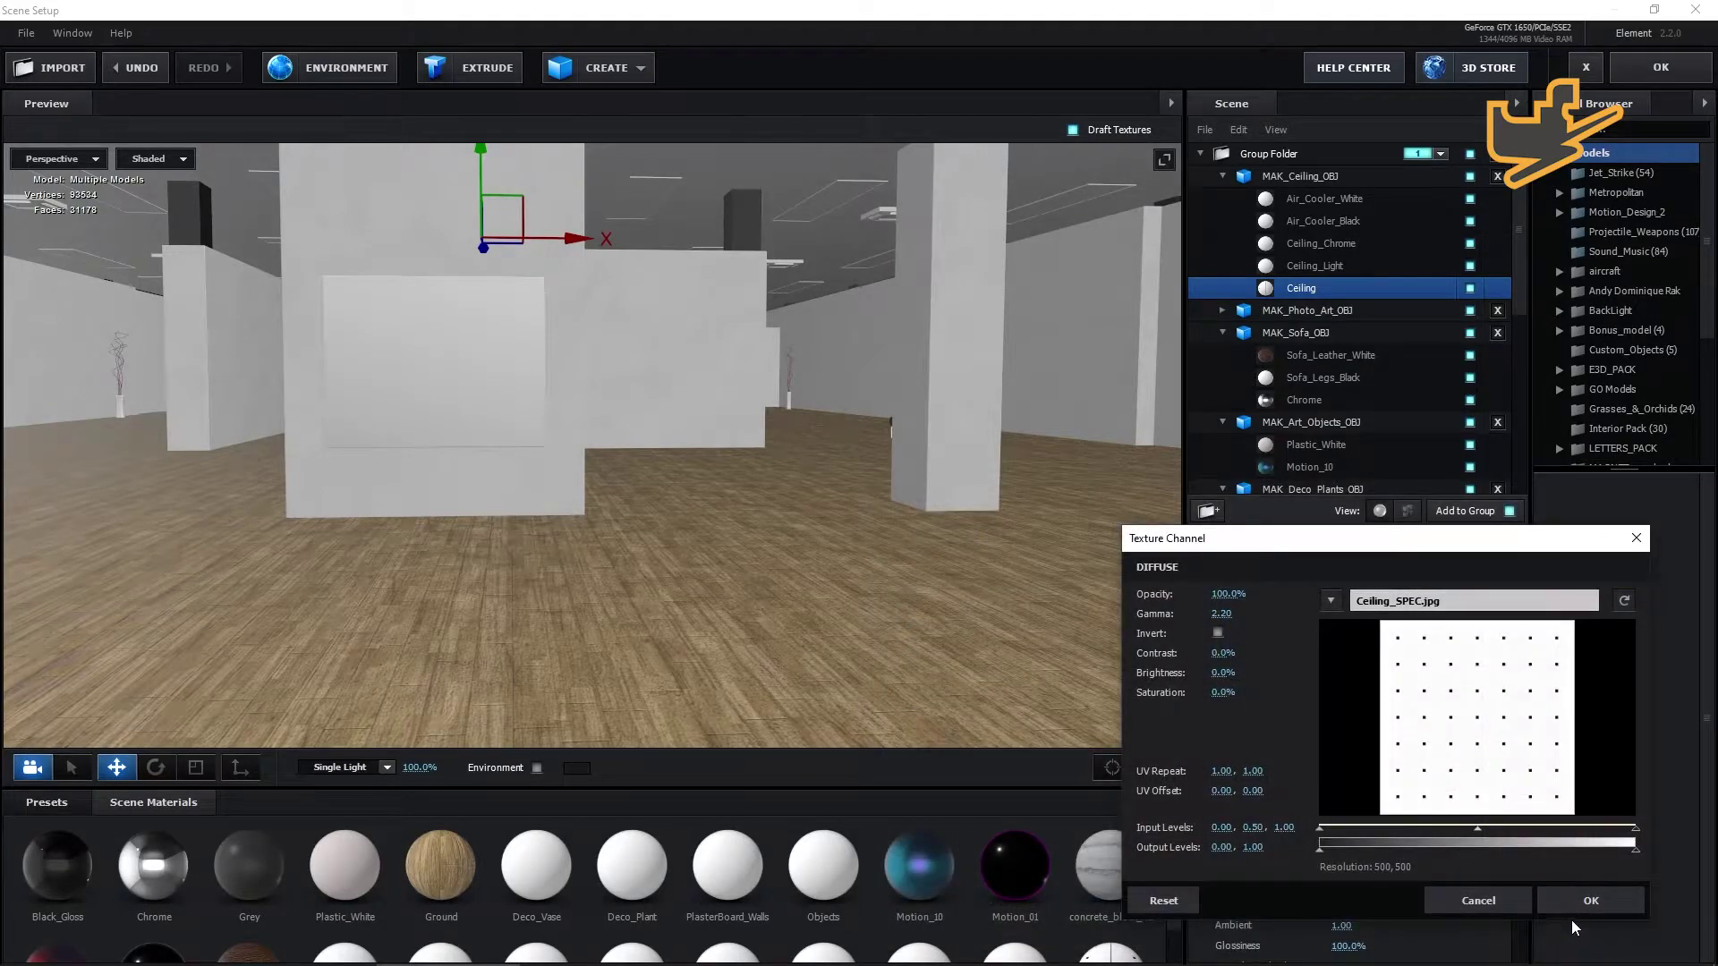
left_click(1573, 900)
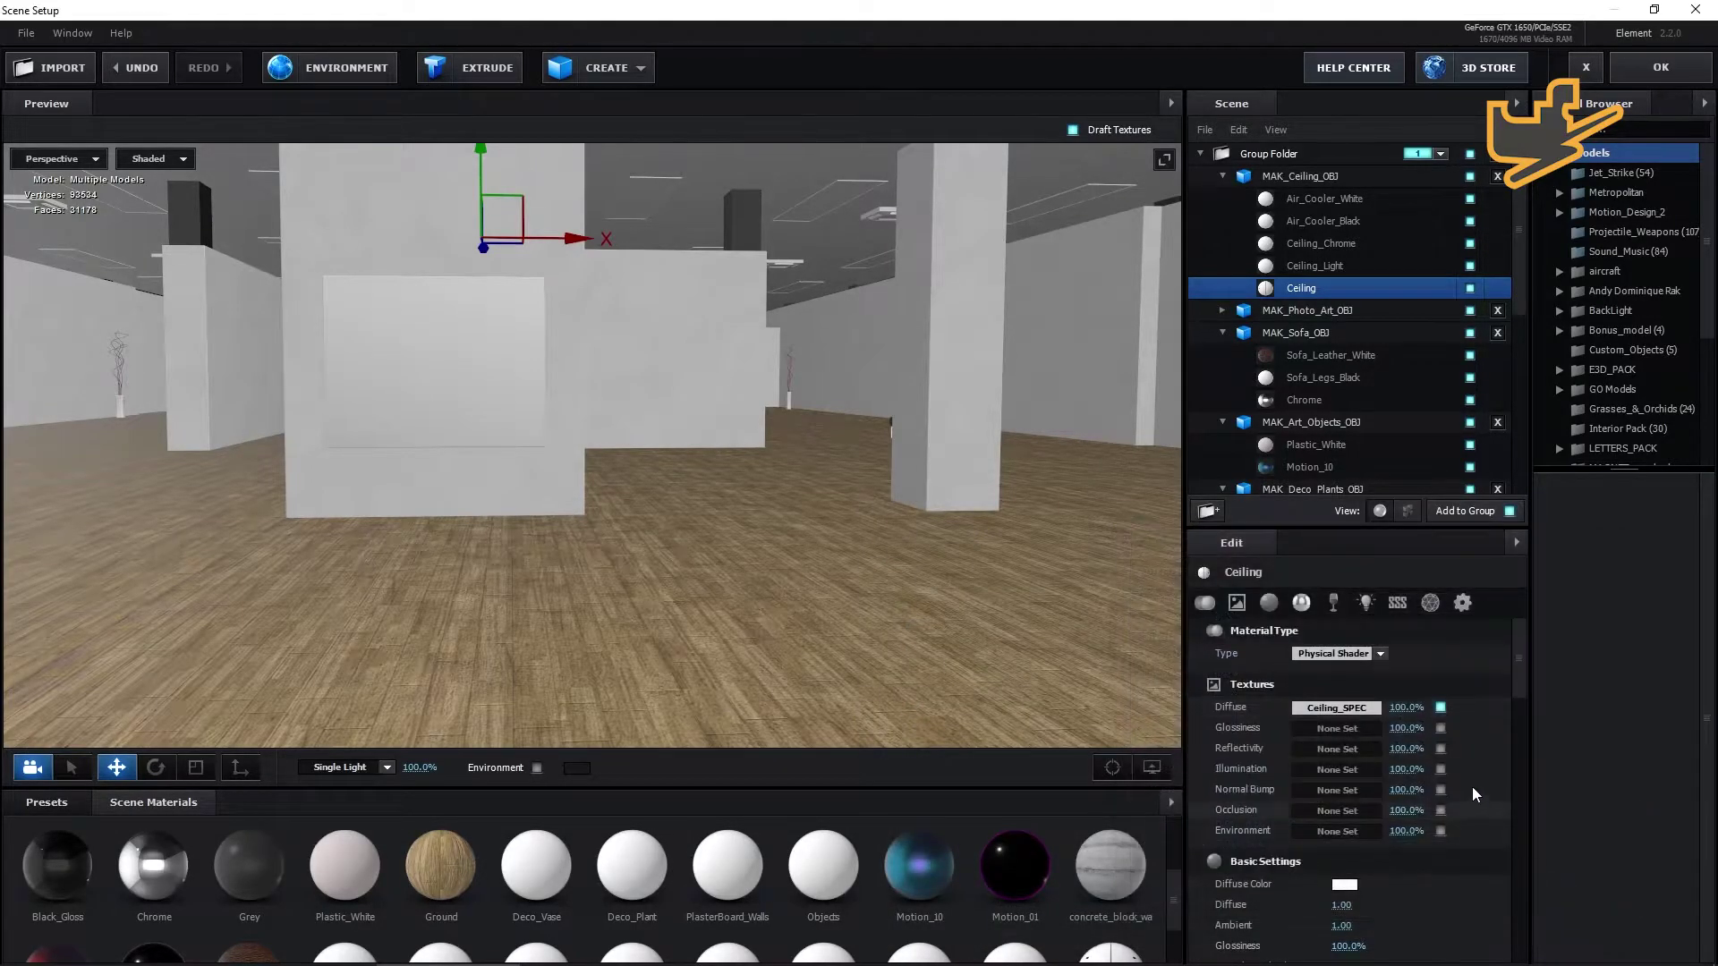
Load Ceiling_NORM as the normal bump texture of the Ceiling material.
left_click(1355, 793)
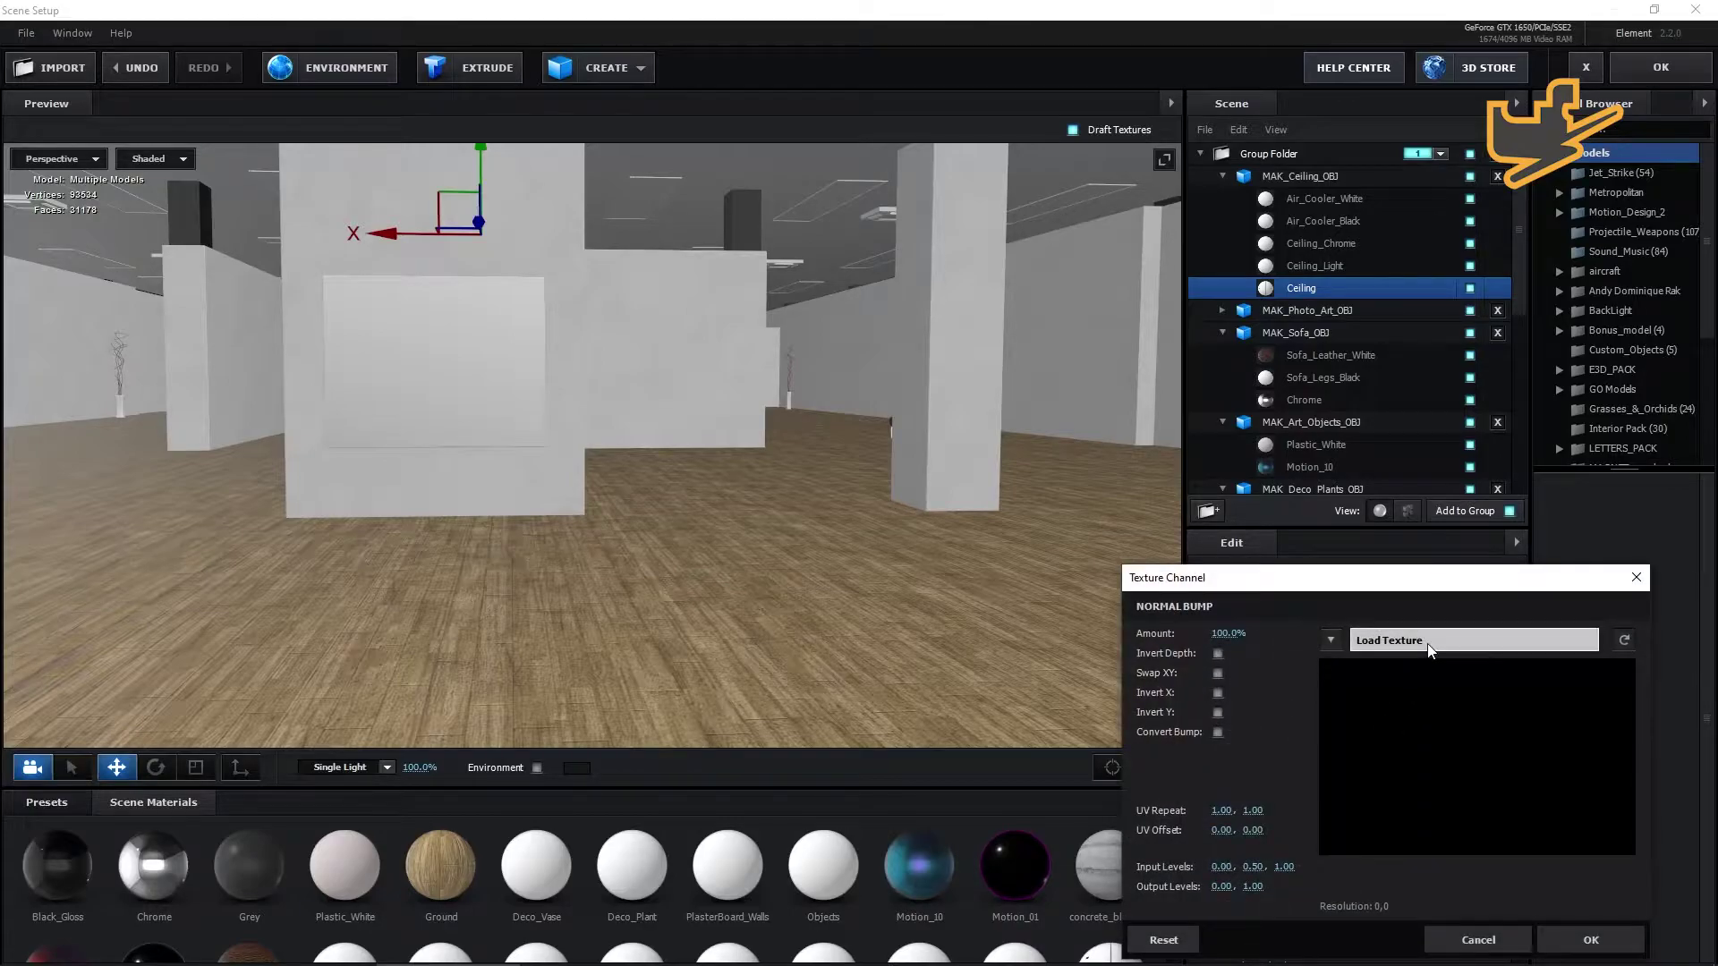
left_click(1251, 625)
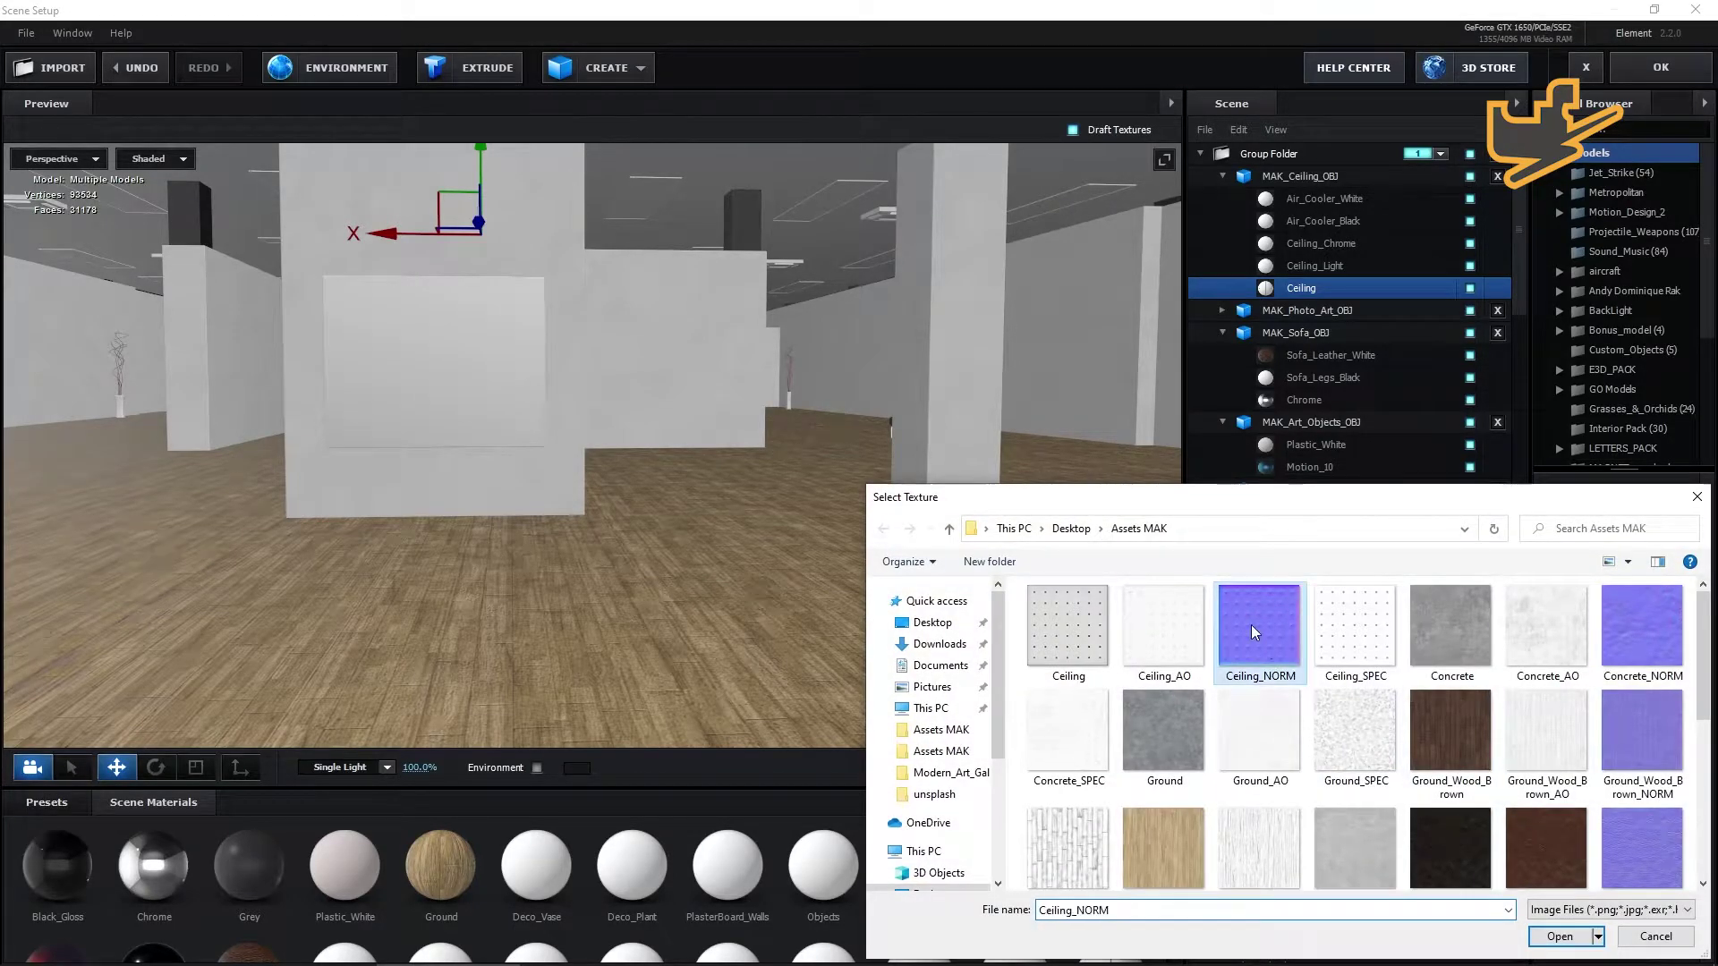
left_click(1555, 938)
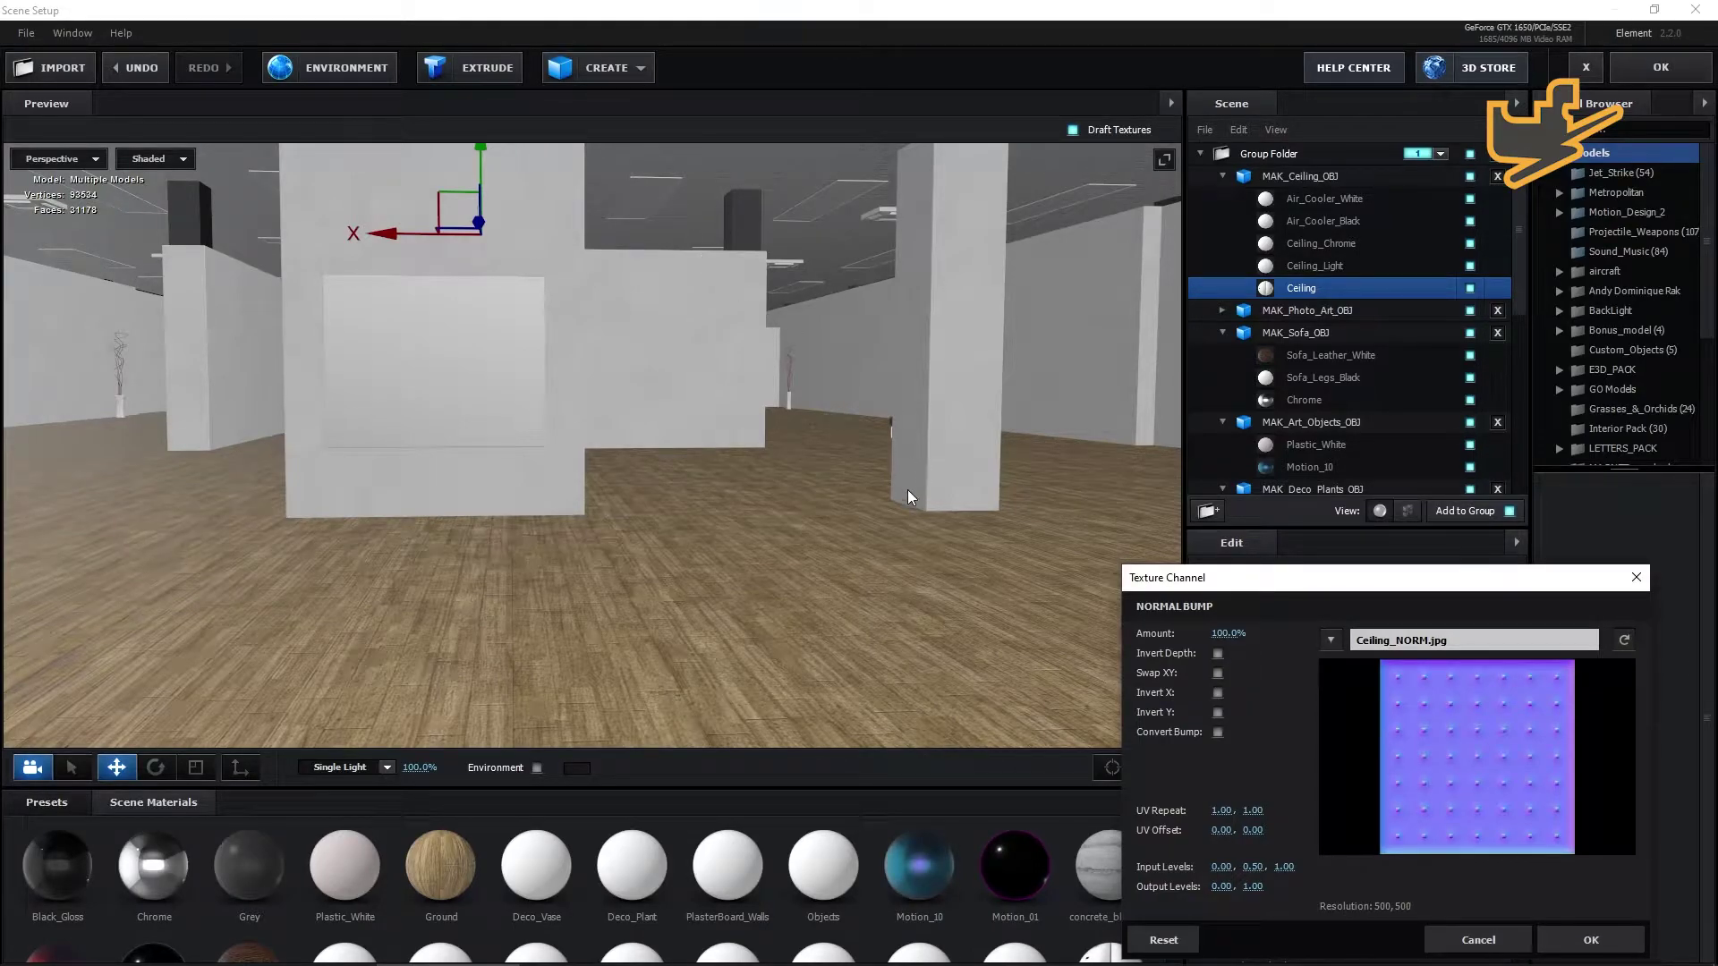
left_click(1591, 939)
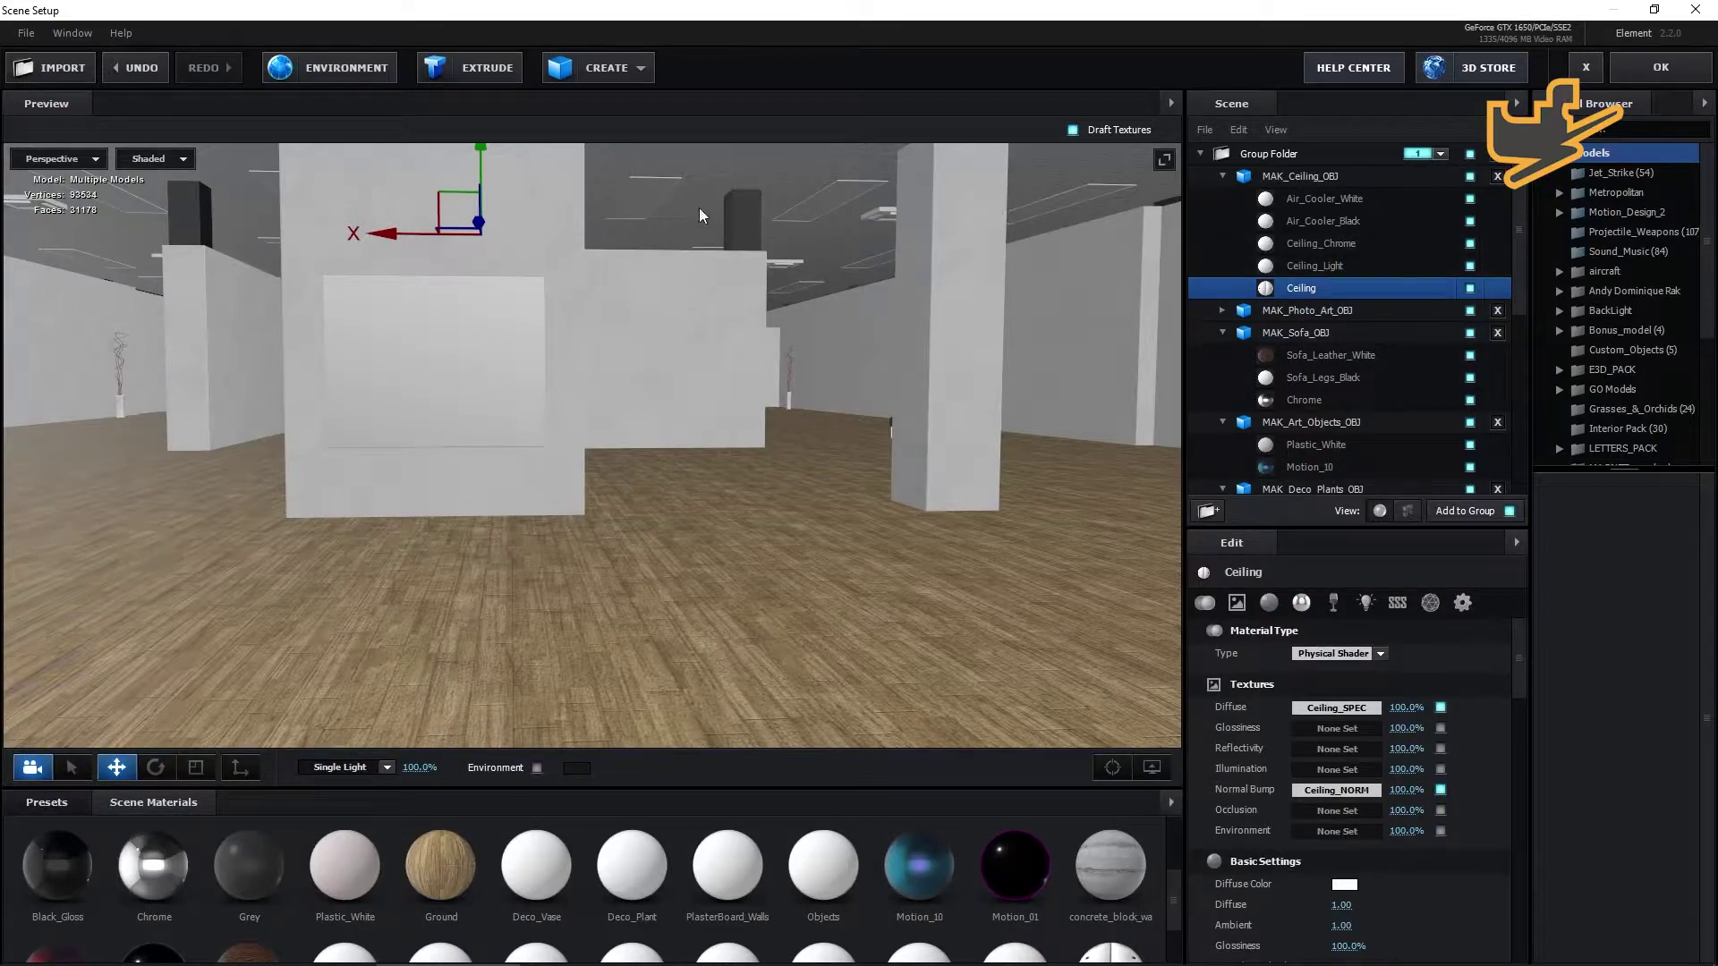
Replace the Ceiling_Light material with the Bright_Light preset from the Physical materials.
key("Up")
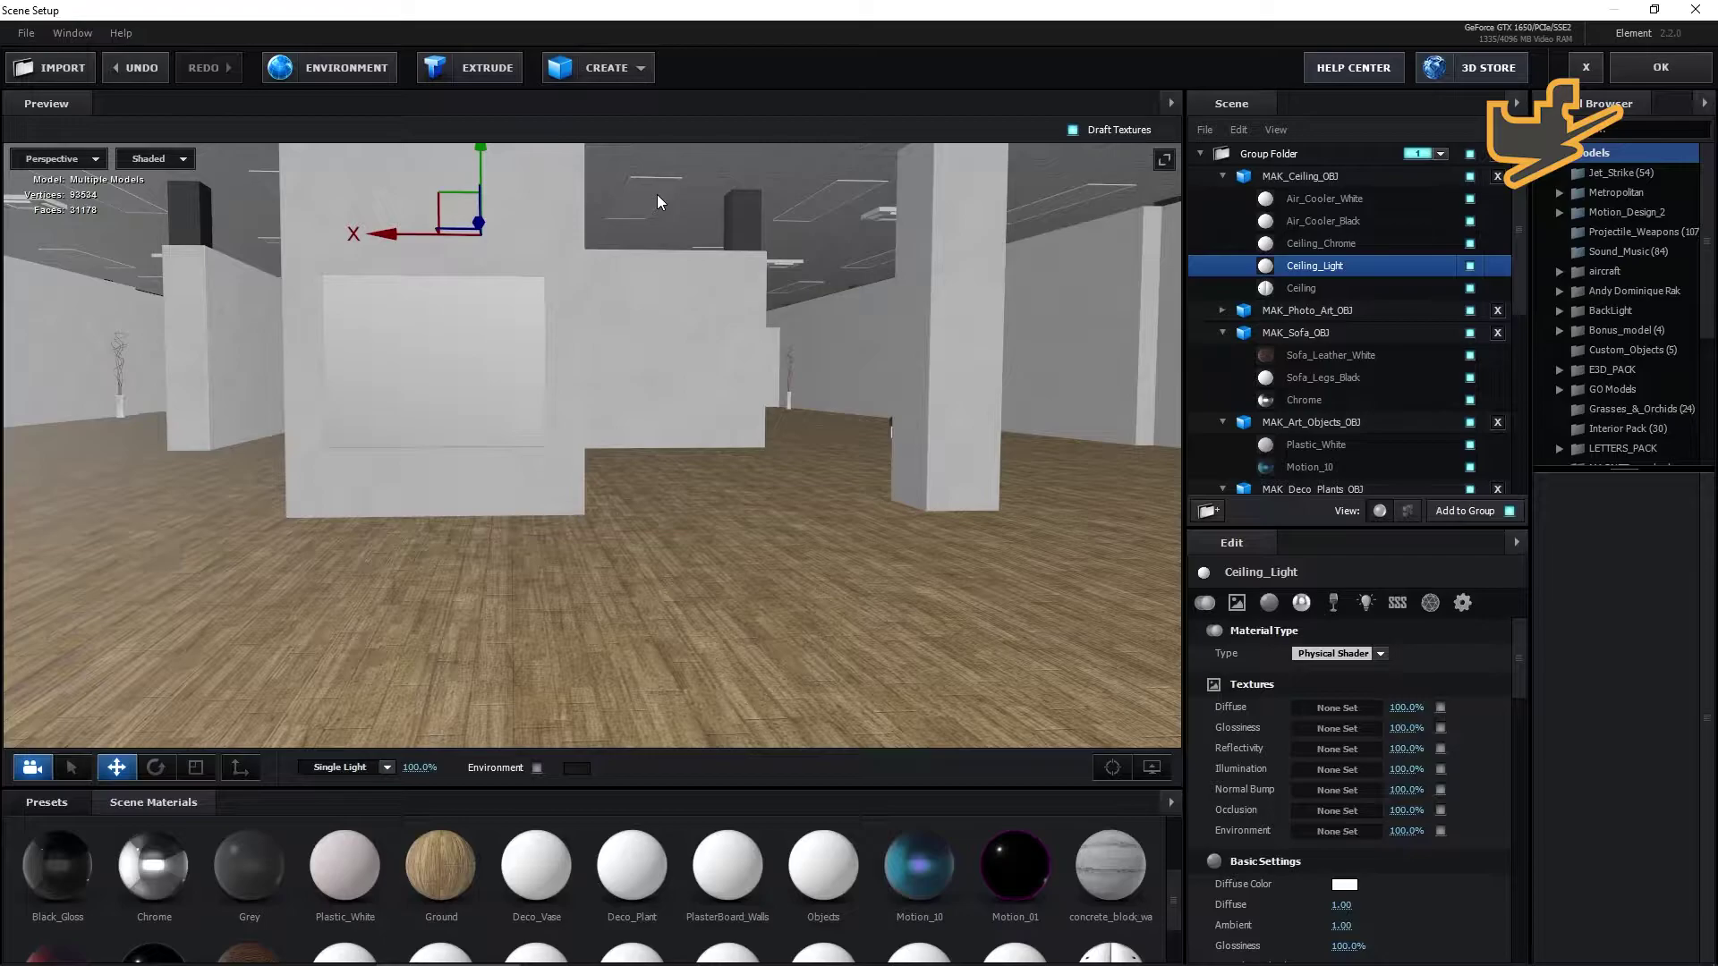
left_click(66, 793)
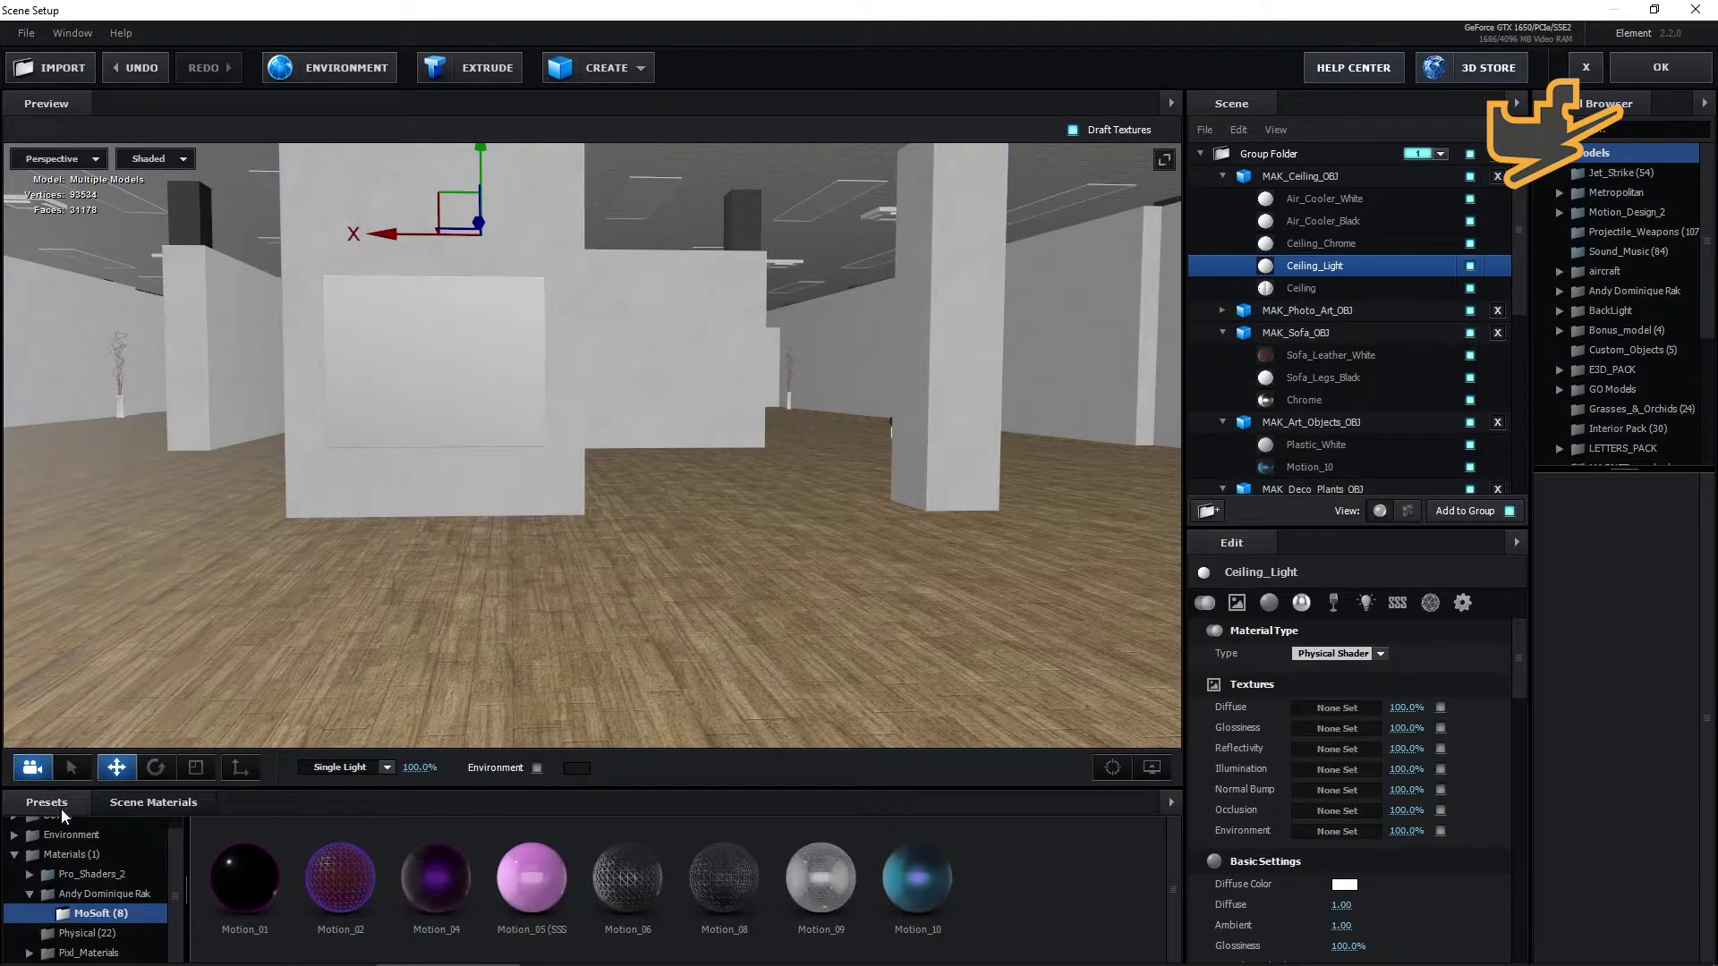
left_click(87, 934)
double_click(531, 877)
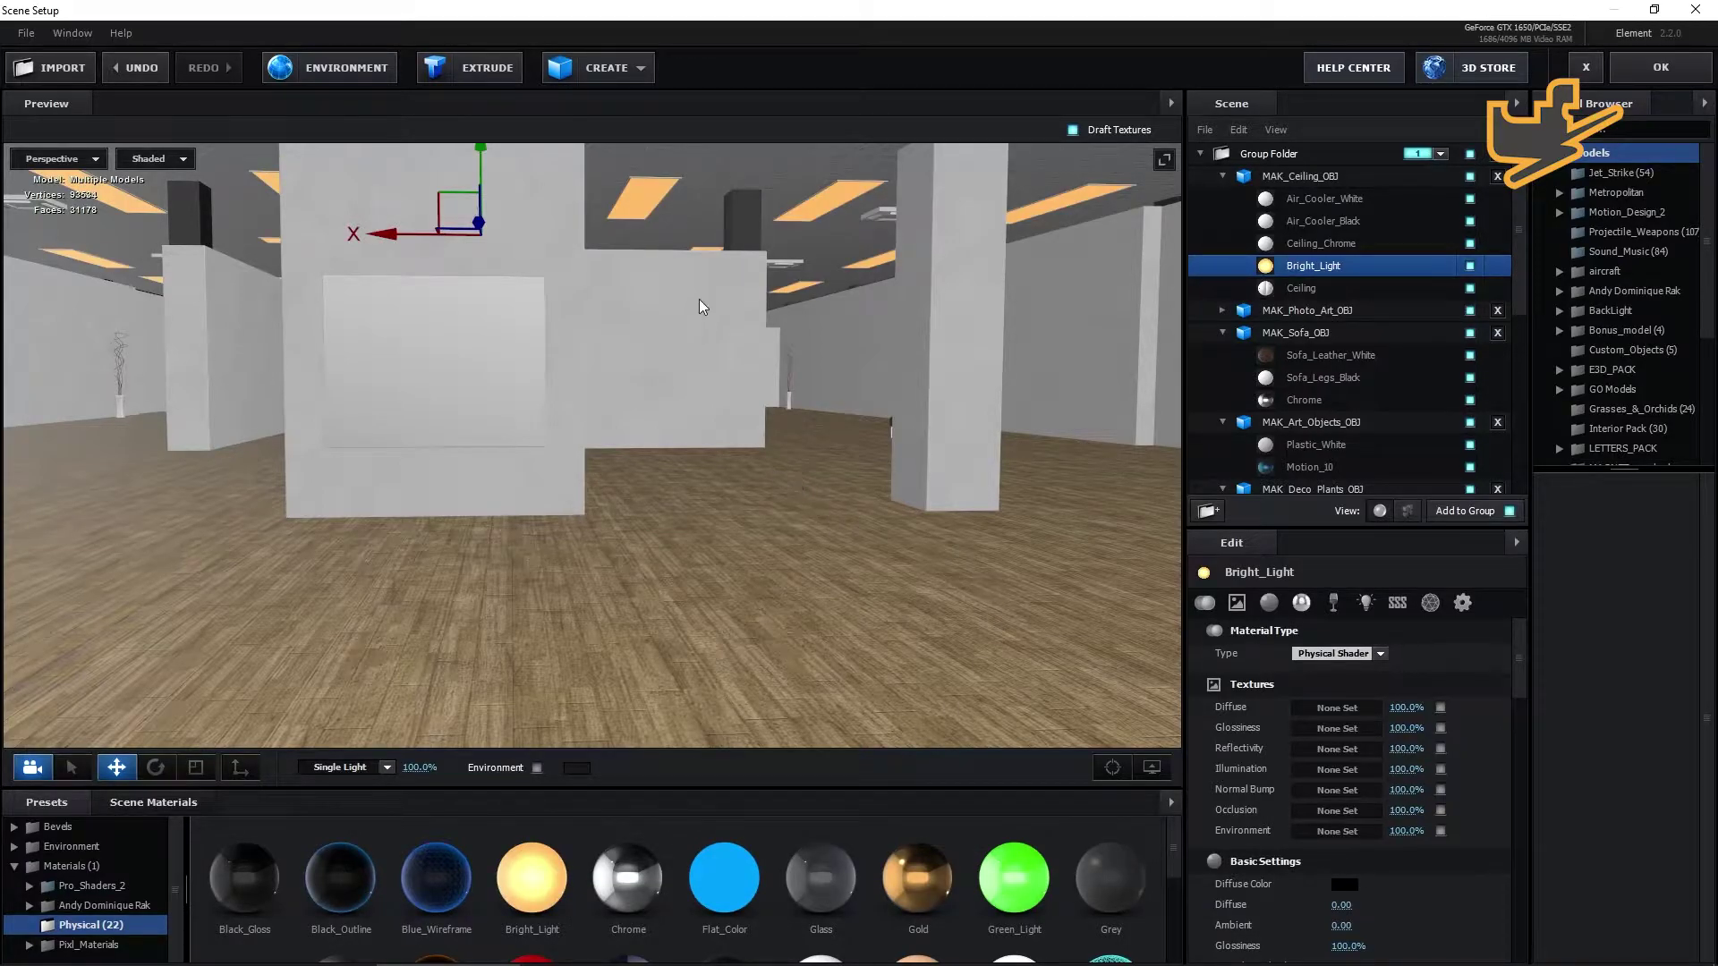
Replace the Air_Cooler_White material of the ceiling model with the Chrome preset.
left_click(882, 211)
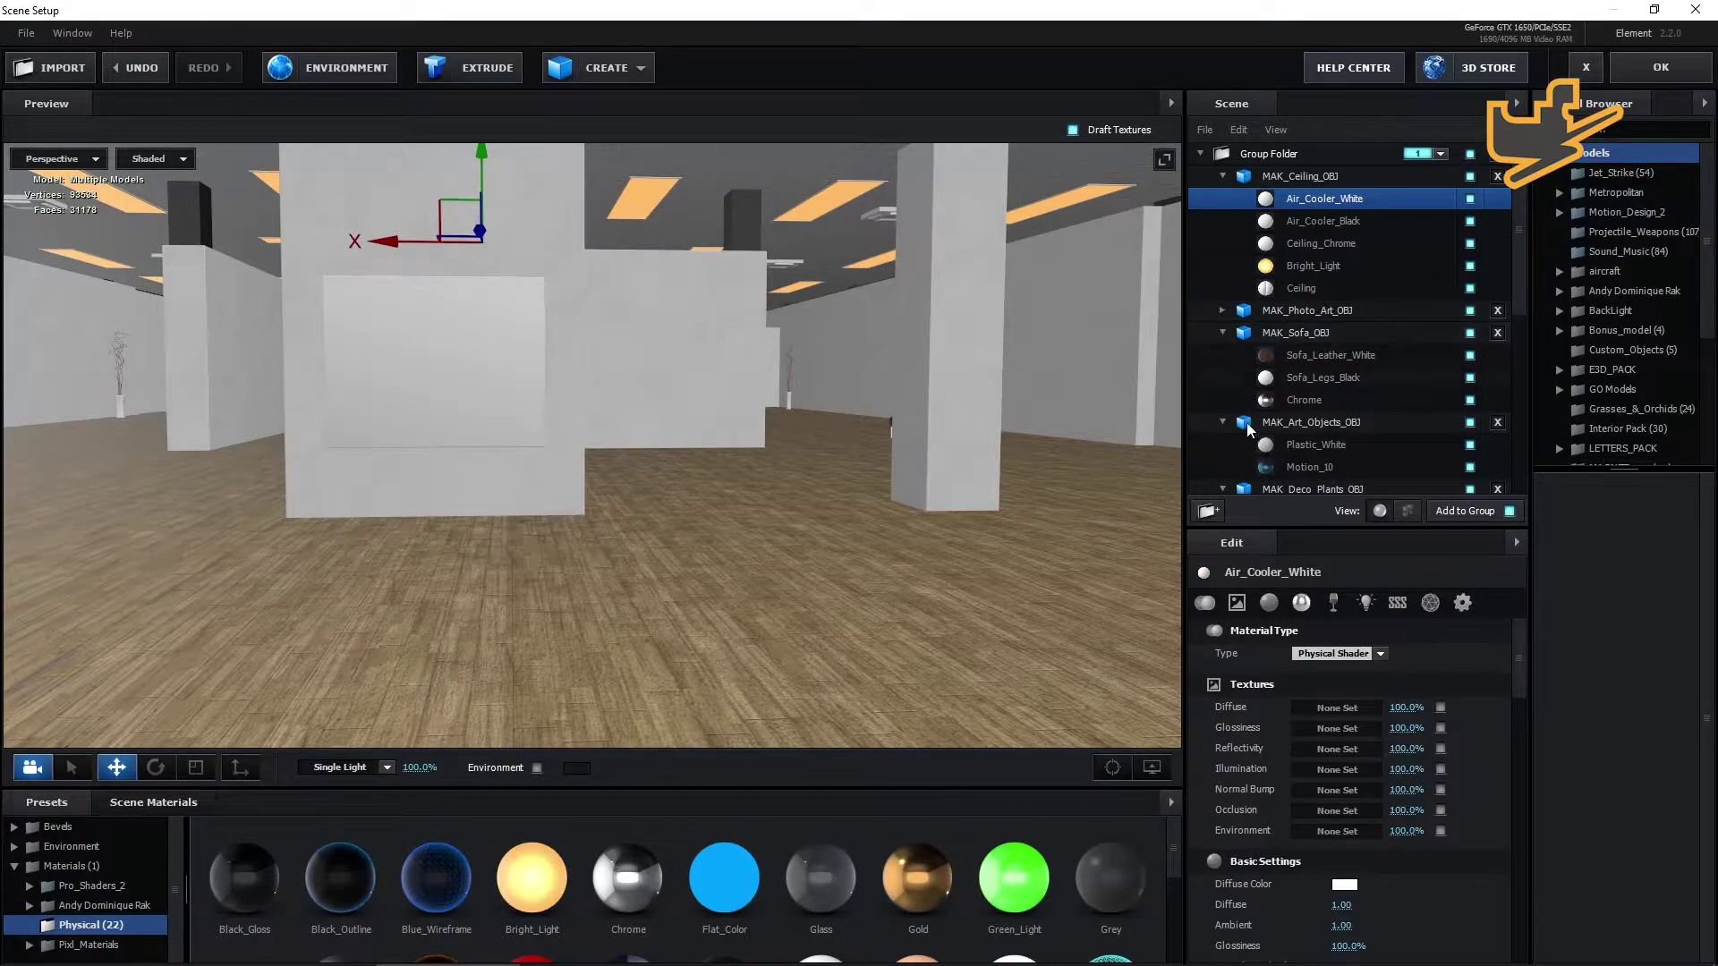
scroll(909, 464, "up", 5)
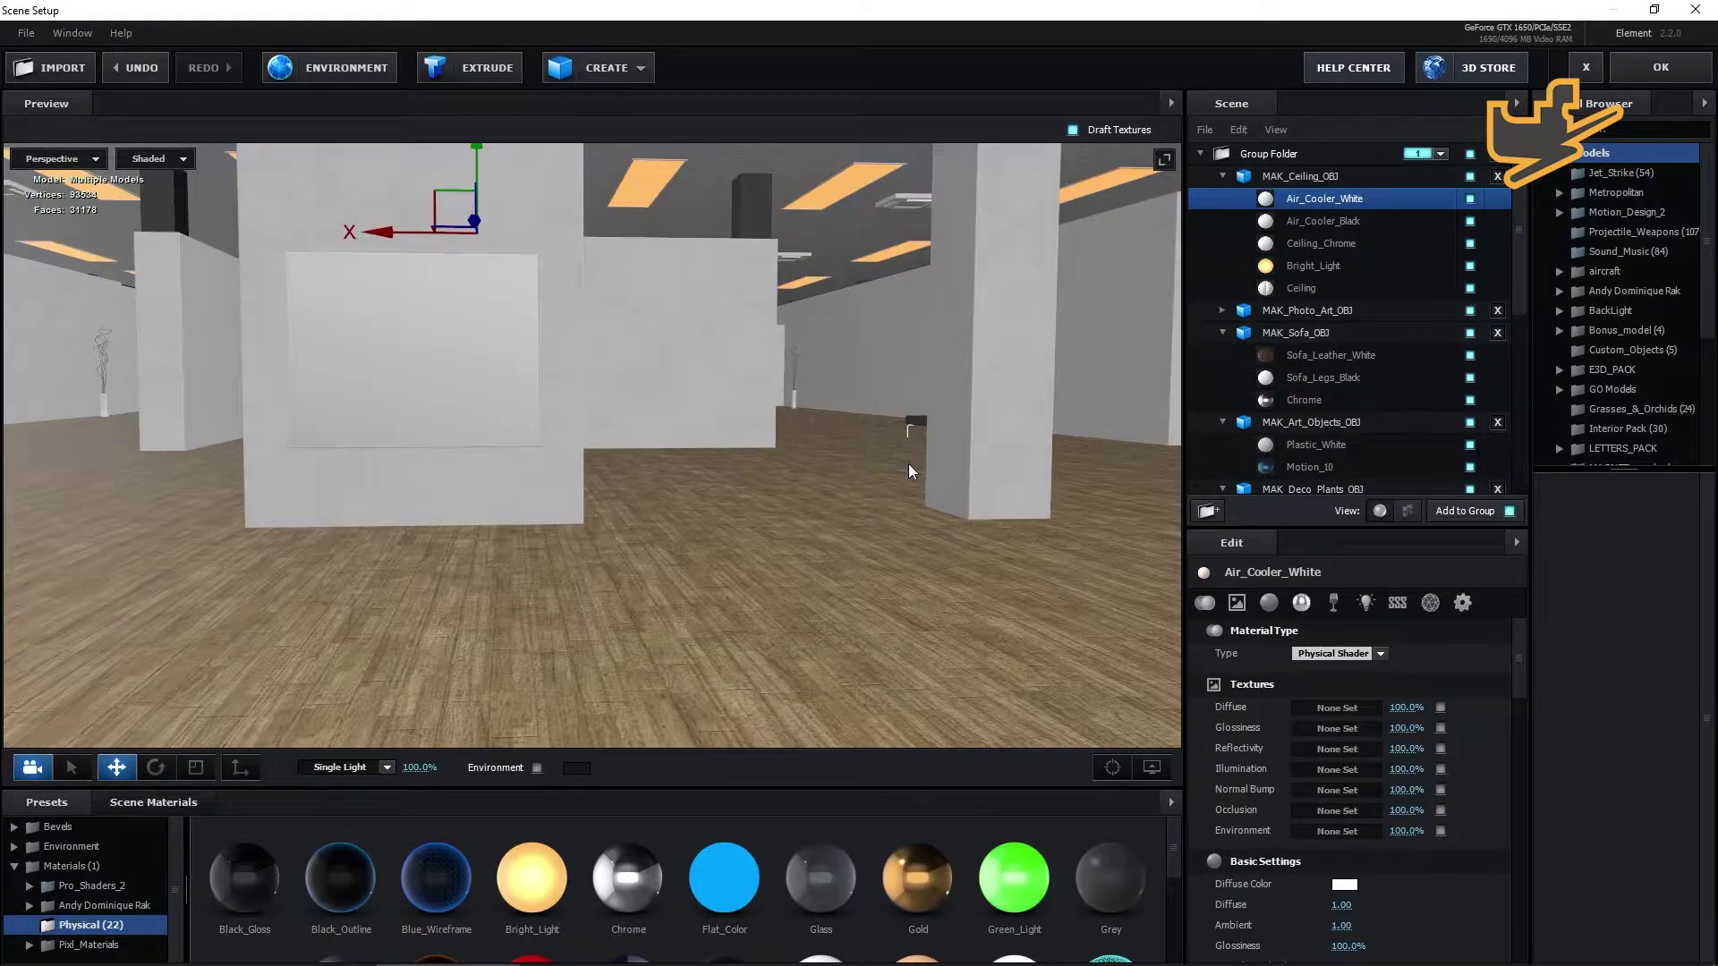
left_click_drag(909, 464, 894, 371)
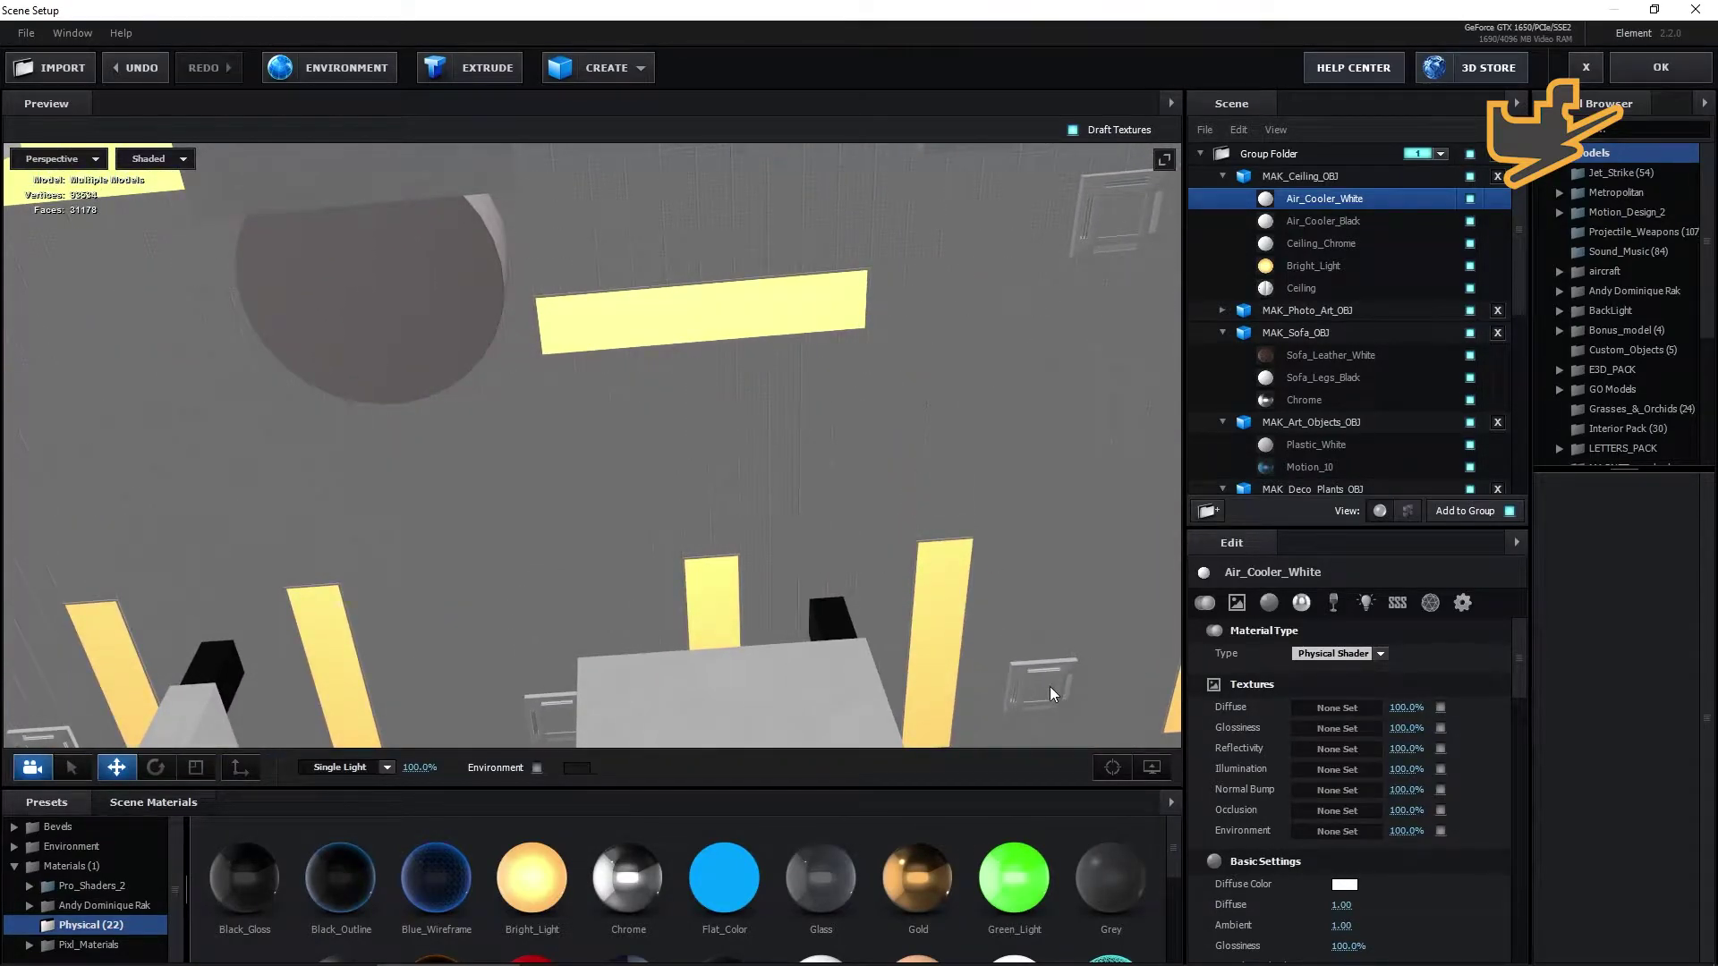
left_click(628, 877)
Replace the Air_Cooler_Black material of the ceiling model with the Flat_Color preset from the Physical materials.
left_click(1301, 222)
left_click(918, 876)
scroll(959, 695, "down", 1)
scroll(924, 873, "down", 2)
left_click(340, 869)
scroll(724, 873, "up", 2)
left_click(724, 877)
Examine the ceiling fixtures and the gallery from the entrance and from inside.
scroll(959, 695, "down", 7)
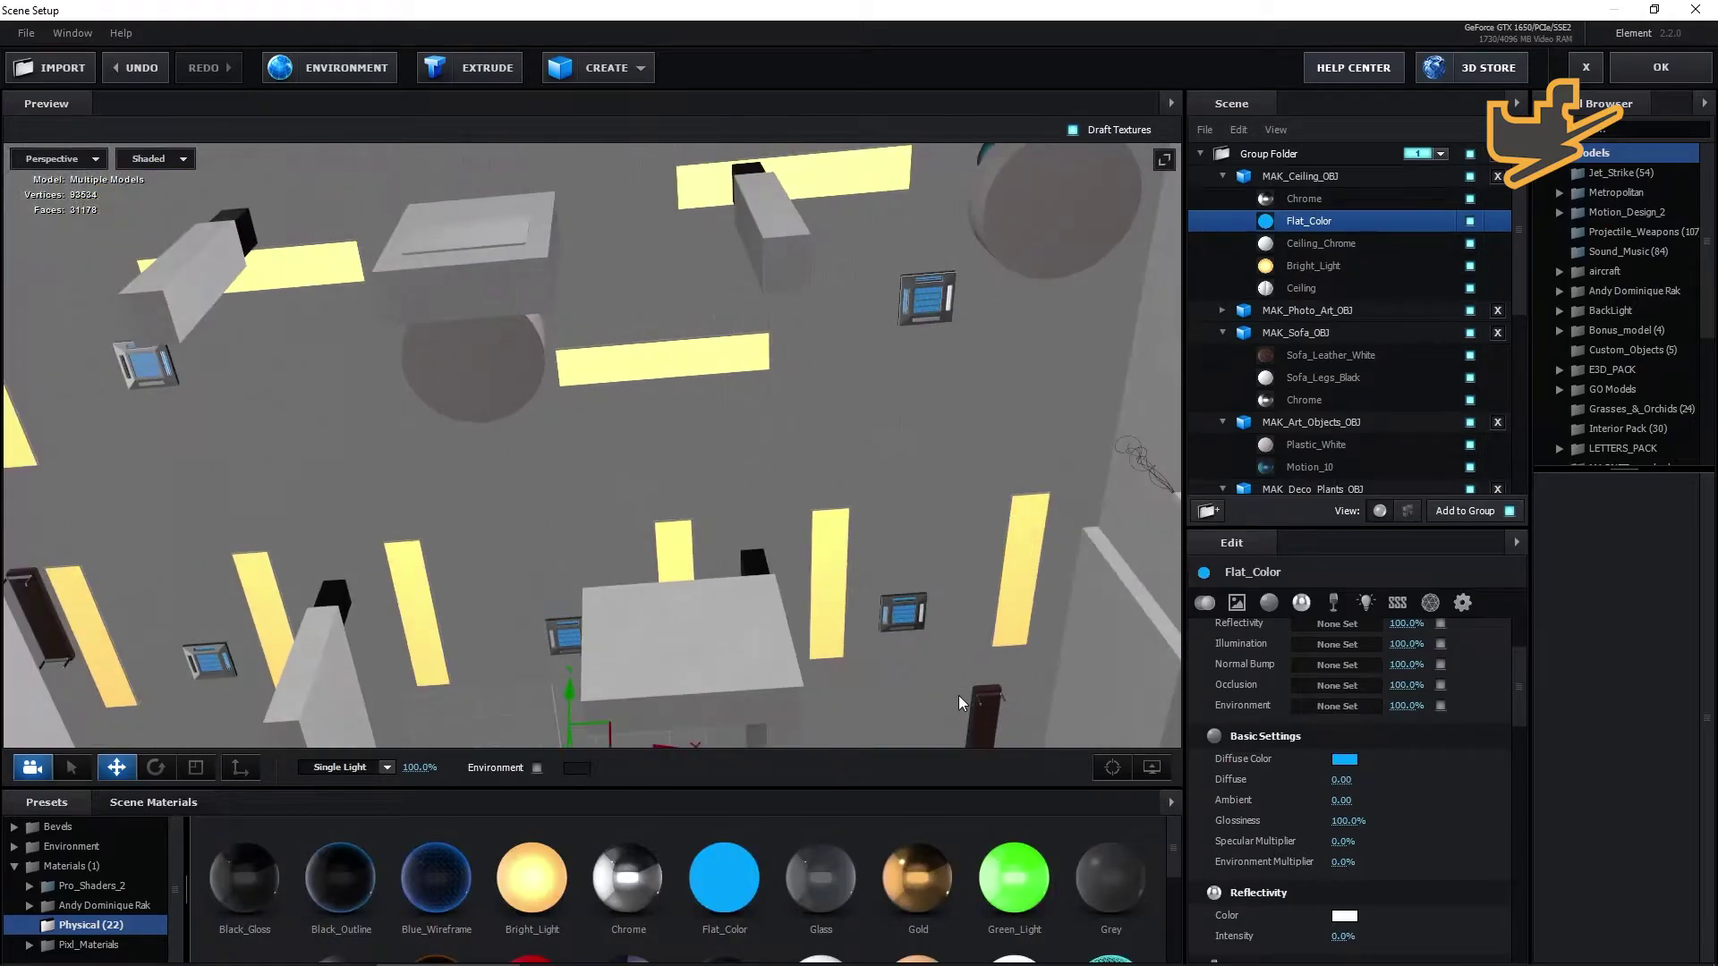
scroll(877, 691, "down", 1)
left_click_drag(749, 641, 769, 739)
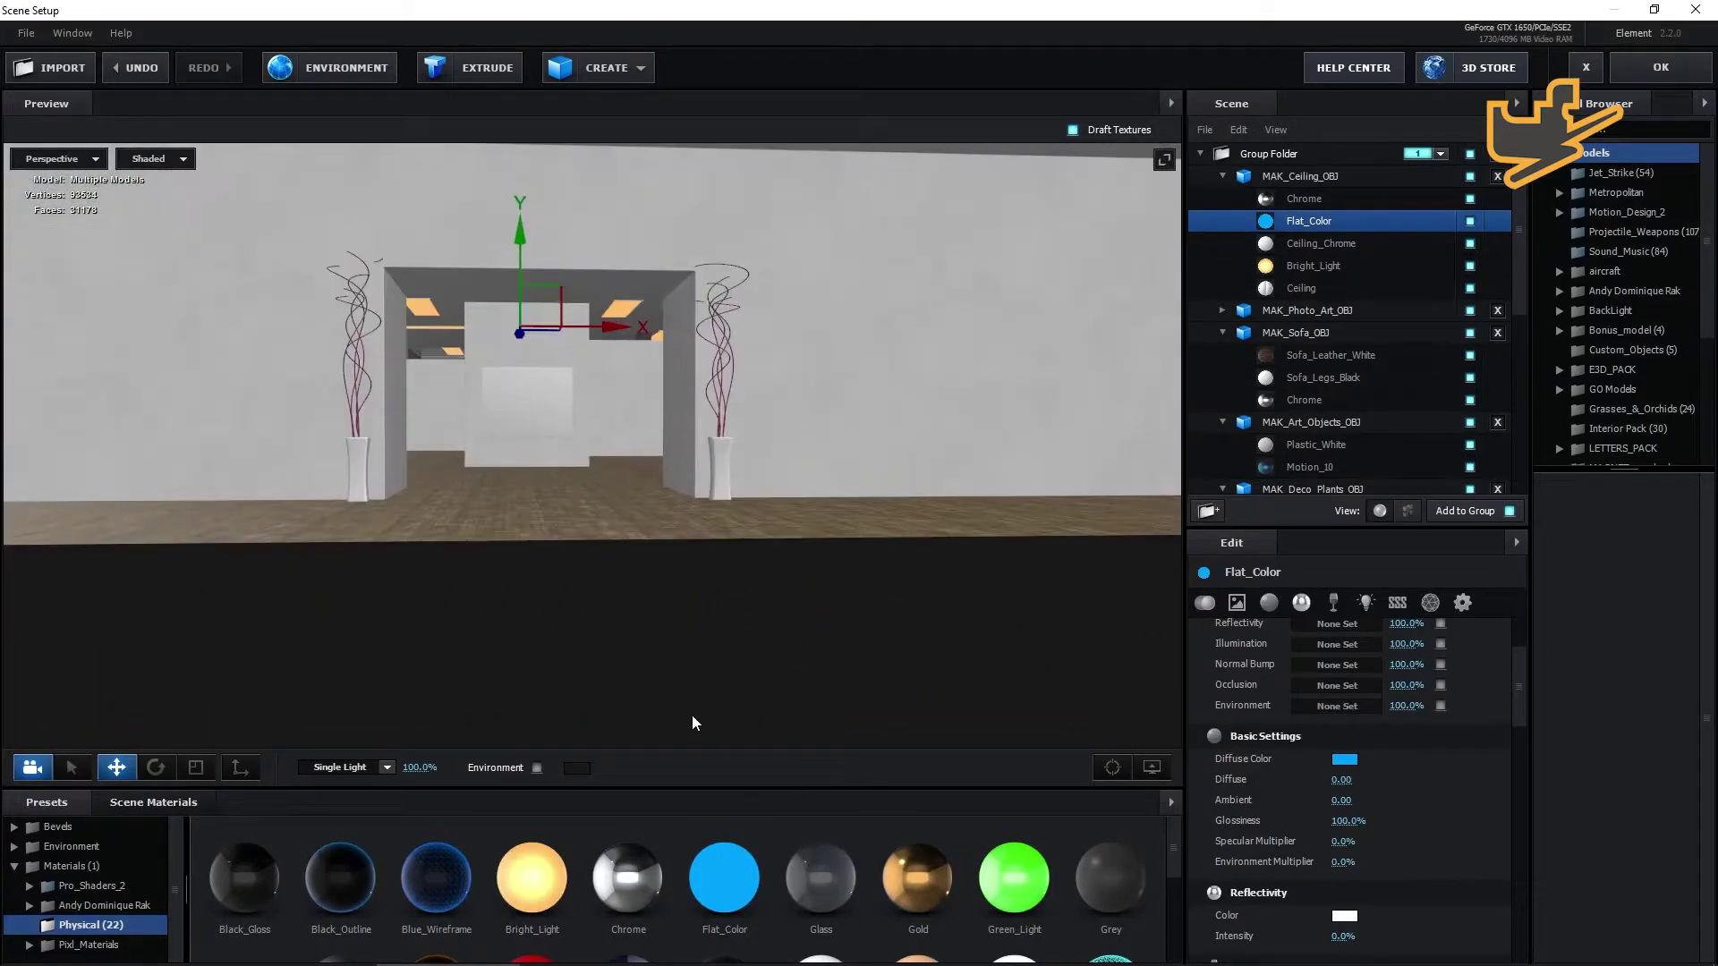
scroll(694, 724, "up", 5)
scroll(728, 705, "down", 3)
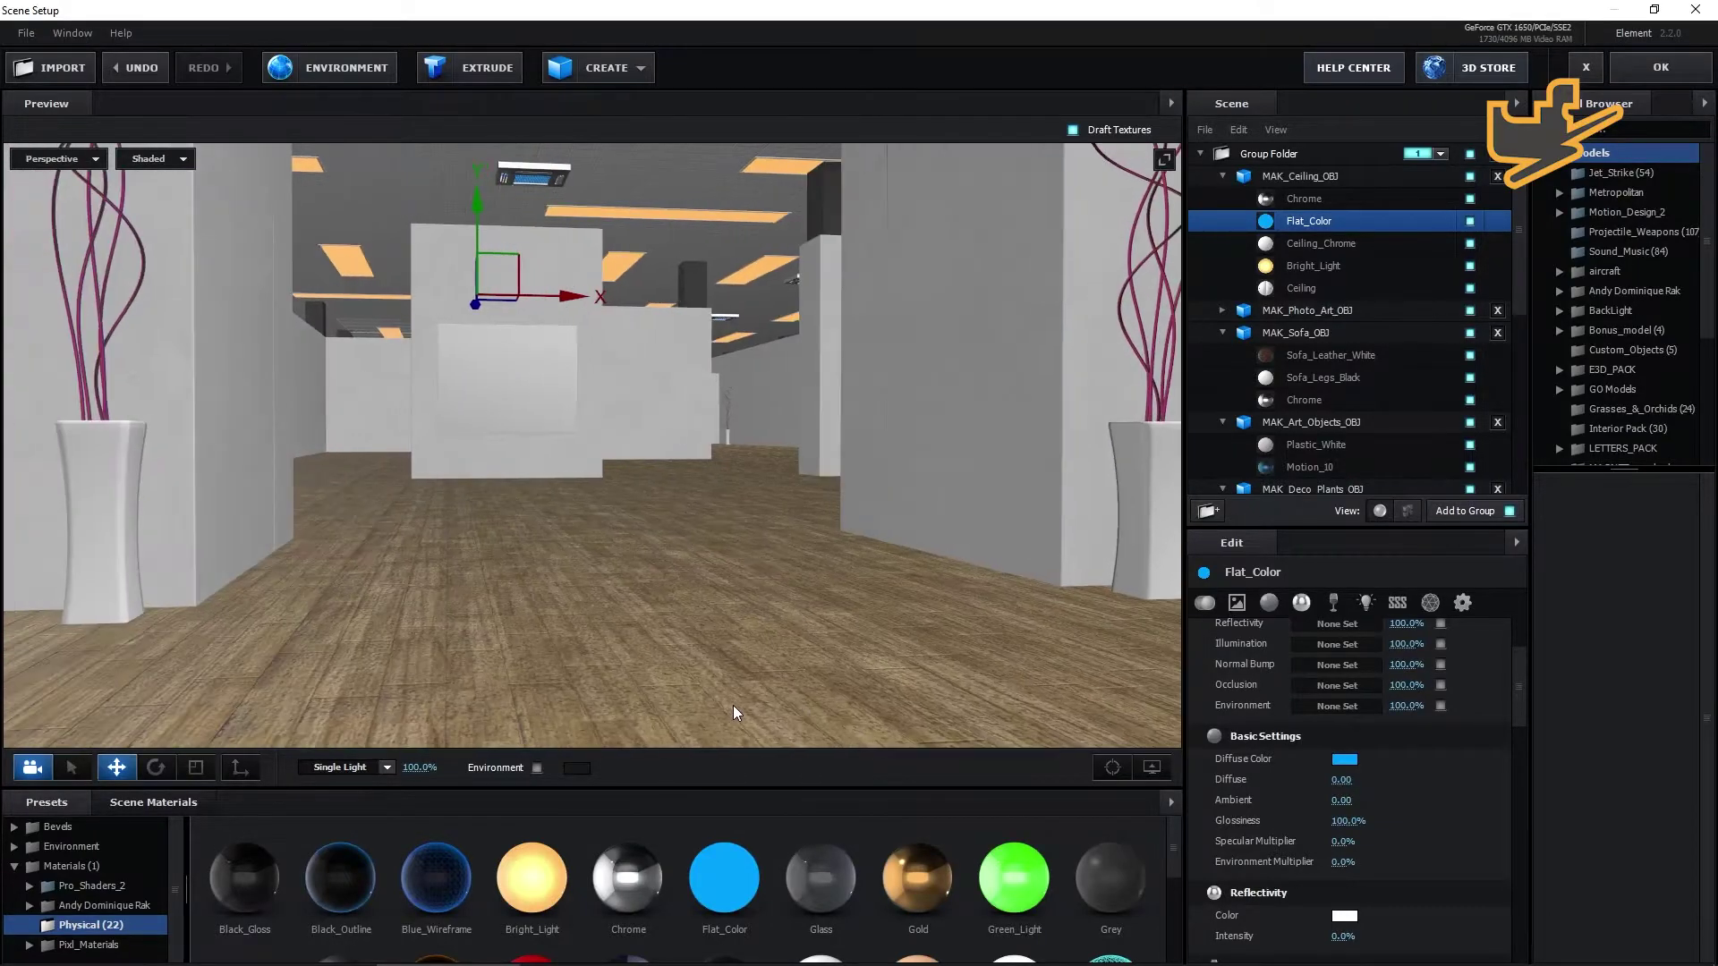
left_click_drag(734, 706, 1202, 773)
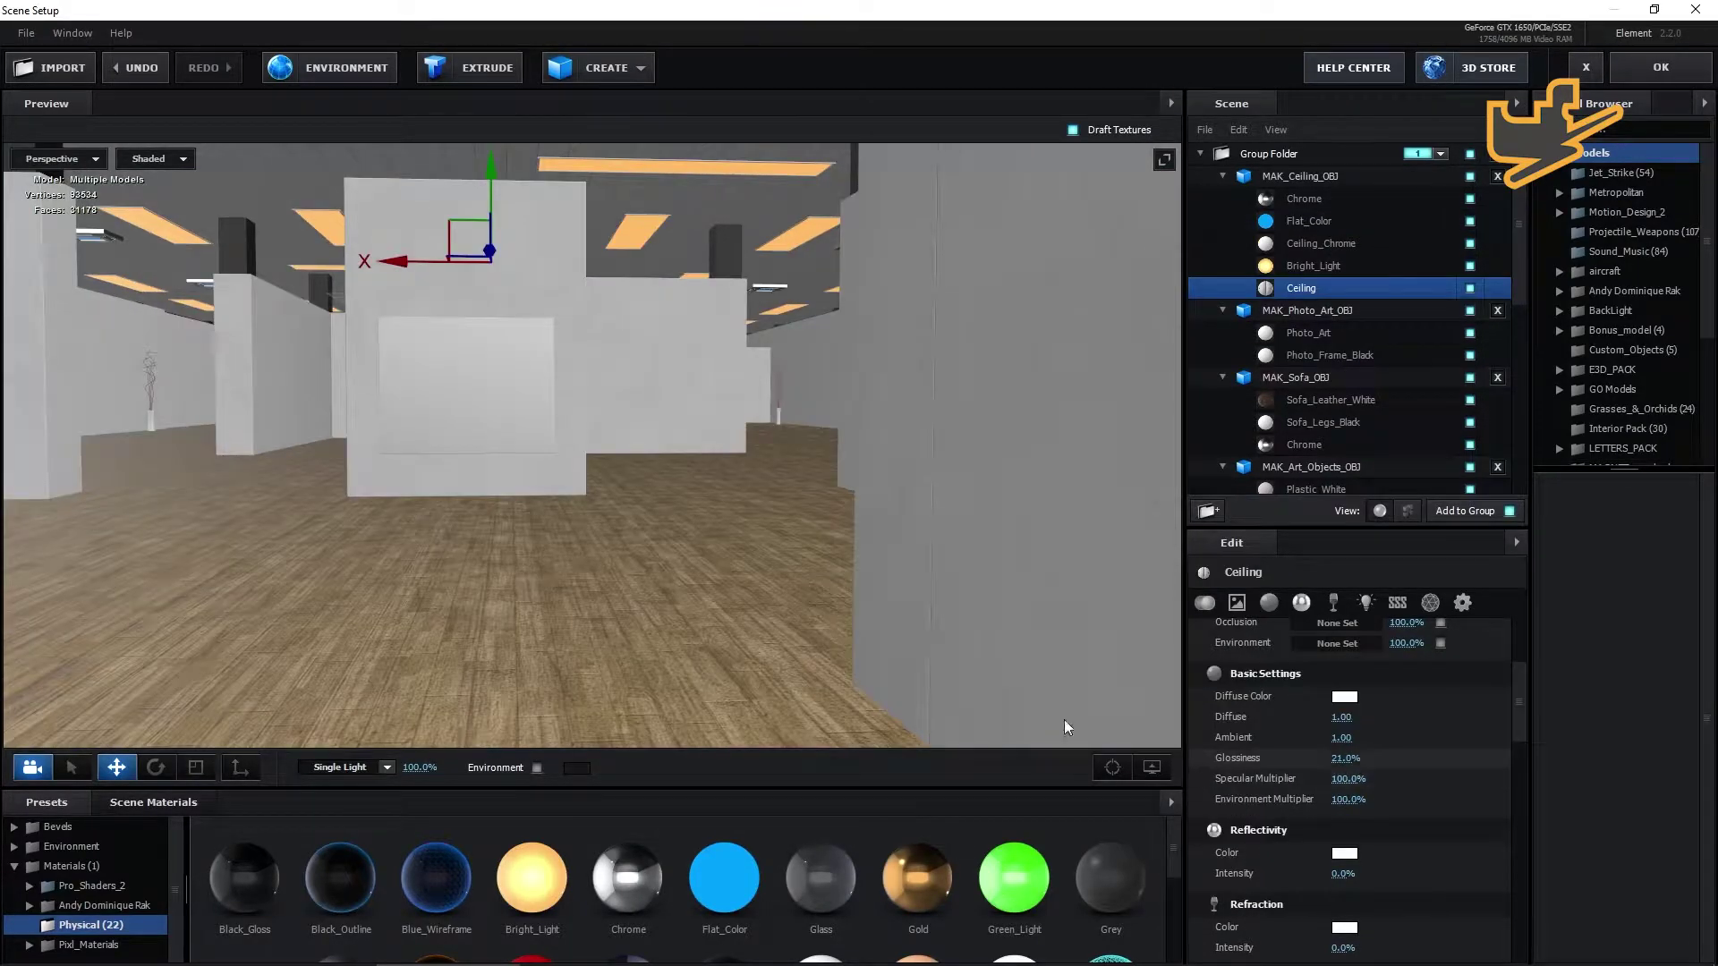
scroll(706, 658, "down", 4)
scroll(707, 662, "up", 3)
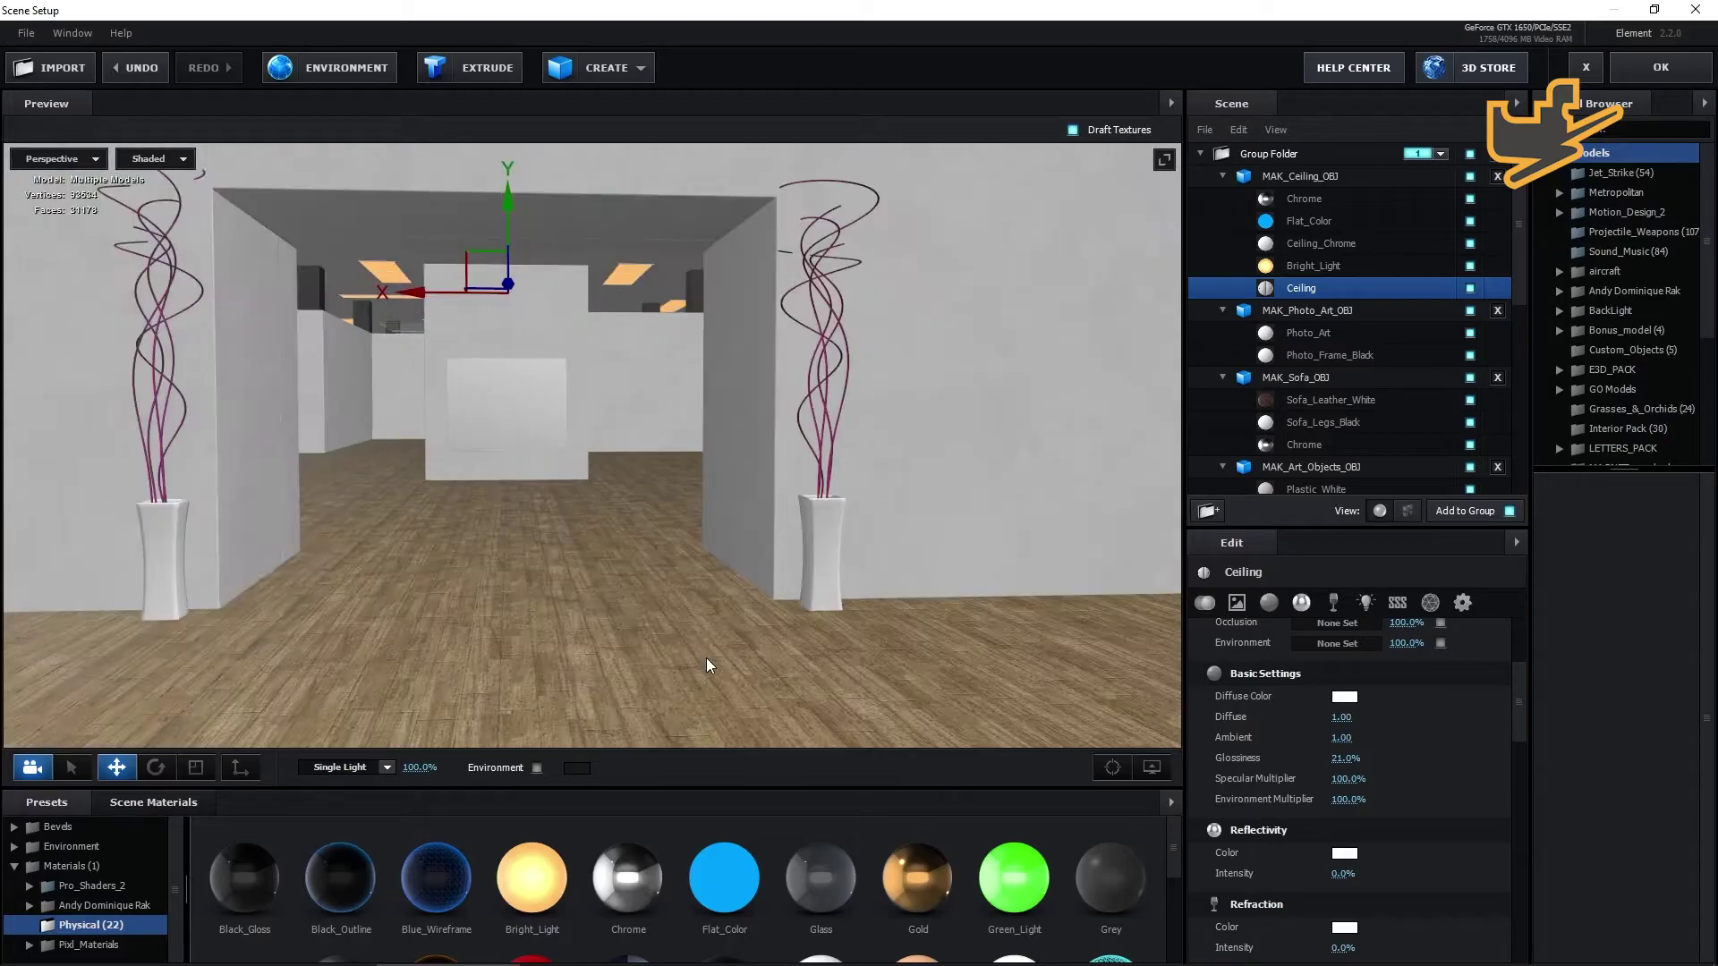
Load MAK_Environment_MAP from the Assets MAK folder as the scene's environment map and show the environment in the preview.
left_click(335, 63)
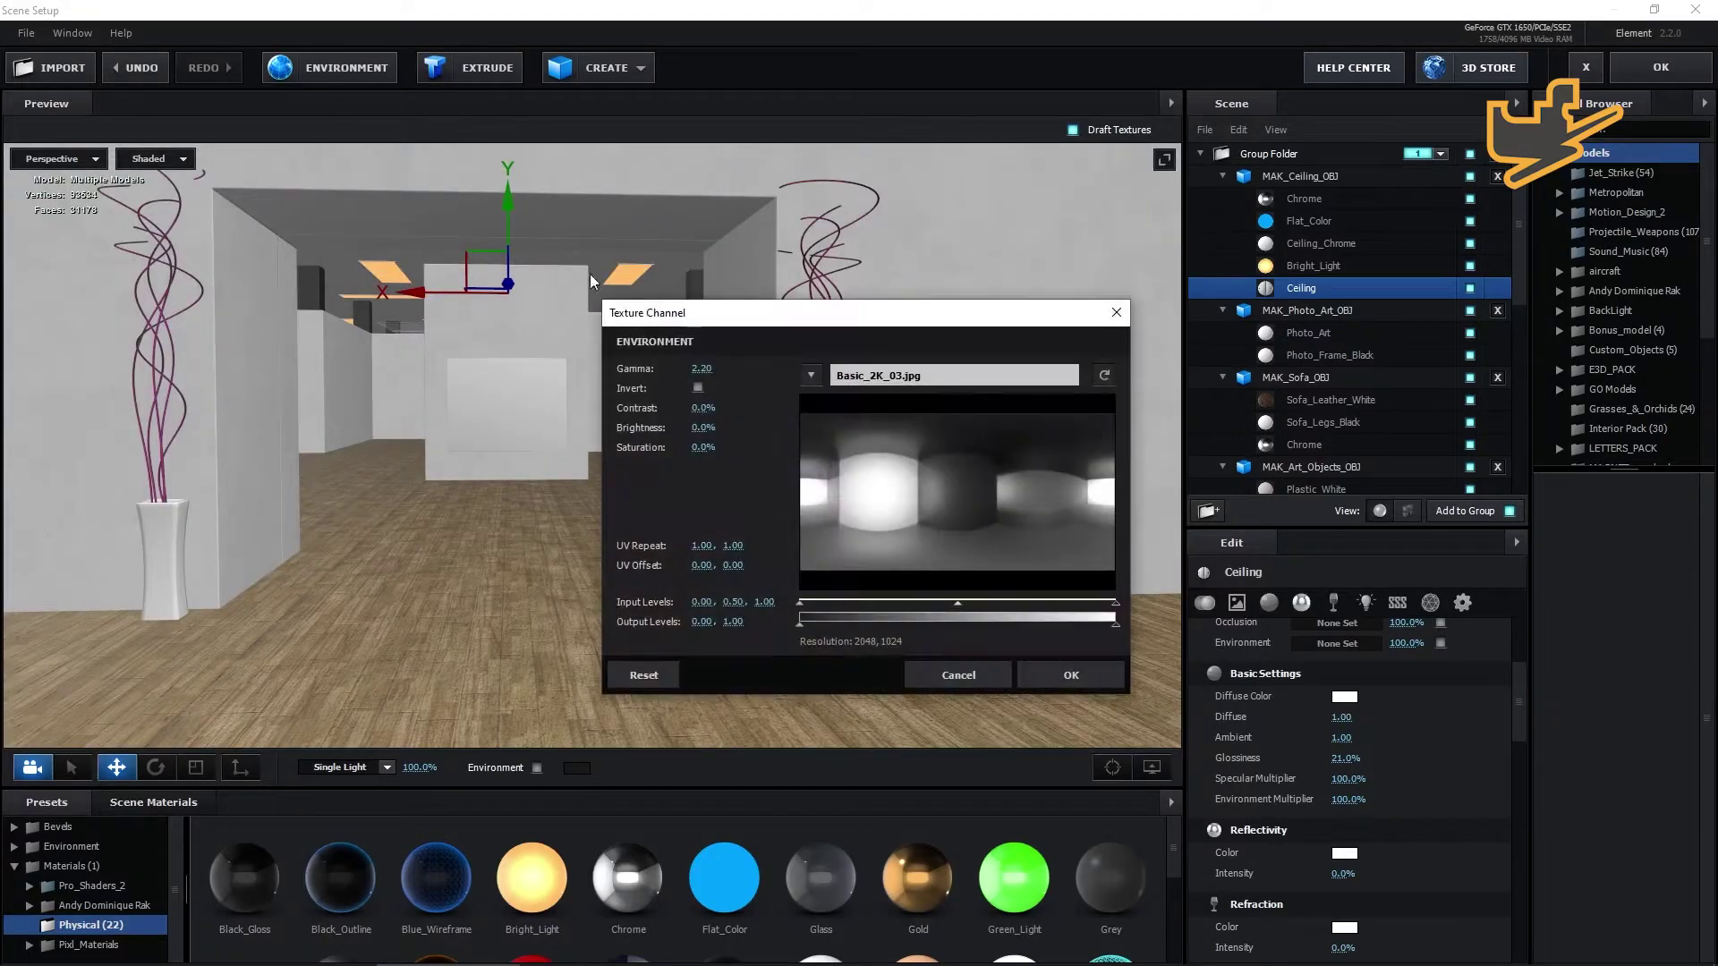
left_click(845, 380)
left_click(1003, 479)
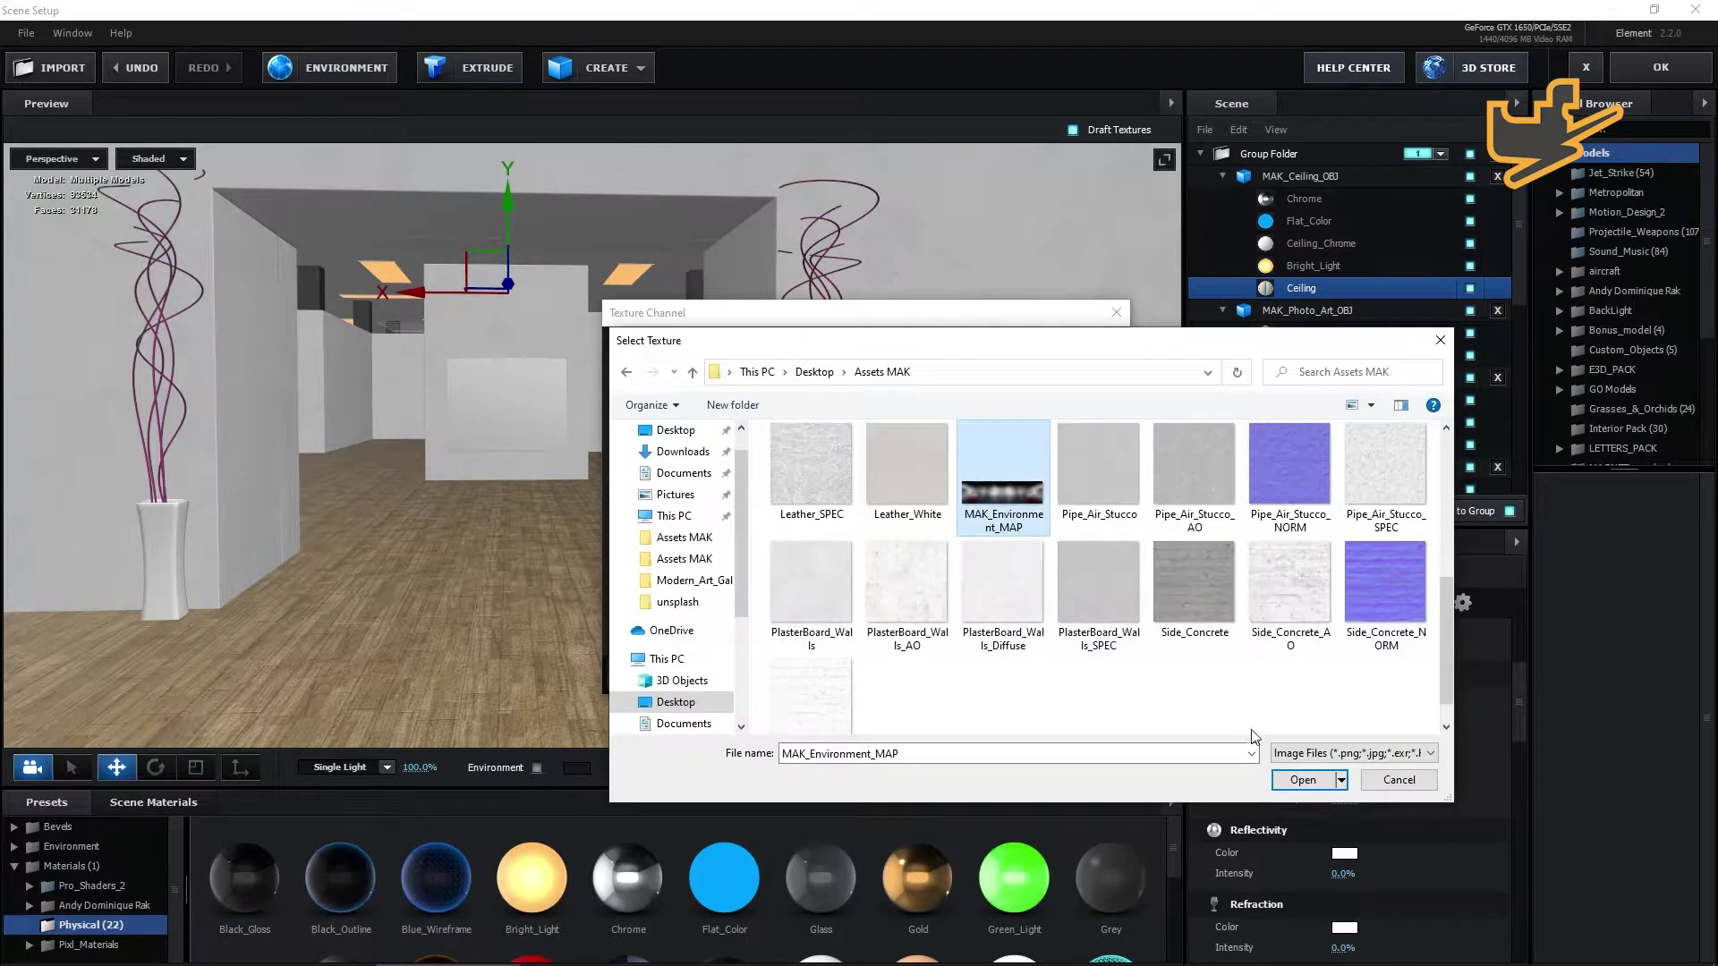
left_click(1304, 779)
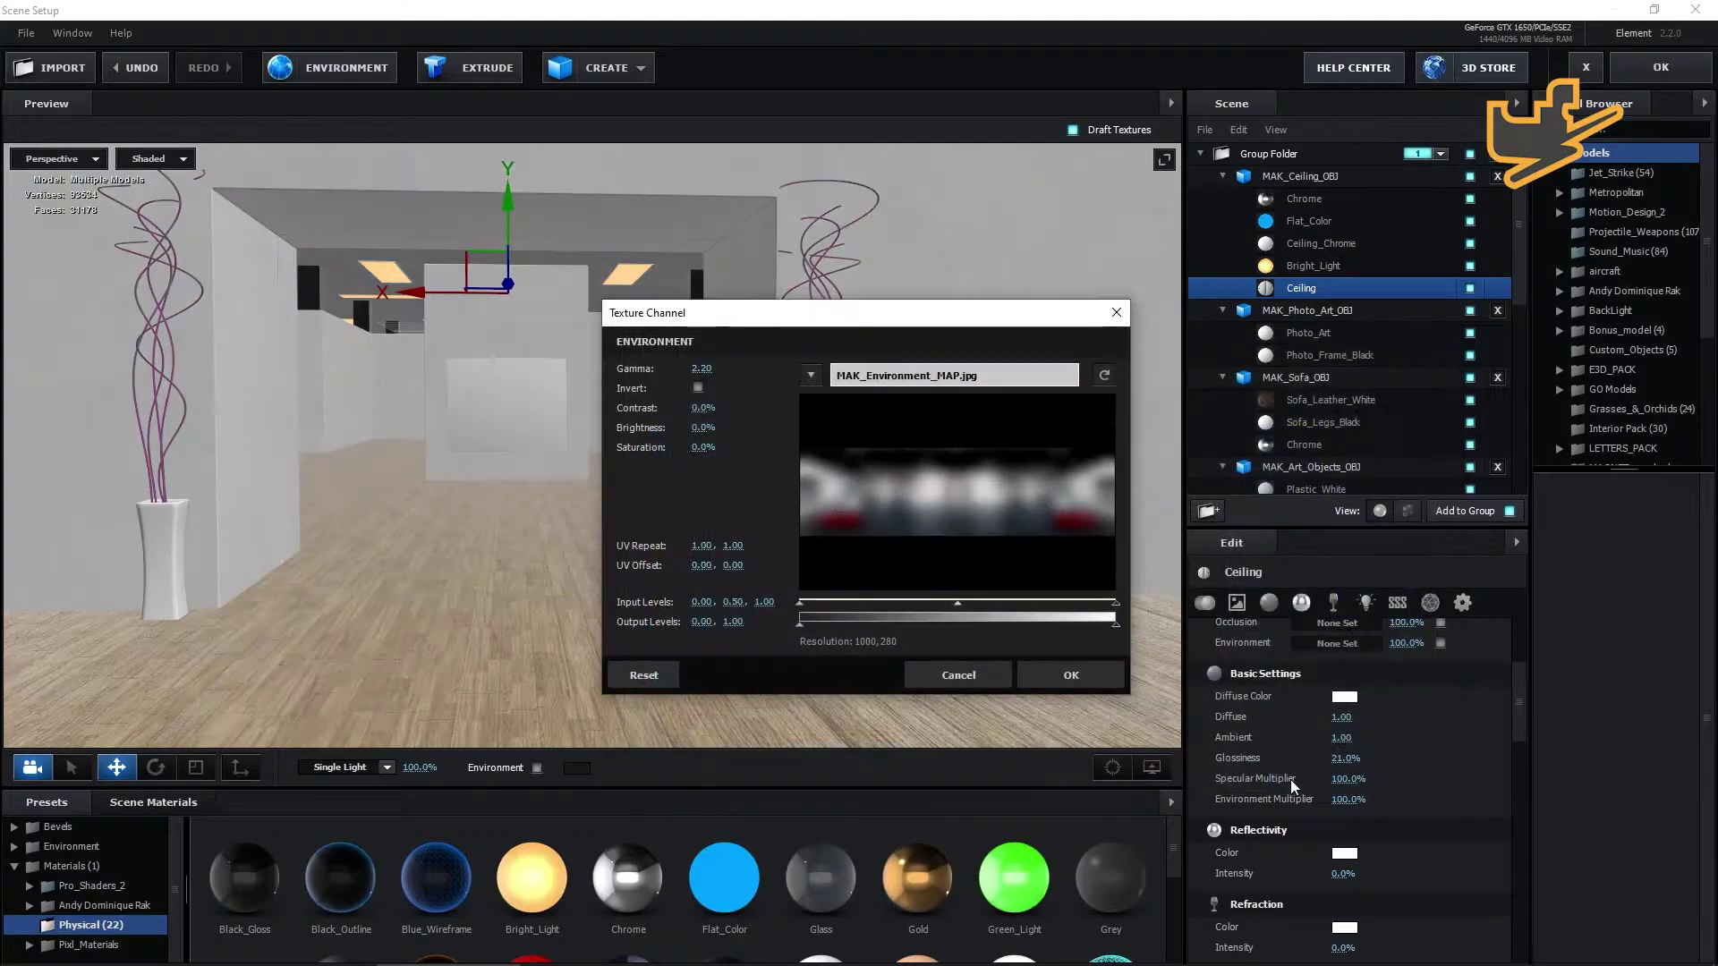
left_click(1043, 677)
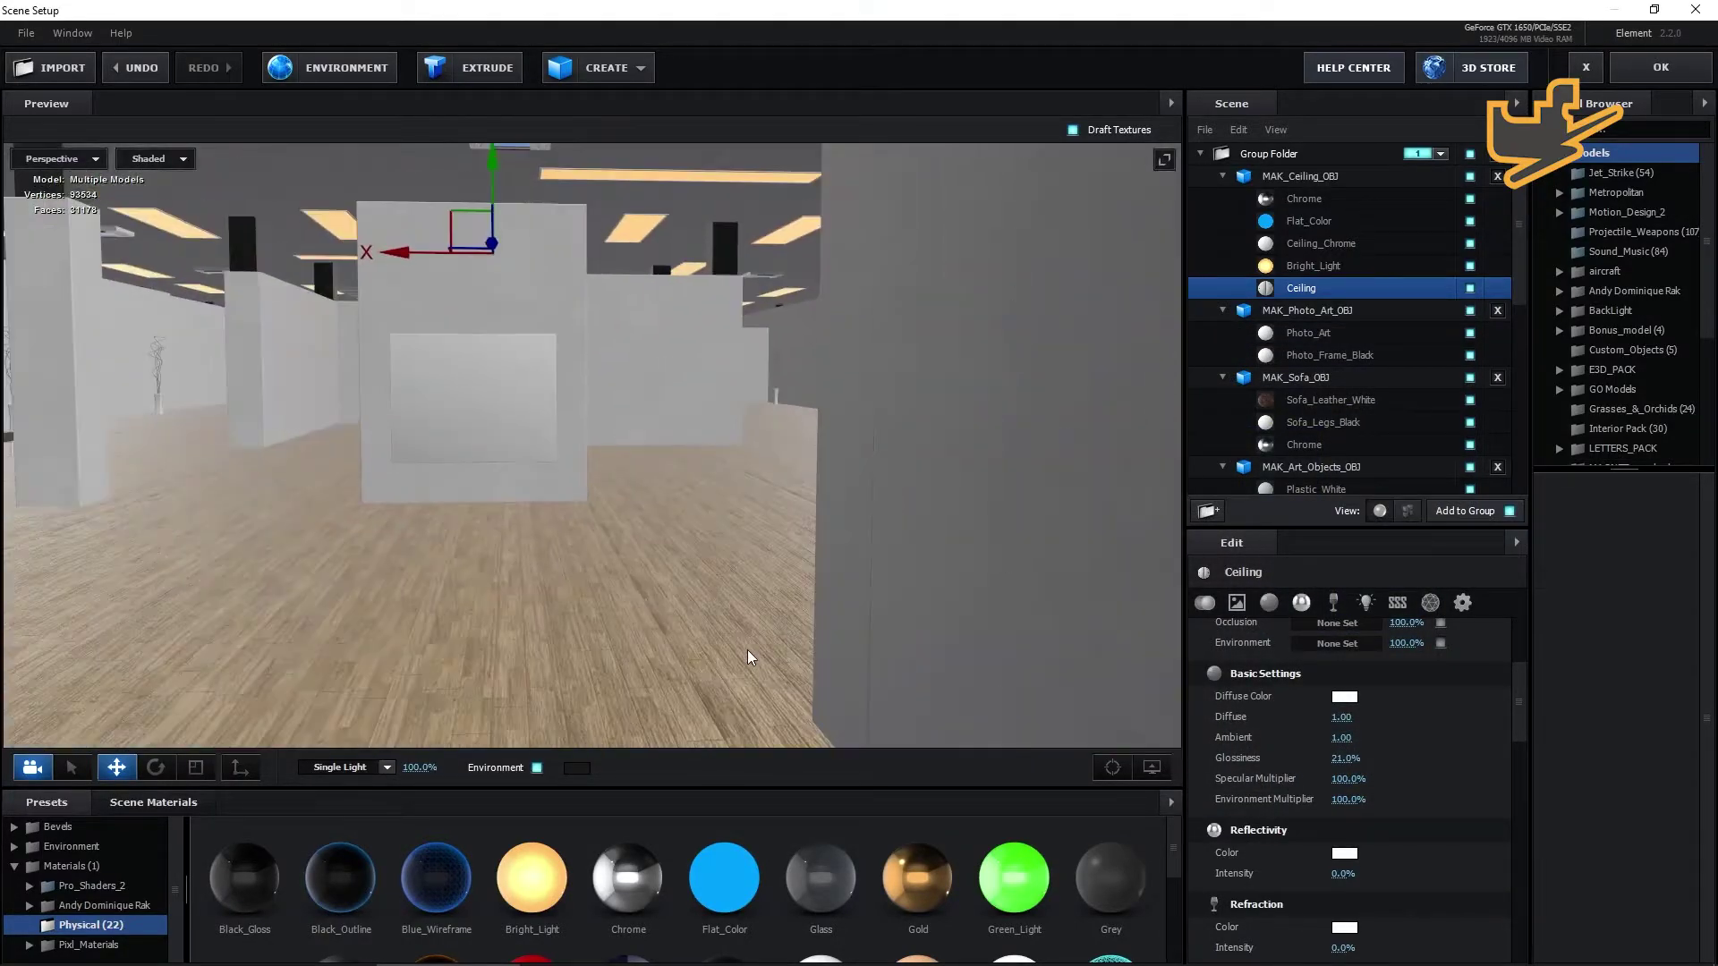
scroll(717, 616, "down", 10)
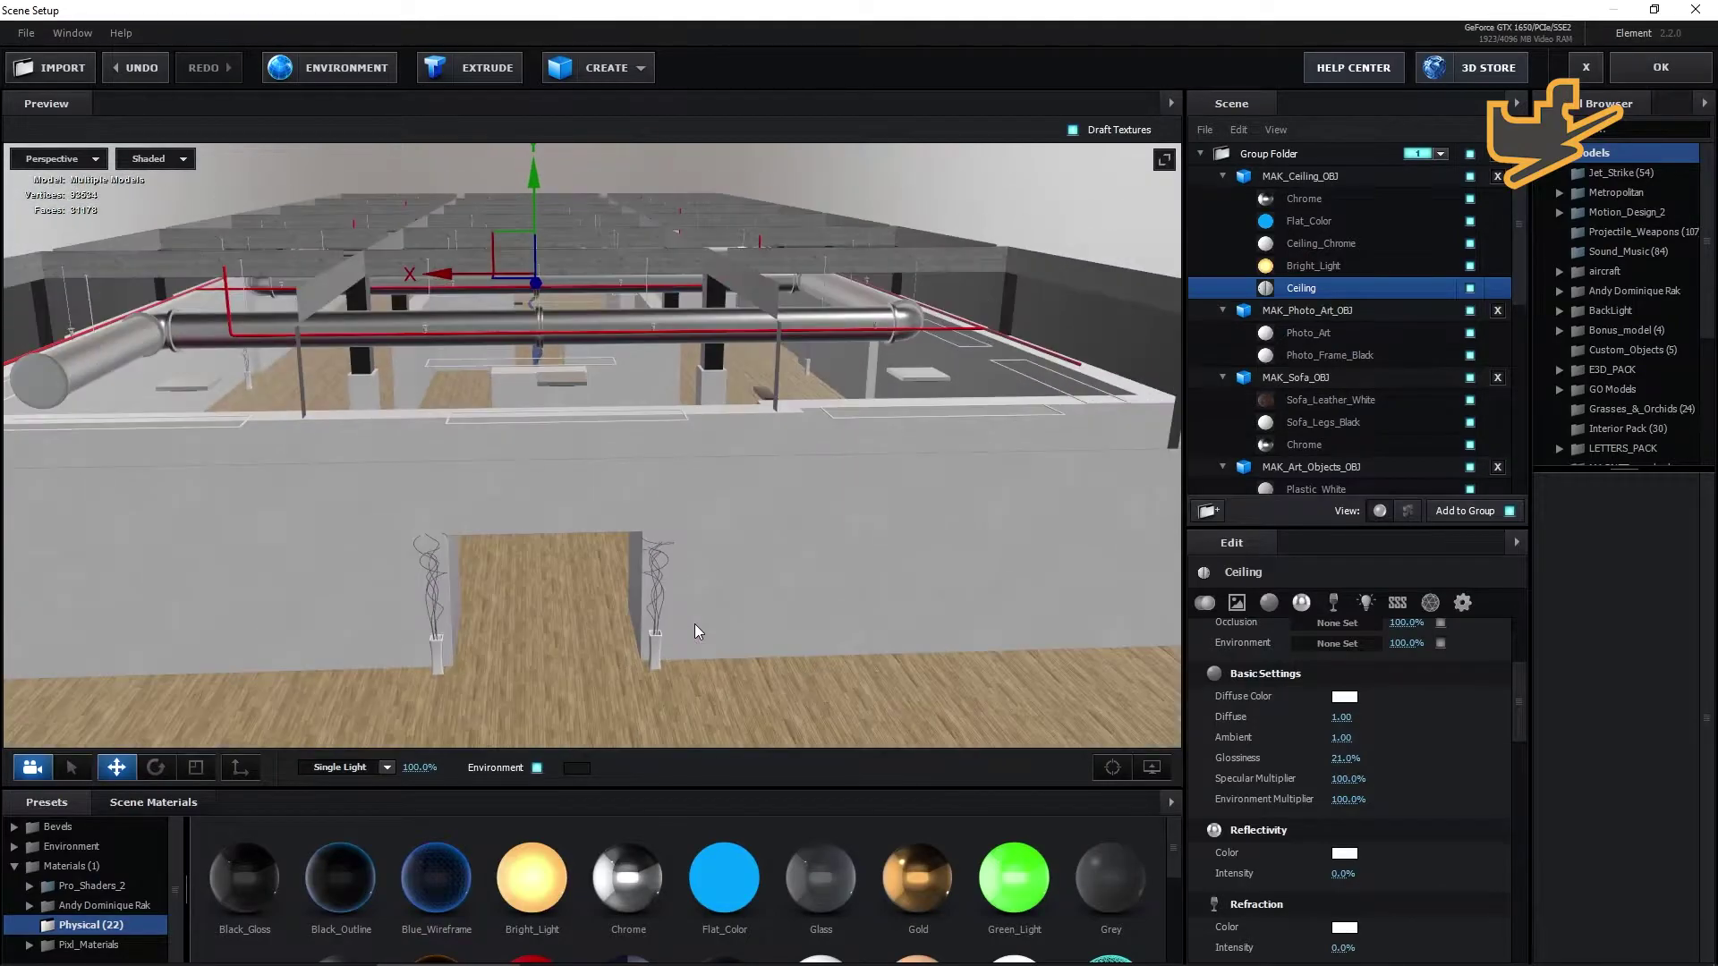
left_click_drag(695, 625, 749, 655)
left_click_drag(764, 654, 726, 673)
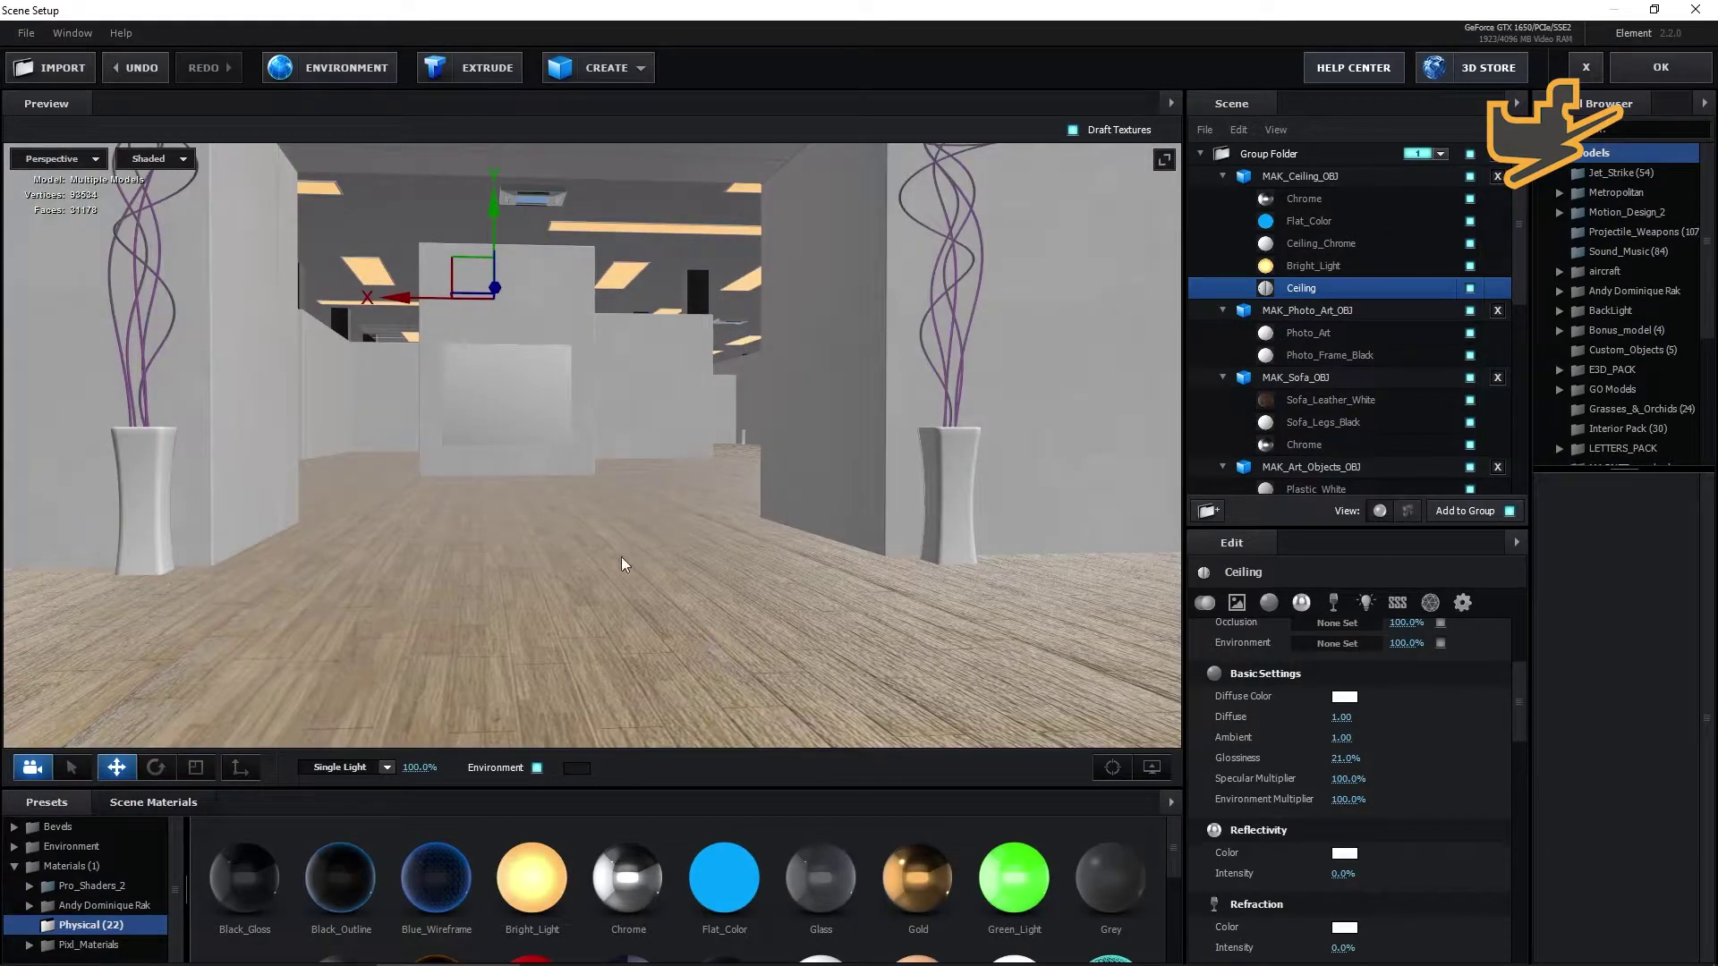
Import MAK_Placeholders_OBJ from the Assets MAK folder and move it to a position of about 0.00, -1.83, 3.37.
left_click(25, 38)
mouse_move(89, 57)
left_click(214, 58)
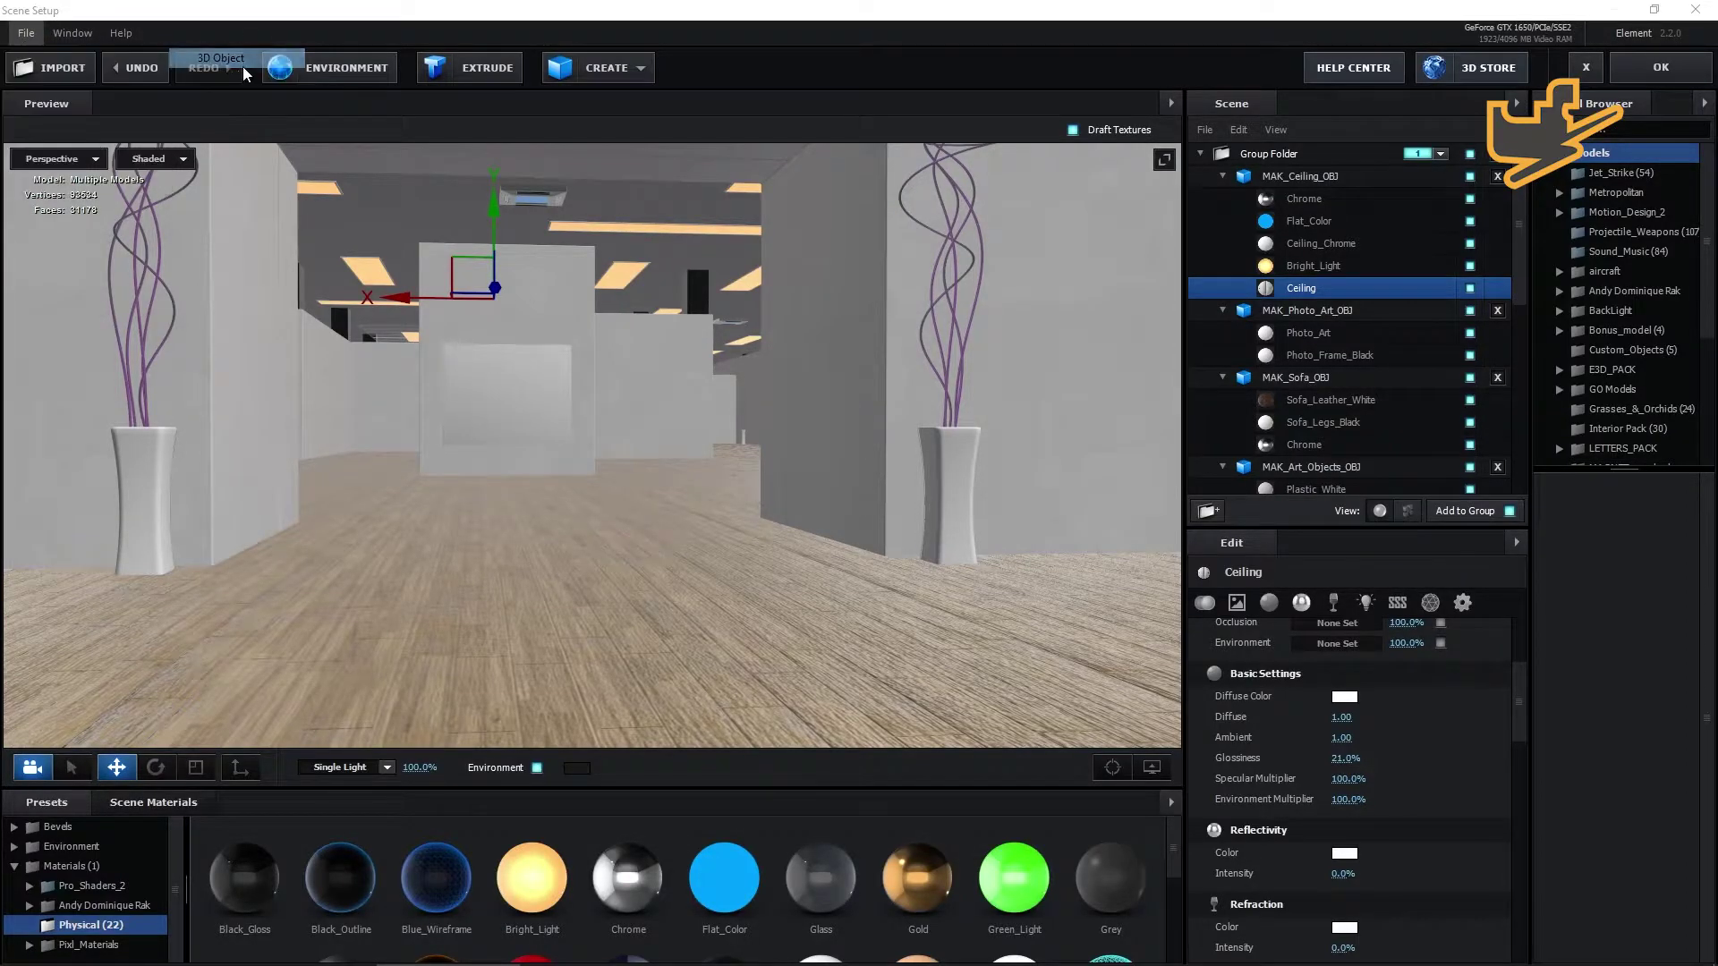
left_click(714, 221)
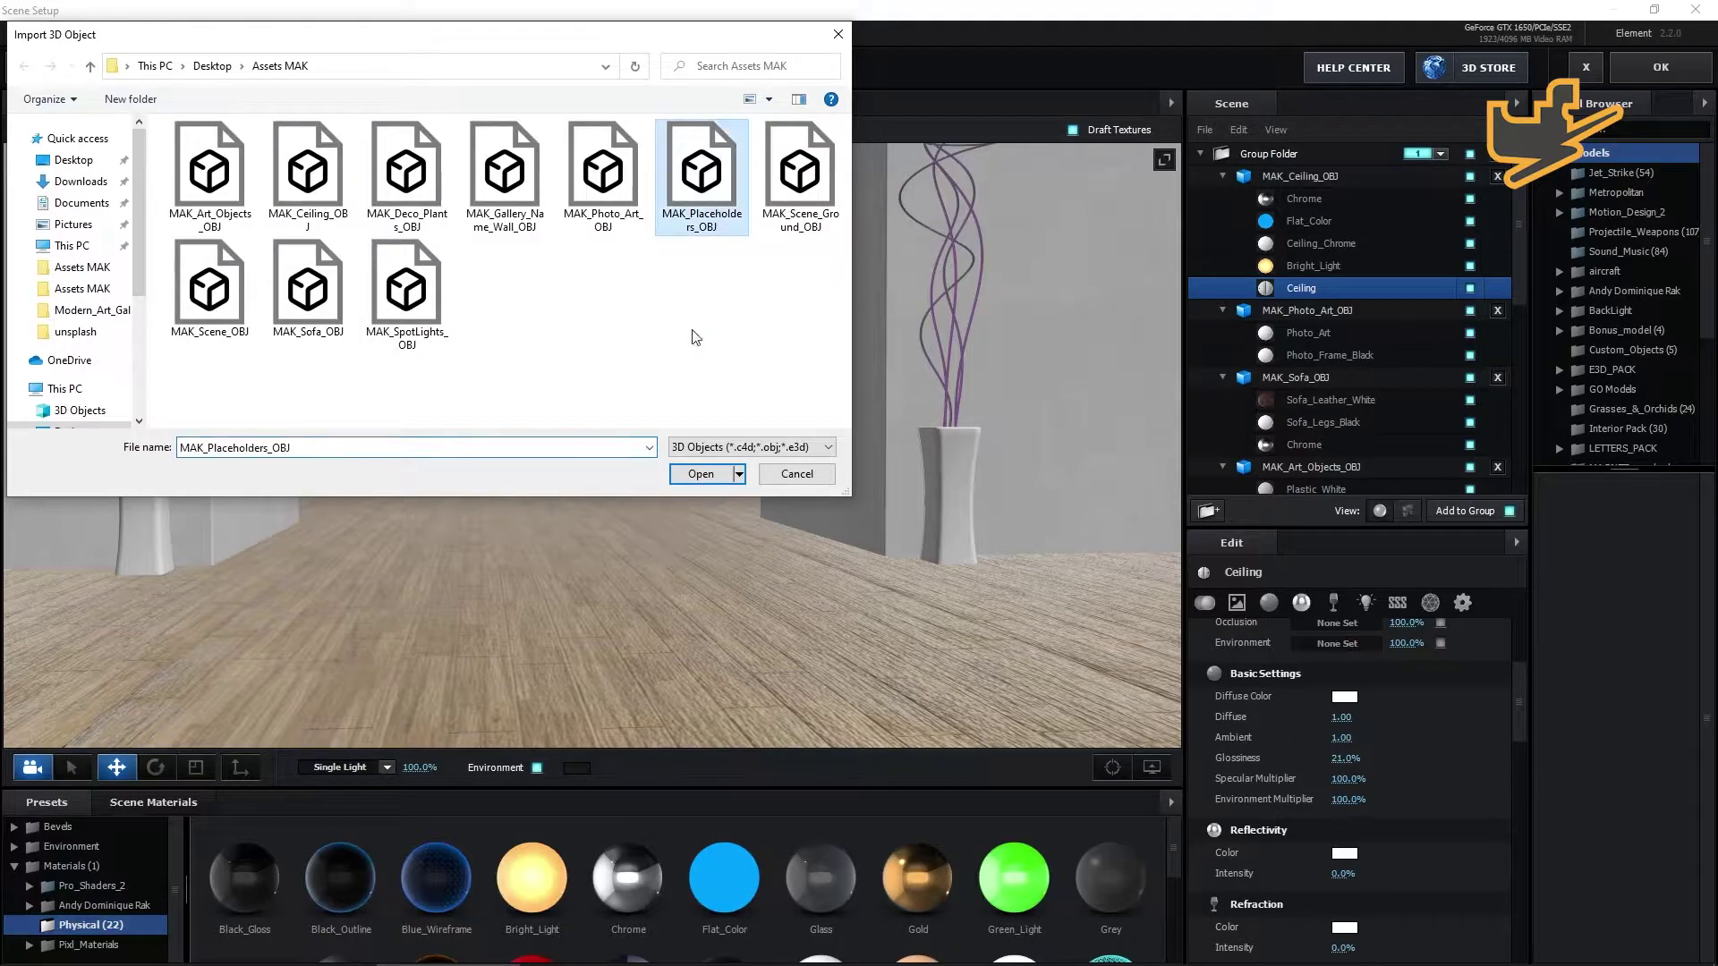
left_click(701, 474)
left_click(969, 667)
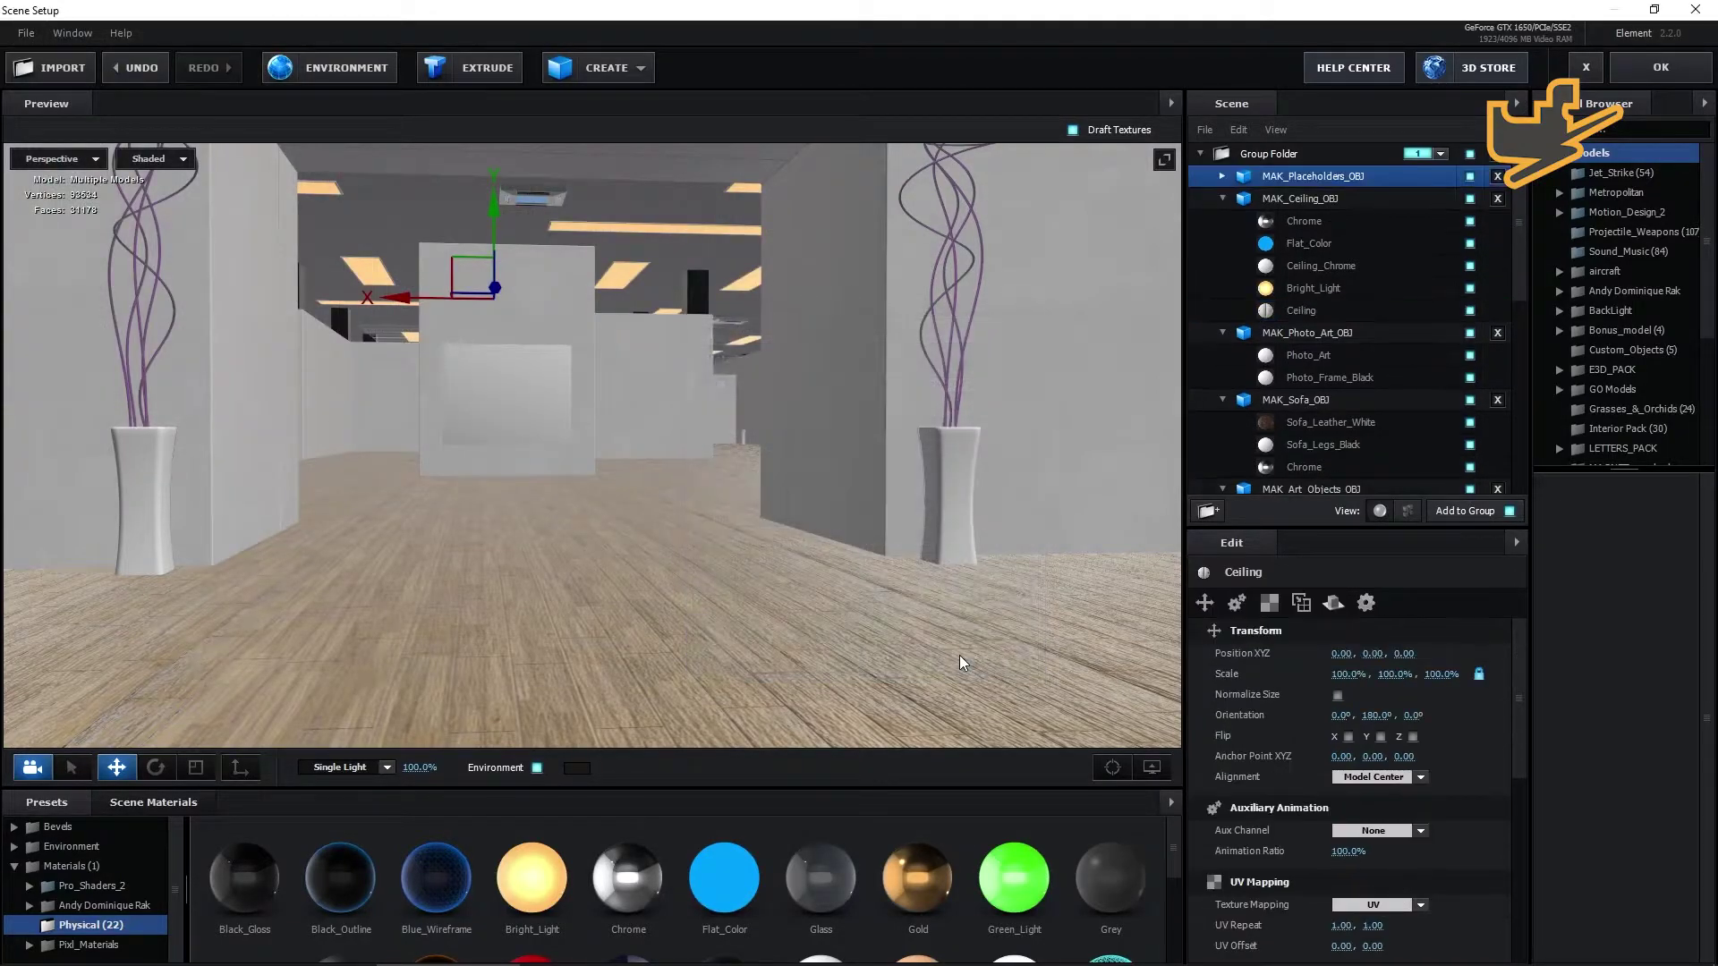
mouse_move(496, 281)
left_mouse_down()
mouse_move(502, 314)
mouse_move(497, 297)
left_mouse_up()
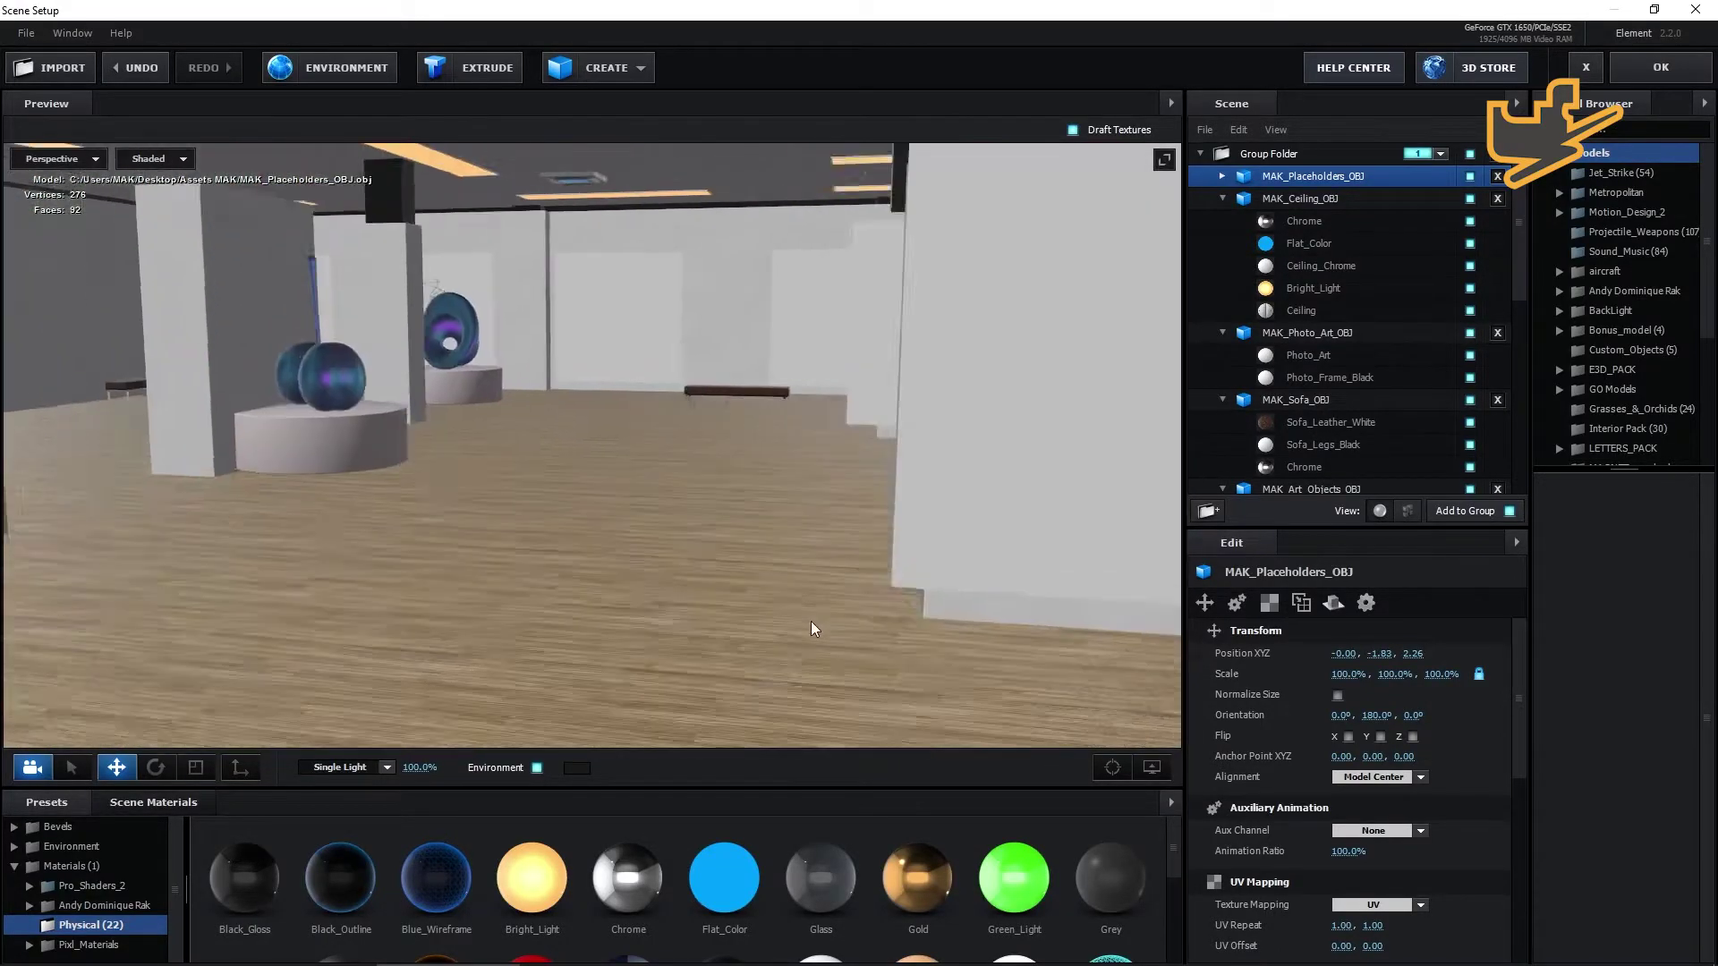
left_click_drag(811, 621, 878, 571)
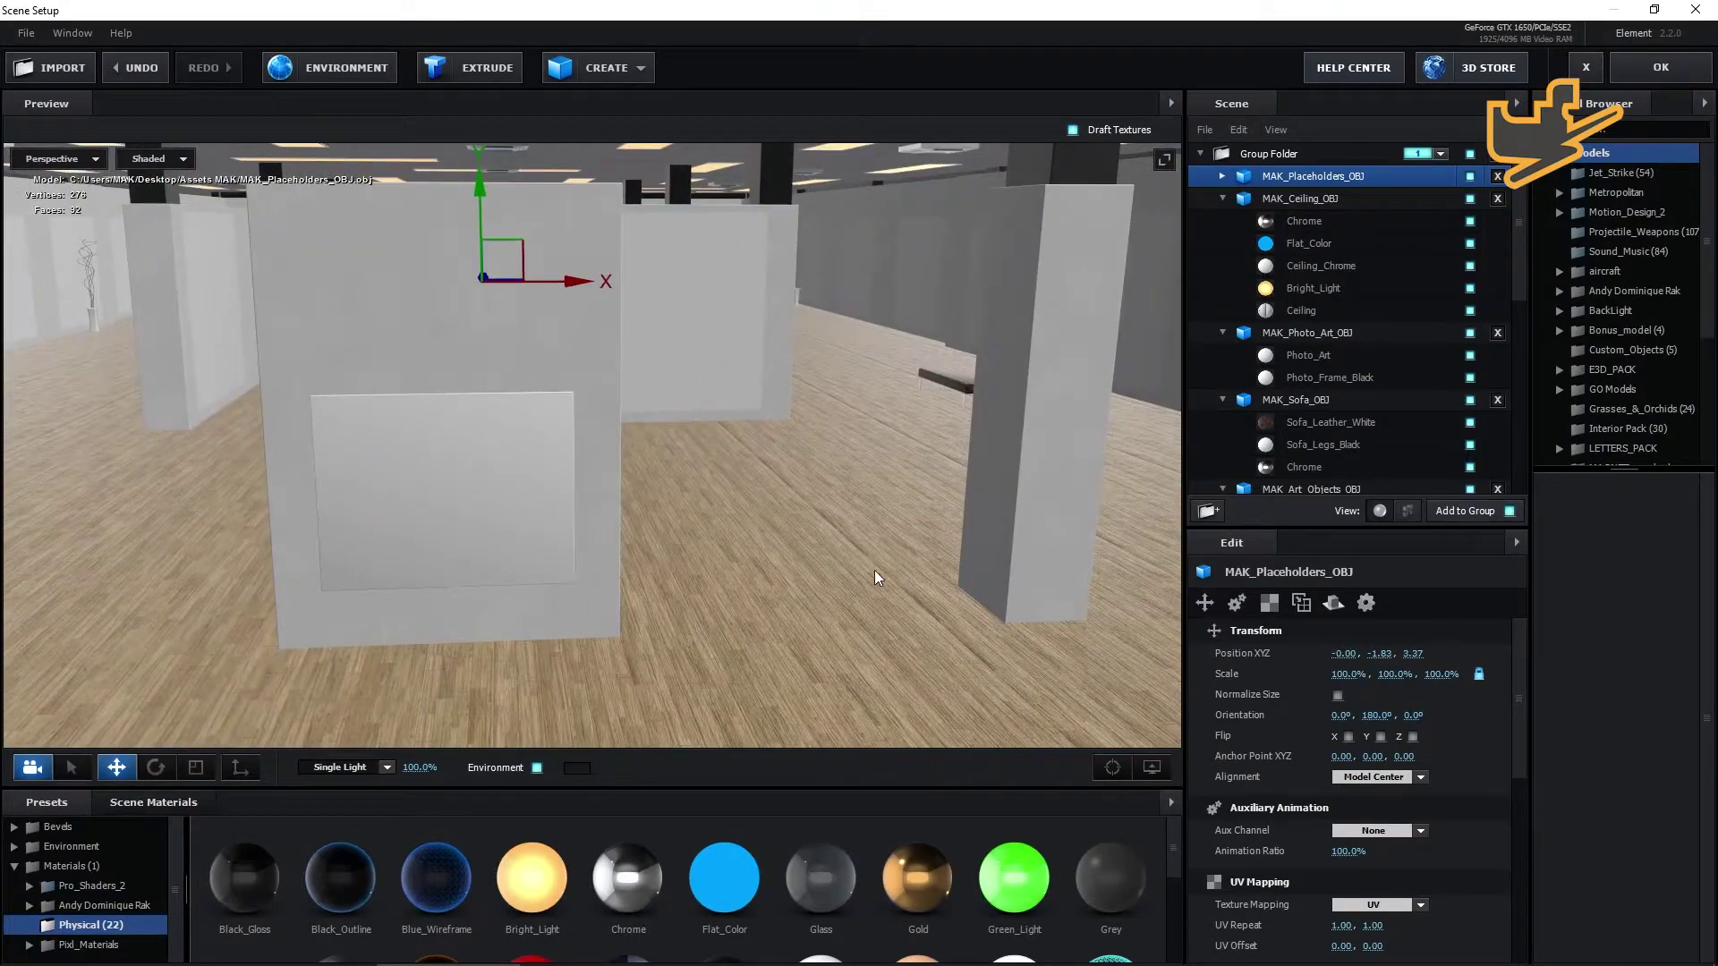
Collapse the material lists of all models in the group folder.
left_click(1223, 197)
left_click(1223, 220)
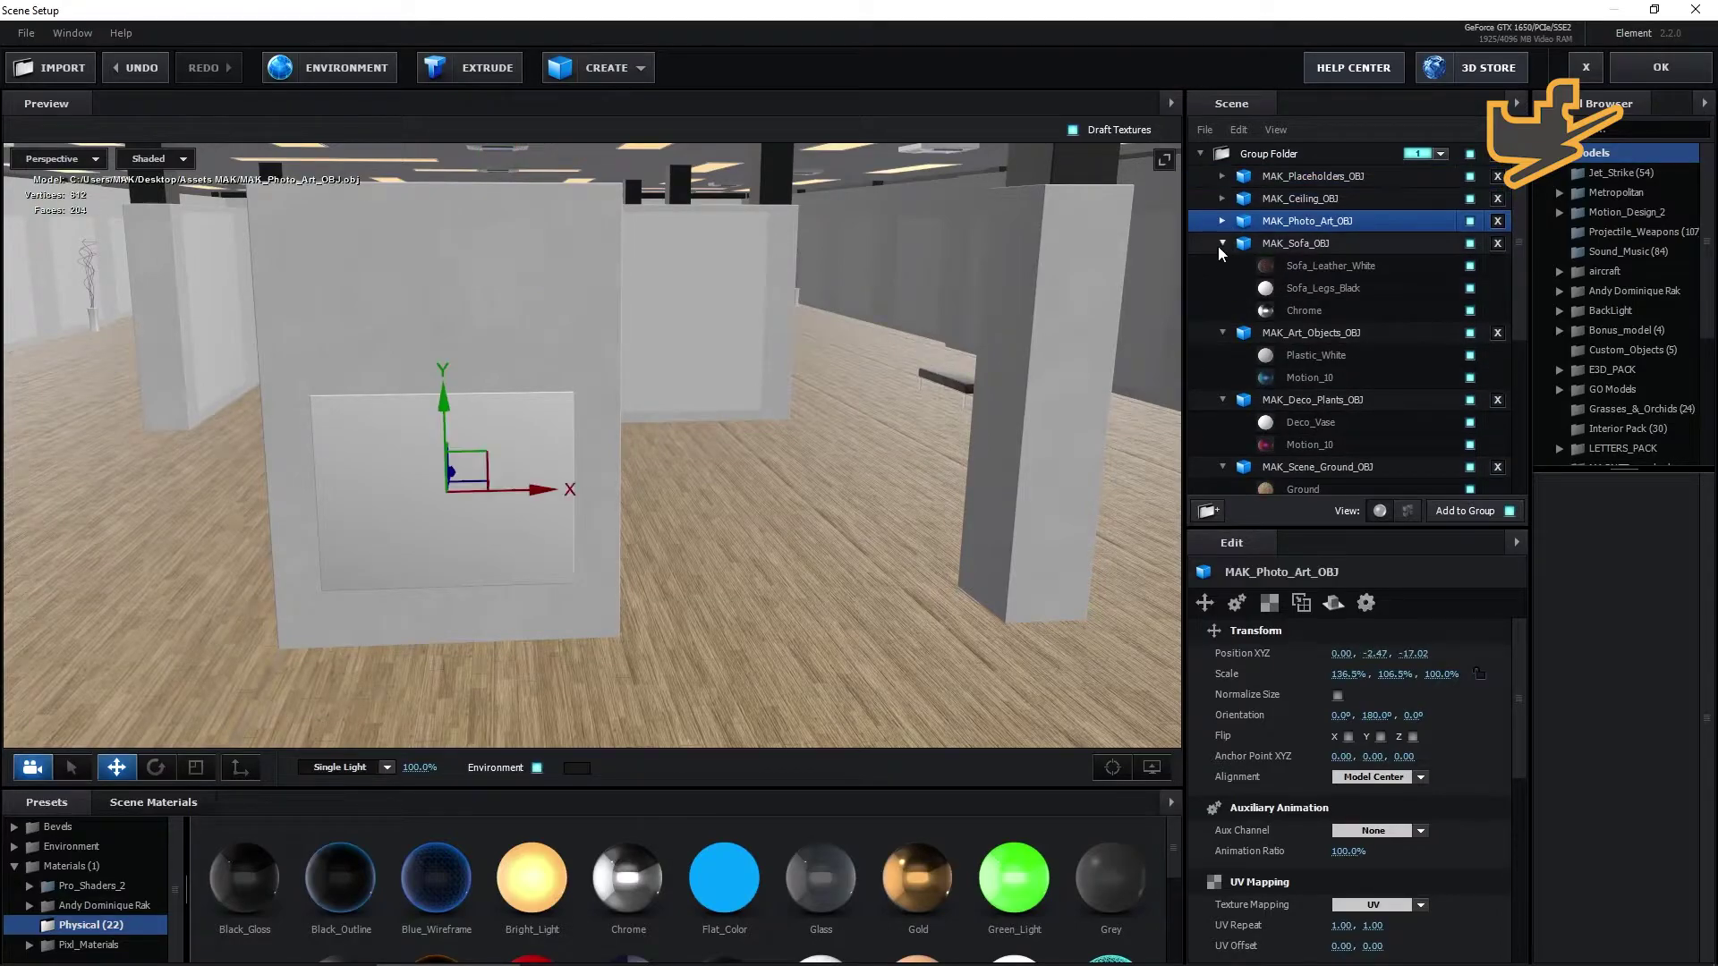
left_click(1222, 243)
left_click(1222, 265)
left_click(1223, 287)
left_click(1223, 310)
left_click(1224, 332)
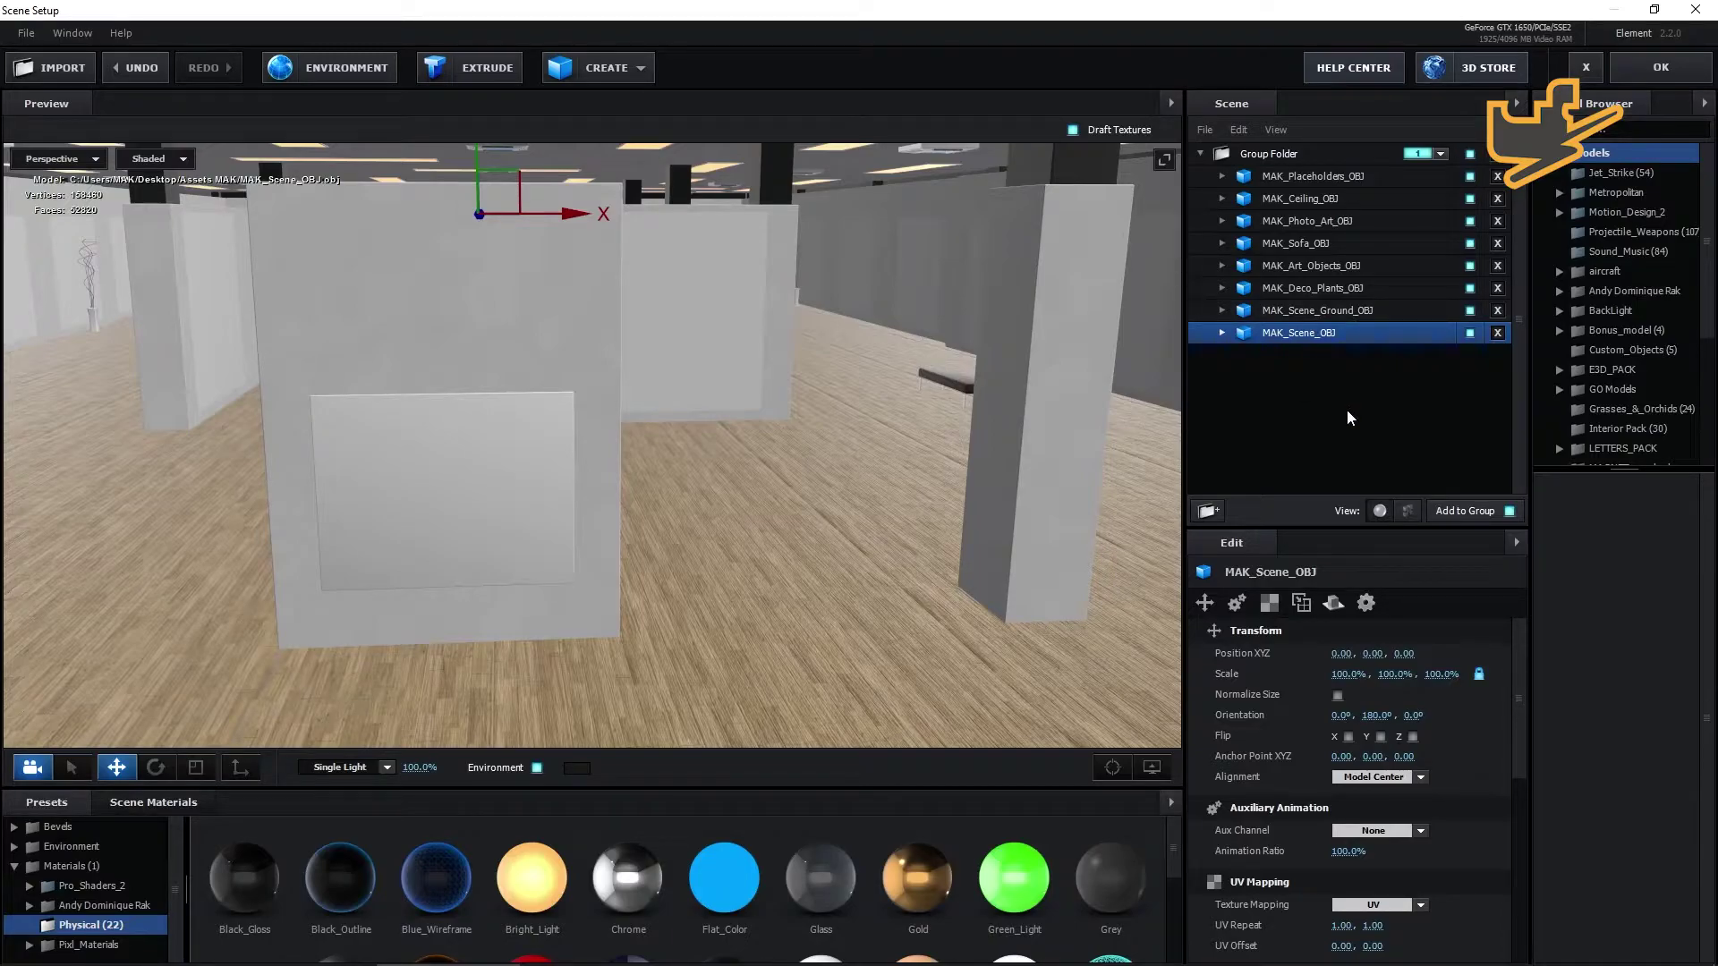
Accept the Scene Setup and set the composition's preview resolution to Full.
left_click(1660, 67)
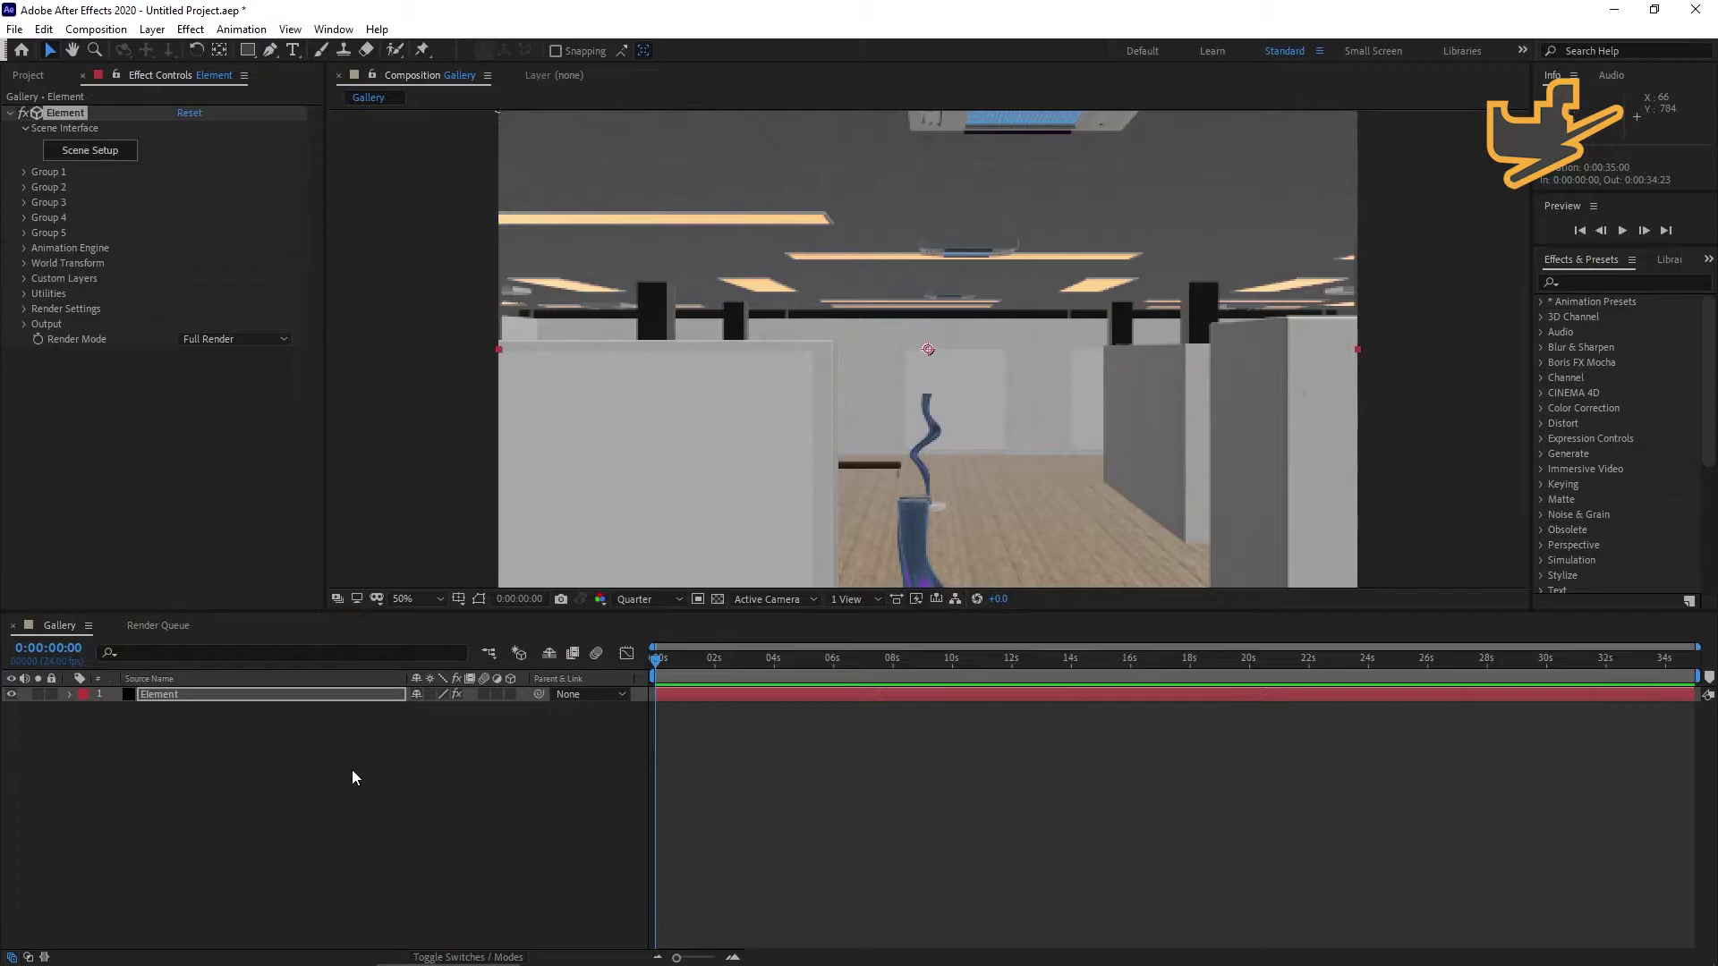
left_click(678, 598)
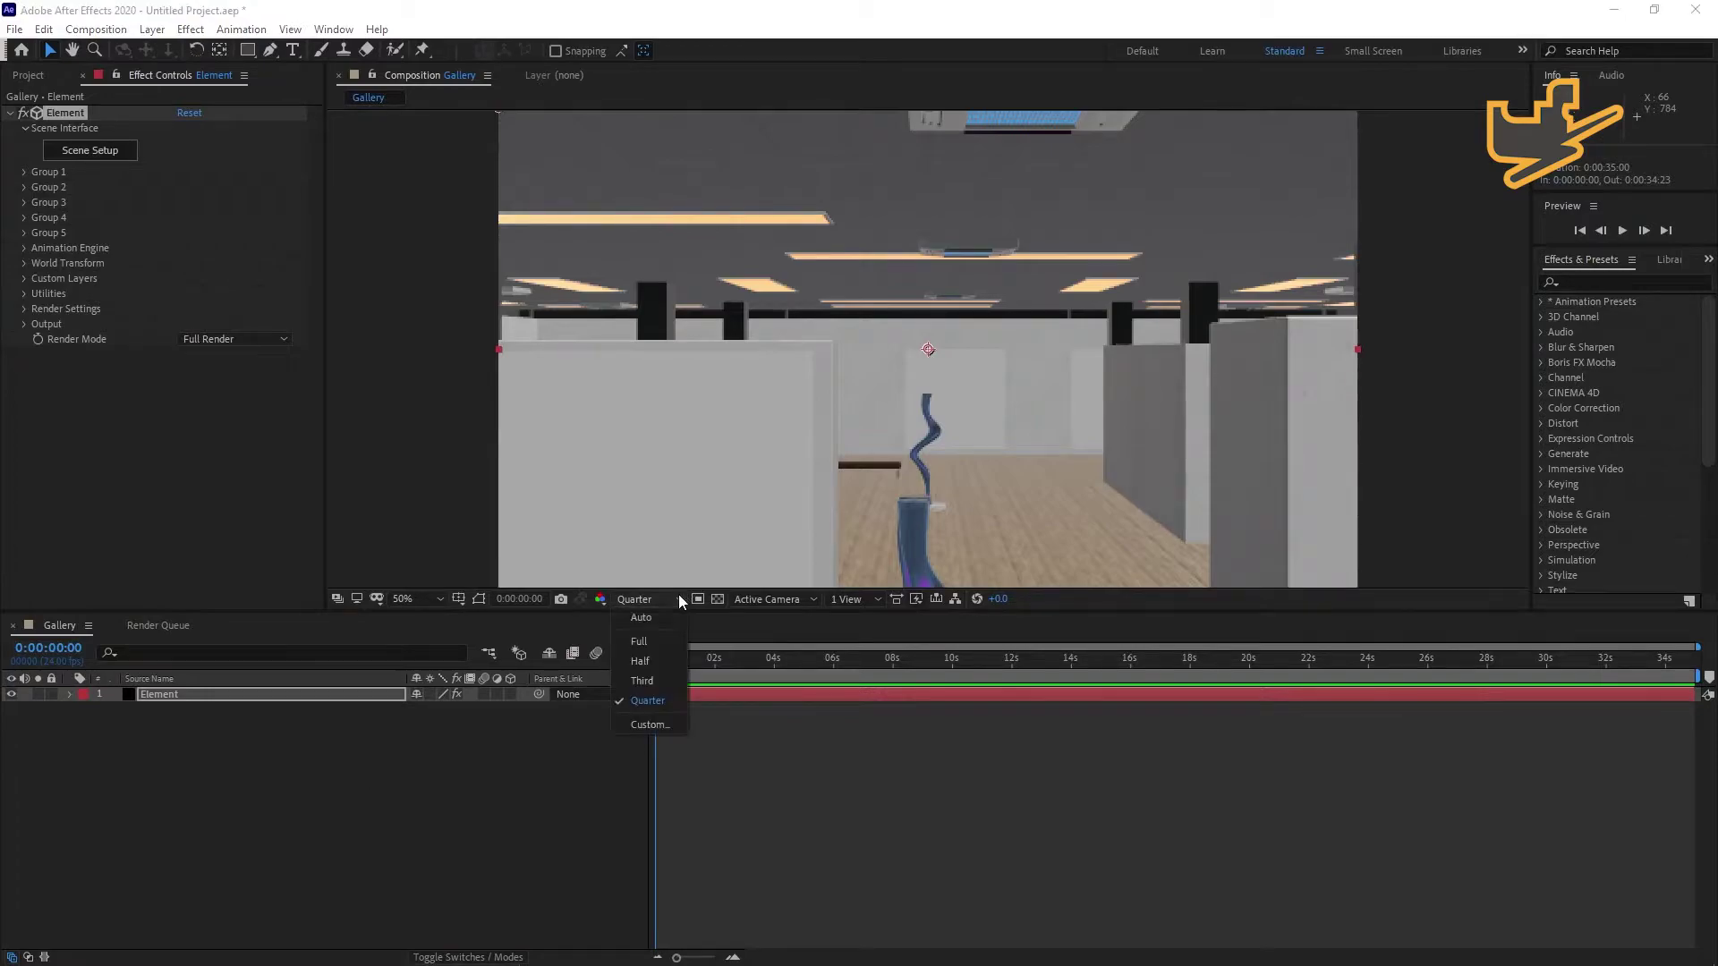
left_click(631, 663)
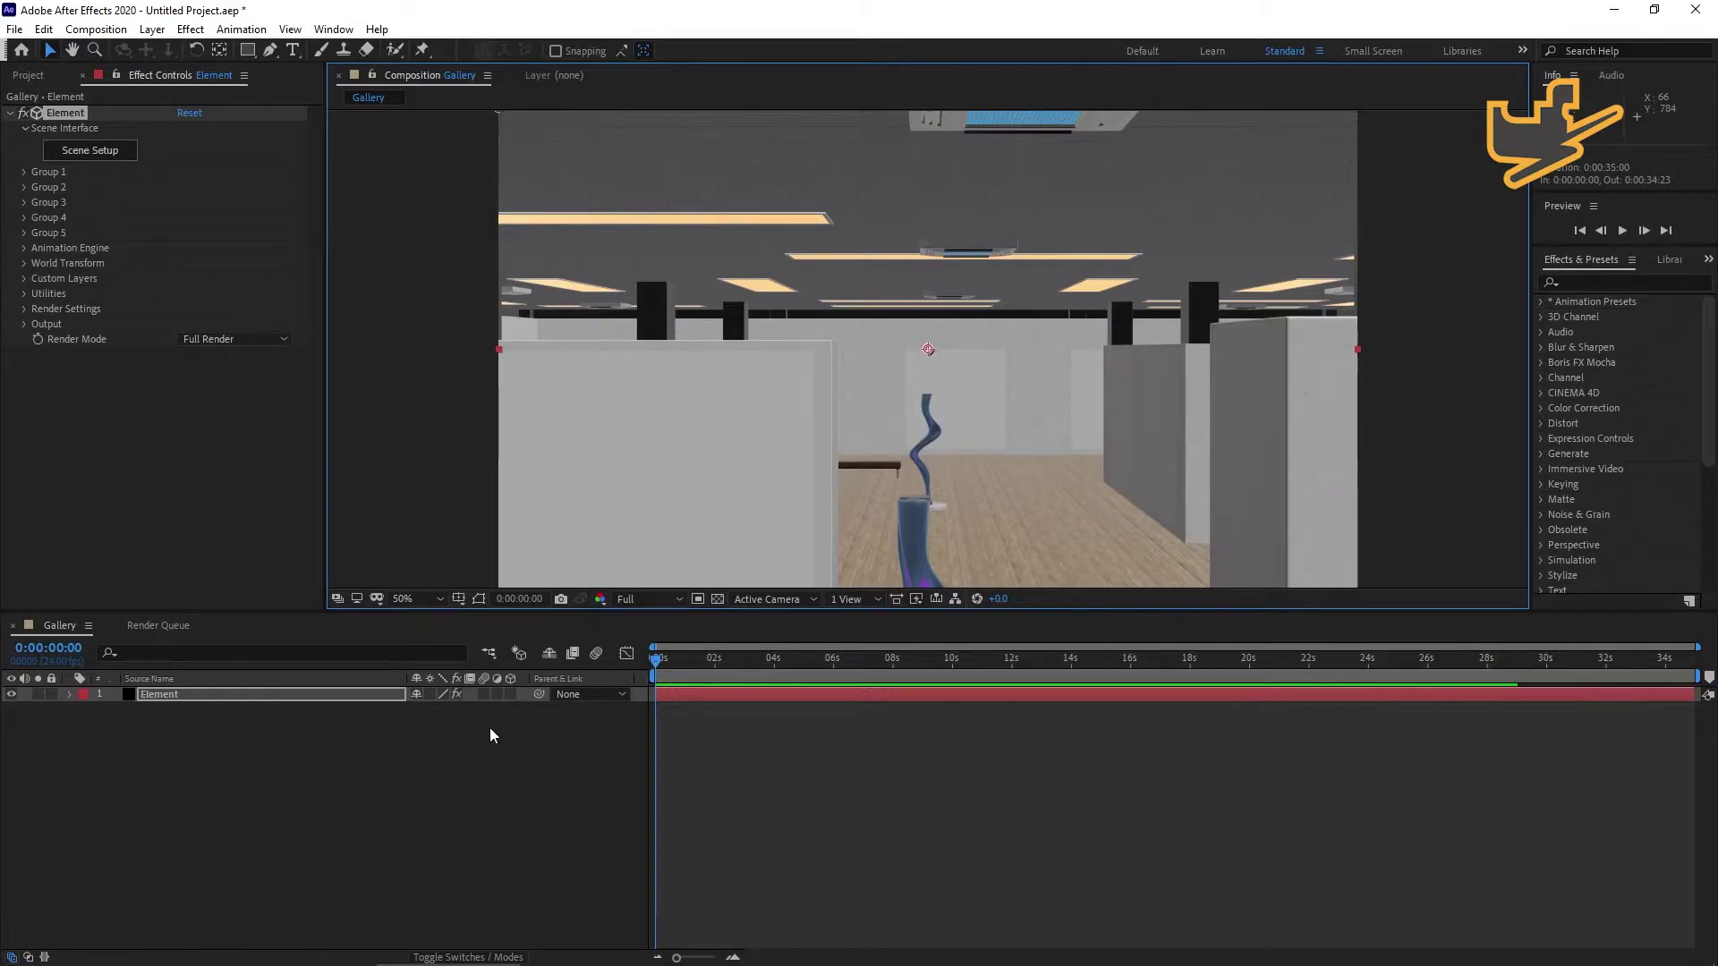
Create a two-node camera layer named Camera 1 with the 20mm preset.
right_click(309, 792)
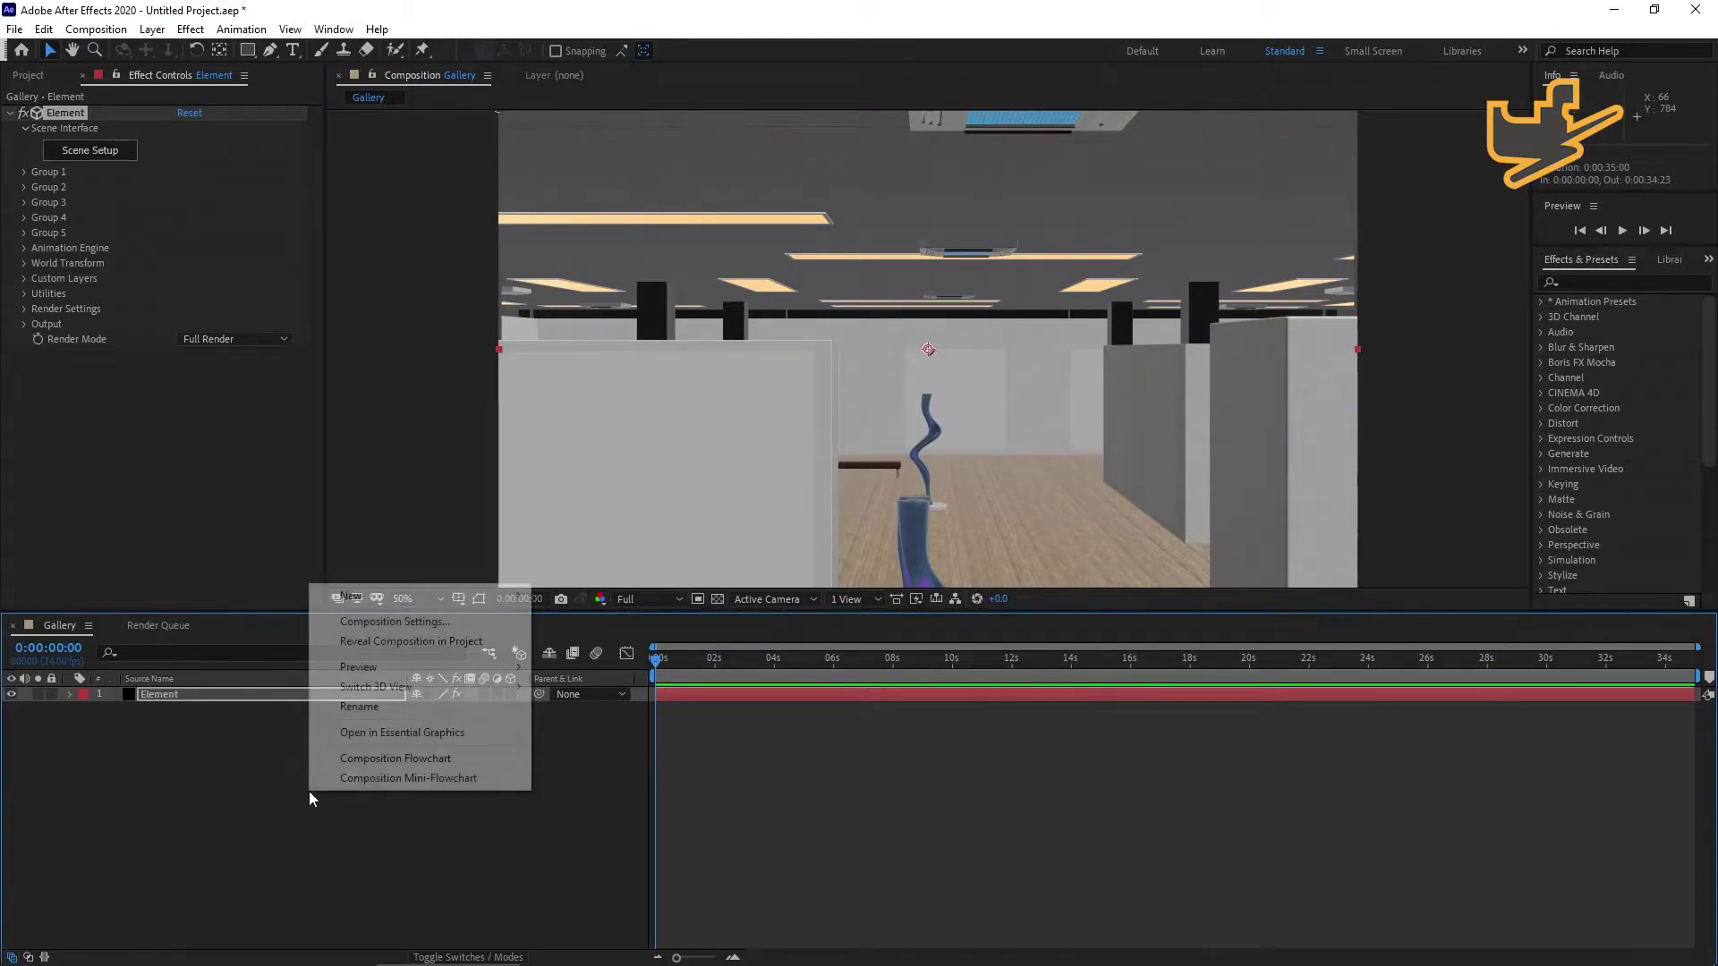
mouse_move(387, 598)
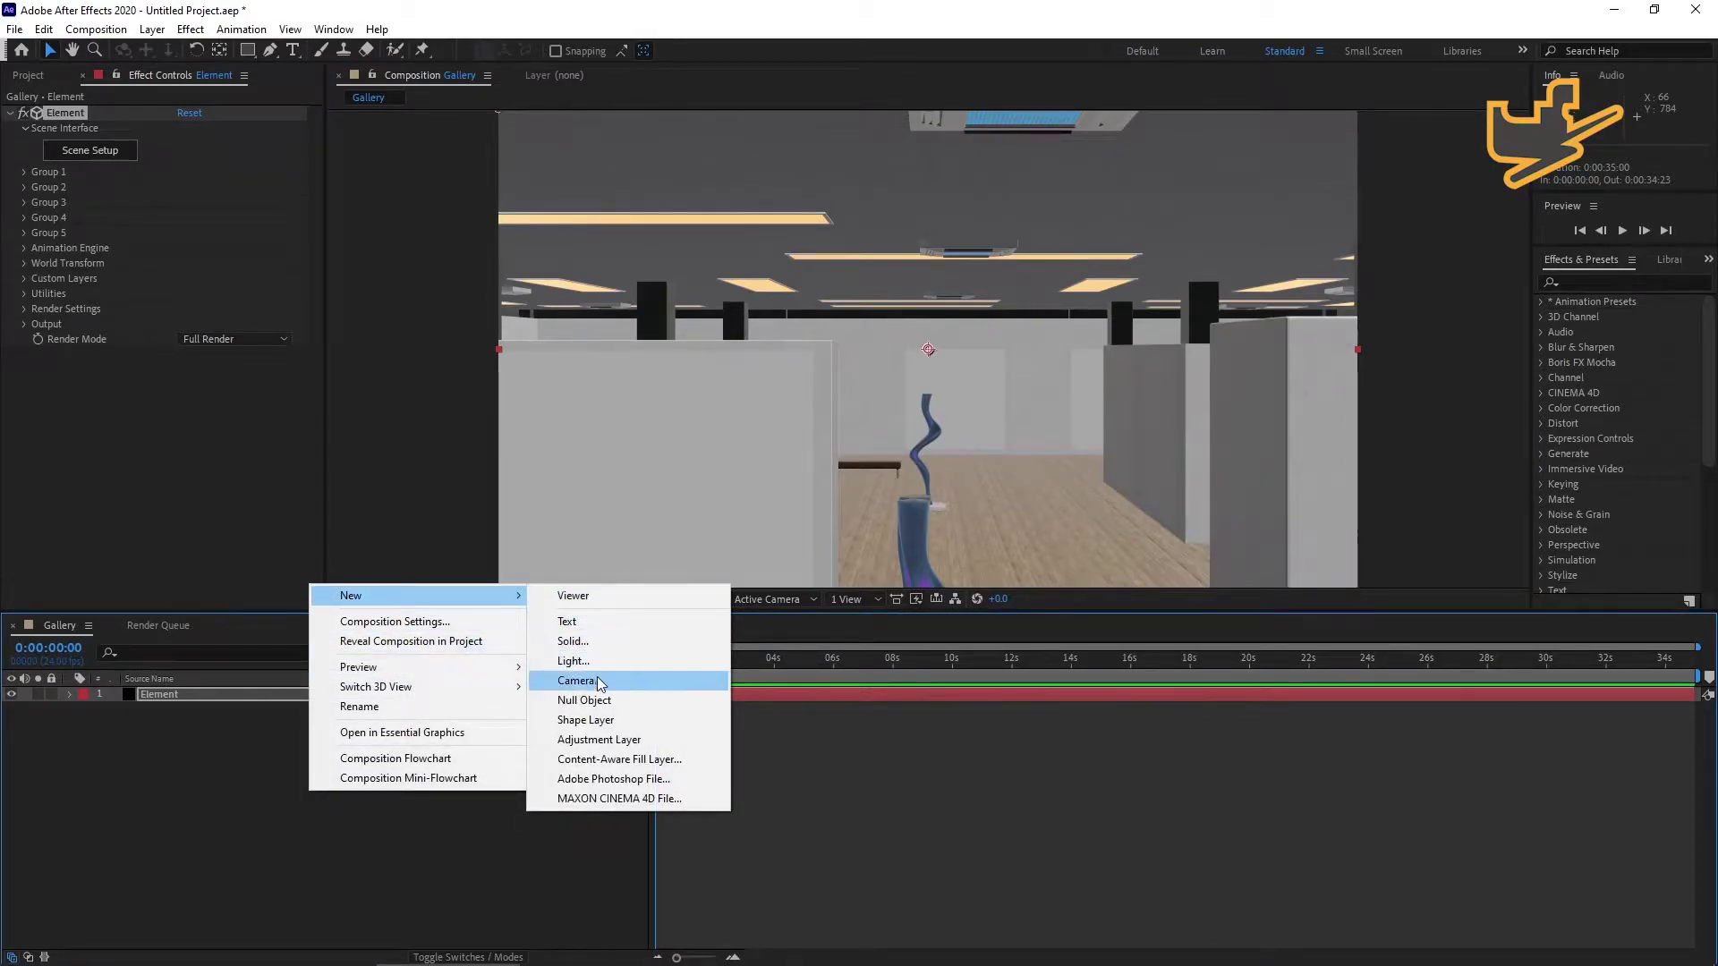
left_click(582, 680)
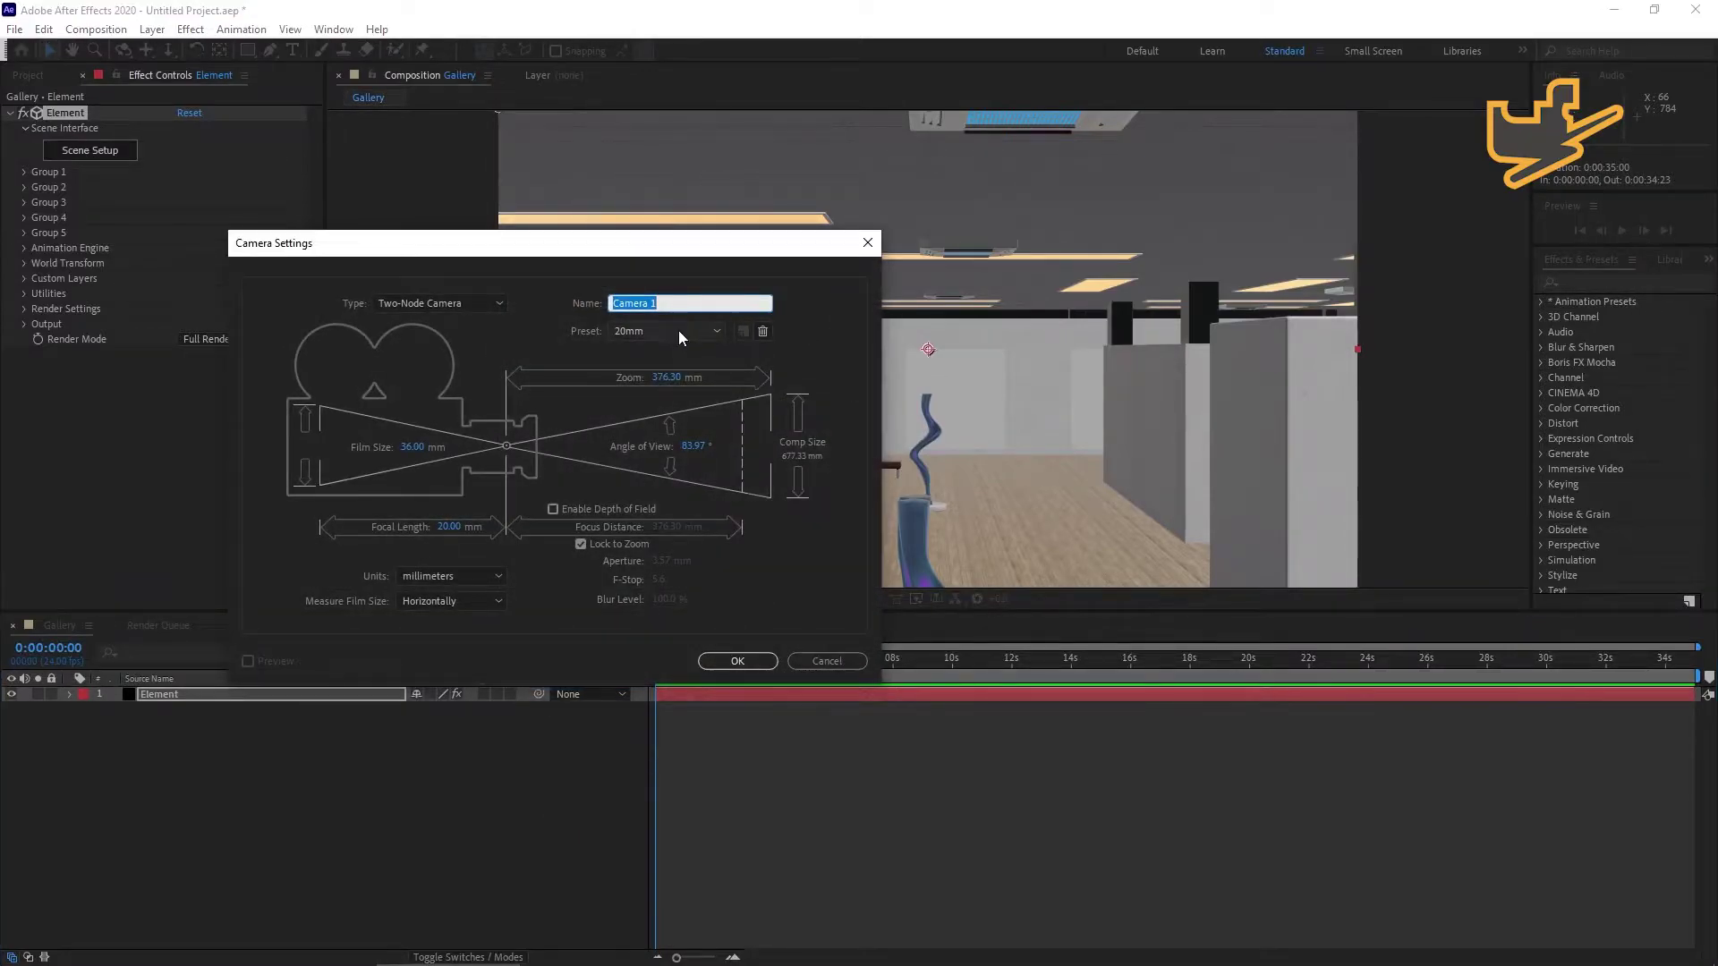
left_click(735, 664)
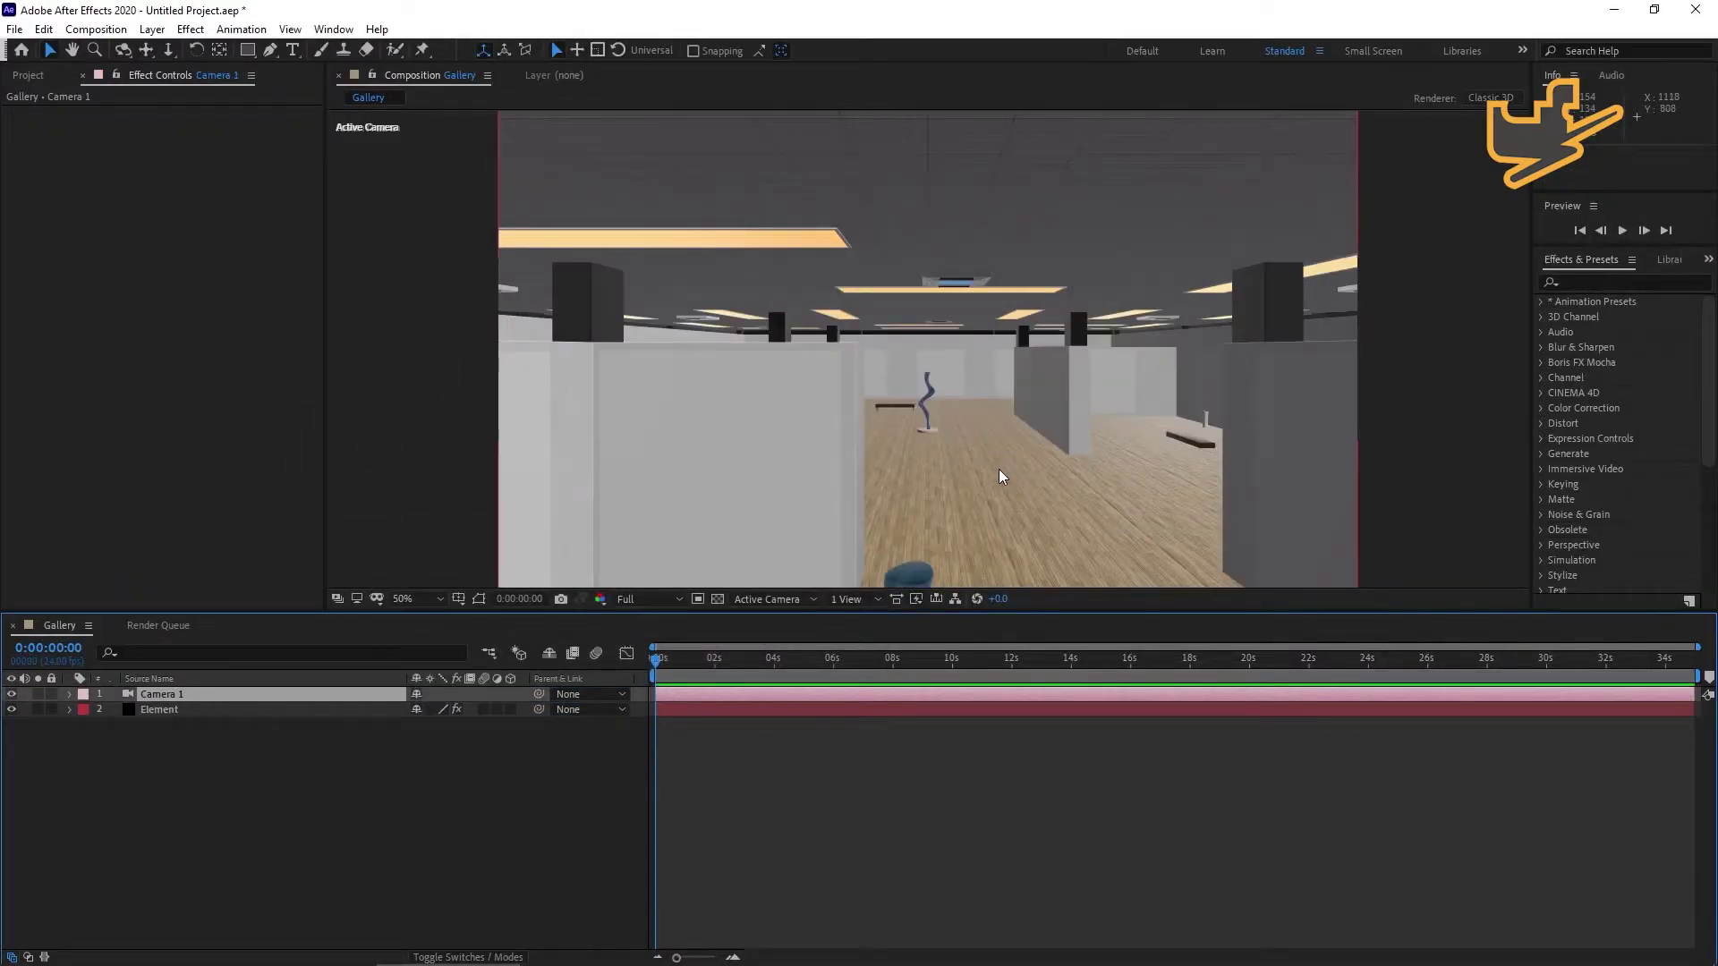
Pull Camera 1 back outside the gallery so it faces the entrance, at a position of about 1040, 653, -10225.
key("c")
key("c")
key("c")
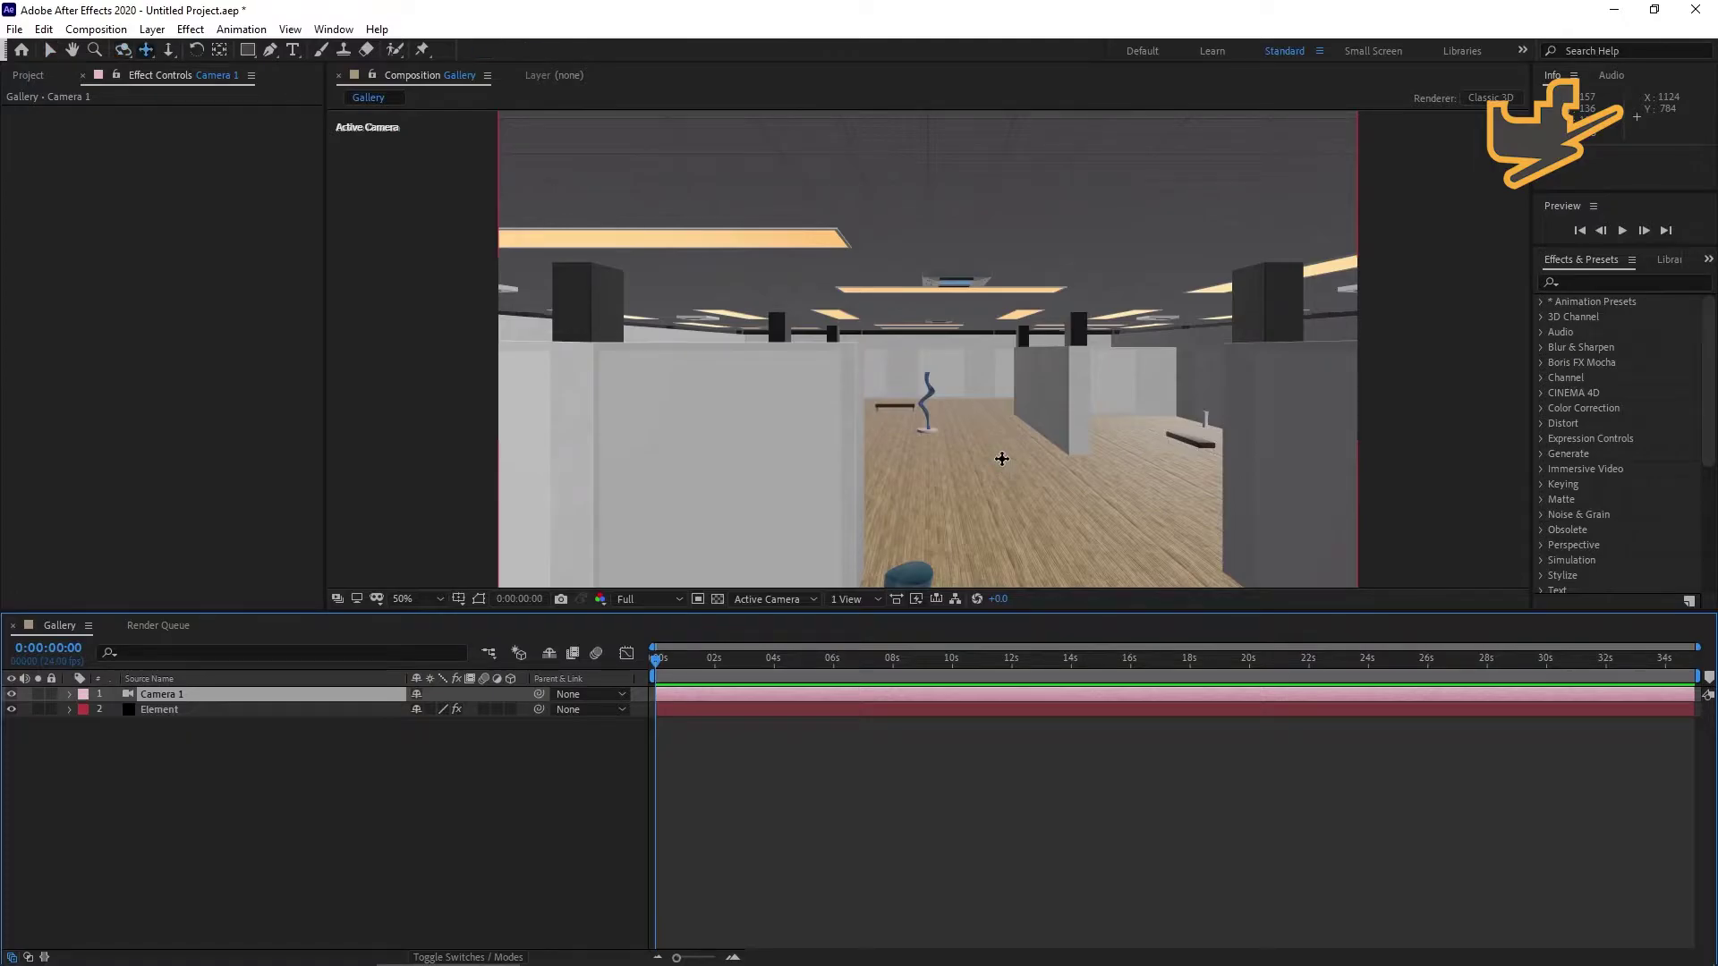
left_click_drag(1001, 458, 974, 797)
left_click_drag(986, 447, 990, 486)
key("c")
key("c")
left_click_drag(970, 399, 989, 471)
key("c")
key("c")
key("c")
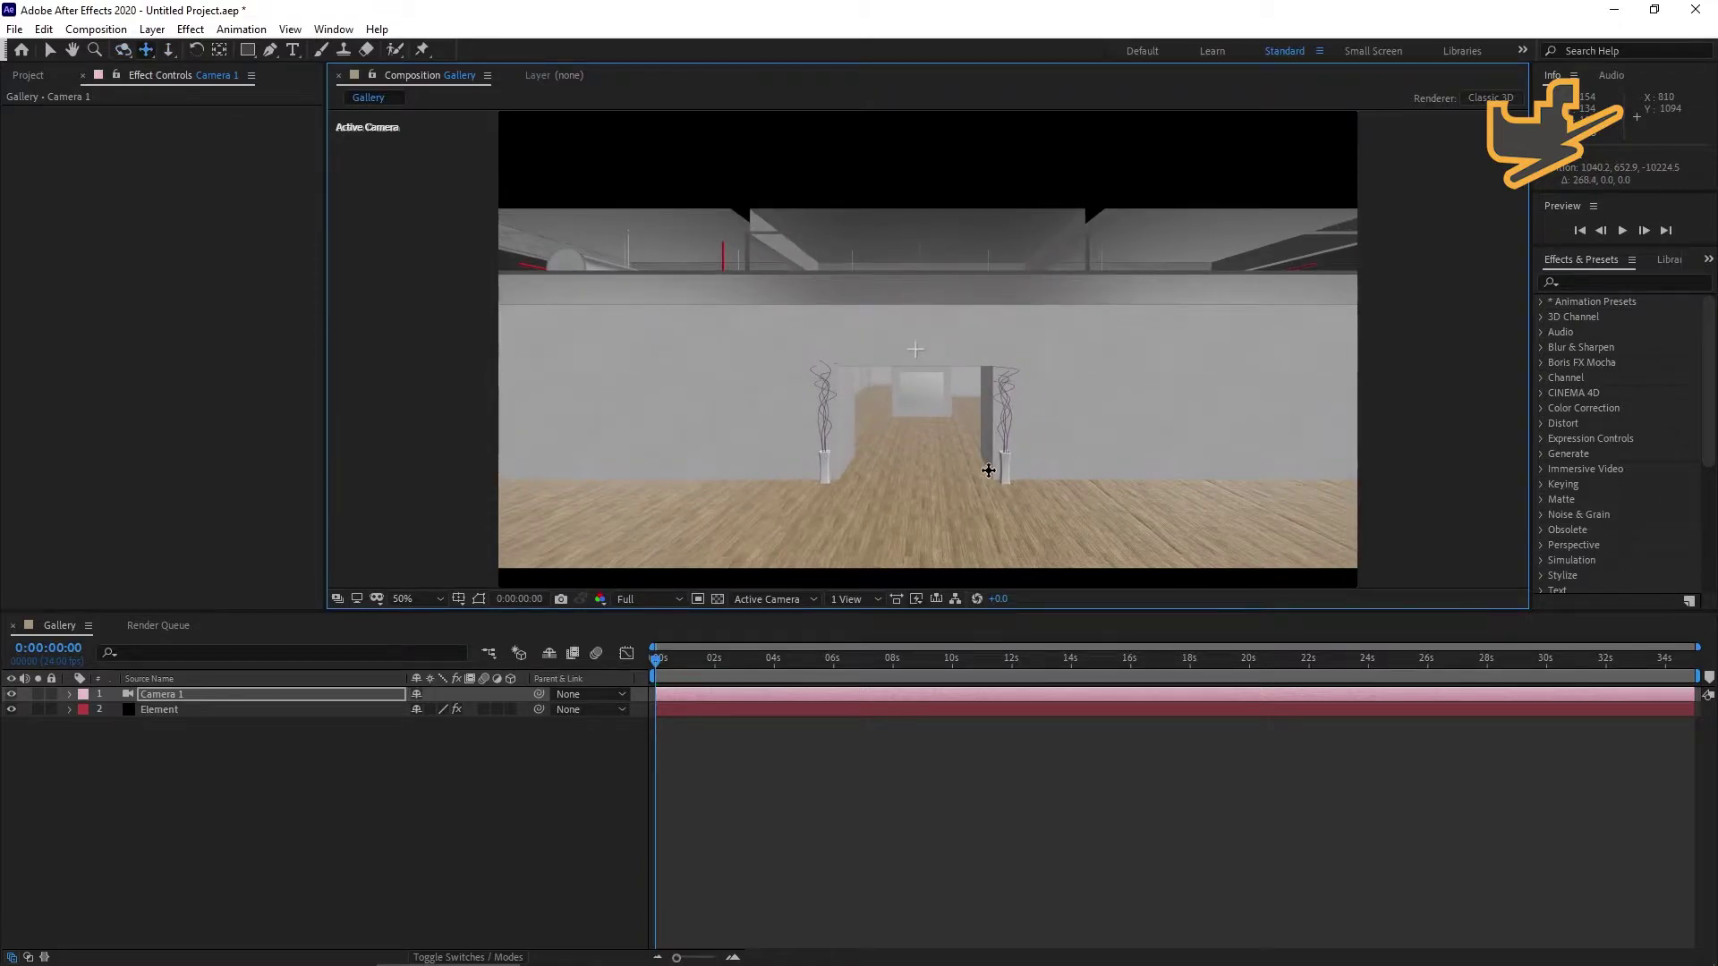
key("space")
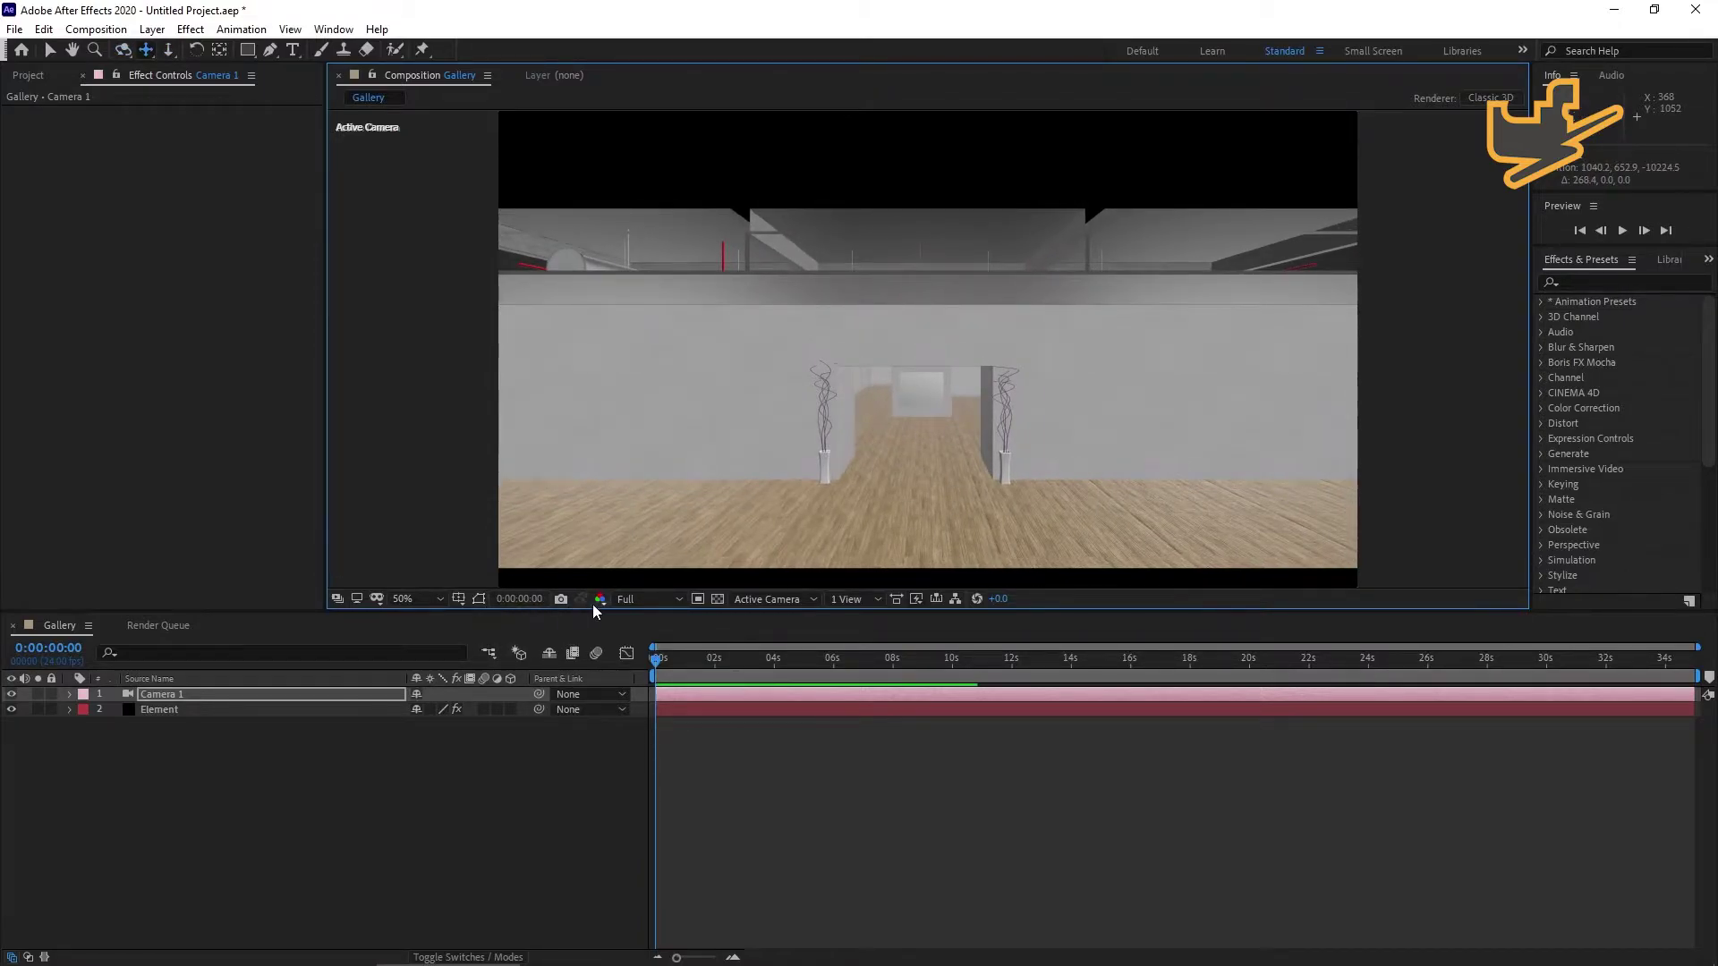
Turn on the Title/Action Safe overlay and align Camera 1 with the entrance at a position of about 1059, 749, -10225.
left_click(458, 599)
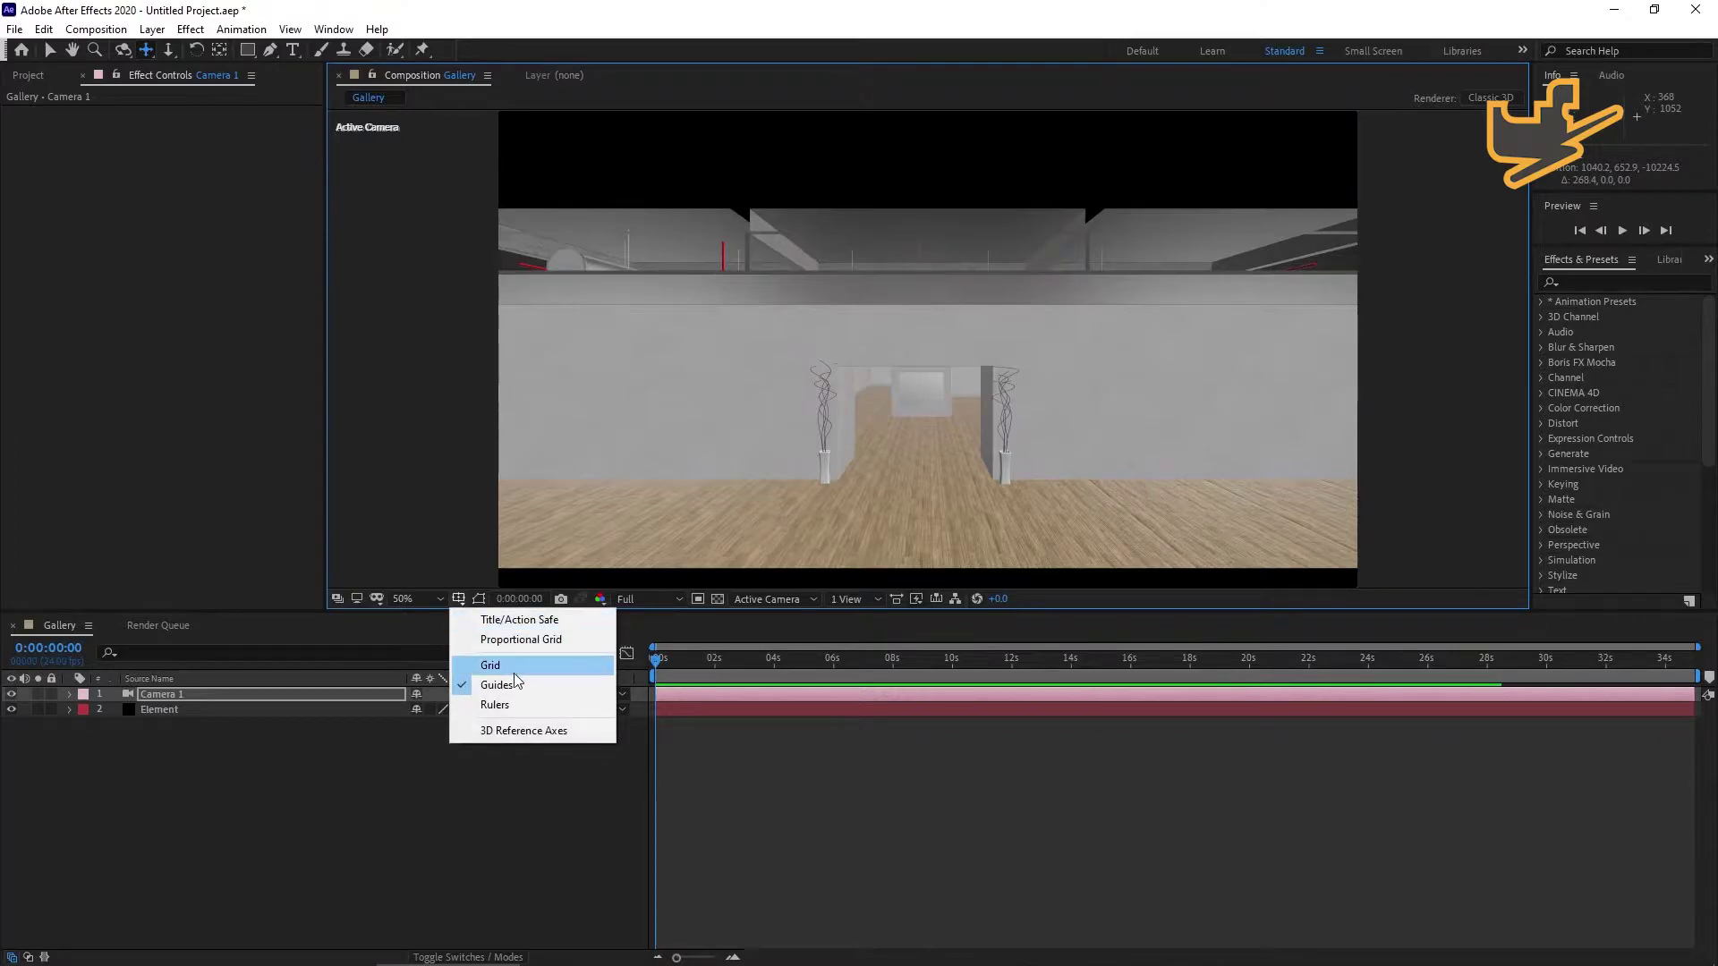
left_click(521, 619)
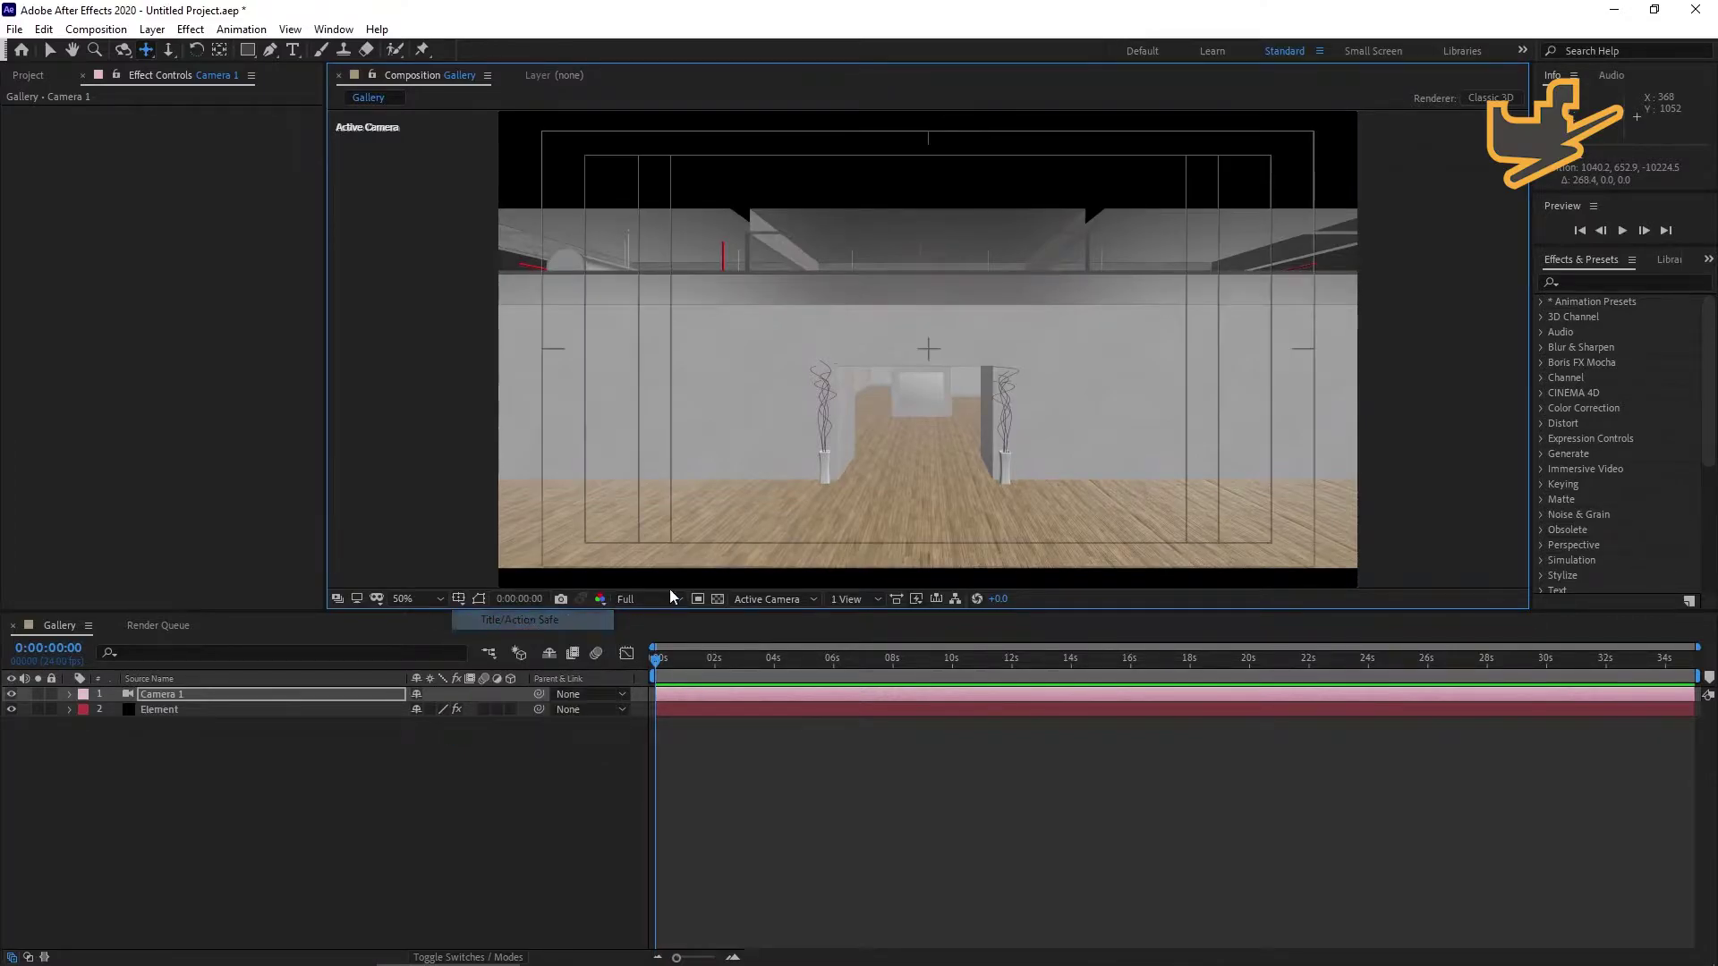
left_click_drag(966, 415, 967, 418)
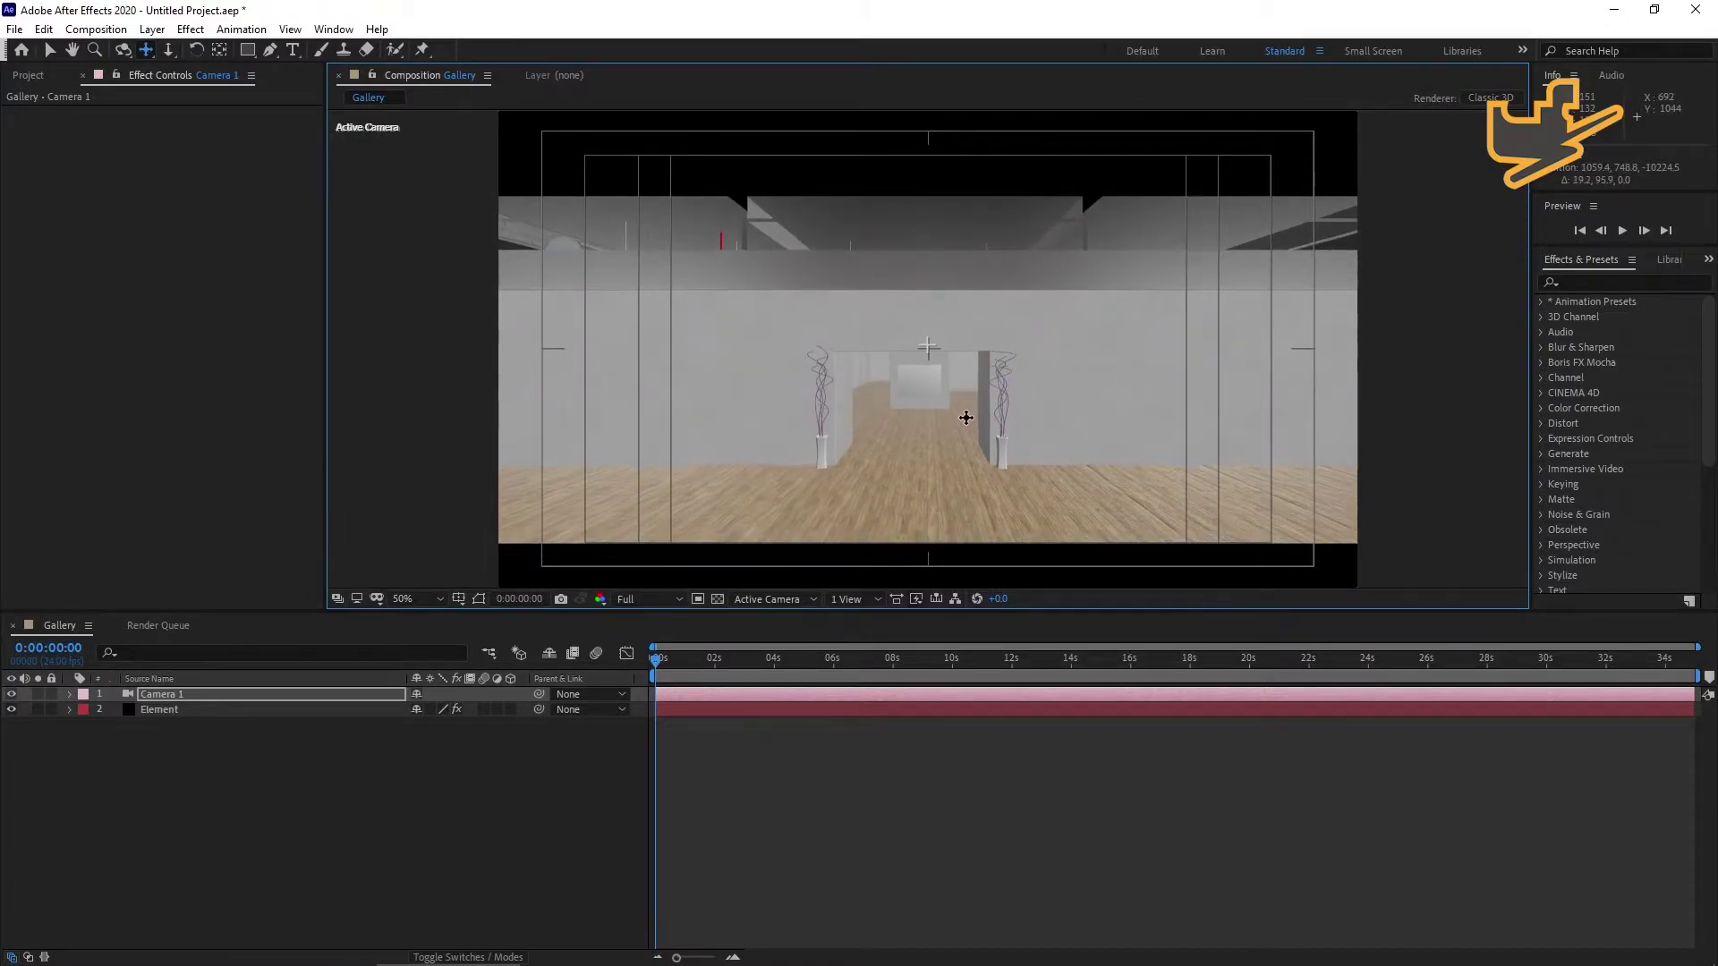
Dolly Camera 1 forward through the entrance toward the central wall, to a position of about 992, 862, -6856.
key("c")
left_click_drag(973, 502, 948, 403)
key("c")
key("c")
key("c")
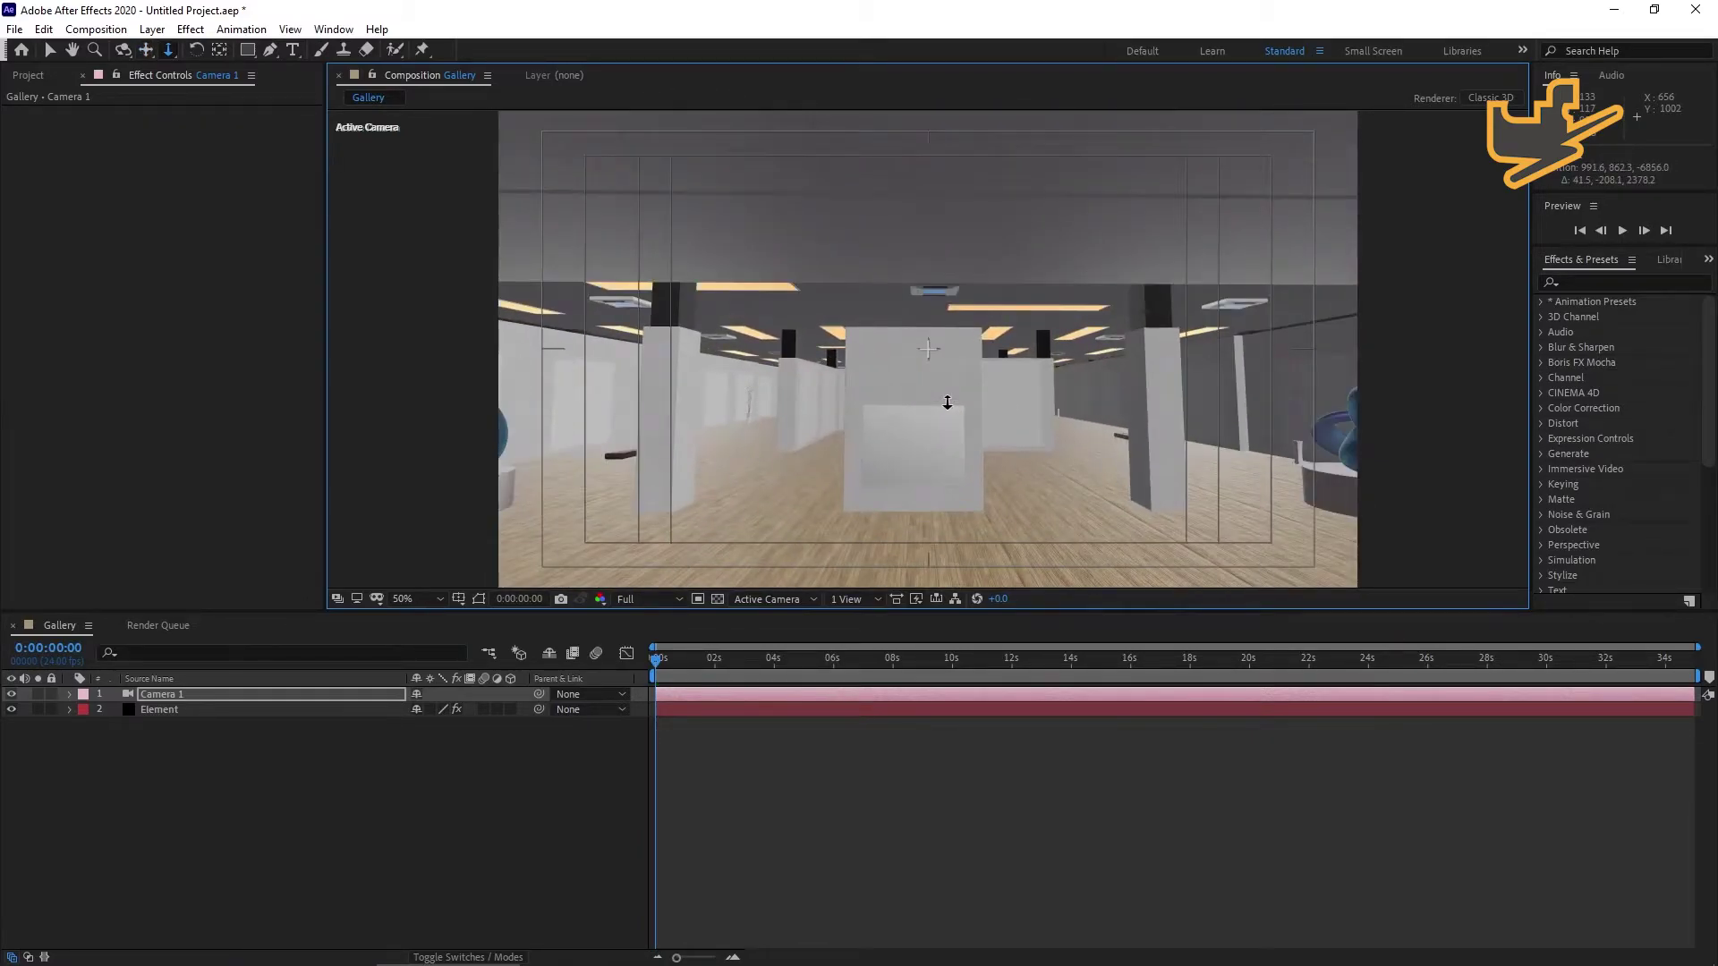
Lower Camera 1 while keeping it facing the central wall inside the gallery, at a position of about 995, 1267, -6638.
left_click_drag(1004, 503, 1016, 540)
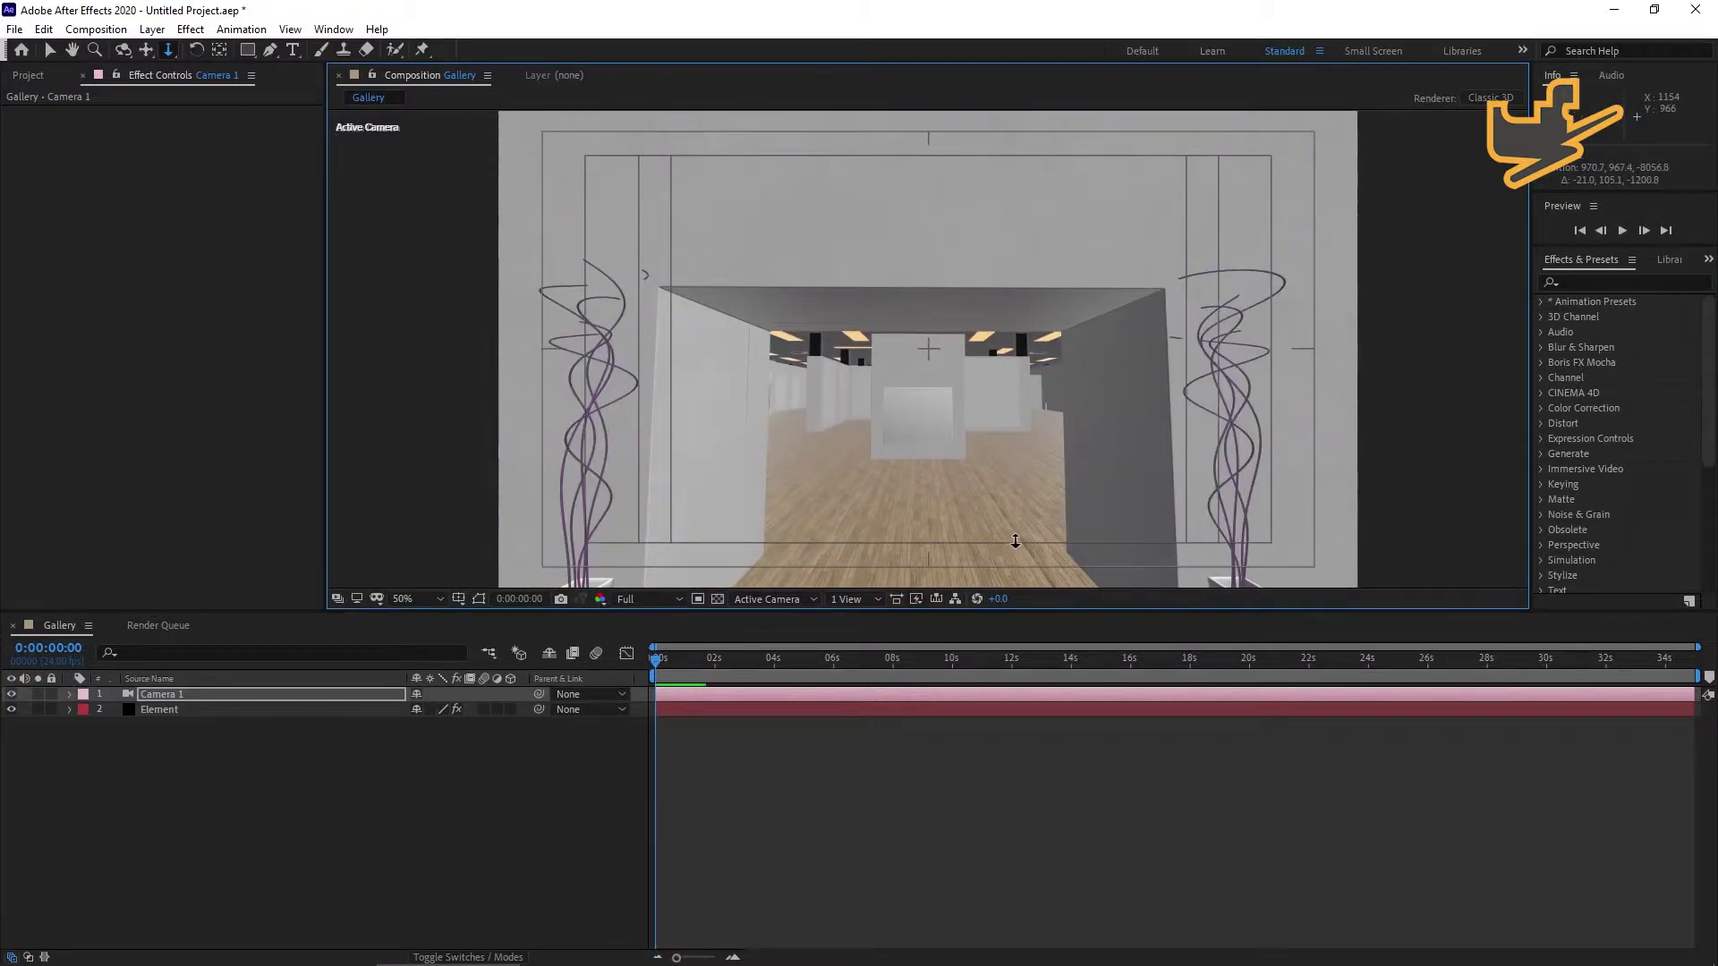
key("c")
key("c")
left_click_drag(1012, 499, 1000, 444)
key("c")
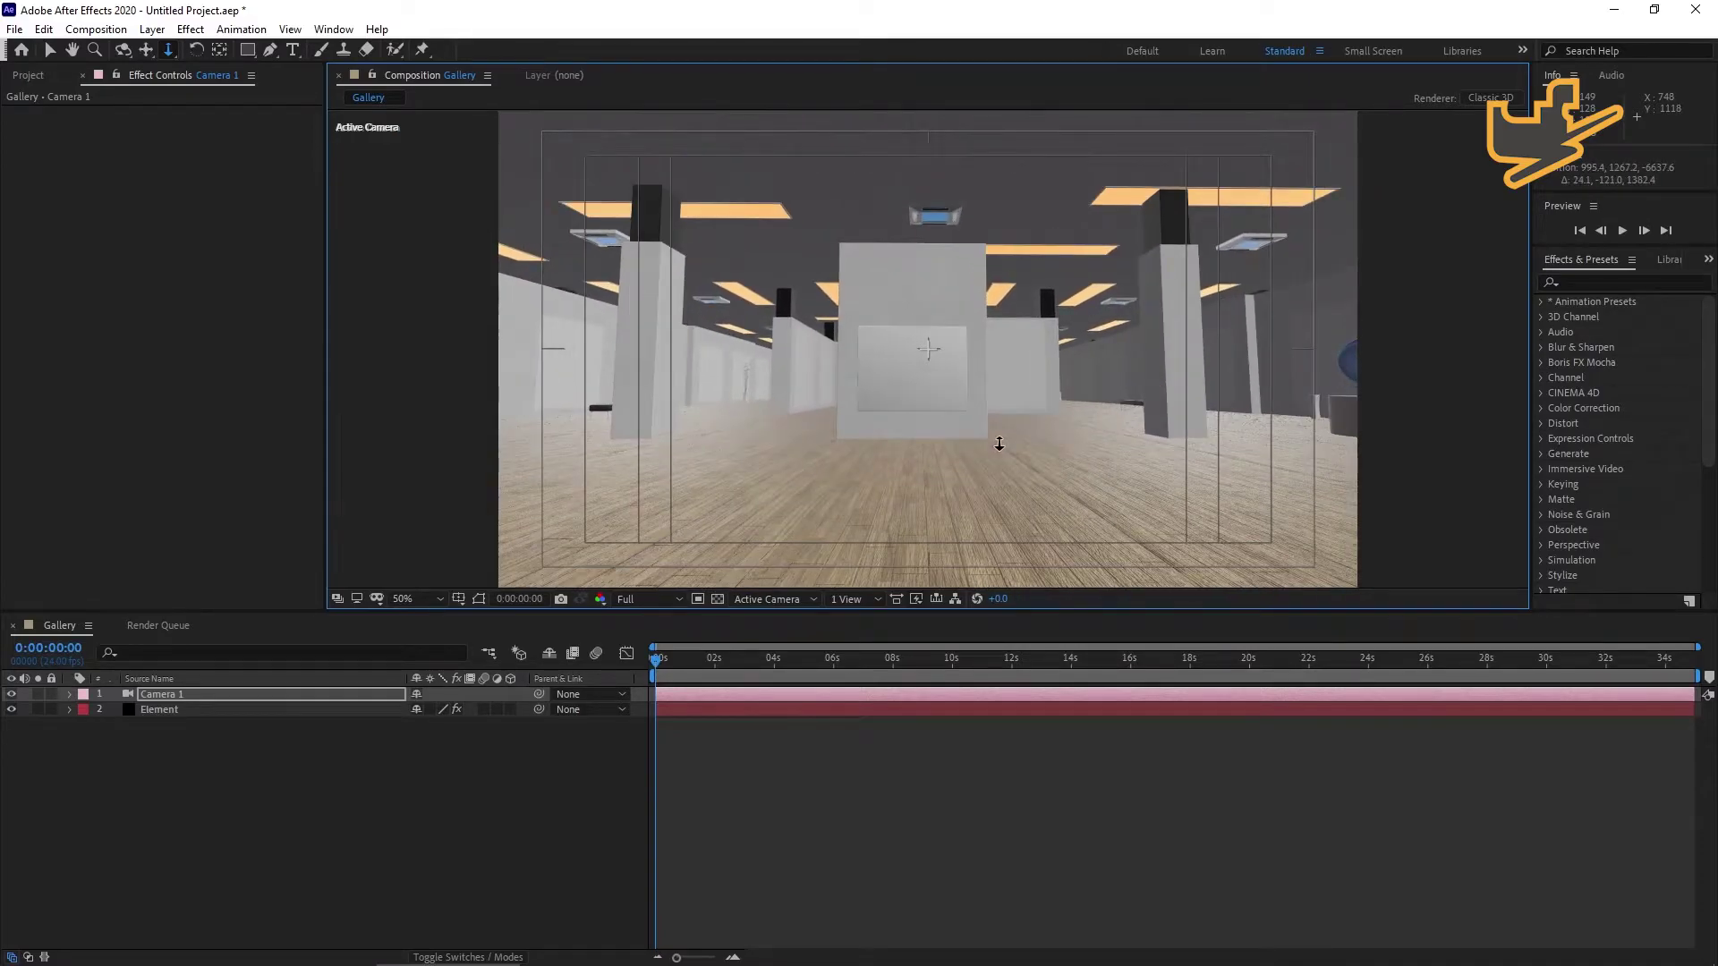
Dolly Camera 1 close to the blank picture panel on the central wall, to a position of about 1025, 1117, -4922.
key("space")
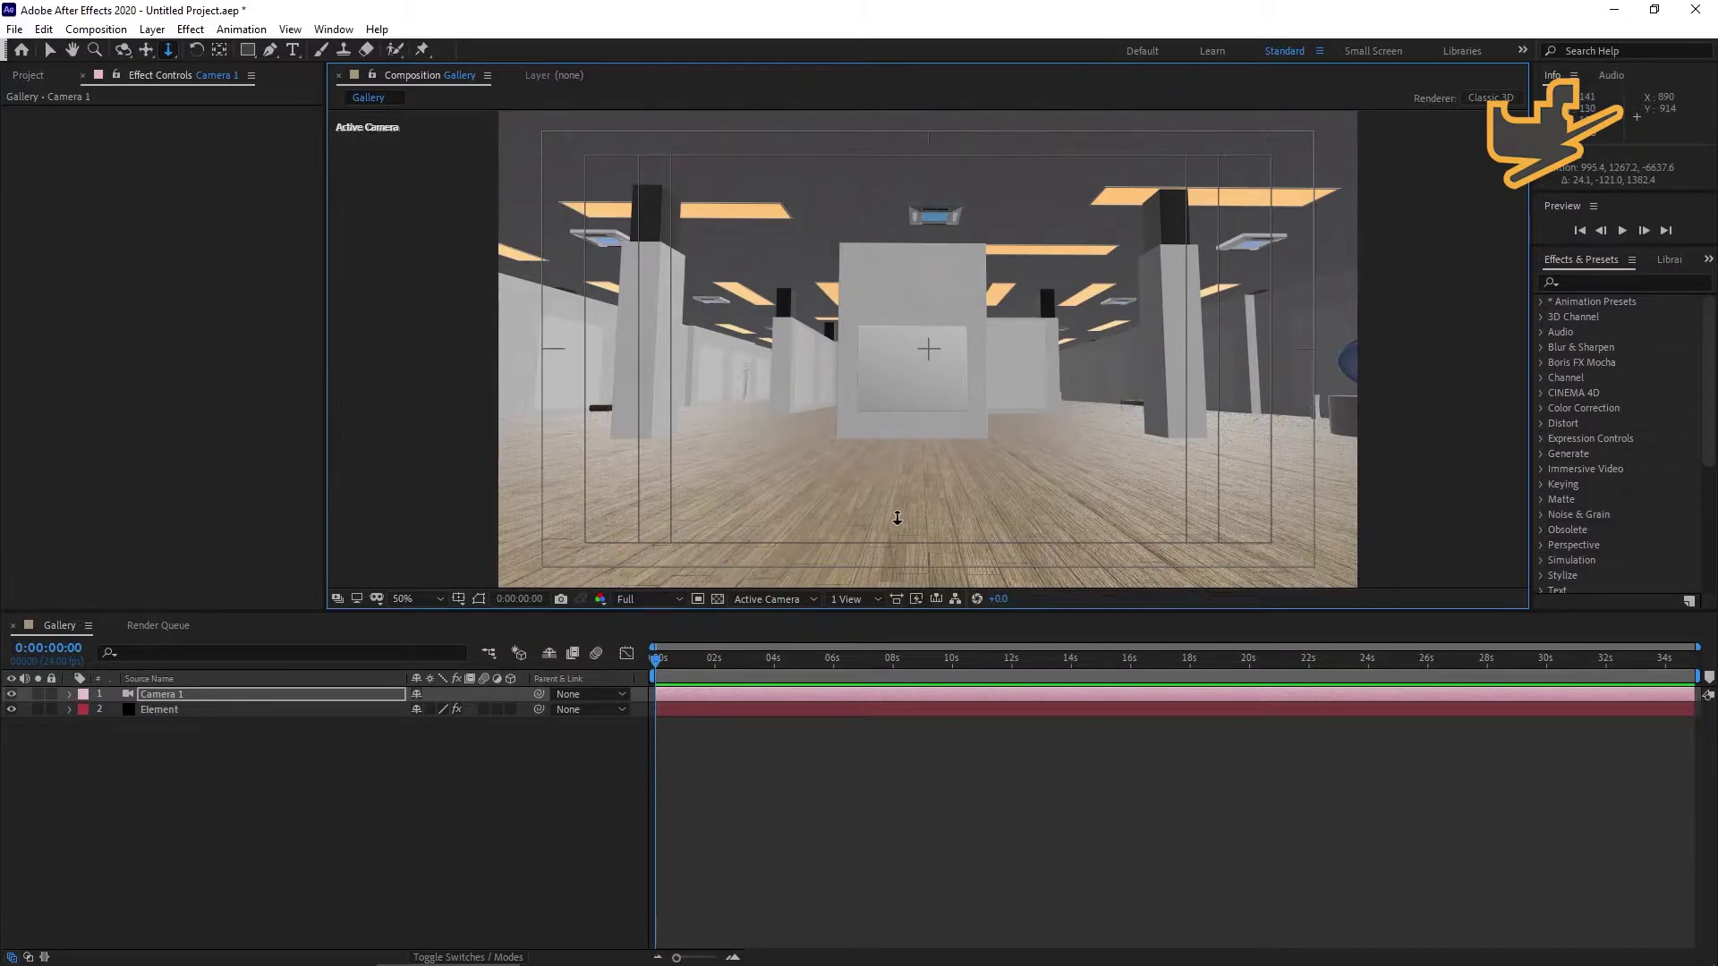
left_click_drag(951, 507, 971, 466)
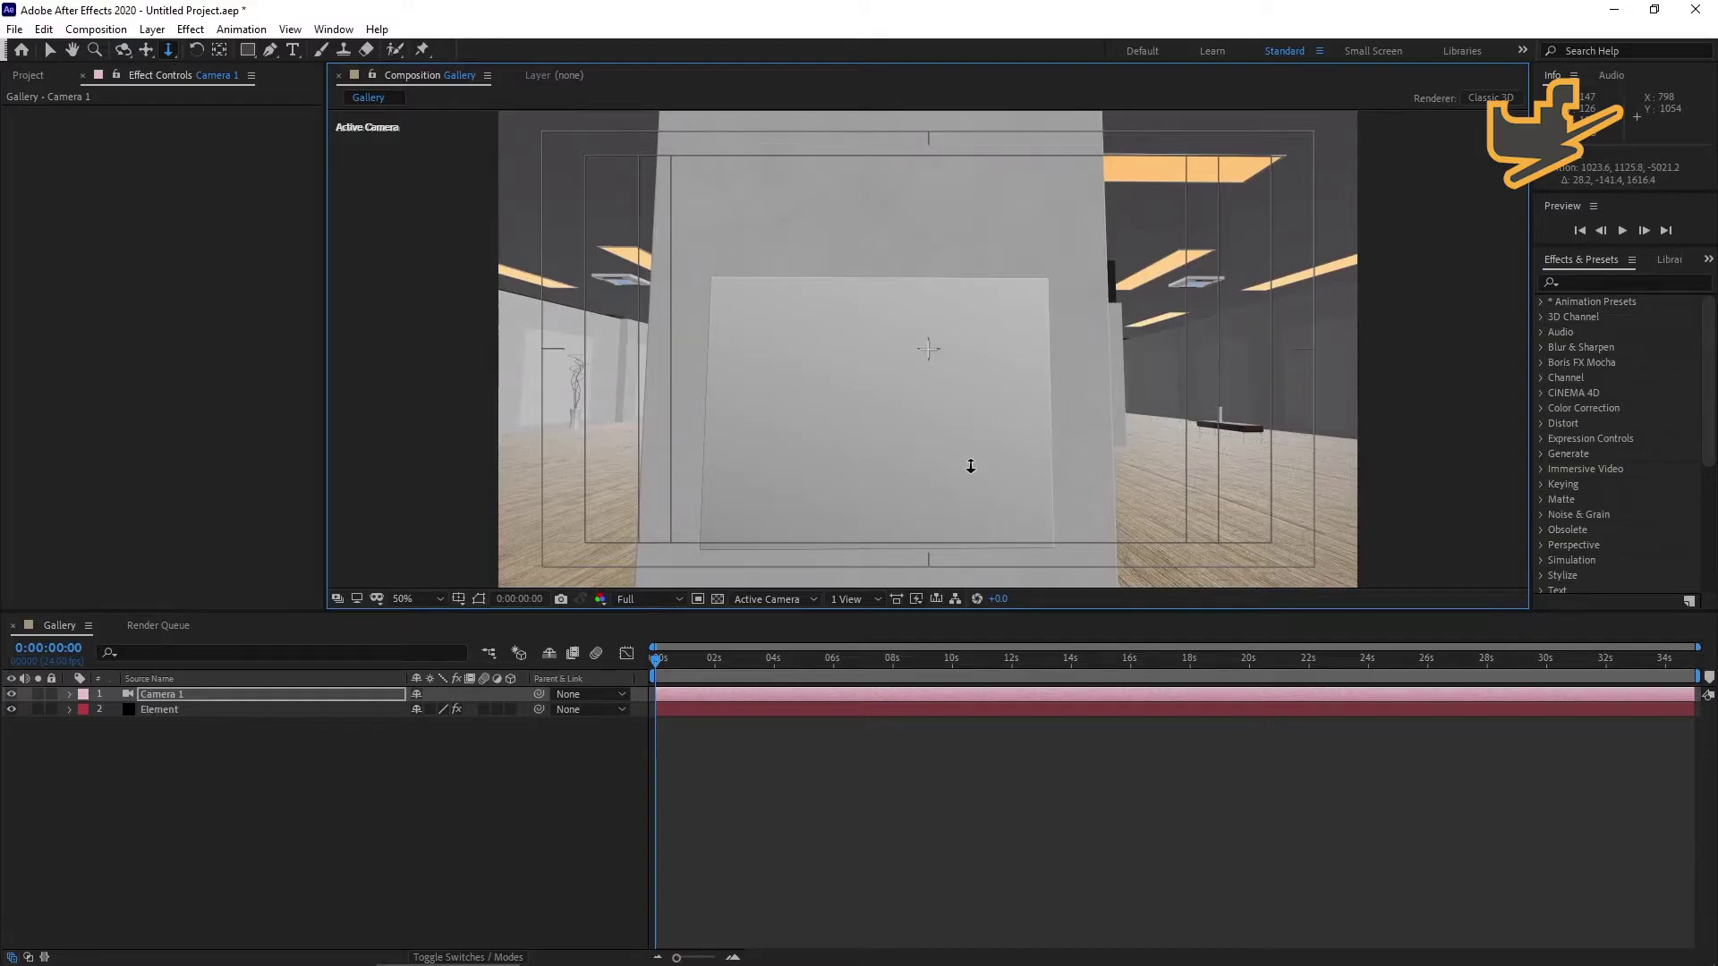
left_click_drag(971, 466, 971, 463)
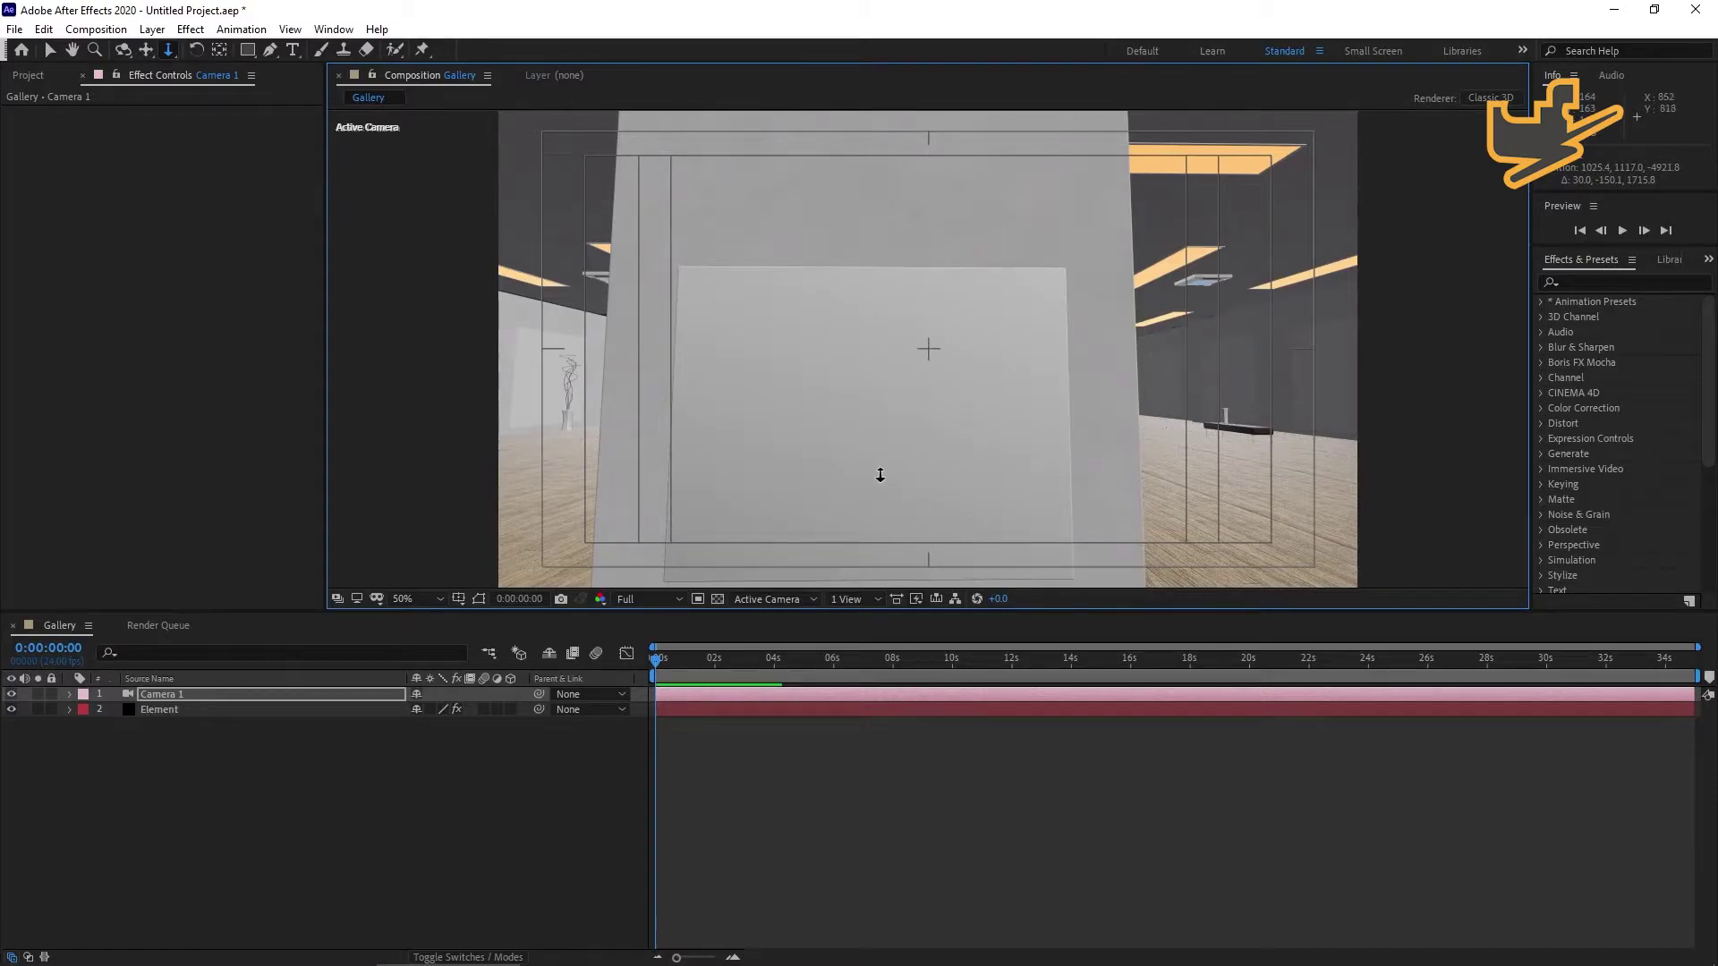
Raise the MAK_Photo_Art_OBJ model on the central wall to a Y position of about -2.01 in Element's scene, and back the camera to Z about -4959.
left_click(161, 709)
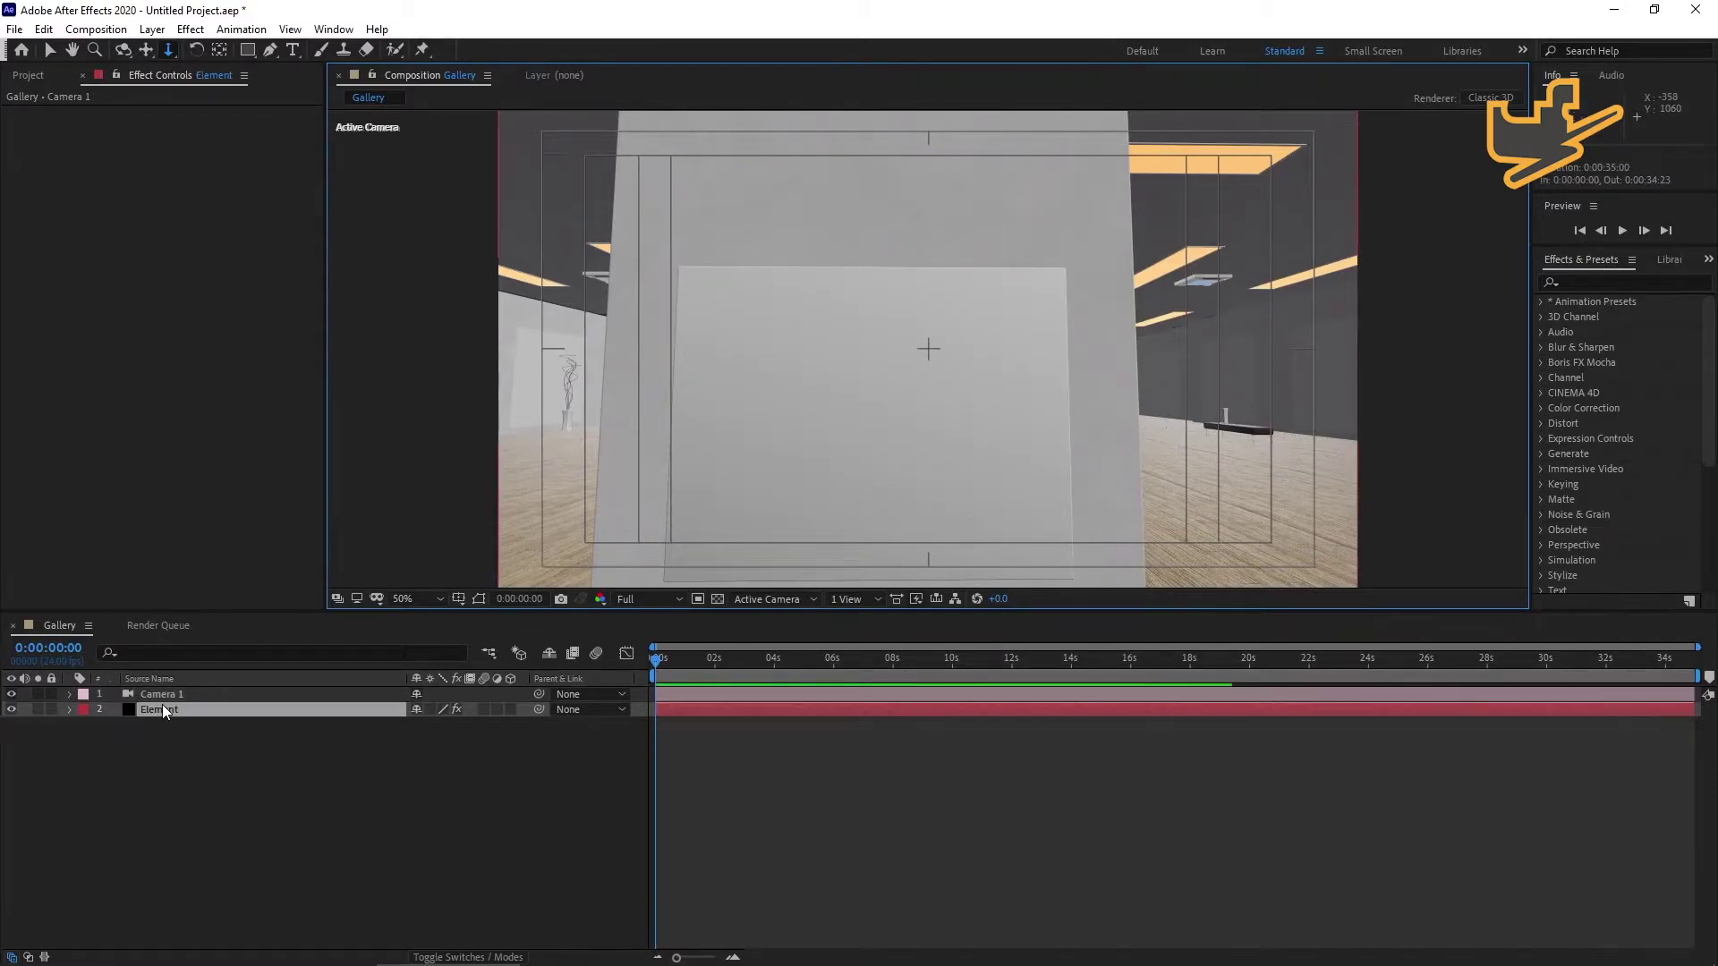
left_click(77, 149)
left_click(97, 154)
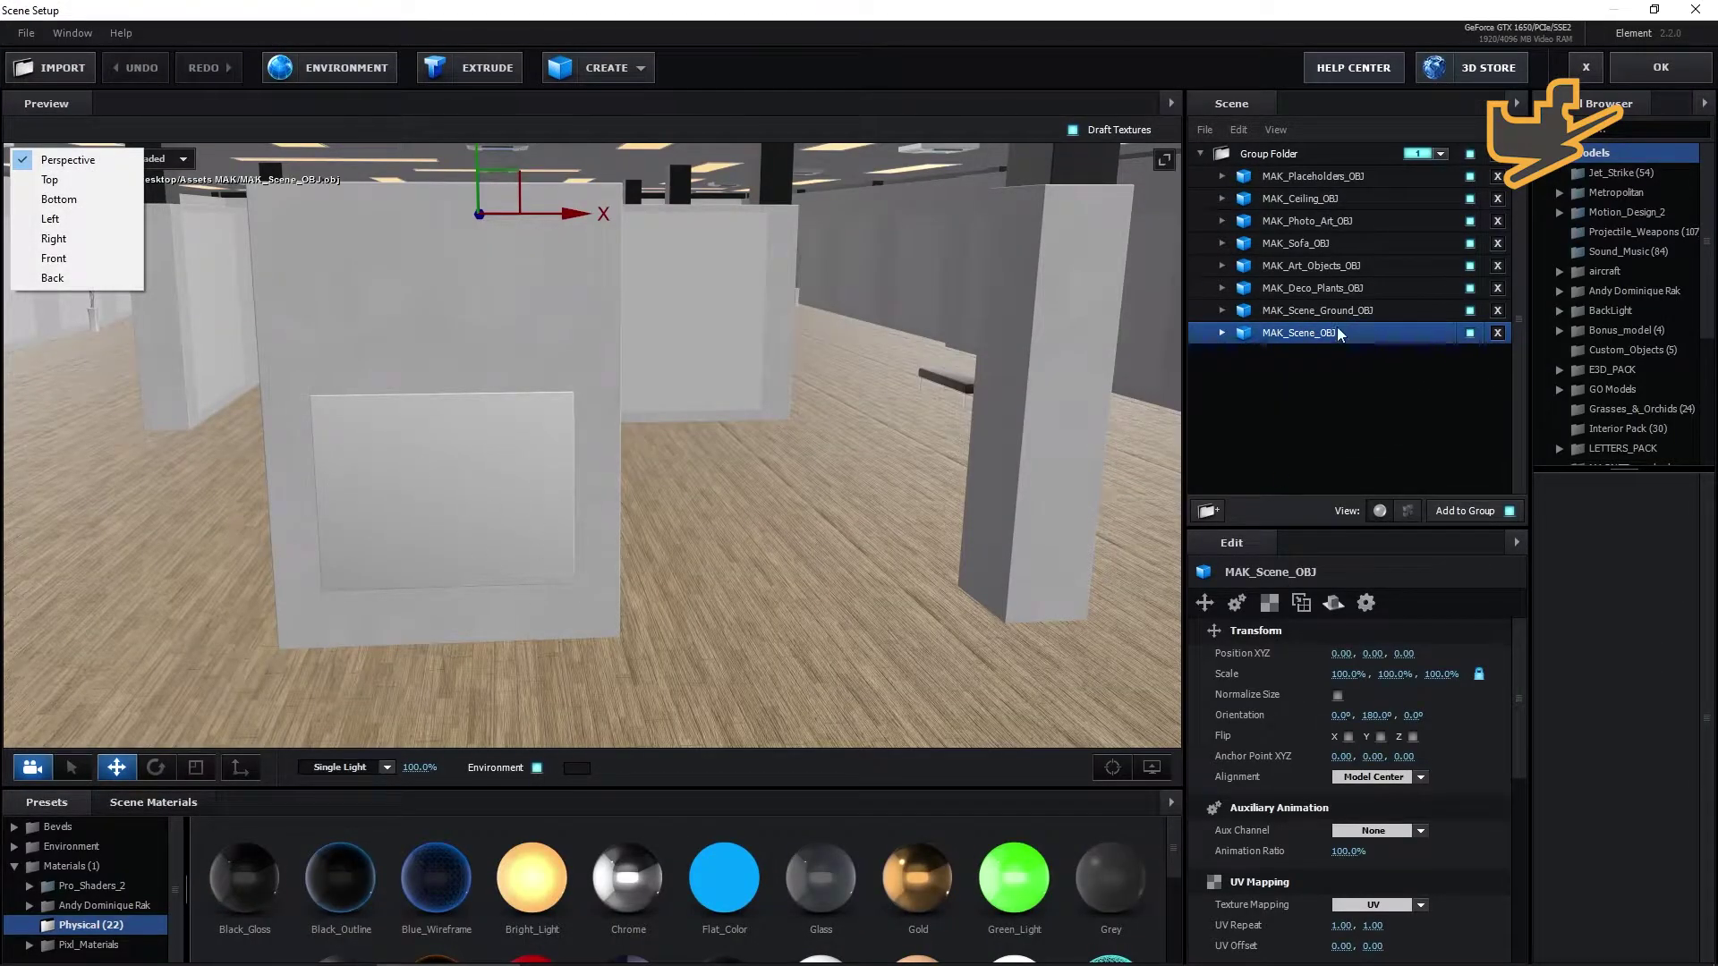
left_click(542, 515)
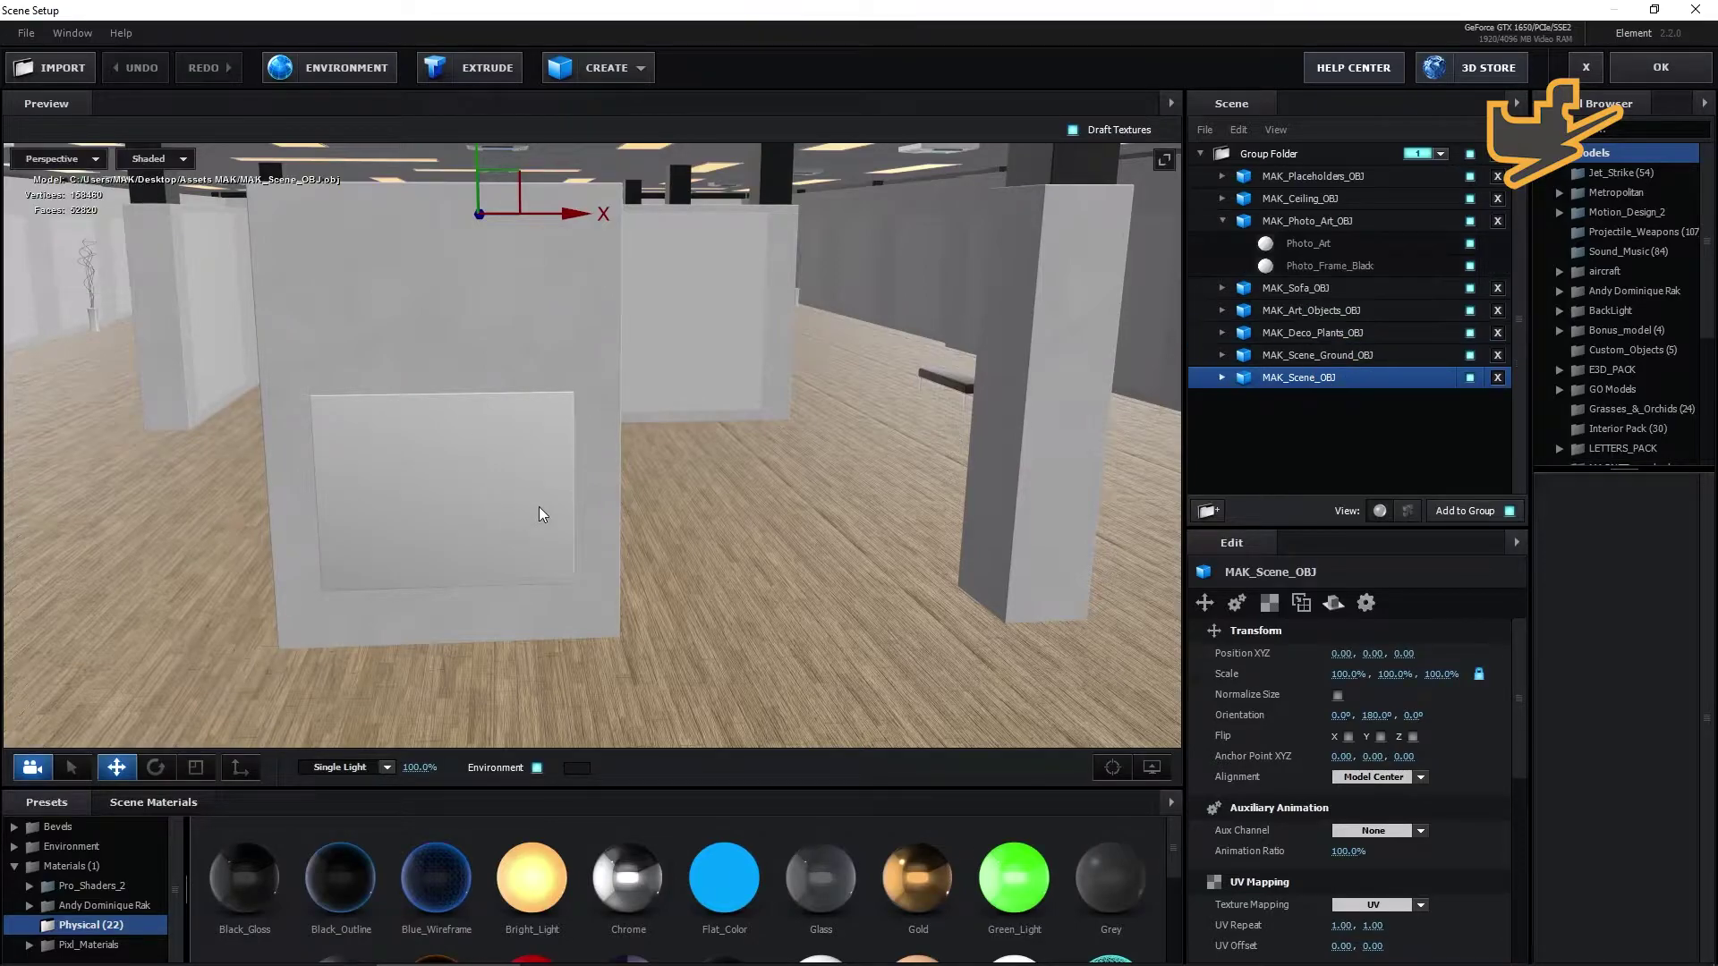
left_click(1316, 224)
left_click_drag(444, 410, 437, 349)
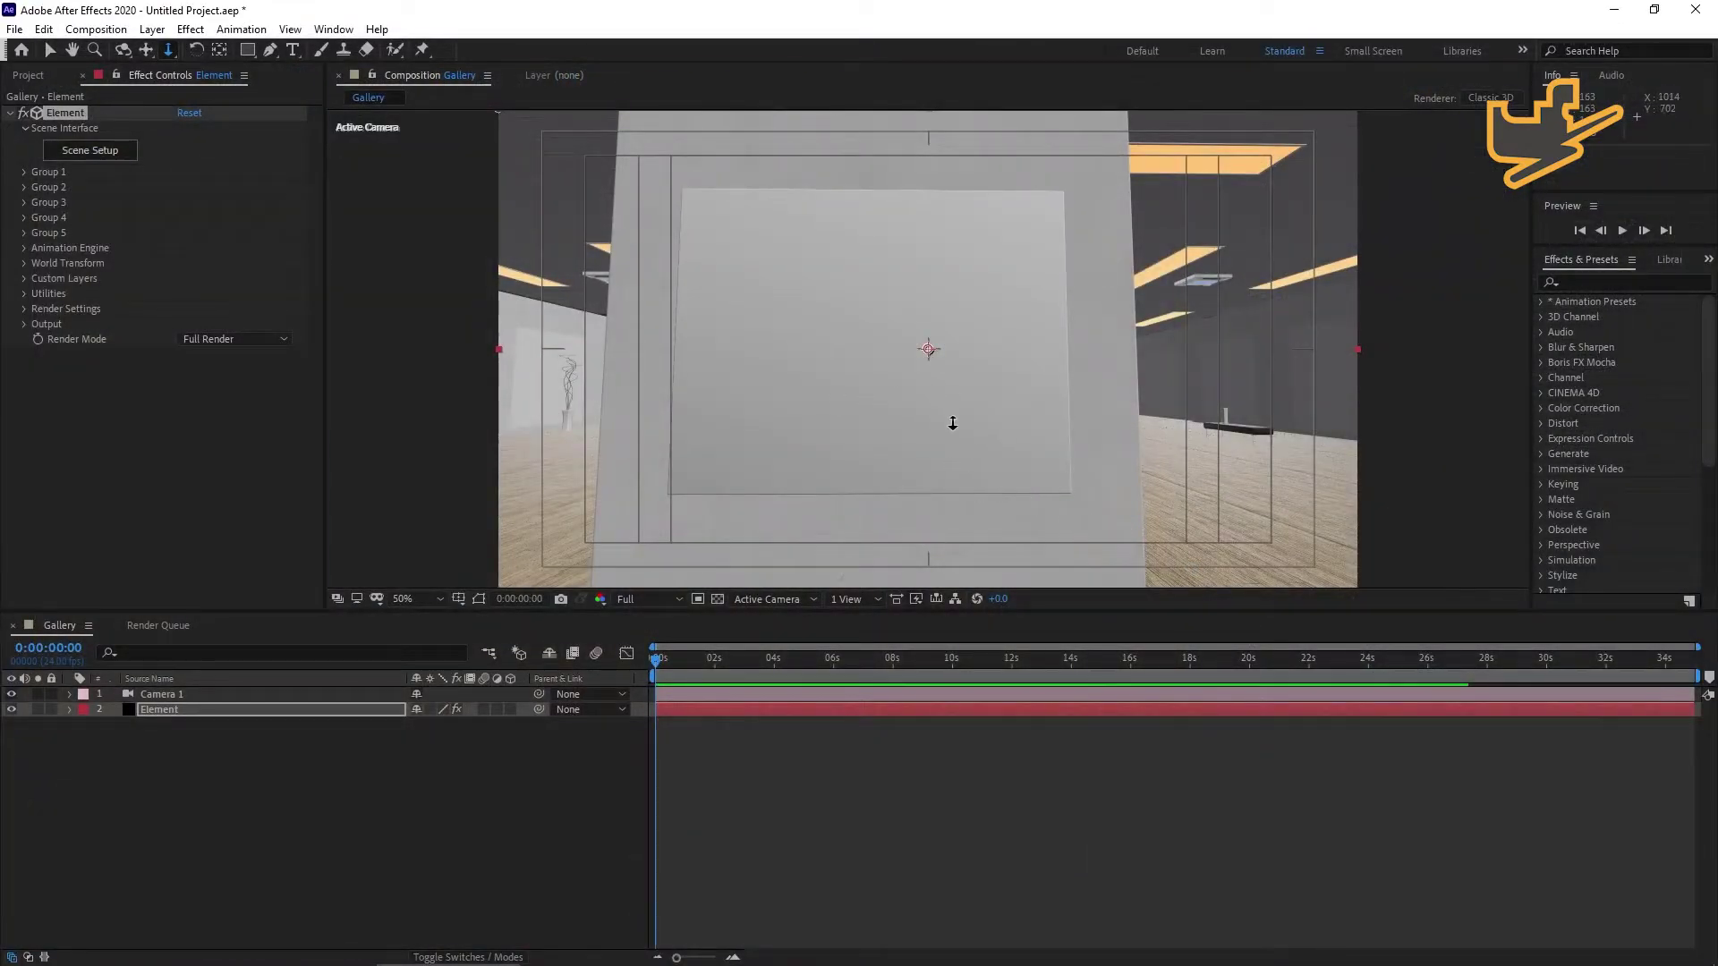
left_click_drag(953, 423, 949, 421)
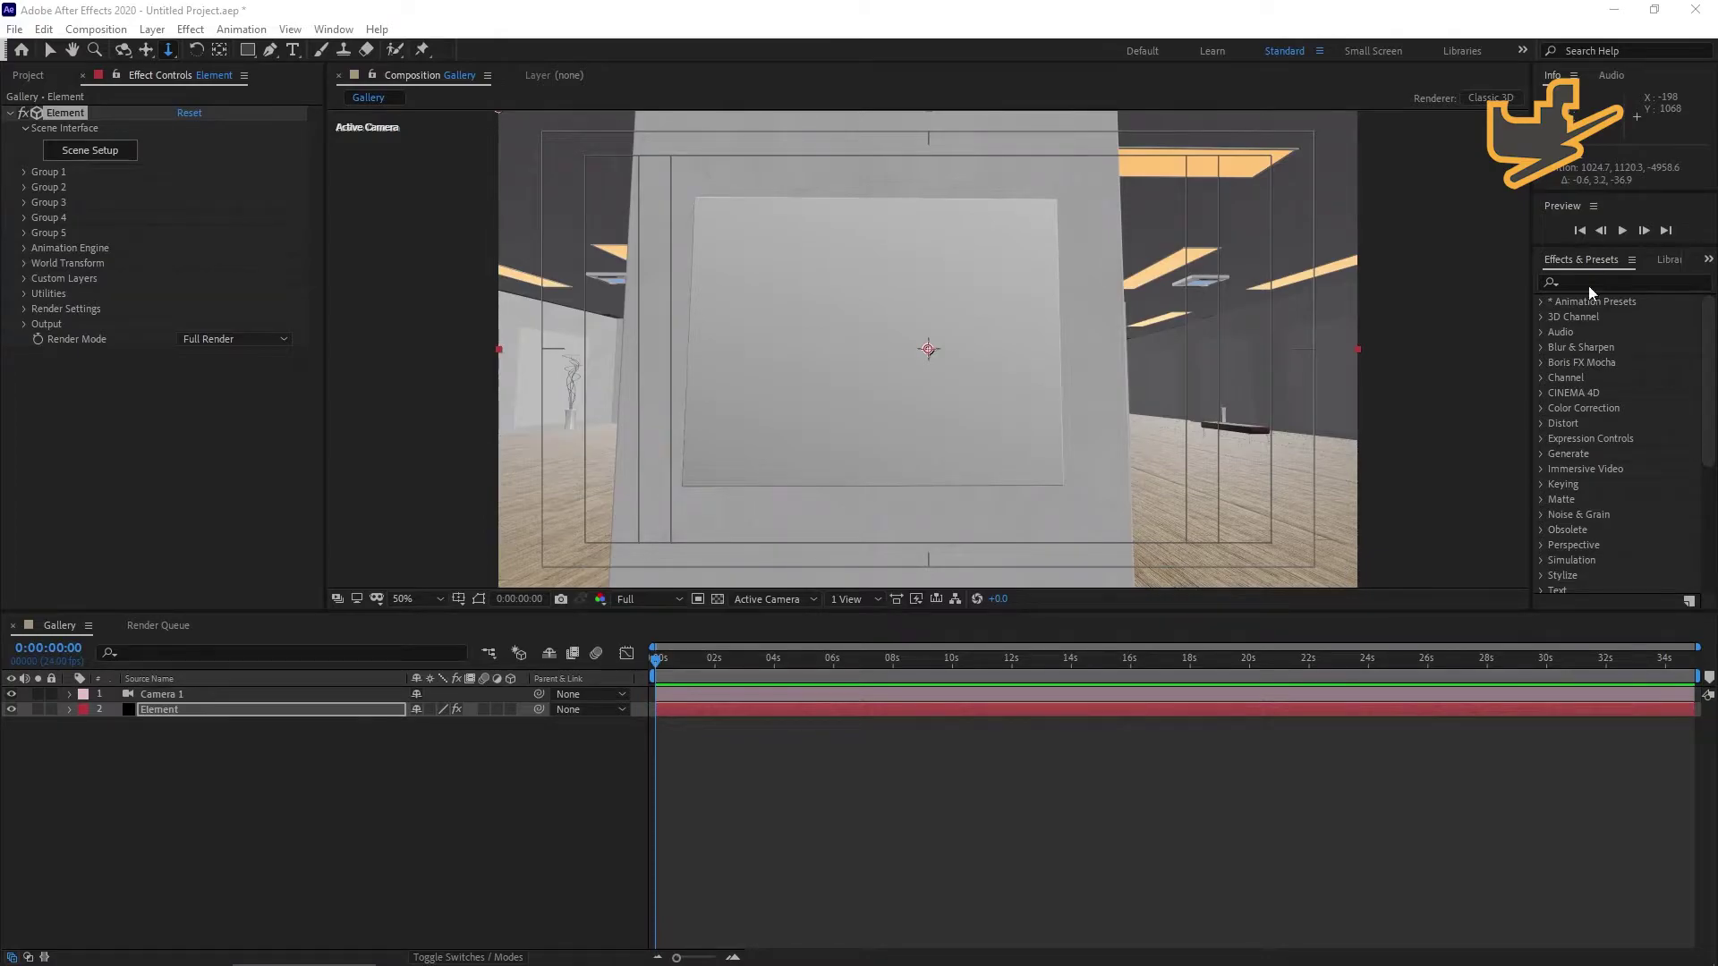
Add MAK full Png.png to the Gallery composition as a hidden layer and assign it to Layer 1 of Element's custom texture maps.
left_click(455, 614)
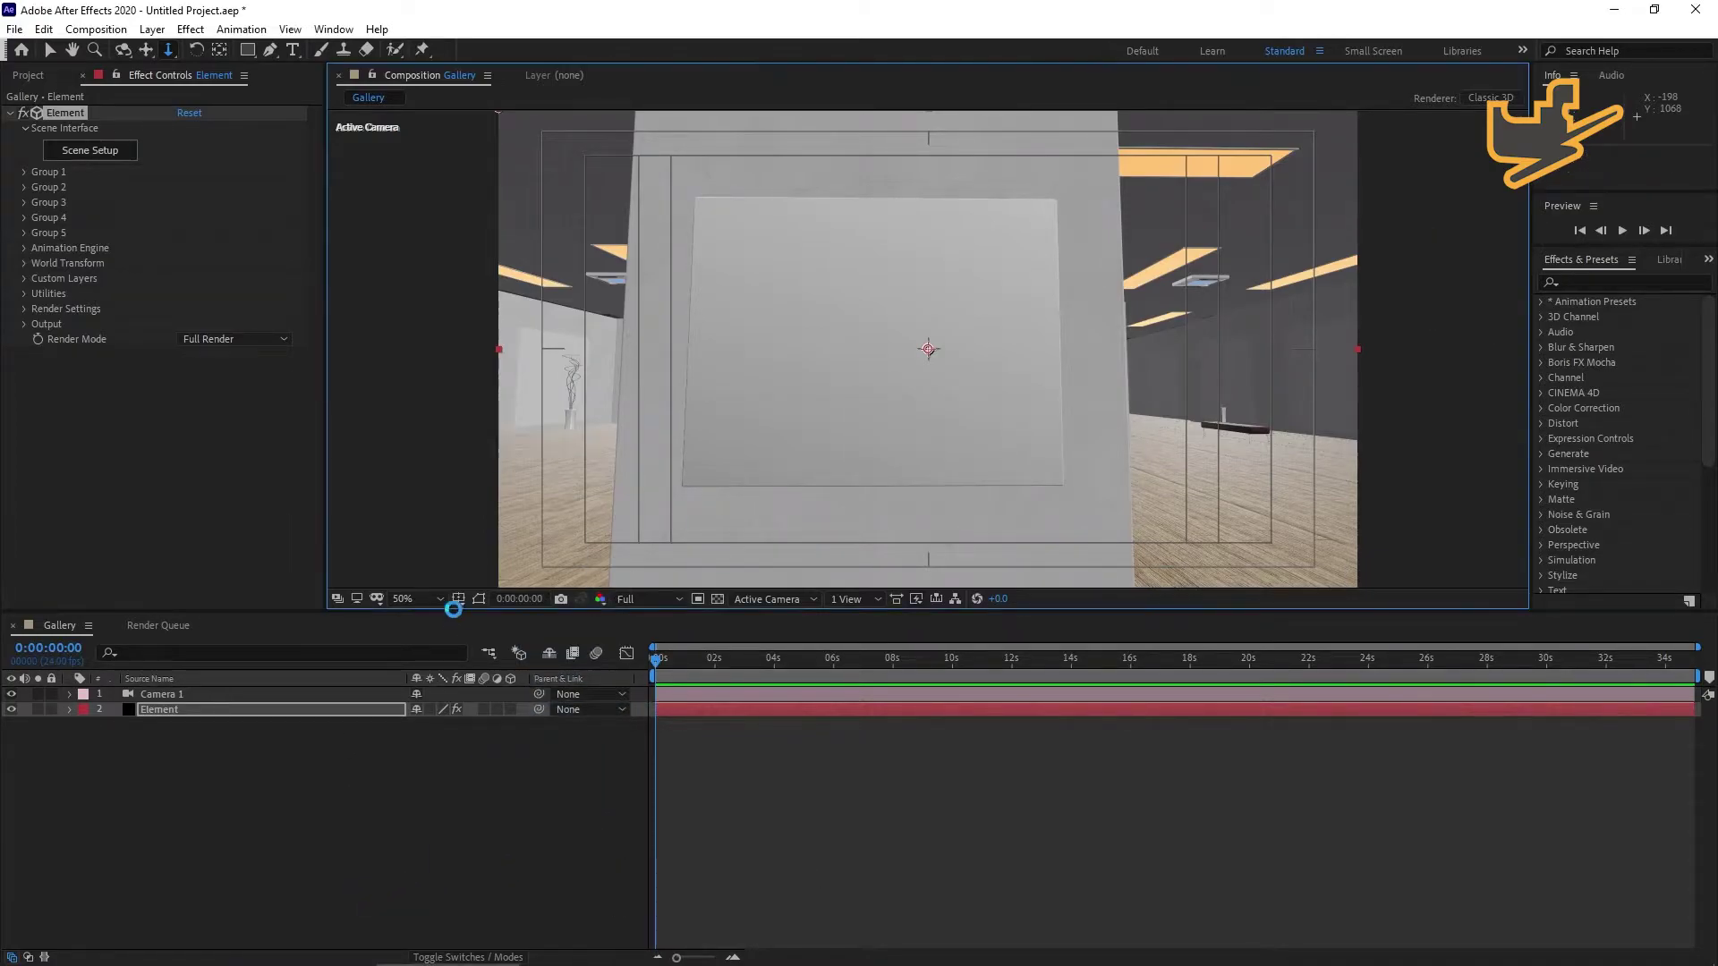
left_click(11, 694)
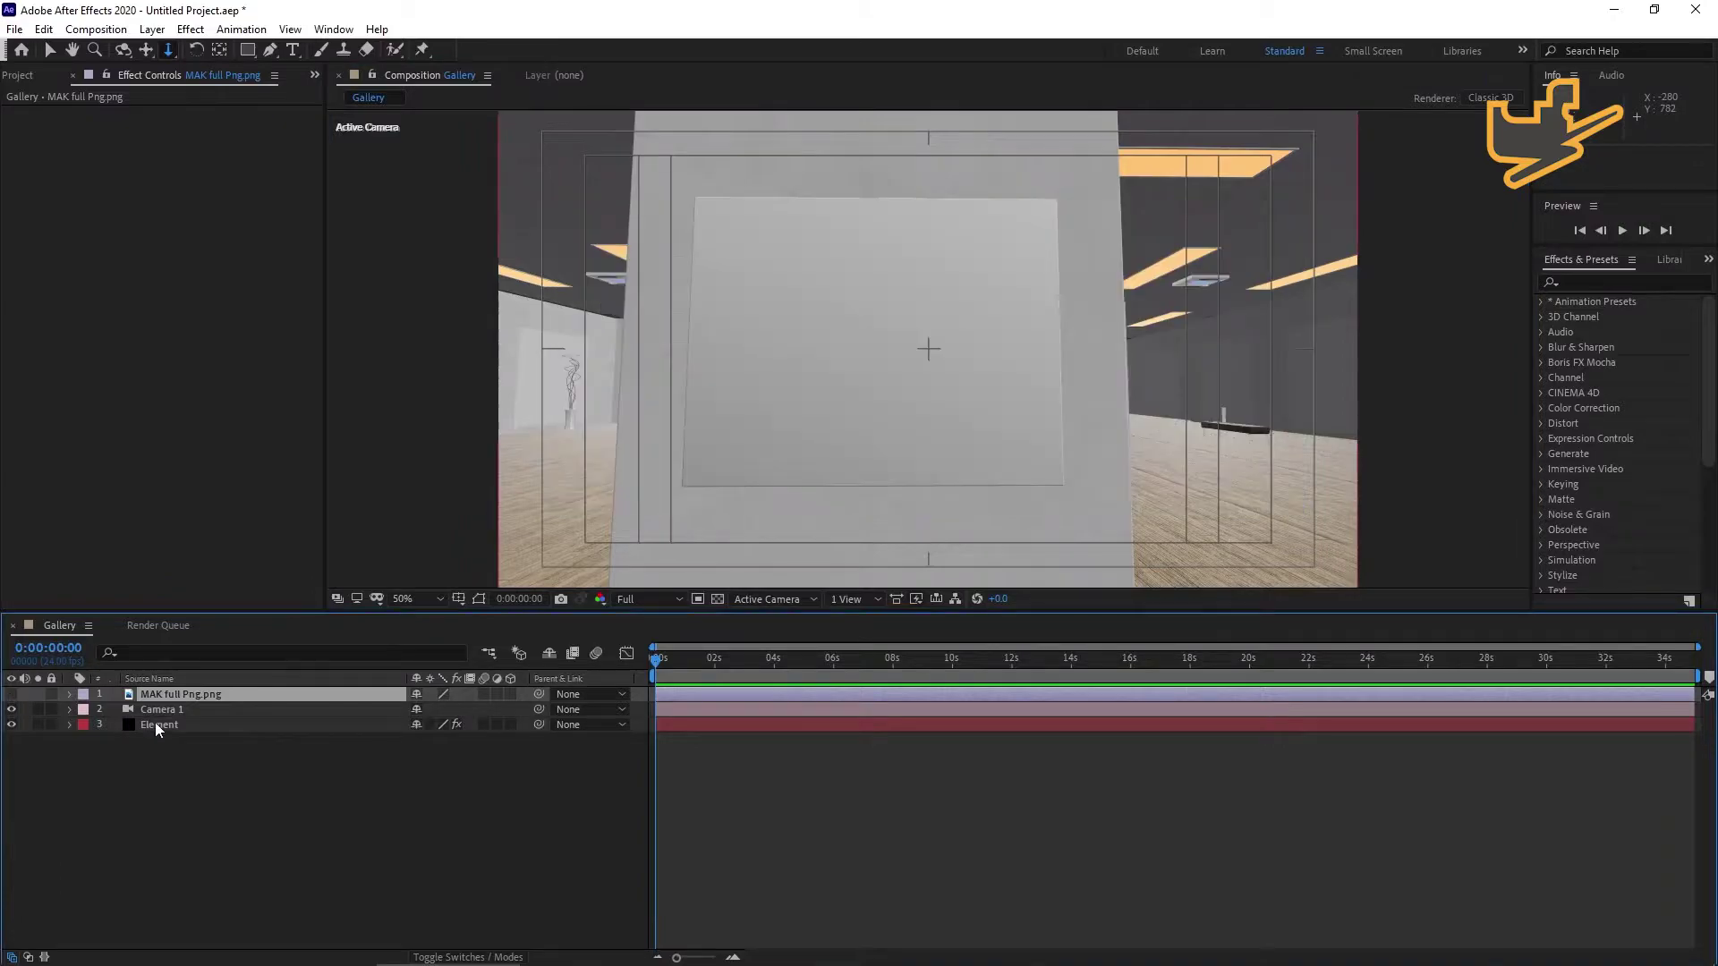
left_click(159, 726)
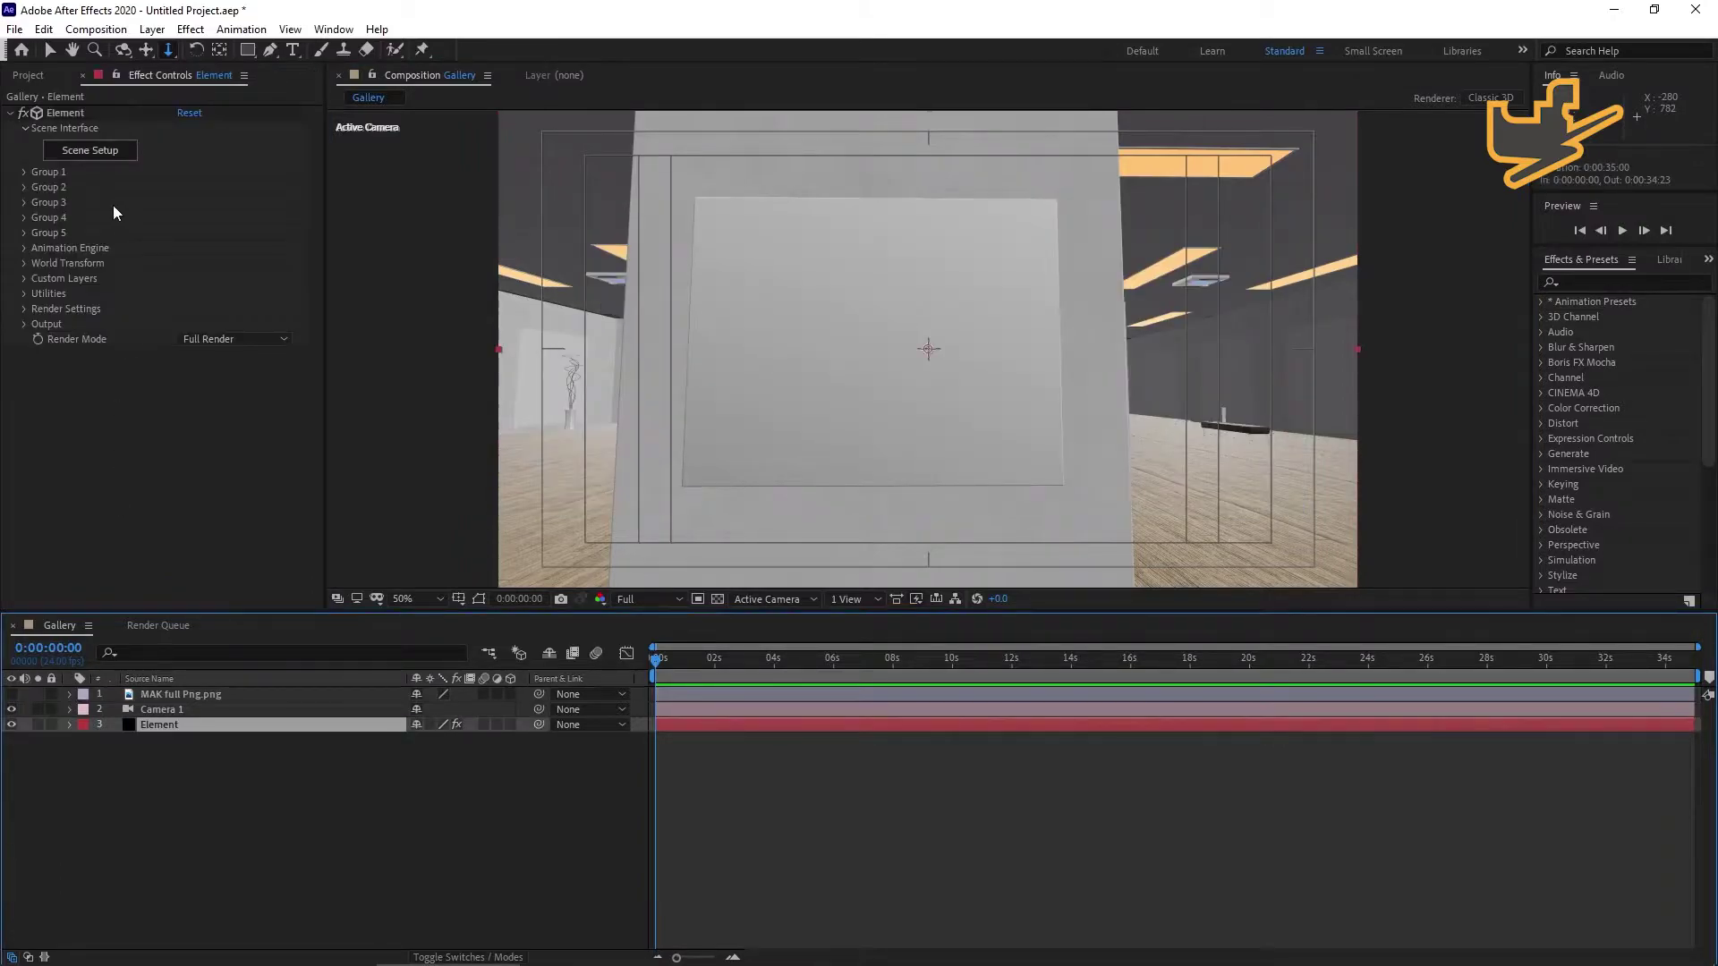
left_click(24, 278)
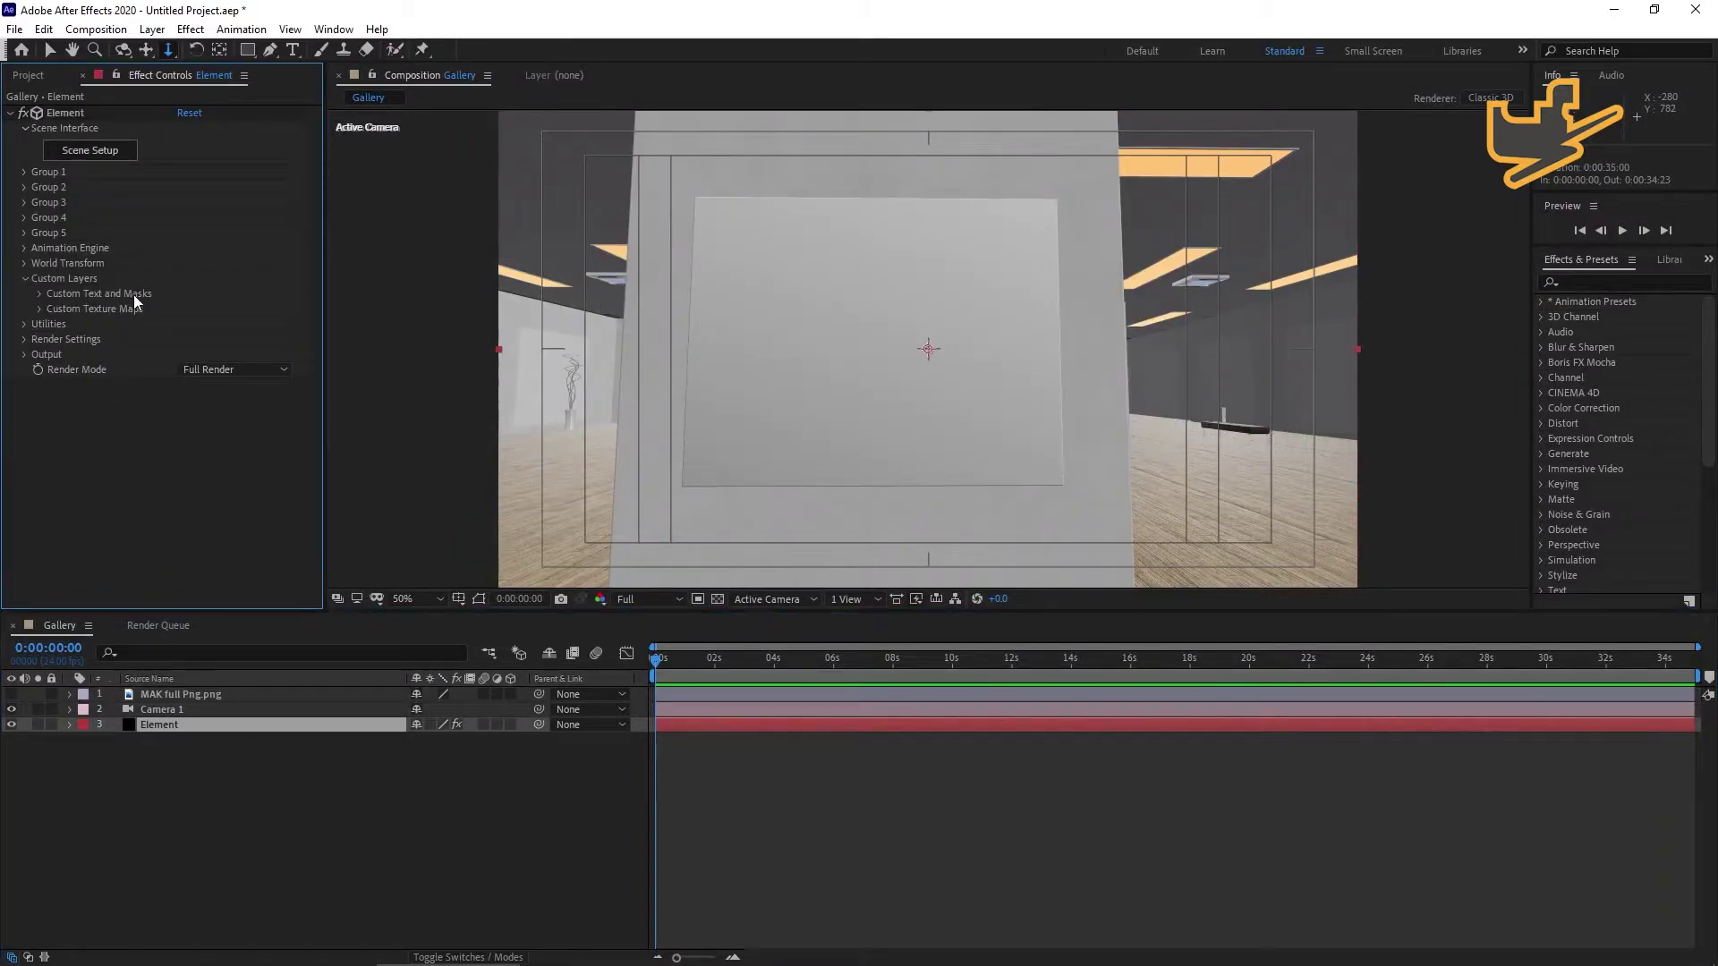
left_click(38, 292)
left_click(39, 293)
left_click(40, 309)
left_click(216, 324)
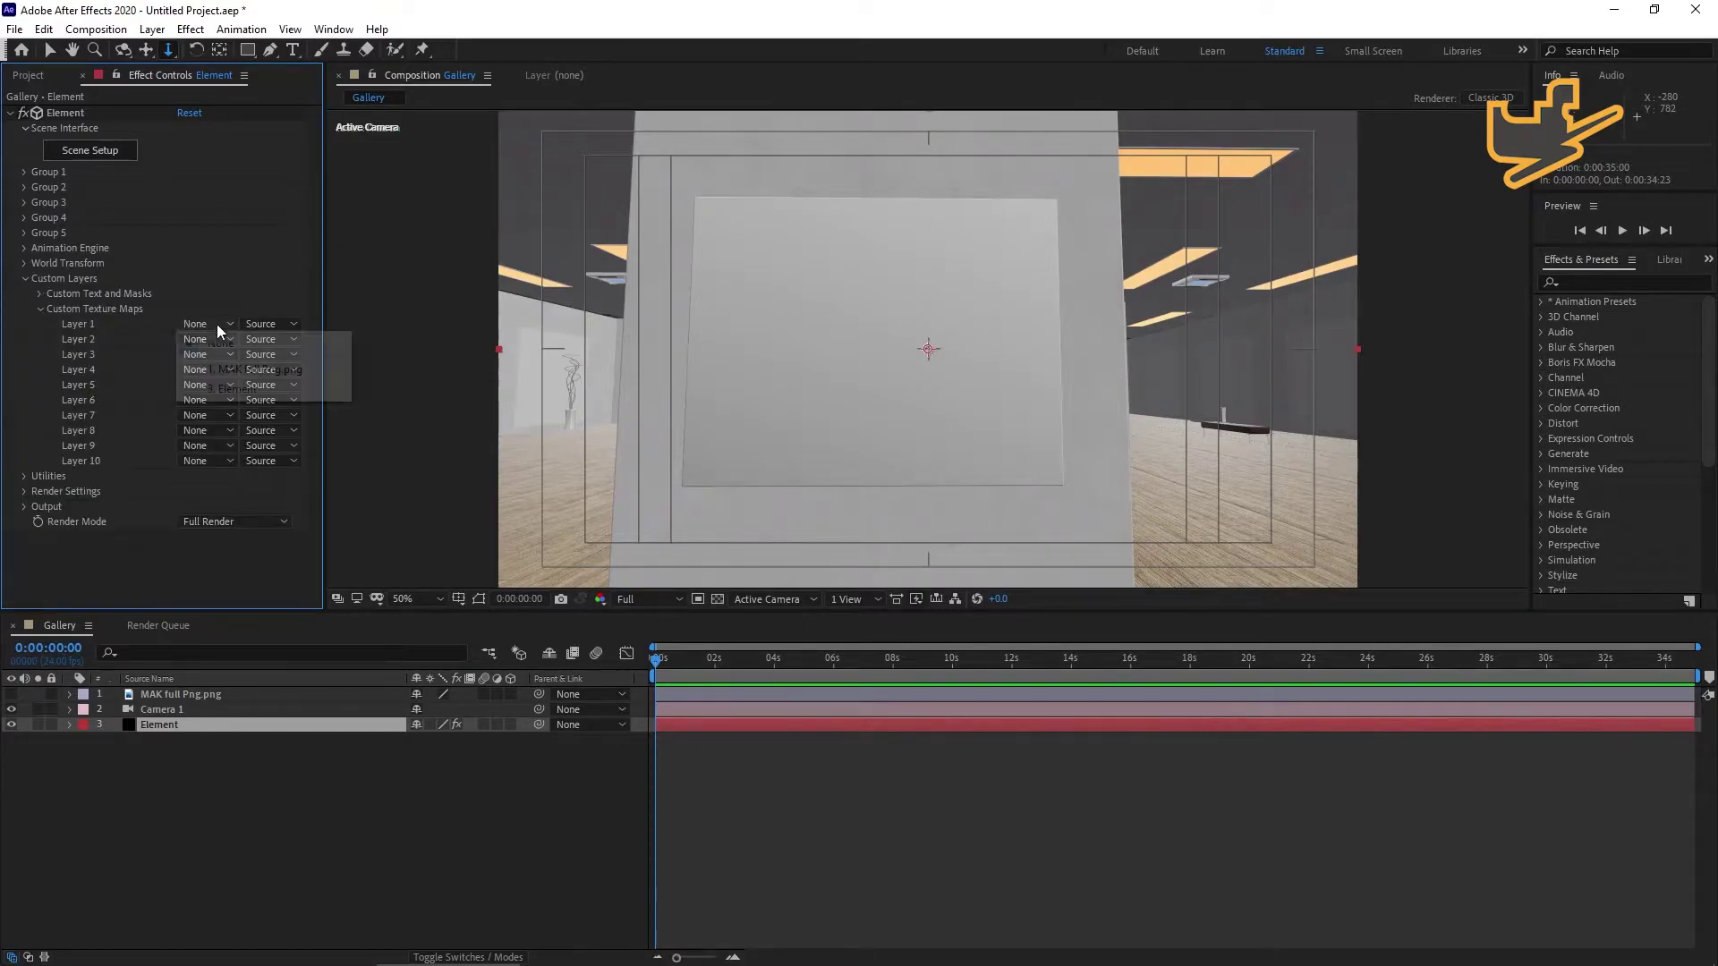
left_click(237, 369)
left_click(230, 778)
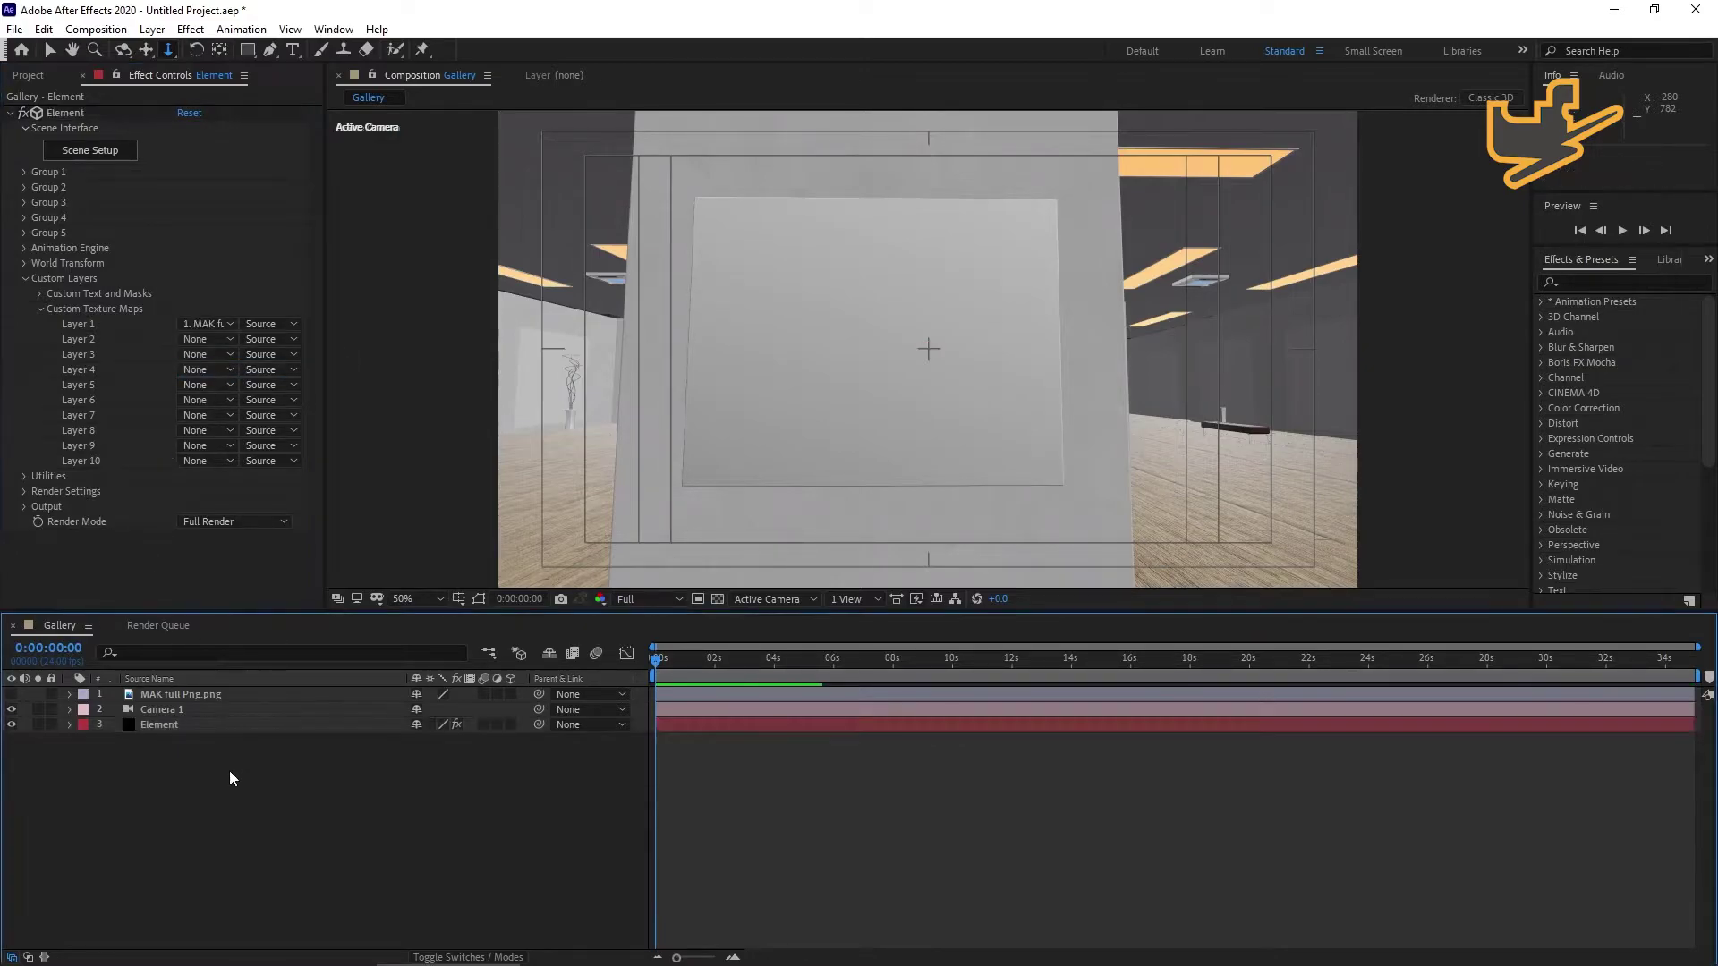
Set the diffuse texture of the Photo_Art material in Element's scene to Custom Layer 1 and apply the scene changes.
left_click(170, 725)
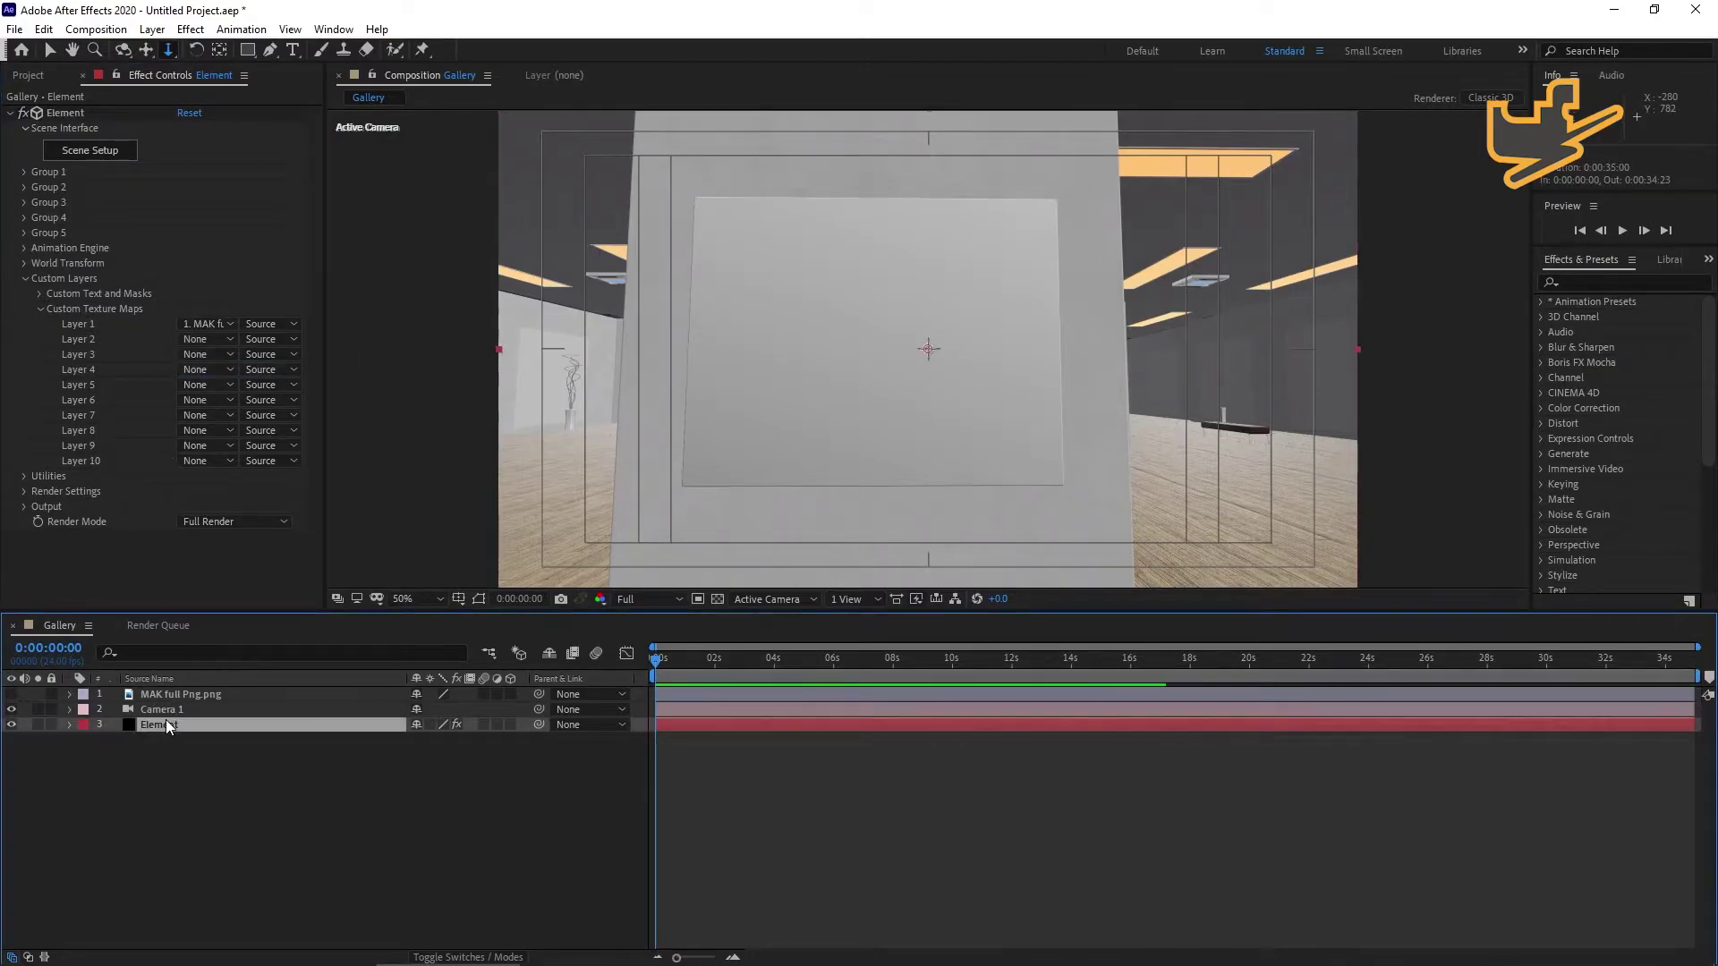
left_click(104, 152)
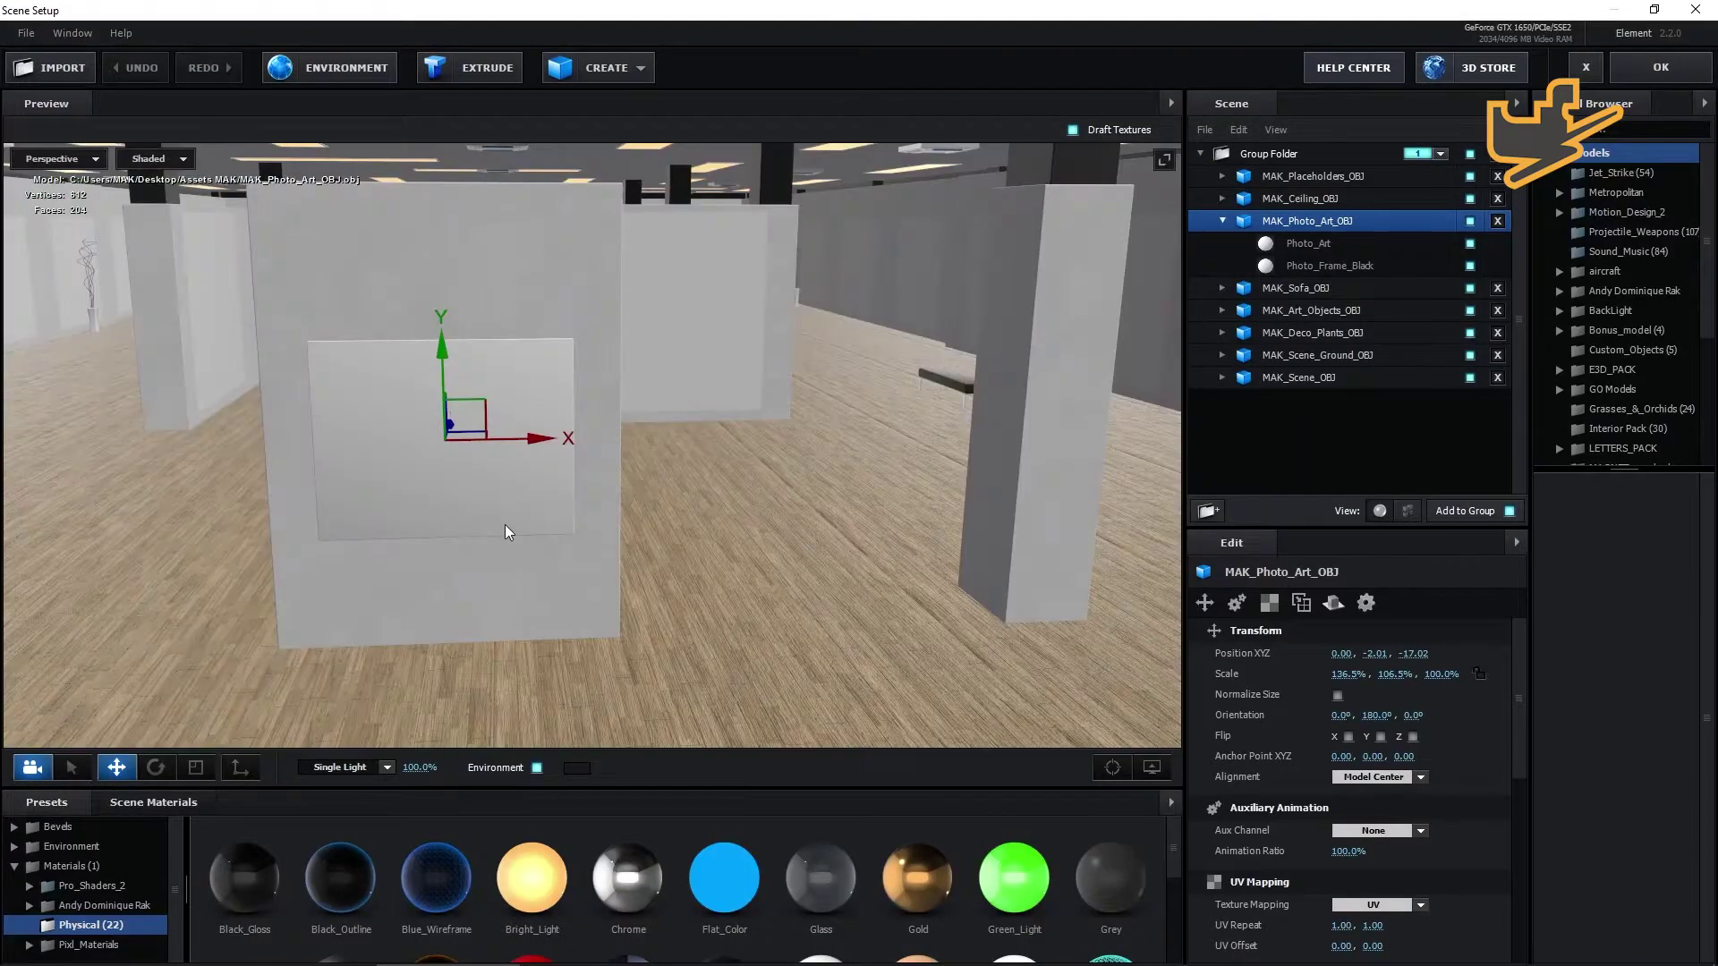
left_click(426, 481)
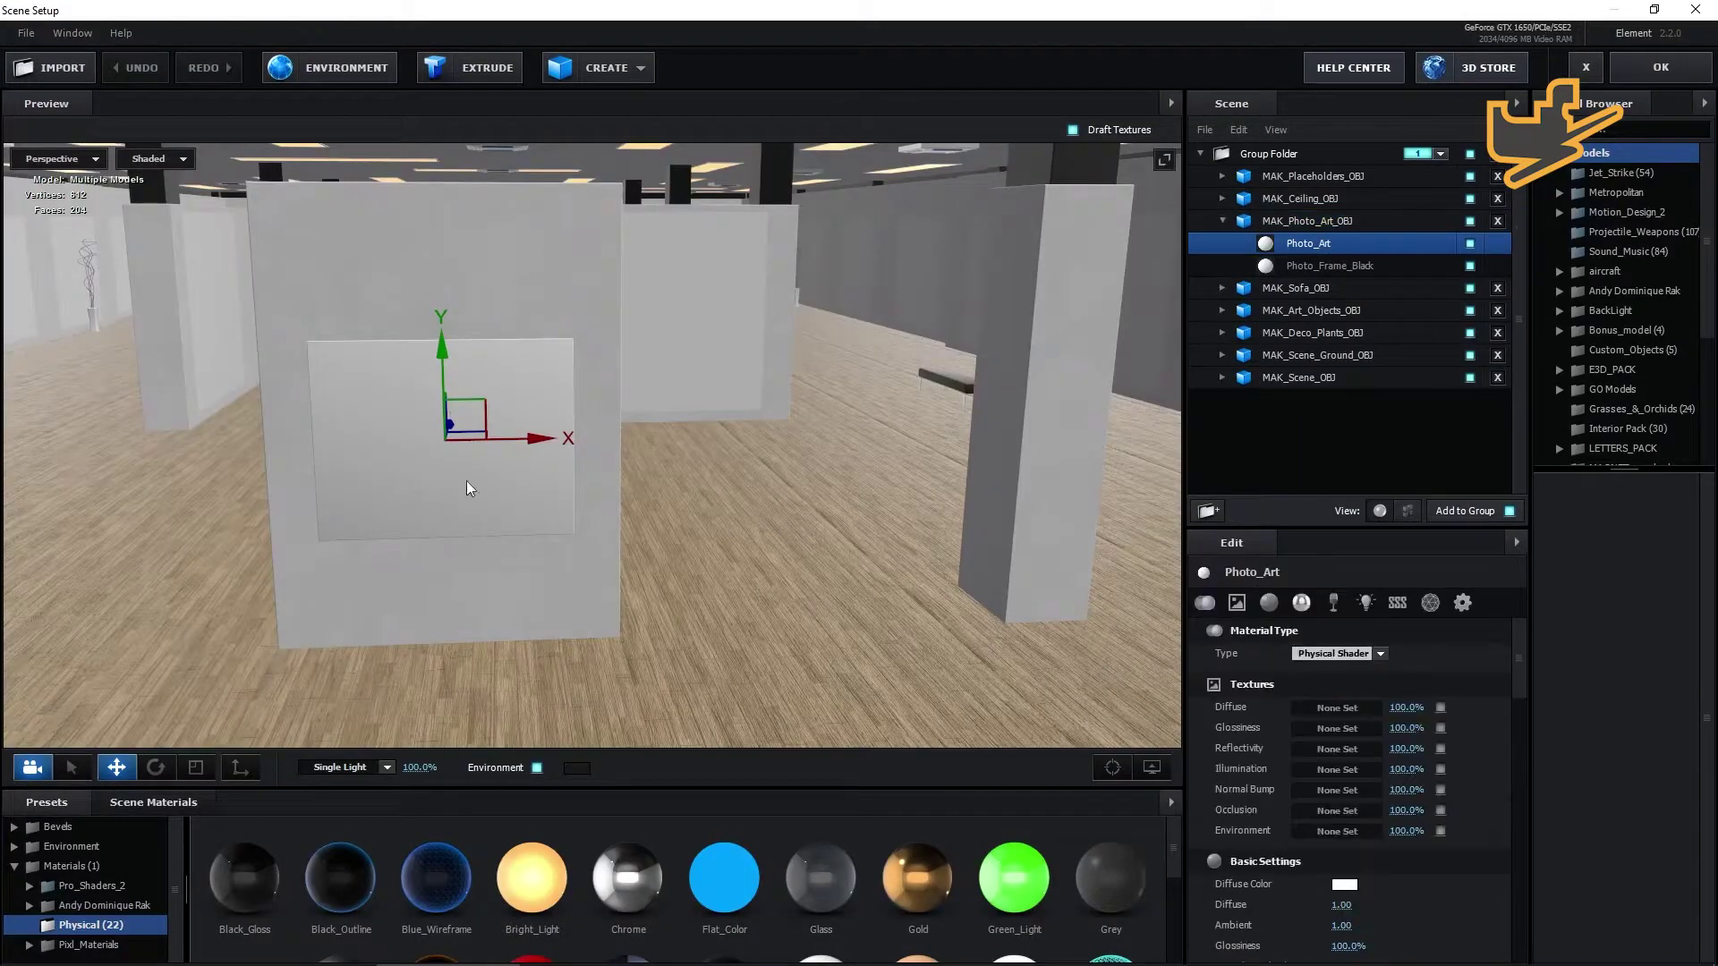
left_click(1338, 709)
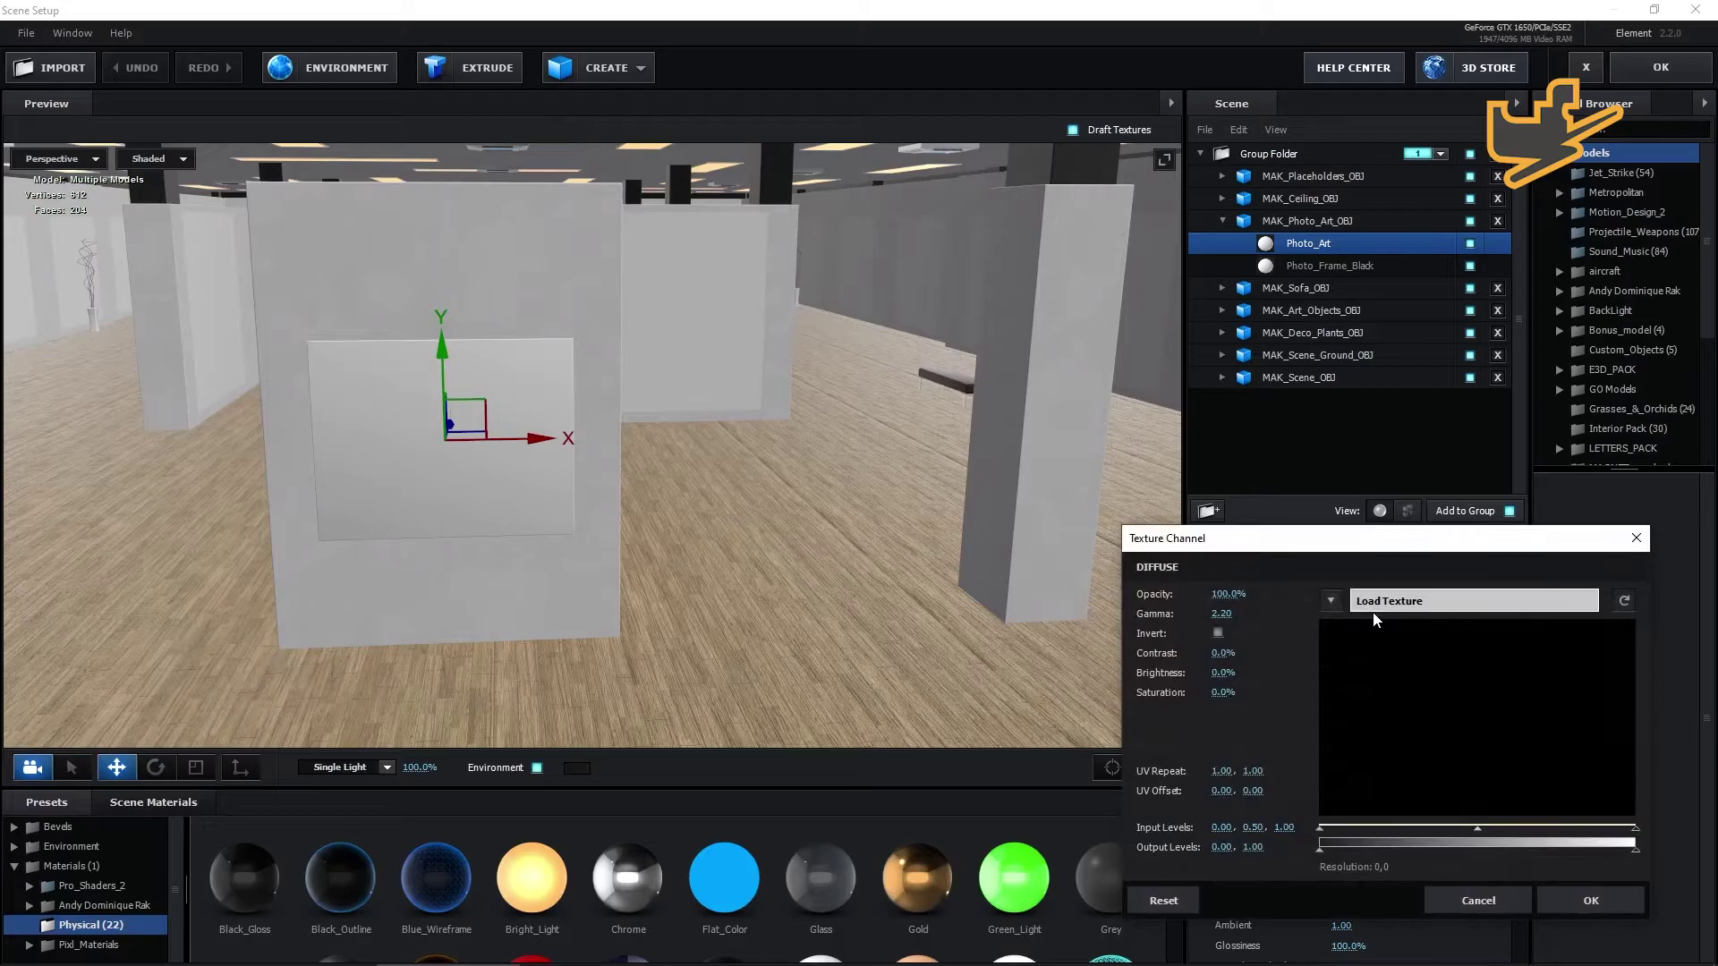
left_click(1332, 601)
left_click(1412, 628)
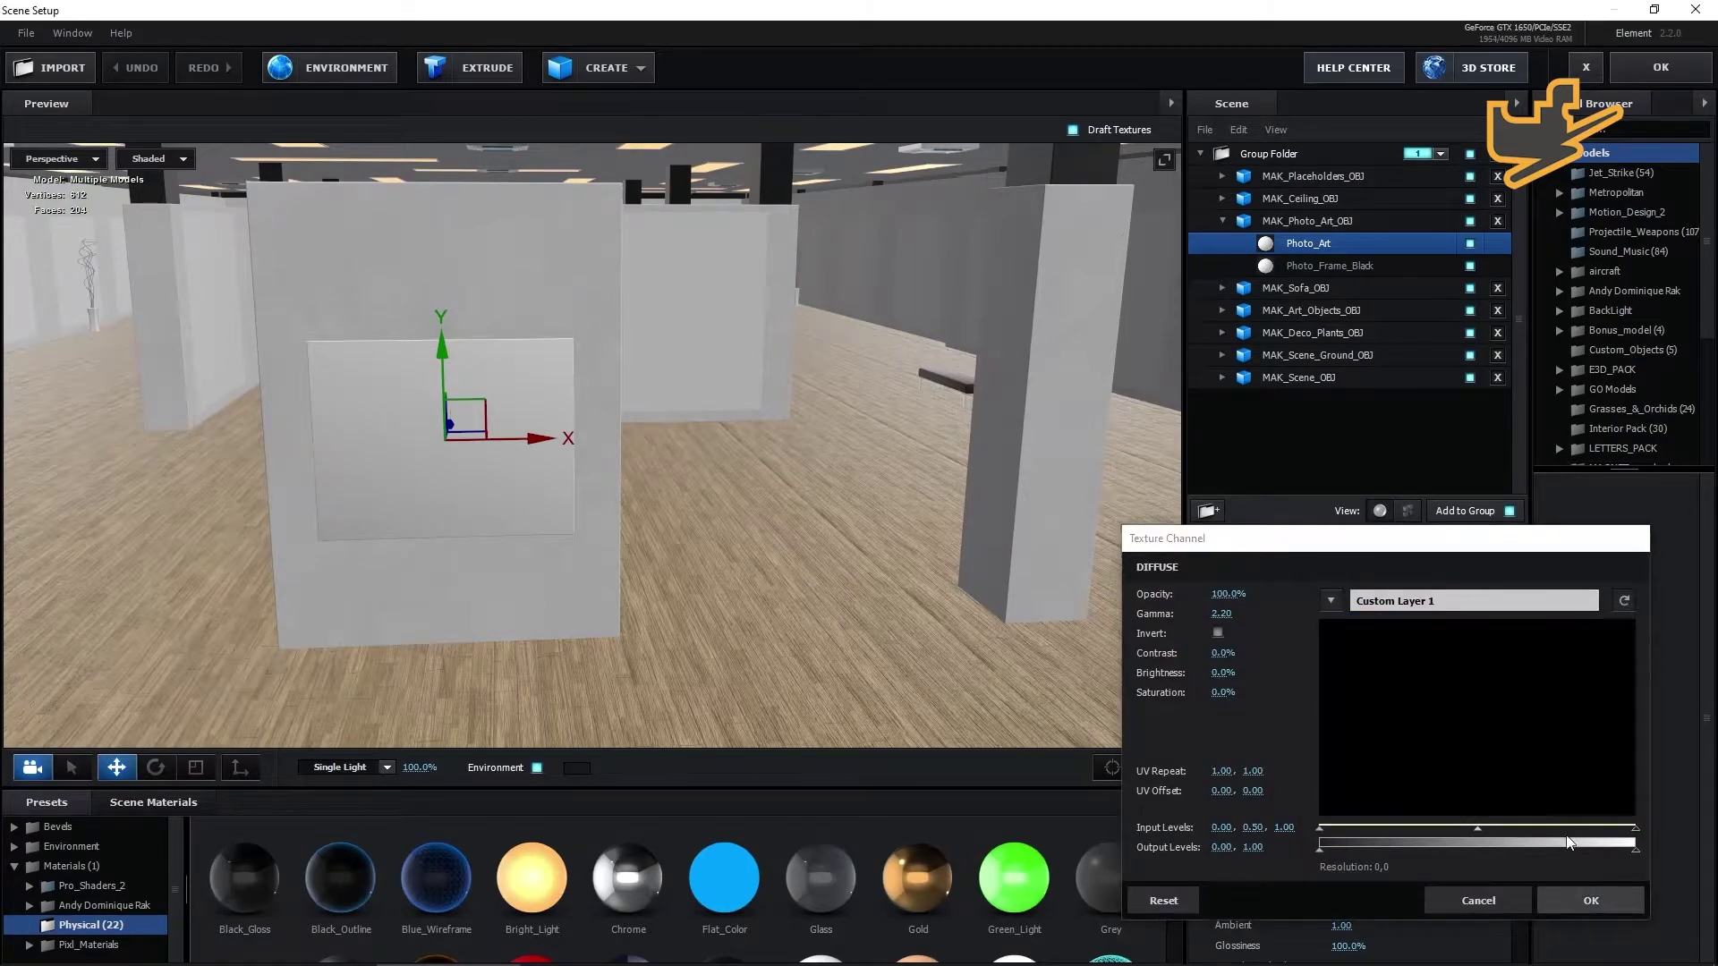
left_click(1576, 900)
left_click(1662, 70)
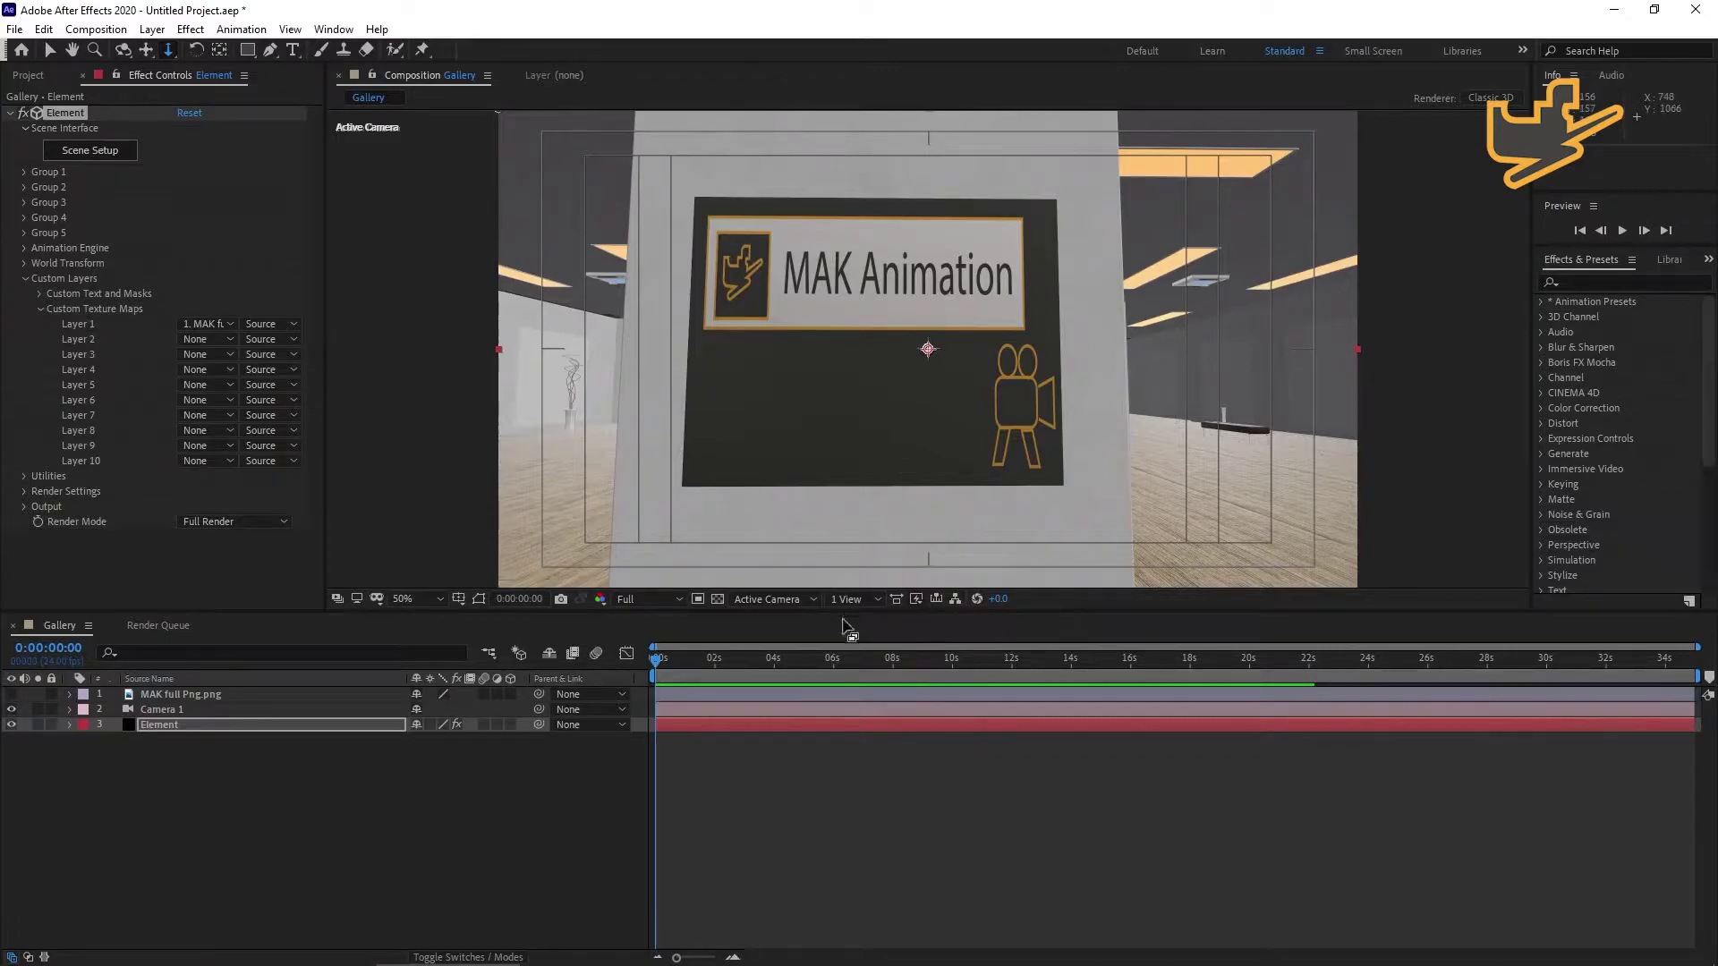
Reduce the Y scale of MAK_Photo_Art_OBJ to about 85.5% in Element's scene, and move the camera slightly closer, to Z about -4940.
left_click(154, 182)
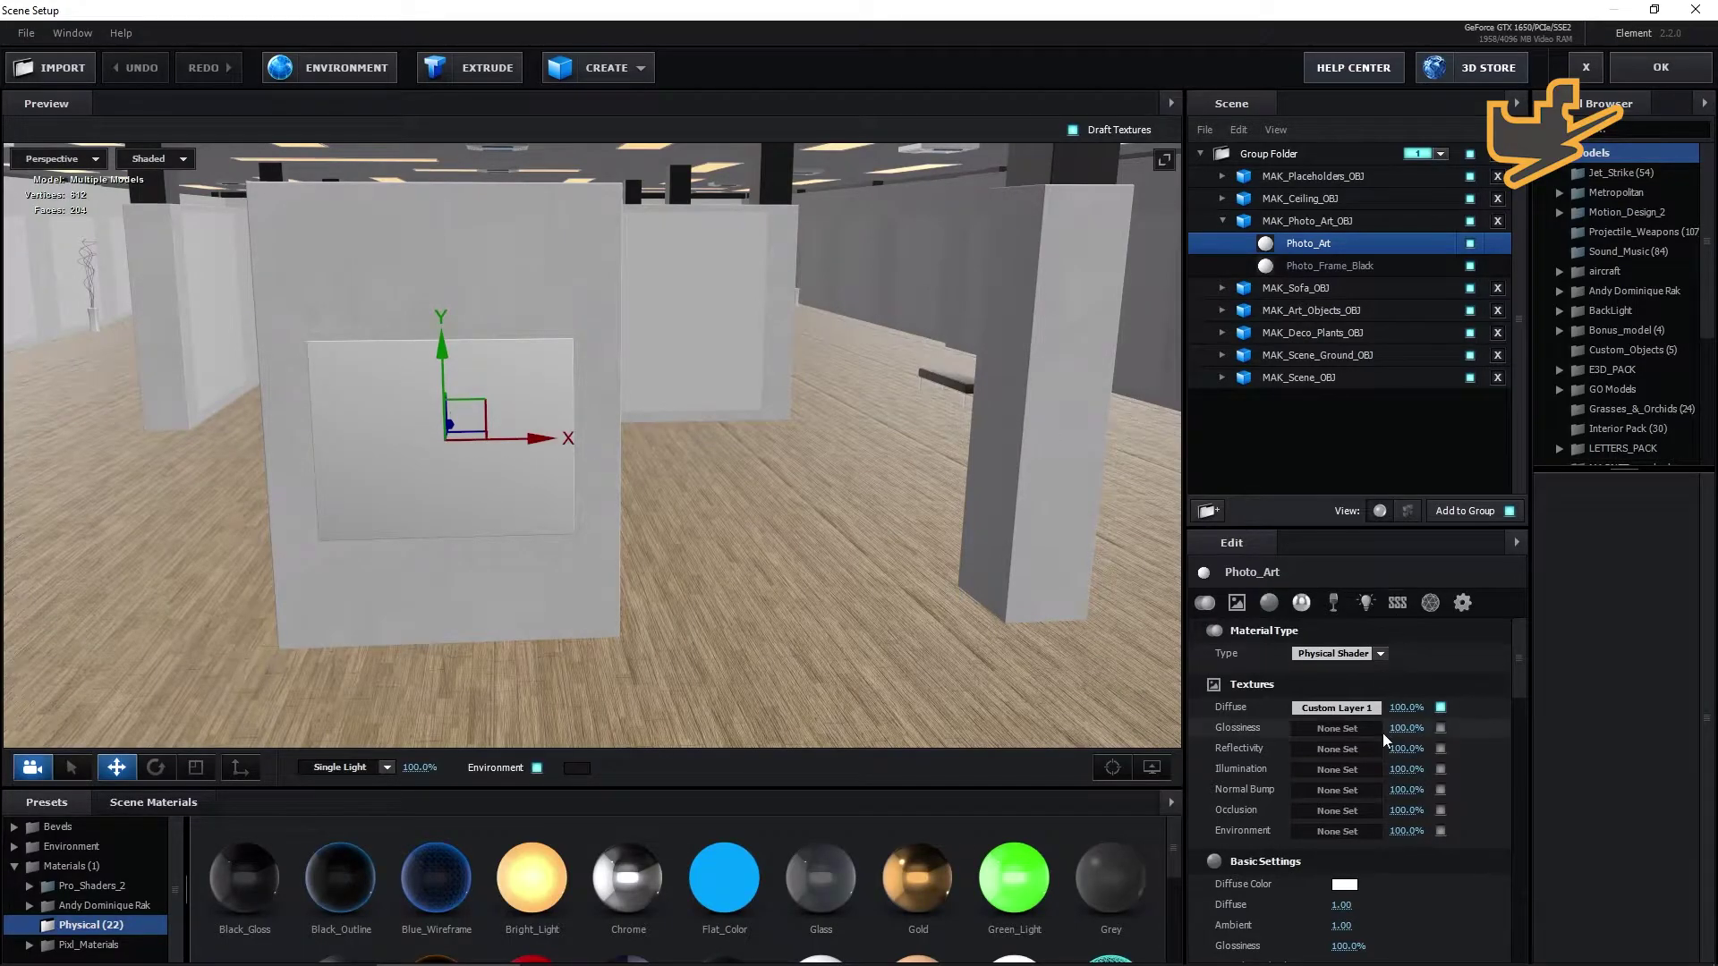
left_click(1294, 224)
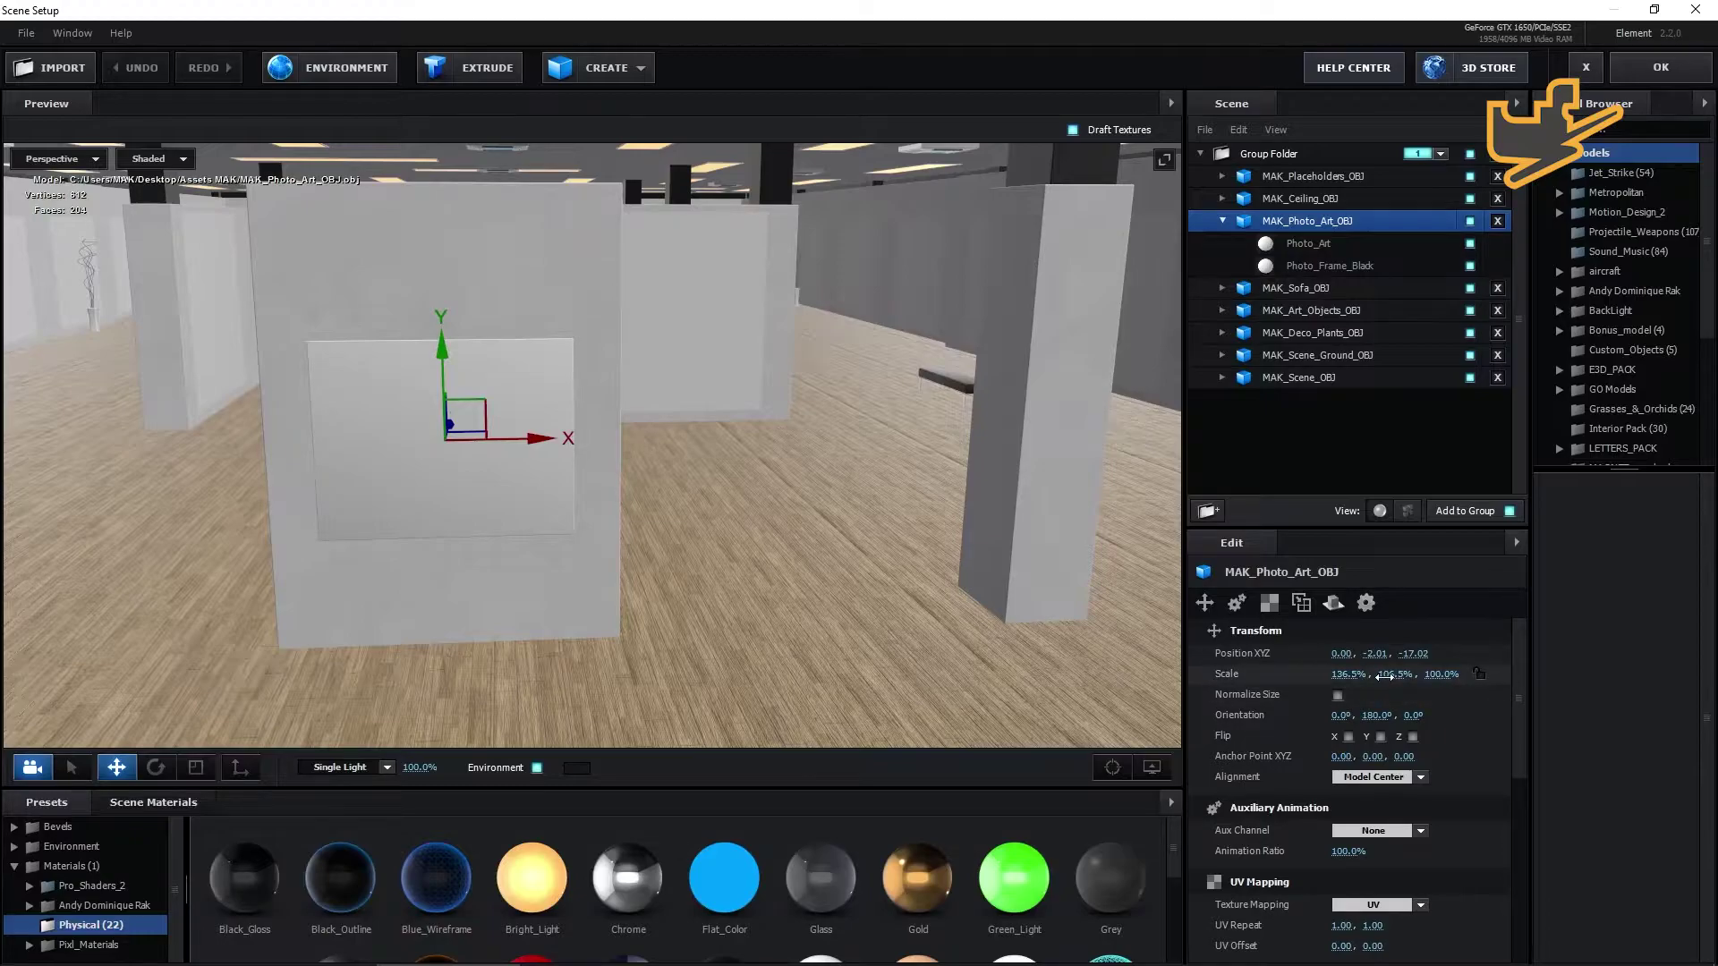
left_click_drag(1389, 674, 1347, 669)
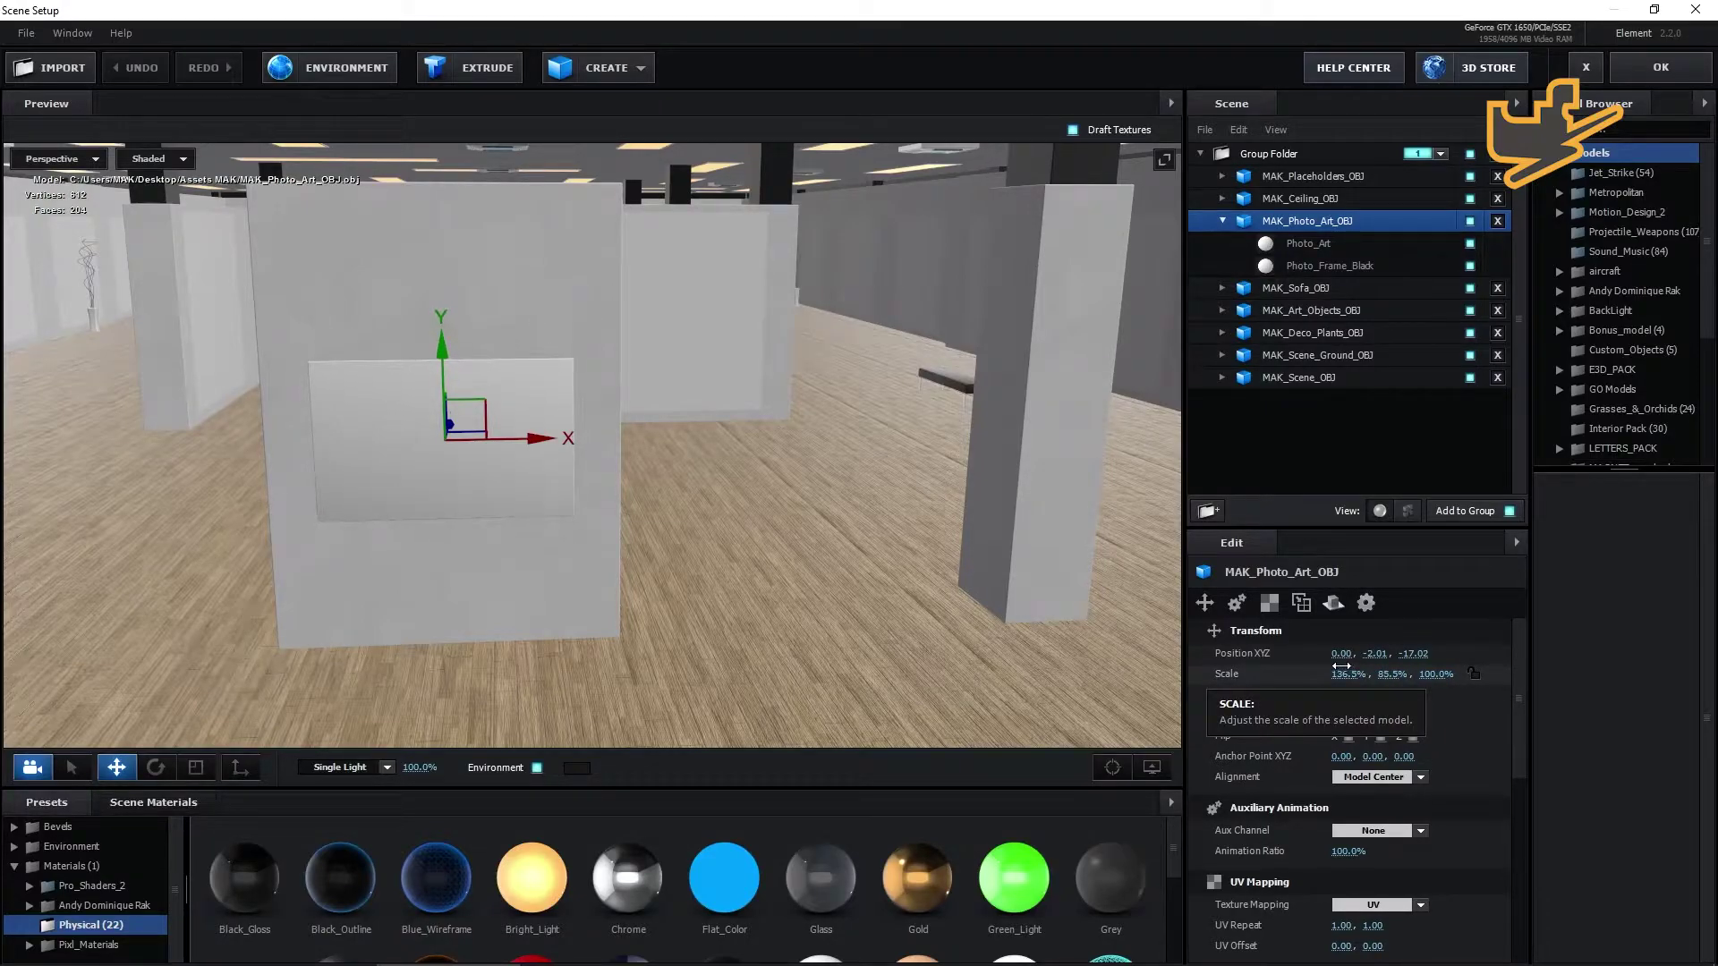
left_click(1653, 69)
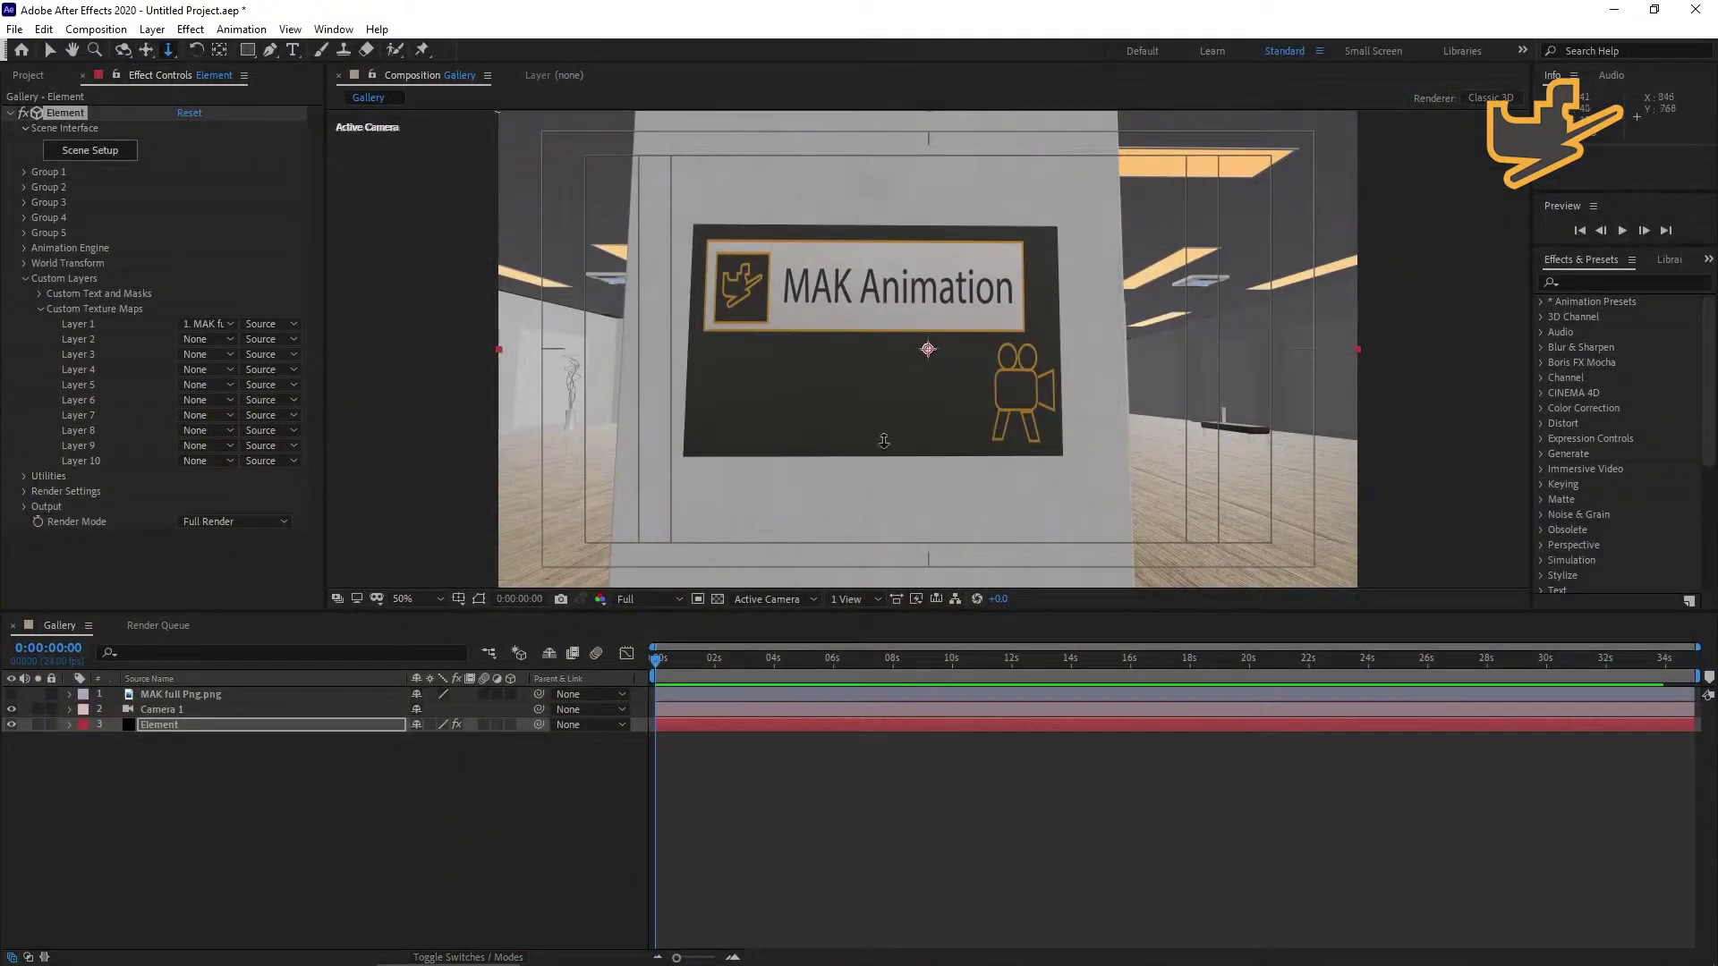
left_click_drag(952, 526, 952, 528)
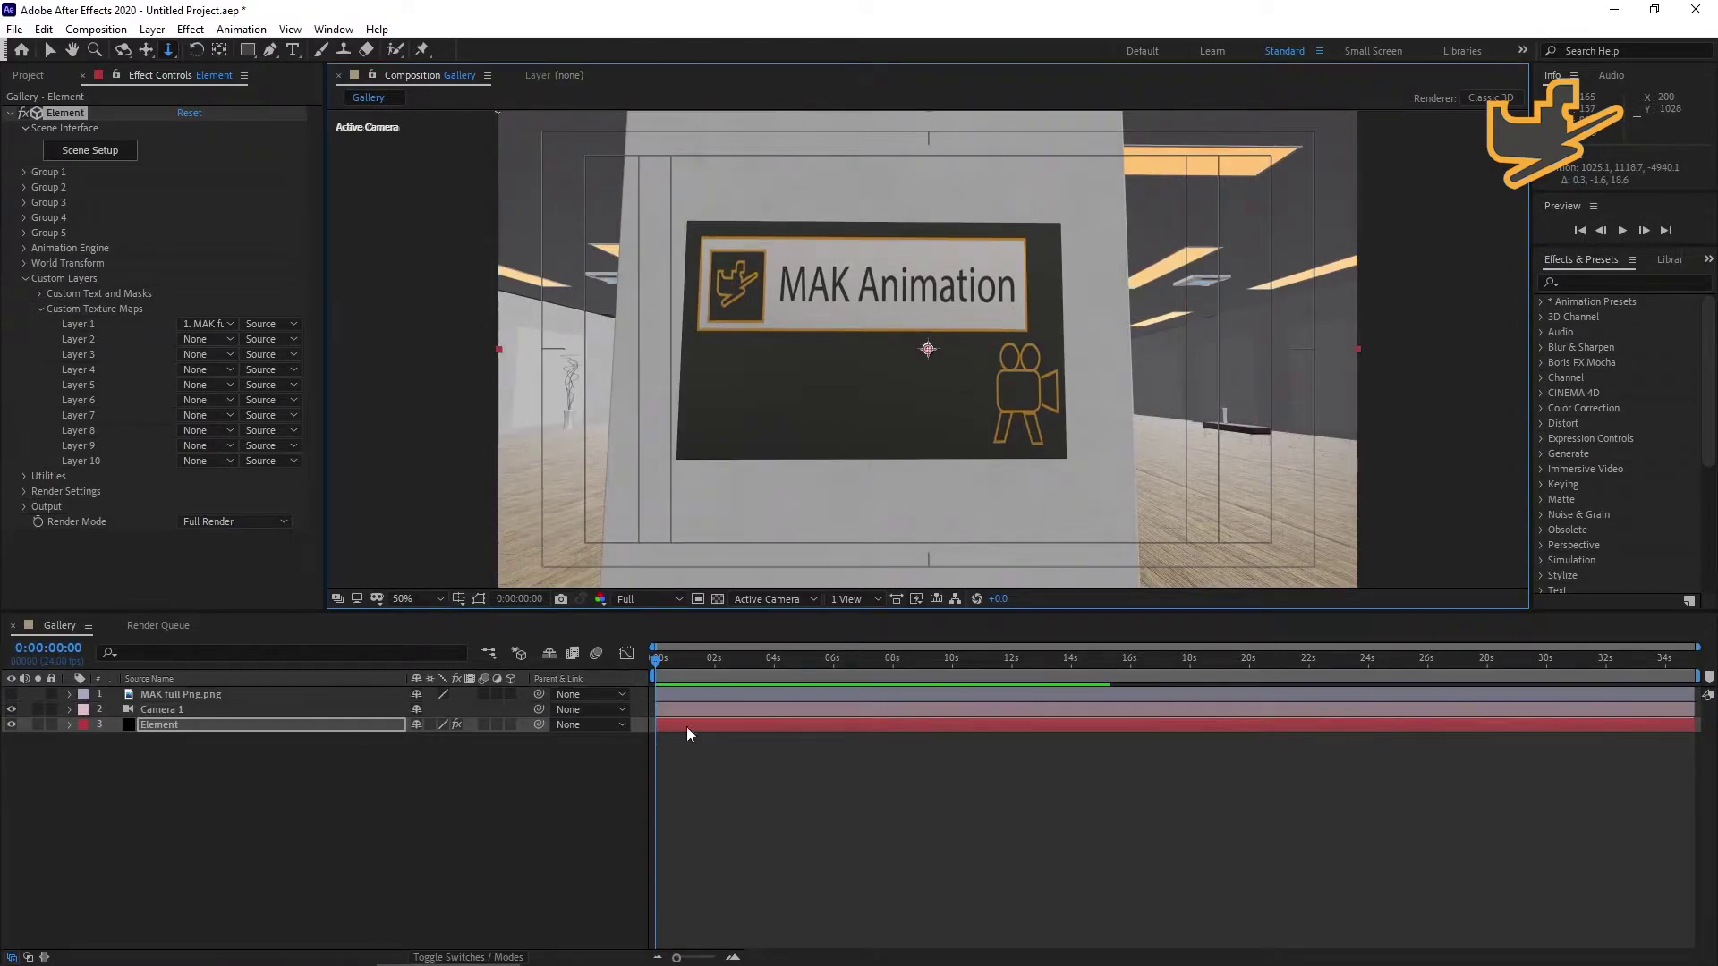
Set starting keyframes for Camera 1's Point of Interest and Position at 0:00:00:00.
left_click(164, 710)
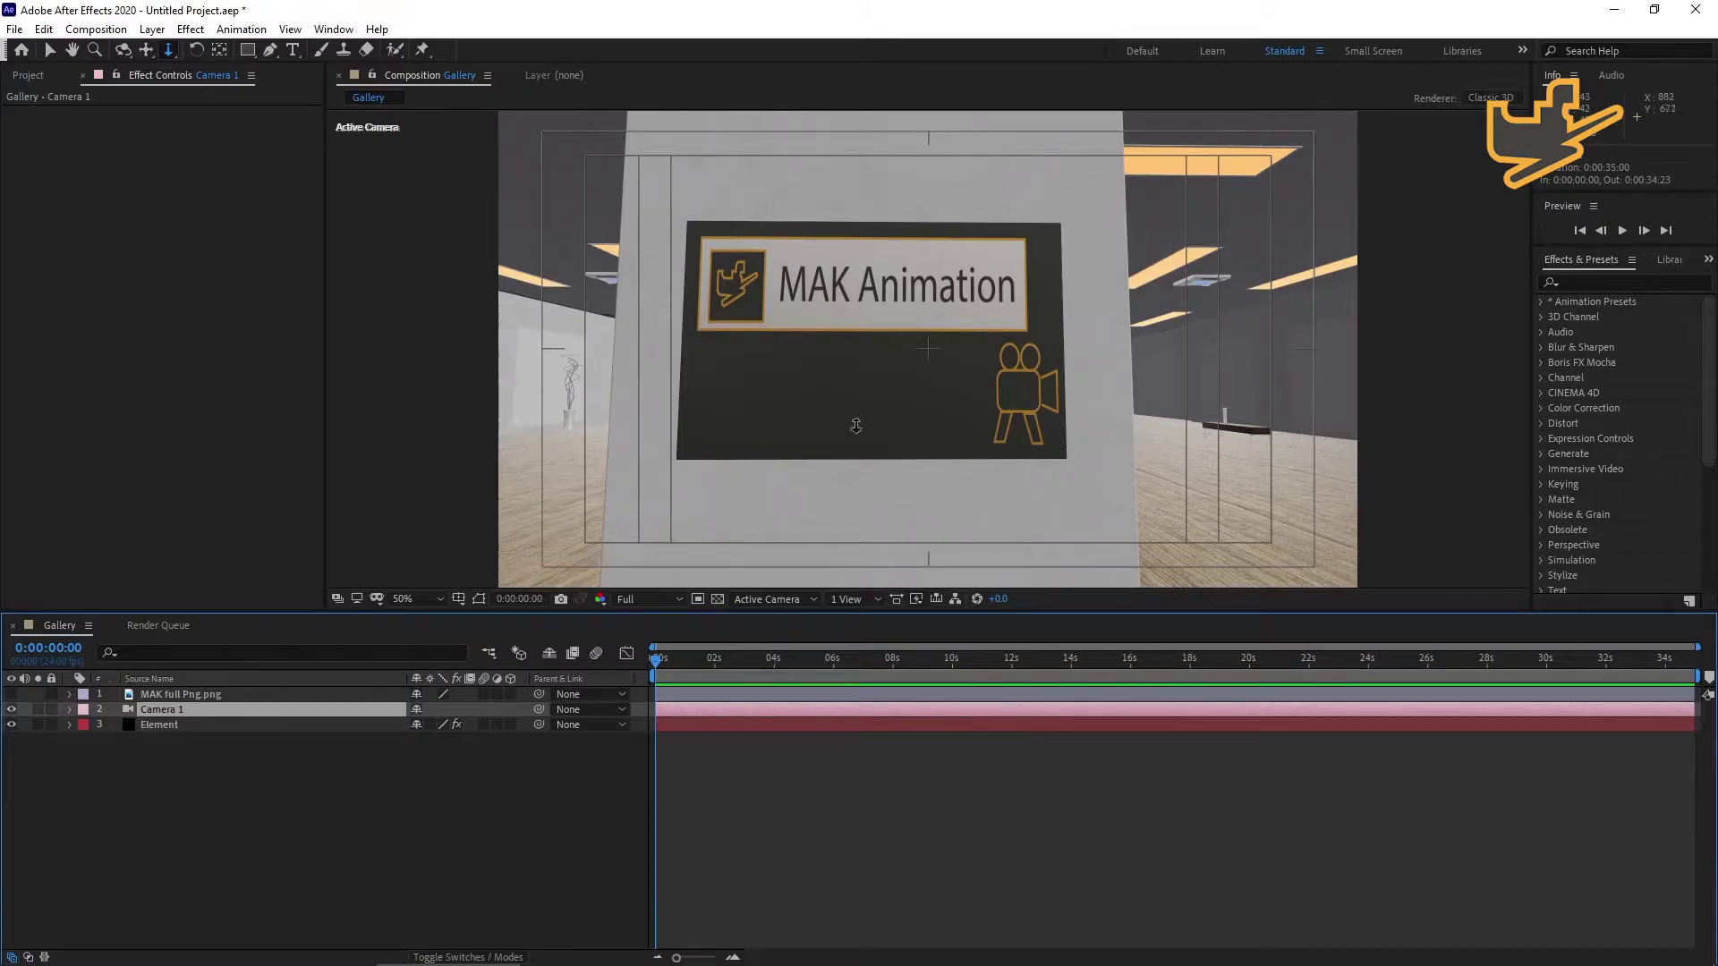
left_click(70, 709)
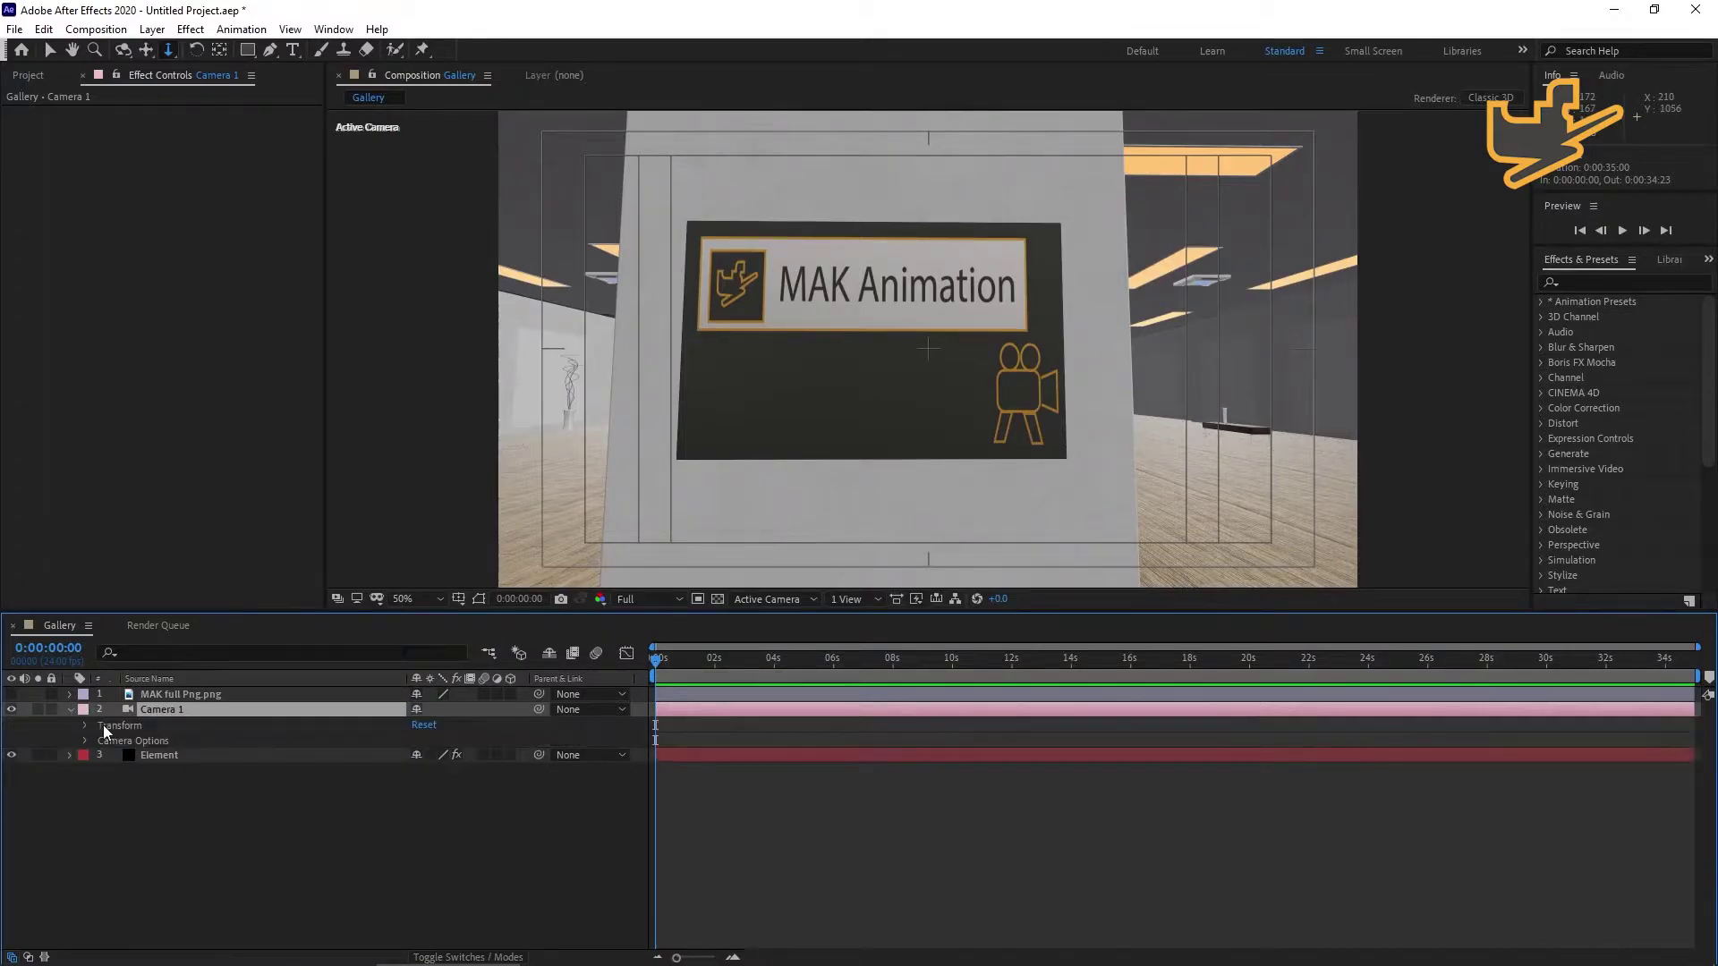
left_click(85, 726)
left_click(114, 741)
left_click(111, 756)
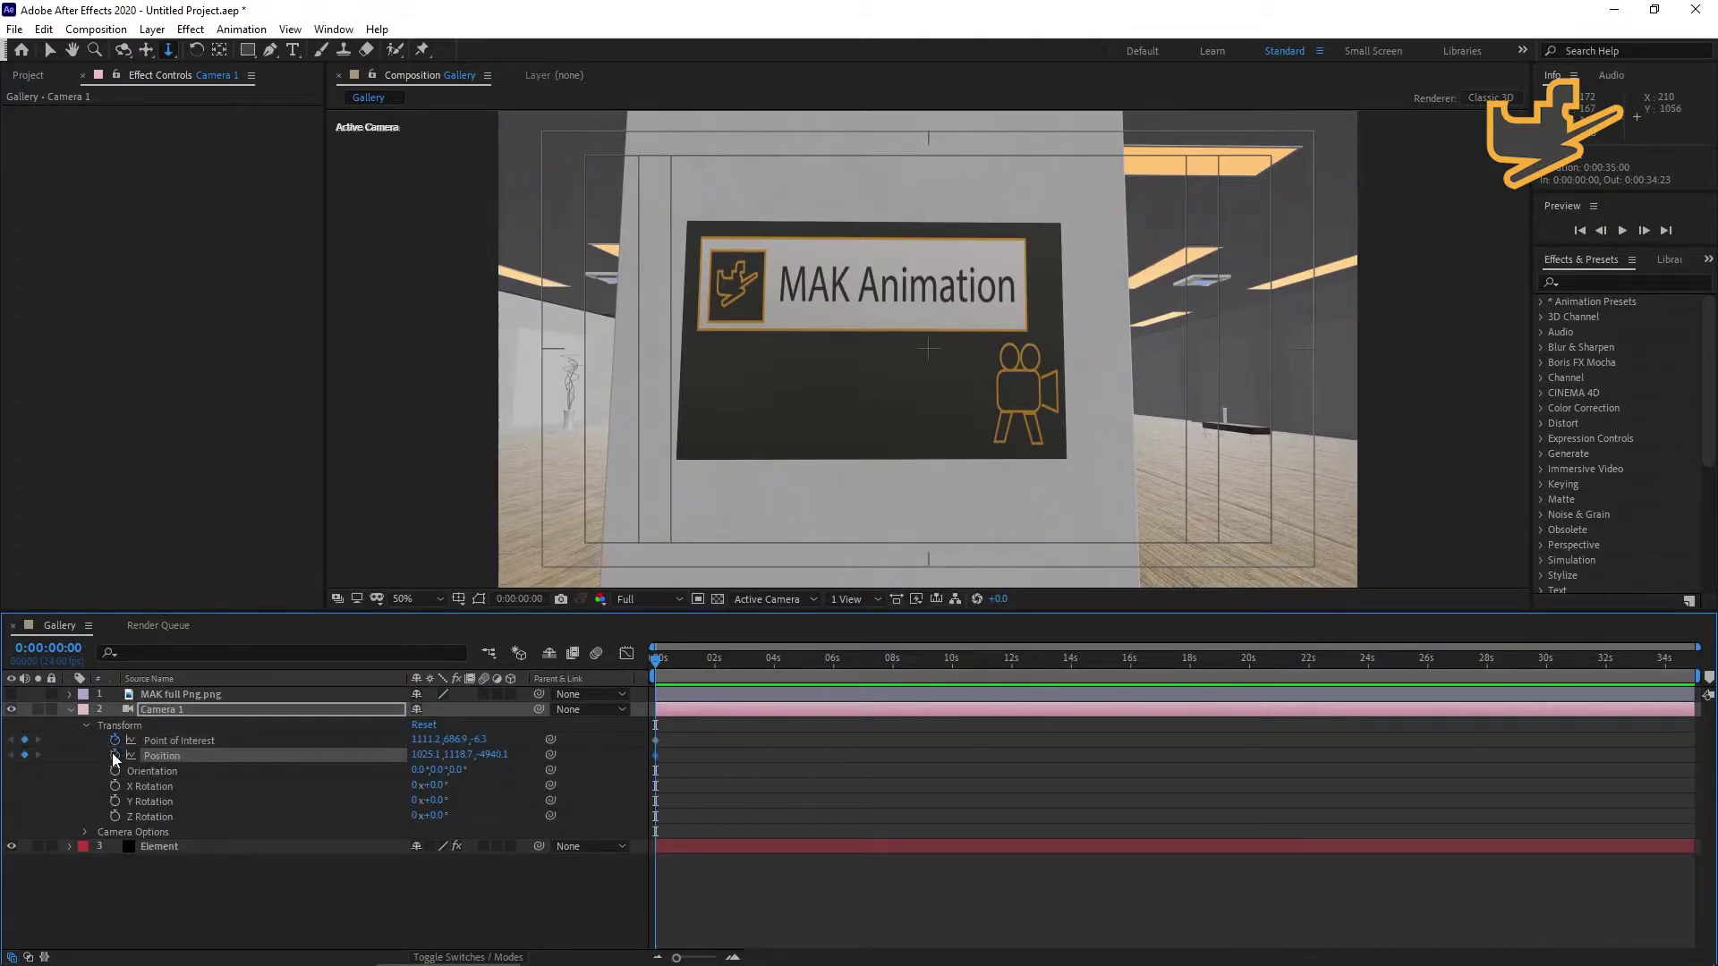
At 0:00:03:23, pull Camera 1 back outside the entrance to about 963, 1430, -8492, and trim its layer to end at about 4 seconds.
left_click_drag(673, 664, 772, 662)
left_click_drag(835, 494, 907, 605)
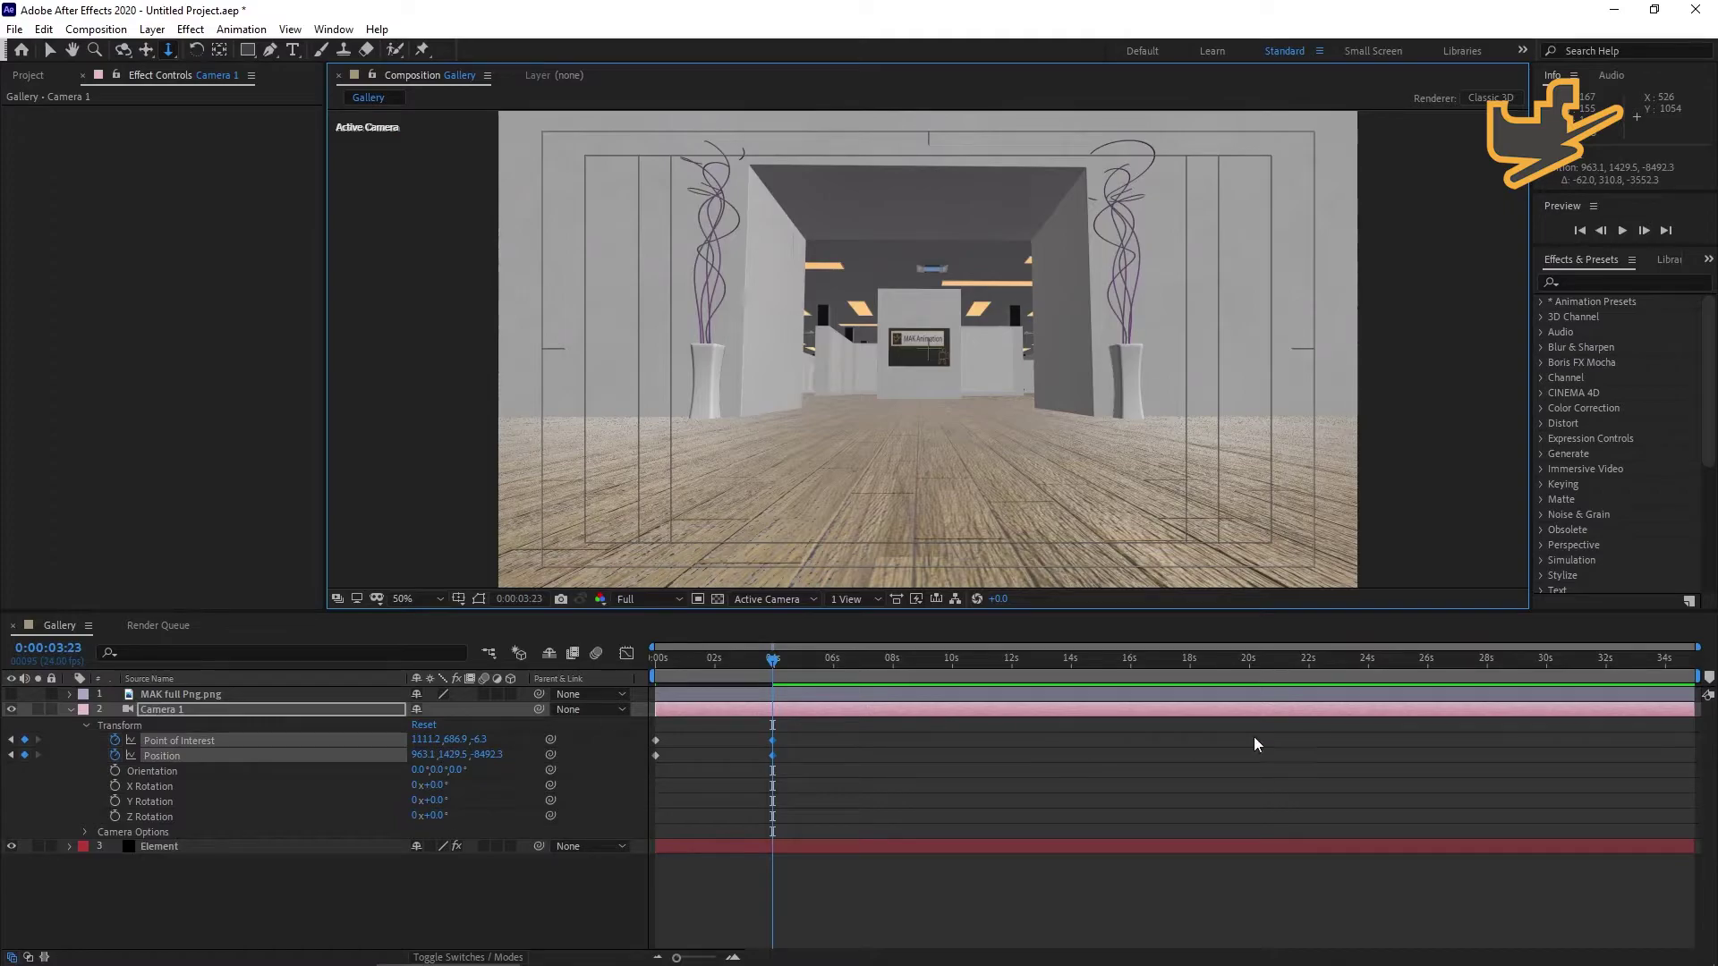
left_click_drag(1695, 710, 782, 773)
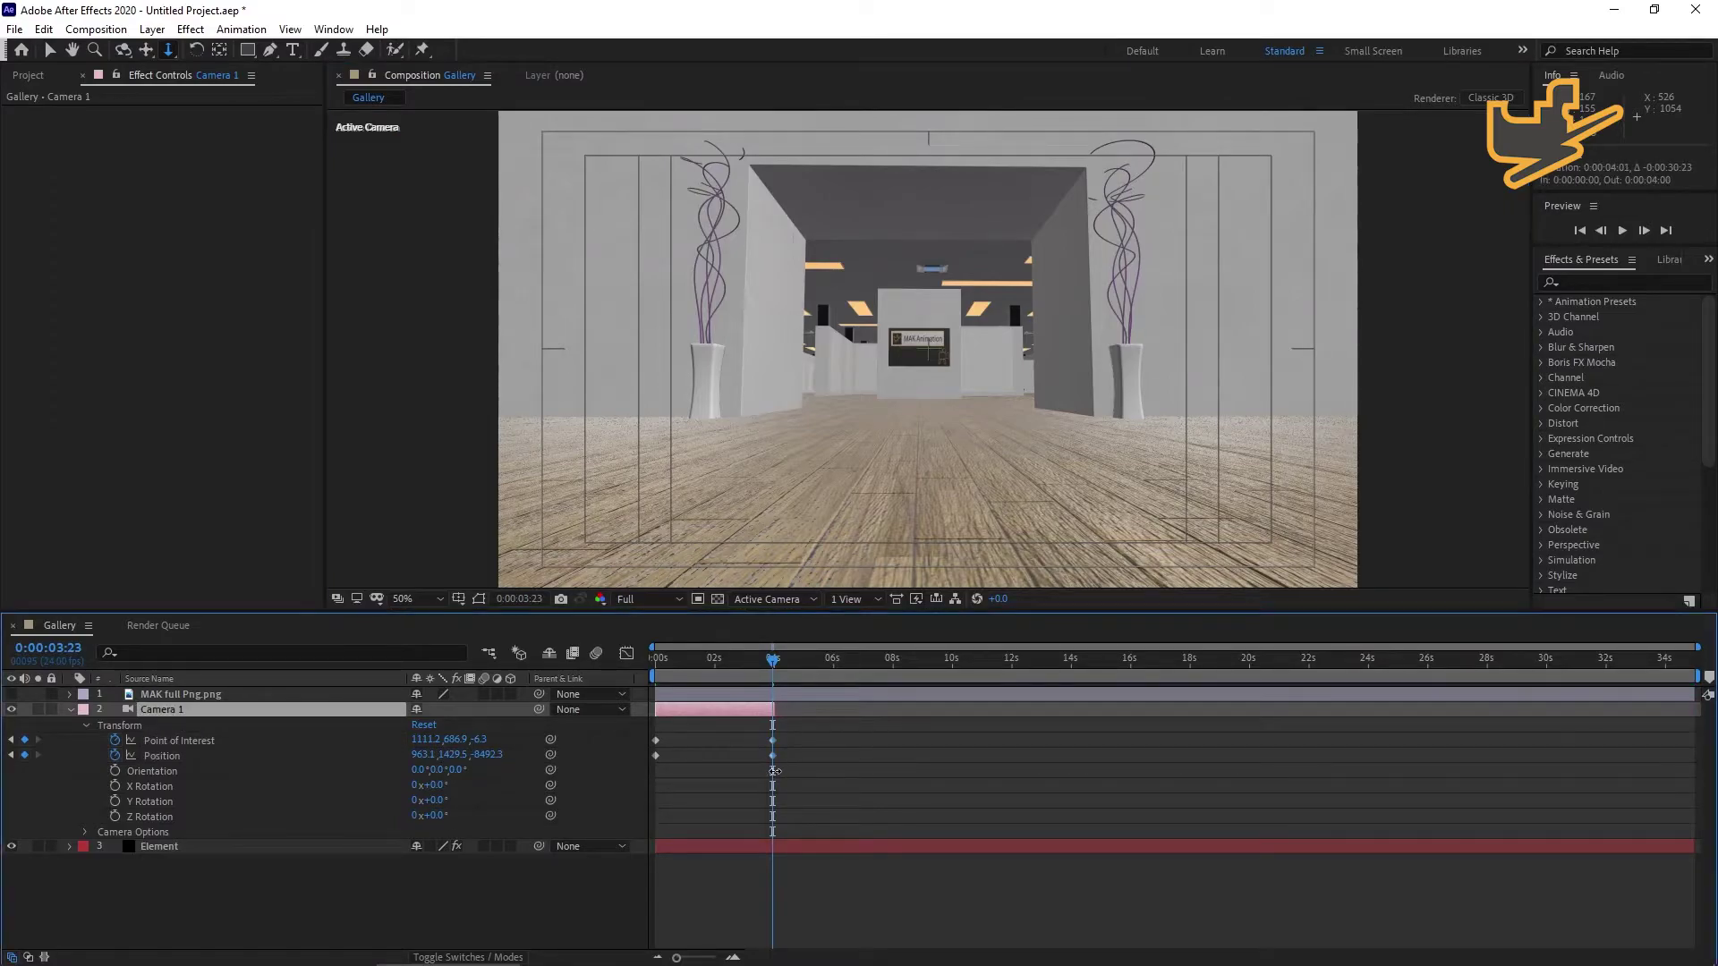
Create a second two-node camera layer named Camera 2 with the 20mm preset.
left_click(212, 891)
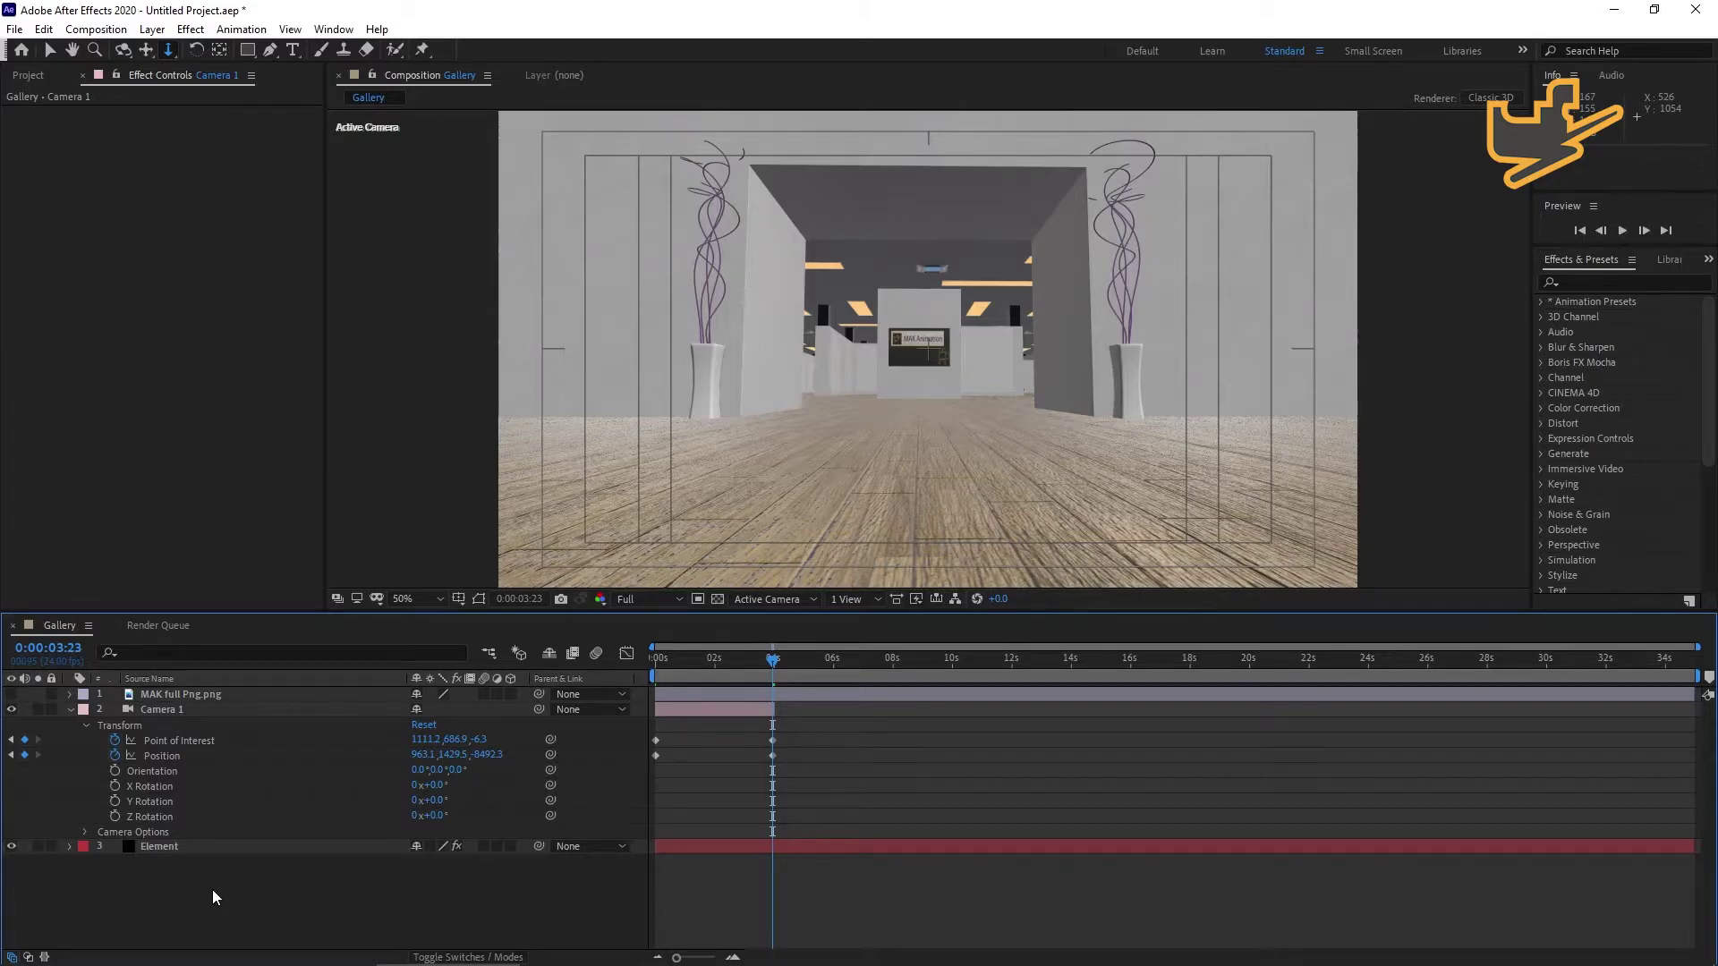
key("ctrl+alt+shift+c")
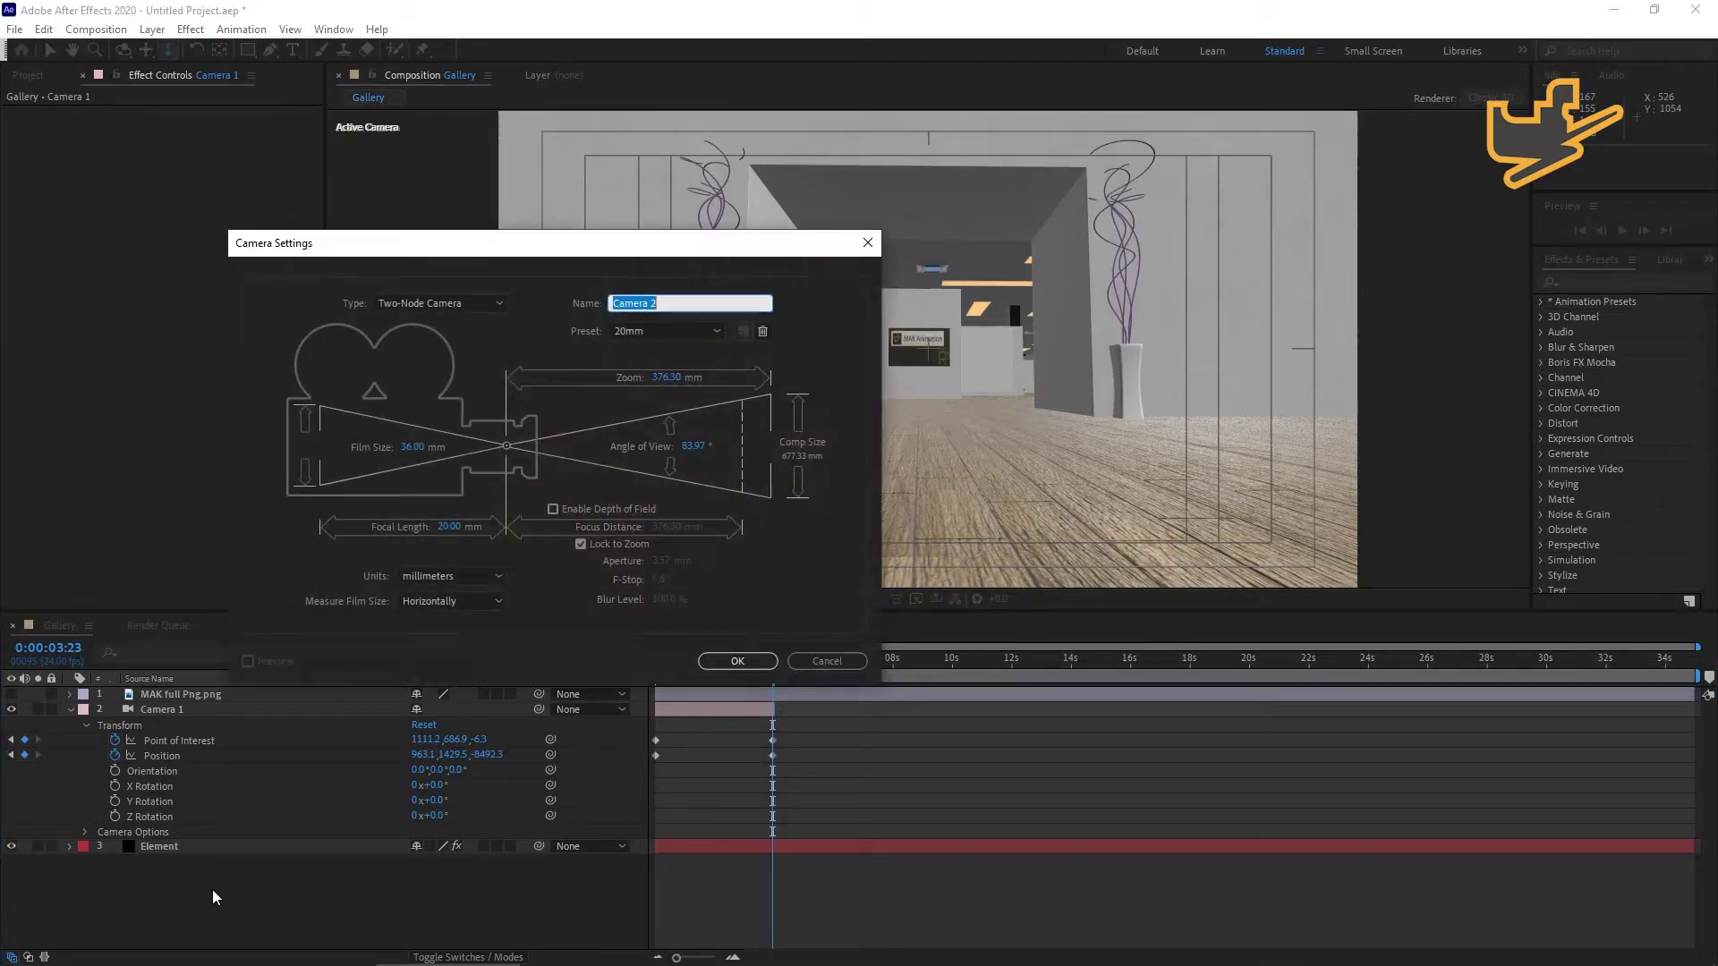
left_click(733, 665)
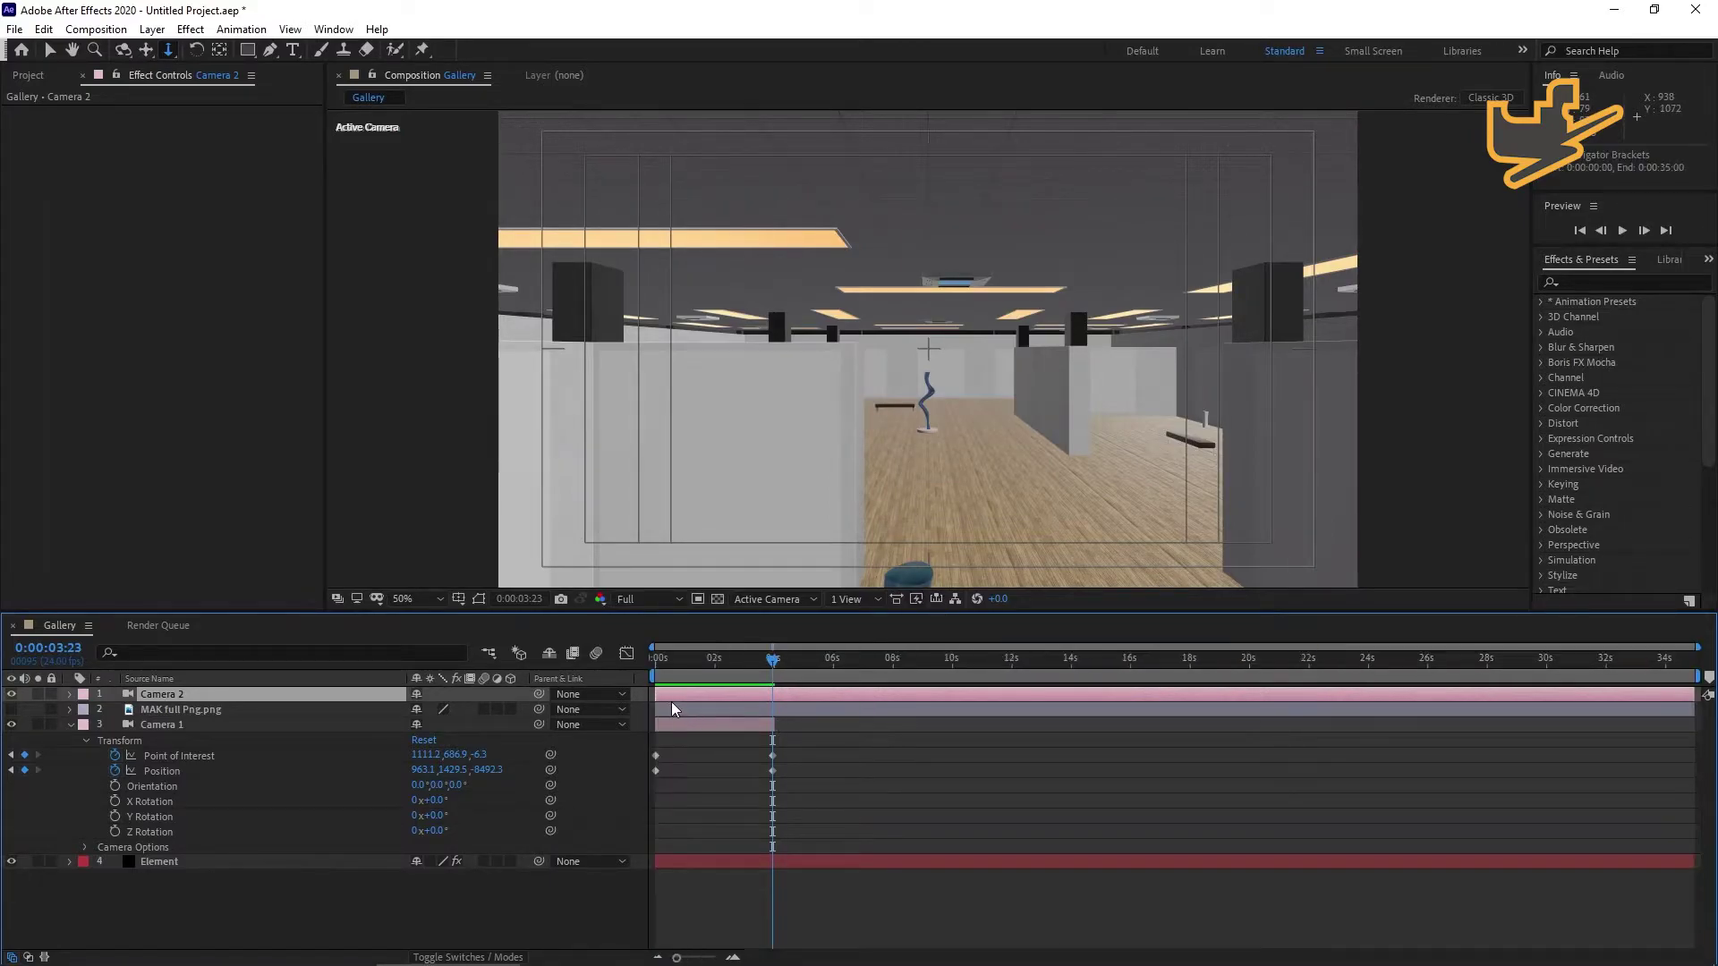
Trim the start of Camera 2's layer to 0:00:04:01, where Camera 1's layer ends.
left_click_drag(656, 694, 769, 702)
key("semicolon")
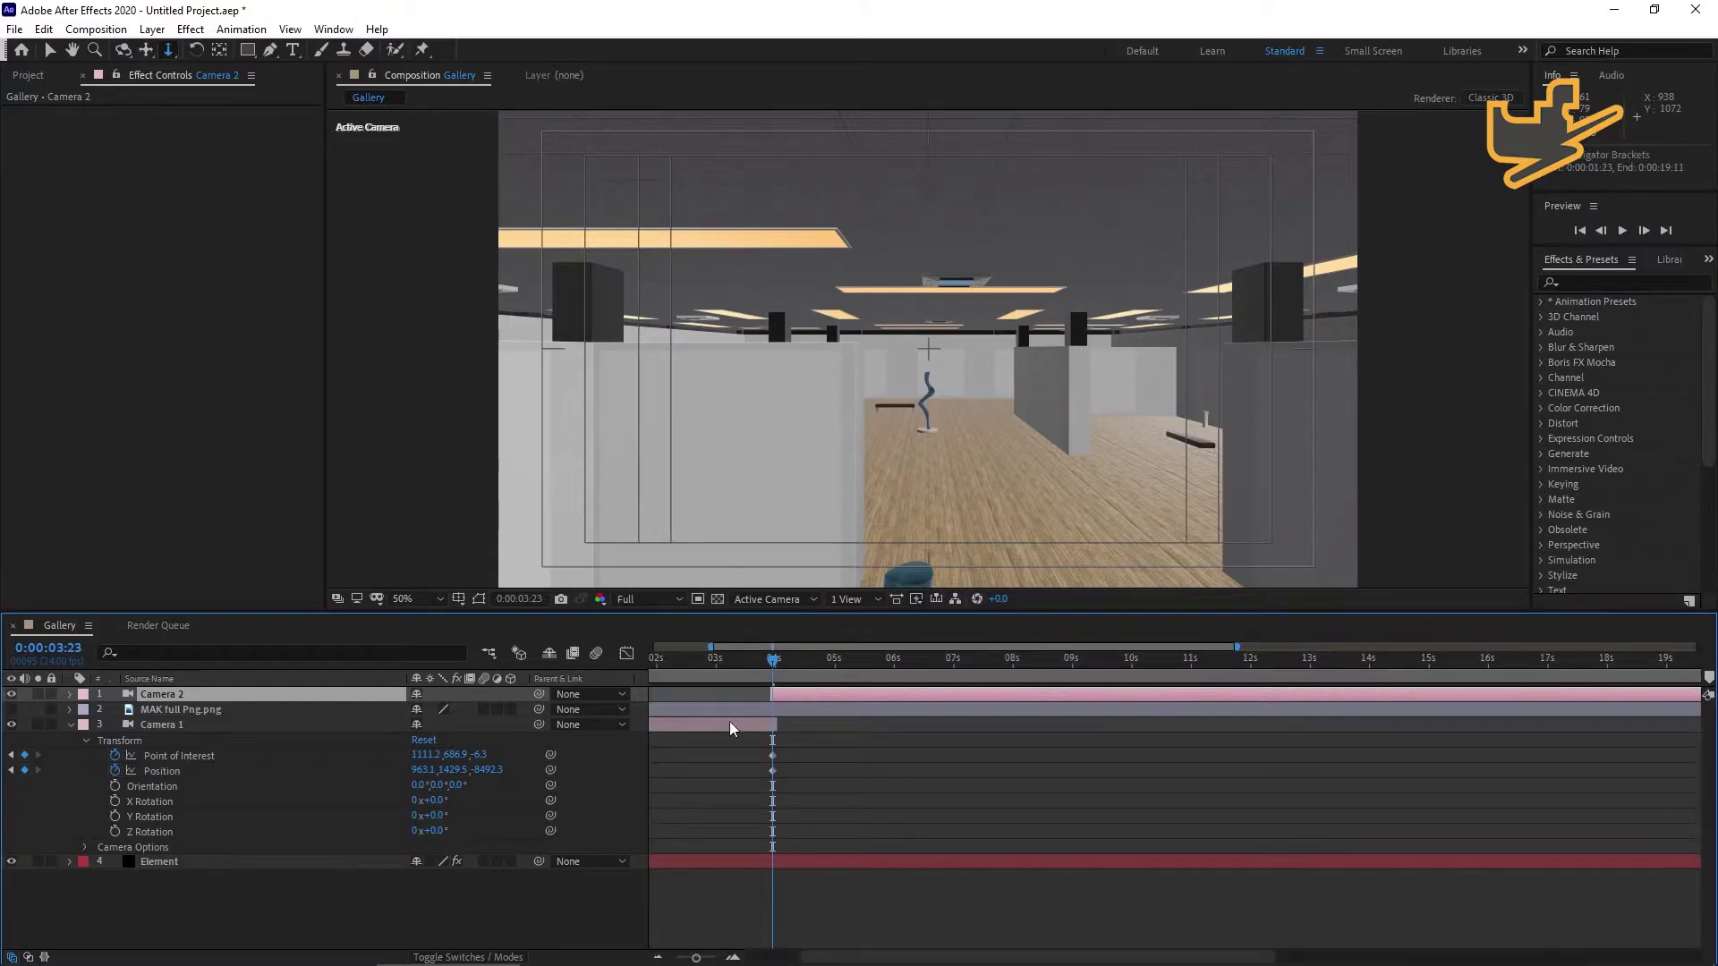
key("equal")
left_click_drag(667, 692, 804, 701)
key("minus")
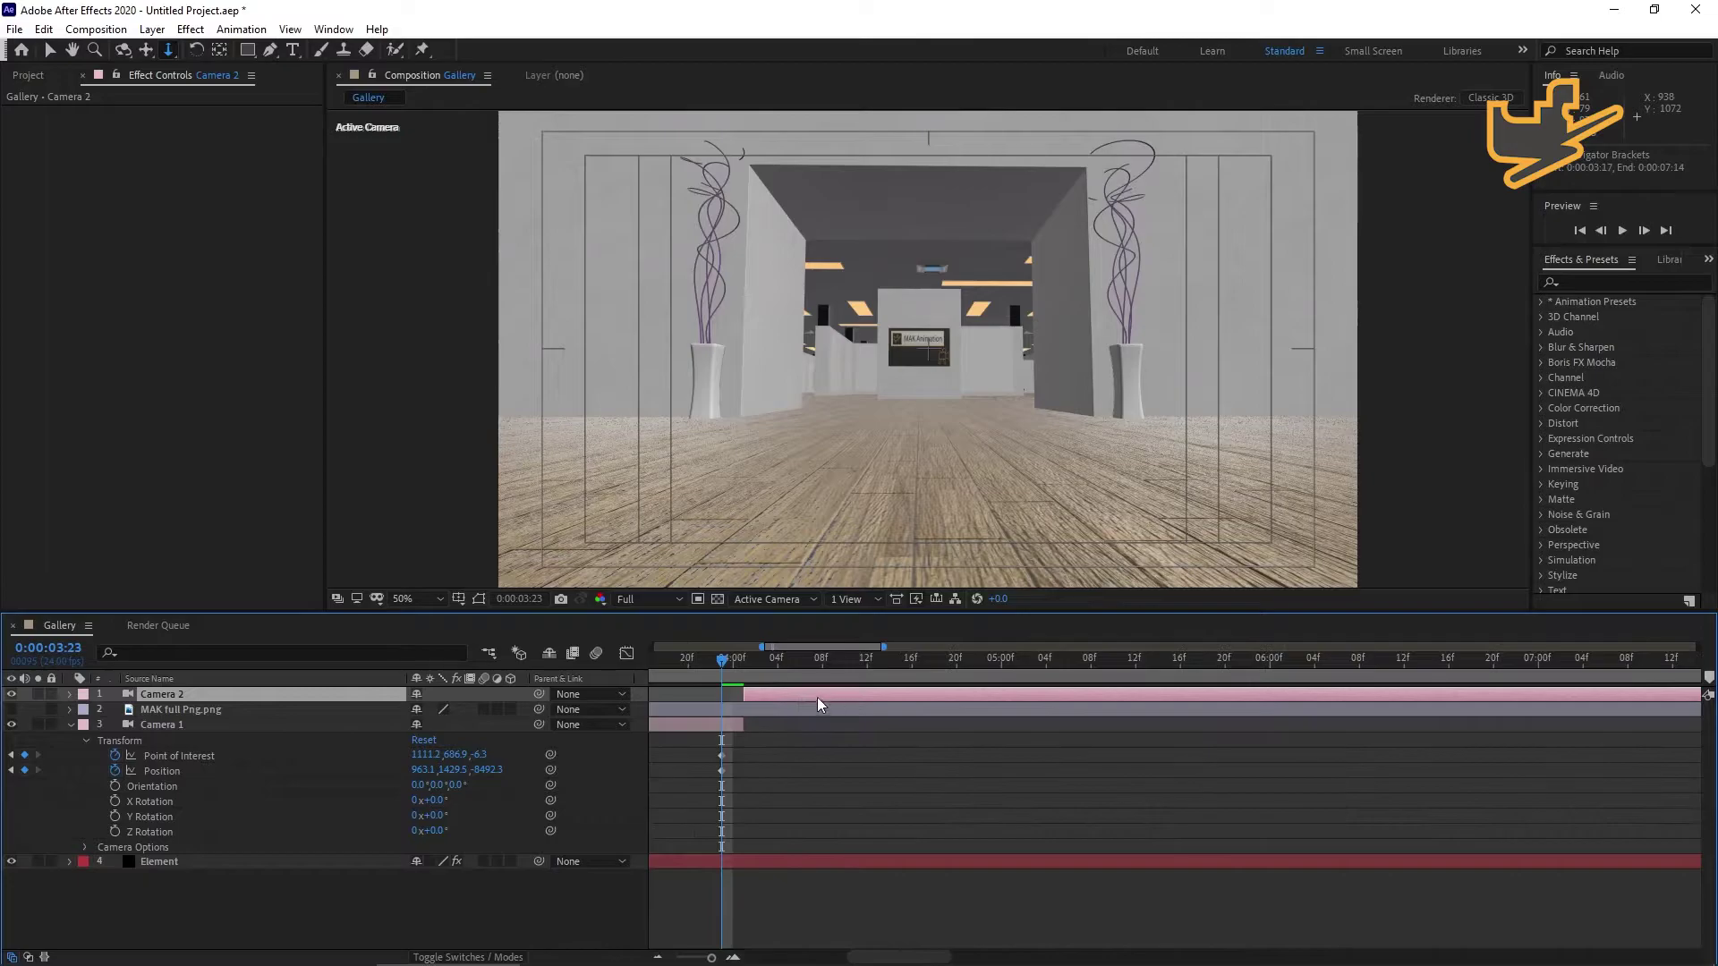
left_click(738, 667)
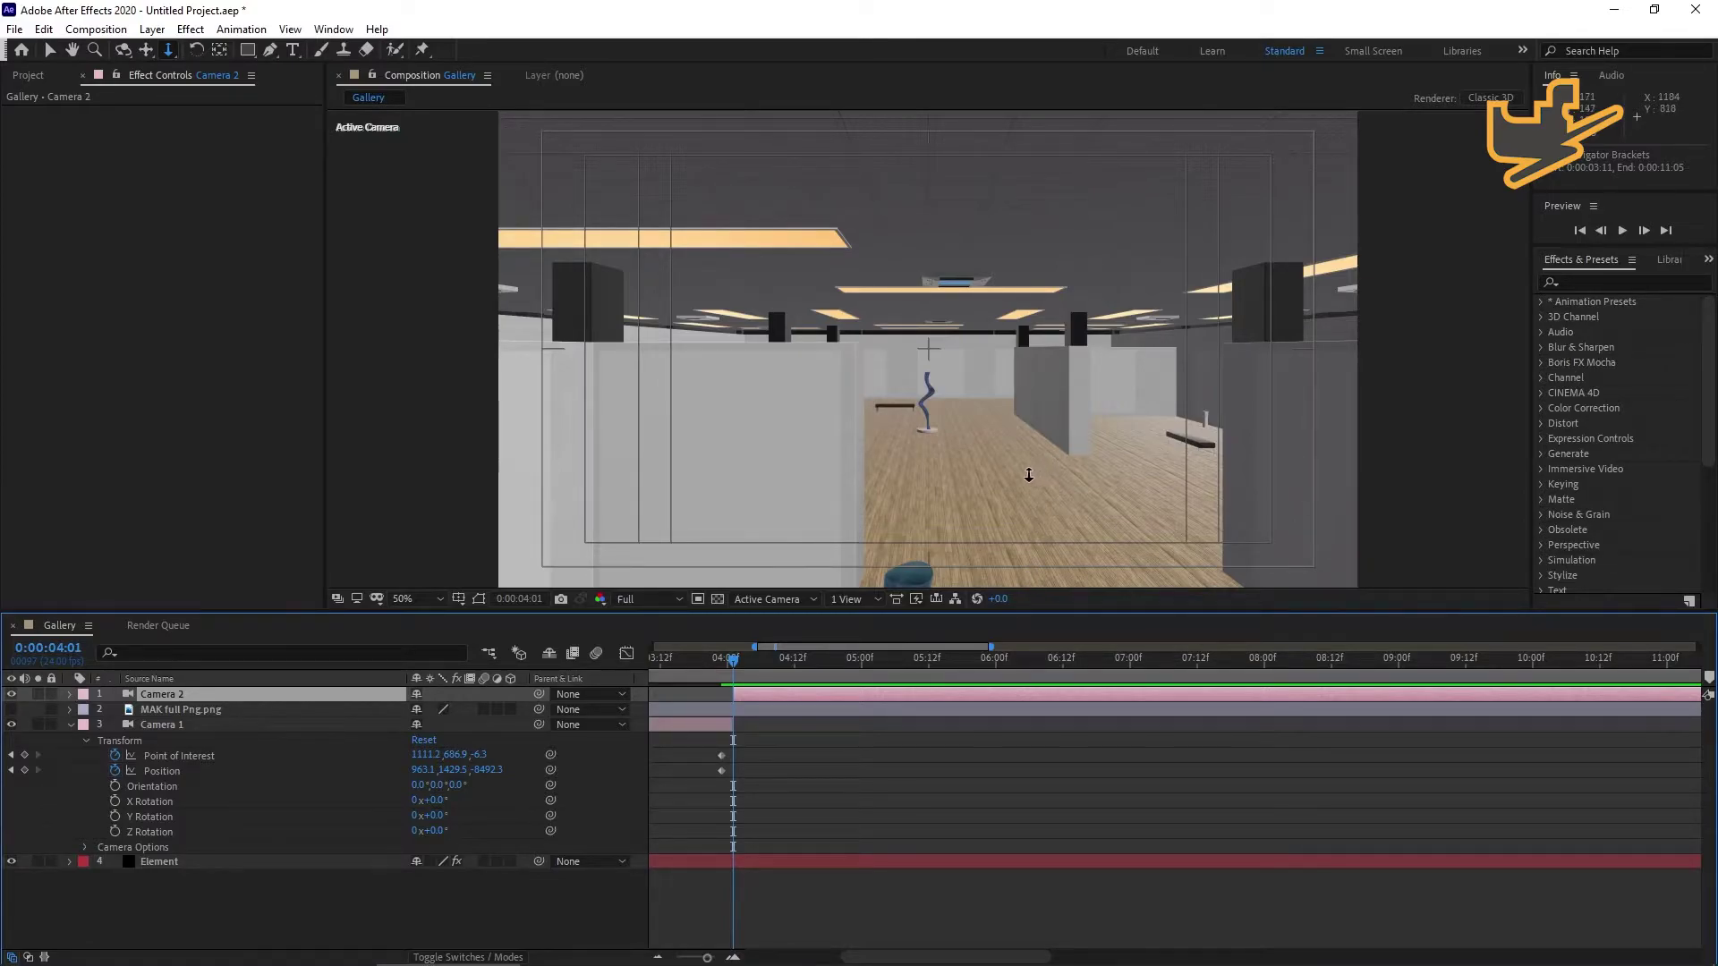
Position Camera 2 inside the gallery facing the MAK Animation panel, at about 904, 798, -6367.
mouse_move(1021, 439)
left_mouse_down()
mouse_move(1022, 757)
mouse_move(984, 295)
mouse_move(993, 529)
mouse_move(995, 426)
mouse_move(958, 491)
mouse_move(1003, 492)
mouse_move(951, 492)
left_mouse_up()
key("c")
key("c")
key("c")
key("c")
key("c")
key("c")
key("c")
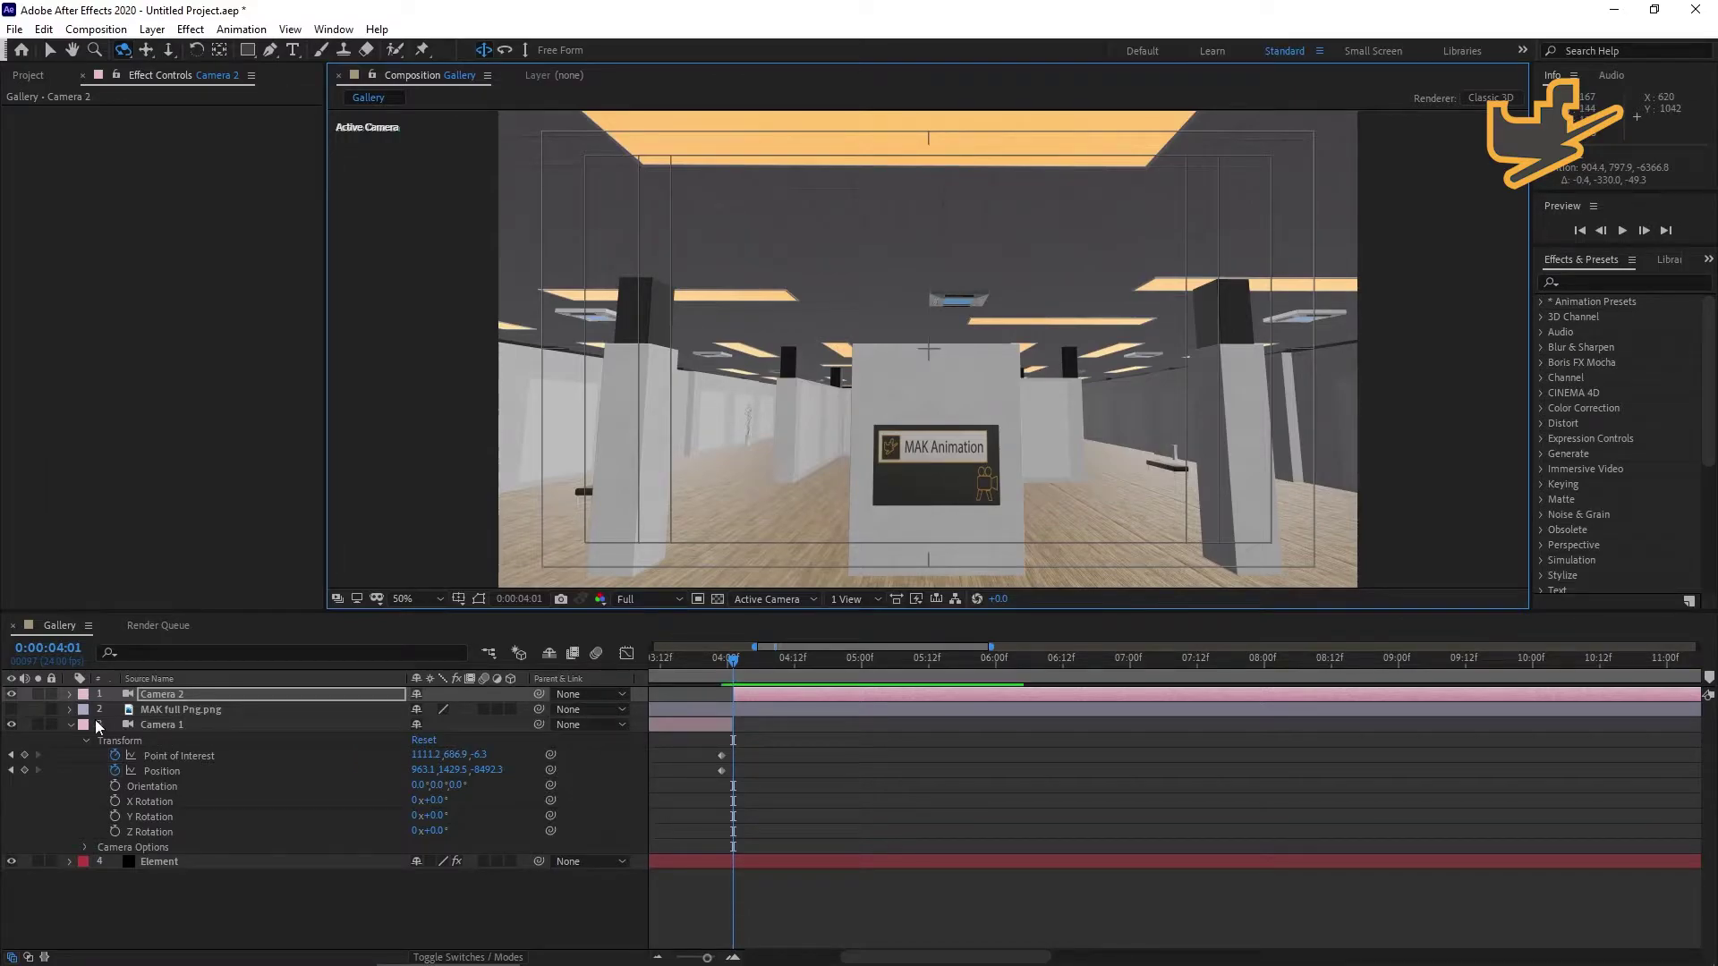
Set starting keyframes for Camera 2's Point of Interest and Position at 0:00:04:01.
left_click(69, 695)
left_click(68, 694)
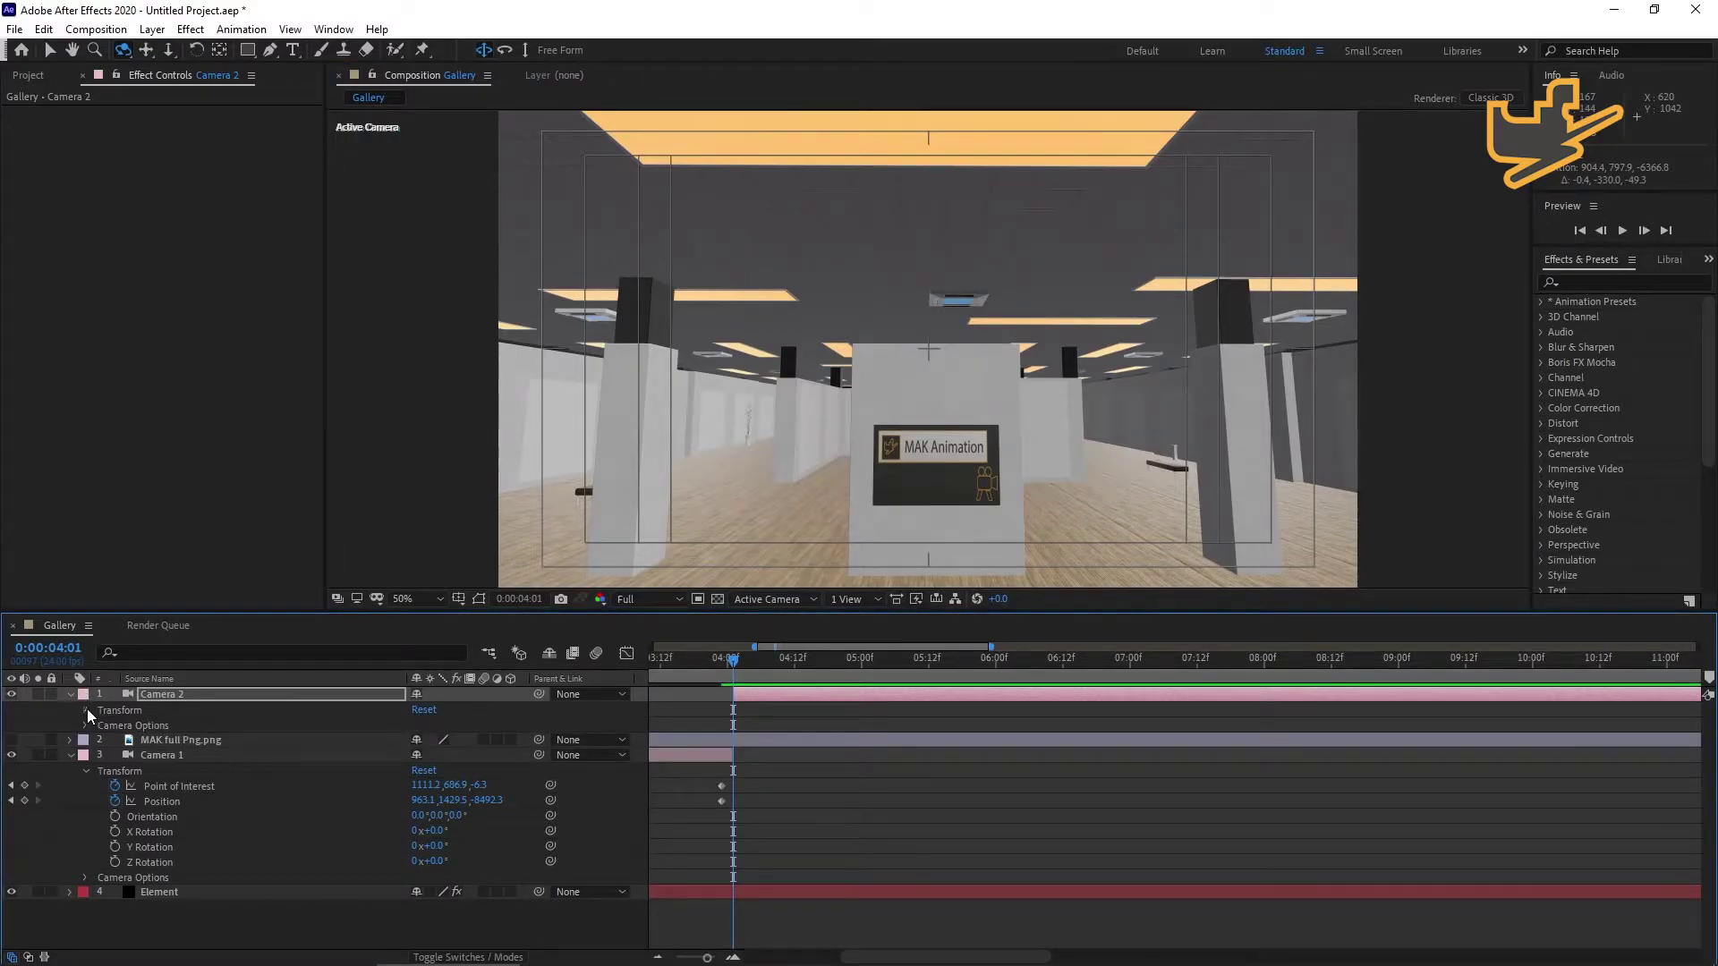
left_click(87, 709)
left_click(115, 740)
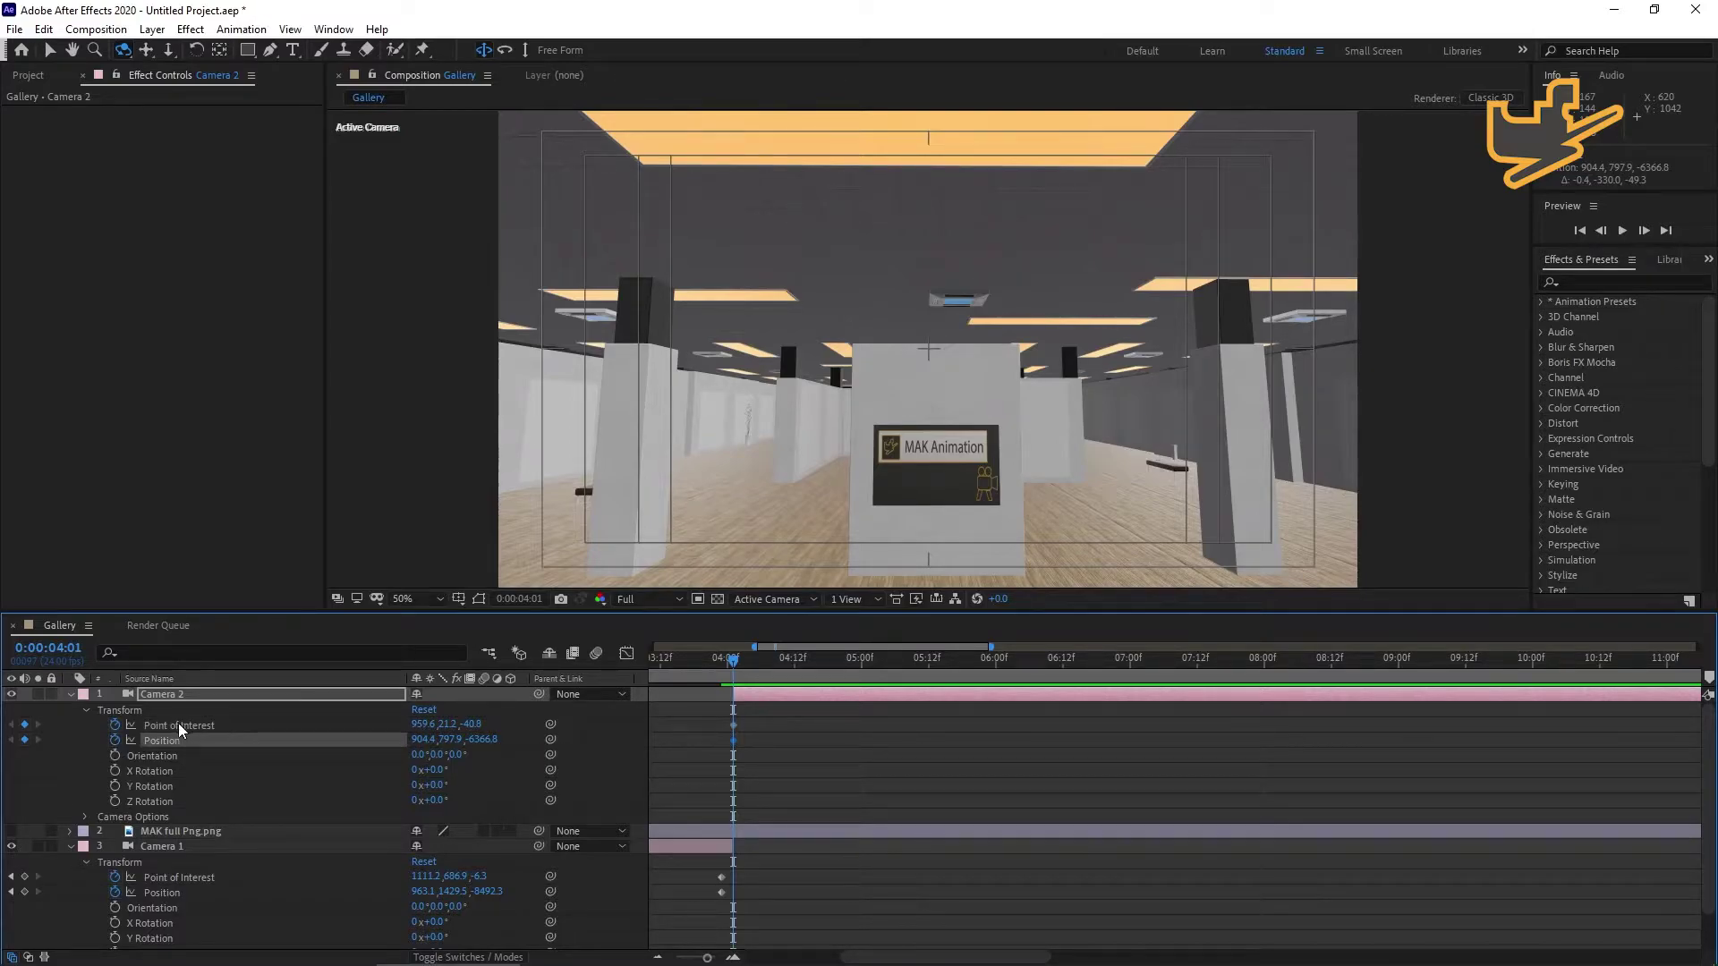
Duplicate the Camera 2 layer and hide the copy.
left_click(165, 695)
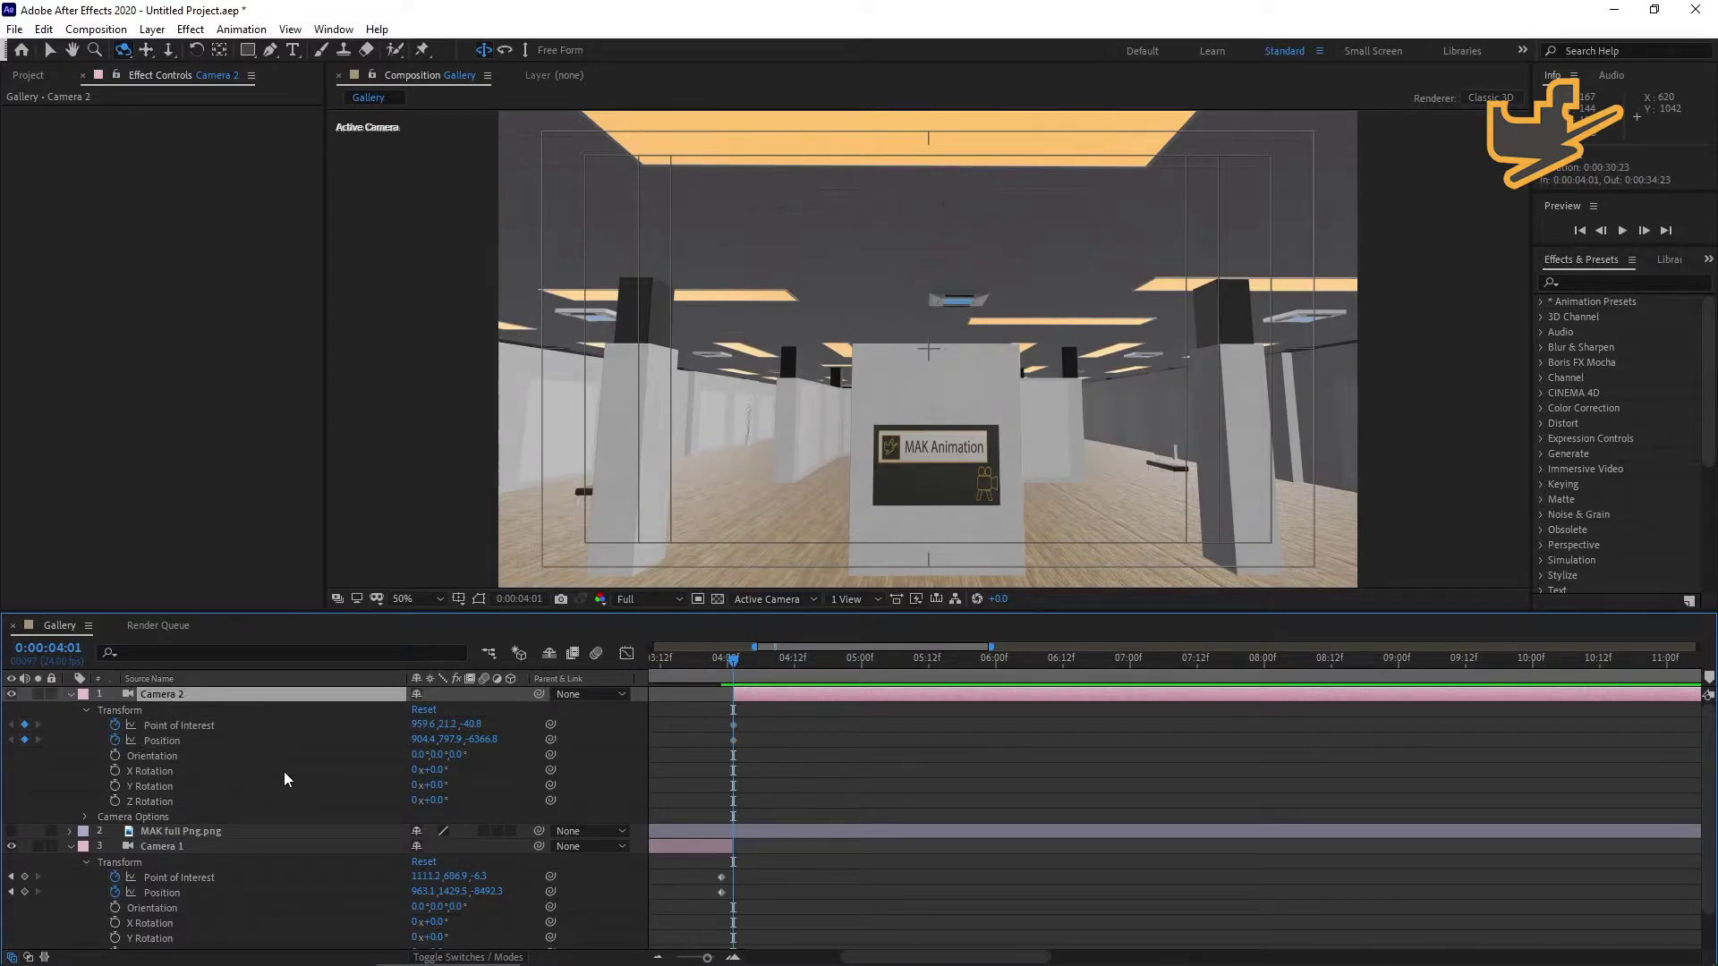
key("ctrl+d")
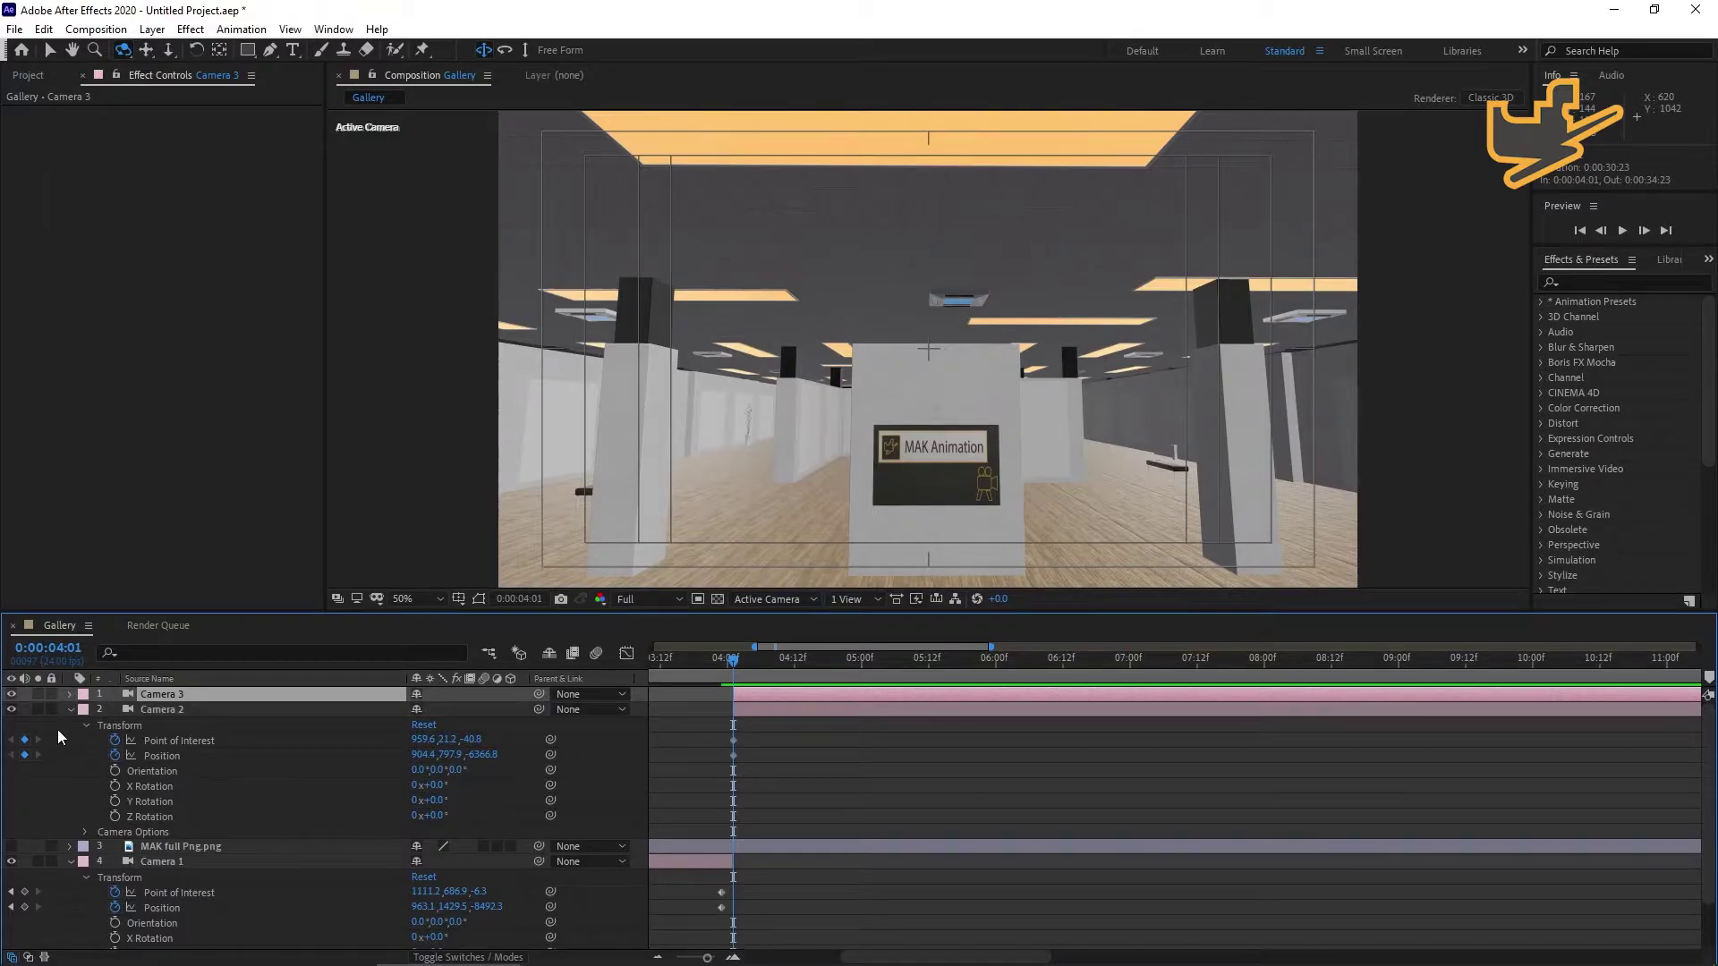
left_click(11, 694)
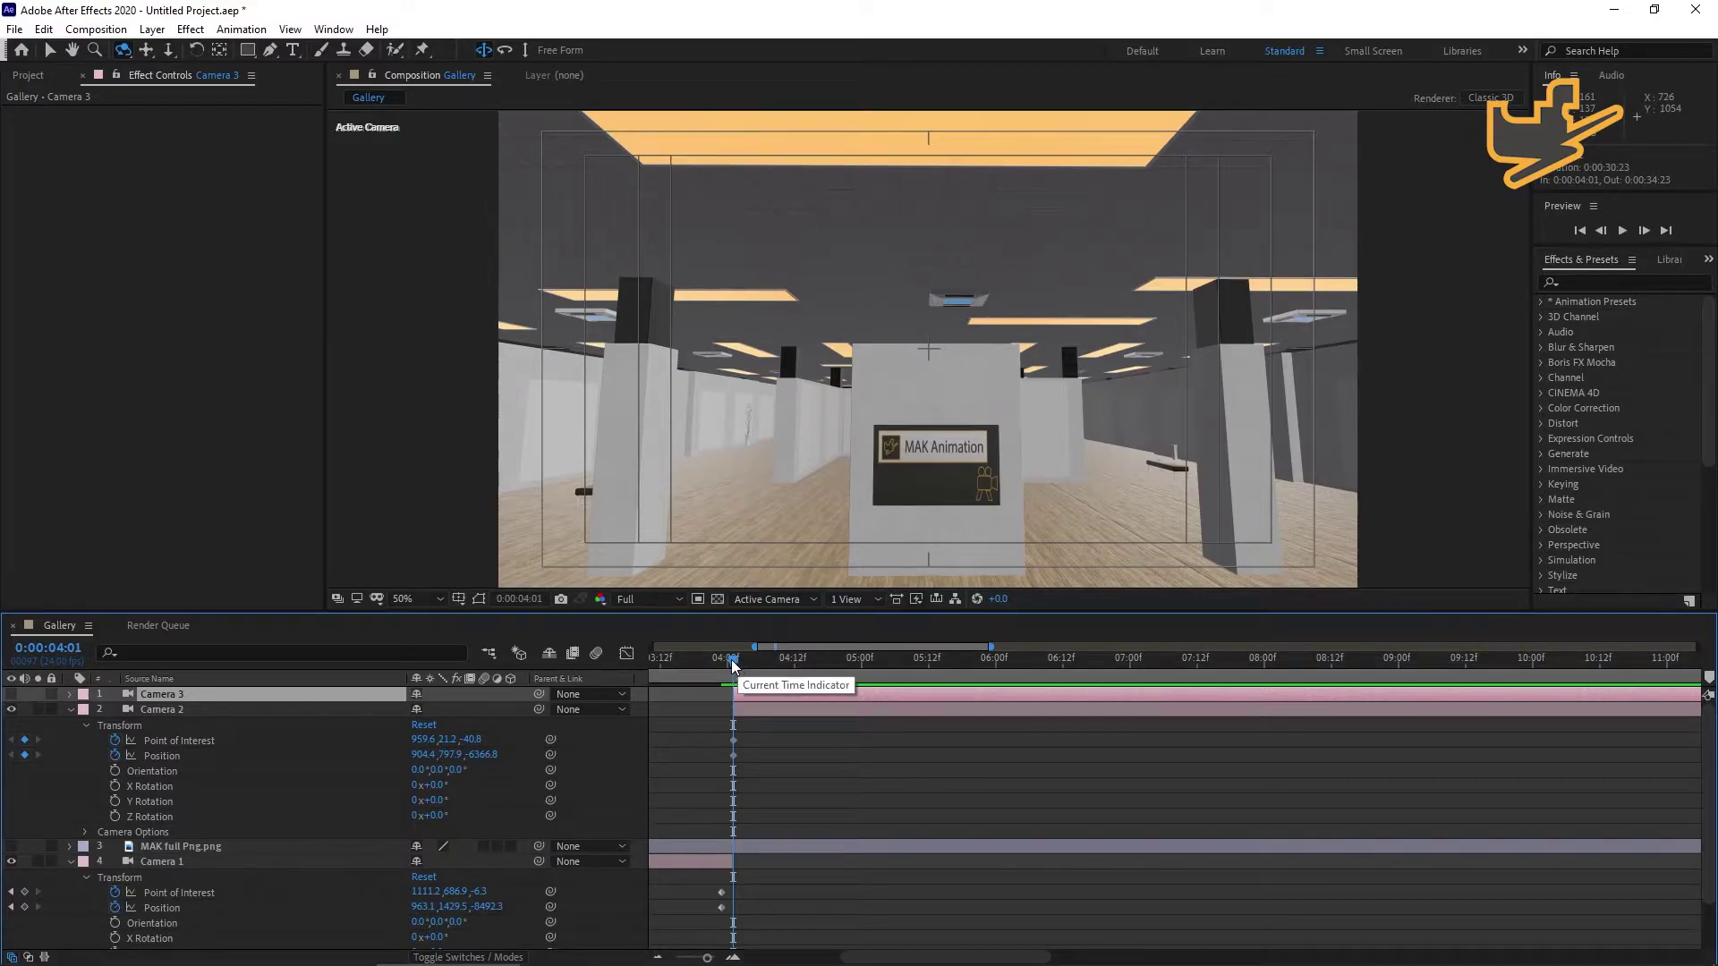
At 0:00:06:22, move Camera 2 to about -2125, 1130, -5518 so it frames the blue sculpture on its round pedestal.
key("semicolon")
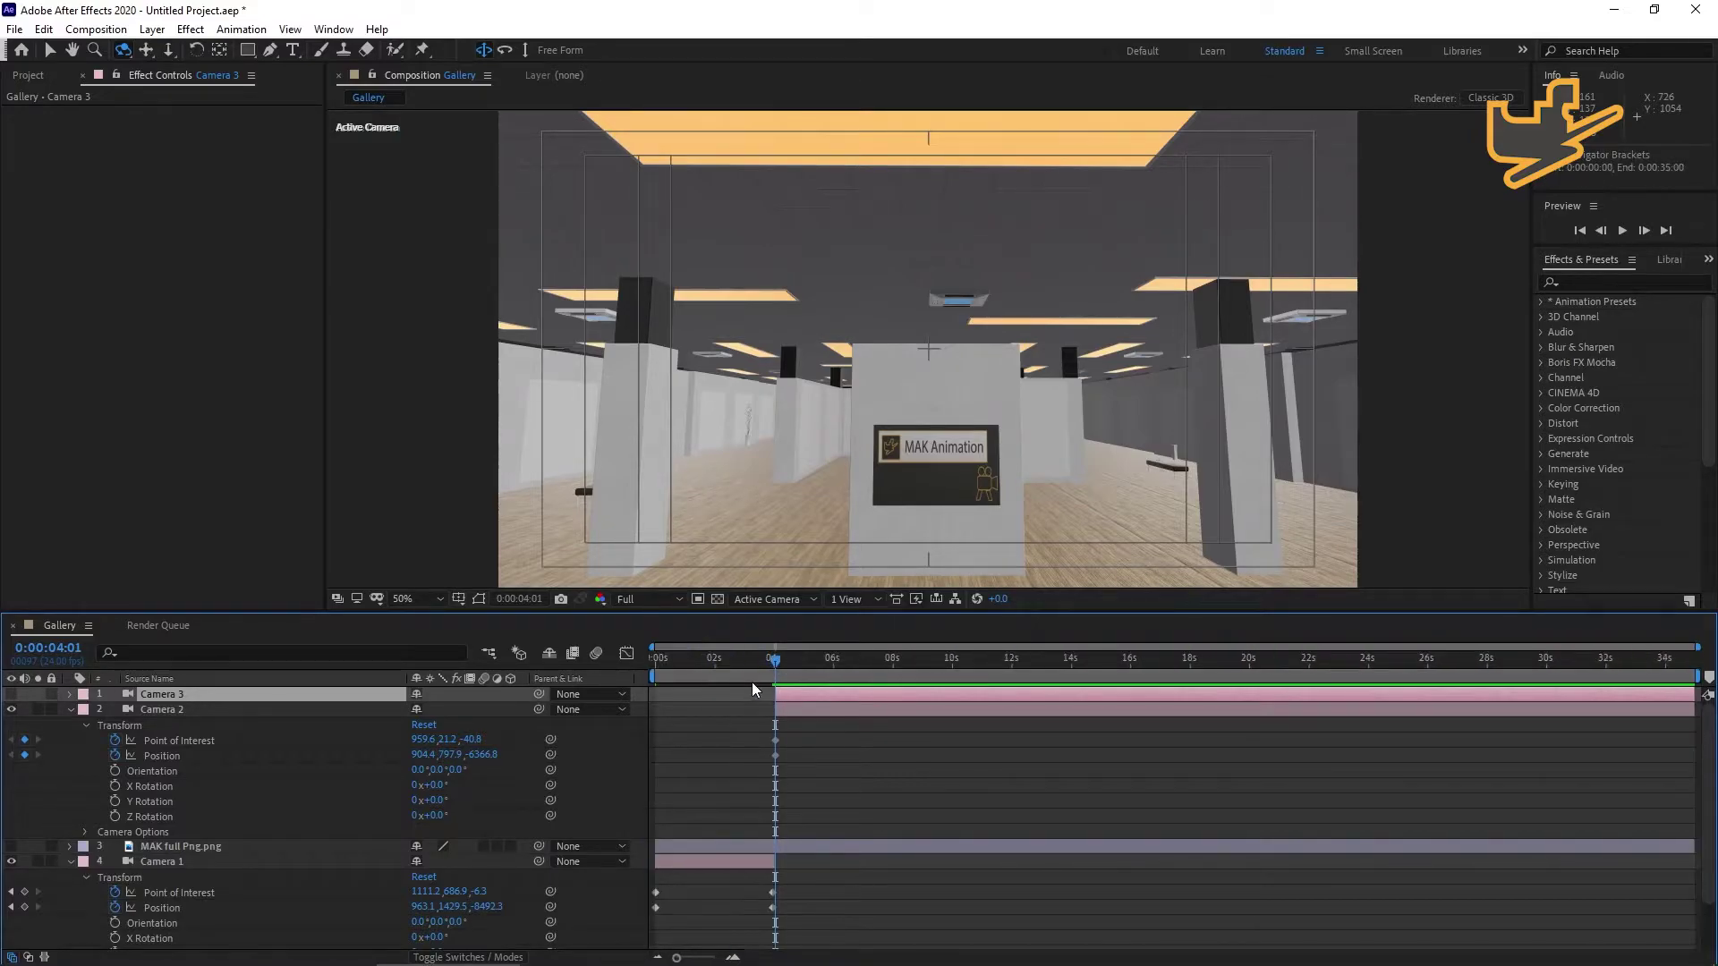
left_click_drag(775, 662, 861, 673)
mouse_move(884, 528)
left_mouse_down()
mouse_move(953, 529)
mouse_move(940, 496)
left_mouse_up()
key("c")
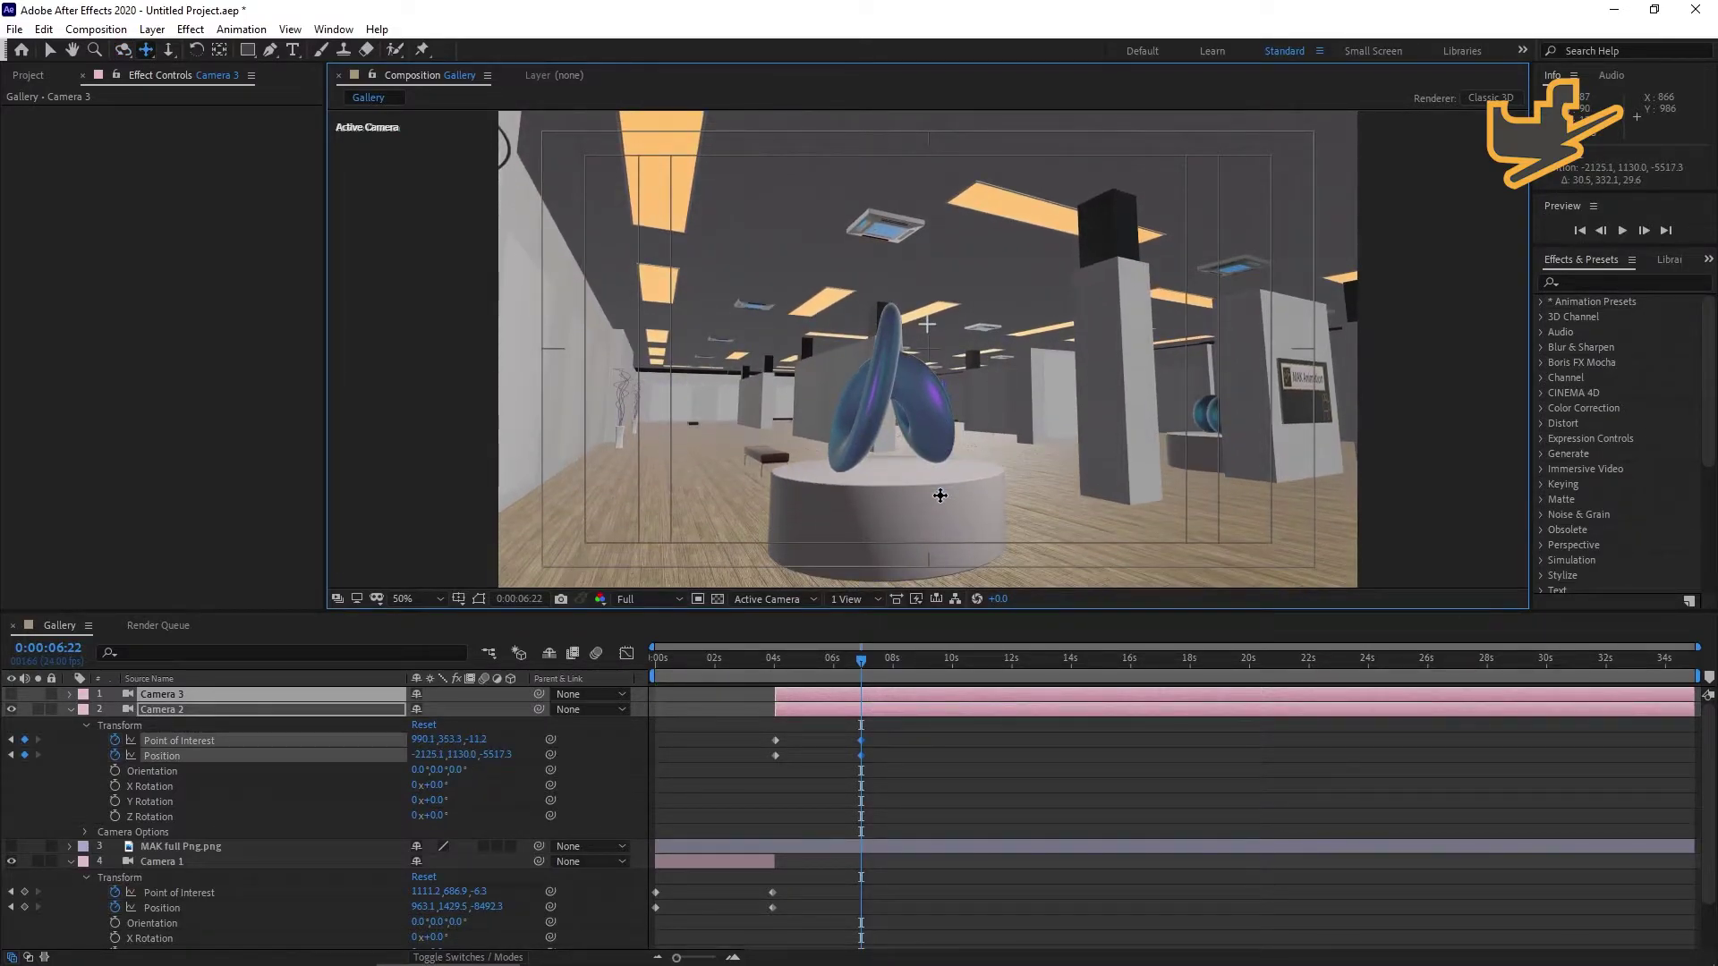
left_click(840, 824)
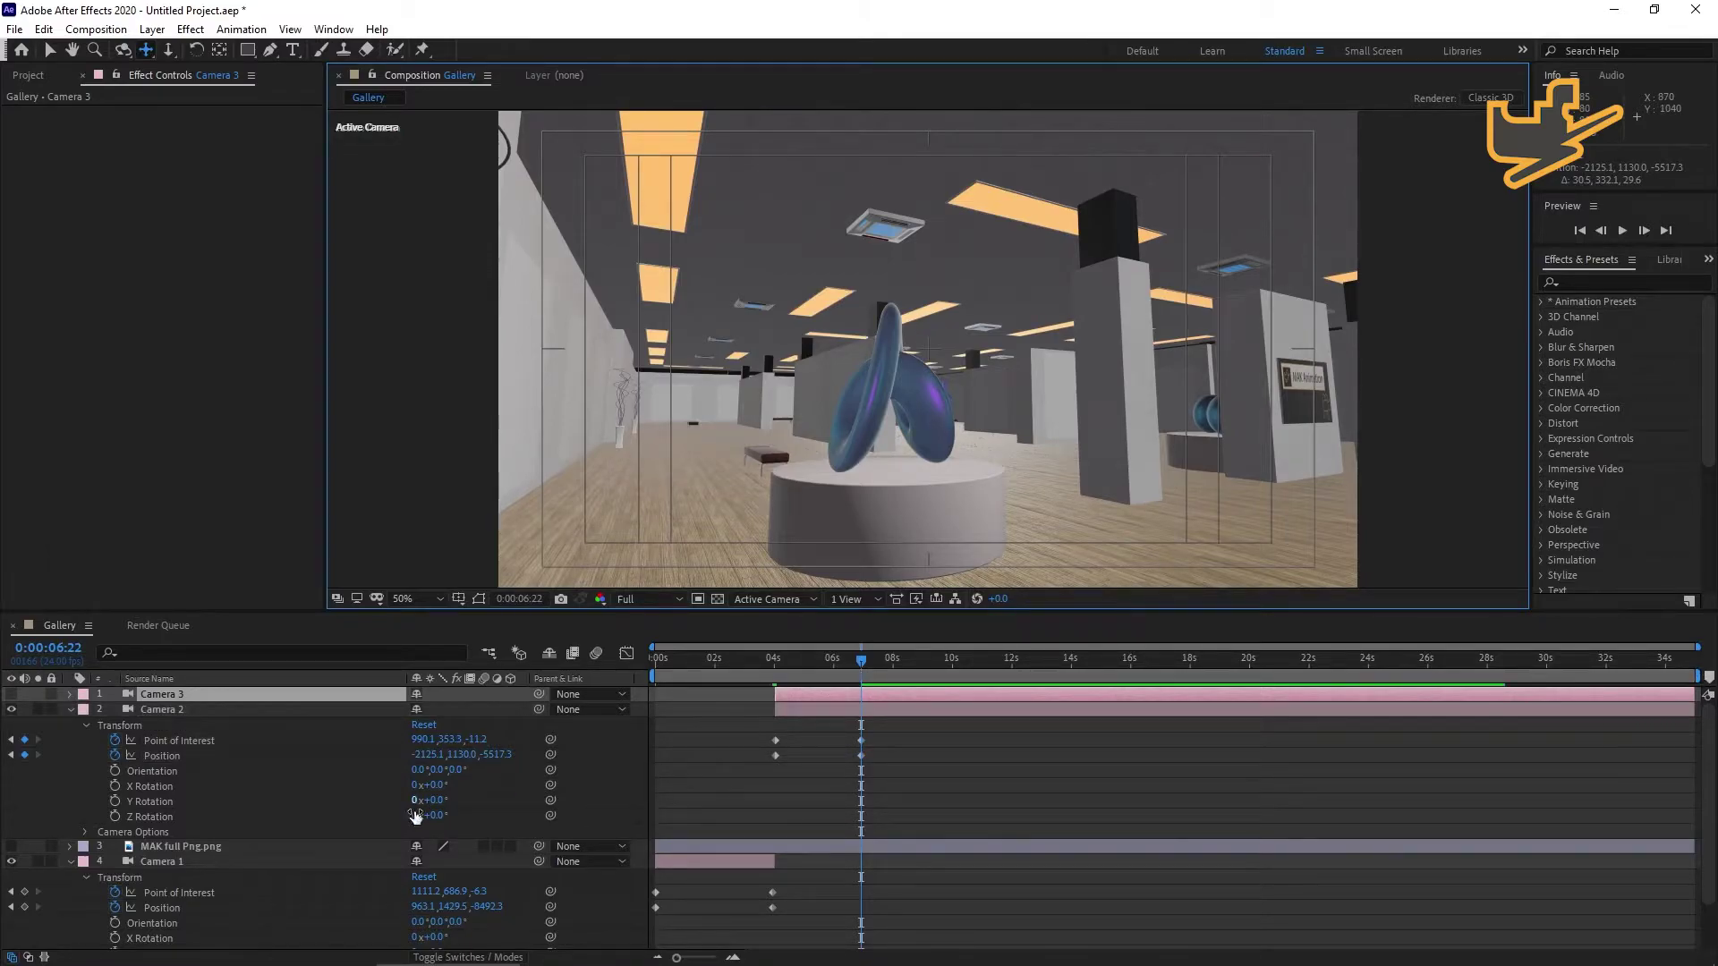
Trim Camera 2's layer to end and Camera 3's layer to start at 0:00:06:22.
mouse_move(1694, 710)
left_mouse_down()
mouse_move(843, 772)
mouse_move(861, 770)
left_mouse_up()
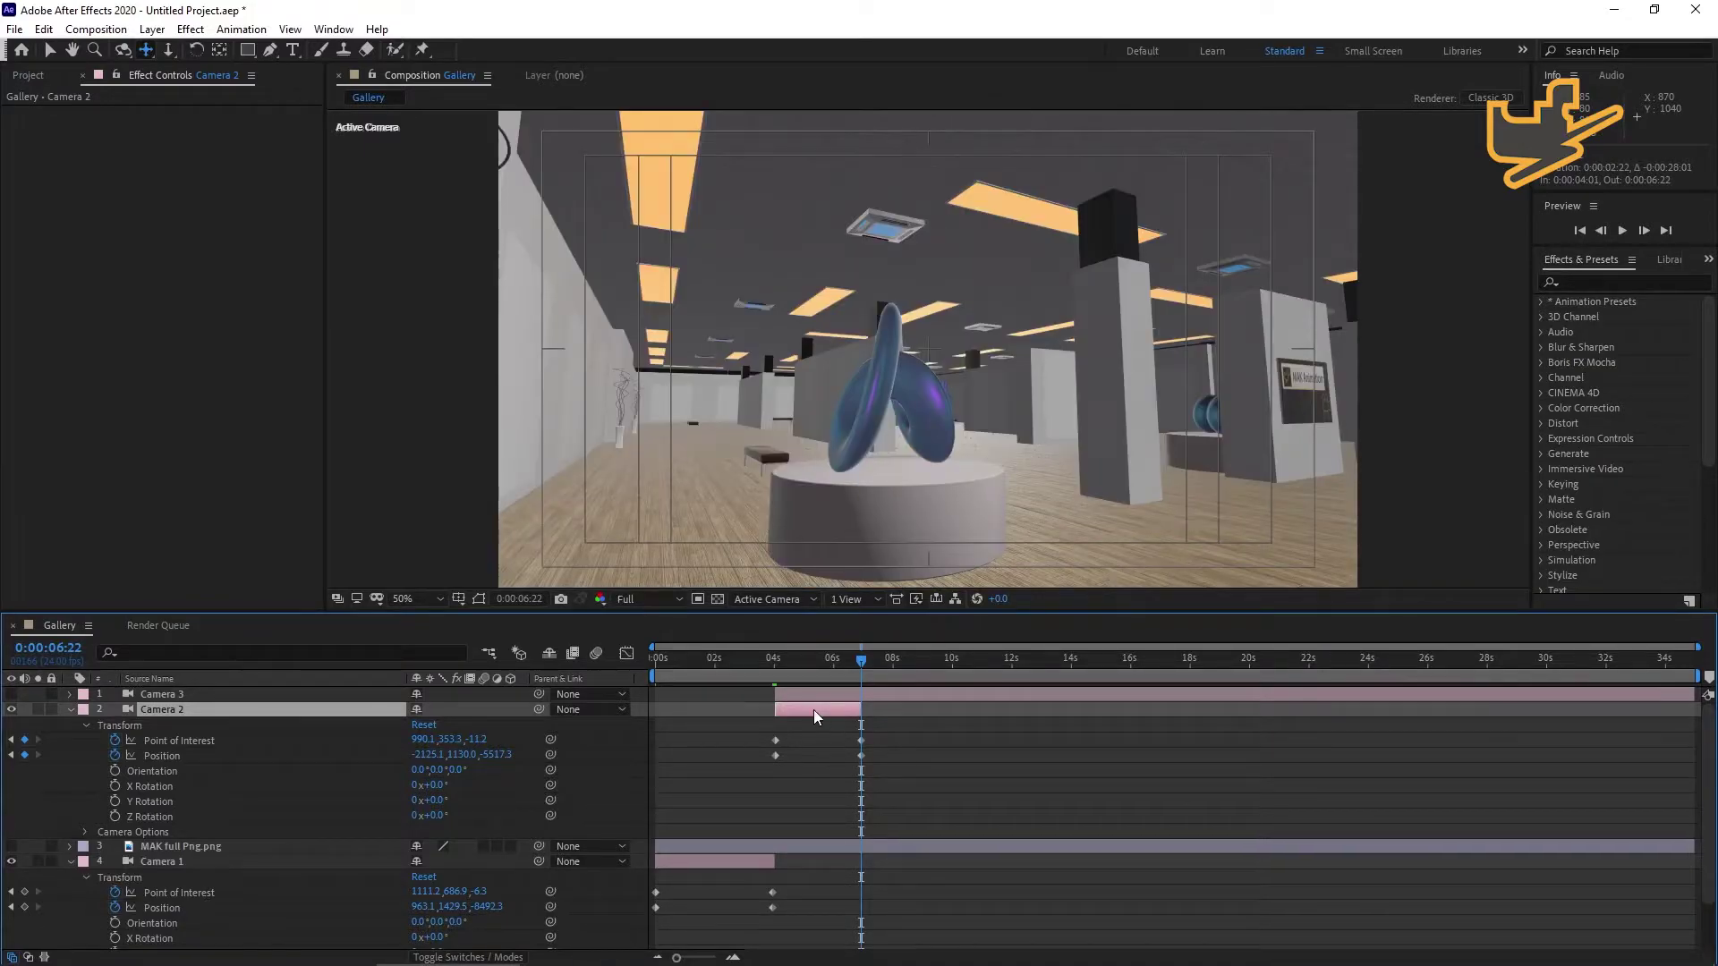
left_click_drag(777, 694, 861, 703)
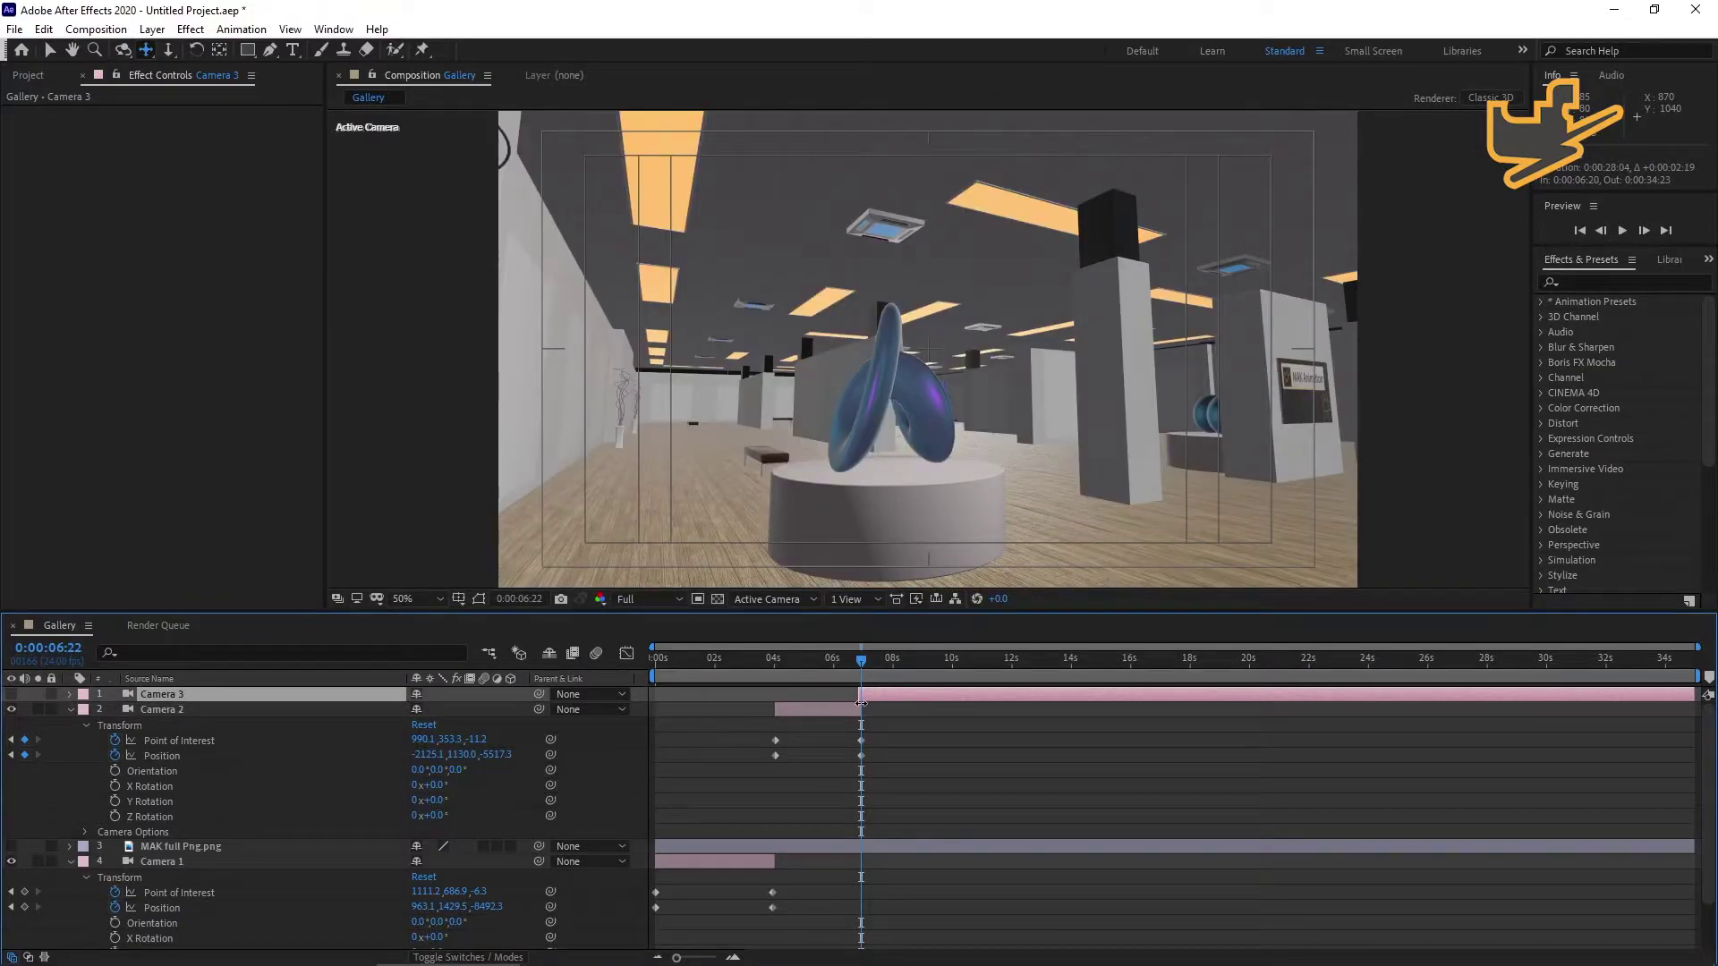
key("equal")
key("equal")
key("equal")
key("equal")
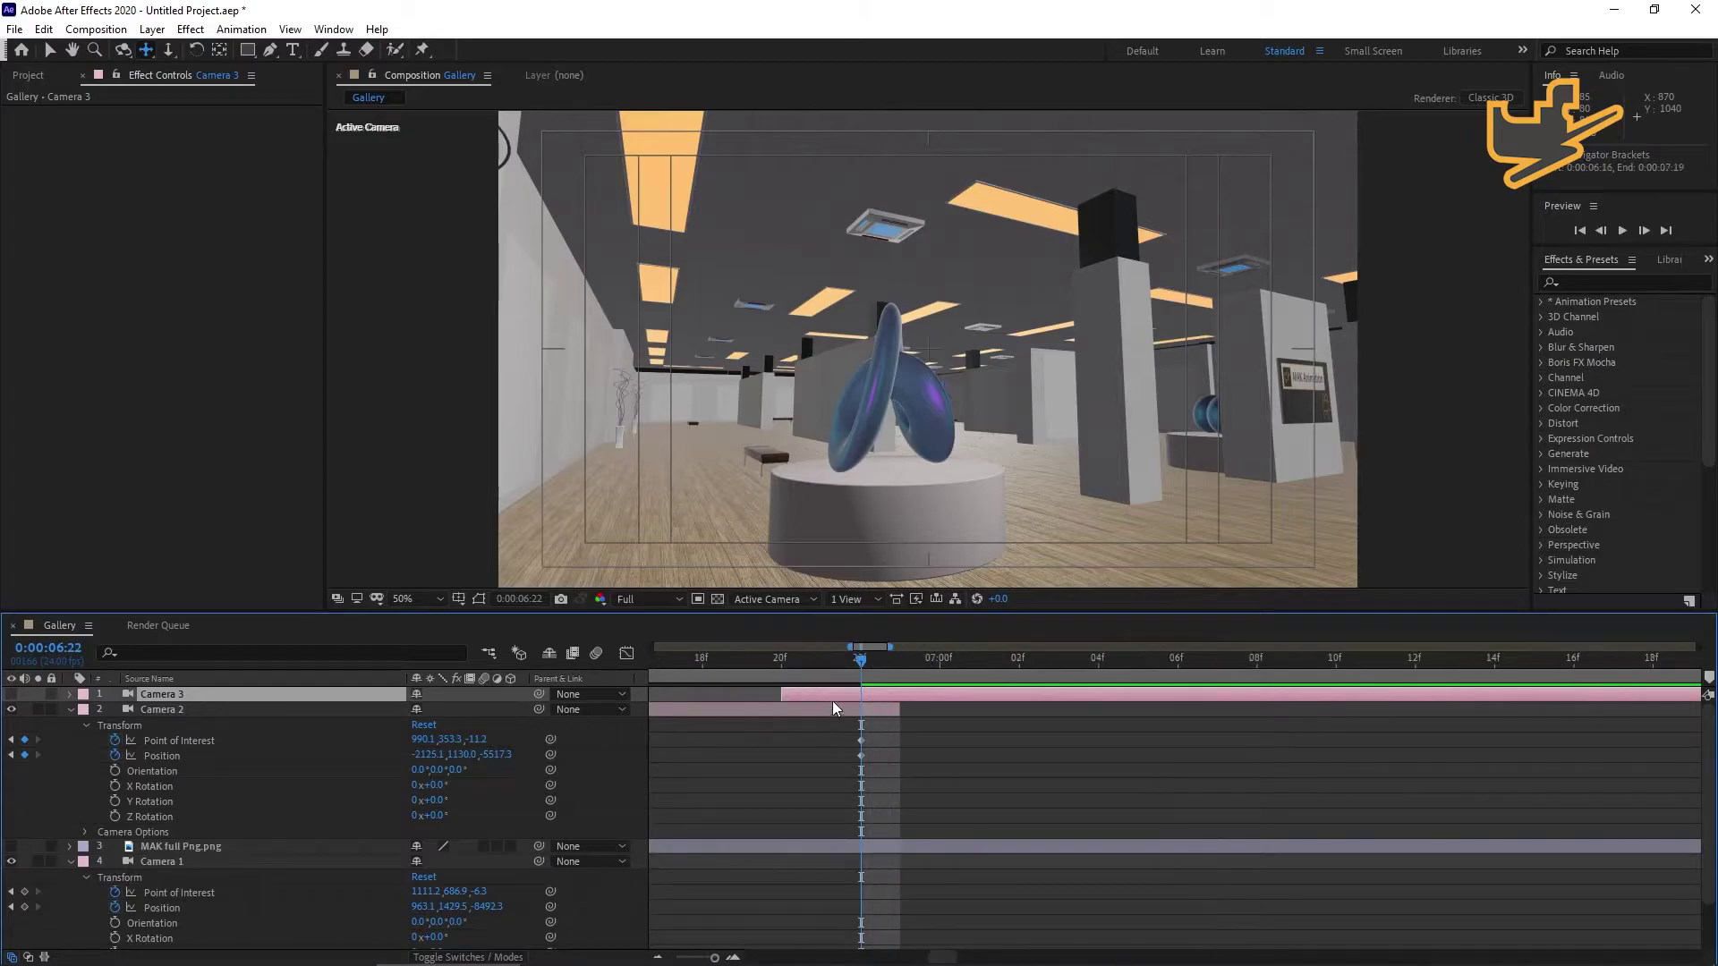
left_click_drag(780, 695, 864, 694)
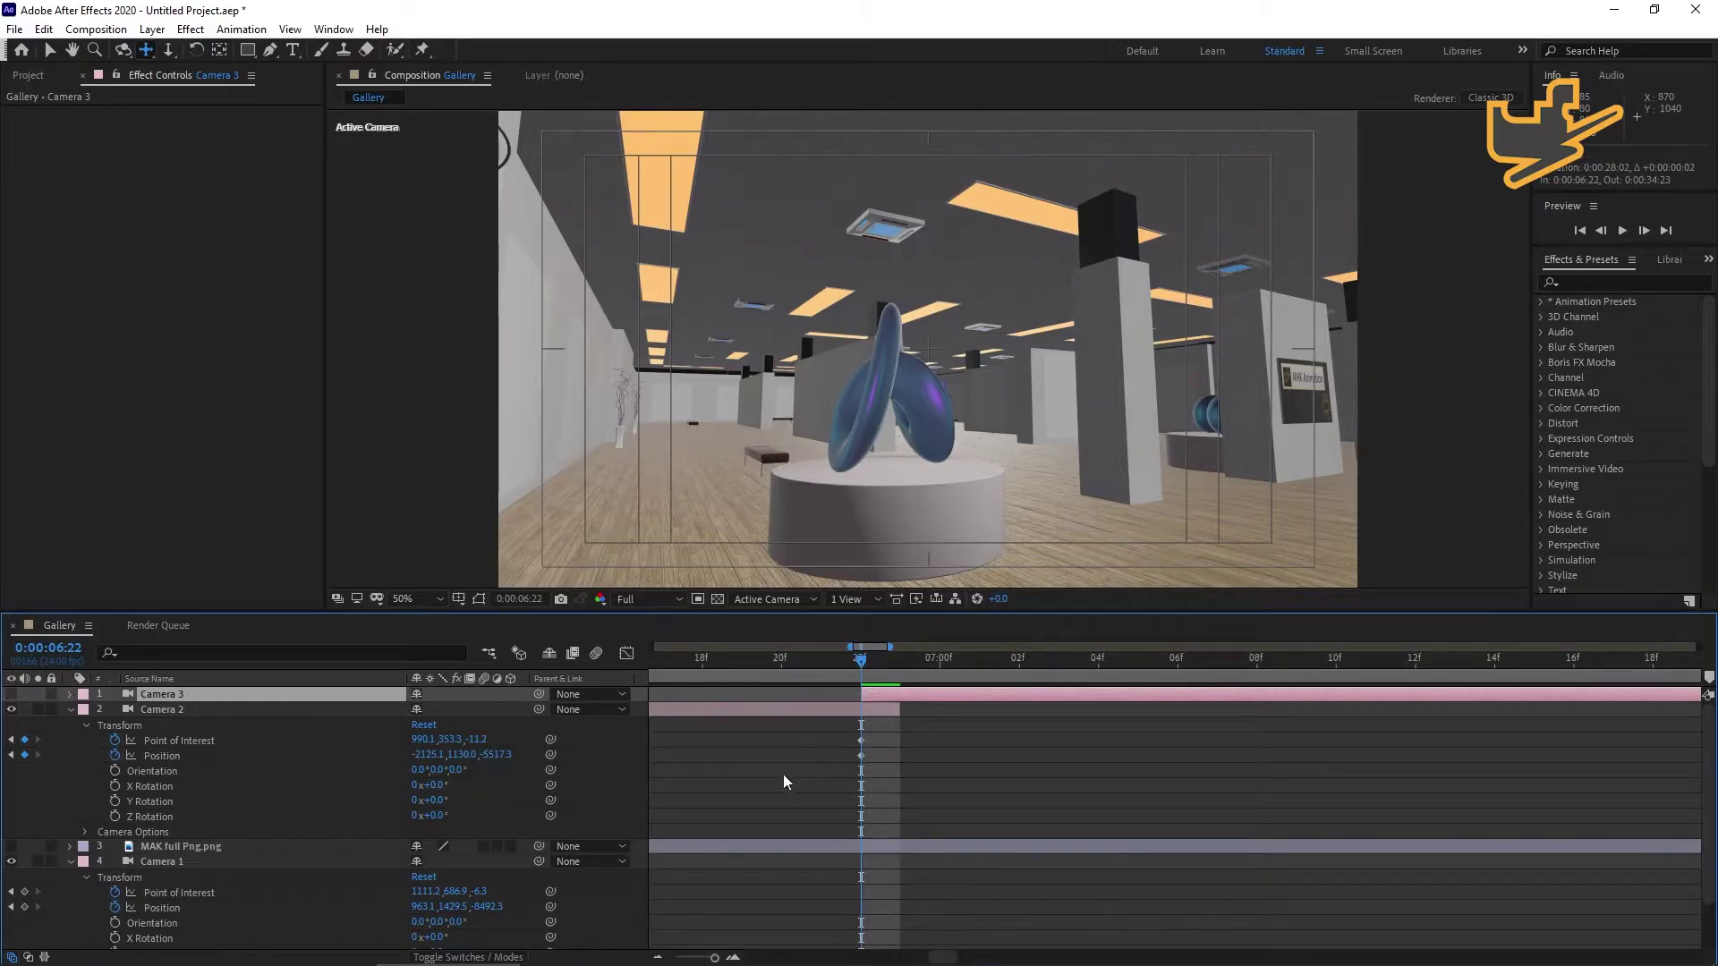
key("minus")
key("minus")
key("minus")
key("minus")
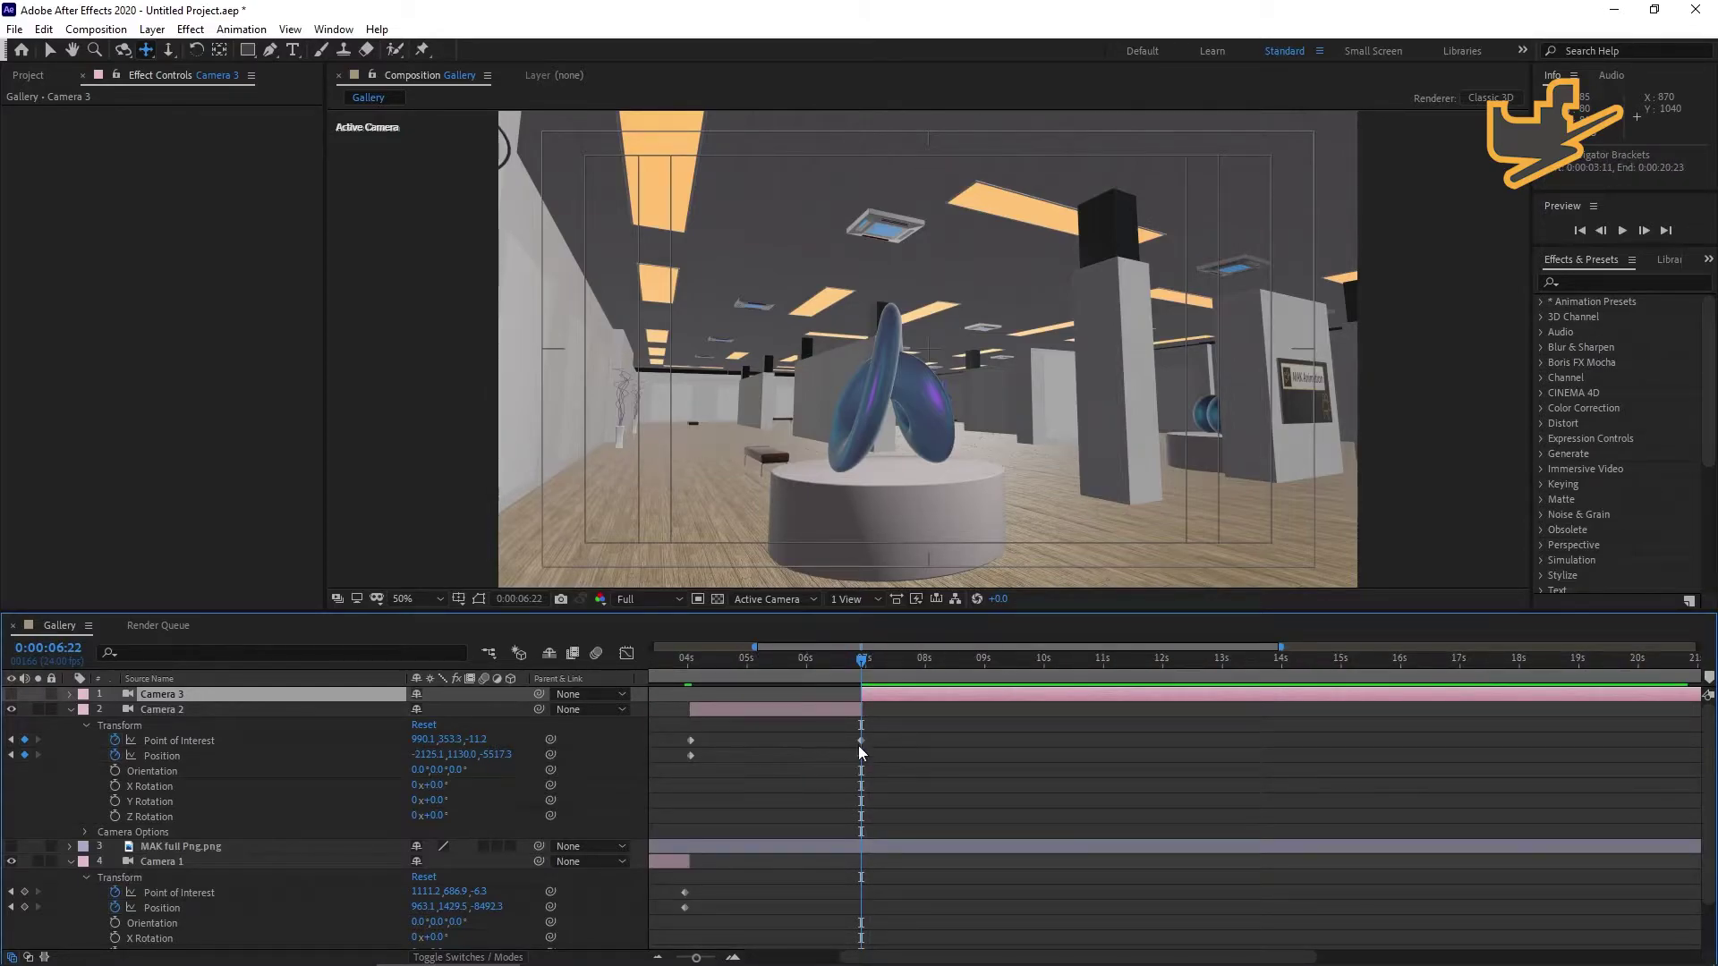
Show Camera 3 and position it facing the blank white wall panel, at about 2051, 1294, -4003.
left_click(12, 695)
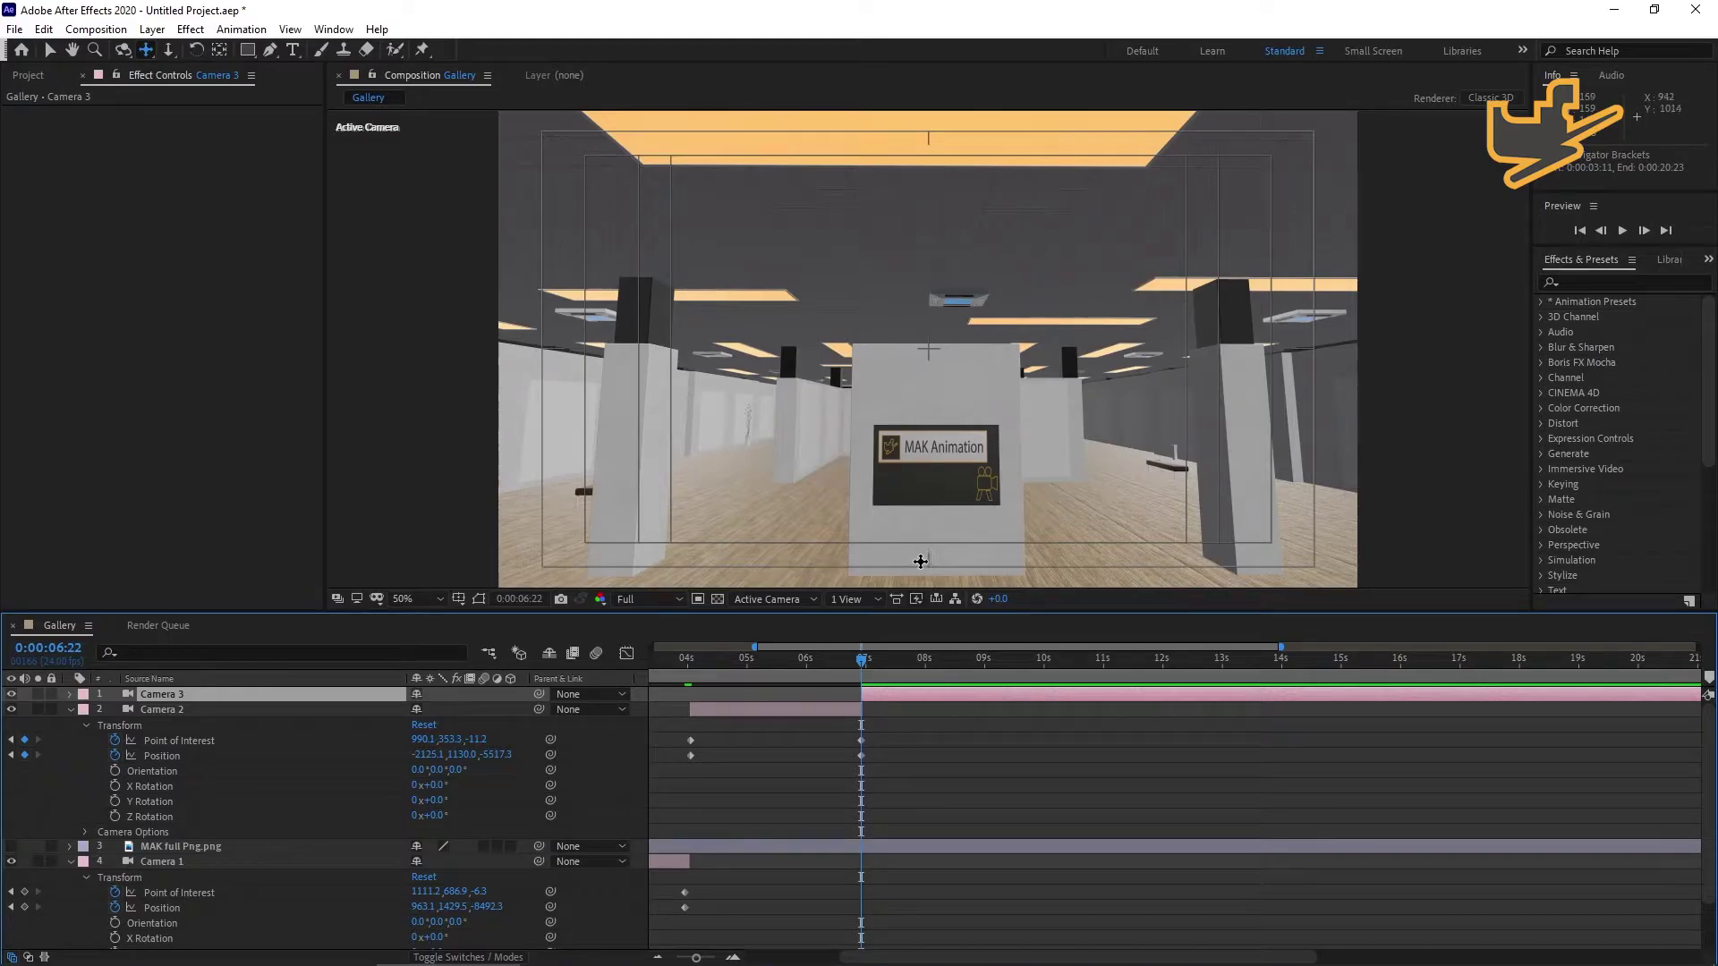
key("c")
left_click_drag(944, 530, 976, 396)
key("c")
key("ctrl+z")
key("c")
key("c")
left_click_drag(1097, 414, 930, 481)
key("c")
key("c")
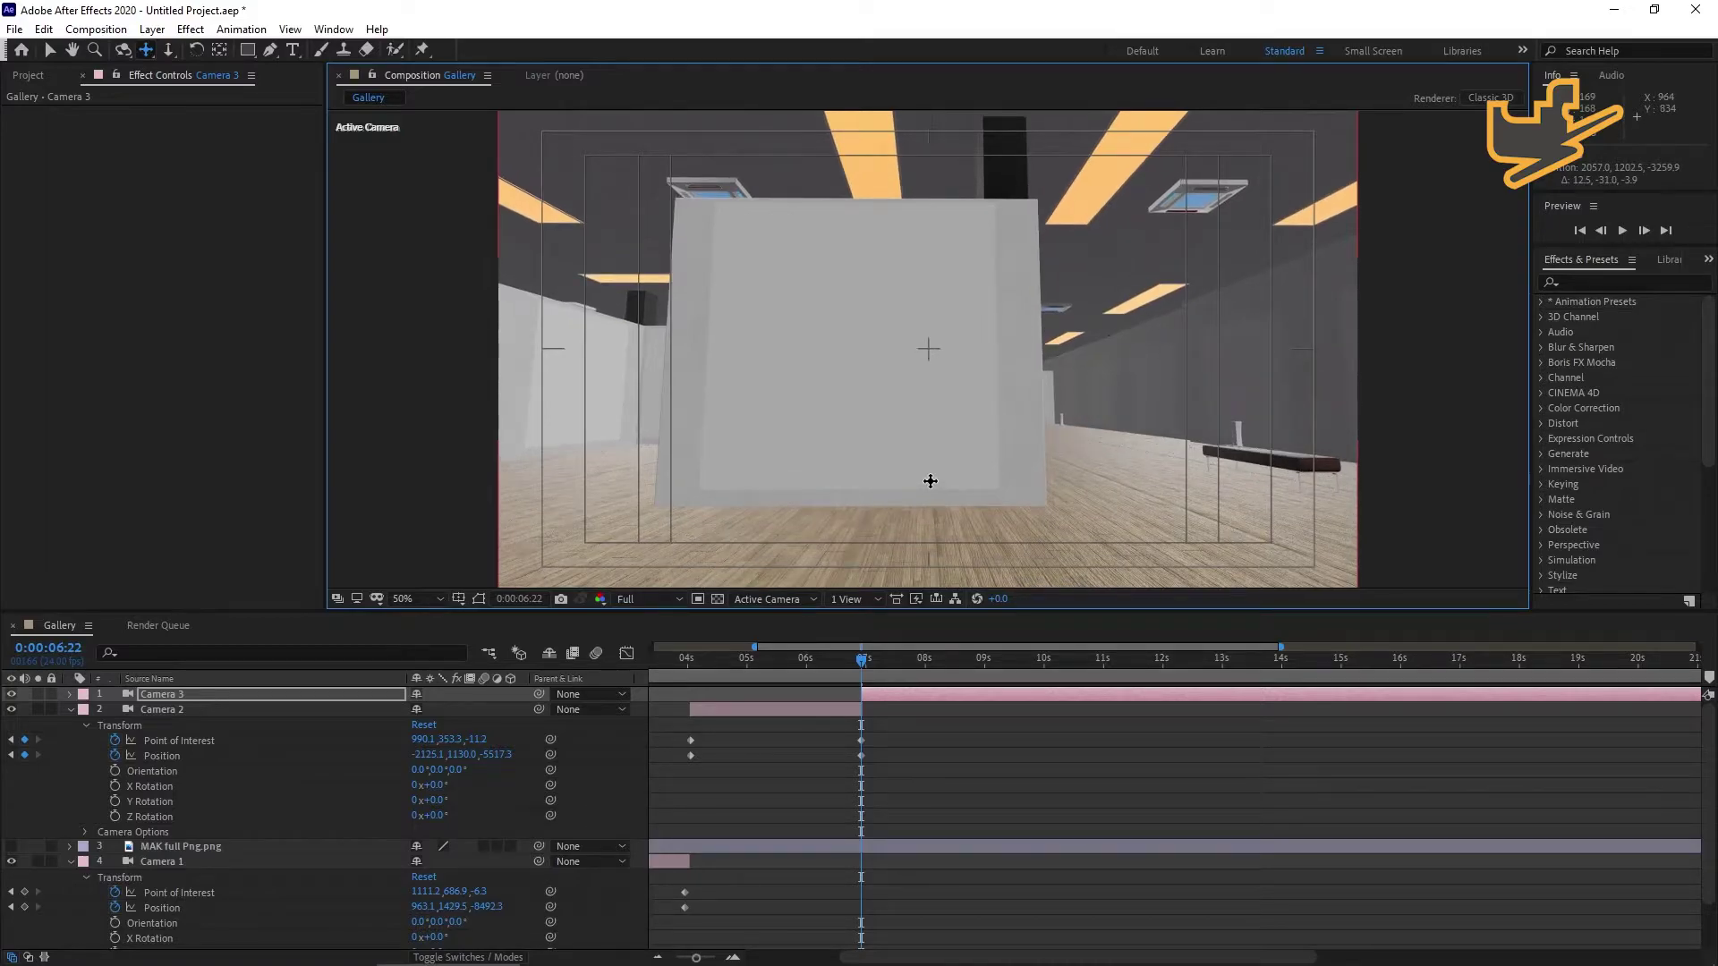
key("c")
left_click_drag(931, 486, 932, 549)
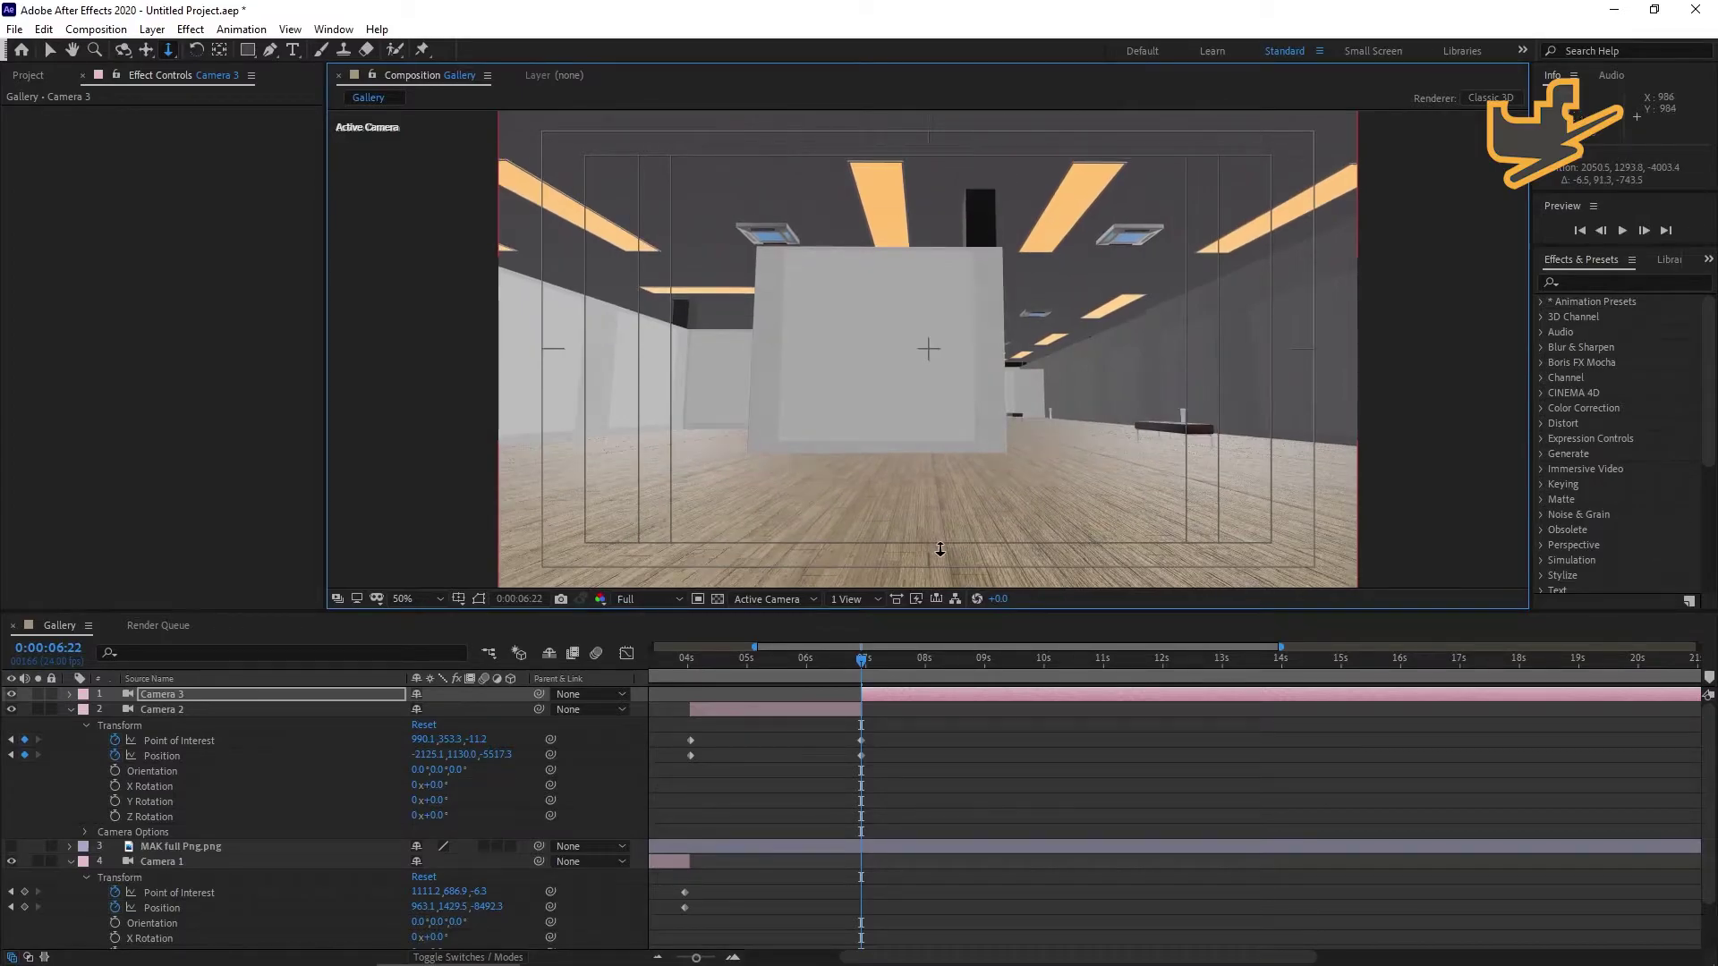
Delete Camera 3's copied keyframes and set new starting keyframes for its Point of Interest and Position at 0:00:06:22.
left_click(69, 695)
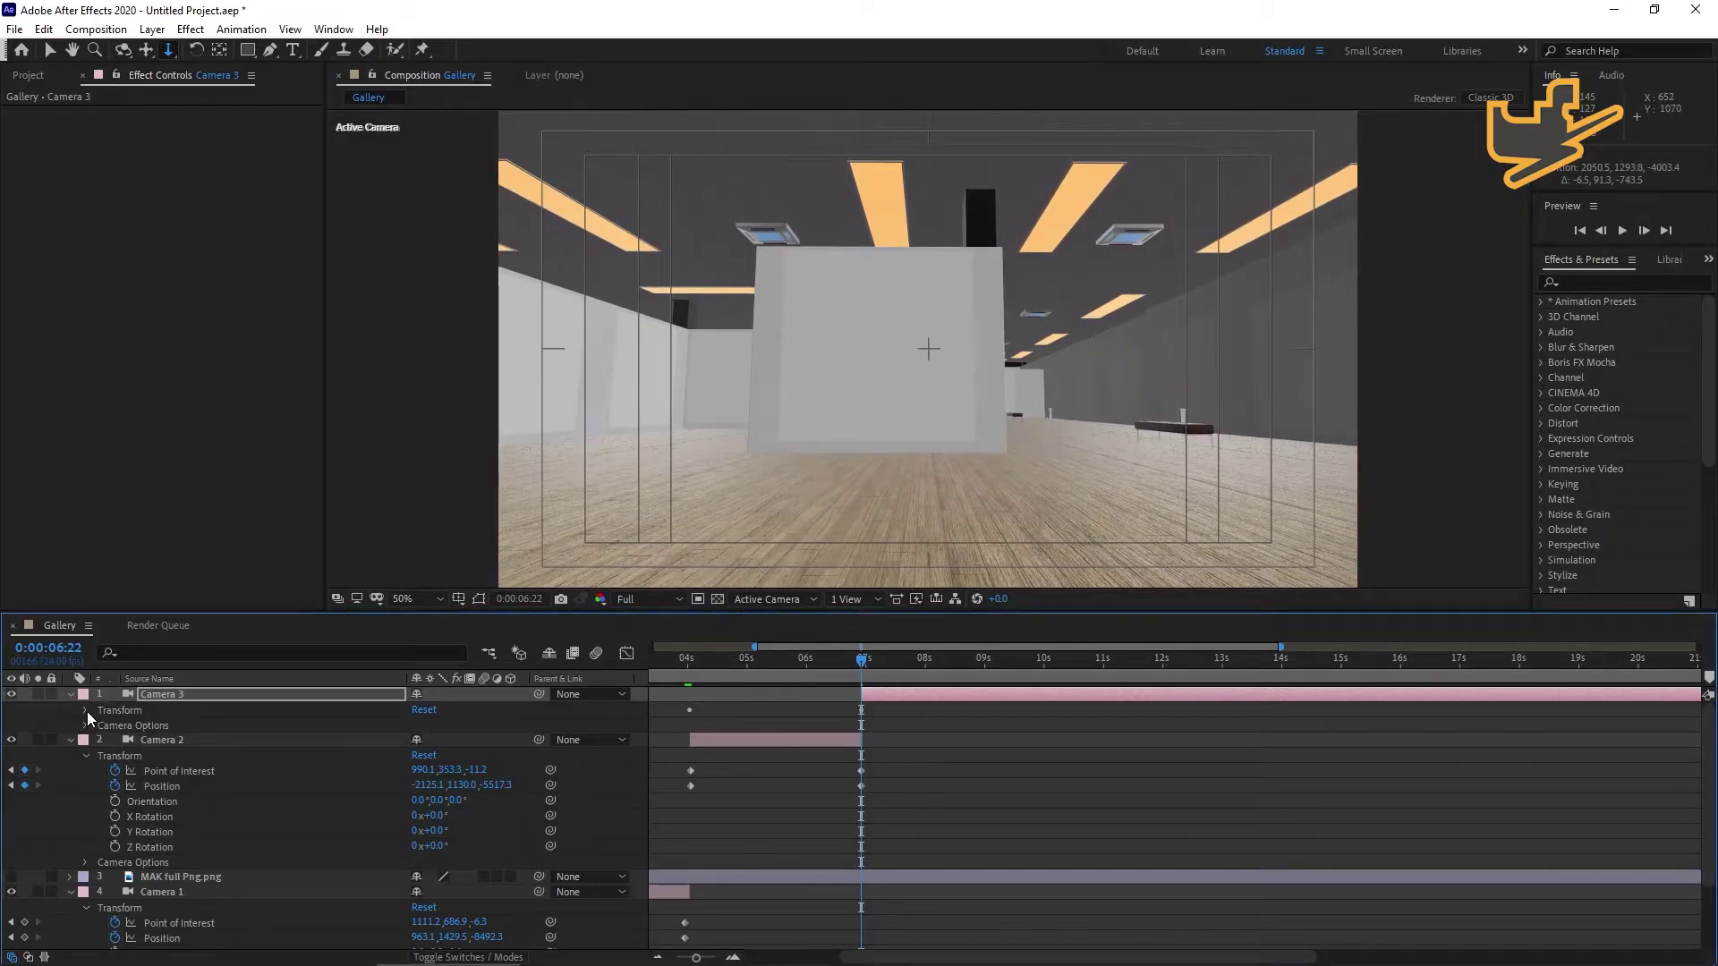
left_click(85, 710)
left_click_drag(718, 712, 663, 755)
key("Delete")
left_click_drag(845, 716, 868, 763)
key("Delete")
left_click(115, 725)
left_click(114, 740)
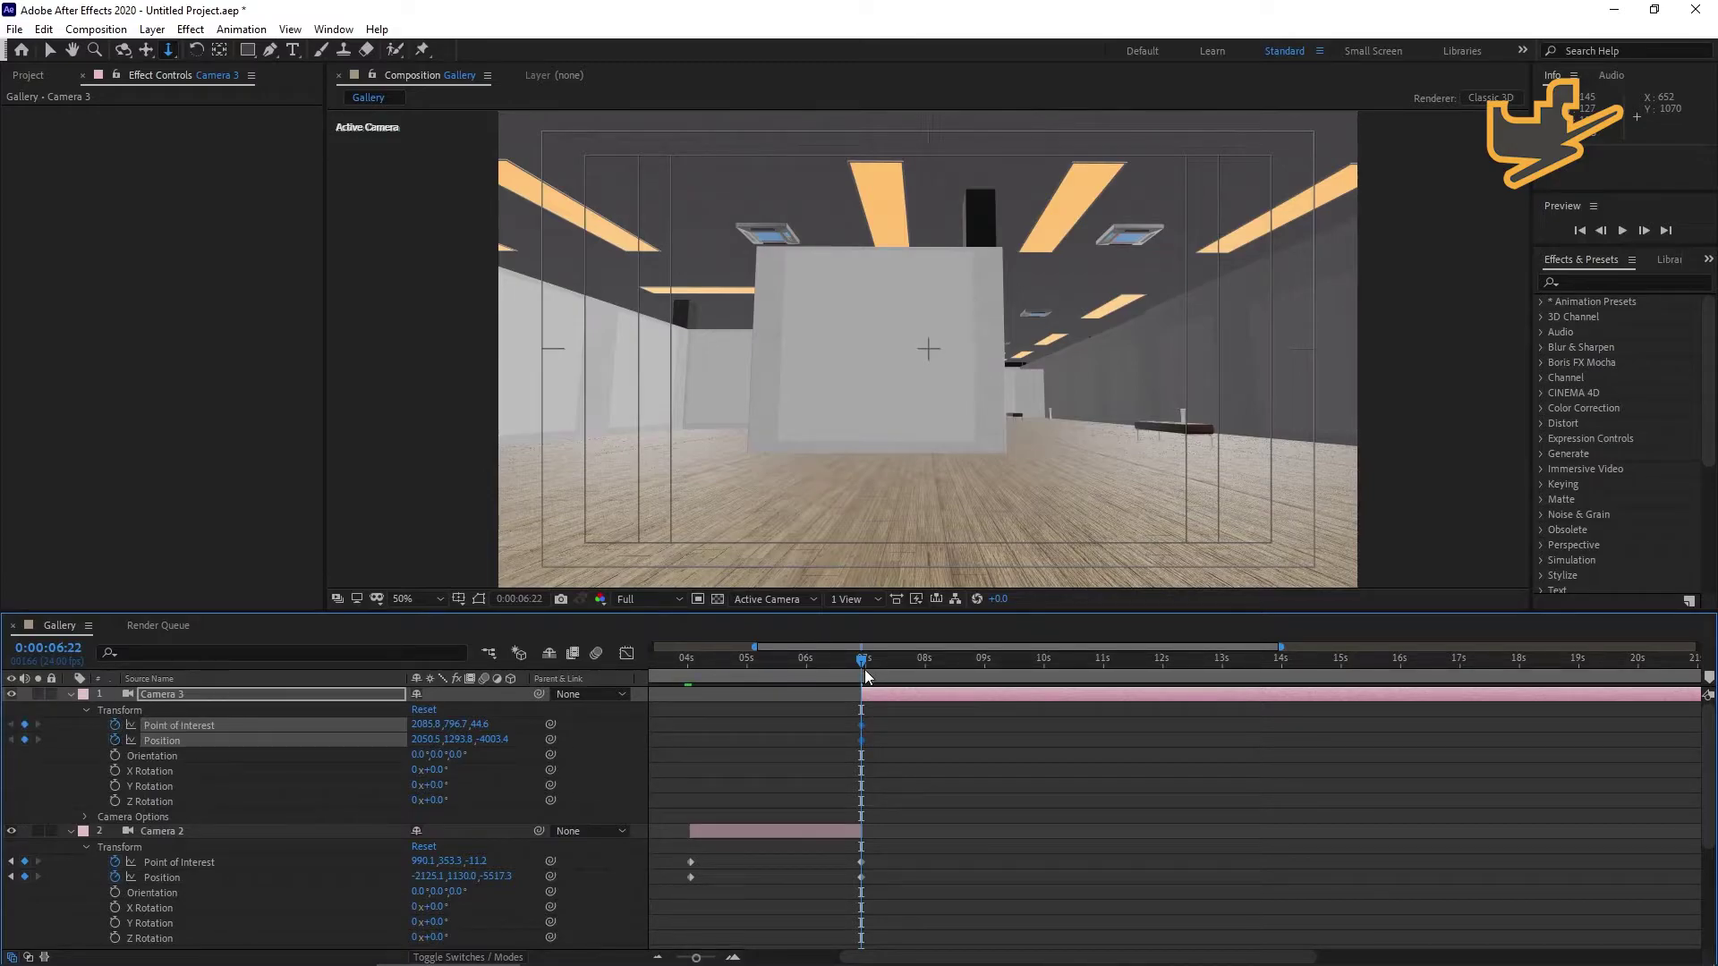
At 0:00:09:23, push Camera 3 closer to the blank wall panel, to about 2058, 1189, -3153.
key("minus")
left_click_drag(861, 665, 951, 671)
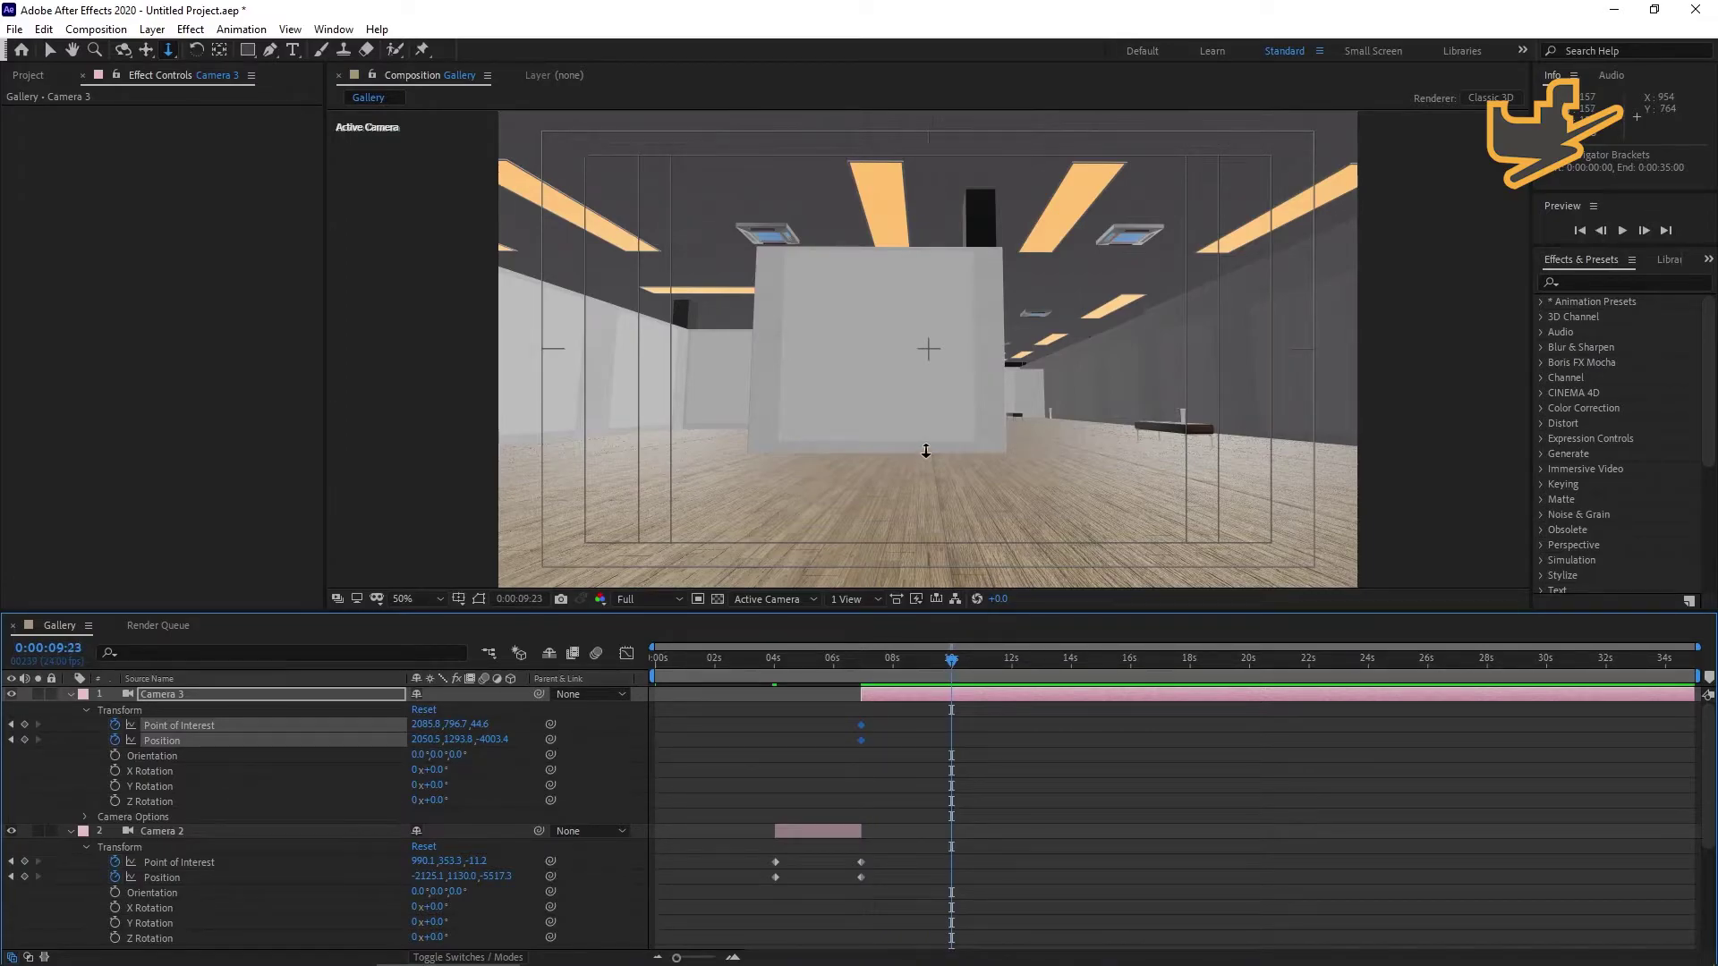
left_click_drag(927, 500, 935, 458)
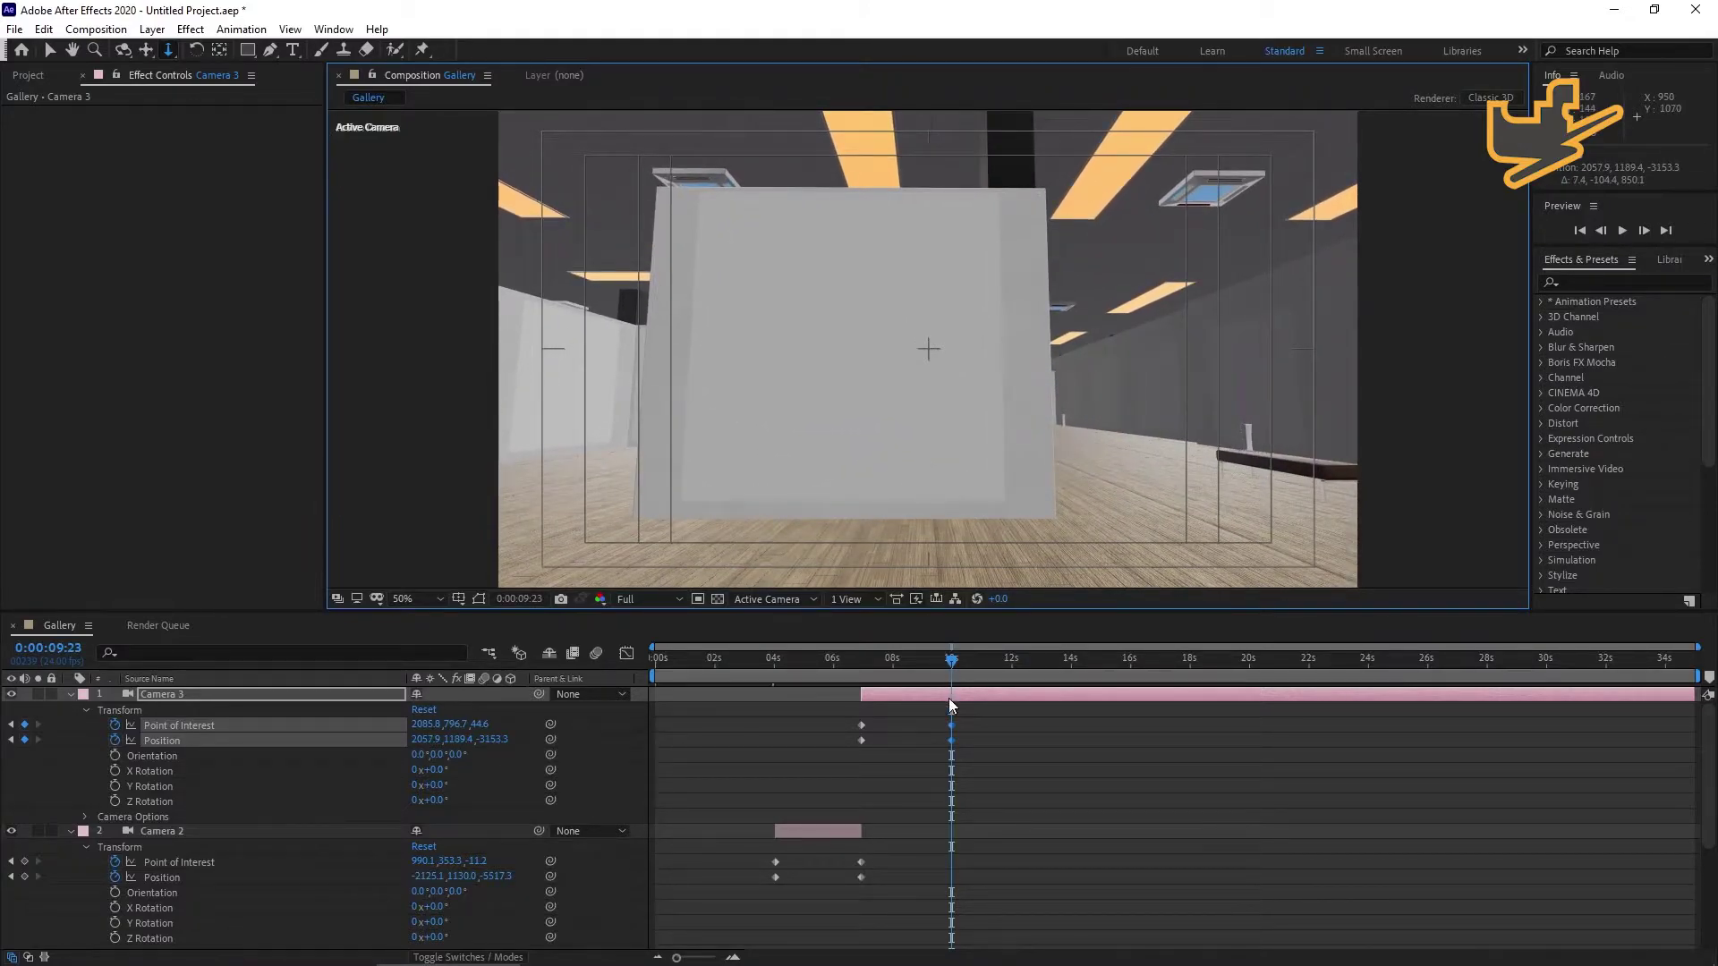
key("space")
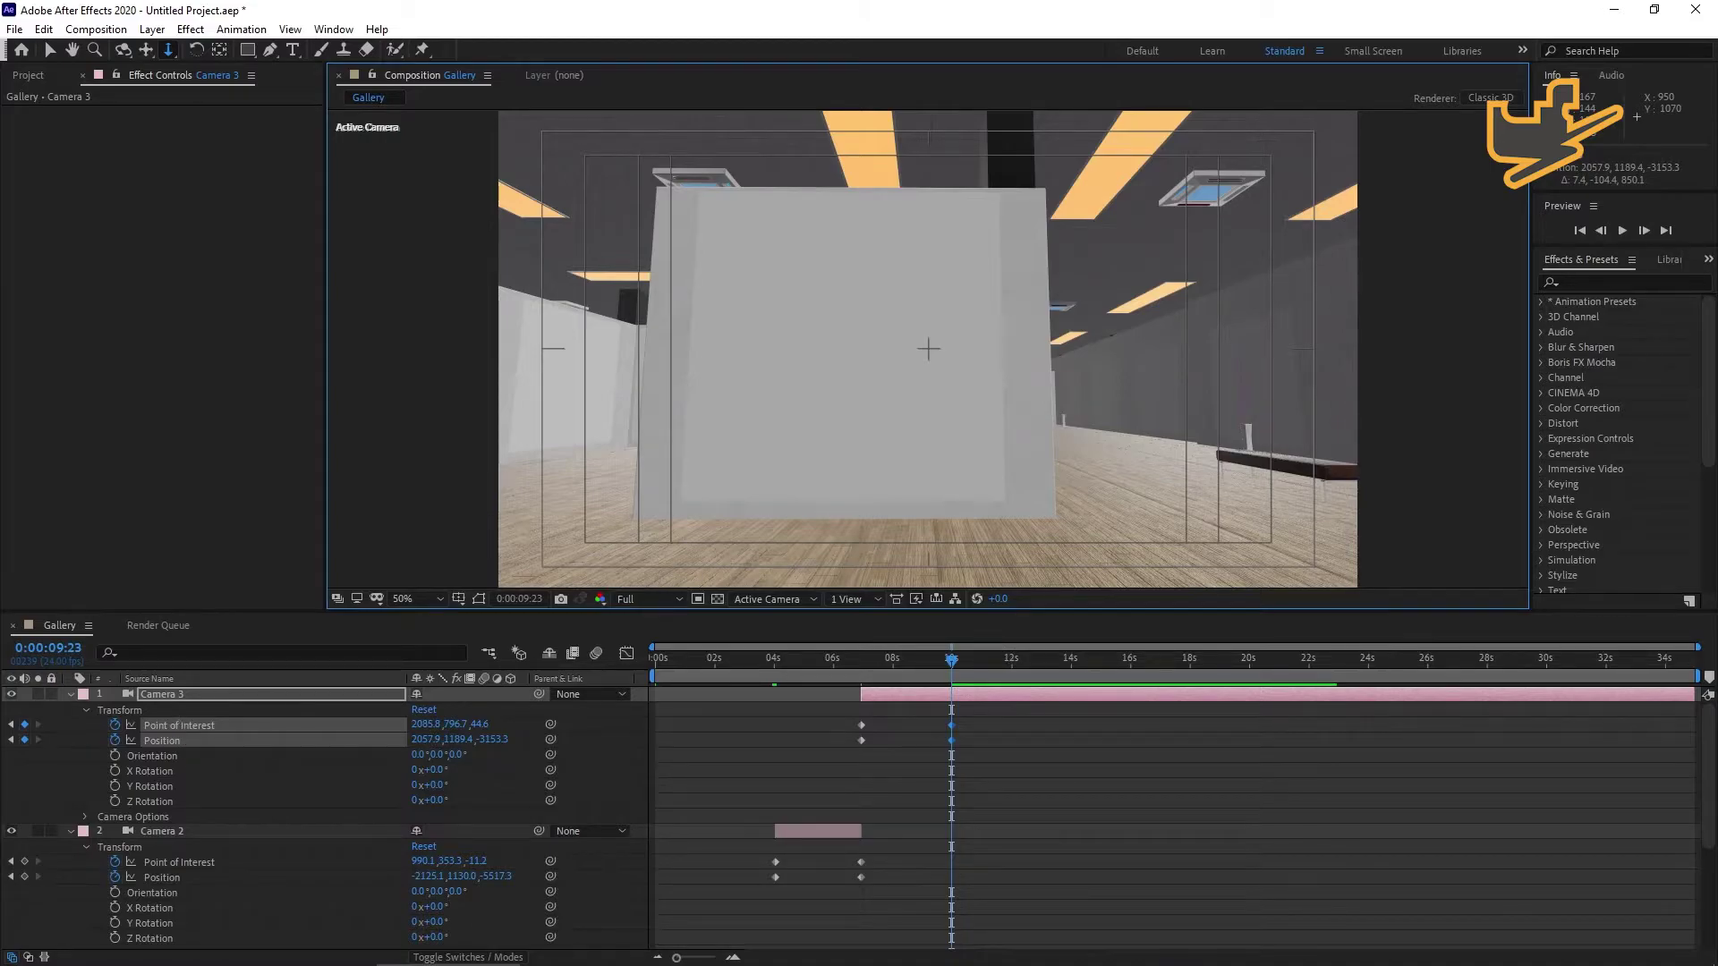
Trim Camera 3's layer to end at its last keyframes, at 0:00:09:23.
left_click_drag(1689, 700, 951, 699)
scroll(952, 719, "up", 6)
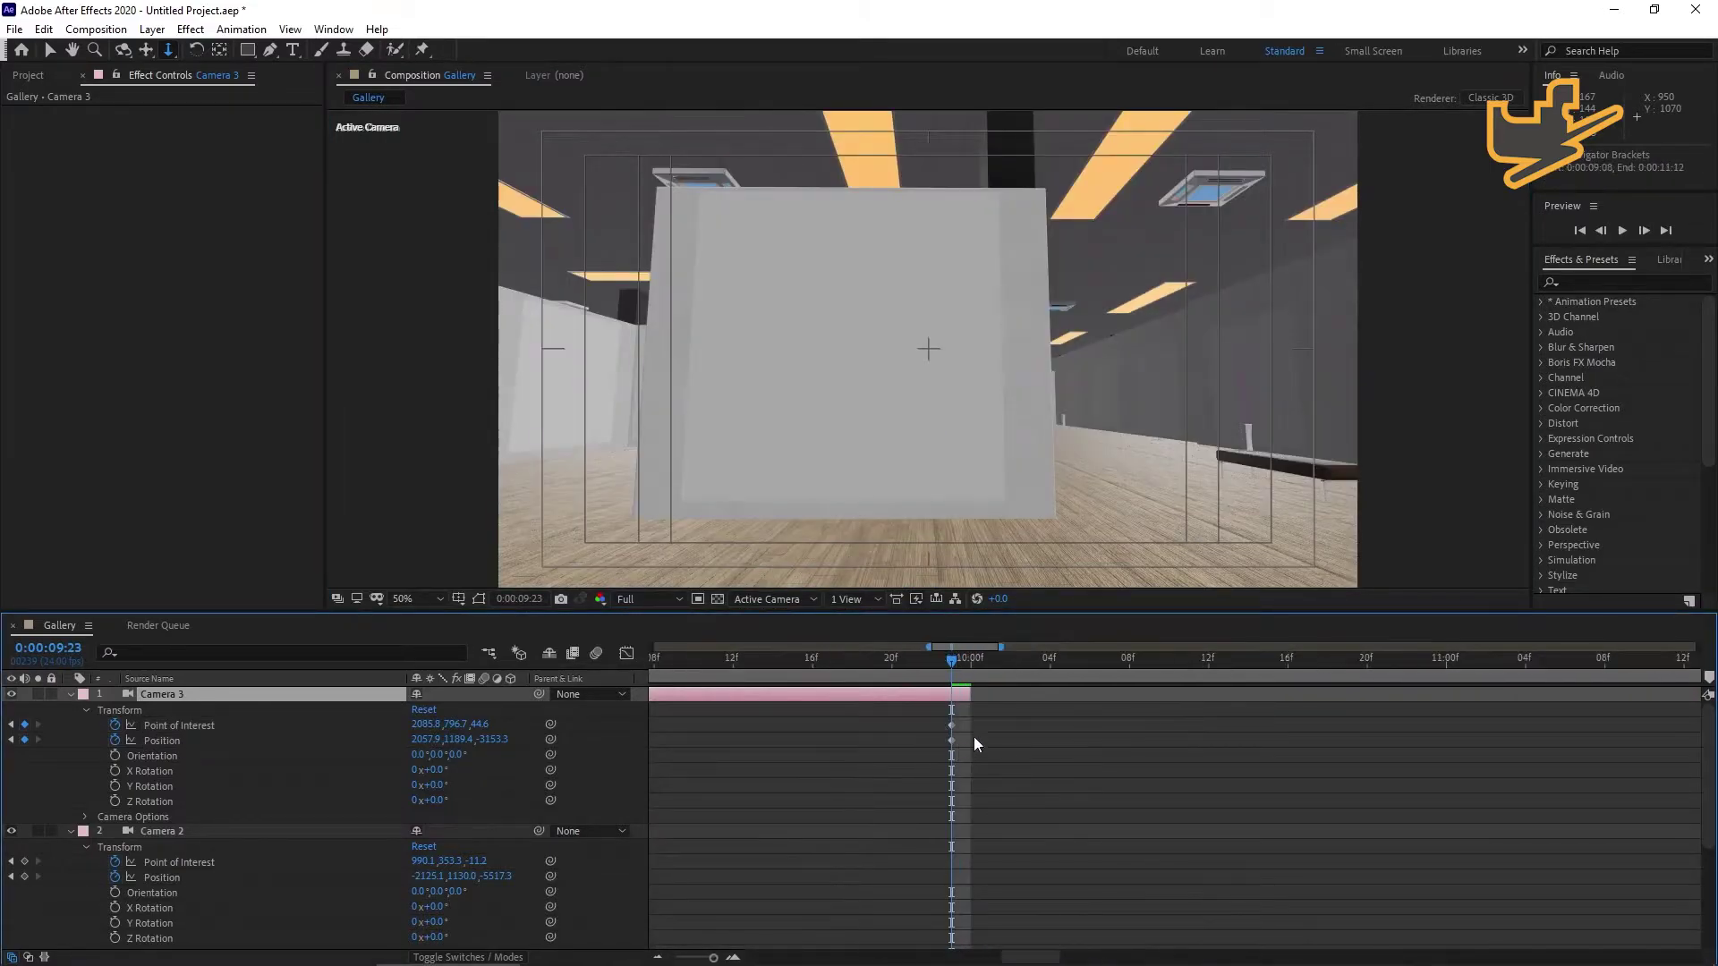
scroll(860, 778, "down", 6)
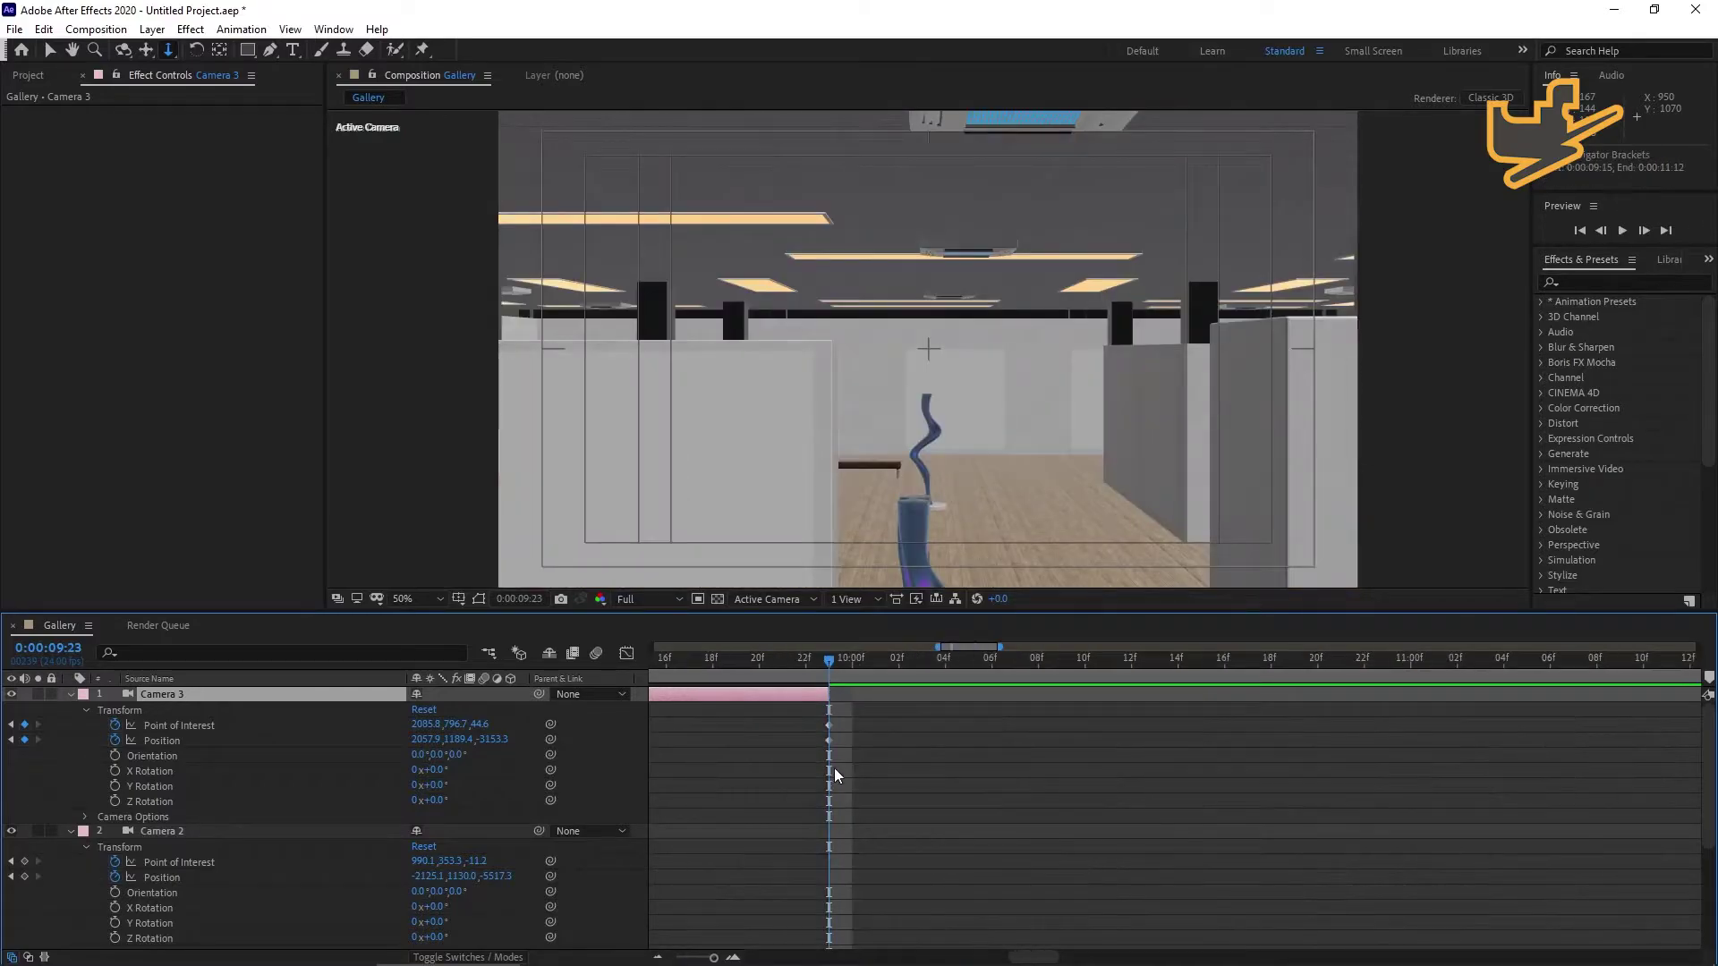
scroll(890, 798, "down", 3)
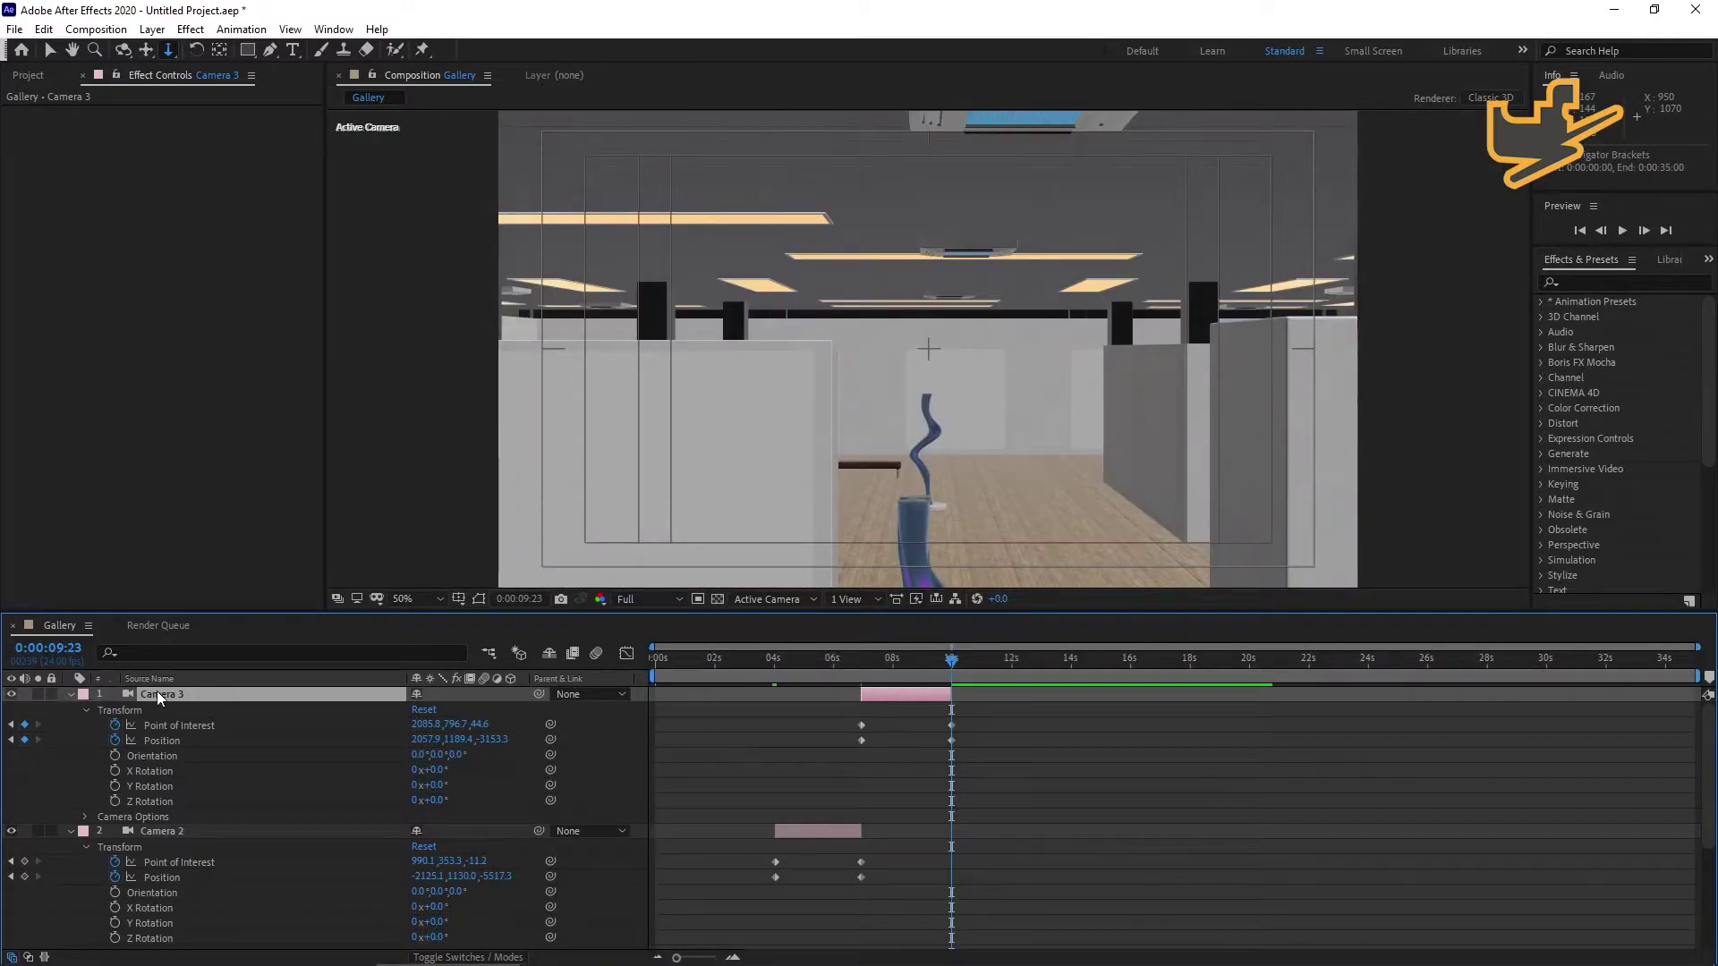
key("v")
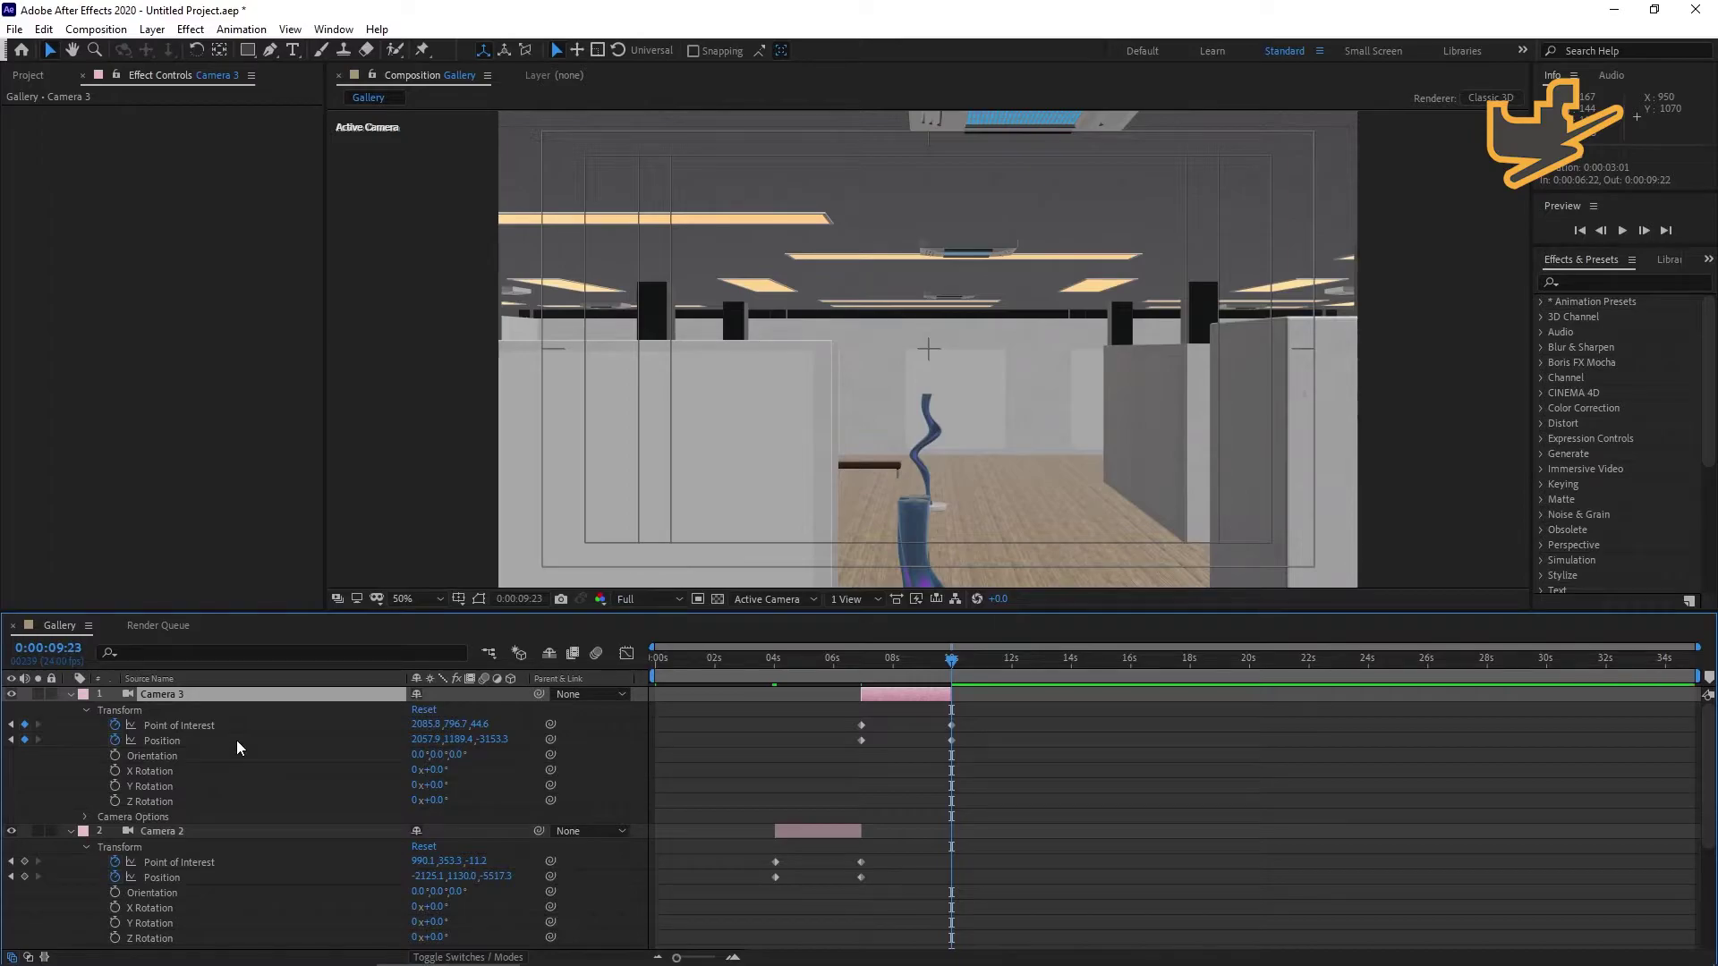
Add a fourth camera with default settings and trim its layer start to 0:00:09:23, where Camera 3 ends.
key("ctrl+alt+shift+c")
key("Return")
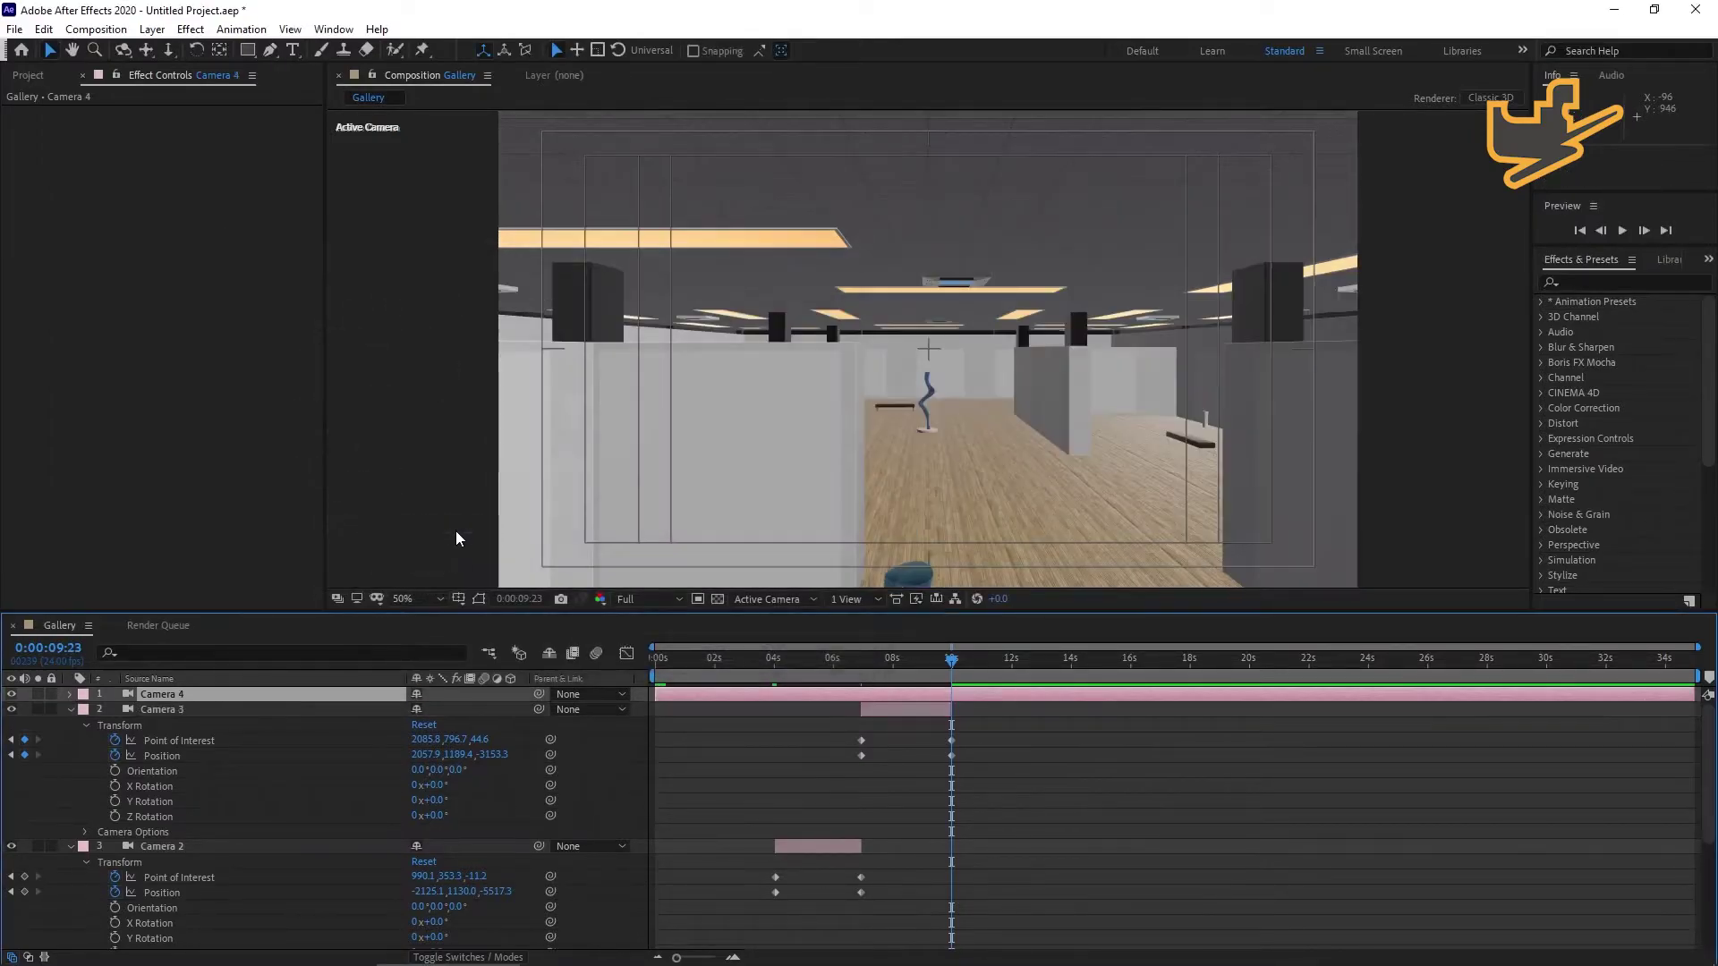
left_click_drag(655, 695, 950, 689)
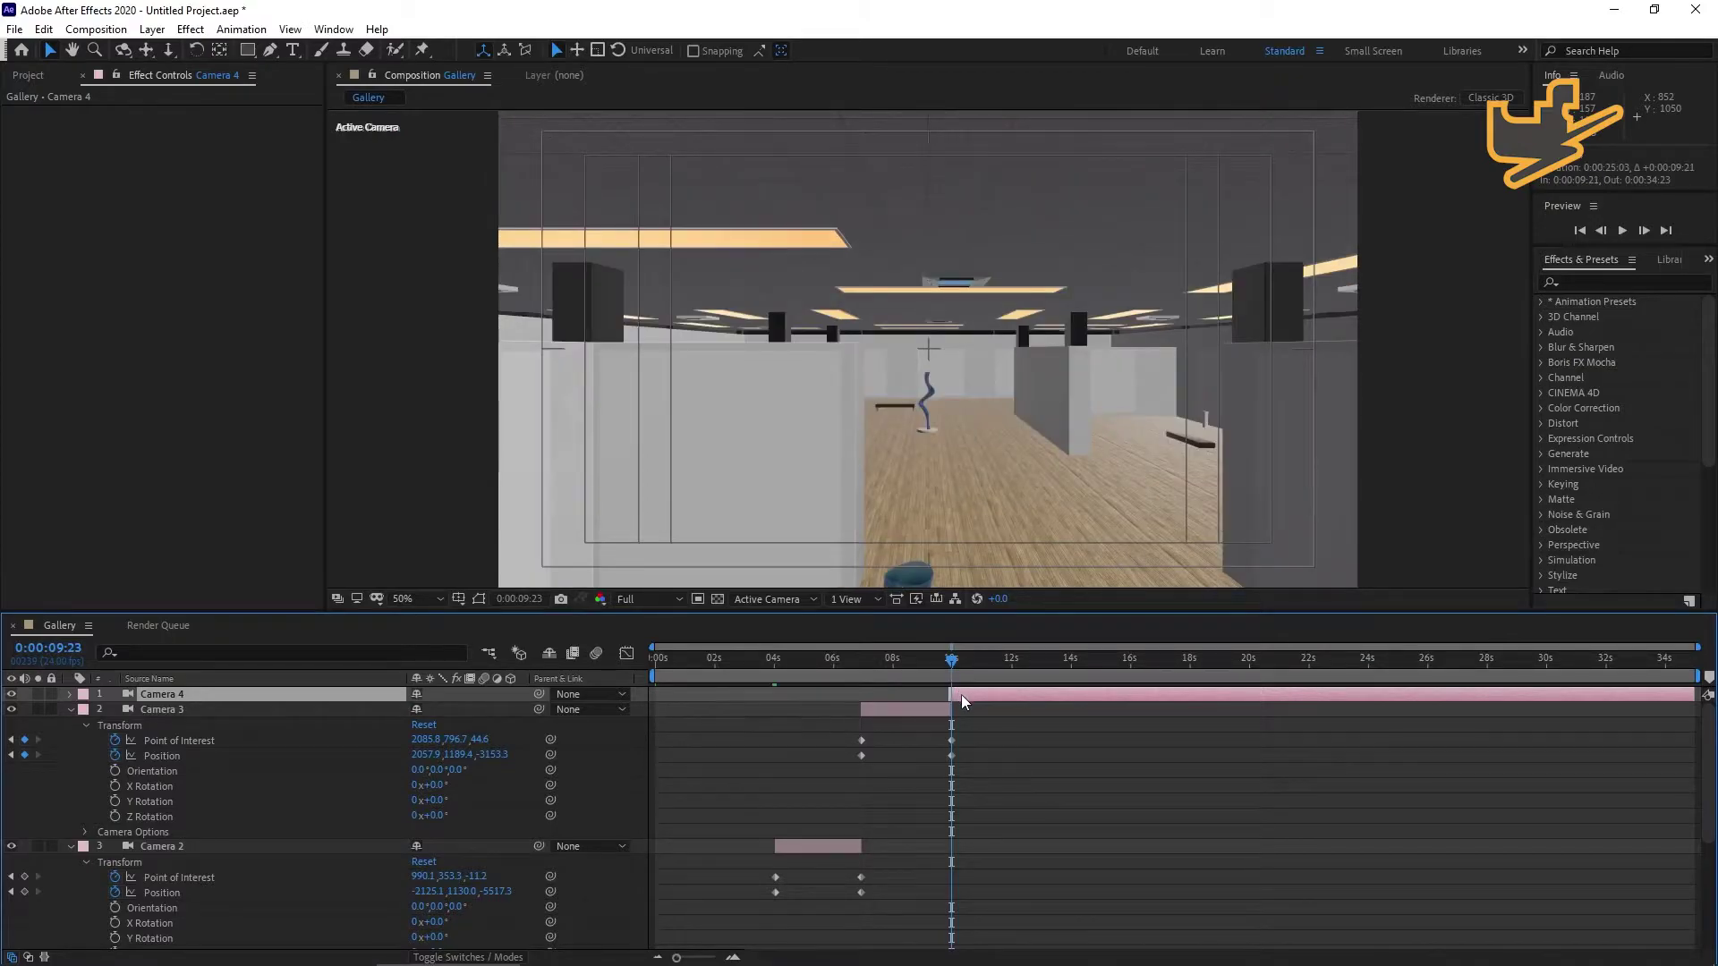
key("semicolon")
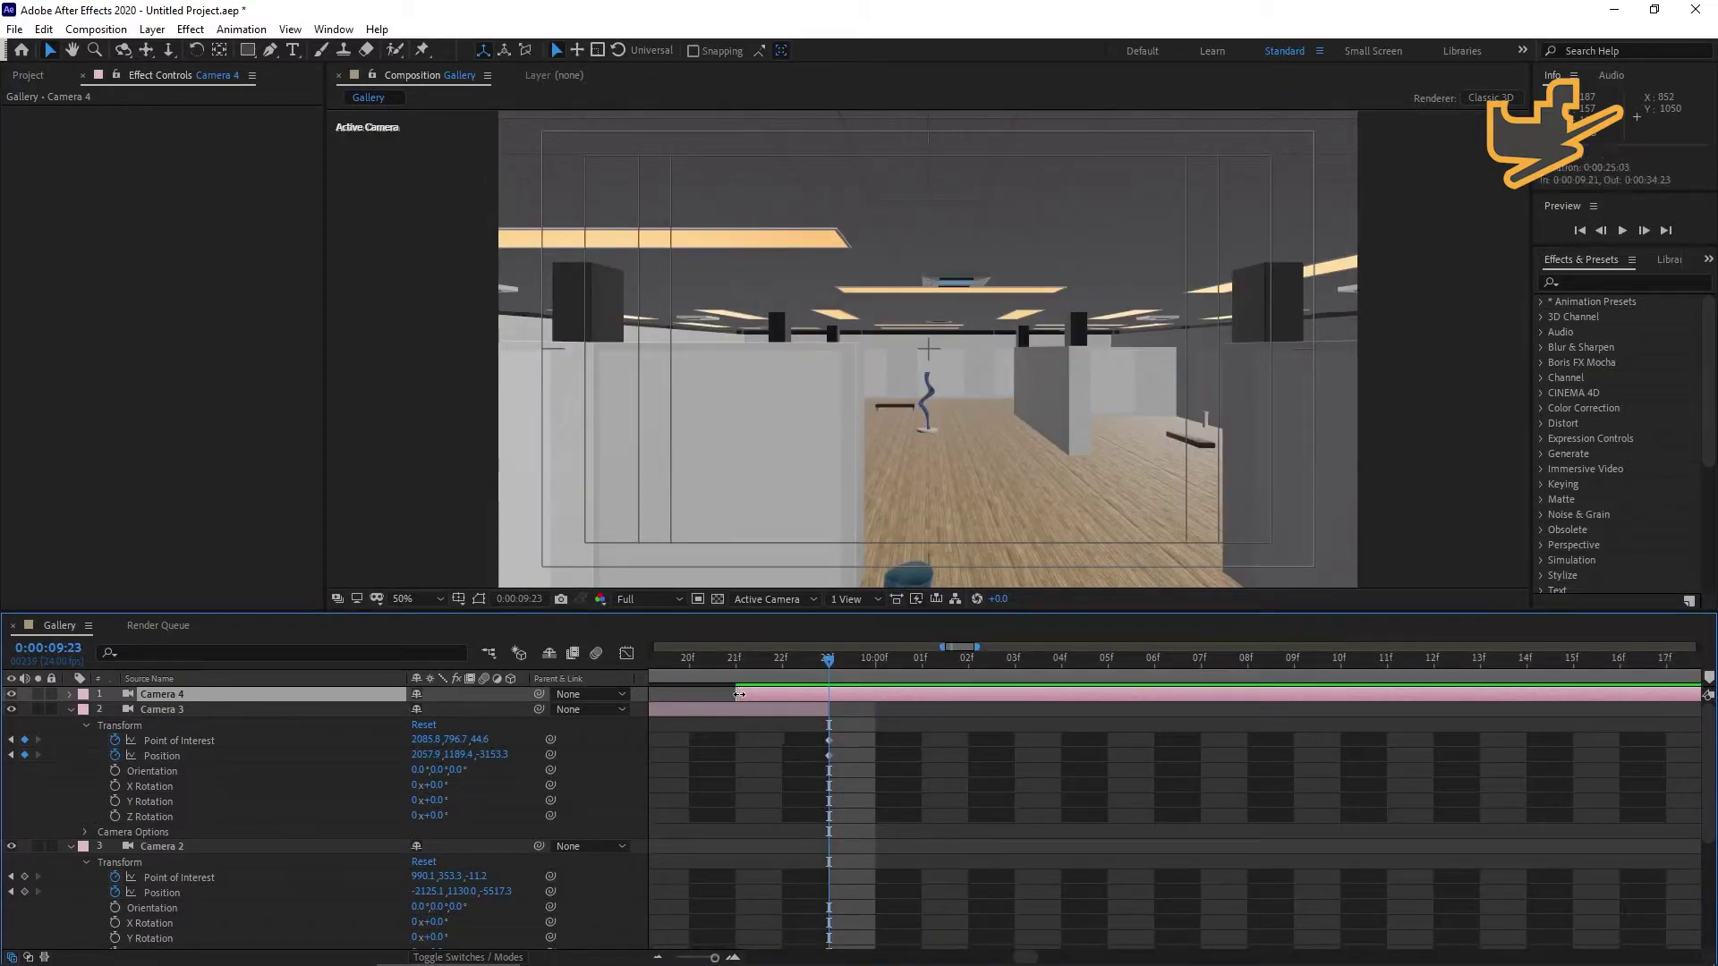
left_click_drag(736, 694, 831, 695)
key("minus")
key("semicolon")
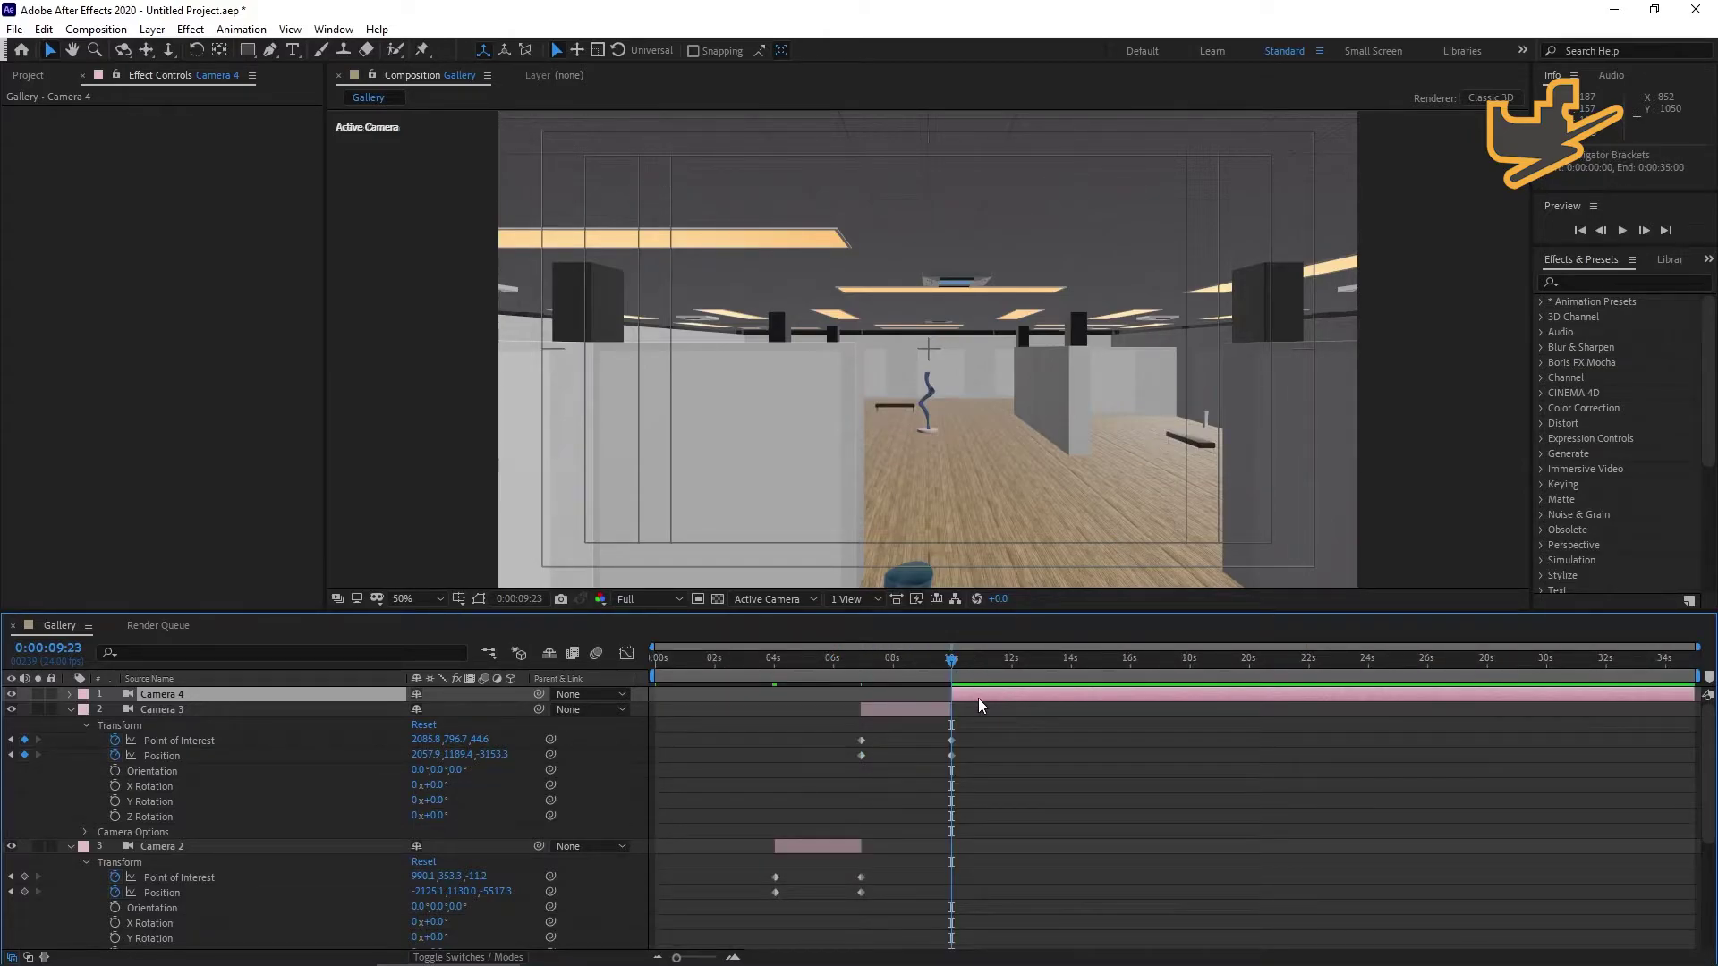
Enable keyframing for Camera 4's Point of Interest and Position at 0:00:09:23.
left_click(71, 694)
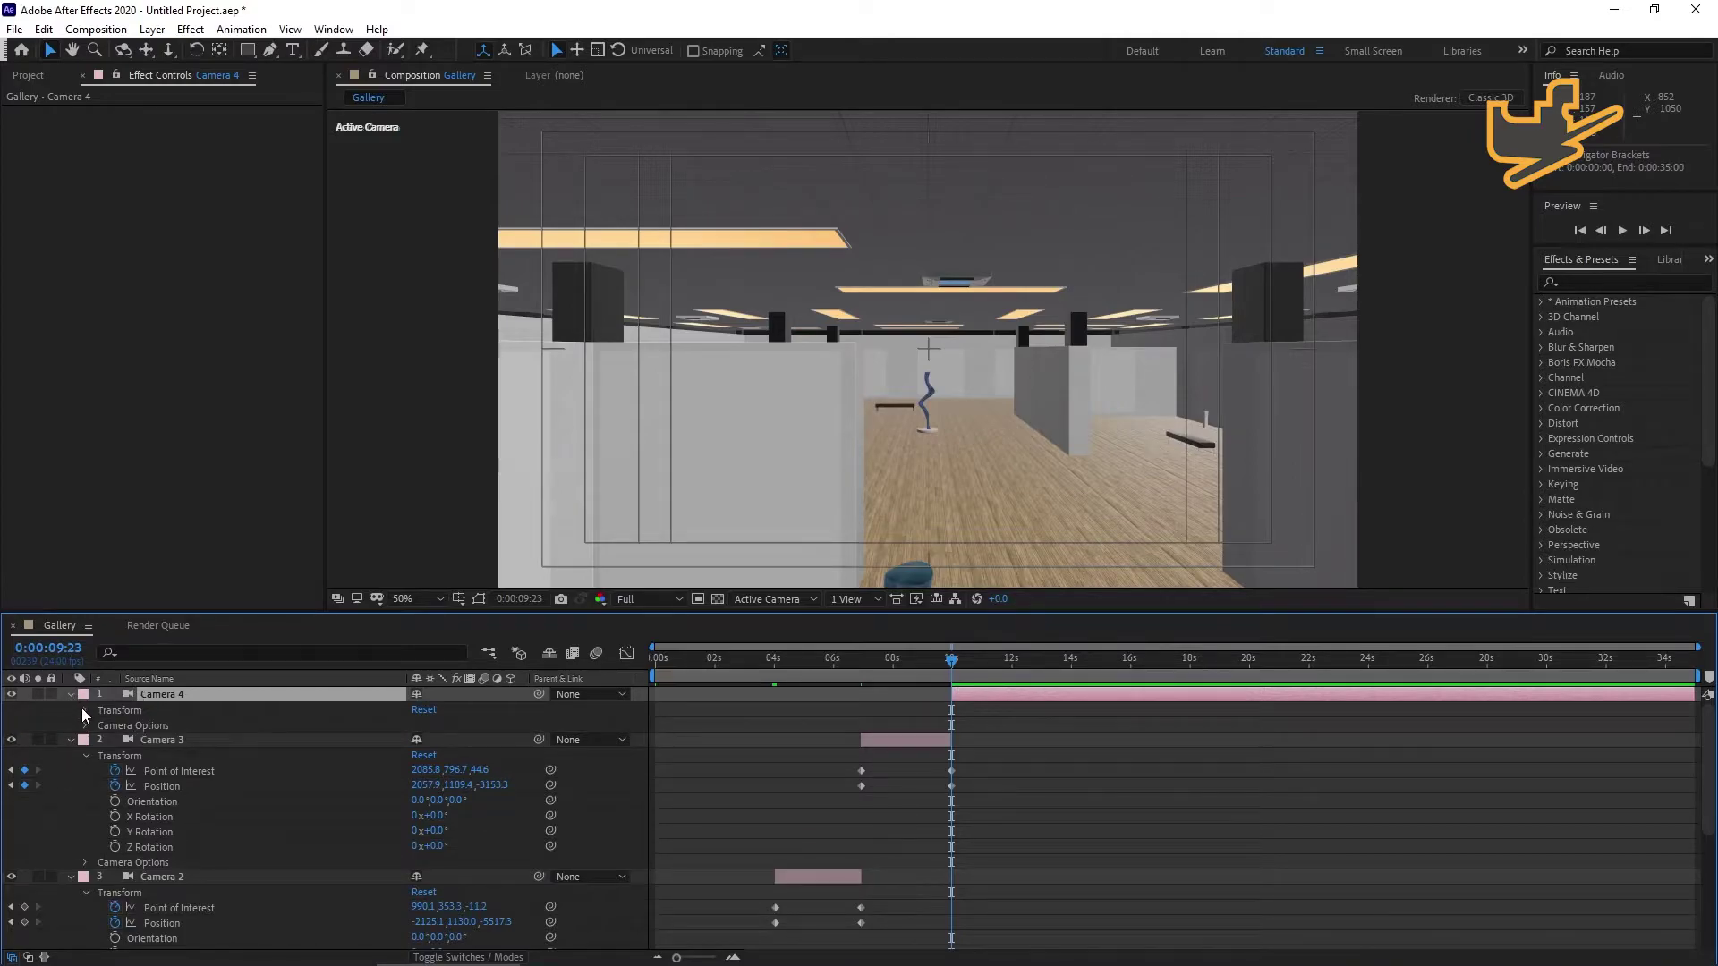
left_click(85, 711)
left_click(114, 725)
left_click(115, 740)
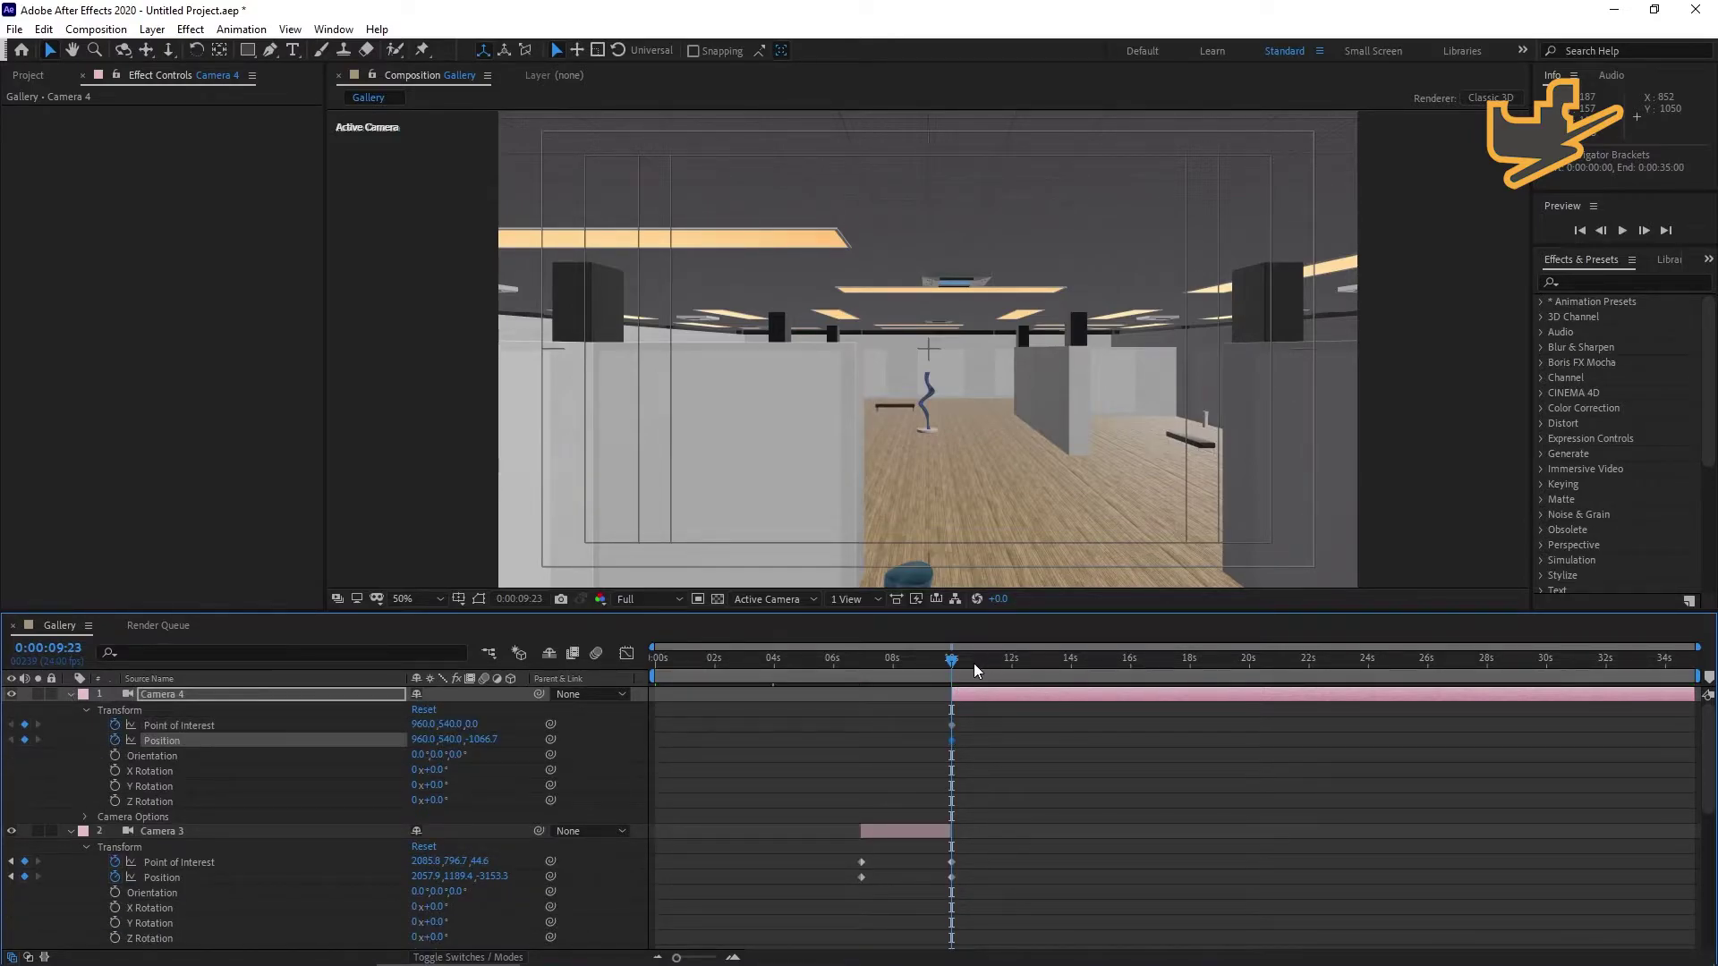
Track Camera 4 down close to the floor in front of the round sculpture base, at position about 990, 1406, -1067.
key("c")
key("c")
key("c")
left_click_drag(1020, 514, 1007, 132)
key("c")
key("c")
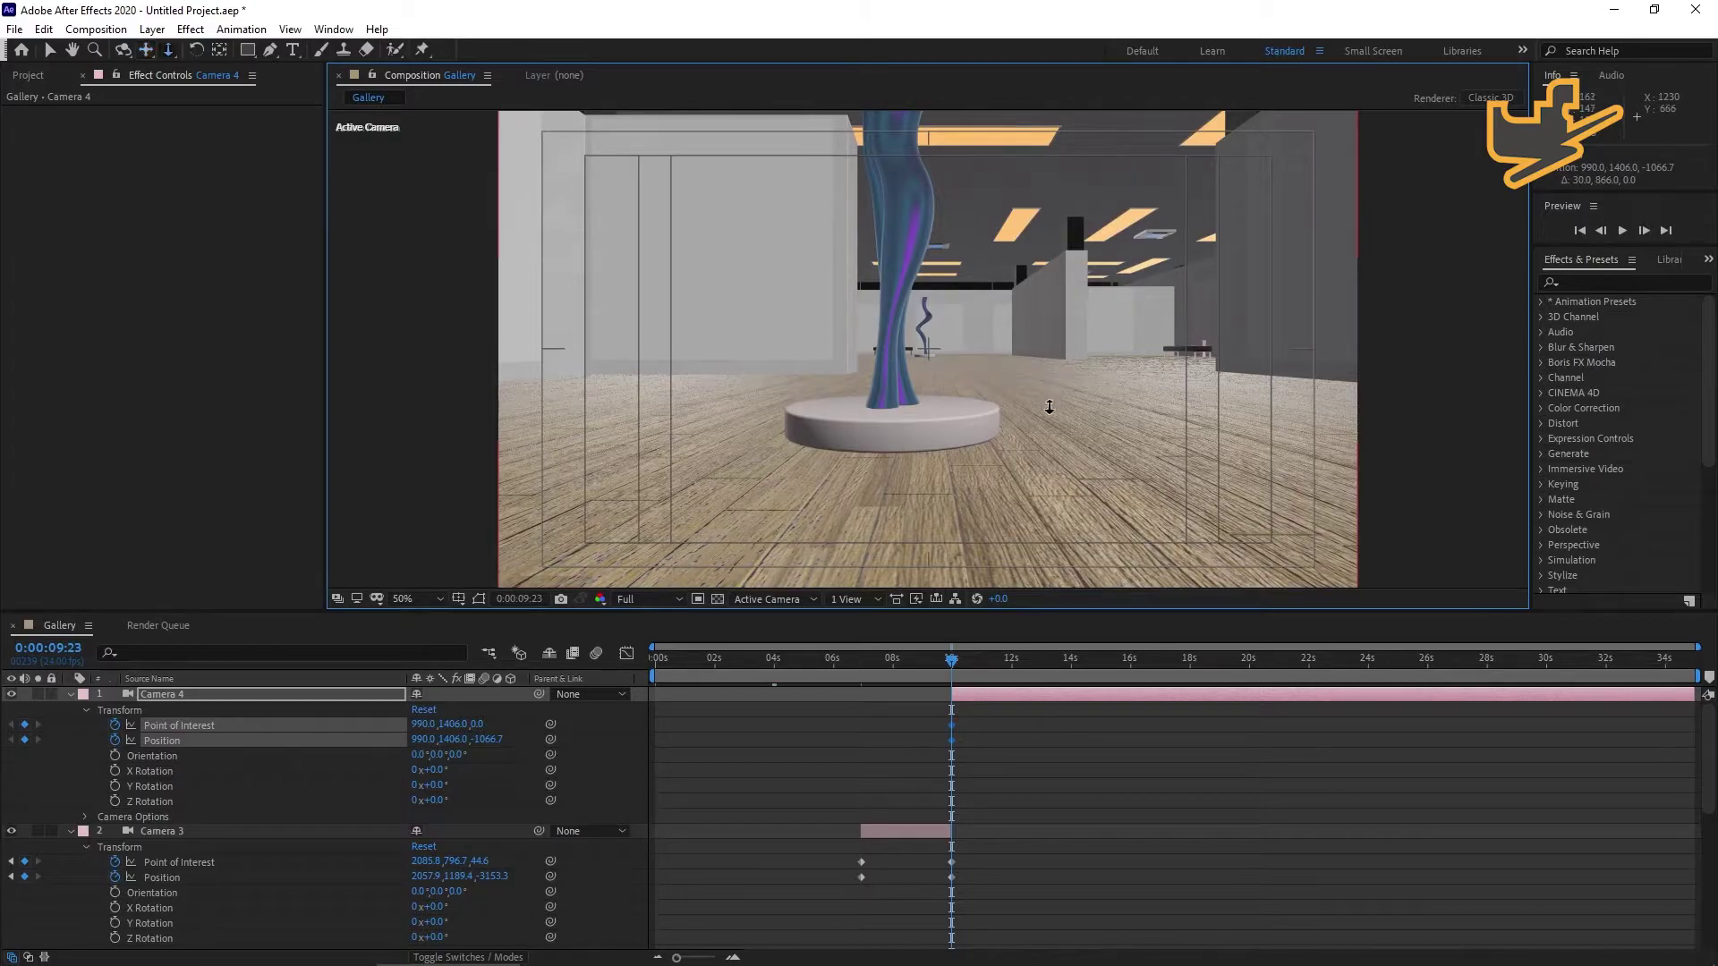
Orbit and move Camera 4 to face the blank wall panels, at position about 1231, 1264, 3.
left_click_drag(1047, 403, 878, 415)
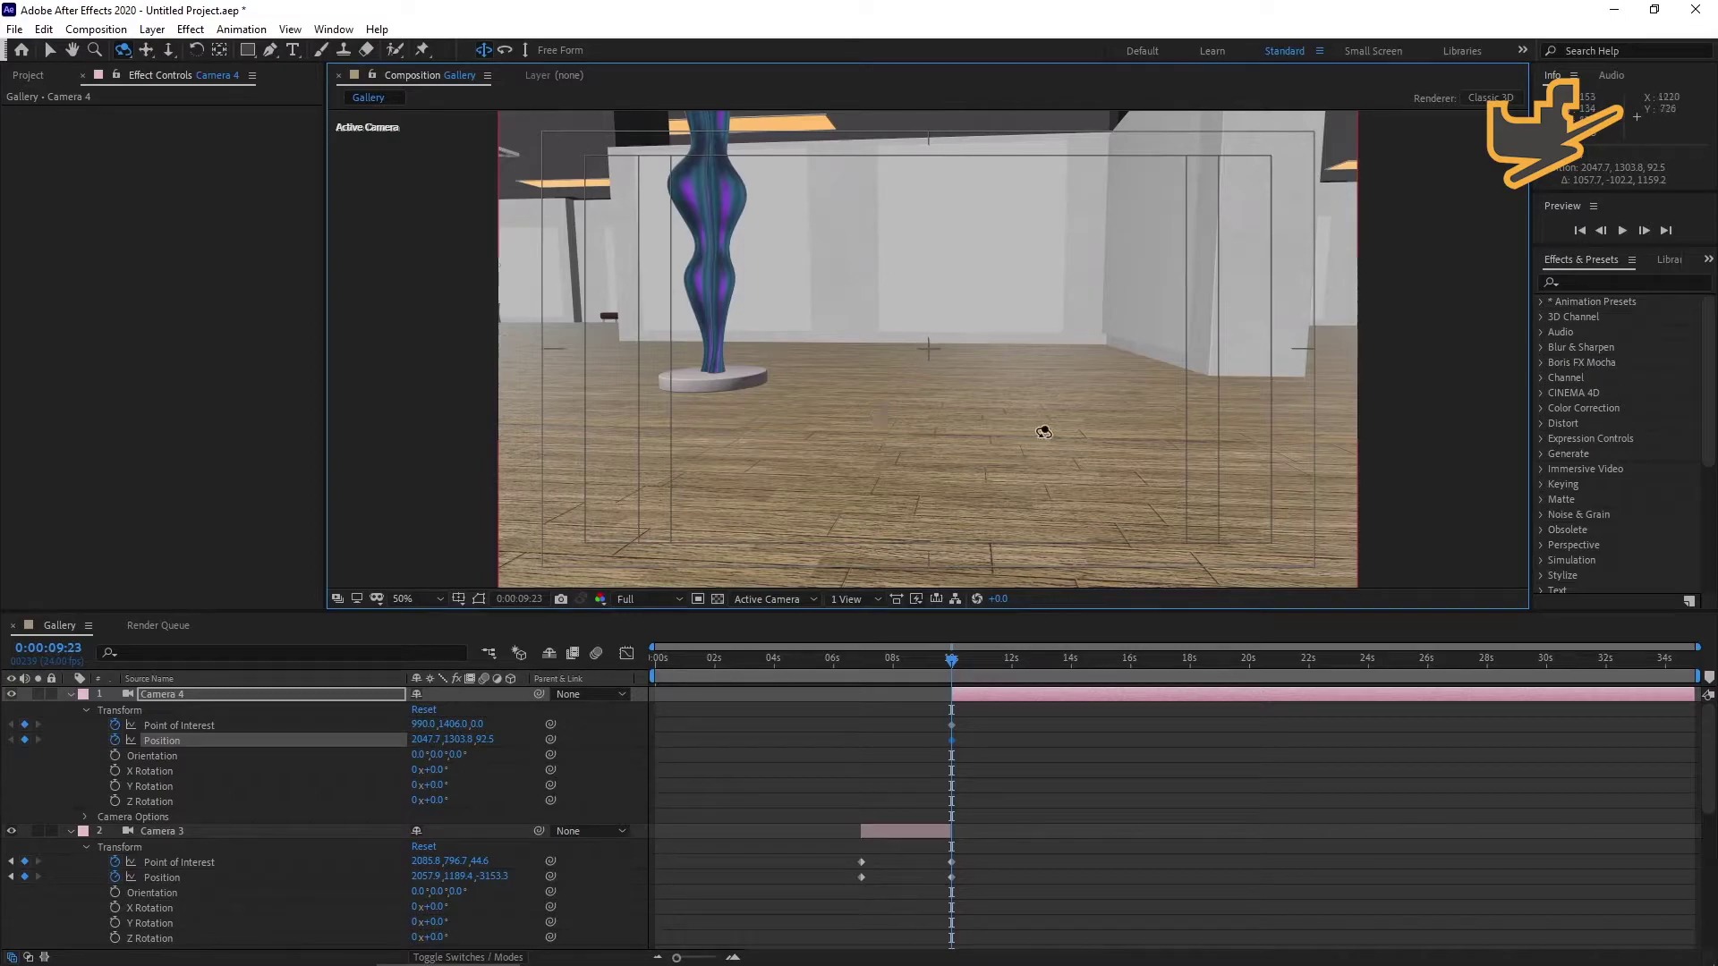
key("c")
key("c")
left_click_drag(1026, 447, 1056, 646)
key("c")
key("c")
key("c")
key("c")
left_click_drag(1019, 488, 1020, 469)
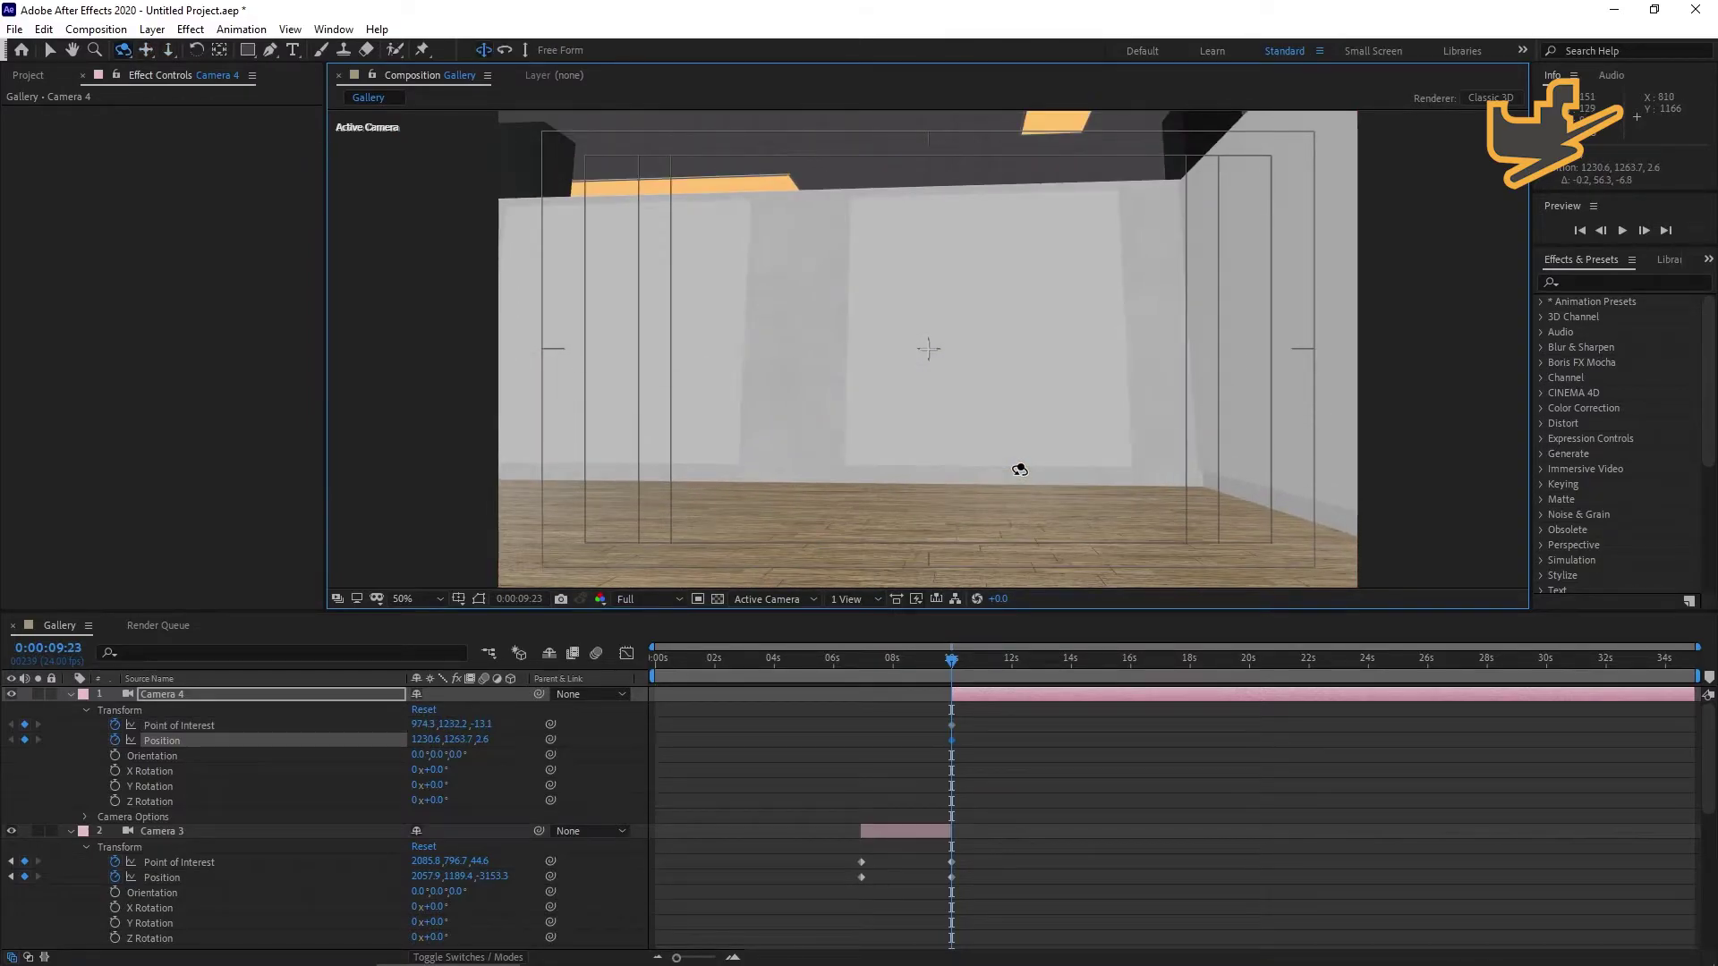
Frame the large wall panel closely with Camera 4 at position about 782, 1173, -83 and point of interest about 661, 1159, -91.
key("c")
left_click_drag(1020, 470, 1183, 476)
key("c")
left_click_drag(917, 519, 990, 368)
key("c")
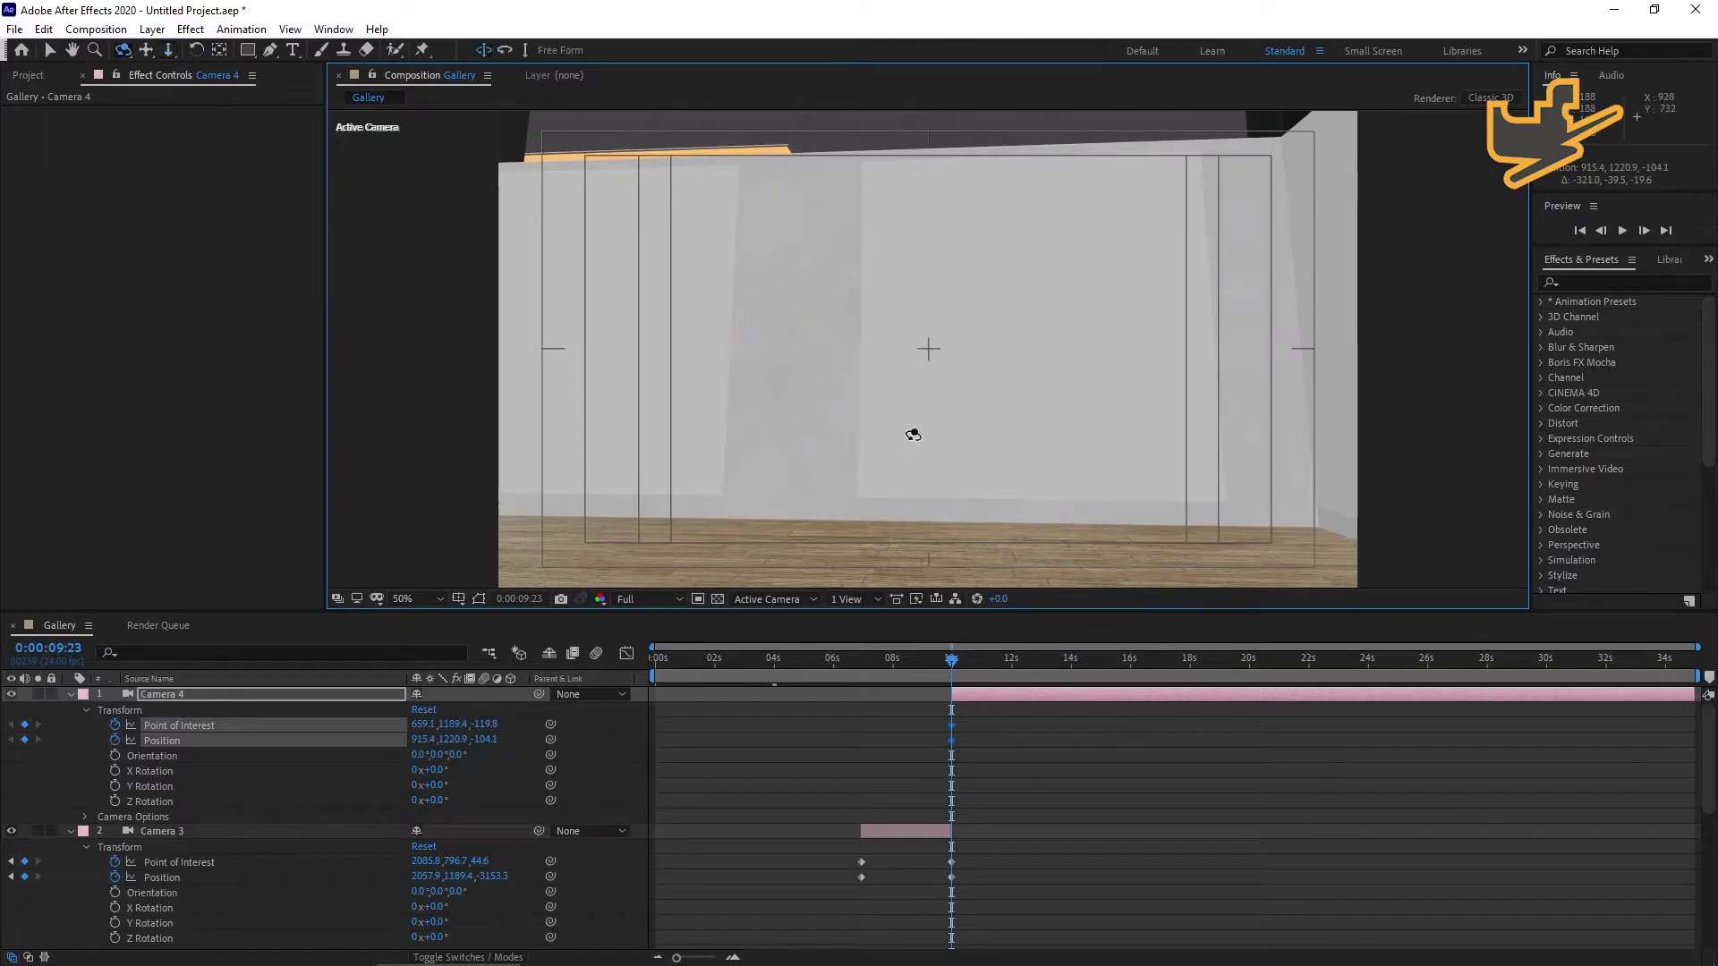
key("c")
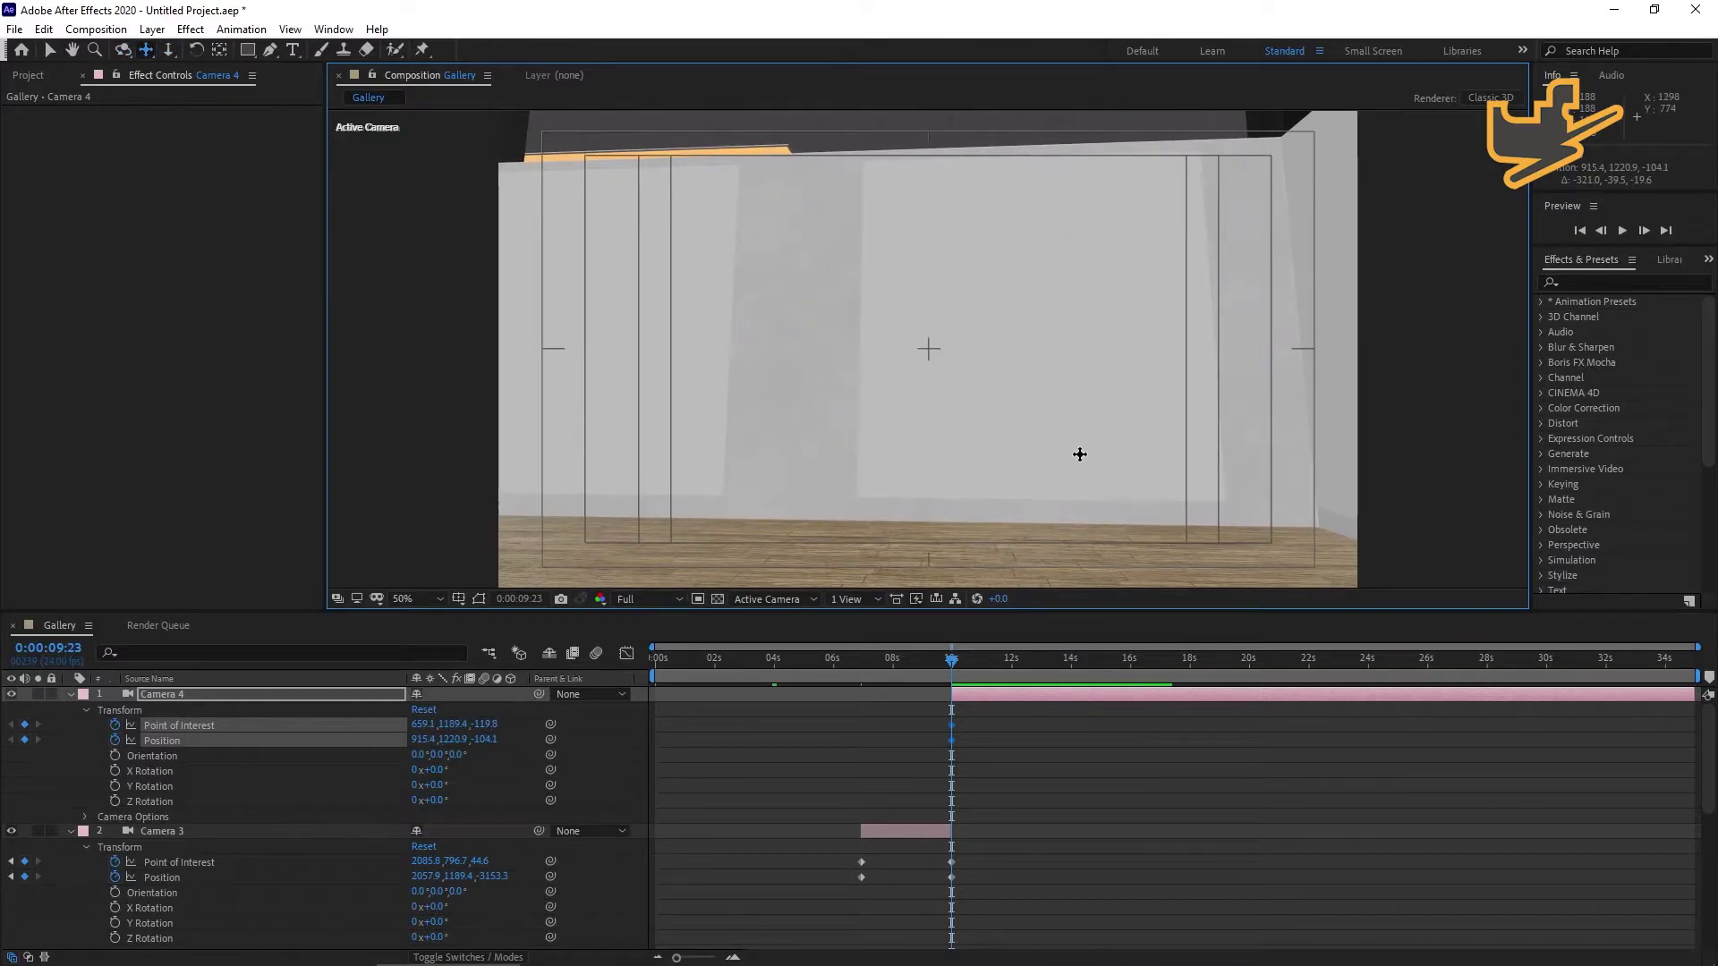
key("c")
left_click_drag(1093, 460, 985, 475)
key("c")
key("c")
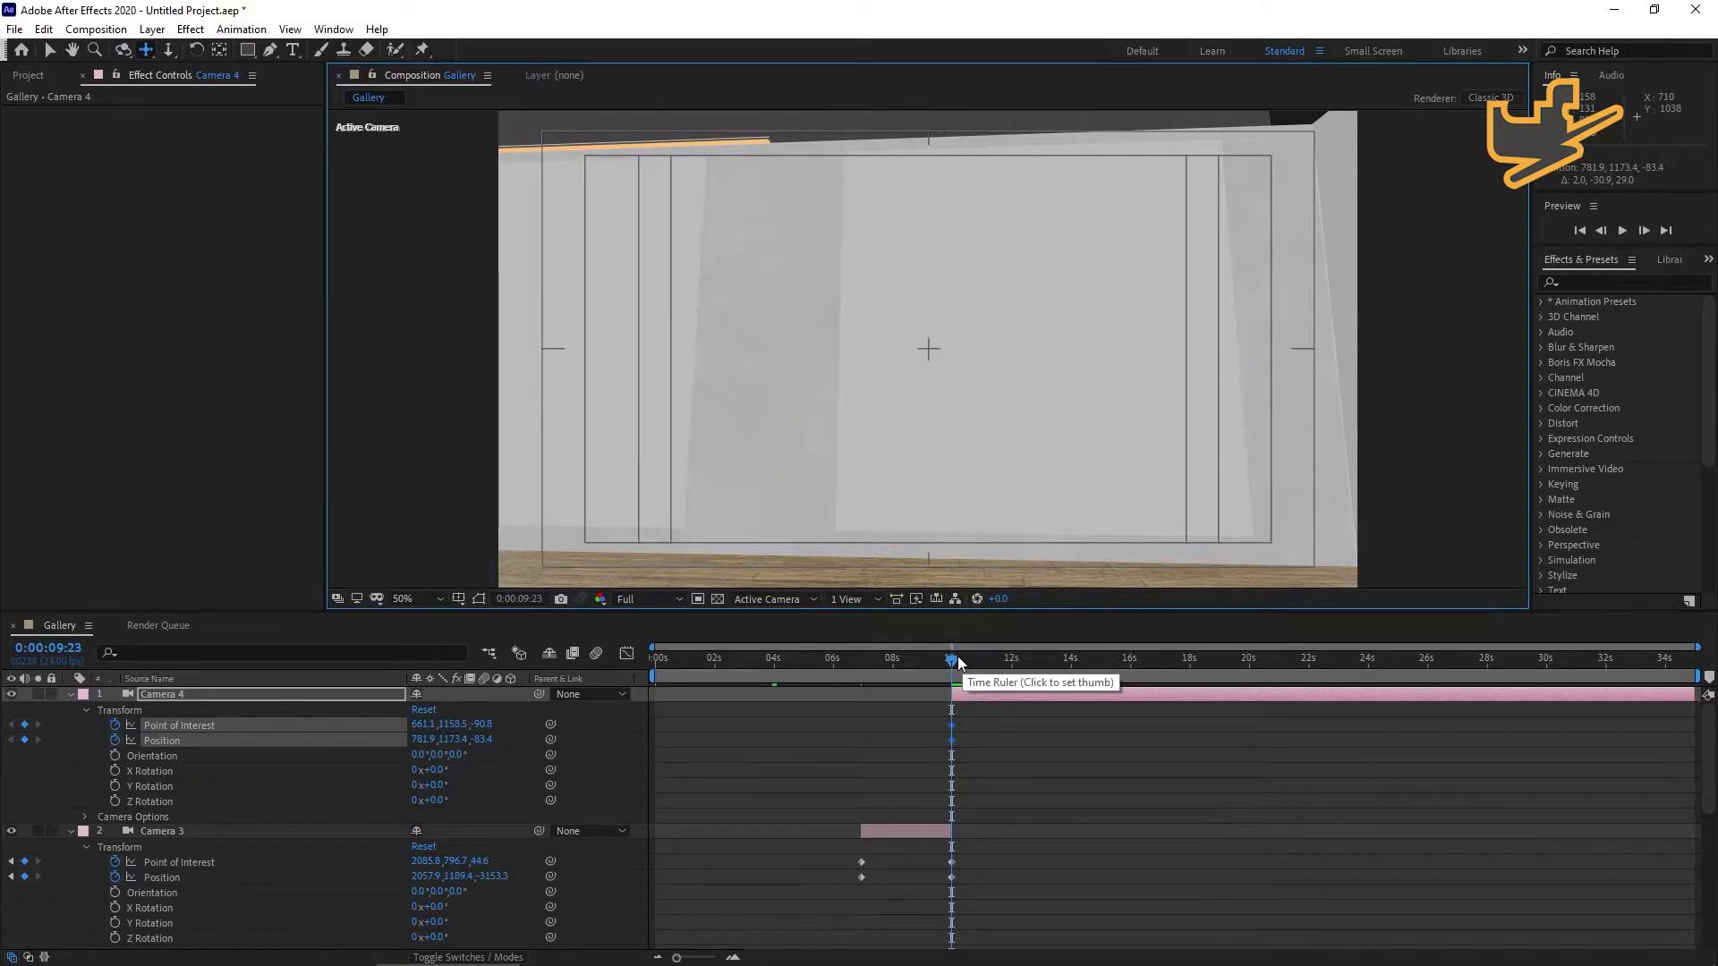
At 0:00:14:00, orbit Camera 4 toward the adjoining wall, at position about 716, 1163, -199, and trim the layer's end there.
left_click_drag(942, 663, 1072, 696)
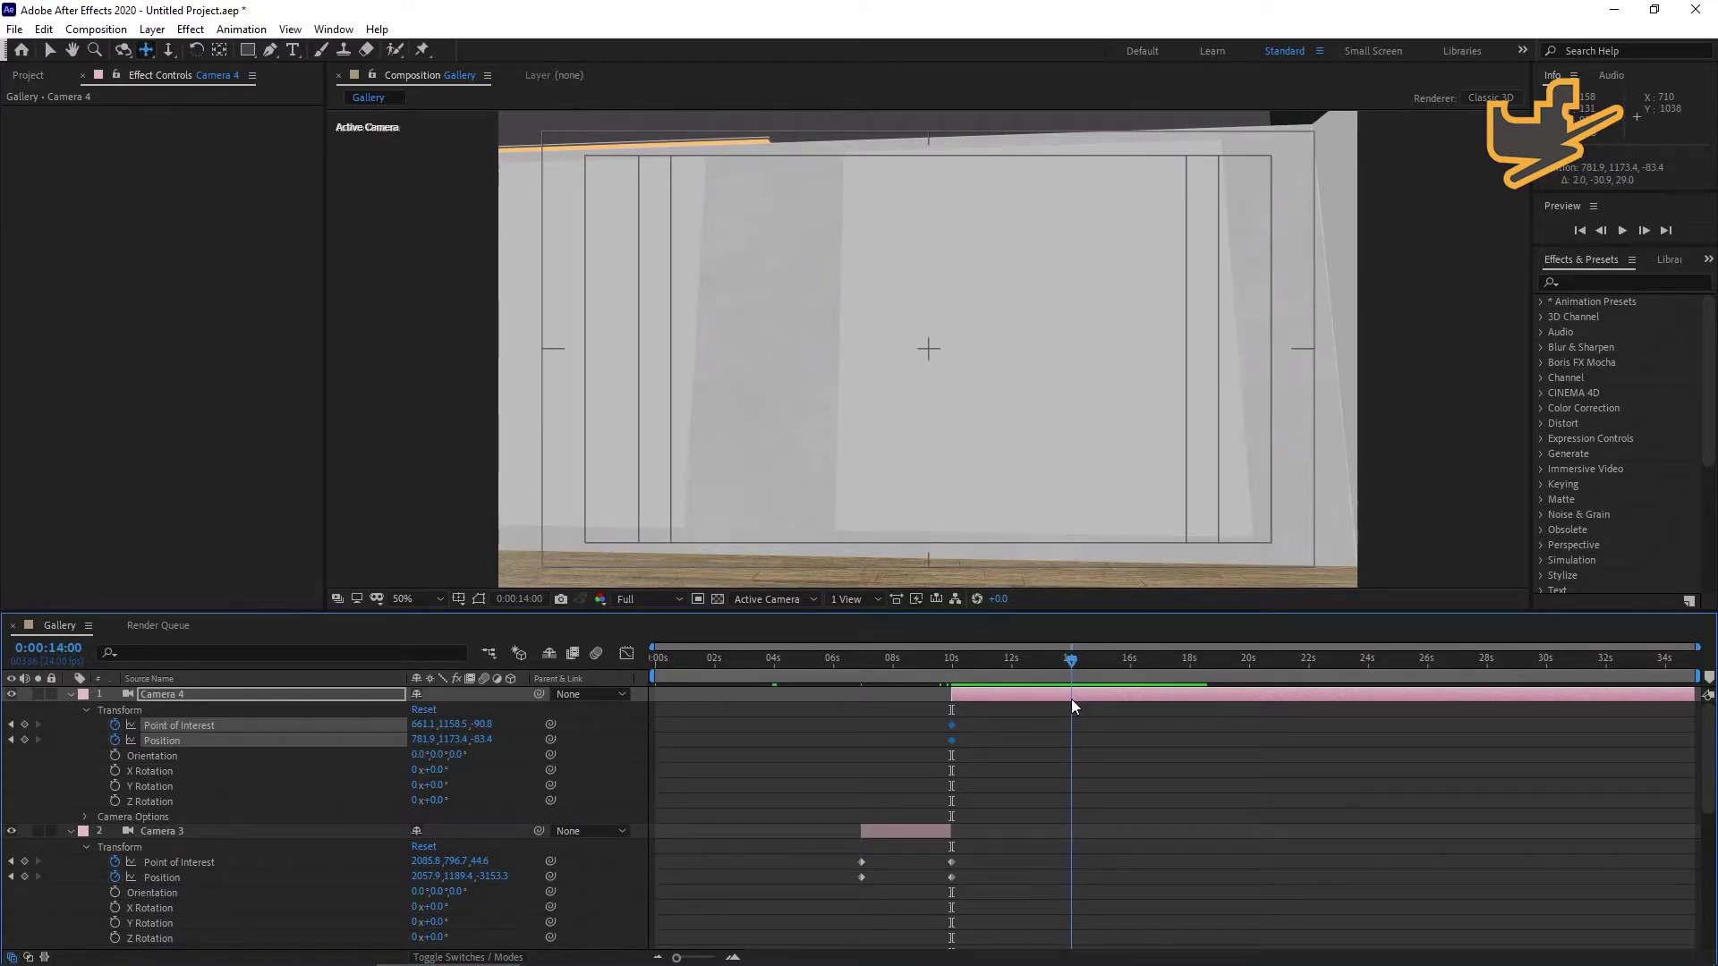
key("c")
left_click(1017, 450)
left_click_drag(1018, 450, 1135, 460)
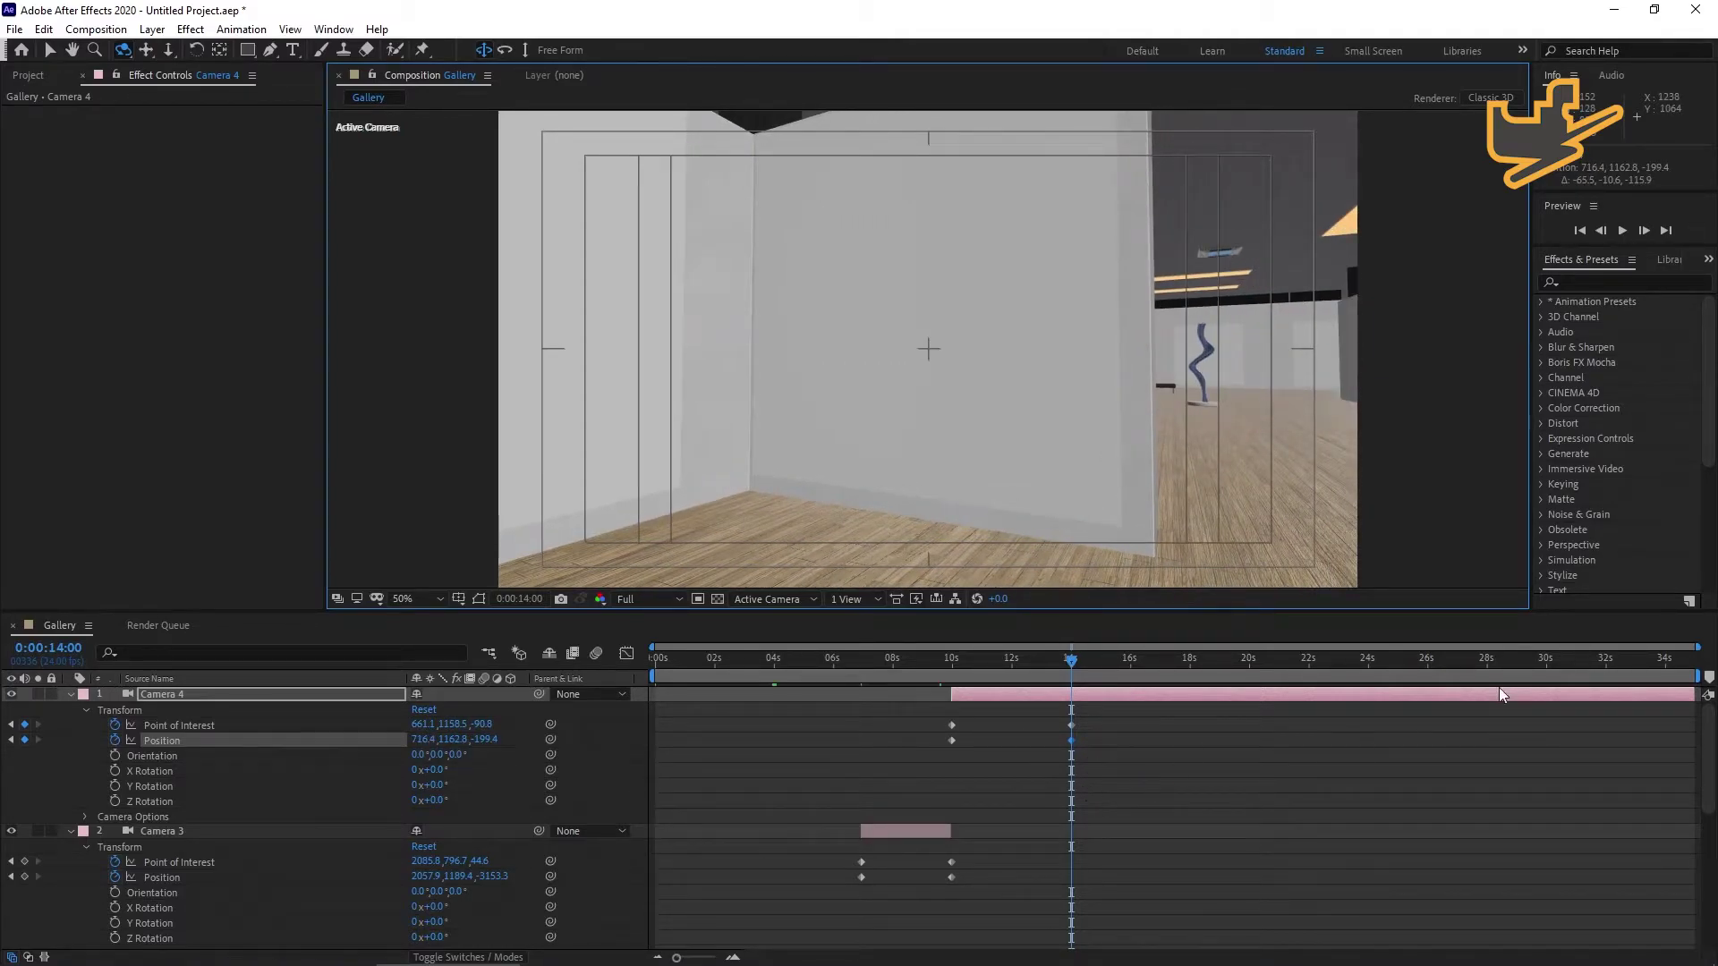
left_click_drag(1693, 694, 1075, 717)
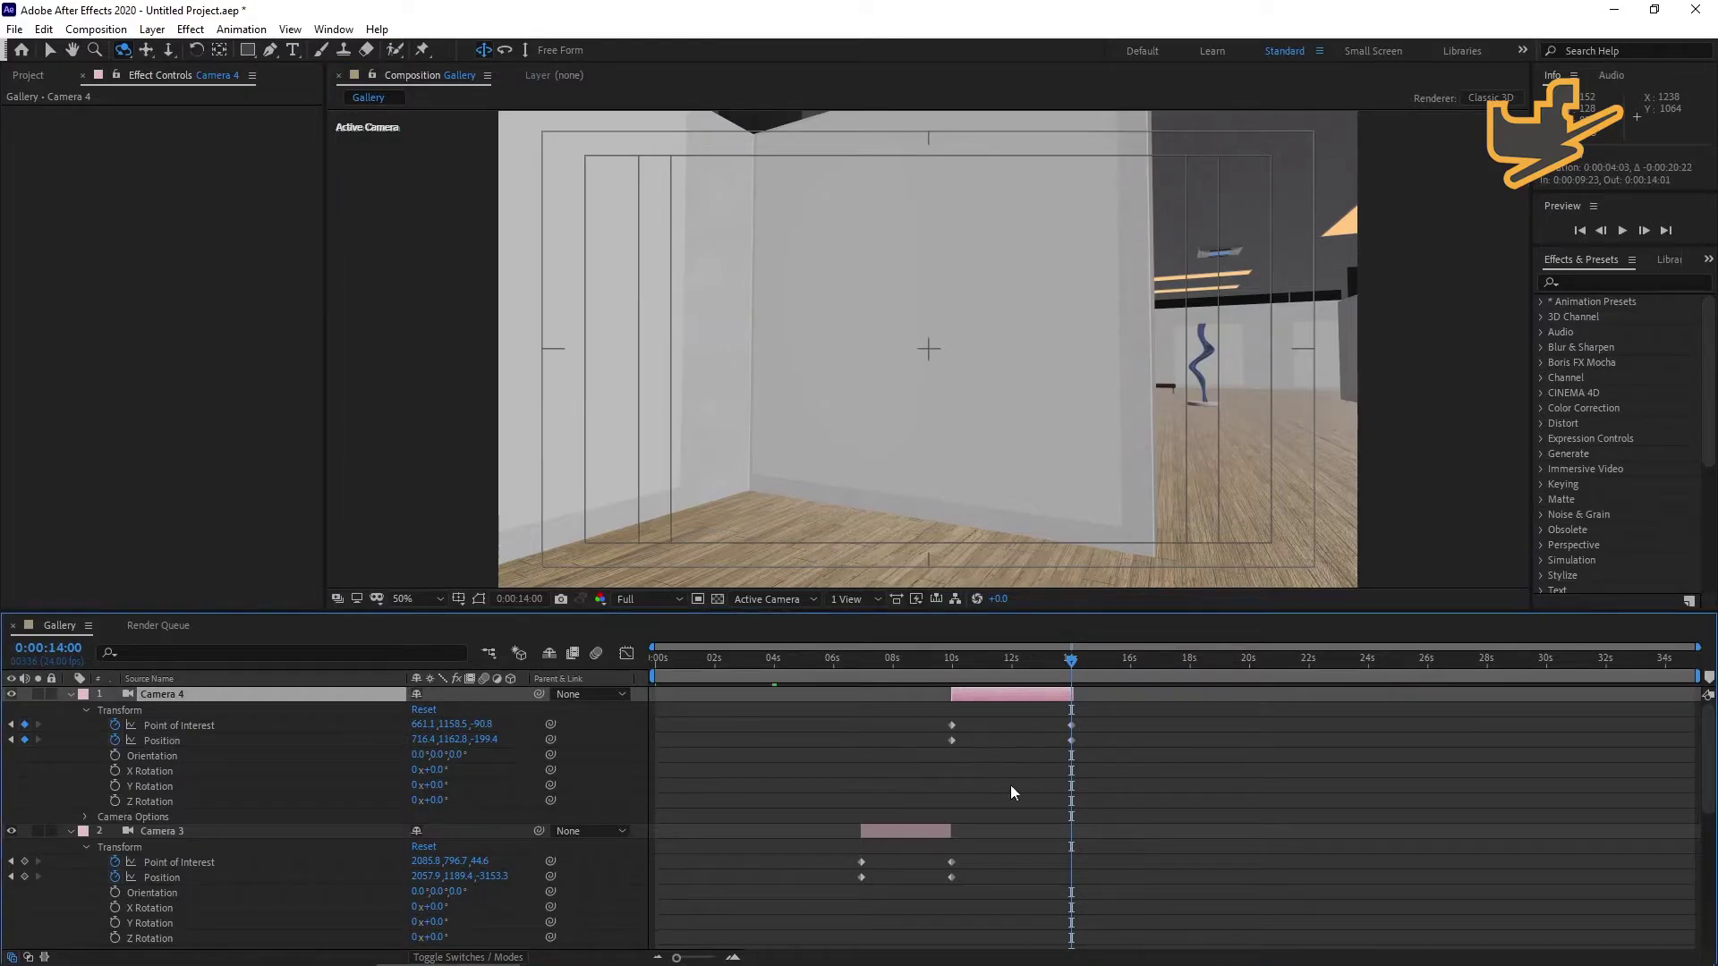
Collapse the expanded properties of all four camera layers in the timeline.
left_click(973, 657)
scroll(284, 788, "down", 2)
scroll(444, 755, "up", 2)
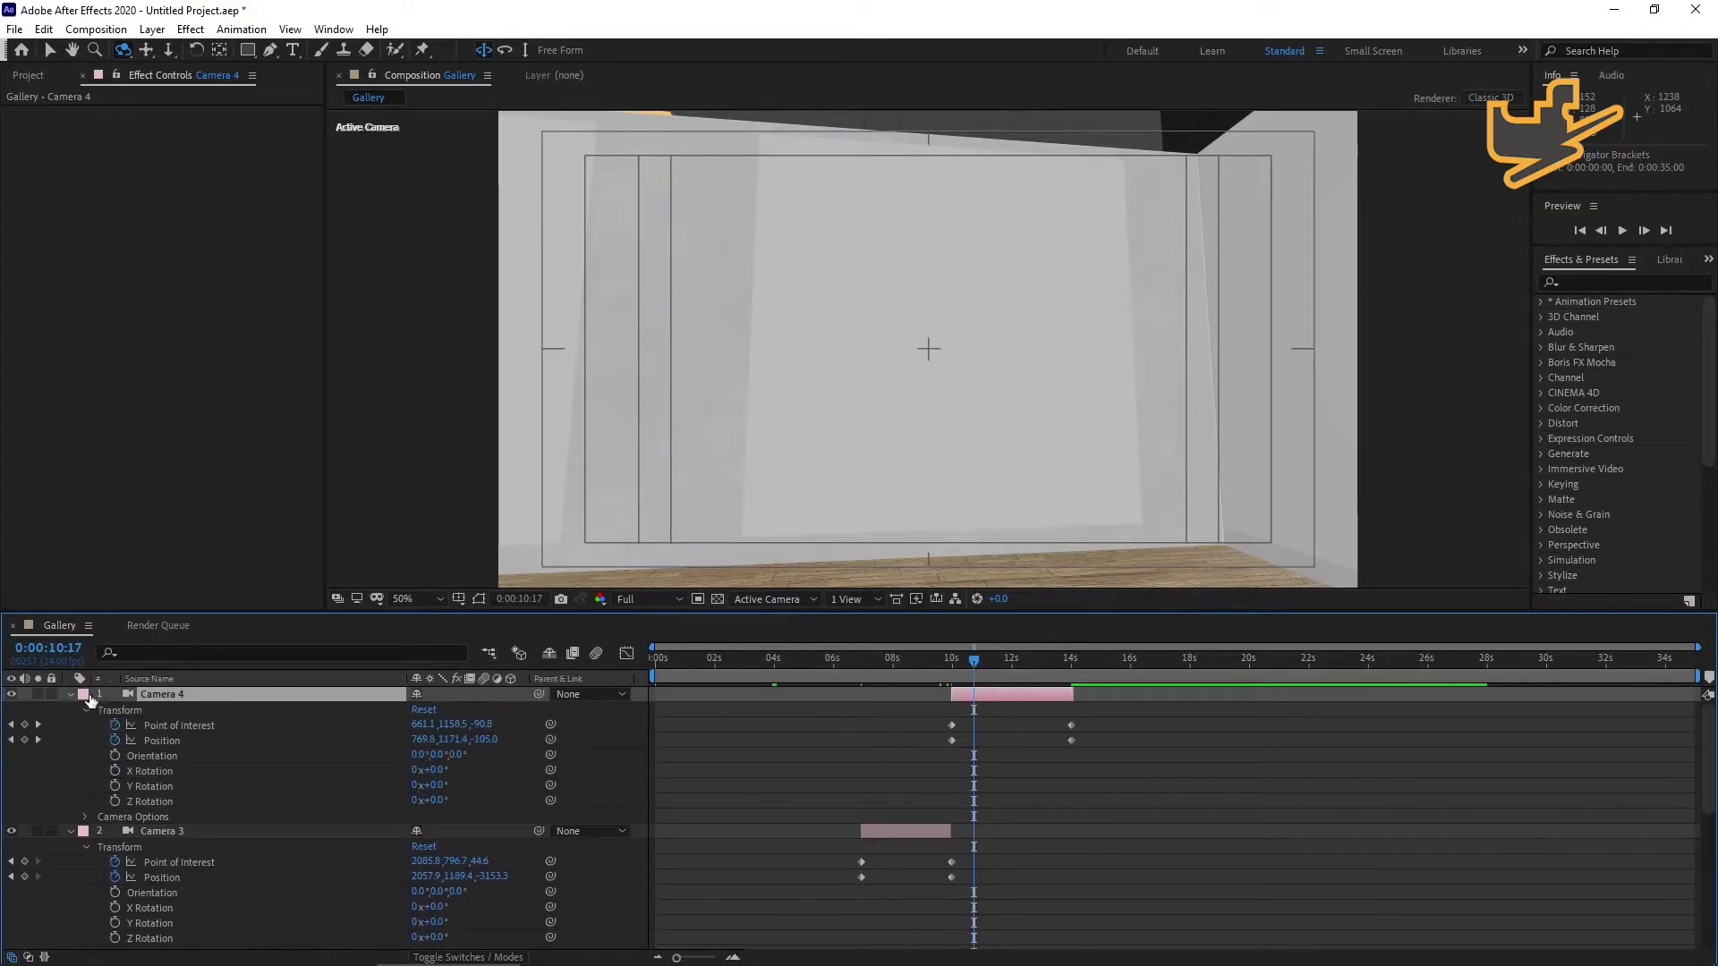
left_click(69, 694)
left_click(71, 711)
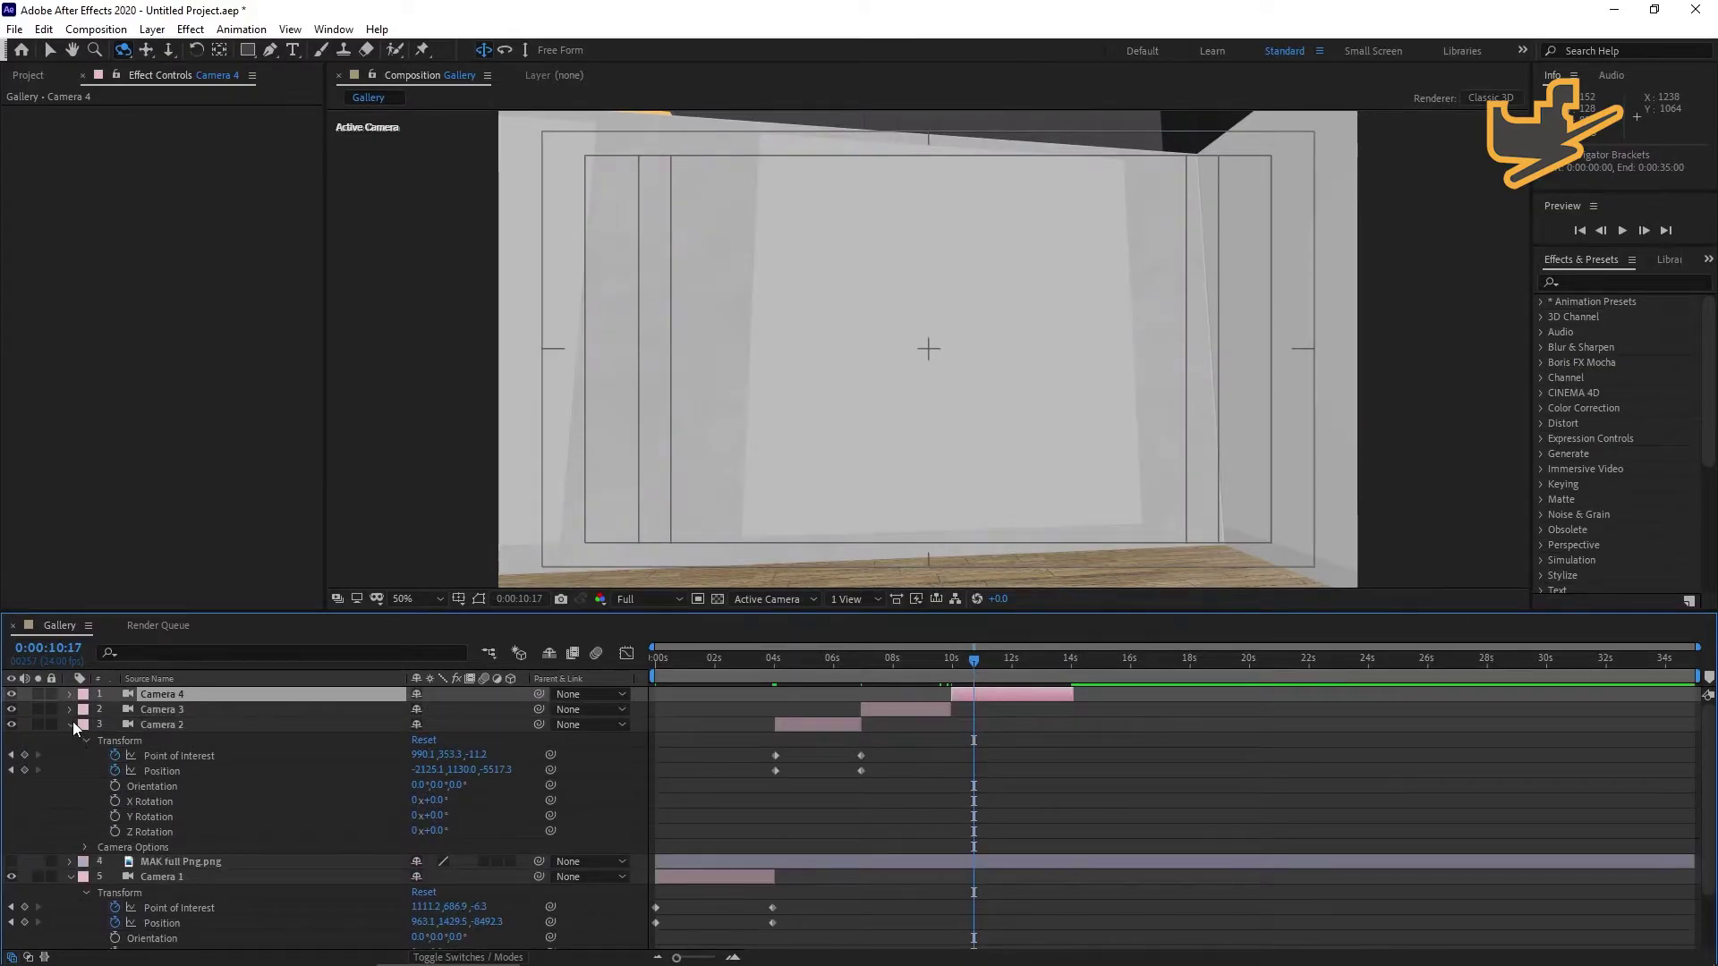
left_click(72, 723)
left_click(70, 756)
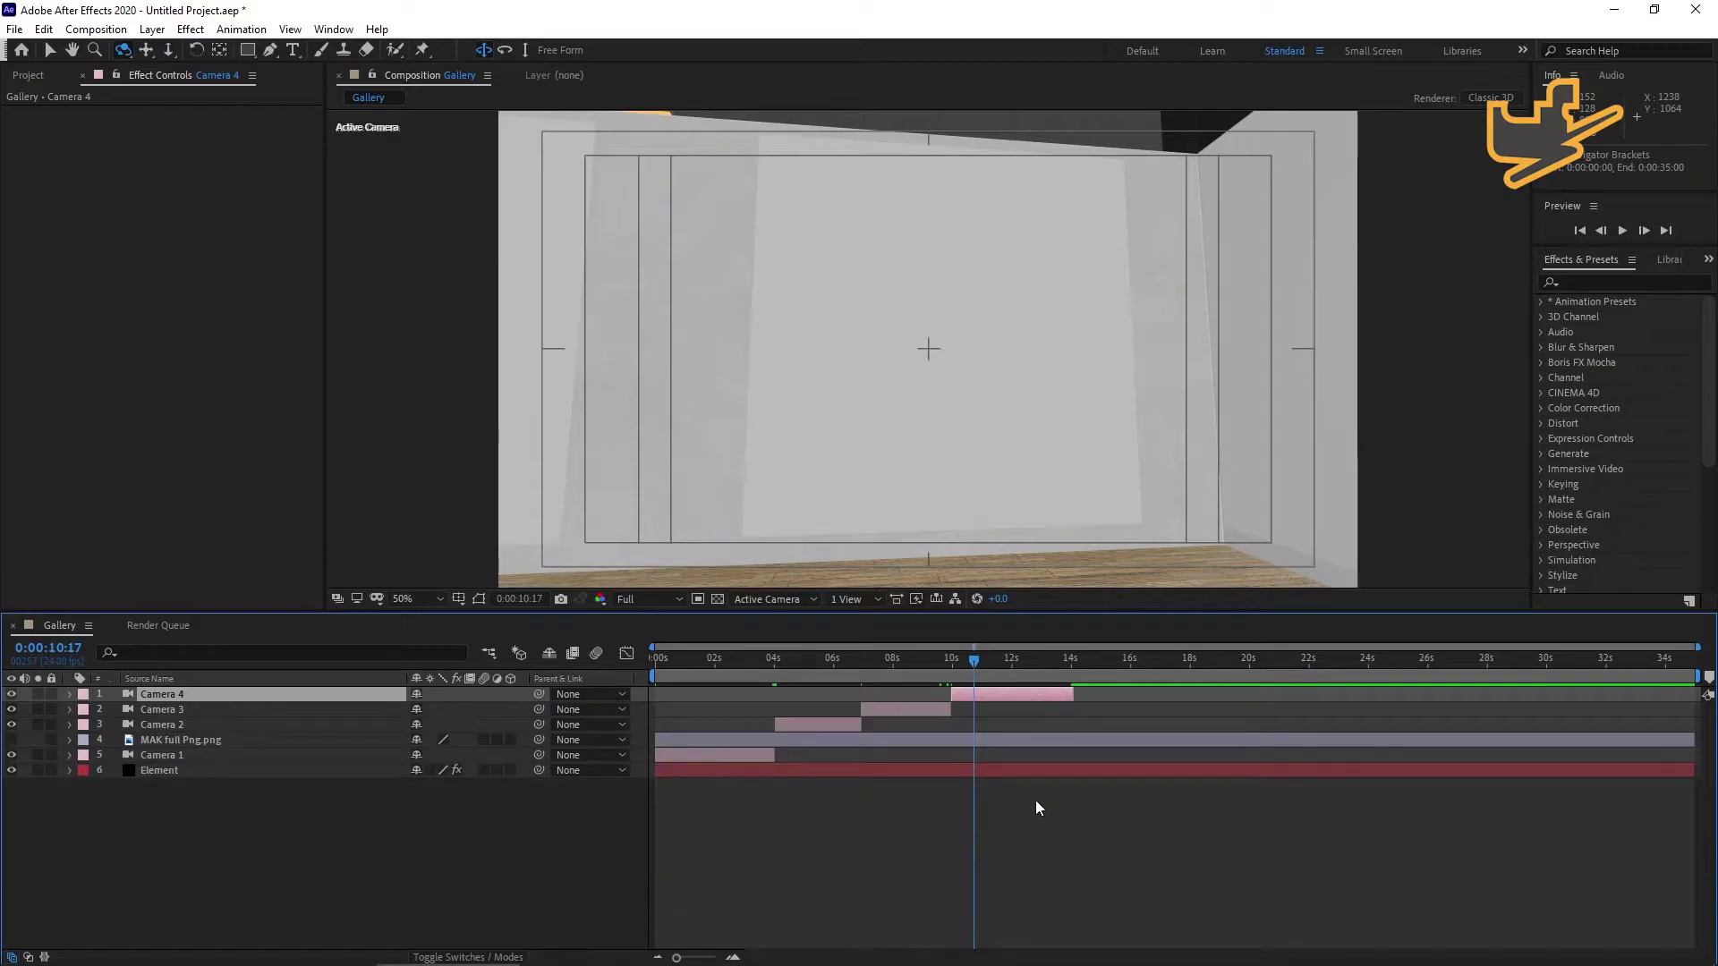
Go to 0:00:02:08 and apply a second Element effect to the Element layer.
left_click_drag(979, 658, 725, 686)
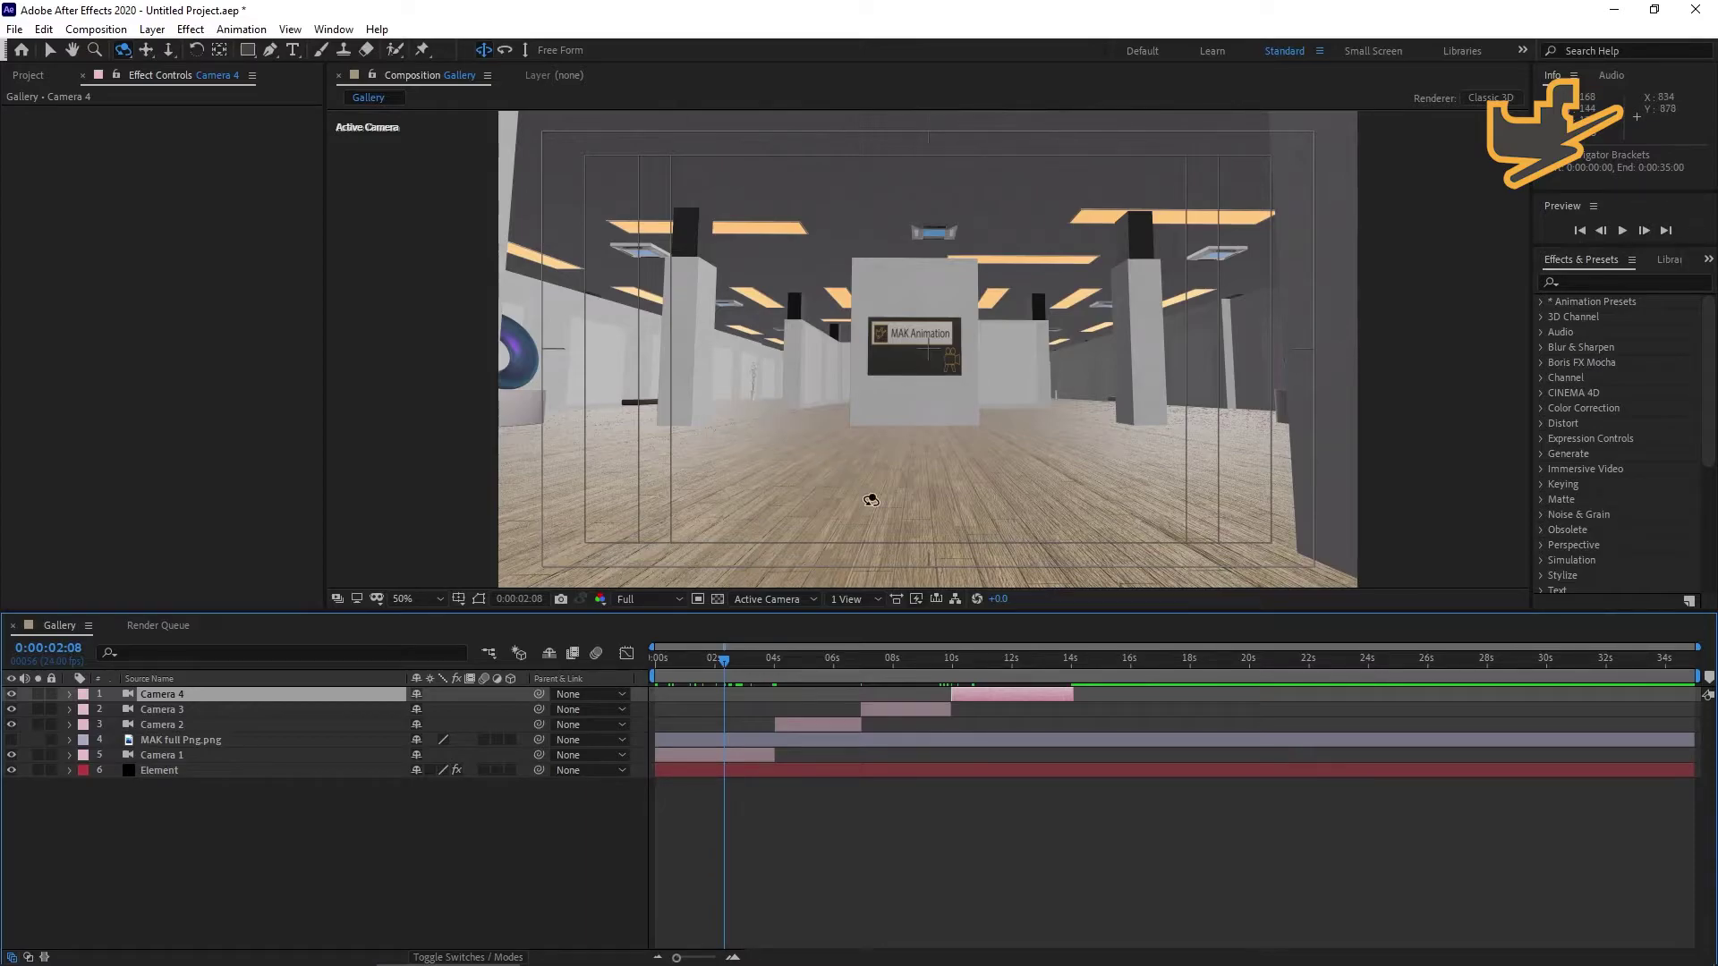
key("v")
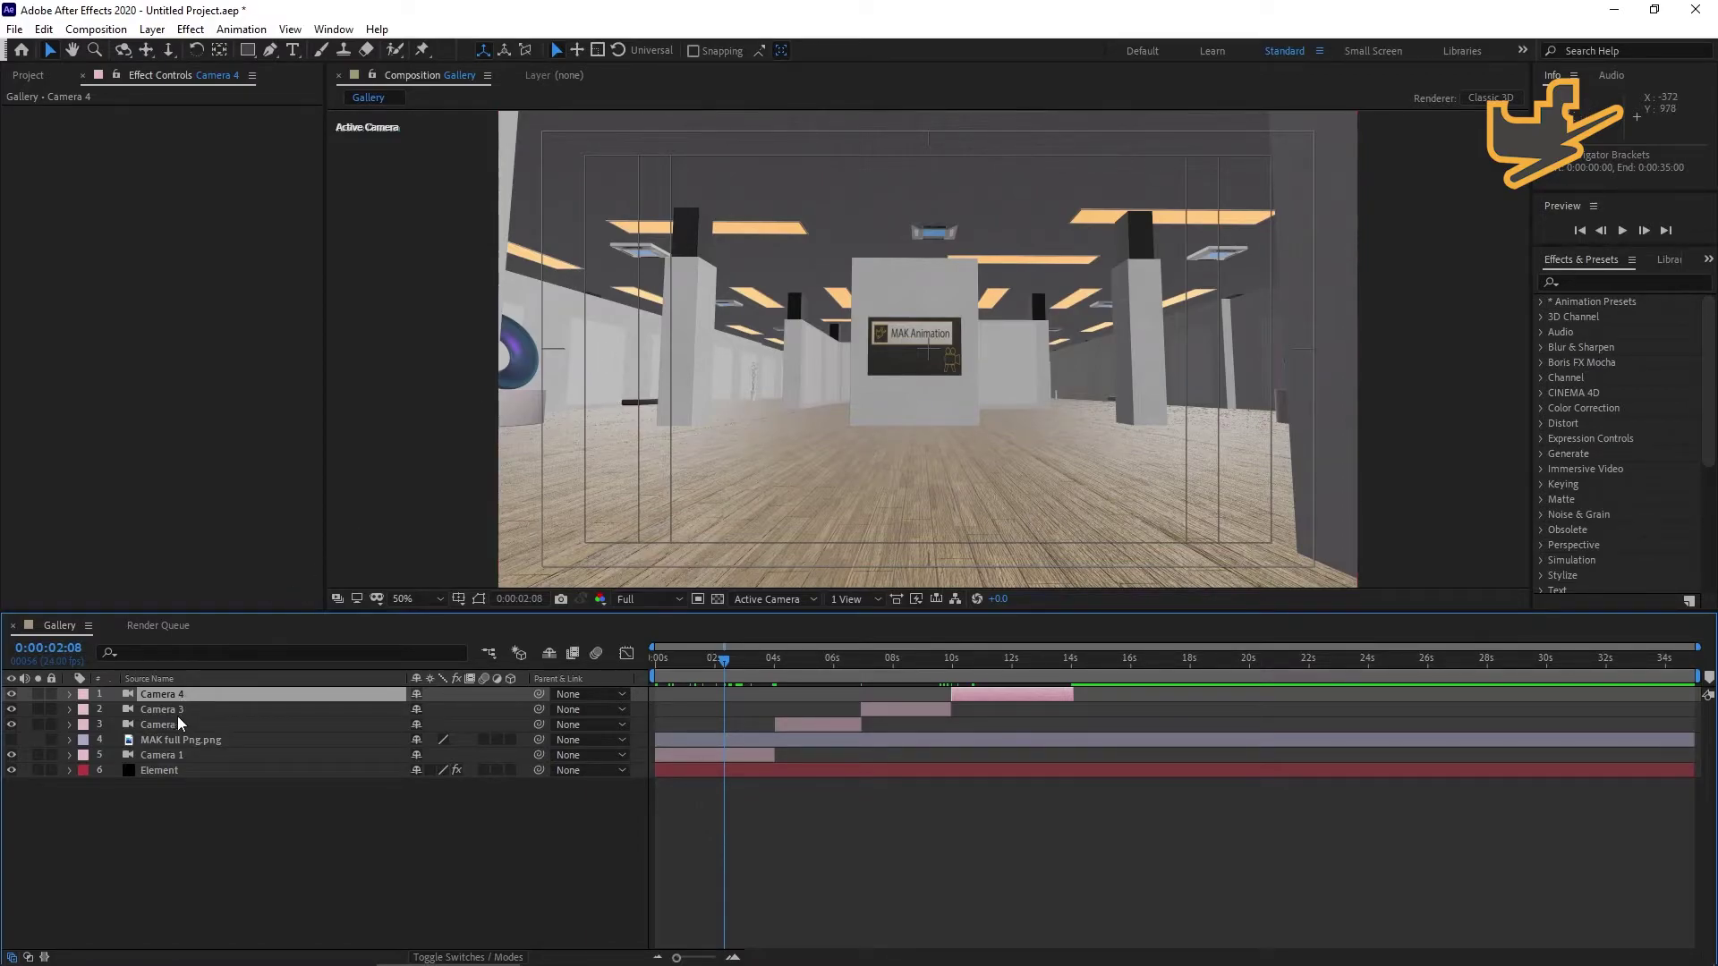
left_click(168, 772)
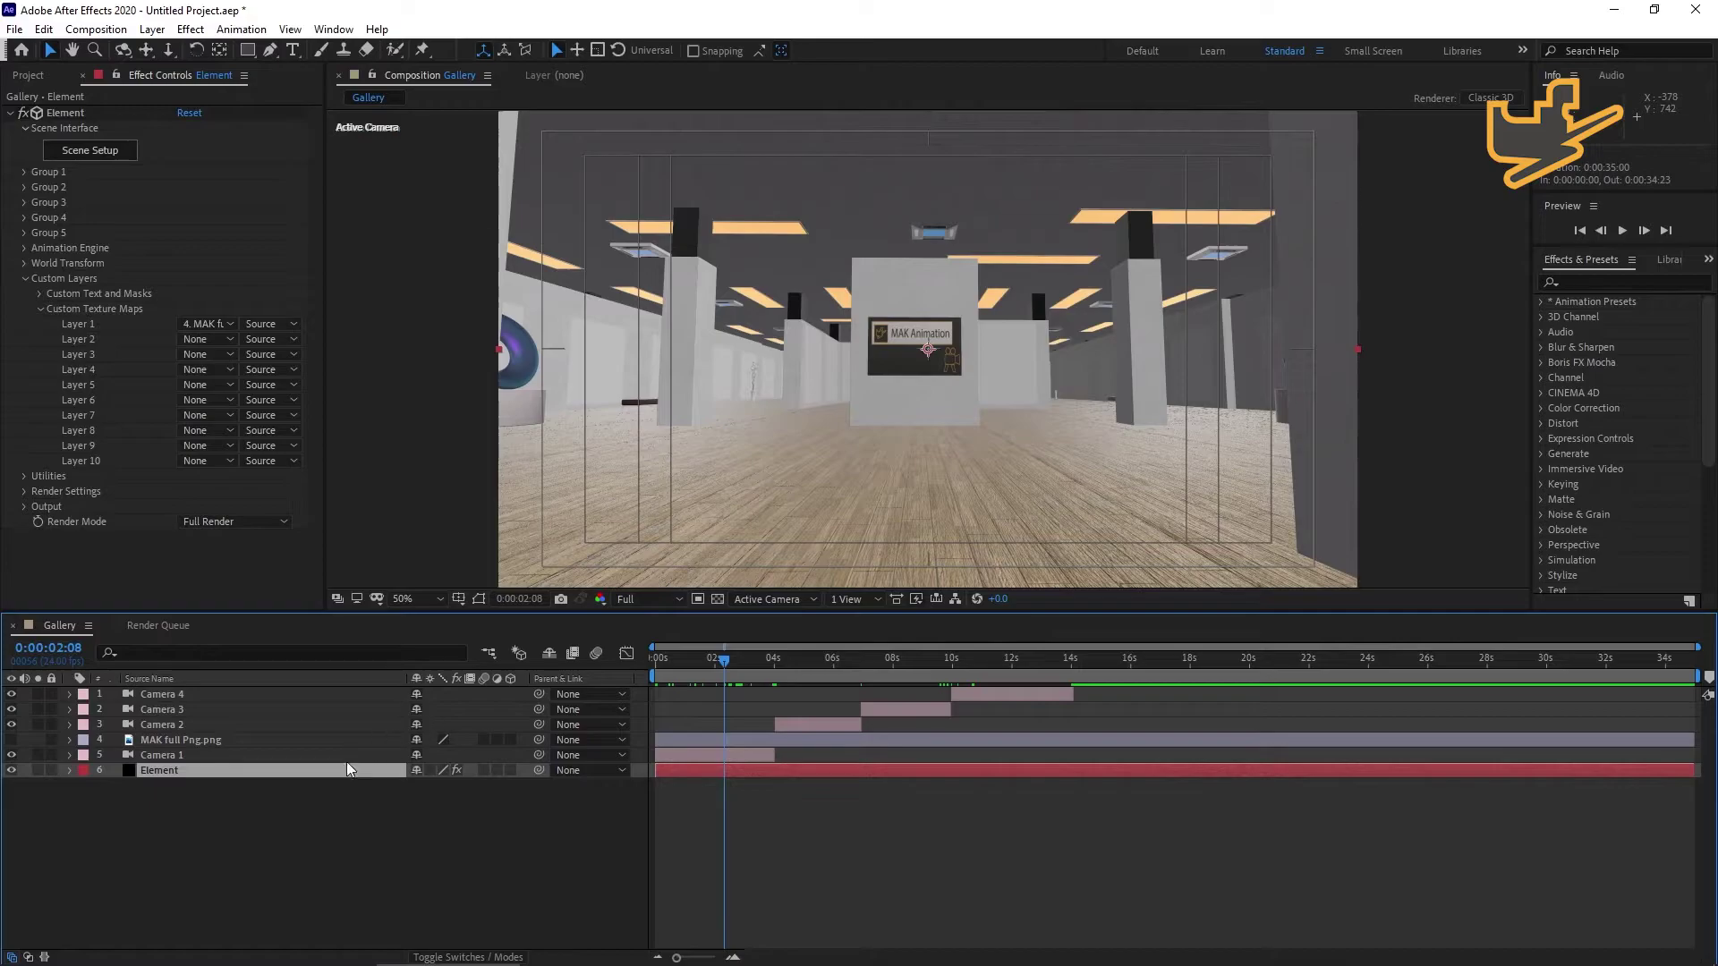
left_click(315, 830)
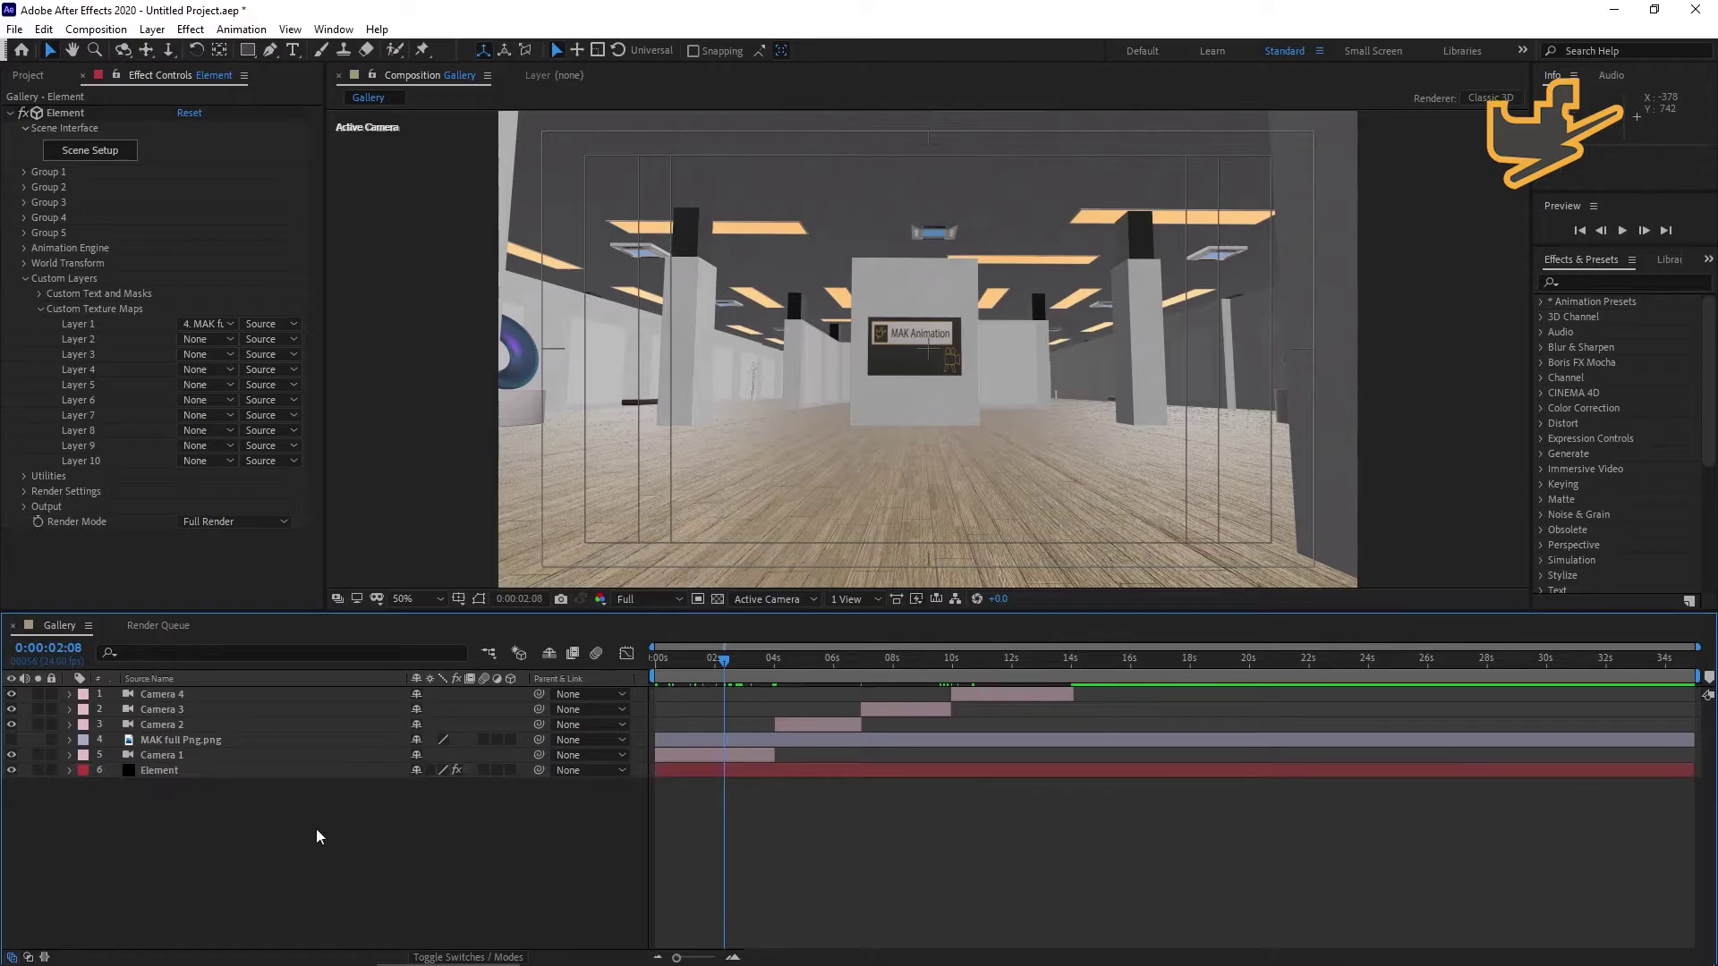
left_click(160, 775)
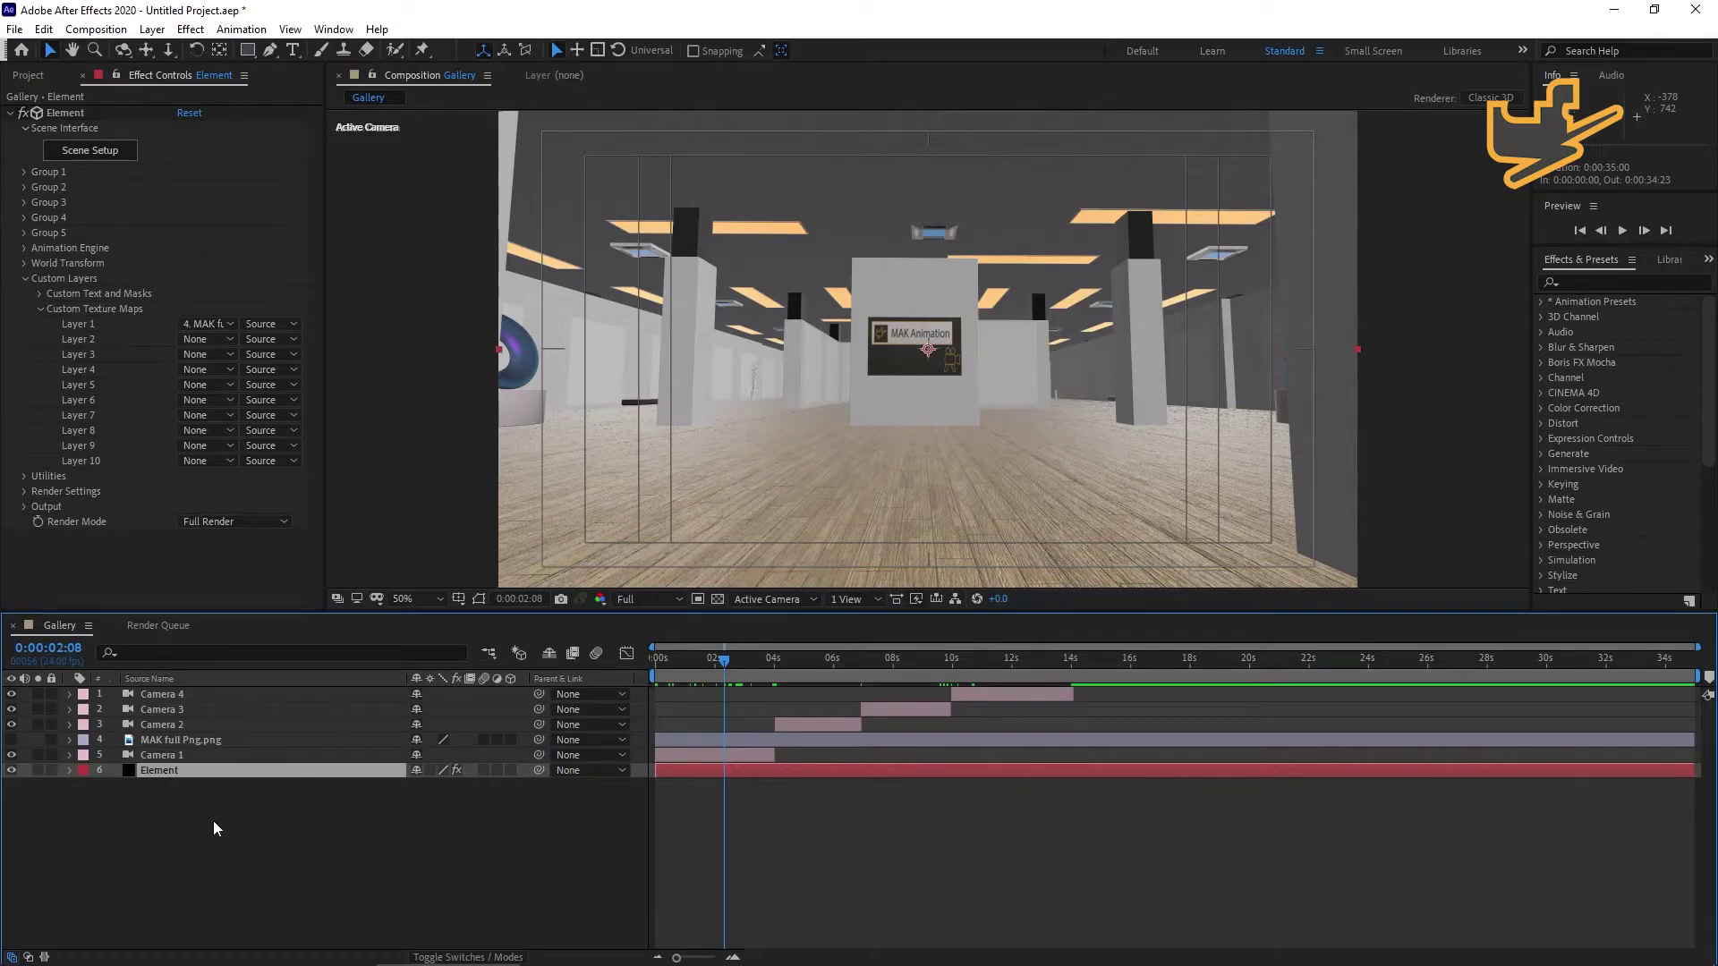
key("ctrl+space")
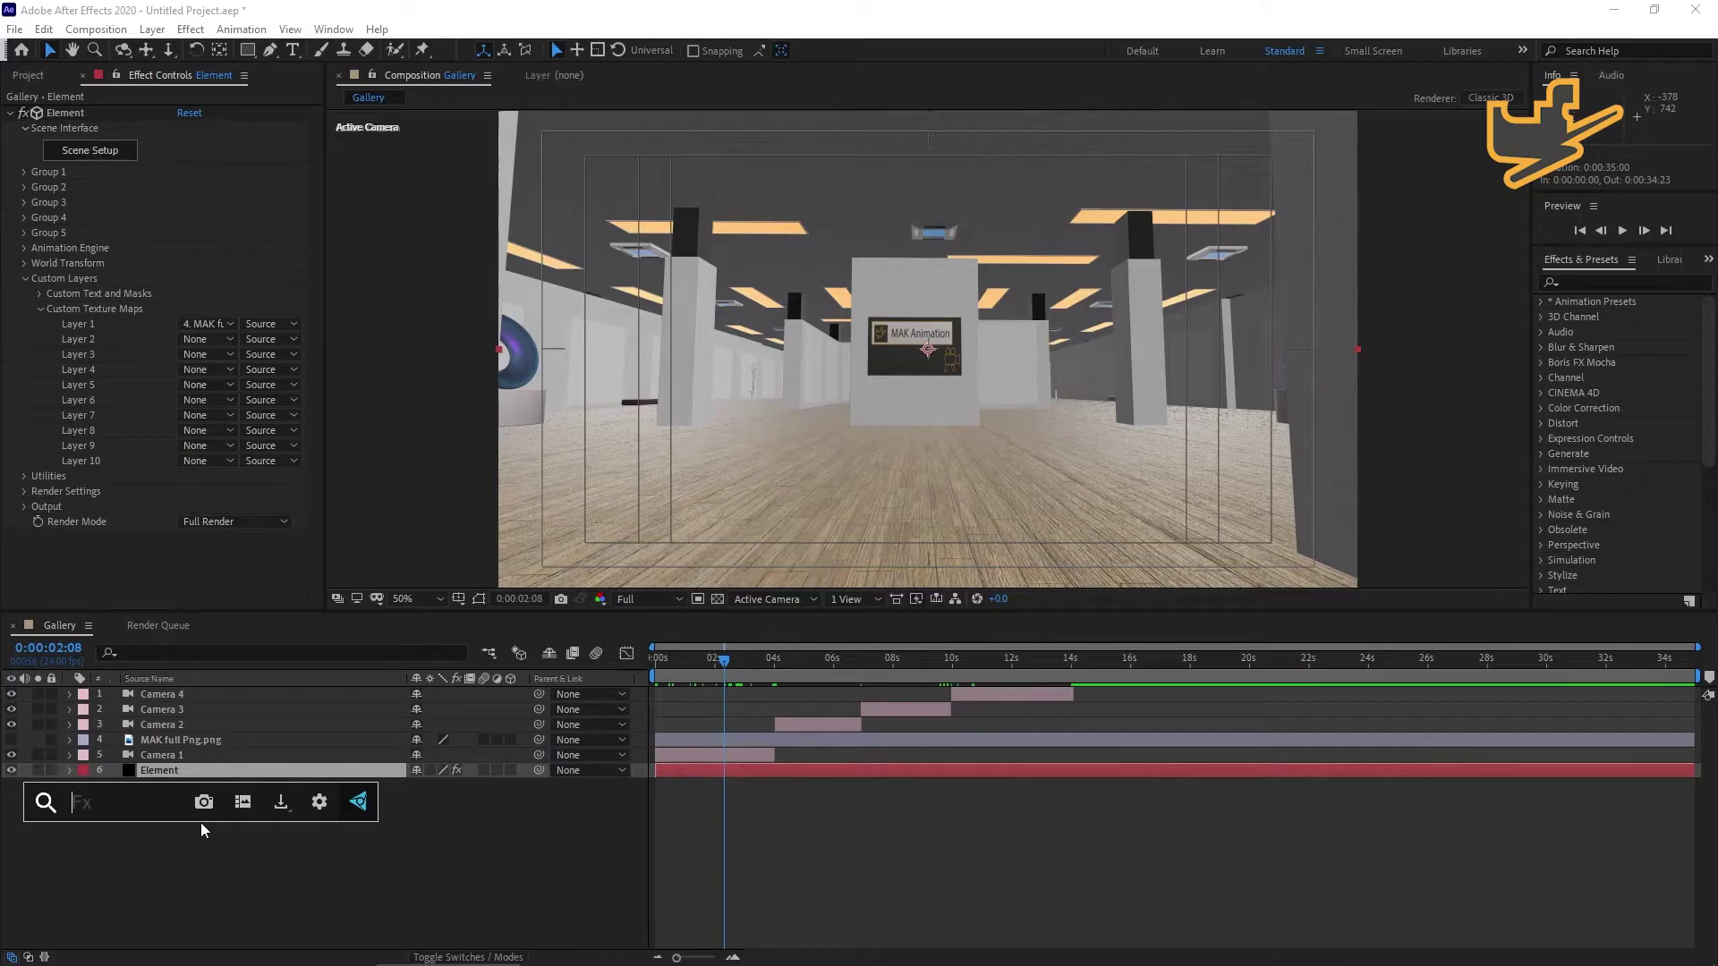
type("el")
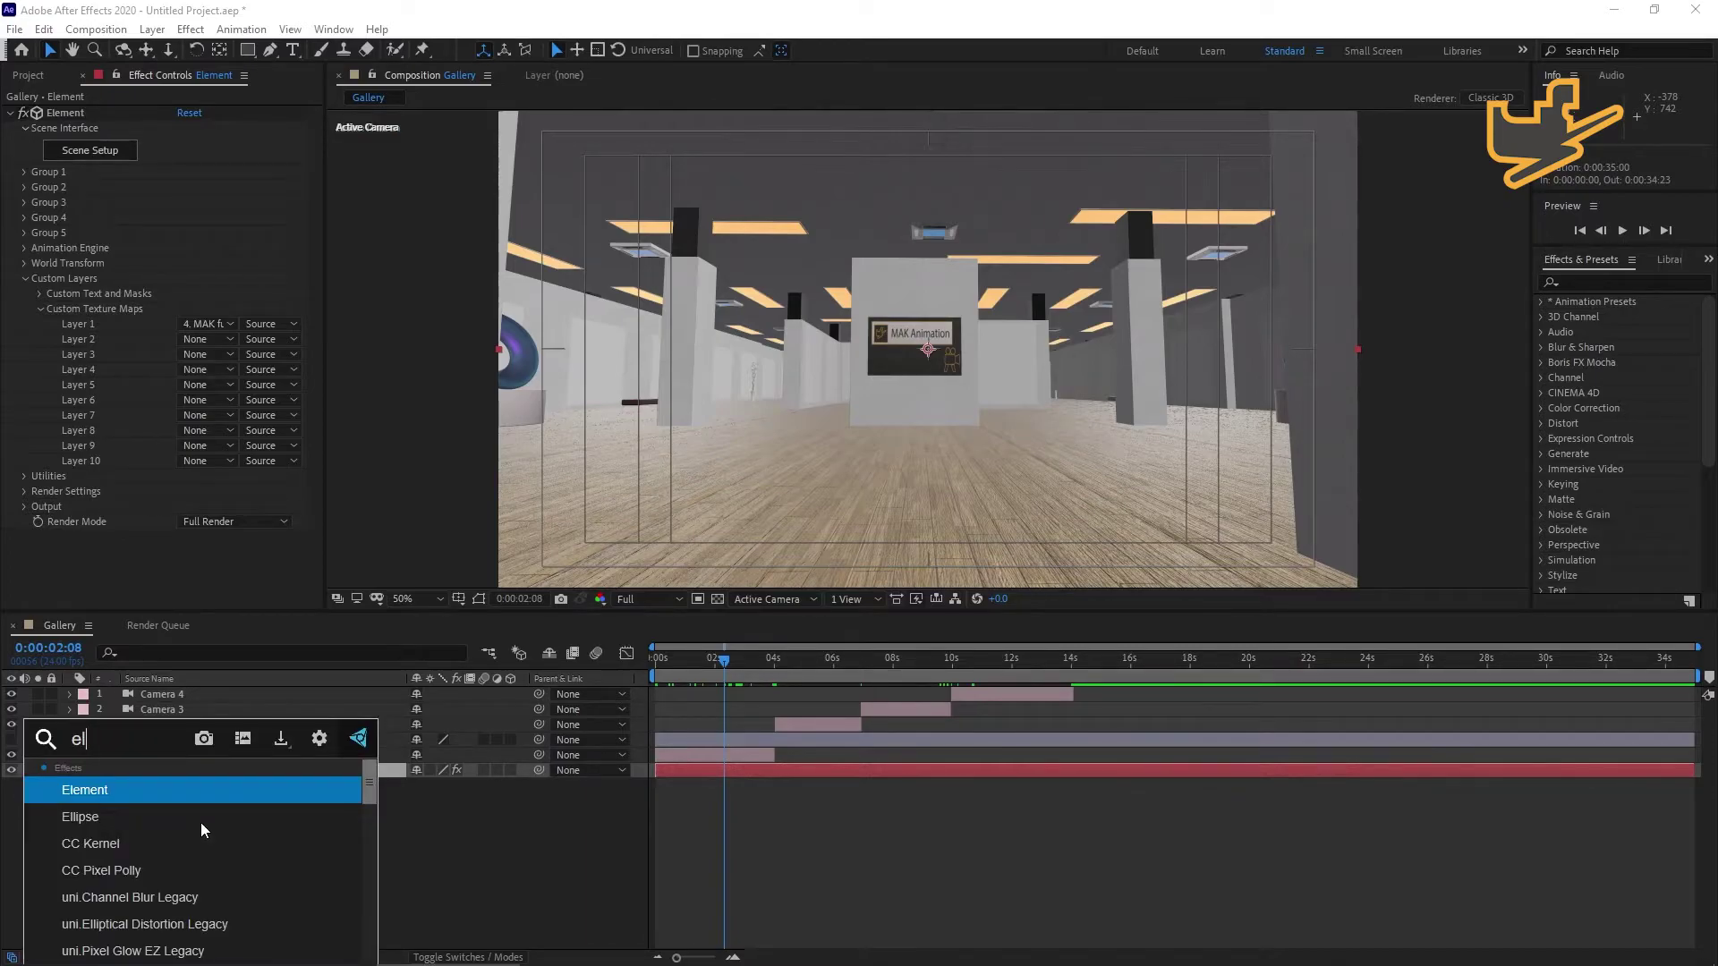
key("Return")
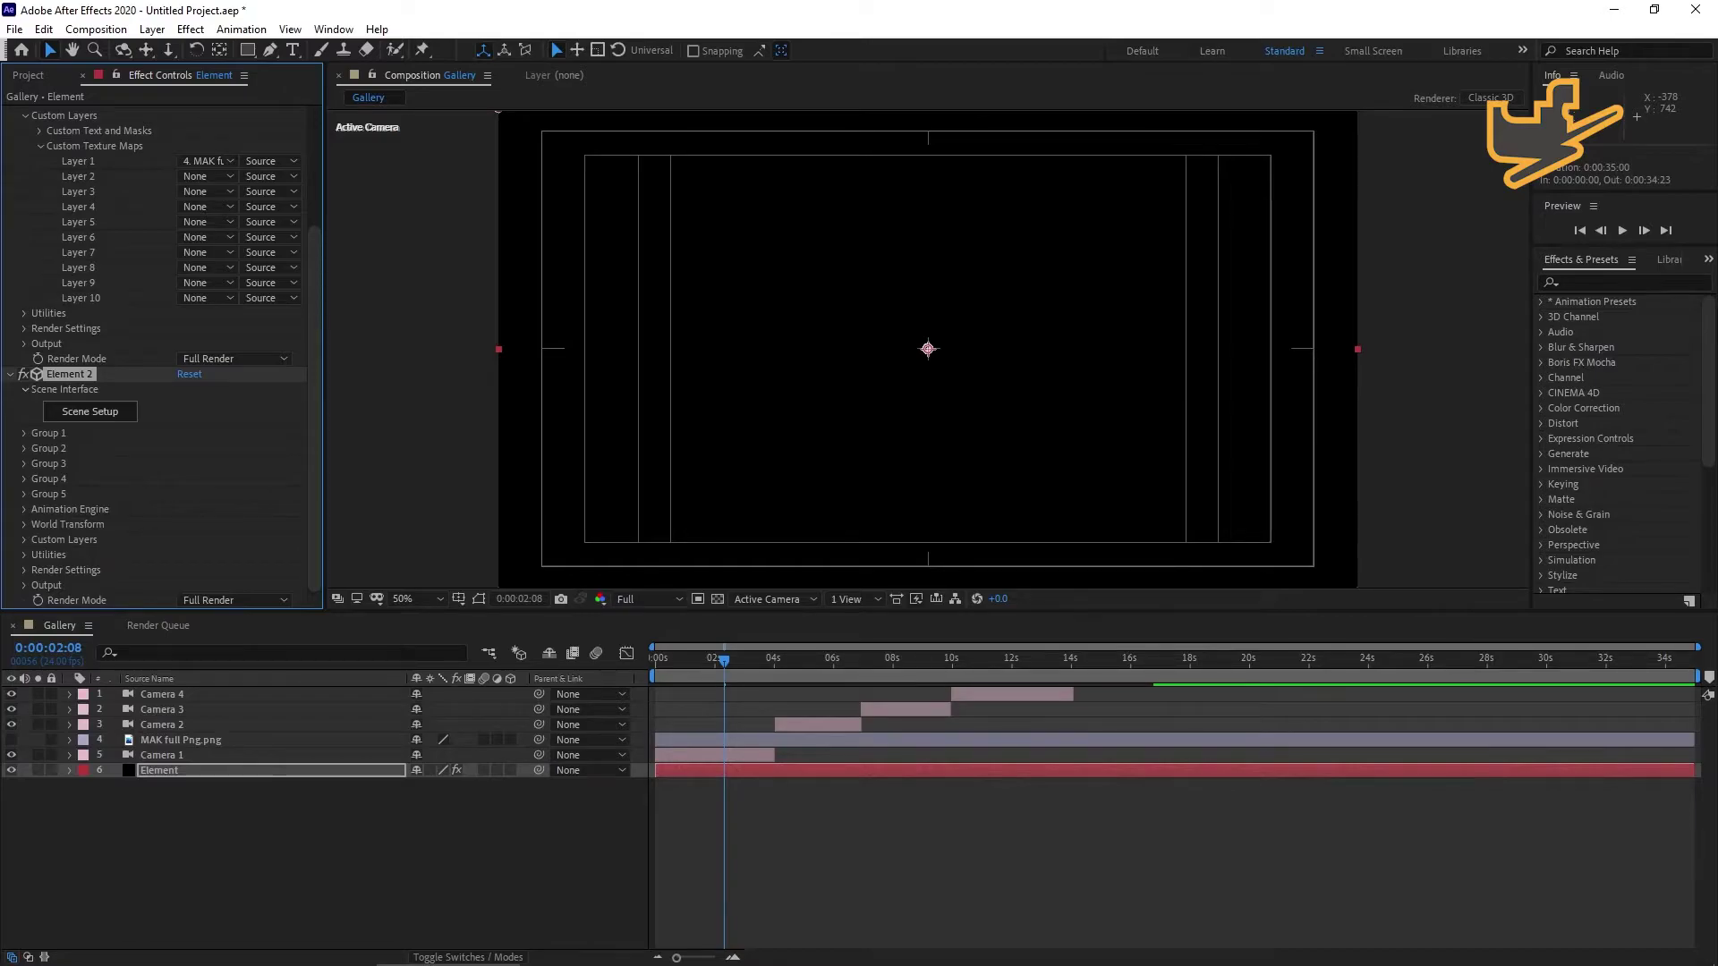
Set the first Element effect's render mode to Unified.
scroll(172, 437, "up", 3)
scroll(172, 437, "up", 1)
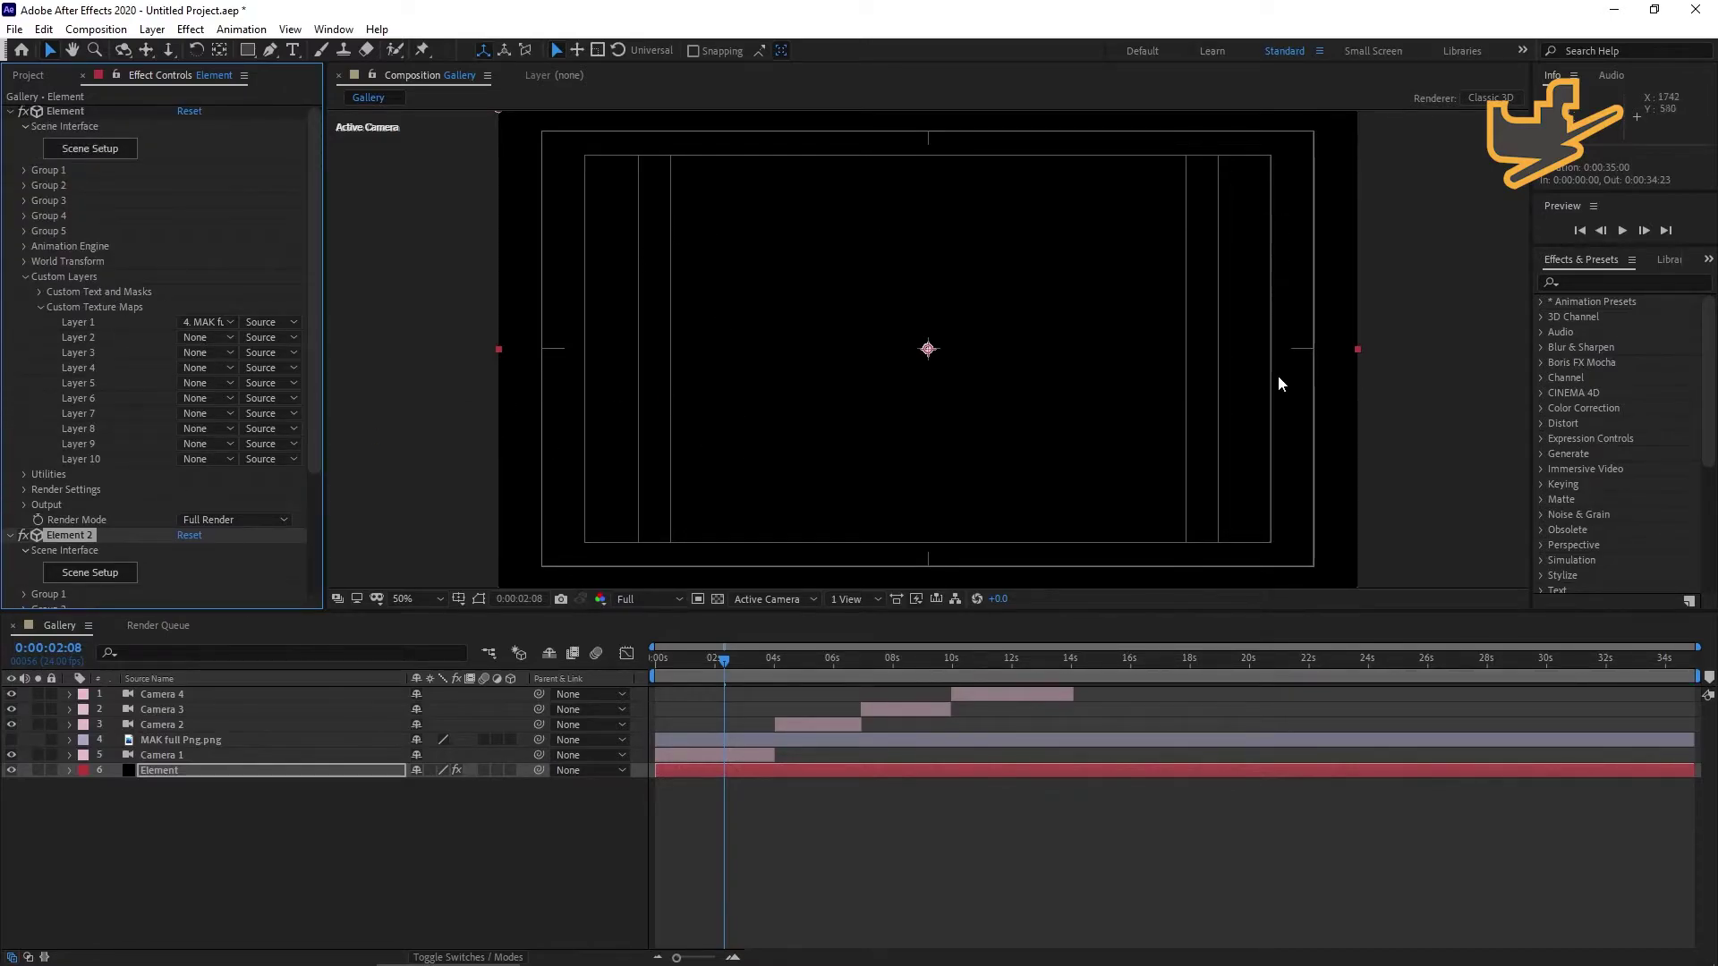
scroll(244, 474, "down", 1)
scroll(245, 465, "down", 3)
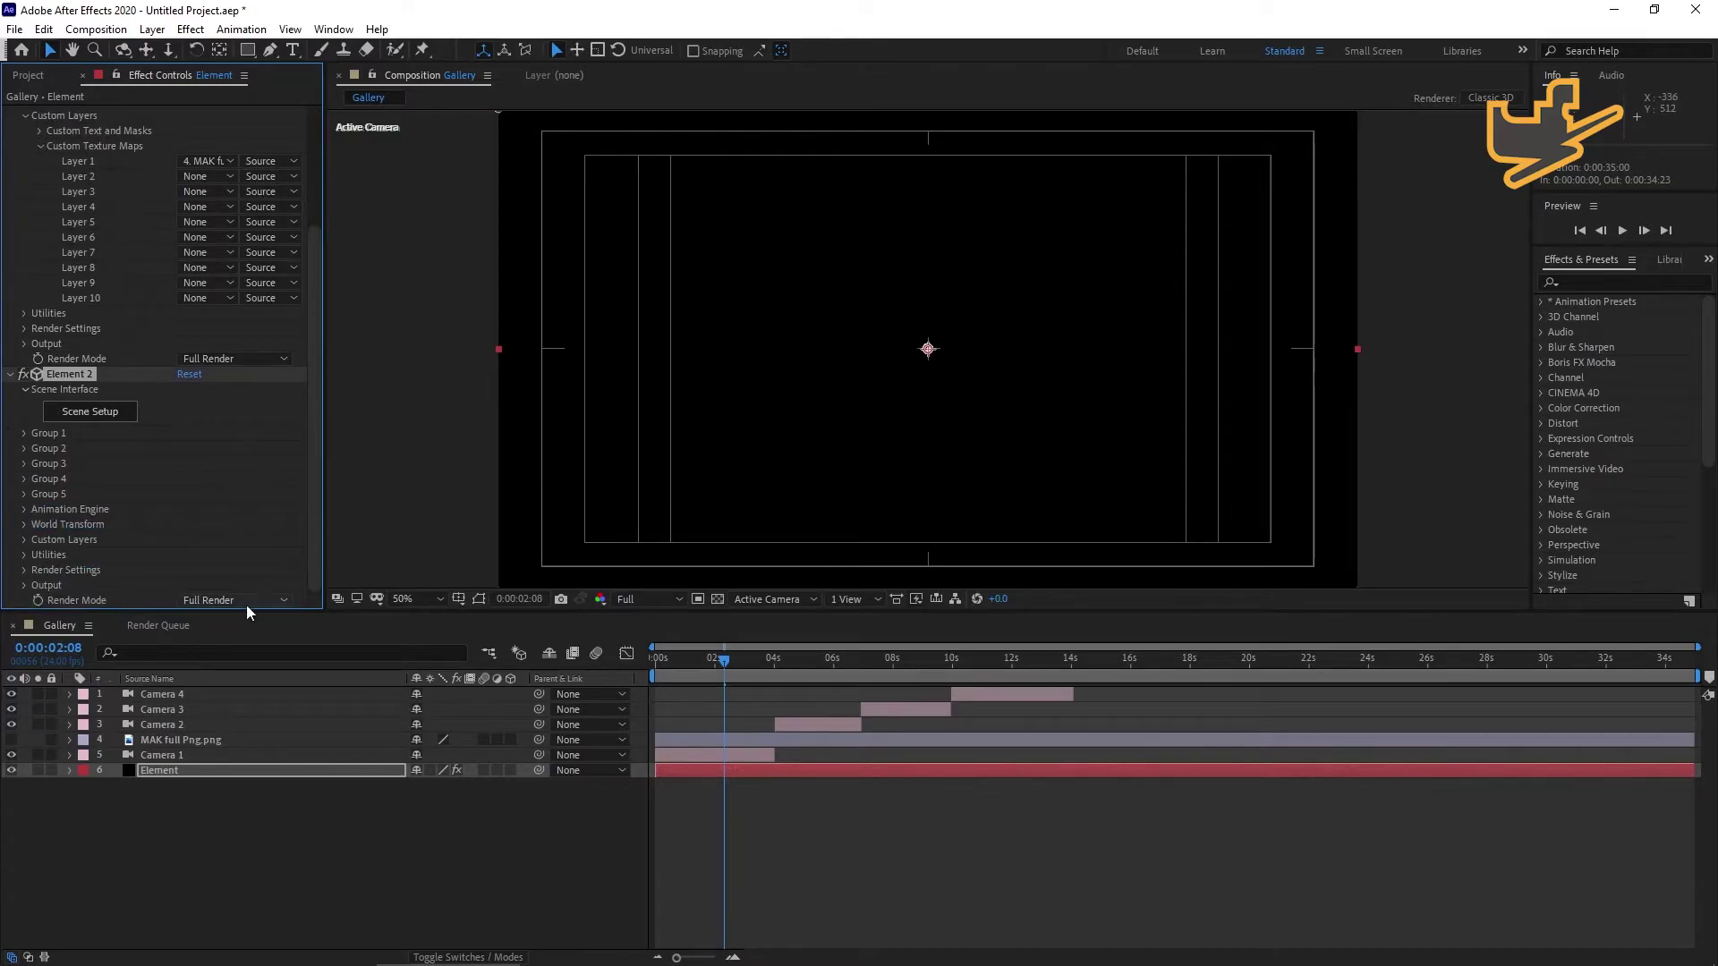
left_click(274, 357)
left_click(231, 439)
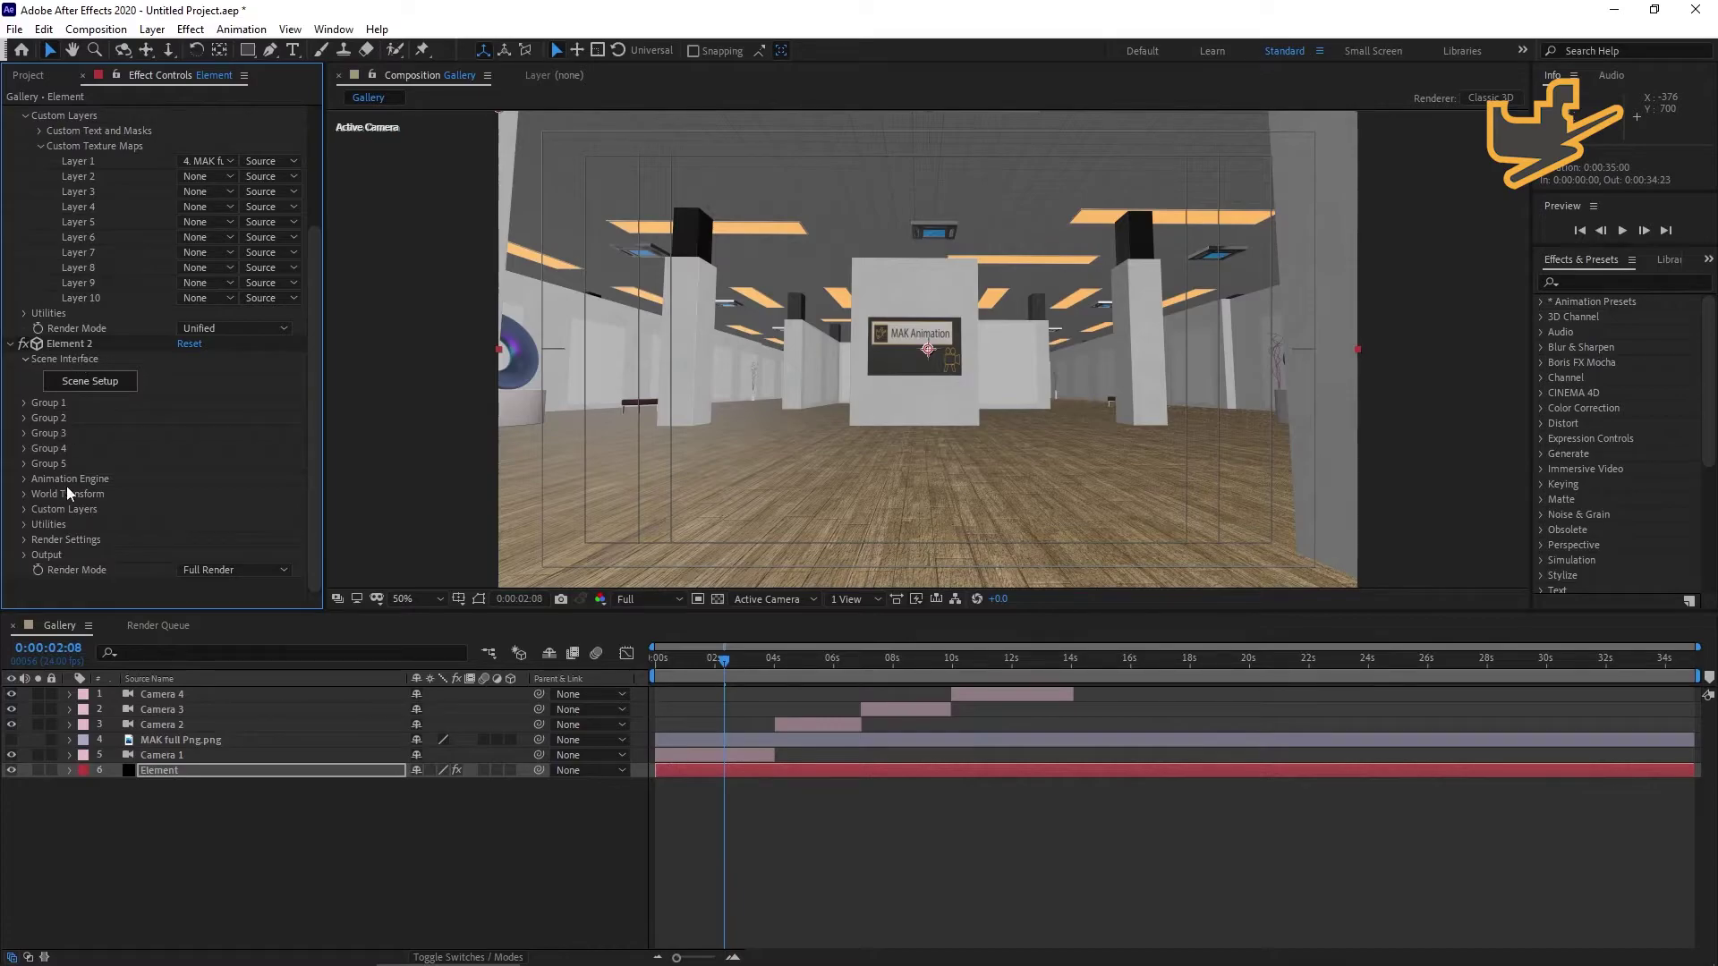
Rename the second Element effect on the Element layer as "images 1 to 10" and open its Scene Setup.
left_click(70, 770)
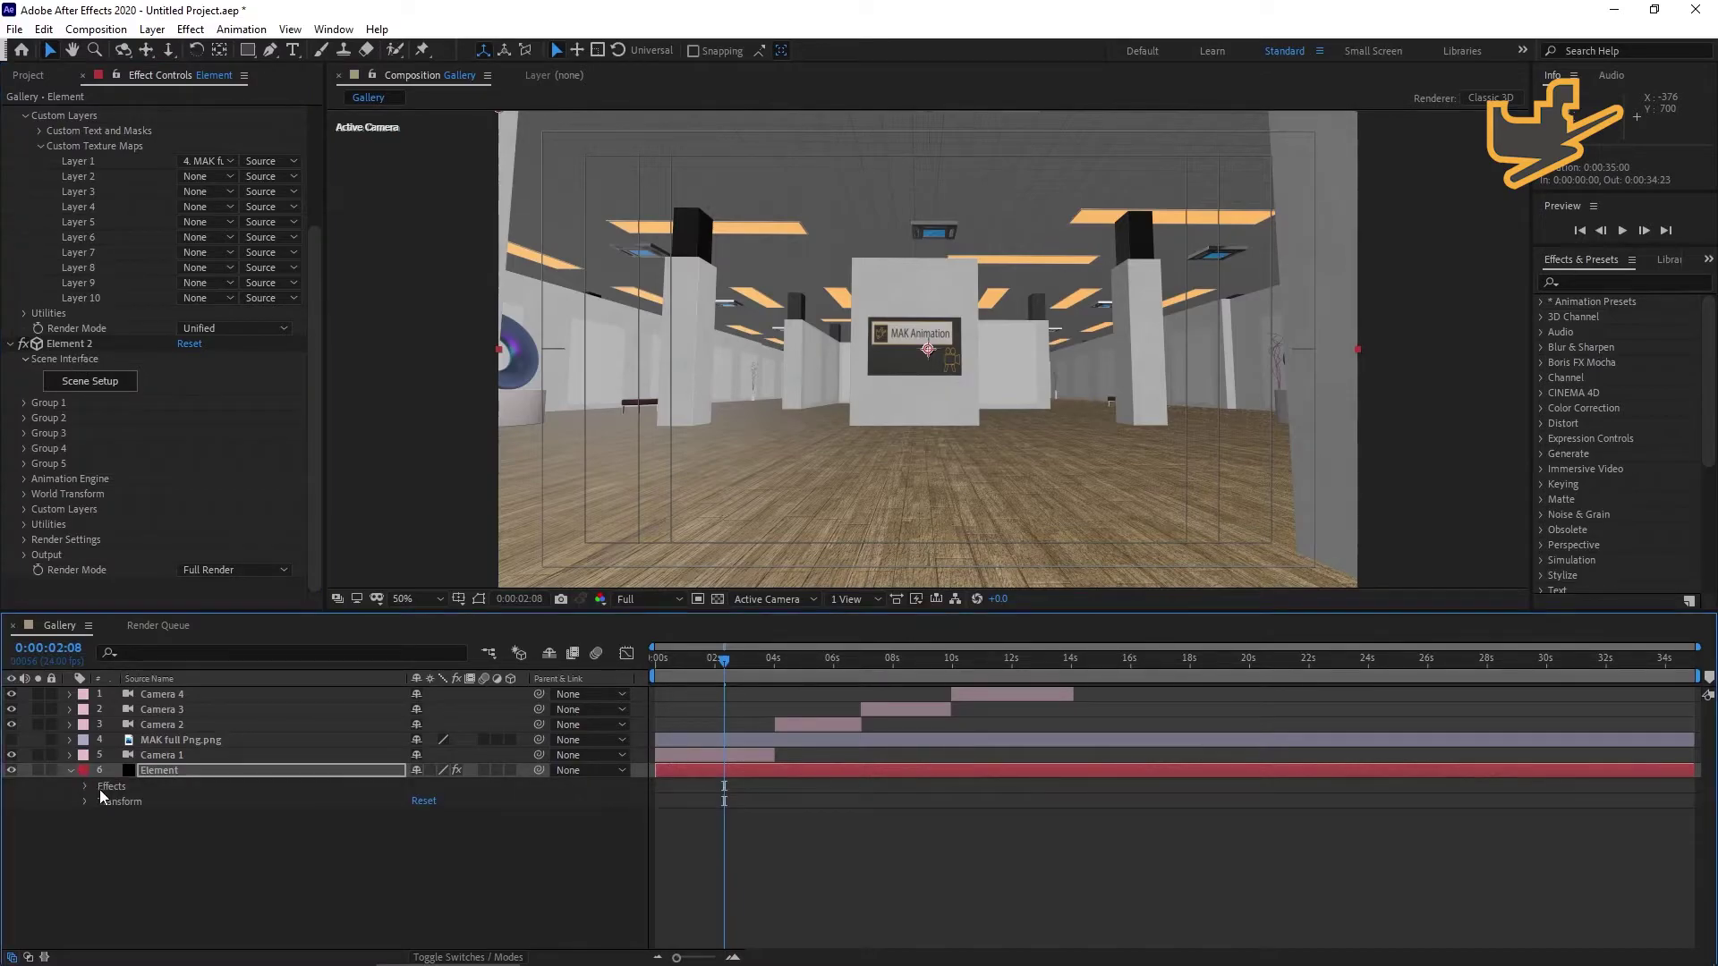
left_click(84, 787)
left_click(133, 817)
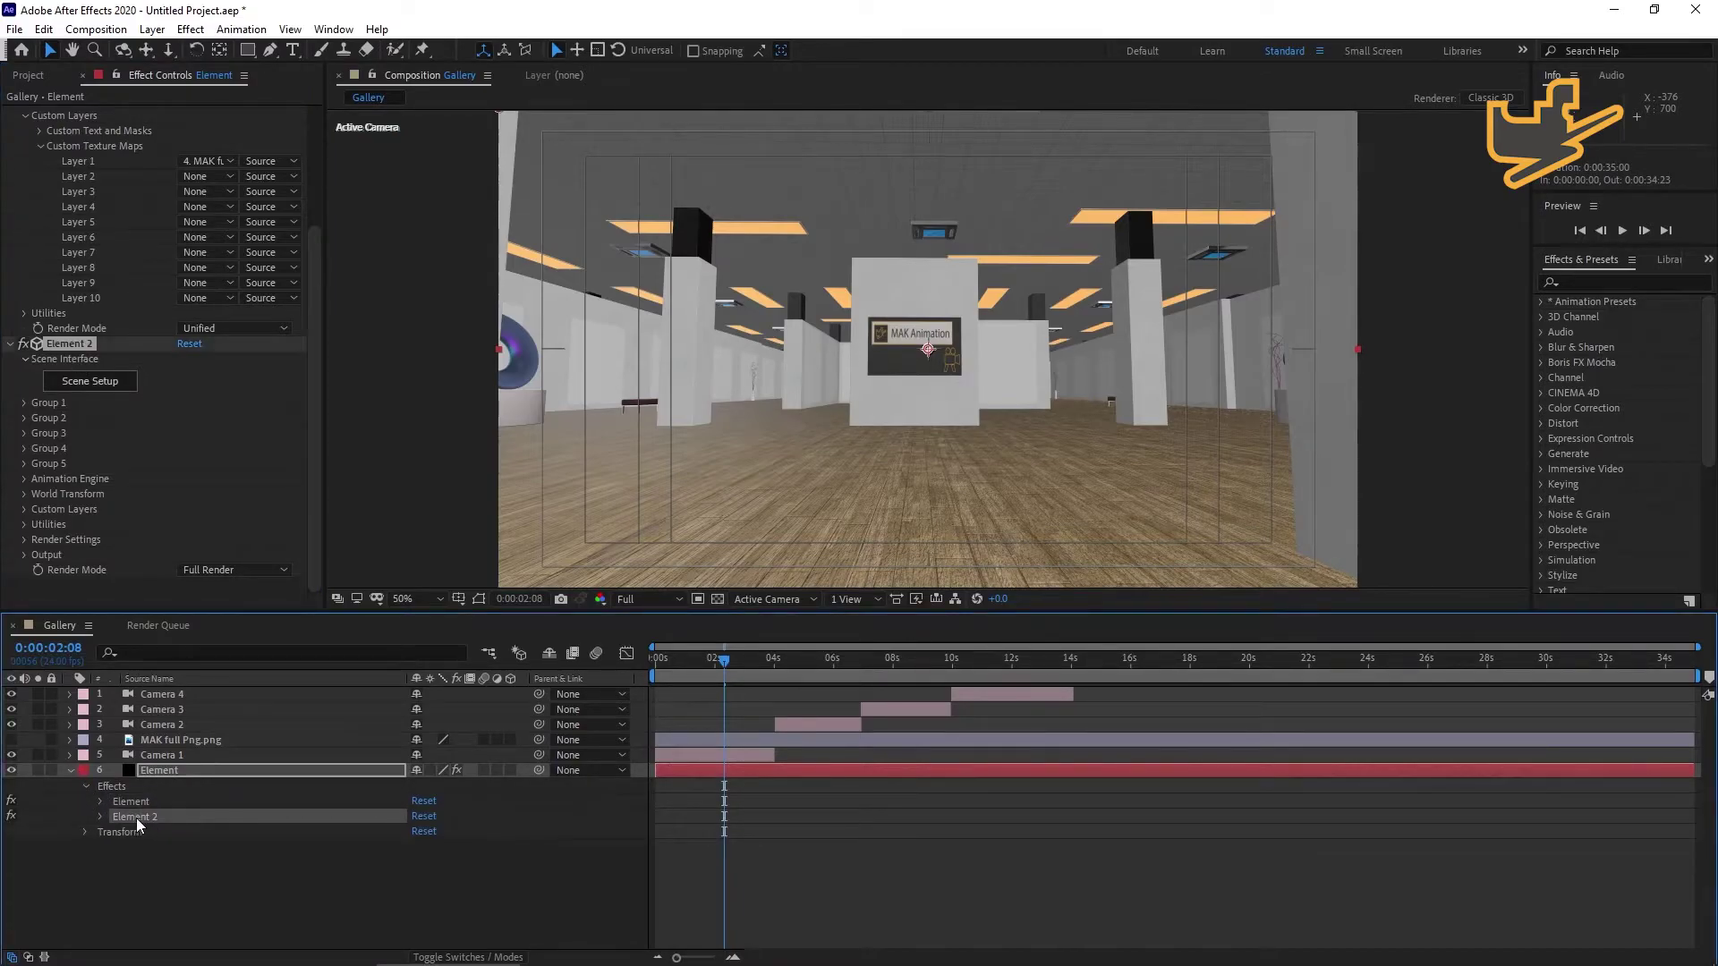
right_click(136, 818)
left_click(188, 733)
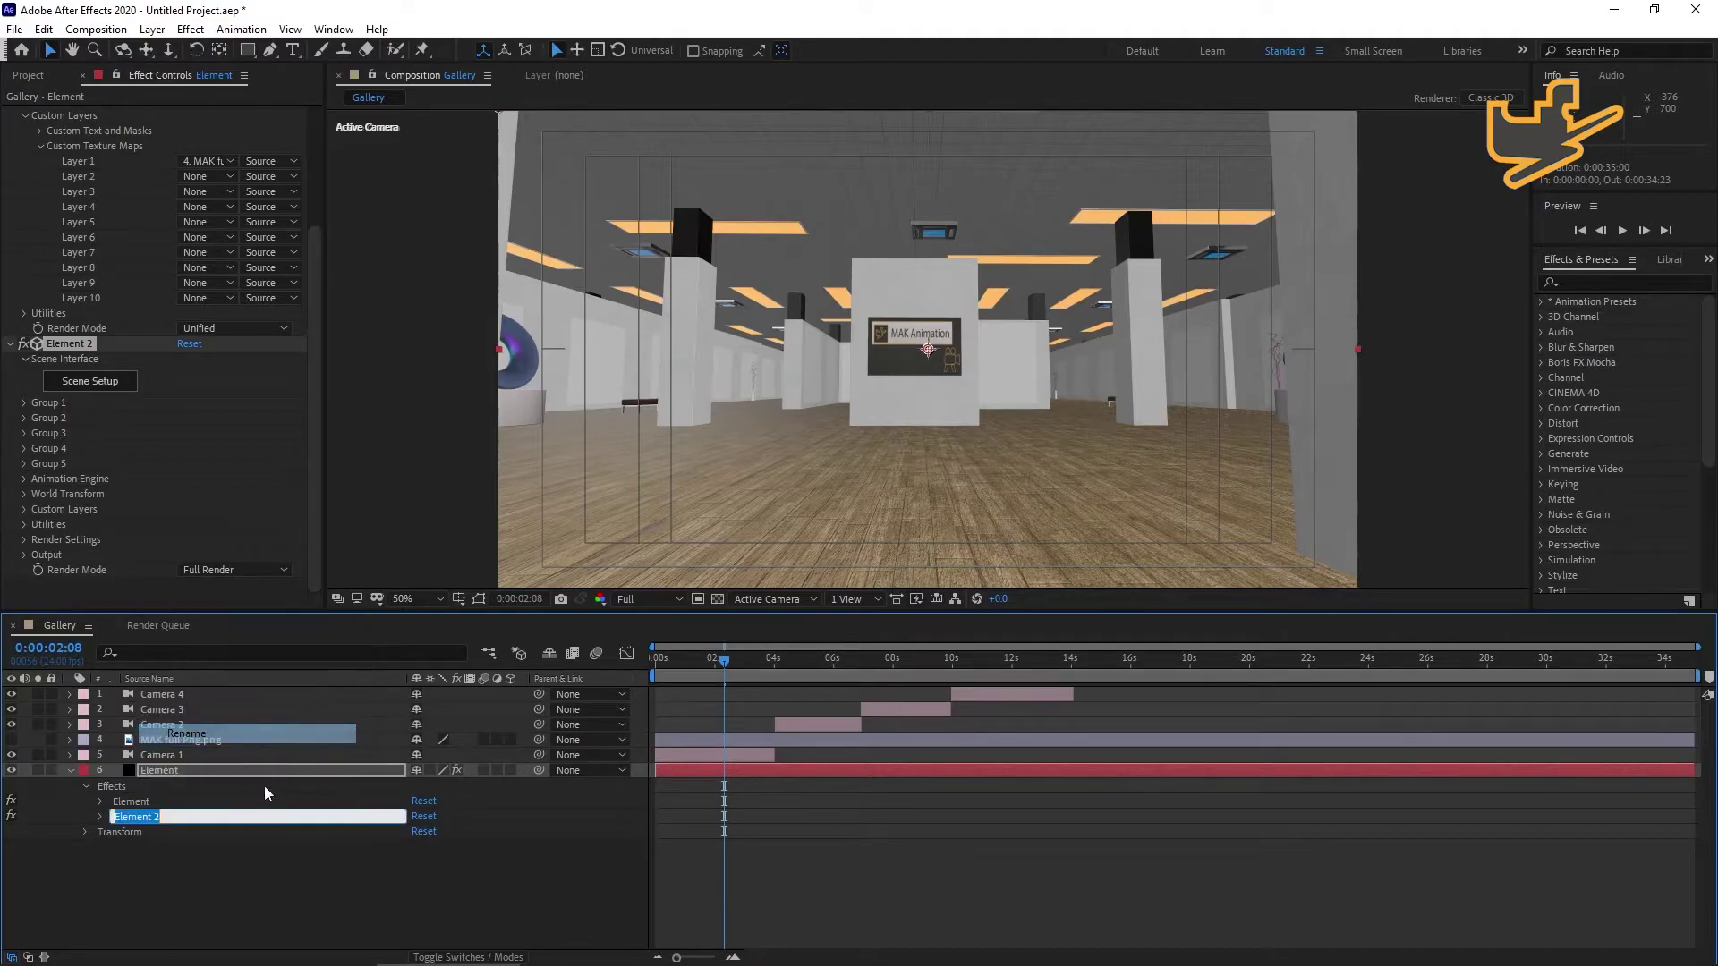
type("images")
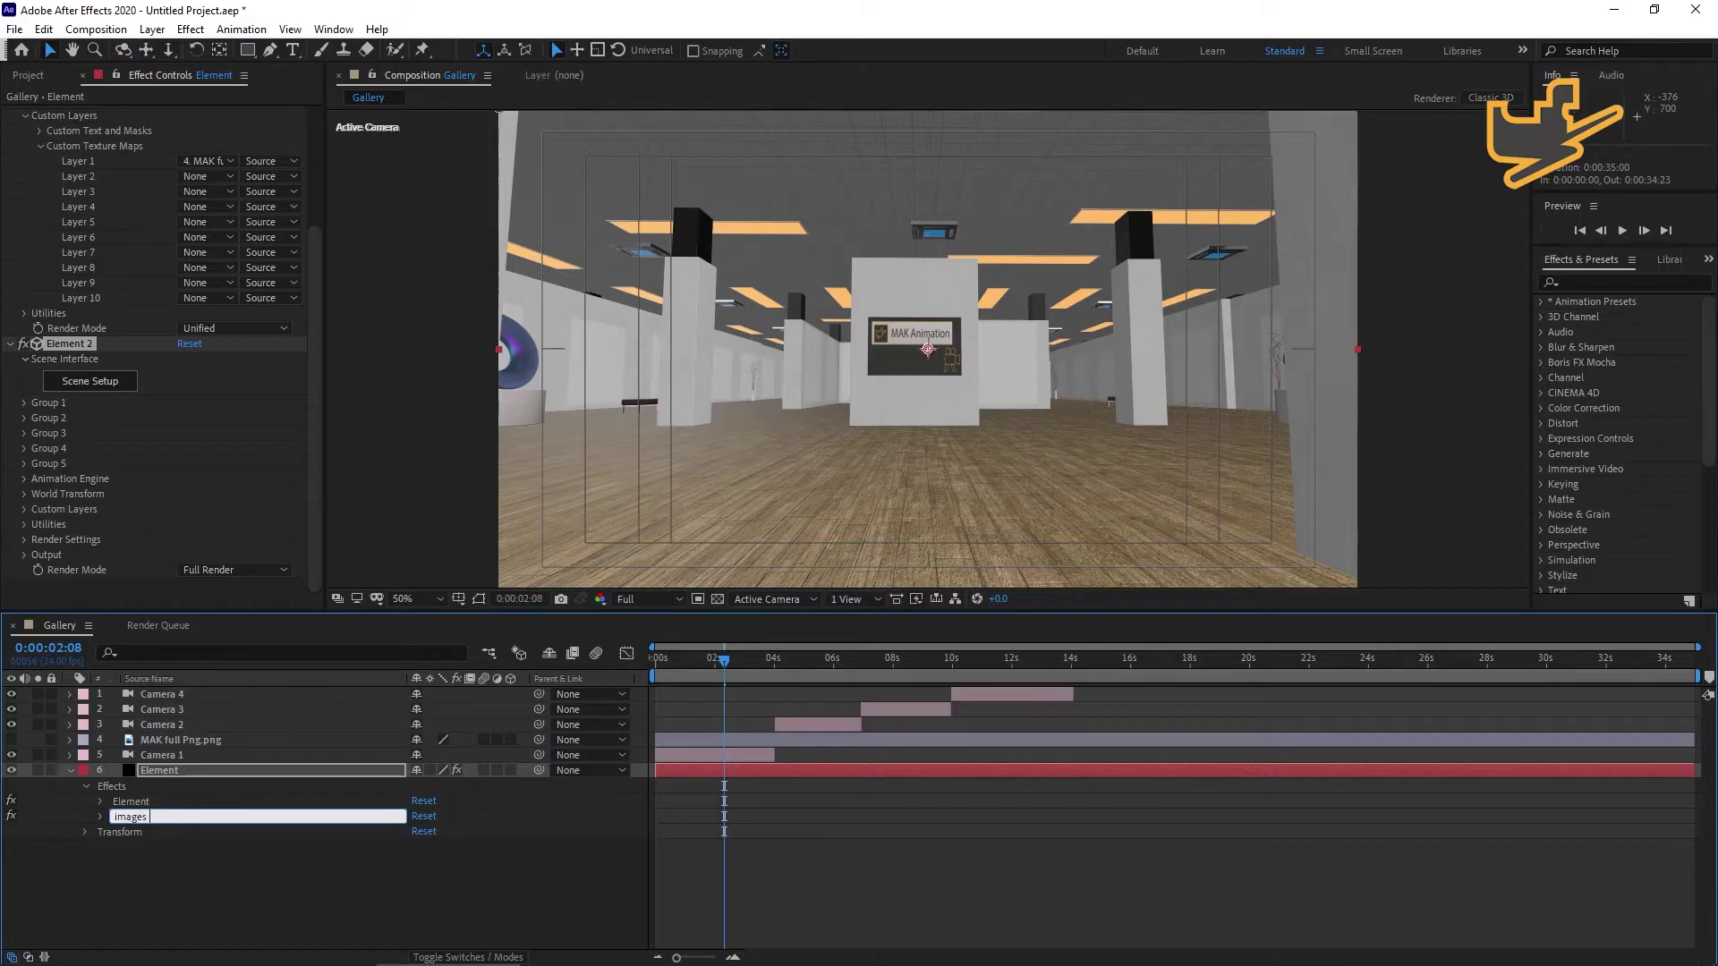
type(" 1 to 10")
key("Return")
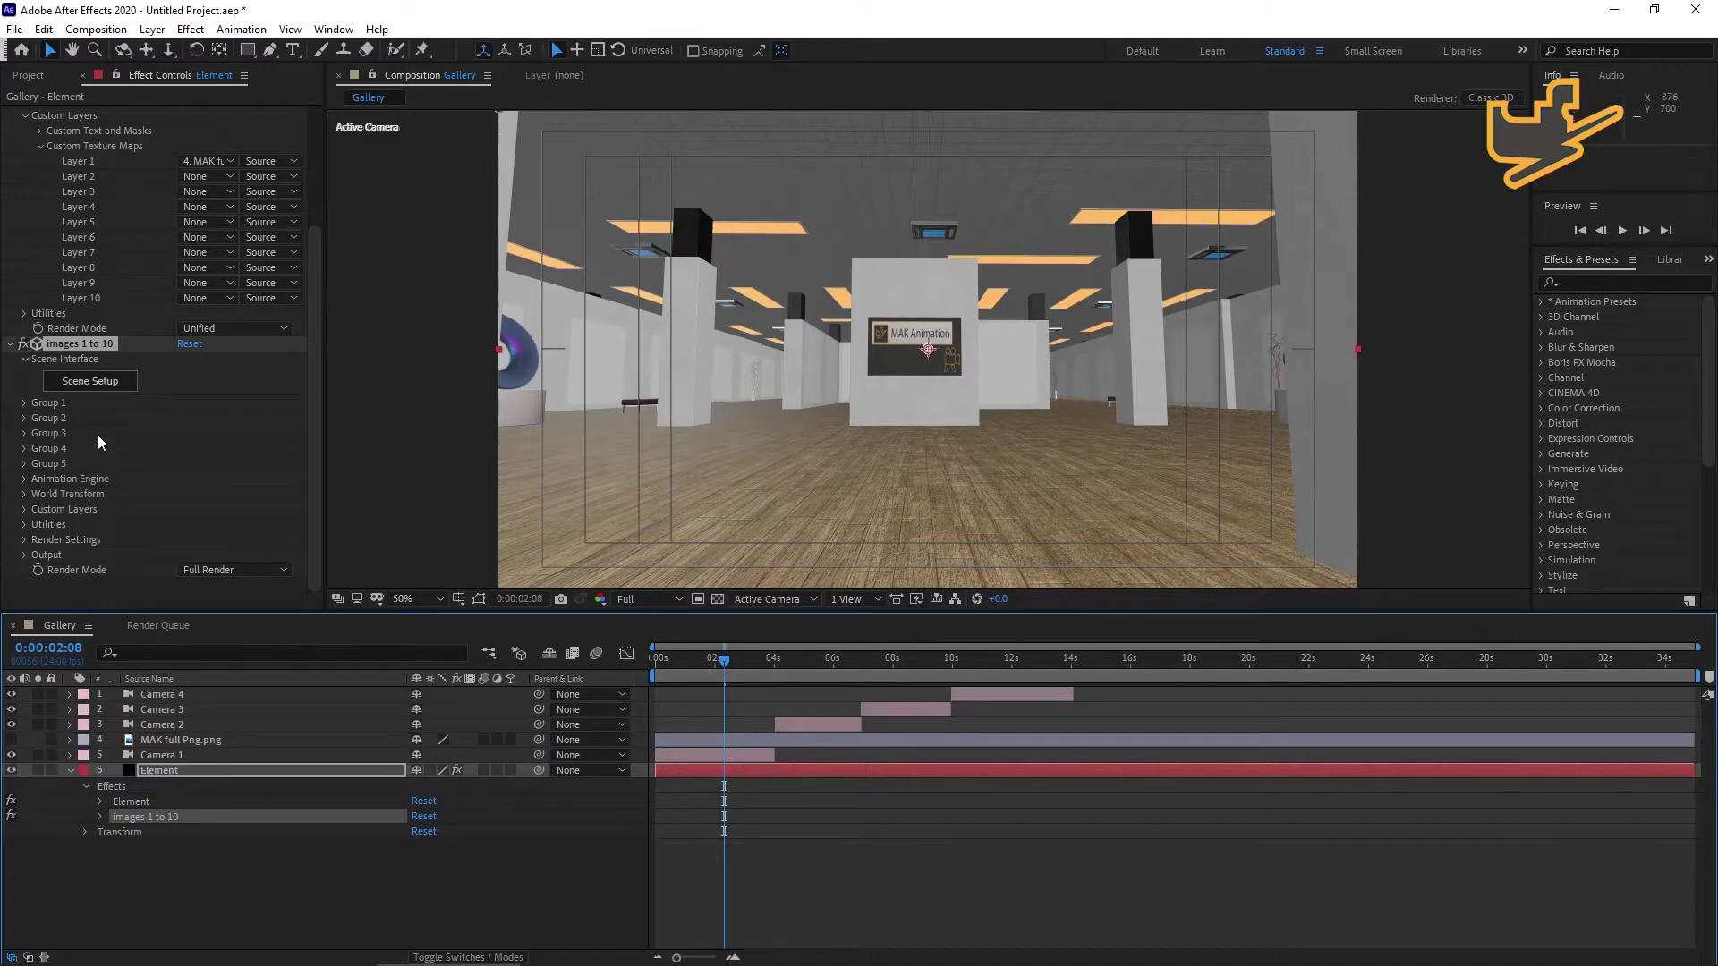
left_click(101, 391)
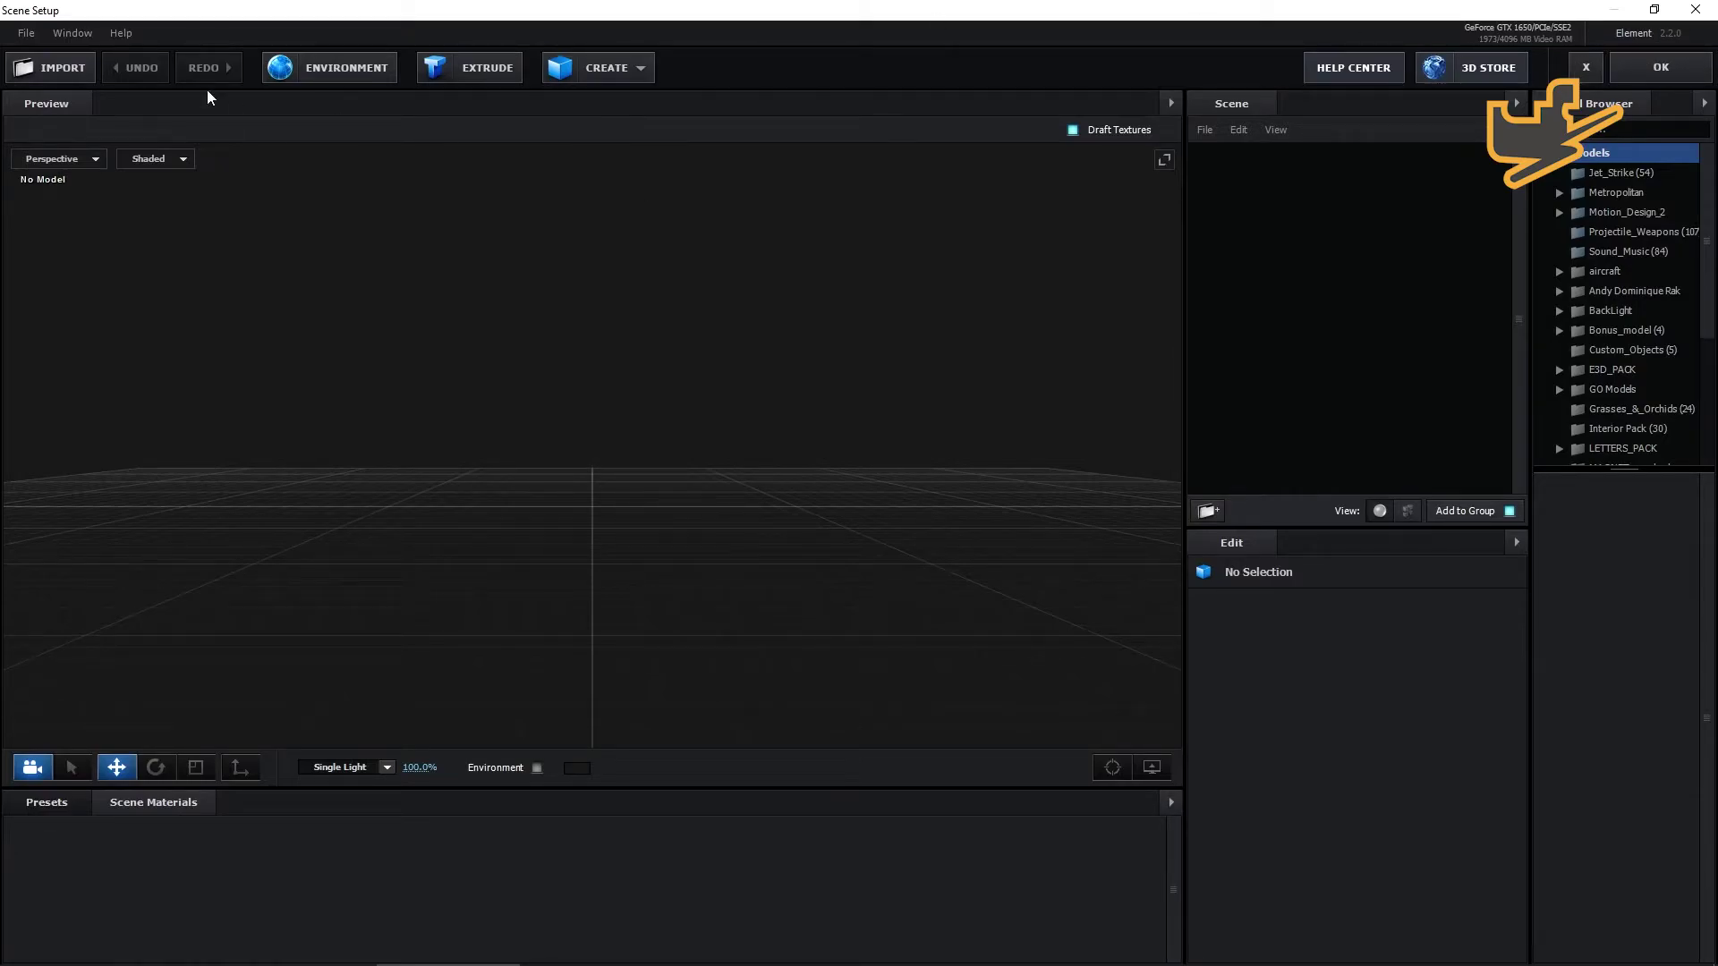
Import MAK_Placeholders_OBJ as a 3D object with Model Center alignment and accept the Element scene.
left_click(26, 33)
mouse_move(107, 59)
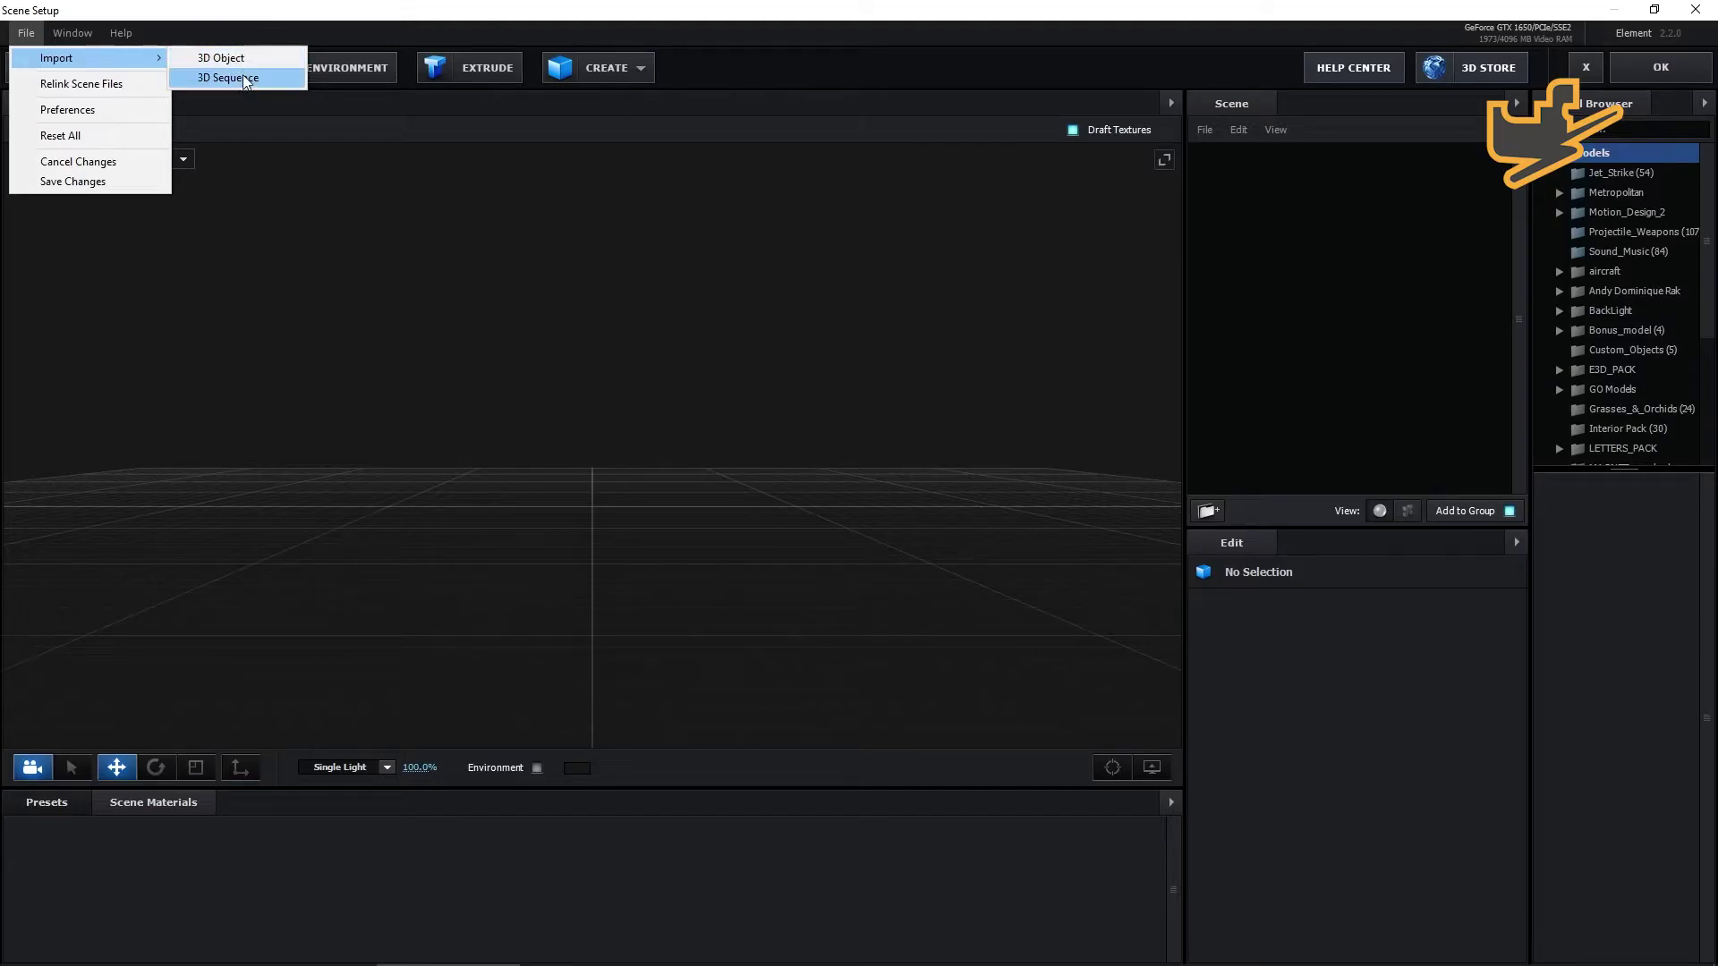
left_click(244, 60)
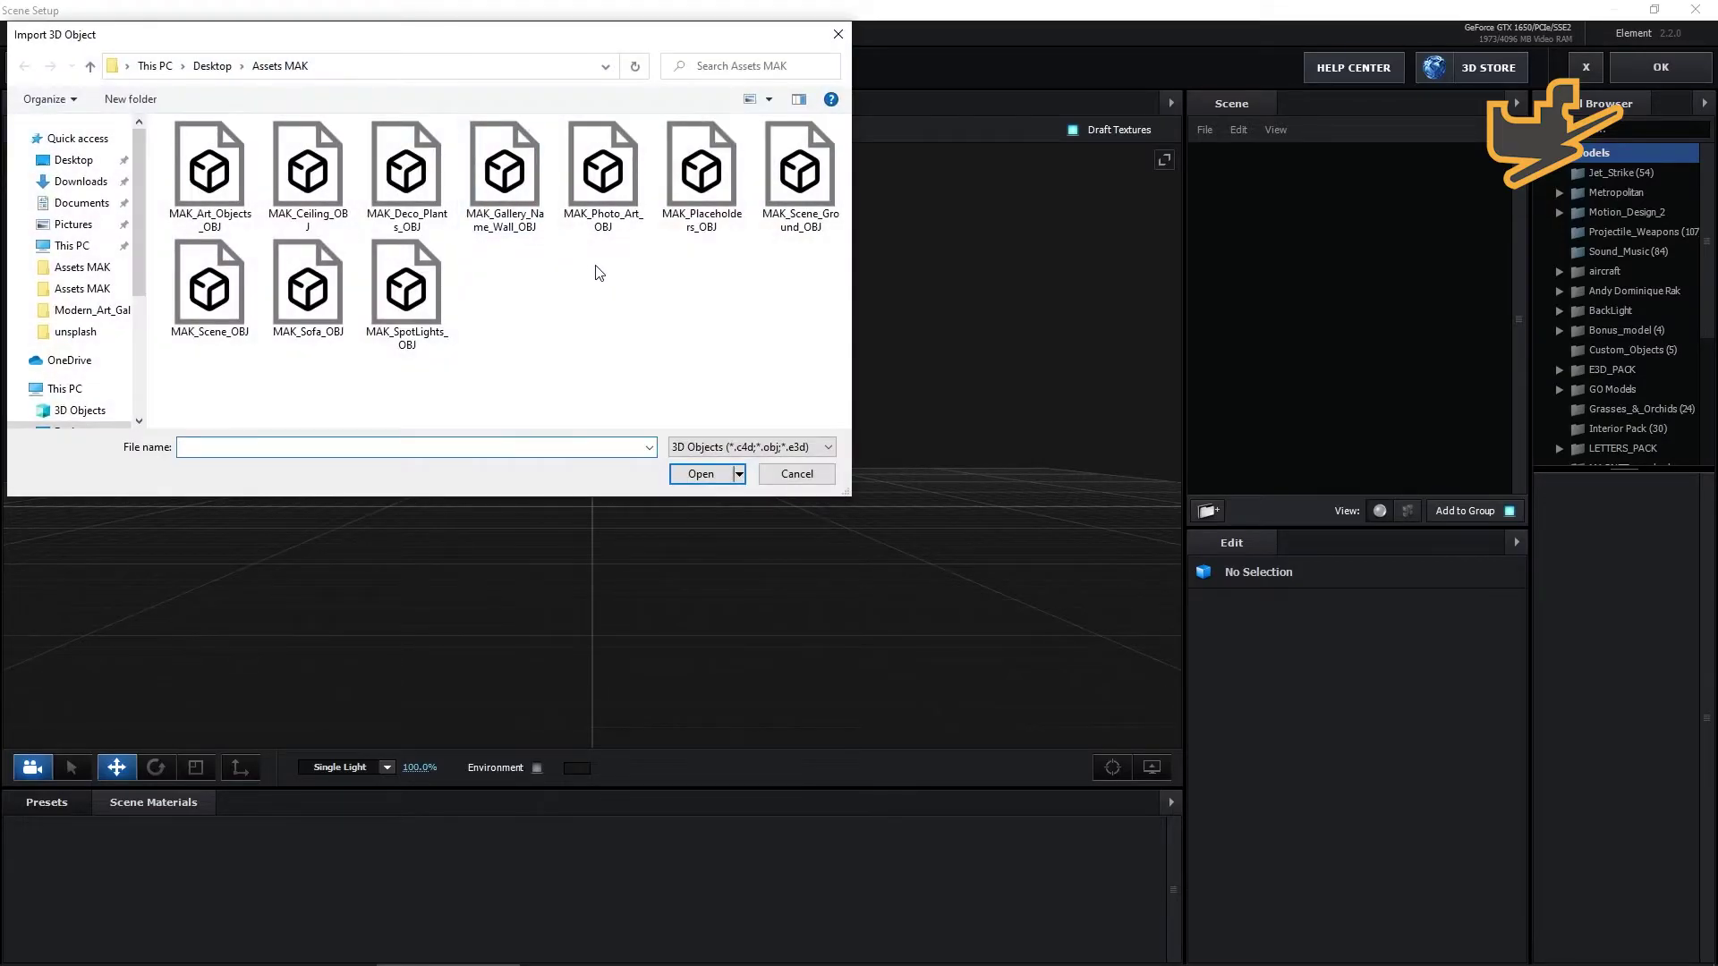
left_click(712, 219)
left_click(716, 474)
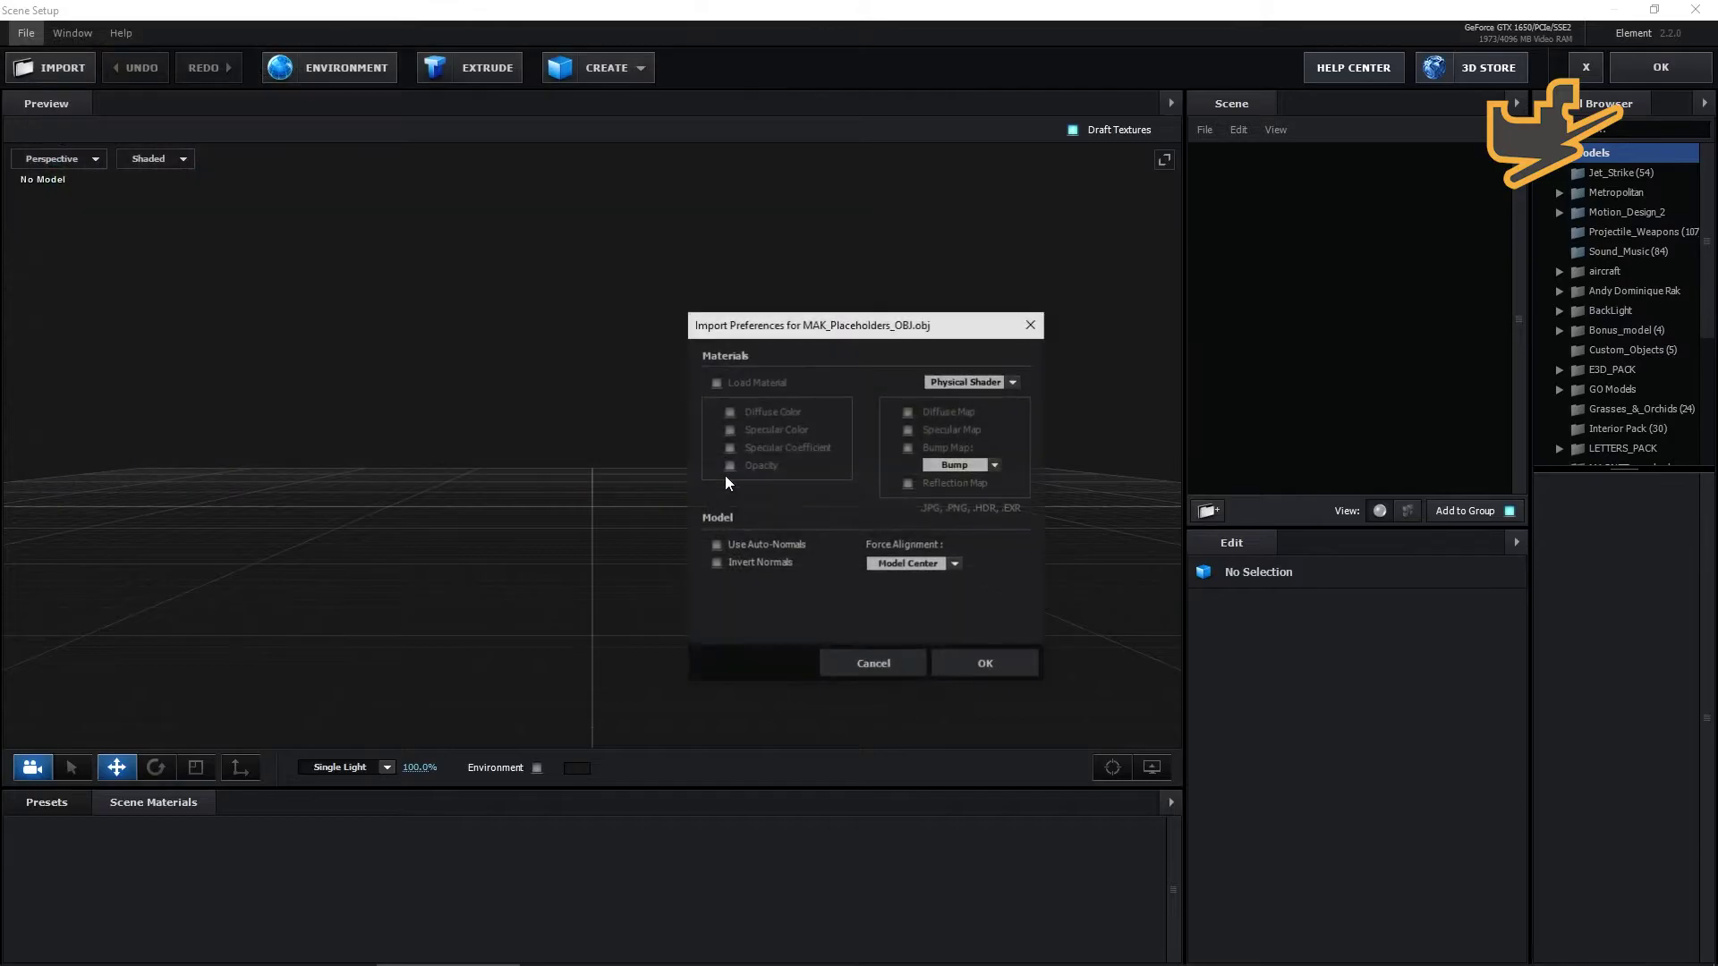
left_click(985, 658)
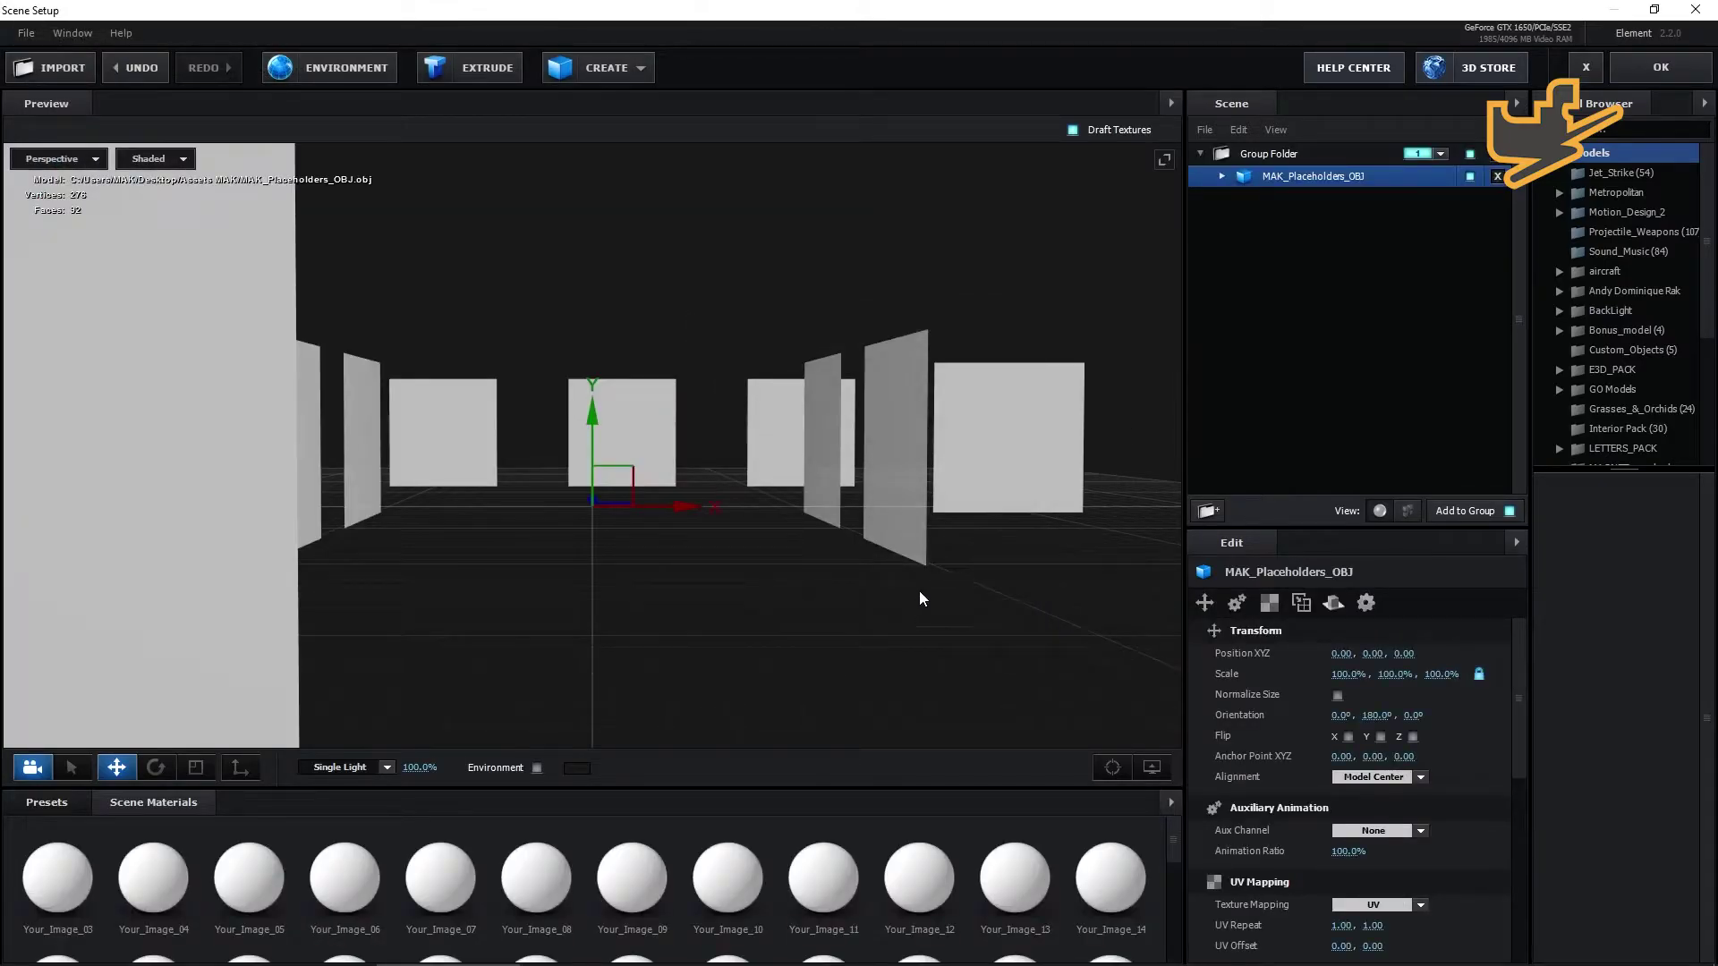
scroll(937, 555, "up", 5)
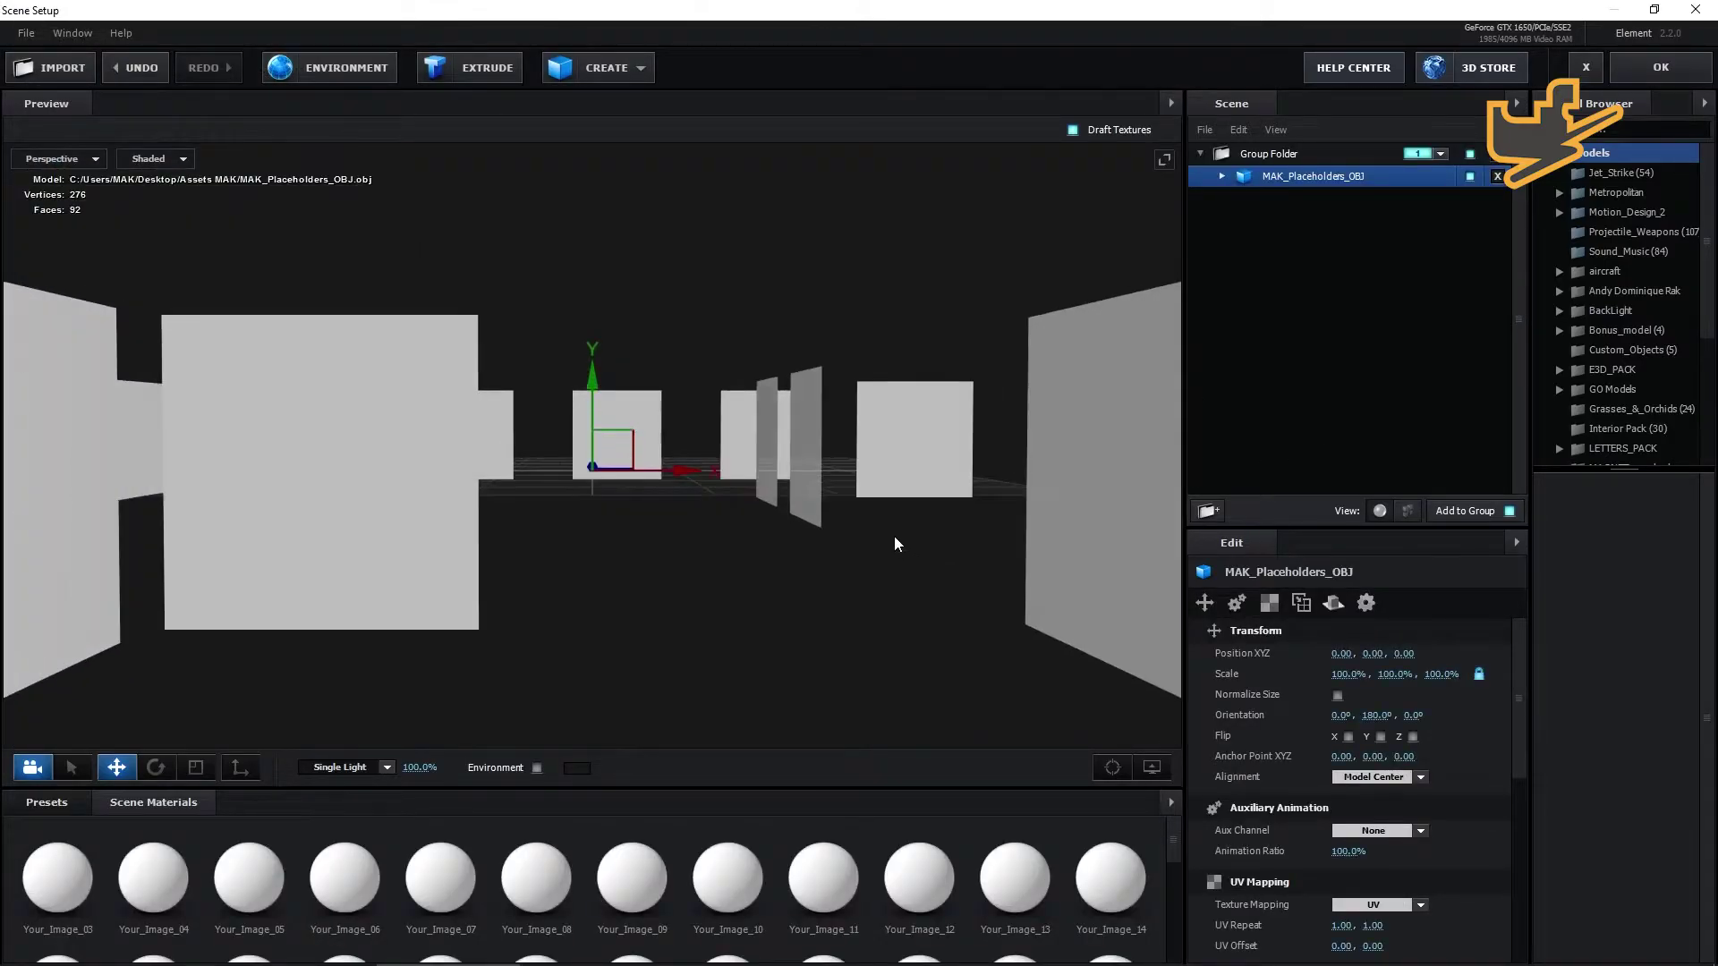
scroll(895, 542, "down", 8)
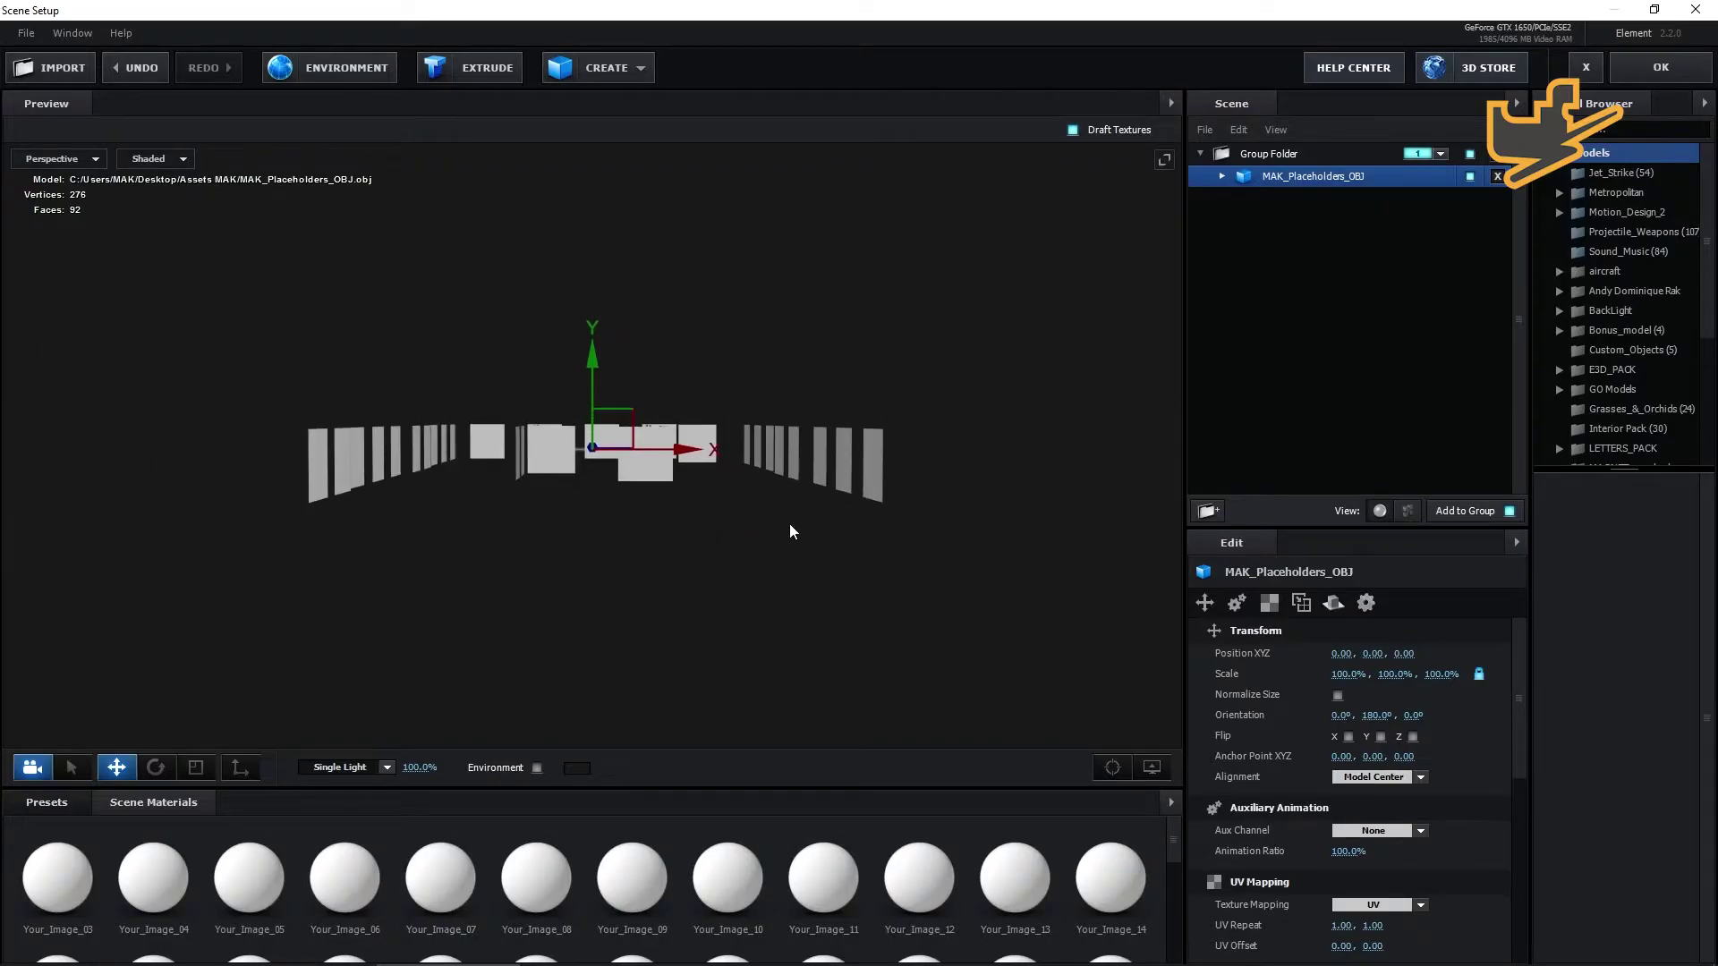
scroll(789, 532, "up", 4)
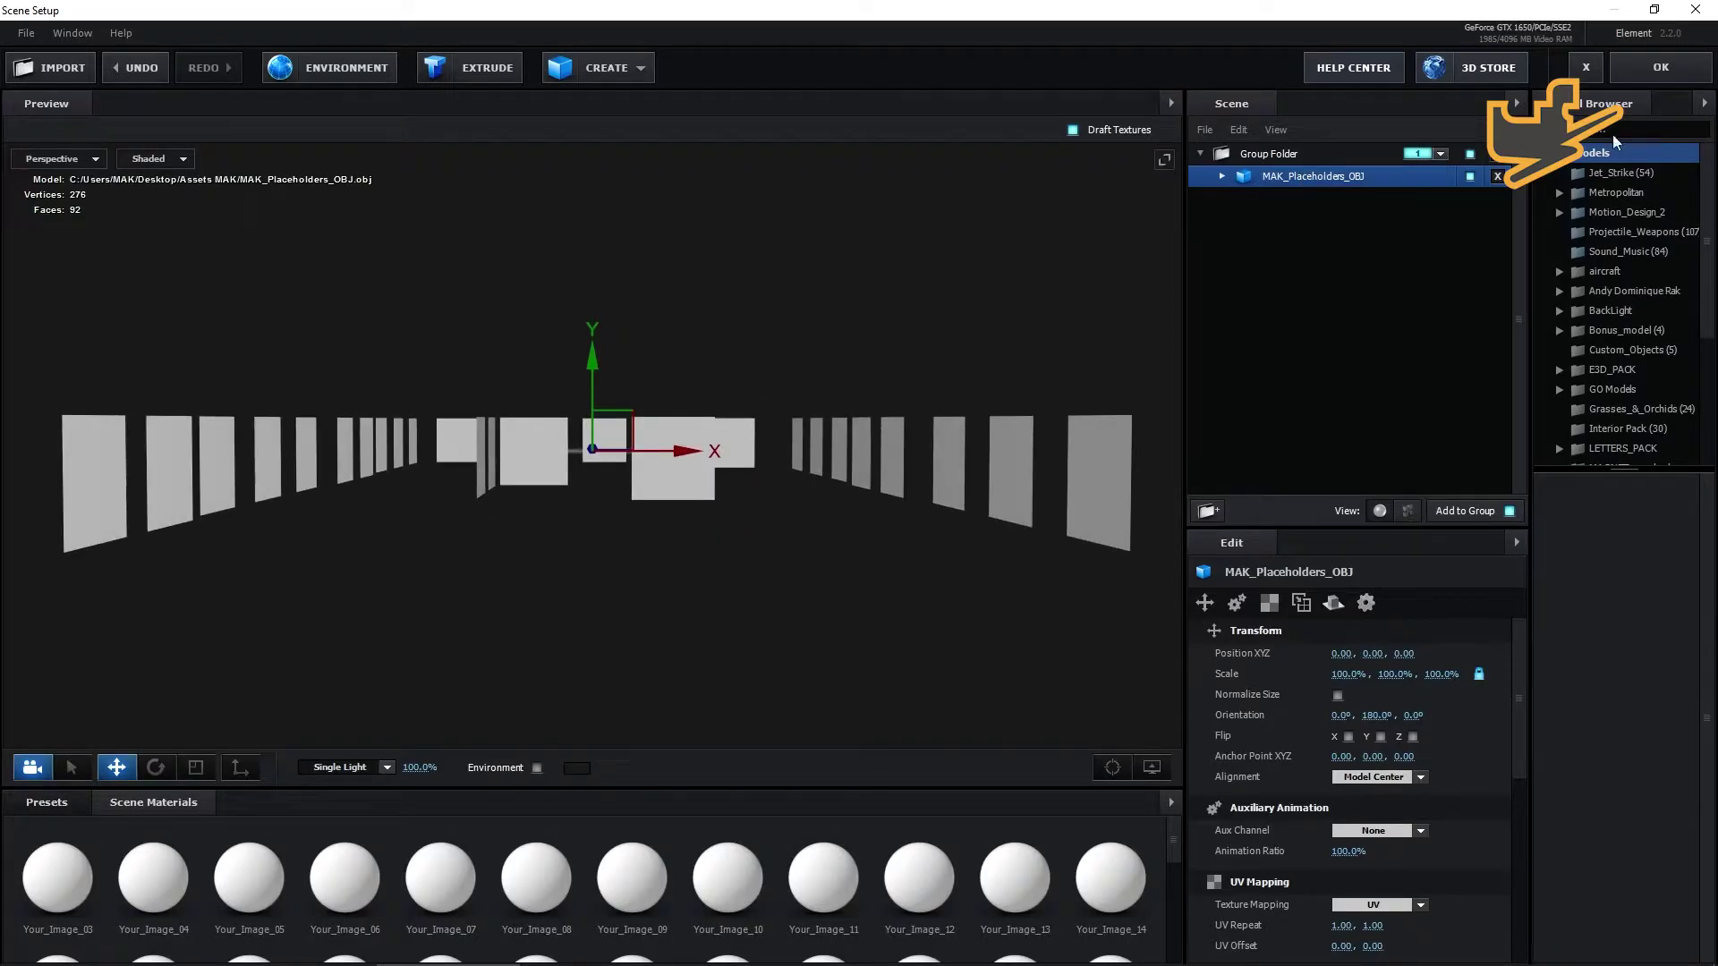
left_click(1679, 84)
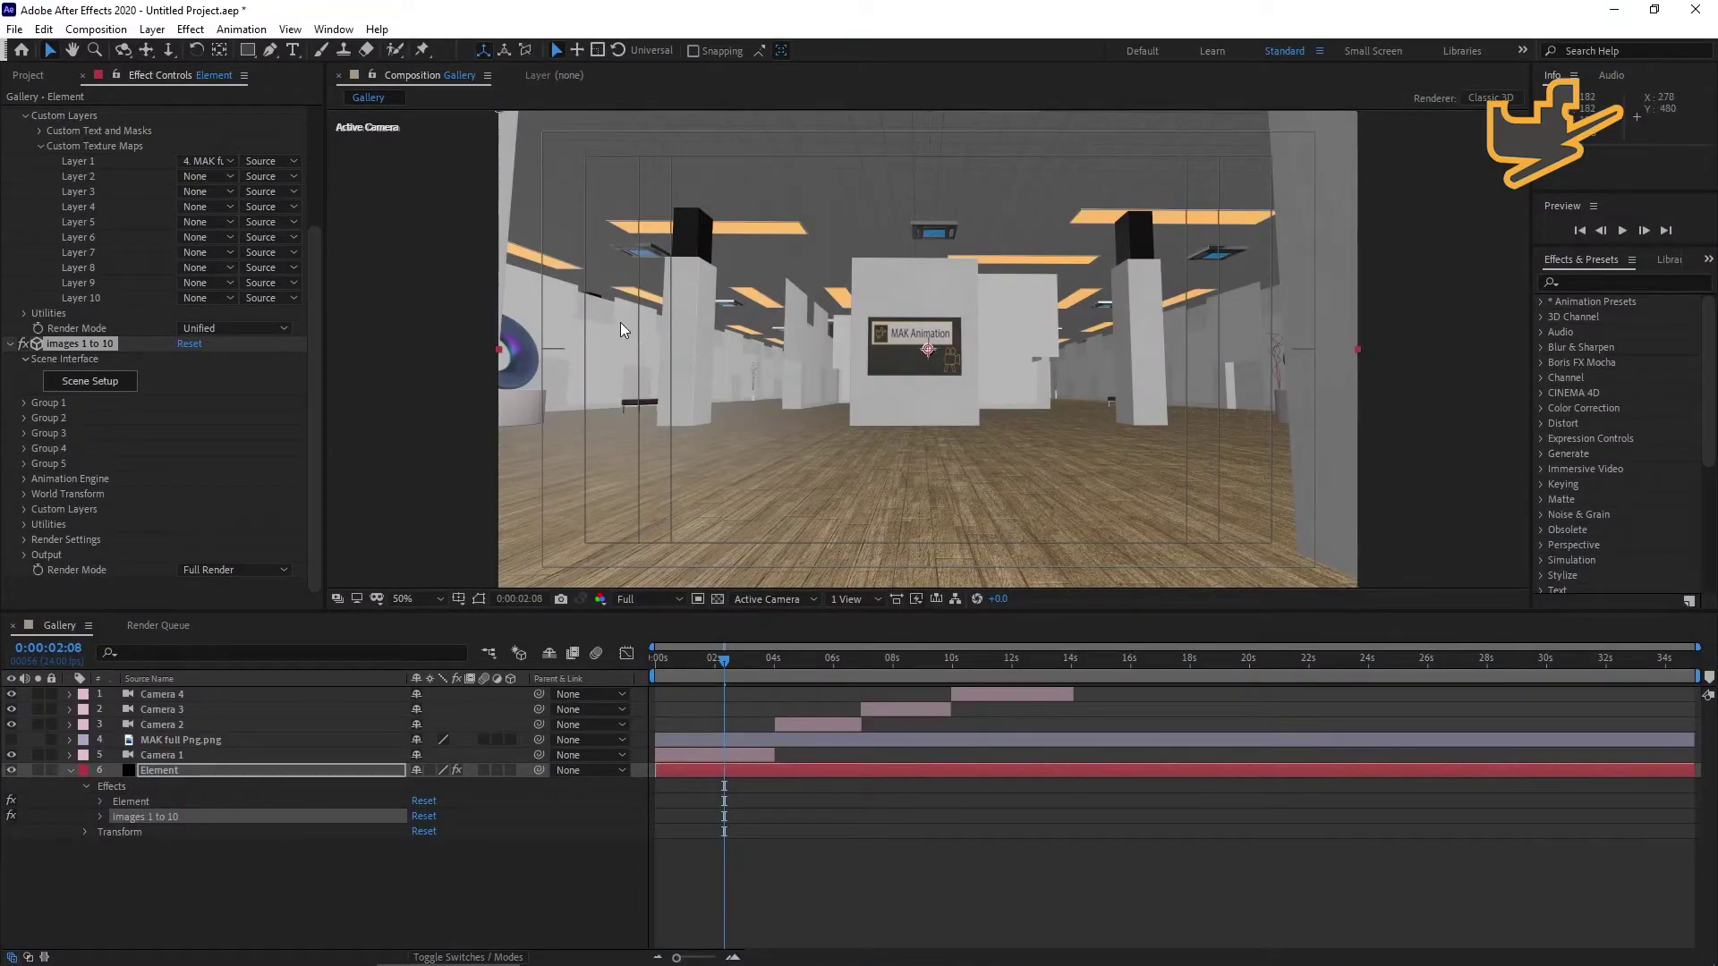
Set Group 1's particle replicator position in the images 1 to 10 effect to XY 960, 994 and Z 3300.
left_click(161, 772)
left_click(36, 407)
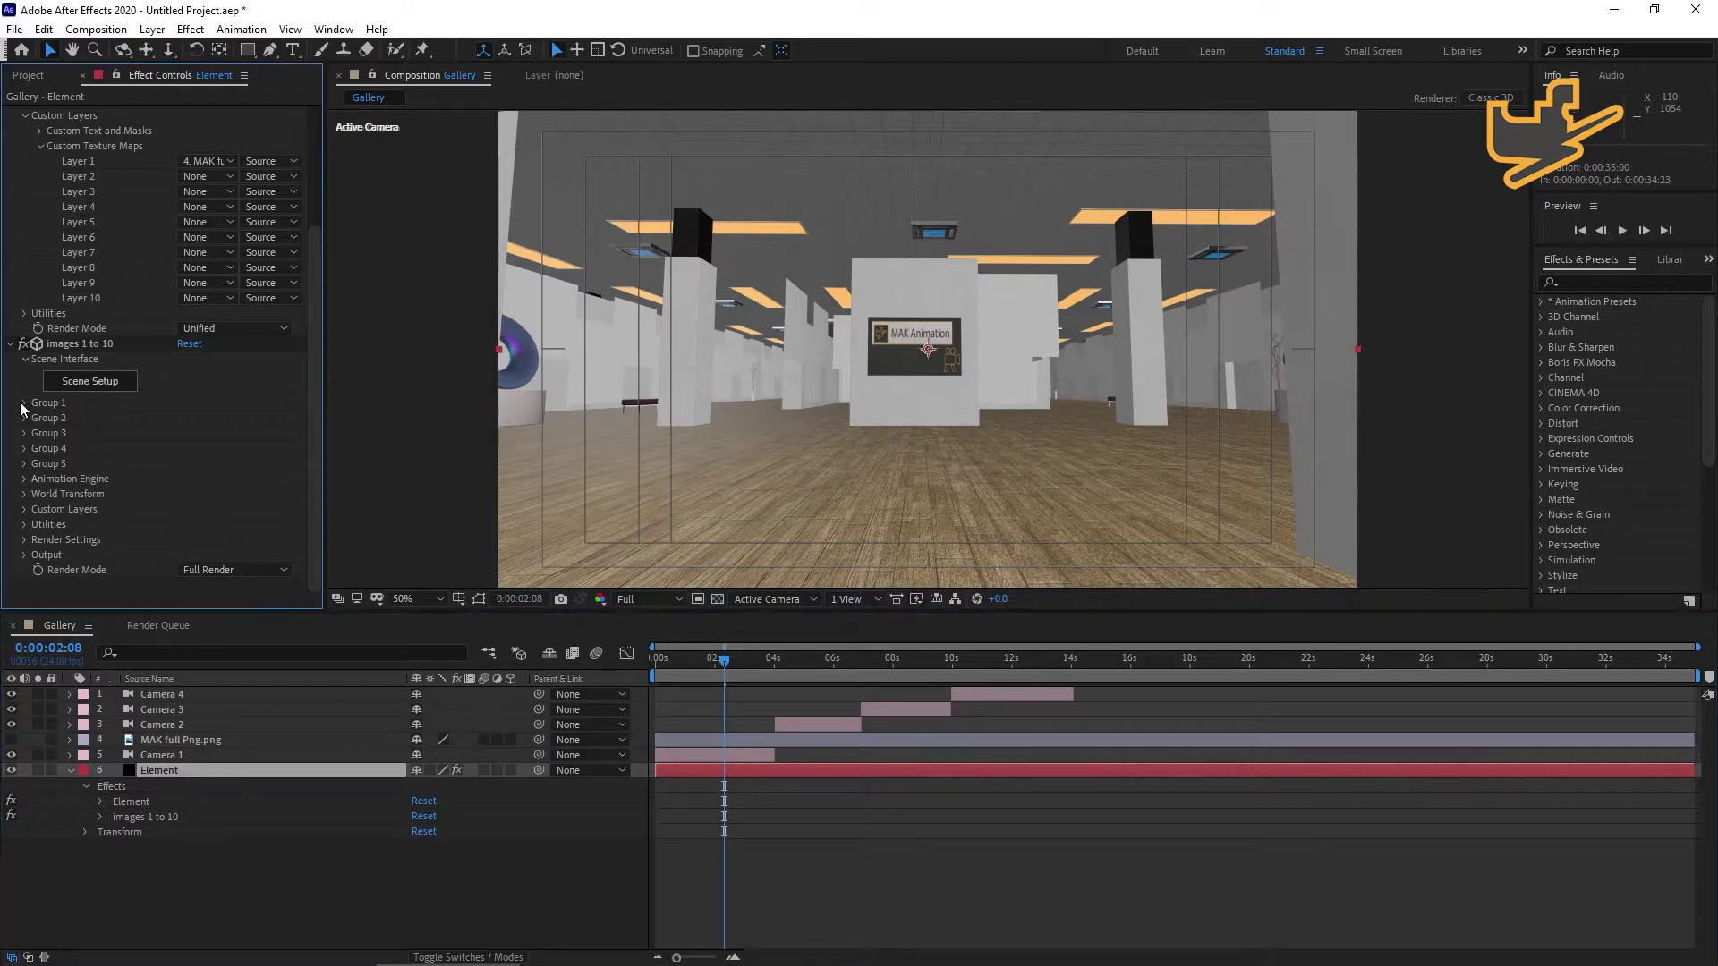
left_click(39, 434)
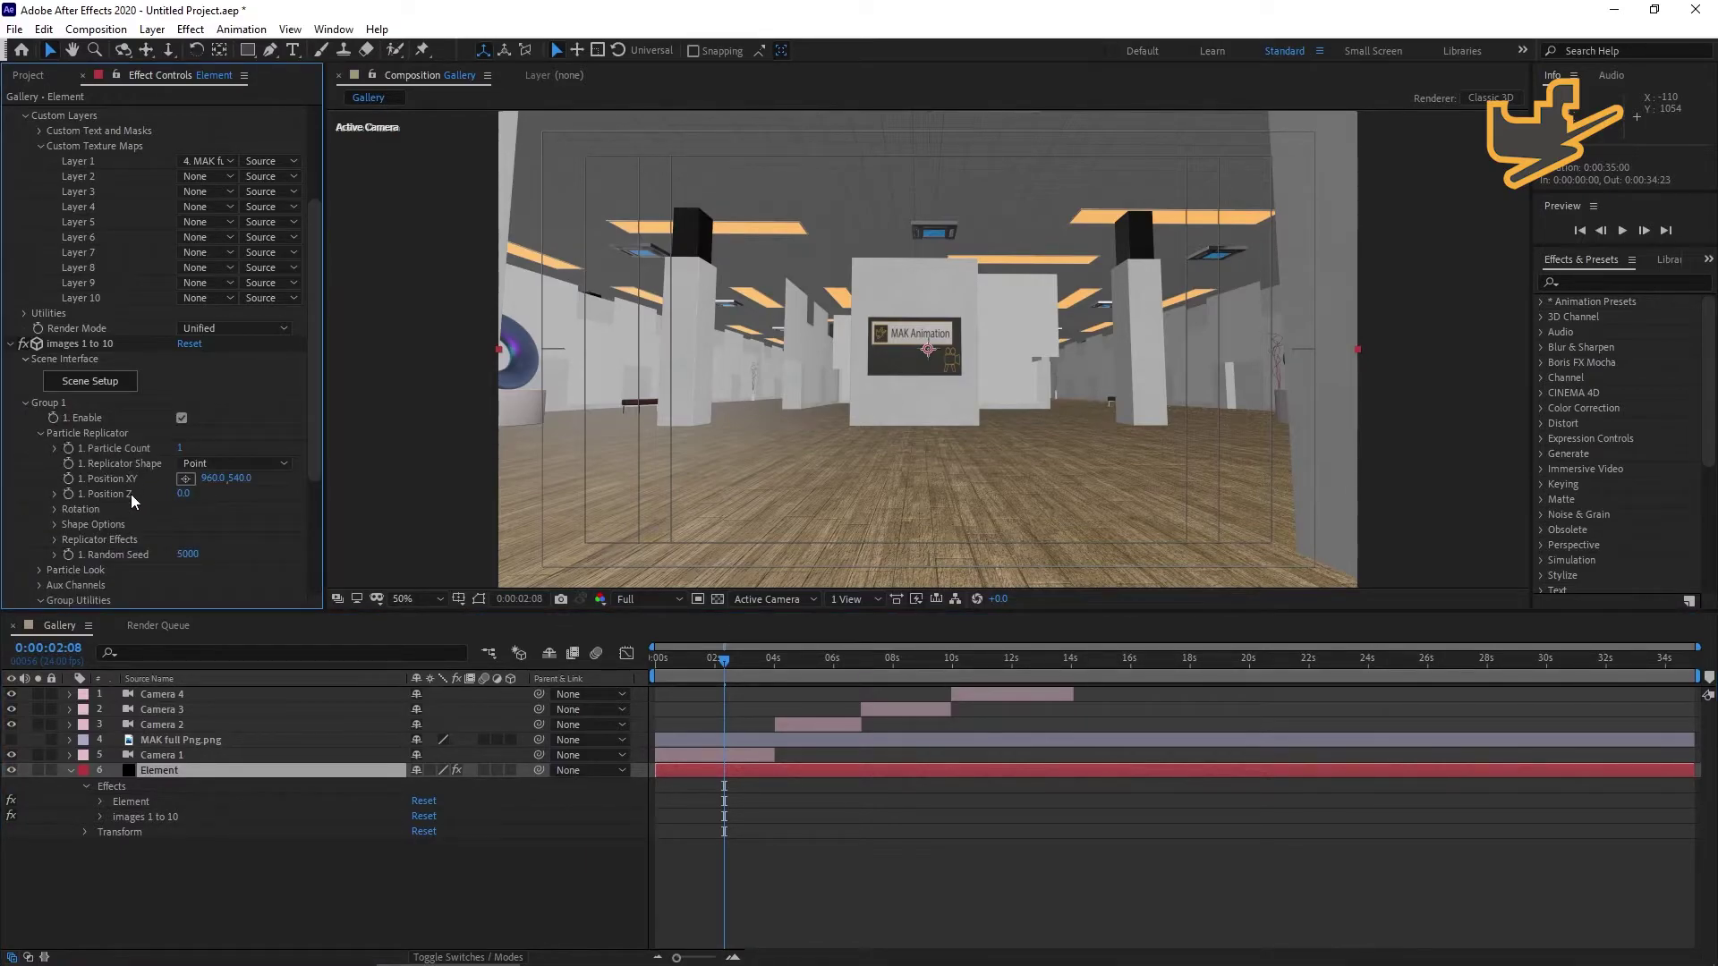
left_click_drag(244, 483, 654, 475)
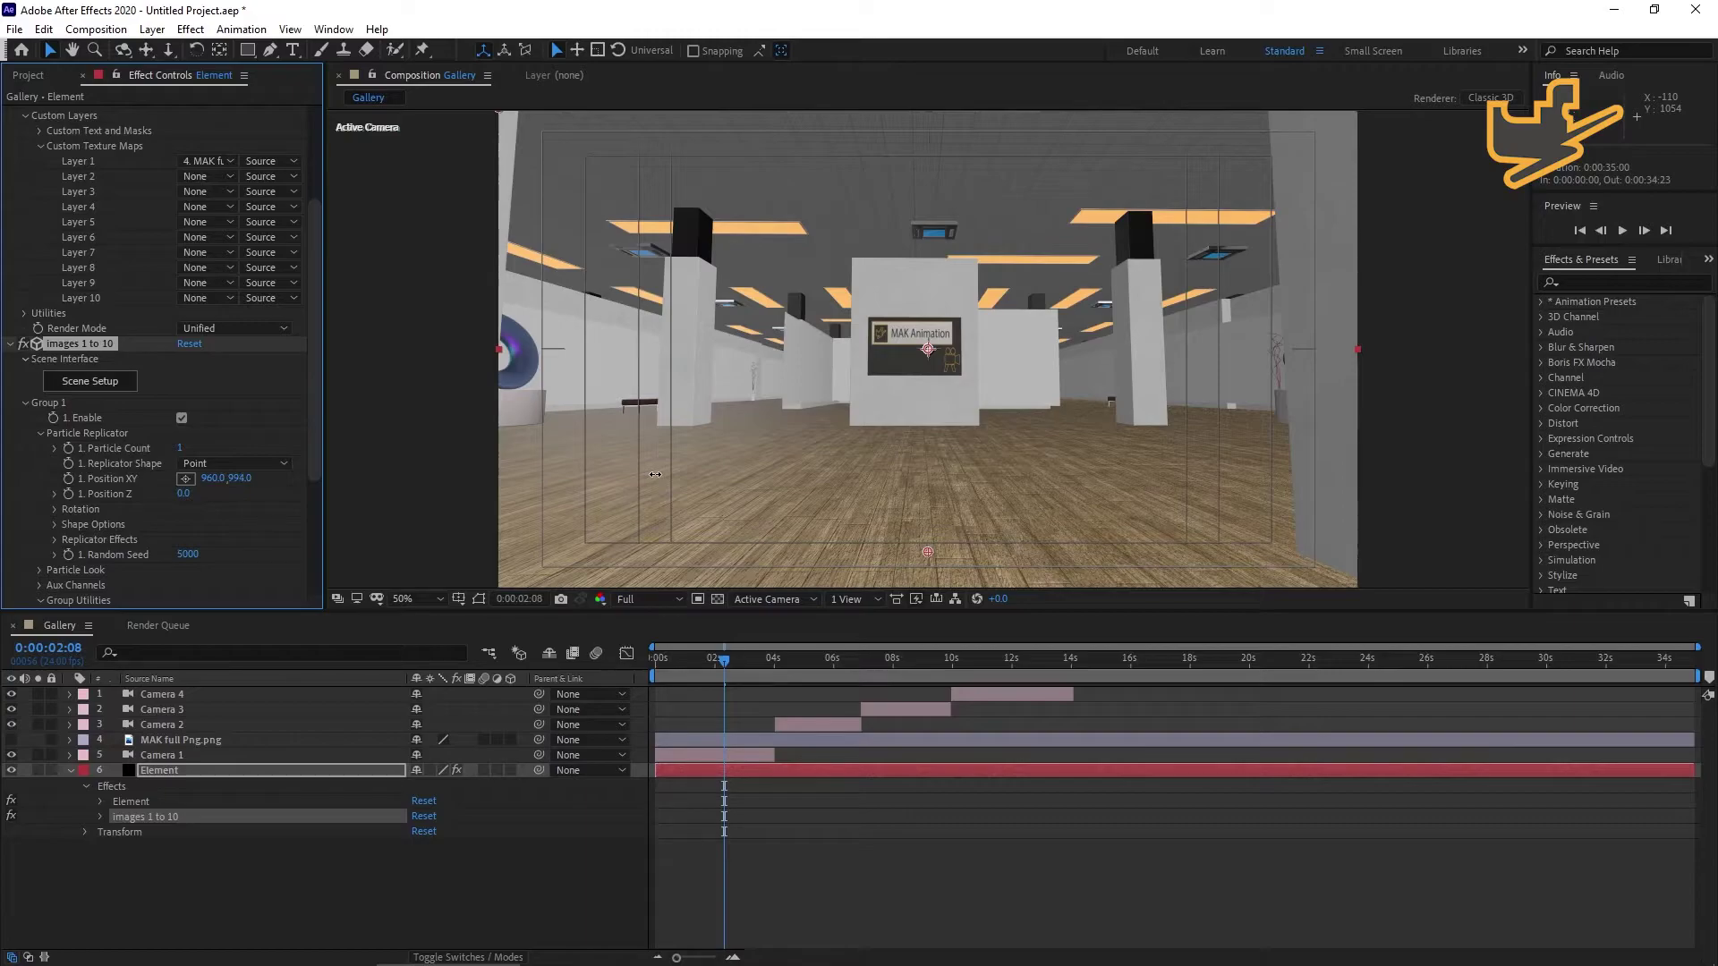
left_click_drag(210, 479, 485, 497)
key("ctrl+z")
left_click_drag(185, 497, 465, 479)
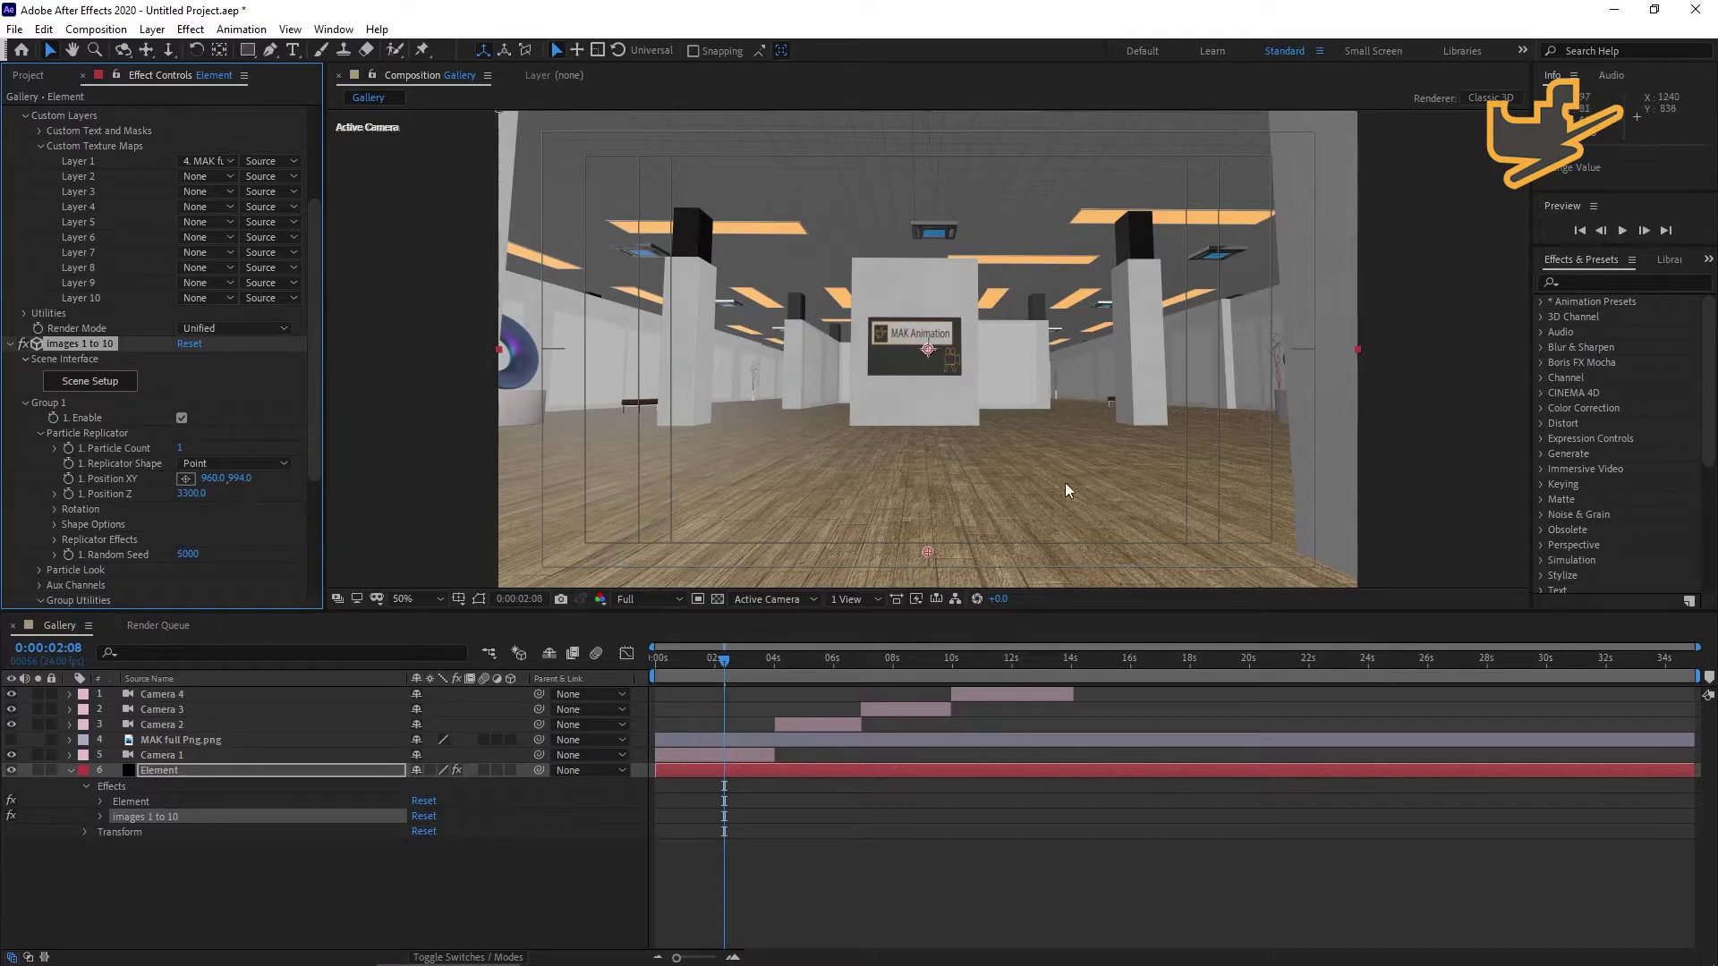
key("comma")
key("comma")
key("period")
key("period")
key("period")
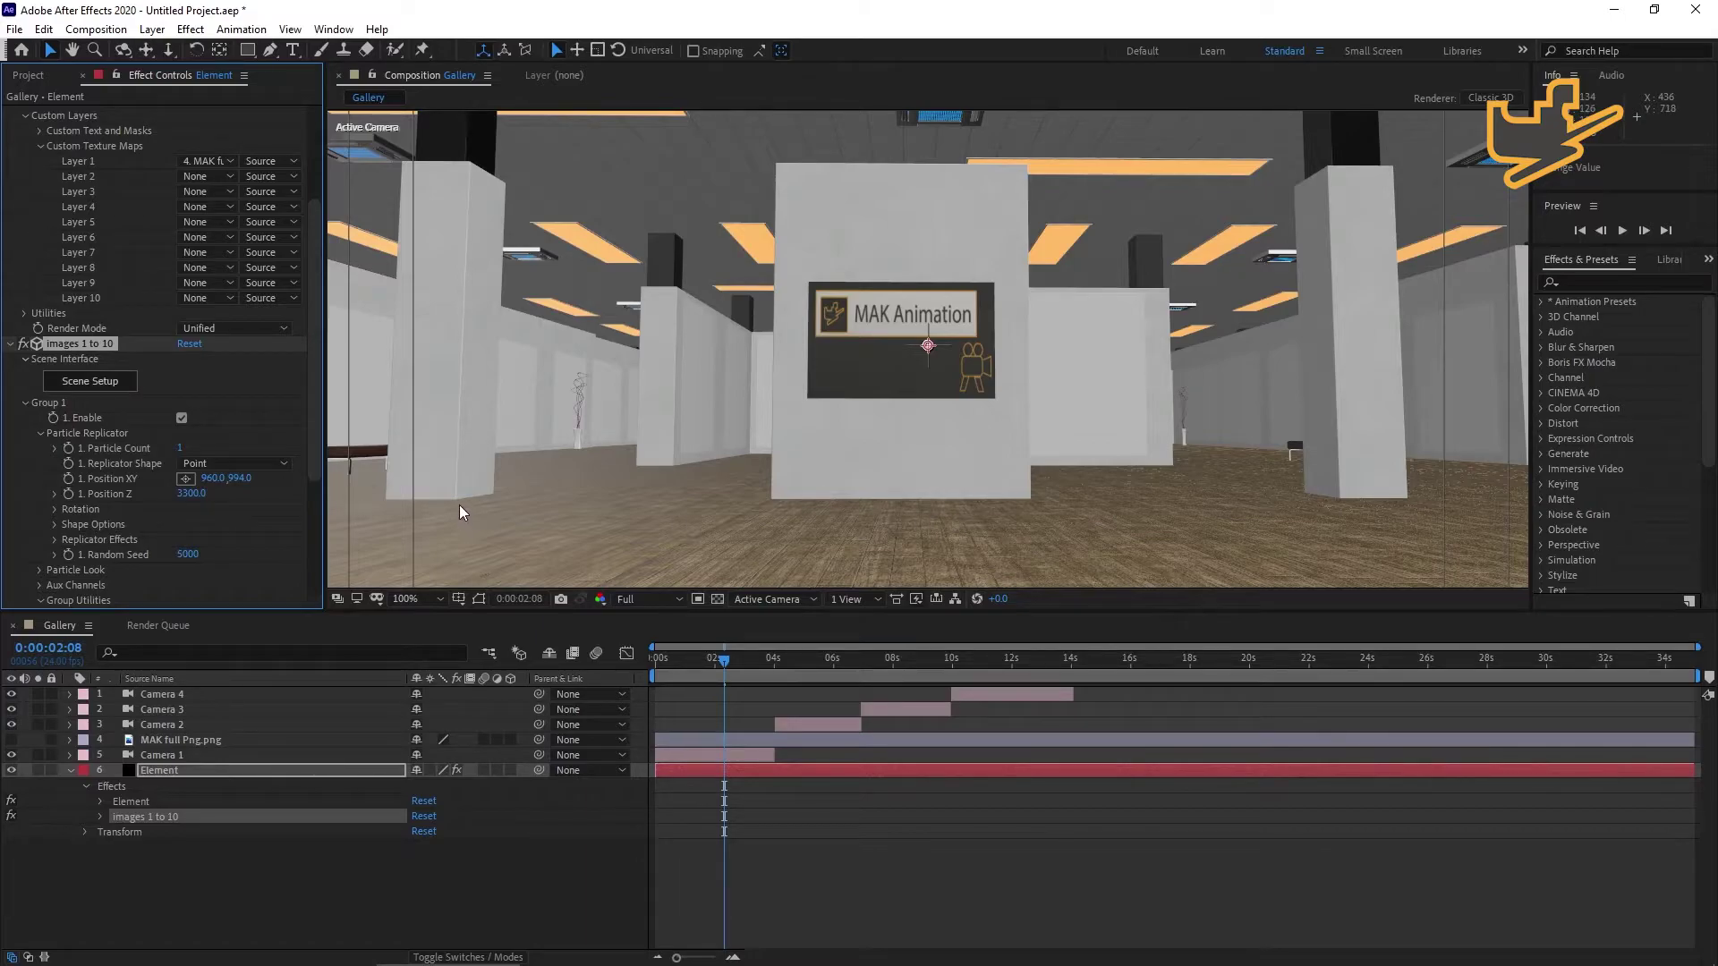
Collapse the Element layer's properties and add the sixteen Unsplash images above all other layers in the Gallery composition.
left_click(161, 771)
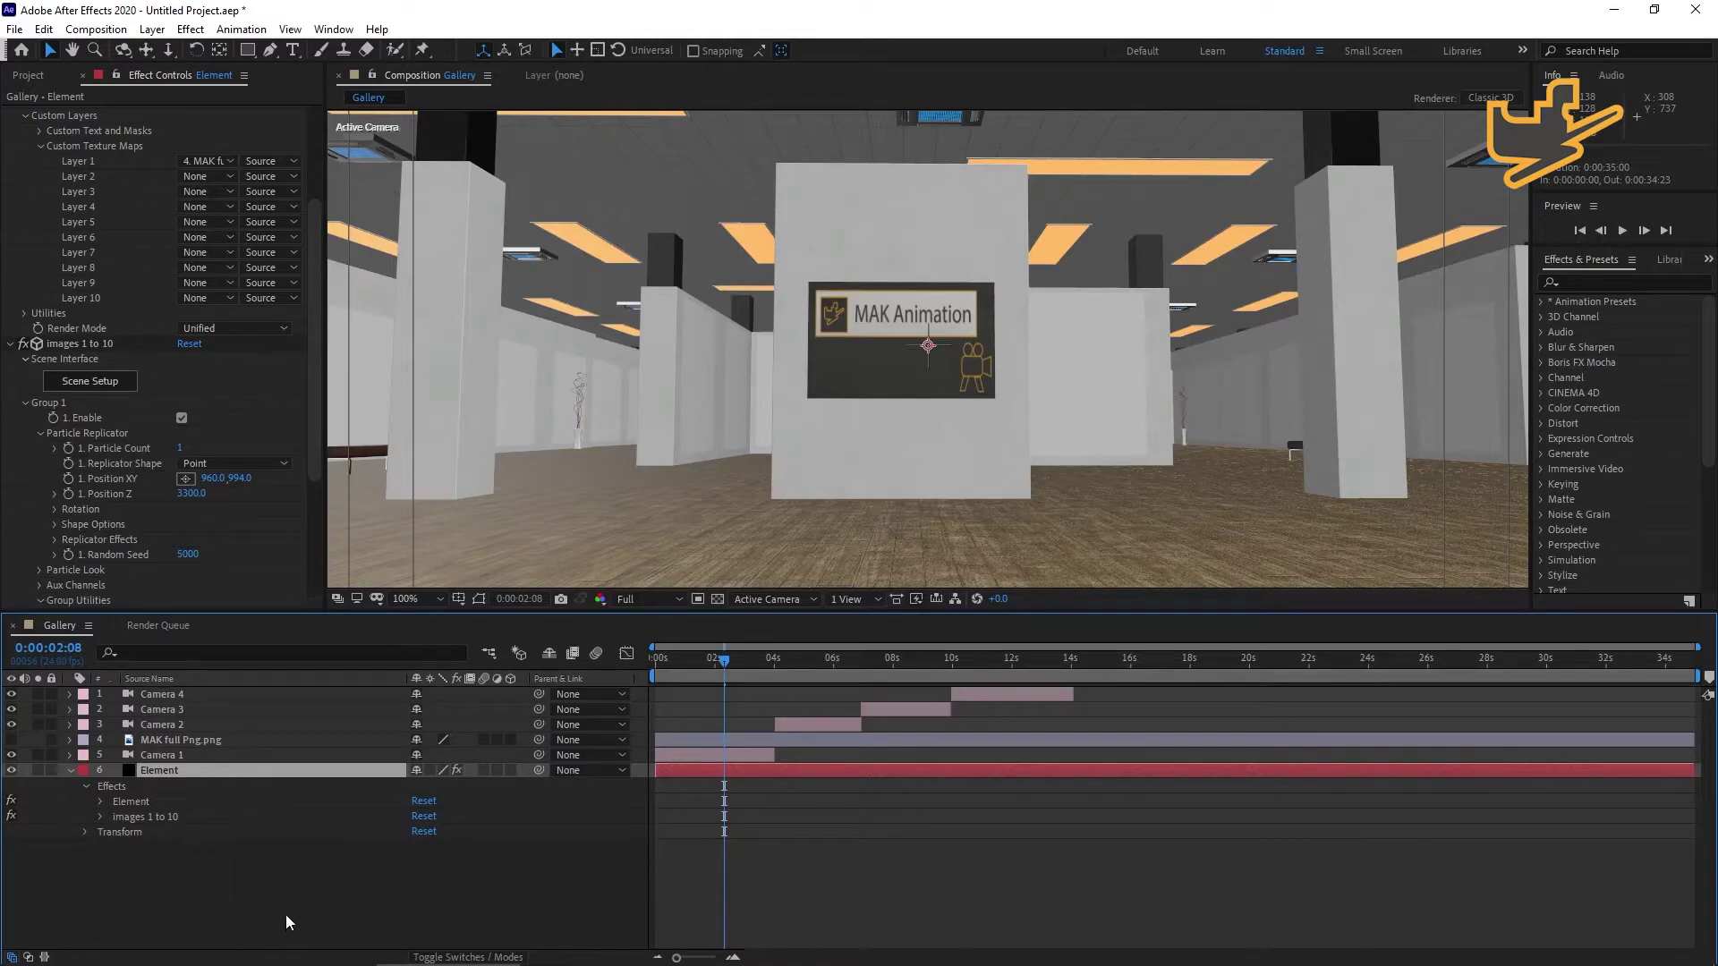
left_click(239, 855)
left_click(71, 772)
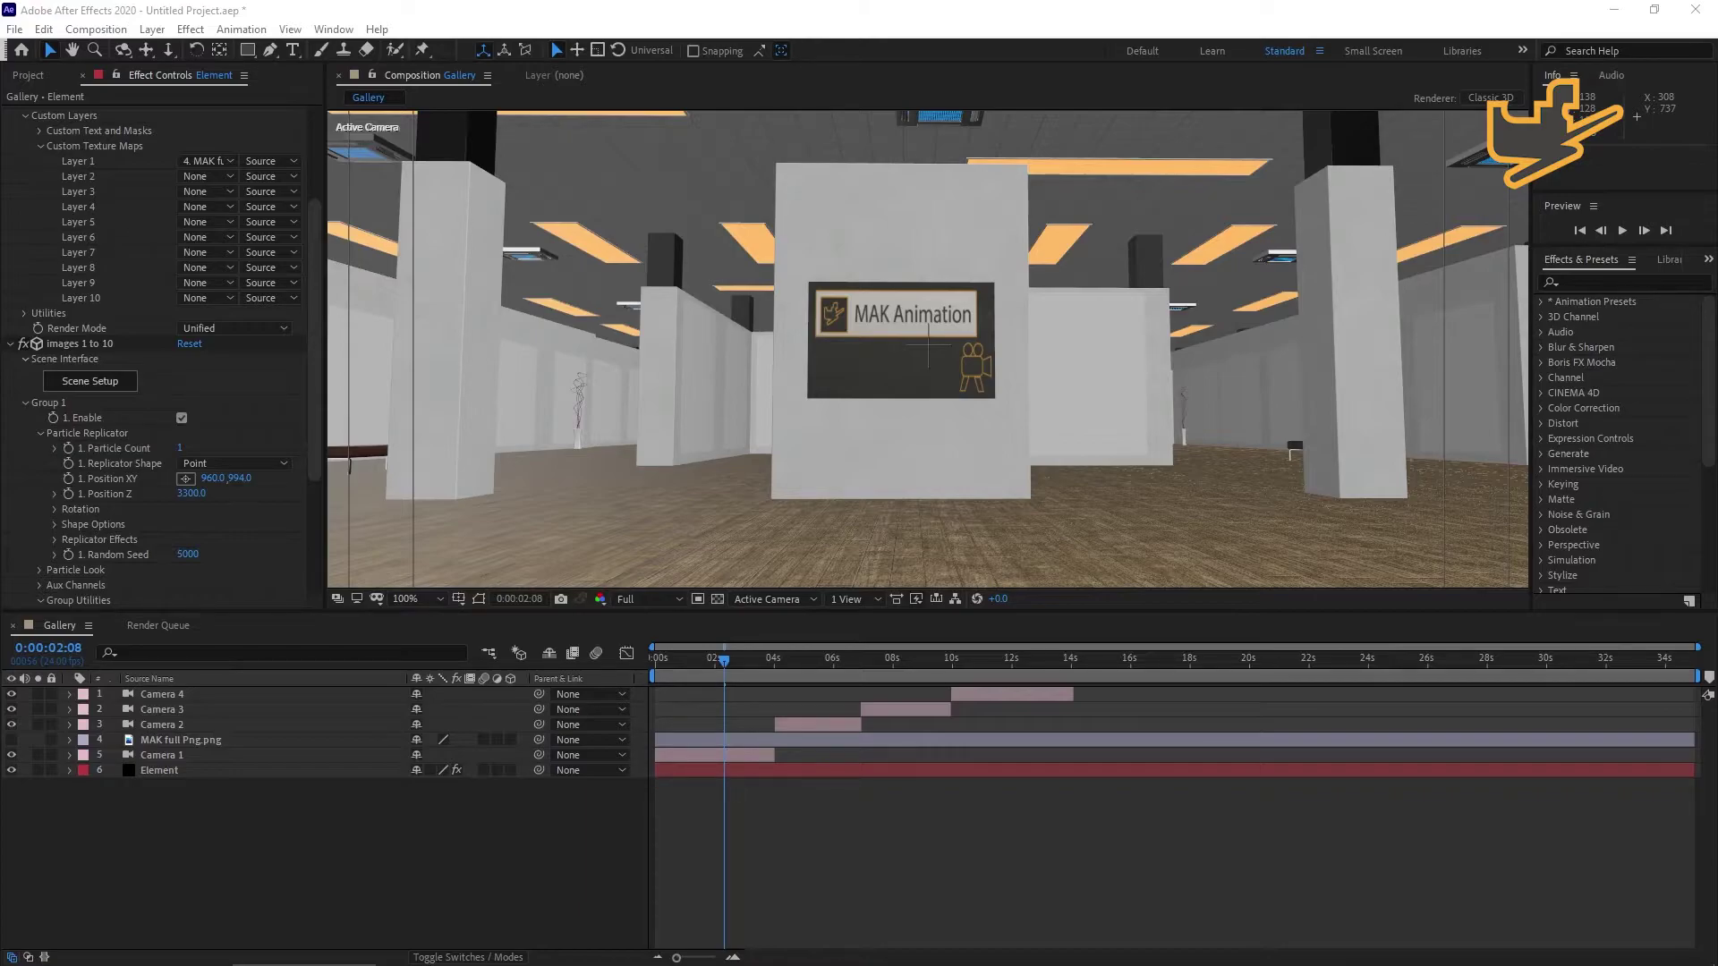
left_click_drag(721, 478, 306, 893)
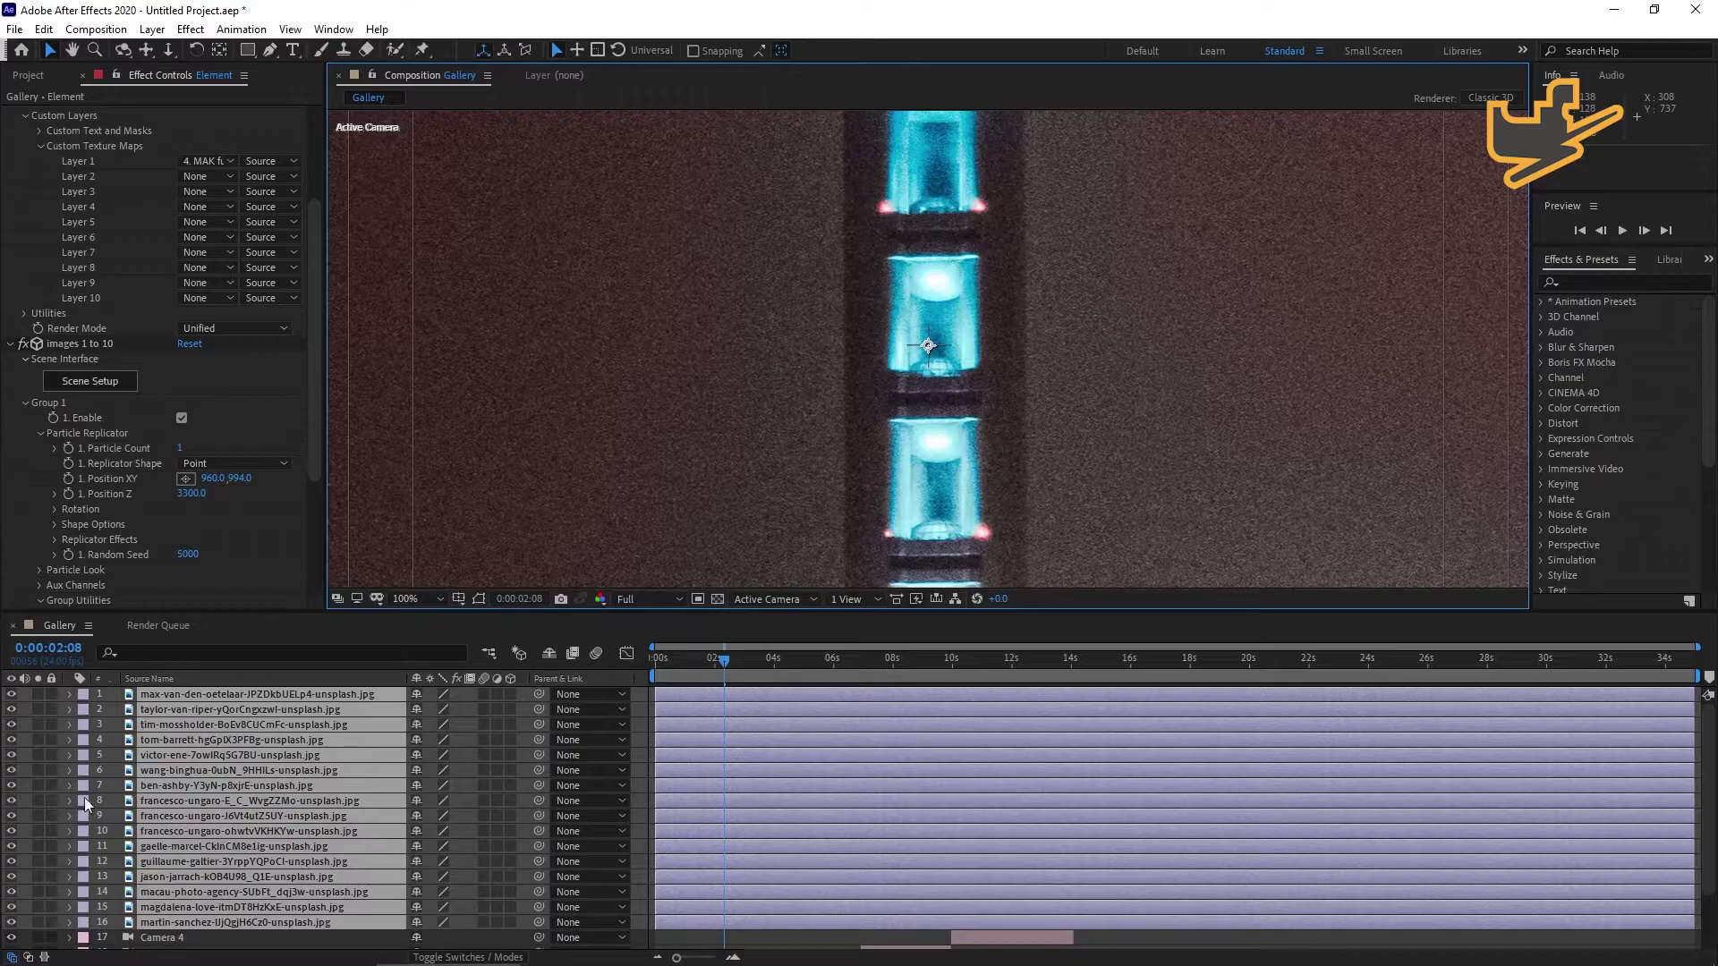
Turn off the visibility of the sixteen image layers, mark them as shy and hide shy layers in the timeline.
left_click_drag(12, 696, 12, 923)
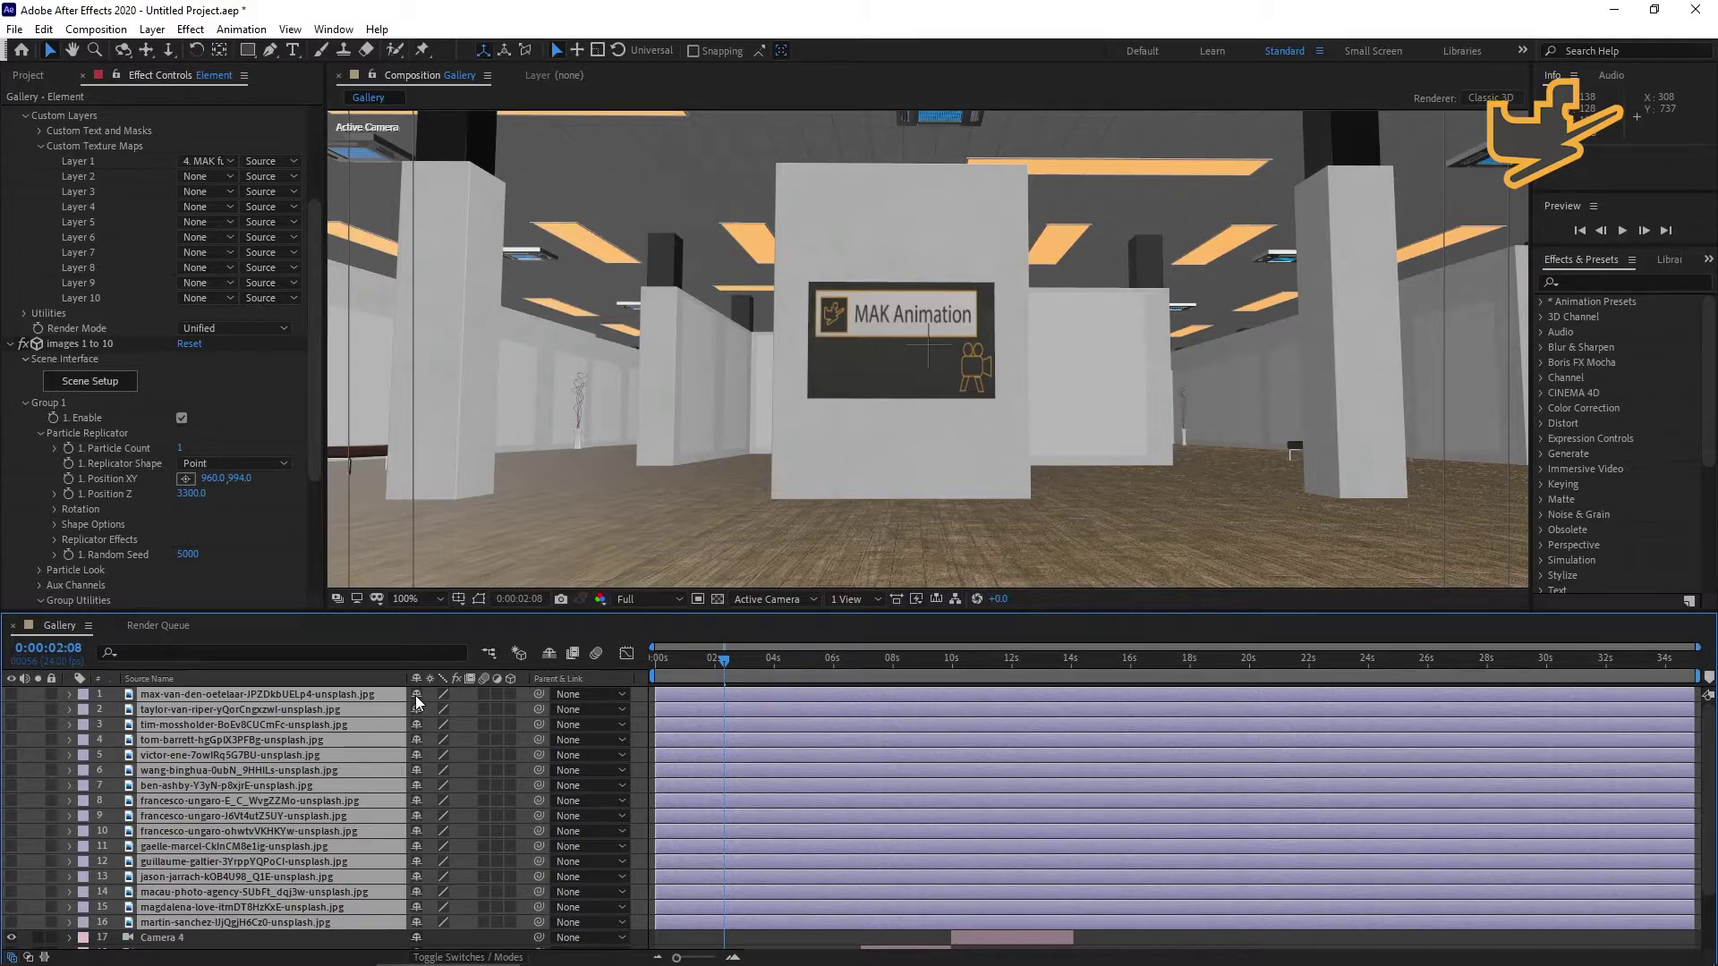
left_click(416, 694)
left_click(548, 653)
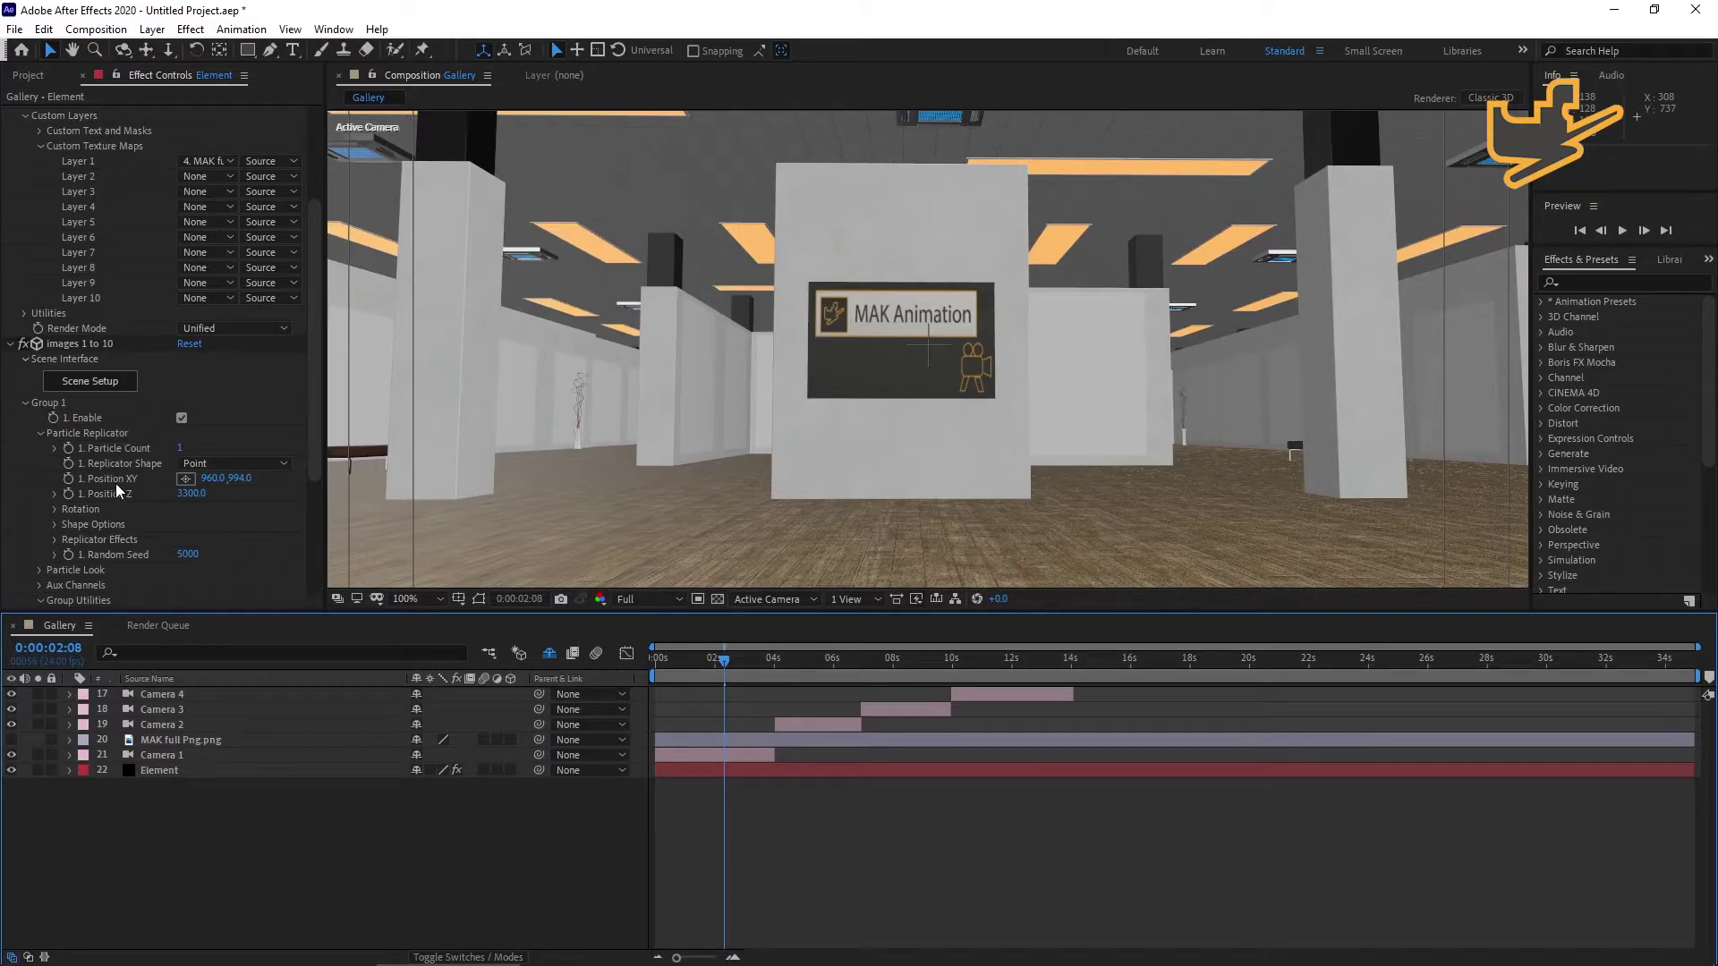
Select the images 1 to 10 effect and expand its Custom Texture Maps under Custom Layers.
left_click(99, 344)
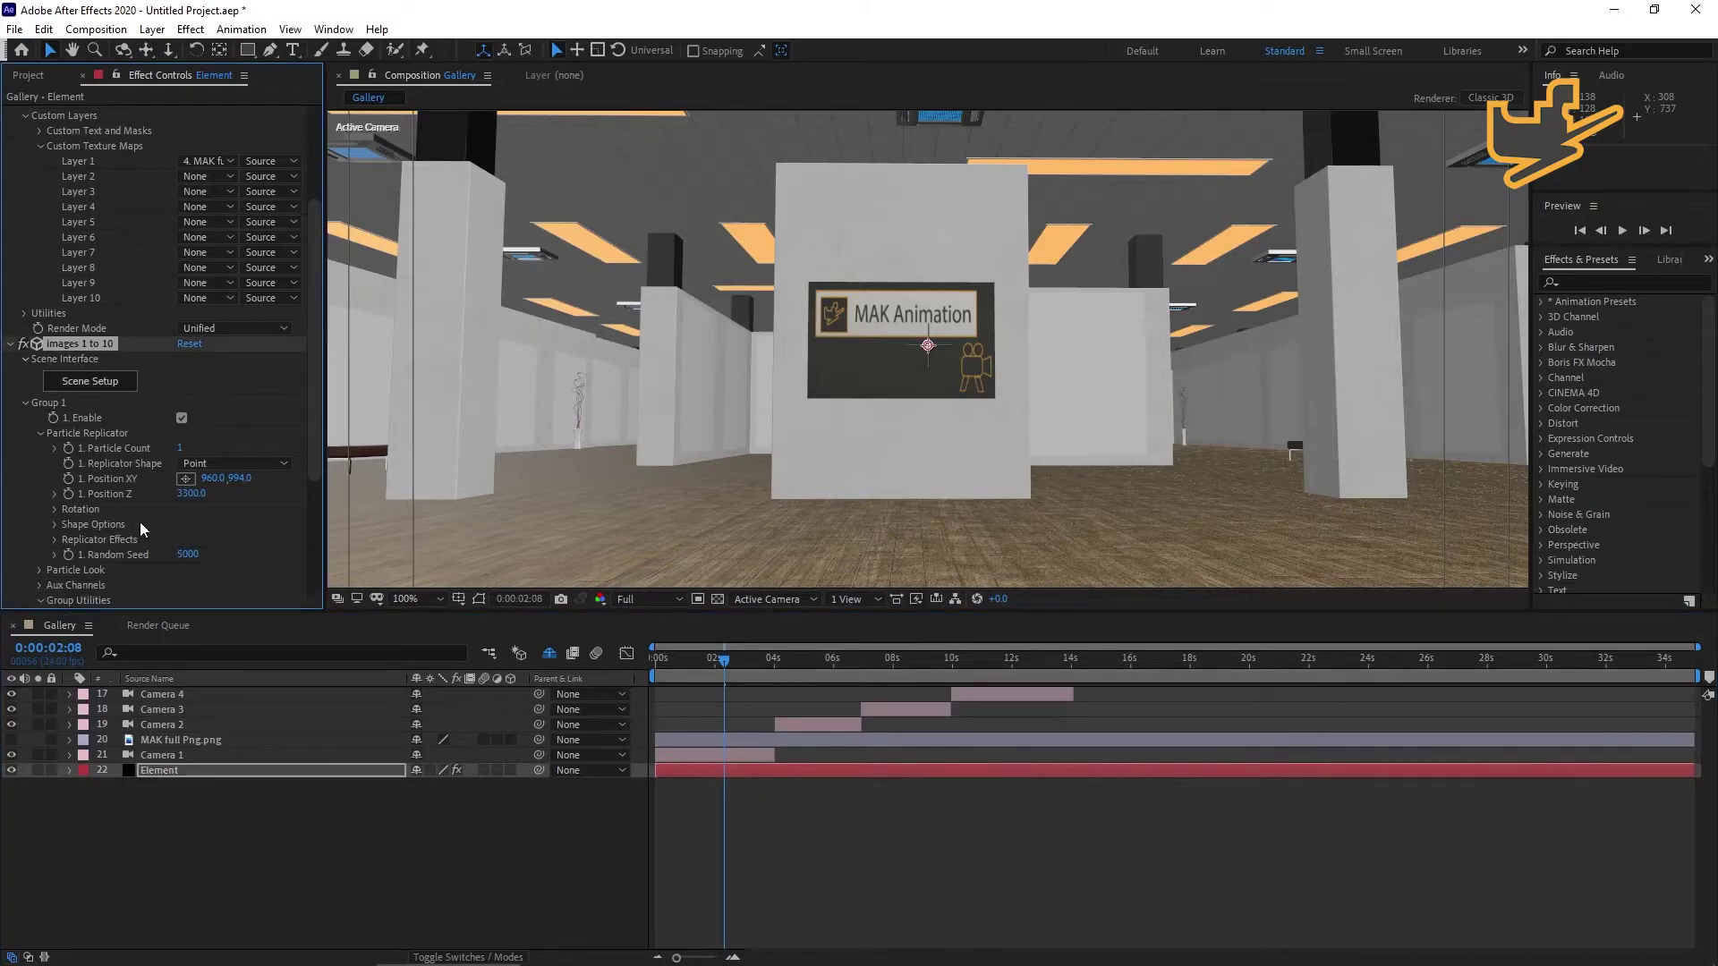
scroll(140, 523, "down", 5)
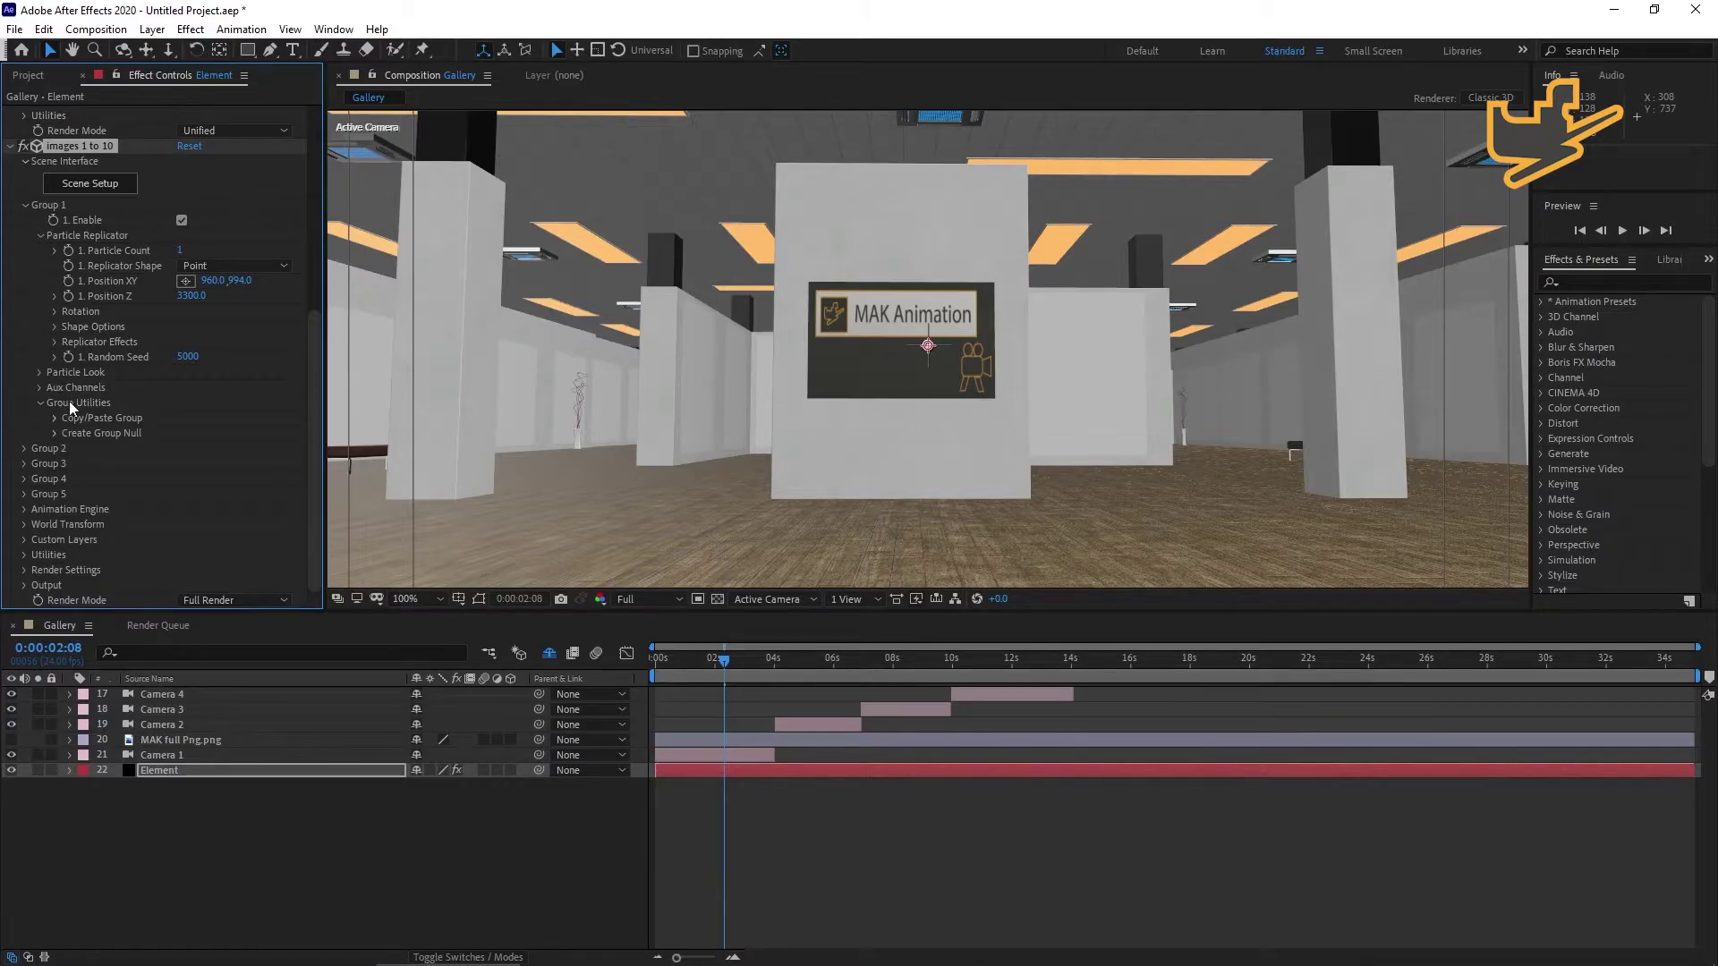
left_click(23, 541)
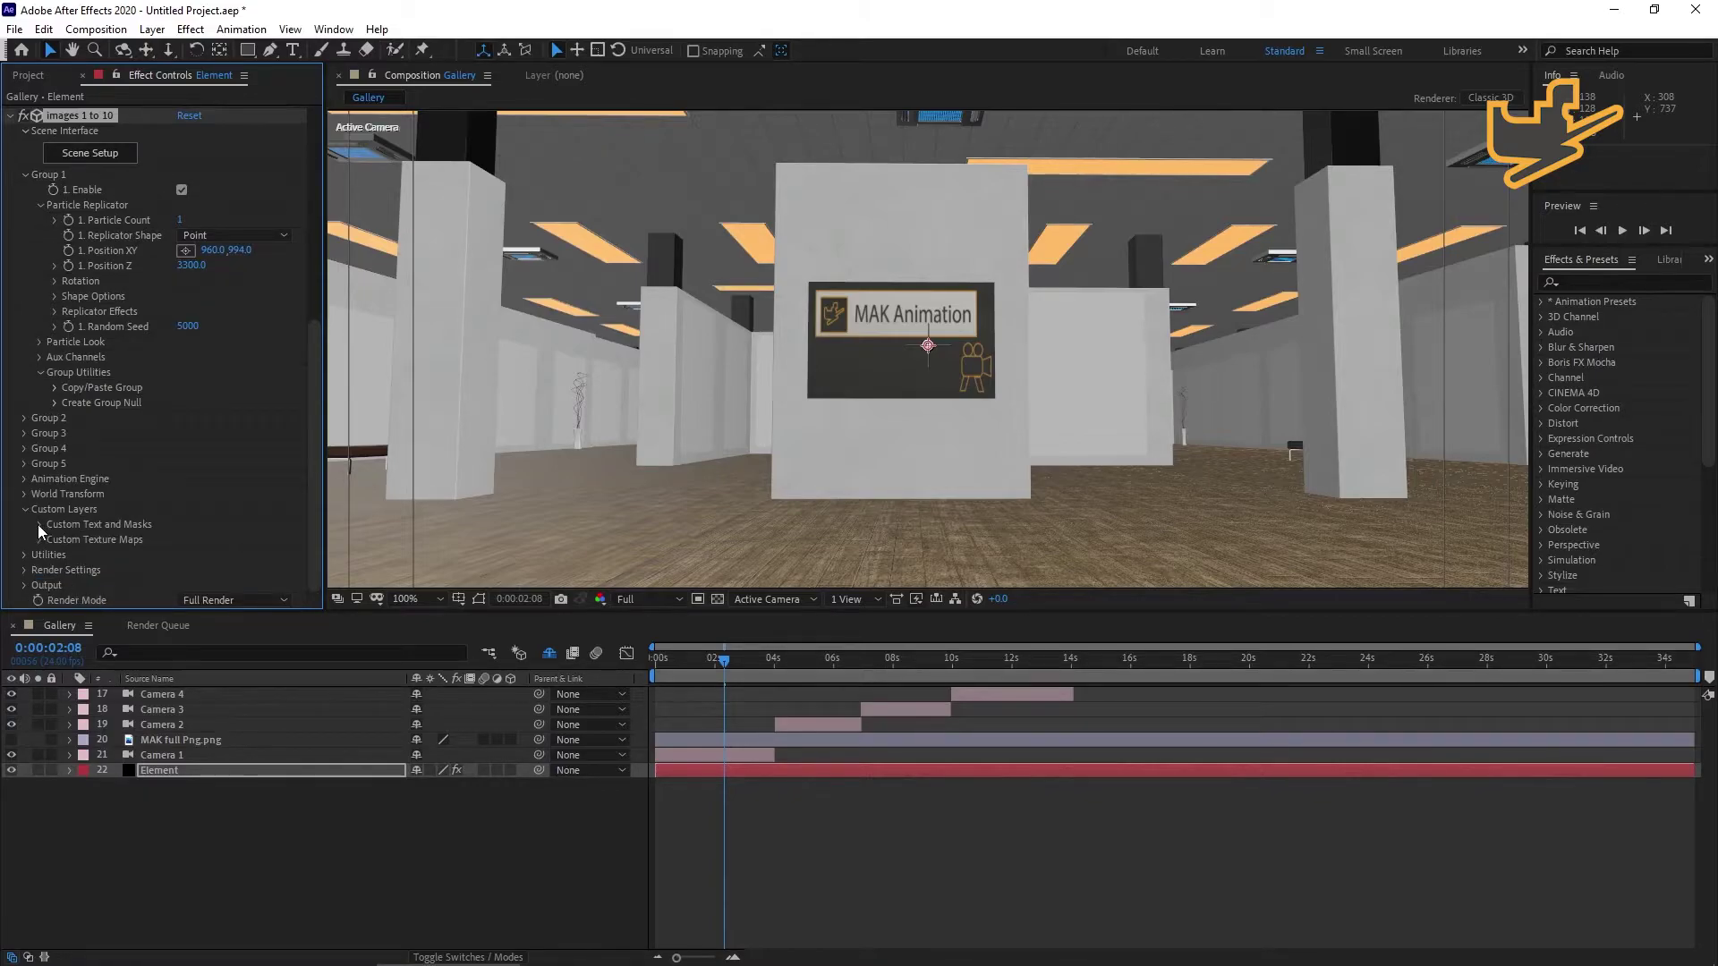
left_click(39, 524)
scroll(245, 530, "down", 1)
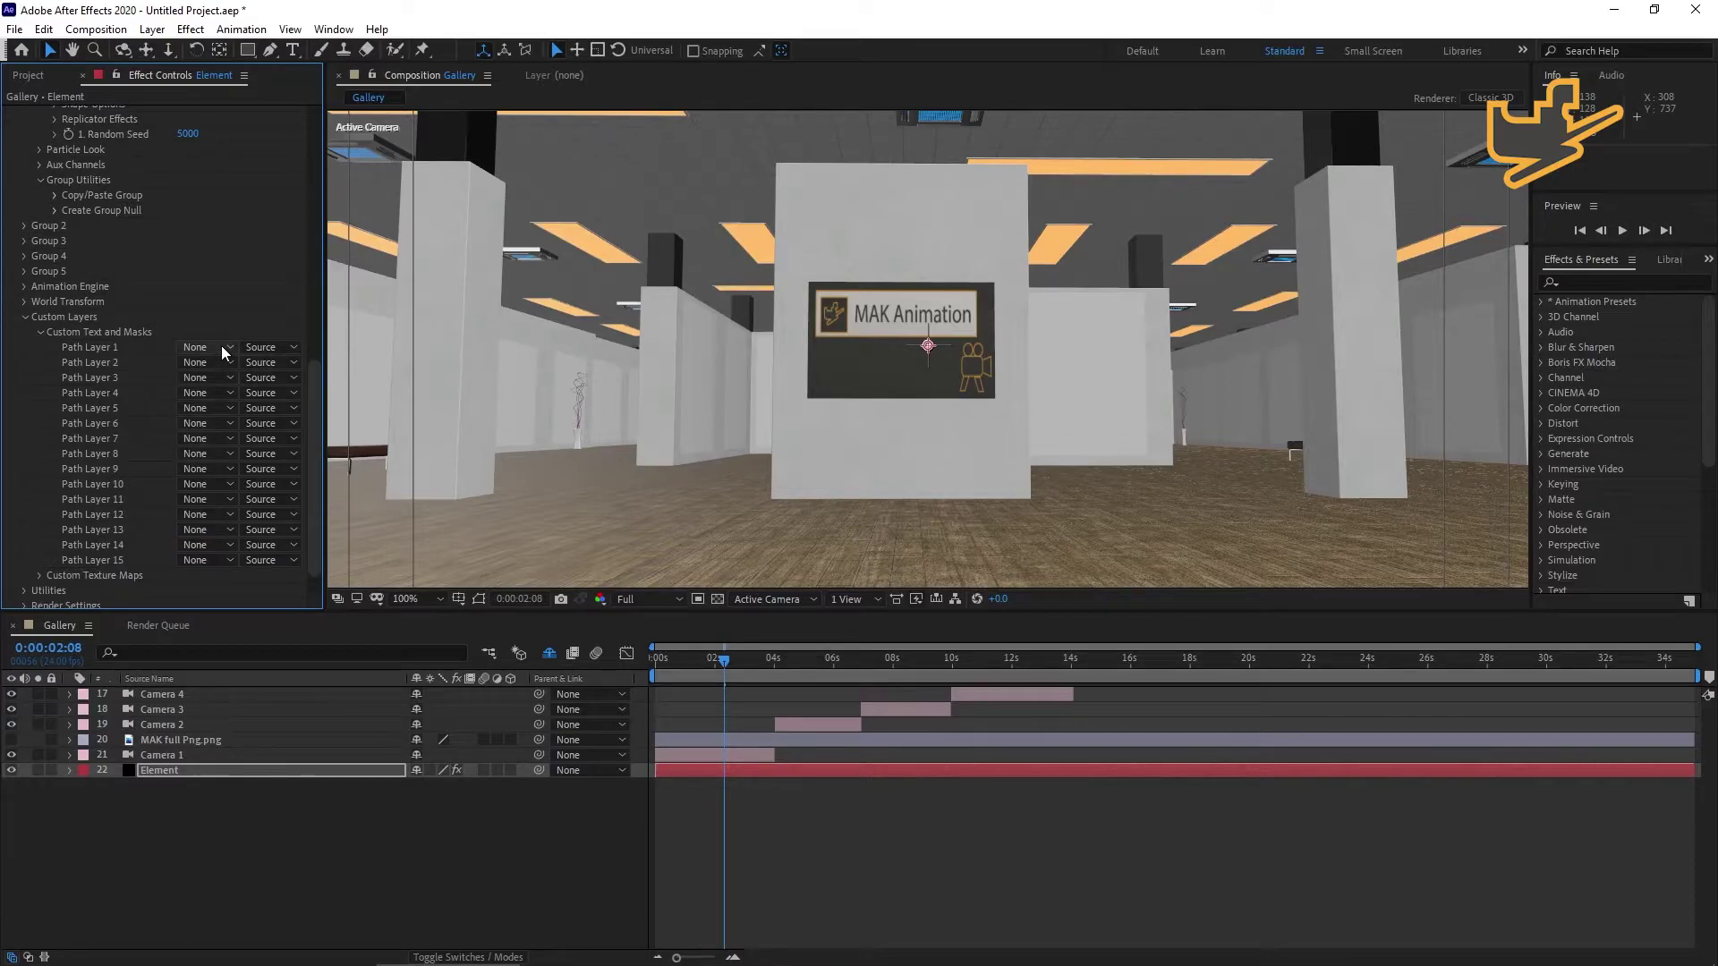
left_click(38, 332)
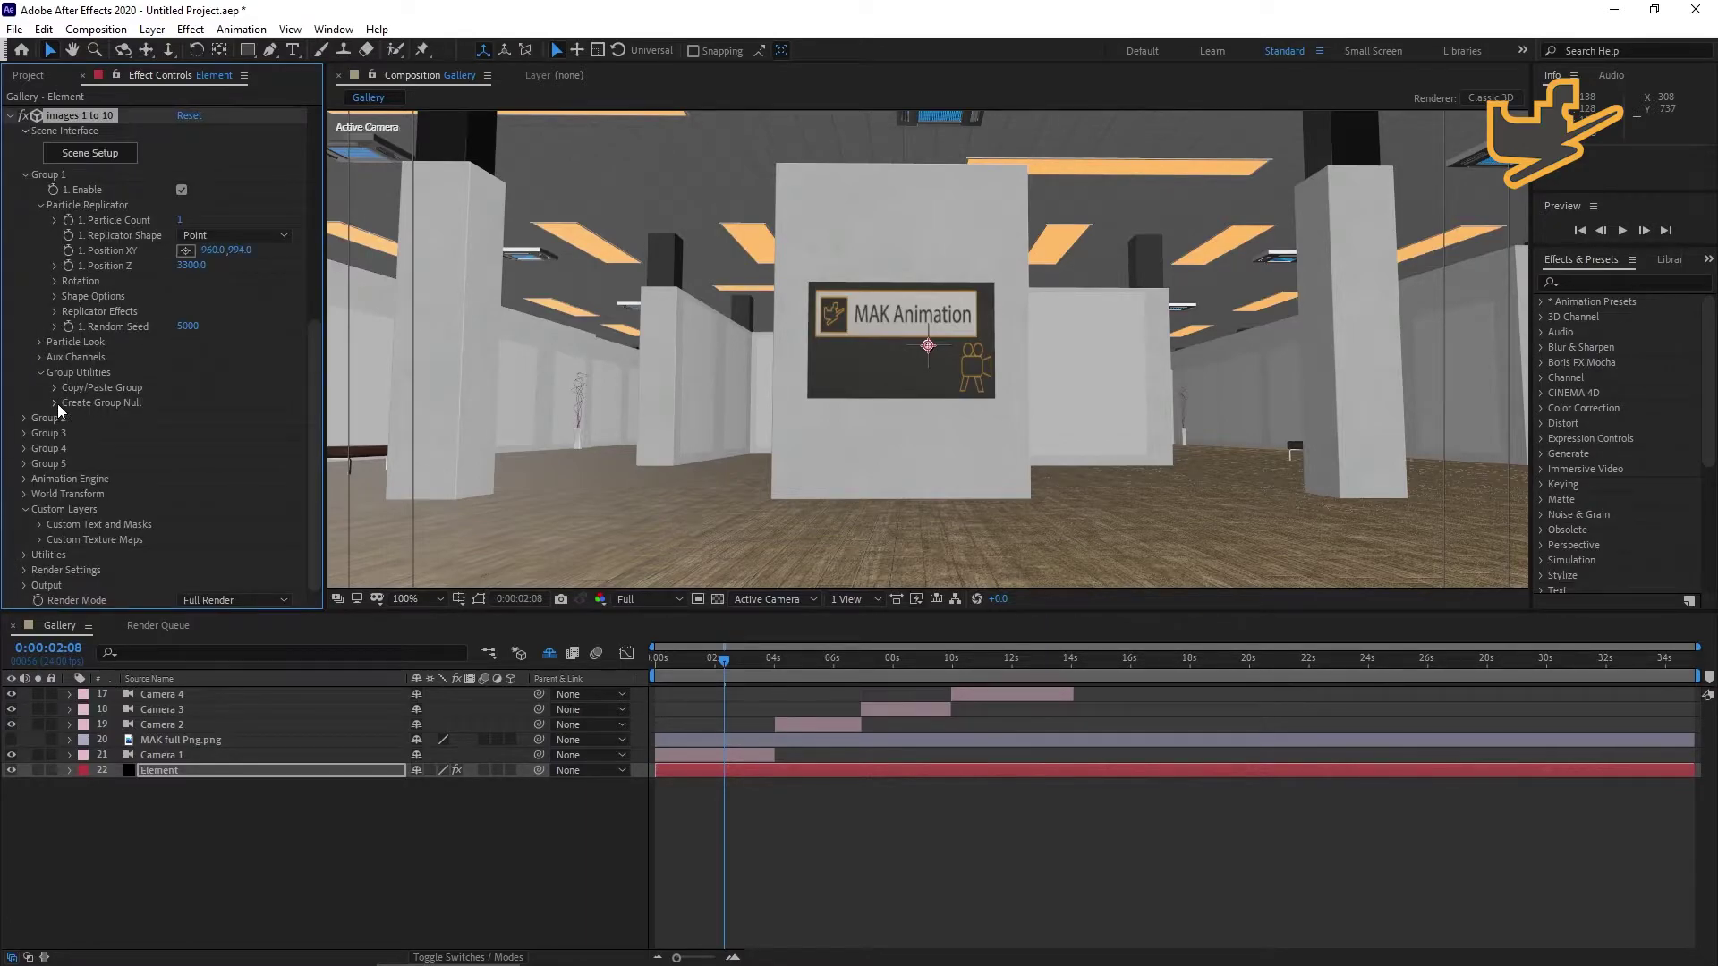
left_click(40, 540)
scroll(239, 537, "down", 2)
Assign Unsplash image layers 1 to 5 to custom texture map Layers 1 to 5 in matching order.
left_click(223, 464)
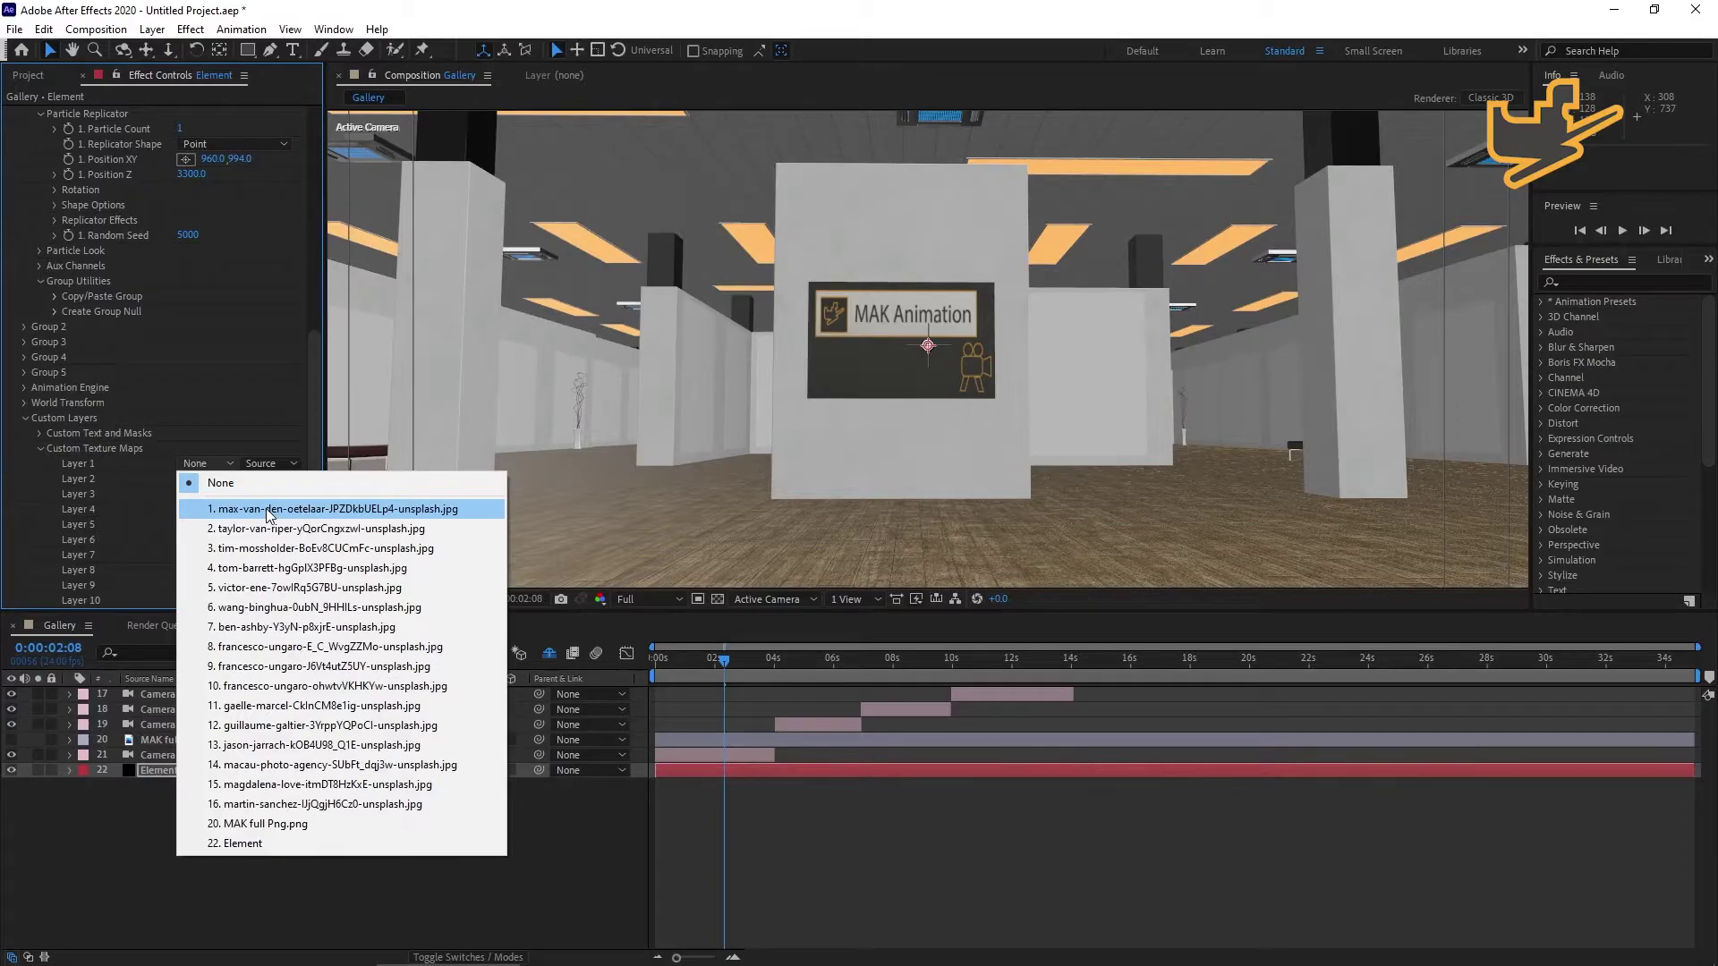
left_click(266, 509)
left_click(222, 480)
left_click(256, 544)
left_click(223, 495)
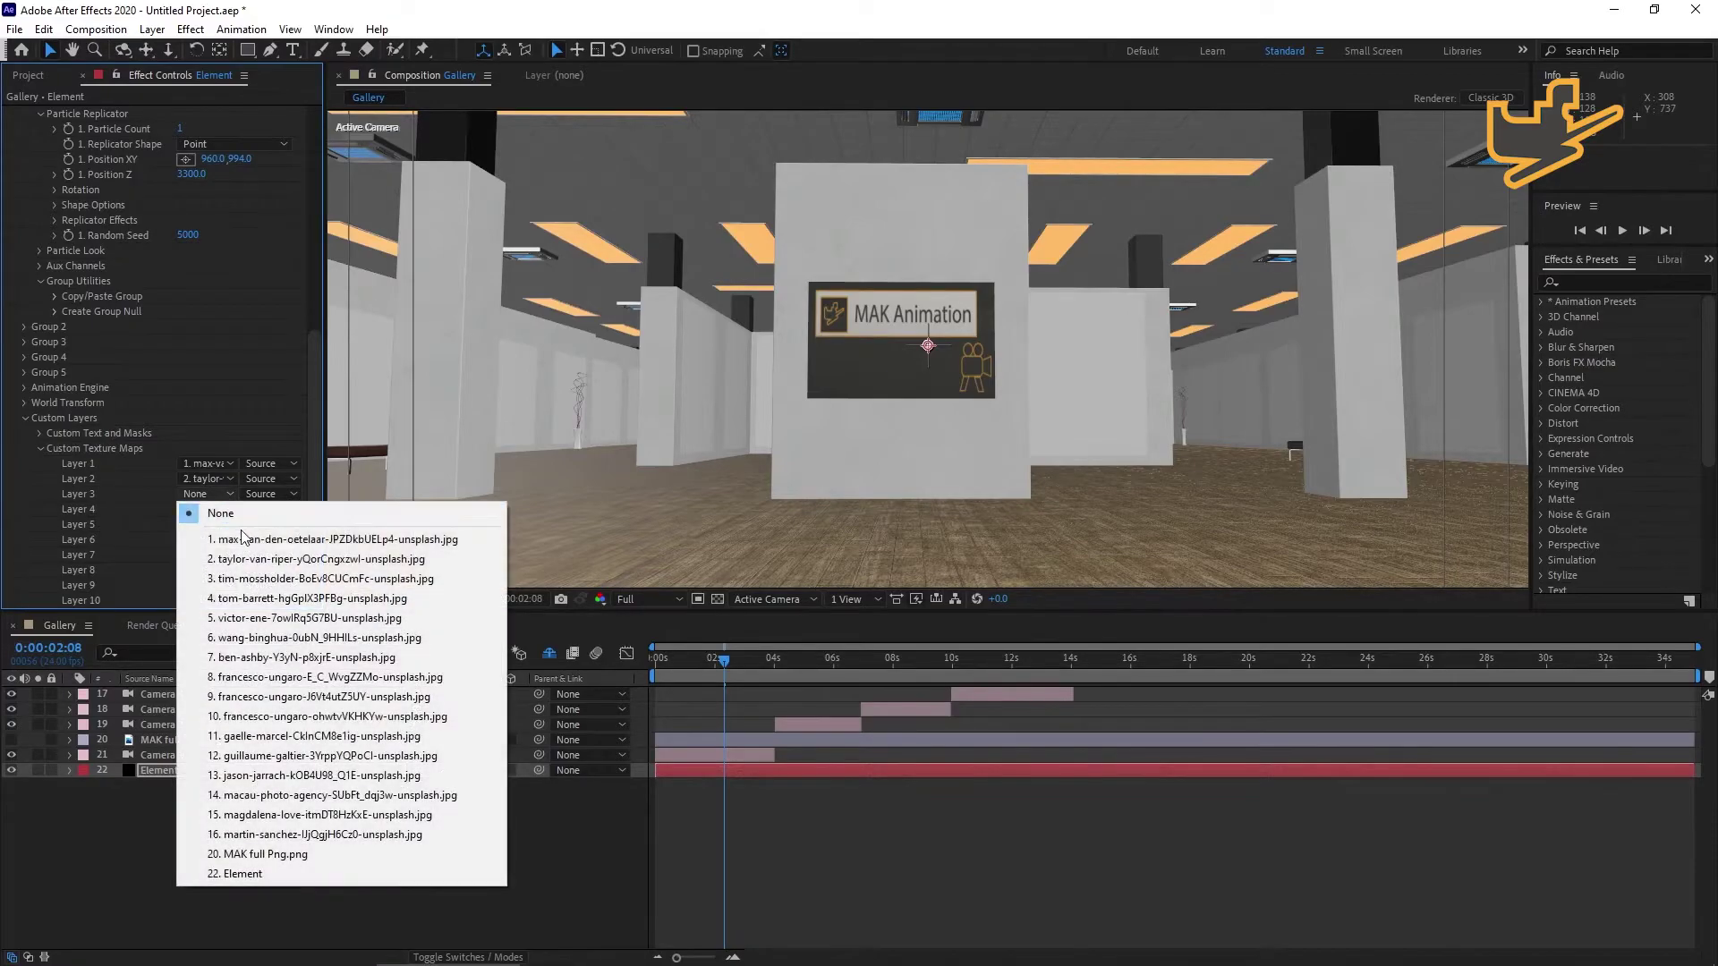
left_click(251, 582)
left_click(224, 509)
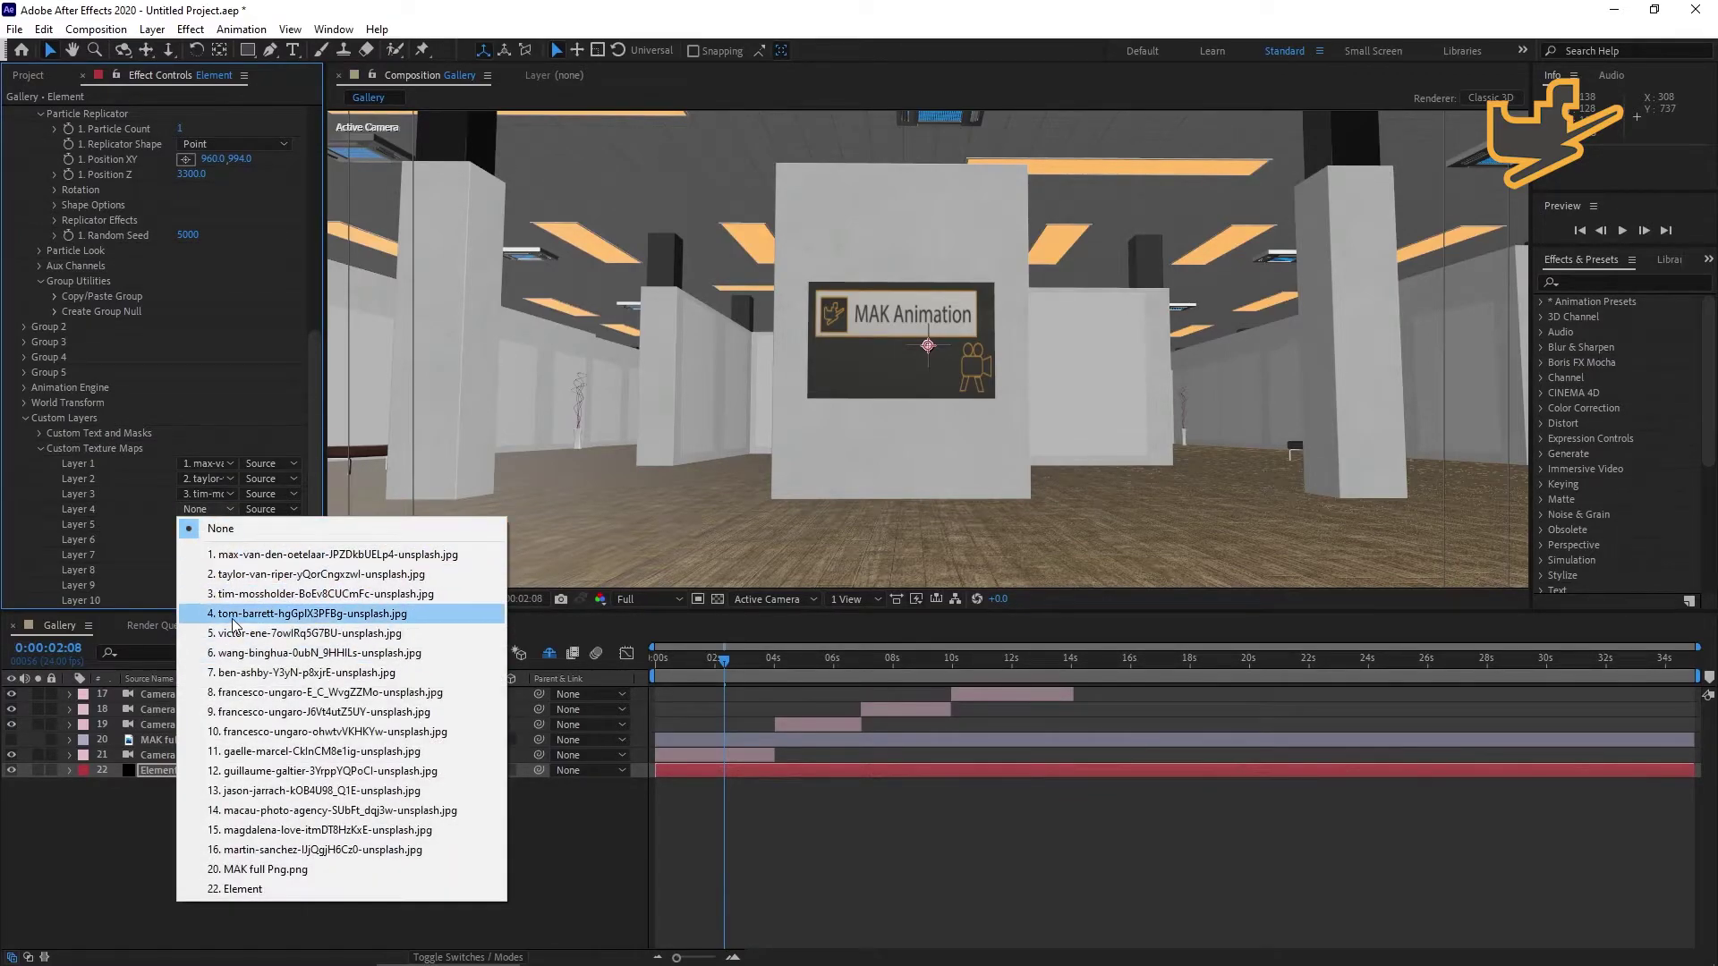
left_click(233, 616)
left_click(224, 524)
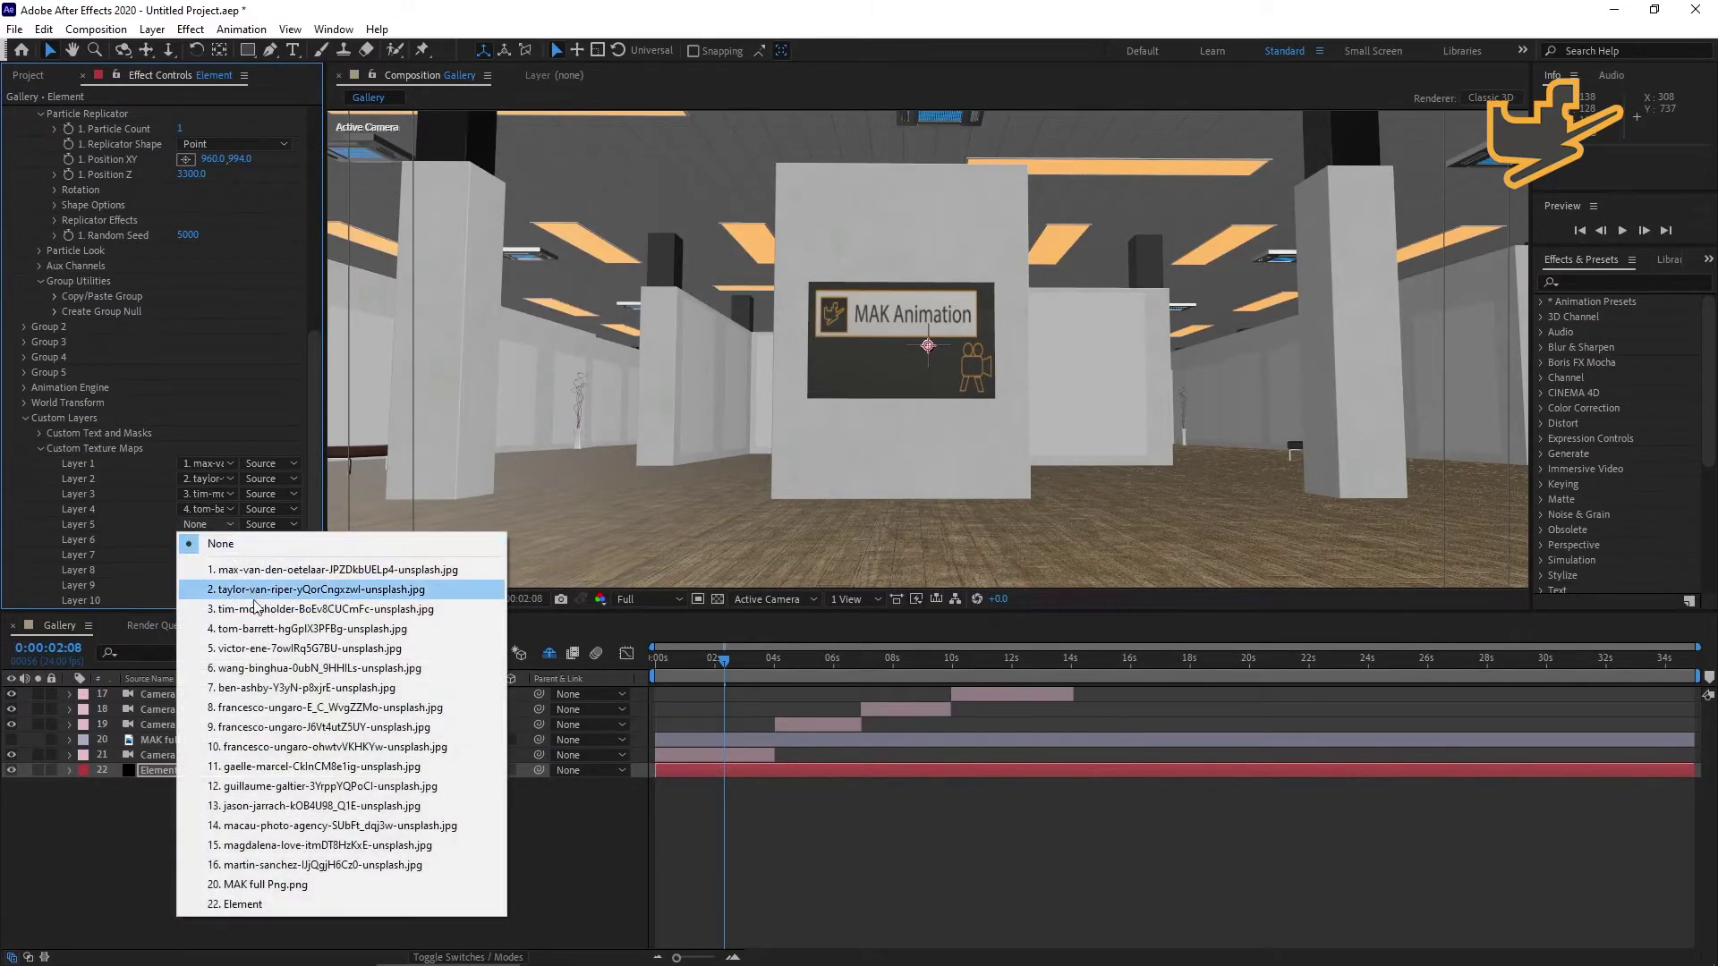
left_click(251, 648)
Assign Unsplash image layers 6 to 10 to custom texture map Layers 6 to 10 in matching order.
left_click(224, 539)
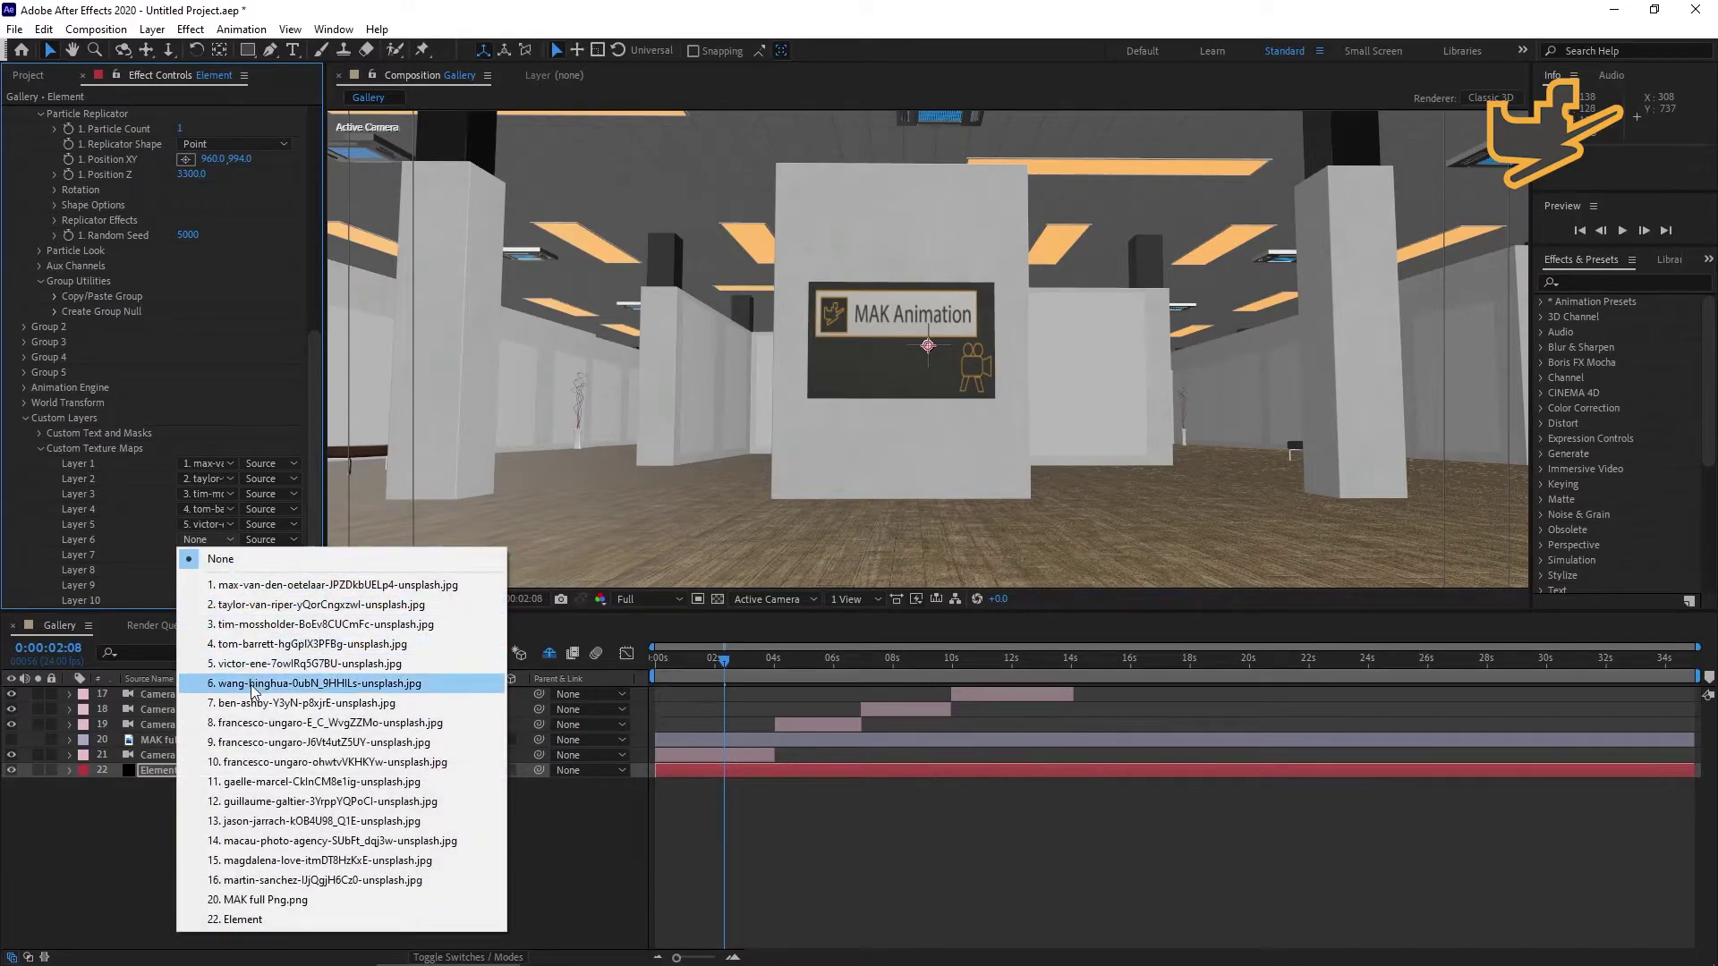
left_click(251, 683)
left_click(224, 555)
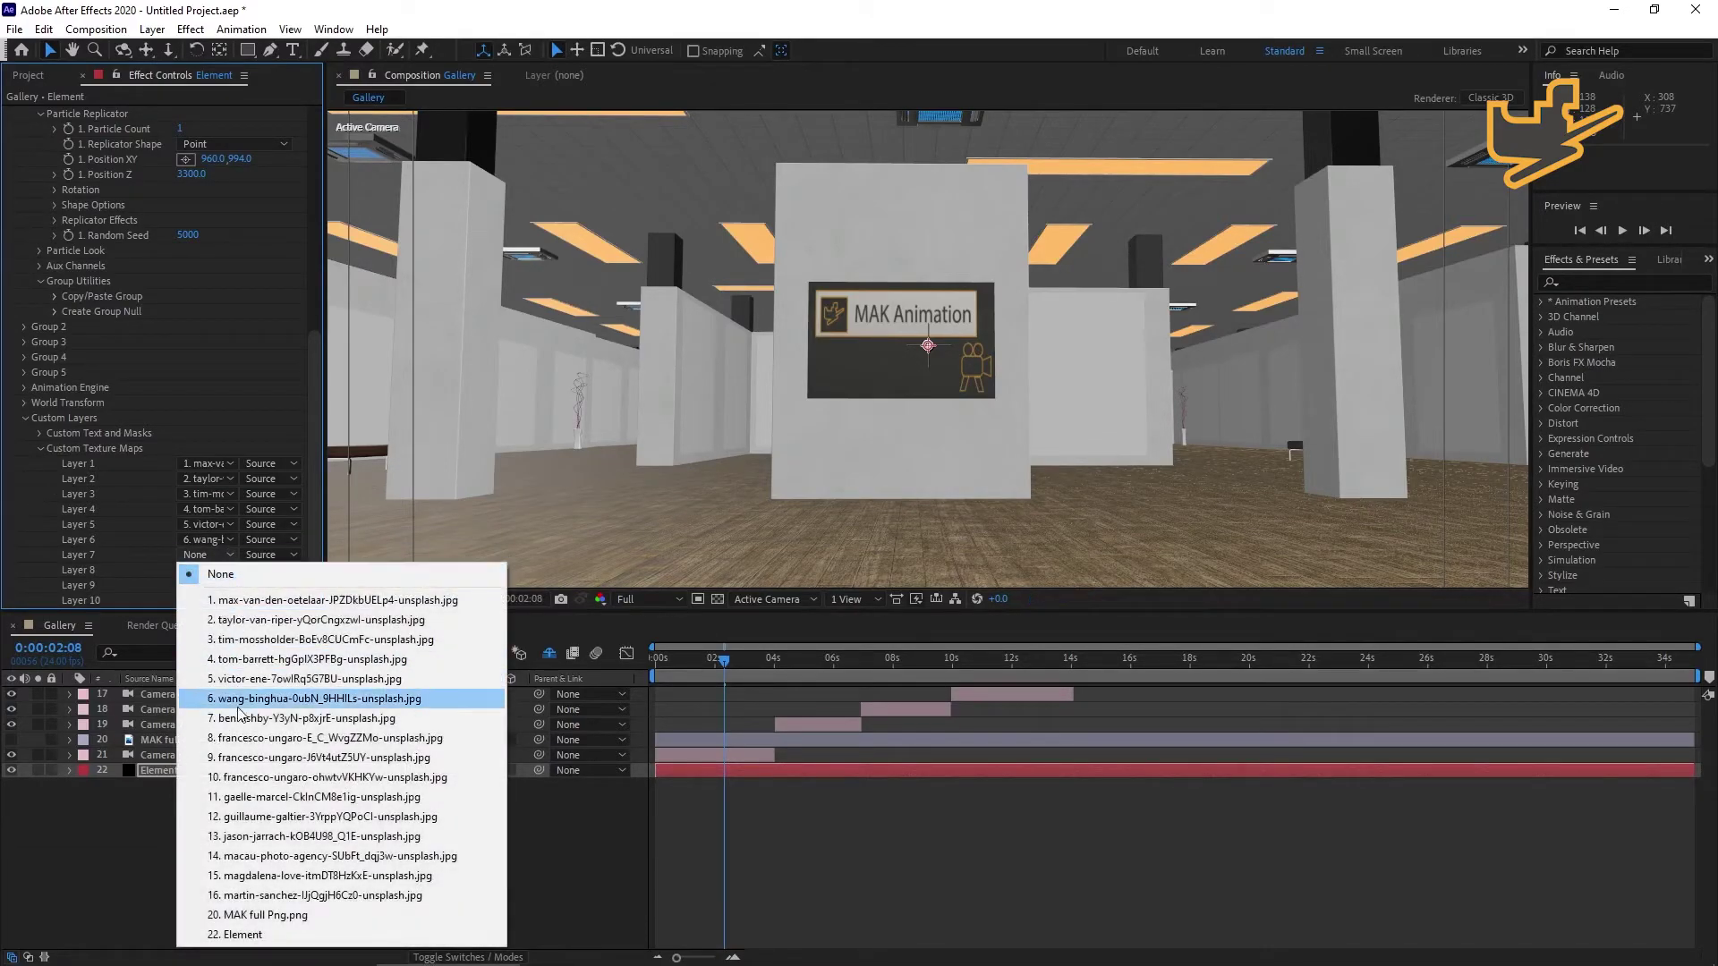
left_click(246, 719)
left_click(224, 570)
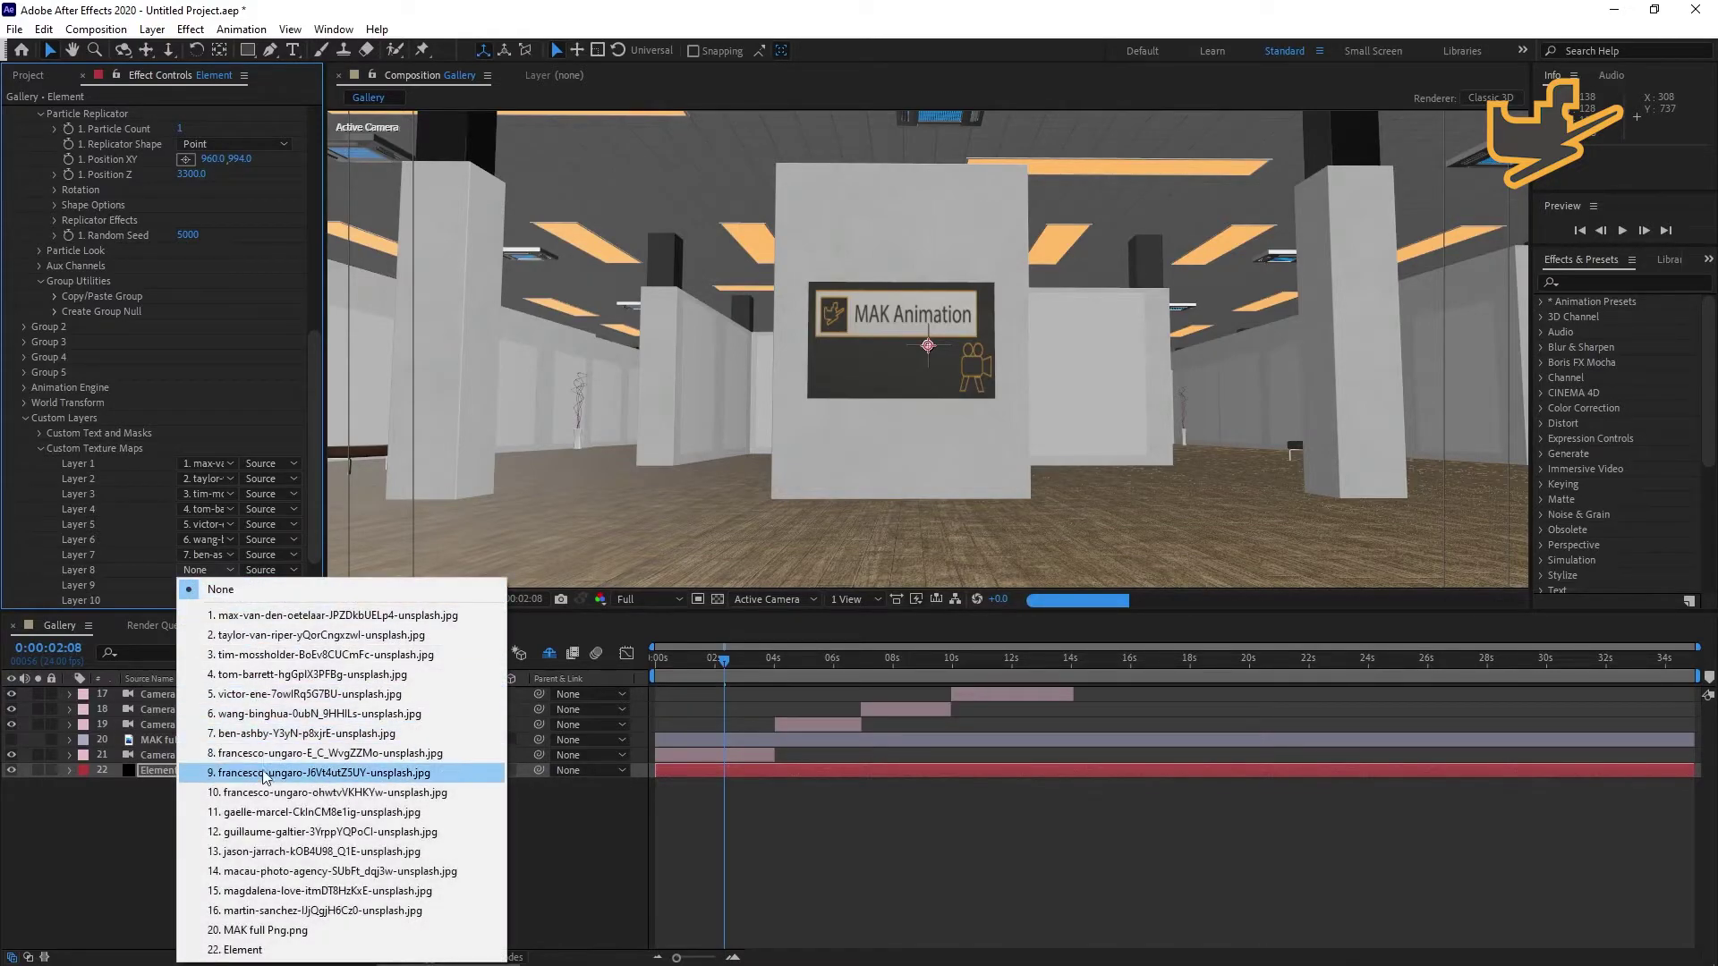
left_click(252, 759)
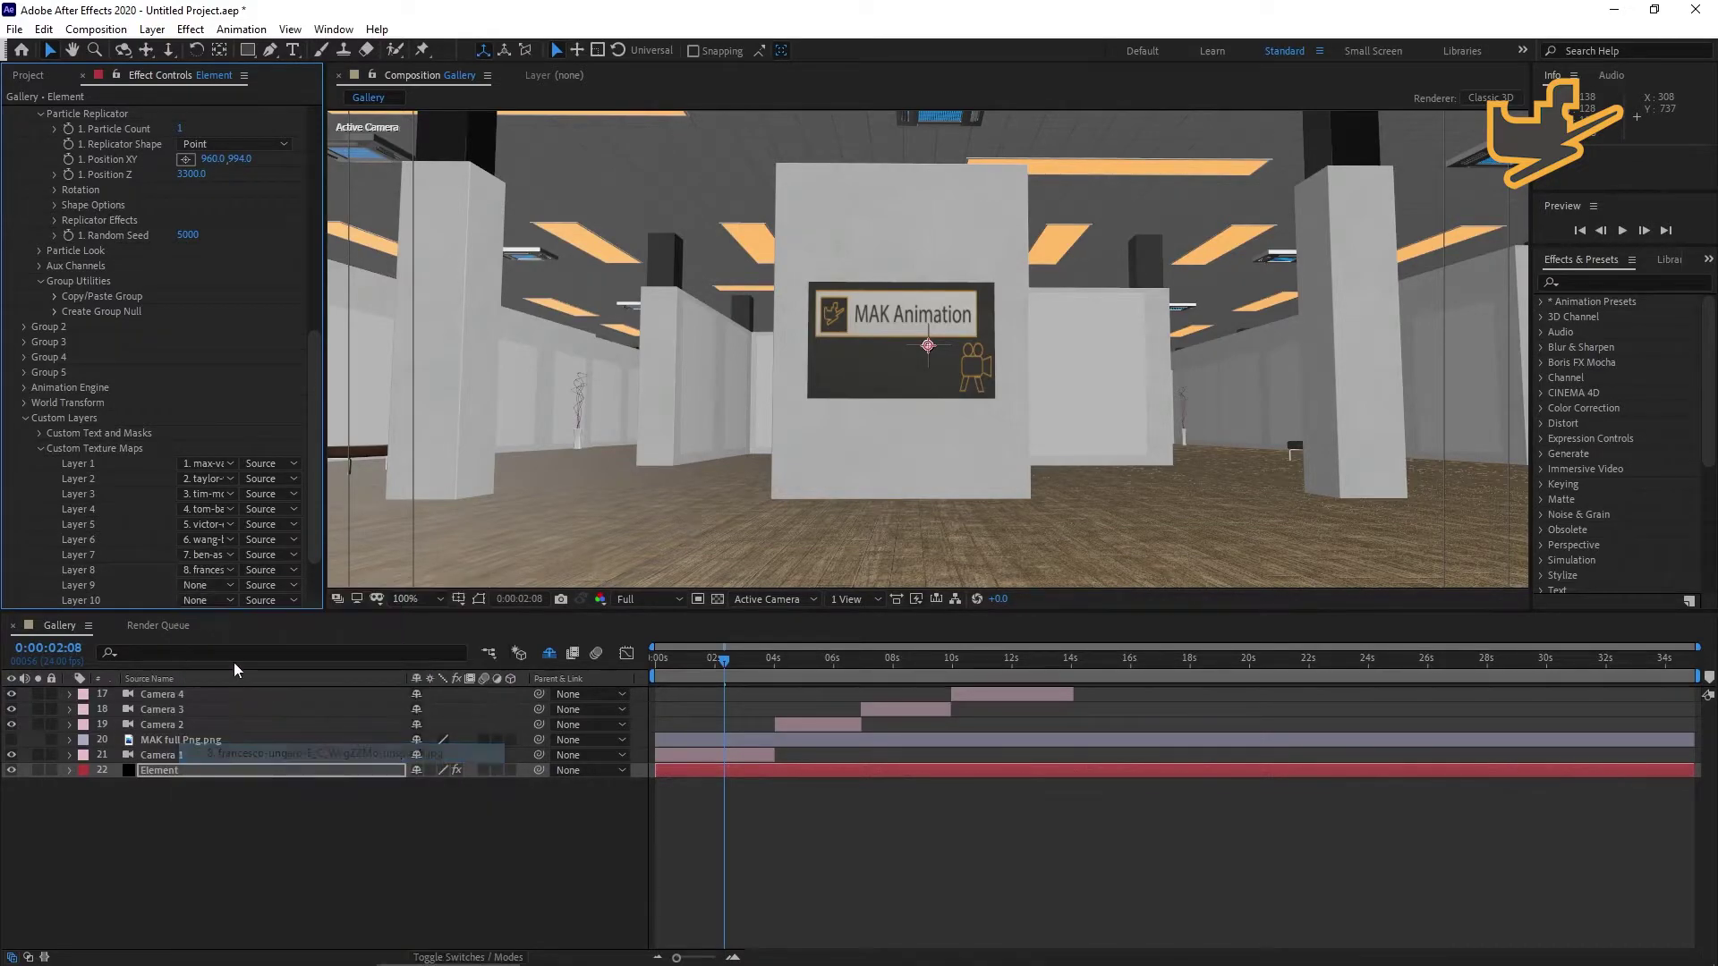
left_click(237, 586)
left_click(259, 389)
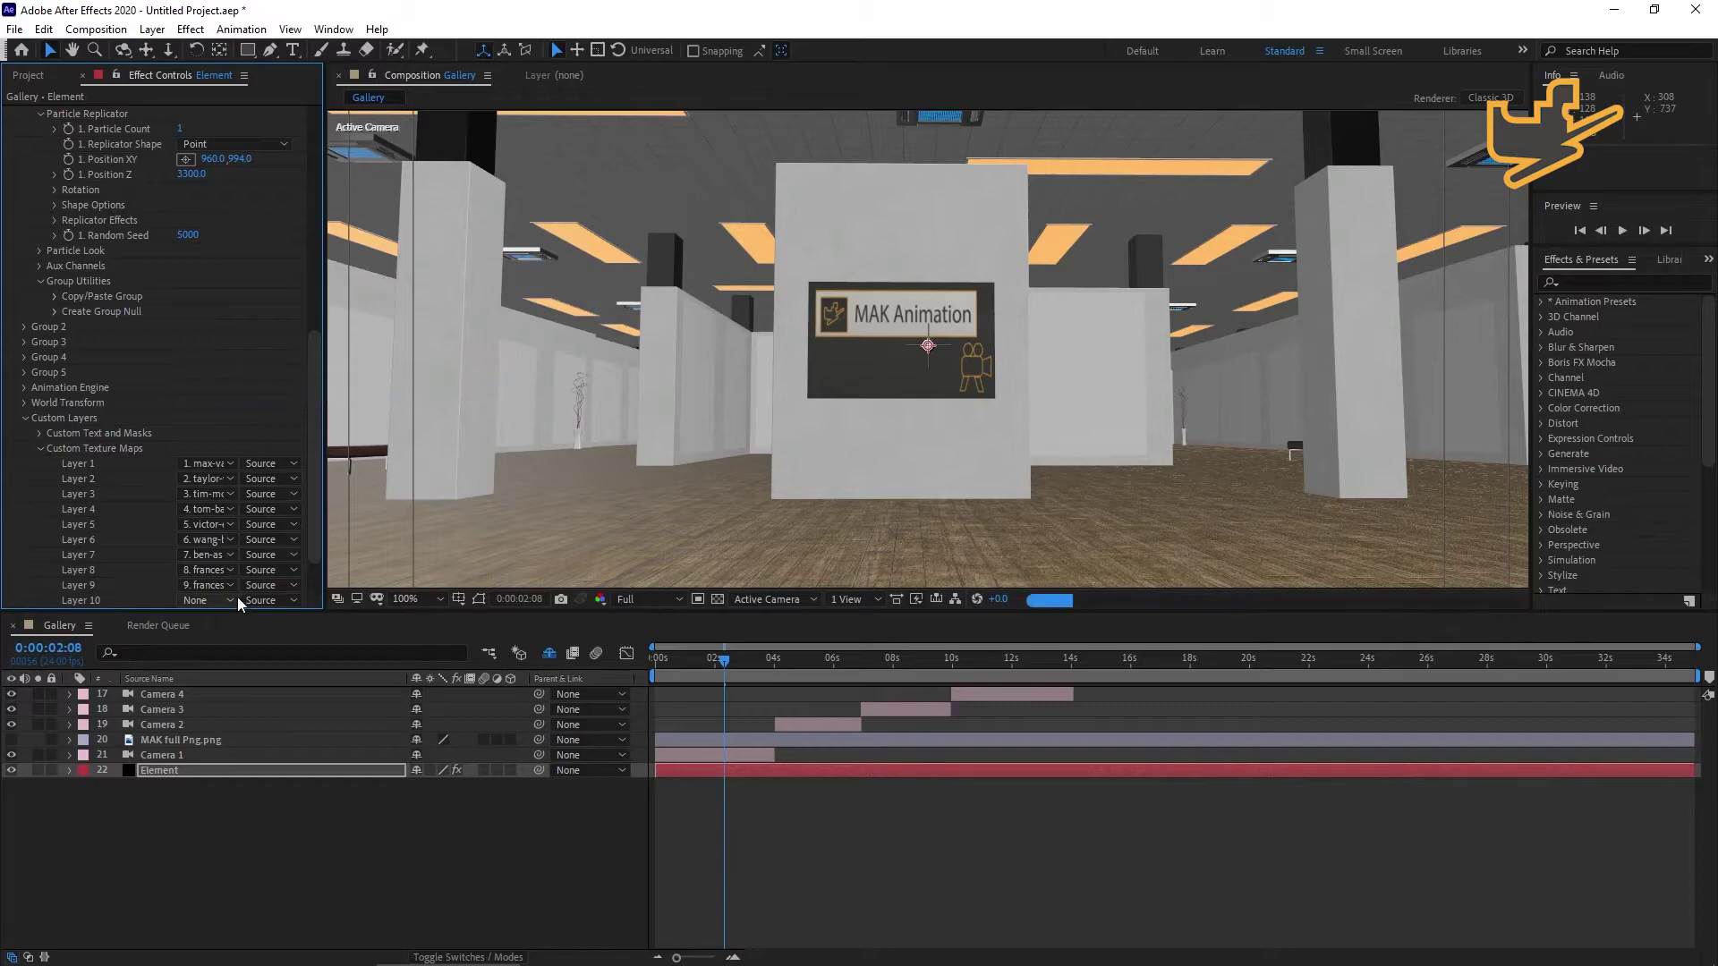
left_click(233, 597)
left_click(259, 425)
Reopen the Scene Setup of the images 1 to 10 effect on the Element layer.
left_click(157, 768)
scroll(188, 351, "down", 3)
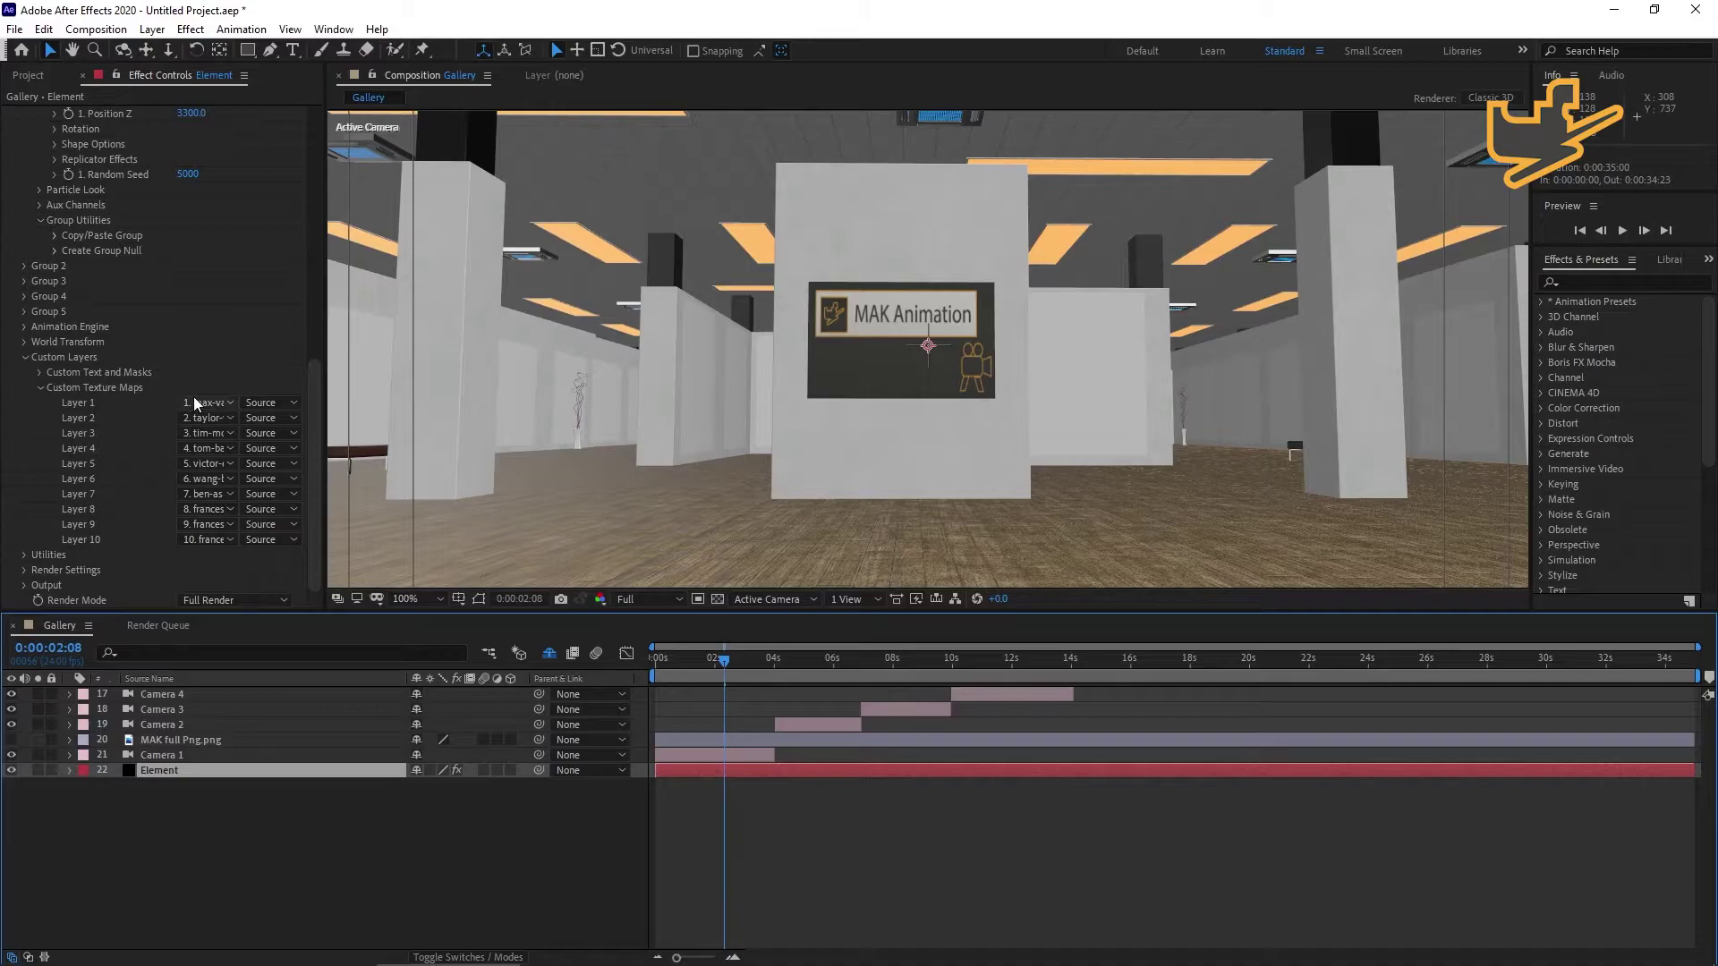
scroll(195, 403, "up", 2)
scroll(182, 278, "up", 4)
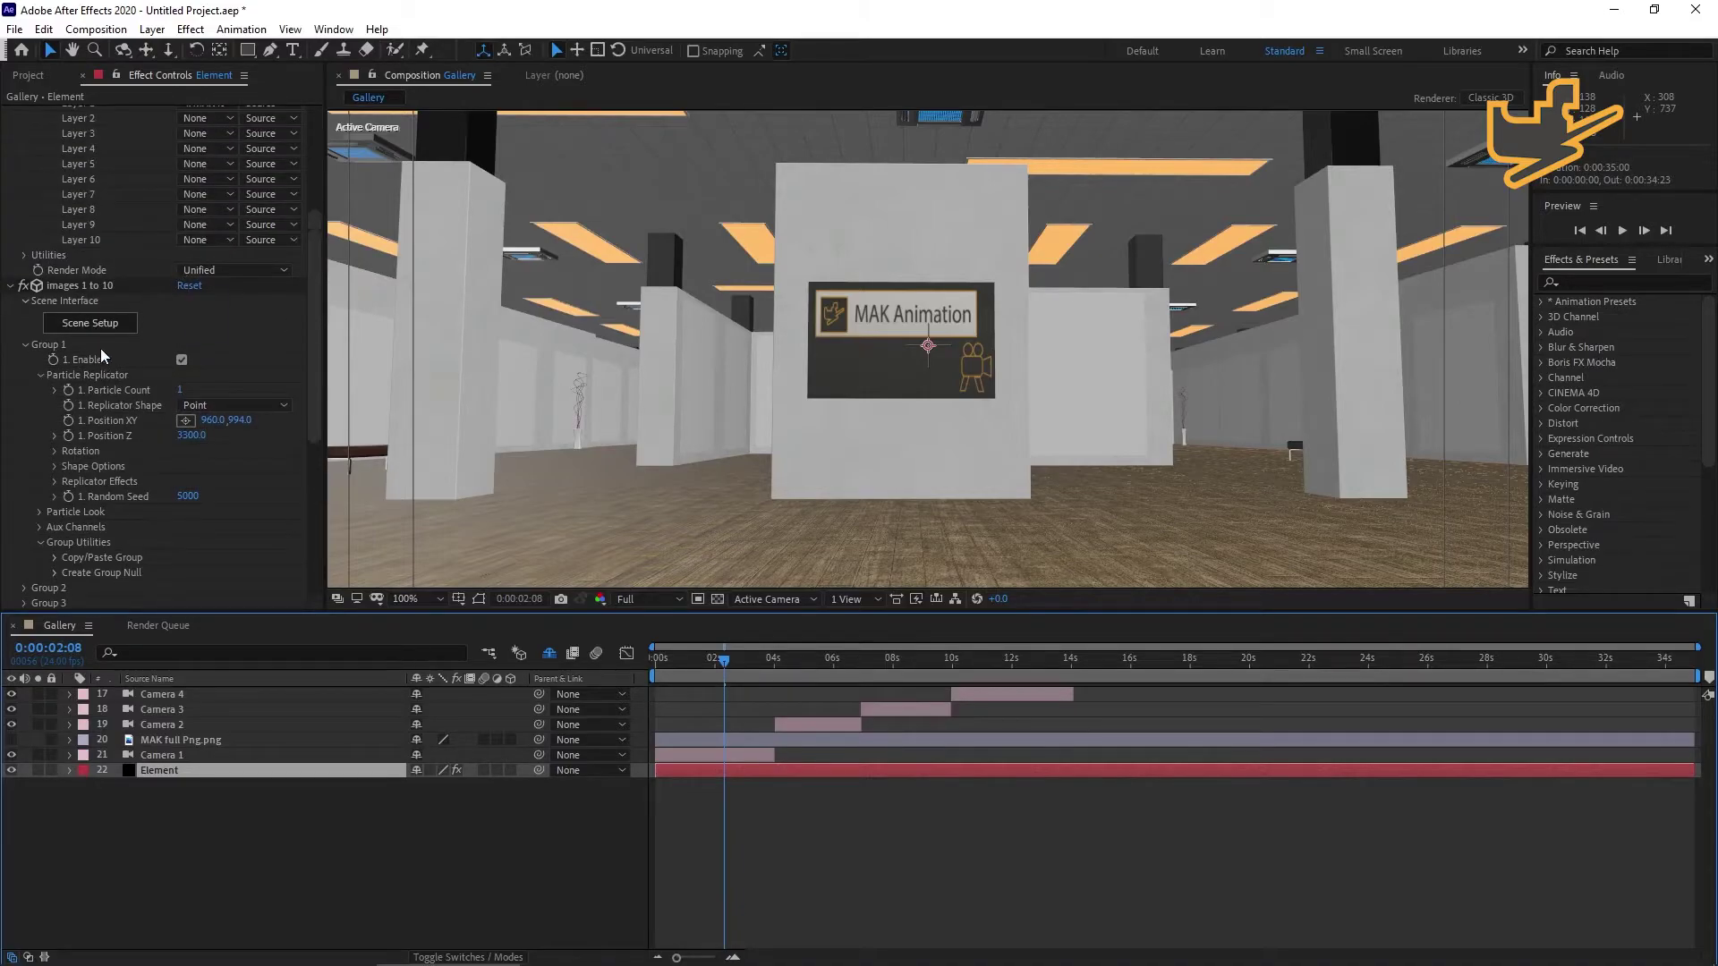
left_click(80, 285)
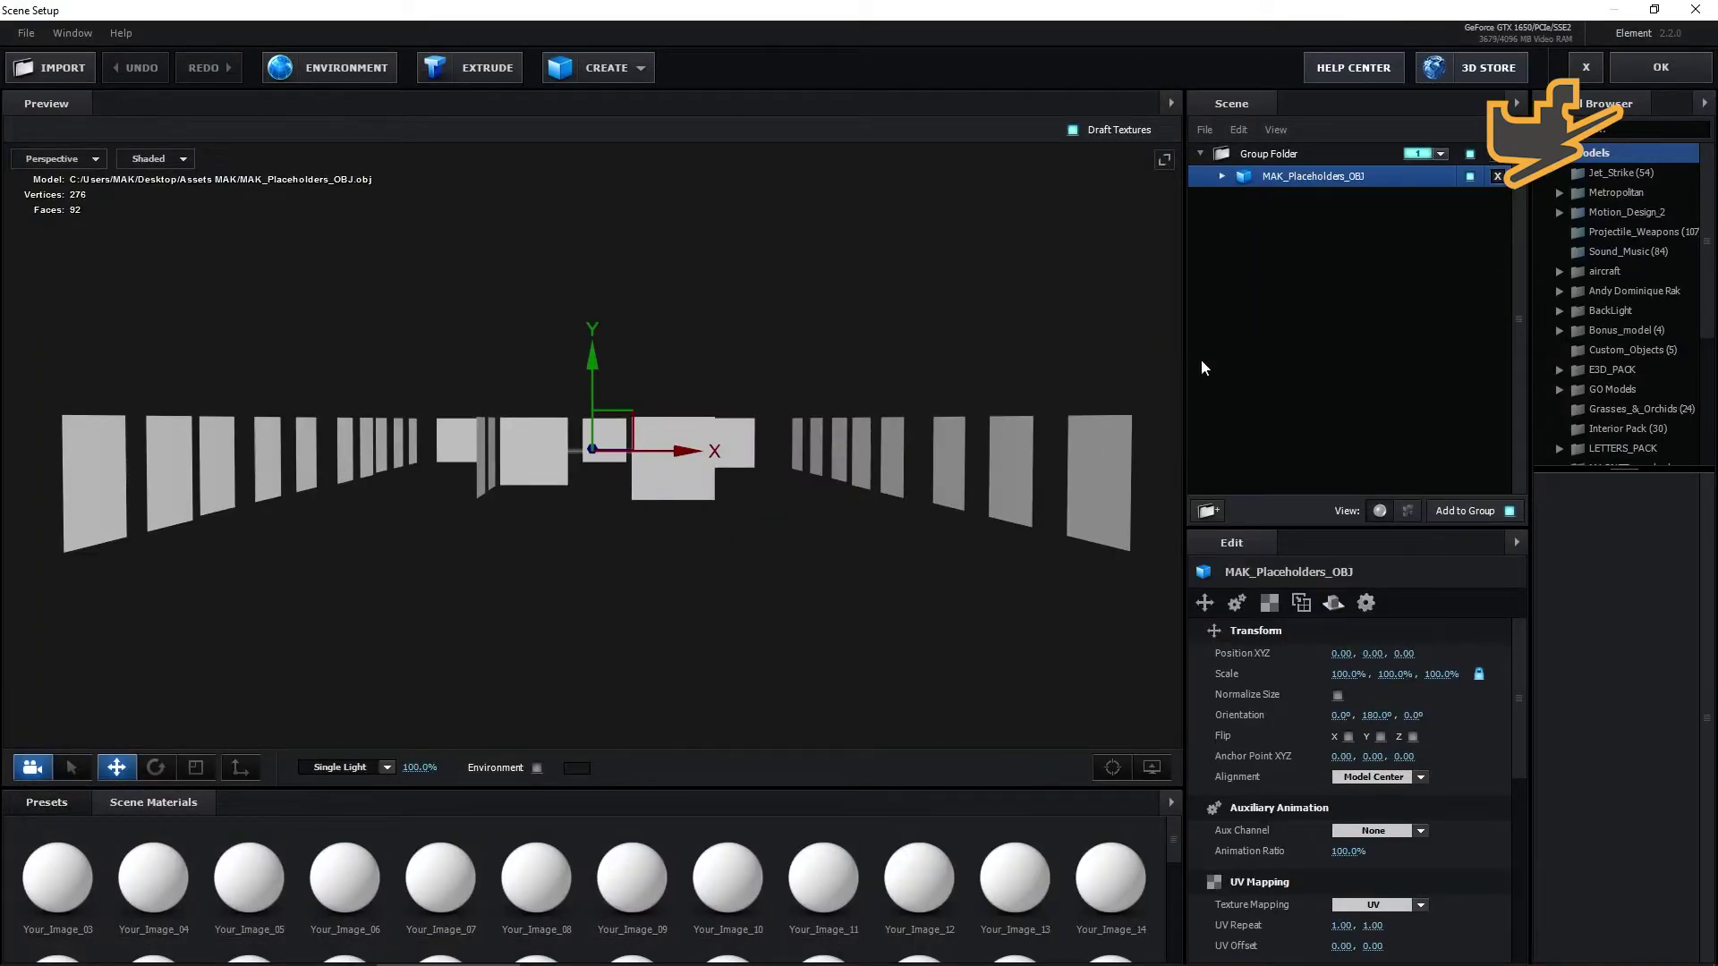
Expand the MAK_Placeholders_OBJ model and assign Custom Layer 3 as the diffuse texture of Your_Image_03.
left_click(1223, 177)
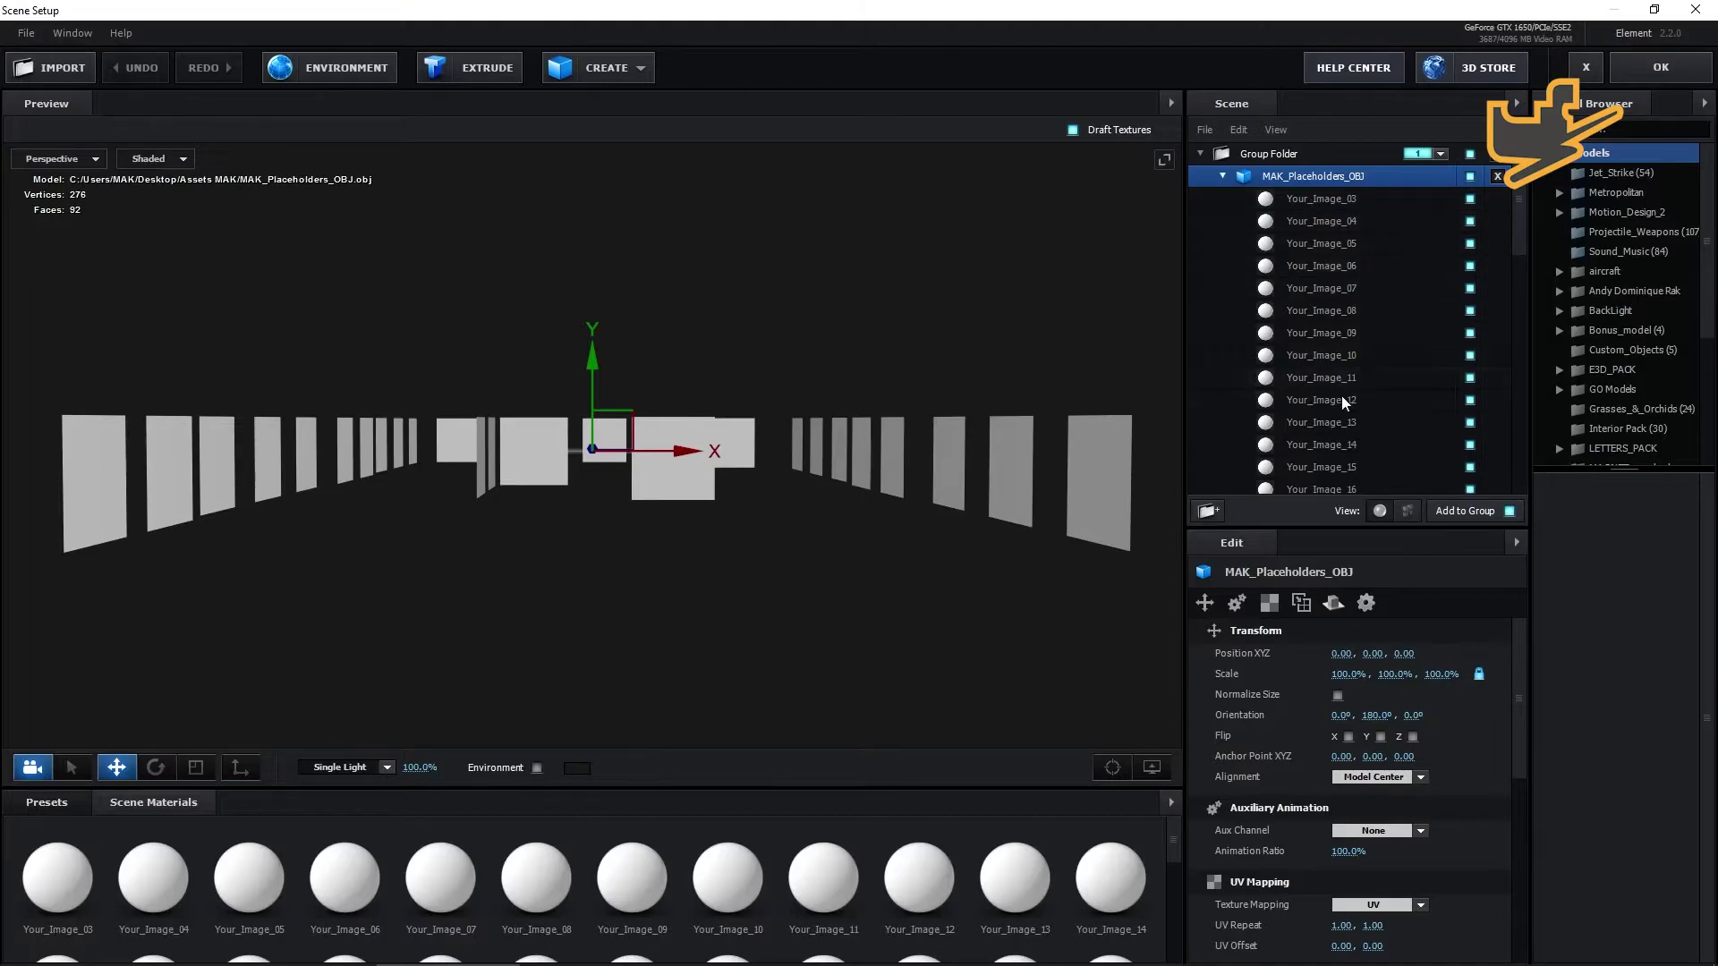
left_click(1330, 200)
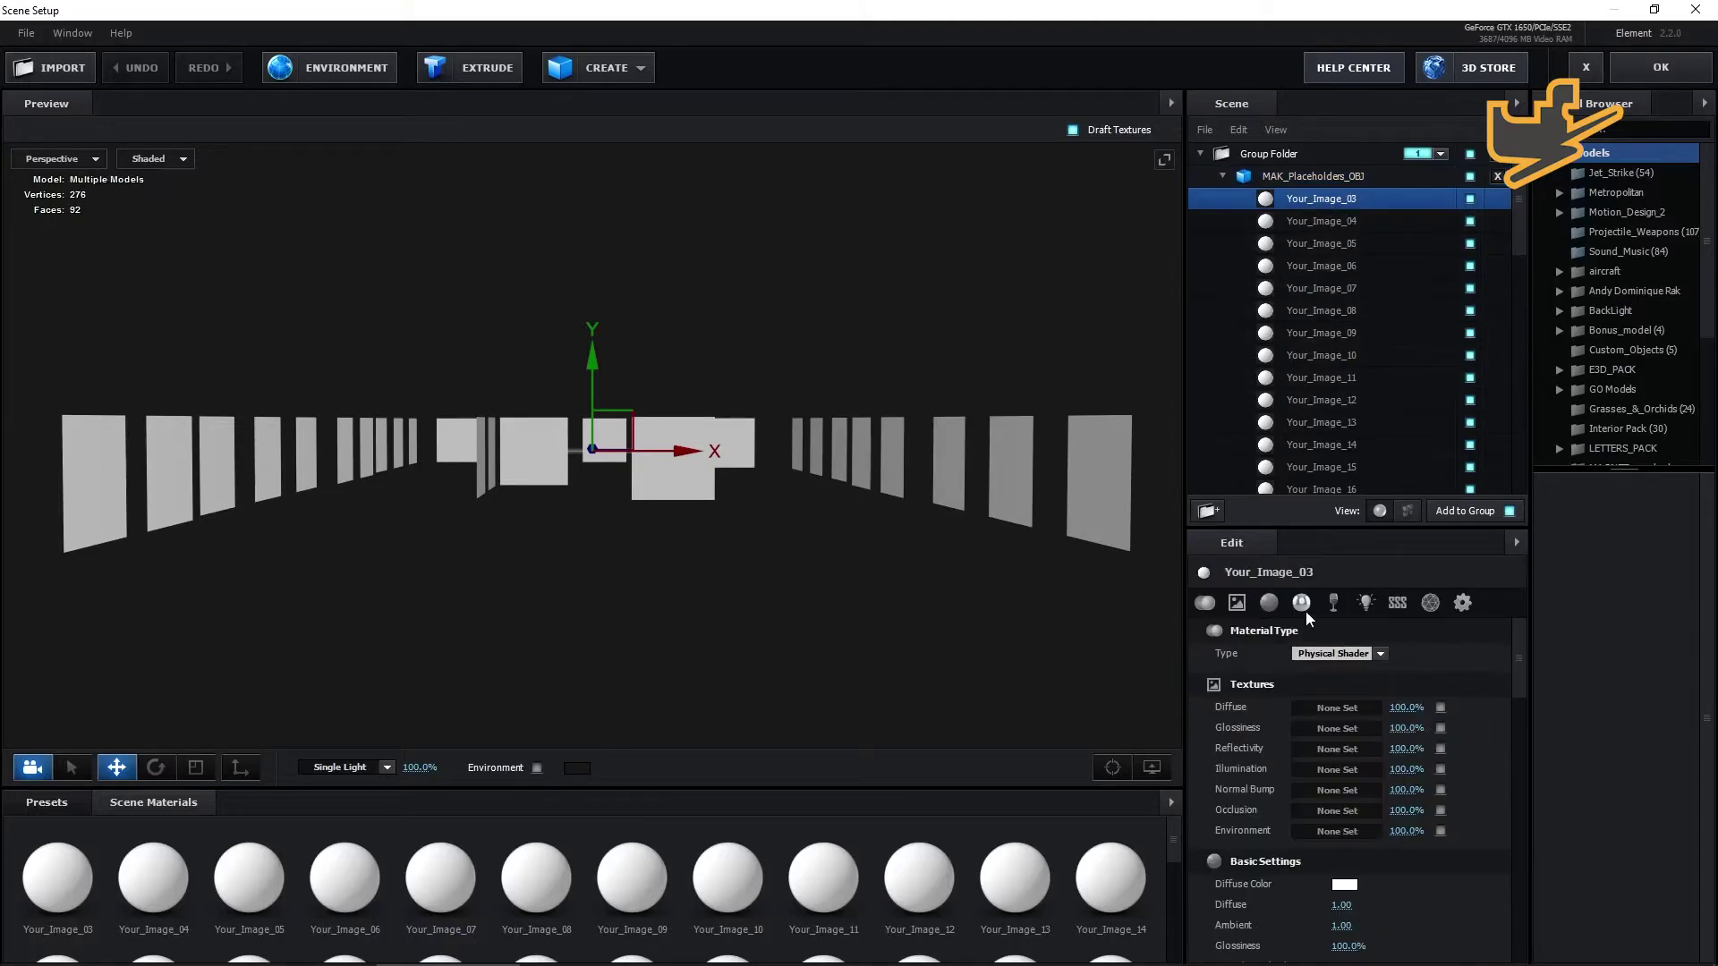
left_click(1338, 708)
left_click(1432, 600)
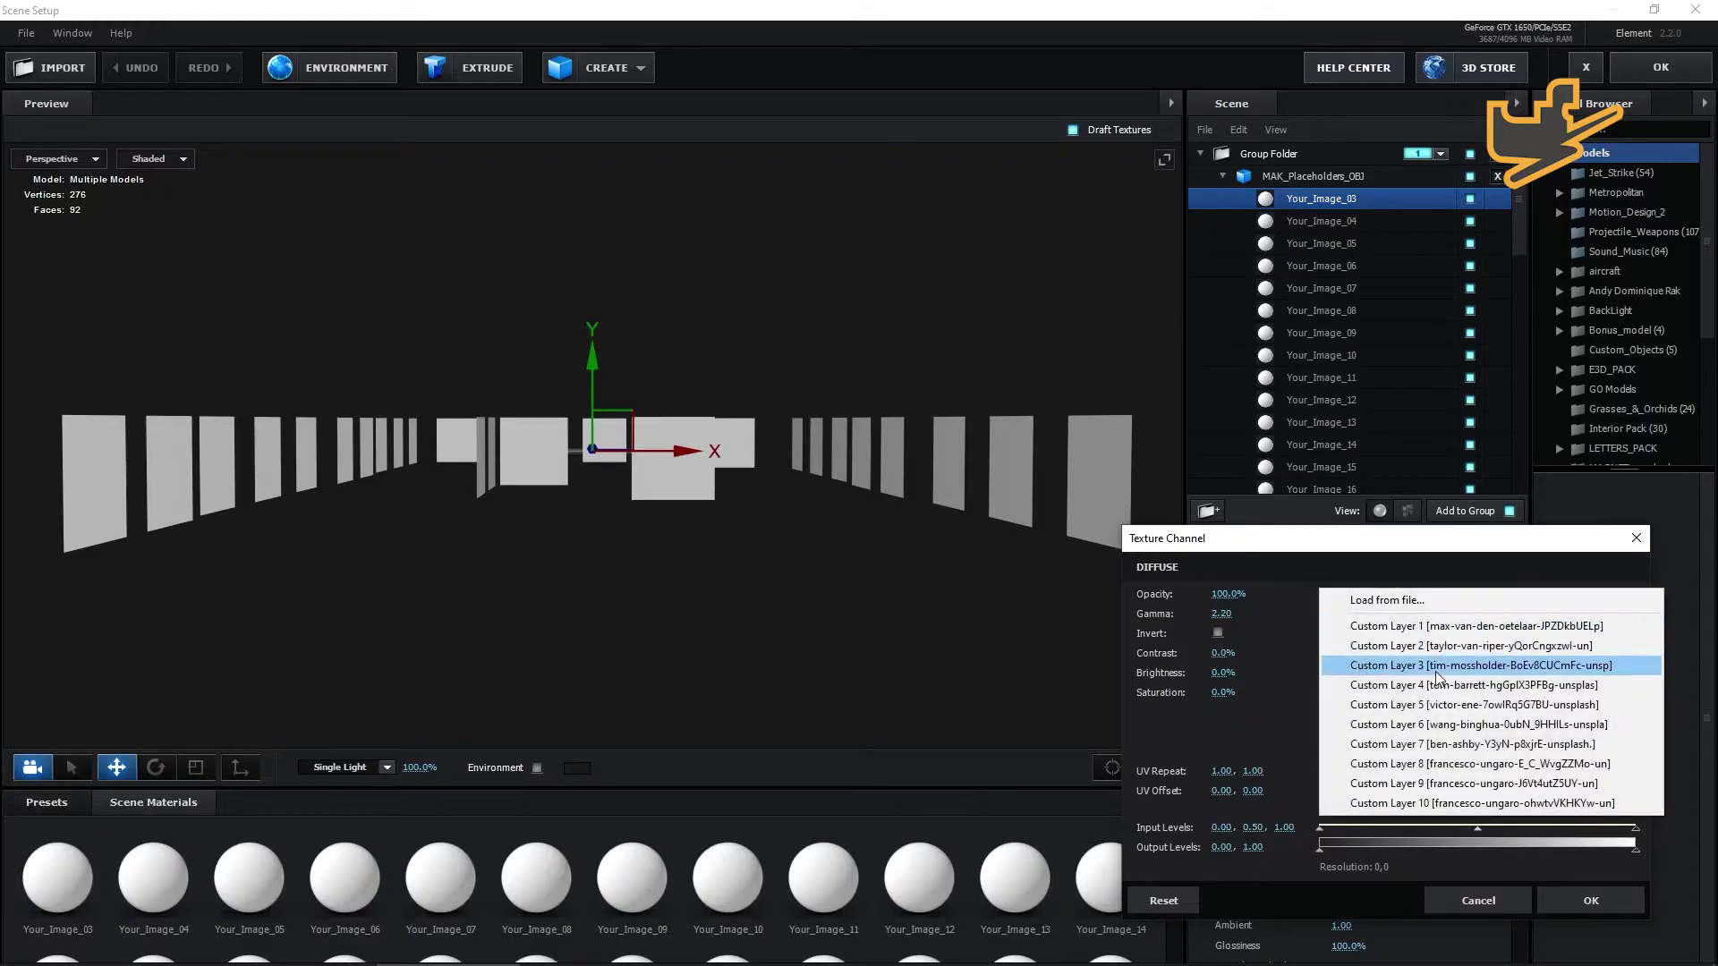
left_click(1425, 669)
left_click(1601, 900)
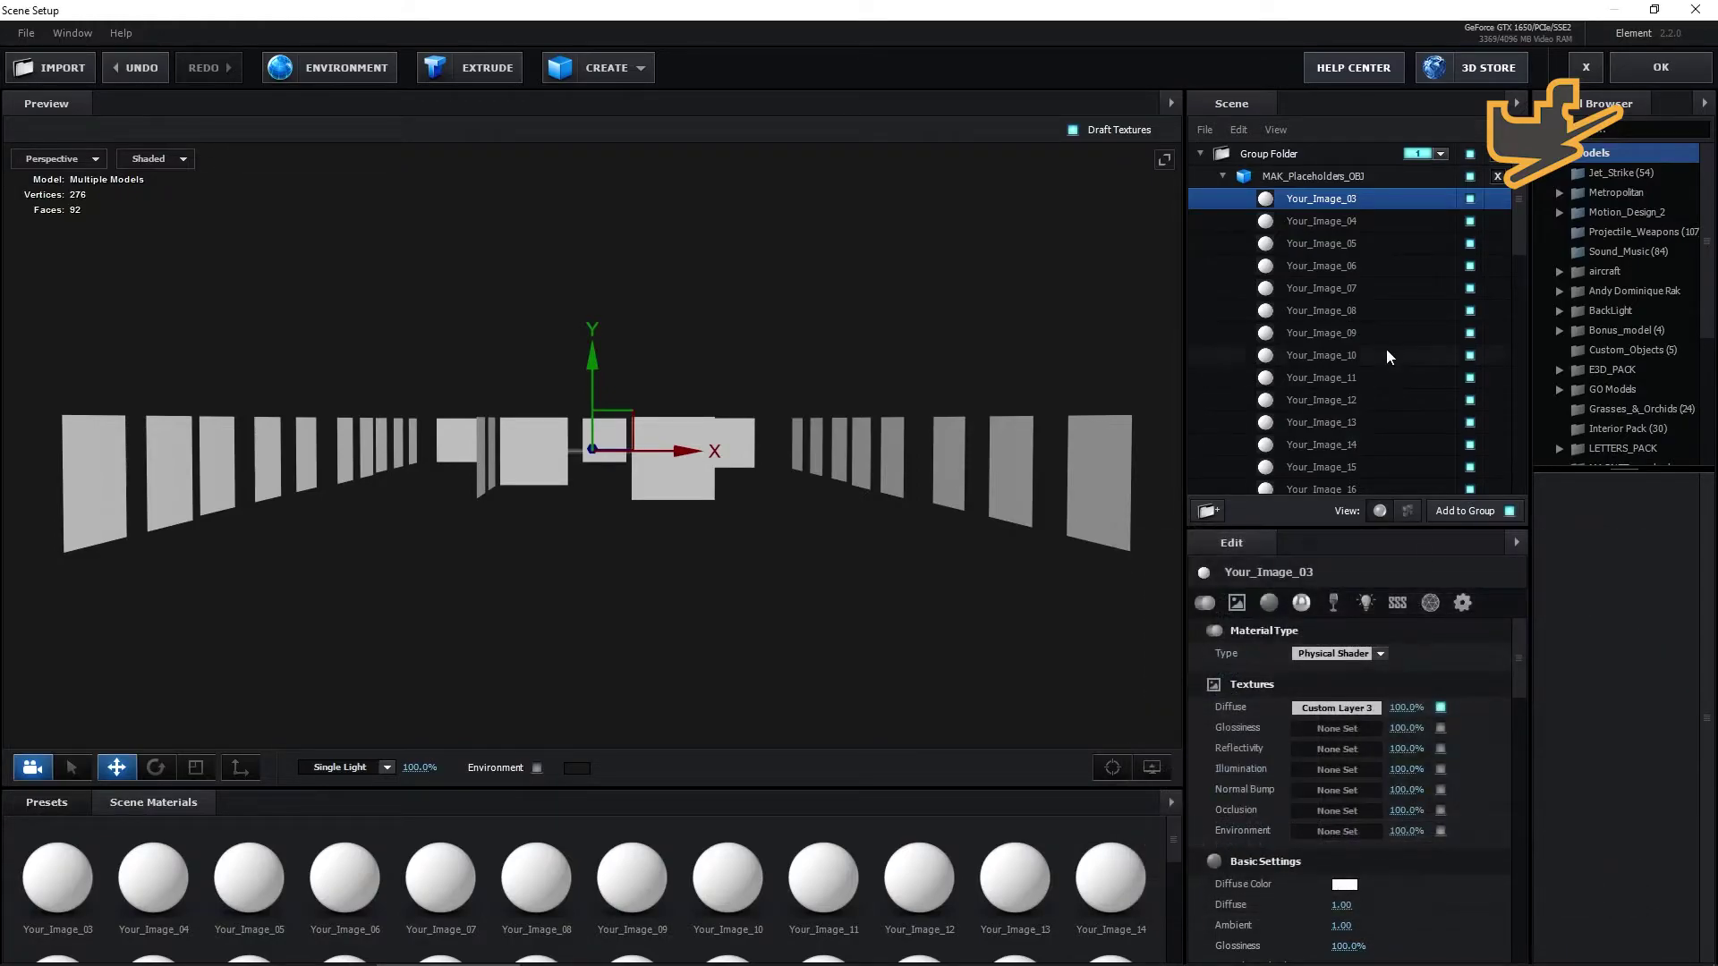
Assign Custom Layer 4 as the diffuse texture of the Your_Image_04 material.
left_click(1328, 223)
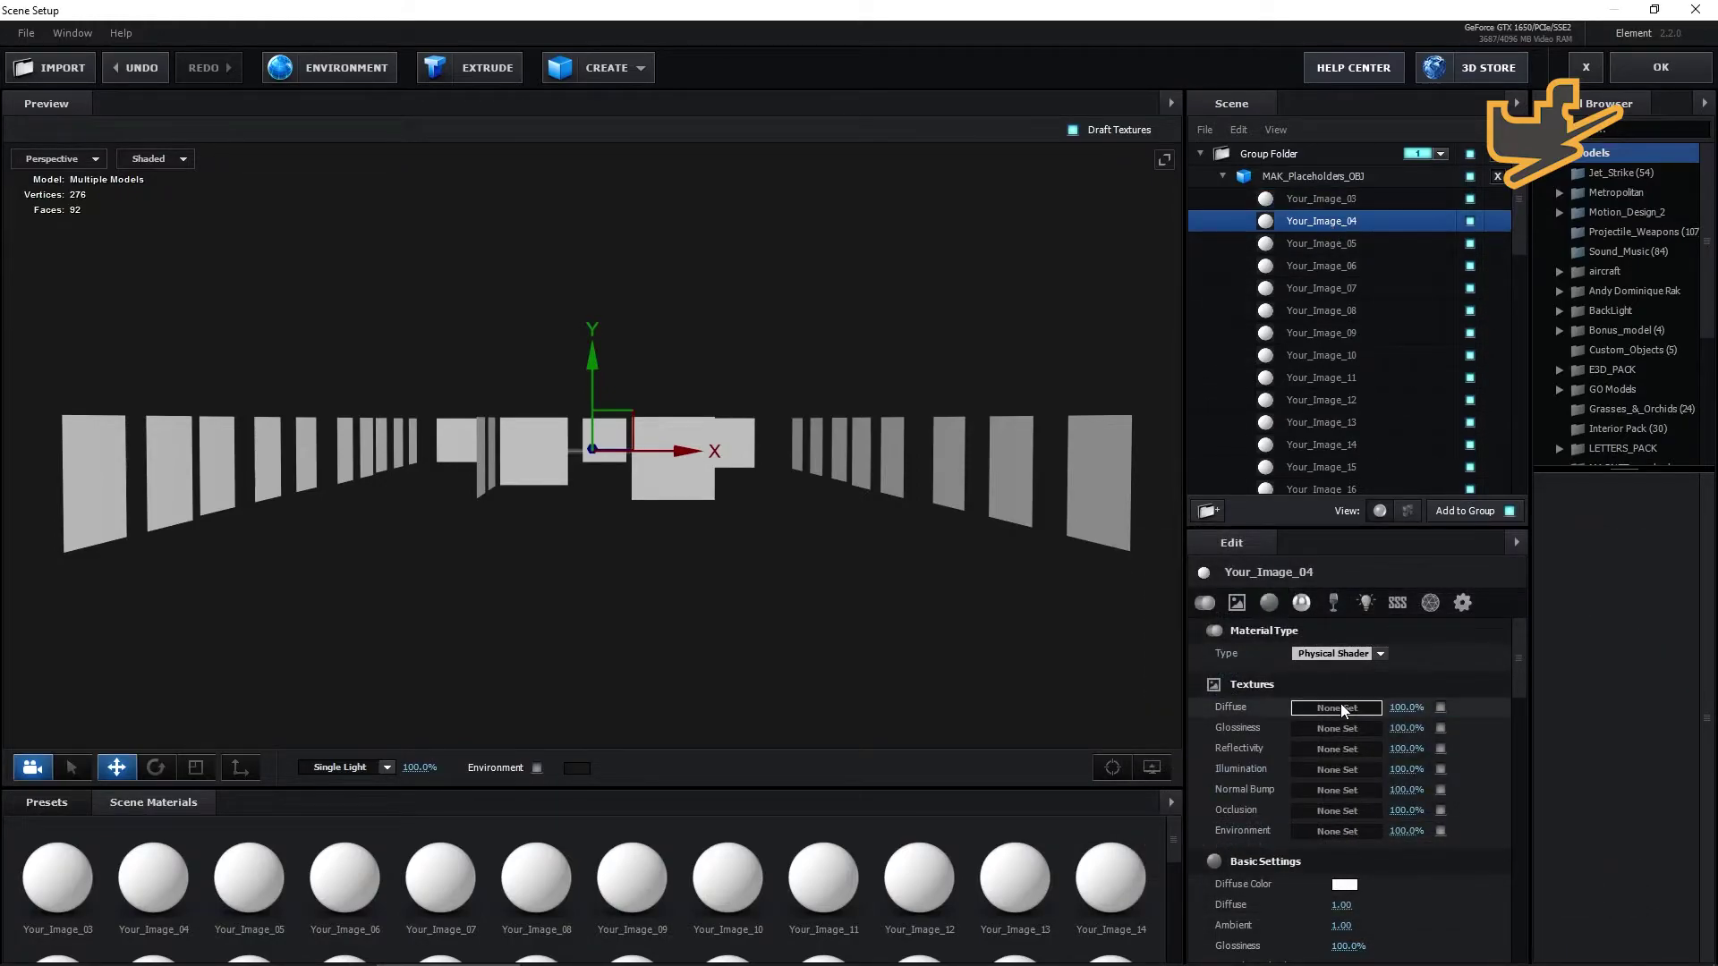
left_click(1339, 706)
left_click(1330, 600)
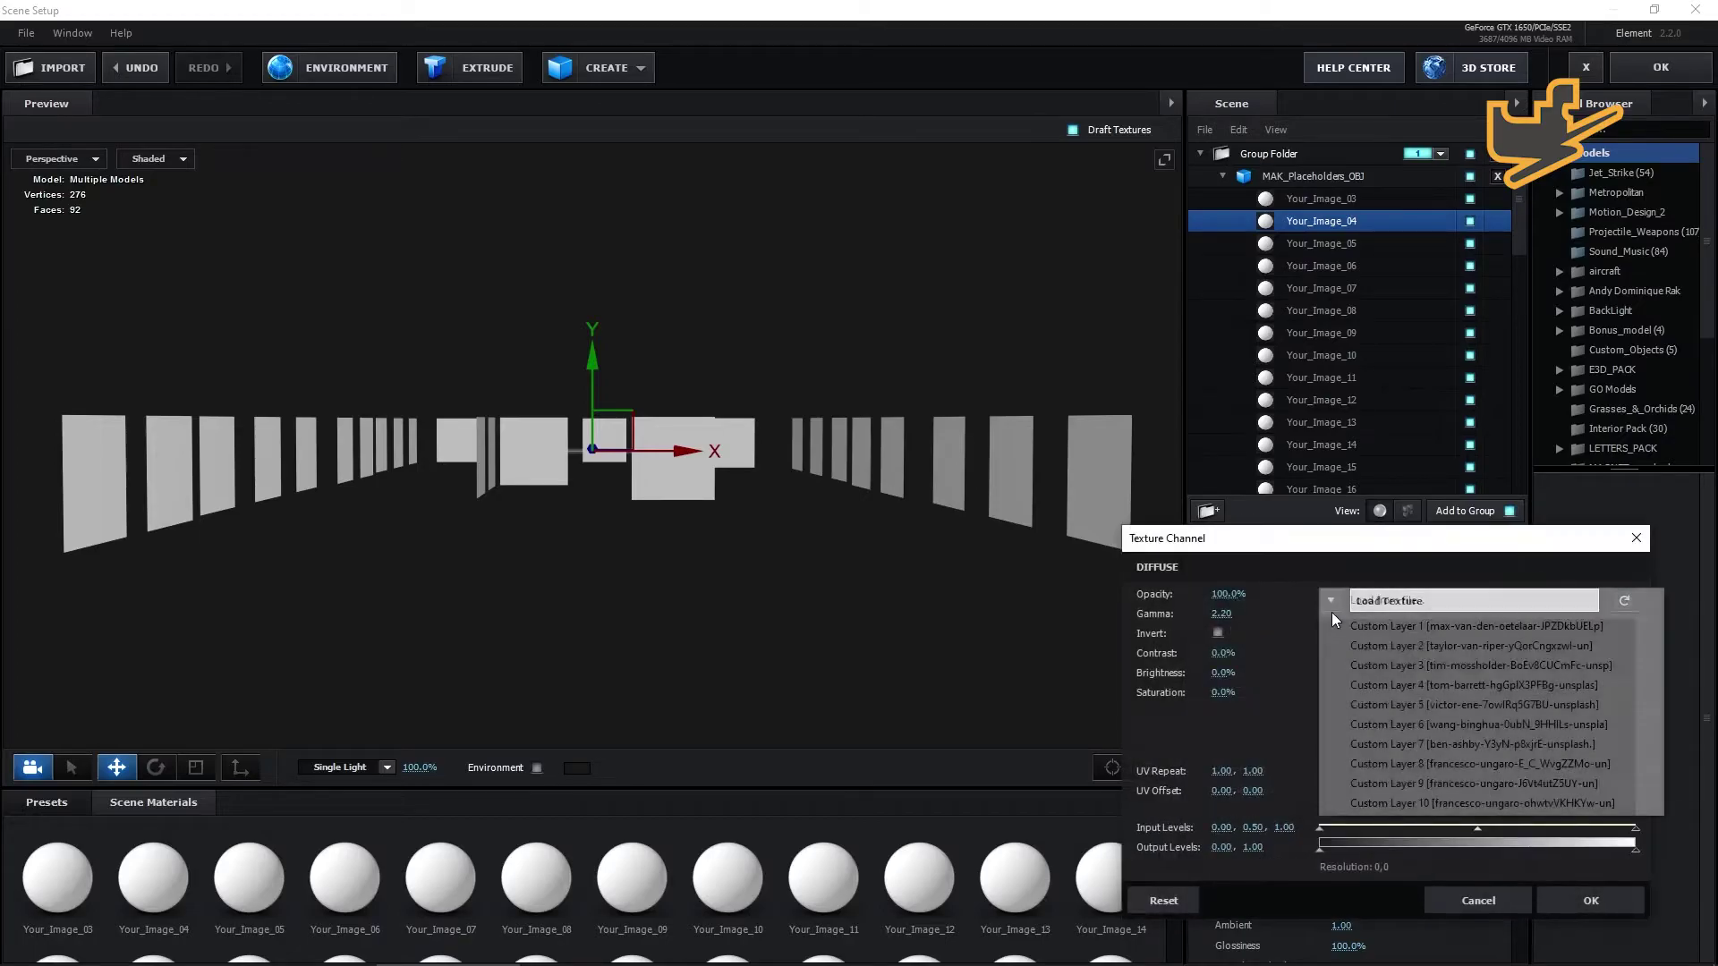
left_click(1431, 684)
left_click(1611, 901)
Assign Custom Layer 5 as the diffuse texture of the Your_Image_05 material.
left_click(1326, 245)
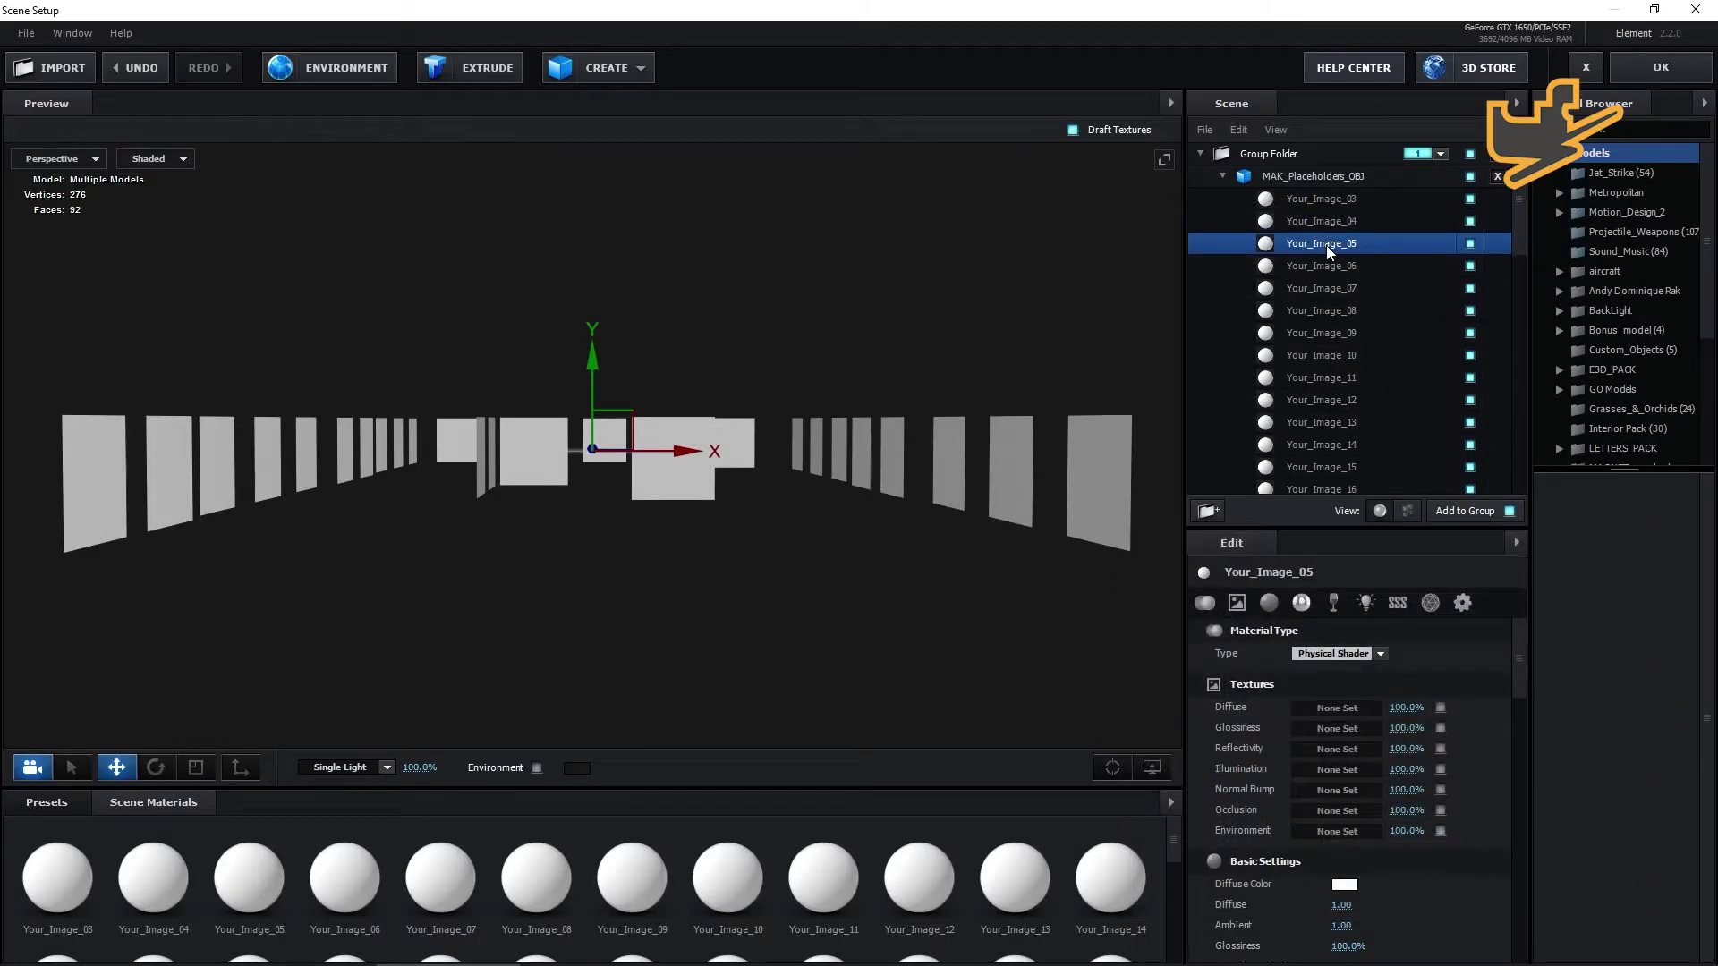
left_click(1340, 707)
left_click(1414, 599)
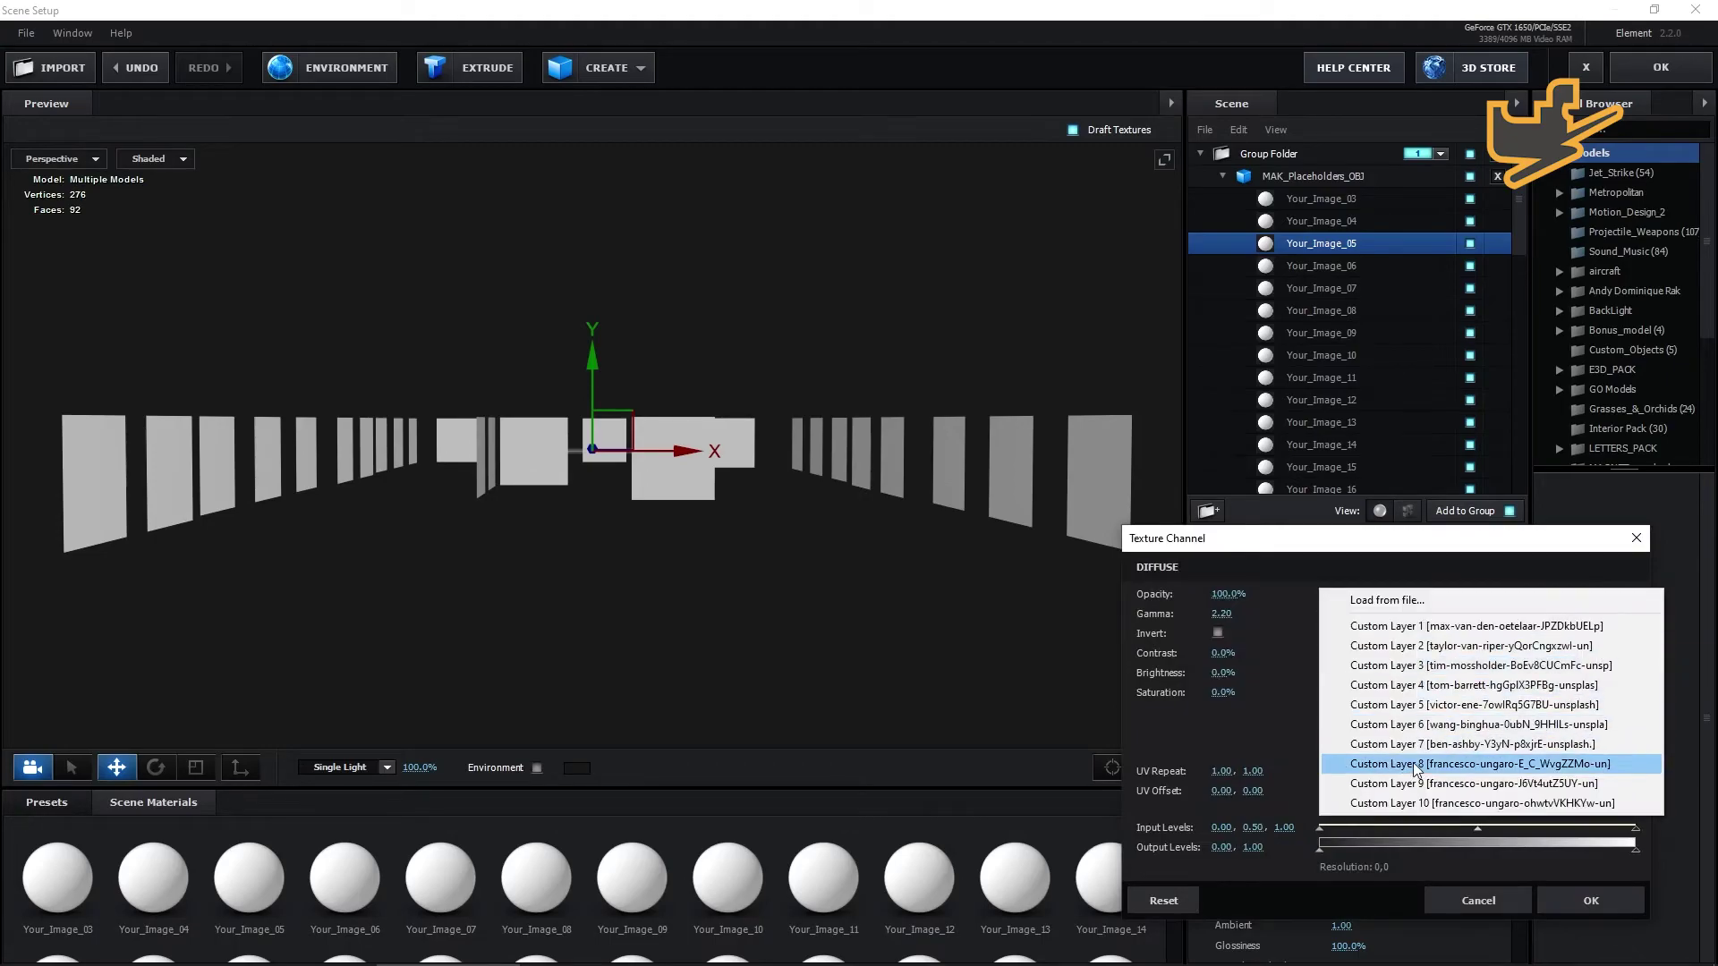
left_click(1429, 704)
left_click(1561, 891)
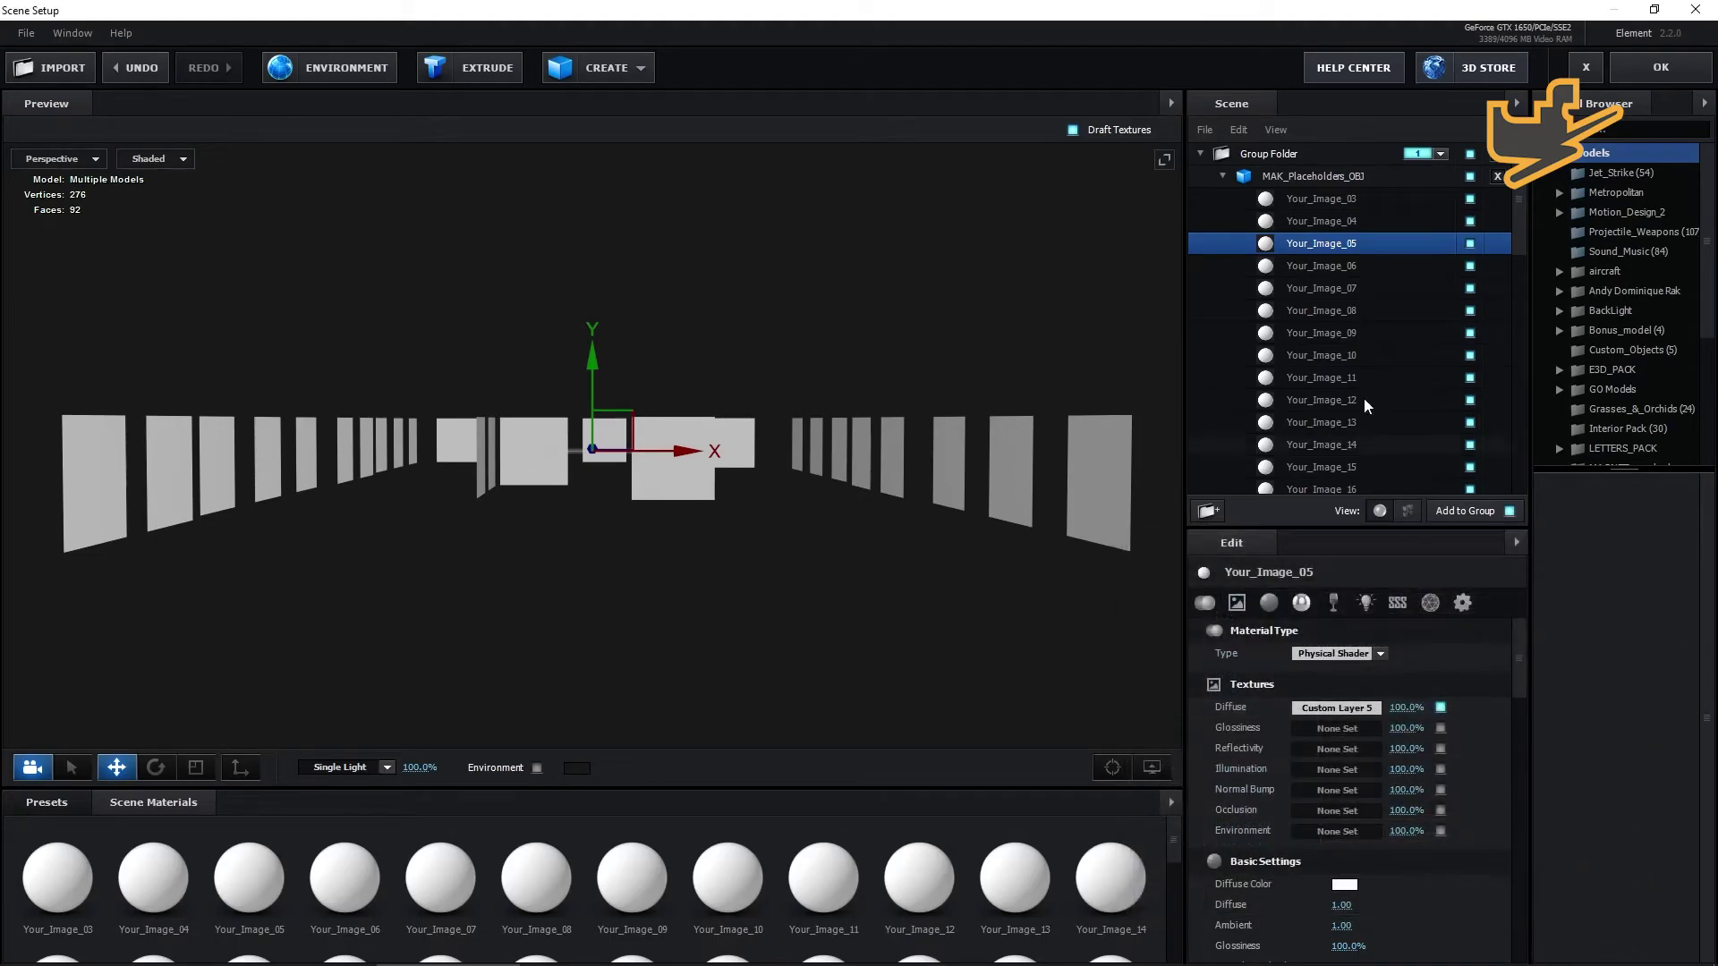
Assign the custom layers with matching numbers as diffuse textures of Your_Image_06, Your_Image_07 and Your_Image_08.
left_click(1320, 265)
left_click(1340, 707)
left_click(1414, 599)
left_click(1443, 744)
left_click(1591, 901)
left_click(1321, 288)
left_click(1340, 707)
left_click(1414, 600)
left_click(1443, 763)
left_click(1591, 900)
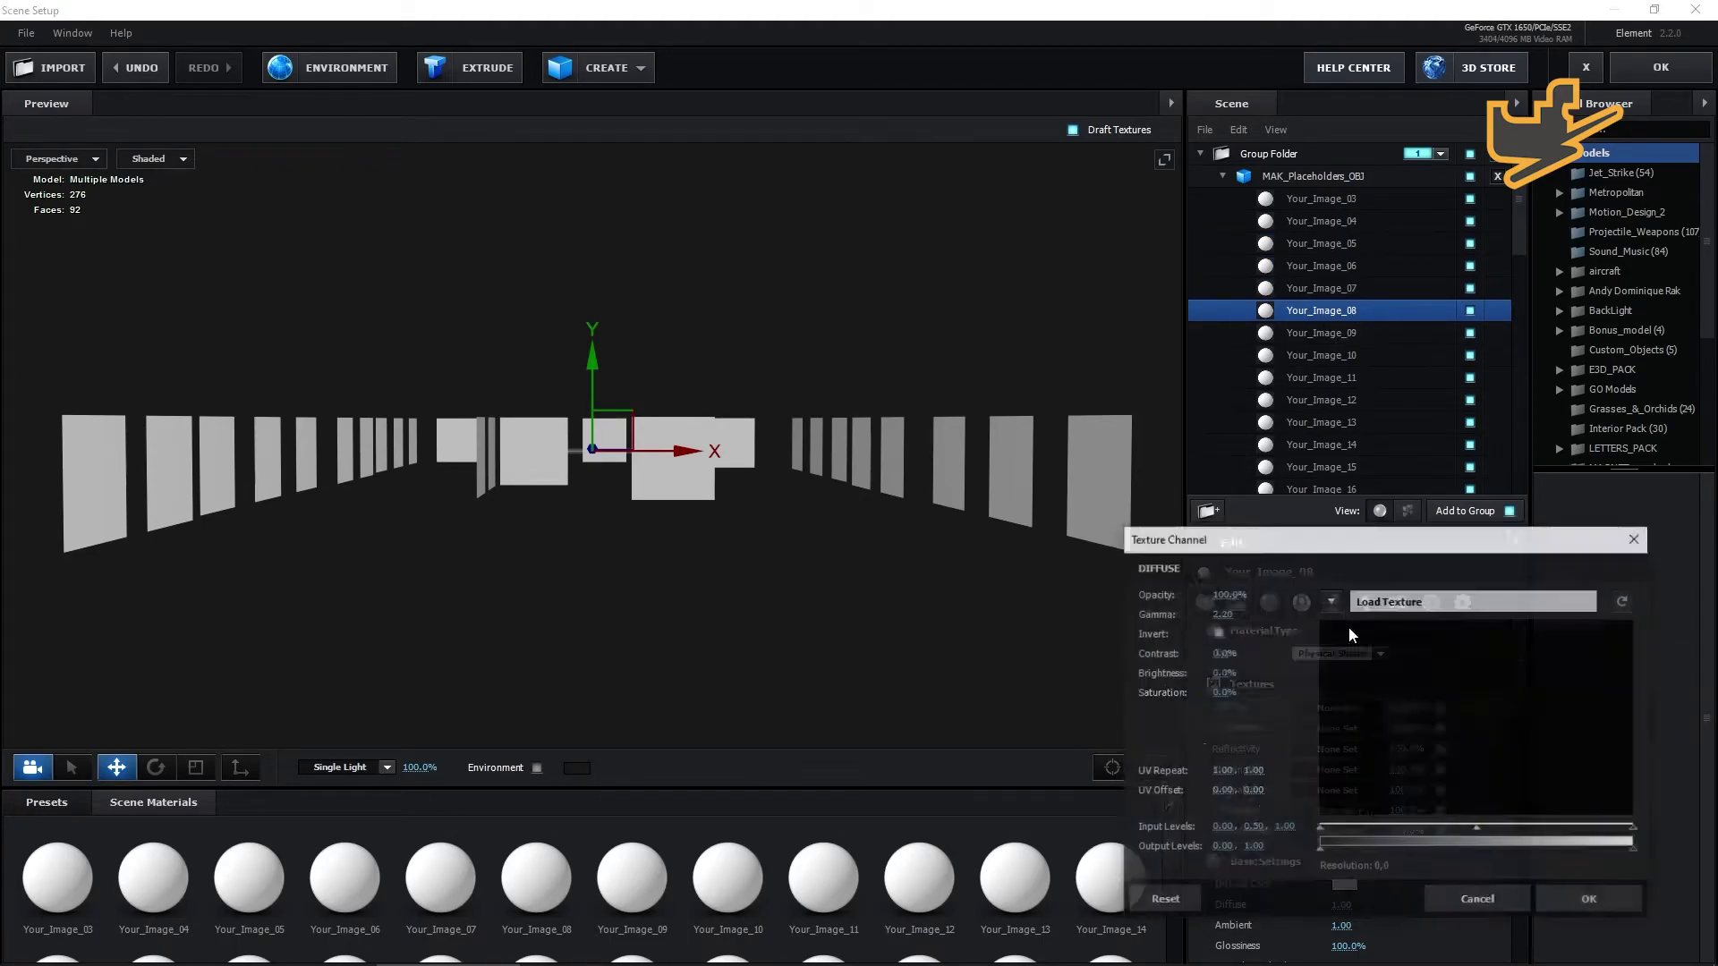
Assign Custom Layer 9 and Custom Layer 10 as diffuse textures of Your_Image_09 and Your_Image_10.
left_click(1320, 333)
left_click(1339, 707)
left_click(1443, 783)
left_click(1591, 900)
left_click(1321, 355)
left_click(1339, 707)
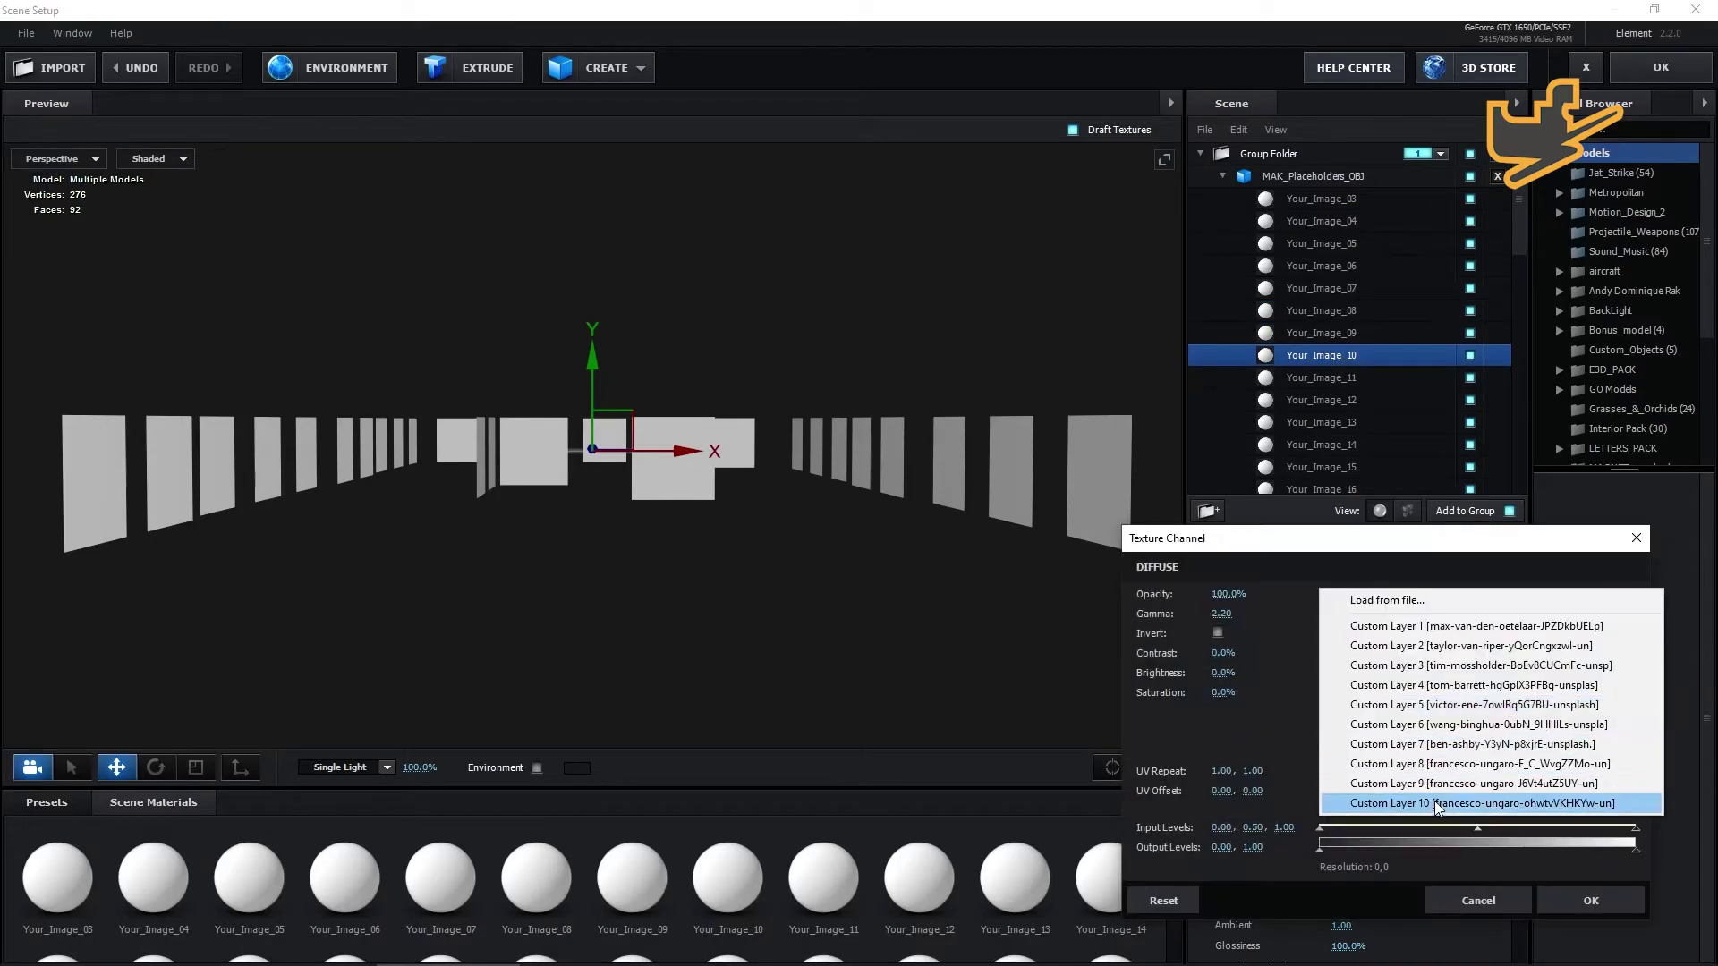
left_click(1443, 803)
left_click(1591, 900)
Assign Custom Layer 1 and Custom Layer 2 as diffuse textures of Your_Image_01 and Your_Image_02 further down the material list.
scroll(1399, 462, "down", 4)
left_click(1321, 387)
left_click(1340, 707)
left_click(1432, 625)
left_click(1591, 901)
left_click(1321, 409)
left_click(1339, 707)
left_click(1432, 645)
left_click(1591, 900)
Disable the placeholder materials Your_Image_11 to Your_Image_16.
scroll(1324, 485, "up", 6)
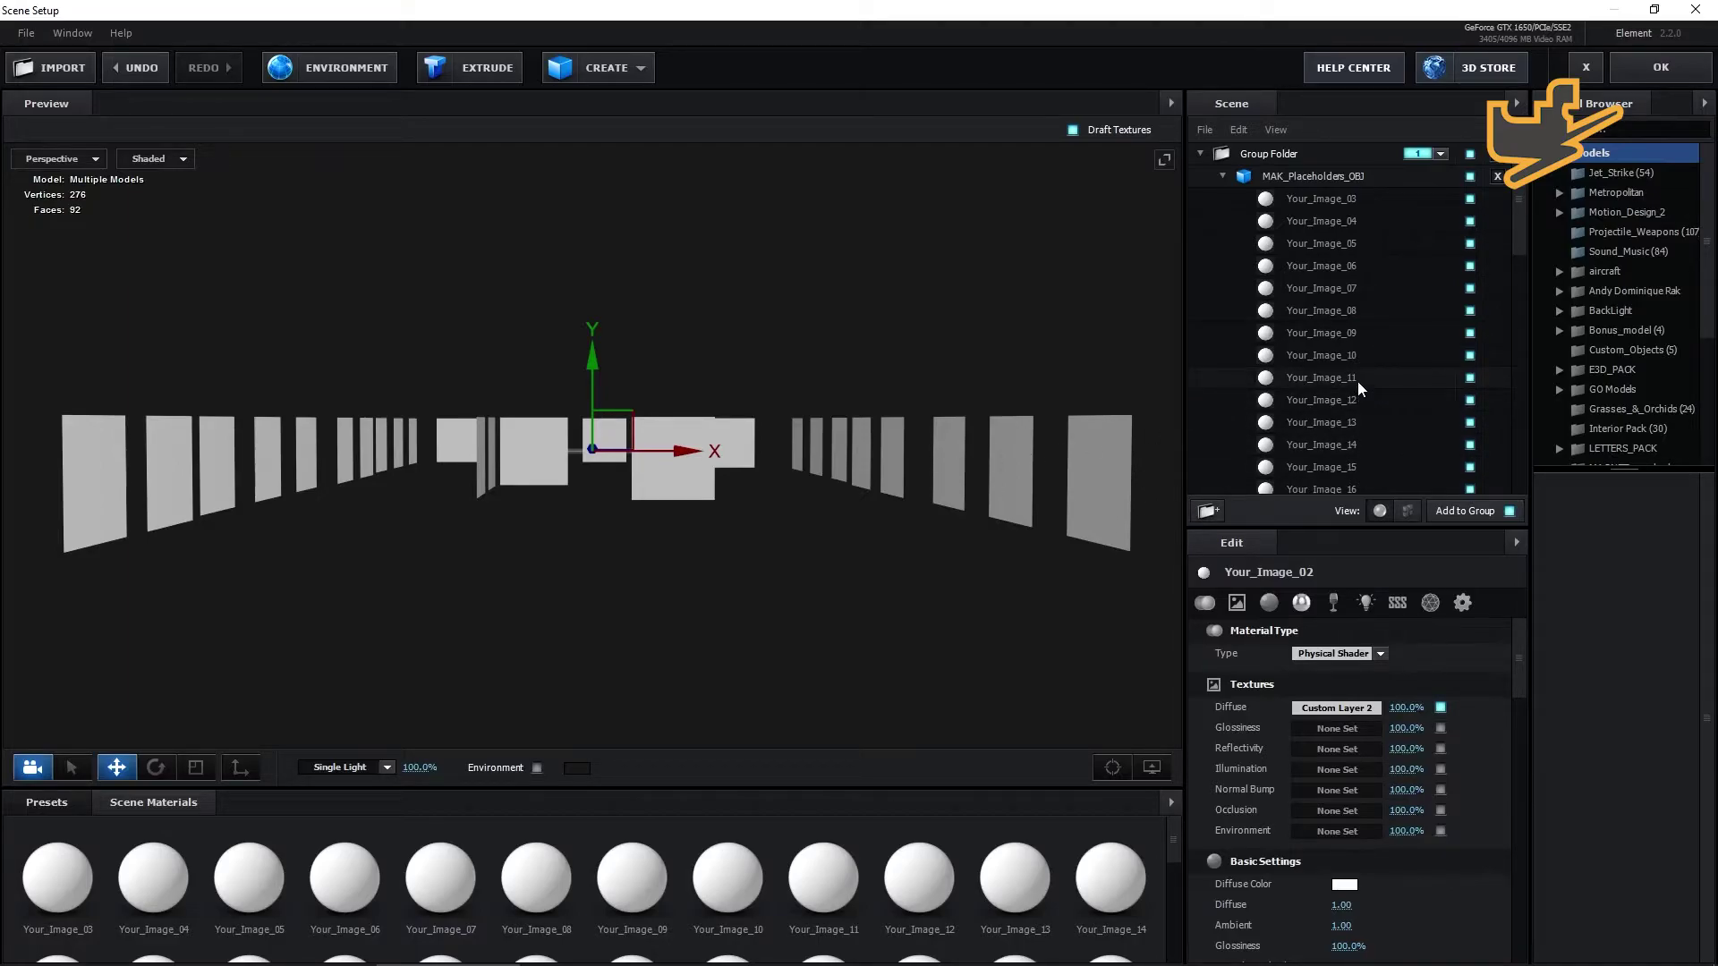
left_click(1471, 380)
left_click(1473, 403)
left_click(1470, 401)
left_click(1470, 423)
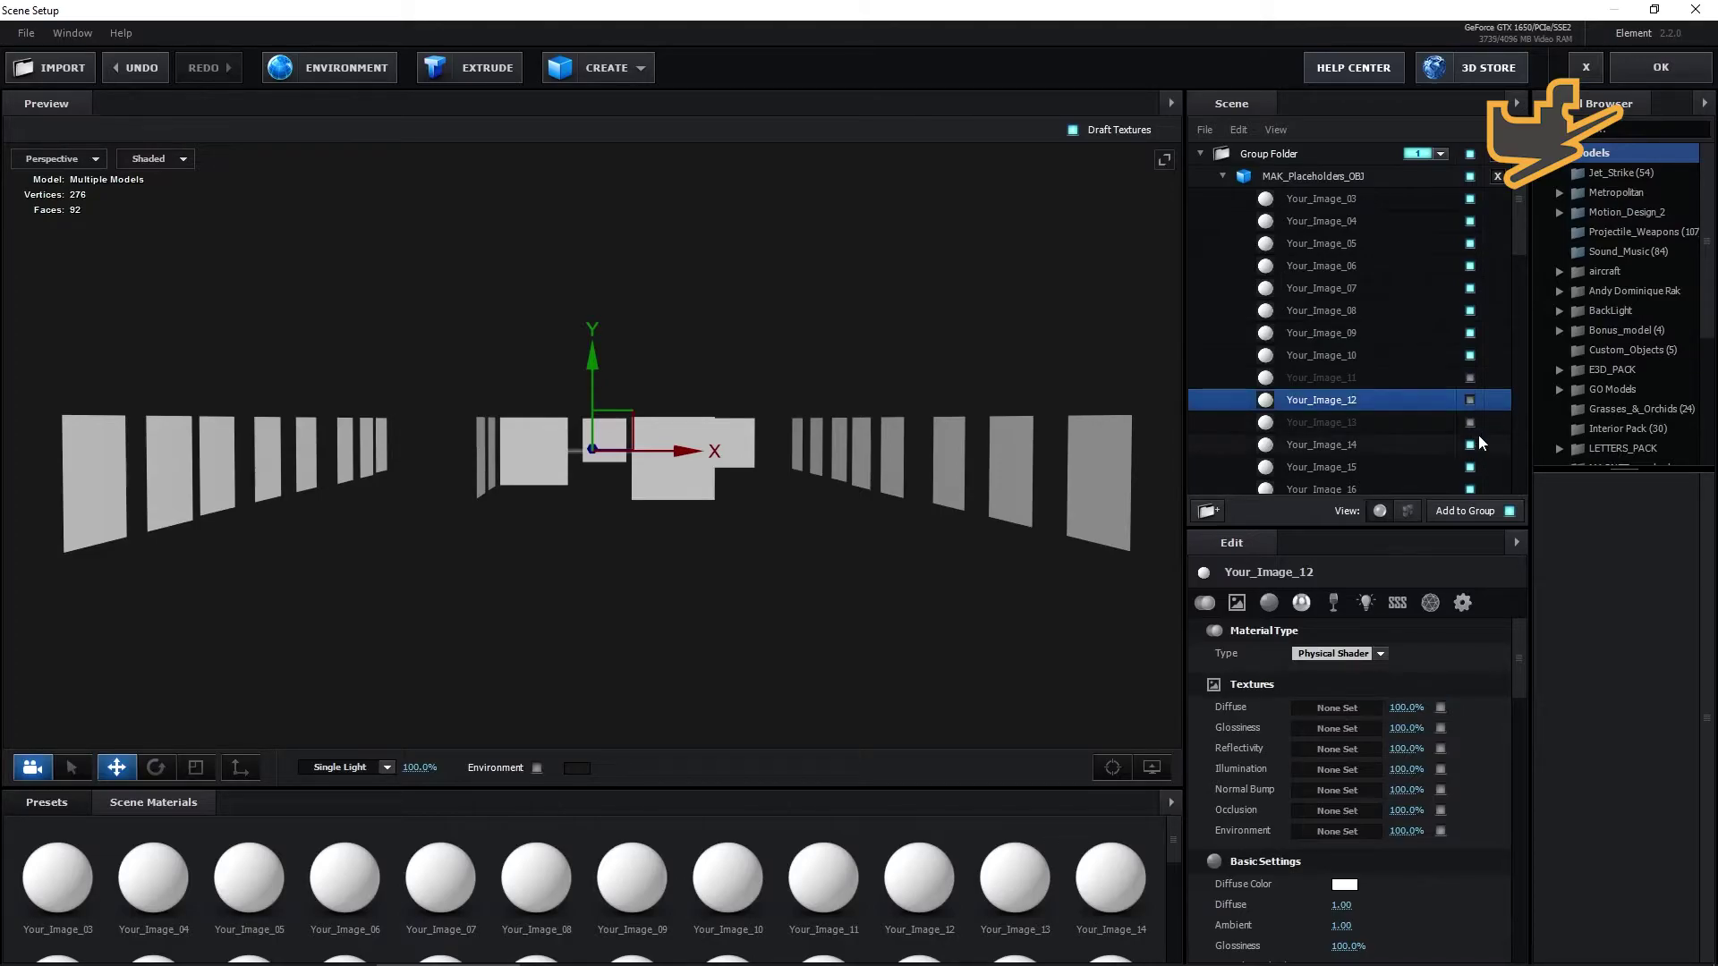
left_click(1470, 445)
left_click(1472, 467)
left_click(1471, 491)
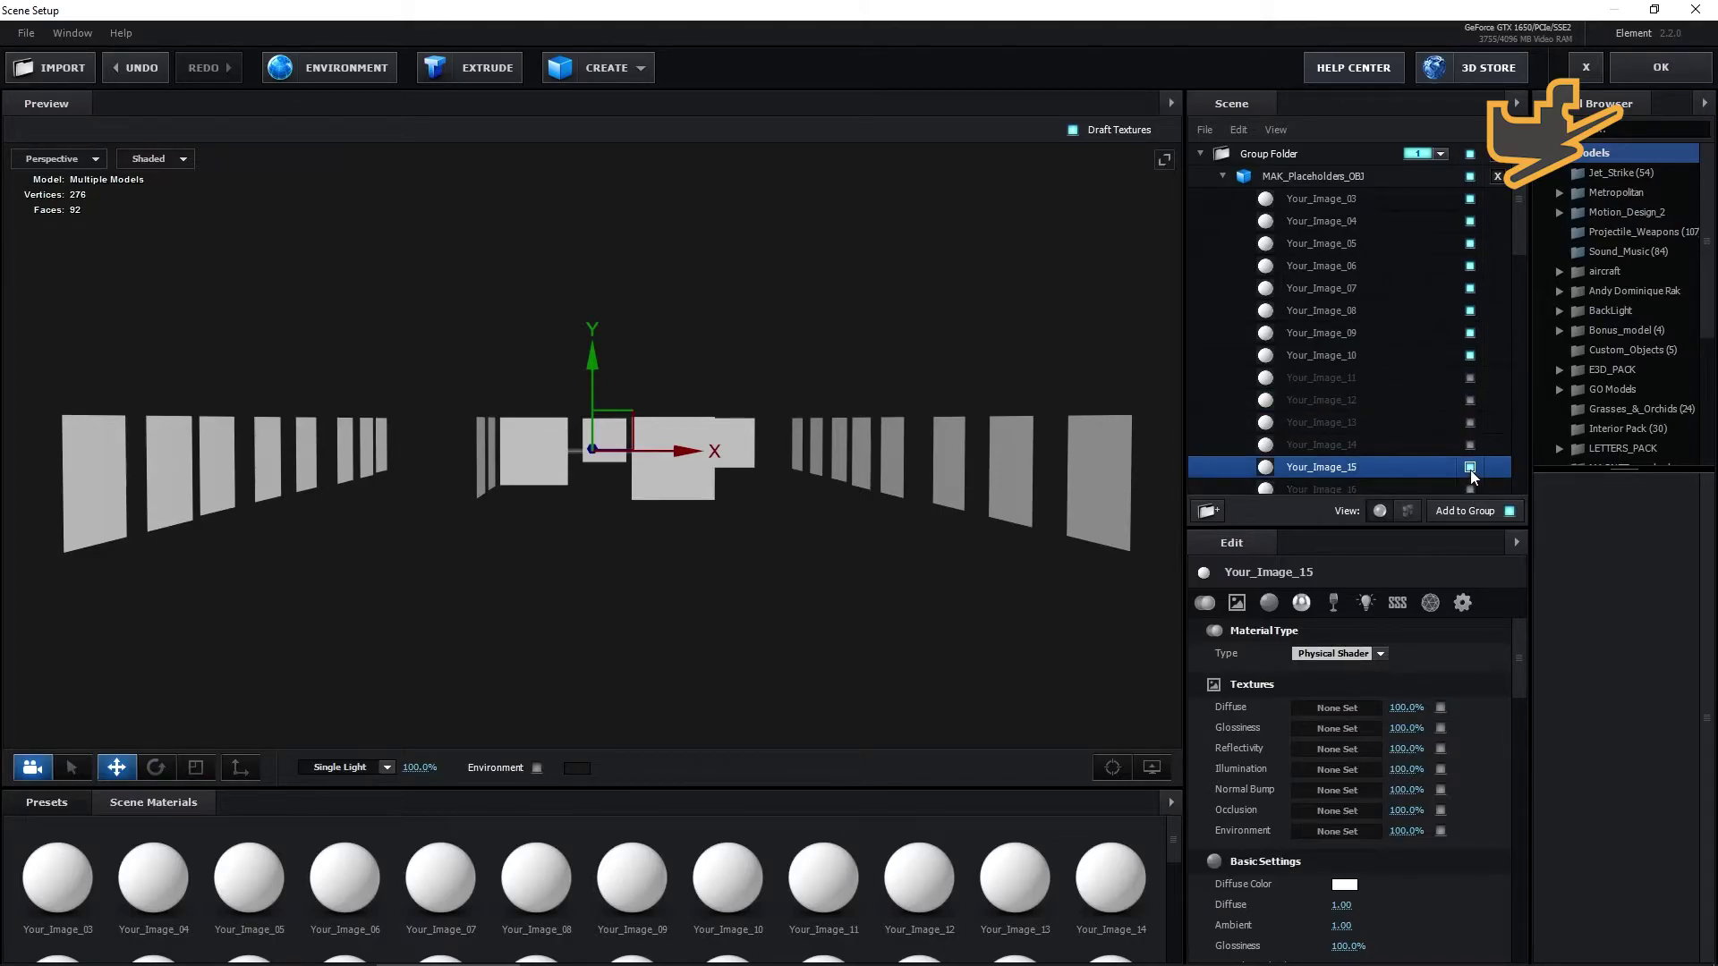
left_click(1470, 468)
Disable the placeholder materials Your_Image_17 to Your_Image_30, leaving Your_Image_01 and Your_Image_02 enabled.
scroll(1435, 449, "down", 7)
left_click(1470, 323)
left_click(1470, 346)
left_click(1470, 368)
left_click(1470, 391)
left_click(1471, 414)
left_click(1470, 436)
scroll(1471, 447, "down", 7)
left_click(1472, 338)
left_click(1470, 382)
Disable the remaining placeholder materials Your_Image_31 to Your_Image_46 and apply the Scene Setup.
scroll(1457, 363, "down", 1)
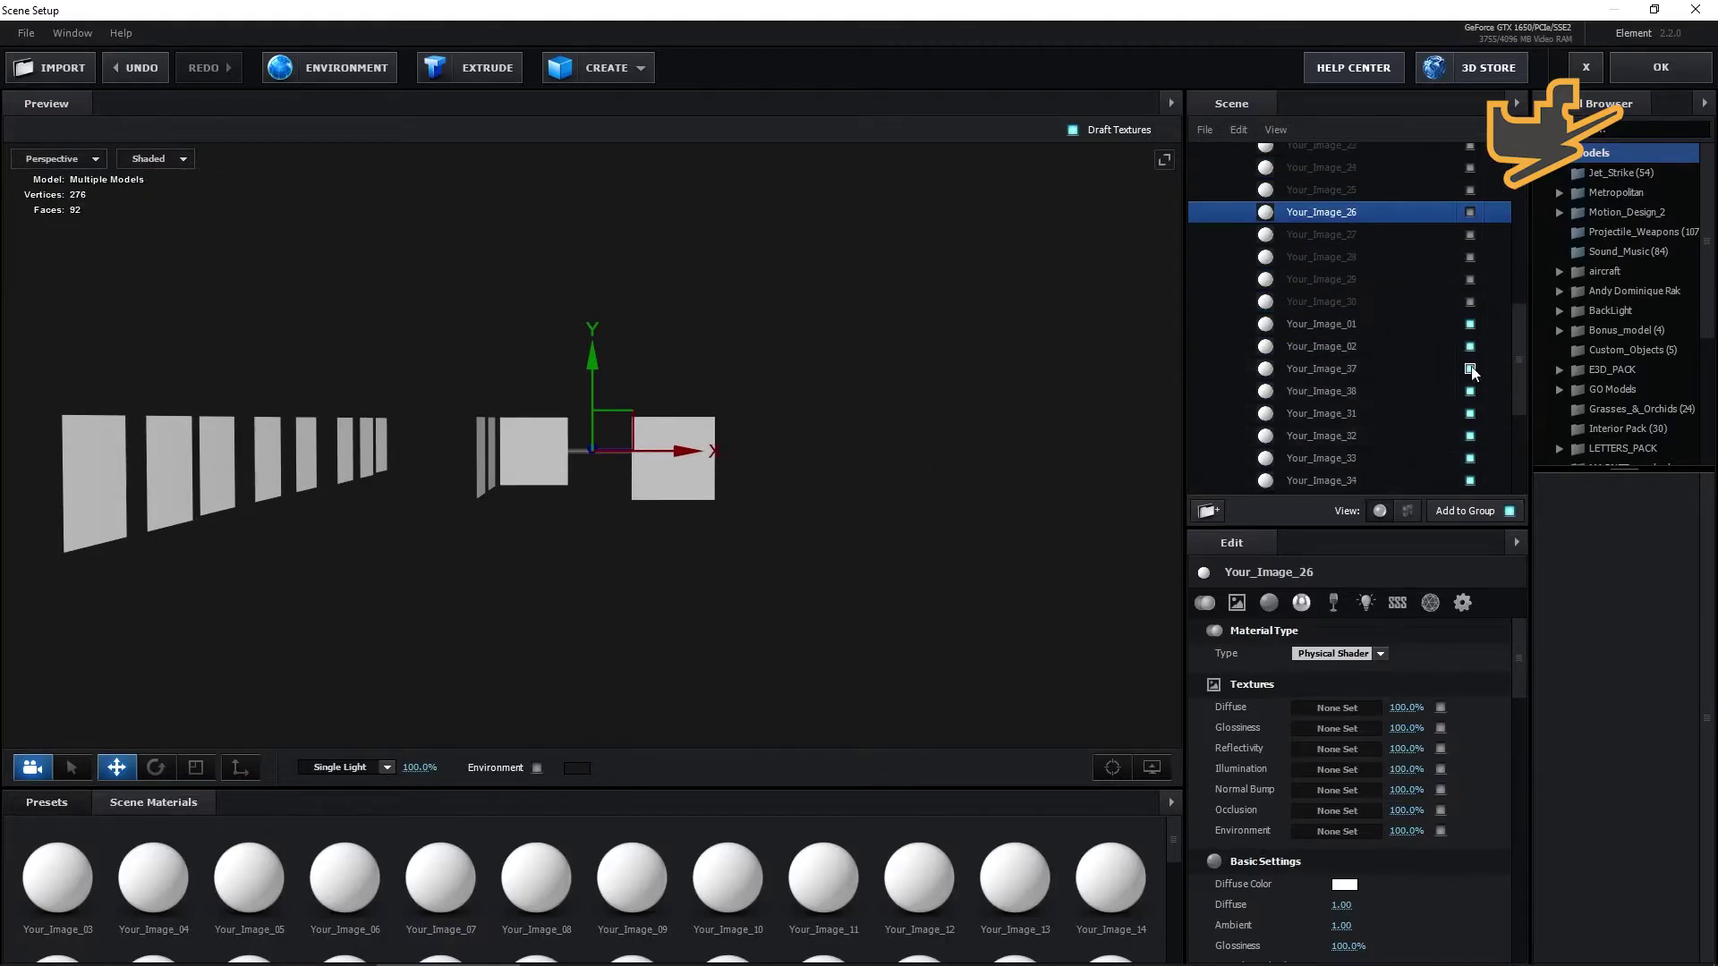
left_click(1470, 392)
left_click(1471, 413)
scroll(1471, 421, "down", 5)
left_click(1470, 417)
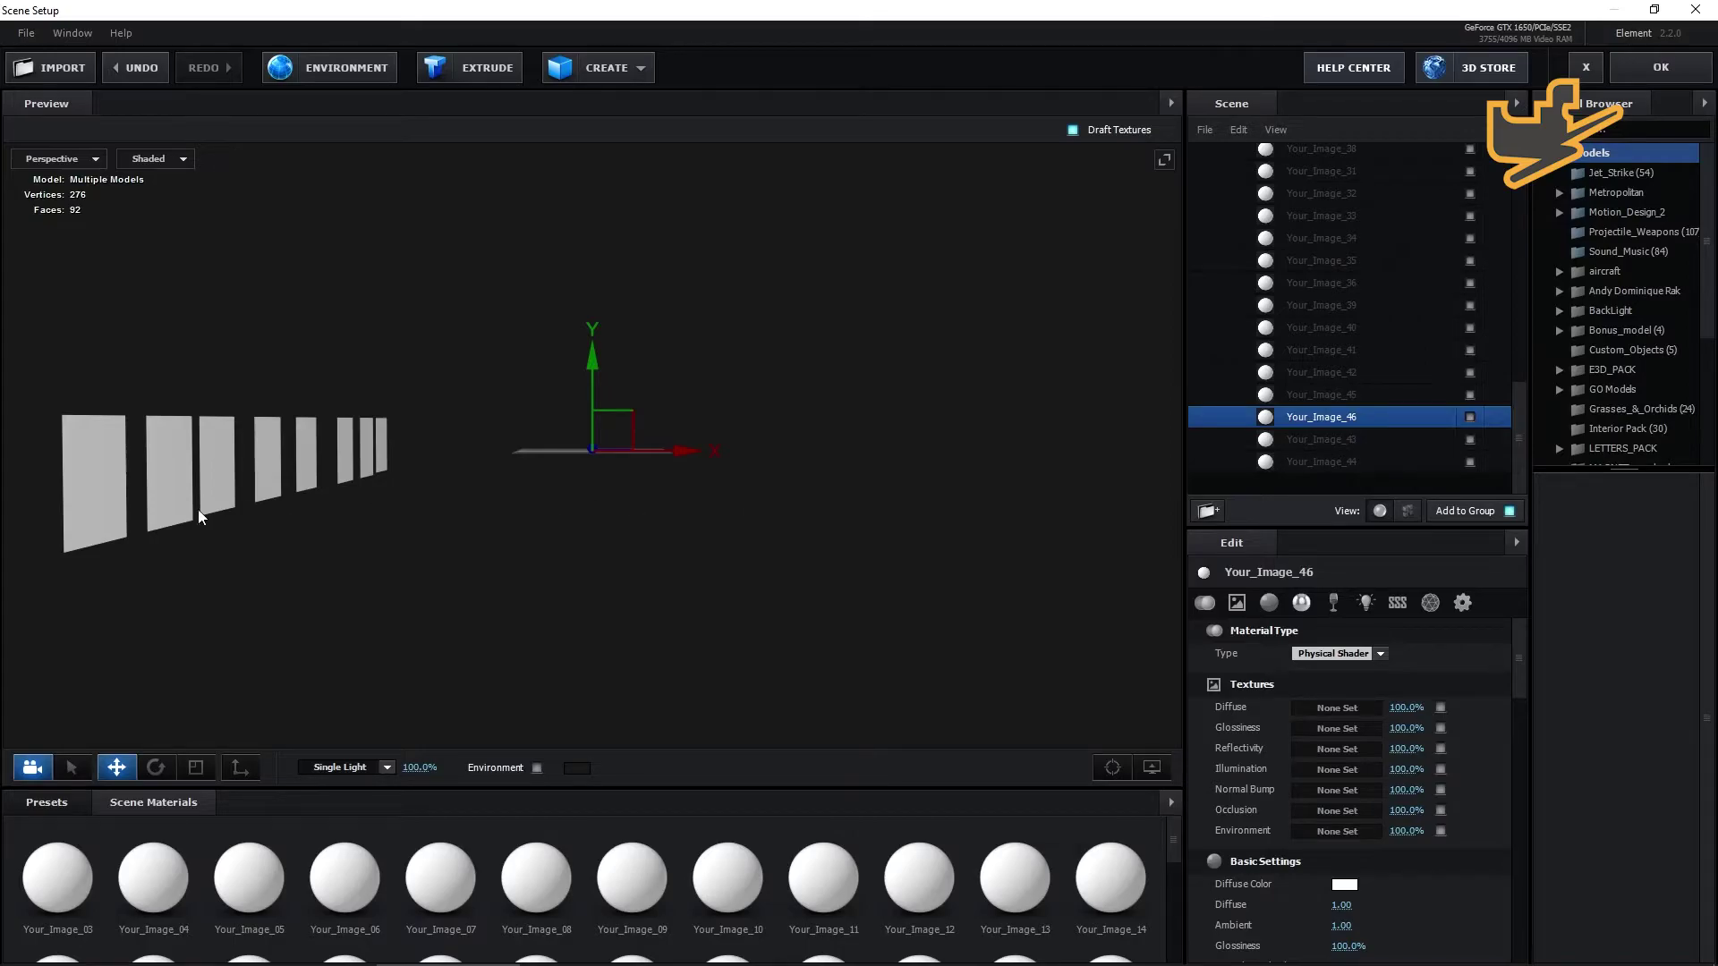
left_click(1661, 68)
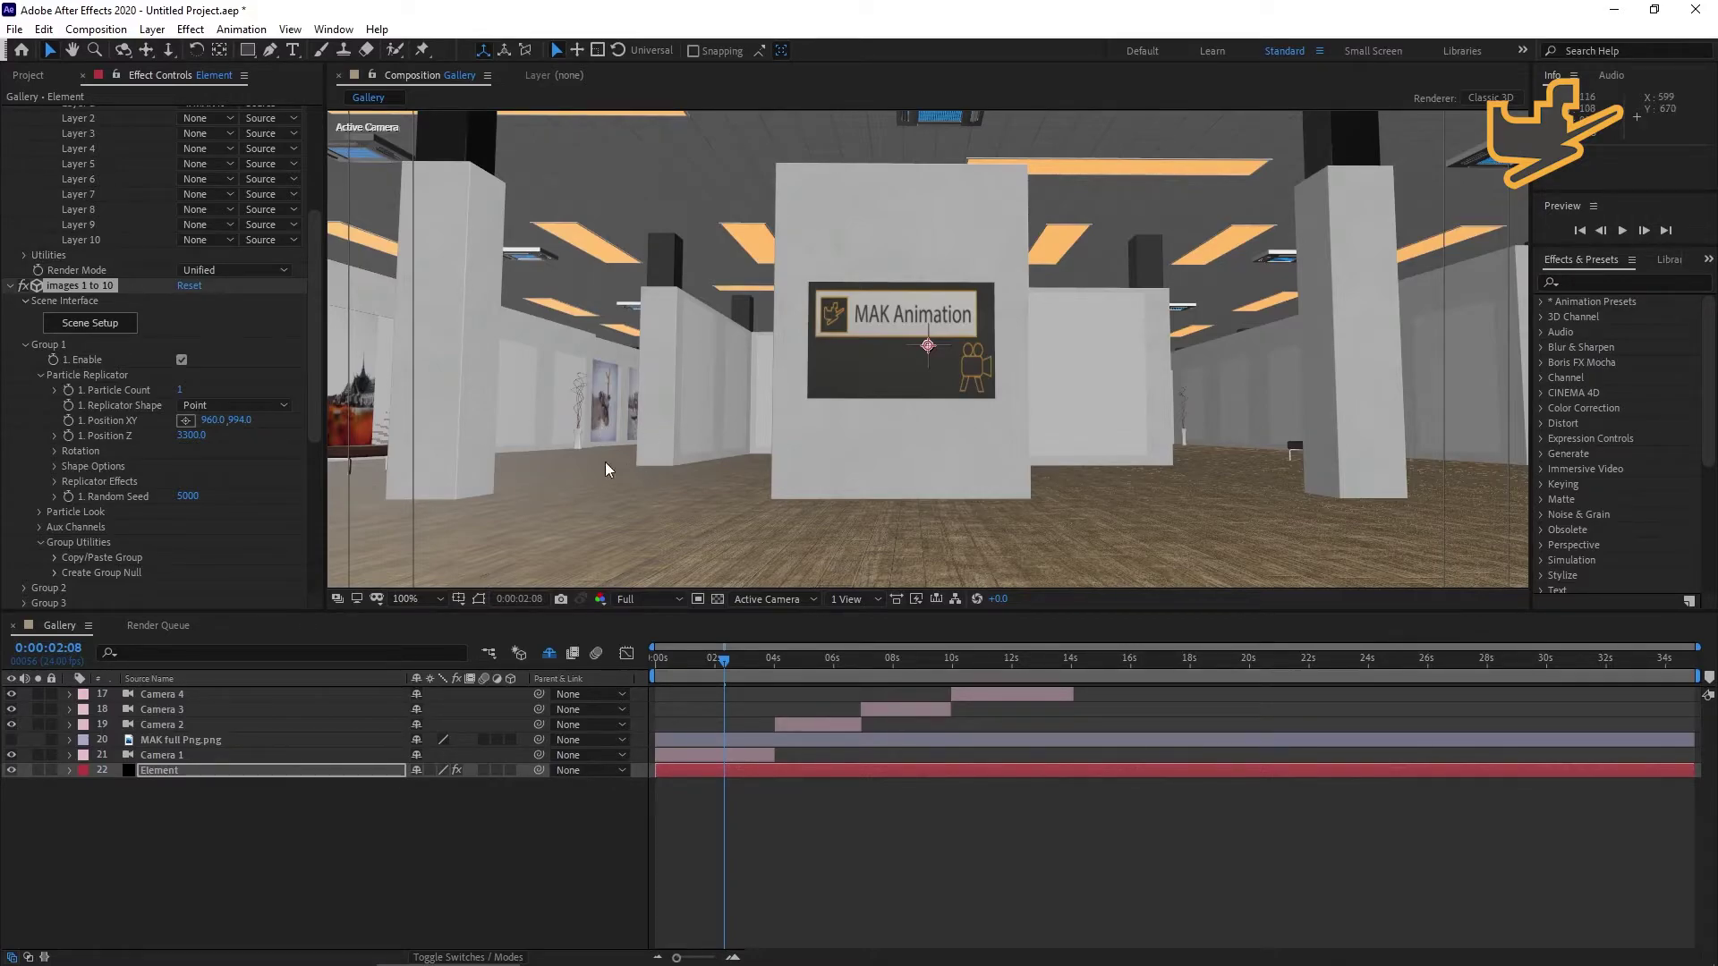
Scrub the Gallery timeline through the first two camera shots to inspect the images on the walls.
left_click(784, 662)
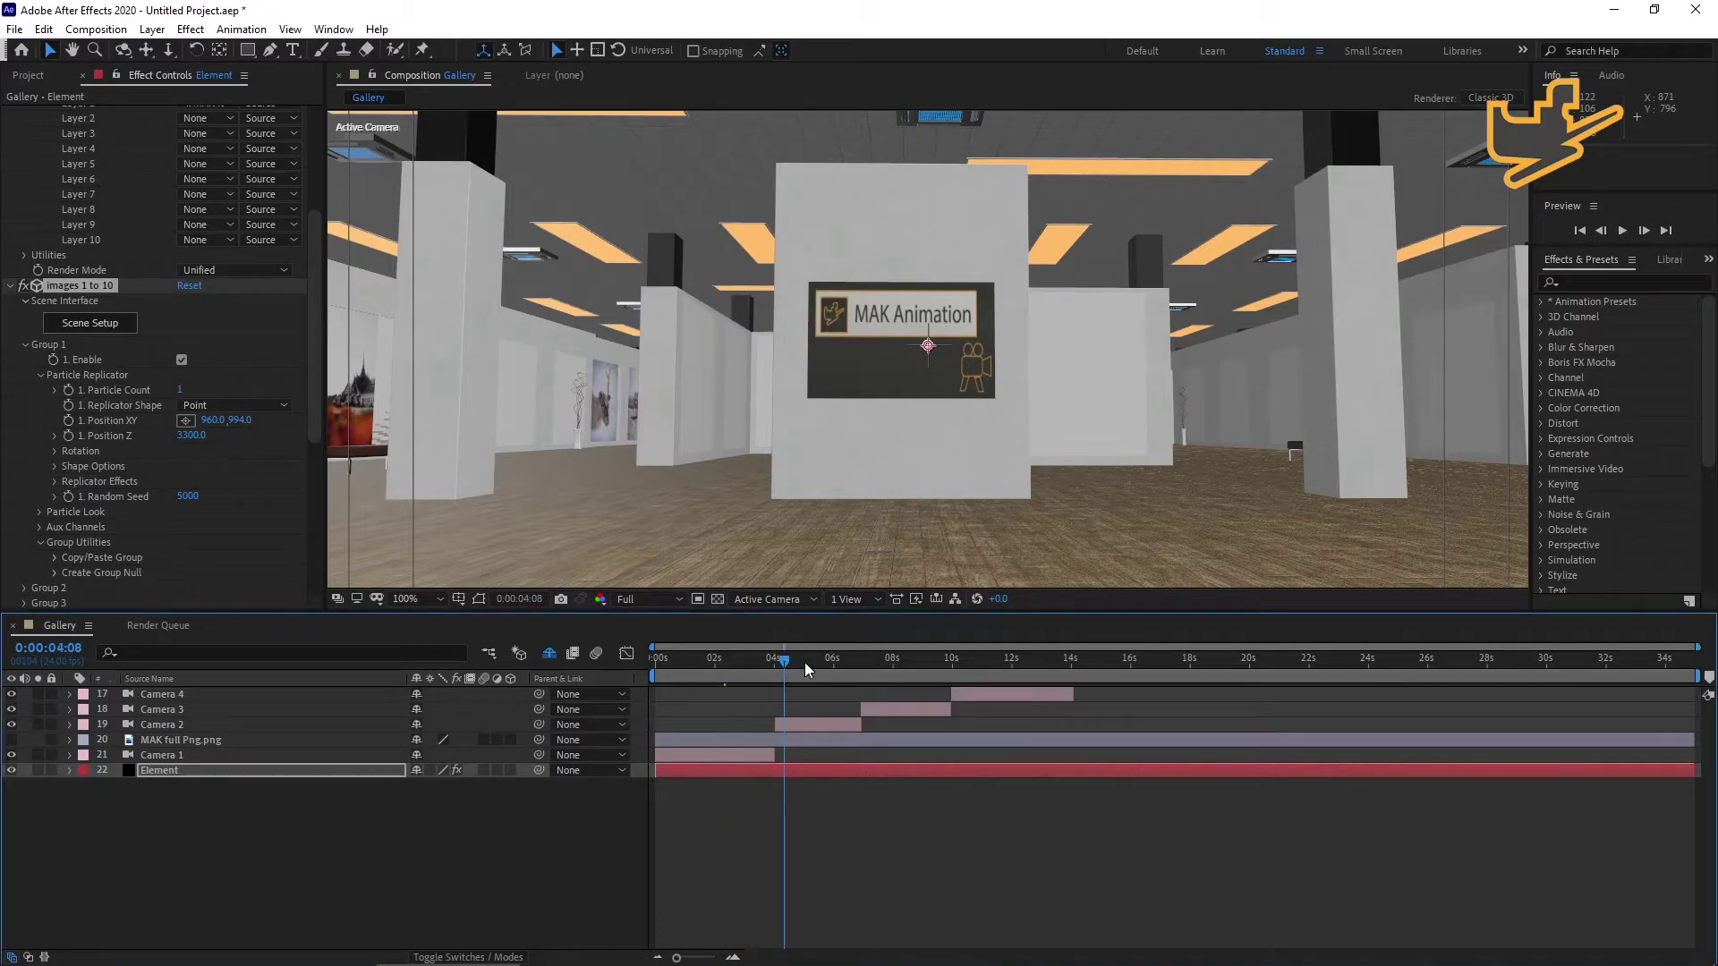
left_click_drag(797, 662, 846, 675)
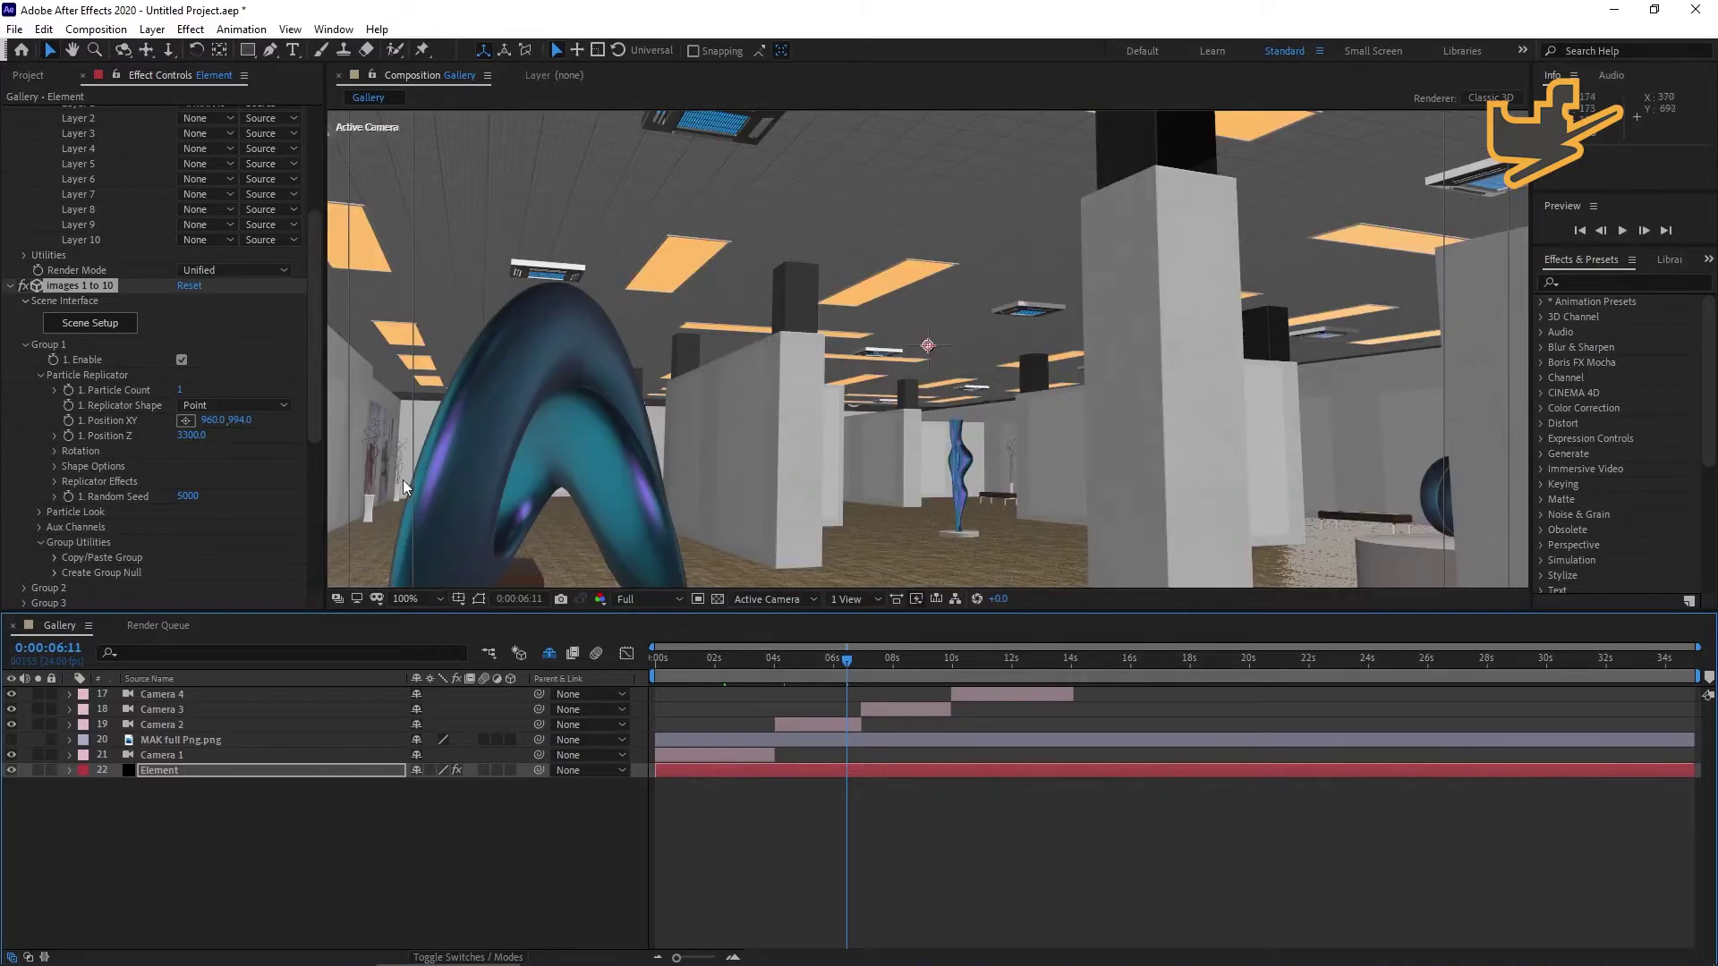
left_click_drag(846, 664, 718, 780)
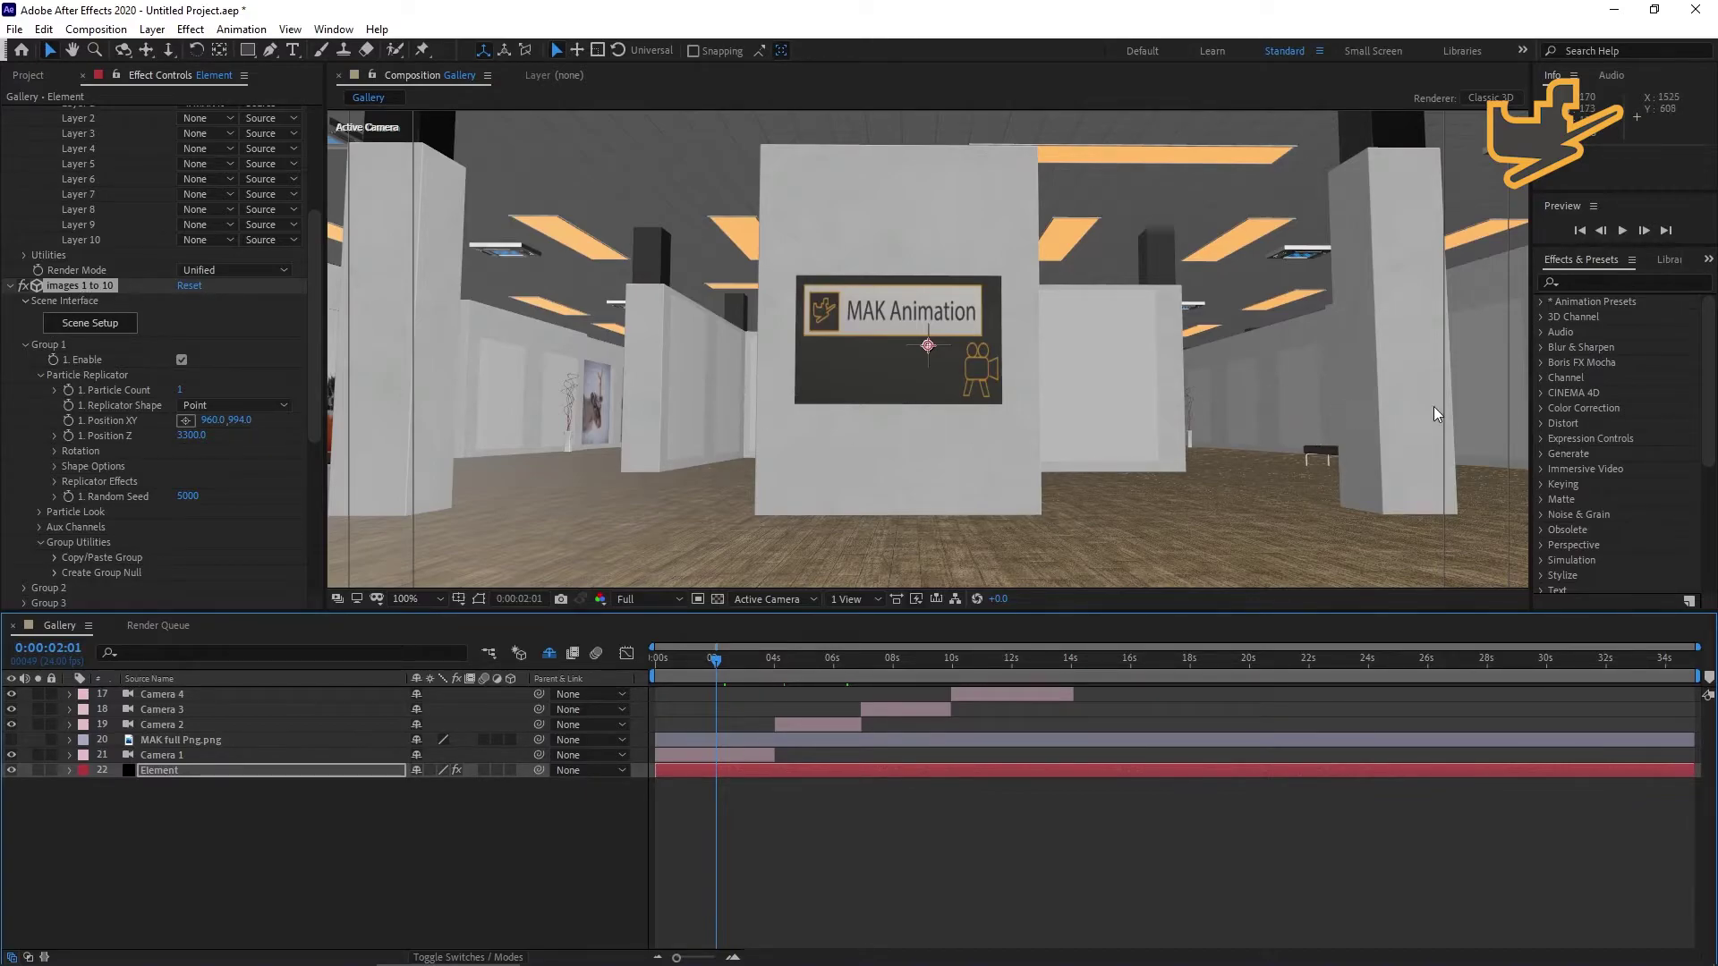
Add another Video Copilot Element effect to the Element layer.
left_click(154, 769)
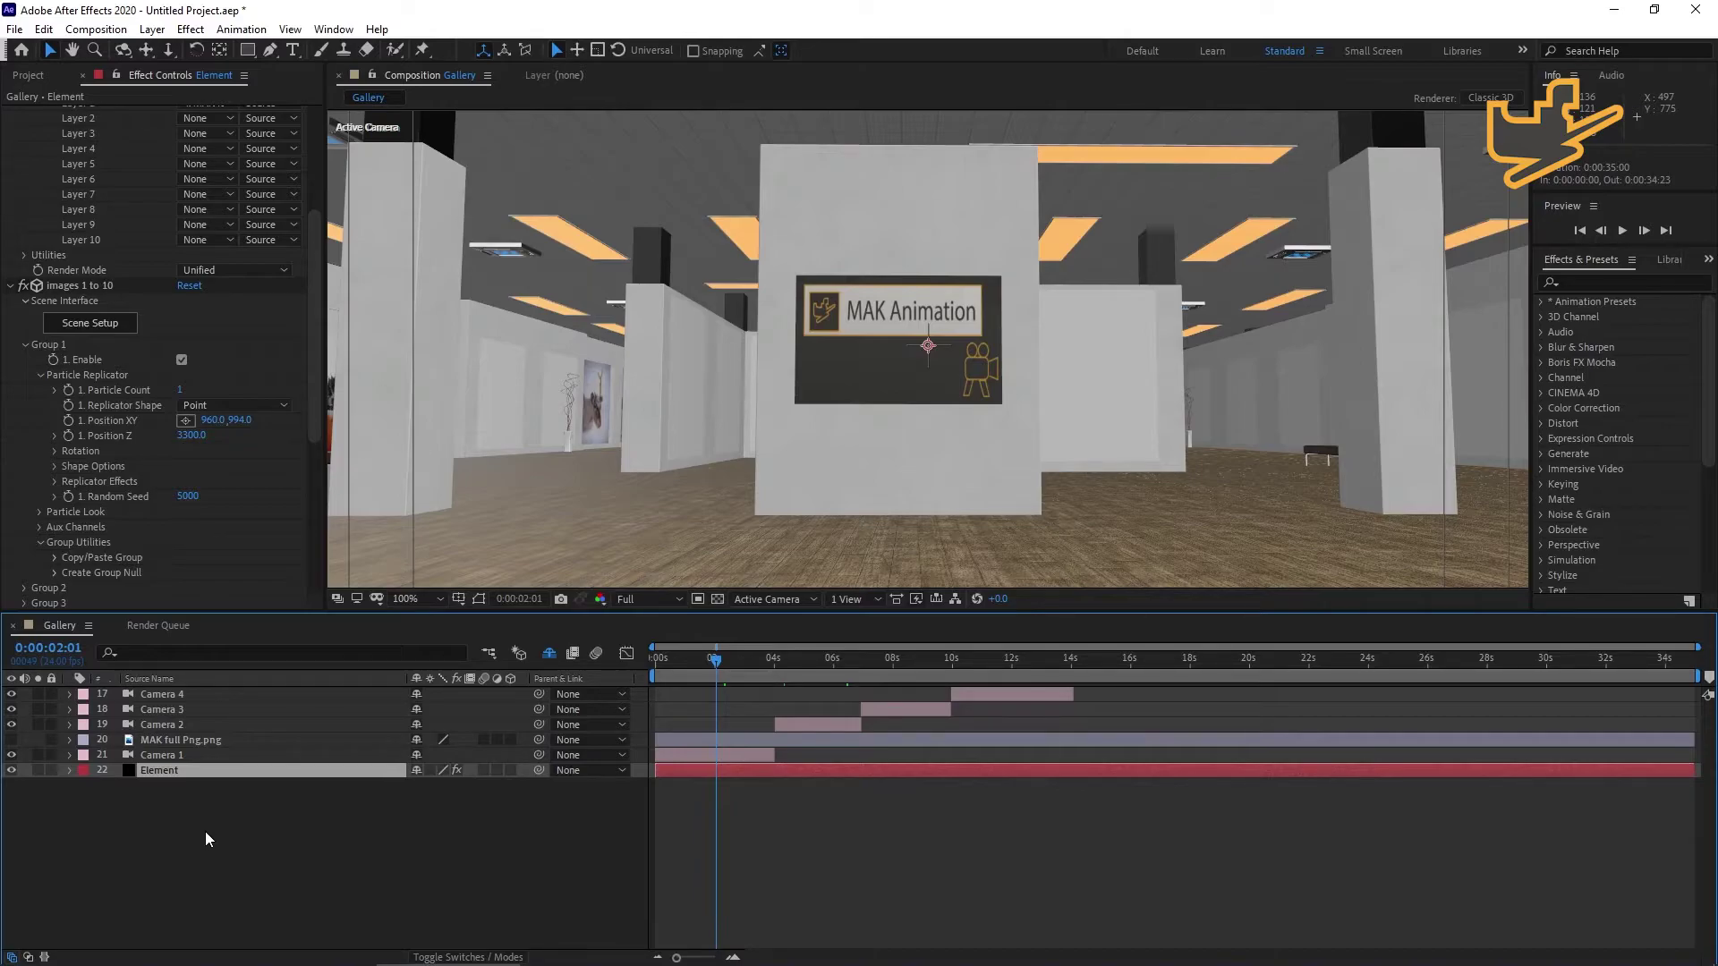
left_click(206, 830)
left_click(180, 770)
left_click(161, 784)
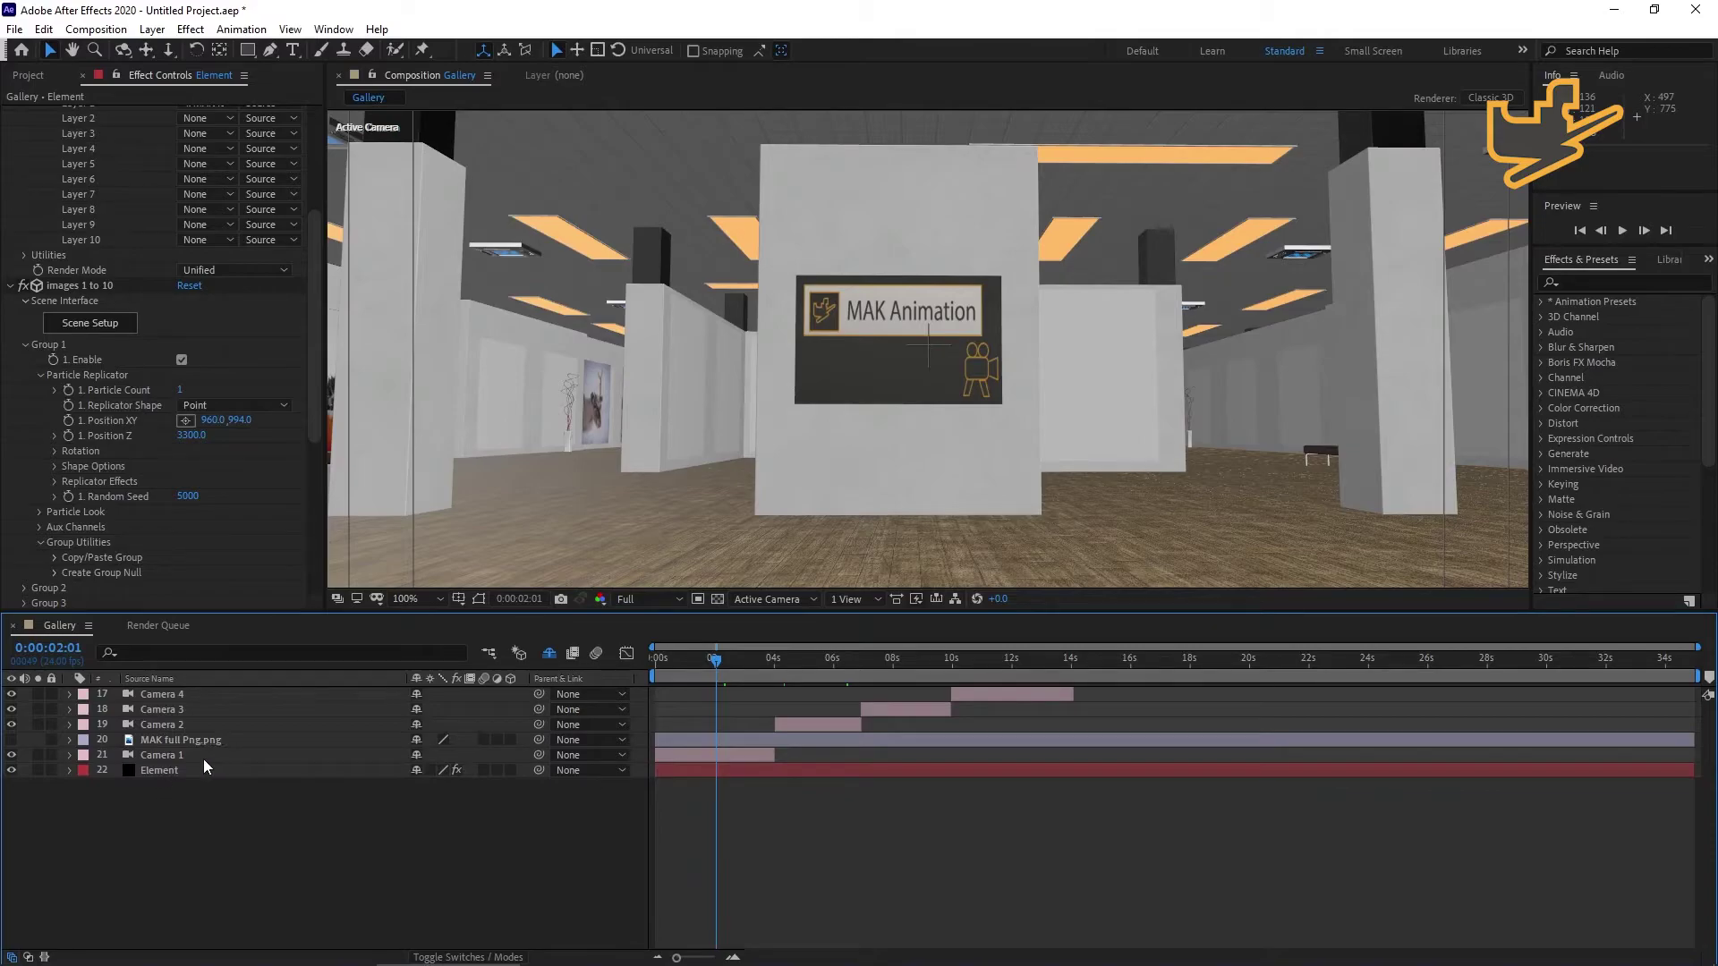
left_click(190, 766)
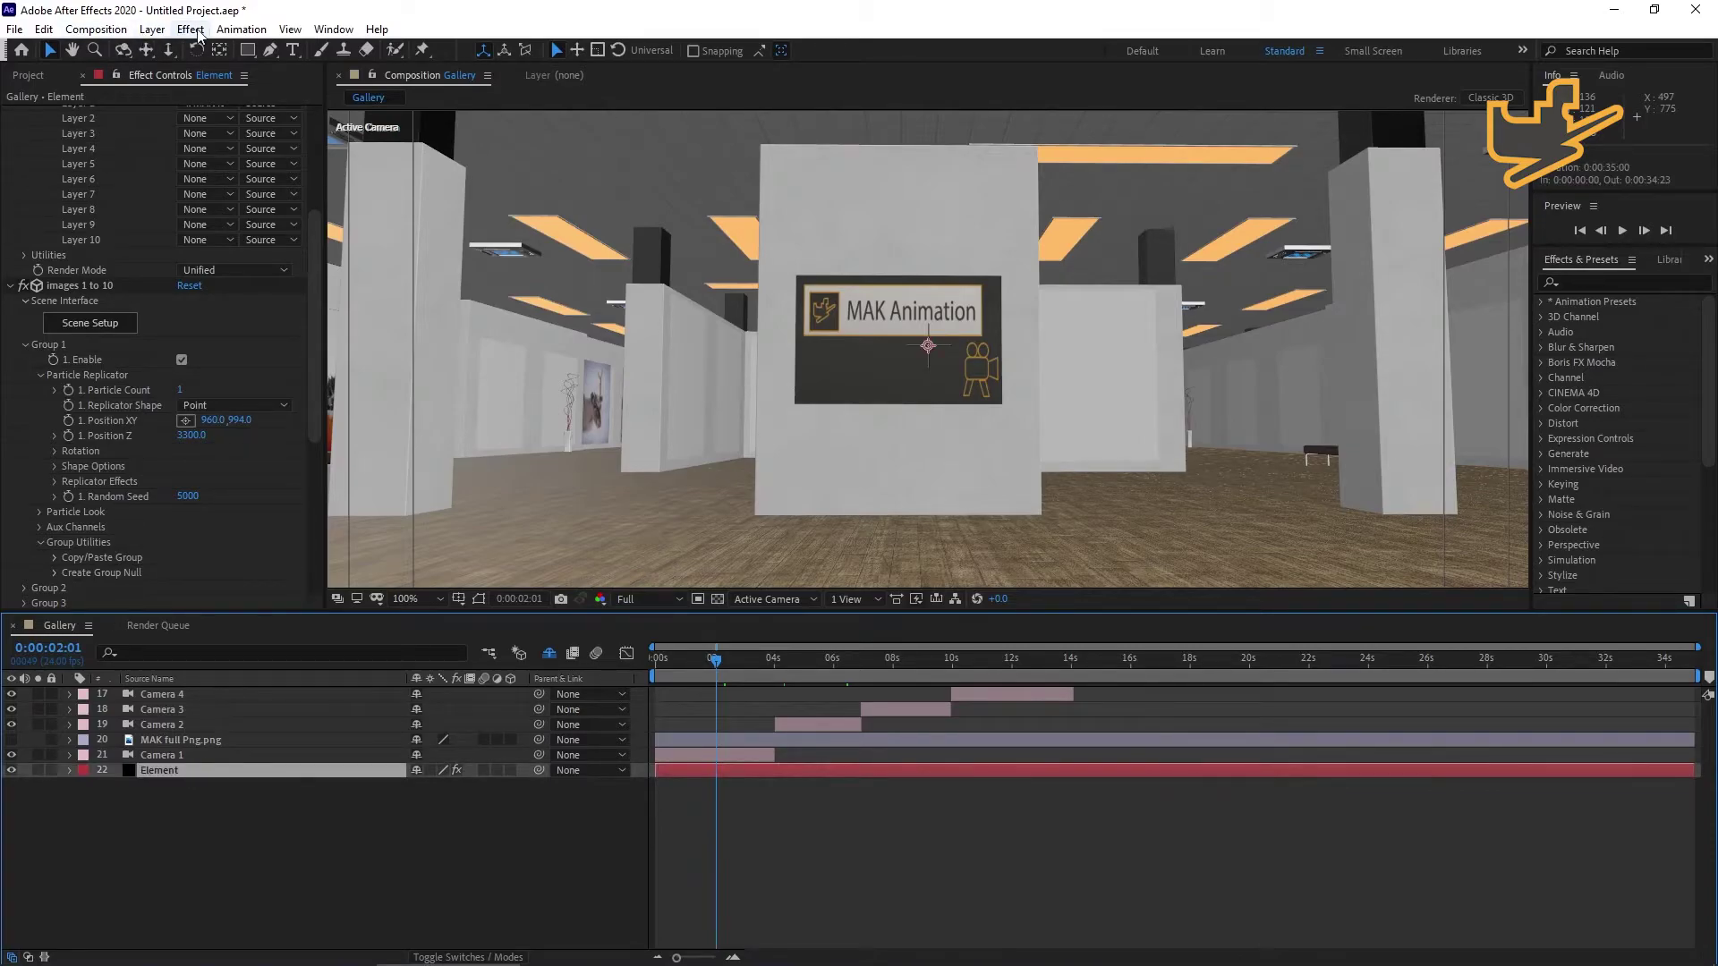
left_click(191, 30)
mouse_move(385, 743)
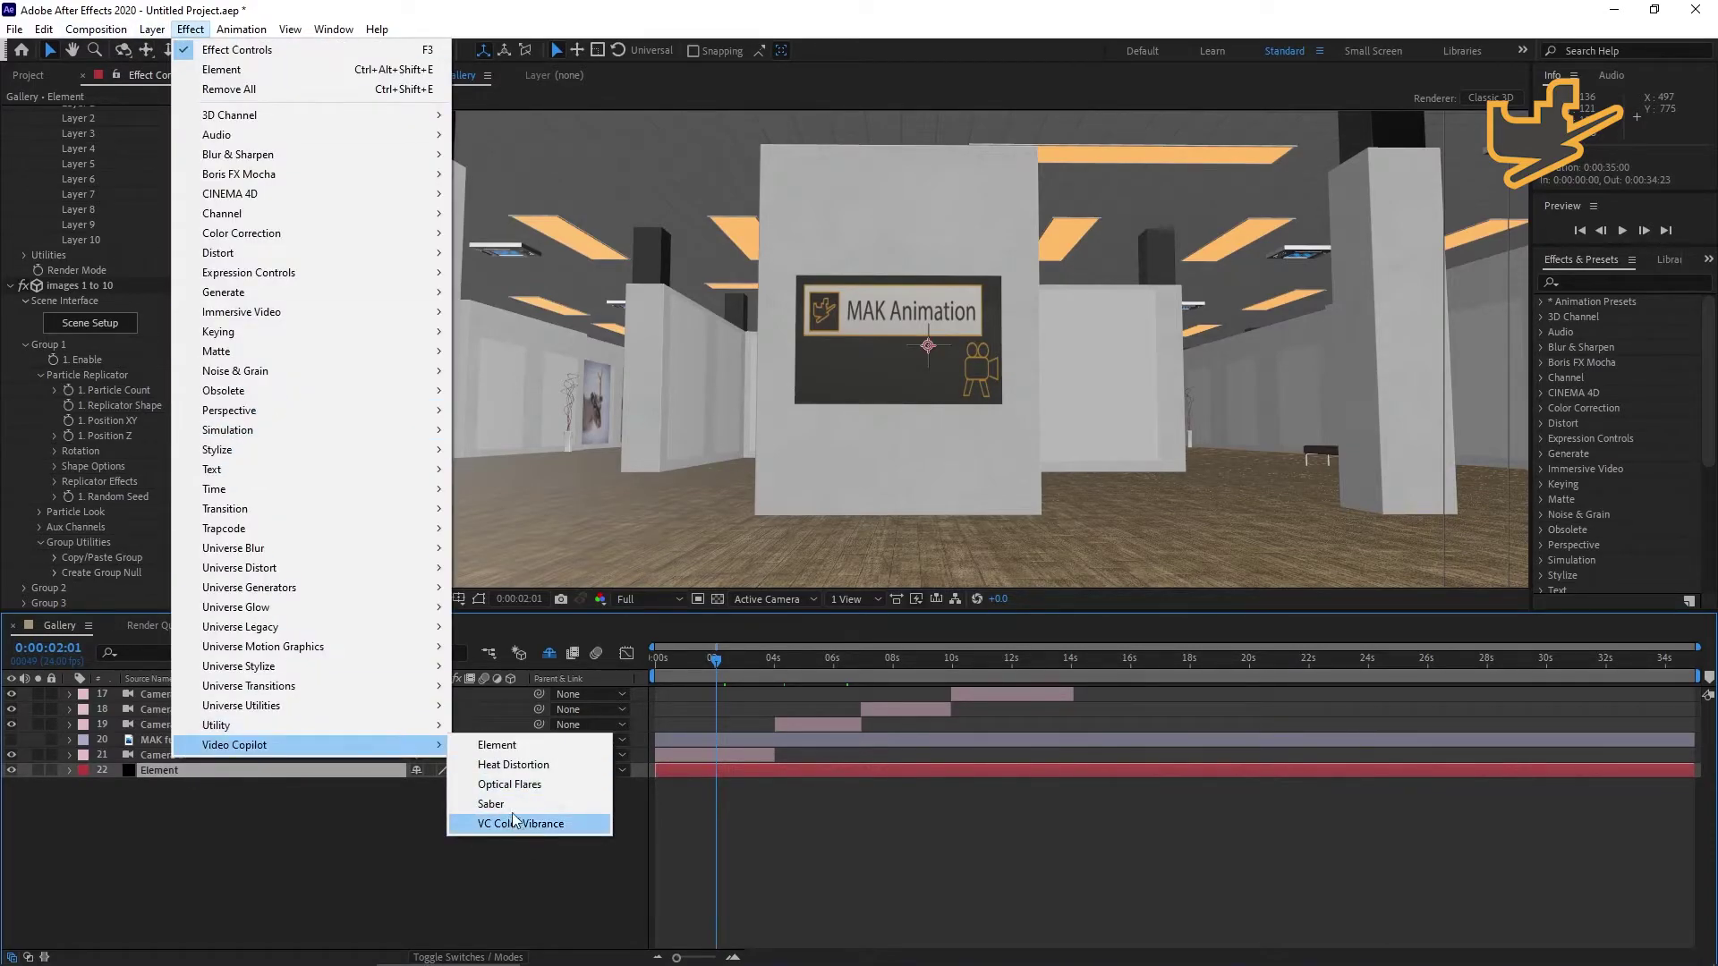
left_click(525, 747)
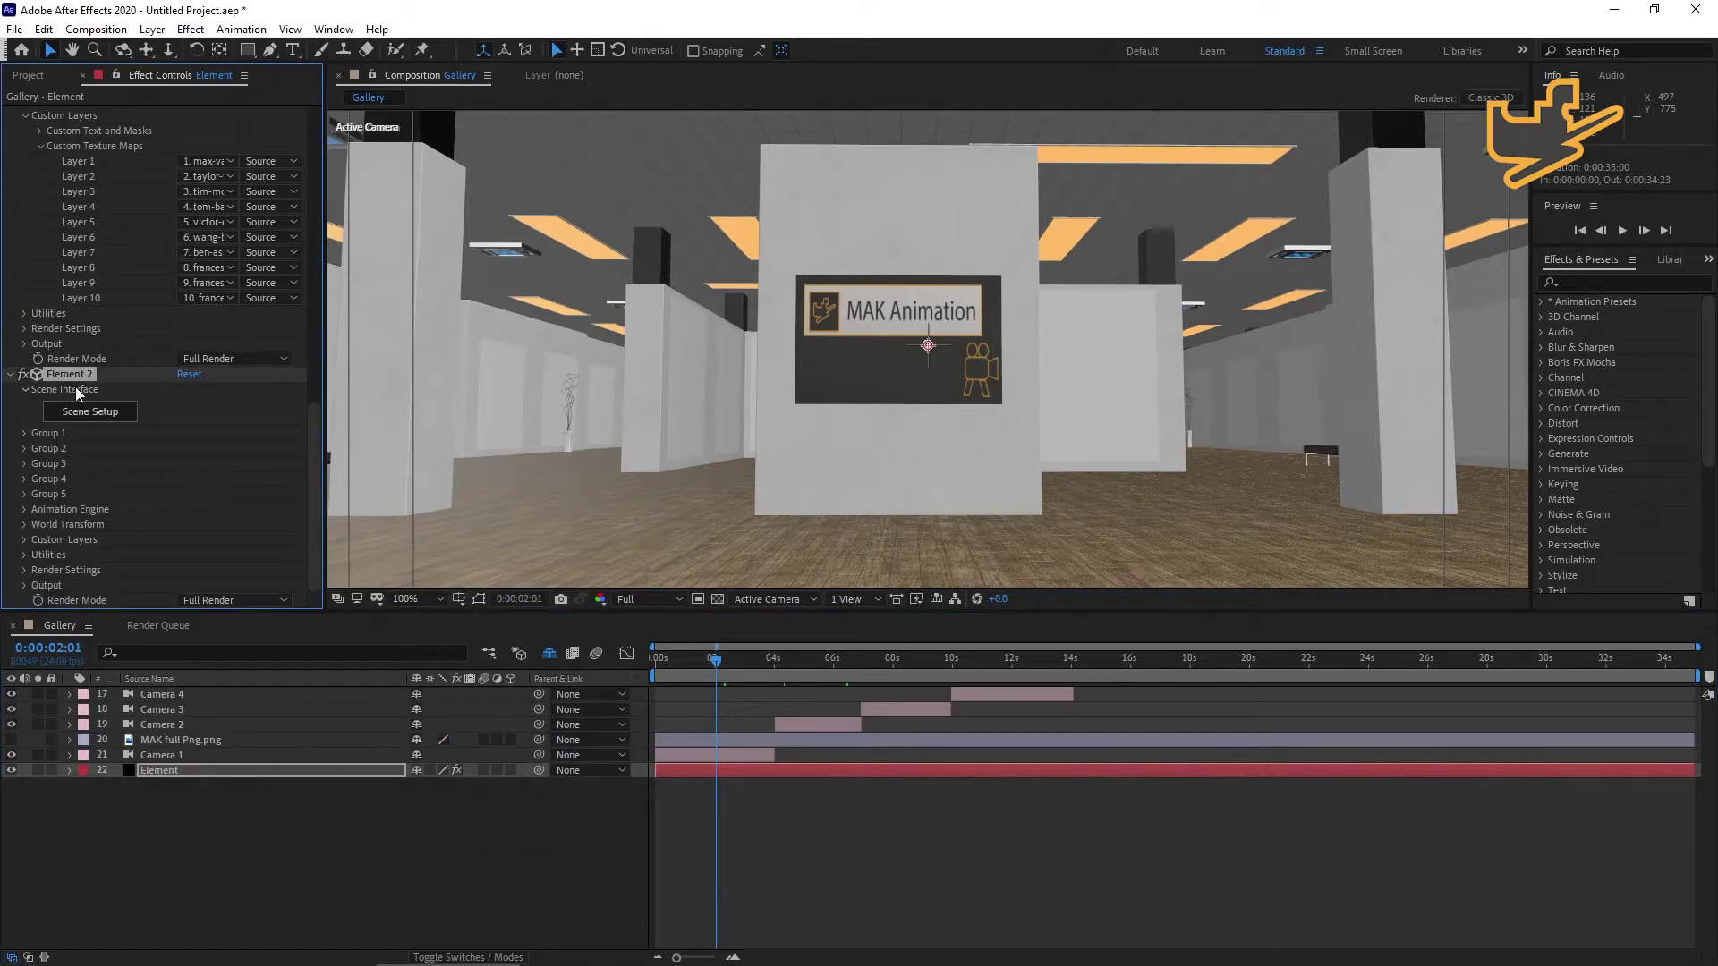
Rename the newly added Element 2 effect on the Element layer as "Images 10 to 20".
left_click(69, 767)
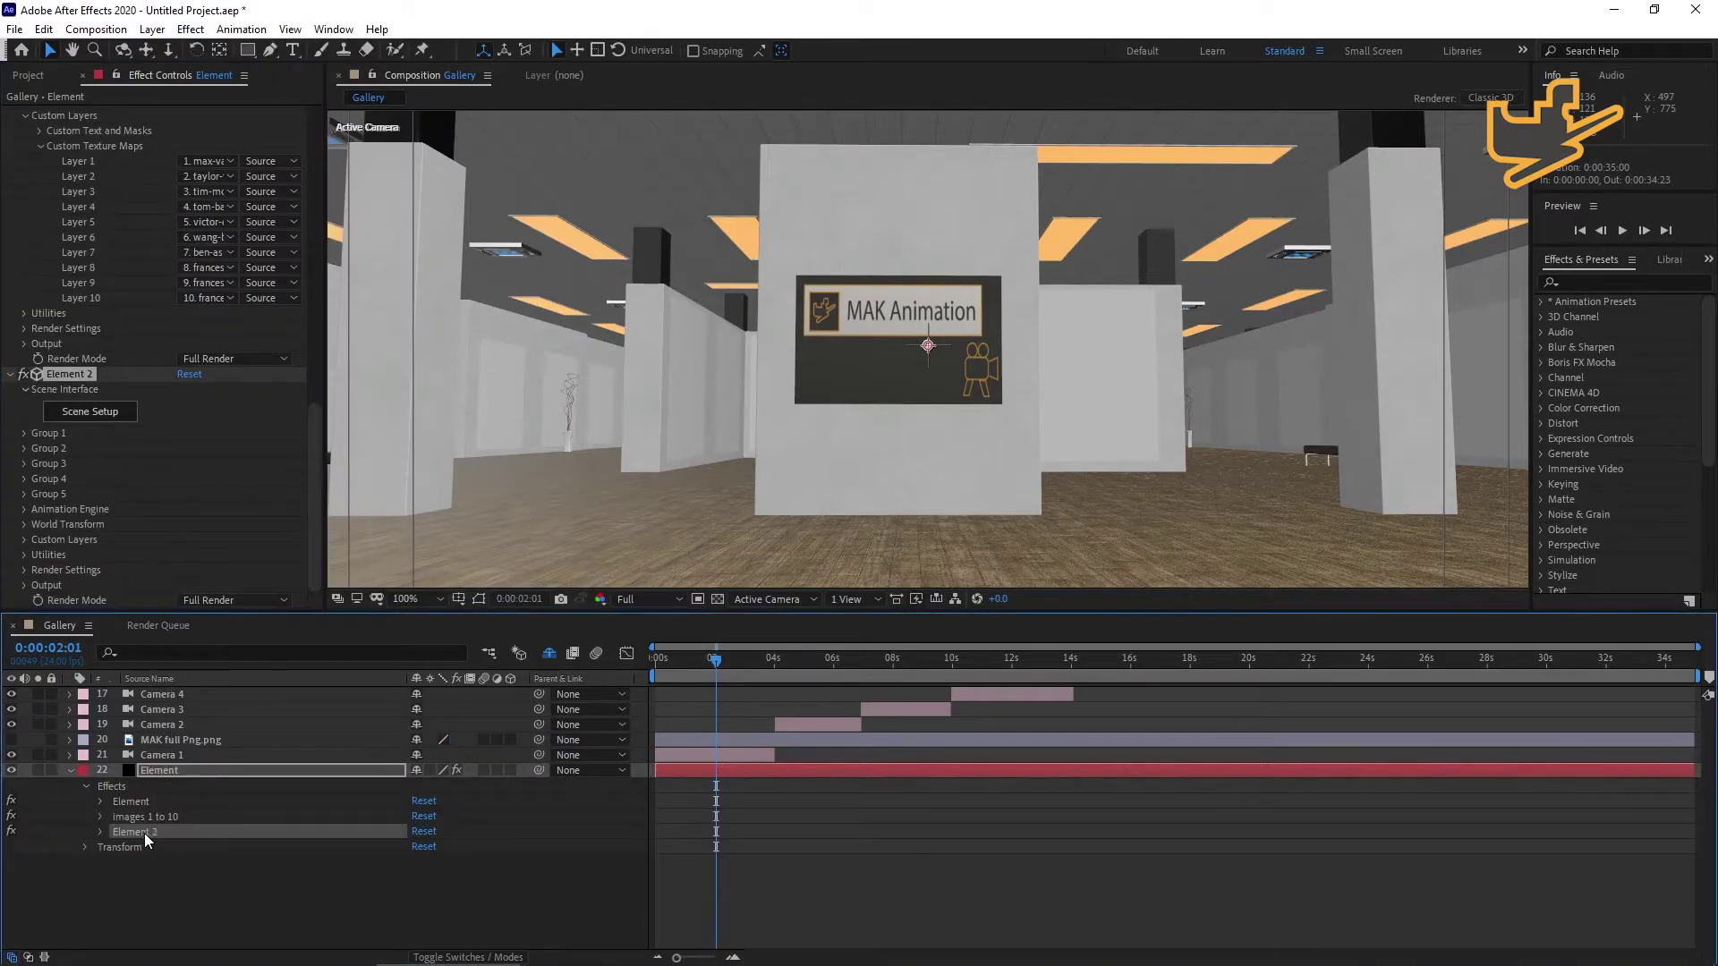
right_click(133, 829)
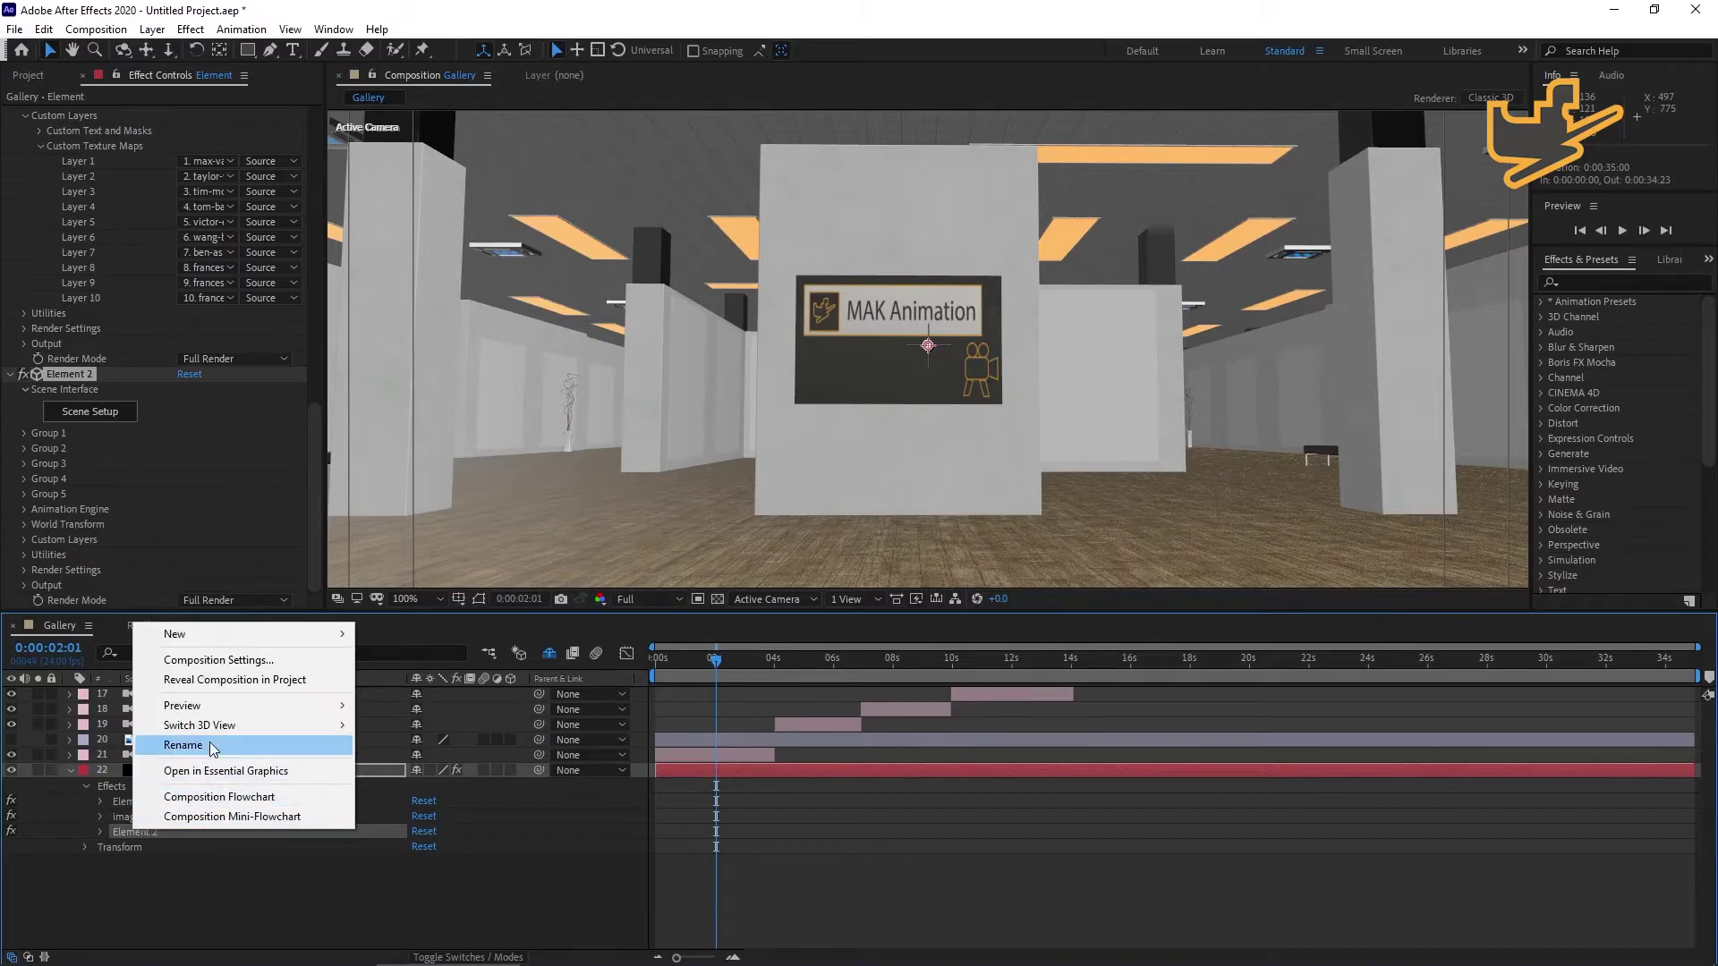
left_click(175, 745)
type("Images")
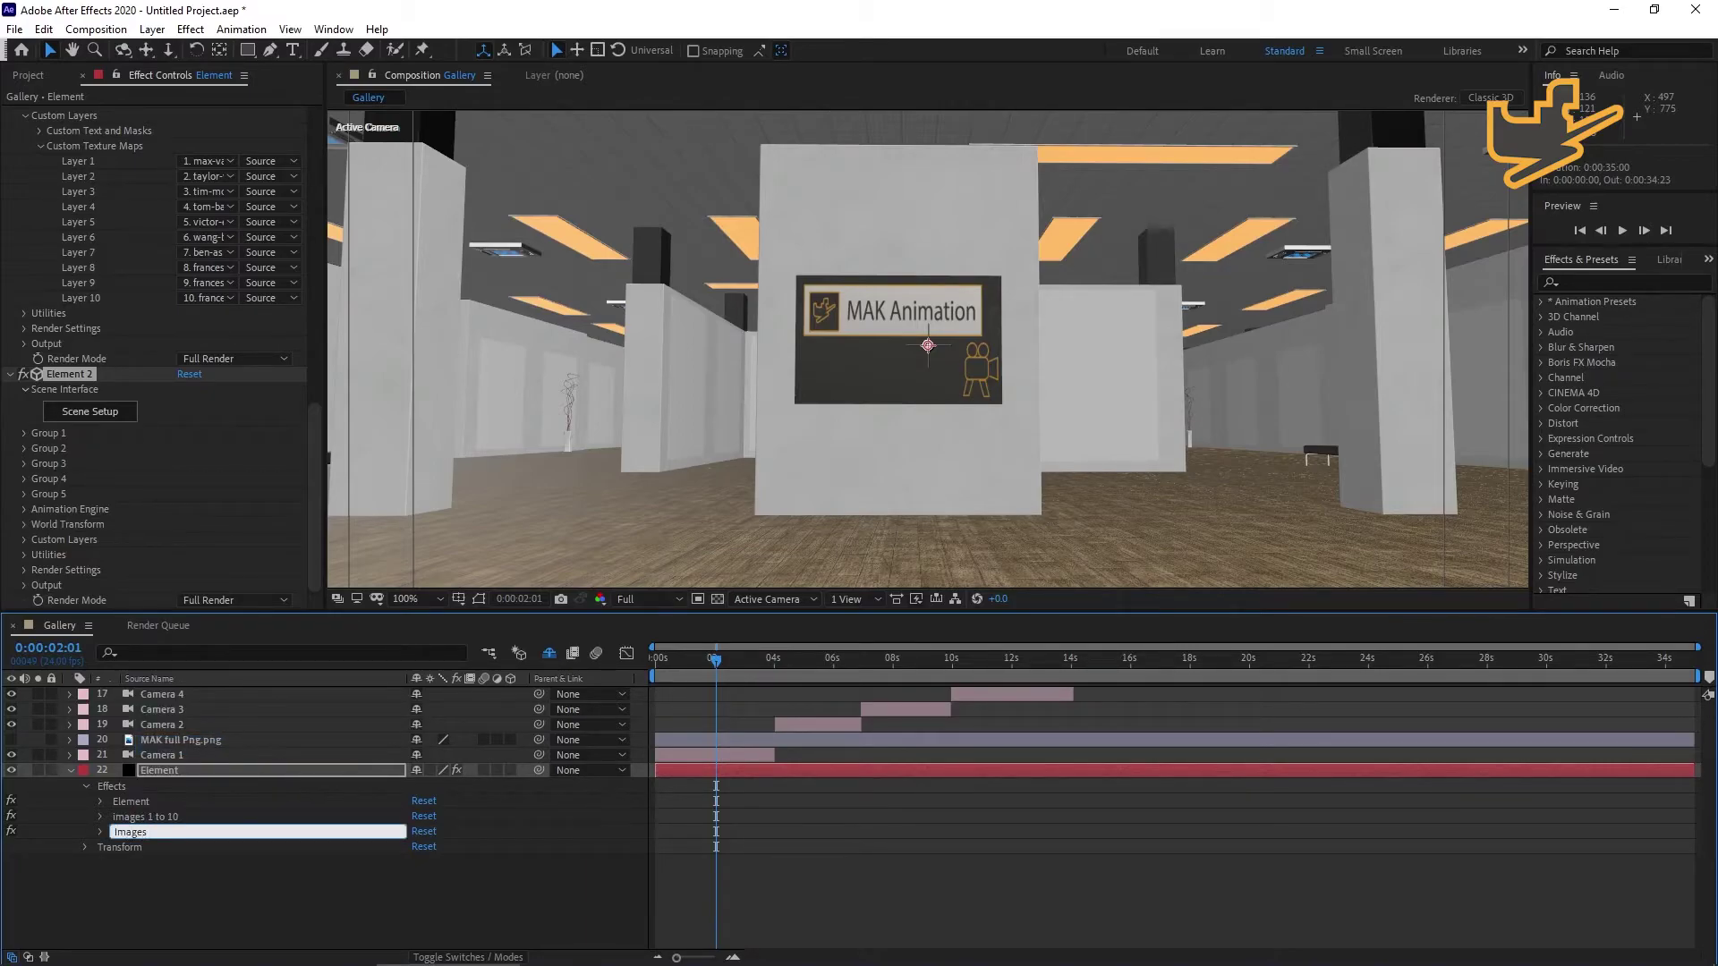
type(" 10 to 20")
key("Return")
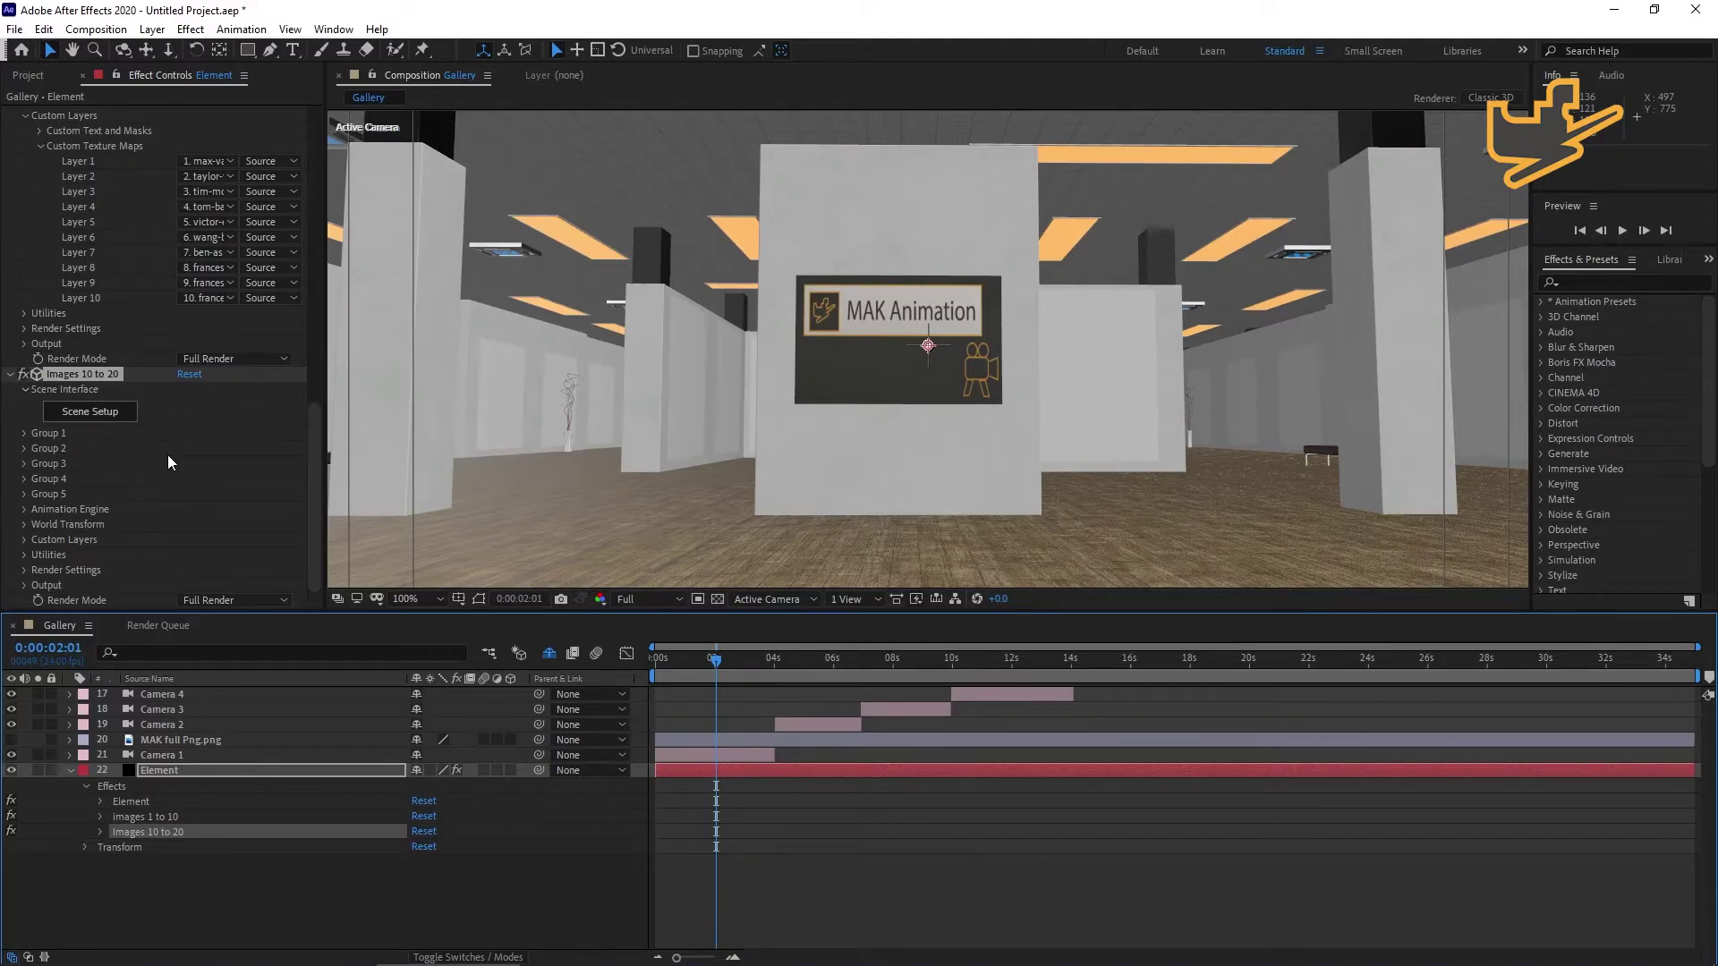
Fit the whole Gallery composition in the viewer.
scroll(168, 461, "up", 3)
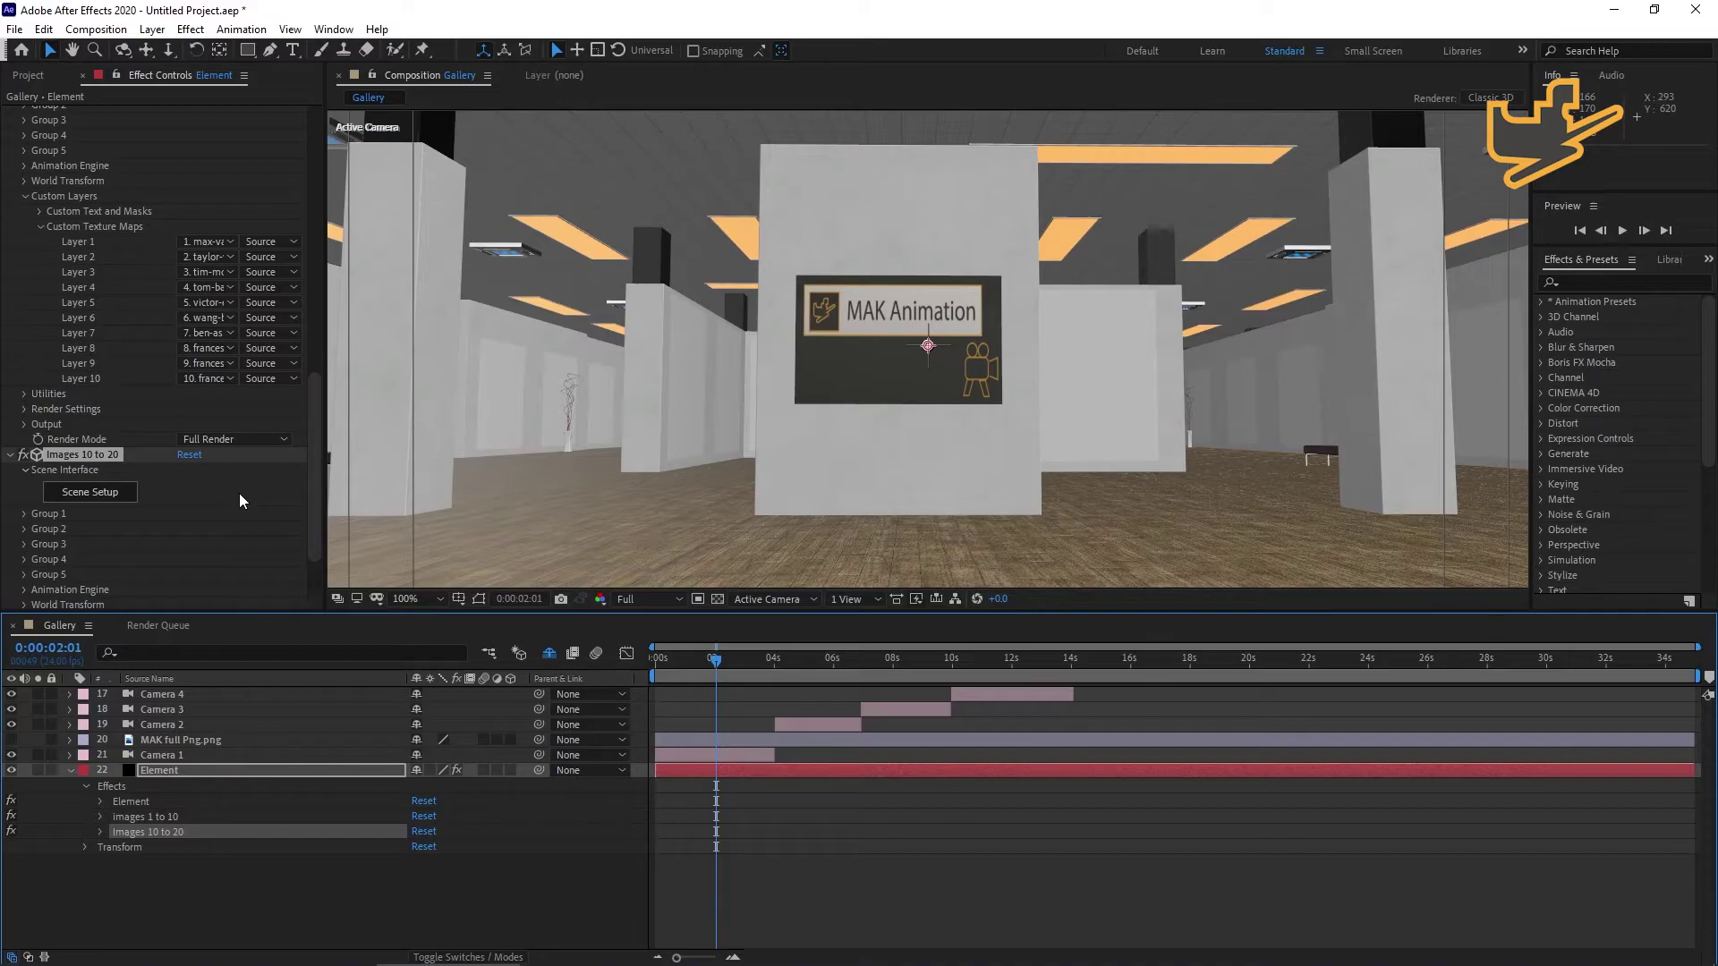
scroll(239, 493, "up", 3)
key("period")
key("period")
key("period")
key("period")
key("period")
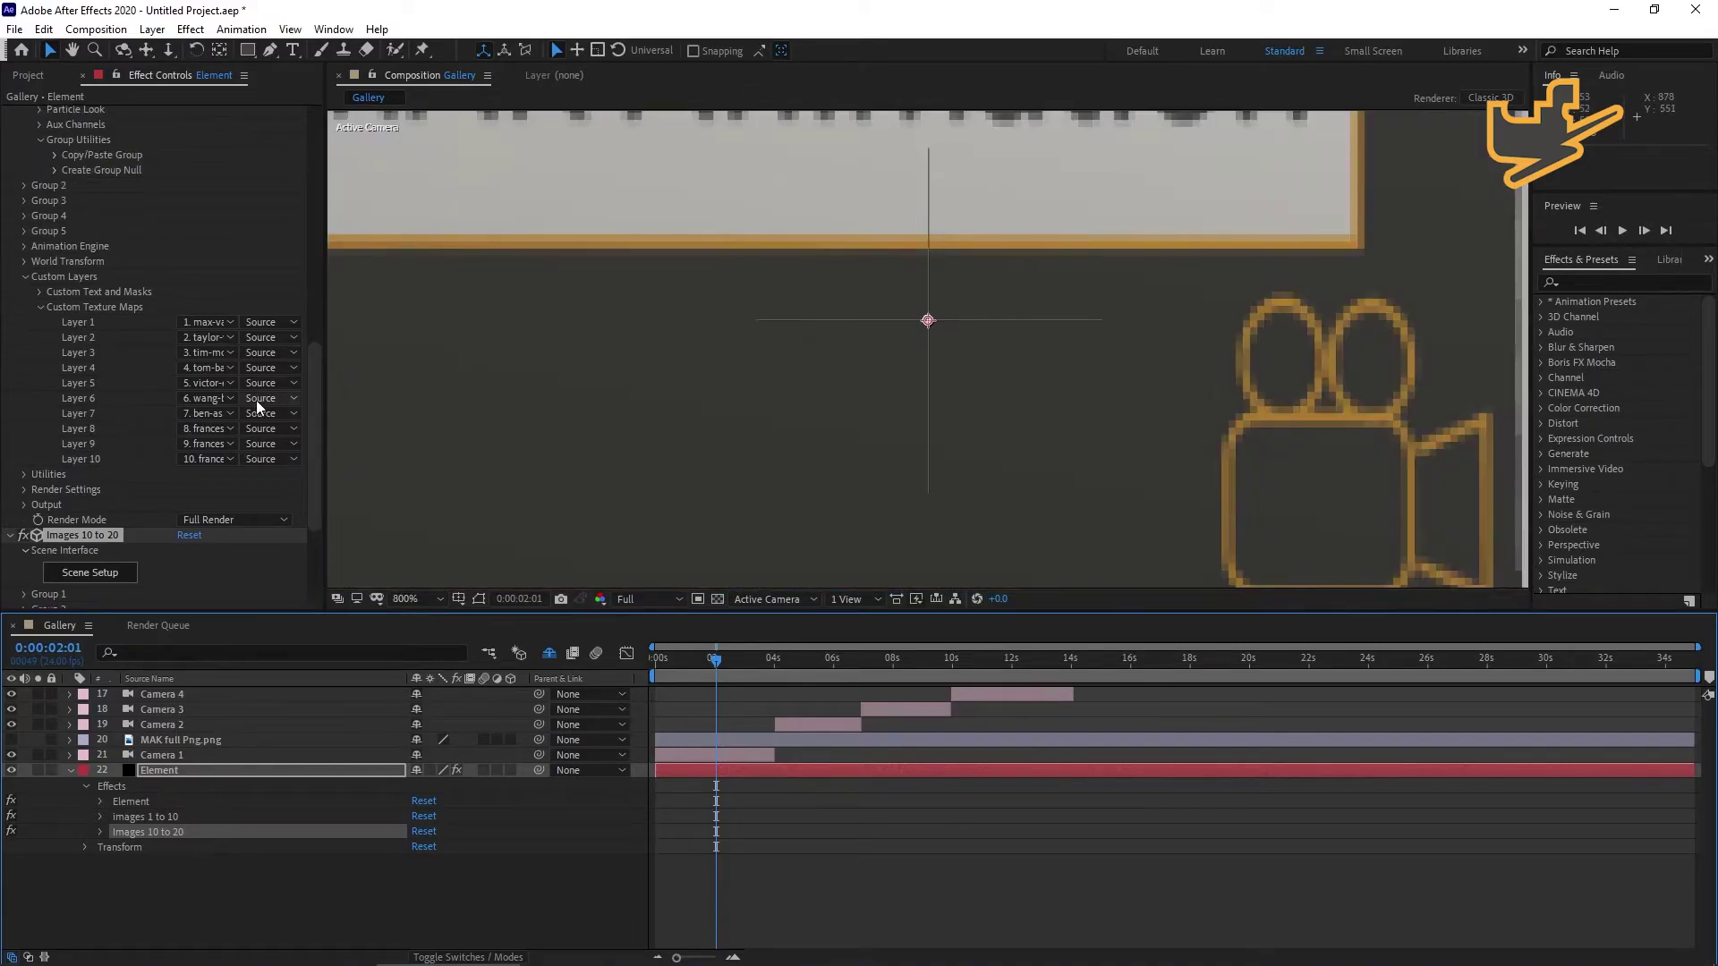
key("comma")
key("comma")
key("comma")
key("comma")
left_click(439, 598)
left_click(448, 620)
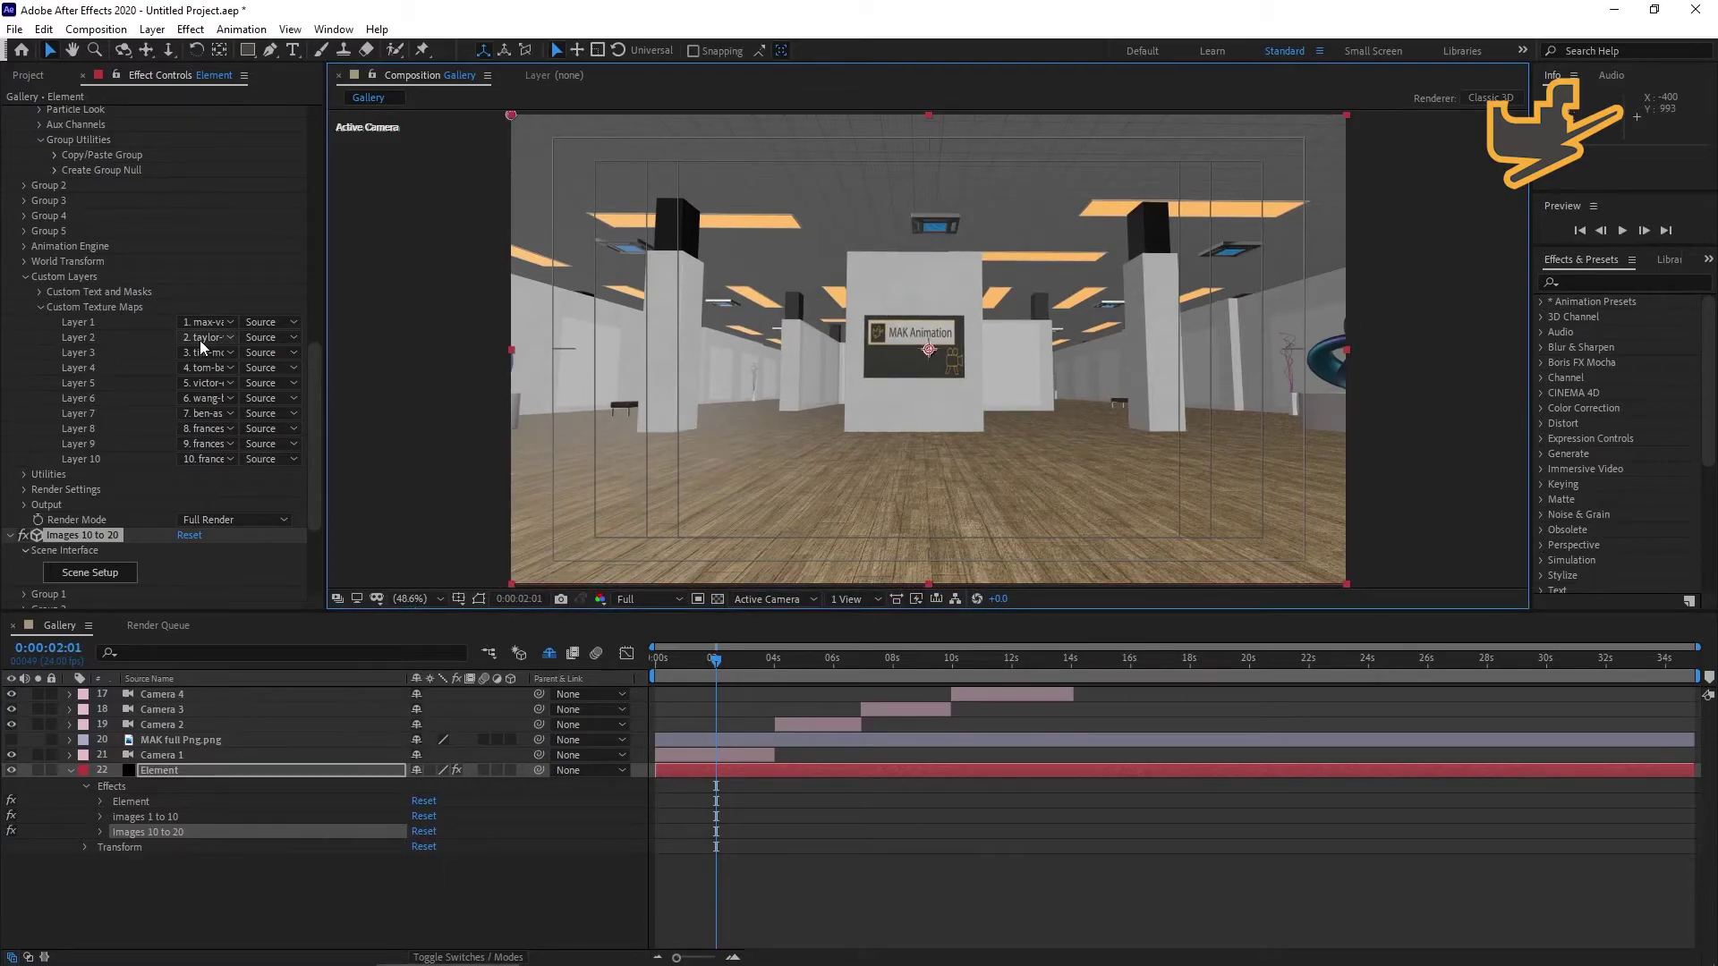
Set the Render Mode of the images 1 to 10 effect to Unified.
scroll(265, 545, "down", 3)
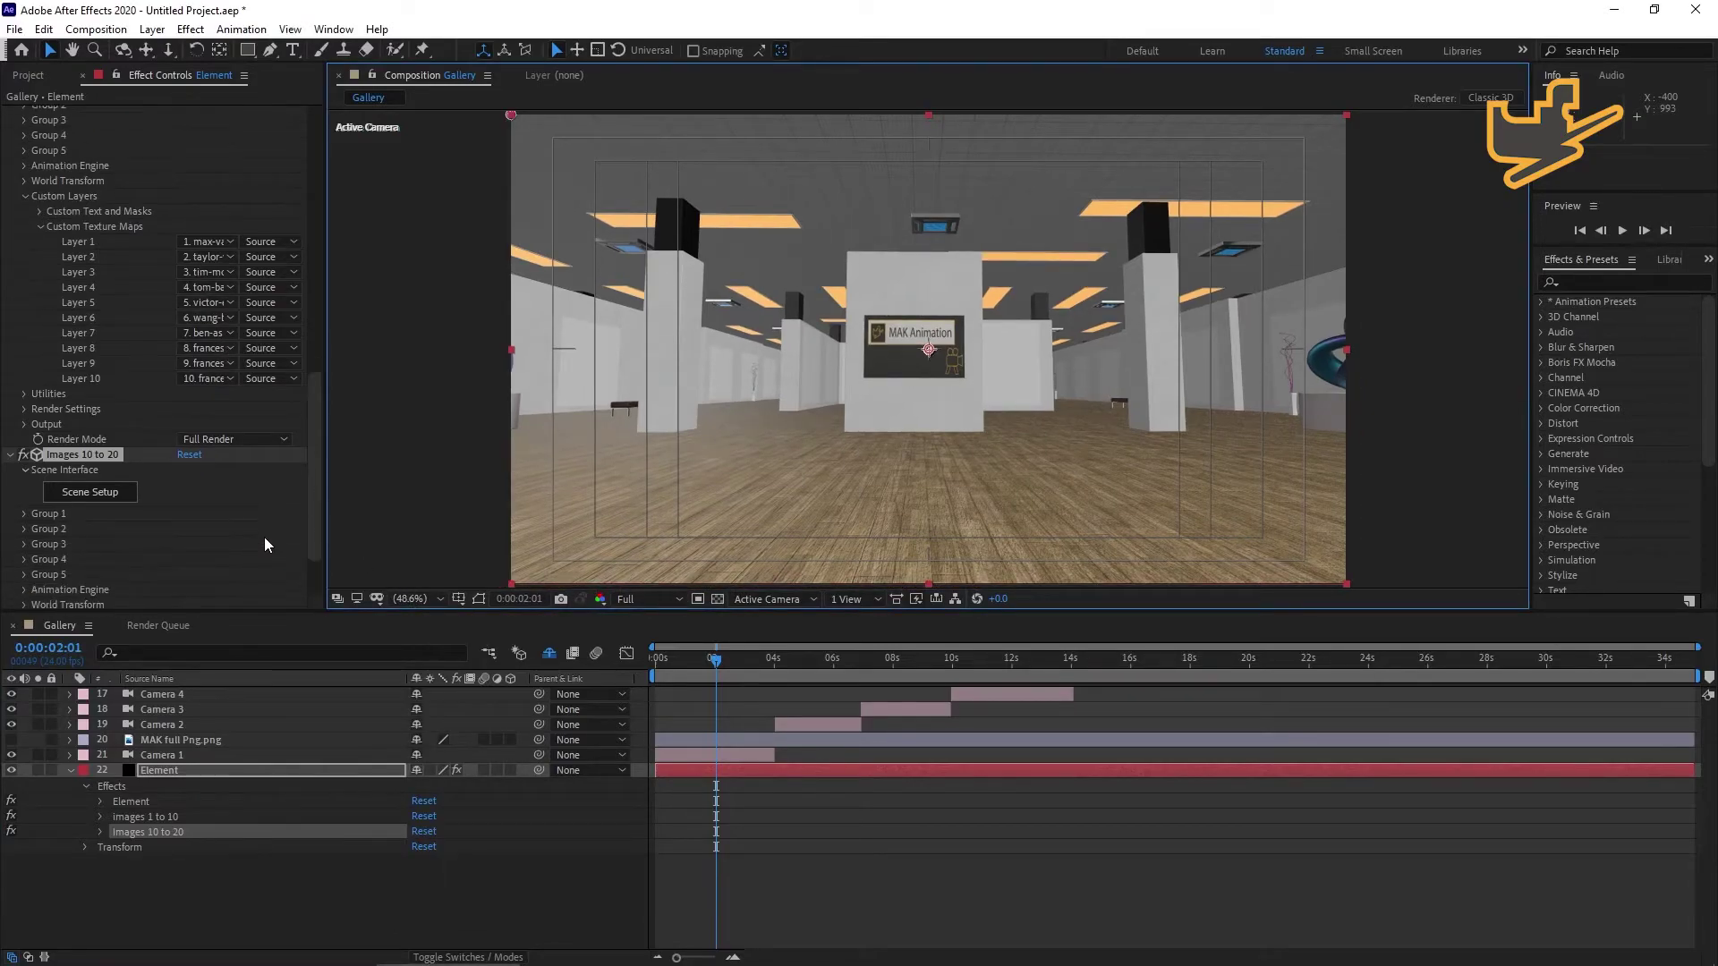
left_click(219, 442)
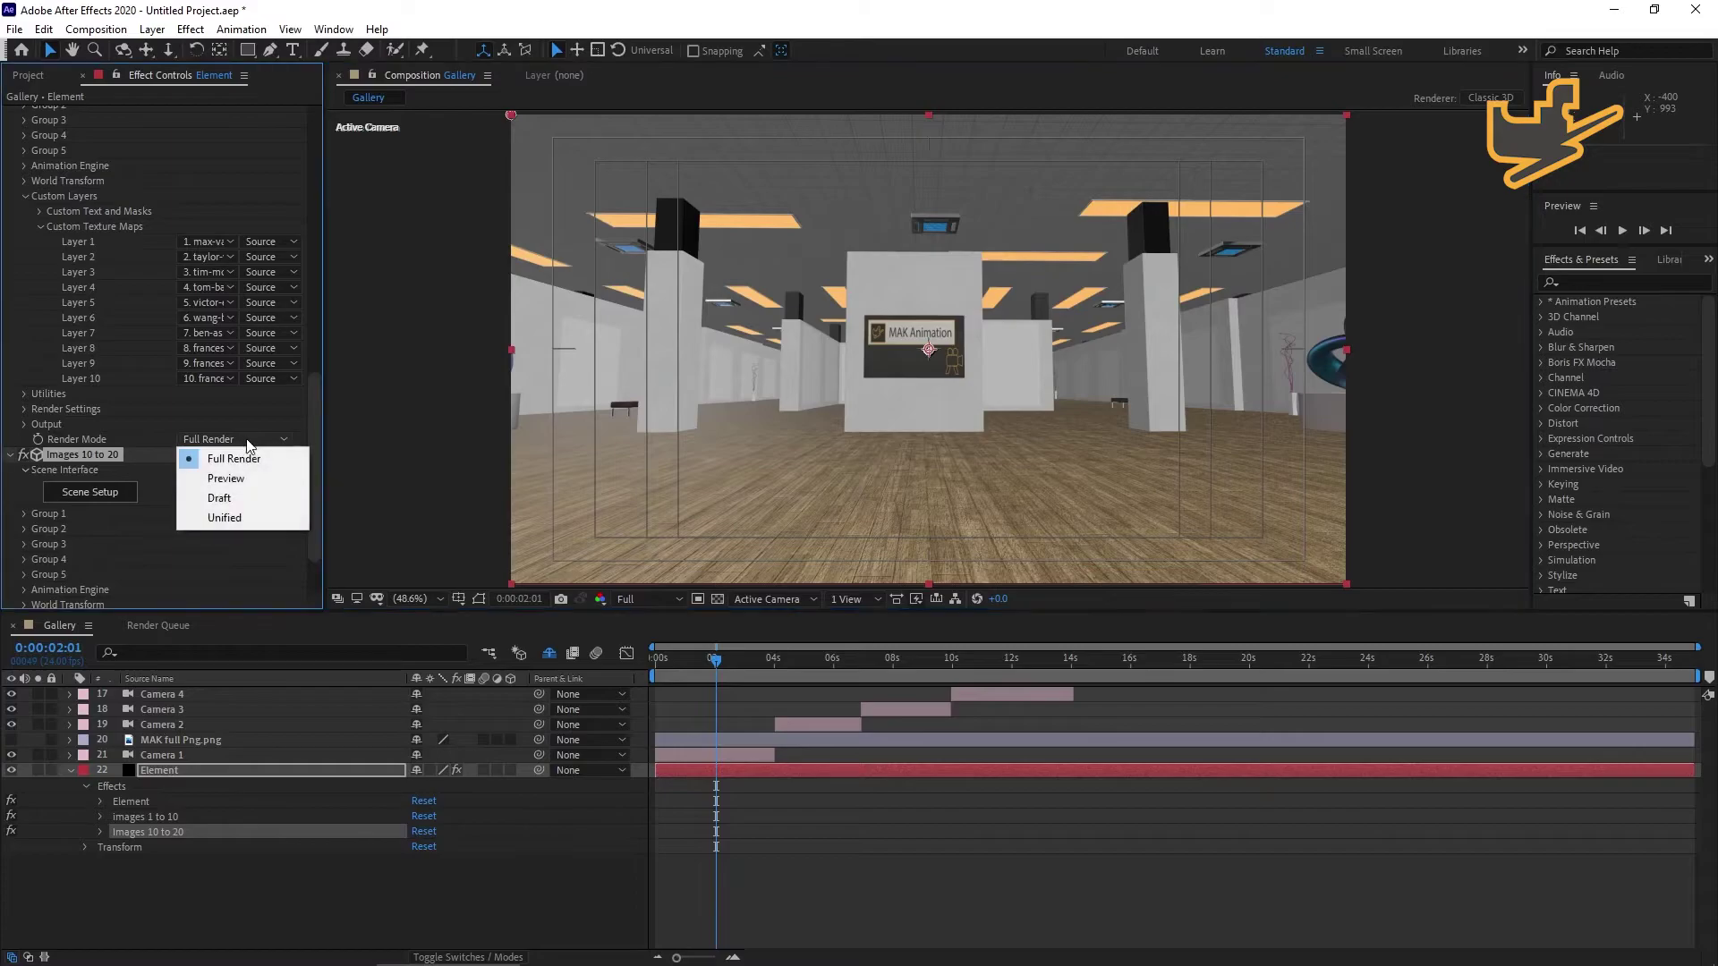
left_click(246, 524)
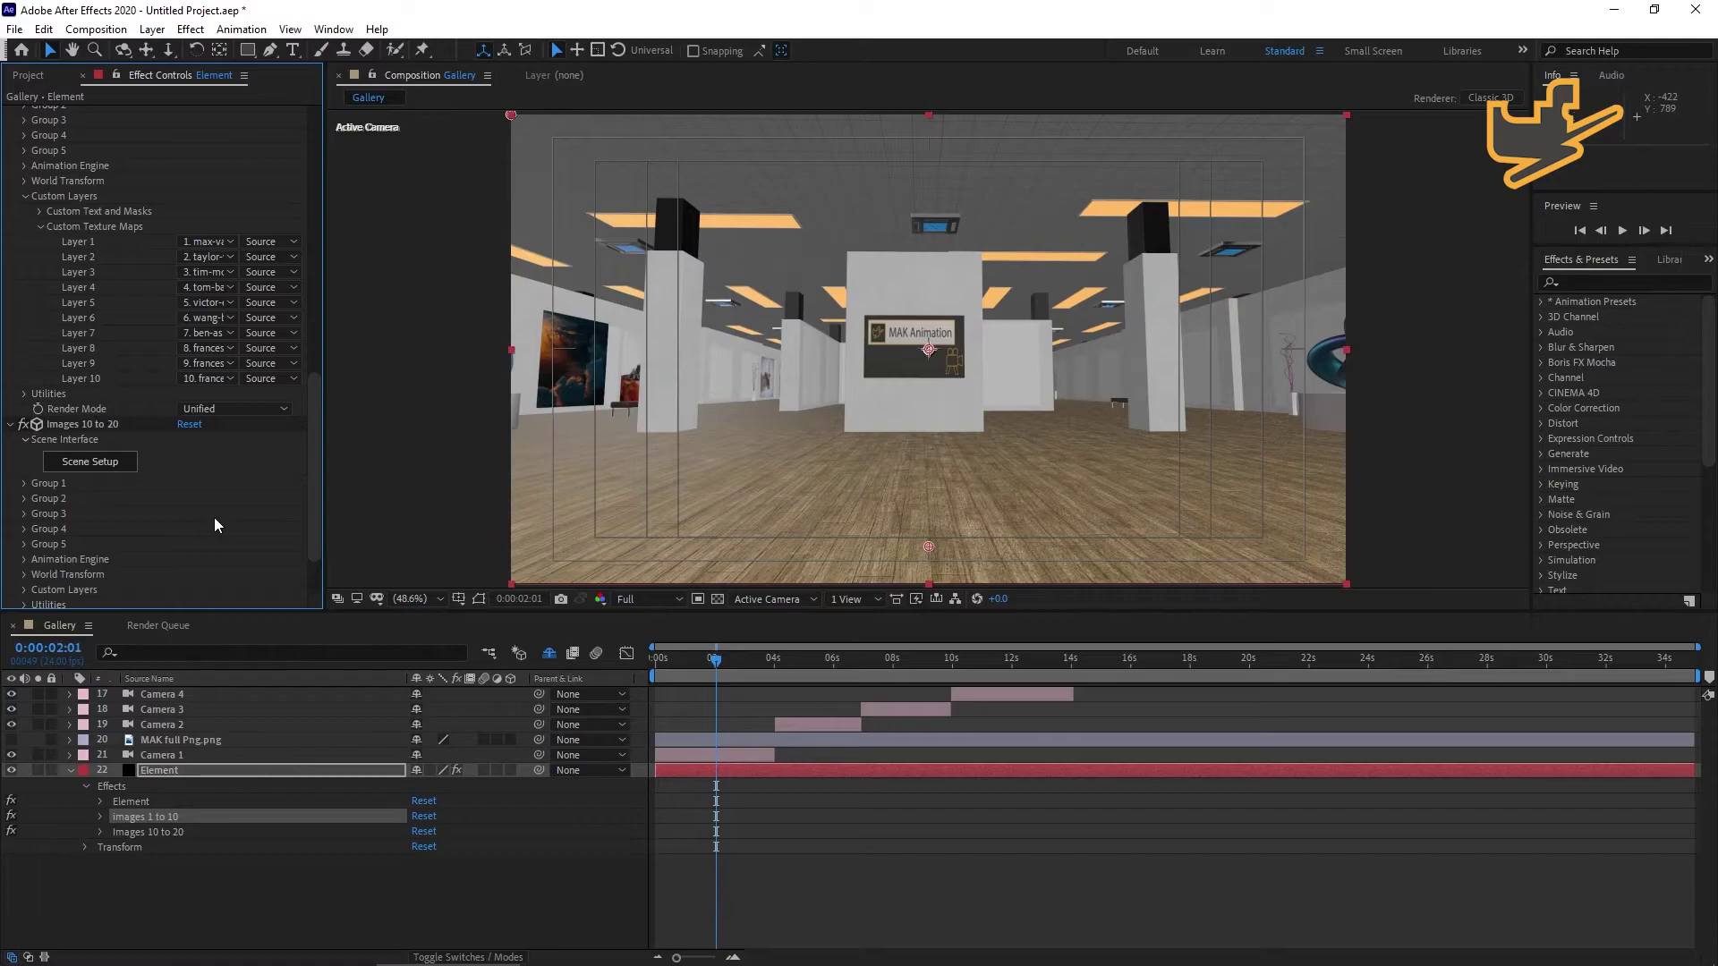
Import the MAK_Placeholders_OBJ model into the Images 10 to 20 effect's scene with default import preferences and apply the scene.
scroll(215, 525, "down", 3)
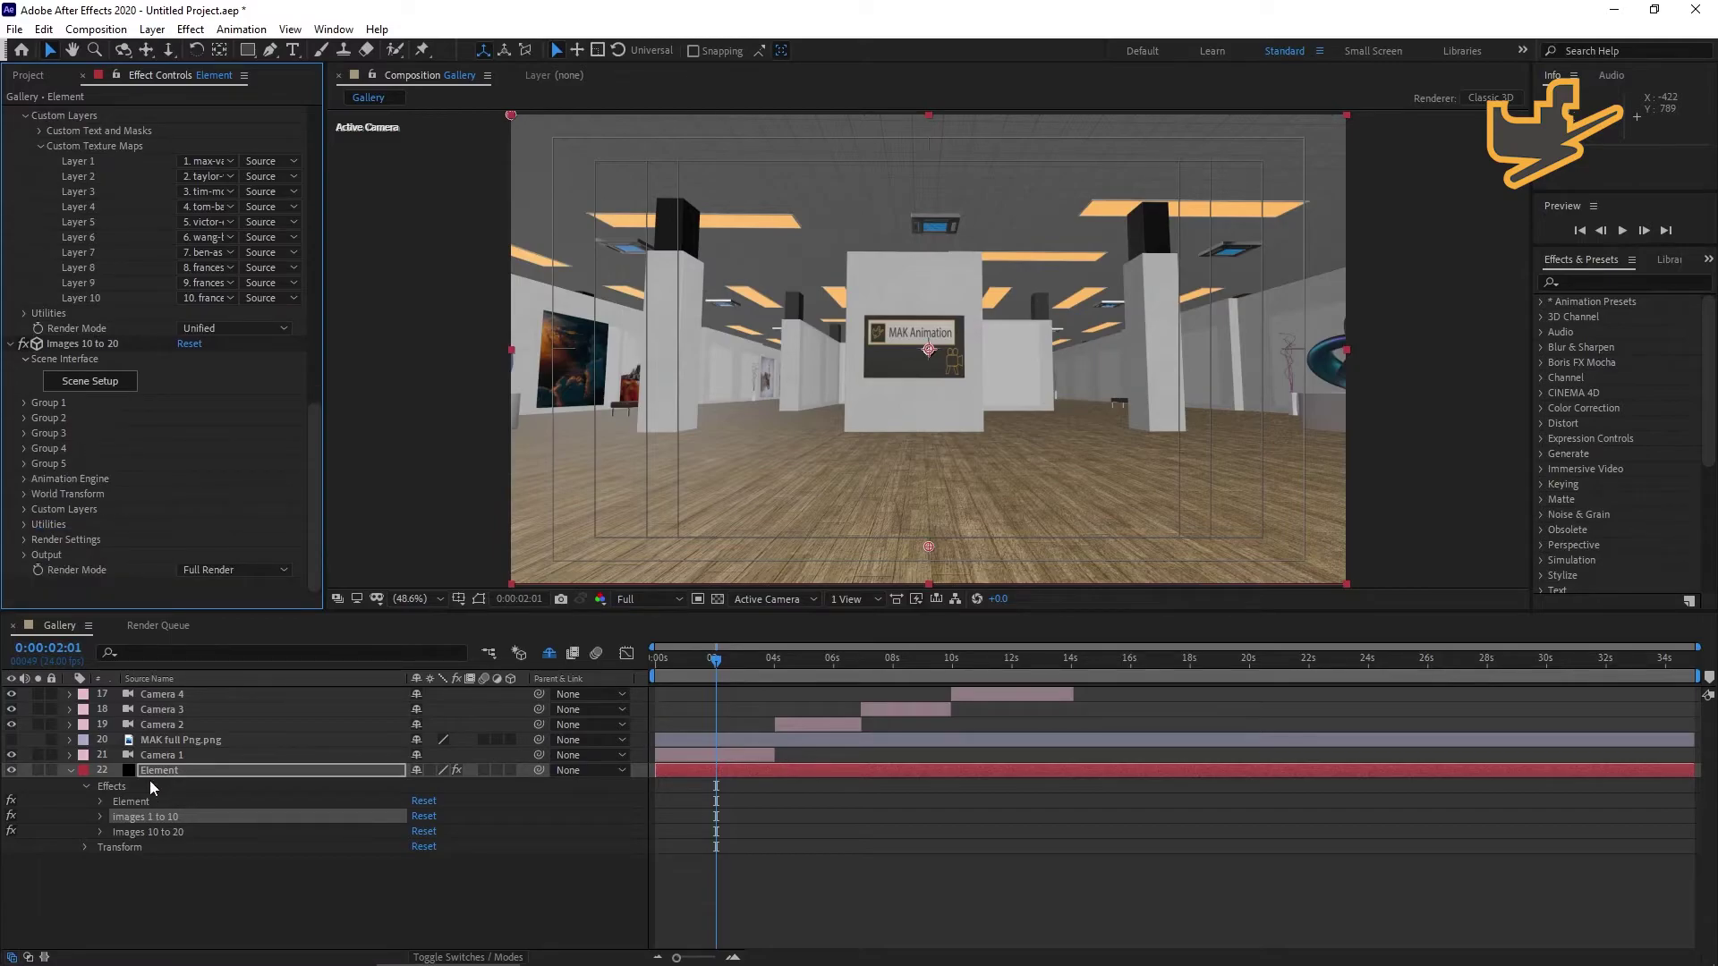
left_click(98, 385)
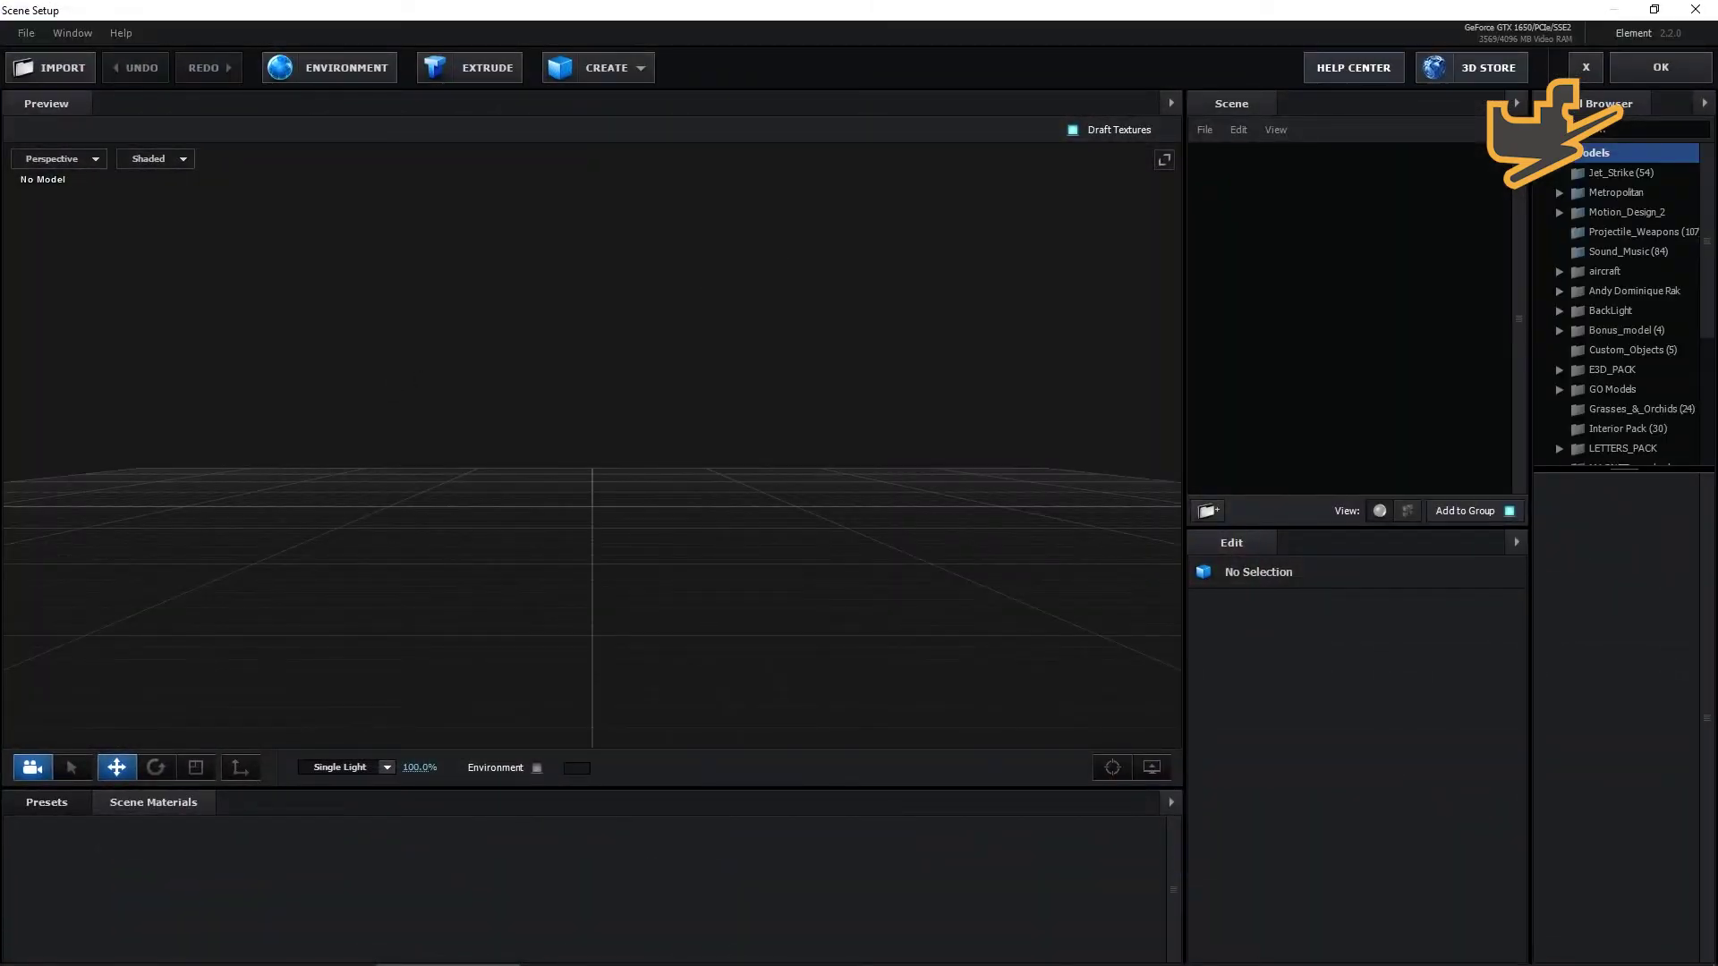
left_click(26, 33)
mouse_move(62, 57)
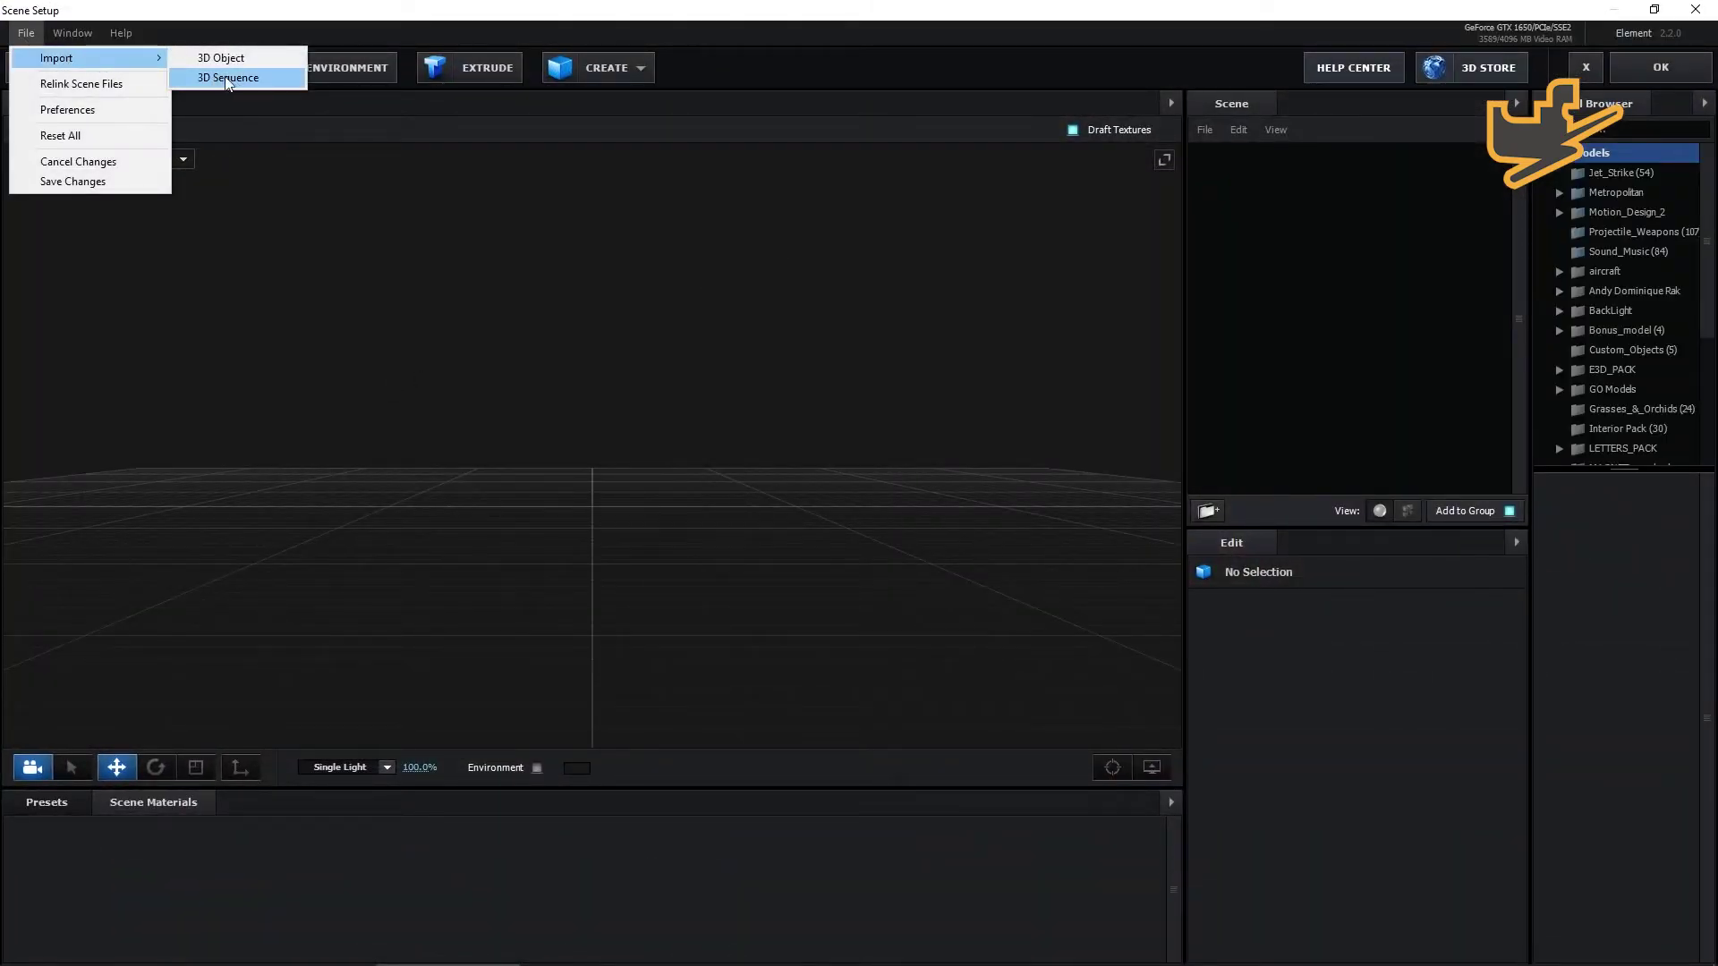
left_click(234, 58)
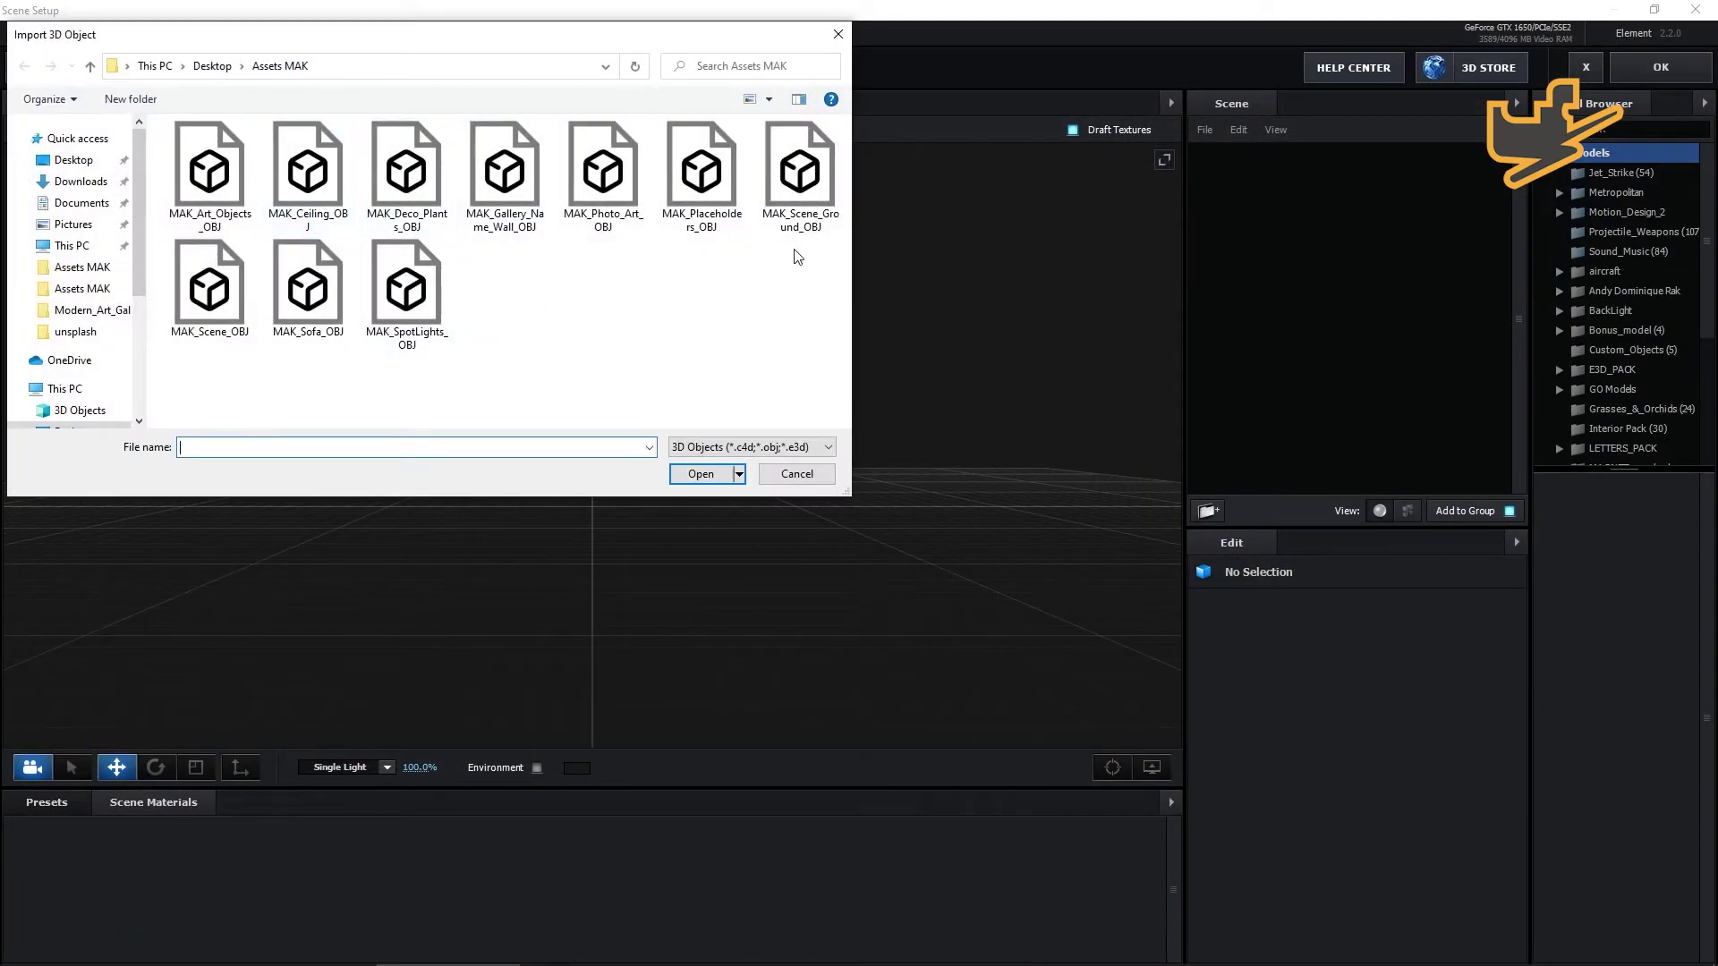
left_click(718, 213)
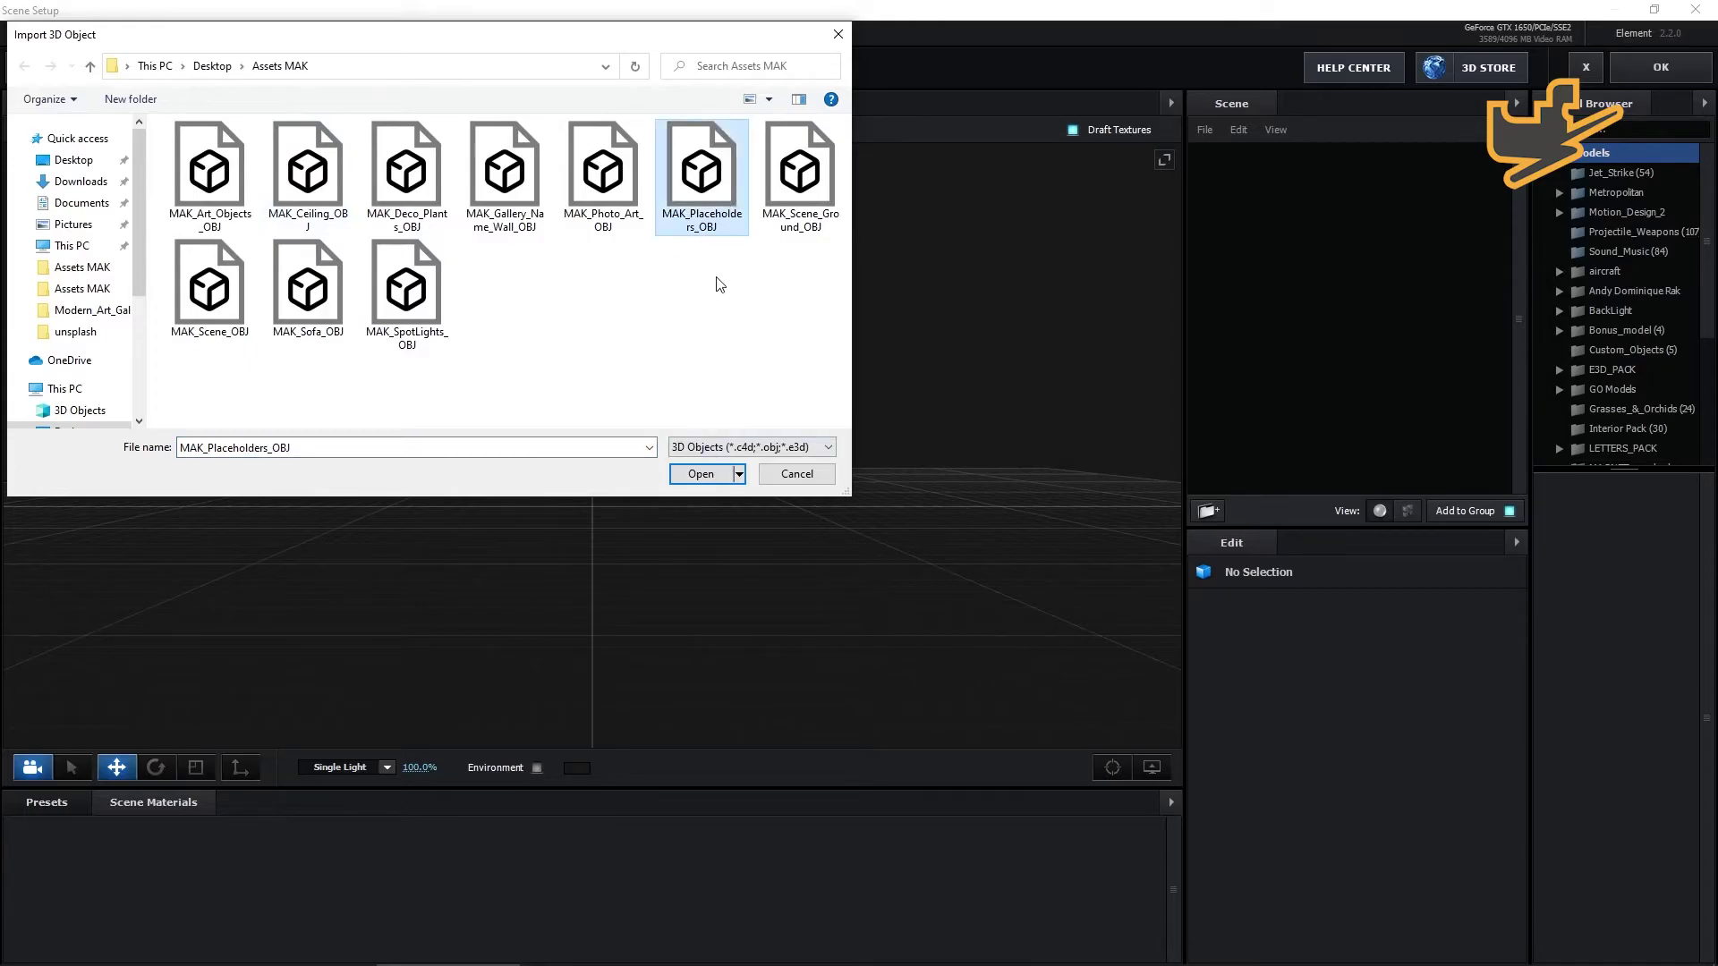
left_click(706, 476)
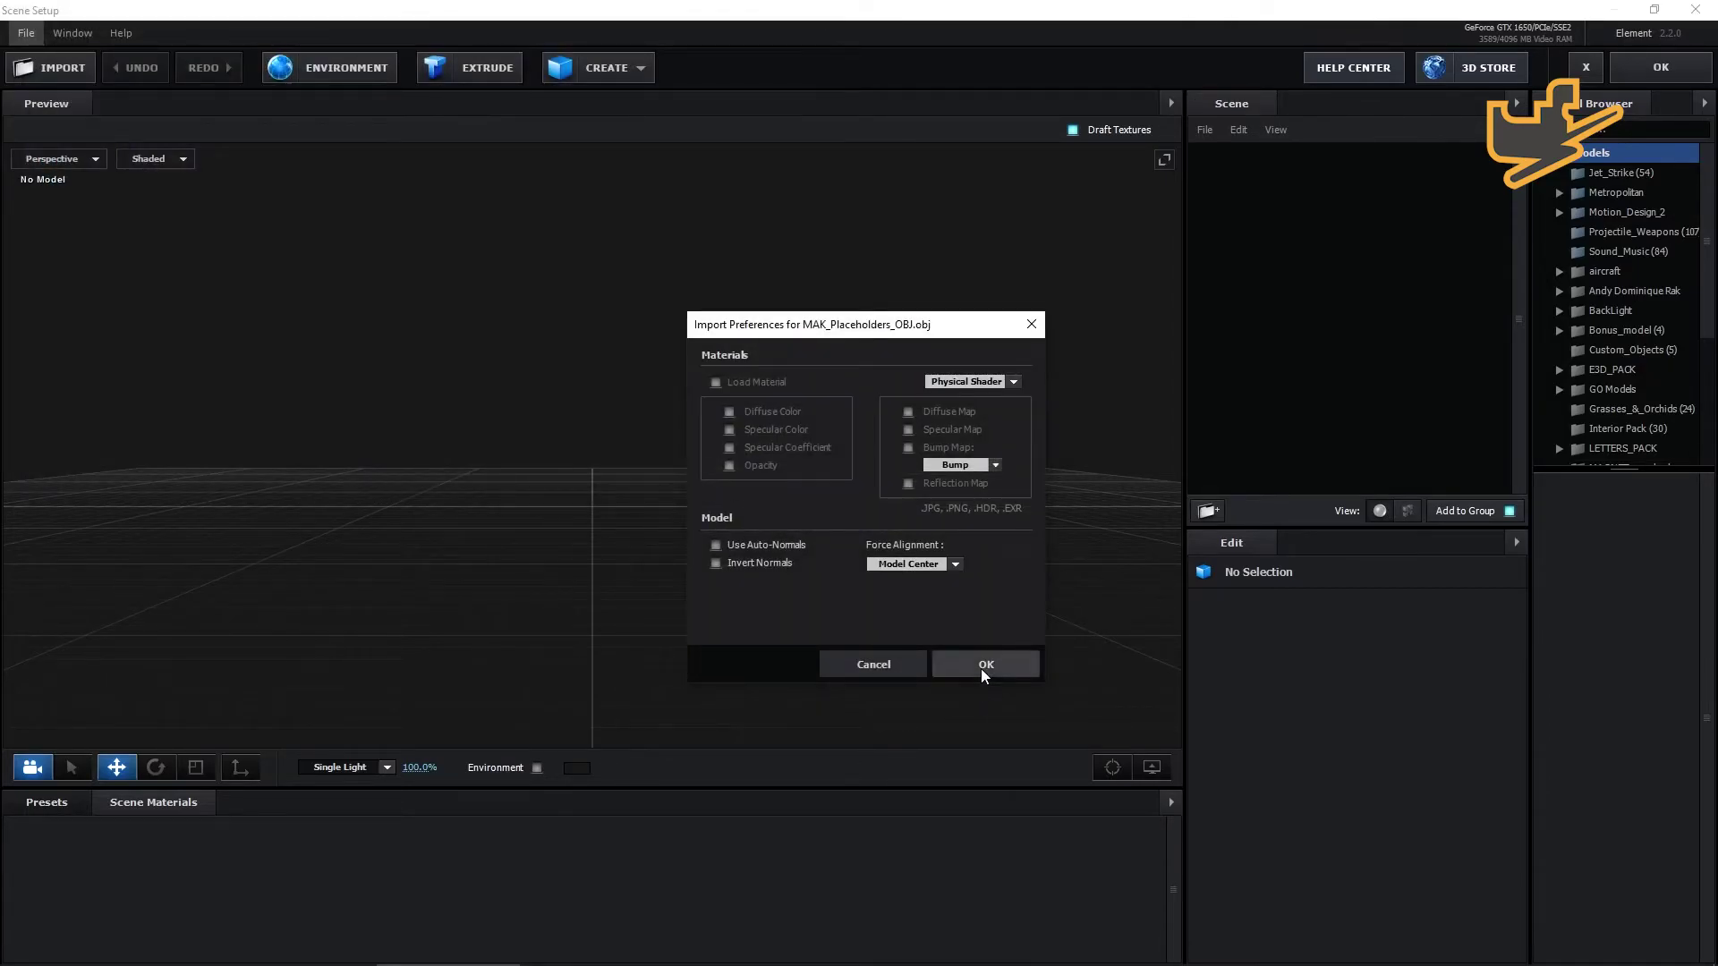
left_click(981, 667)
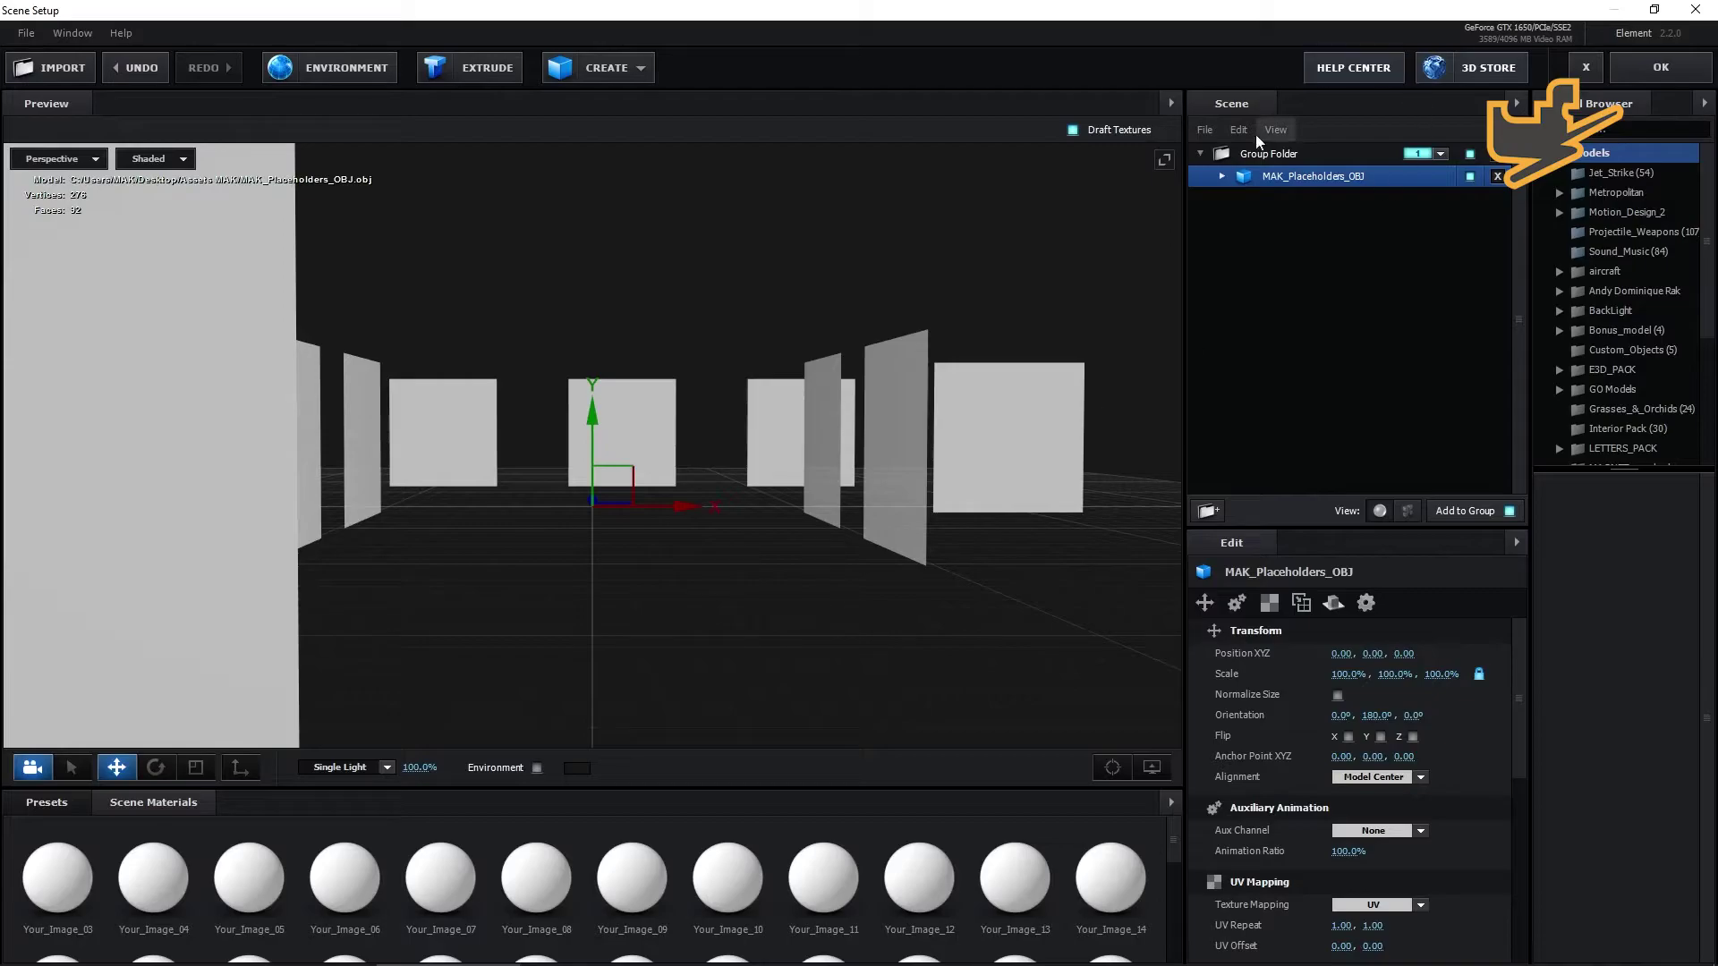
left_click(1222, 185)
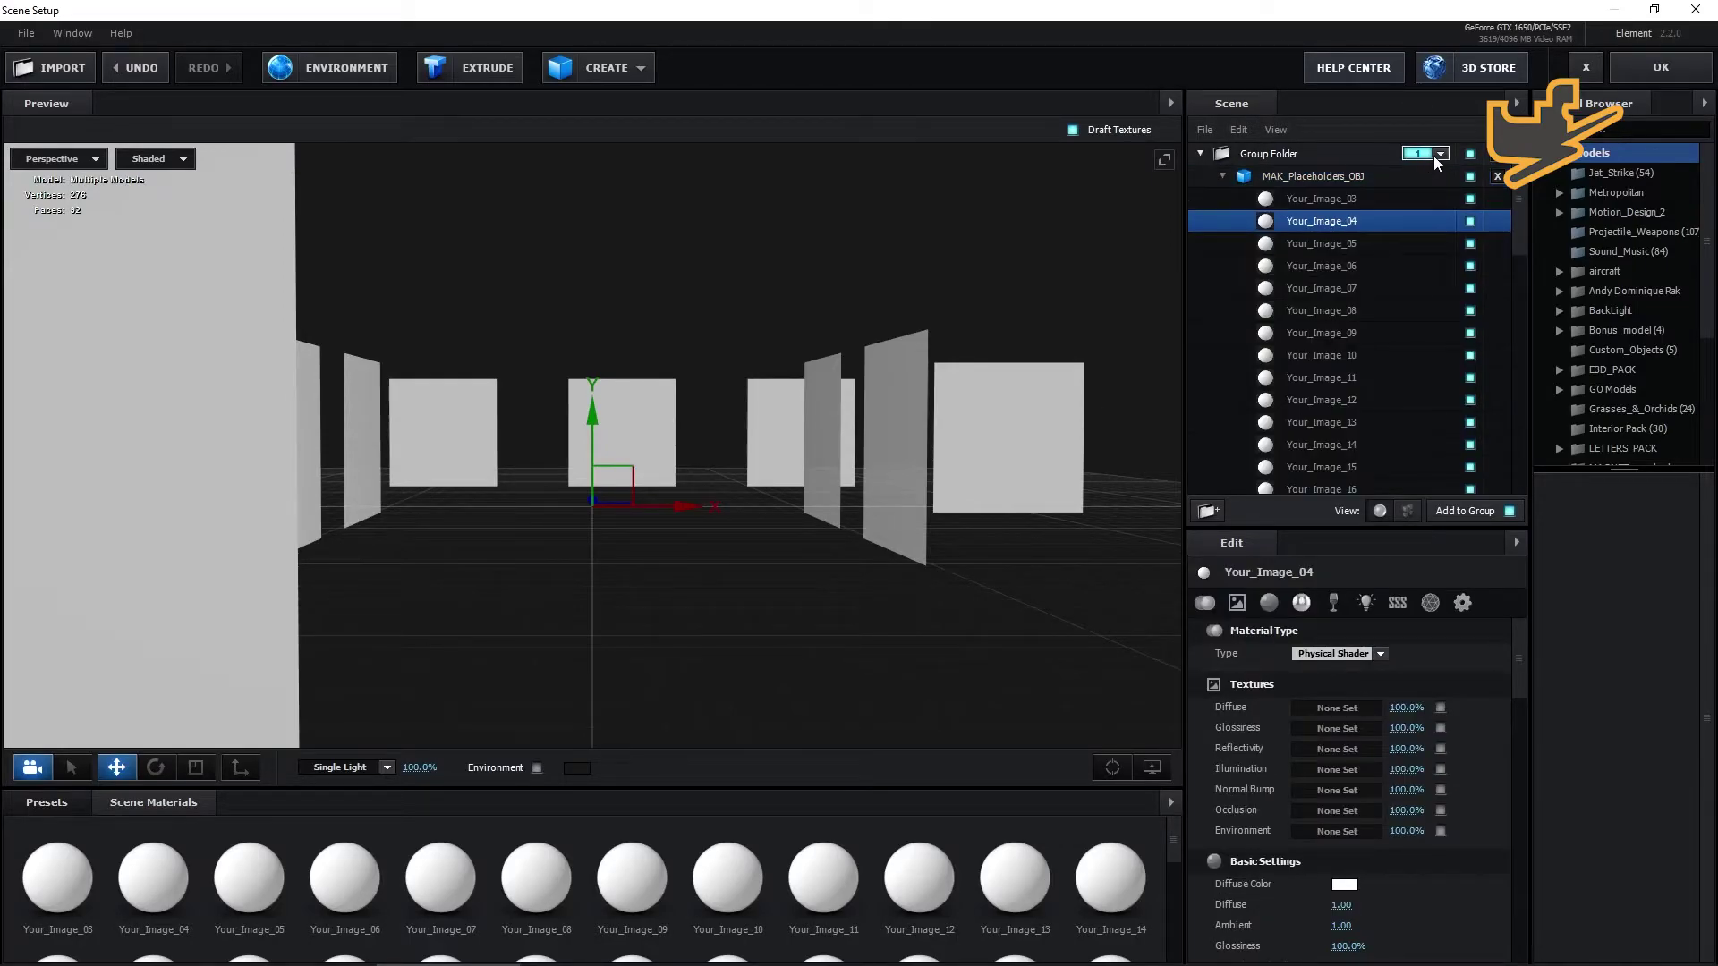
left_click(1643, 71)
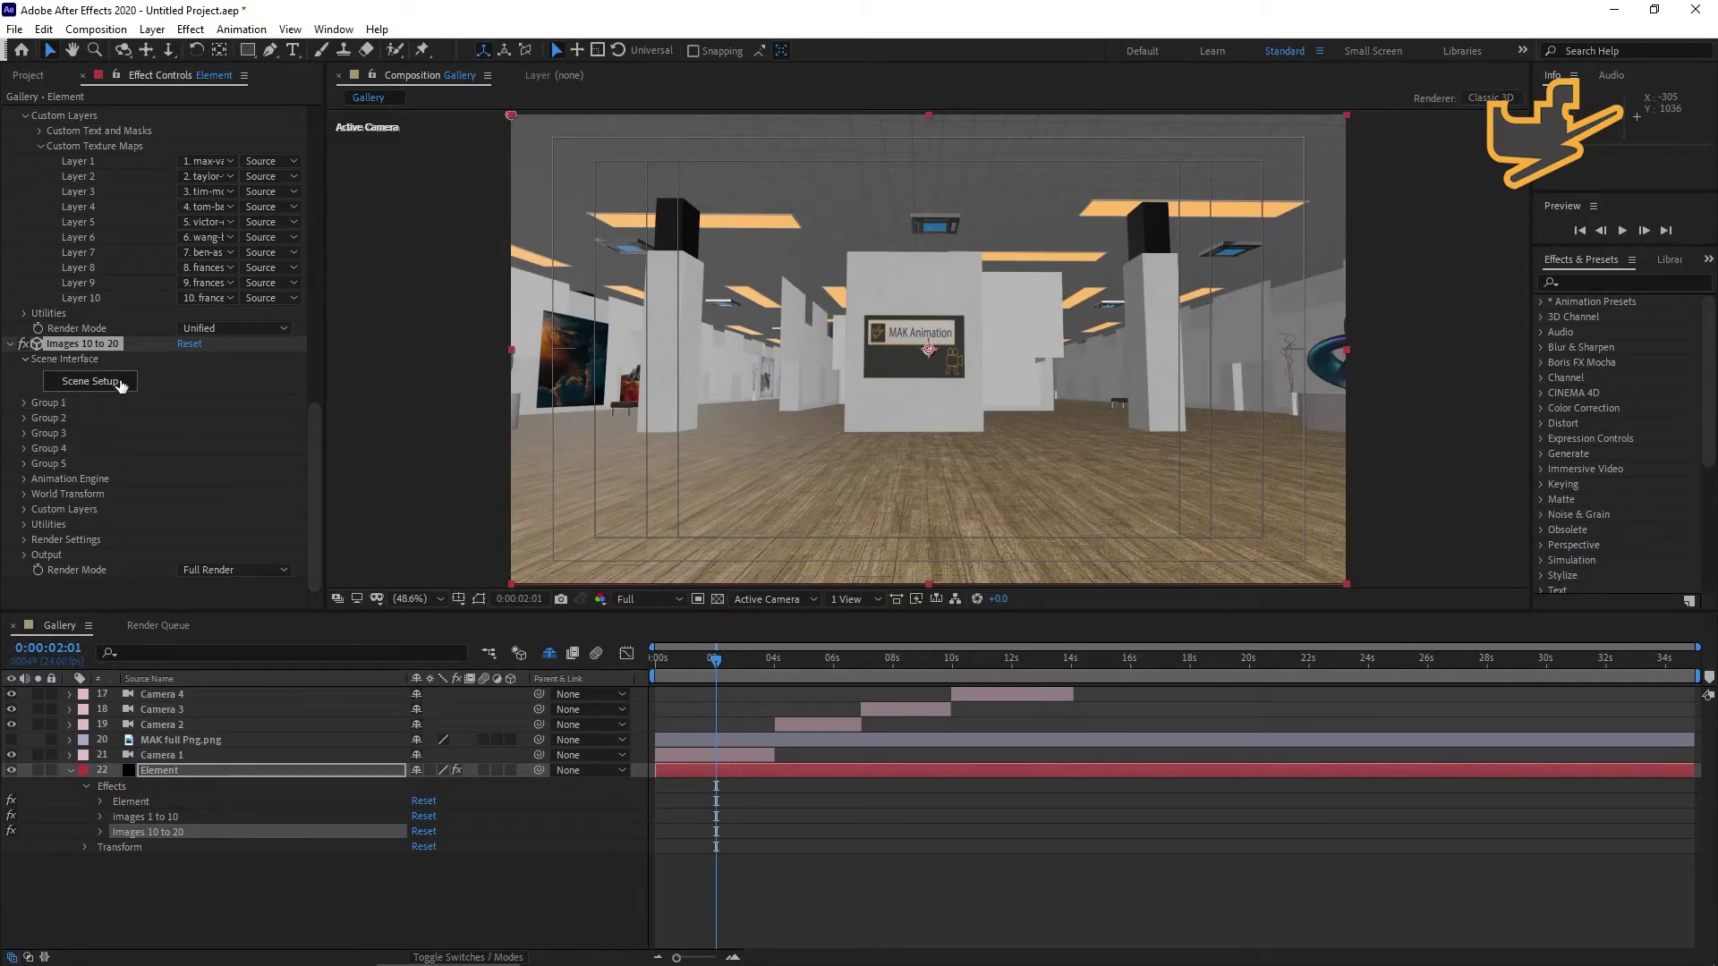
Set the Images 10 to 20 effect's Group 1 replicator position to XY 960, 1003 and Z 2370.
left_click(25, 404)
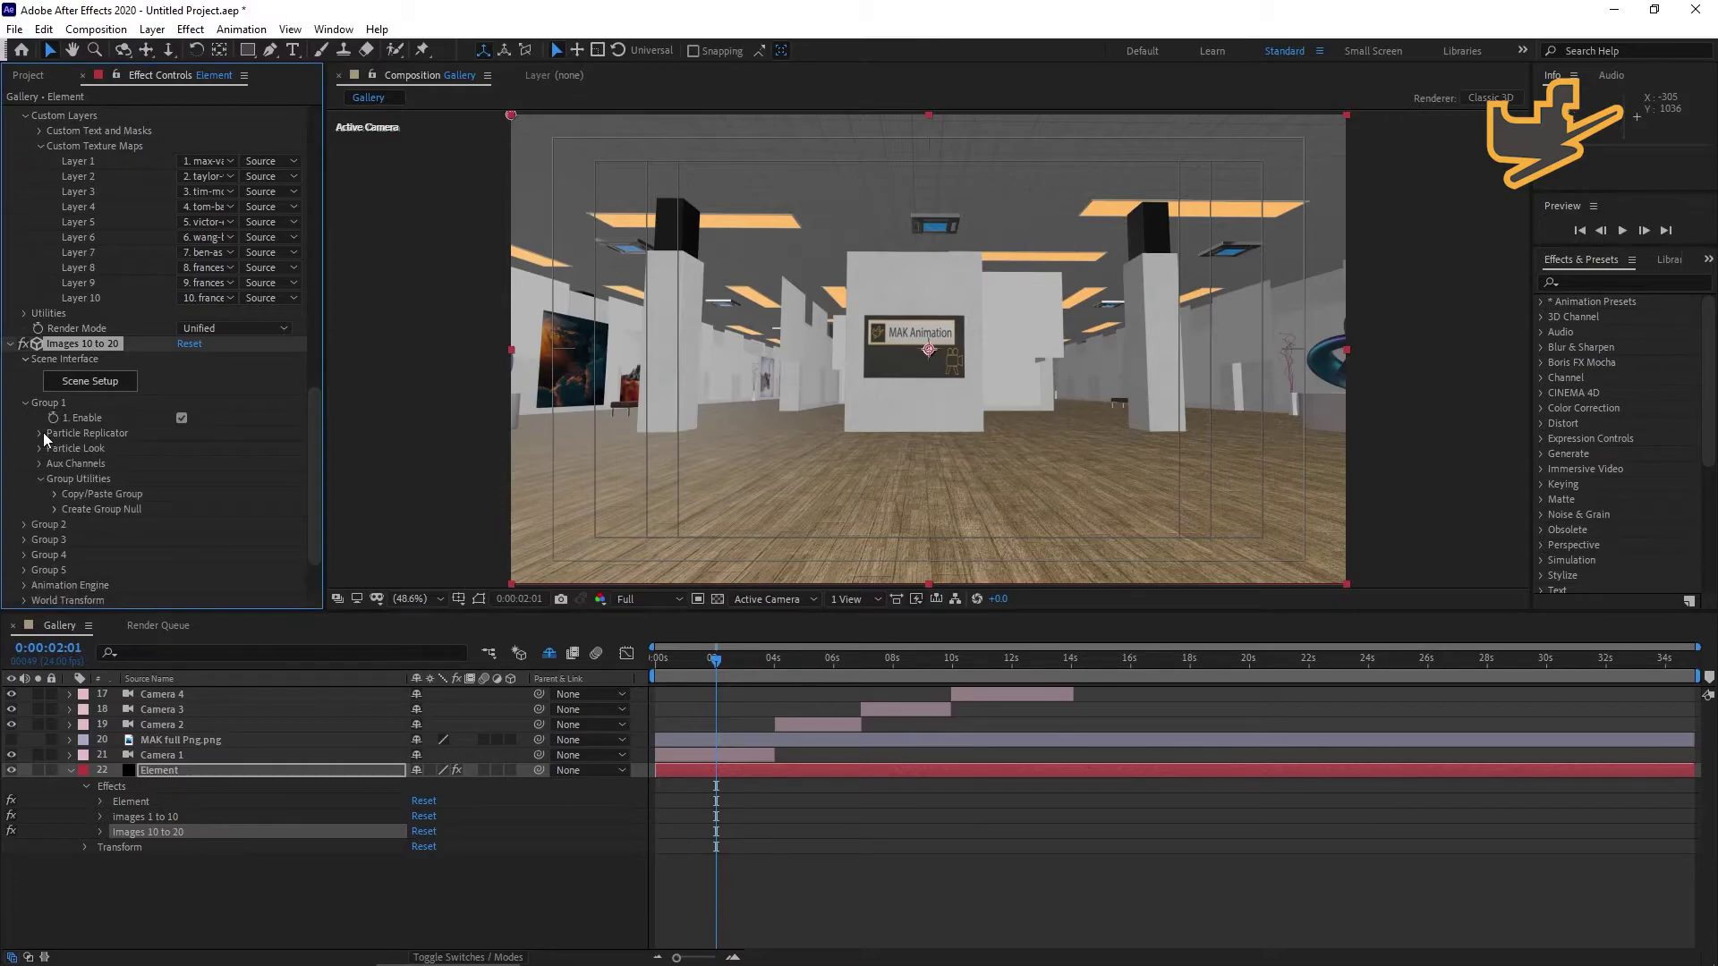
left_click(40, 433)
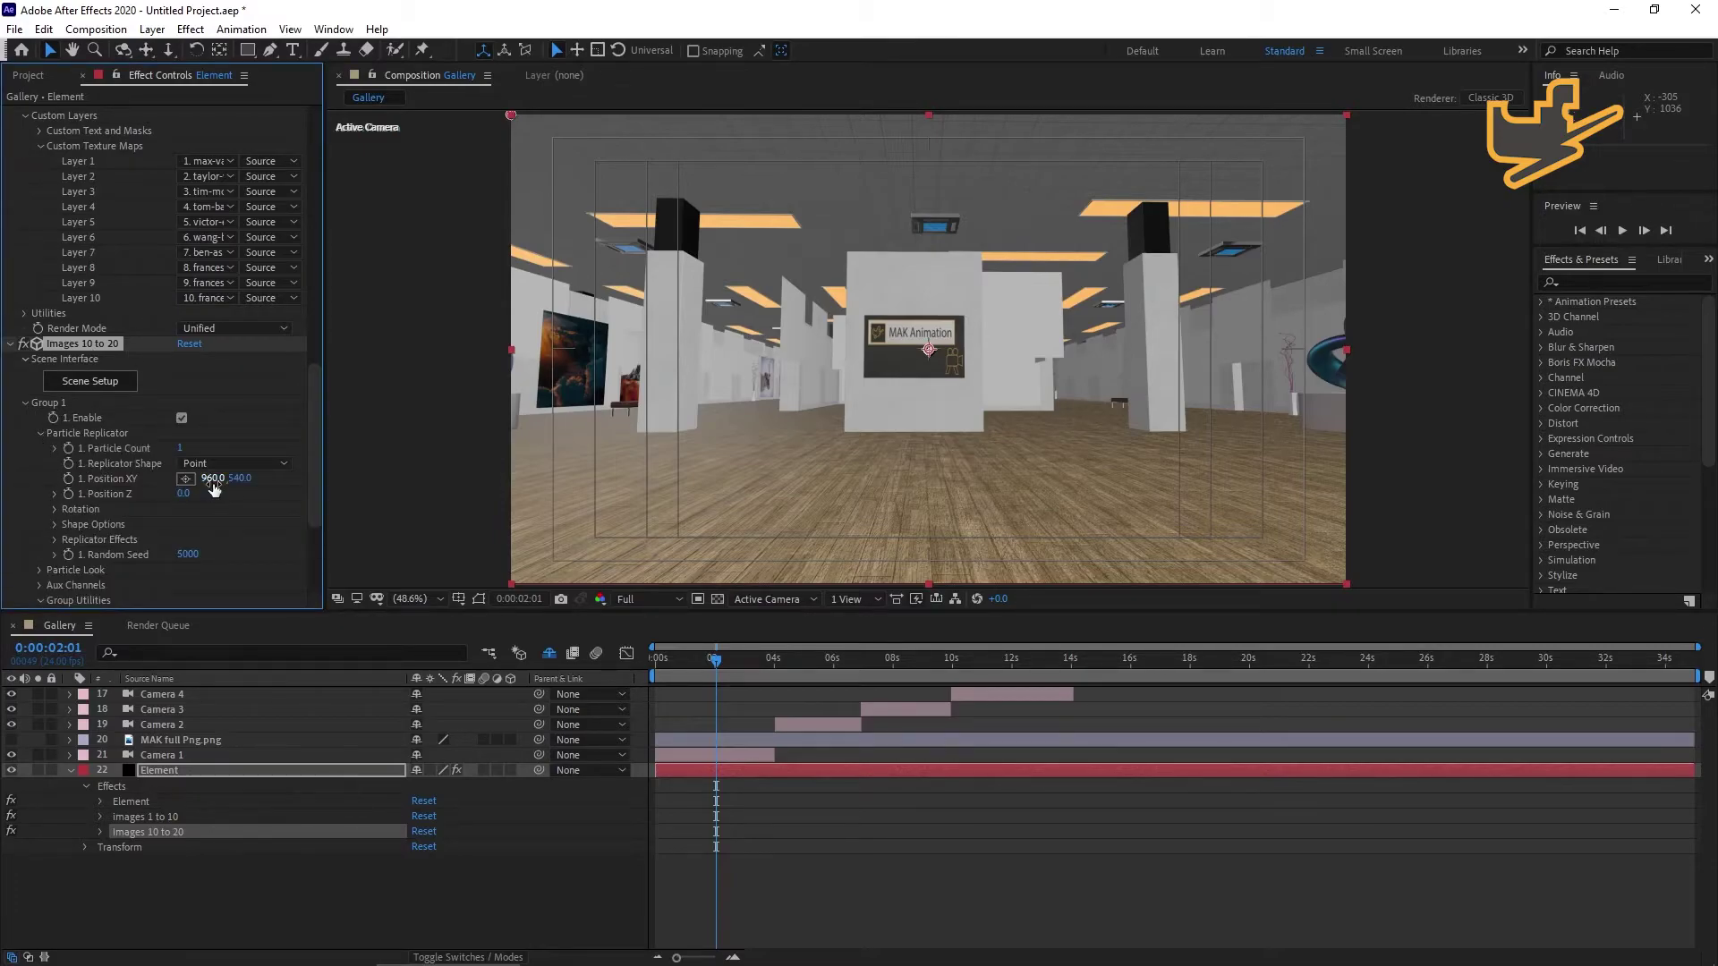
left_click_drag(213, 479, 412, 524)
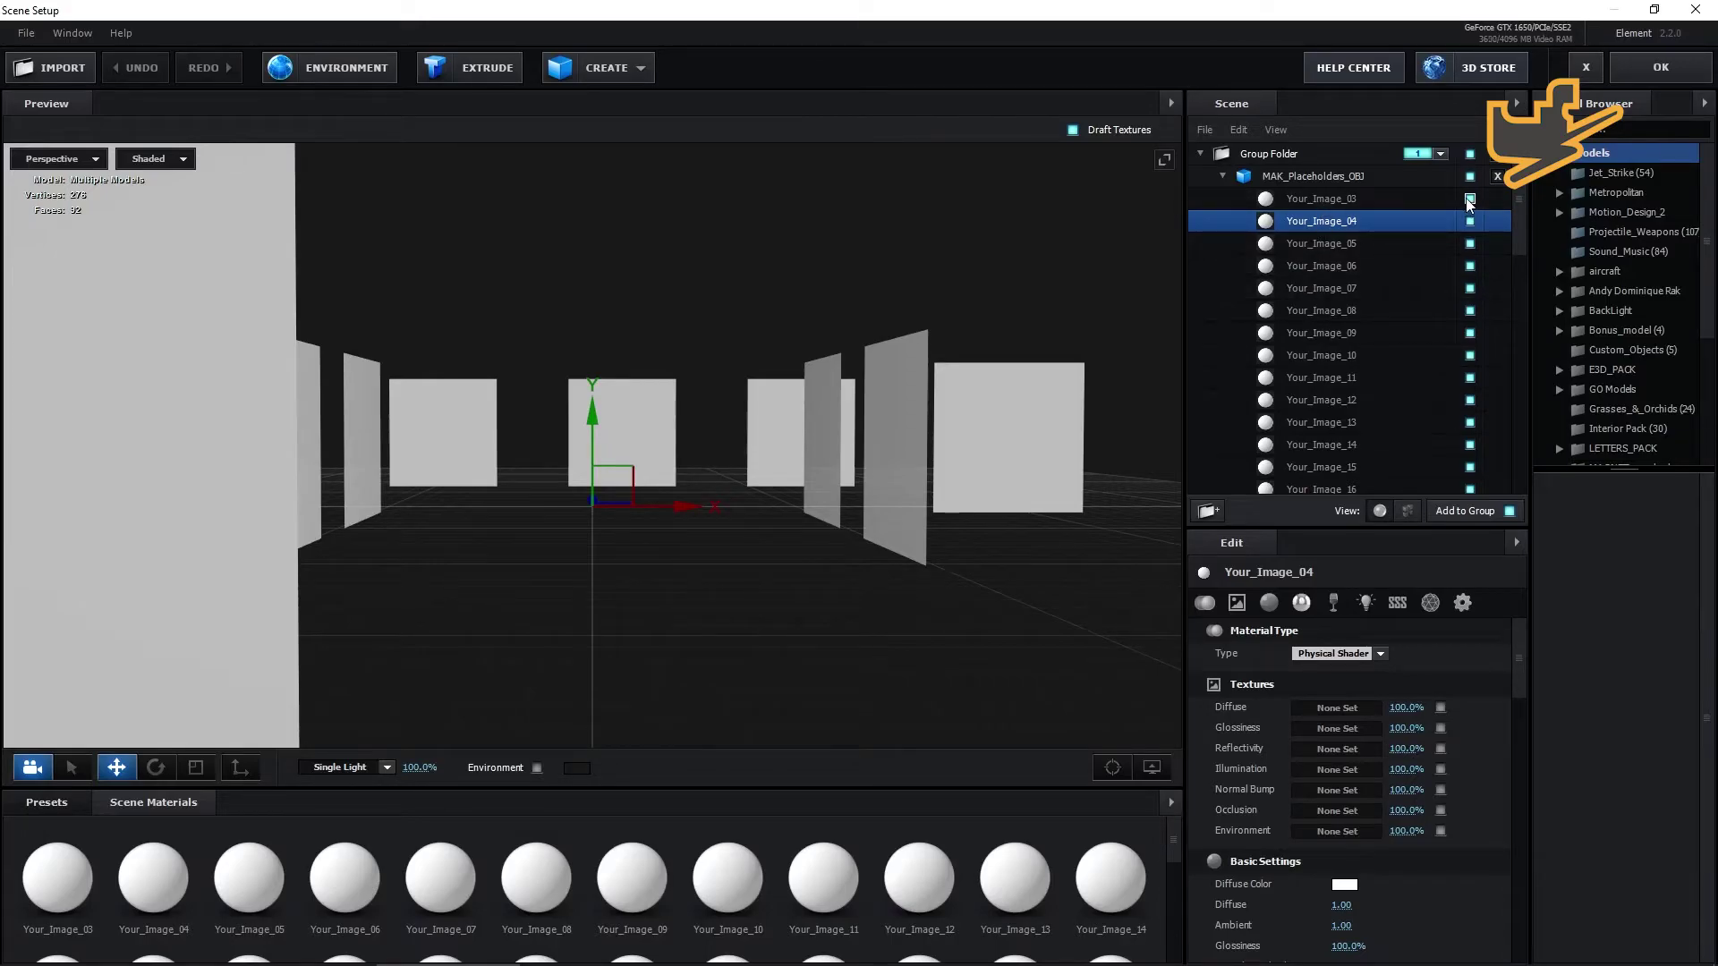
In the Images 10 to 20 scene, turn off the placeholder materials Your_Image_03 through Your_Image_08 and Your_Image_10.
left_click(1471, 198)
left_click(1470, 221)
left_click(1470, 243)
left_click(1470, 266)
left_click(1470, 288)
left_click(1470, 311)
left_click(1475, 336)
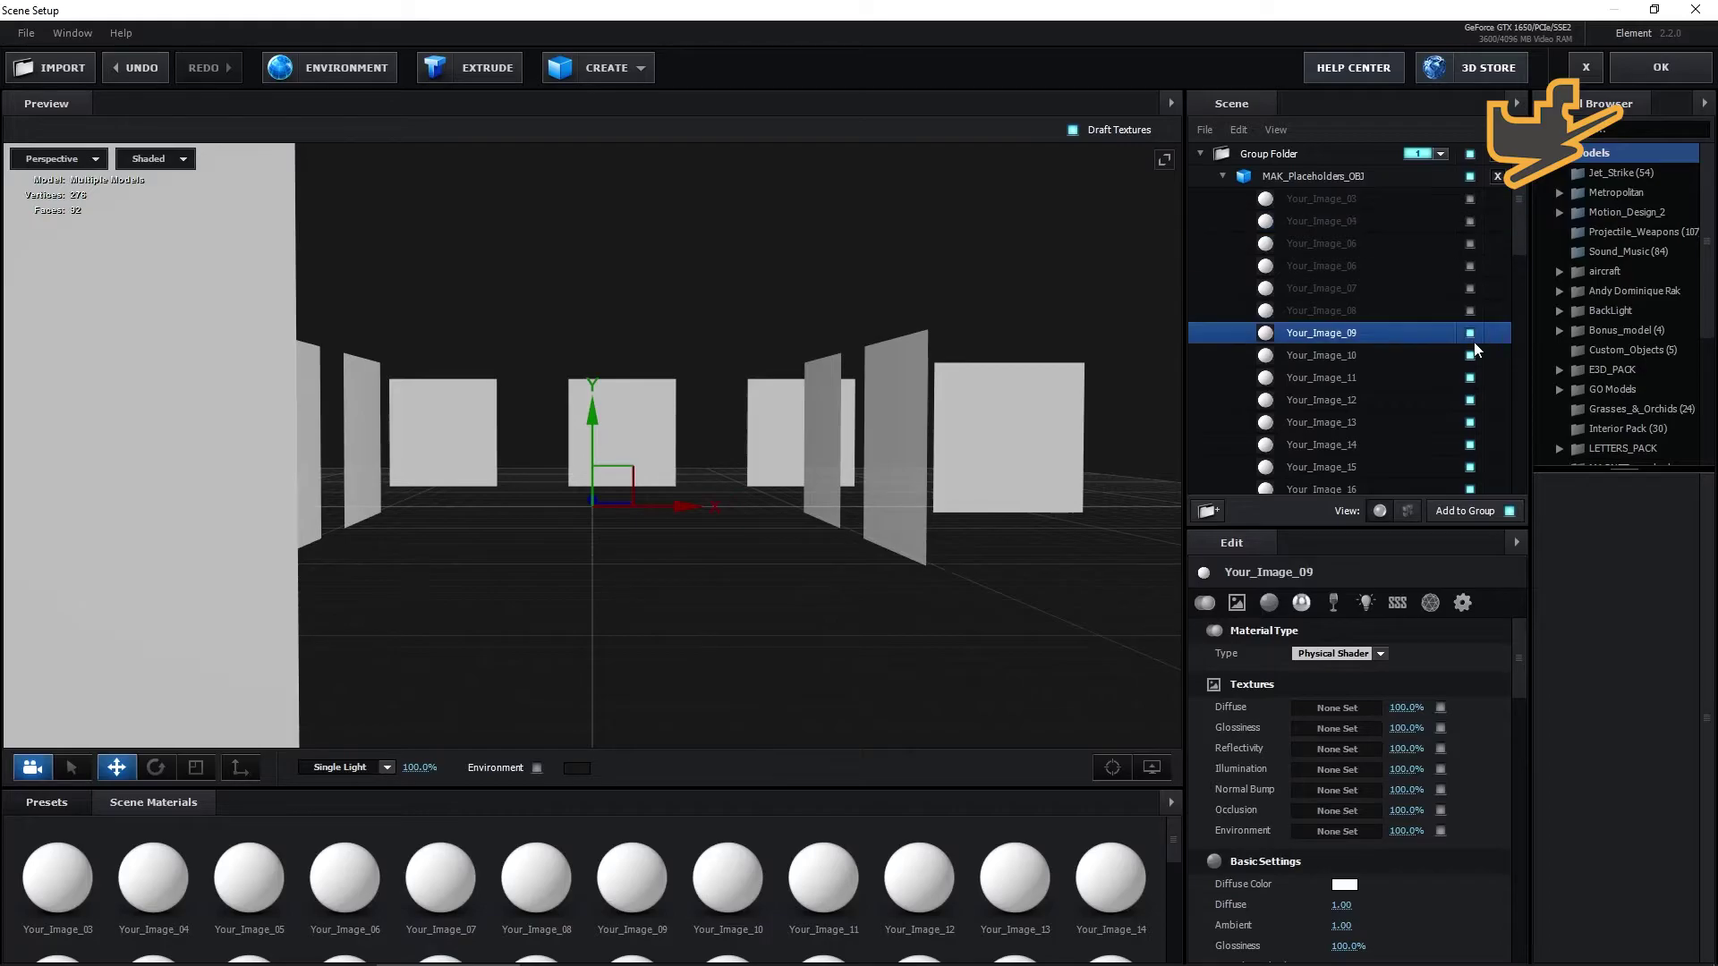
left_click(1471, 356)
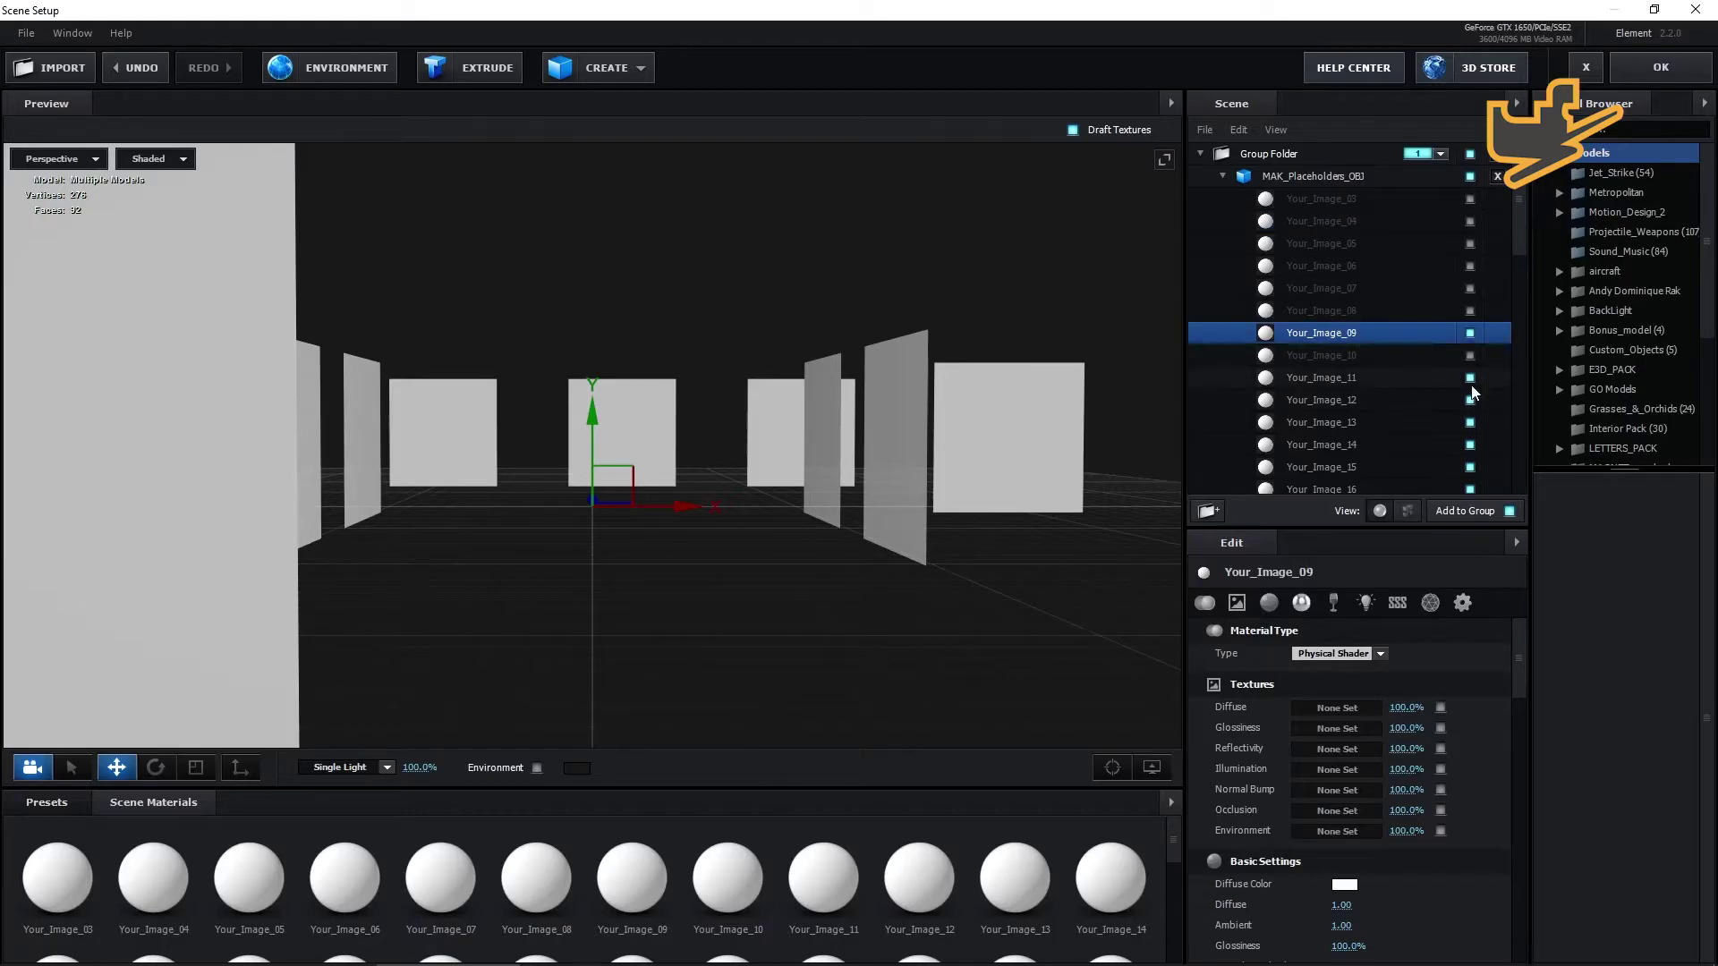
Assign Custom Layer 1 as the diffuse texture of the Your_Image_11 material.
left_click(1380, 380)
left_click(1336, 706)
left_click(1355, 603)
left_click(1431, 630)
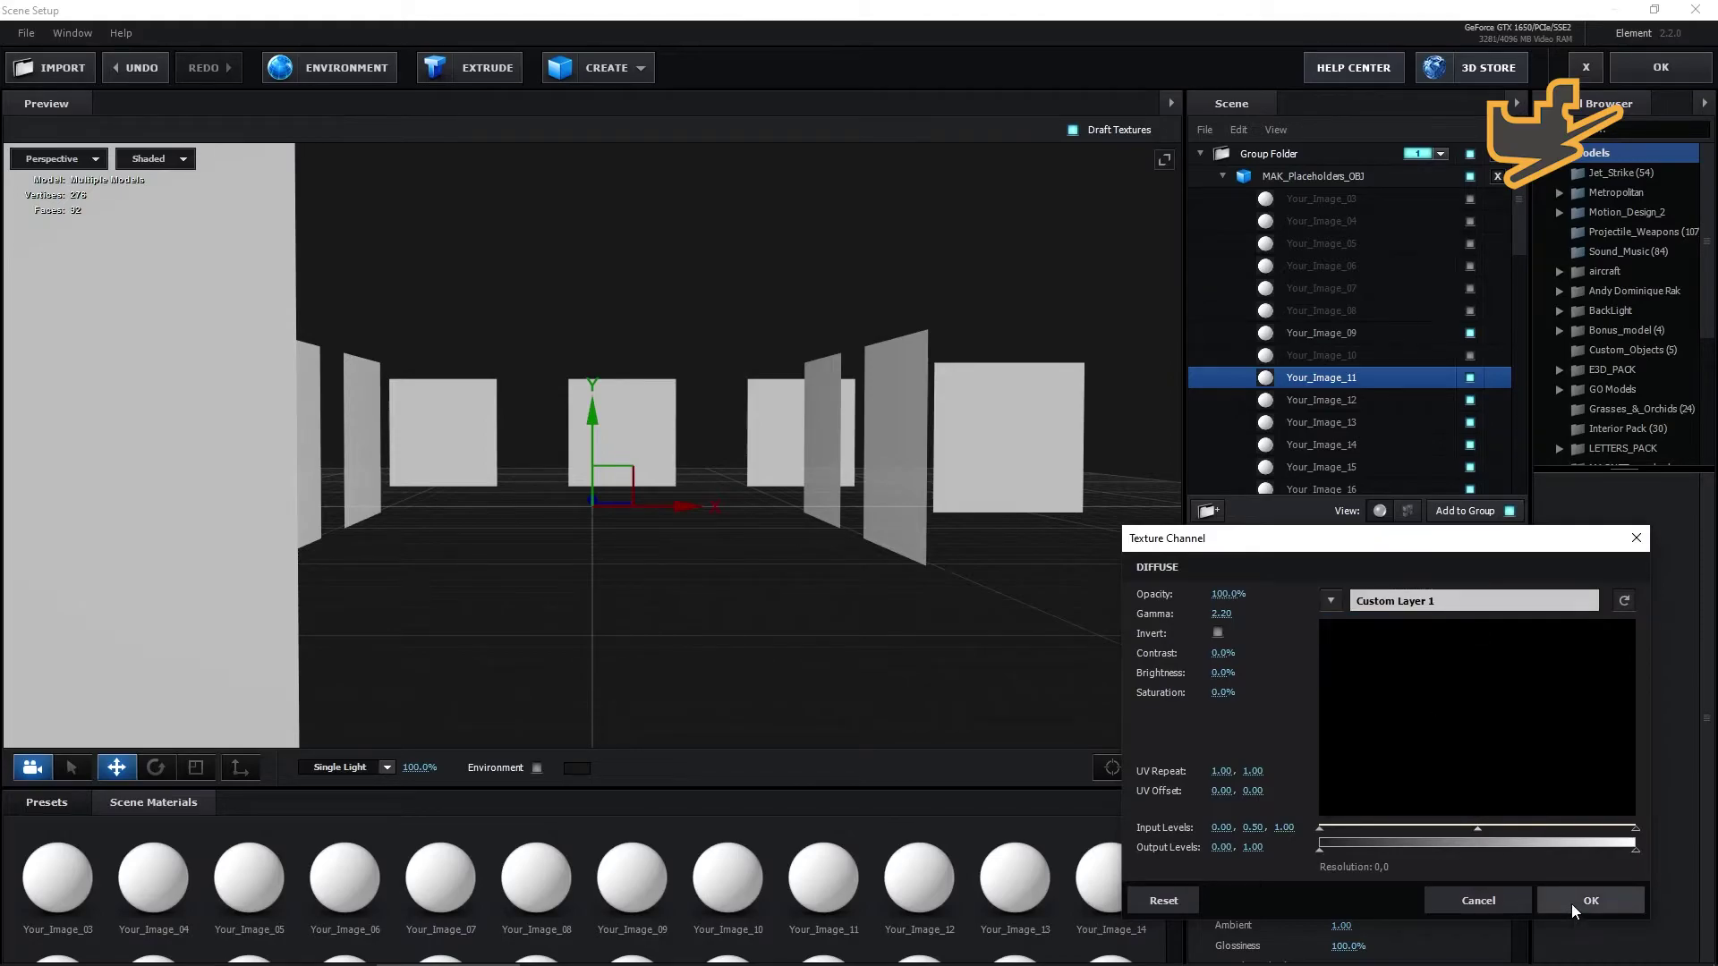
left_click(1572, 902)
Assign Custom Layer 2 as the diffuse texture of the Your_Image_12 material.
left_click(1335, 402)
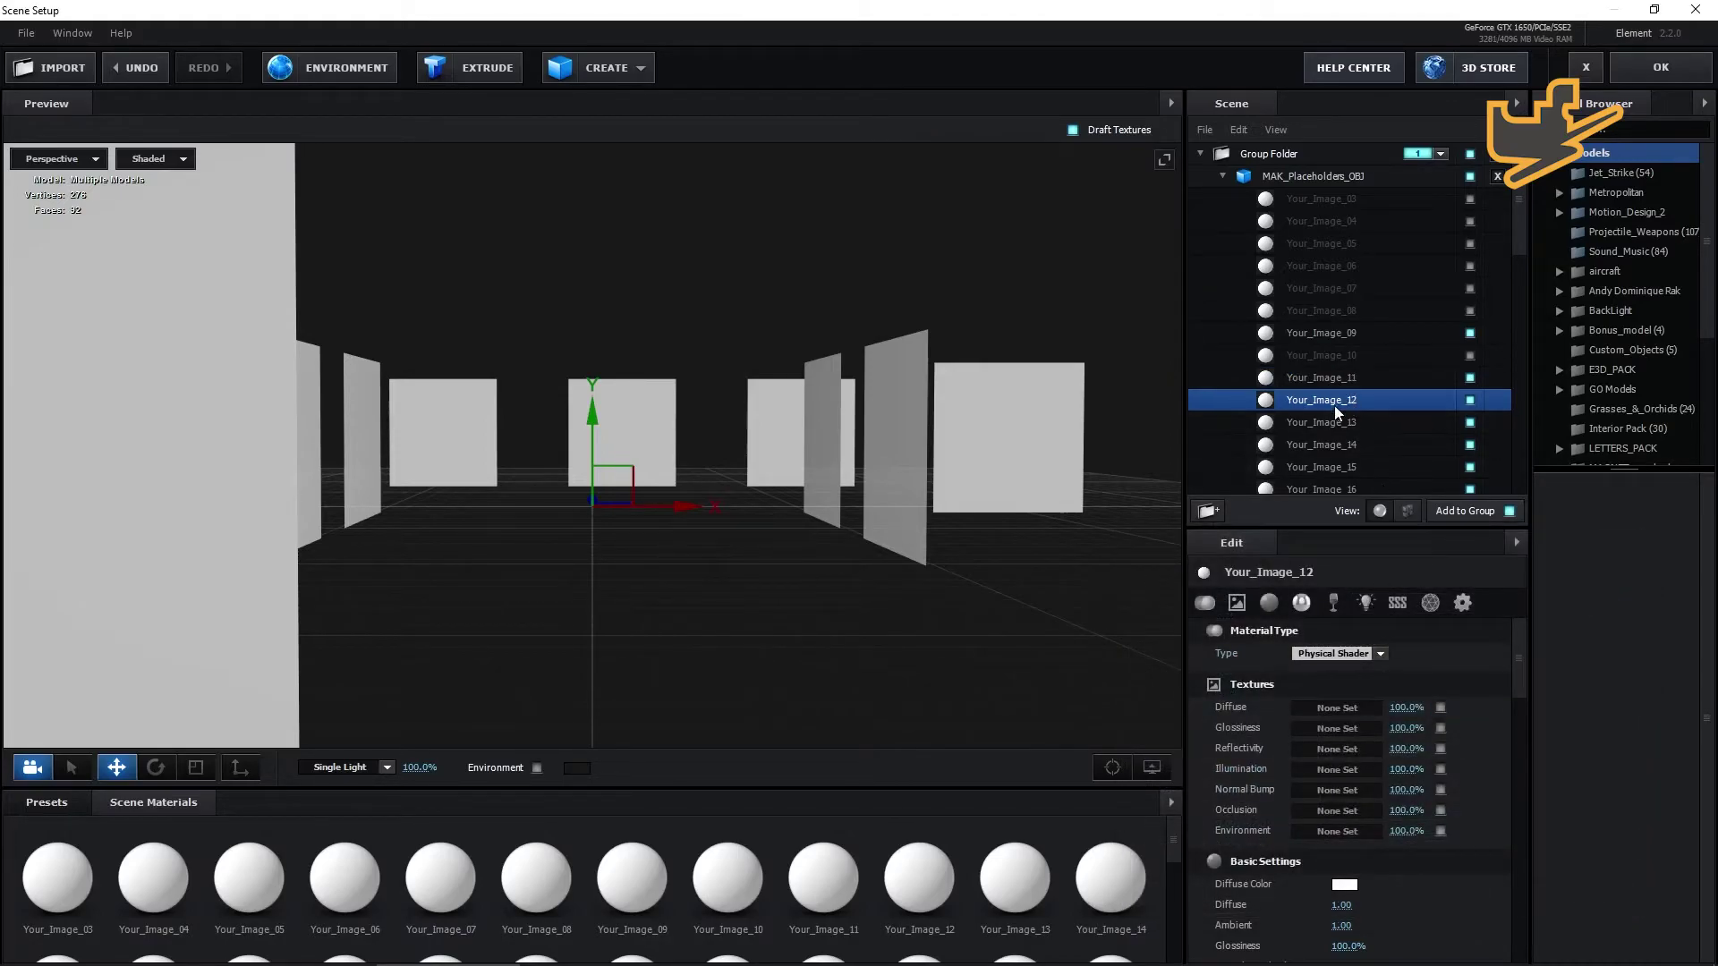
left_click(1337, 708)
left_click(1335, 603)
left_click(1412, 655)
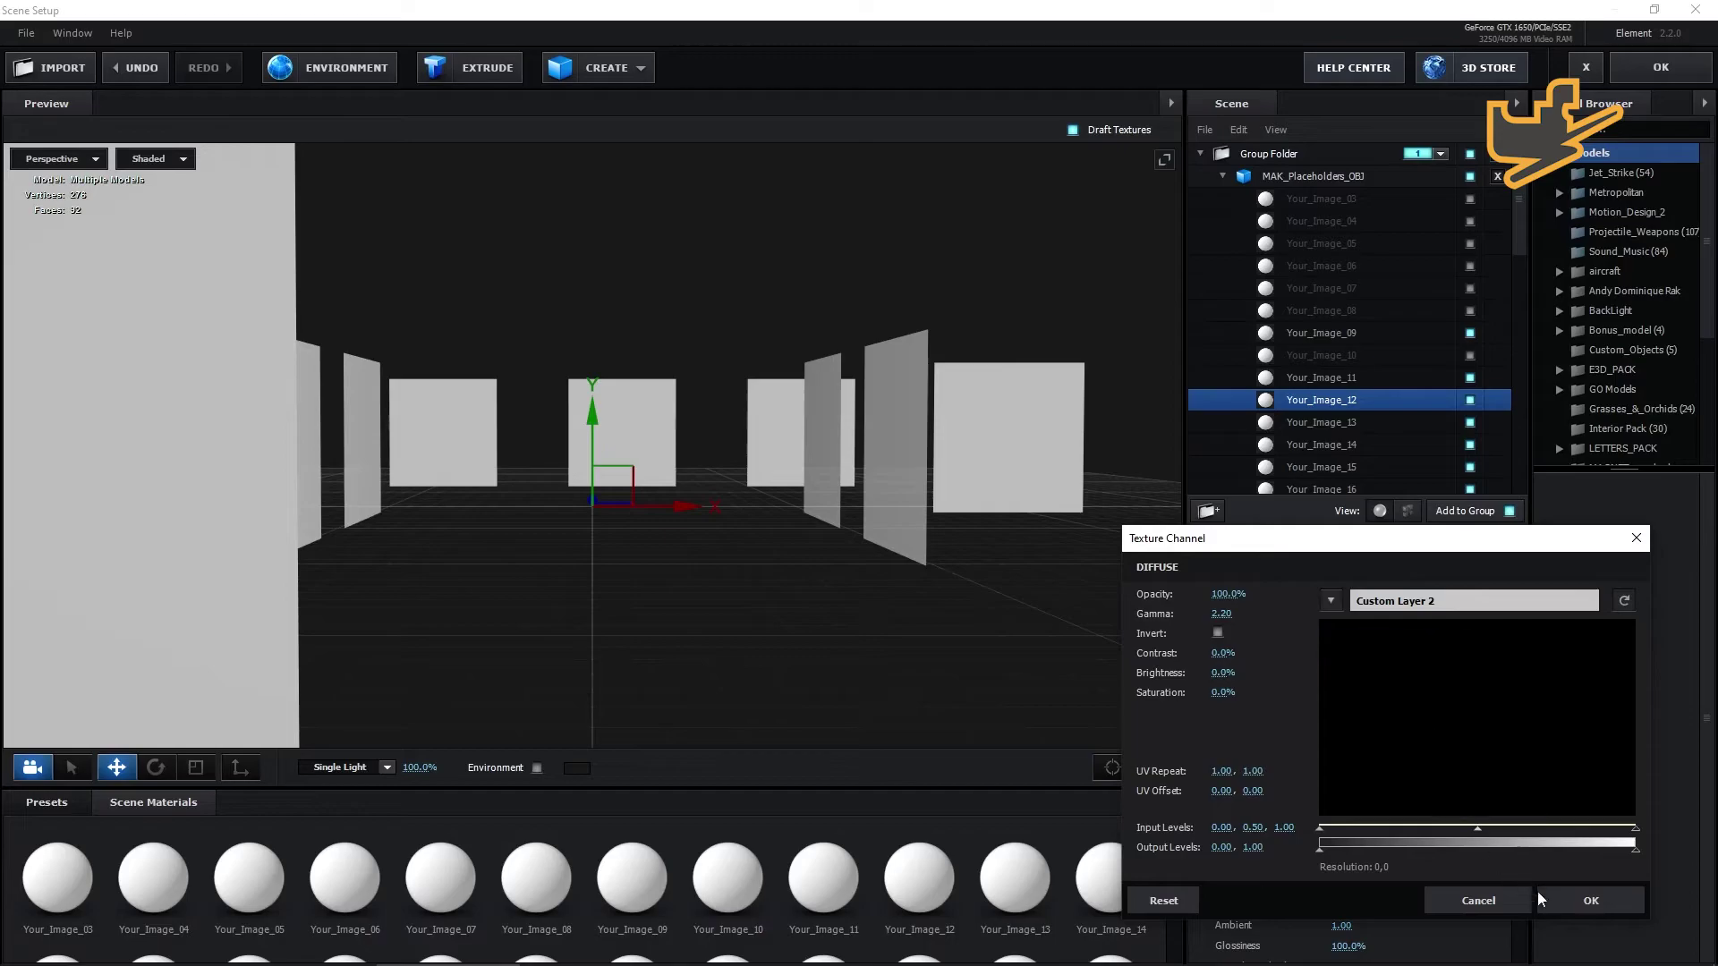
left_click(1564, 904)
Assign the remaining custom layers in sequence as diffuse textures of the placeholder materials following Your_Image_12.
key("Down")
key("Down")
key("Down")
scroll(1400, 481, "down", 2)
left_click(1564, 895)
left_click(1314, 349)
key("Down")
key("Down")
key("Down")
key("Down")
left_click(1335, 710)
left_click(1410, 796)
left_click(1564, 895)
Turn off the remaining untextured placeholder materials further down the list and apply the scene.
scroll(1468, 259, "down", 5)
left_click(1475, 400)
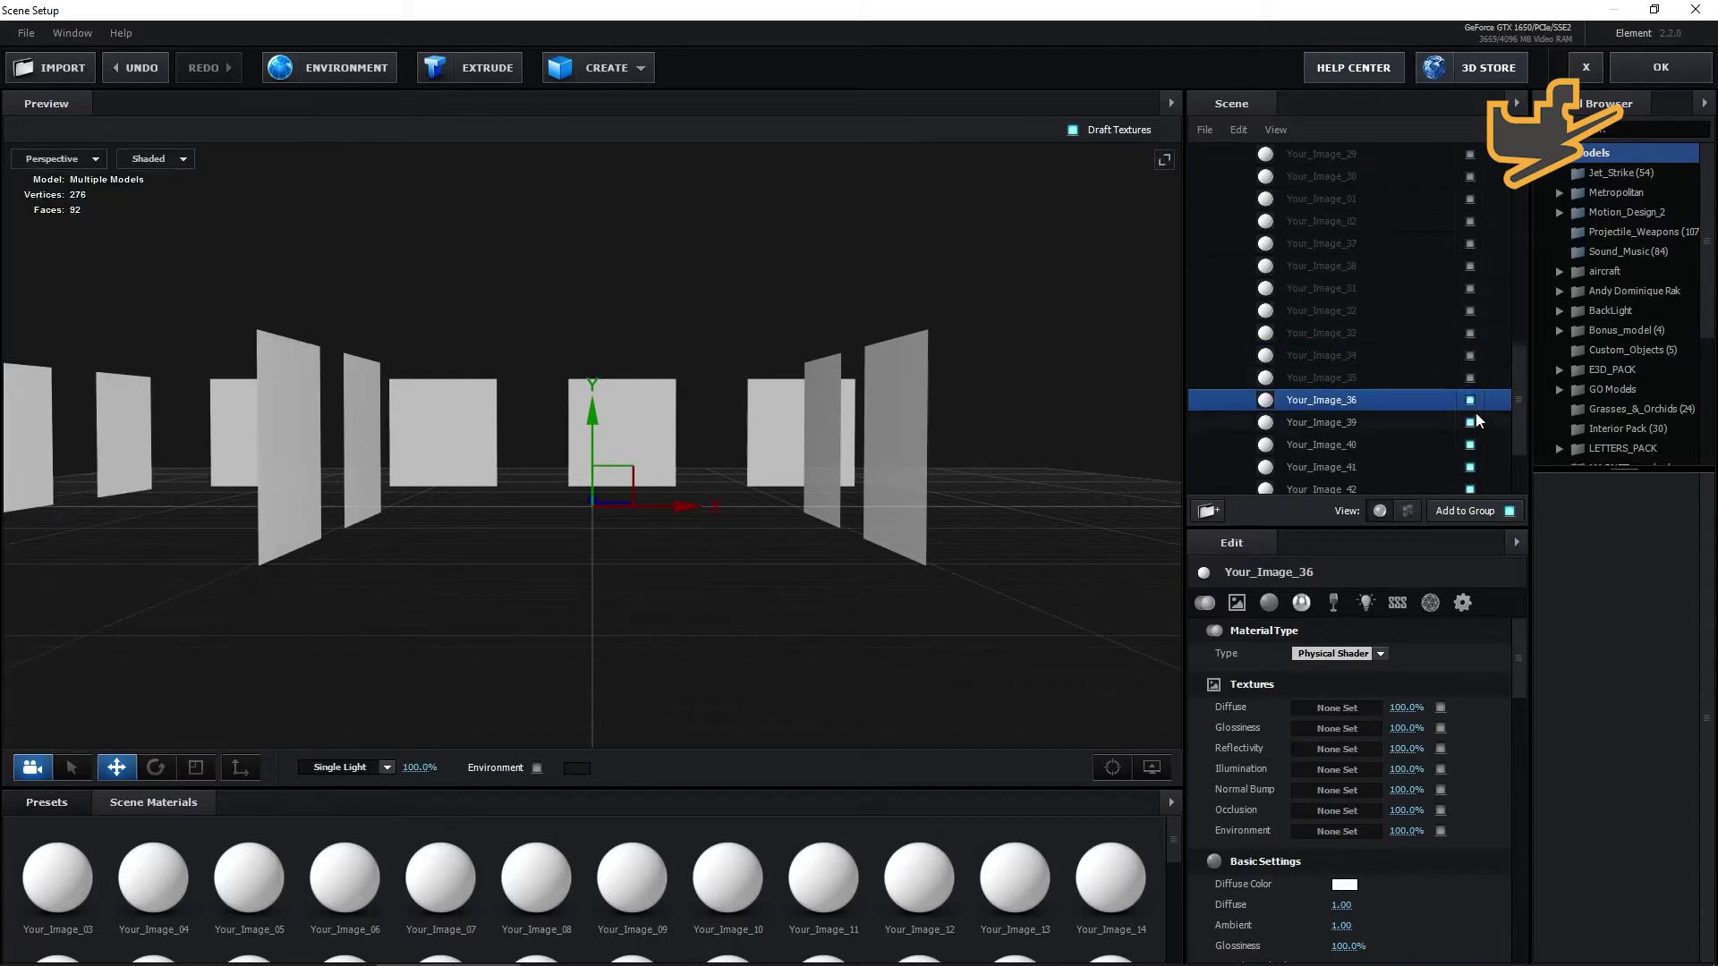
left_click(1657, 71)
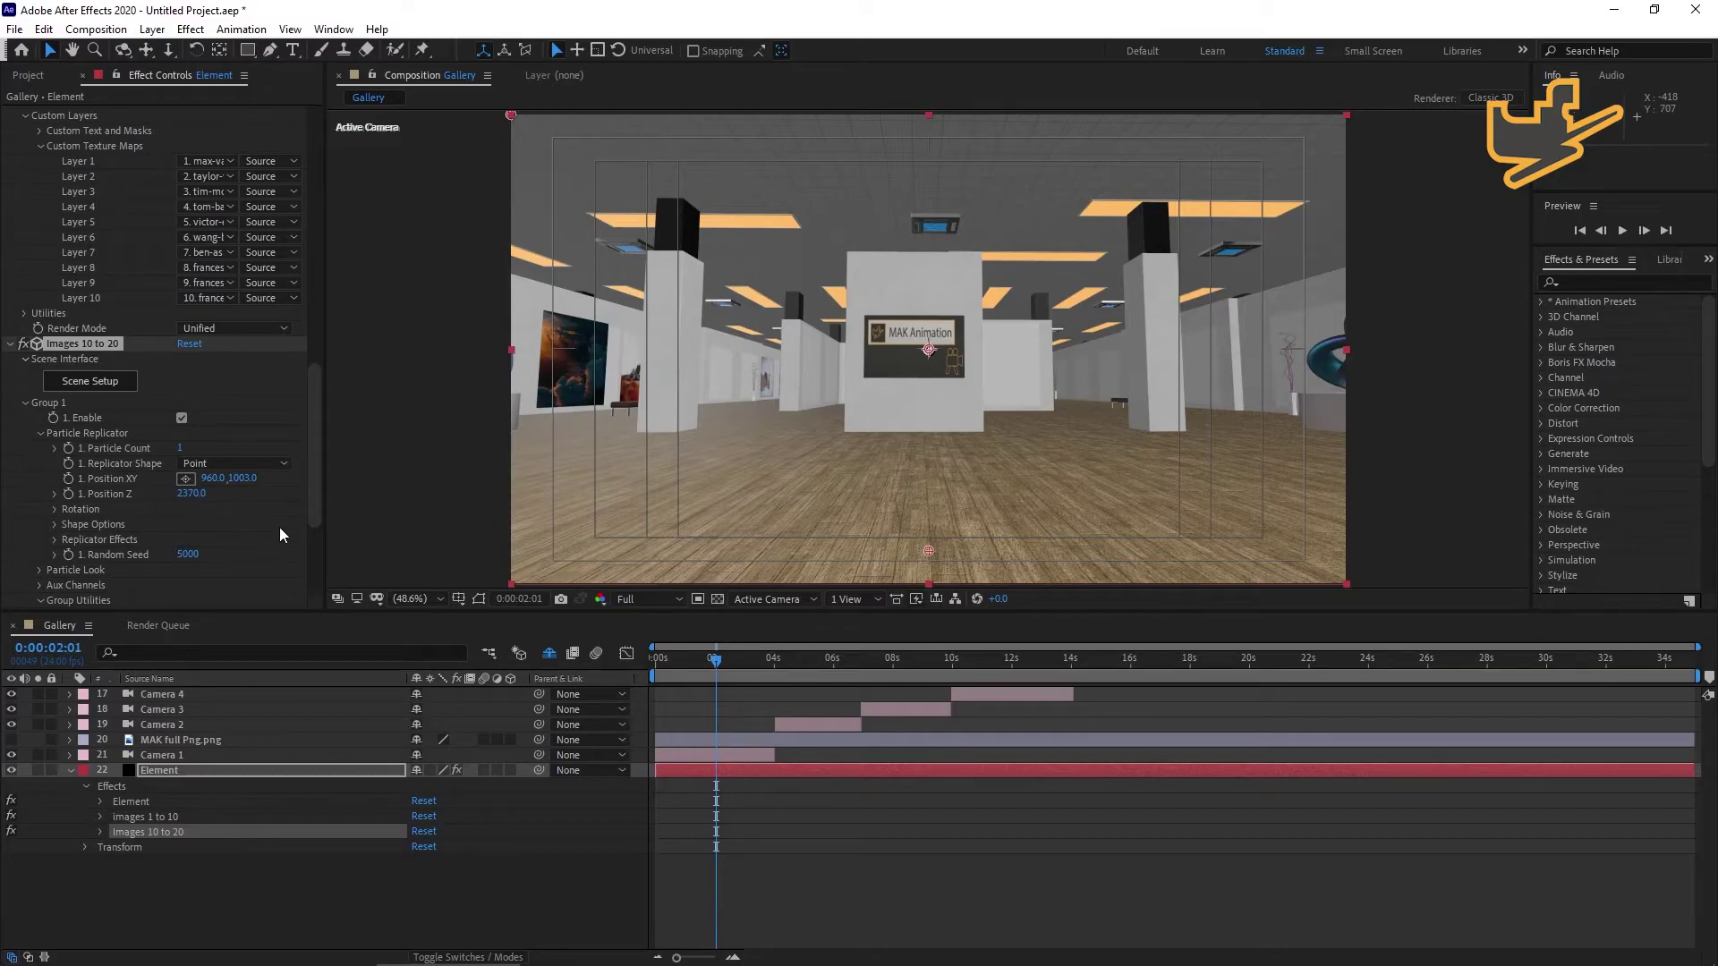
Check the gallery walls in the composition at 0:00:04:07 and 0:00:06:07.
left_click(805, 675)
left_click(783, 675)
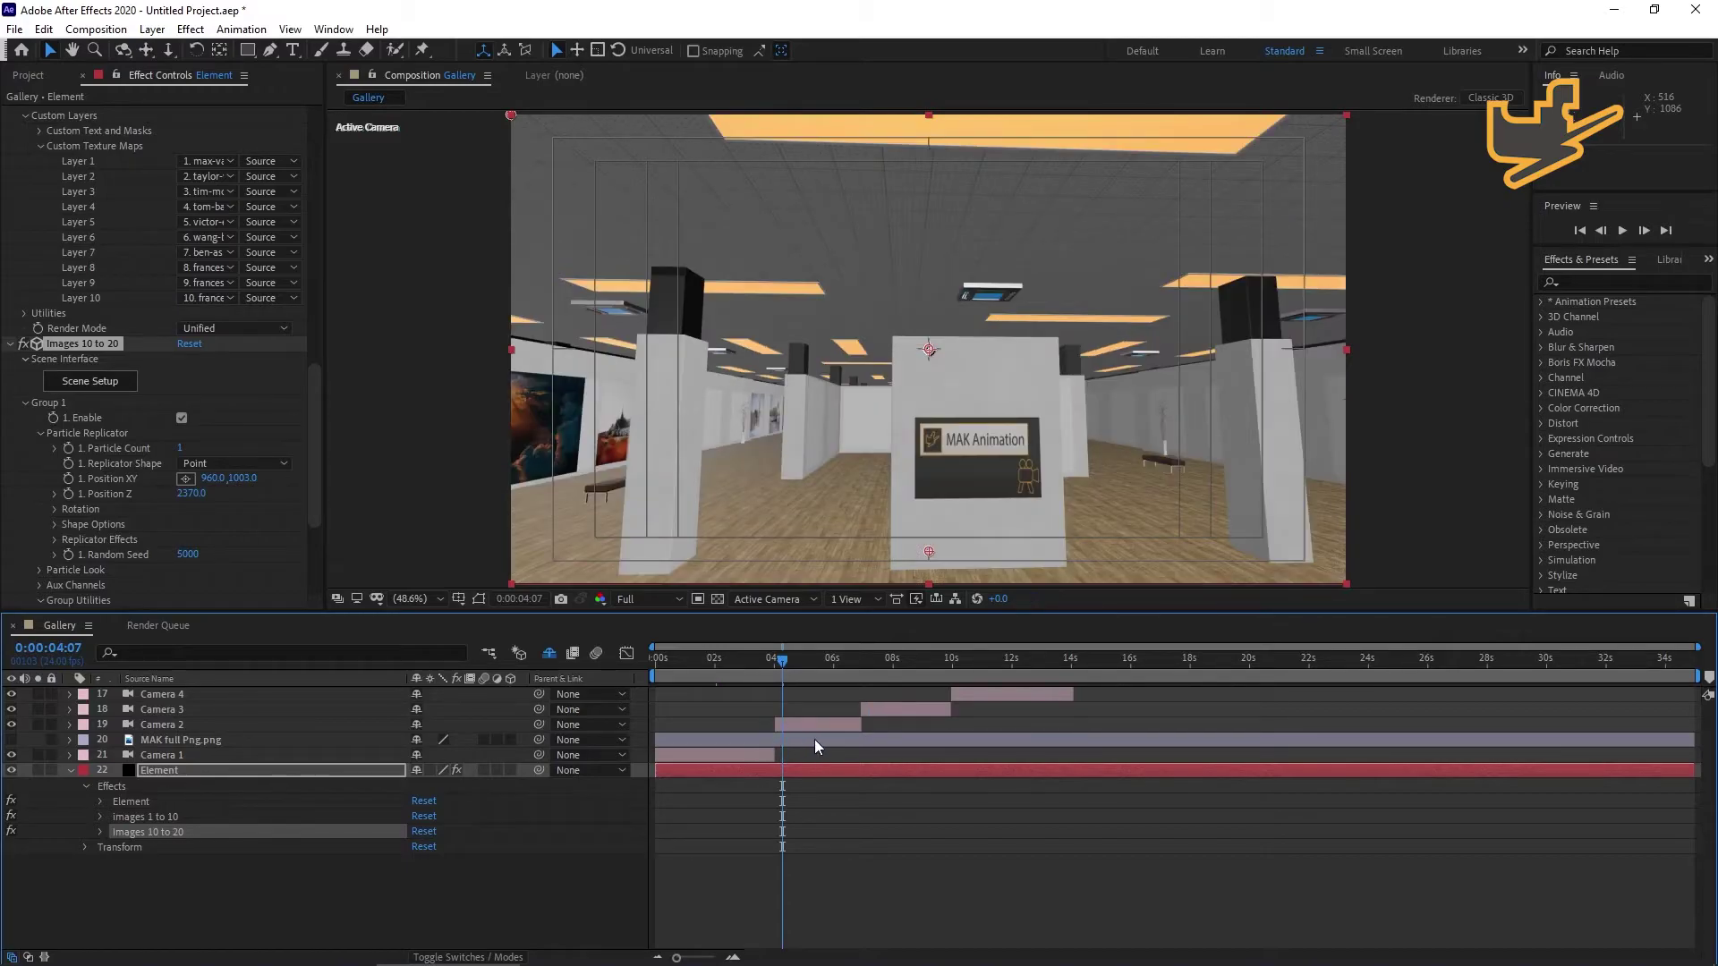
left_click_drag(784, 673, 841, 673)
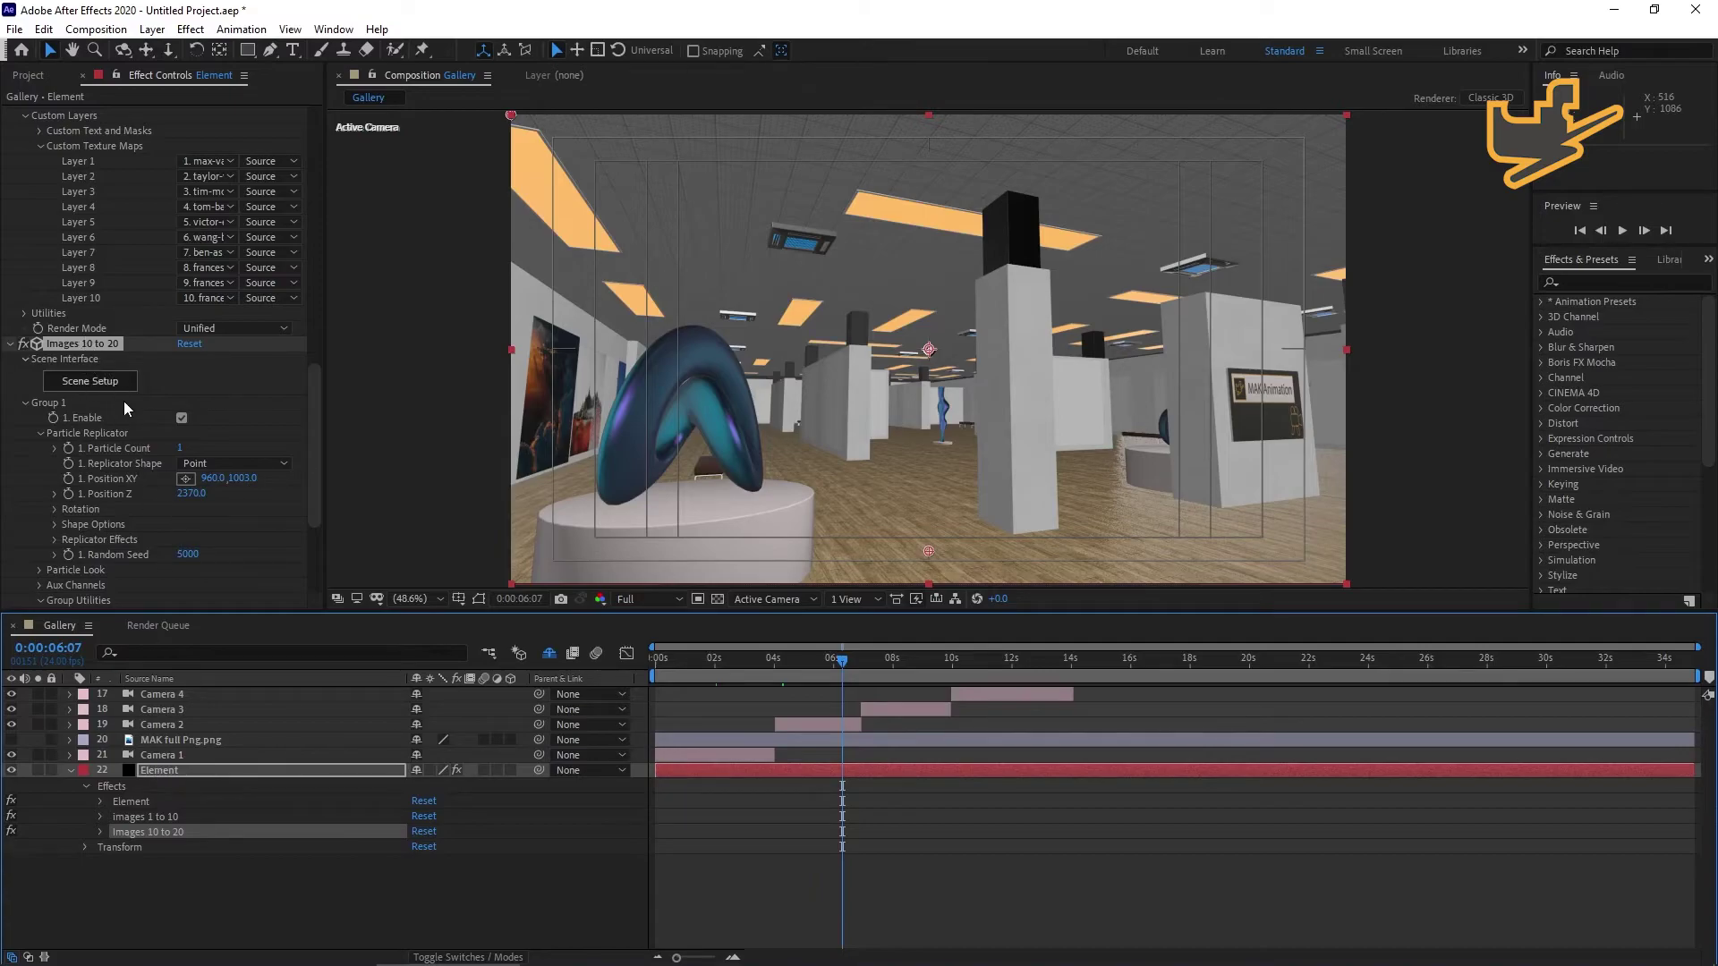
Set the Images 10 to 20 effect's custom texture maps Layer 1, 2 and 3 to image layers 11, 12 and 13.
scroll(121, 399, "down", 5)
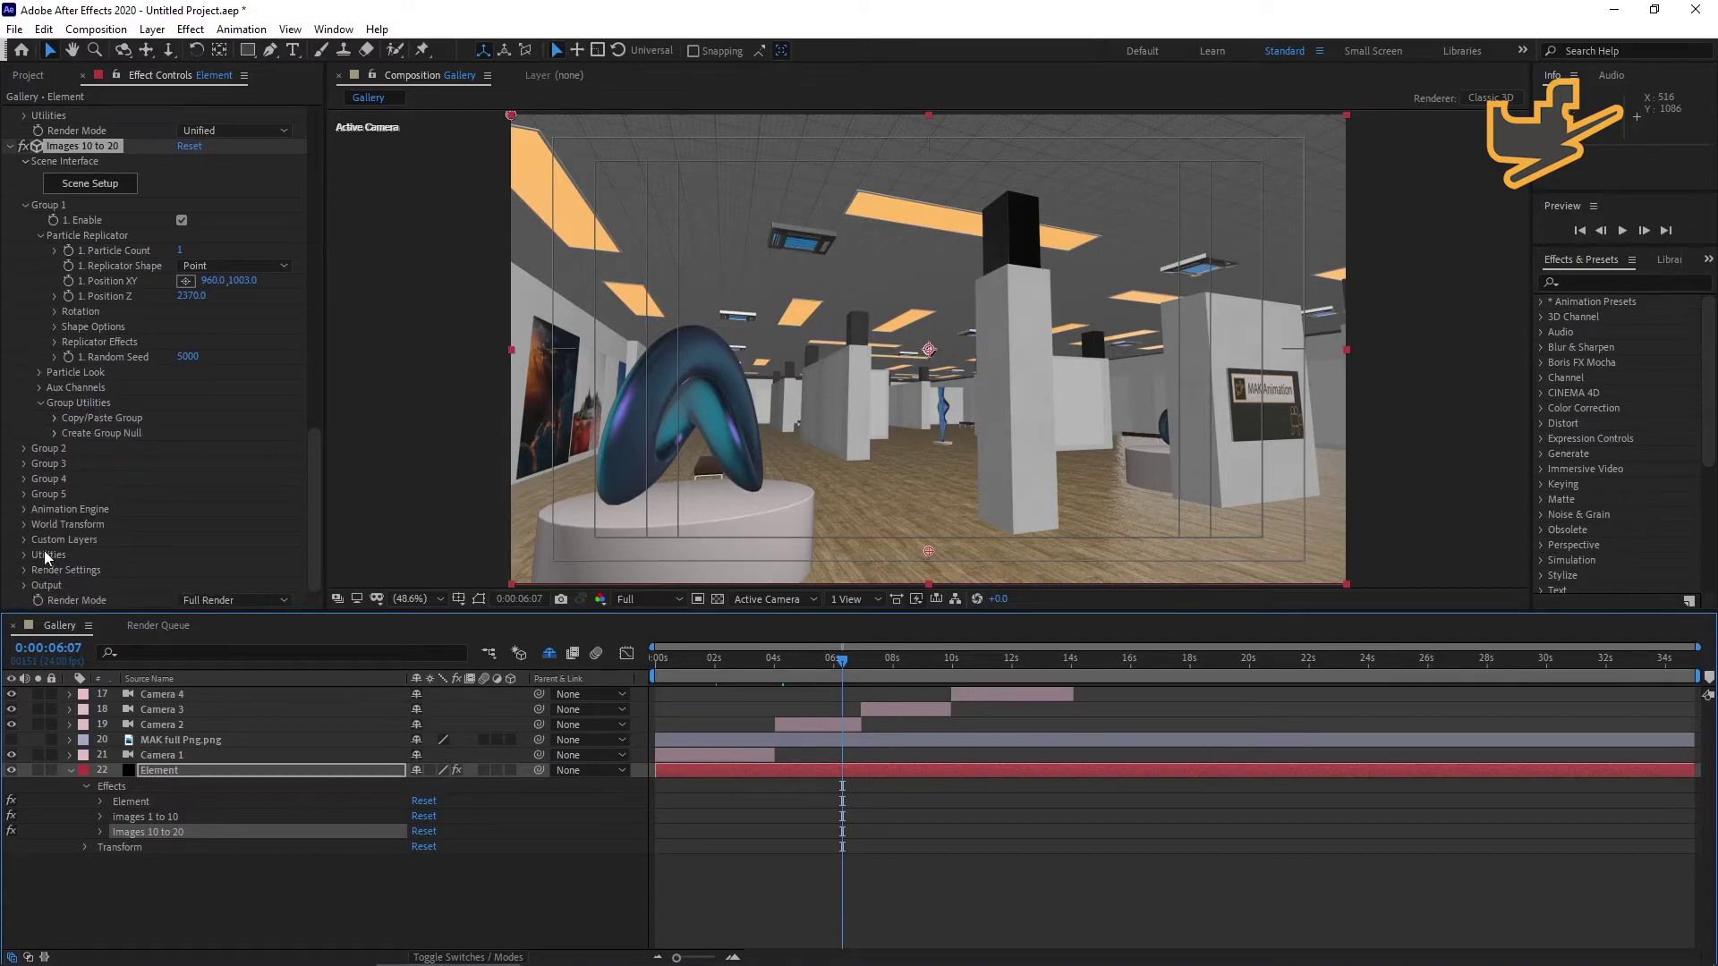
left_click(22, 540)
left_click(39, 570)
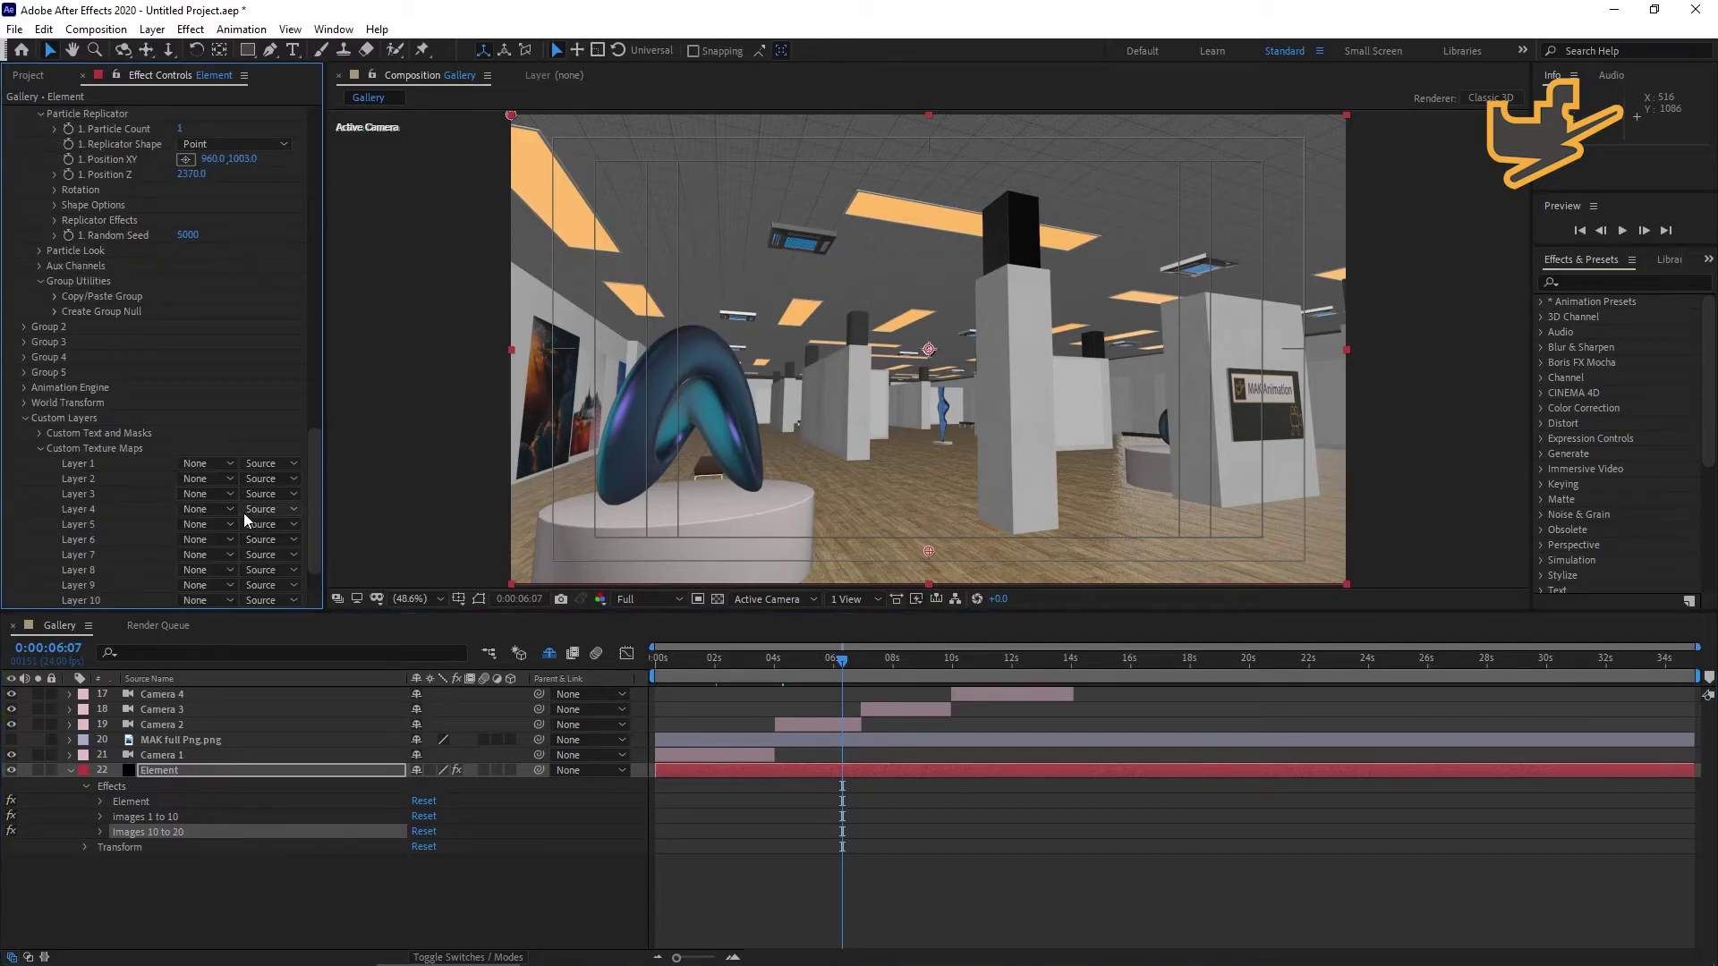
left_click(226, 465)
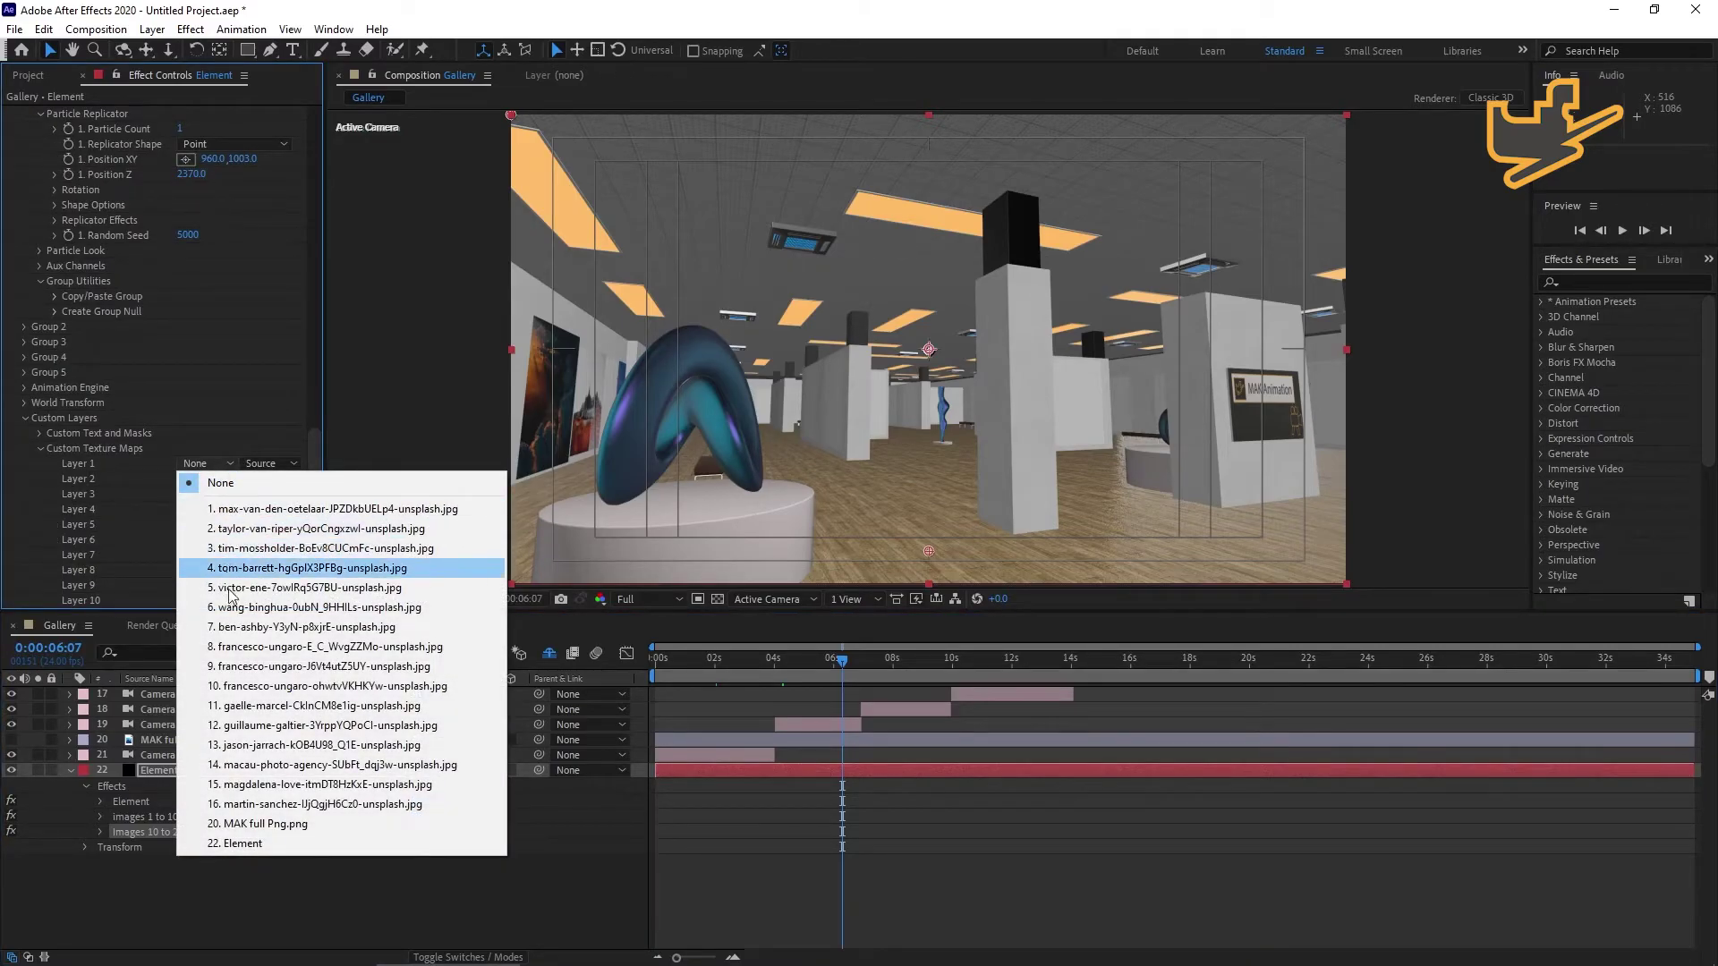
left_click(251, 705)
left_click(219, 480)
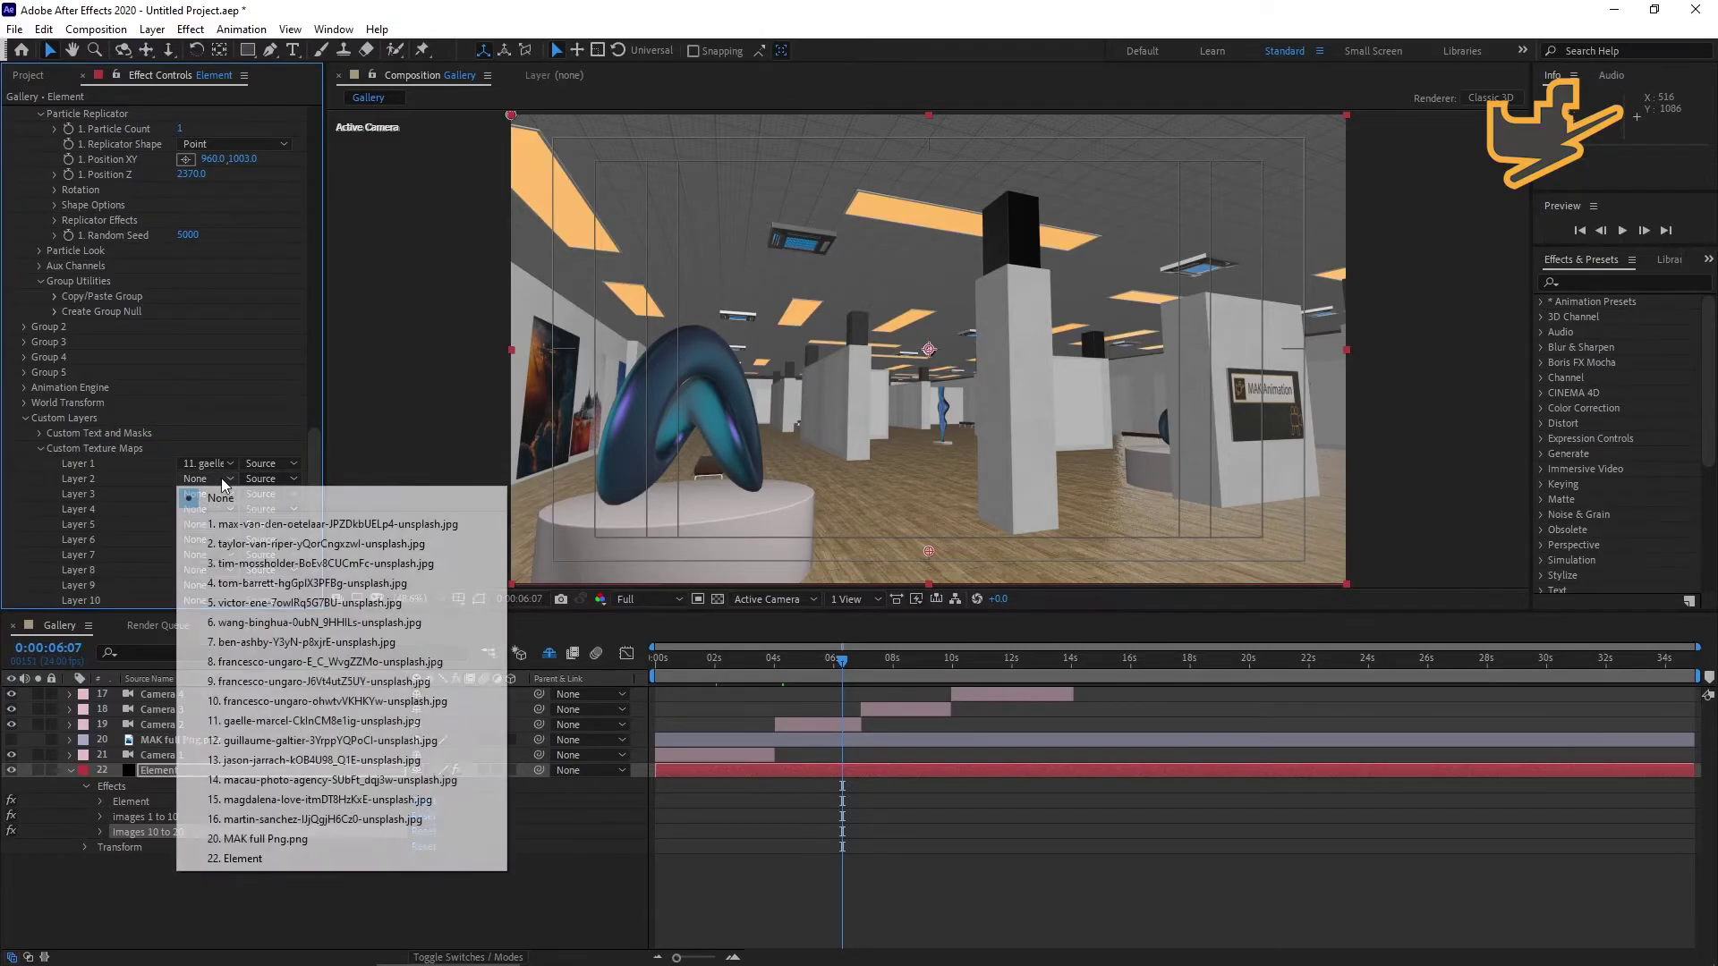
left_click(246, 741)
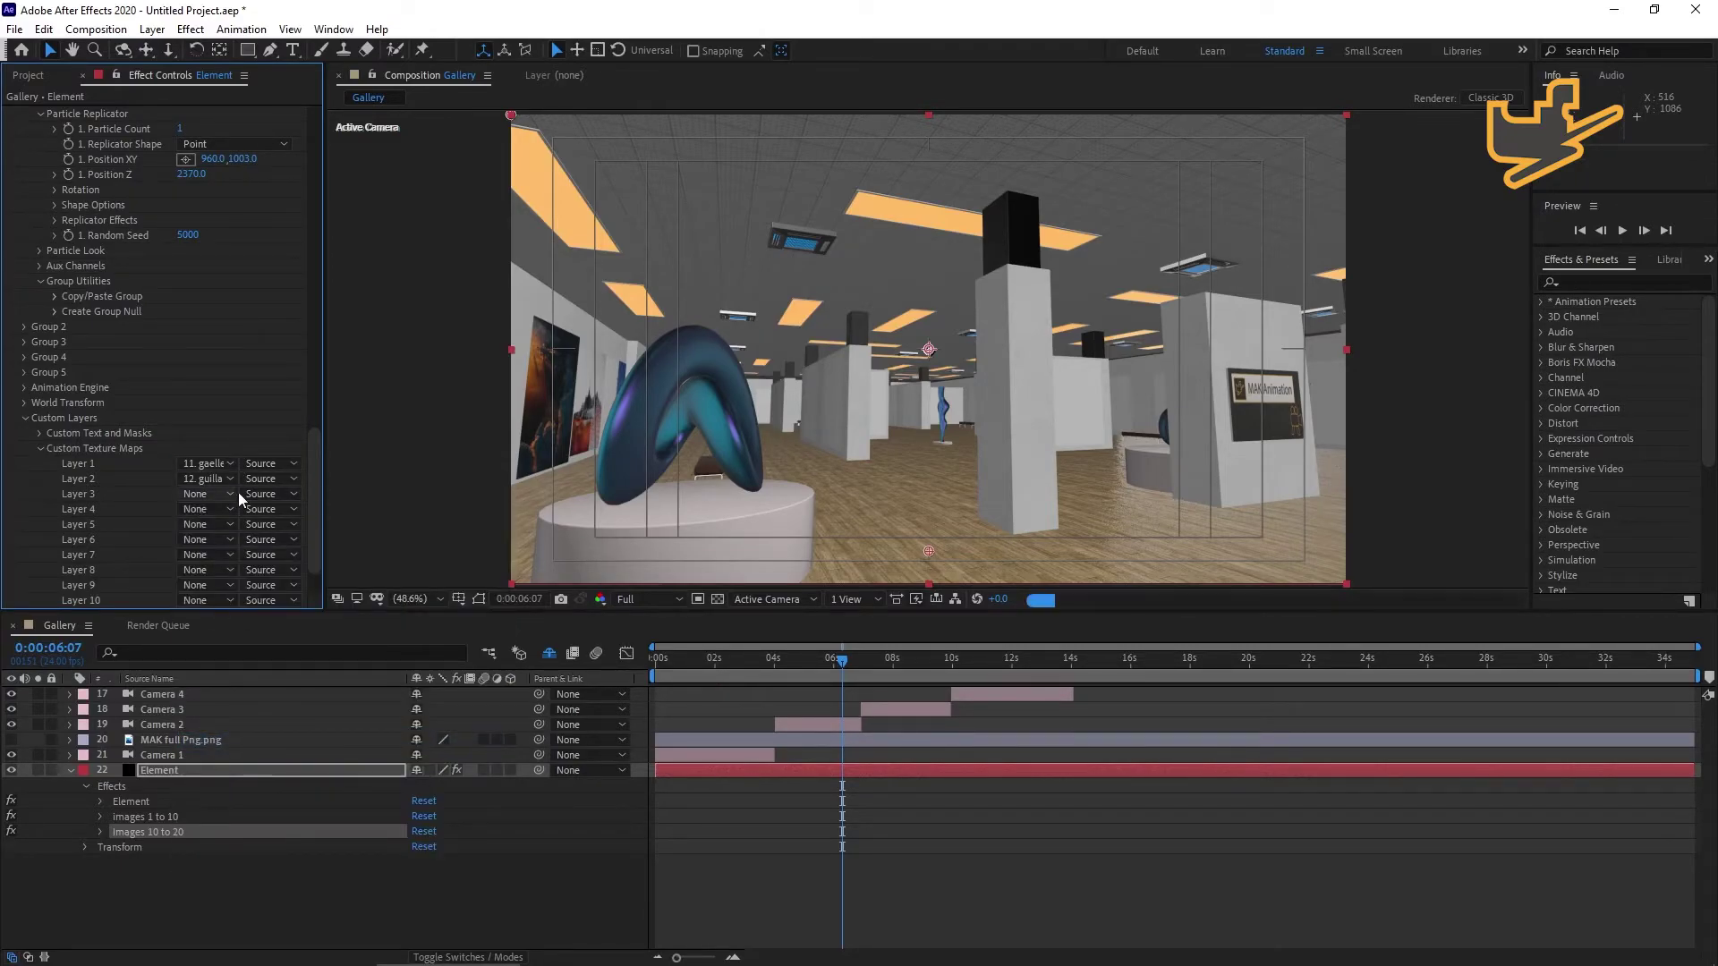
left_click(230, 494)
left_click(251, 775)
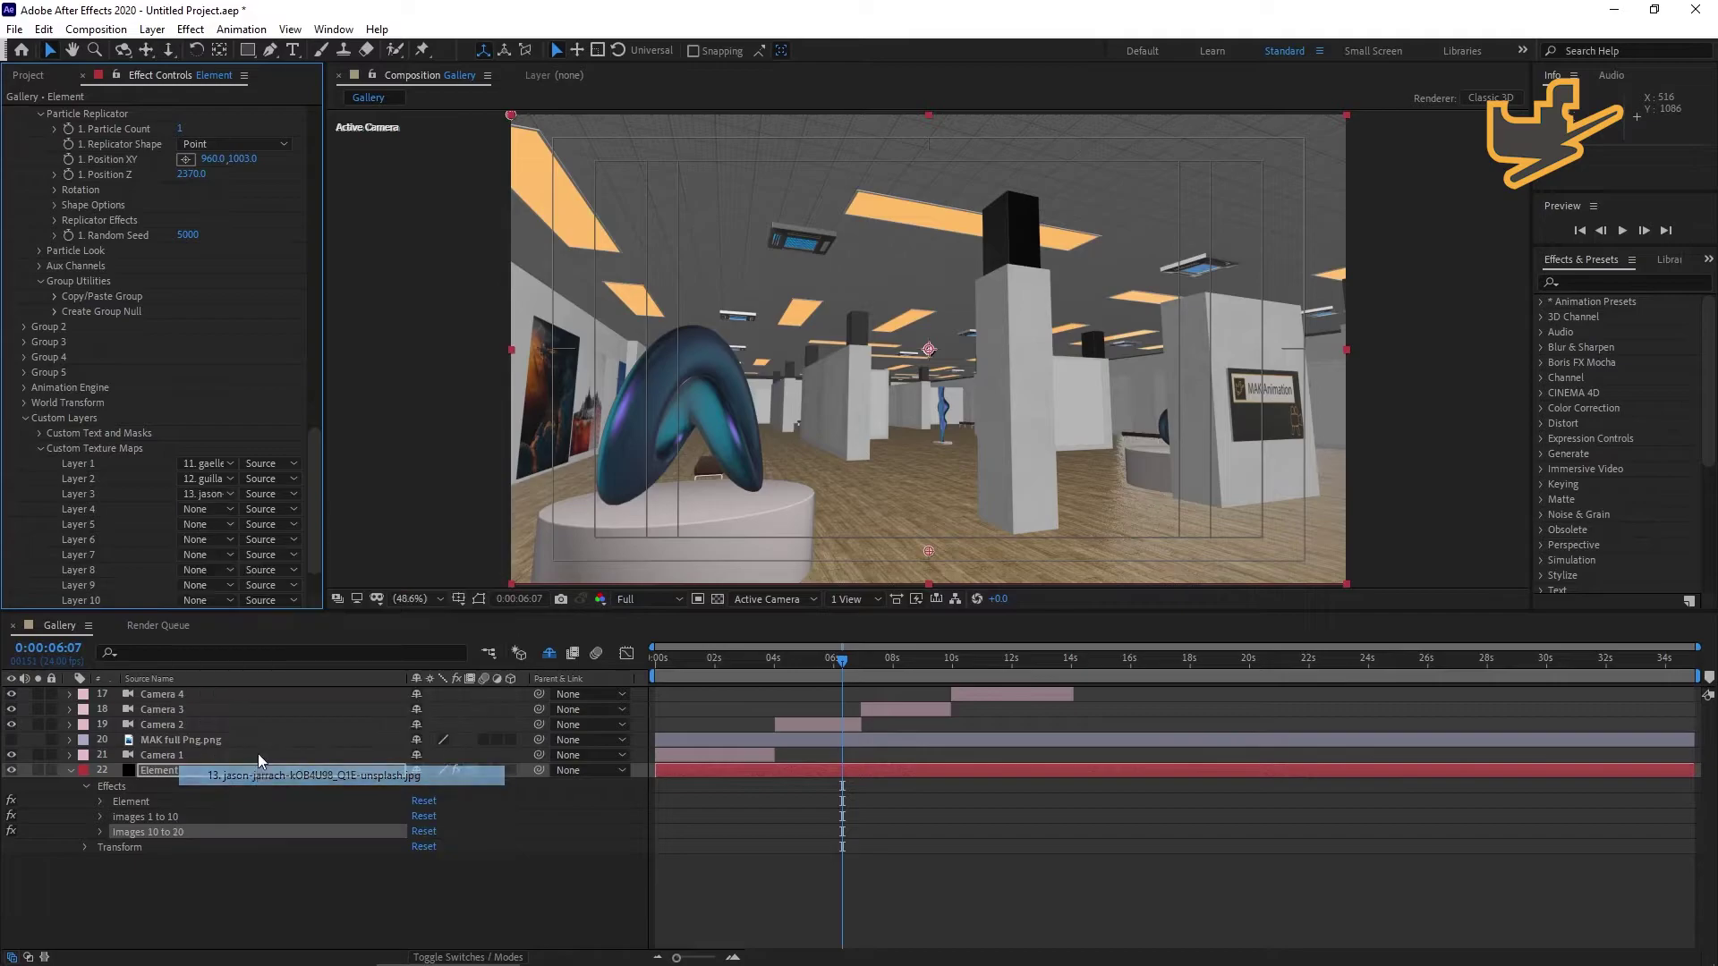
Set the Images 10 to 20 effect's custom texture maps Layer 4, 5 and 6 to image layers 14, 15 and 16.
left_click(229, 510)
left_click(246, 810)
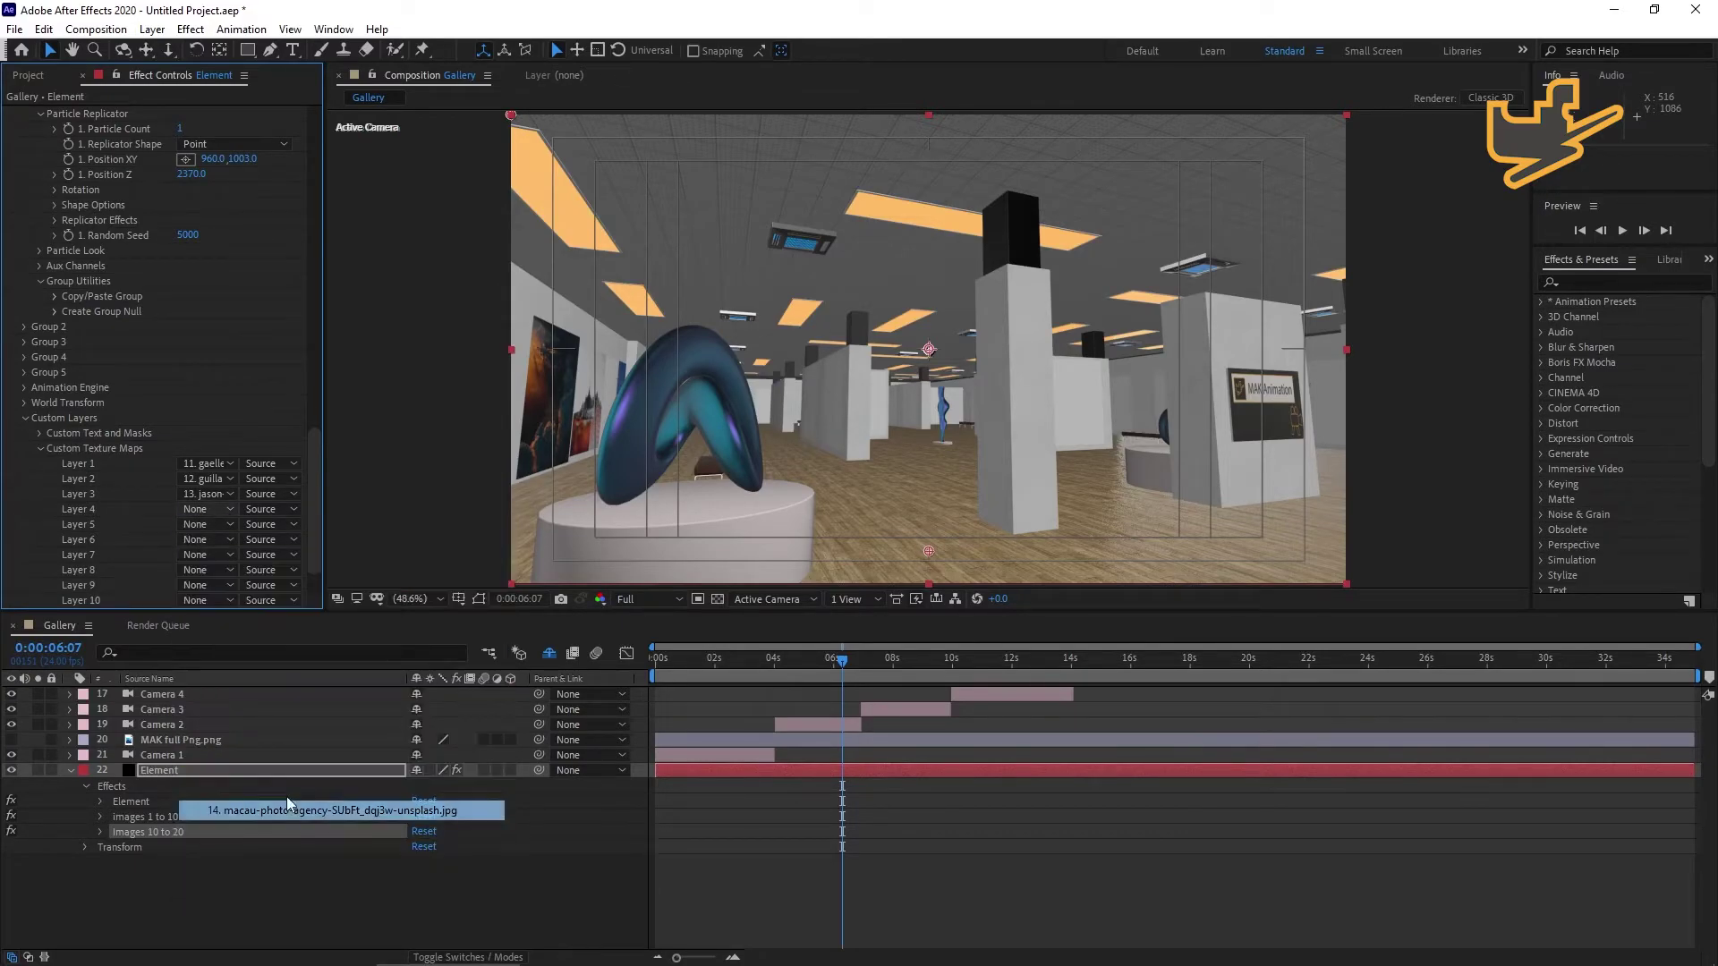
left_click(229, 525)
left_click(249, 845)
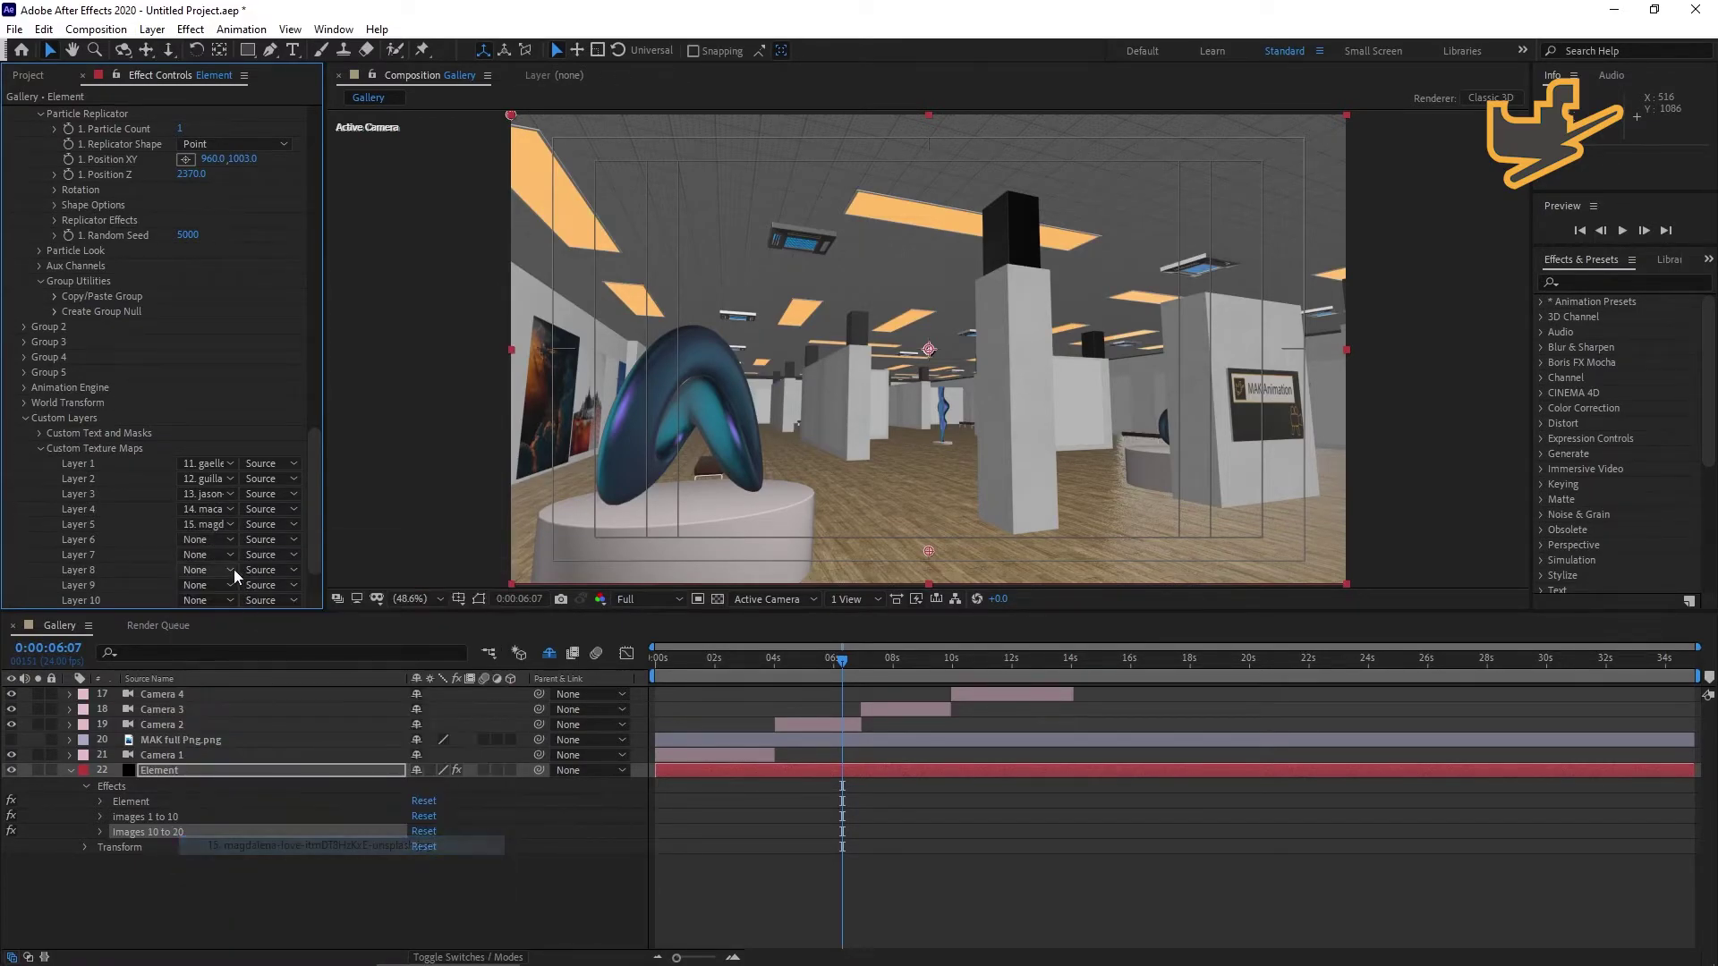
left_click(230, 540)
left_click(246, 879)
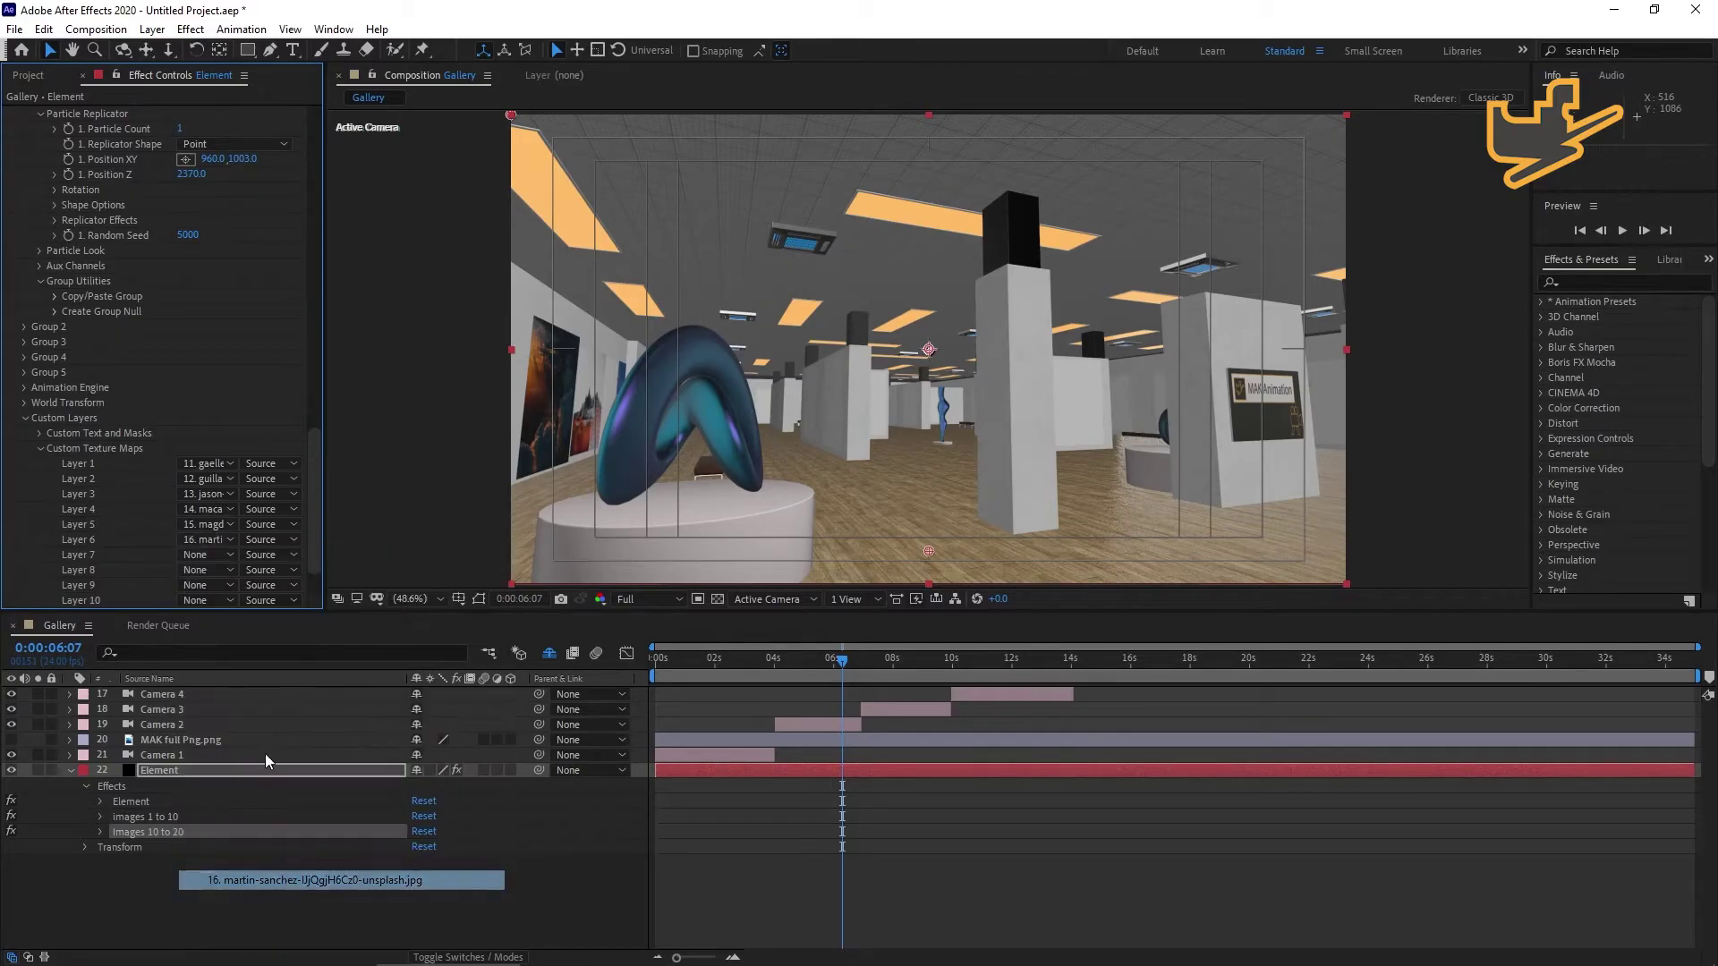
Set the Images 10 to 20 effect's texture maps Layer 7 to image 4, Layers 8 and 9 to image 12, and Layer 10 to image 13.
left_click(231, 570)
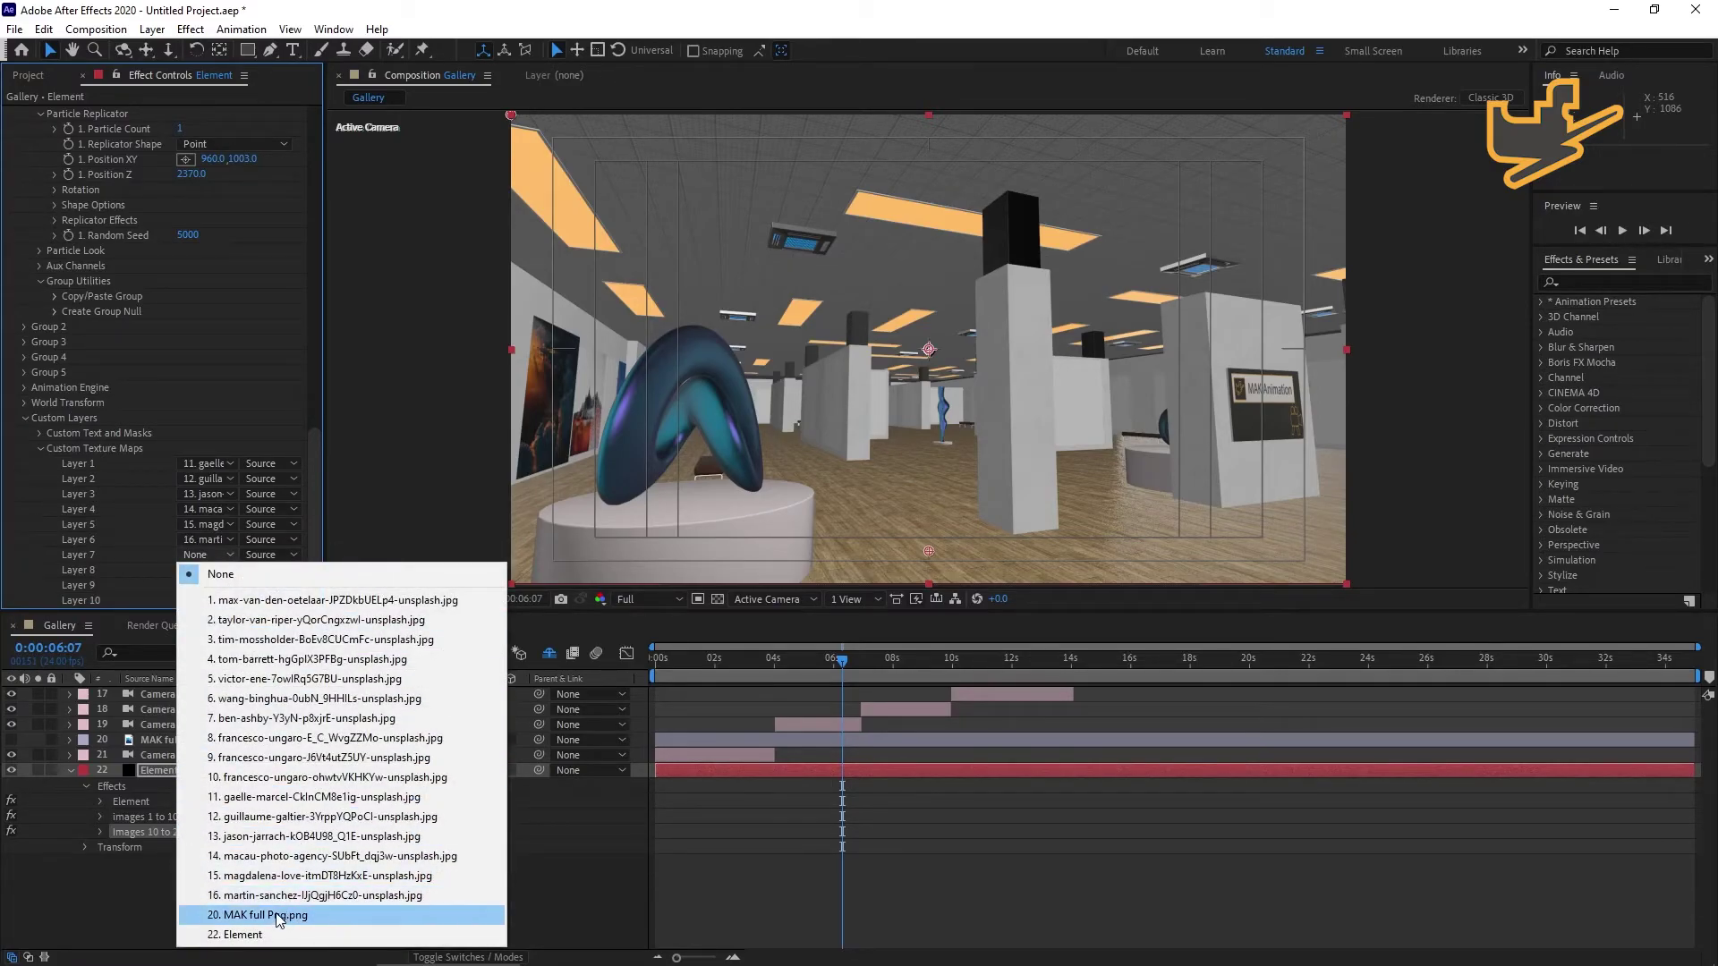
left_click(271, 660)
left_click(231, 570)
left_click(268, 825)
left_click(231, 586)
left_click(287, 447)
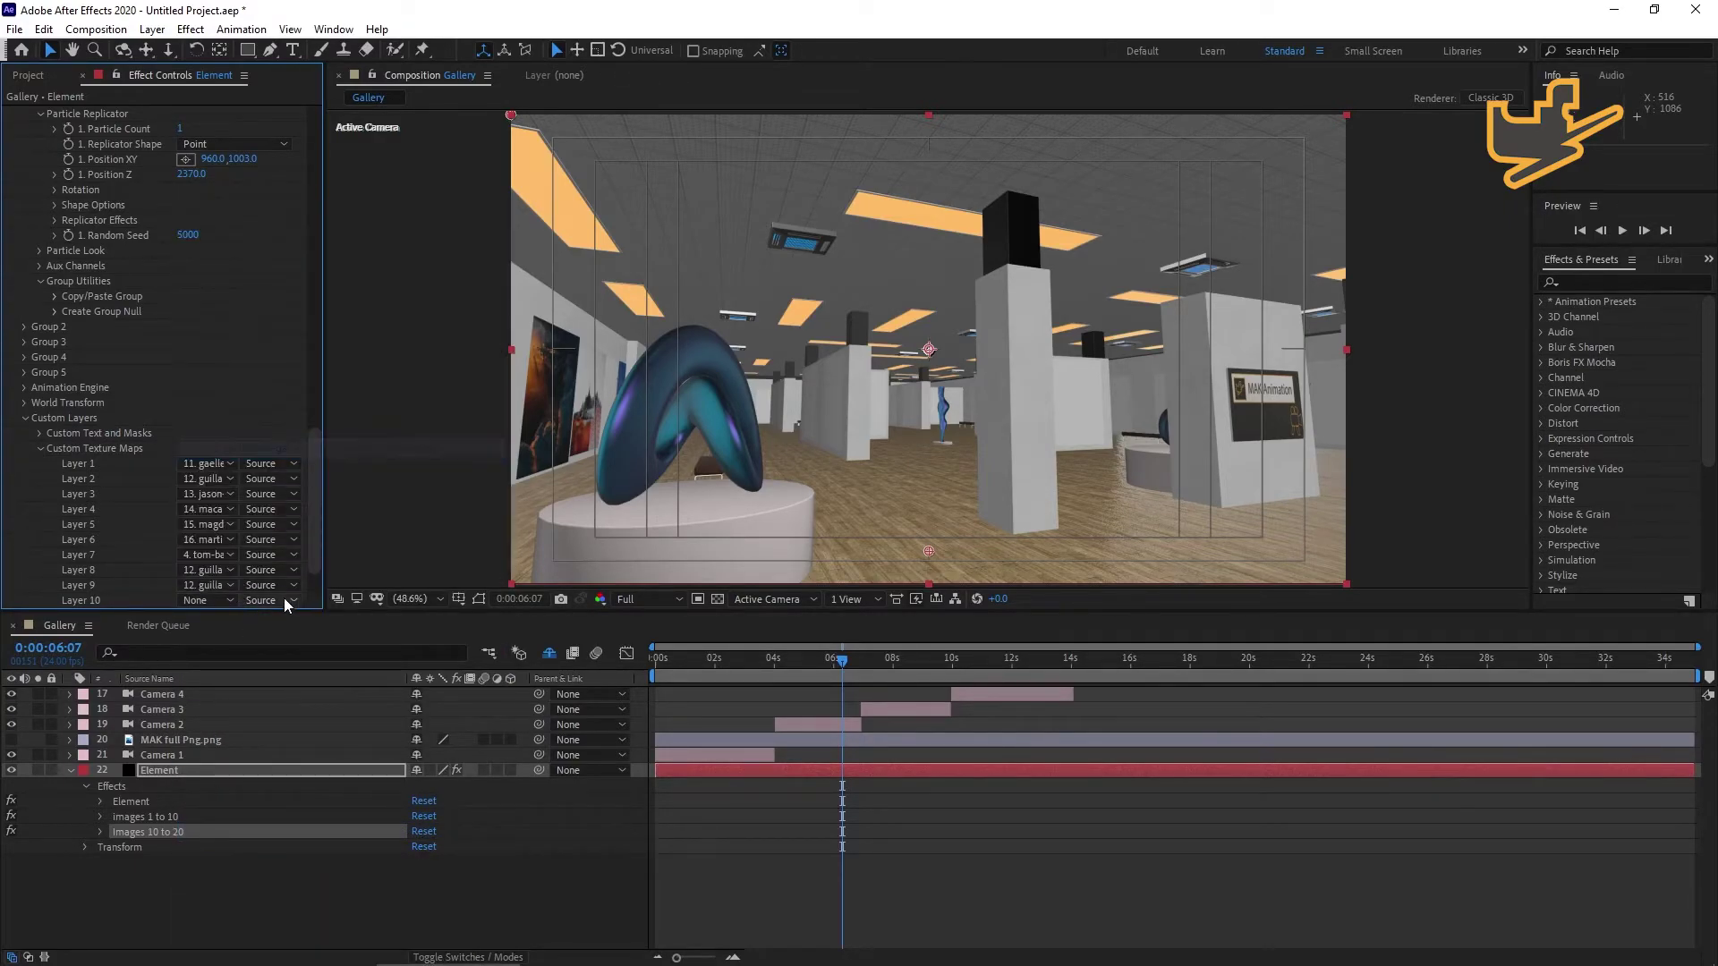
left_click(236, 598)
left_click(269, 486)
scroll(238, 580, "down", 1)
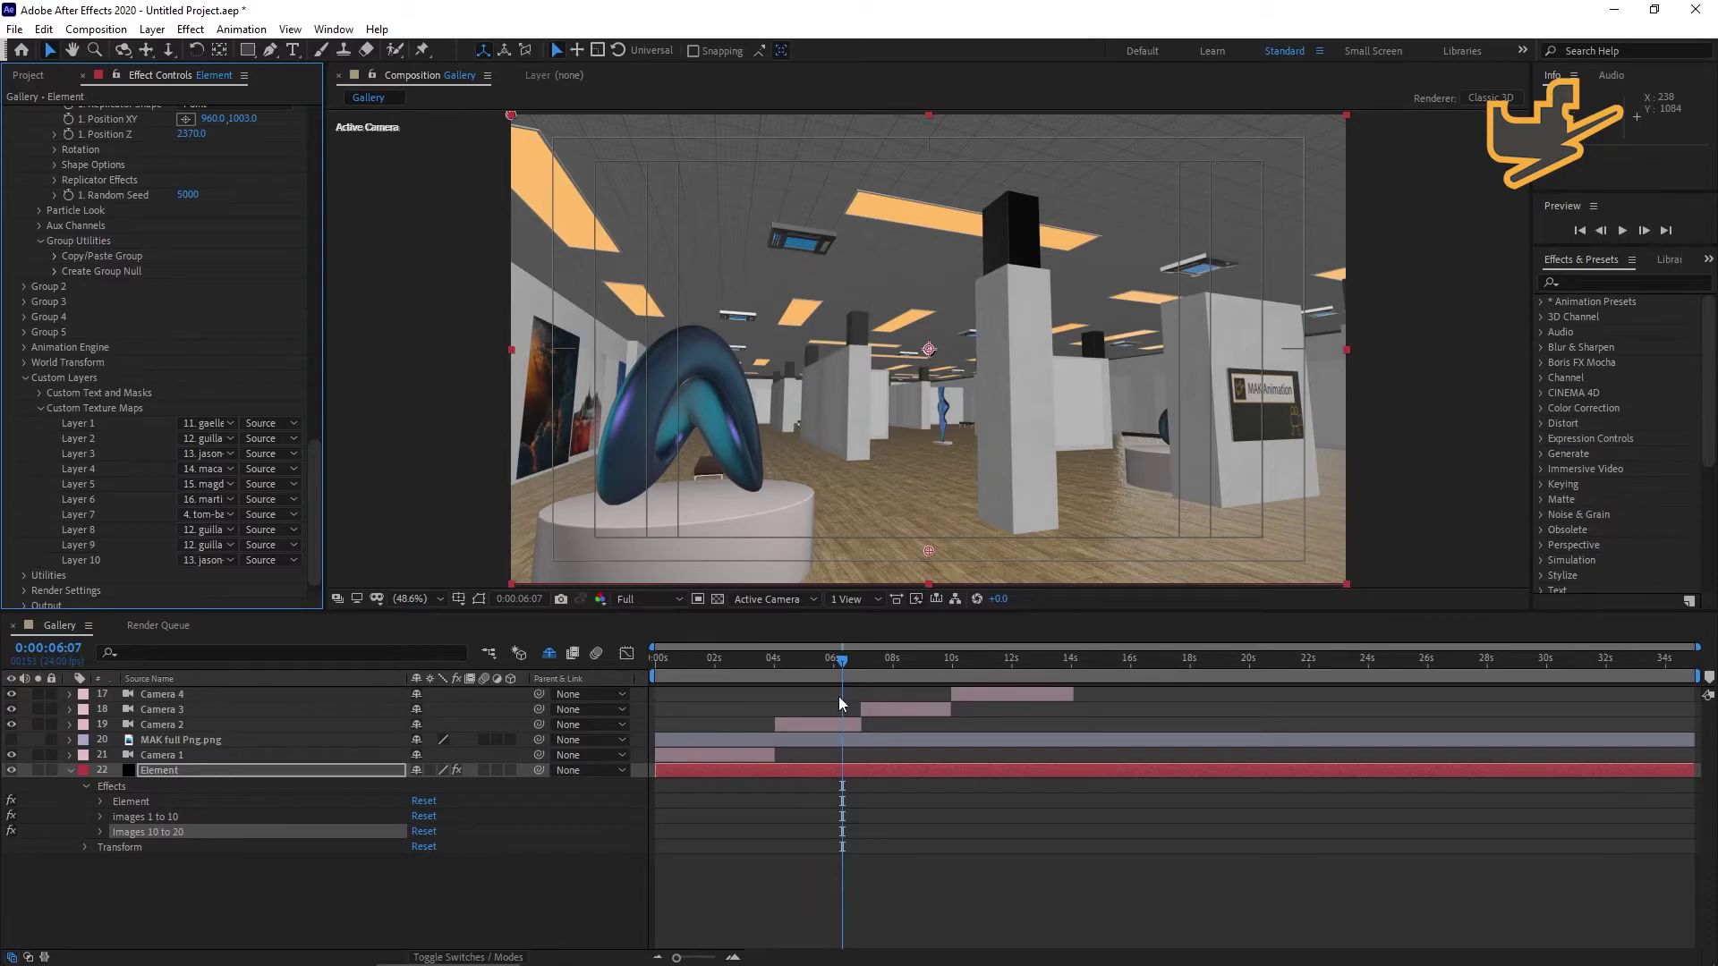
View the gallery at 0:00:07:16 and return to the settings of the first Element effect.
left_click_drag(842, 659, 885, 660)
scroll(184, 364, "up", 8)
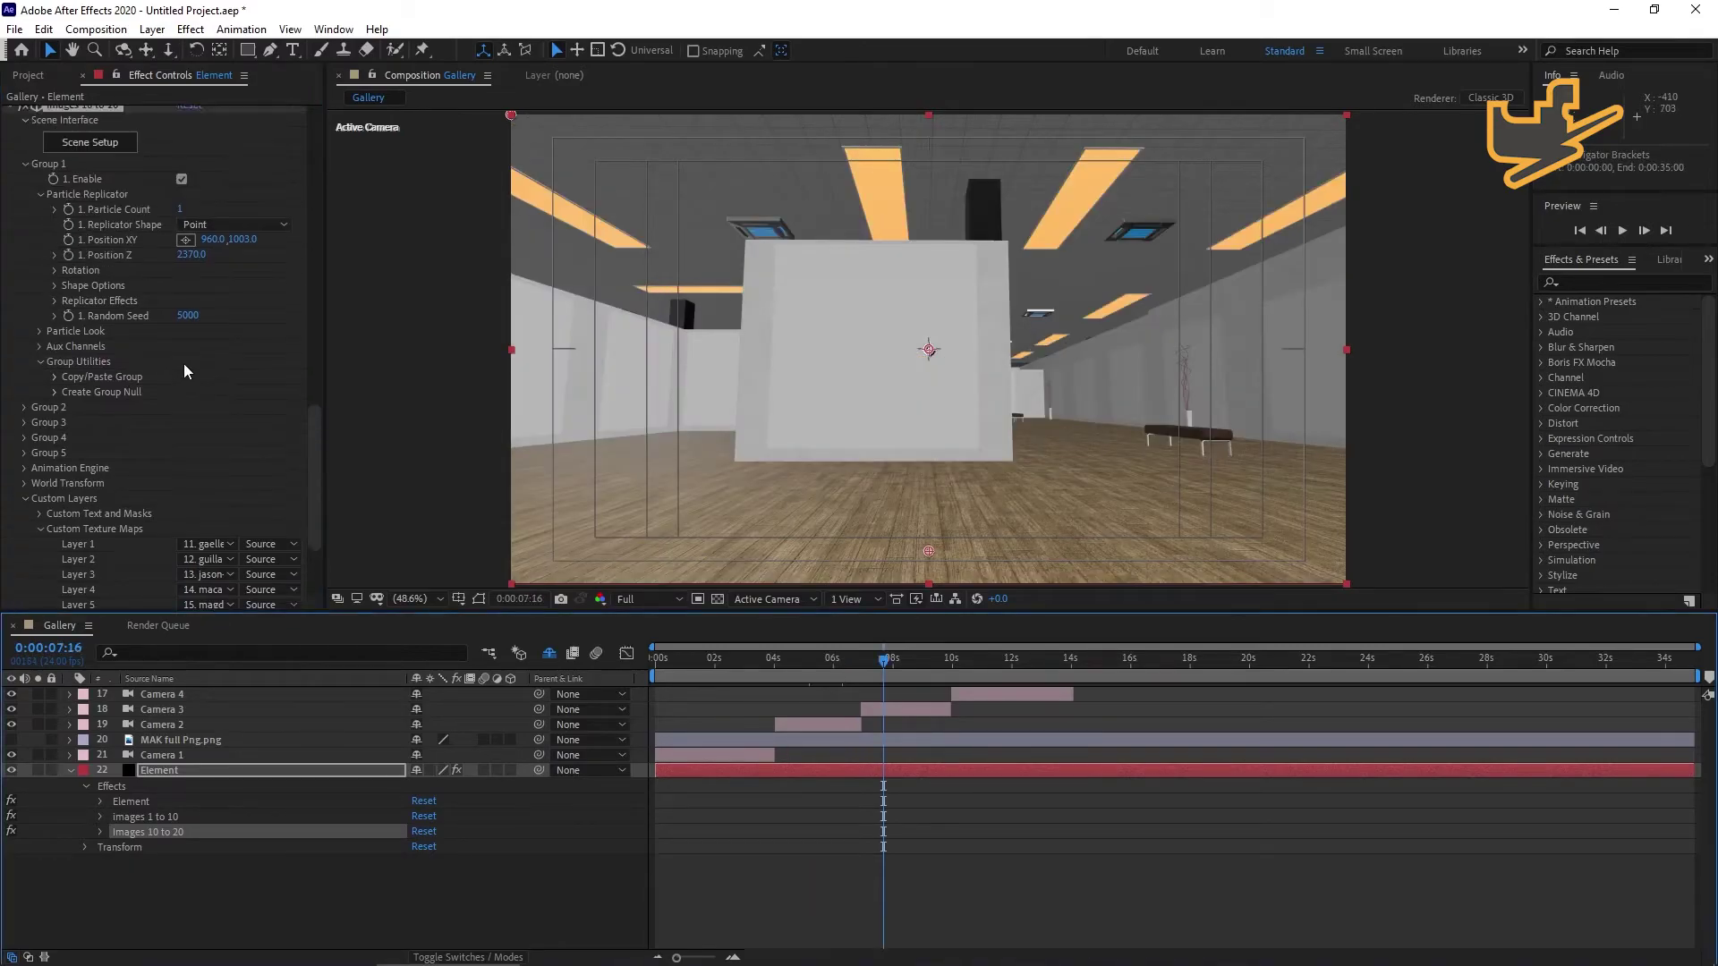
scroll(159, 324, "up", 6)
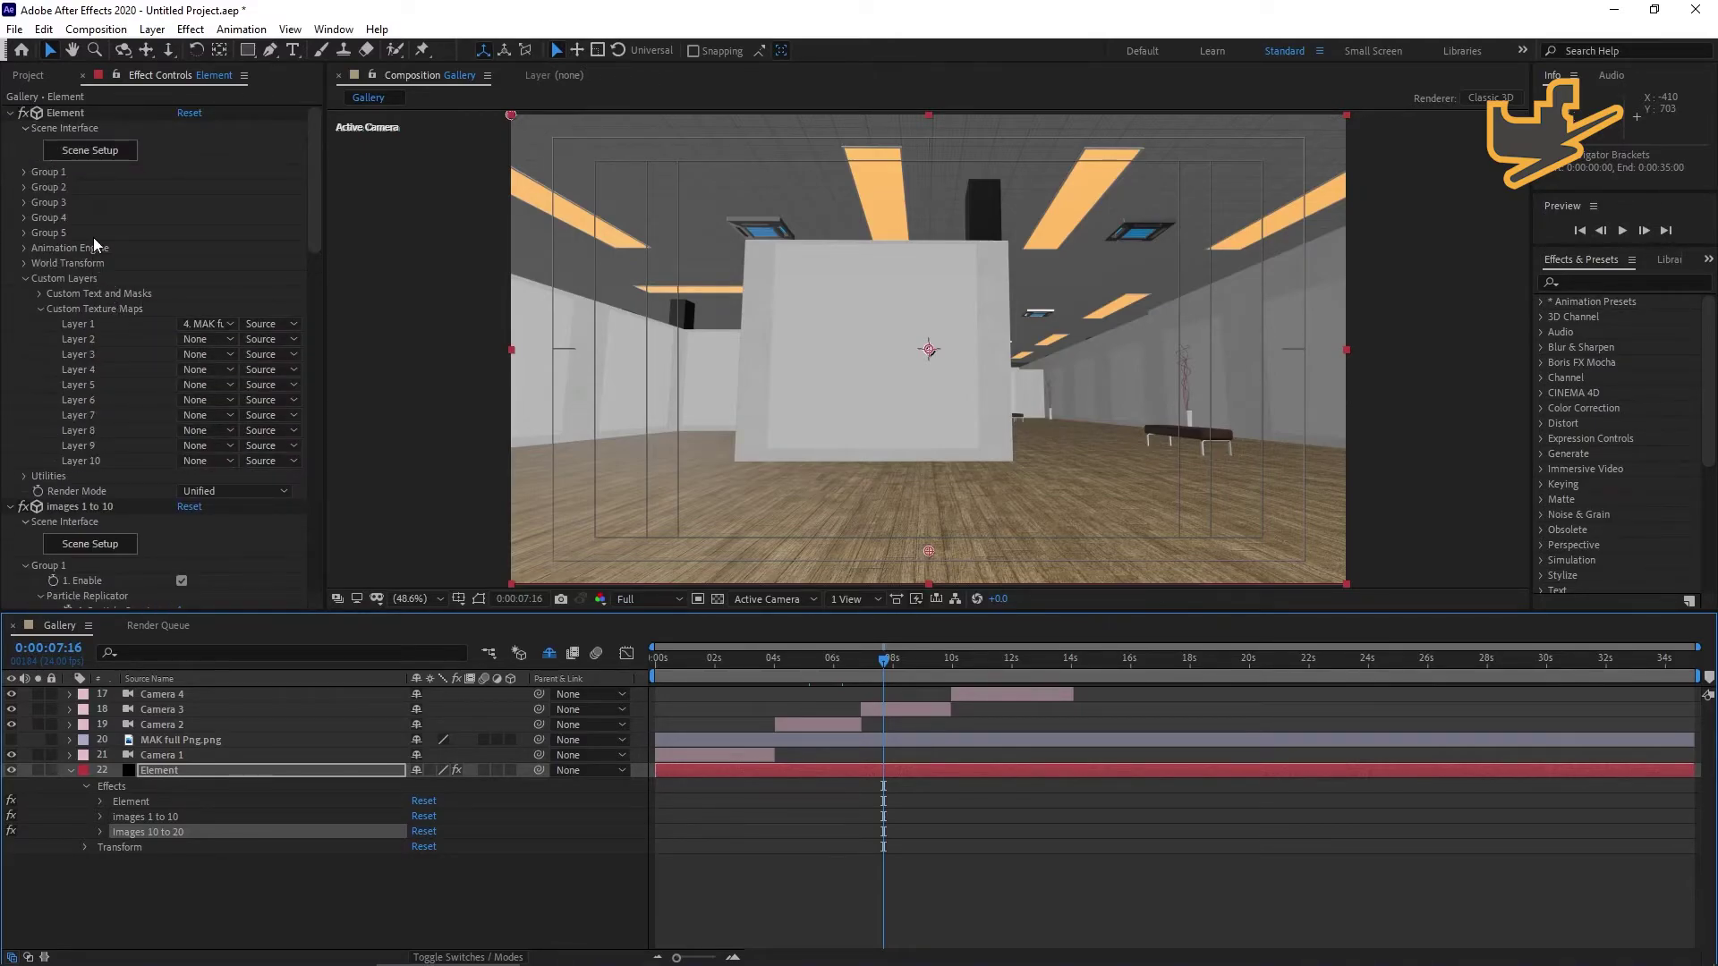
Hide the MAK_Placeholders_OBJ model in the first Element effect's scene and apply the scene.
left_click(89, 150)
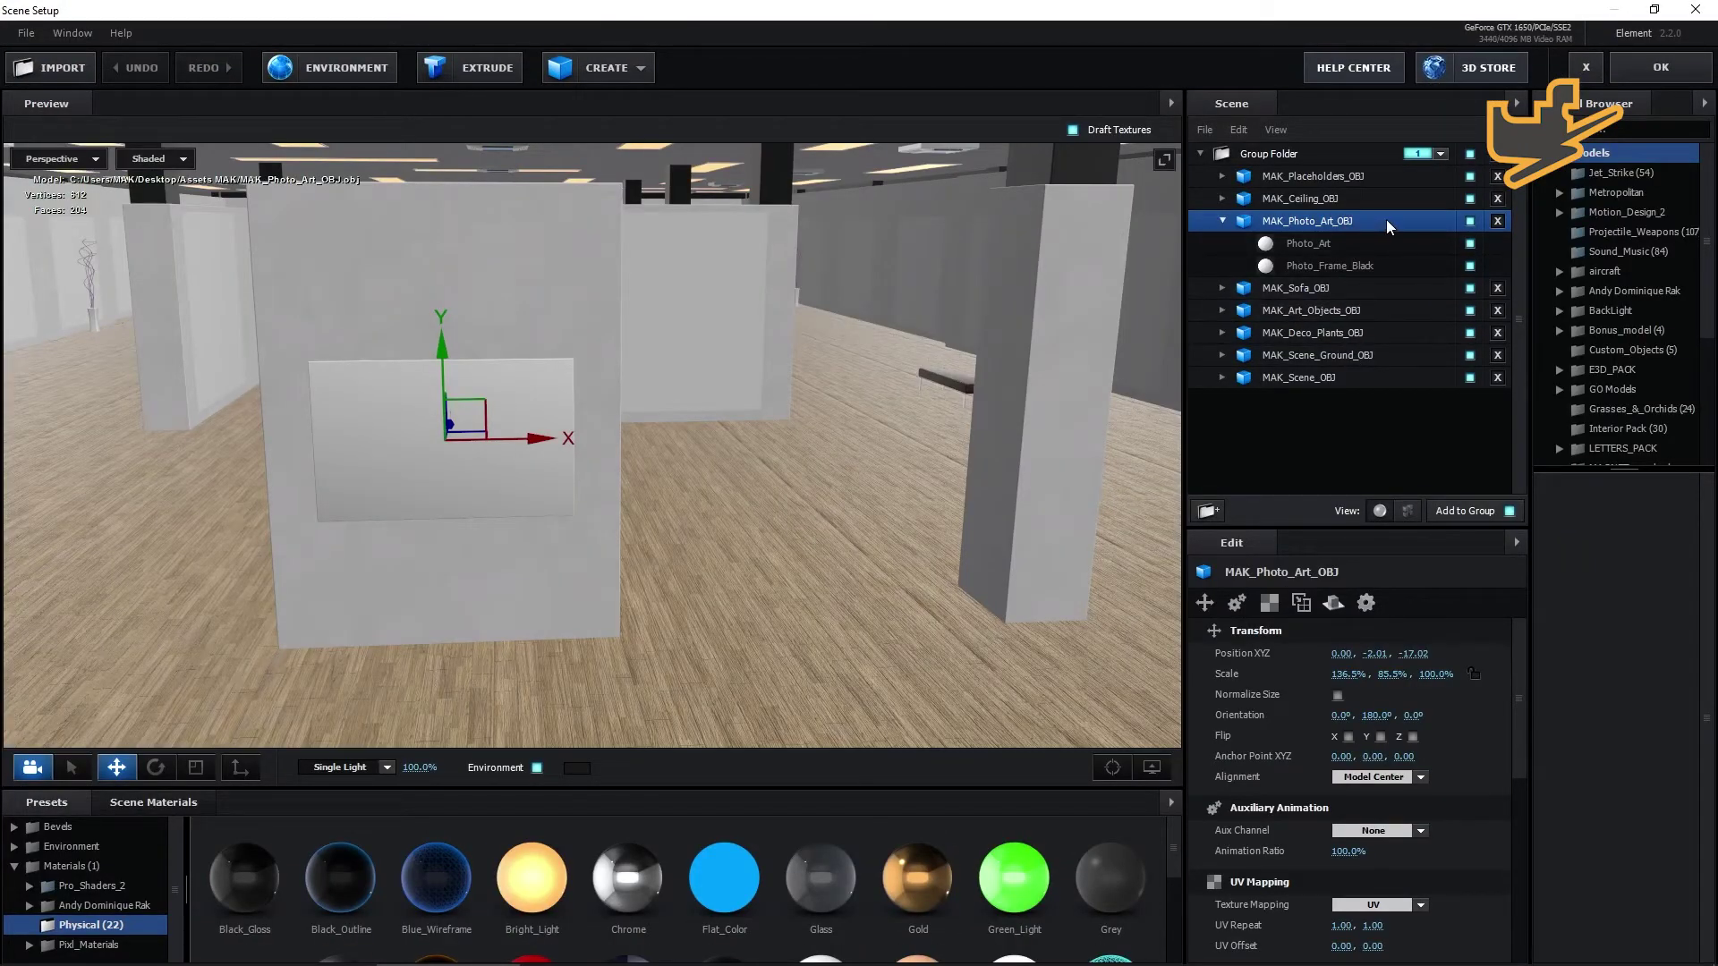
left_click(1470, 177)
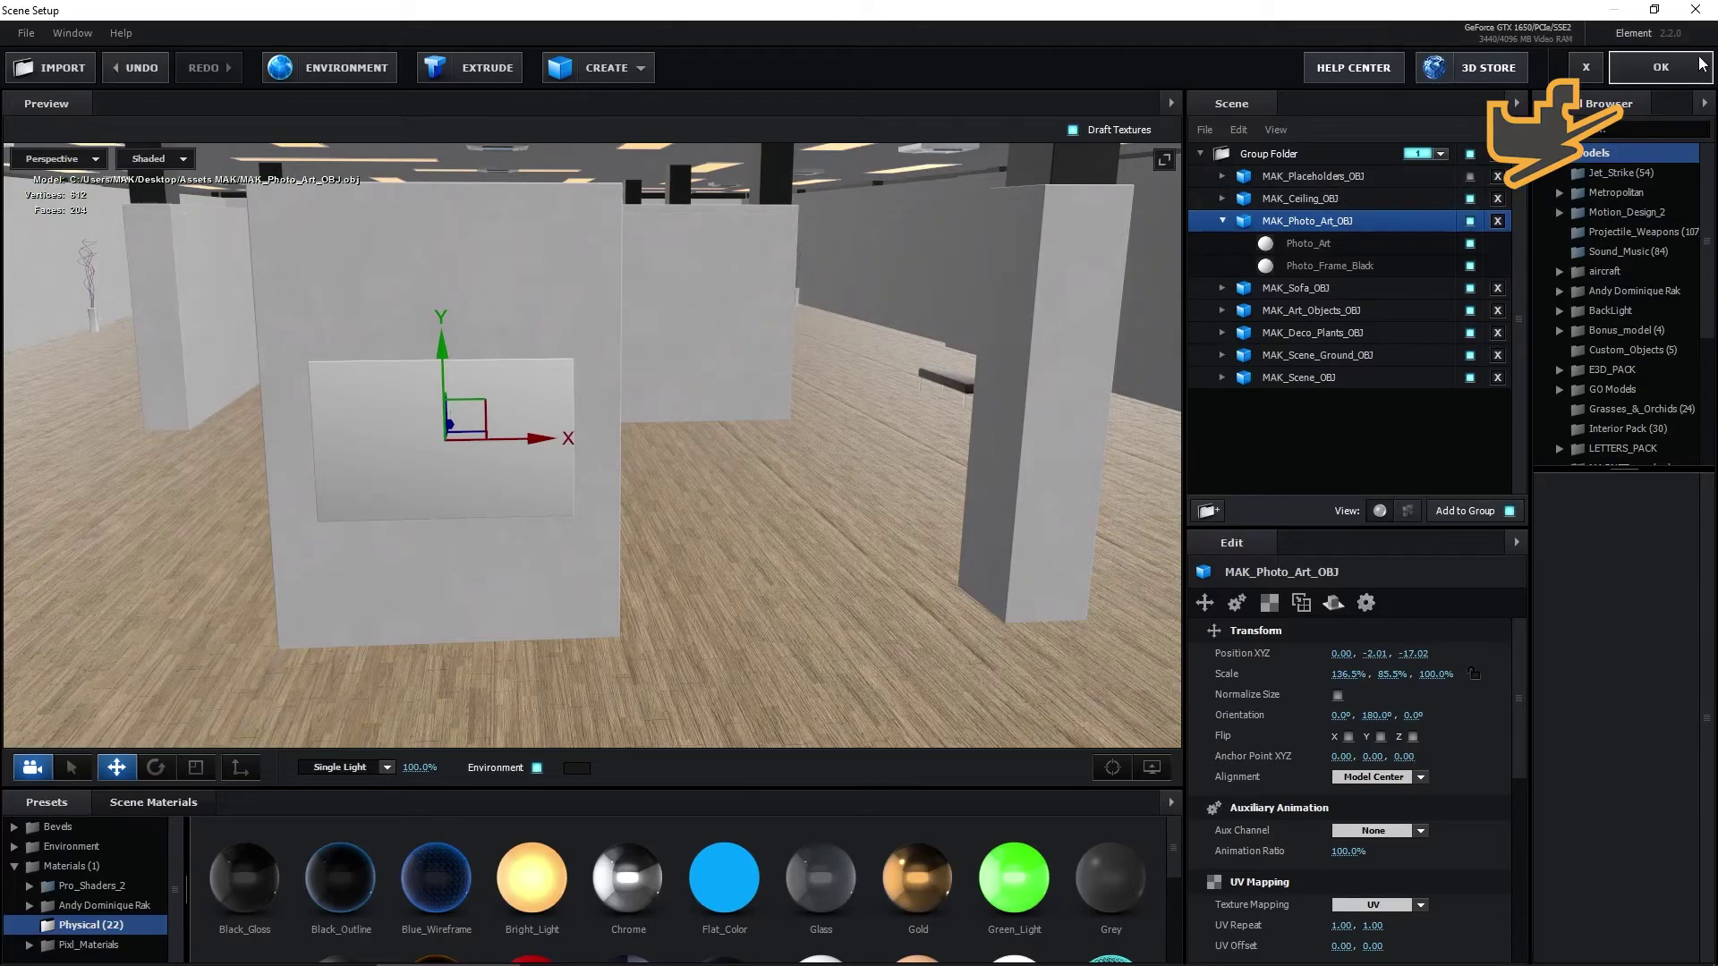
left_click(1670, 71)
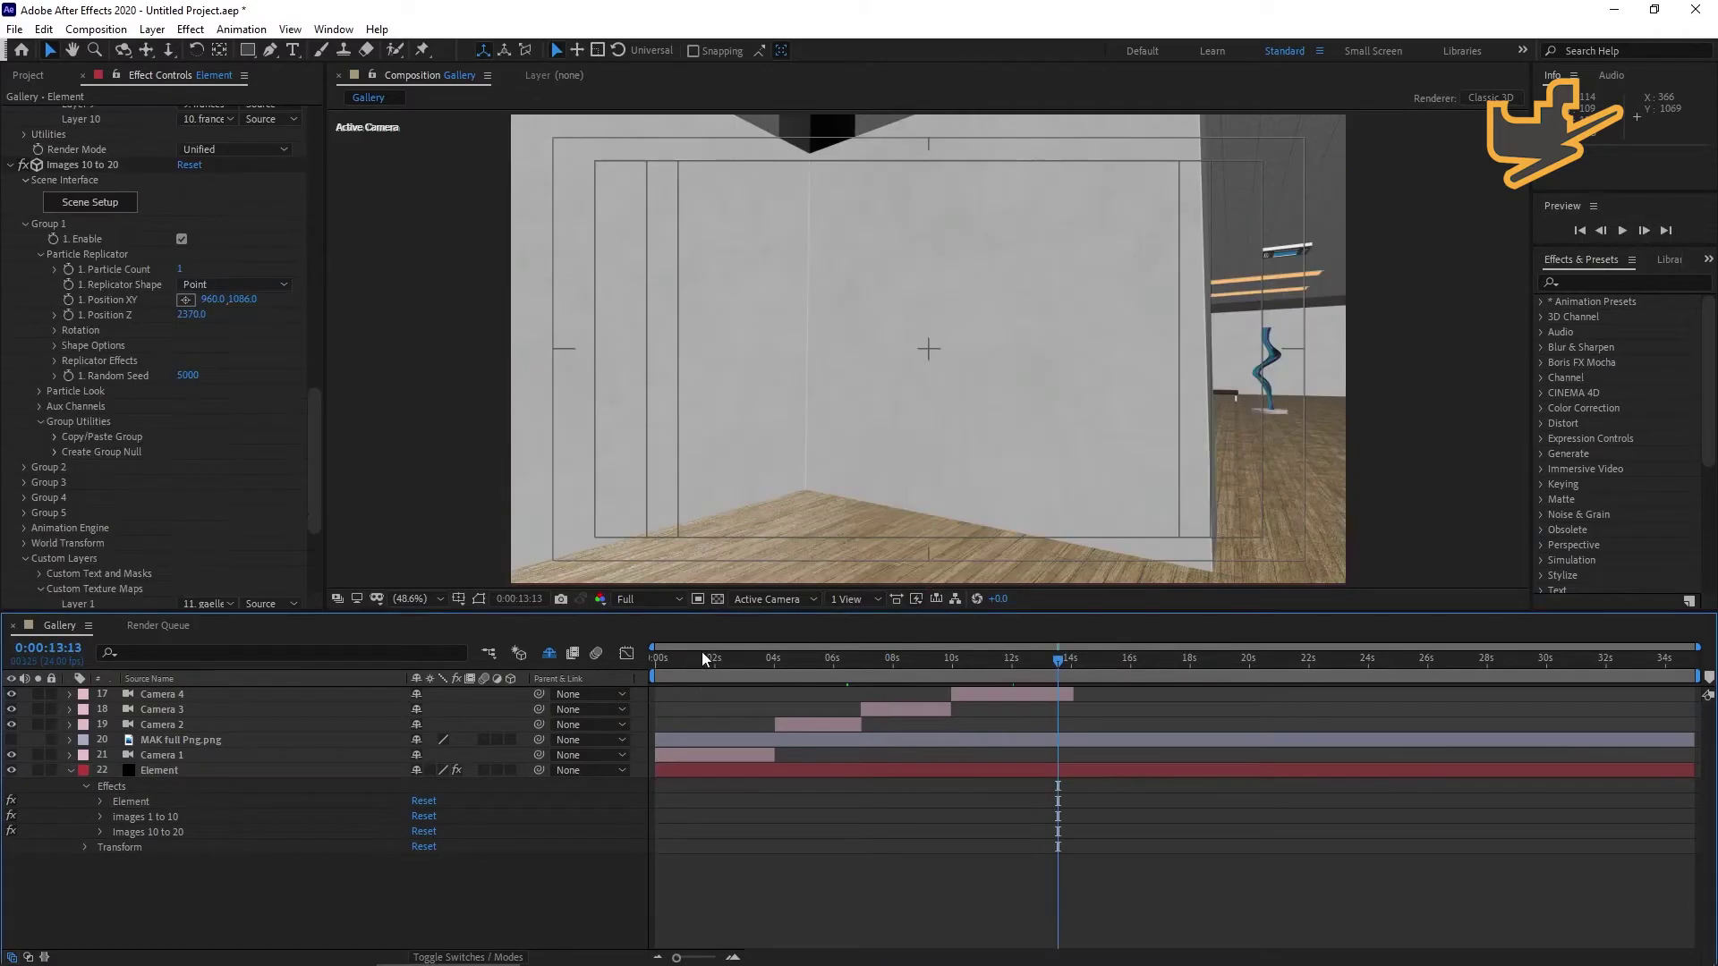
Go to 0:00:02:14 and add another Element effect to the Element layer.
left_click(732, 662)
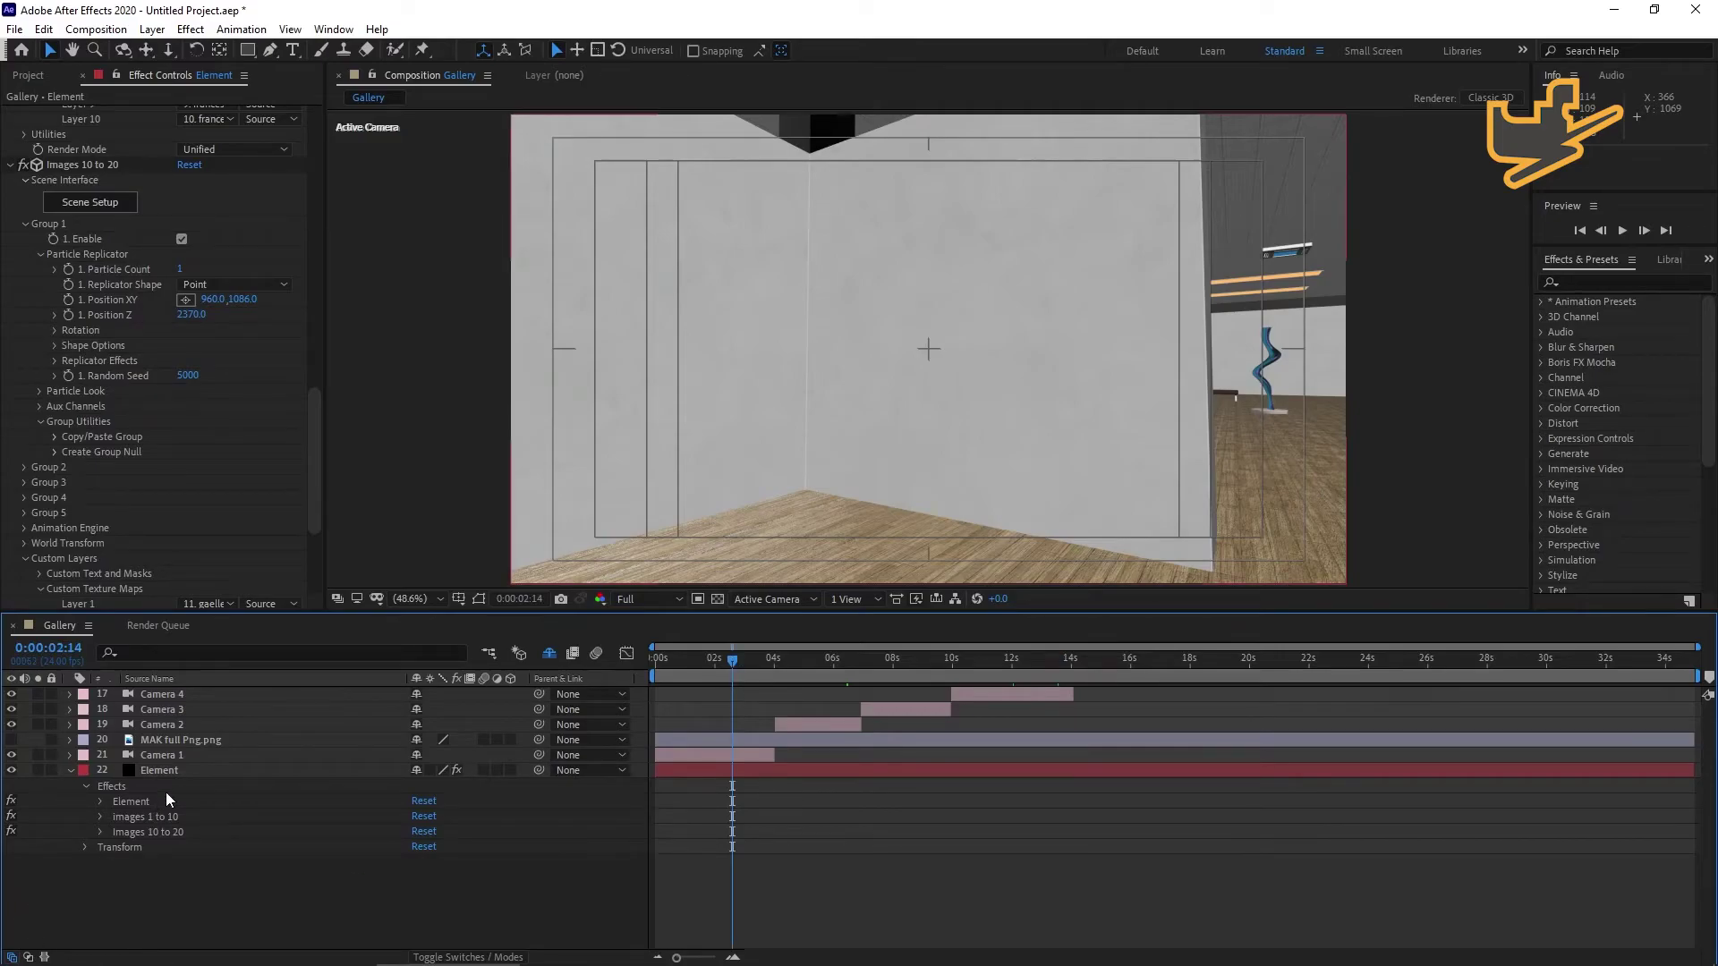
left_click(157, 769)
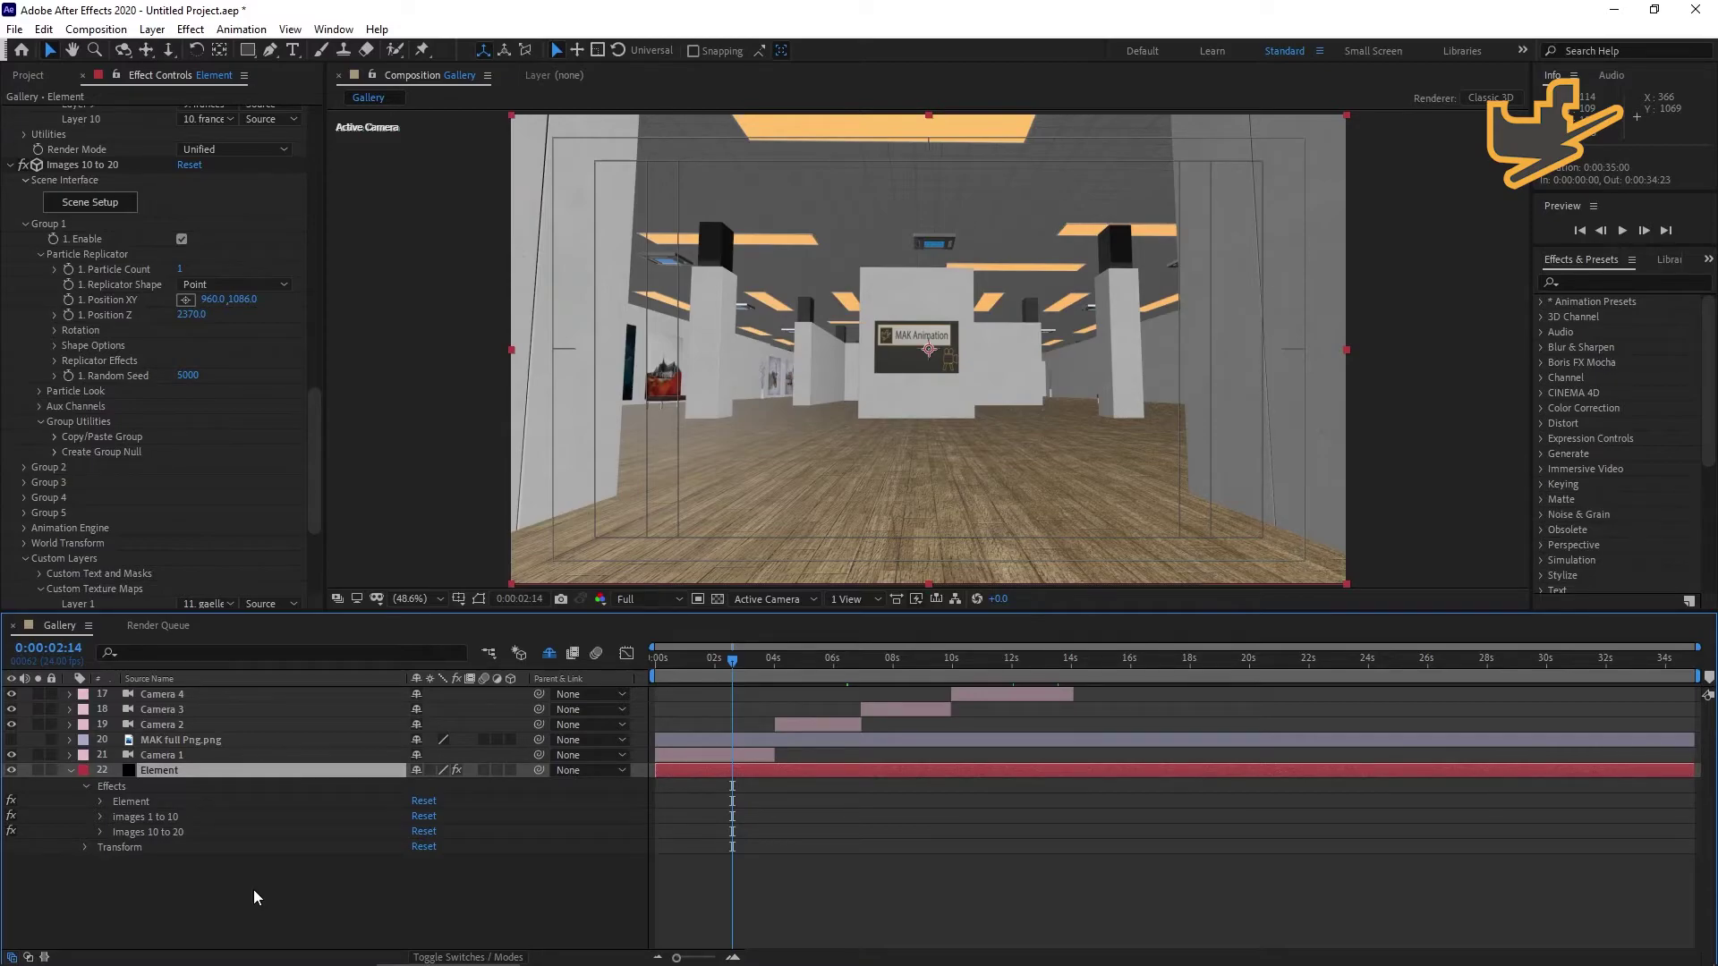
key("ctrl+space")
type("ele")
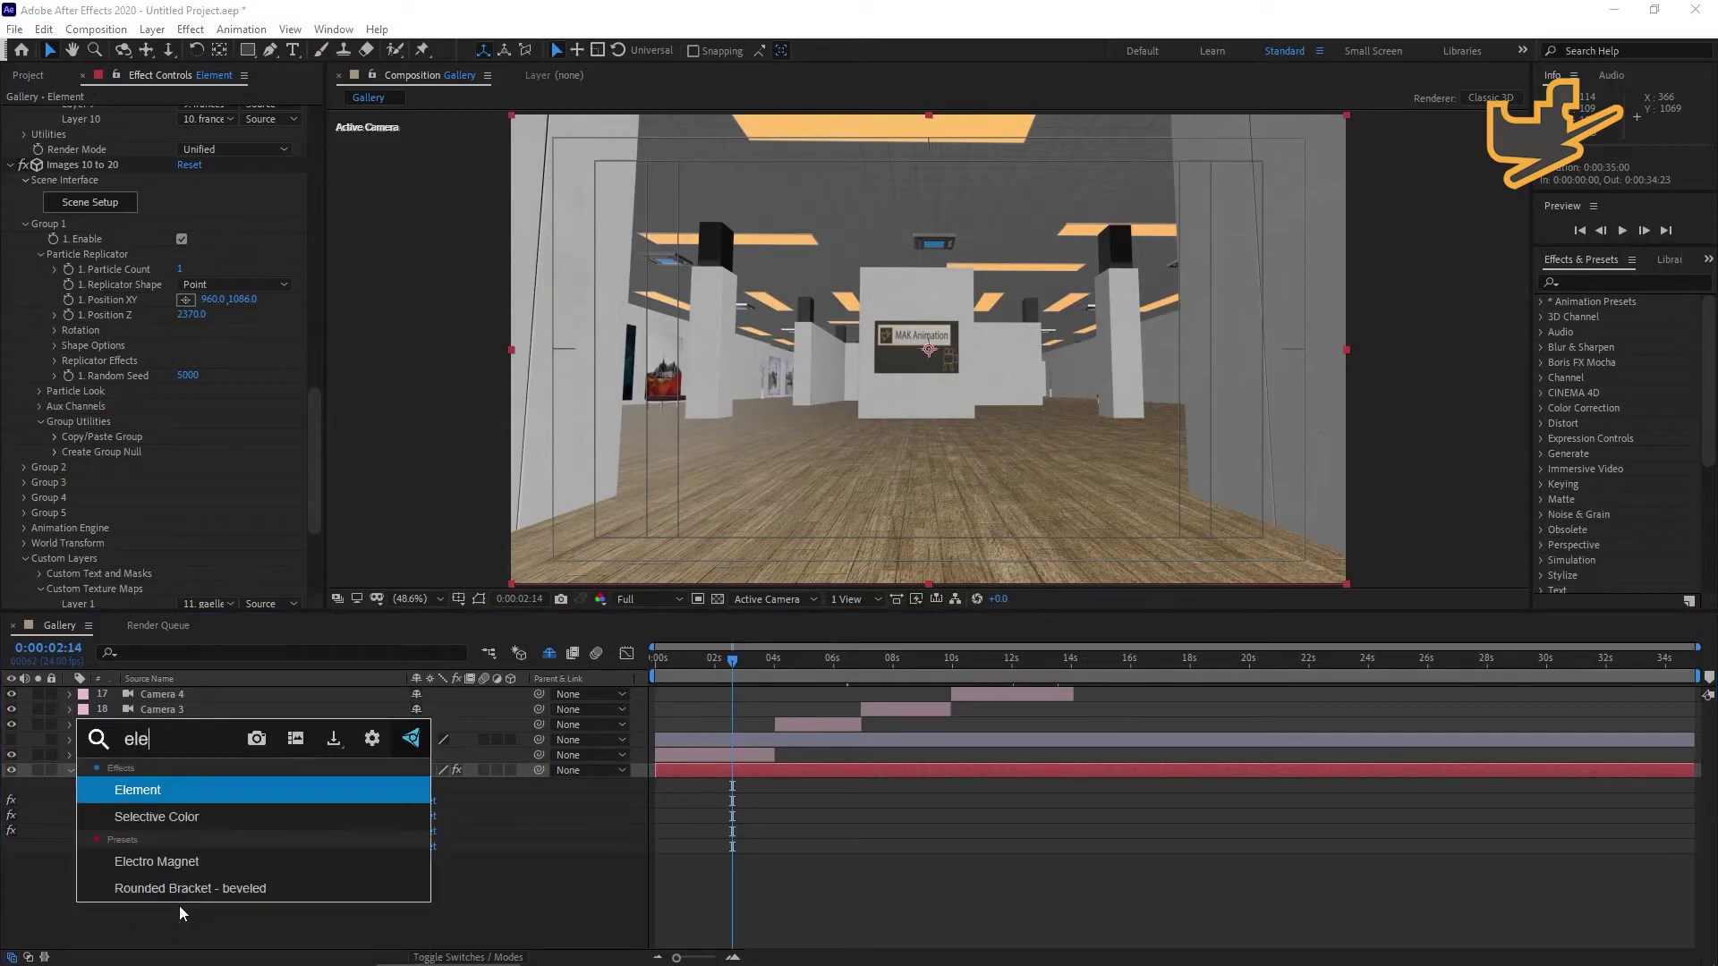
key("Escape")
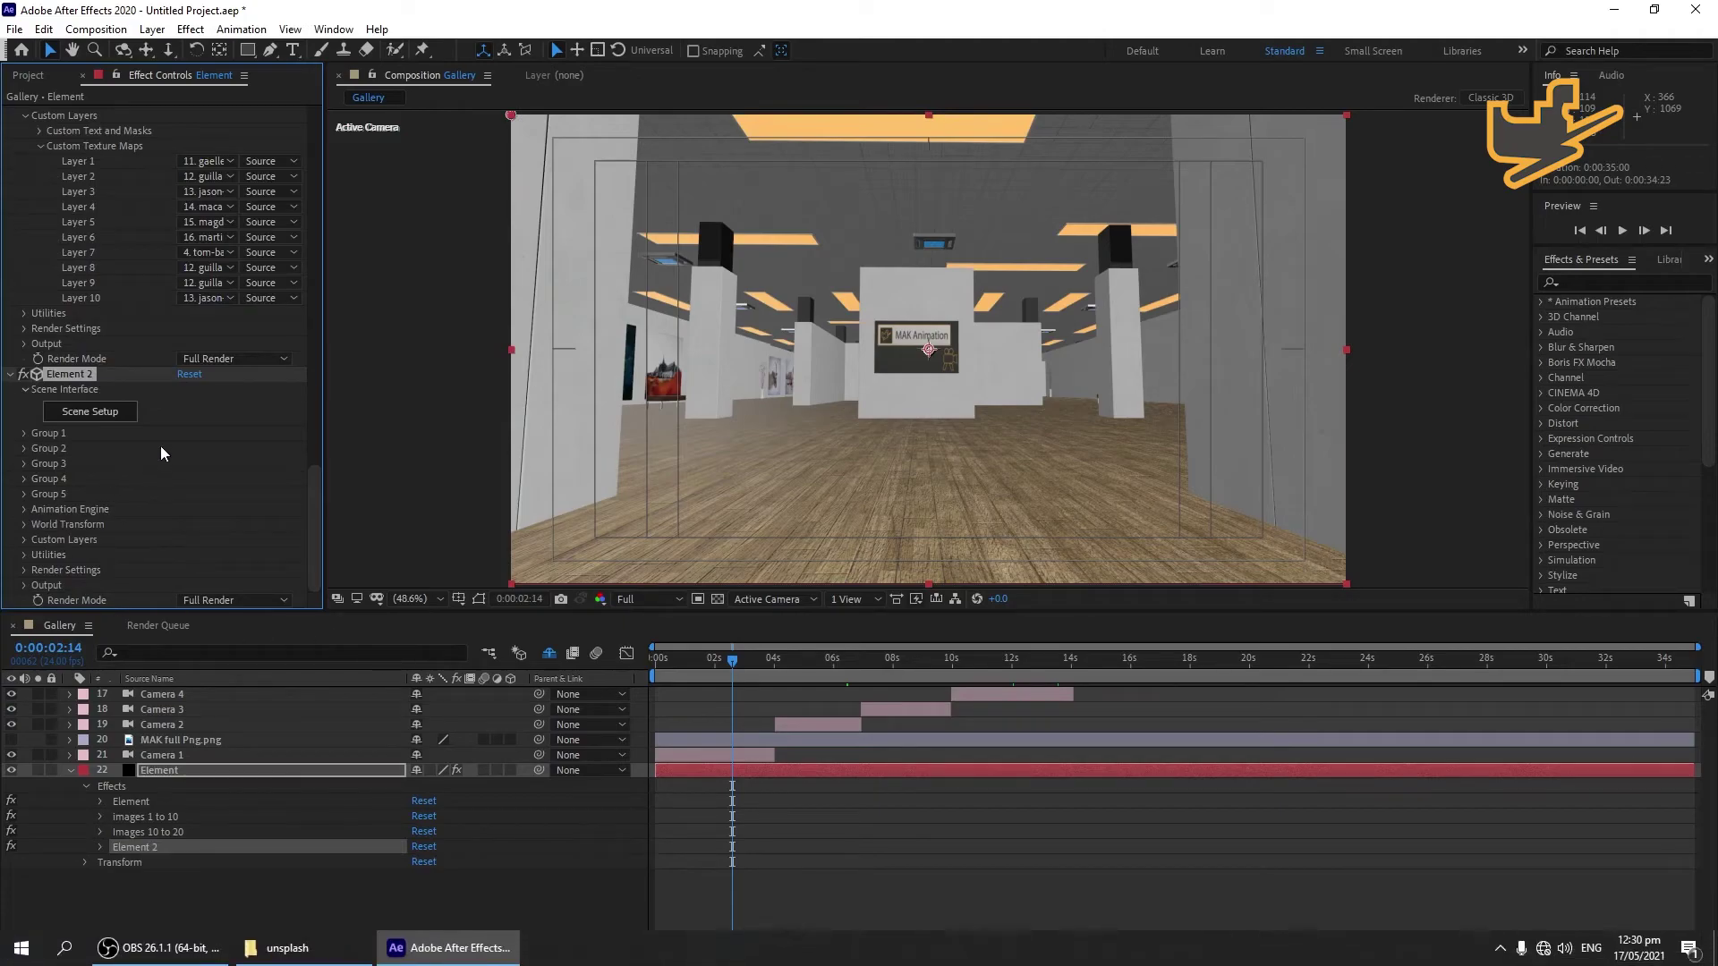
Rename the newly added Element 2 effect as "21 to 30".
left_click(79, 776)
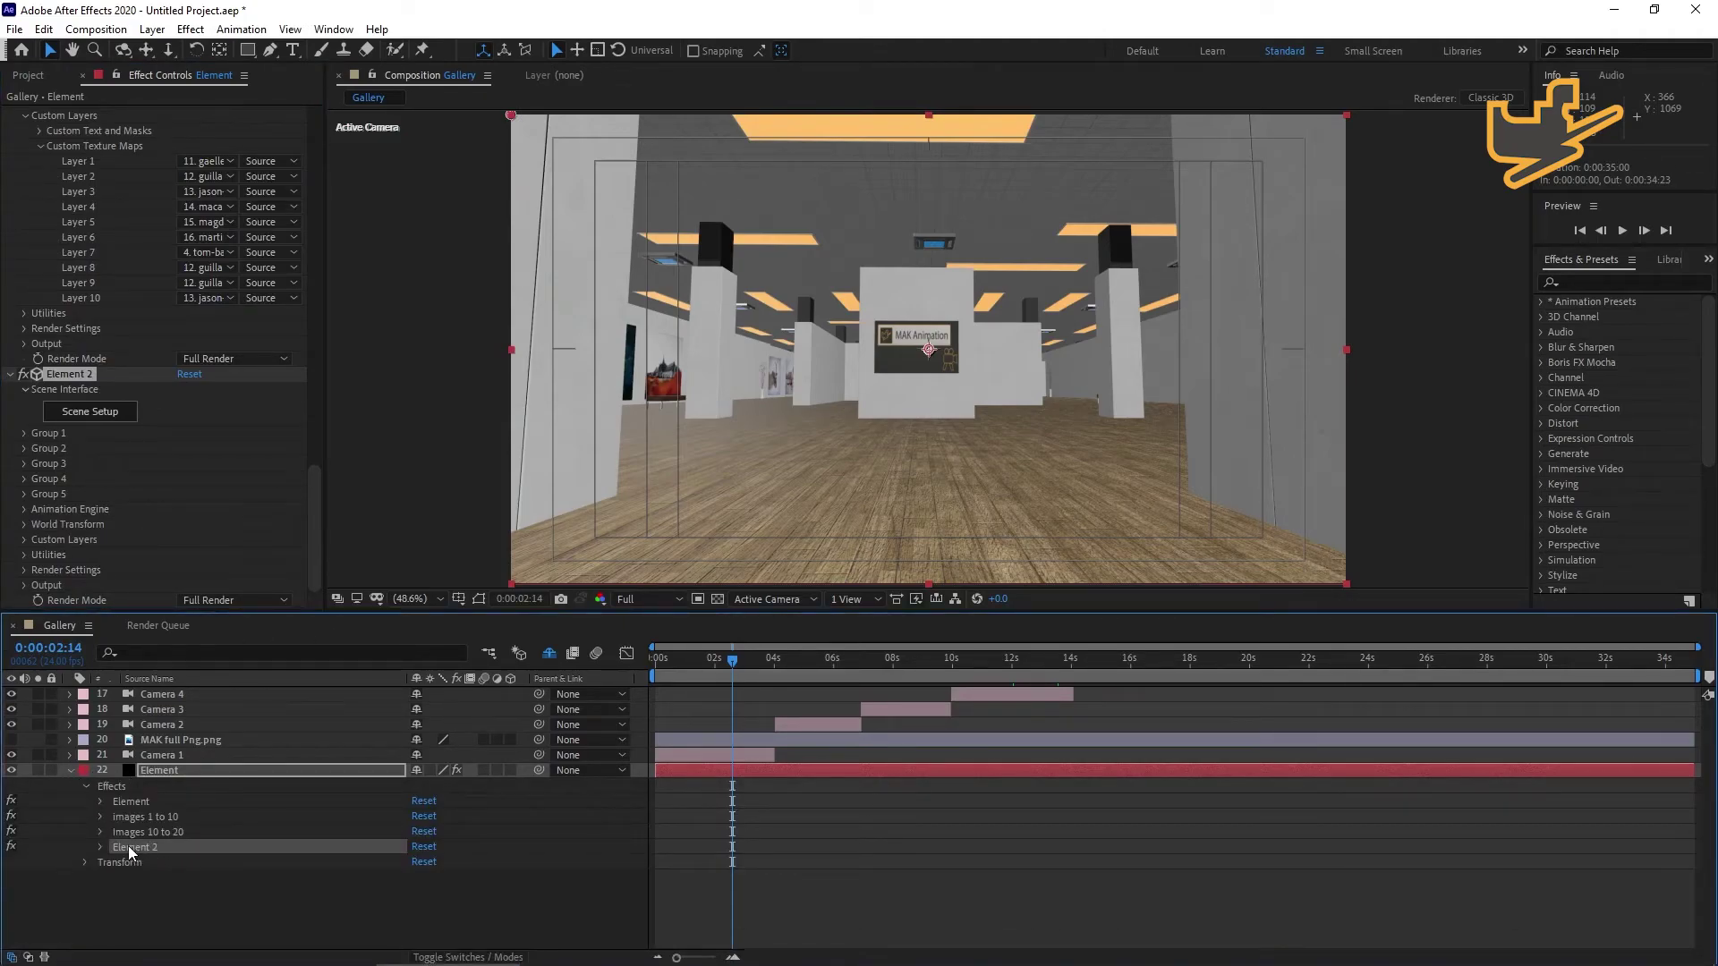
right_click(129, 848)
left_click(198, 761)
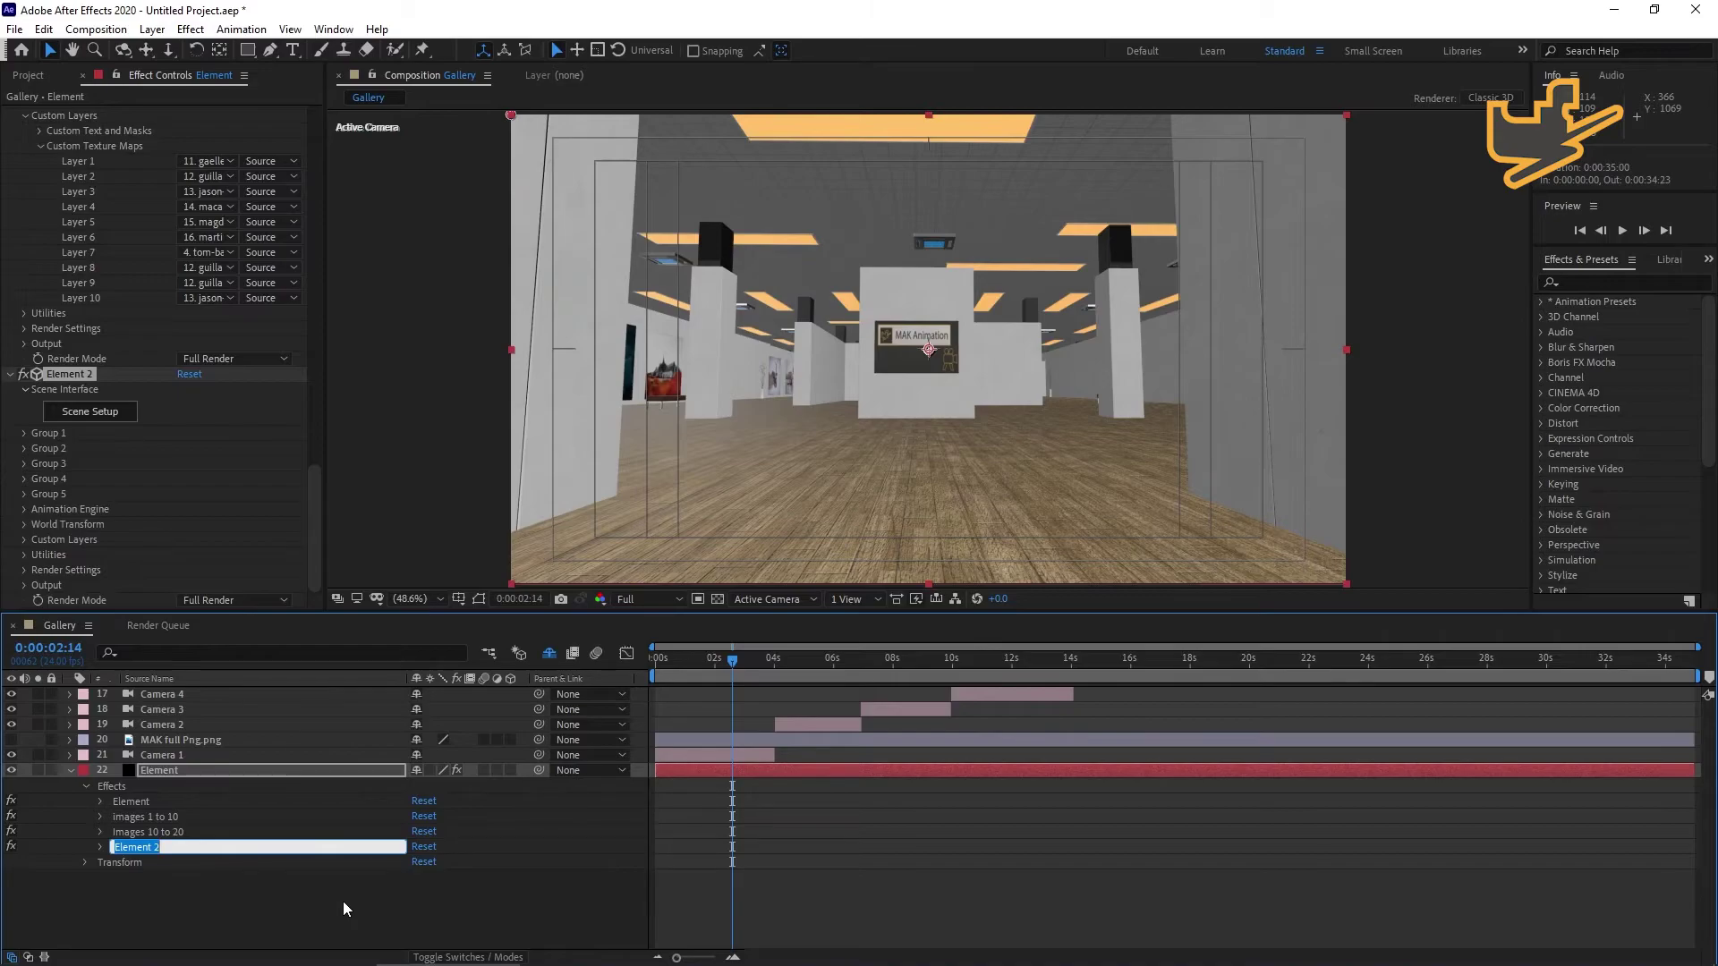
type("21")
key("Return")
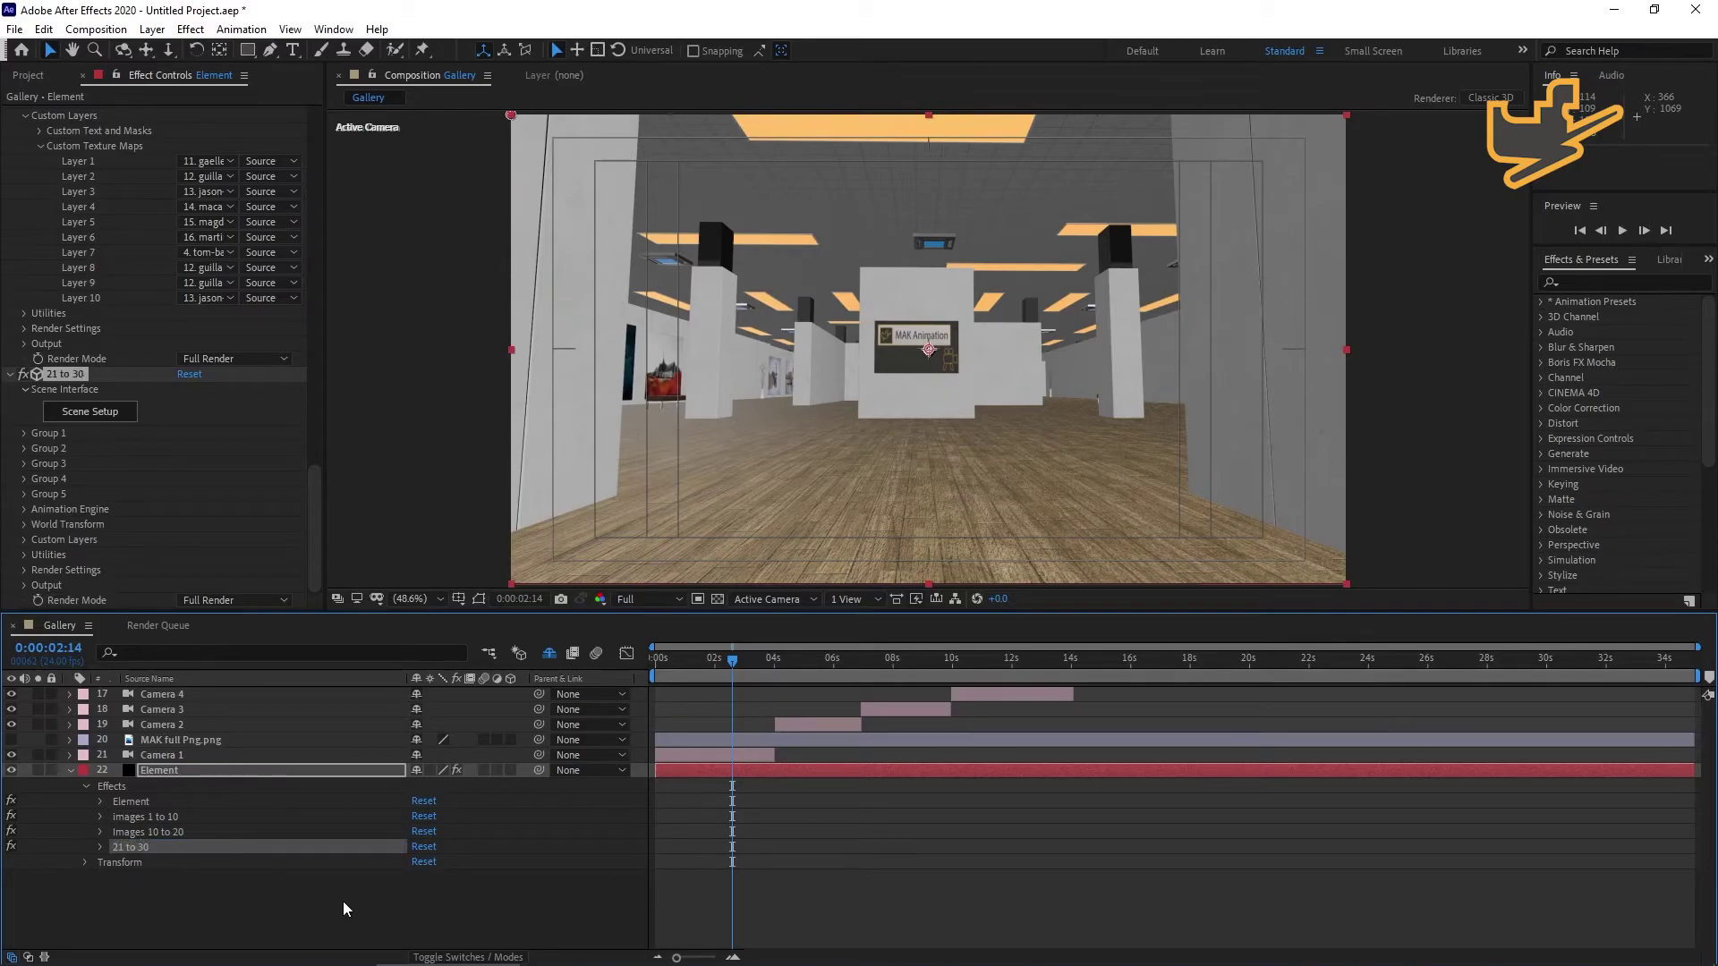
Rename the "Images 10 to 20" effect as "Images 11 to 20".
right_click(156, 838)
left_click(205, 747)
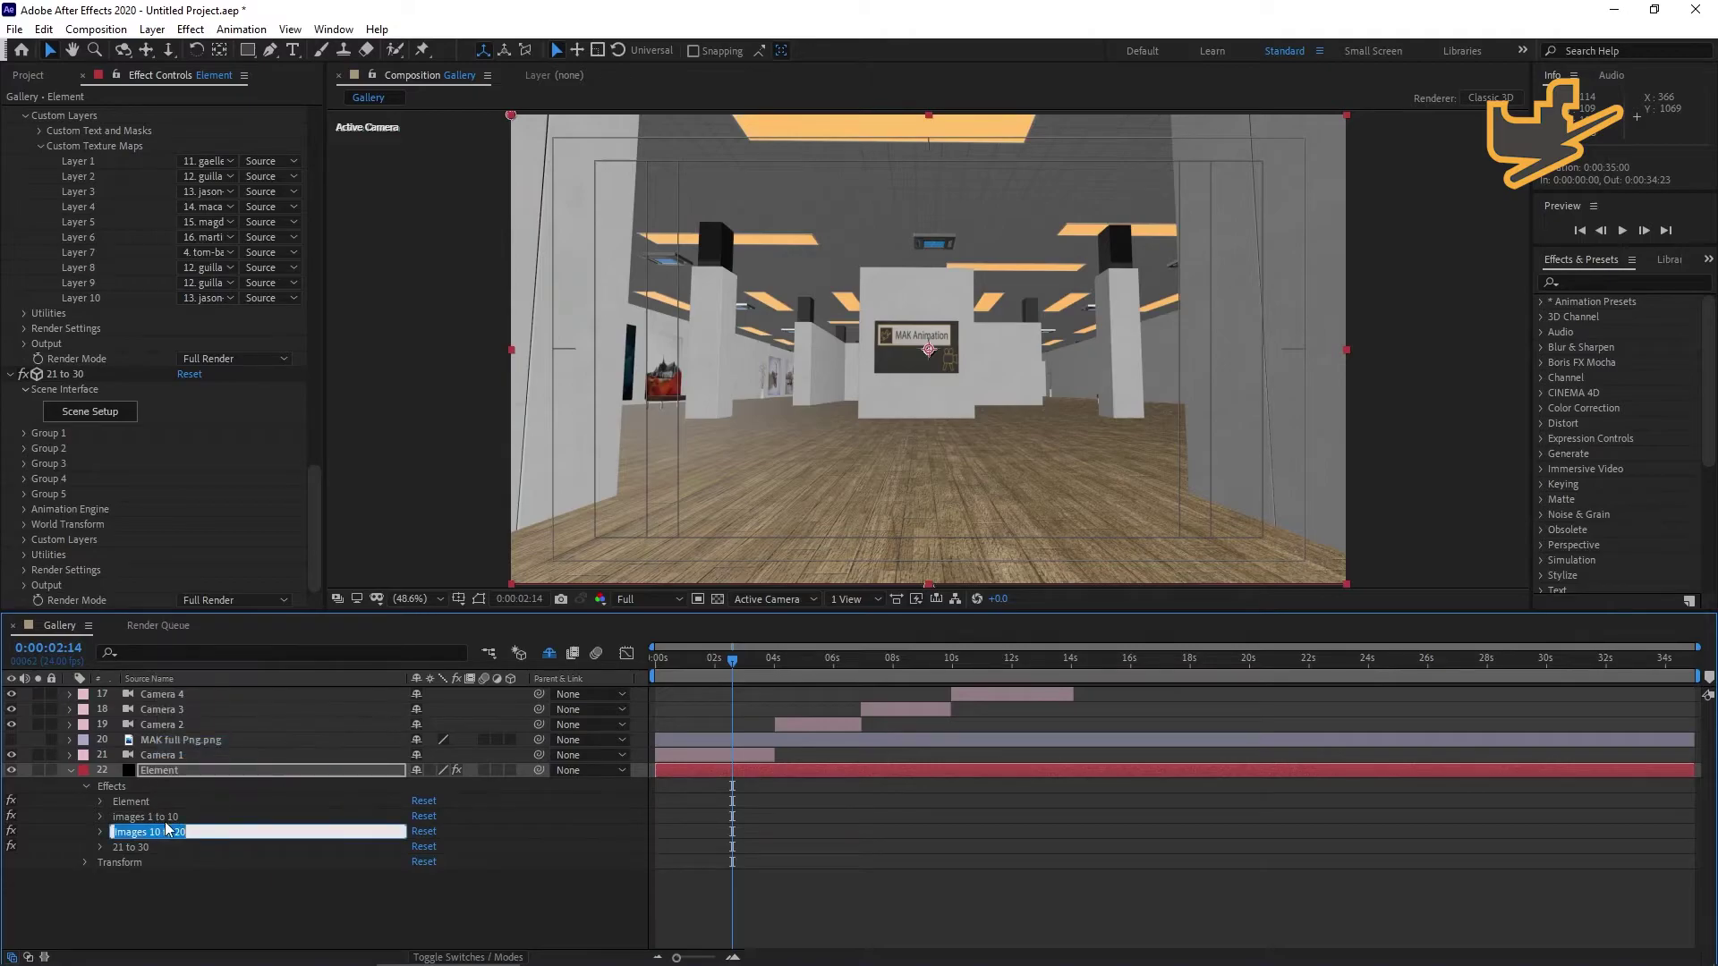
key("BackSpace")
type("1")
key("Return")
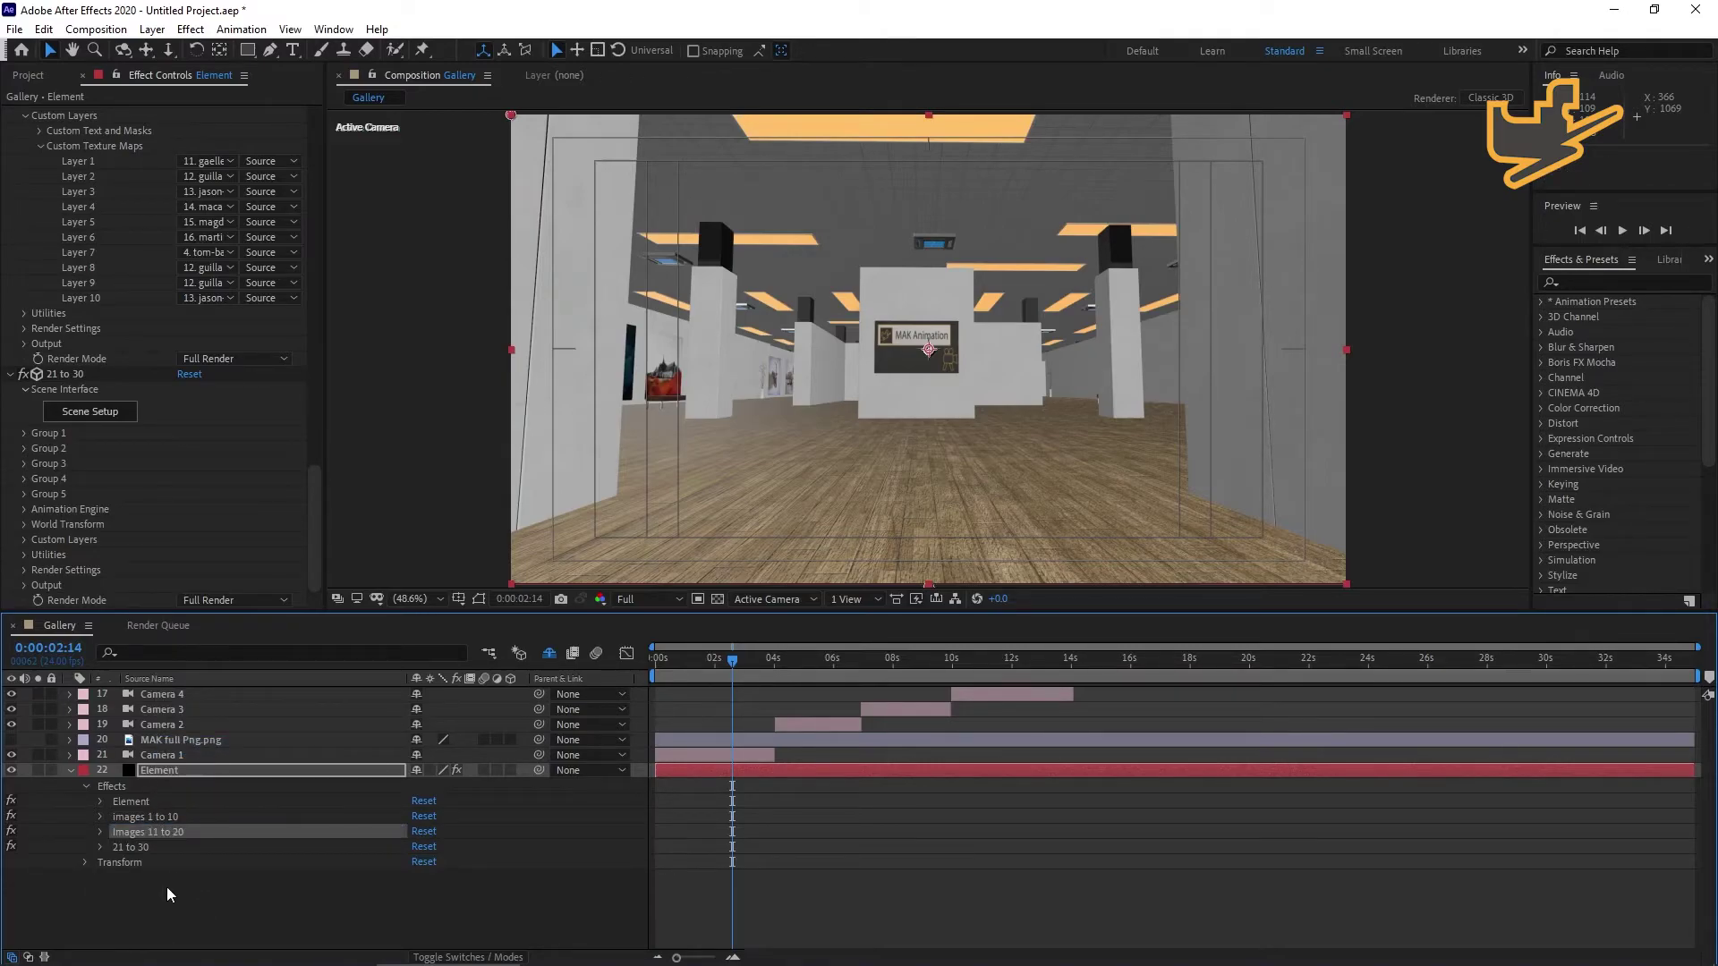
Import MAK_Placeholders_OBJ with the default import preferences into the 21 to 30 effect's scene and apply it.
left_click(136, 849)
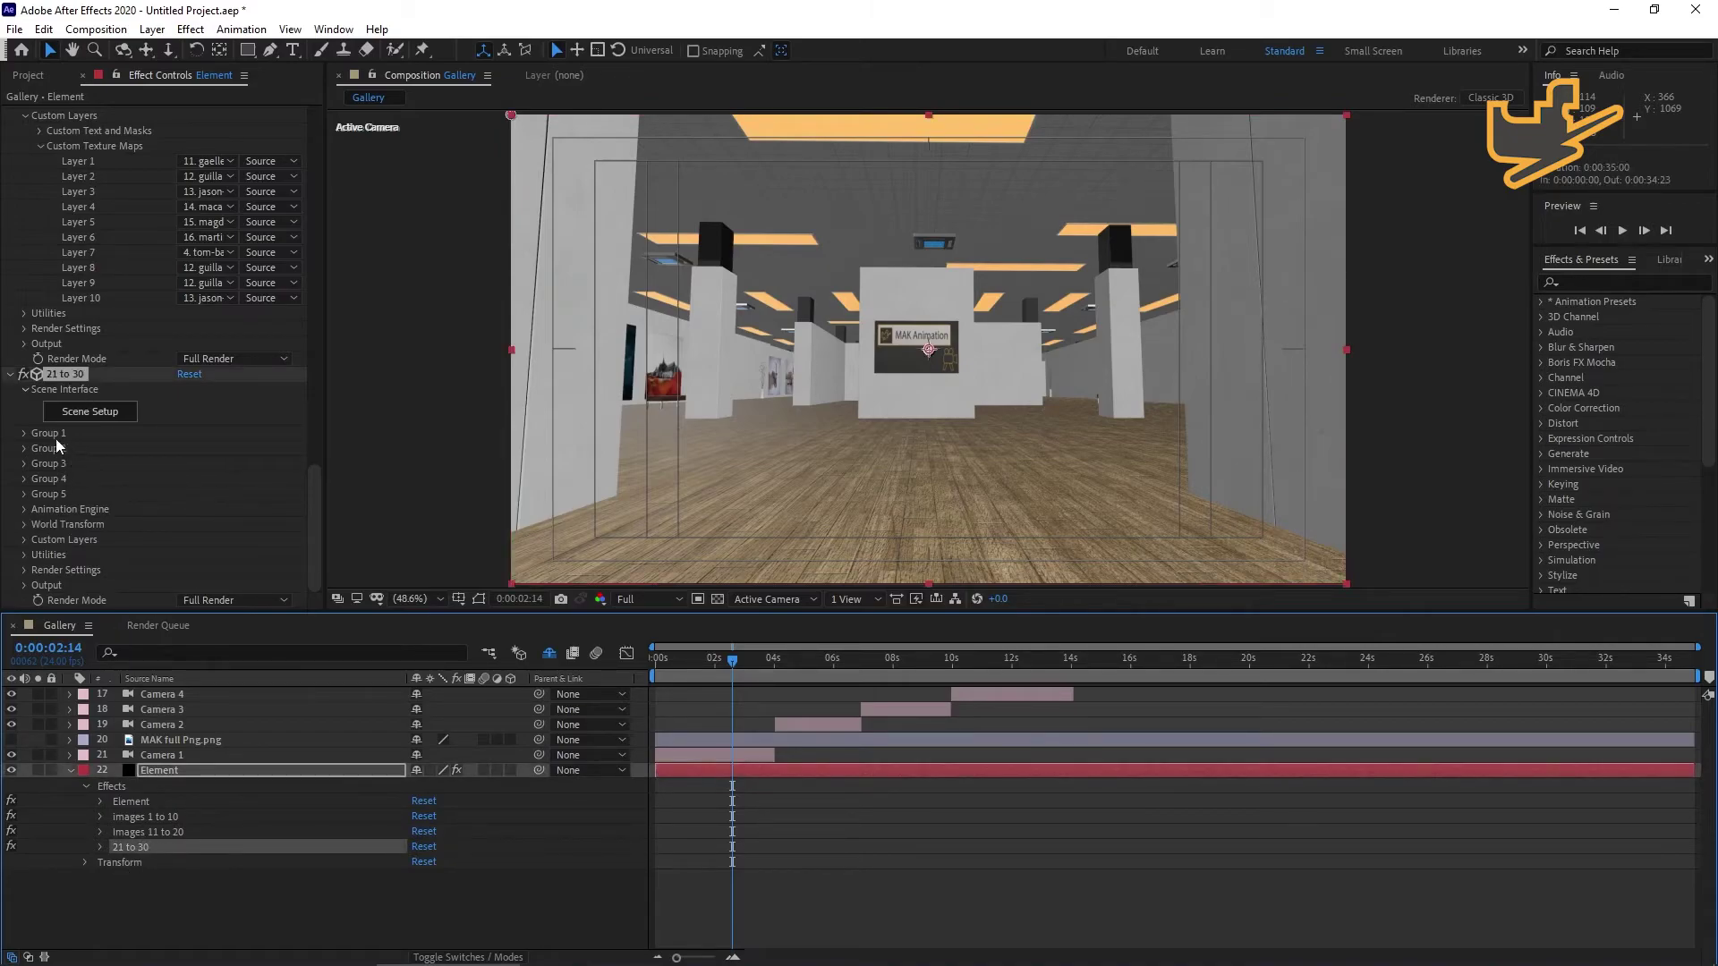
left_click(70, 417)
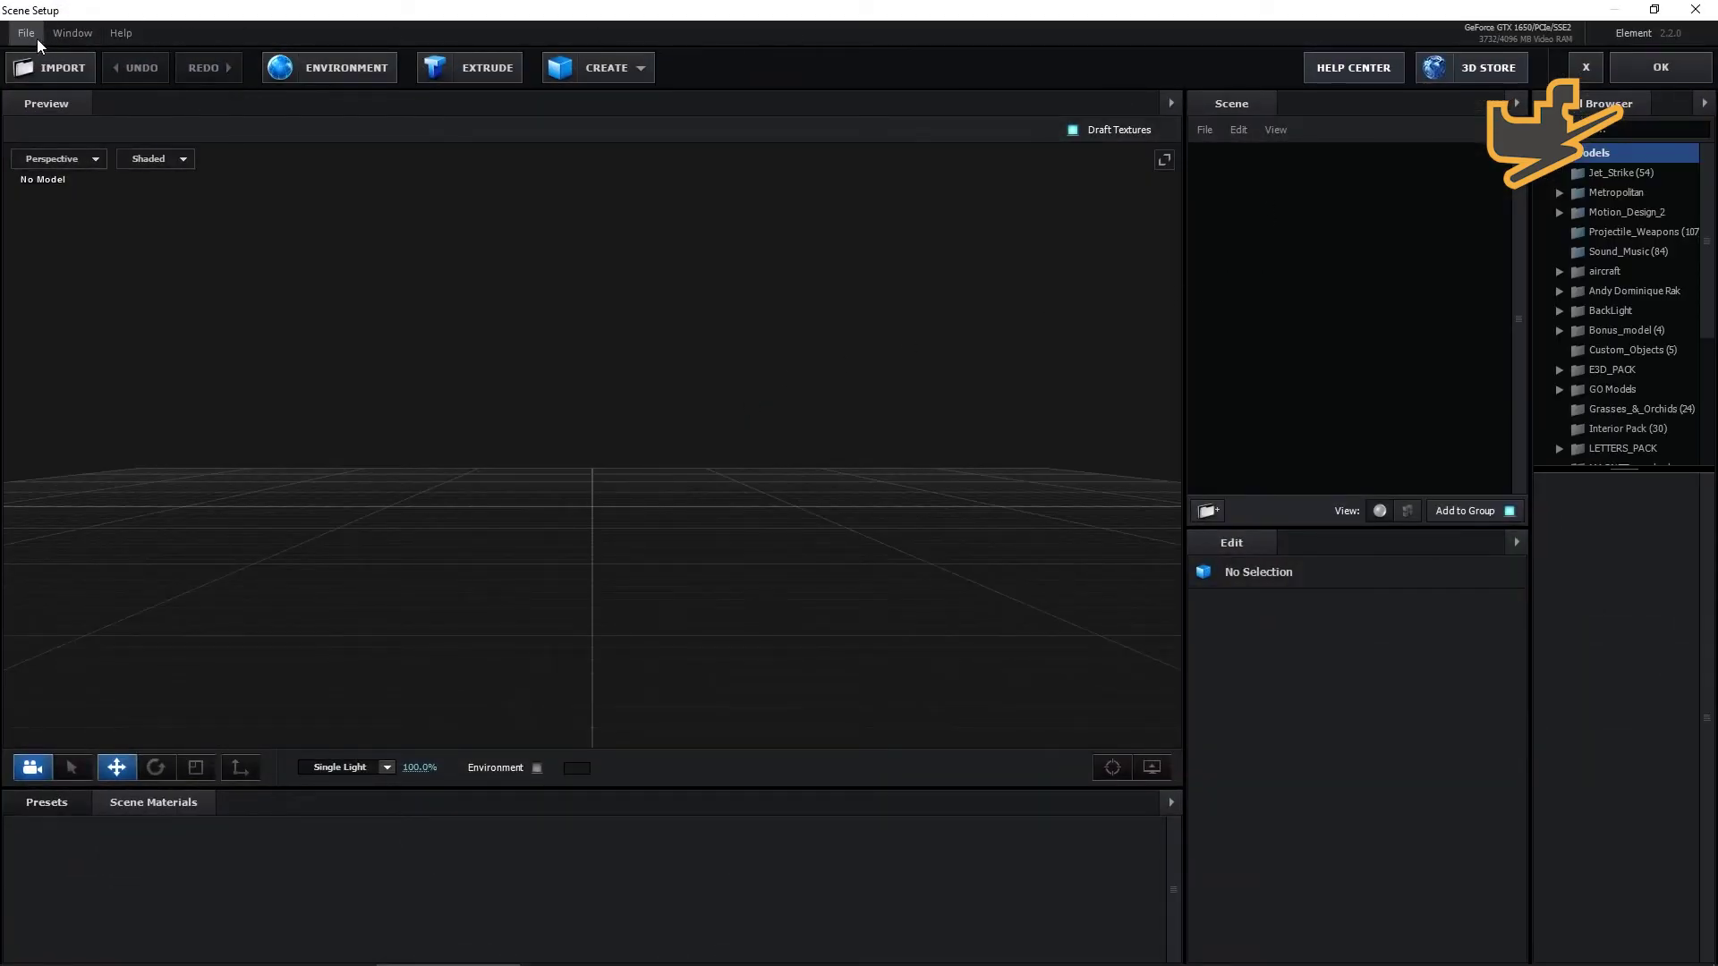
left_click(26, 33)
mouse_move(71, 59)
left_click(254, 61)
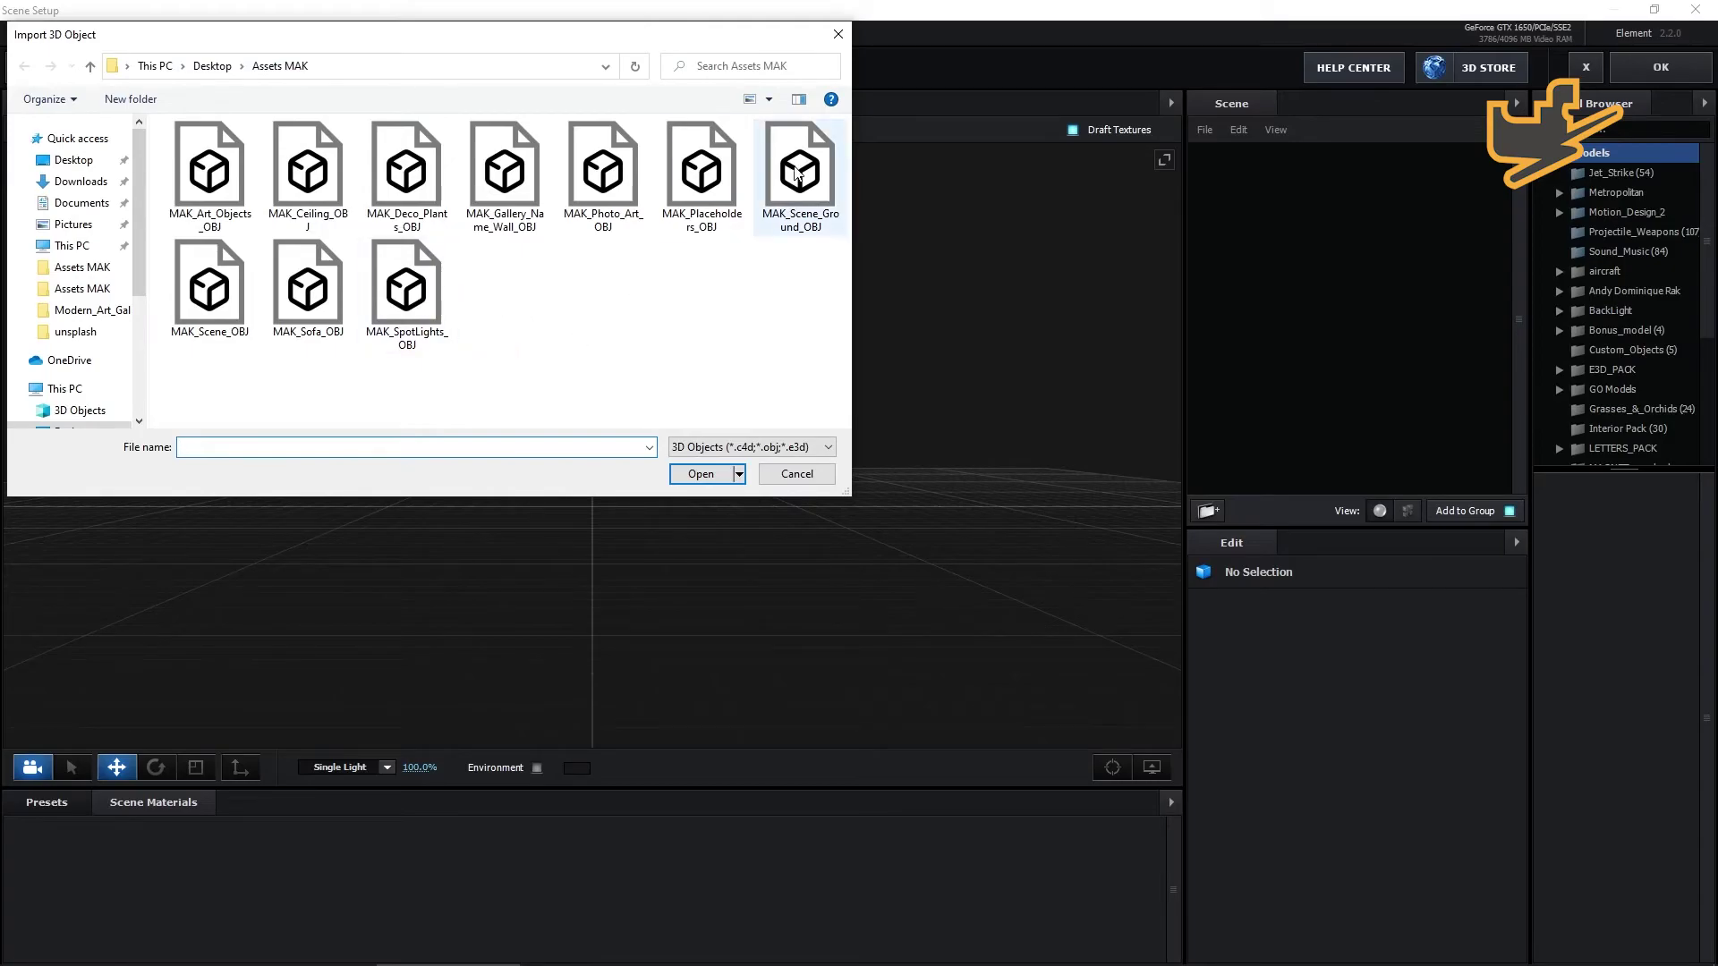
left_click(698, 175)
left_click(700, 473)
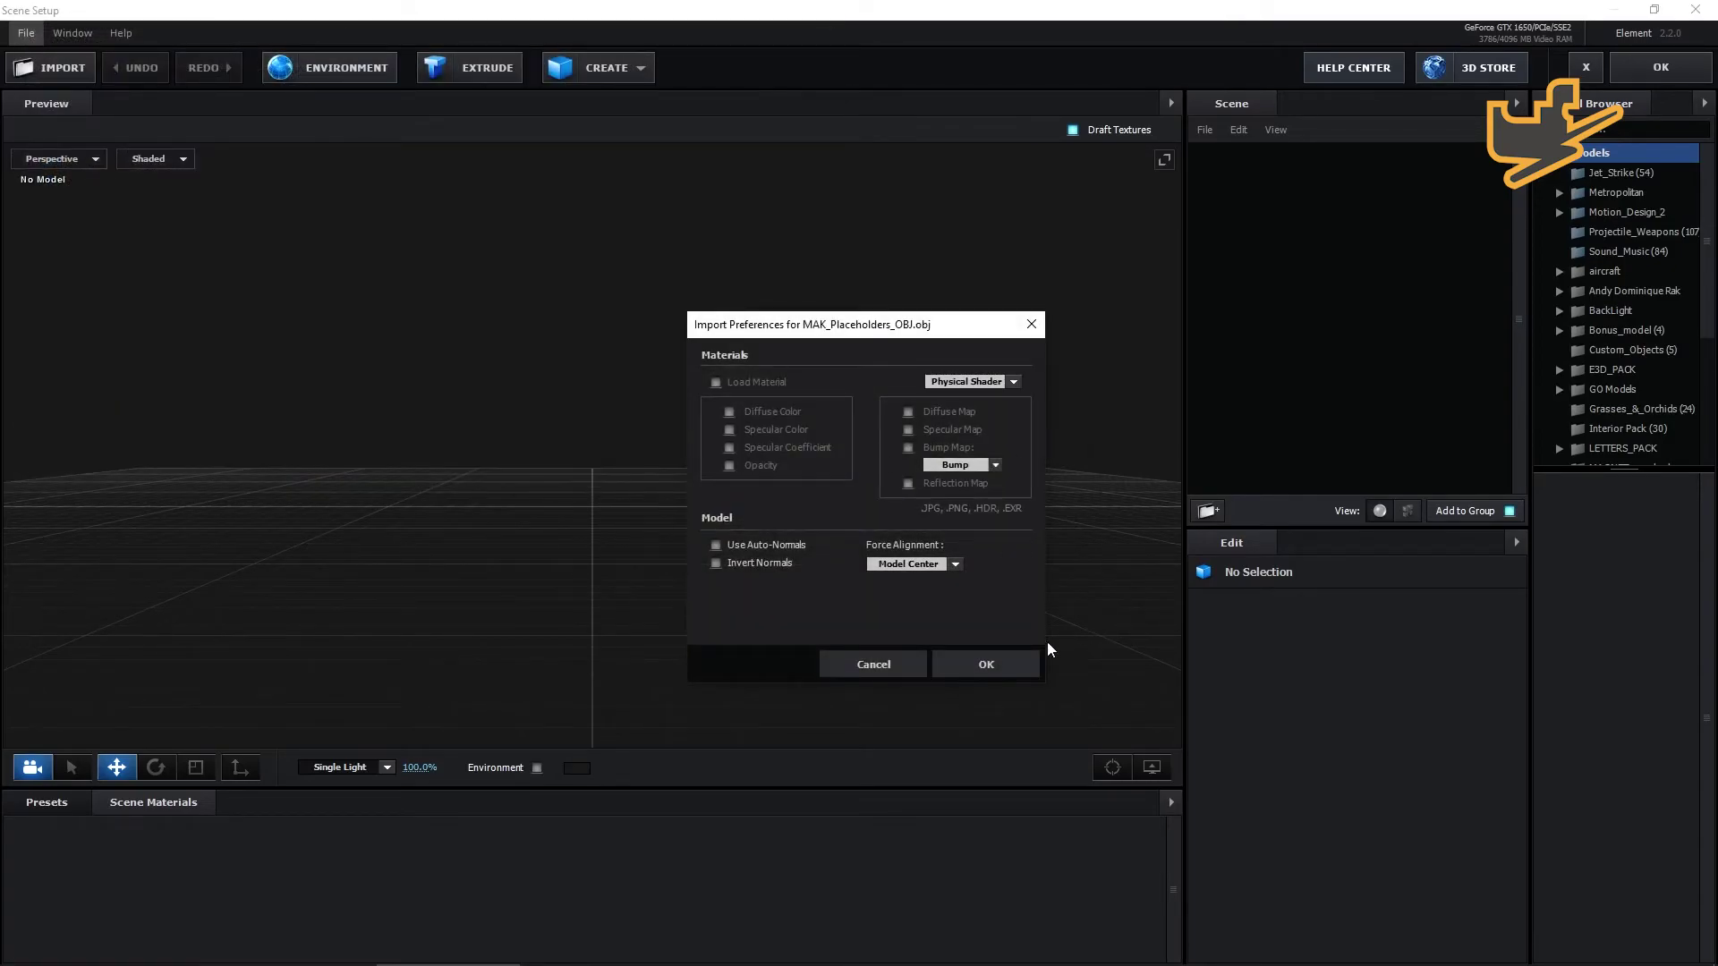
left_click(994, 663)
left_click(1654, 77)
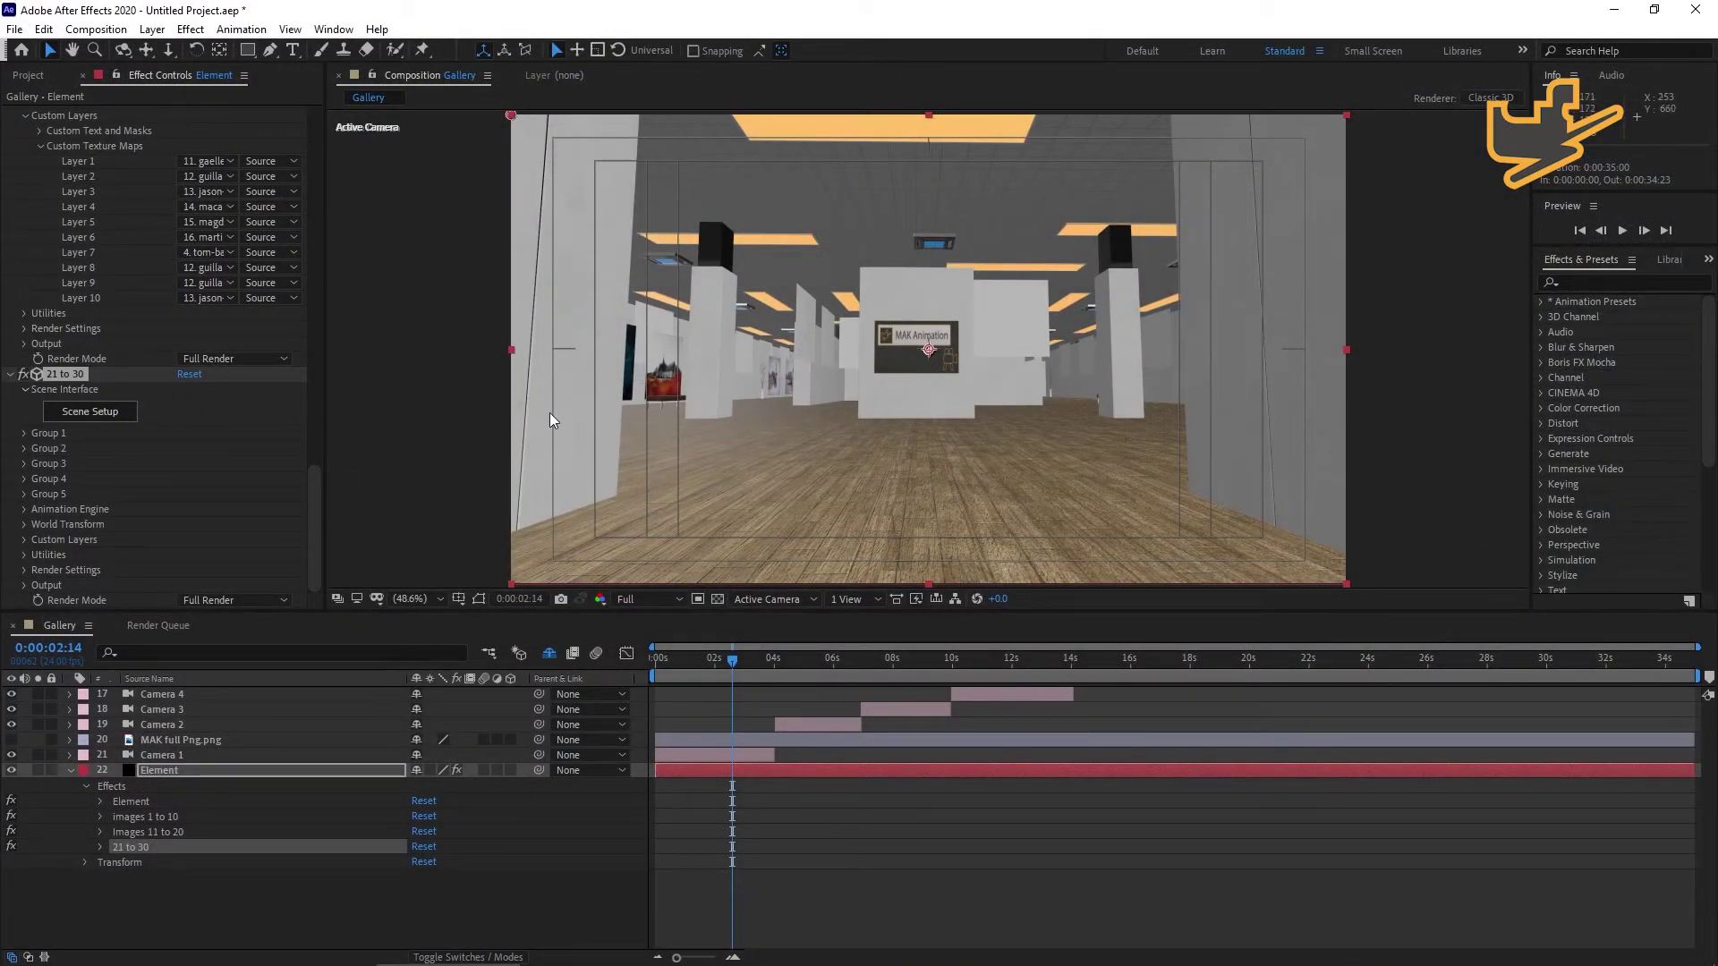
Set the Images 11 to 20 effect's render mode to Unified.
scroll(269, 501, "up", 2)
scroll(271, 503, "down", 2)
left_click(263, 358)
left_click(228, 442)
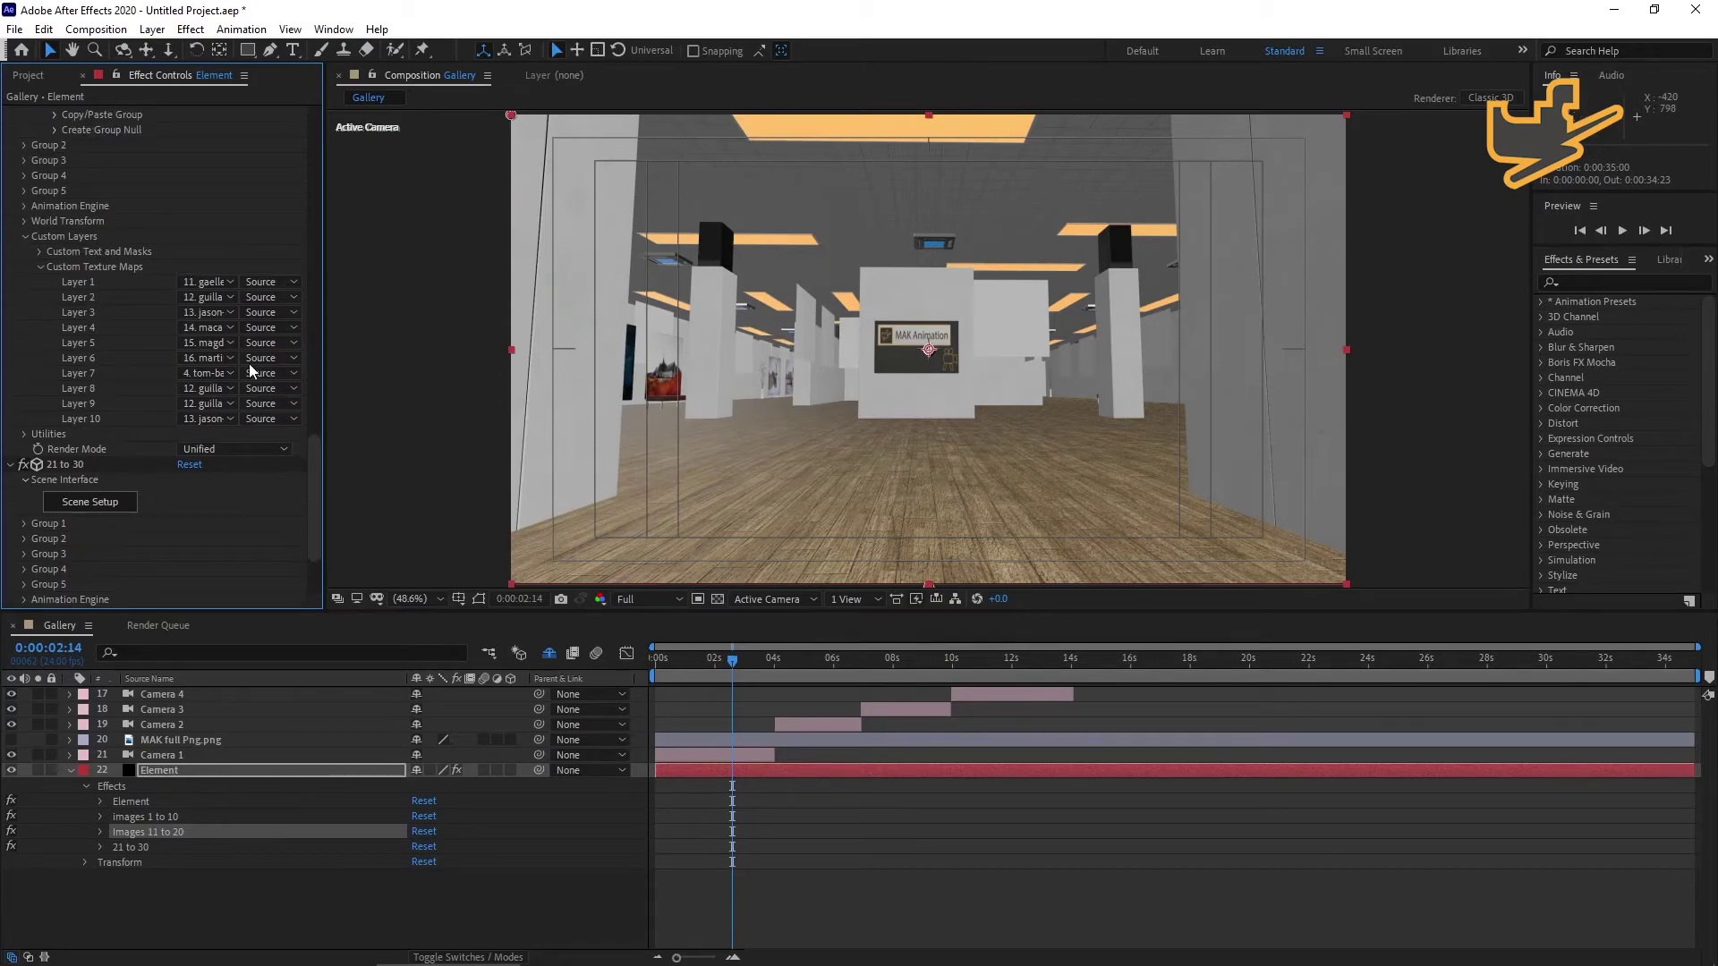
Collapse the settings of the first Element effect and the Images 11 to 20 effect.
scroll(249, 363, "up", 10)
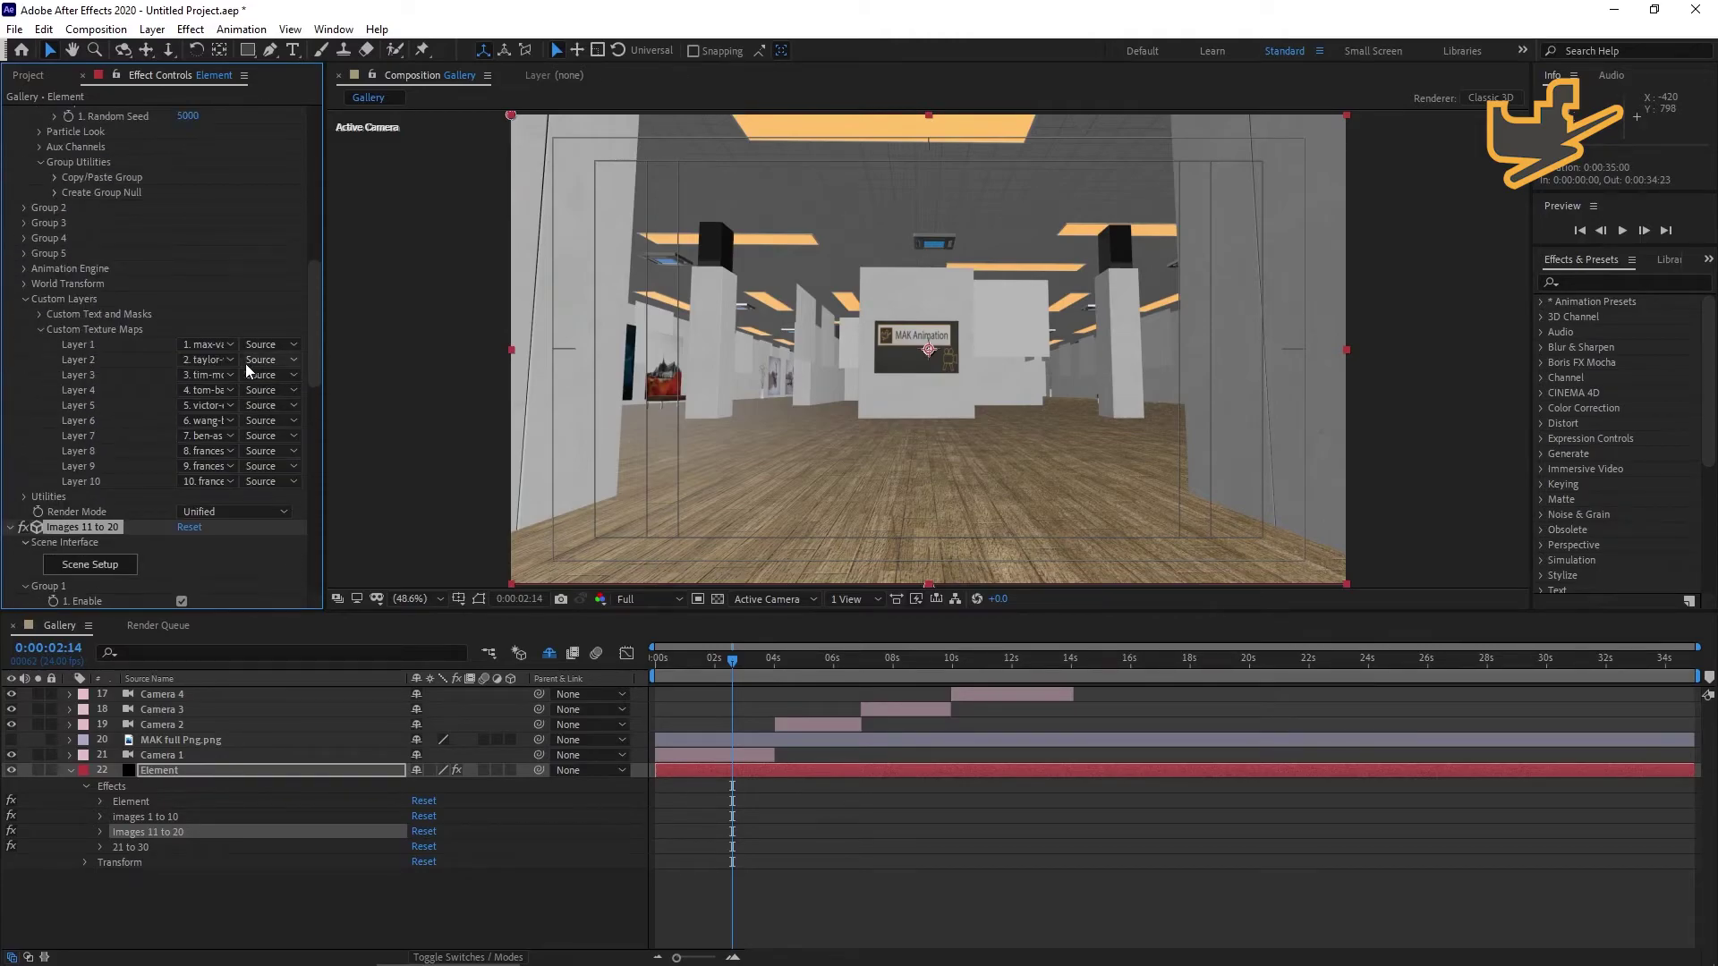
scroll(200, 294, "up", 5)
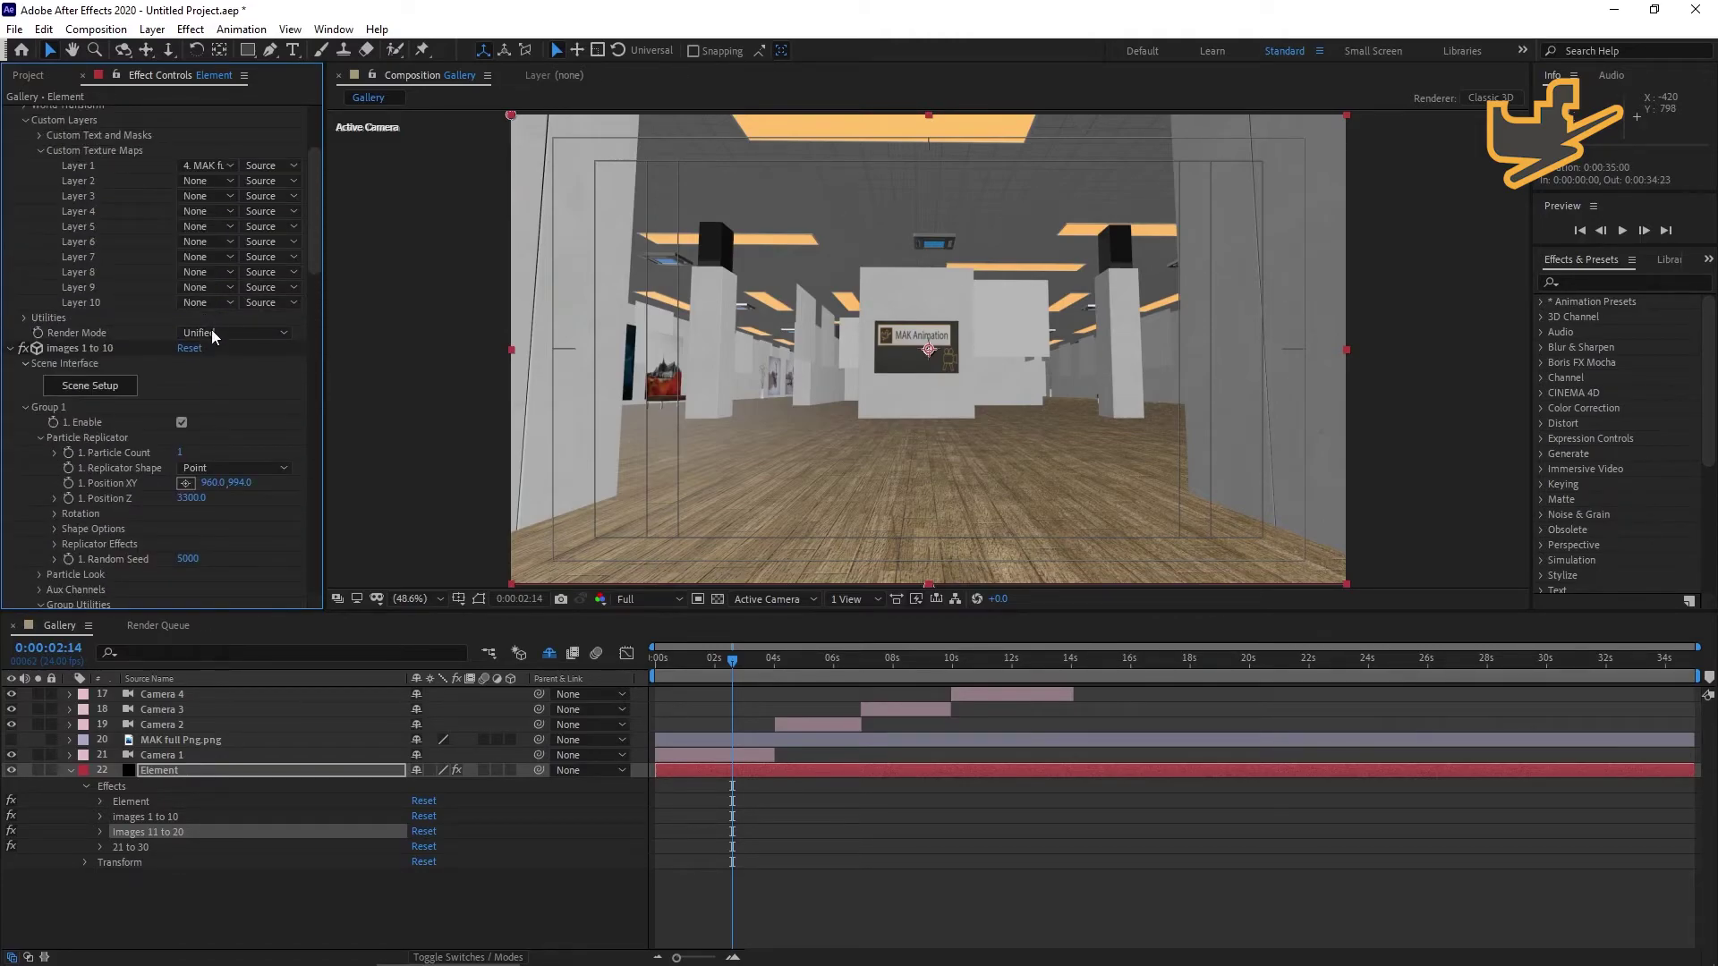
scroll(218, 372, "up", 1)
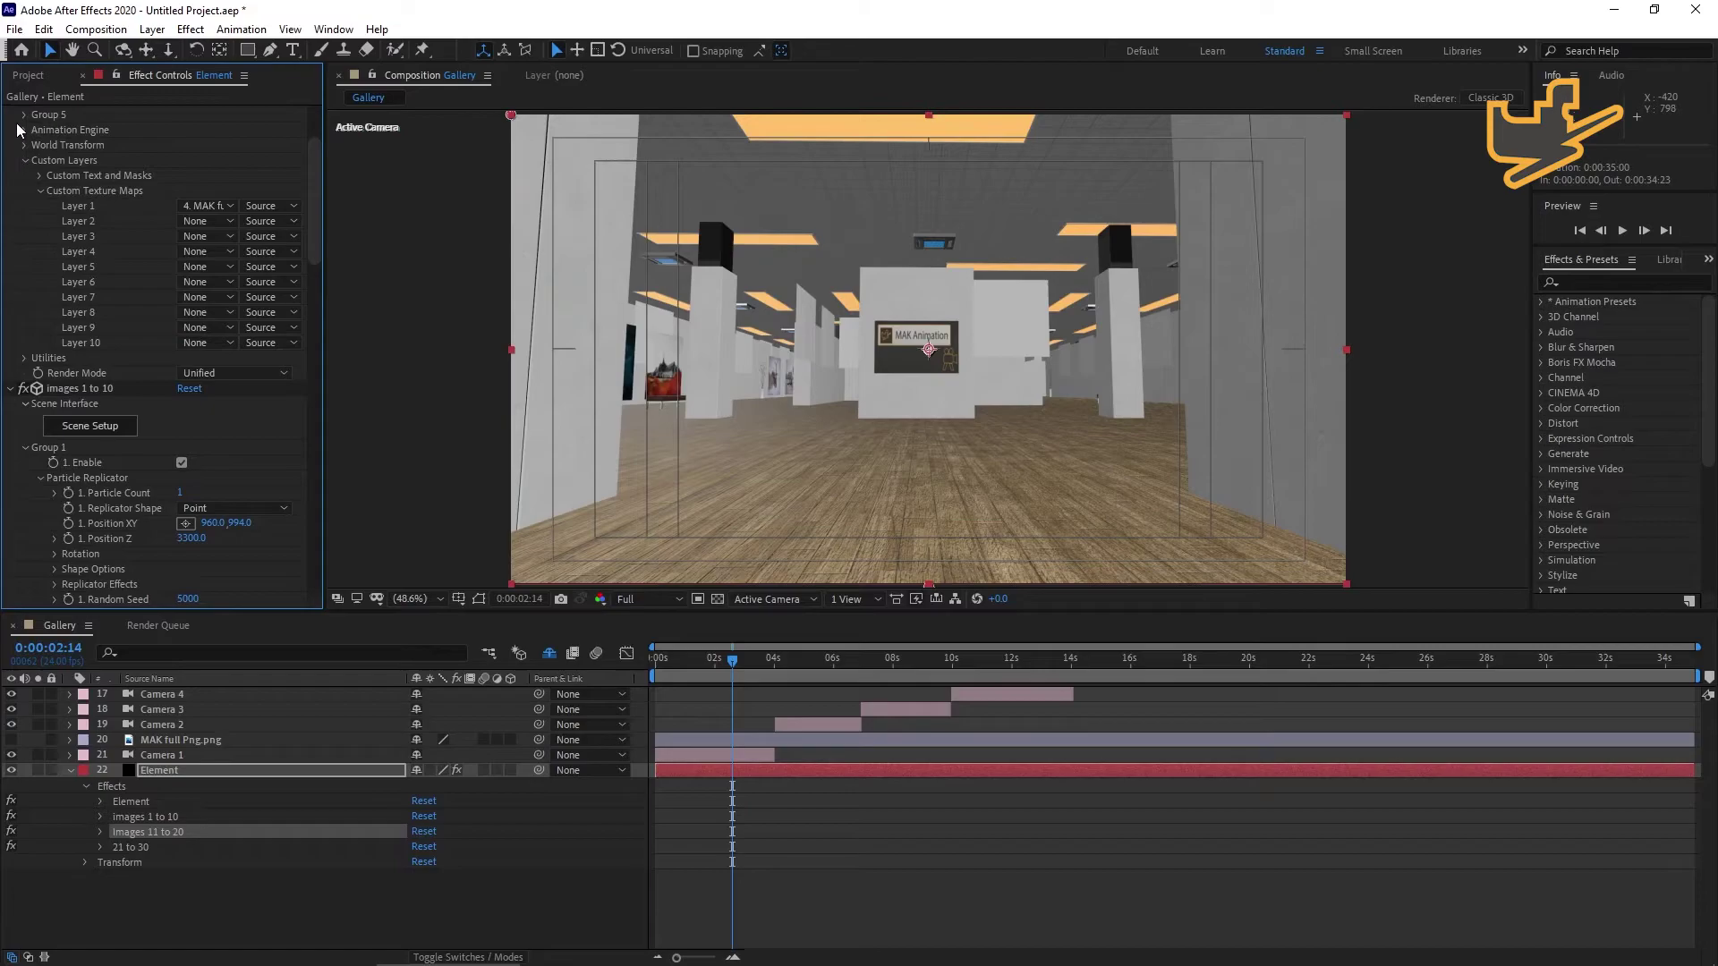
scroll(18, 130, "up", 3)
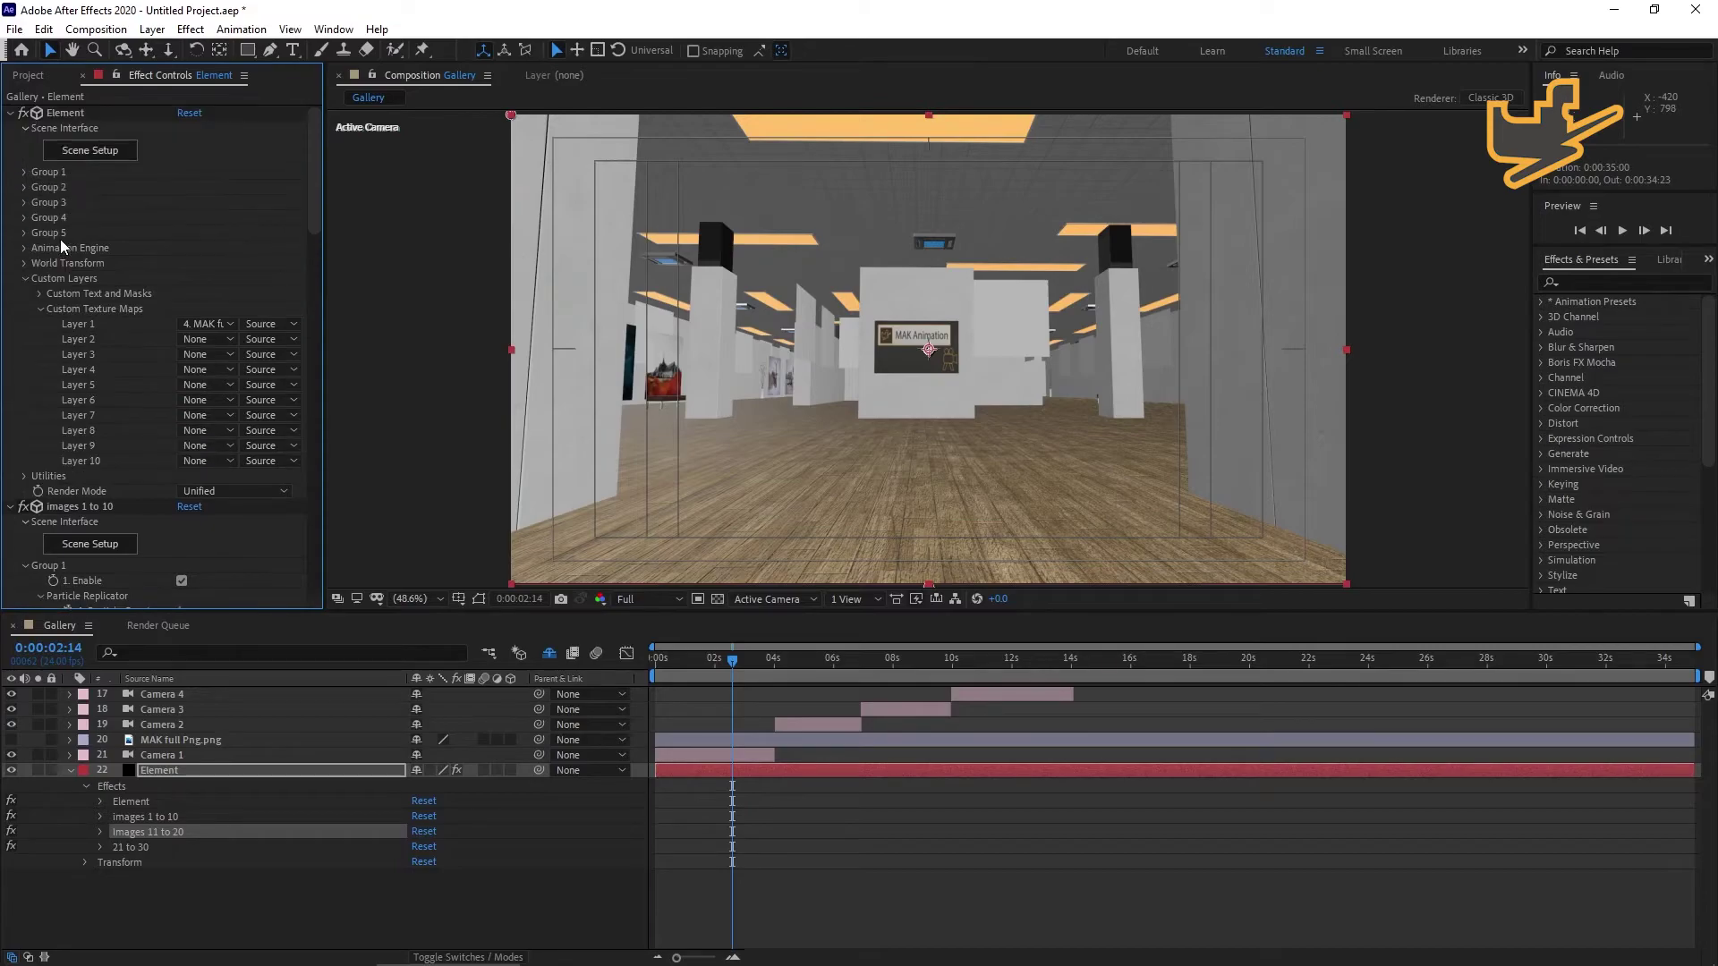
left_click(11, 114)
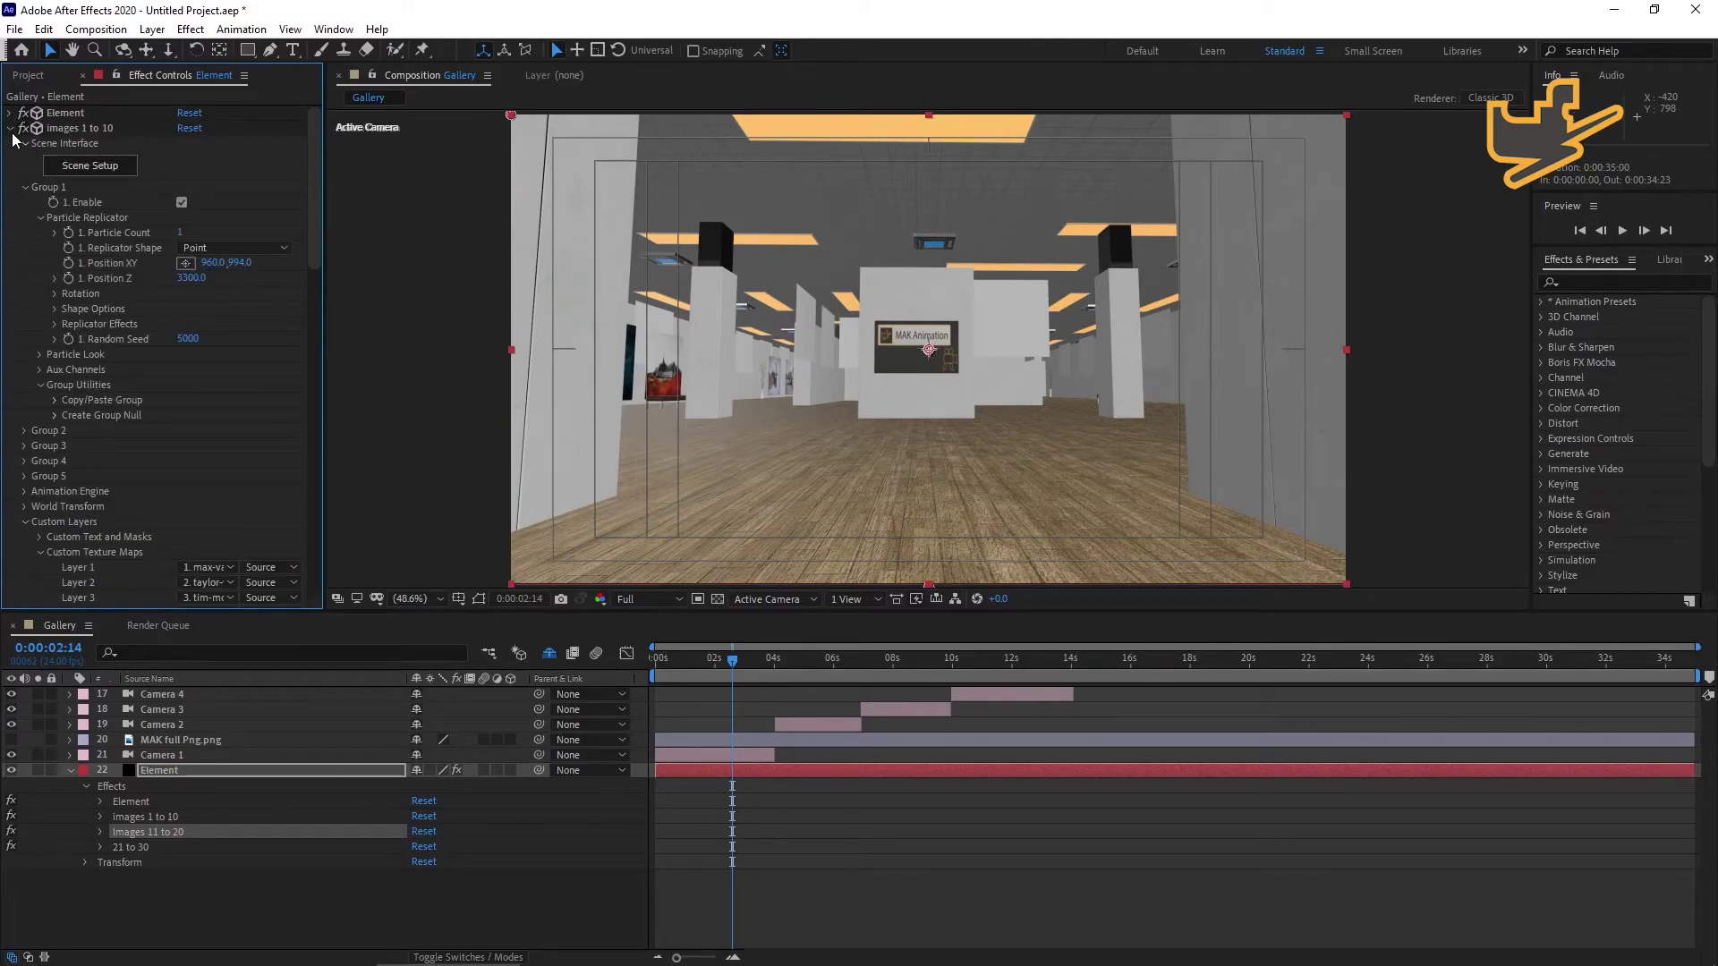
scroll(80, 416, "down", 6)
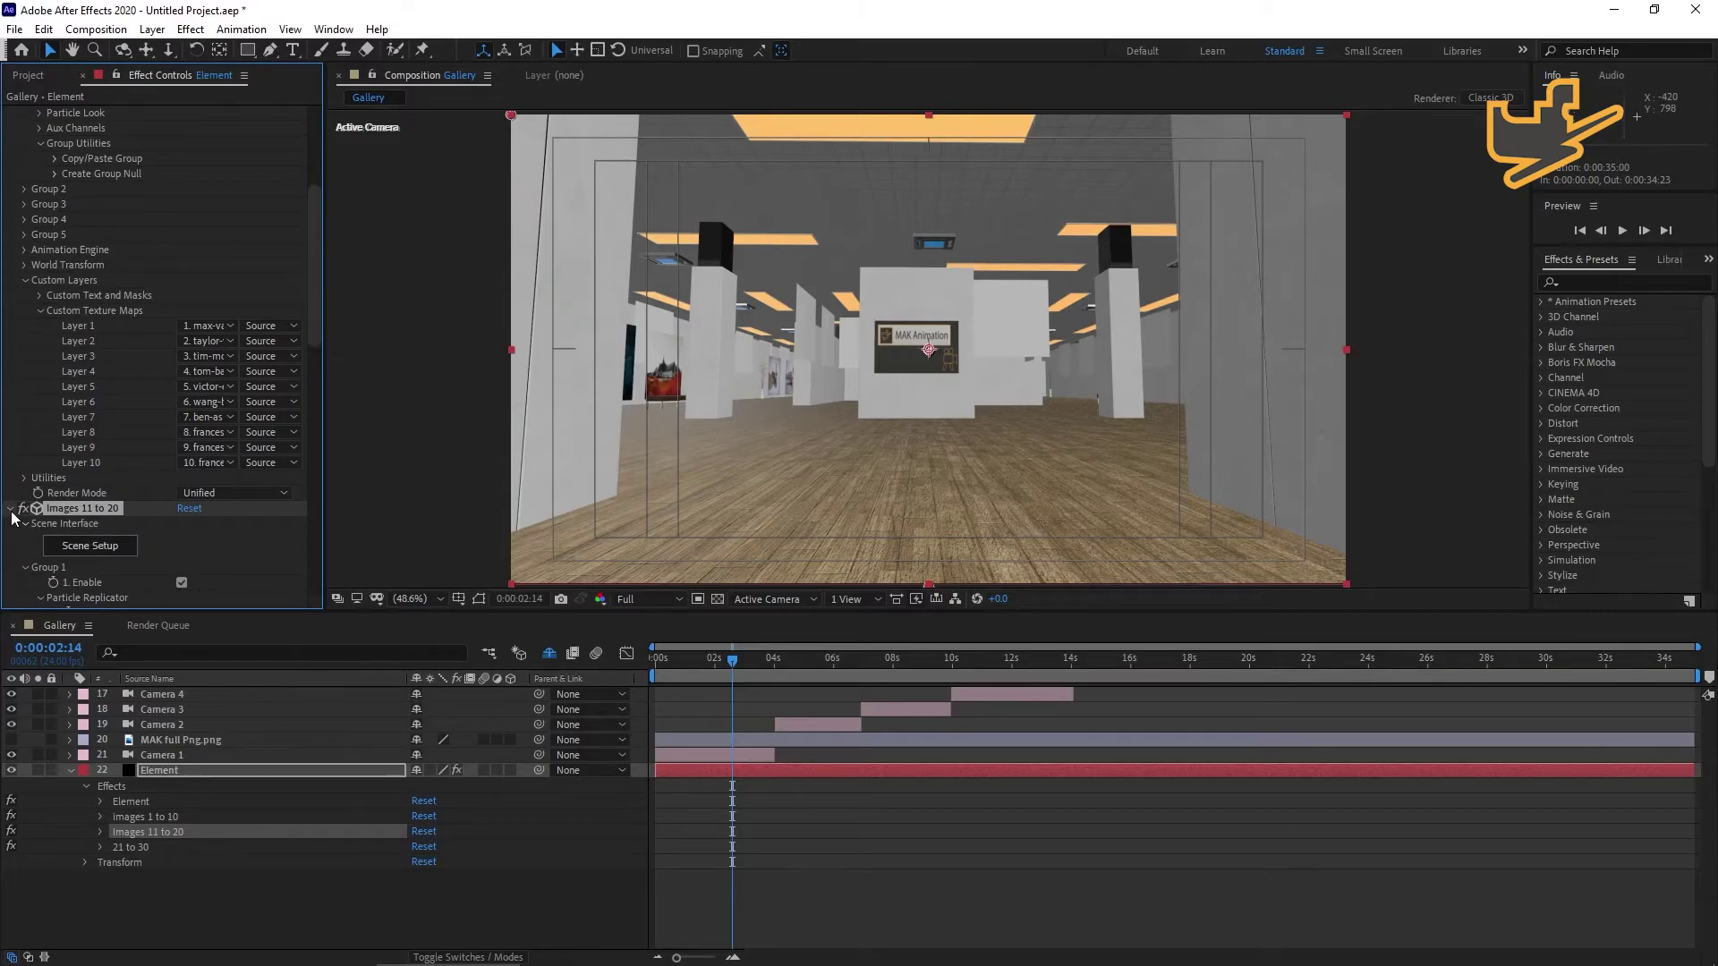
left_click(11, 509)
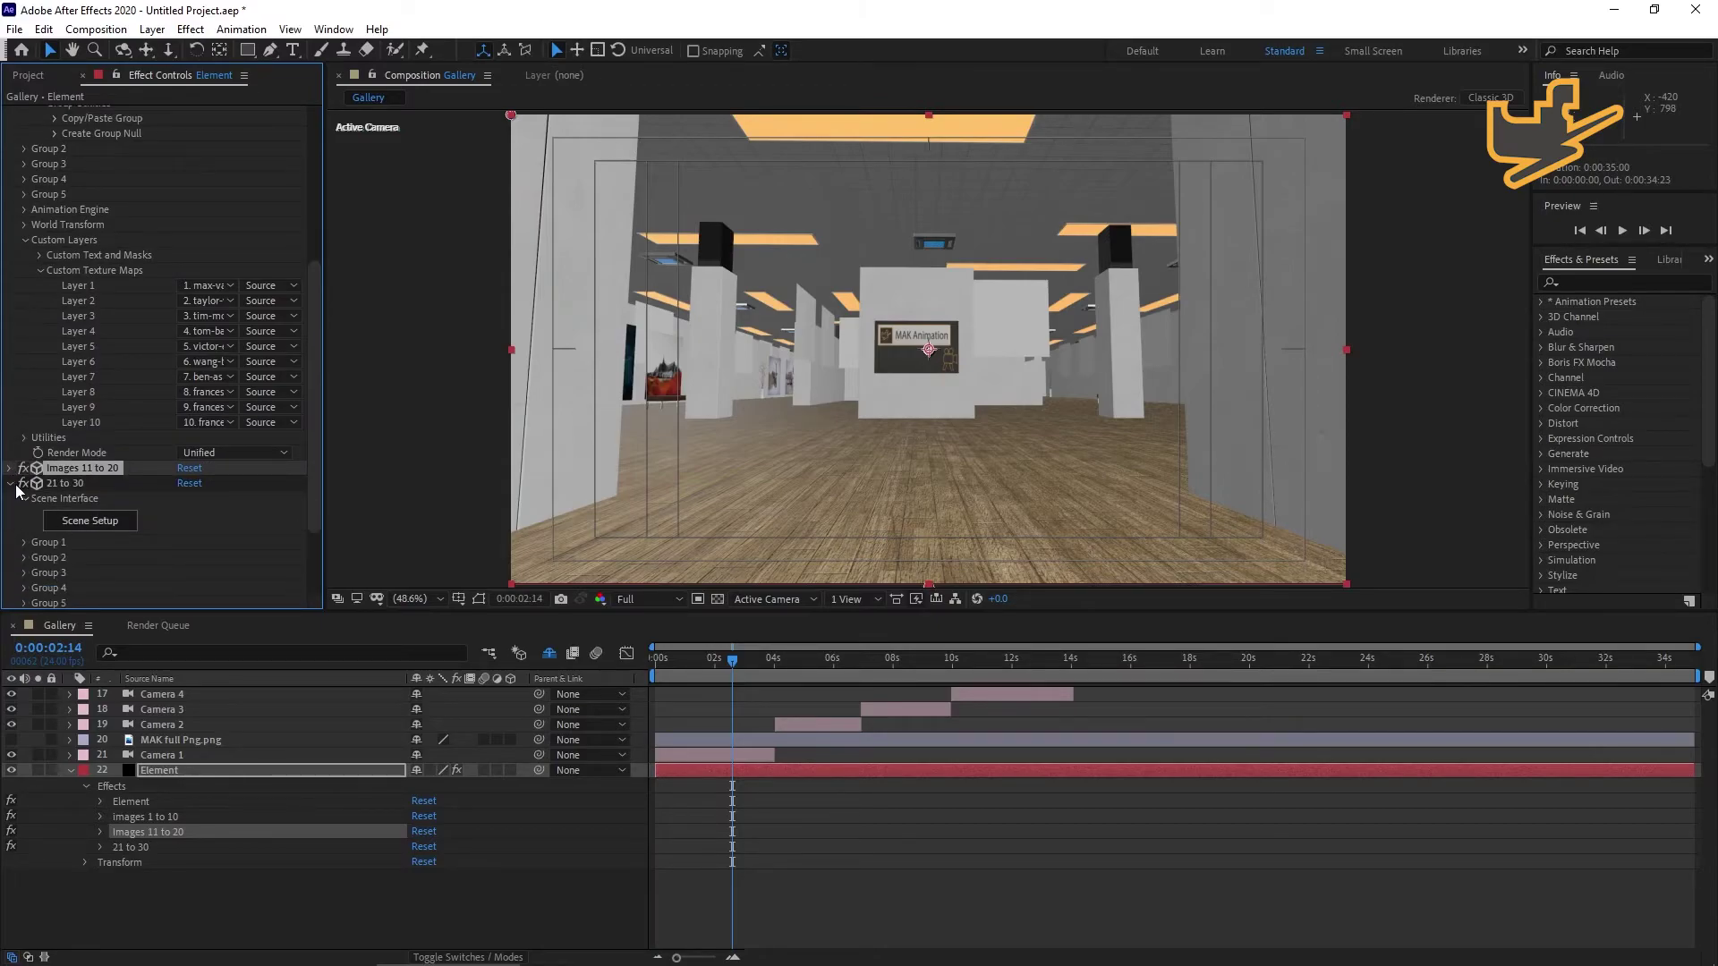
left_click(11, 485)
Copy the Group 1 settings from the Images 1 to 10 effect and paste them into Group 1 of 21 to 30.
scroll(173, 537, "up", 7)
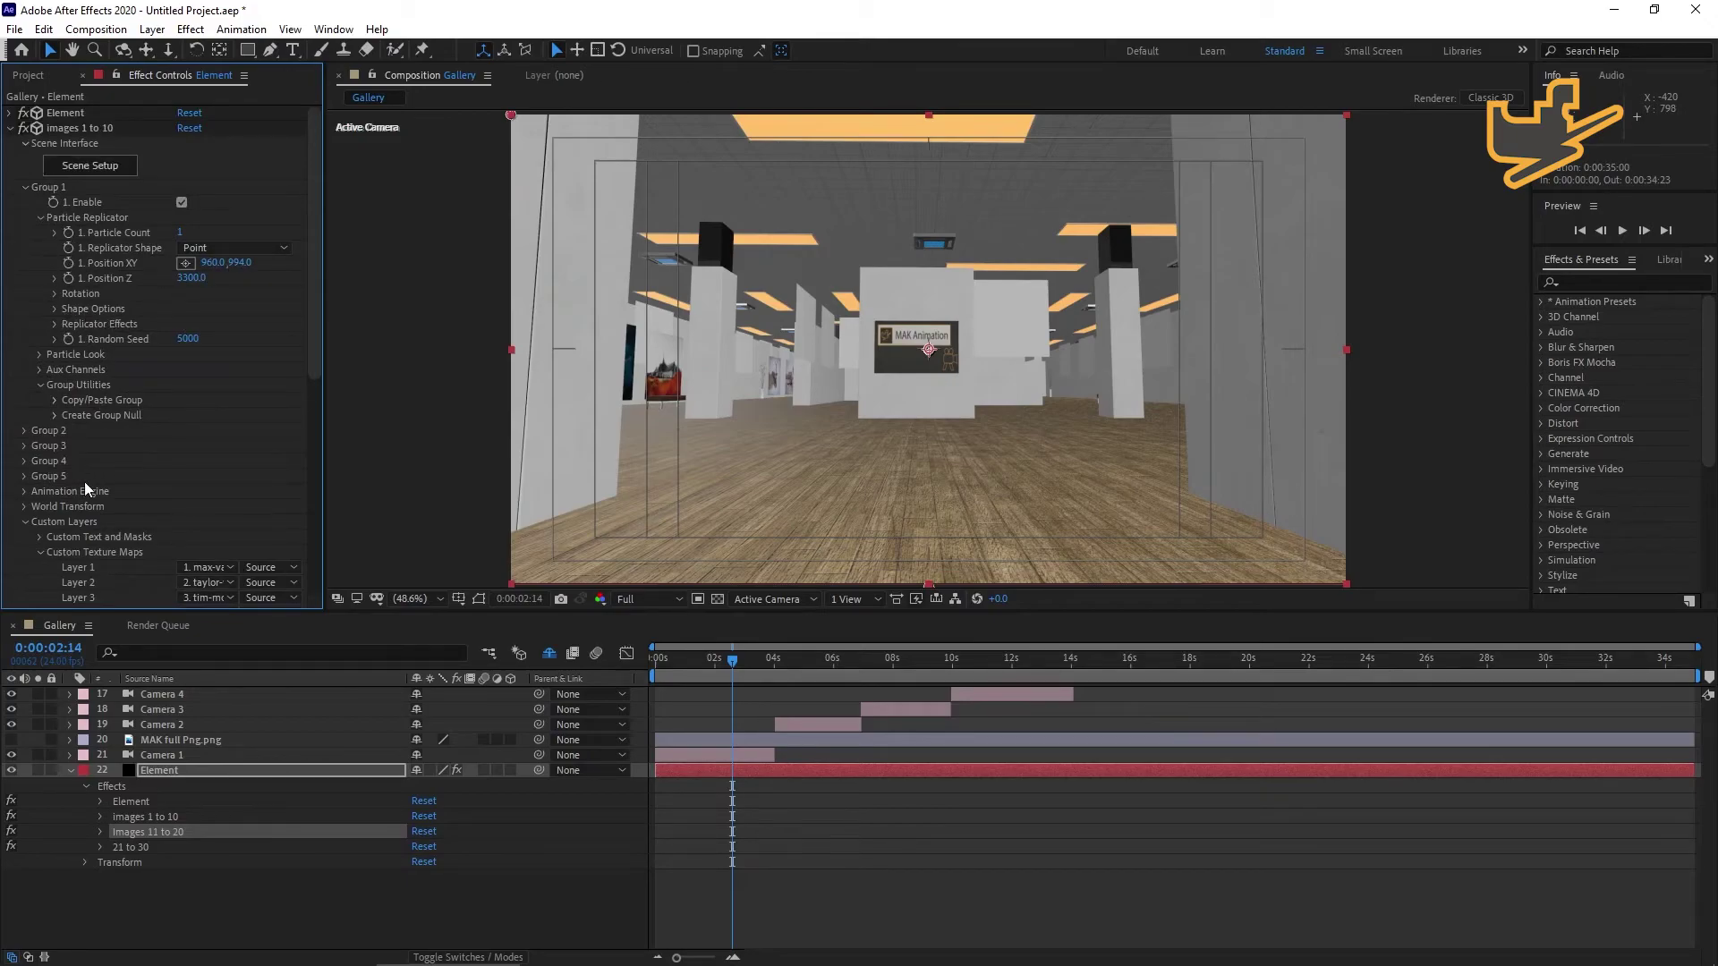
left_click(52, 399)
scroll(179, 492, "down", 10)
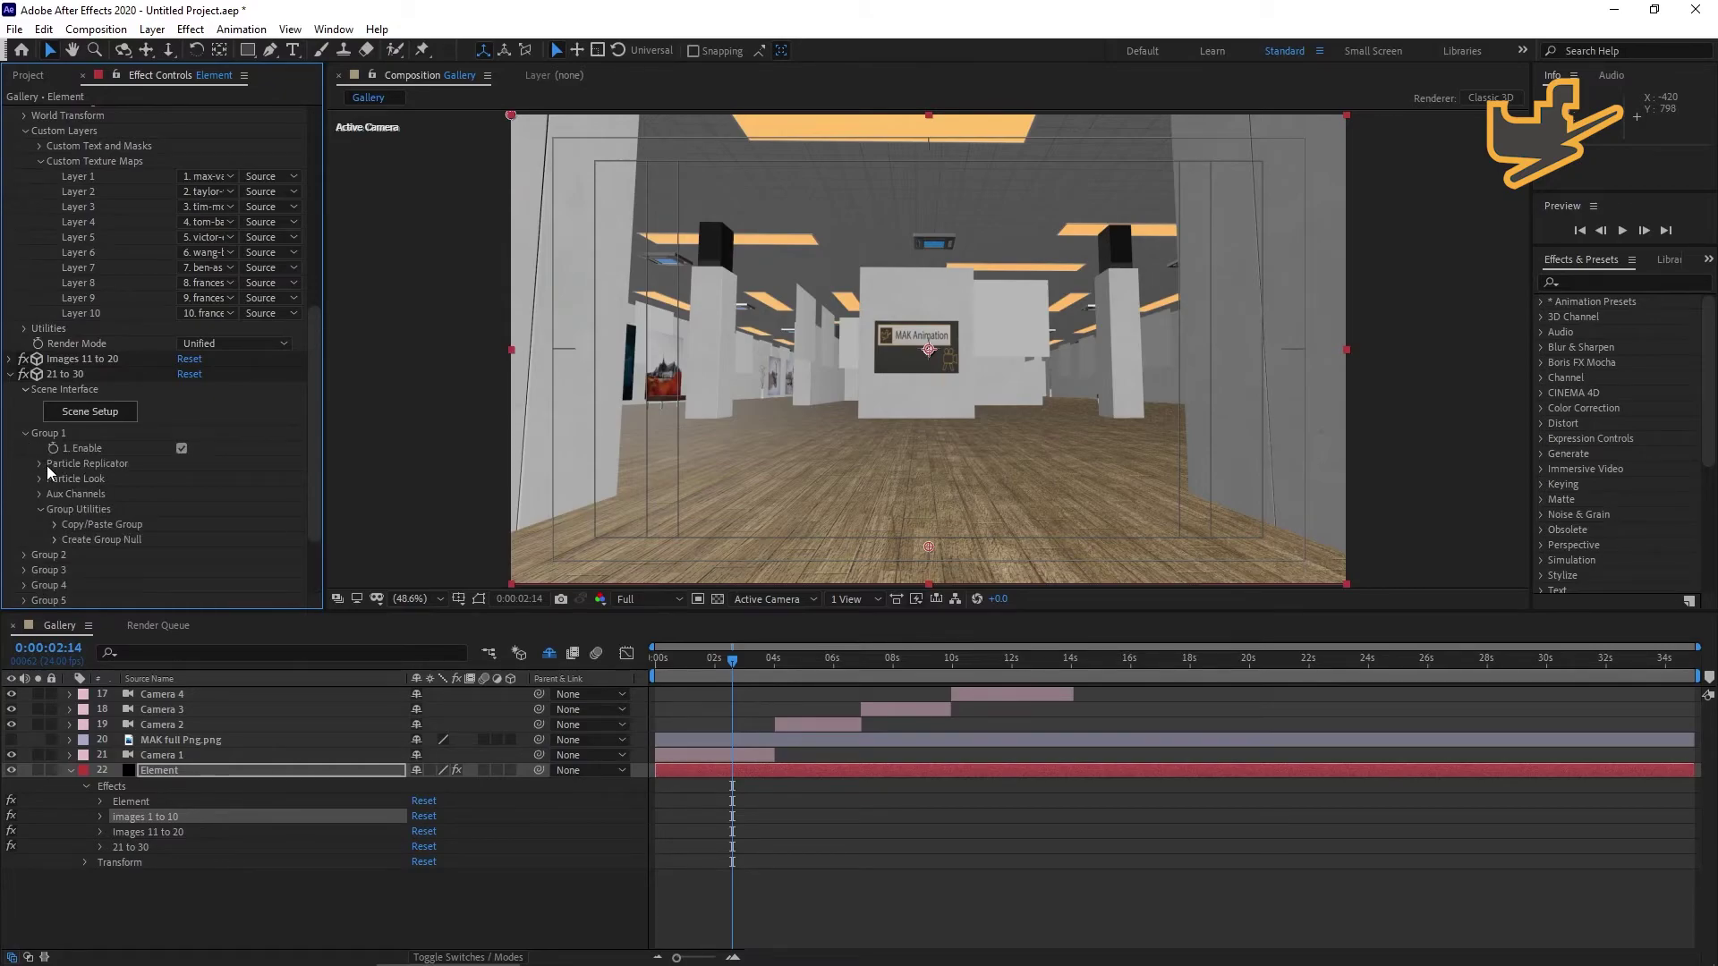
left_click(56, 526)
left_click(165, 549)
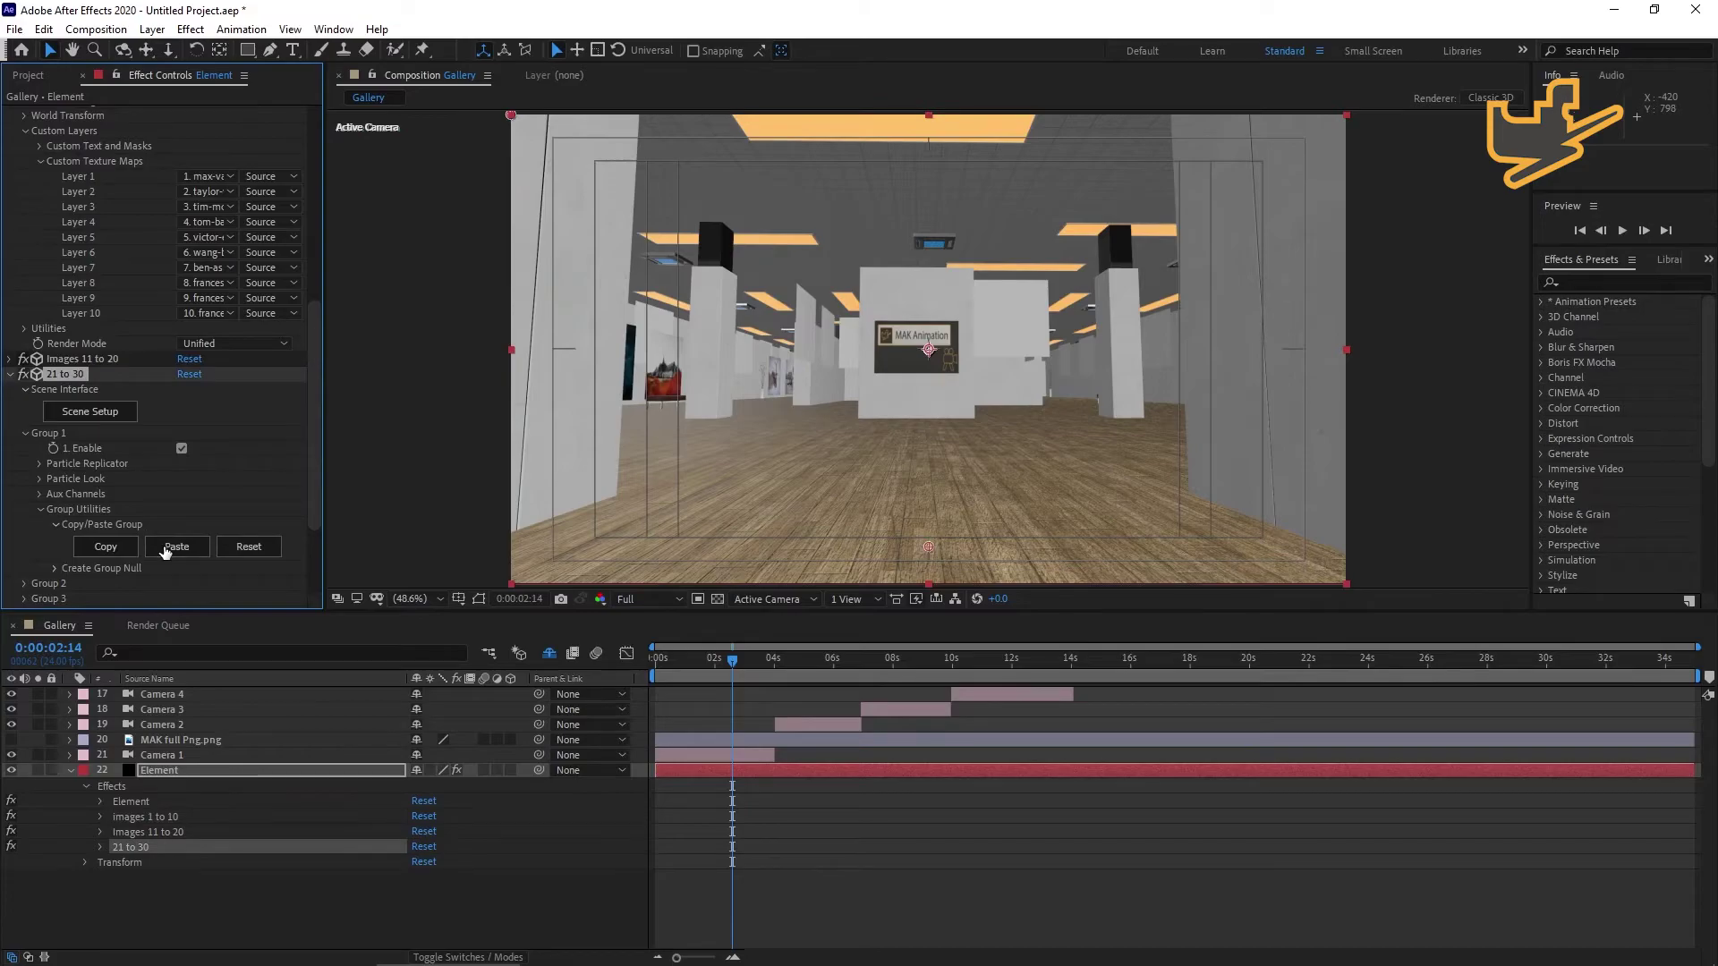
left_click(166, 549)
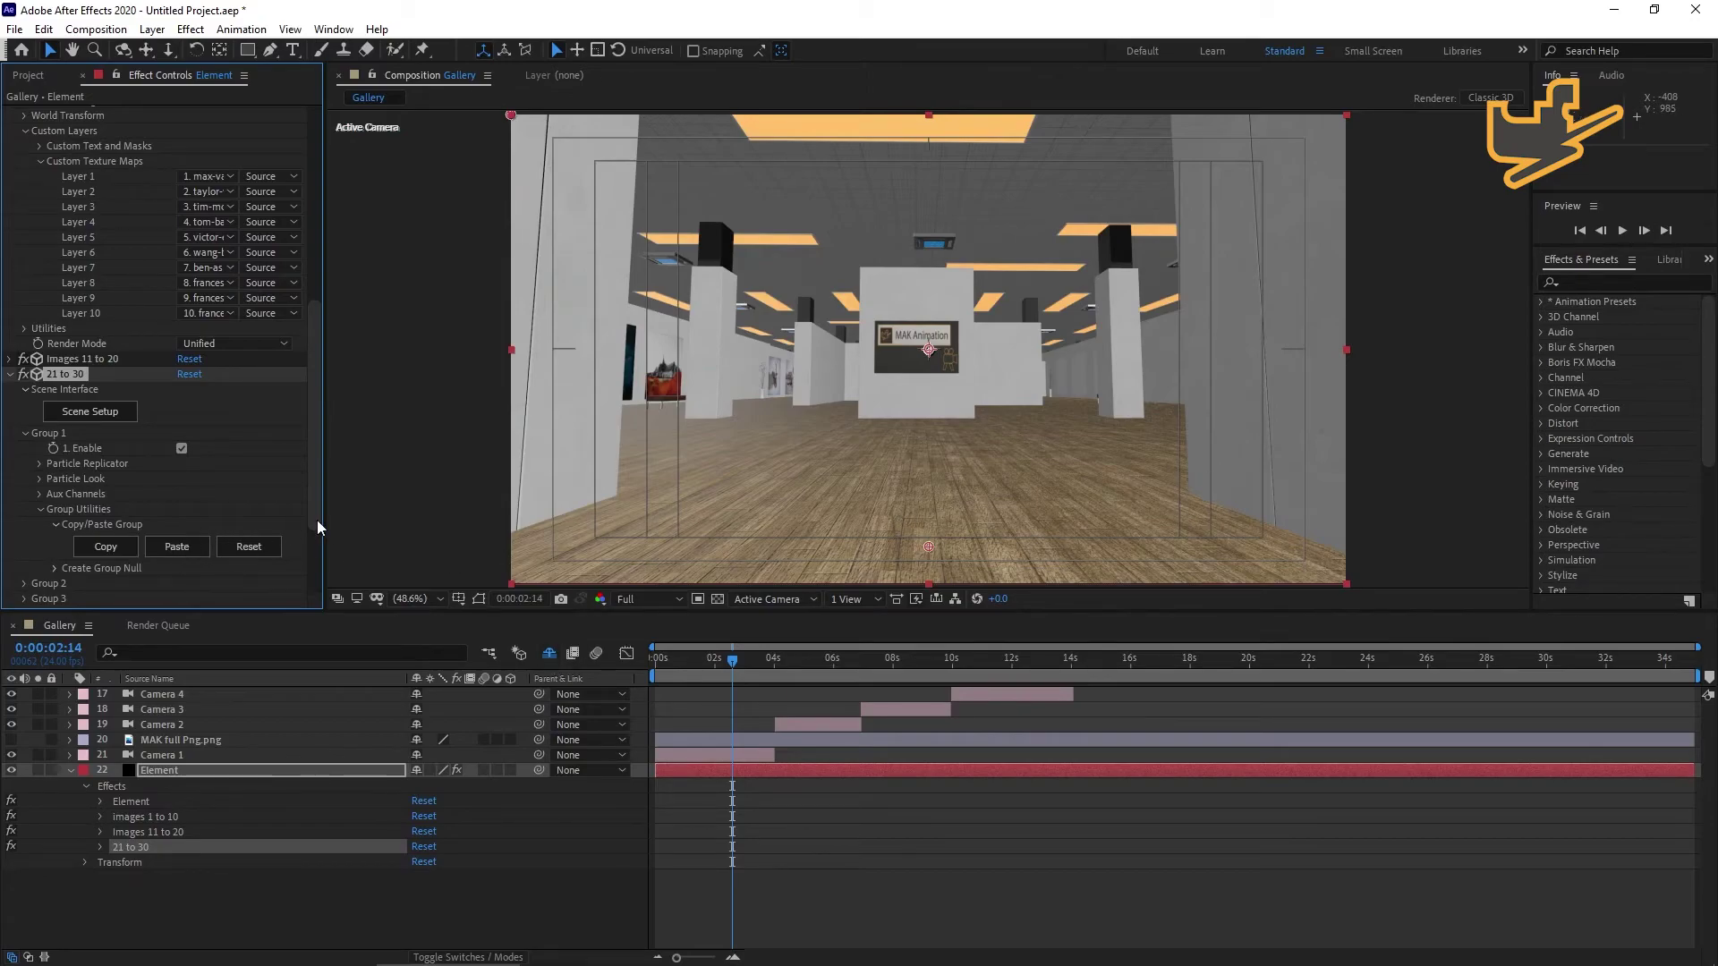
In the 21 to 30 effect's scene, disable the MAK_Placeholders_OBJ materials Your_Image_03 to Your_Image_20.
scroll(315, 475, "down", 2)
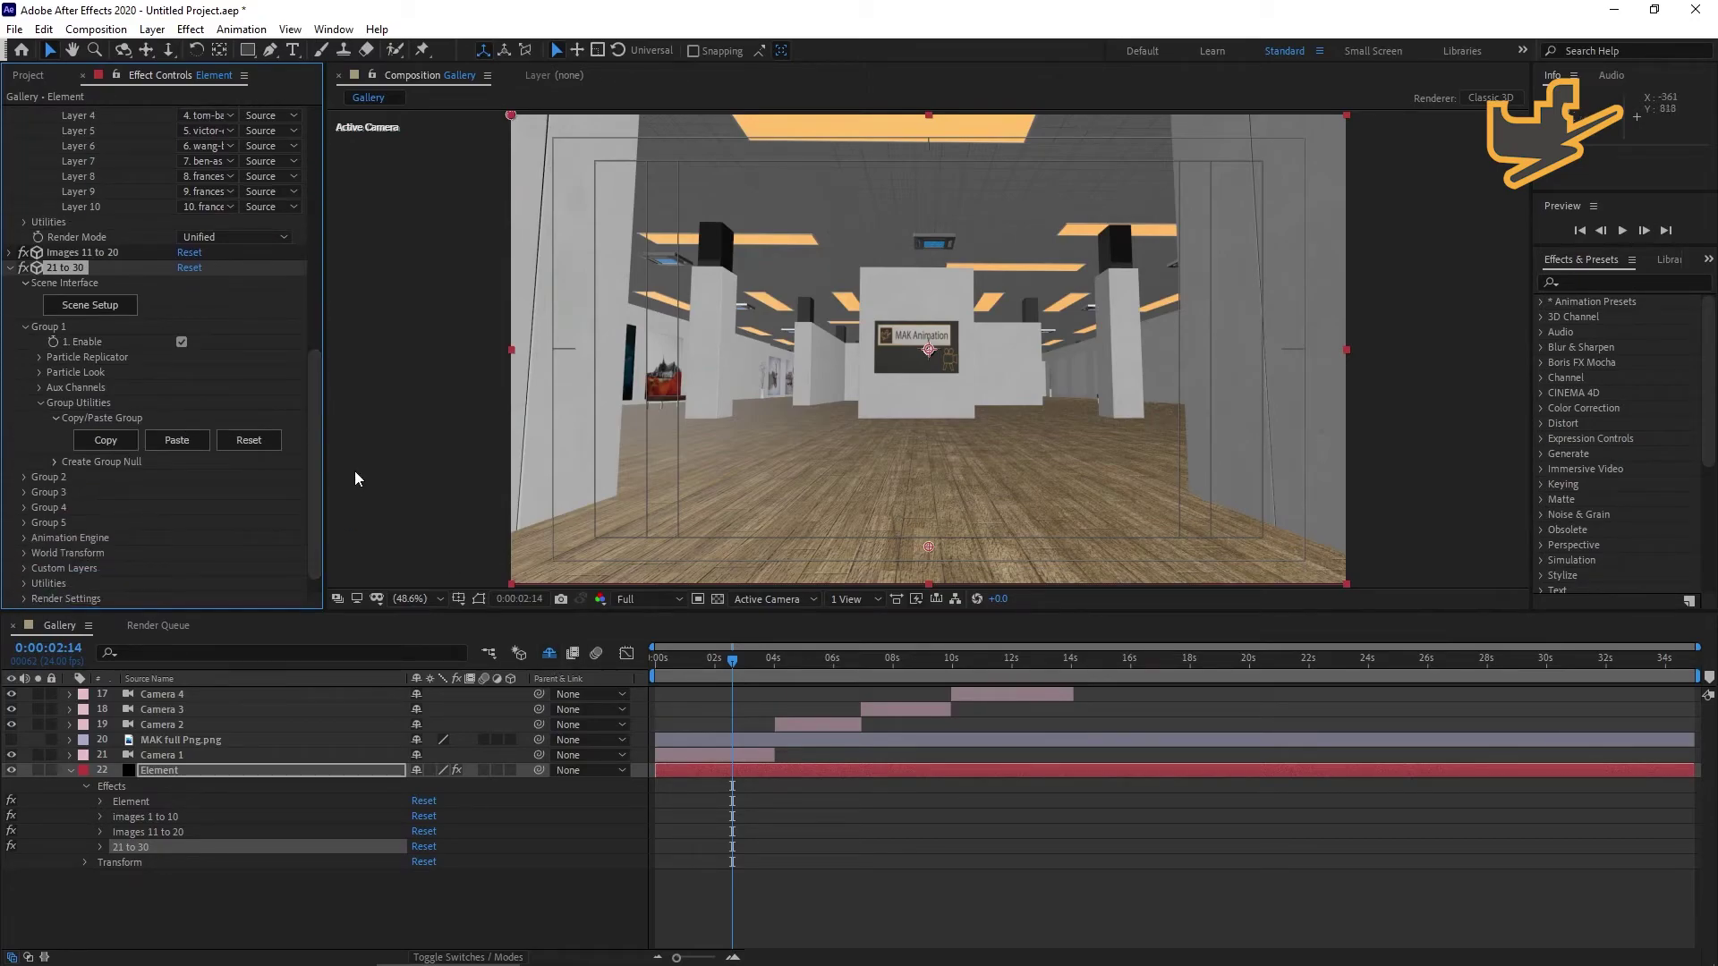
scroll(313, 496, "down", 1)
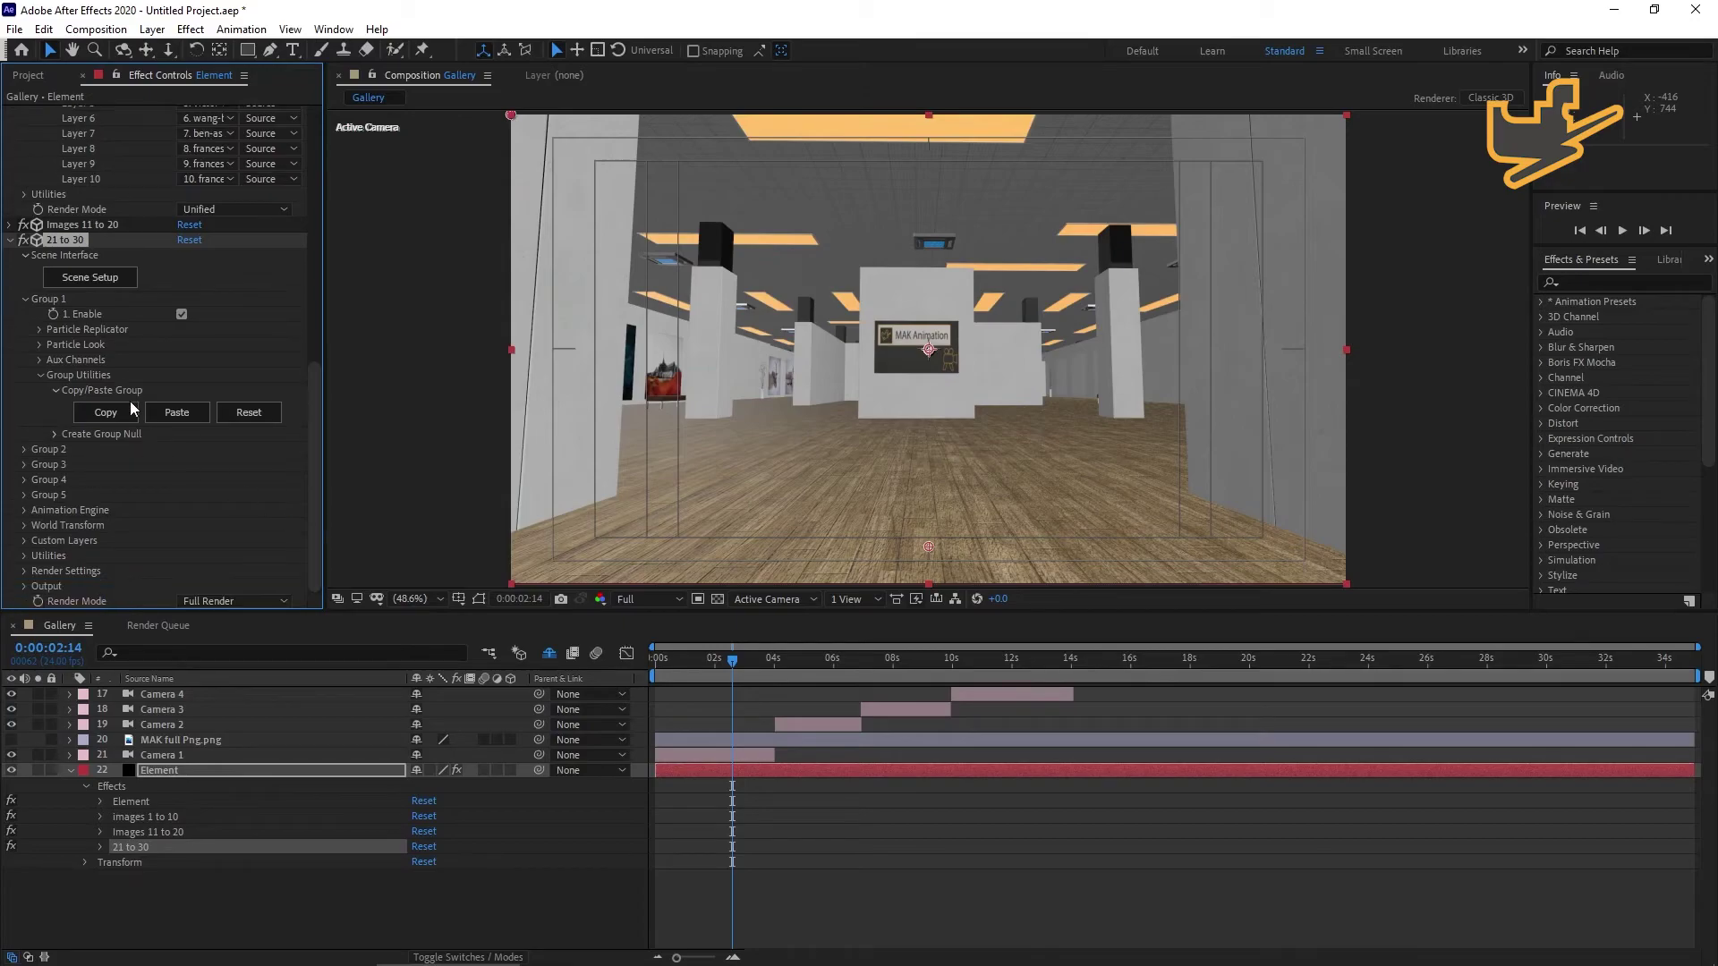
left_click(103, 280)
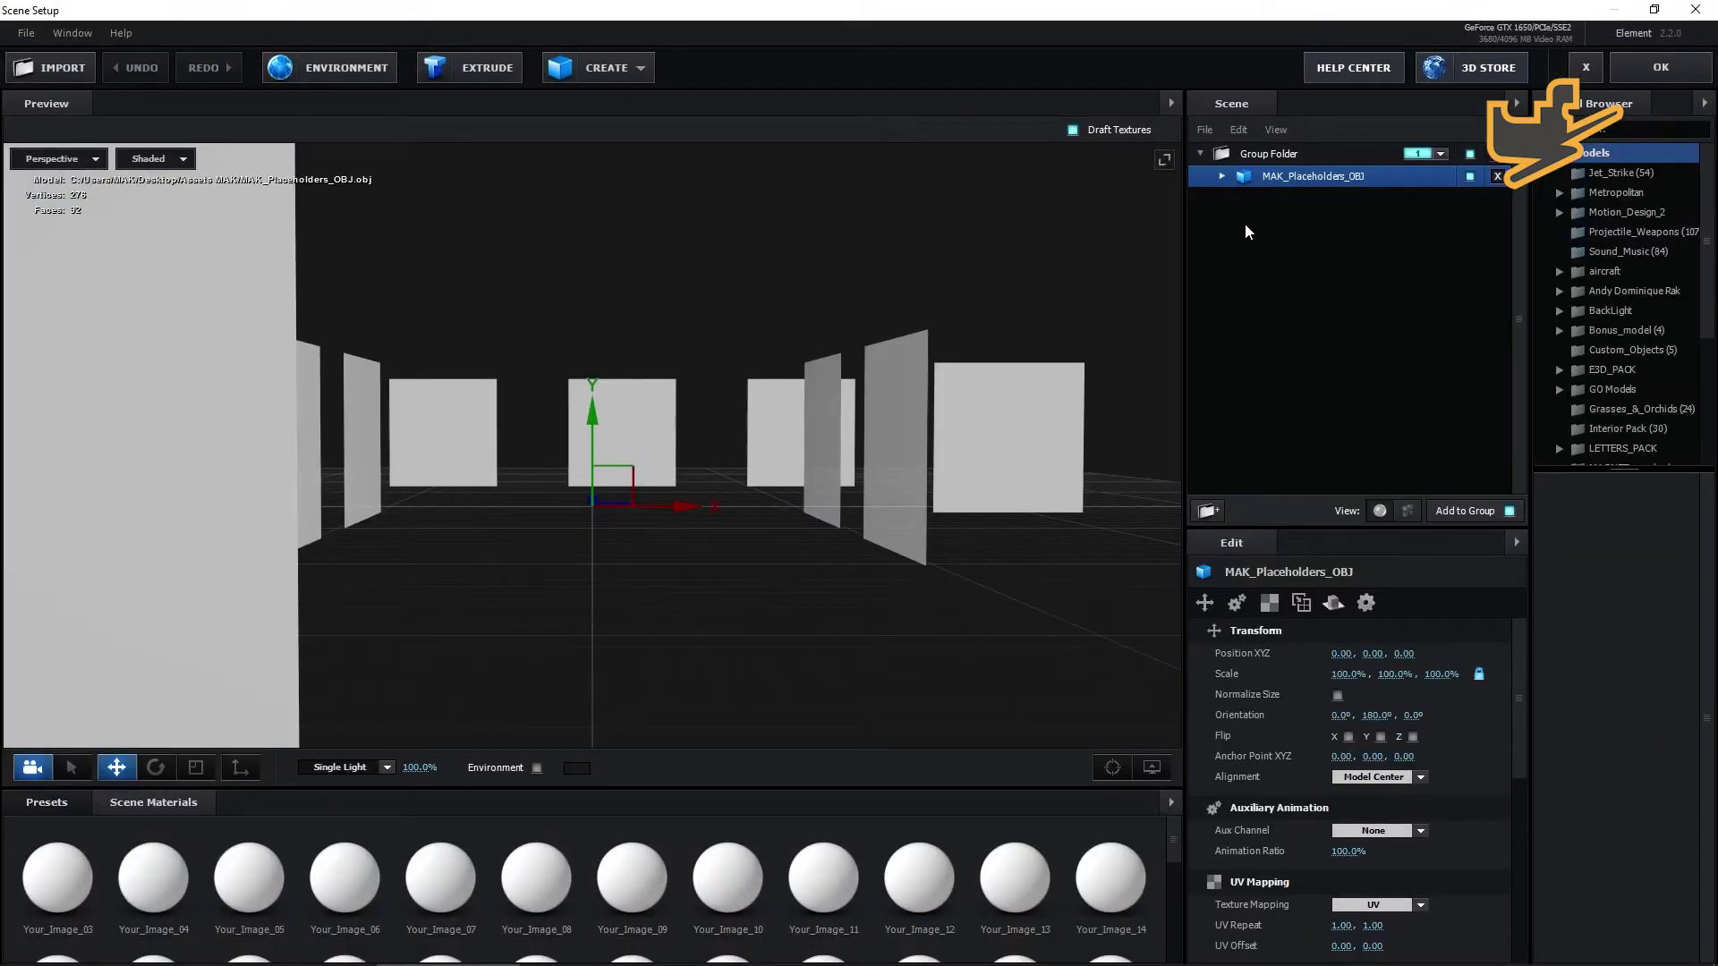
left_click(1222, 176)
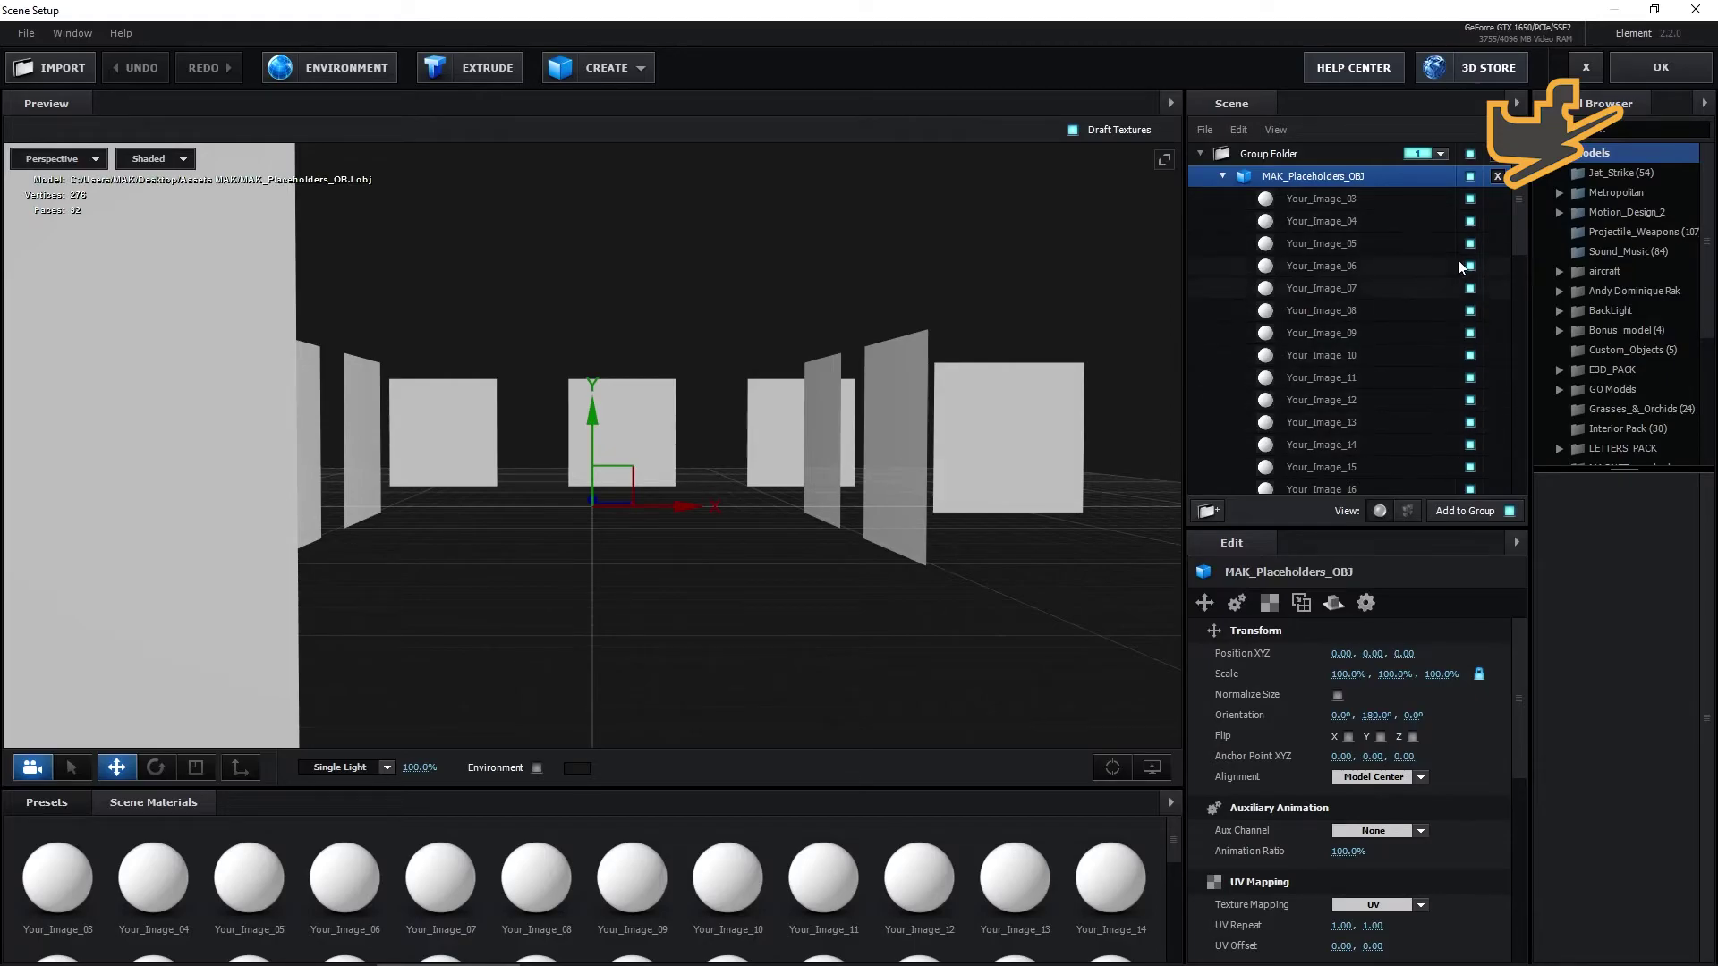
left_click(1470, 199)
left_click(1470, 221)
left_click(1470, 243)
left_click_drag(1470, 260, 1471, 373)
Assign custom layers as diffuse textures to the placeholder materials Your_Image_21 to Your_Image_25.
left_click(1324, 397)
left_click(1337, 708)
left_click(1432, 599)
left_click(1400, 667)
left_click(1592, 900)
left_click(1324, 418)
left_click(1337, 708)
left_click(1432, 599)
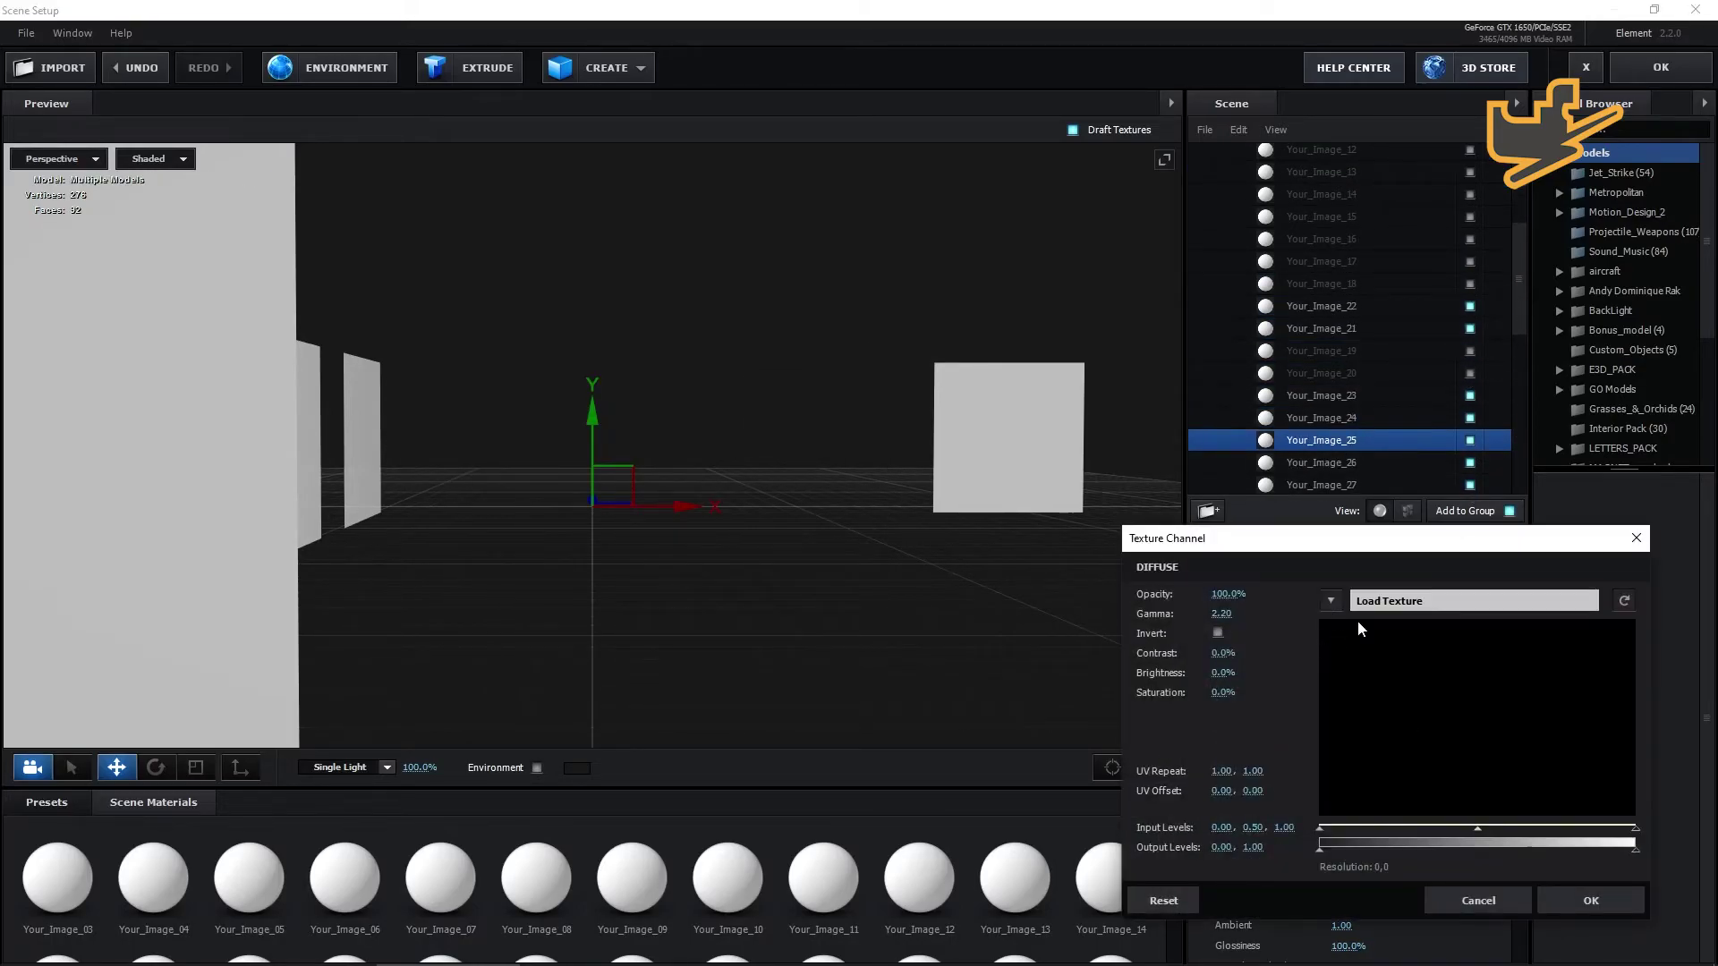
left_click(1337, 708)
left_click(1591, 900)
Assign custom layers as diffuse textures to the remaining placeholder materials of this effect, up to Your_Image_30.
left_click(1324, 486)
left_click(1337, 708)
left_click(1591, 900)
left_click(1337, 708)
left_click(1324, 403)
left_click(1432, 599)
left_click(1394, 724)
left_click(1592, 900)
Disable the placeholder materials numbered above Your_Image_30 and accept the scene setup.
scroll(1467, 490, "down", 3)
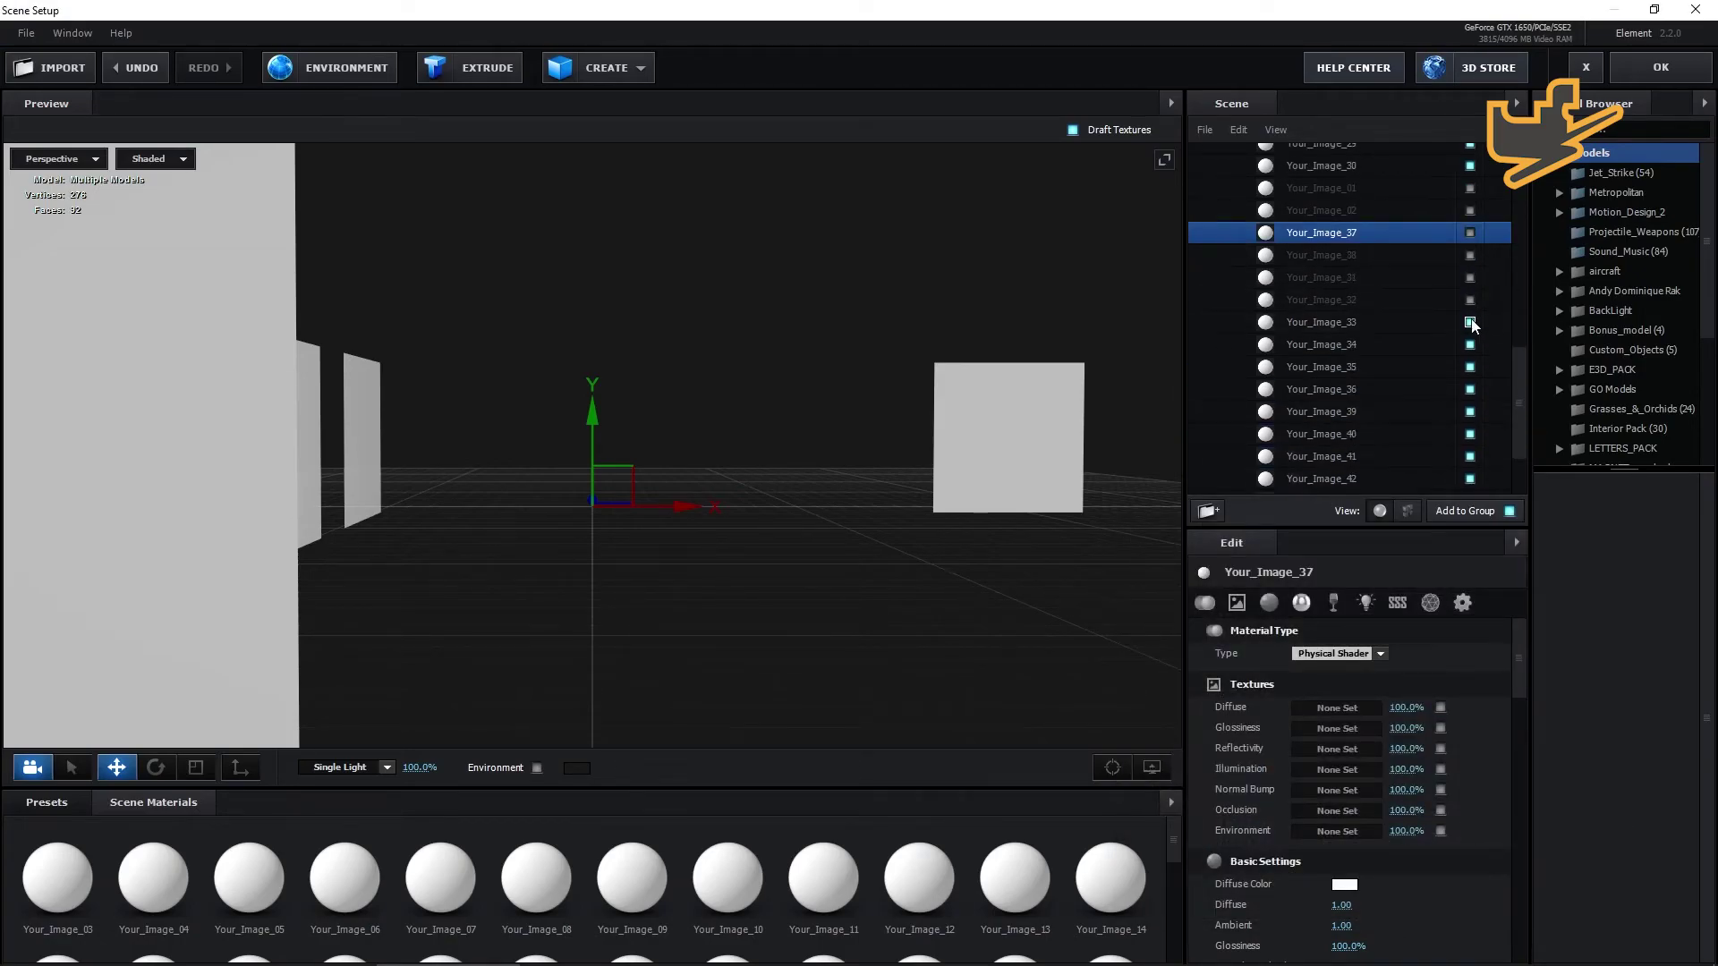
left_click(1470, 456)
left_click(1470, 479)
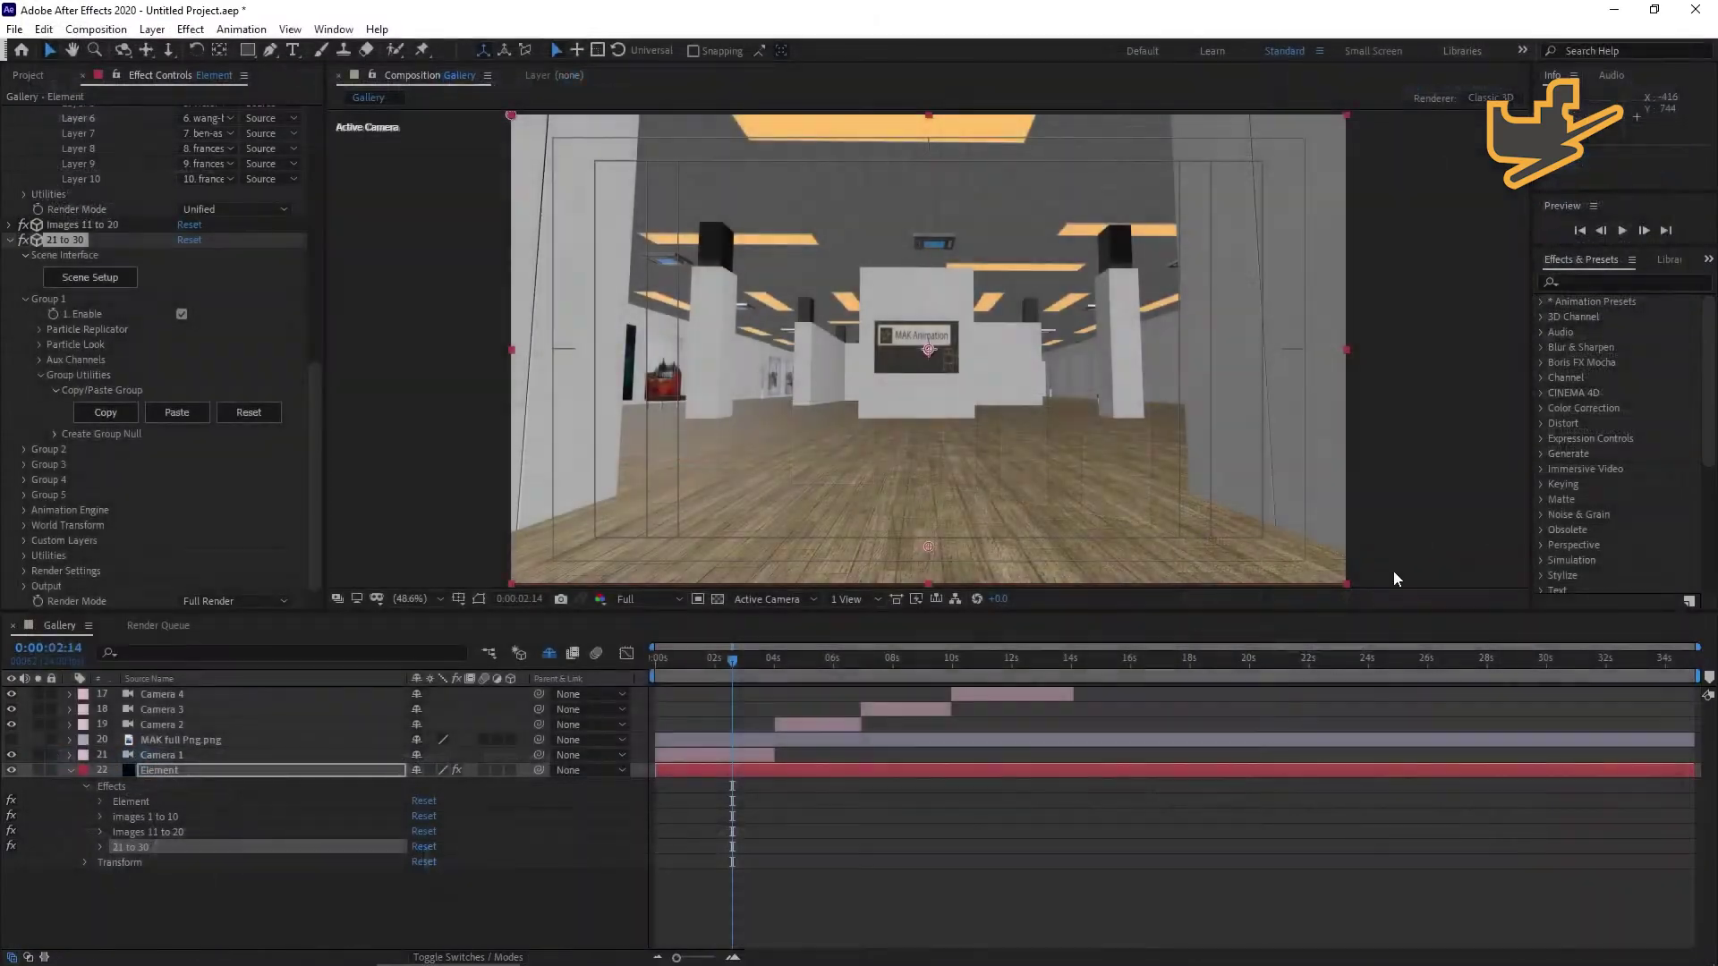
left_click(1638, 68)
In the 21 to 30 effect, set Custom Texture Maps Layer 1 to Layer 5 to composition layers 5, 6, 10, 10 and 12.
scroll(192, 516, "down", 1)
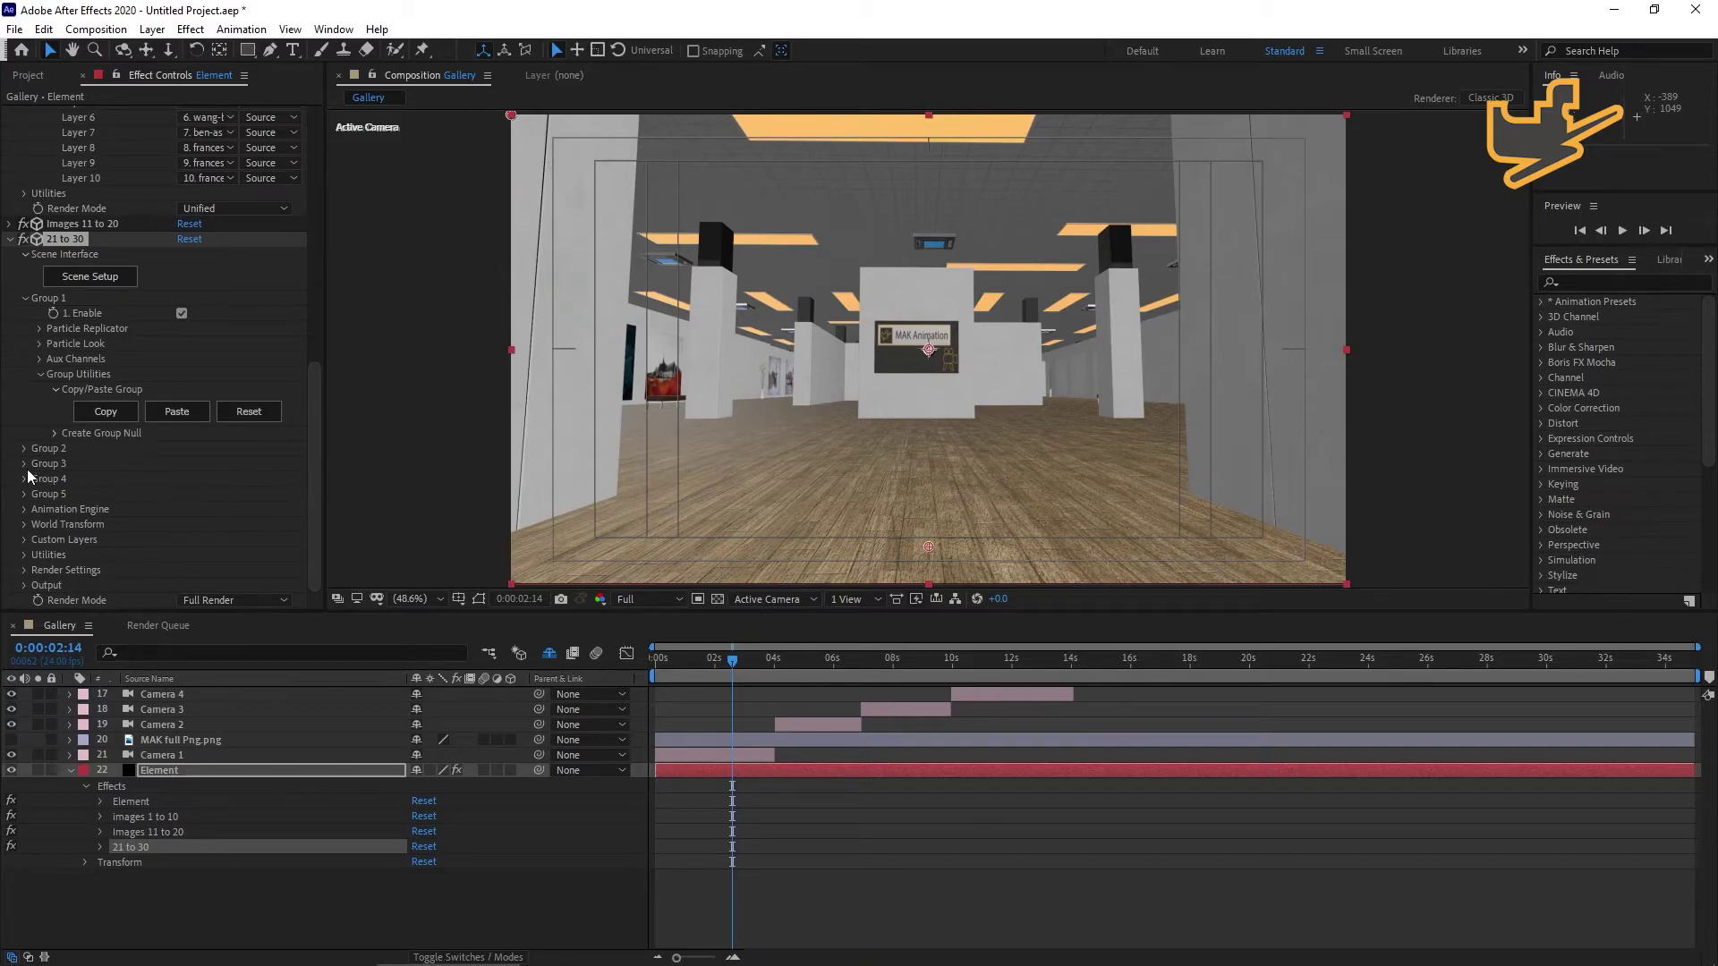
left_click(24, 540)
left_click(39, 570)
scroll(36, 565, "down", 3)
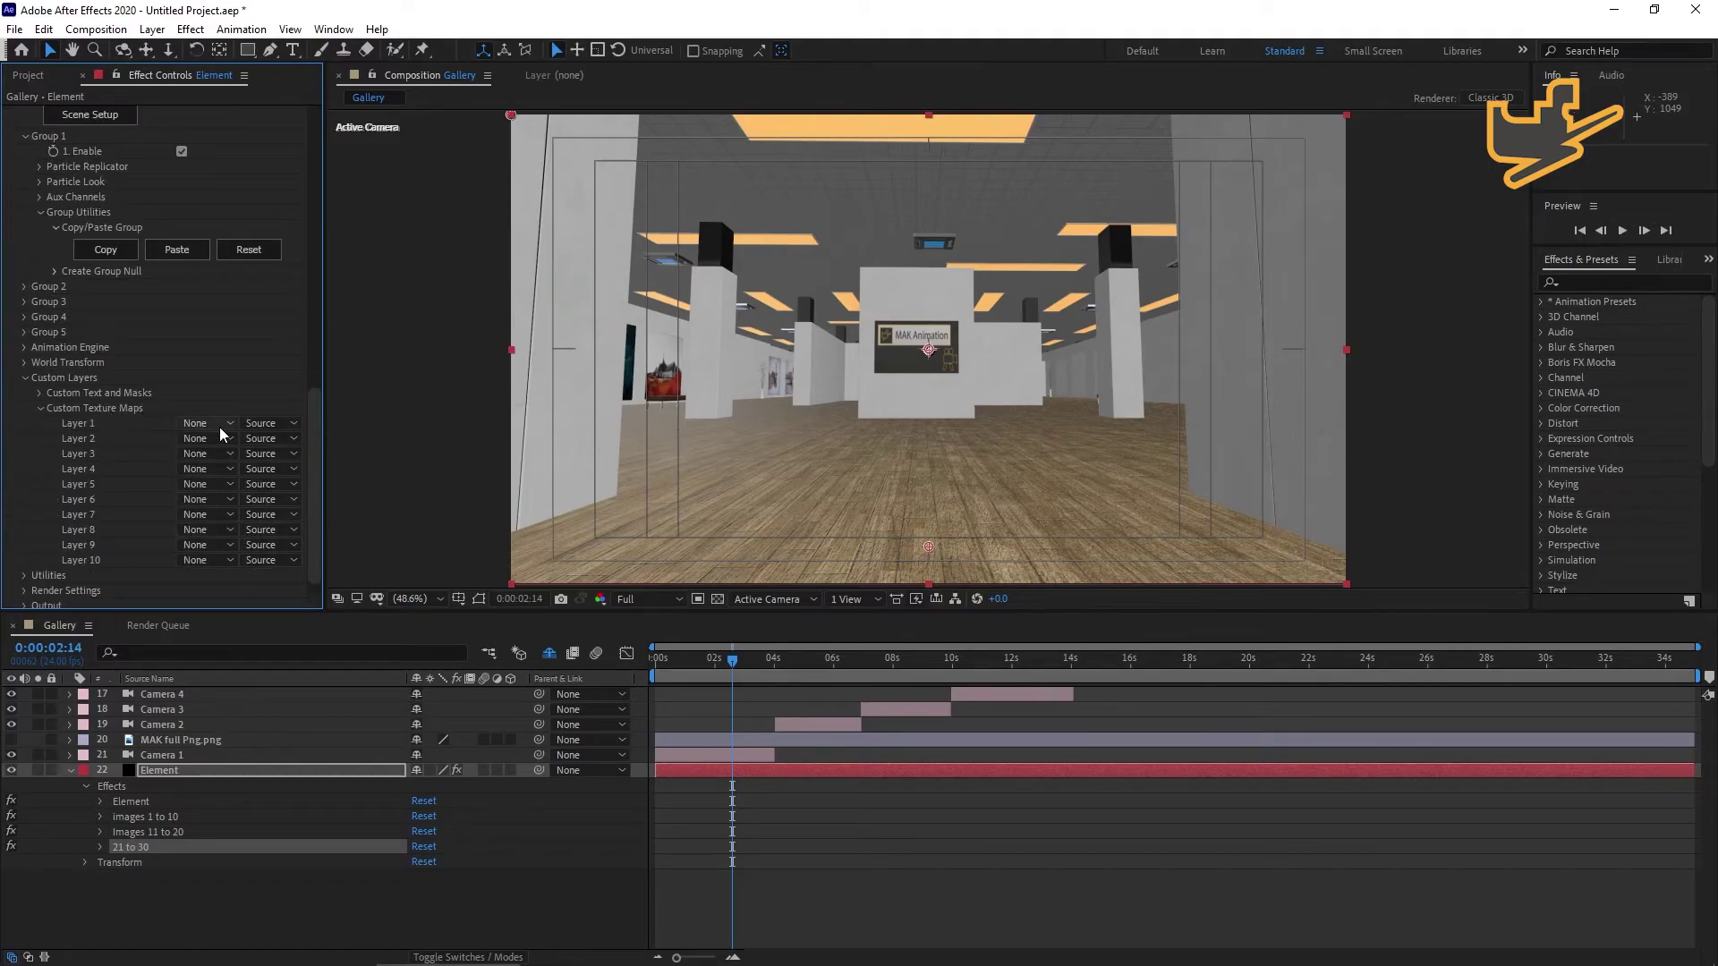
left_click(217, 427)
left_click(259, 547)
left_click(215, 438)
left_click(256, 583)
left_click(207, 454)
left_click(296, 677)
left_click(207, 469)
left_click(295, 691)
left_click(208, 484)
left_click(295, 740)
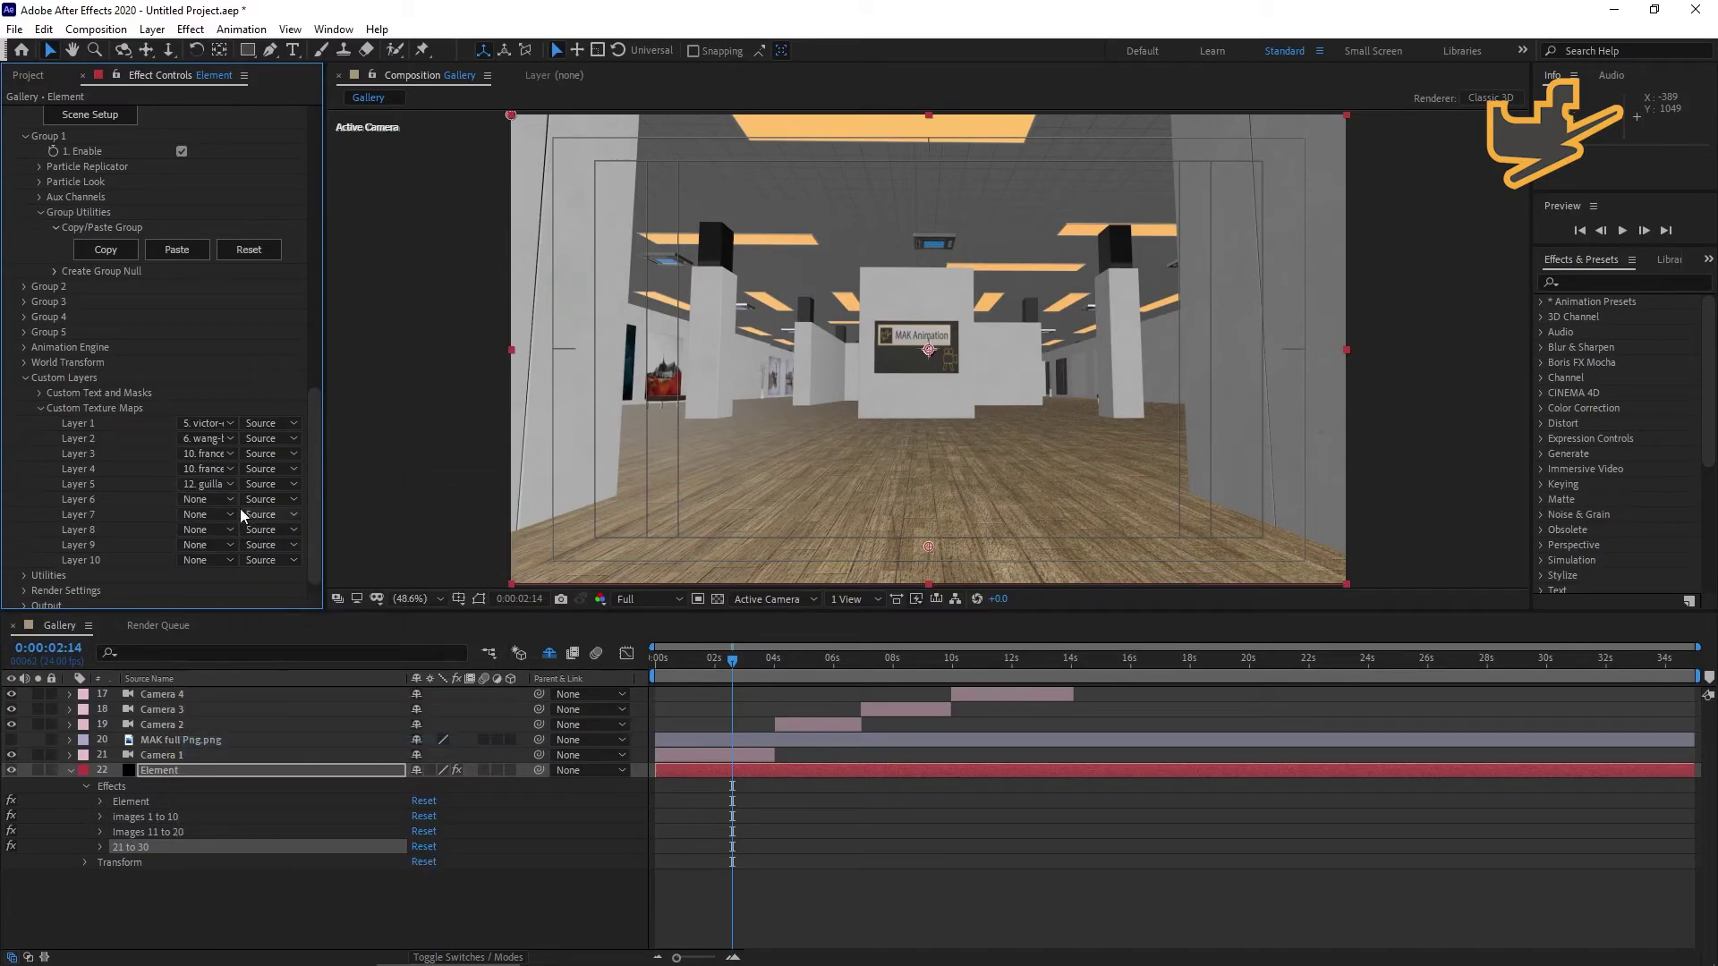
Set Custom Texture Maps Layer 6 to Layer 10 of the 21 to 30 effect to composition layers 10, 10, 8, 7 and 6.
left_click(231, 501)
left_click(268, 722)
left_click(208, 514)
left_click(269, 738)
left_click(207, 530)
left_click(269, 714)
left_click(219, 545)
left_click(269, 708)
left_click(233, 561)
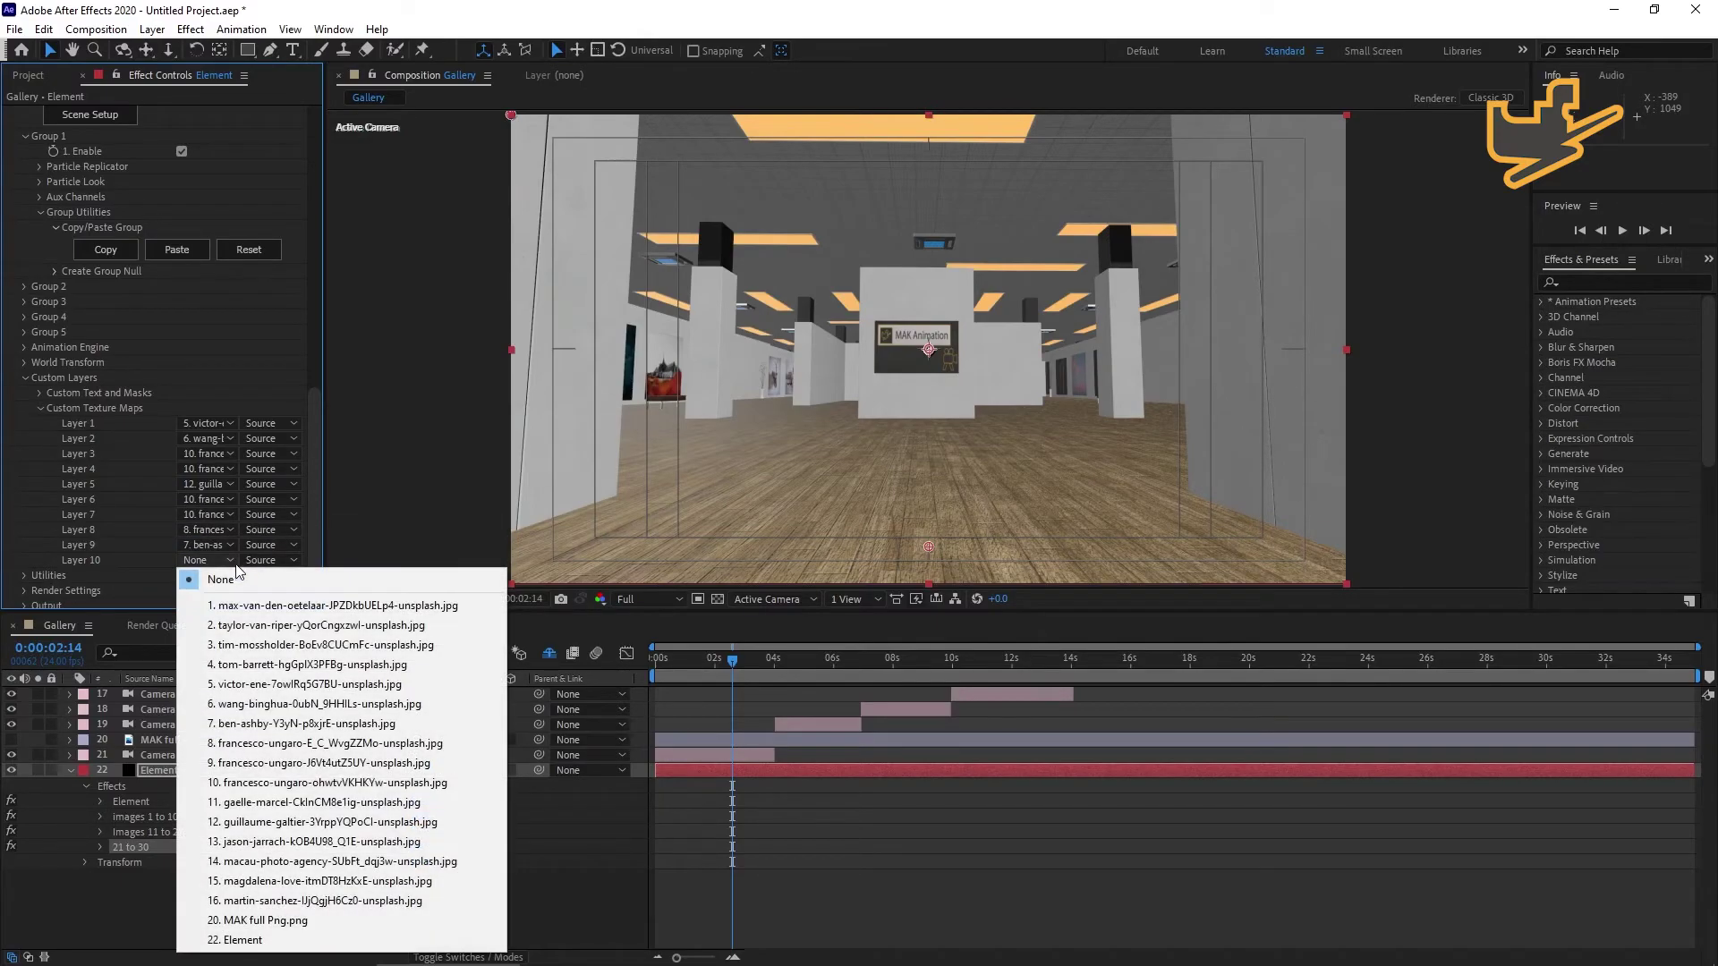
left_click(268, 705)
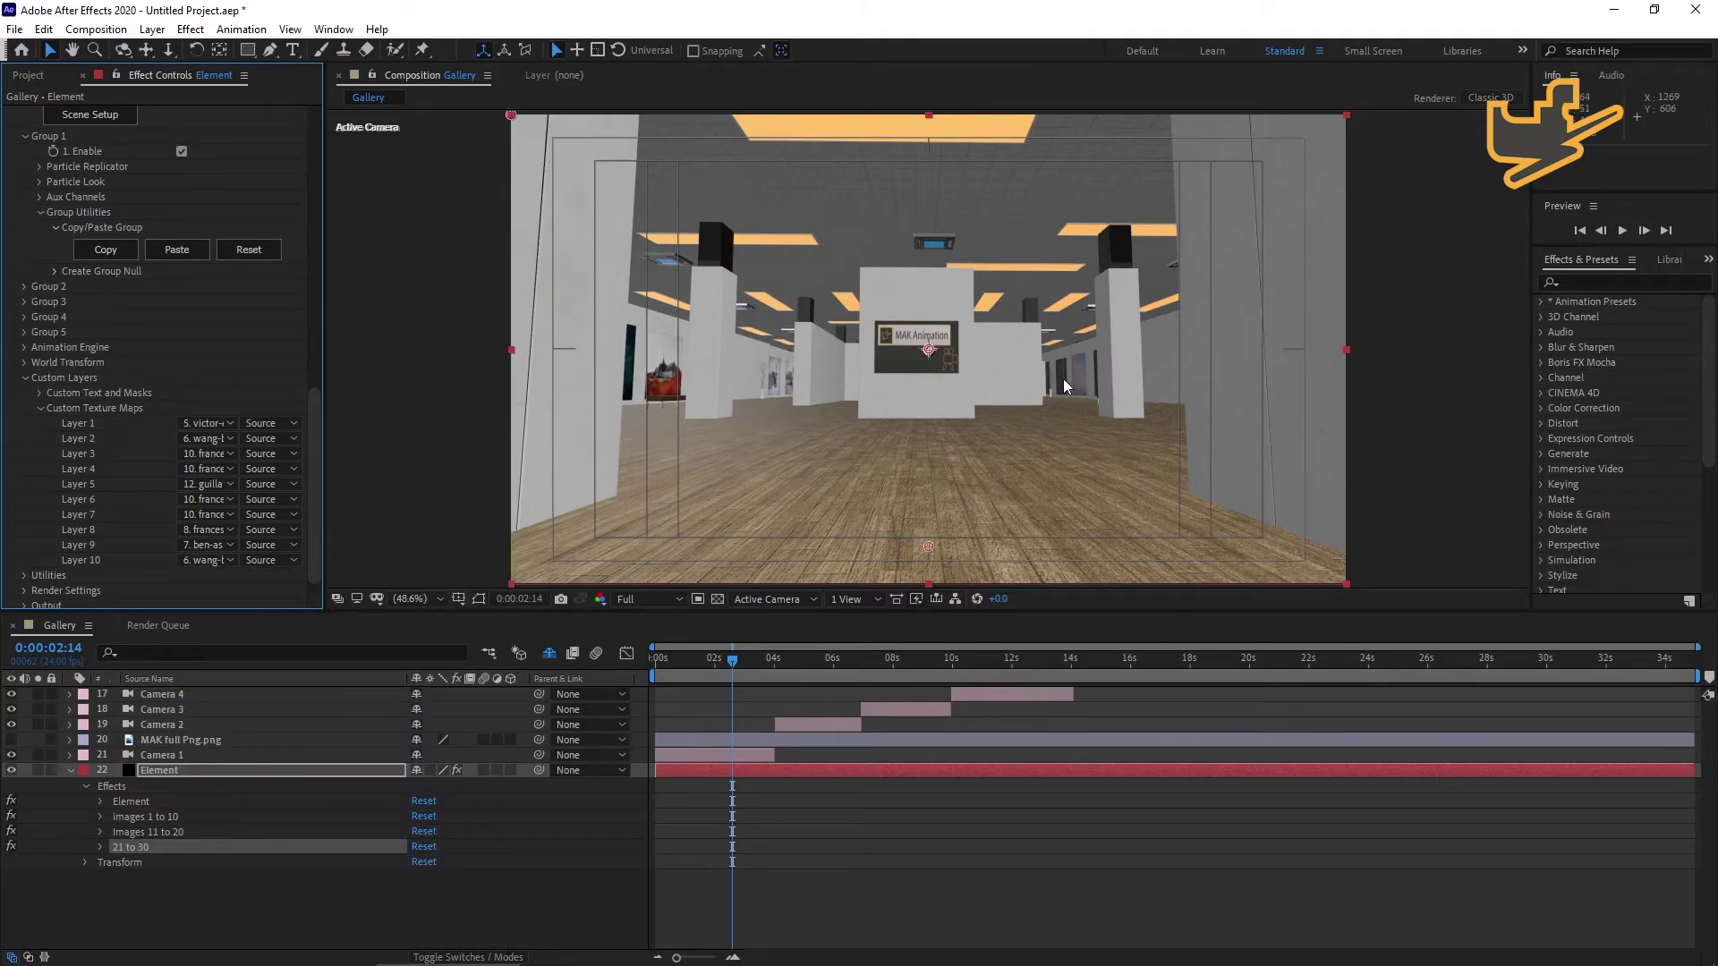
Check the textured gallery in the composition at 0:00:04:10 and 0:00:00:08.
left_click(787, 664)
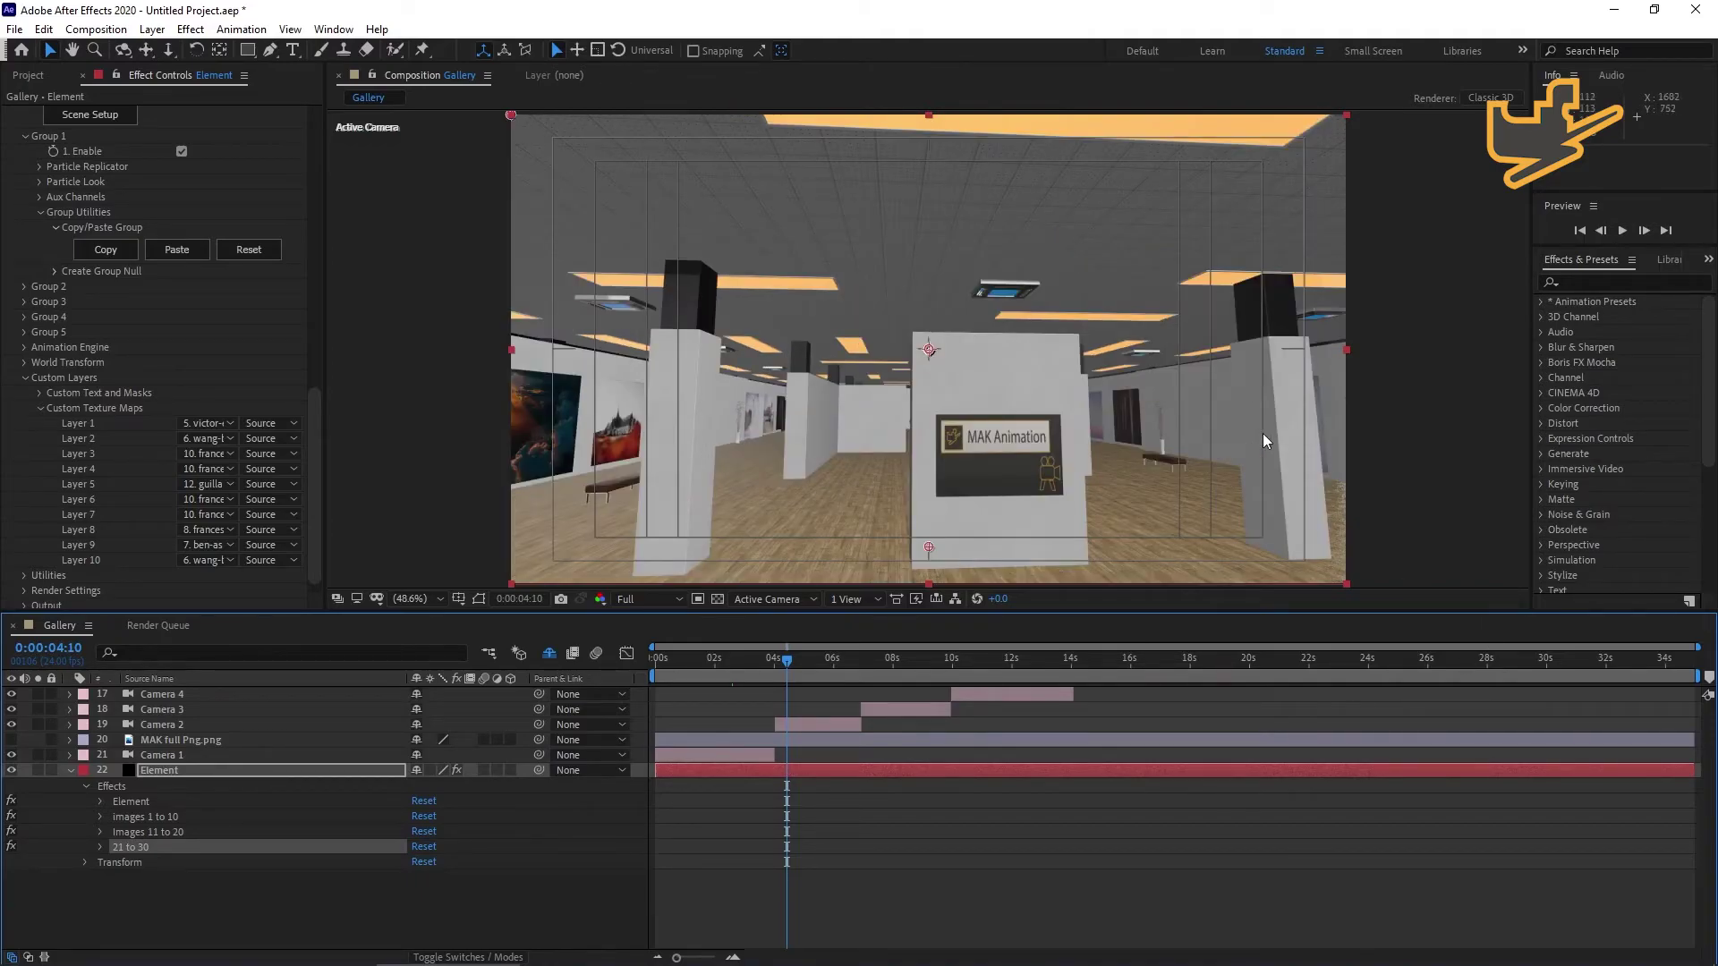
left_click(674, 663)
left_click(665, 662)
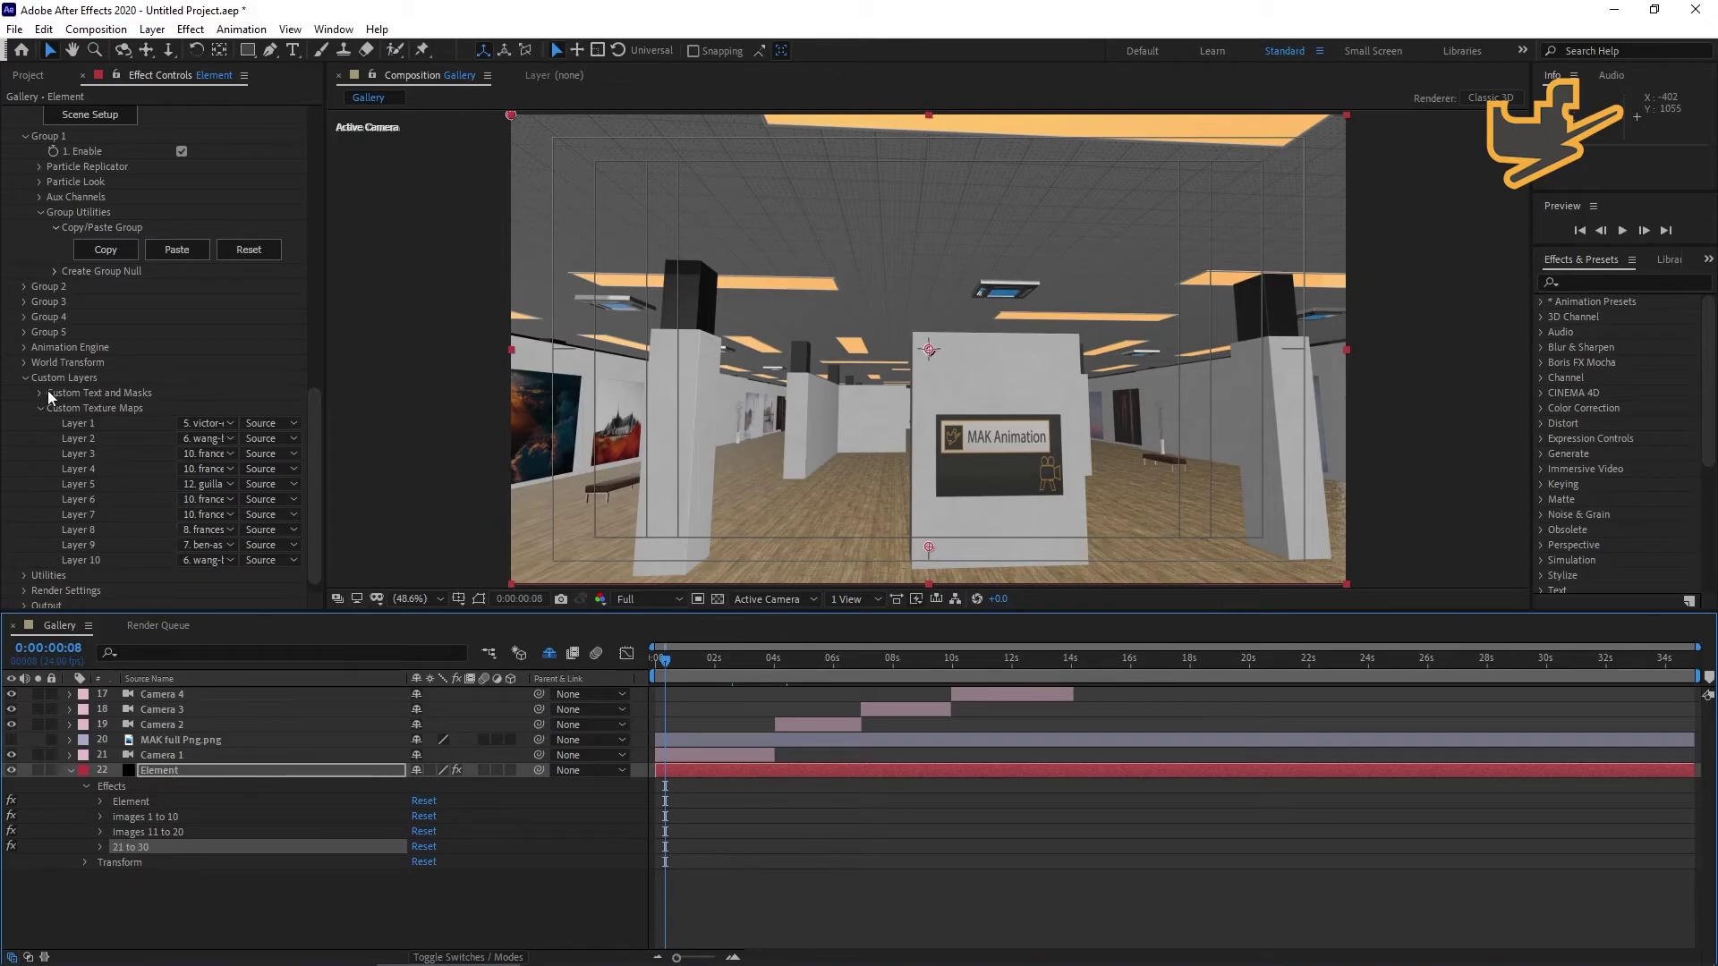
Collapse the settings of the Images 1 to 10 effect.
scroll(57, 308, "up", 2)
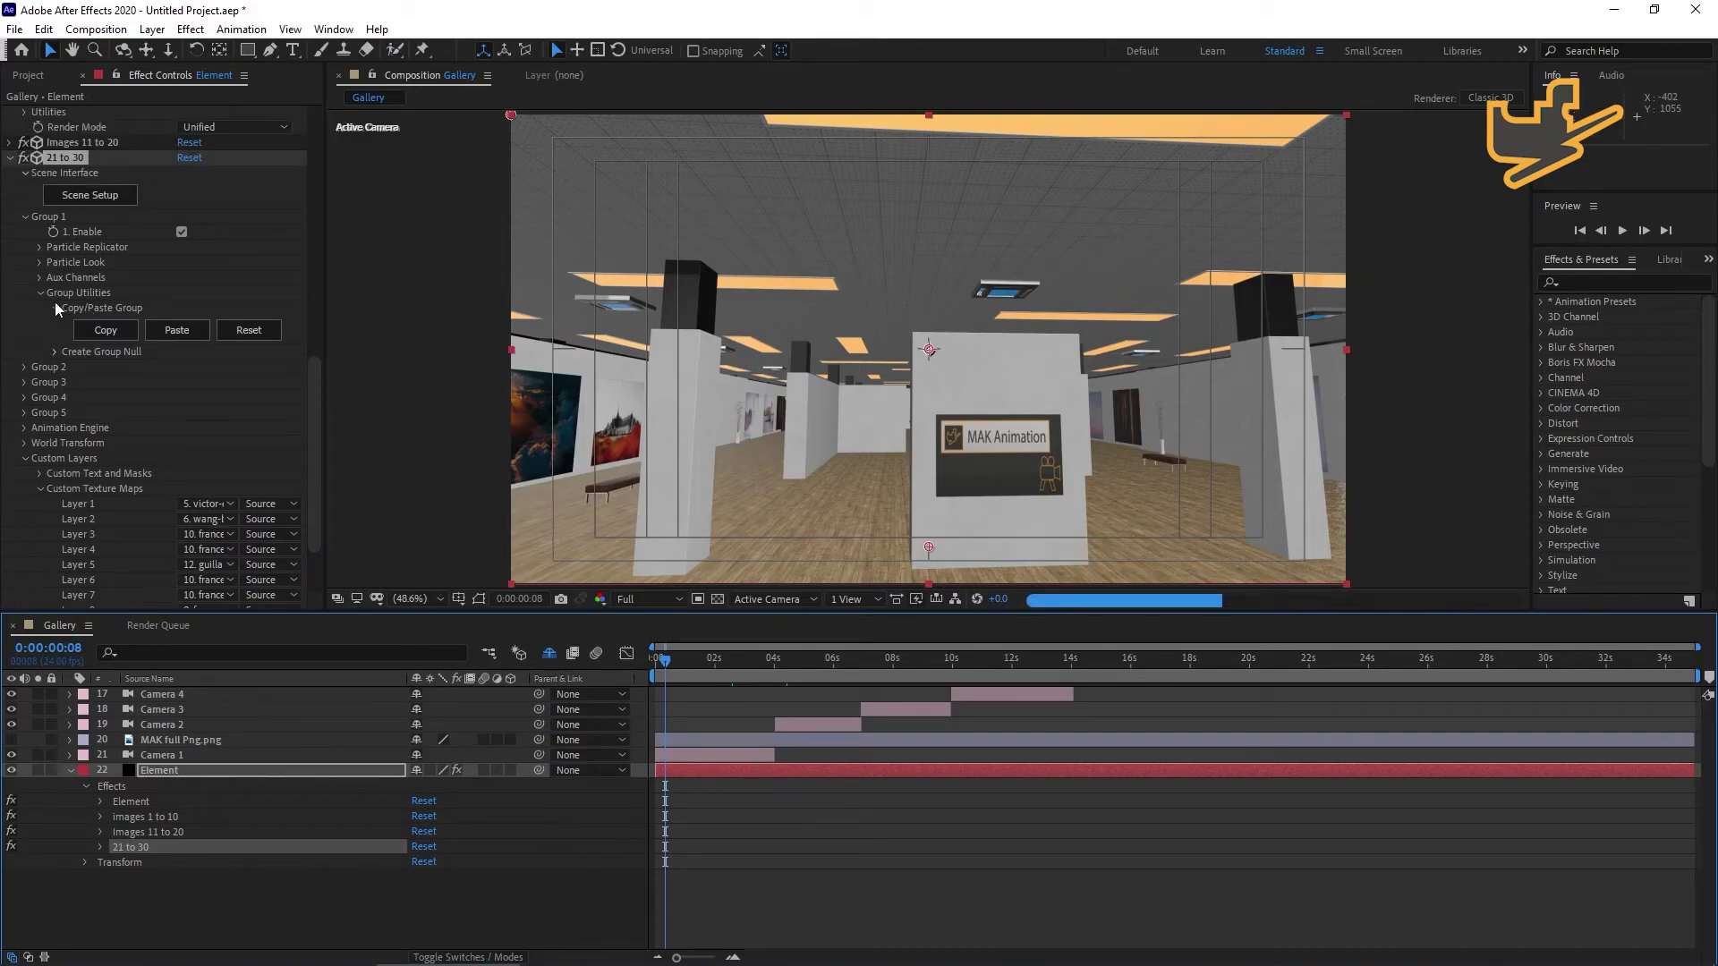
scroll(63, 251, "up", 3)
scroll(35, 301, "up", 10)
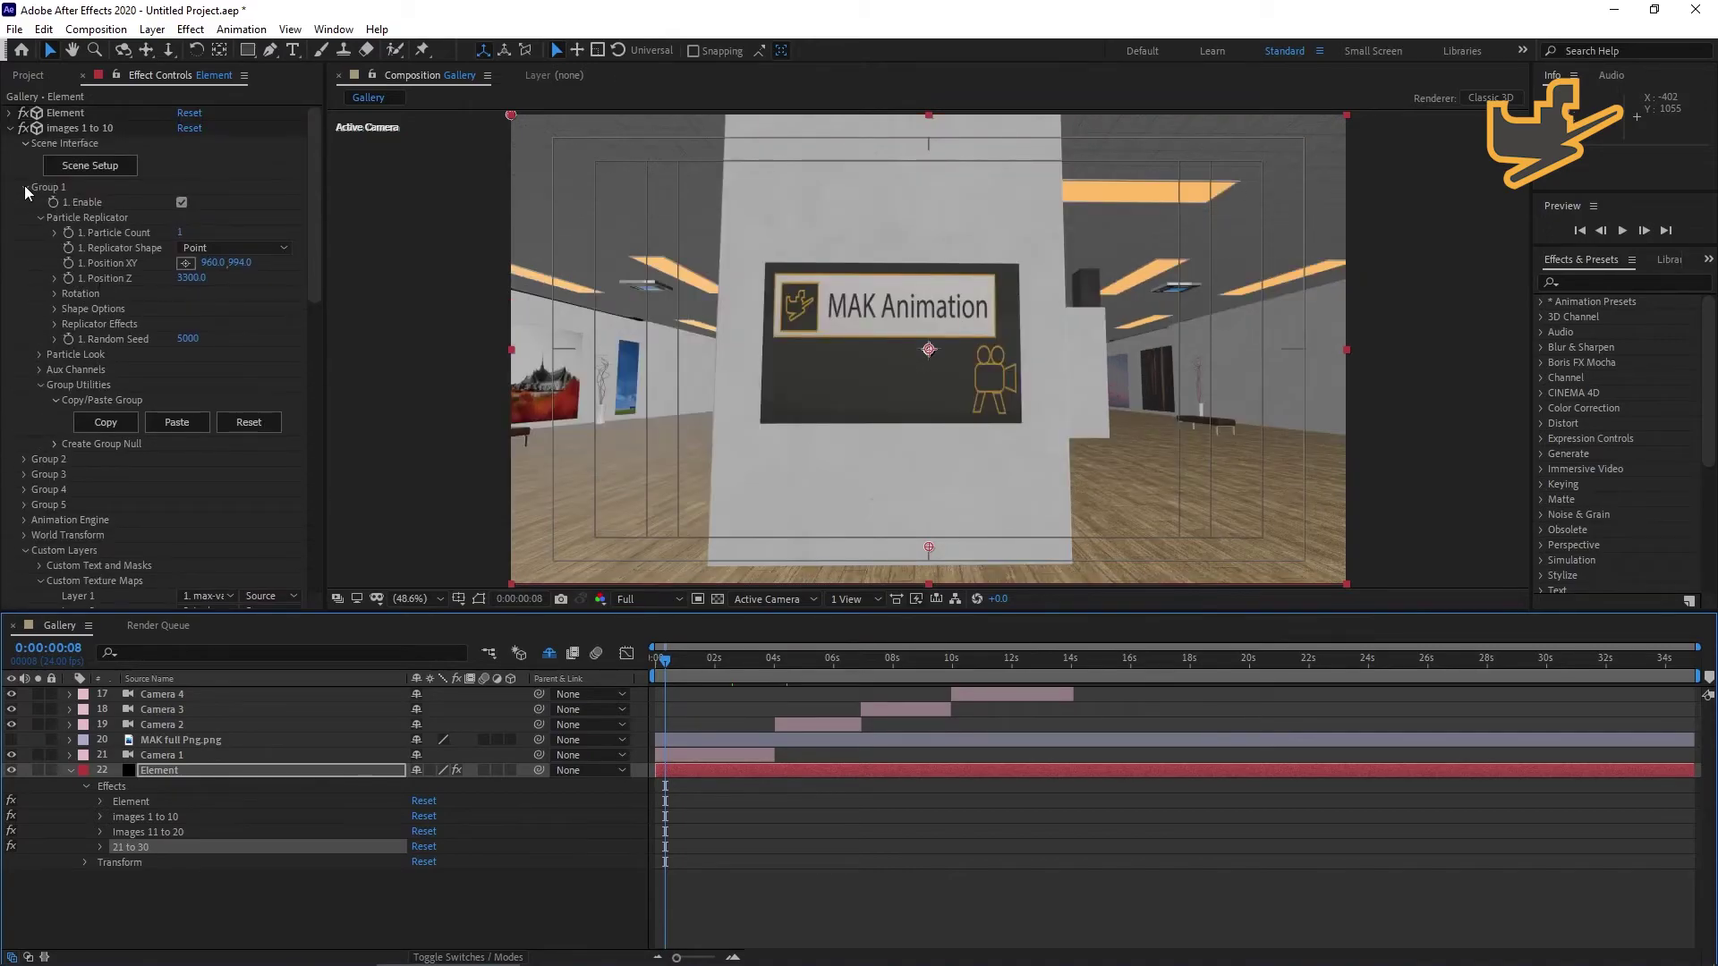
left_click(11, 130)
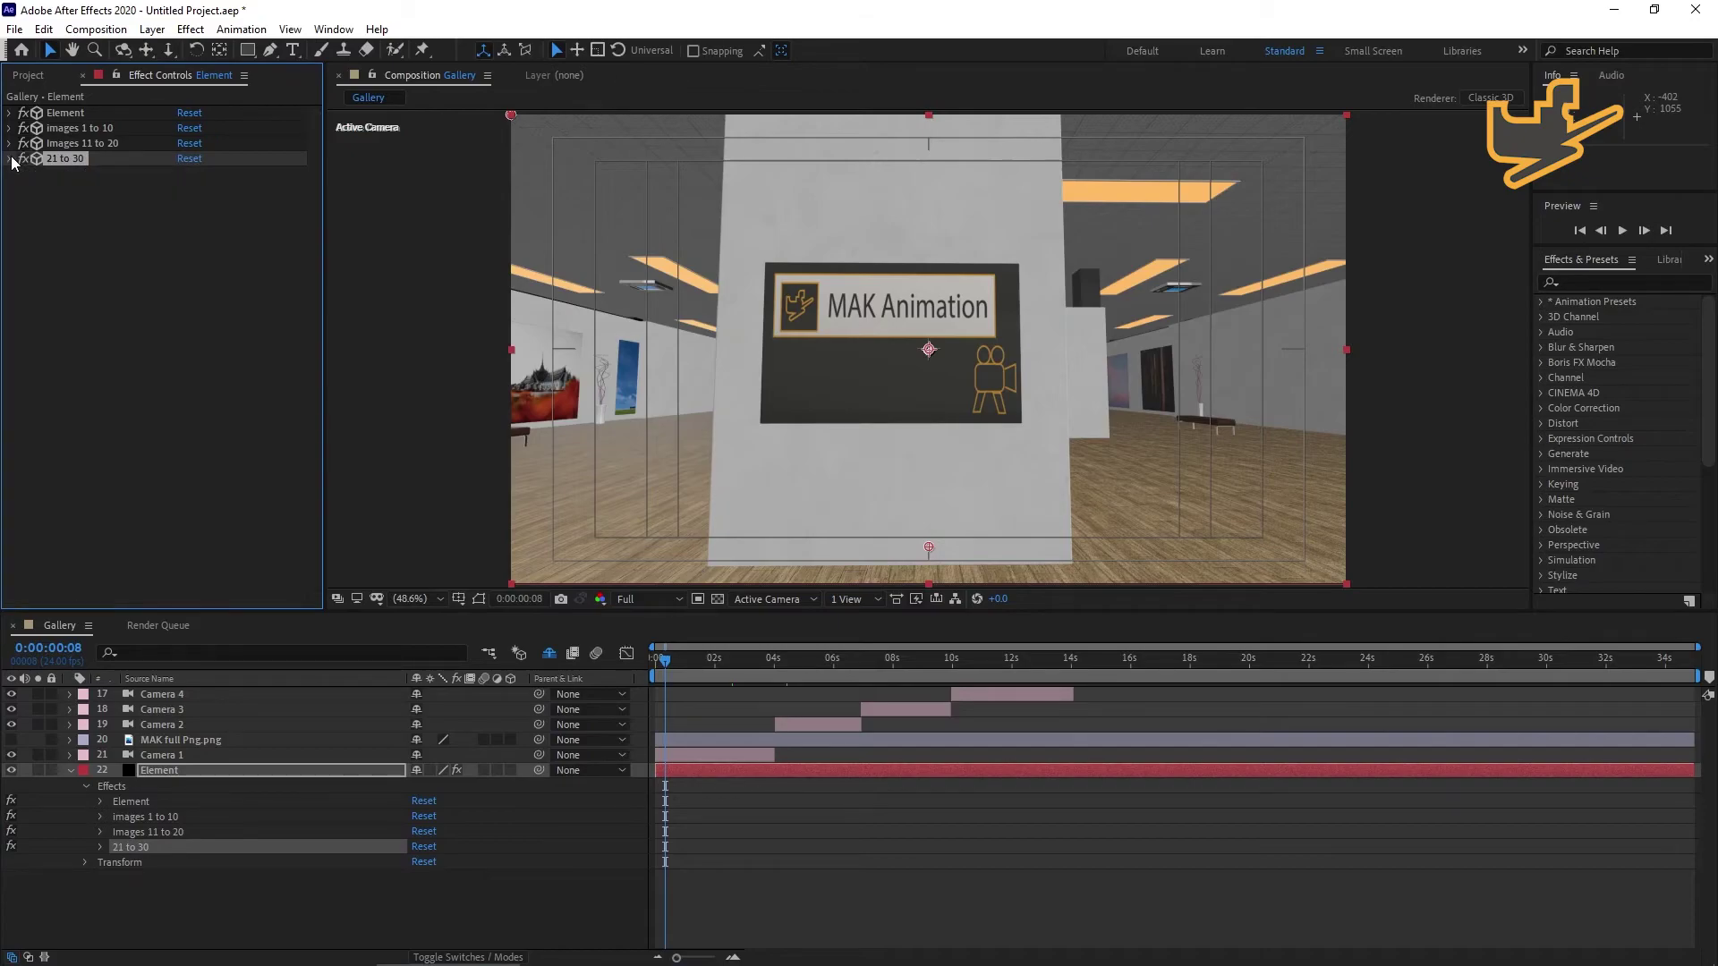
scroll(99, 250, "down", 1)
scroll(172, 401, "up", 1)
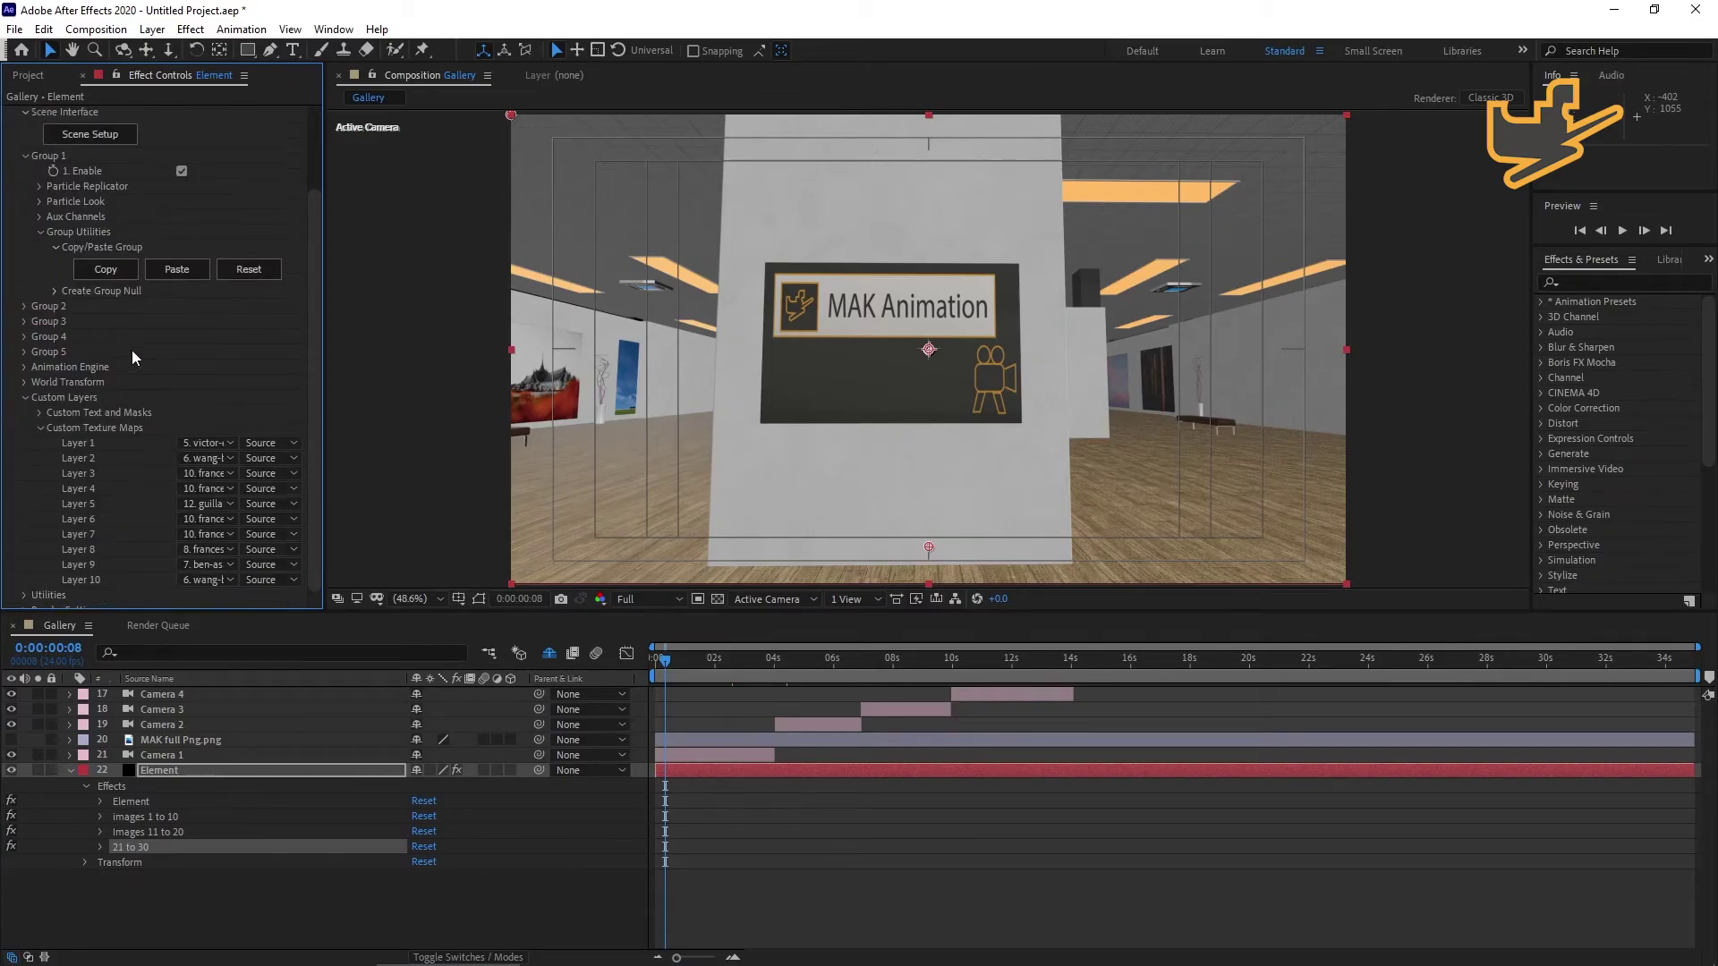
scroll(154, 438, "down", 2)
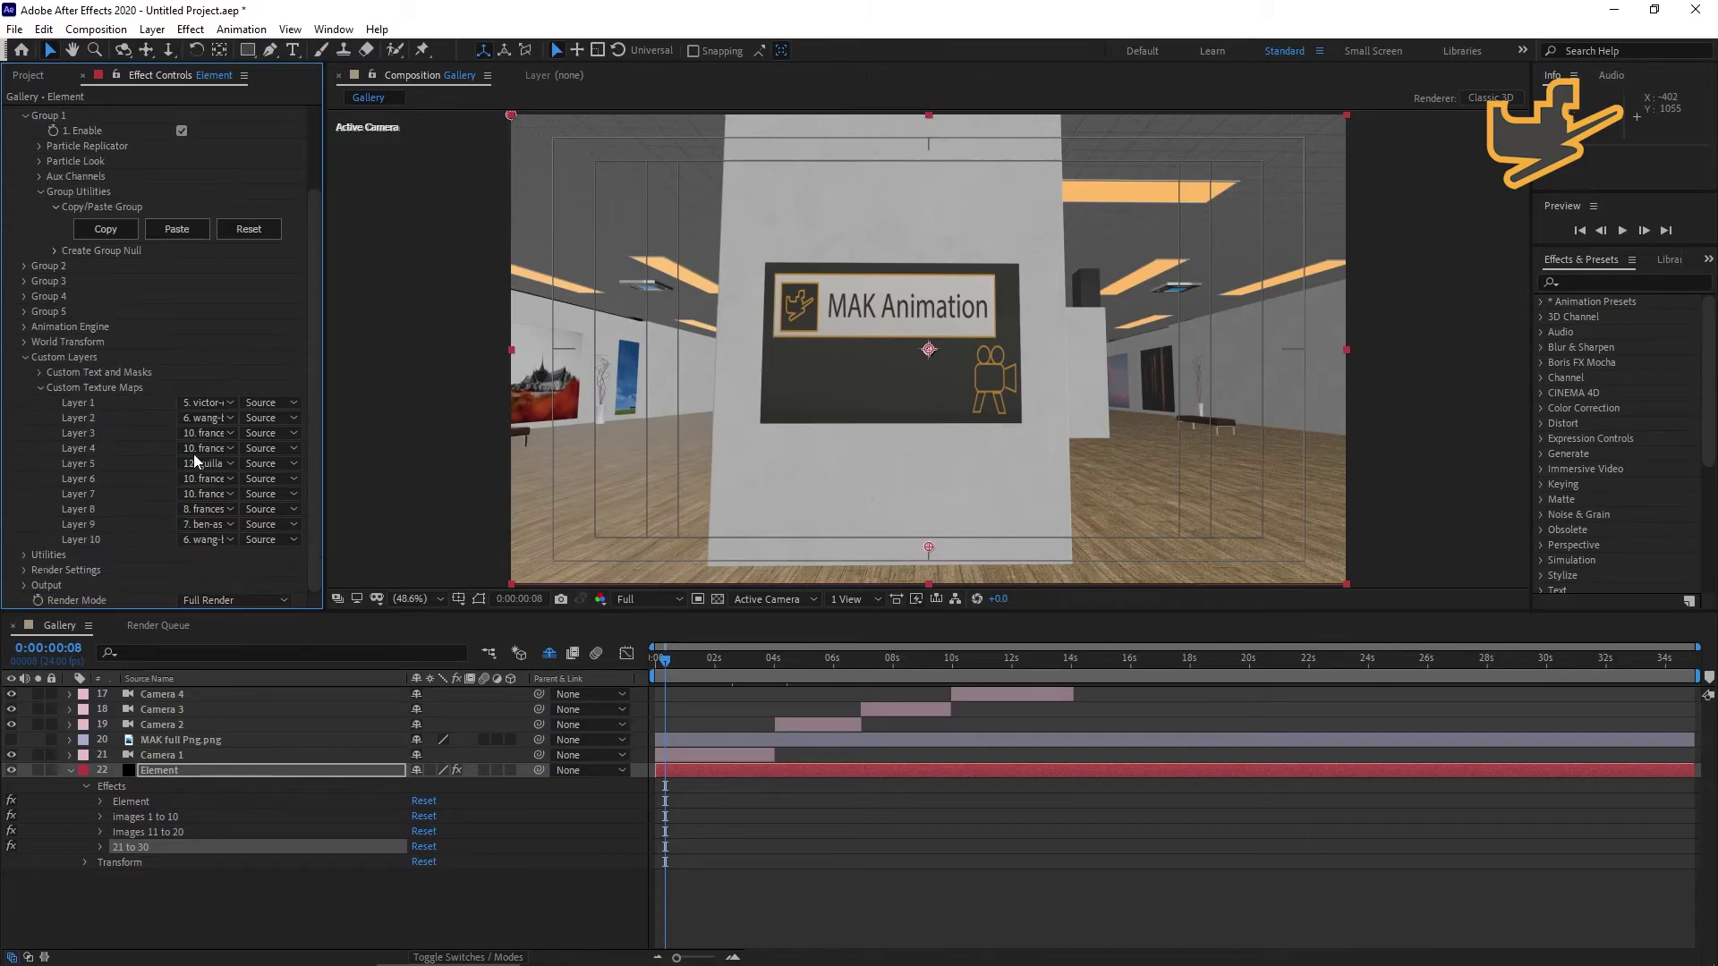
Apply another Element effect to the Element layer.
left_click(164, 771)
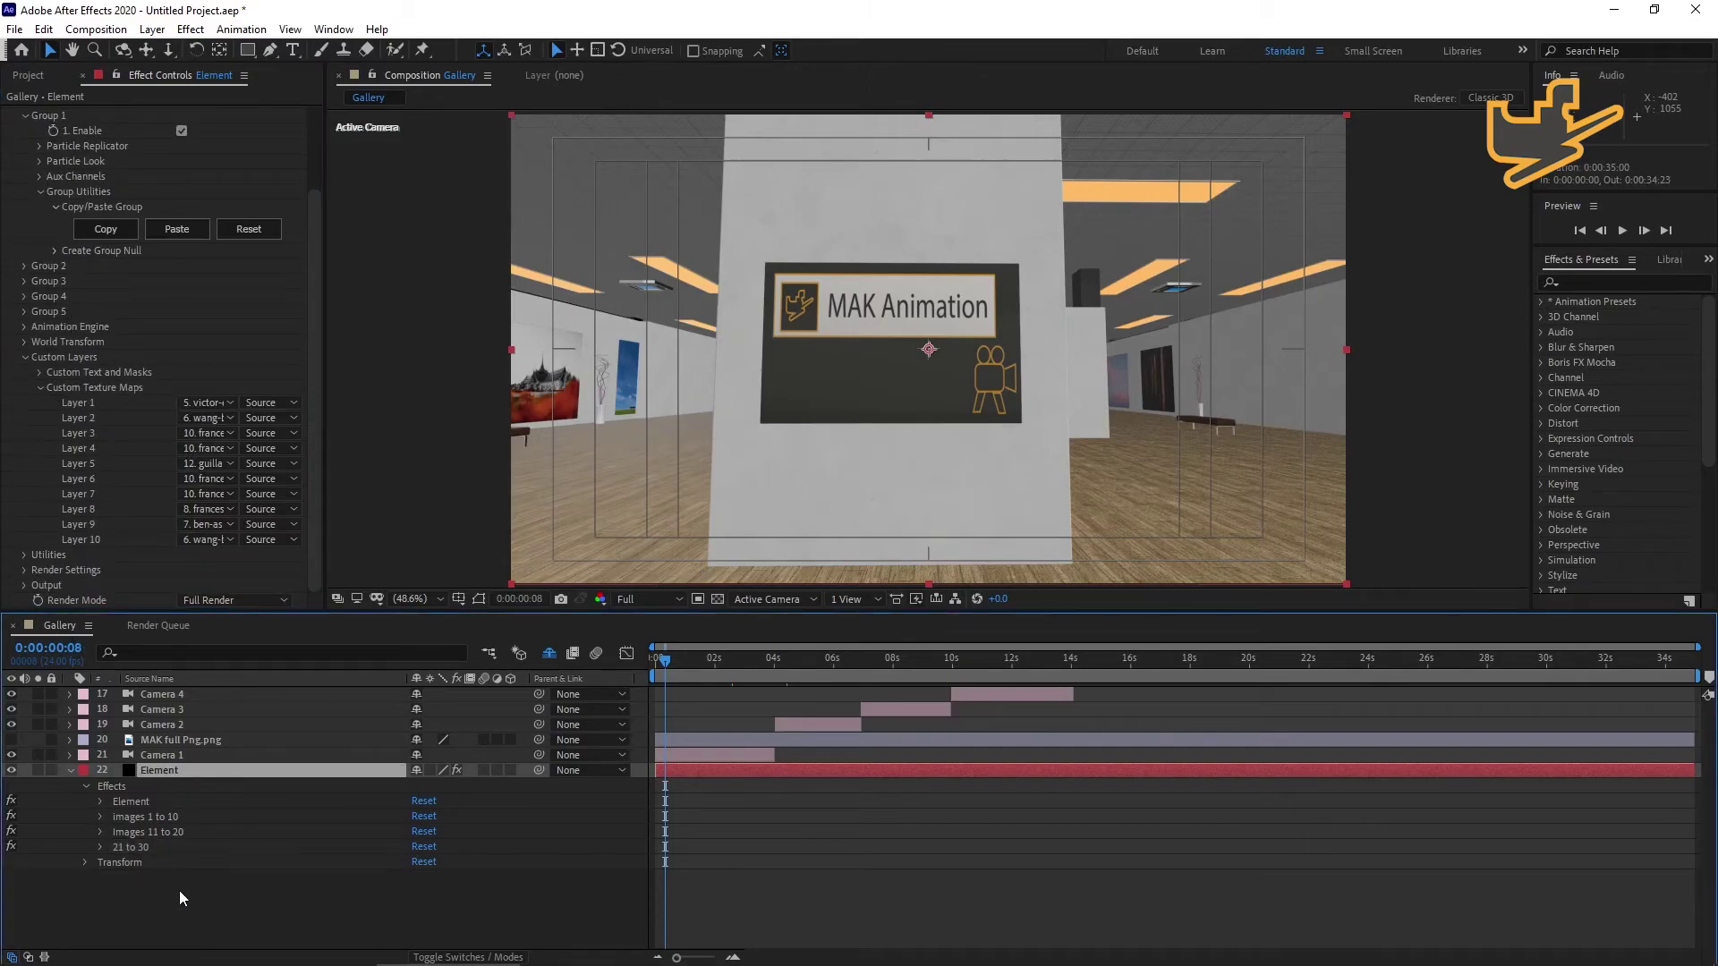
key("ctrl+space")
type("ele")
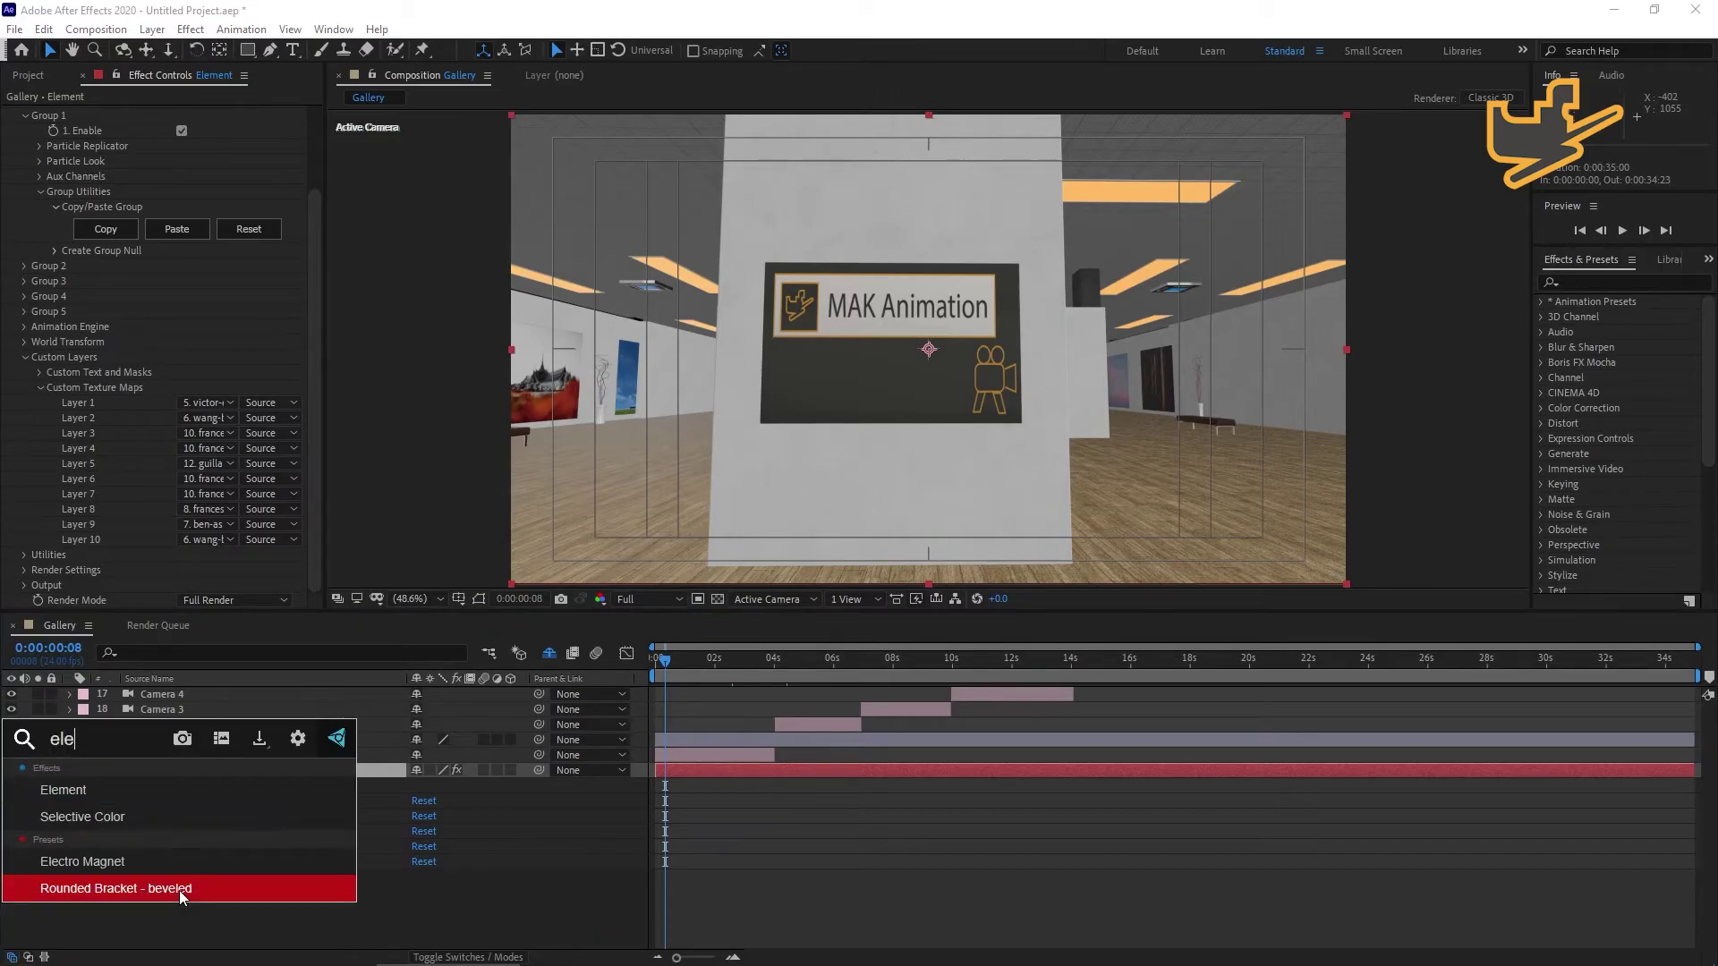
key("Up")
key("Up")
key("Up")
key("Return")
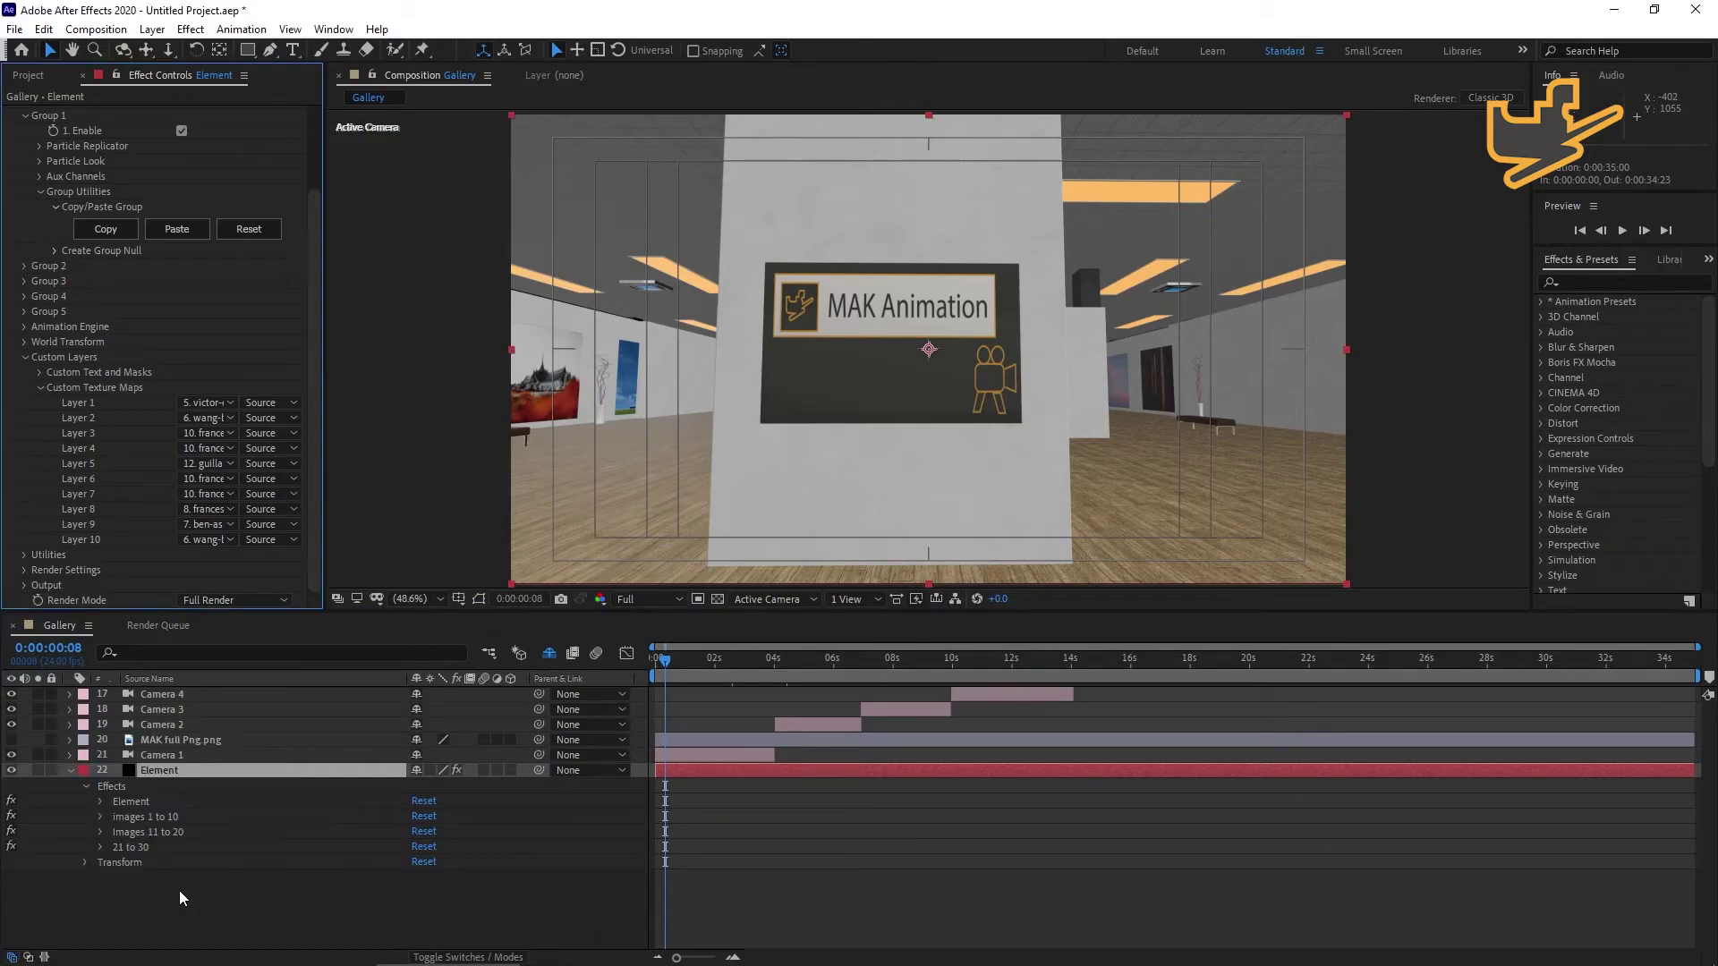
Rename the newly added Element 2 effect as 31 to 40.
right_click(139, 864)
key("Up")
key("Up")
key("Up")
key("Up")
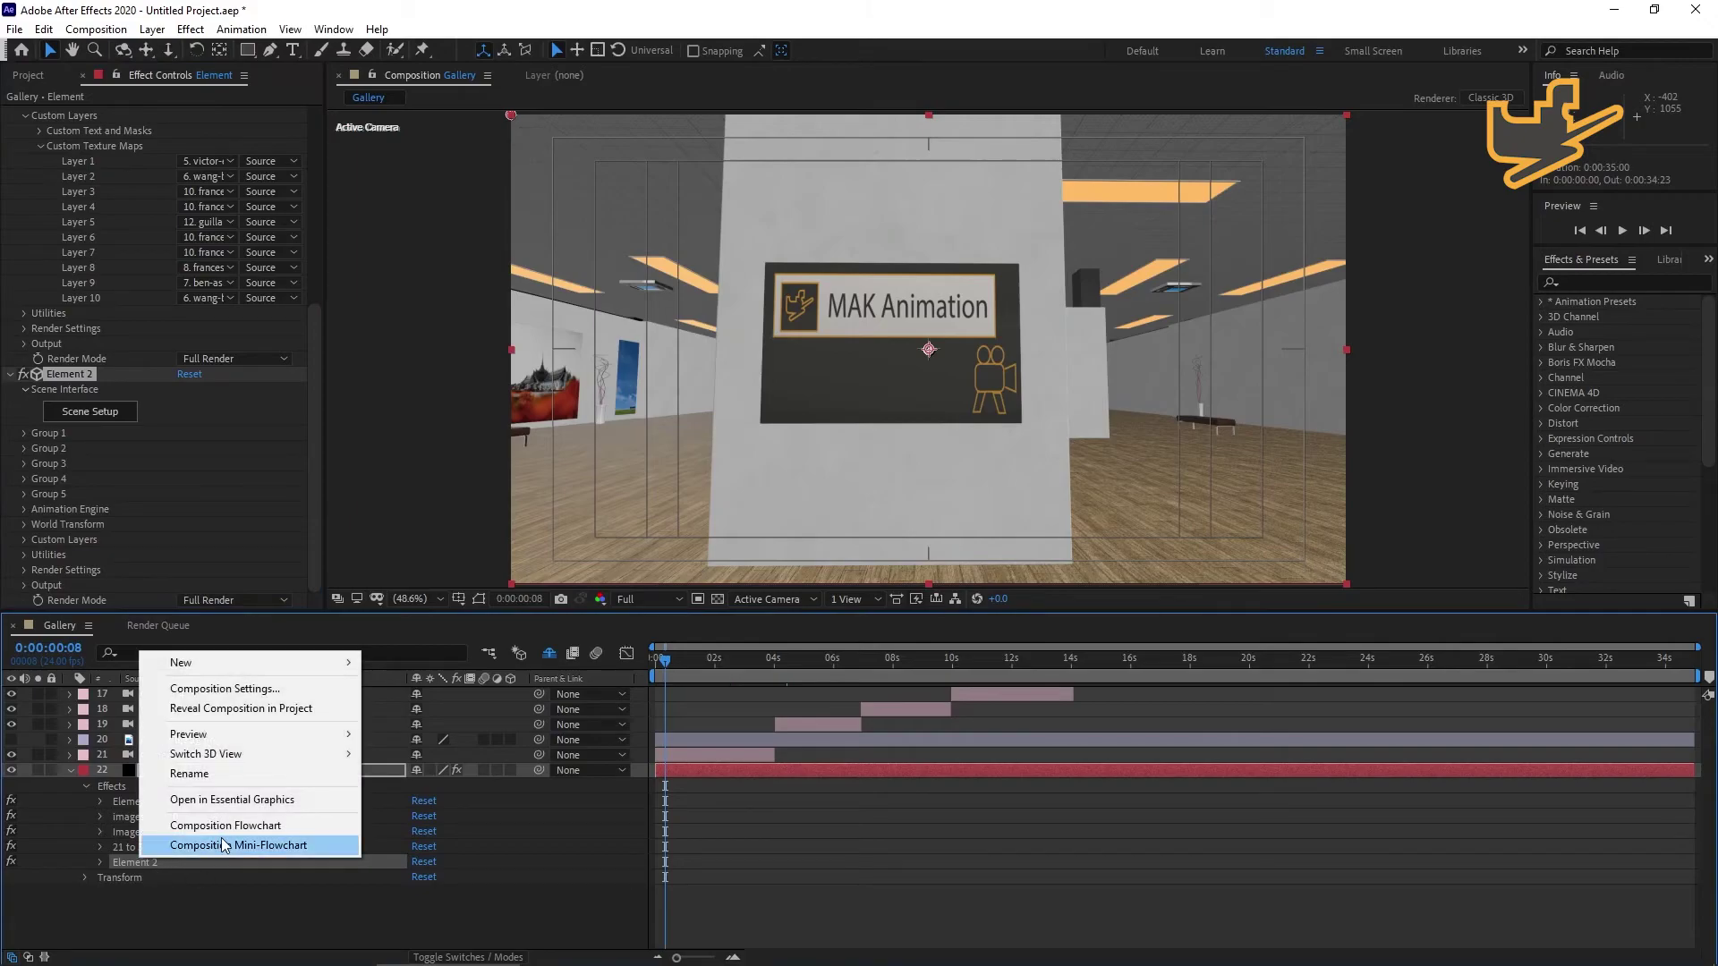
key("Return")
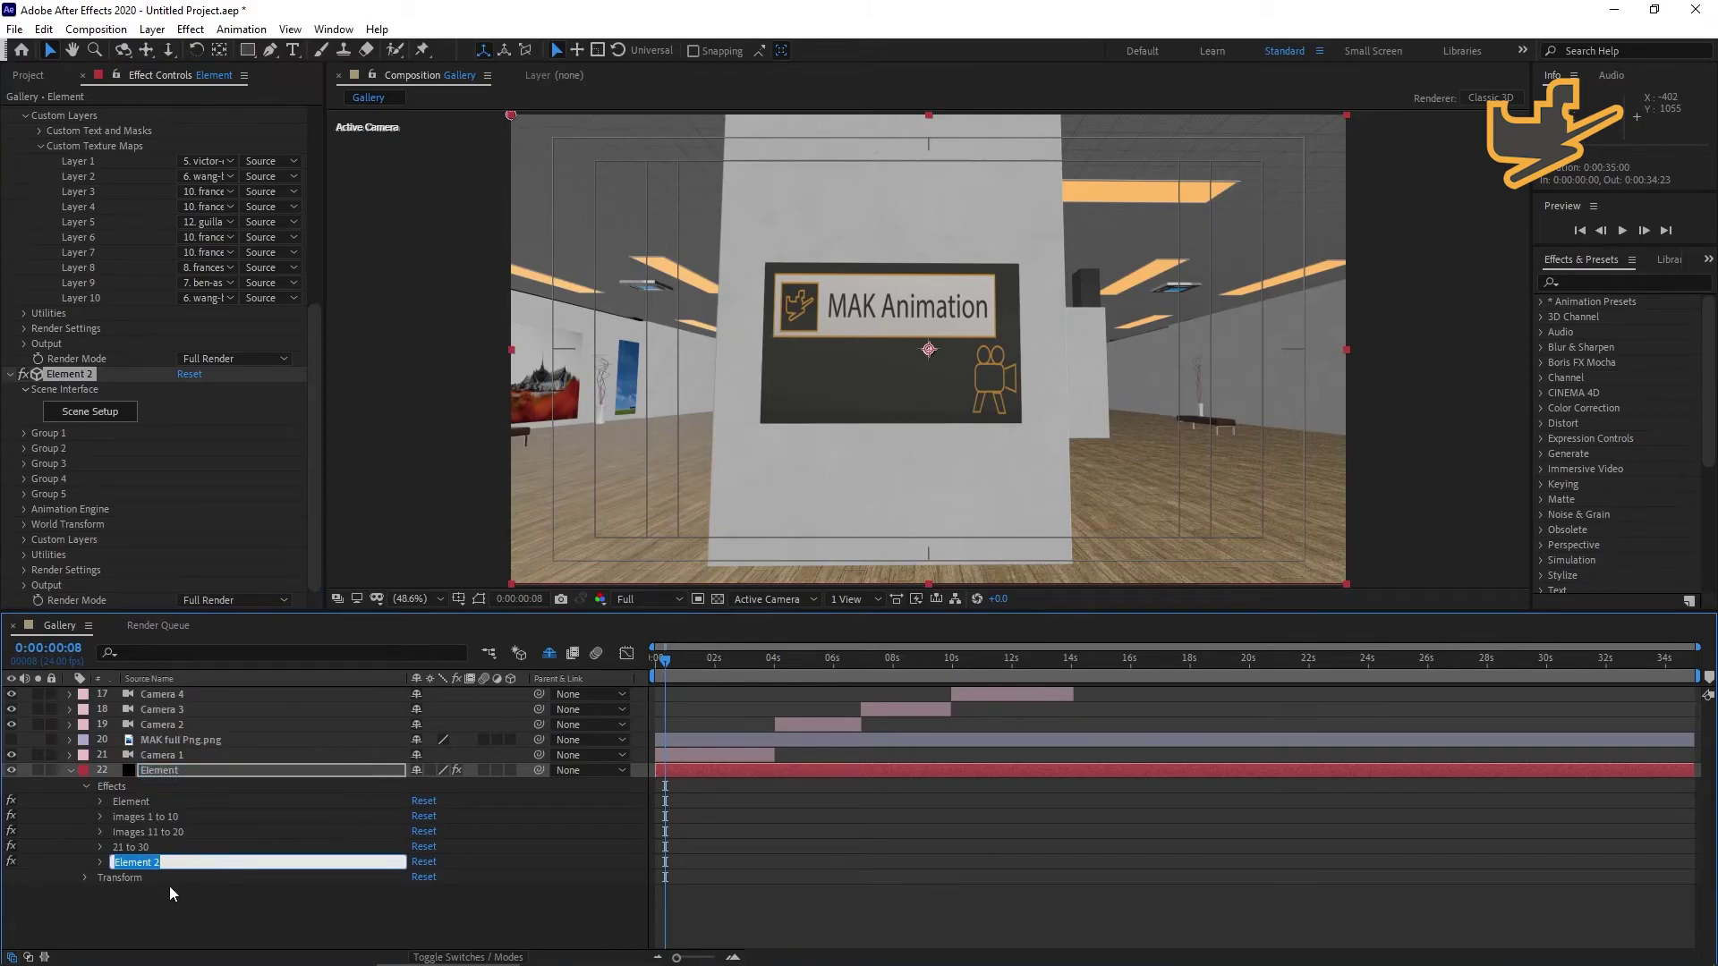
type("31 to 40")
key("Return")
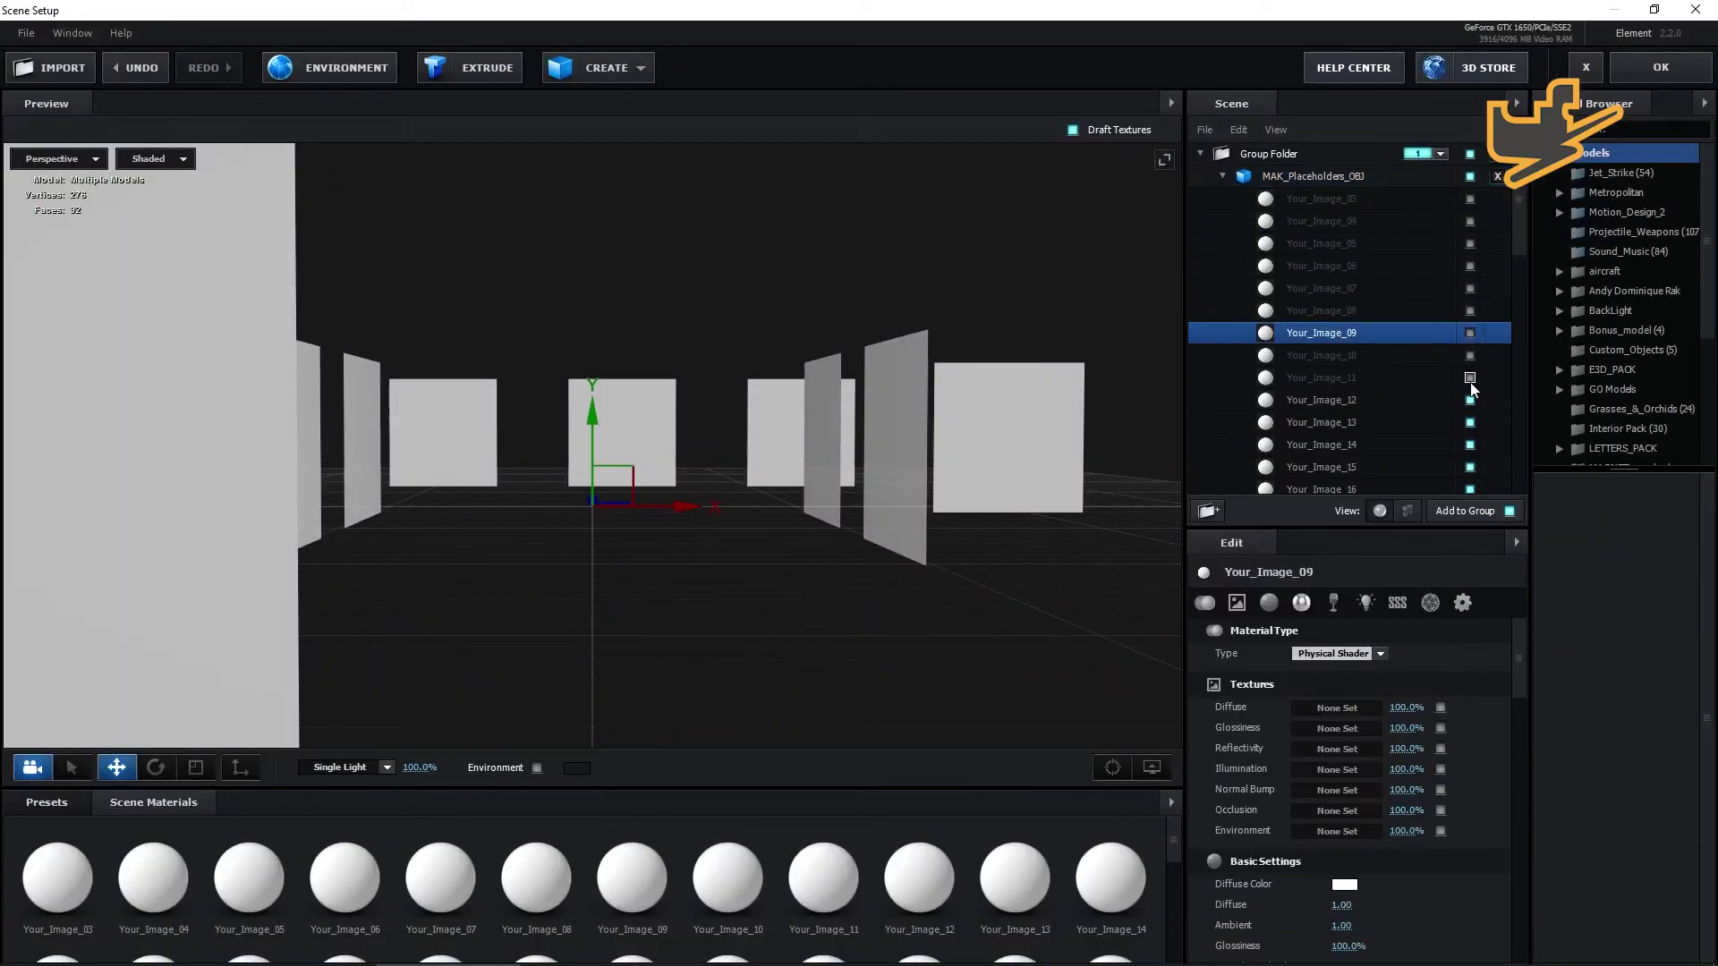
In the 31 to 40 scene, disable the materials below Your_Image_31 and set Your_Image_37 and Your_Image_38 diffuse to Custom Layer 7 and 8.
left_click(1470, 400)
left_click(1472, 445)
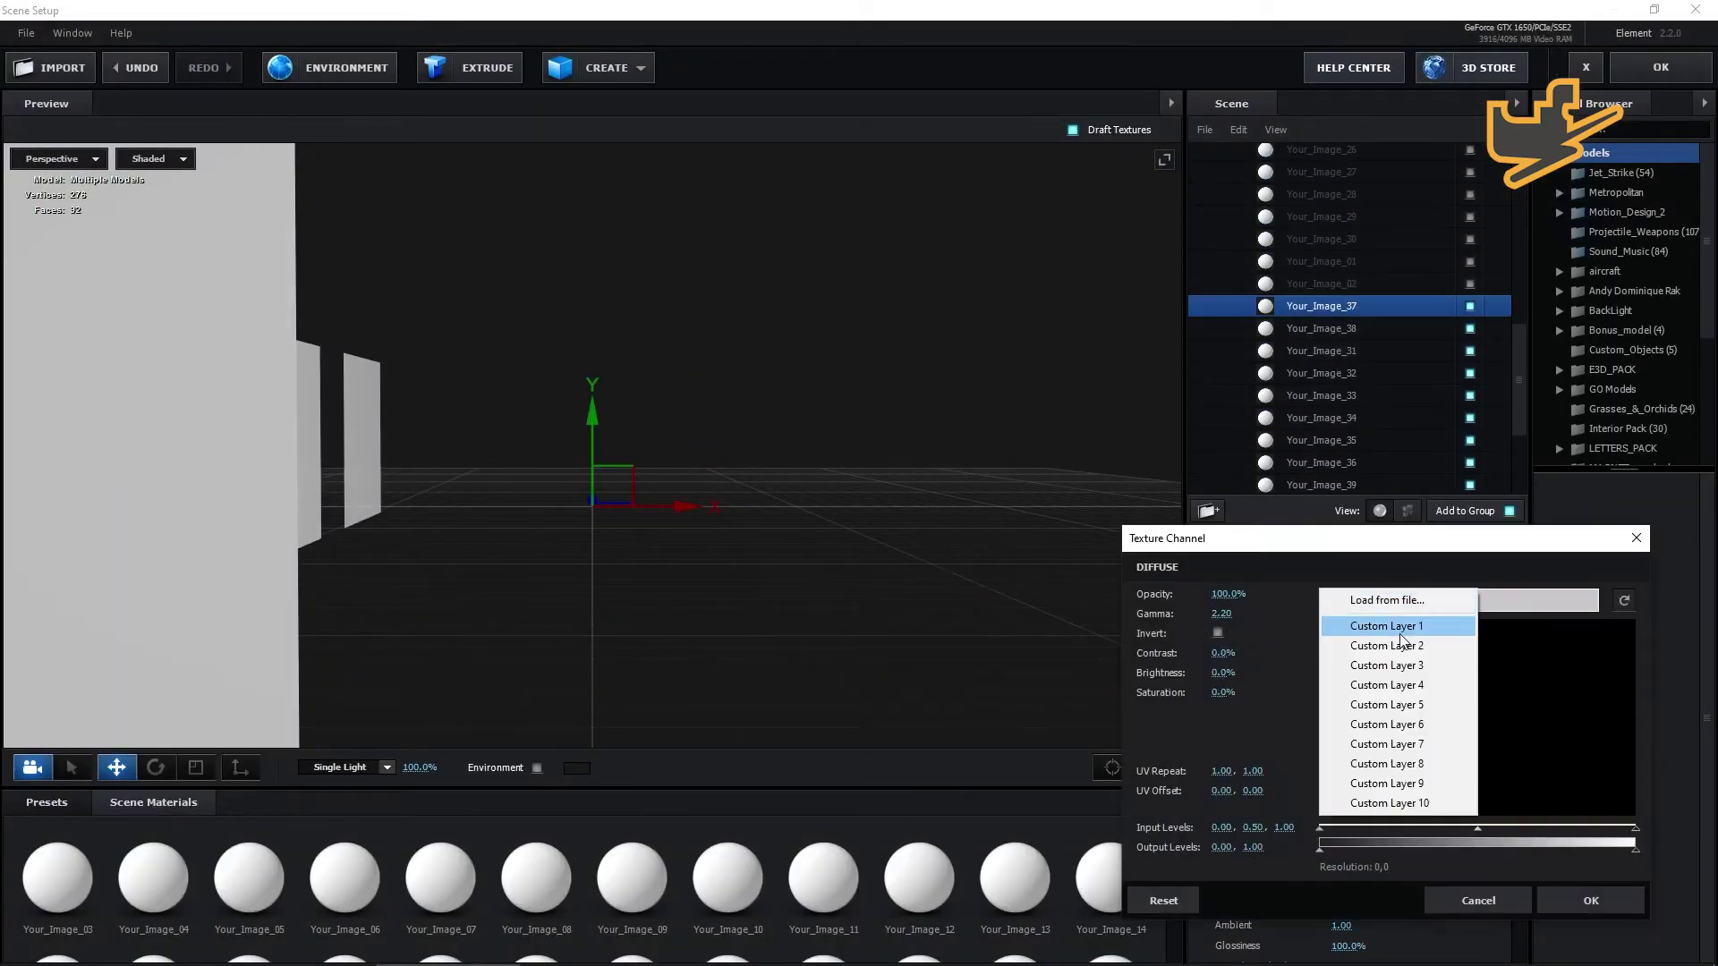
left_click(1387, 744)
left_click(1591, 901)
left_click(1325, 328)
left_click(1337, 708)
left_click(1449, 600)
left_click(1387, 765)
left_click(1591, 901)
Assign custom layers as diffuse textures to Your_Image_31 to Your_Image_36, using Custom Layer 4 for Your_Image_34, and accept the scene setup.
left_click(1324, 351)
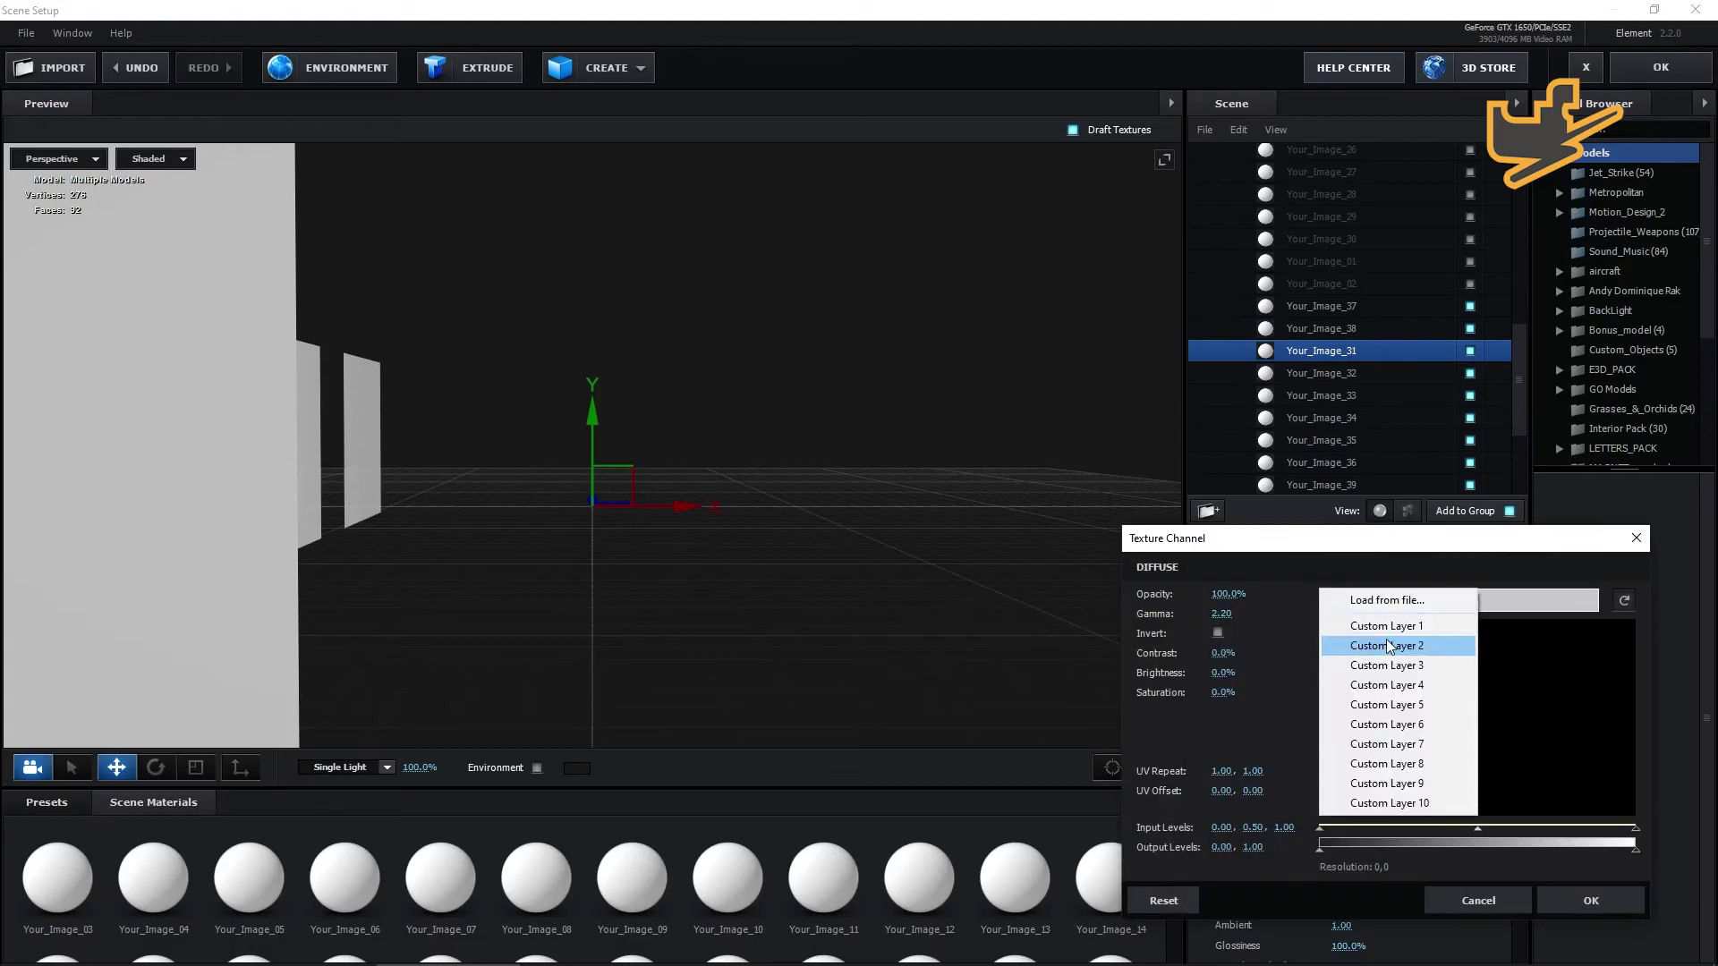
left_click(1351, 418)
left_click(1342, 708)
left_click(1432, 601)
left_click(1423, 685)
left_click(1591, 902)
left_click(1350, 440)
left_click(1342, 707)
left_click(1432, 601)
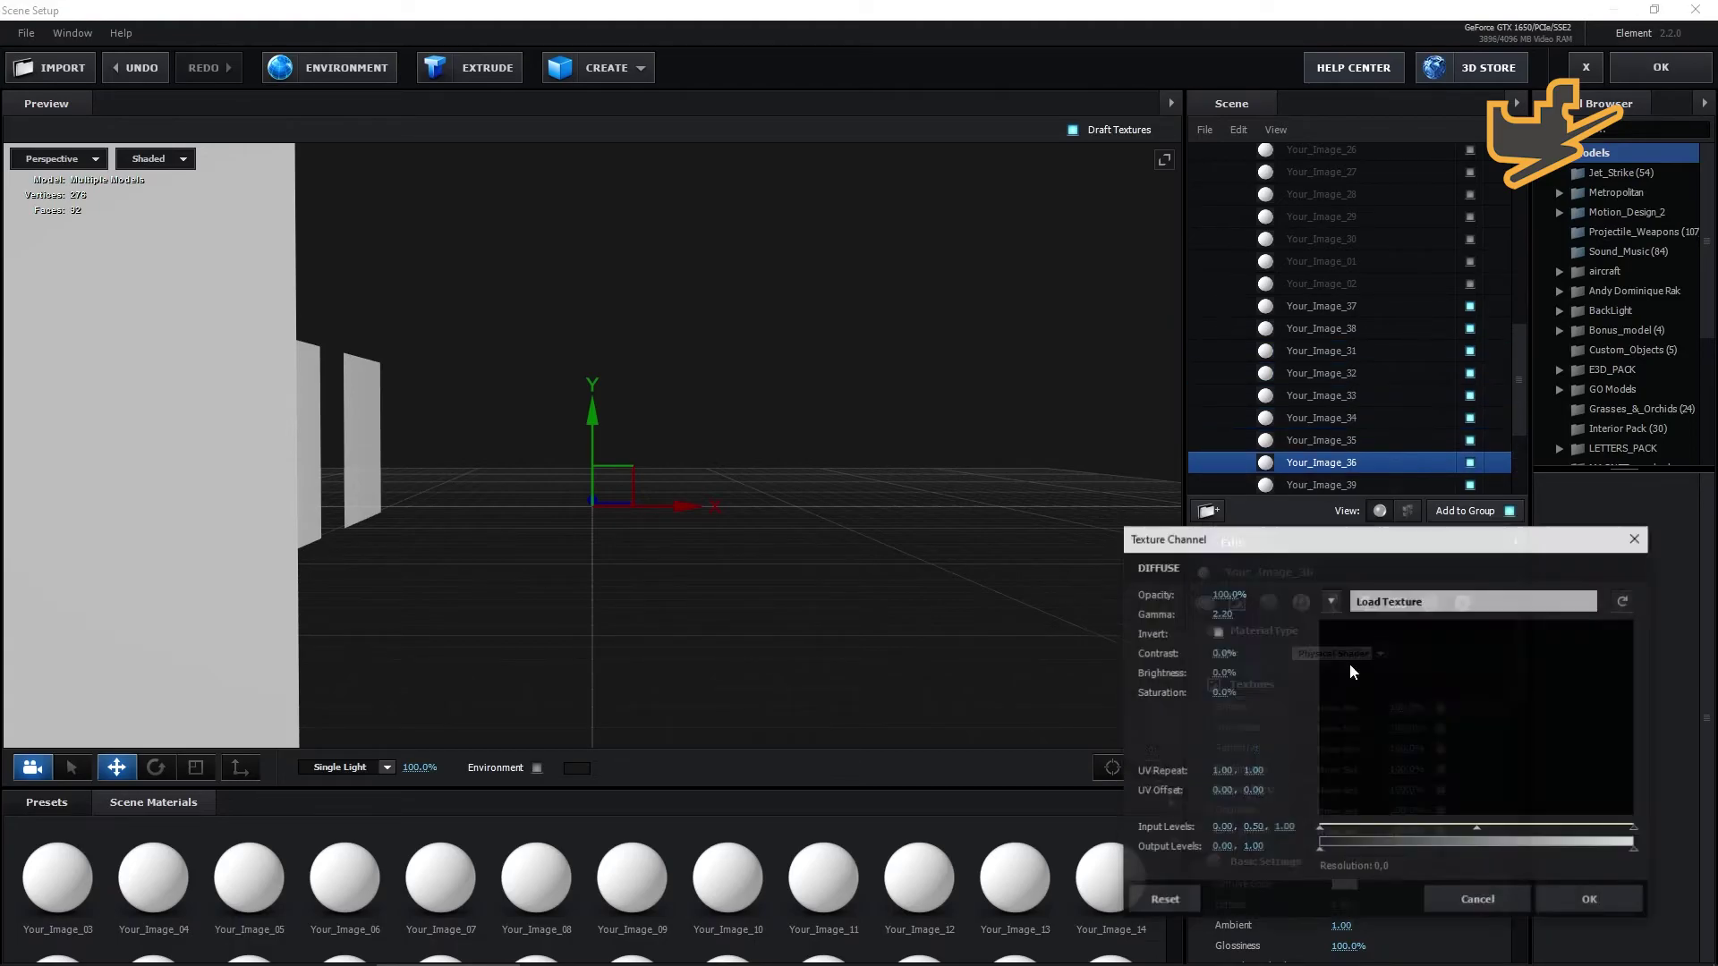
left_click(1592, 901)
left_click(1324, 394)
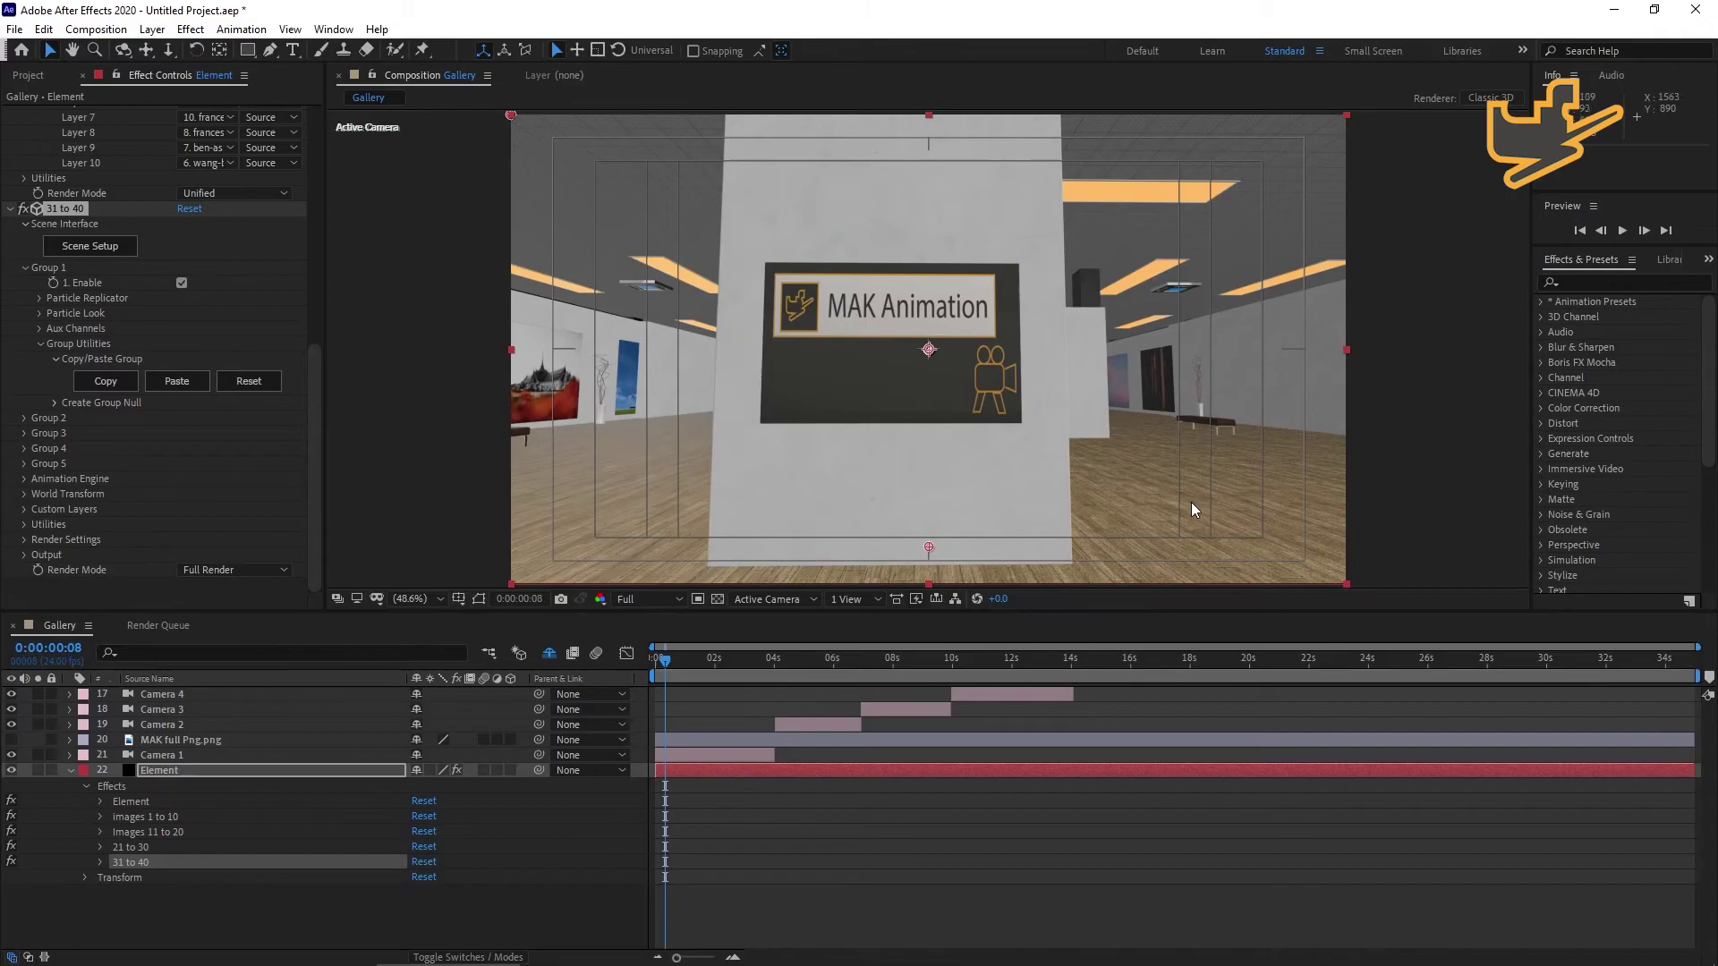
Add one more Element effect to the Element layer and rename it 41 to 45.
left_click(752, 658)
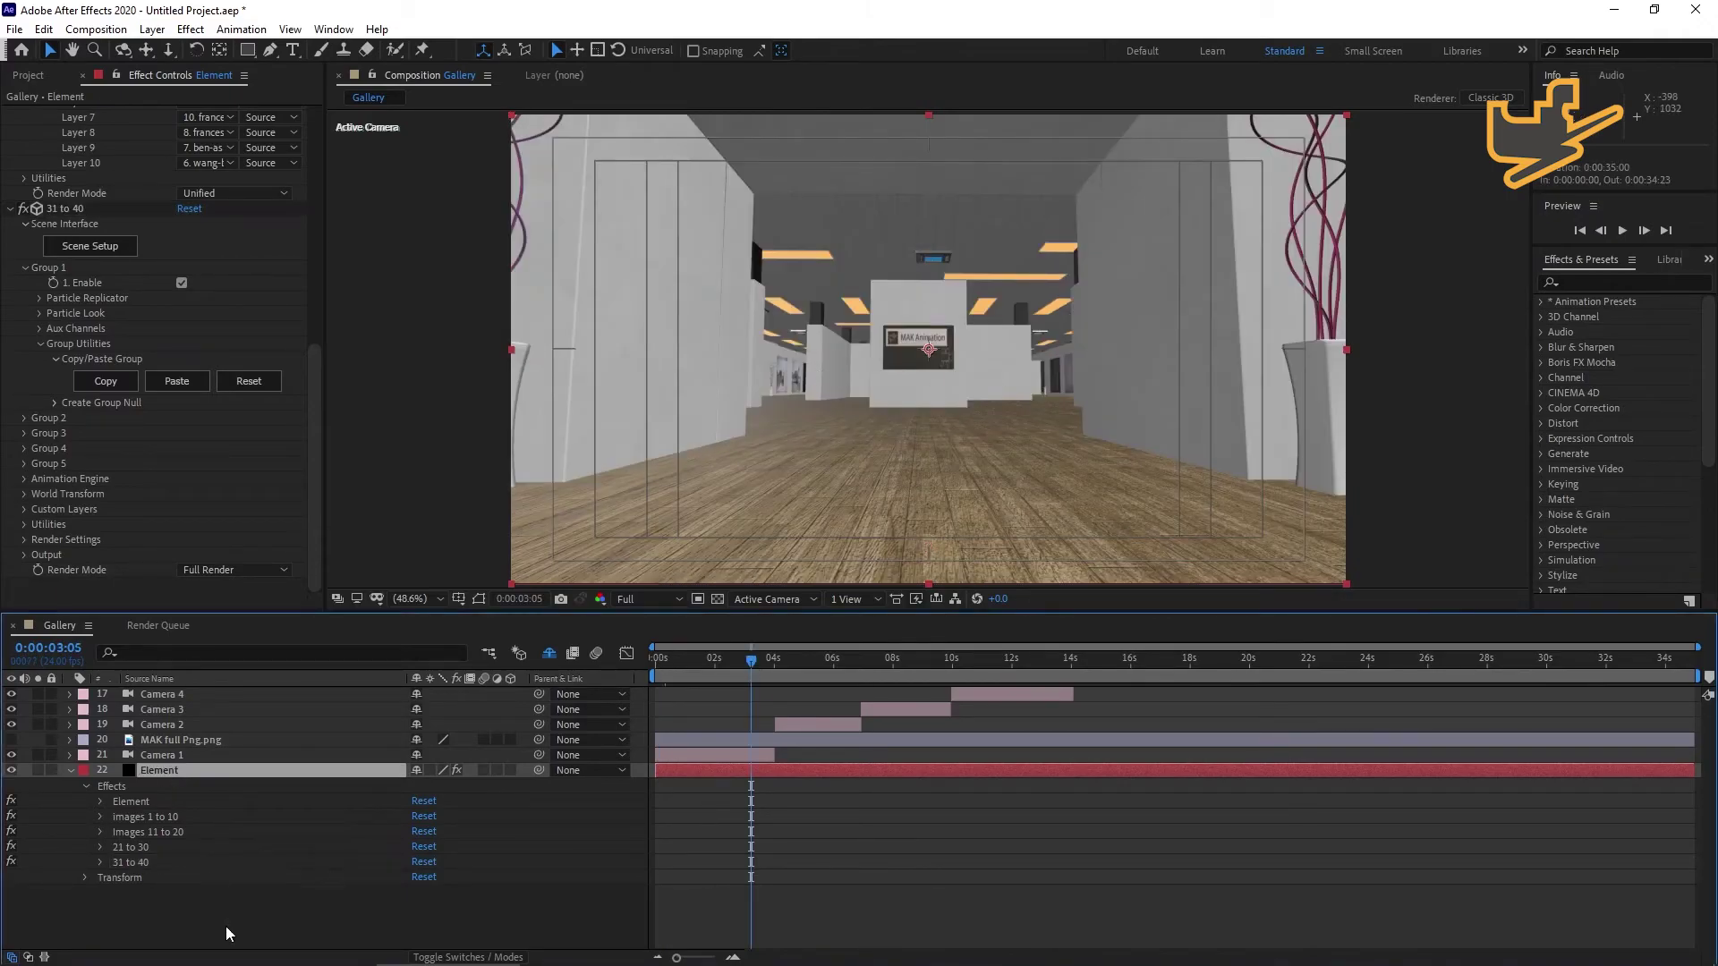
left_click(234, 358)
left_click(243, 436)
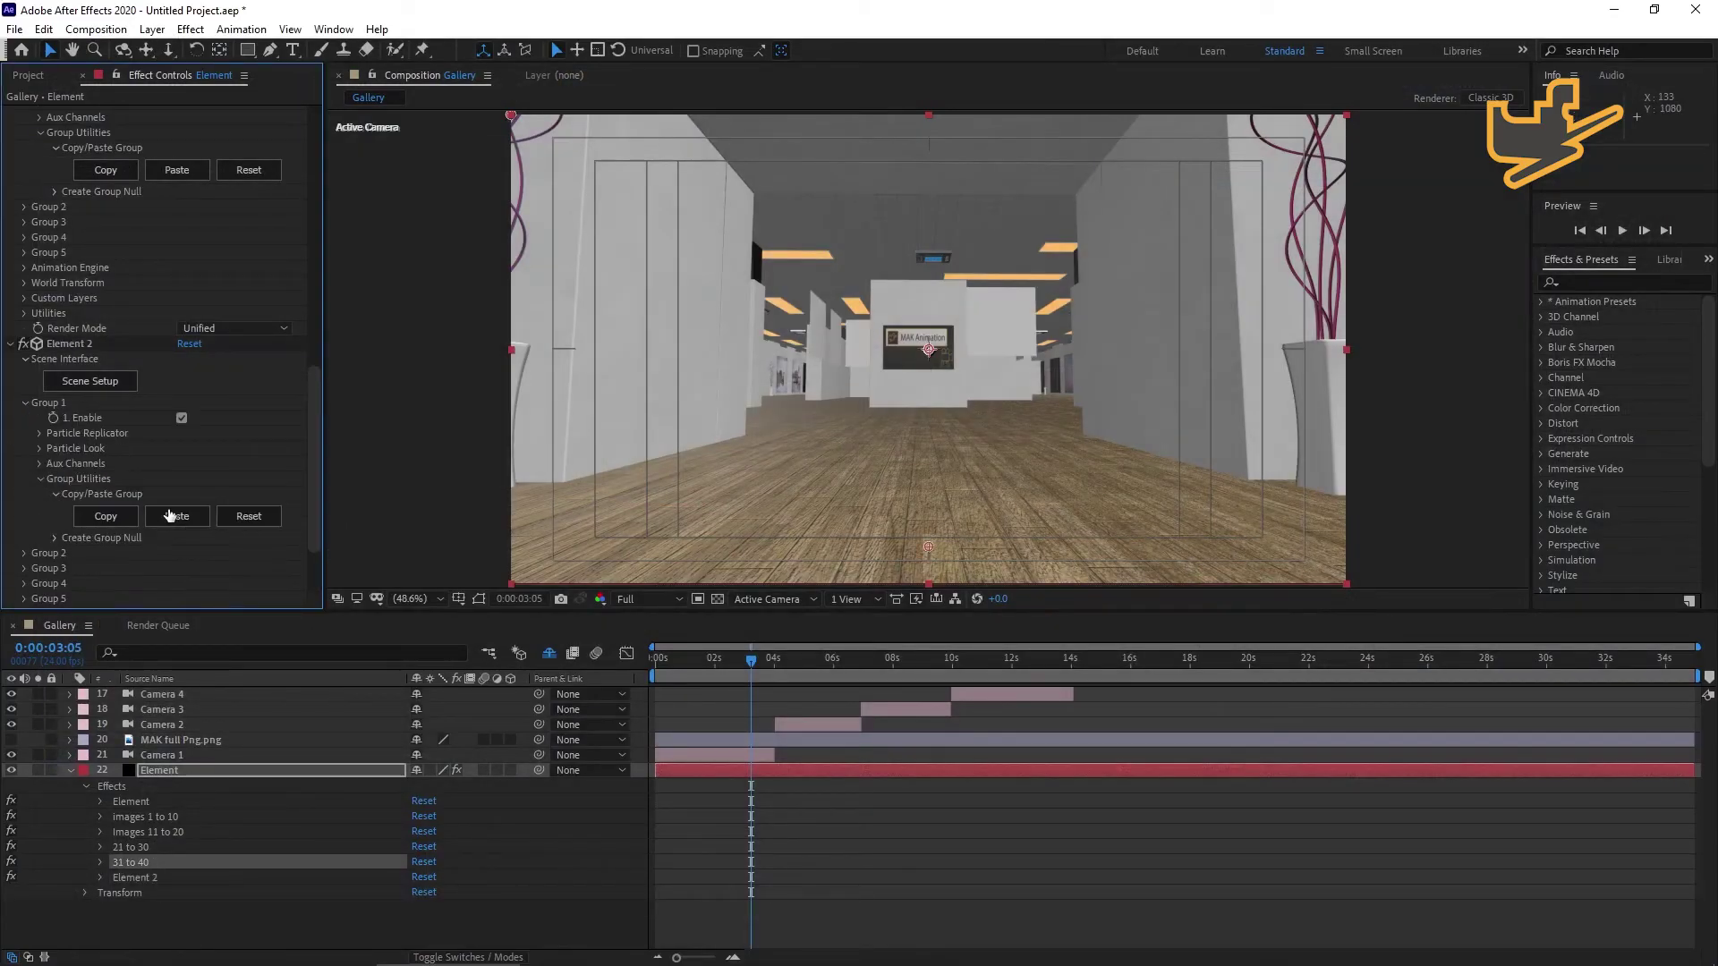
left_click(137, 877)
key("Return")
type("41 to 45")
key("Return")
In the 41 to 45 scene, disable the already textured lower-numbered materials and set Your_Image_41's diffuse texture to Custom Layer 1.
left_click_drag(1471, 199, 1475, 315)
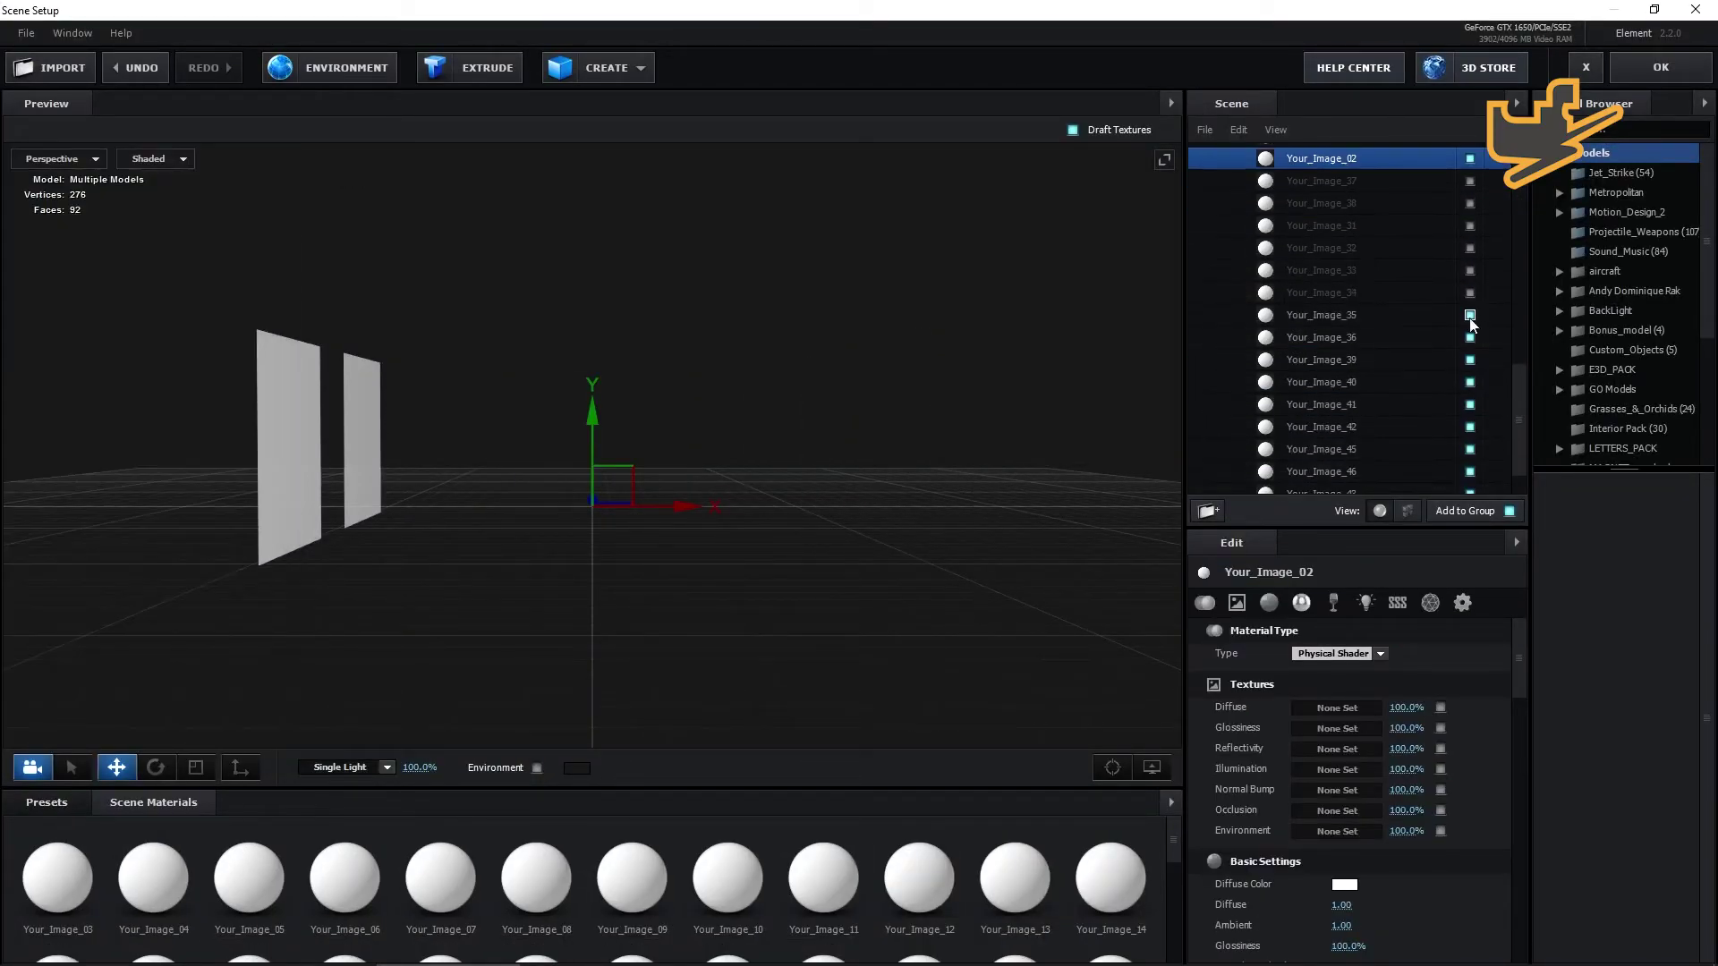
scroll(949, 572, "down", 5)
left_click(1322, 349)
left_click(1337, 708)
left_click(1330, 600)
left_click(1394, 626)
left_click(1591, 900)
Assign custom layers as diffuse textures to Your_Image_42 to Your_Image_44, using Custom Layer 2 for Your_Image_42 and Custom Layer 4 for Your_Image_44.
left_click(1321, 372)
left_click(1337, 708)
left_click(1330, 601)
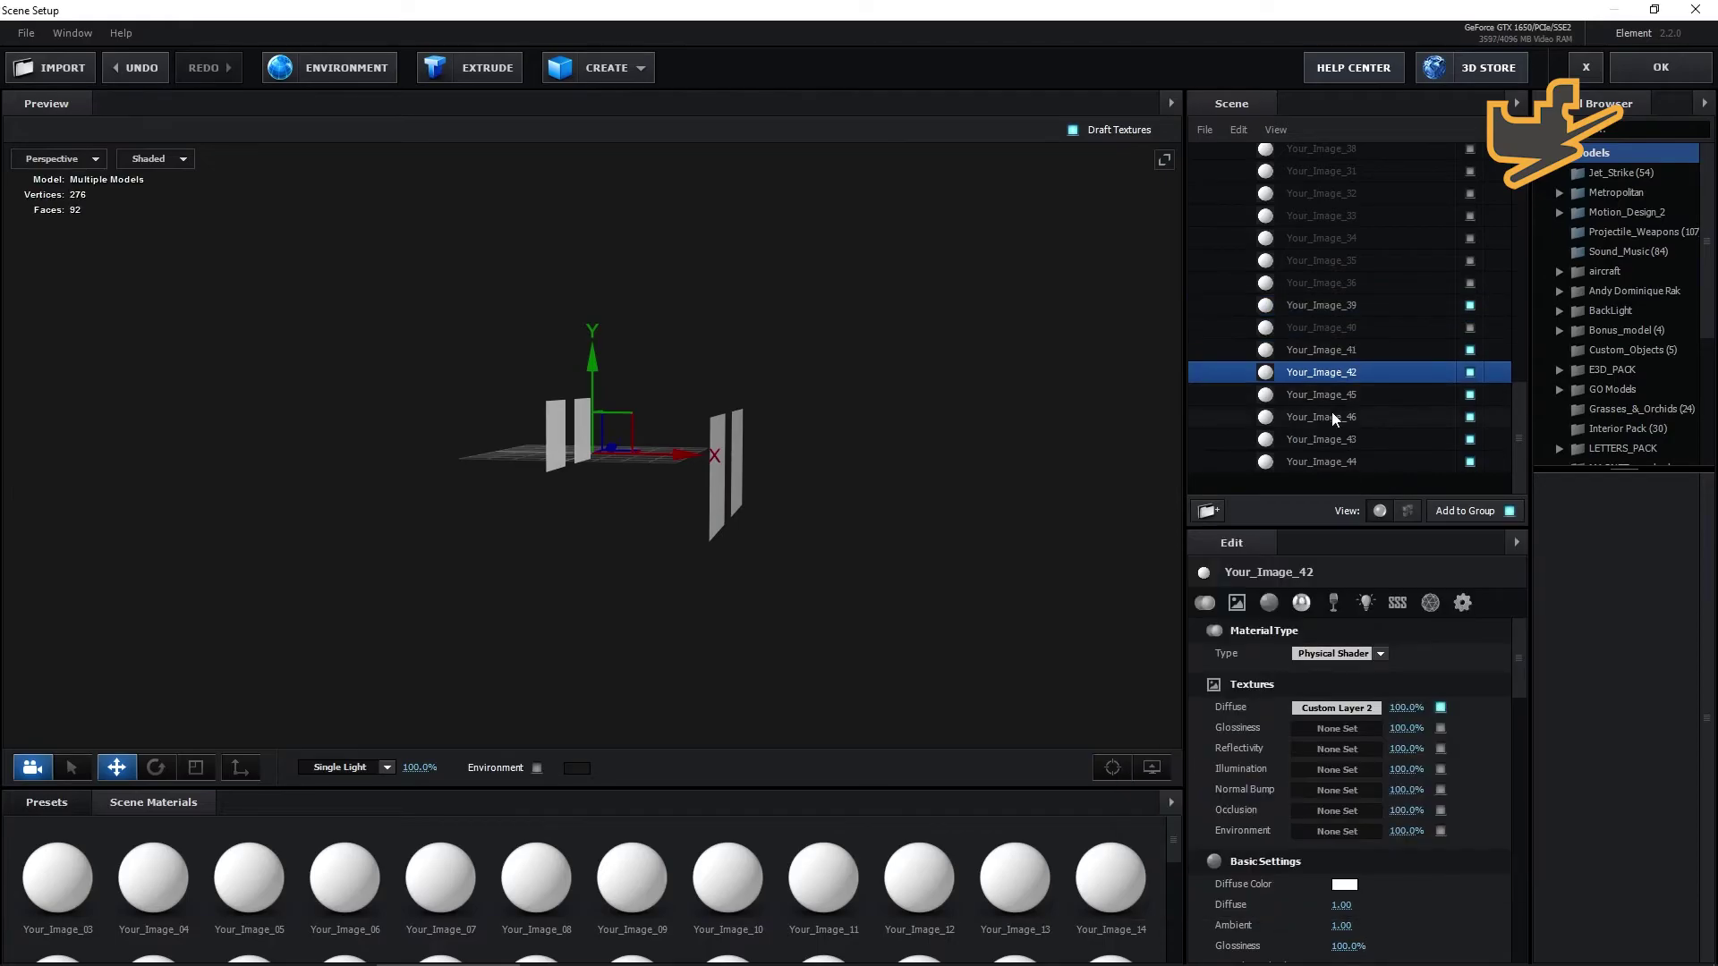
left_click(1592, 900)
left_click(1322, 439)
left_click(1322, 462)
left_click(1337, 708)
left_click(1331, 600)
left_click(1394, 627)
left_click(1591, 900)
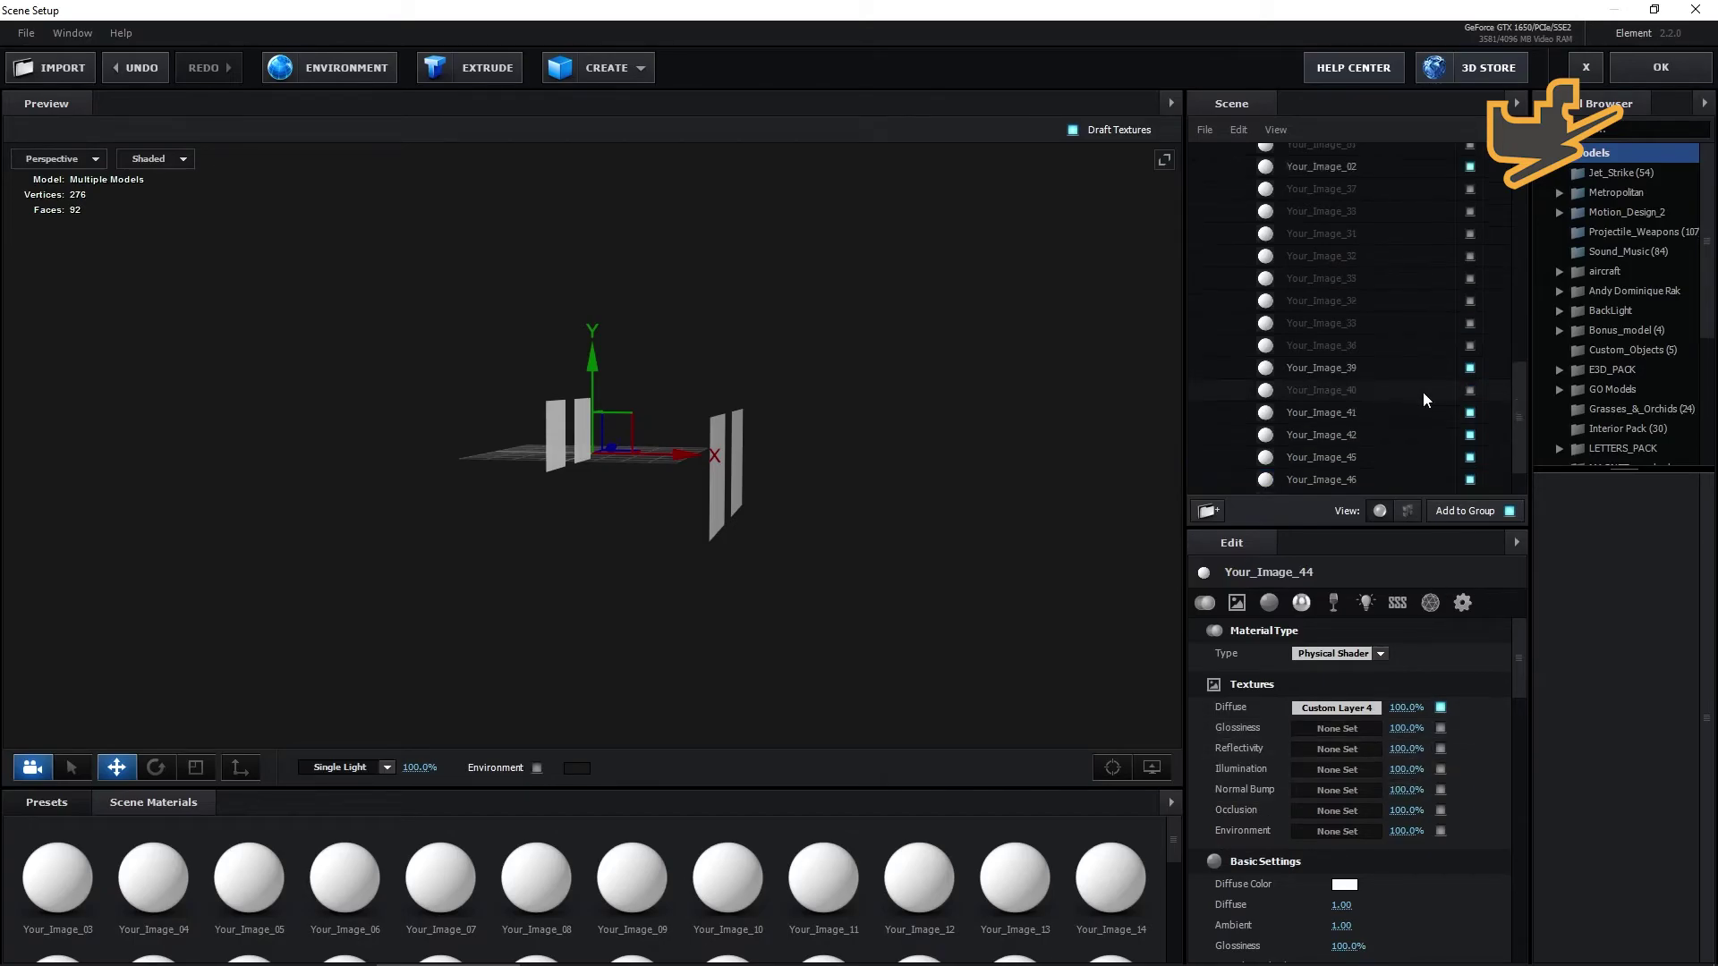
scroll(1412, 384, "down", 1)
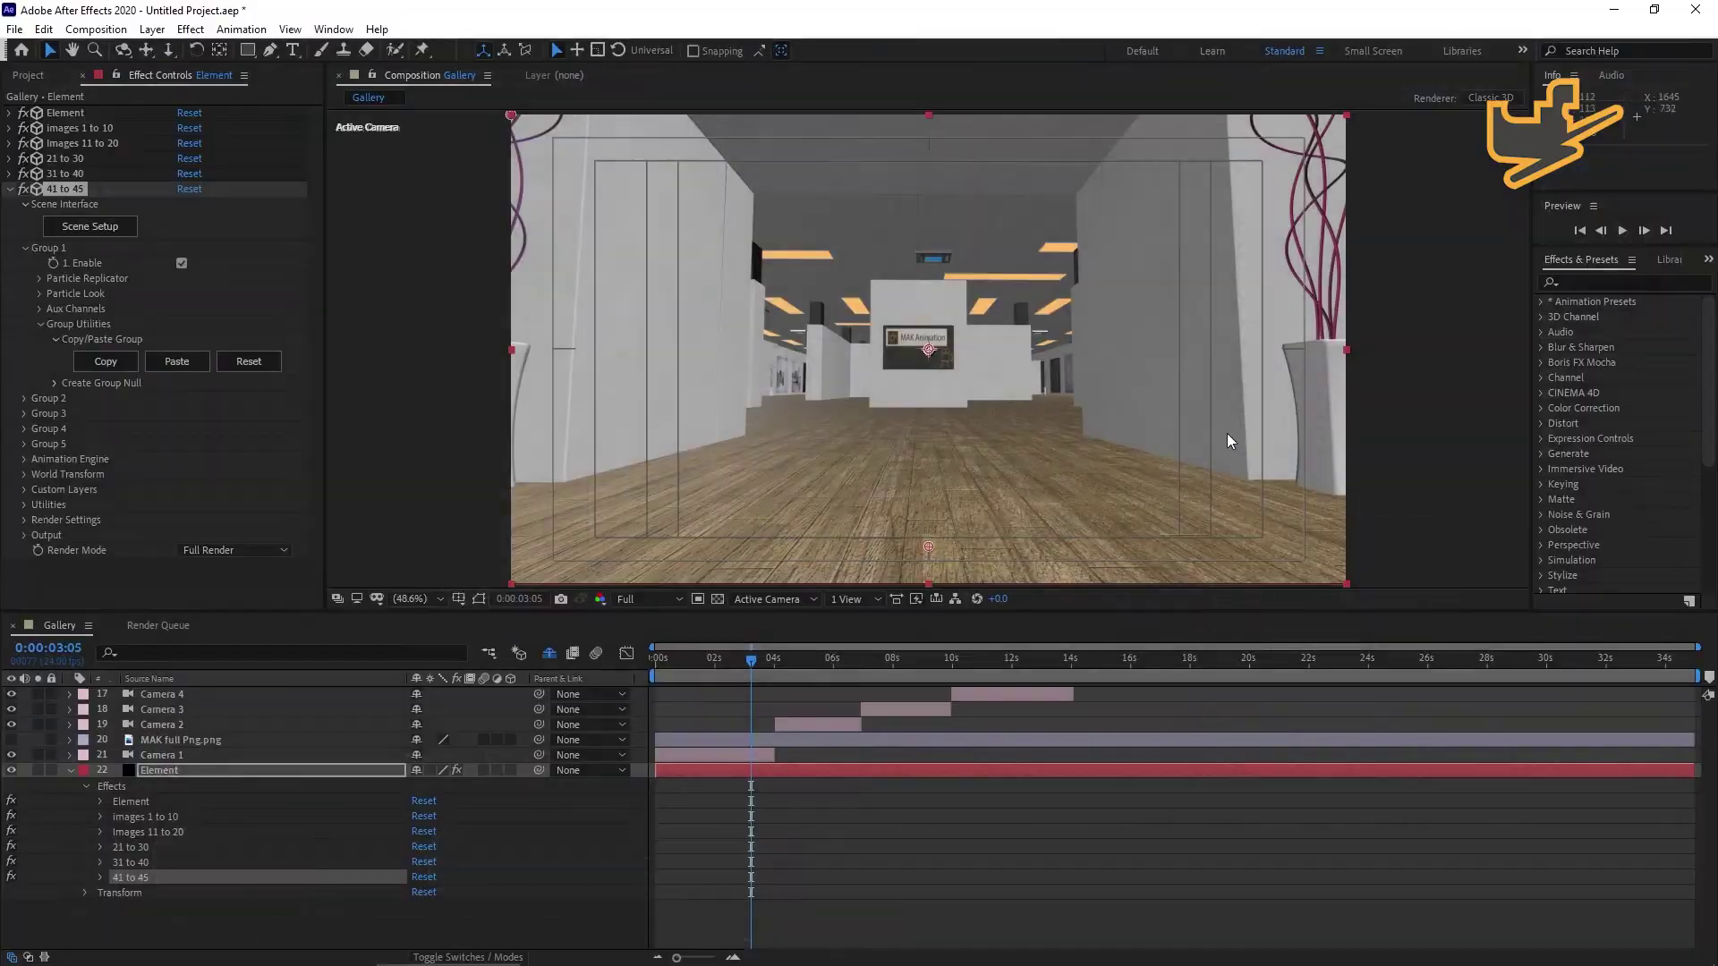
Set Custom Texture Maps Layer 1 to Layer 7 of the 41 to 45 effect to composition layers 5, 5, 7, 7, 10, 13 and 12.
left_click(24, 489)
scroll(213, 471, "down", 2)
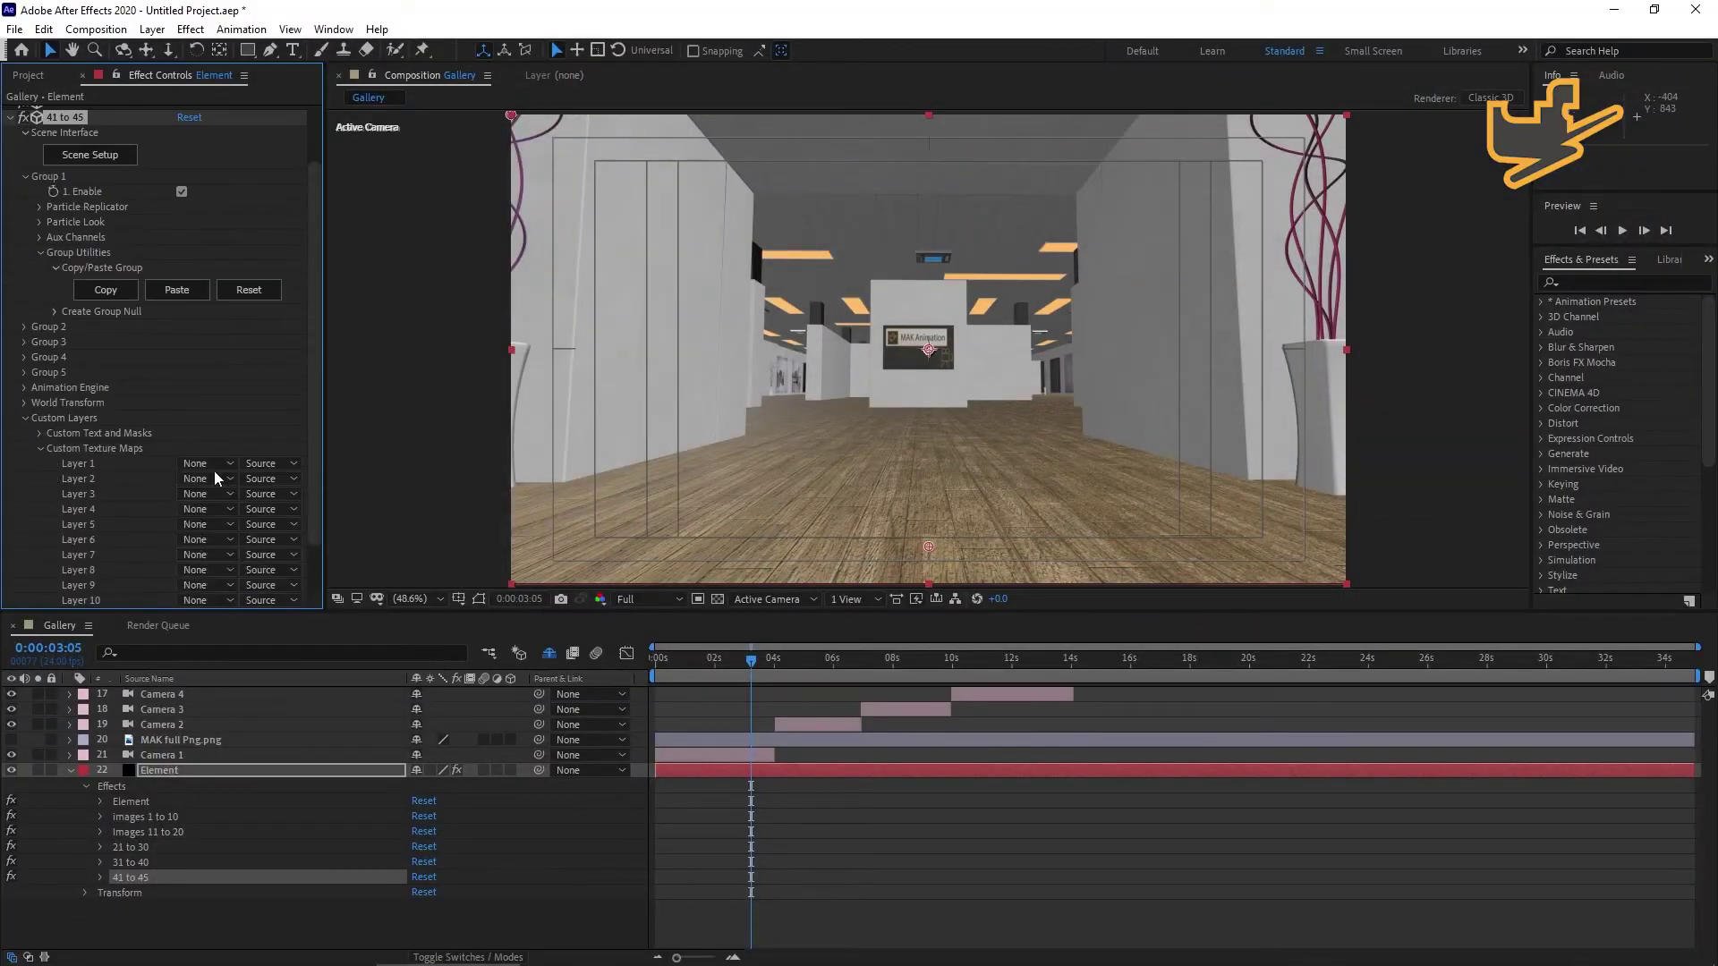
left_click(233, 540)
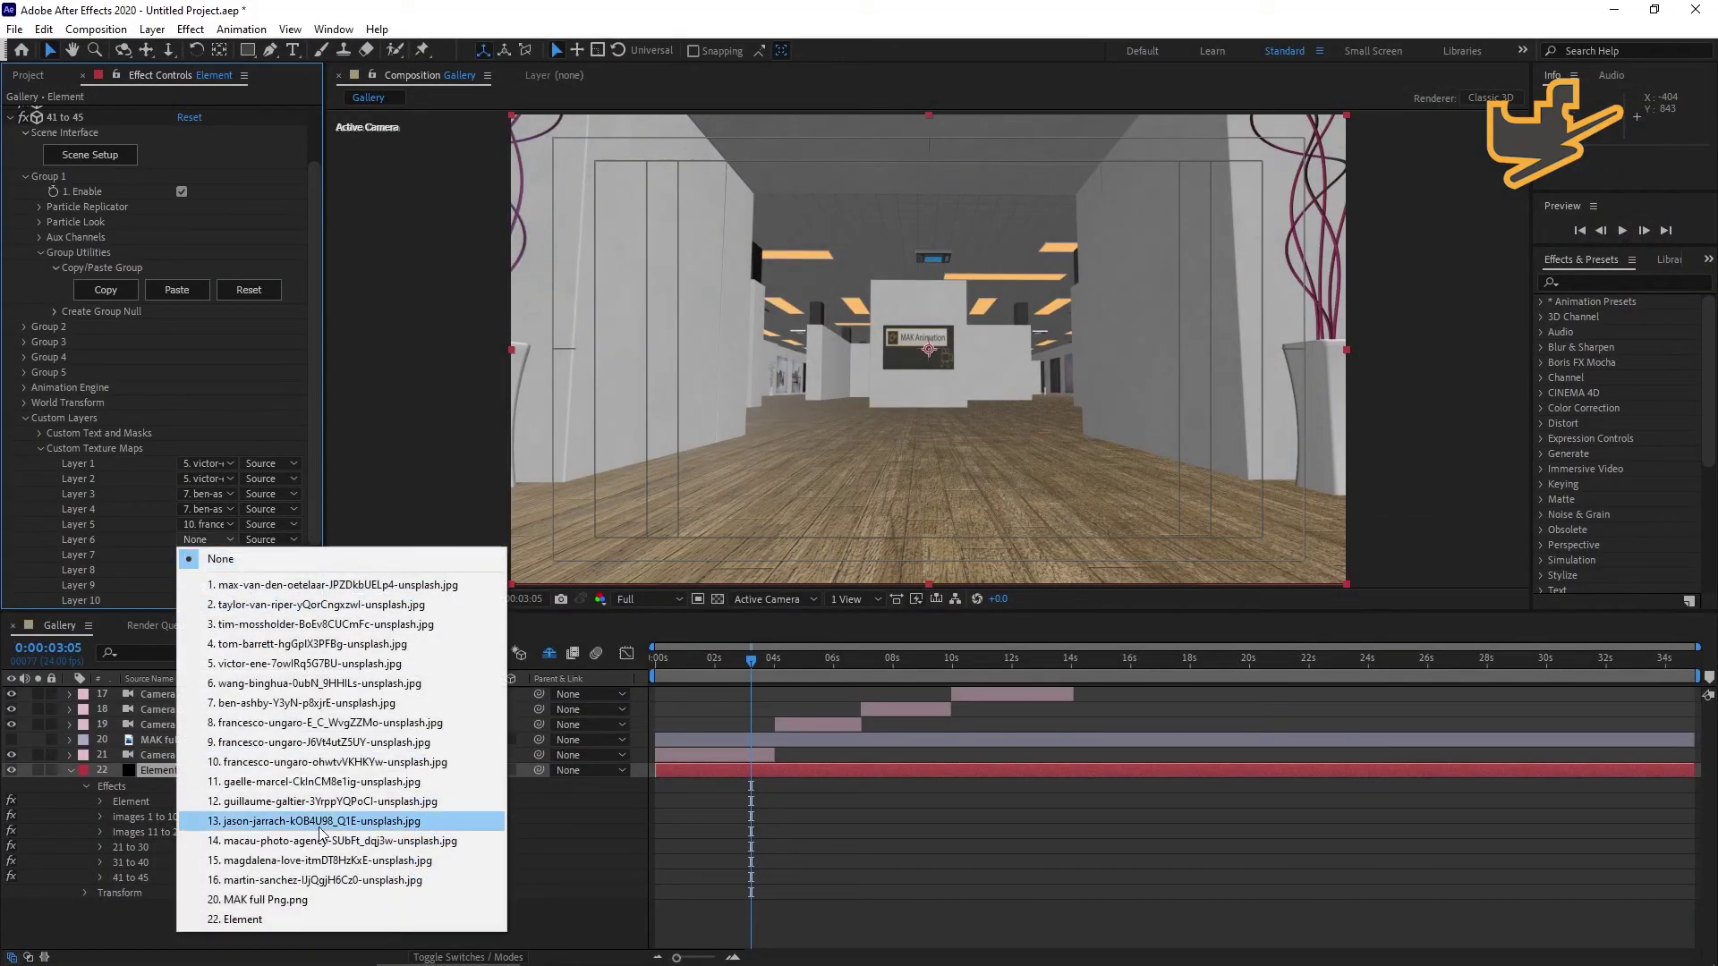
left_click(314, 820)
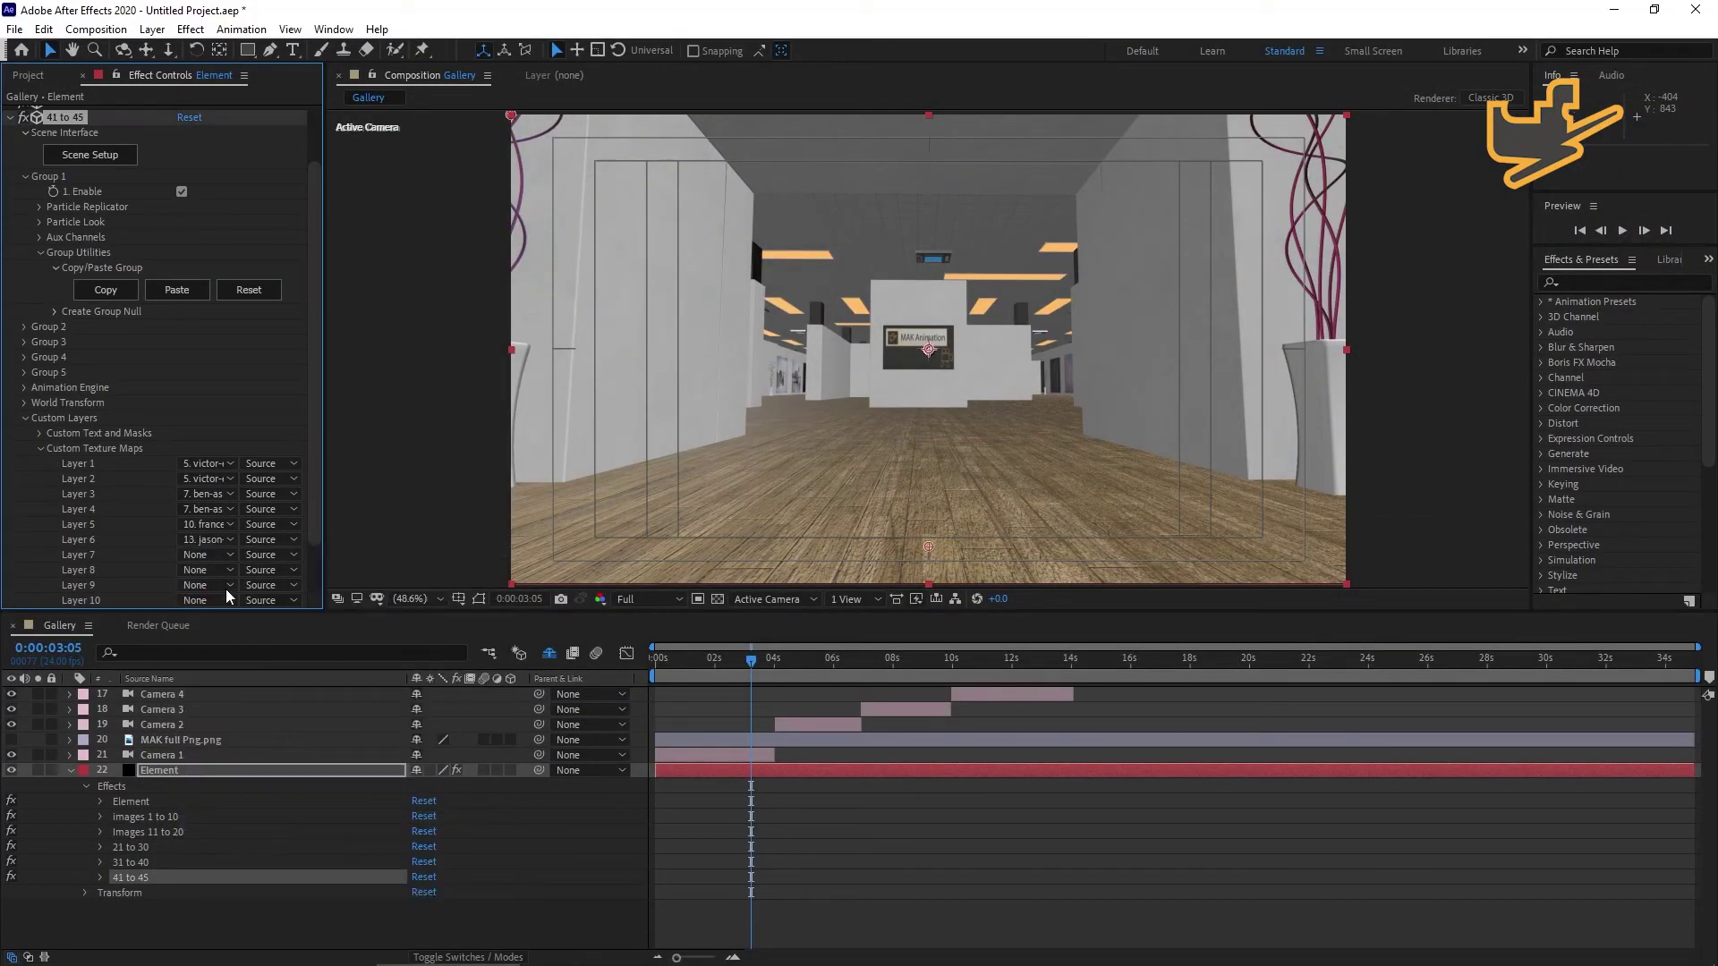
left_click(231, 555)
left_click(308, 821)
Copy Cameras 1 to 4, MAK full Png.png and the Element layer from Gallery into a new composition.
mouse_move(754, 659)
left_mouse_down()
mouse_move(825, 687)
mouse_move(755, 673)
left_mouse_up()
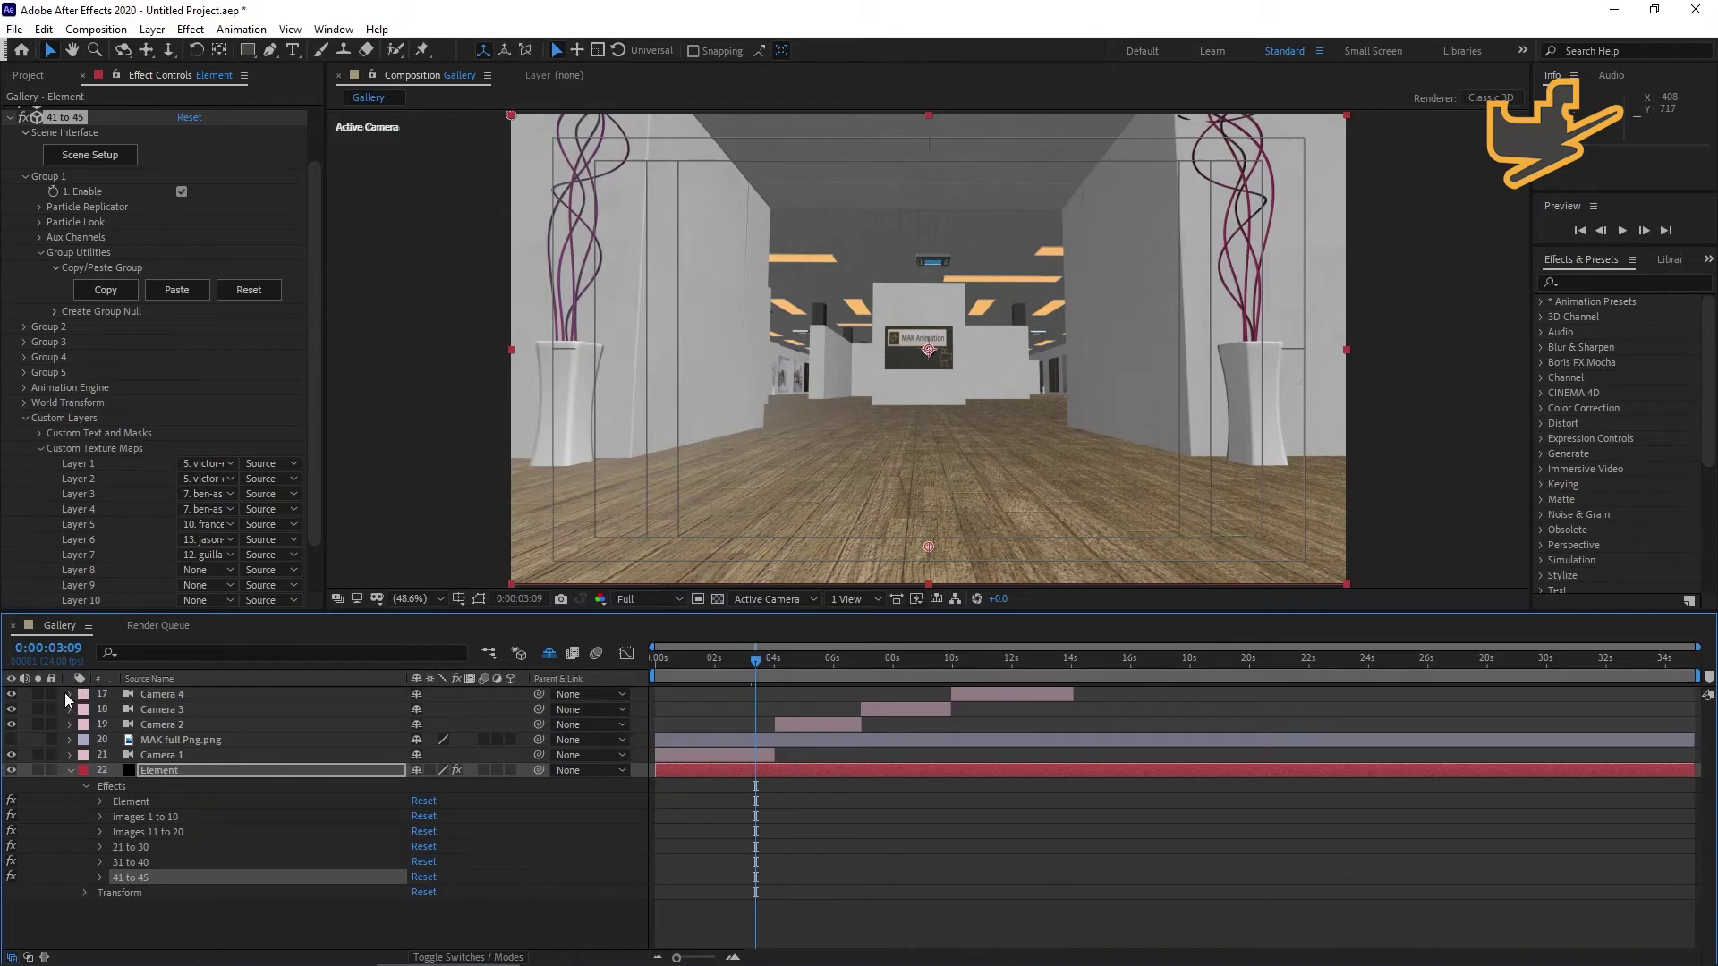
left_click(159, 695)
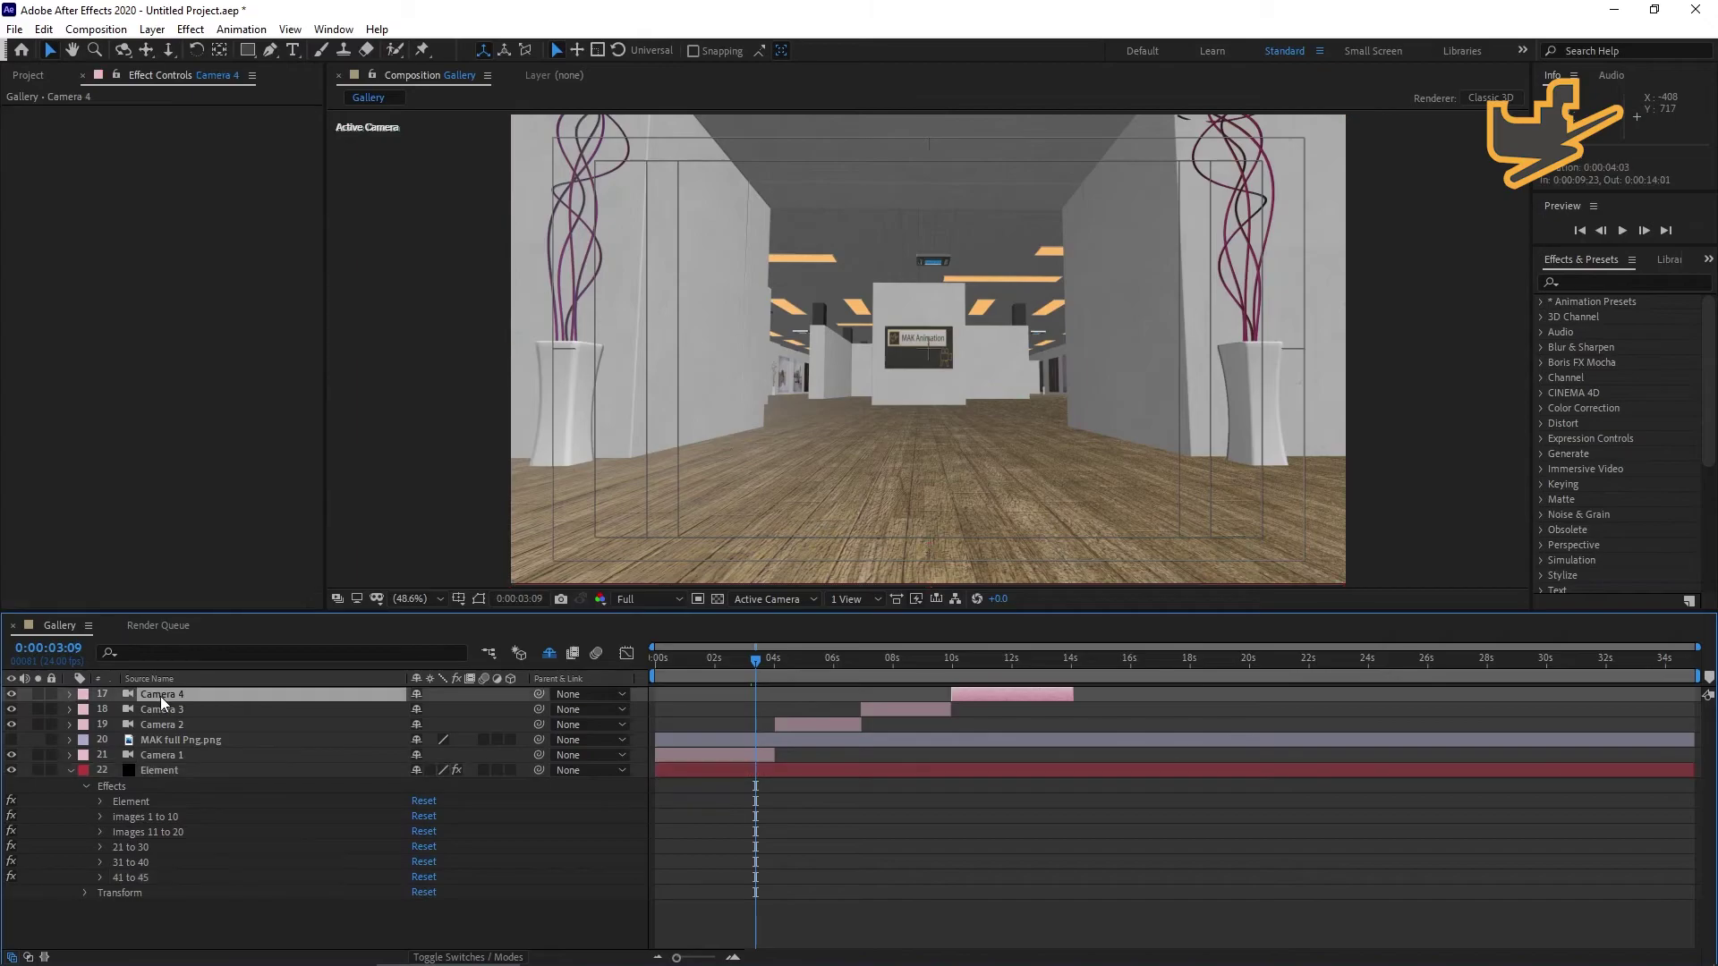
left_click(169, 711, "ctrl")
left_click(162, 724, "ctrl")
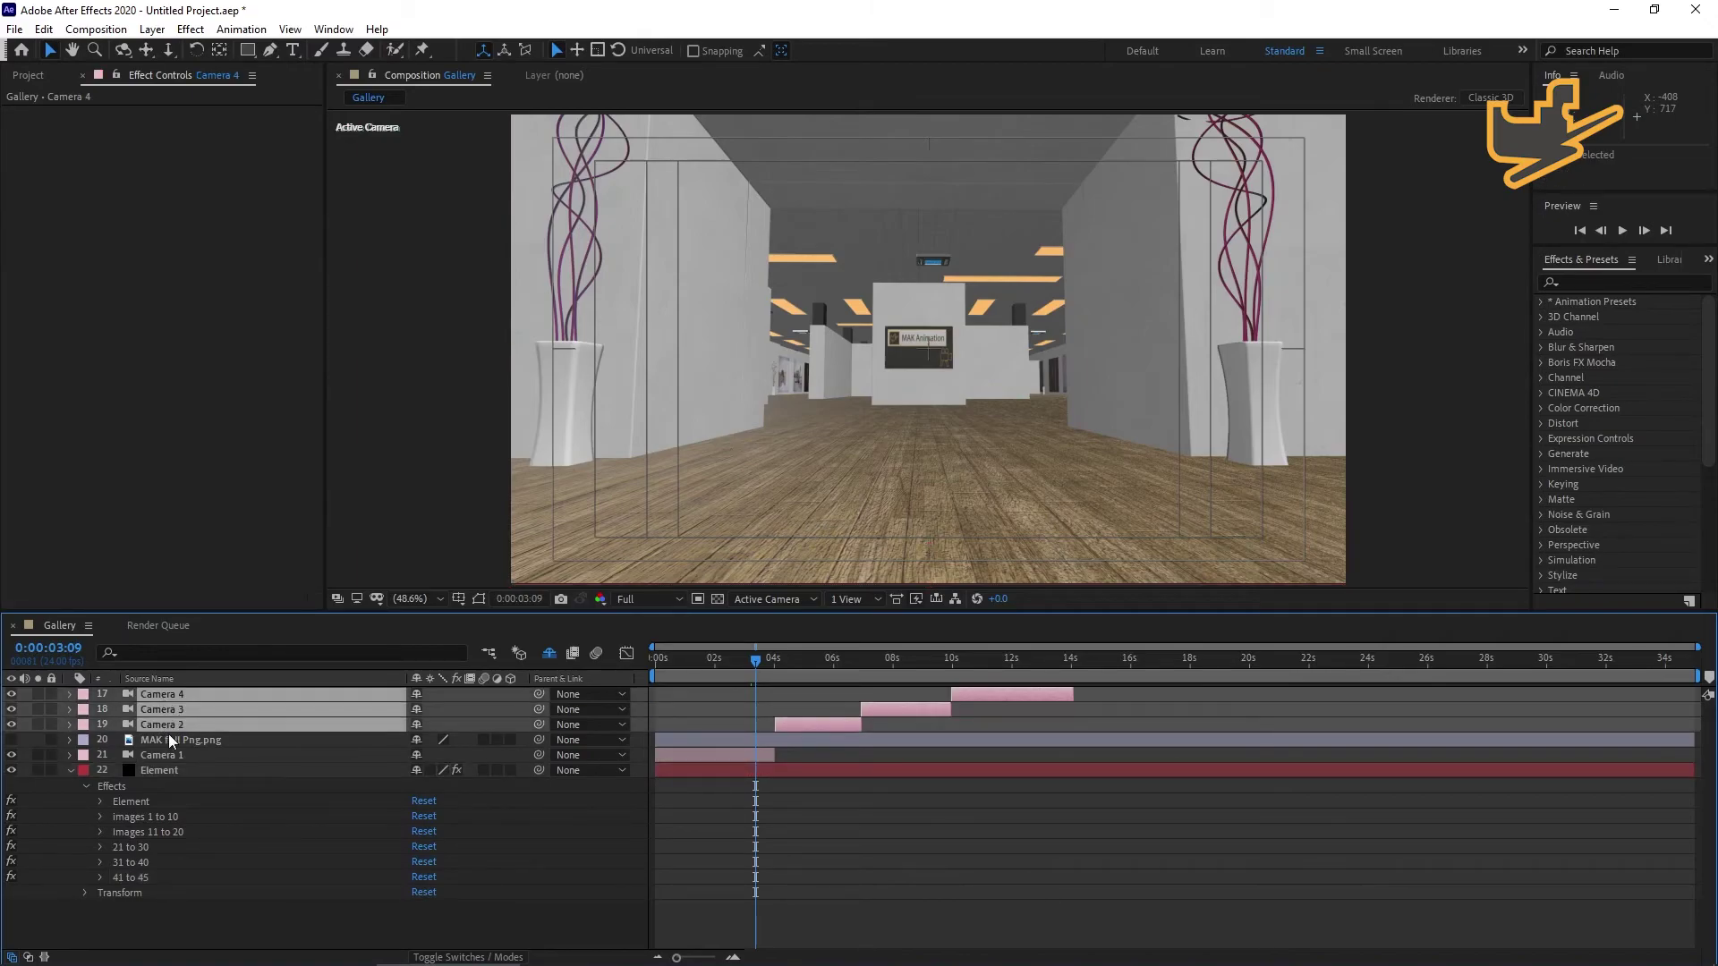
left_click(172, 740, "ctrl")
left_click(160, 755, "ctrl")
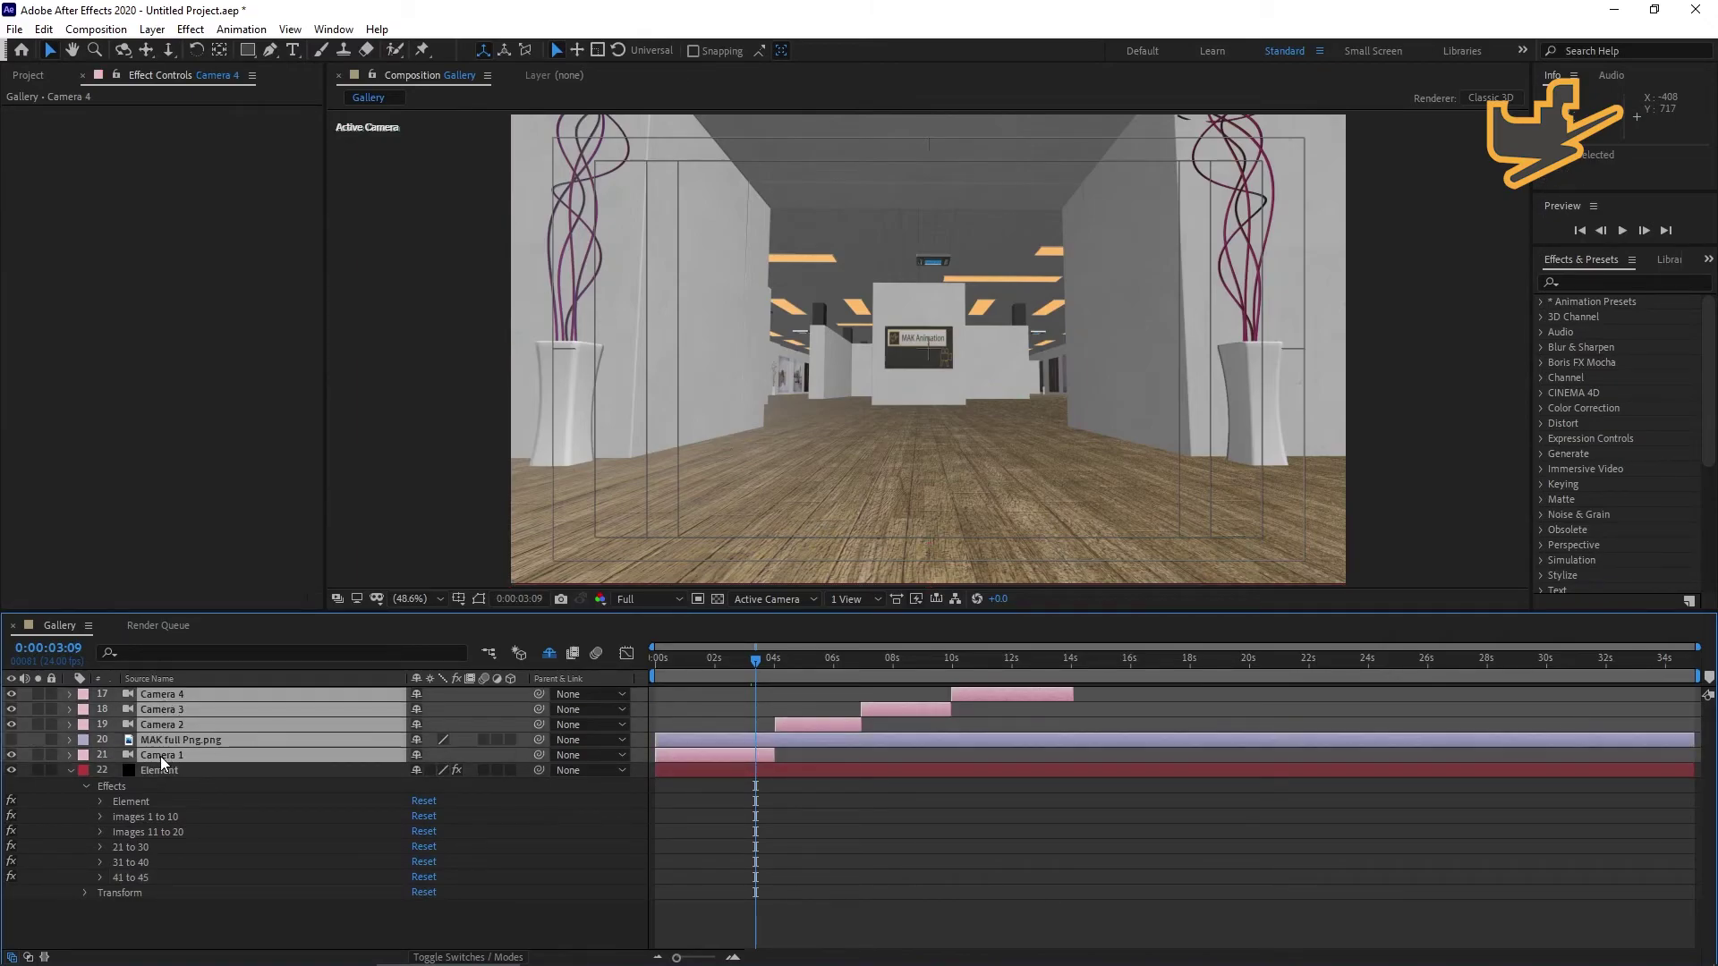
left_click(165, 772, "ctrl")
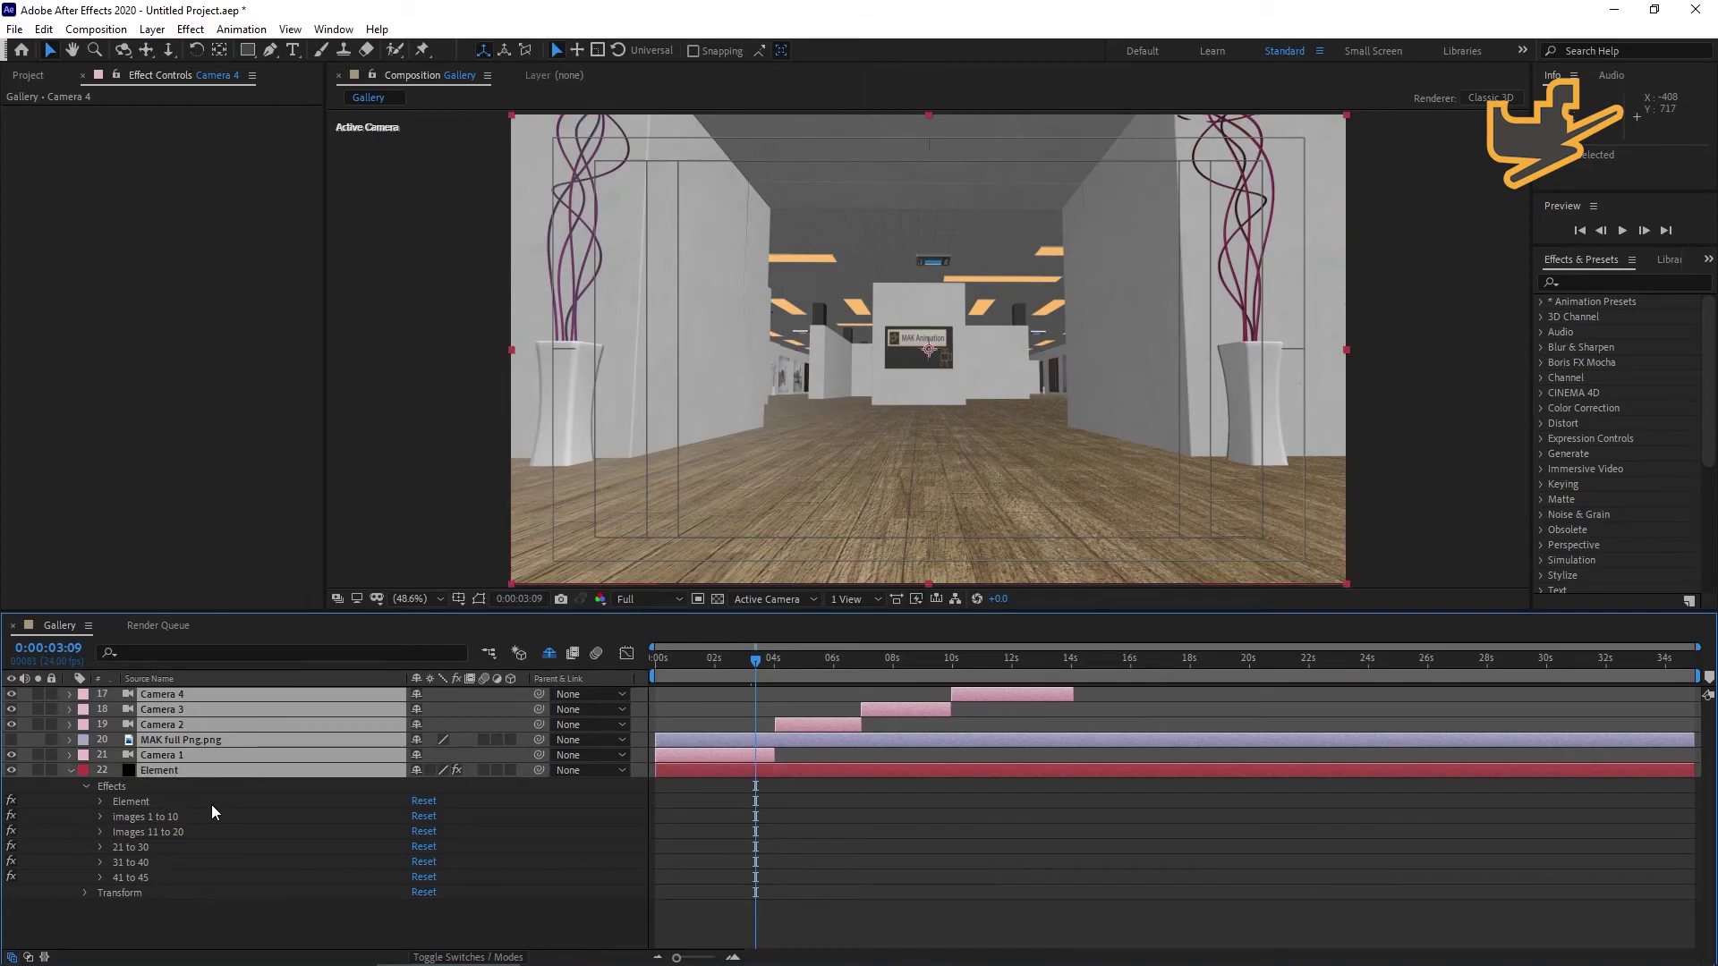
key("ctrl+n")
key("Return")
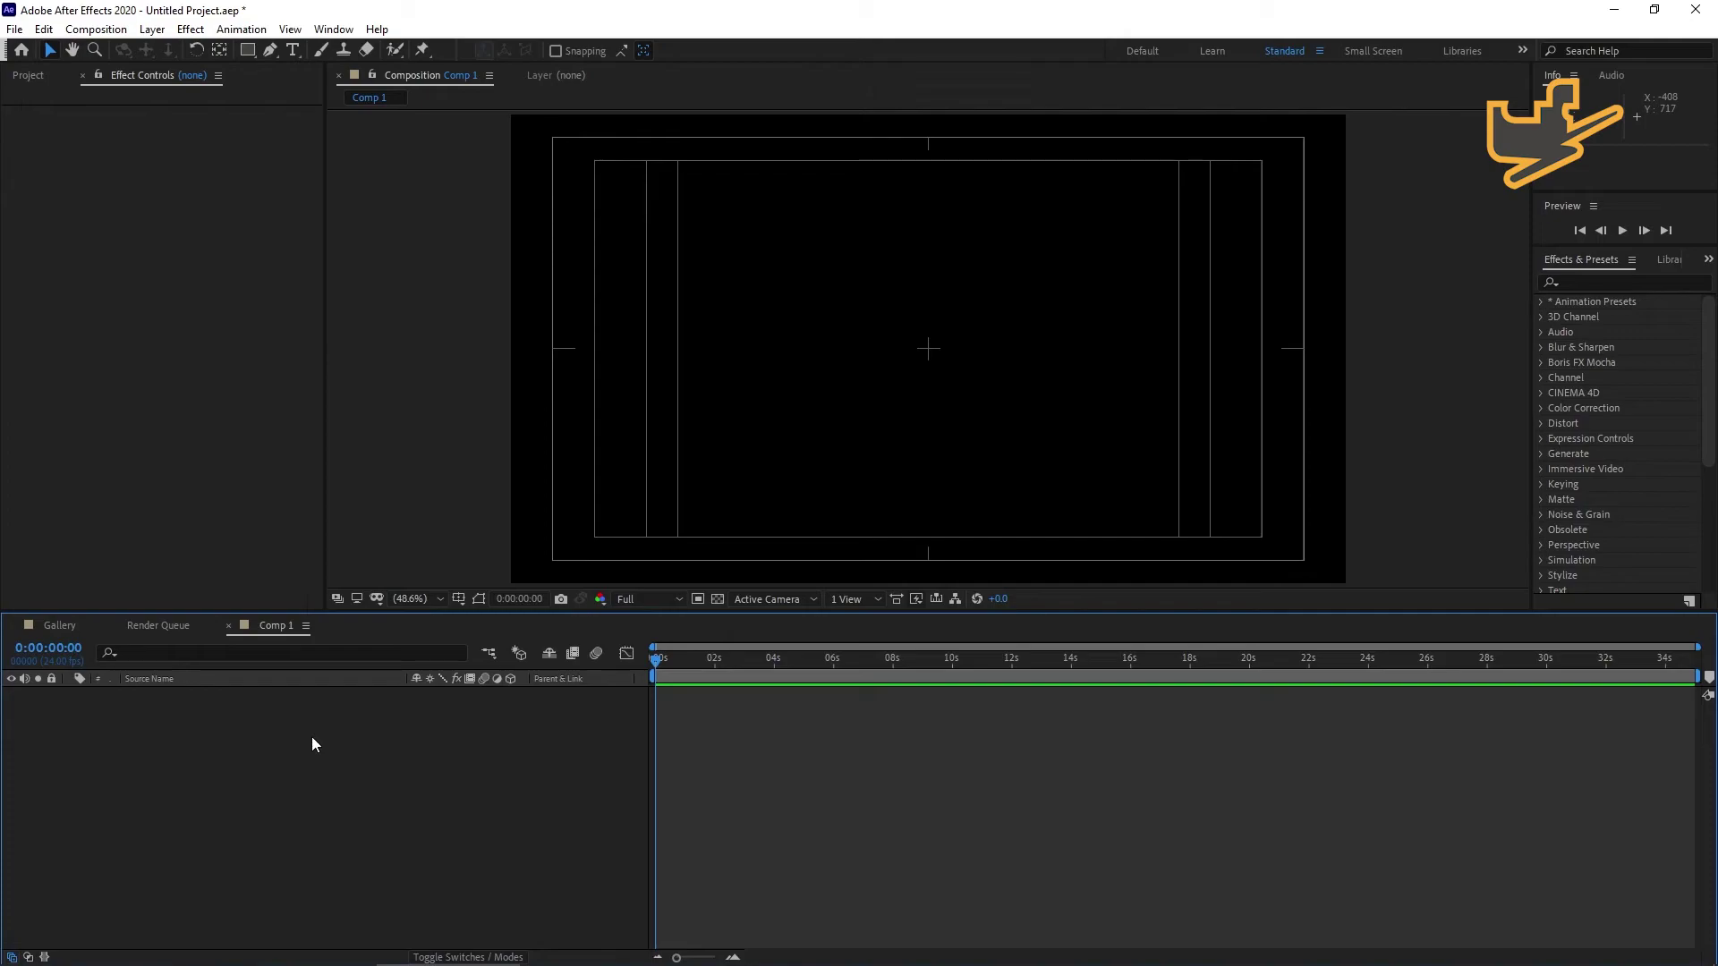
key("ctrl+v")
left_click(471, 855)
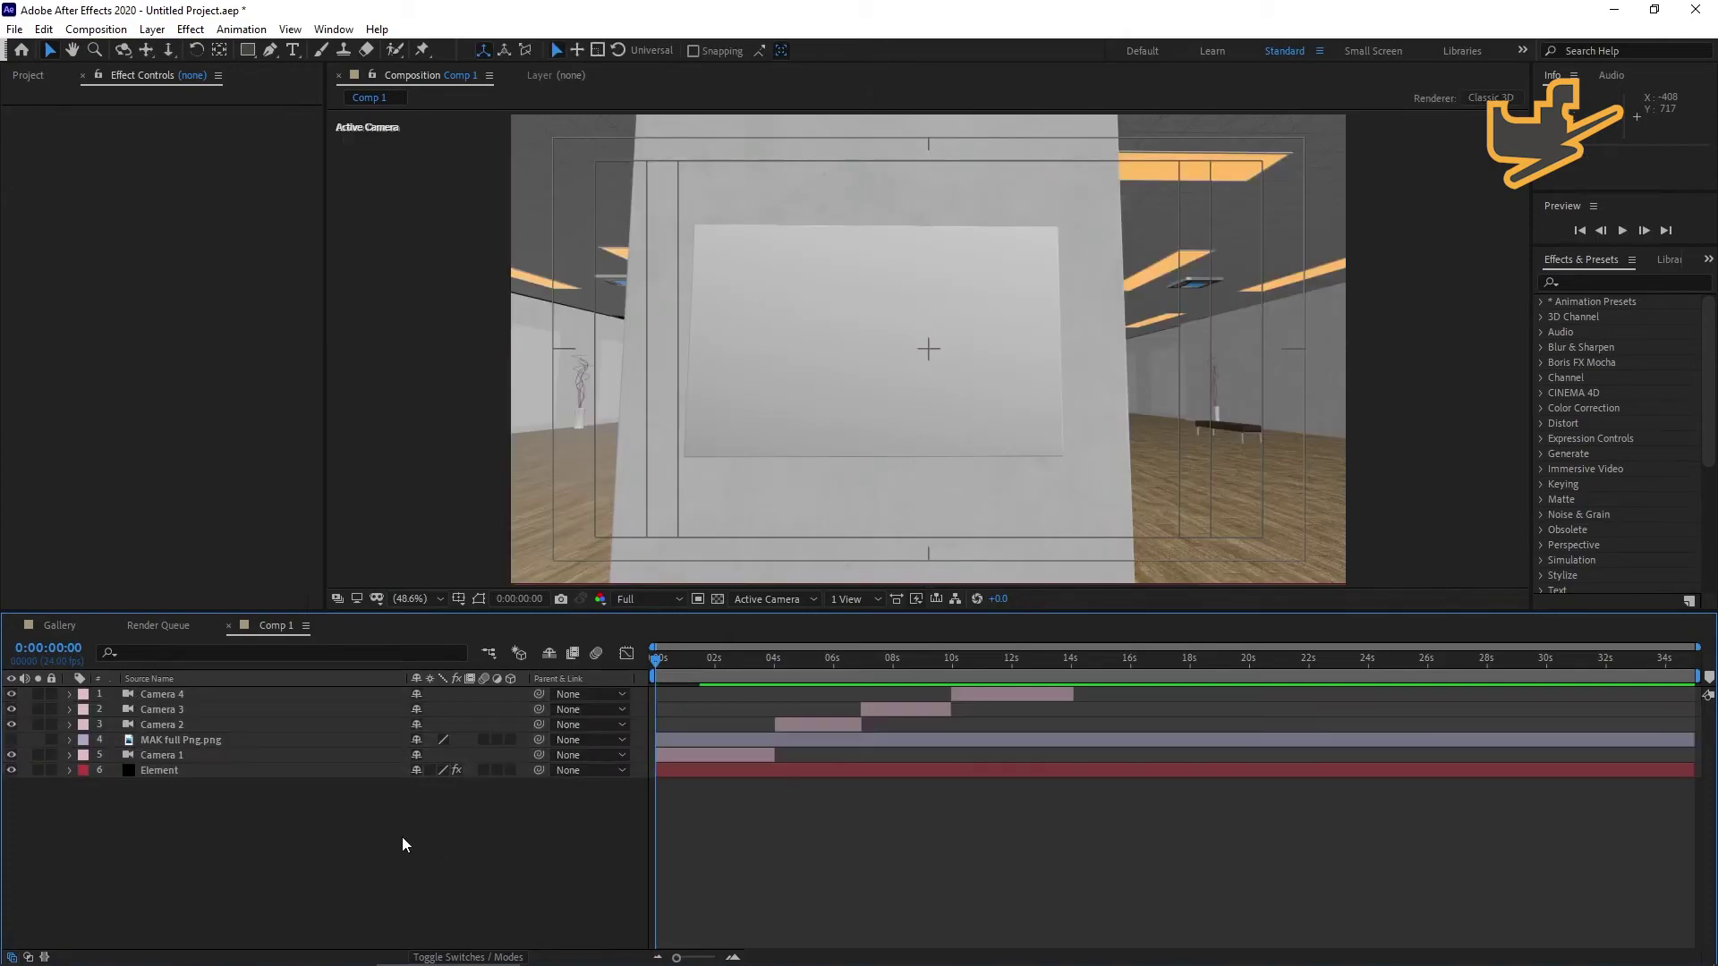
Collapse all six effects on the copied Element layer, from Element to 41 to 45.
left_click(143, 771)
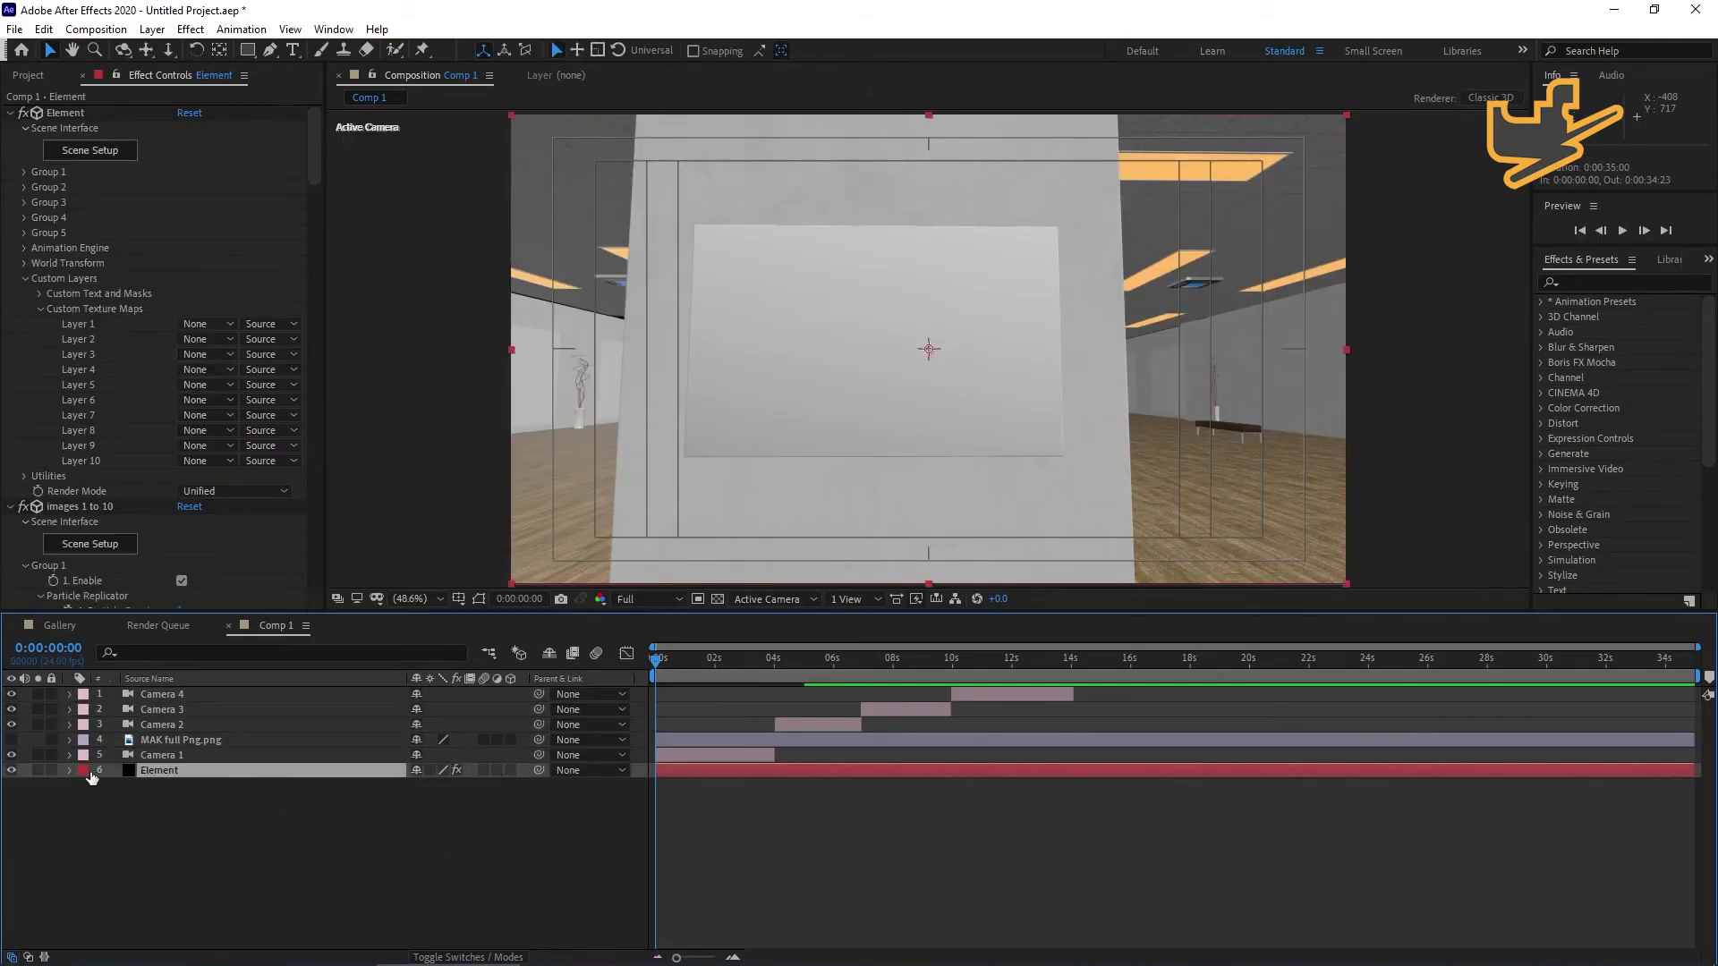
left_click(11, 114)
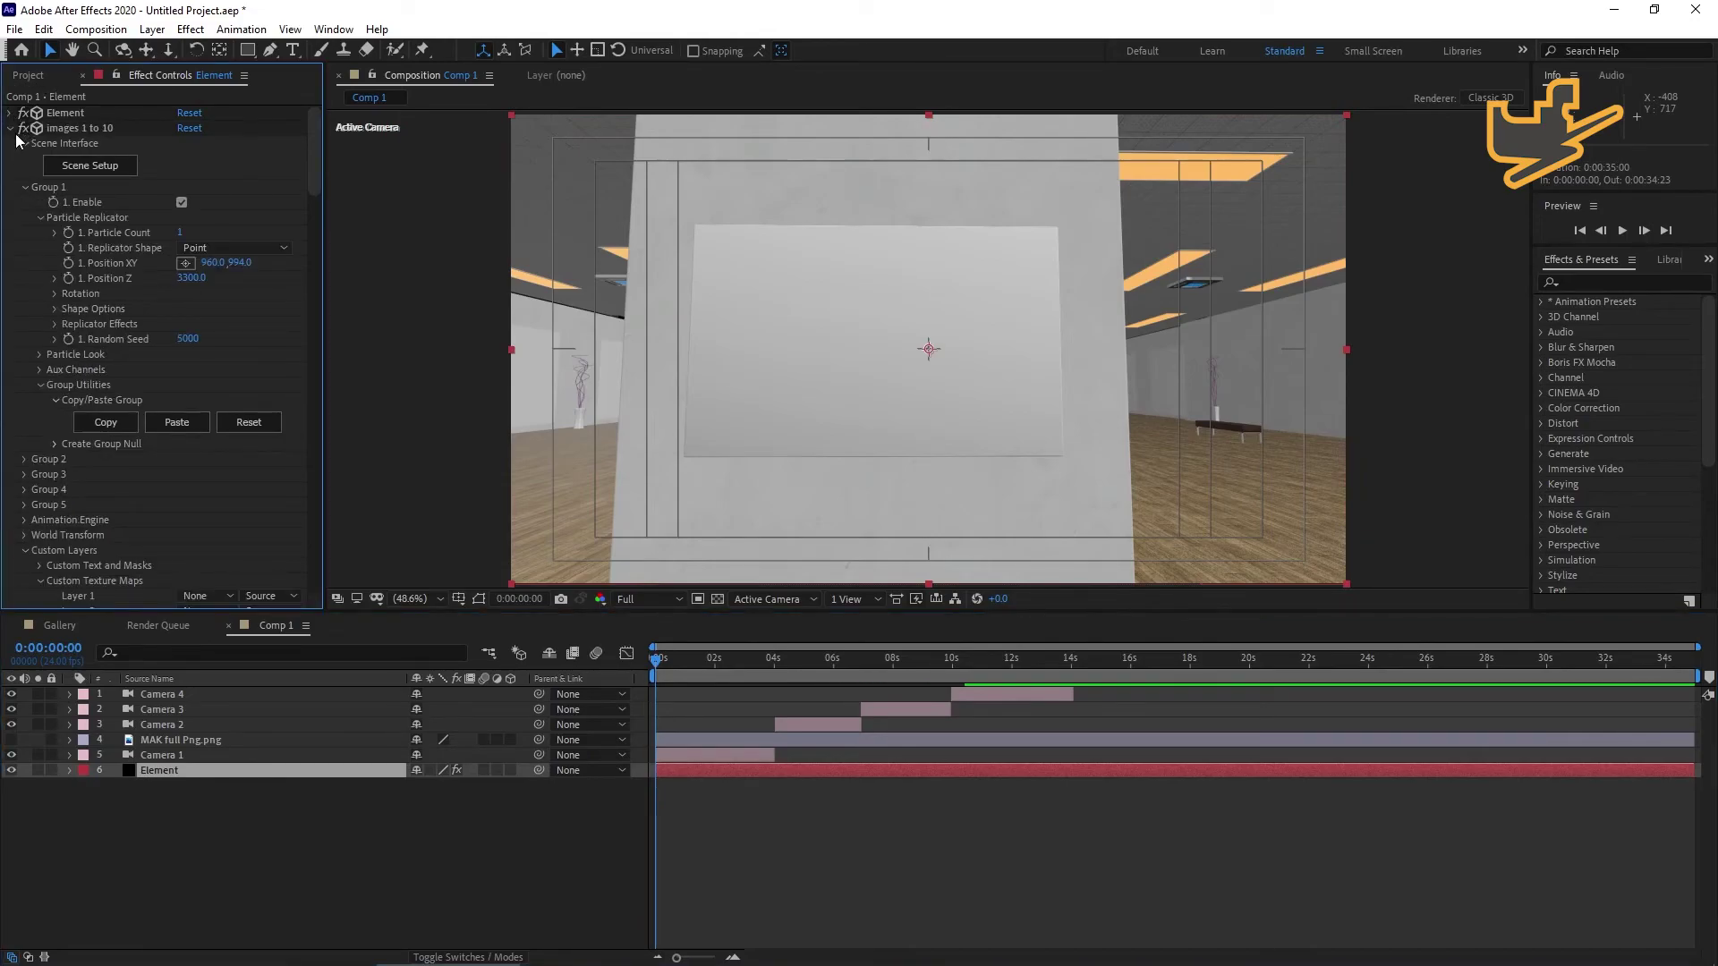
scroll(11, 135, "down", 1)
left_click(12, 116)
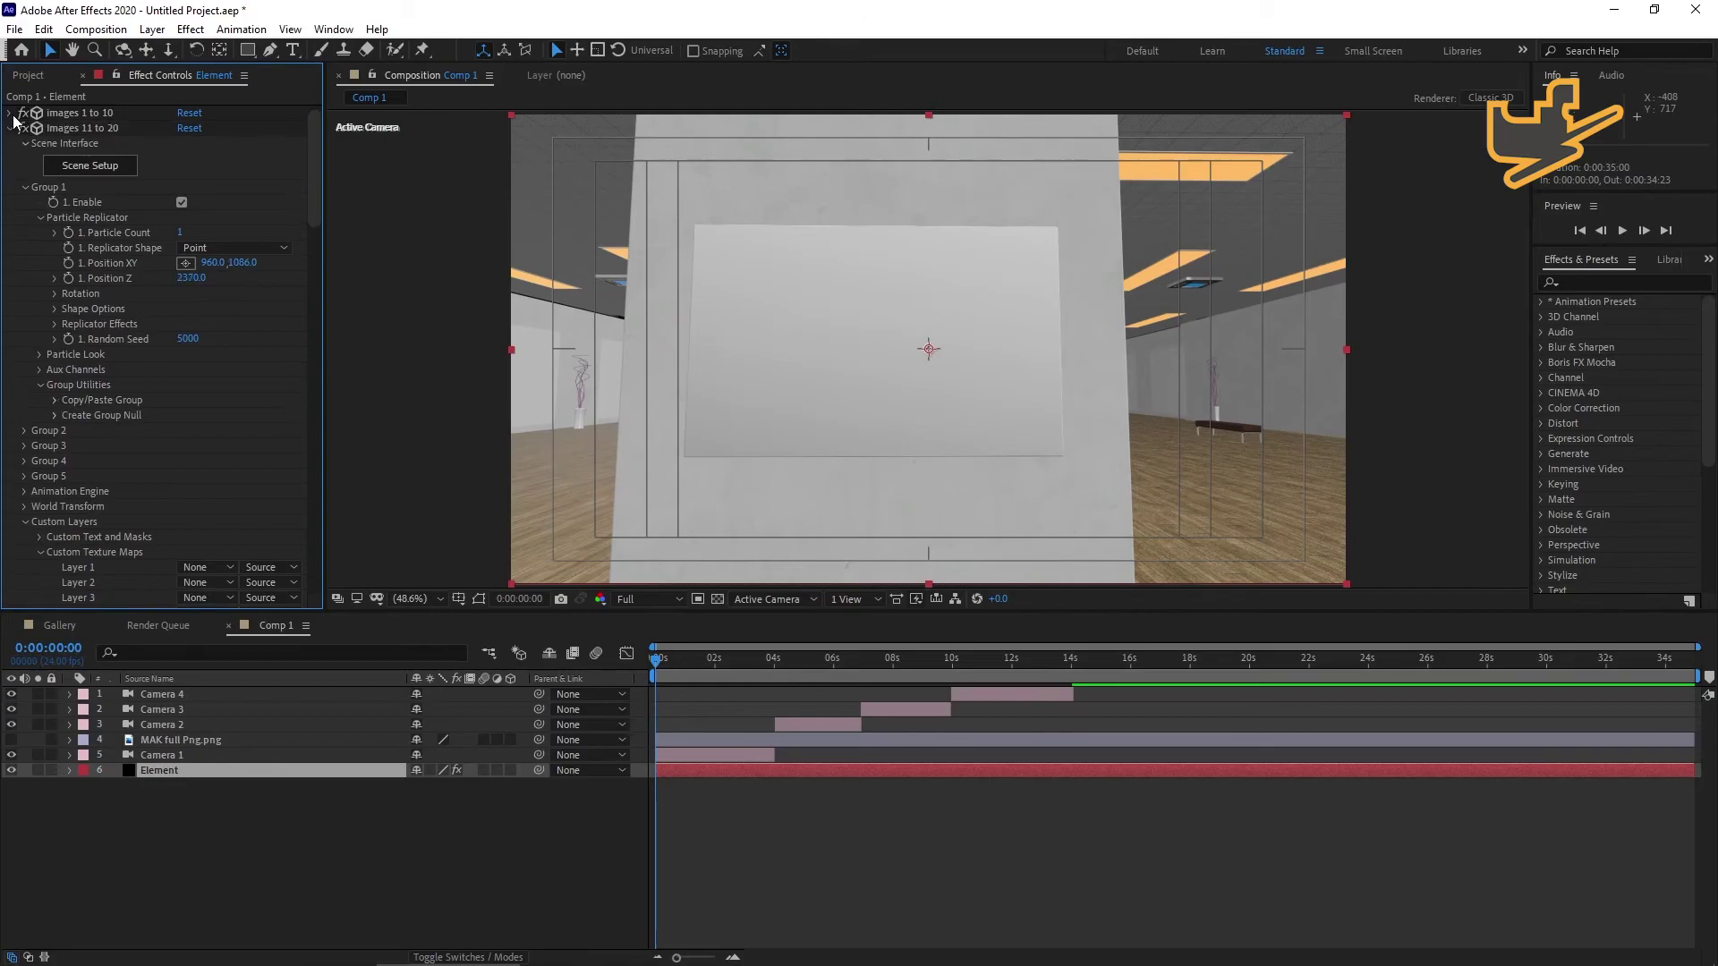
left_click(11, 131)
left_click(12, 146)
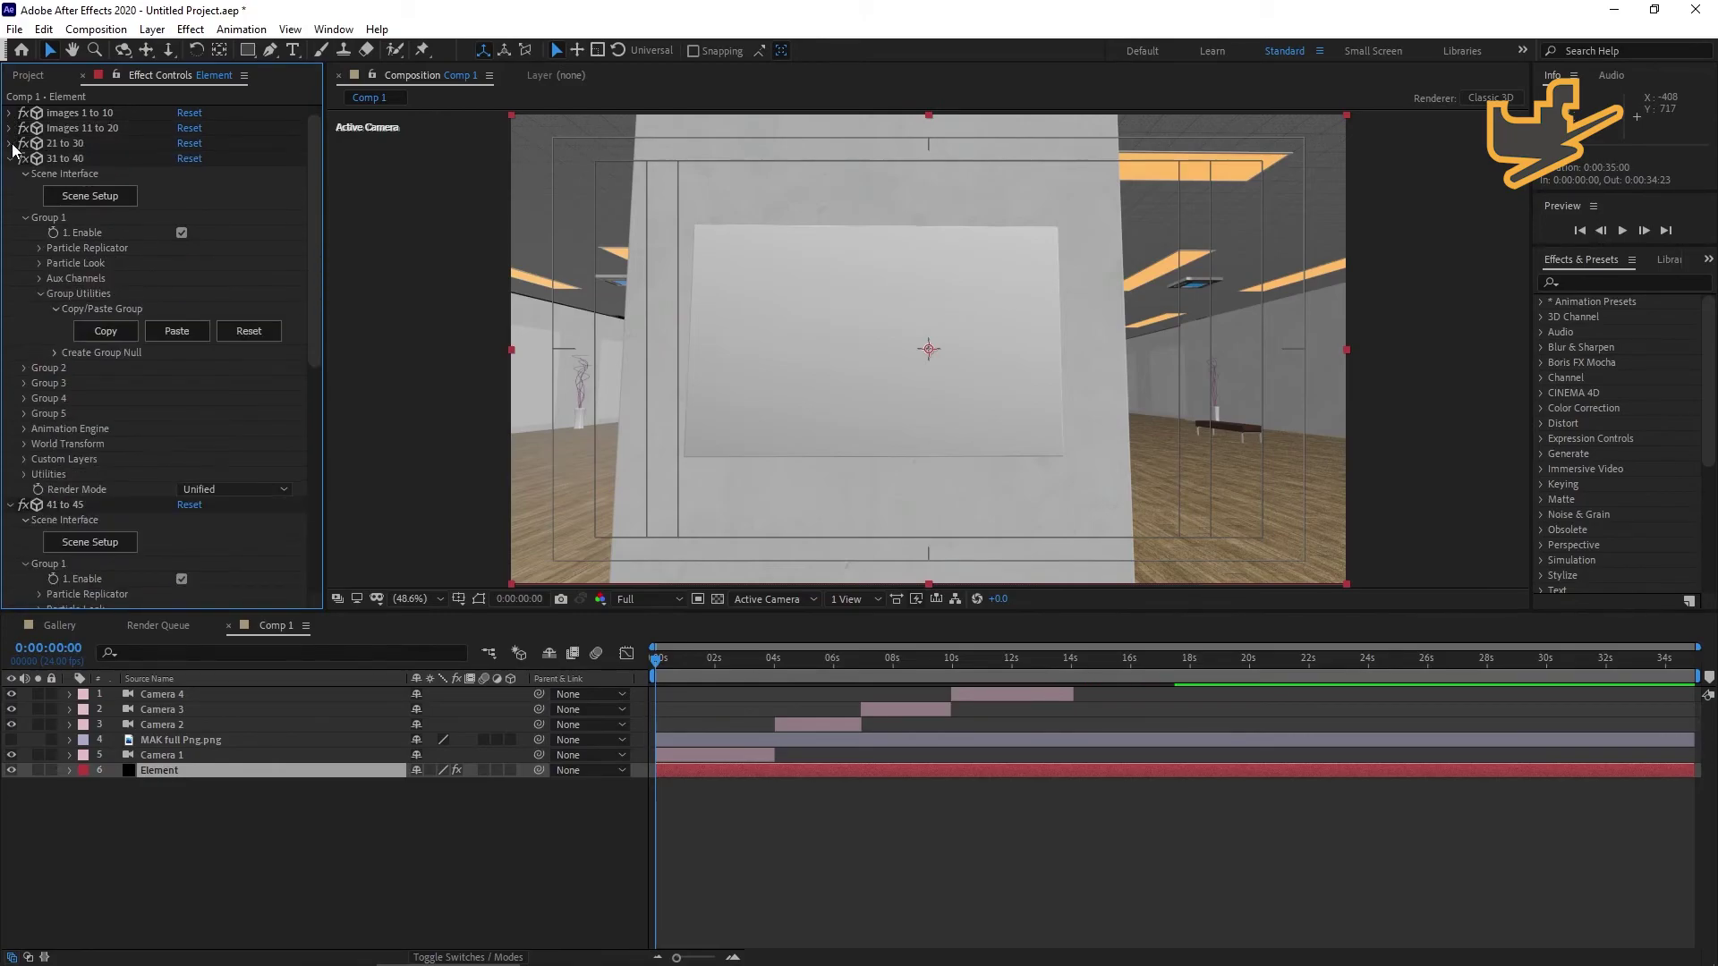
left_click(10, 161)
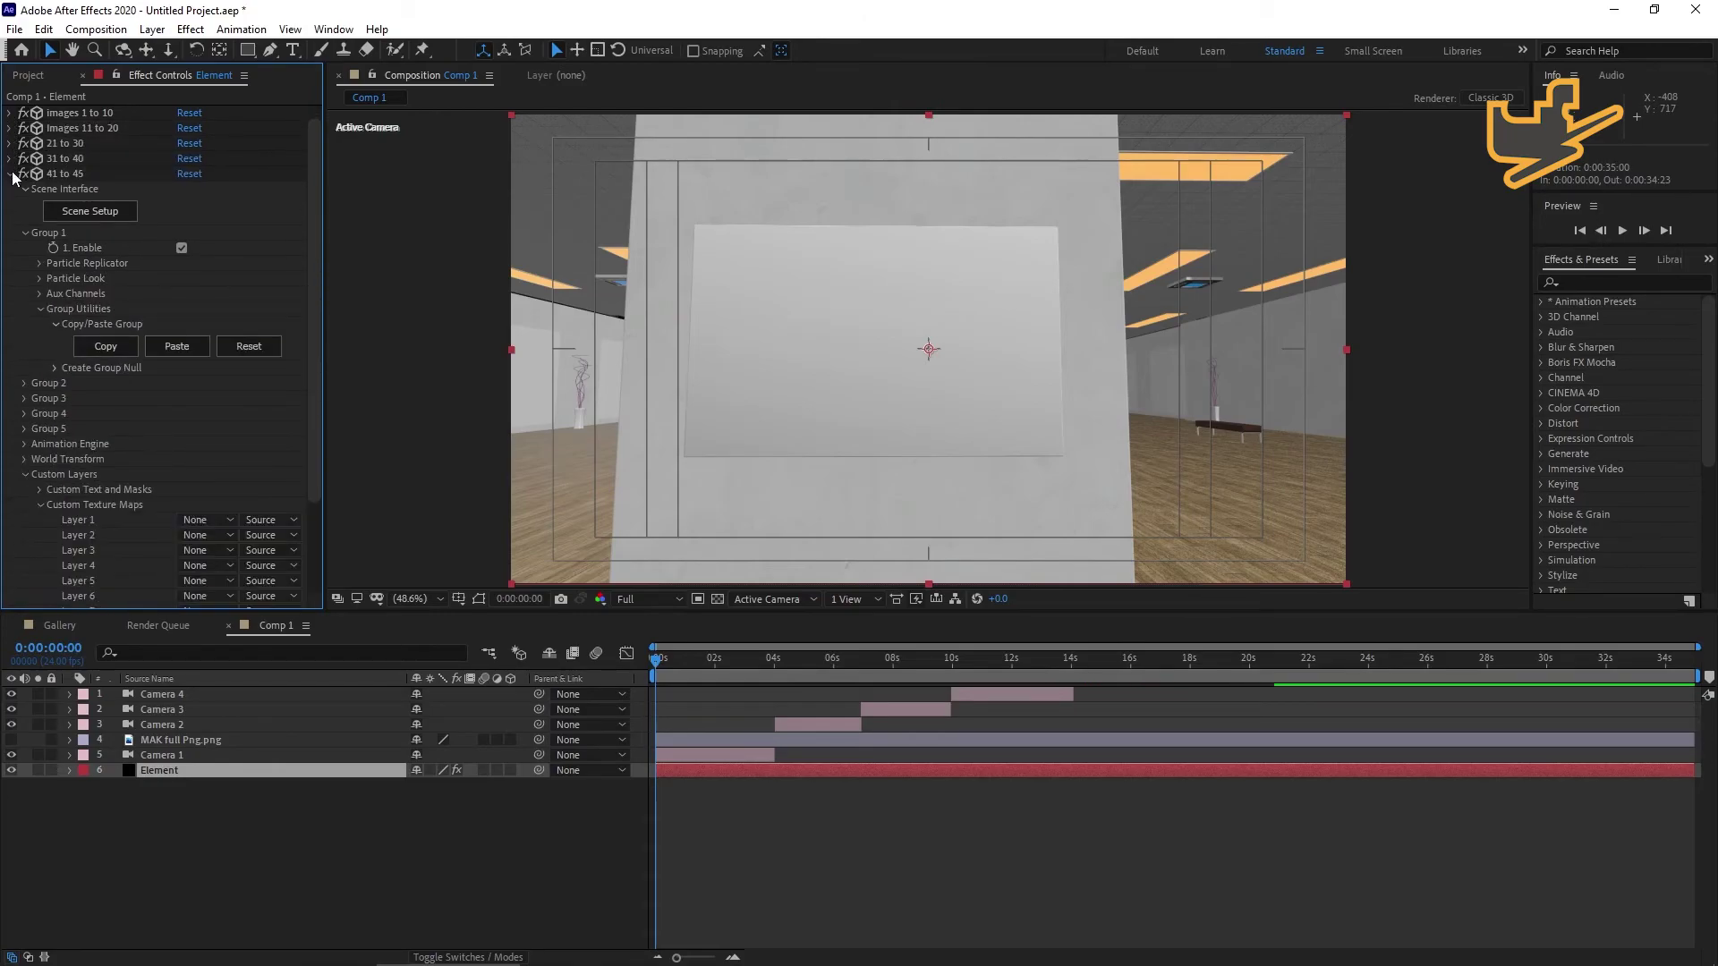
left_click(11, 176)
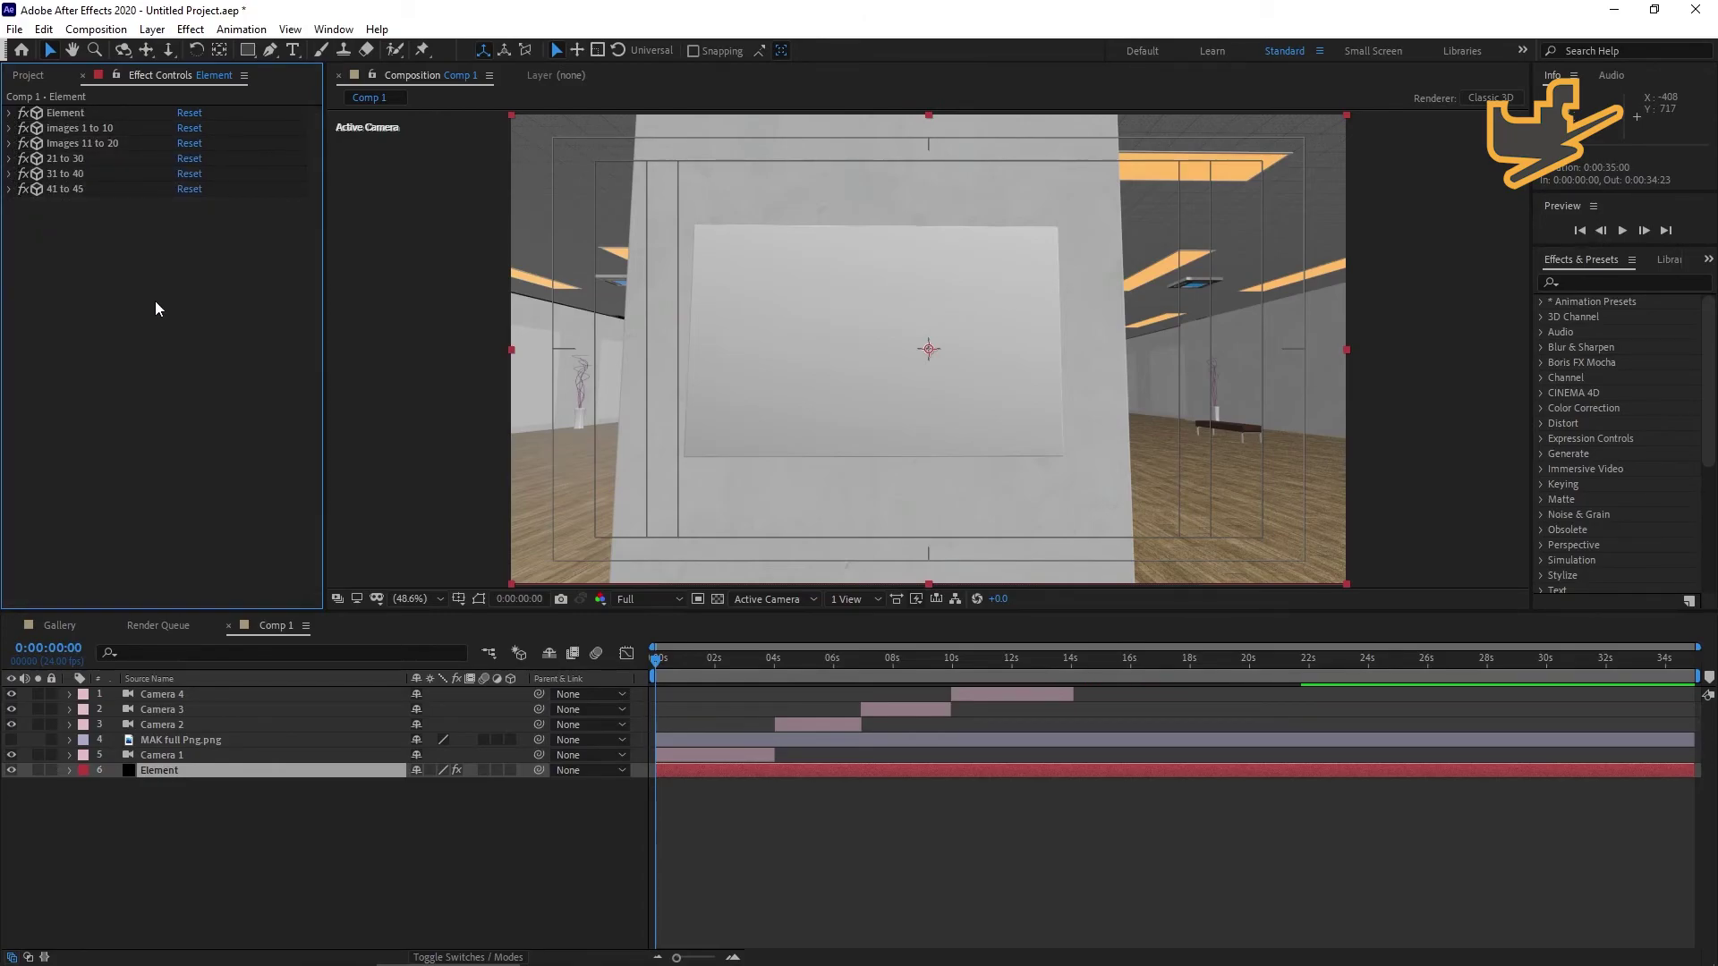
Delete the images 1 to 10, Images 11 to 20, 21 to 30, 31 to 40 and 41 to 45 effects from the copied Element layer.
left_click(75, 130)
key("Delete")
left_click(68, 129)
key("Delete")
left_click(68, 127)
key("Delete")
left_click(72, 131)
key("Delete")
left_click(71, 131)
key("Delete")
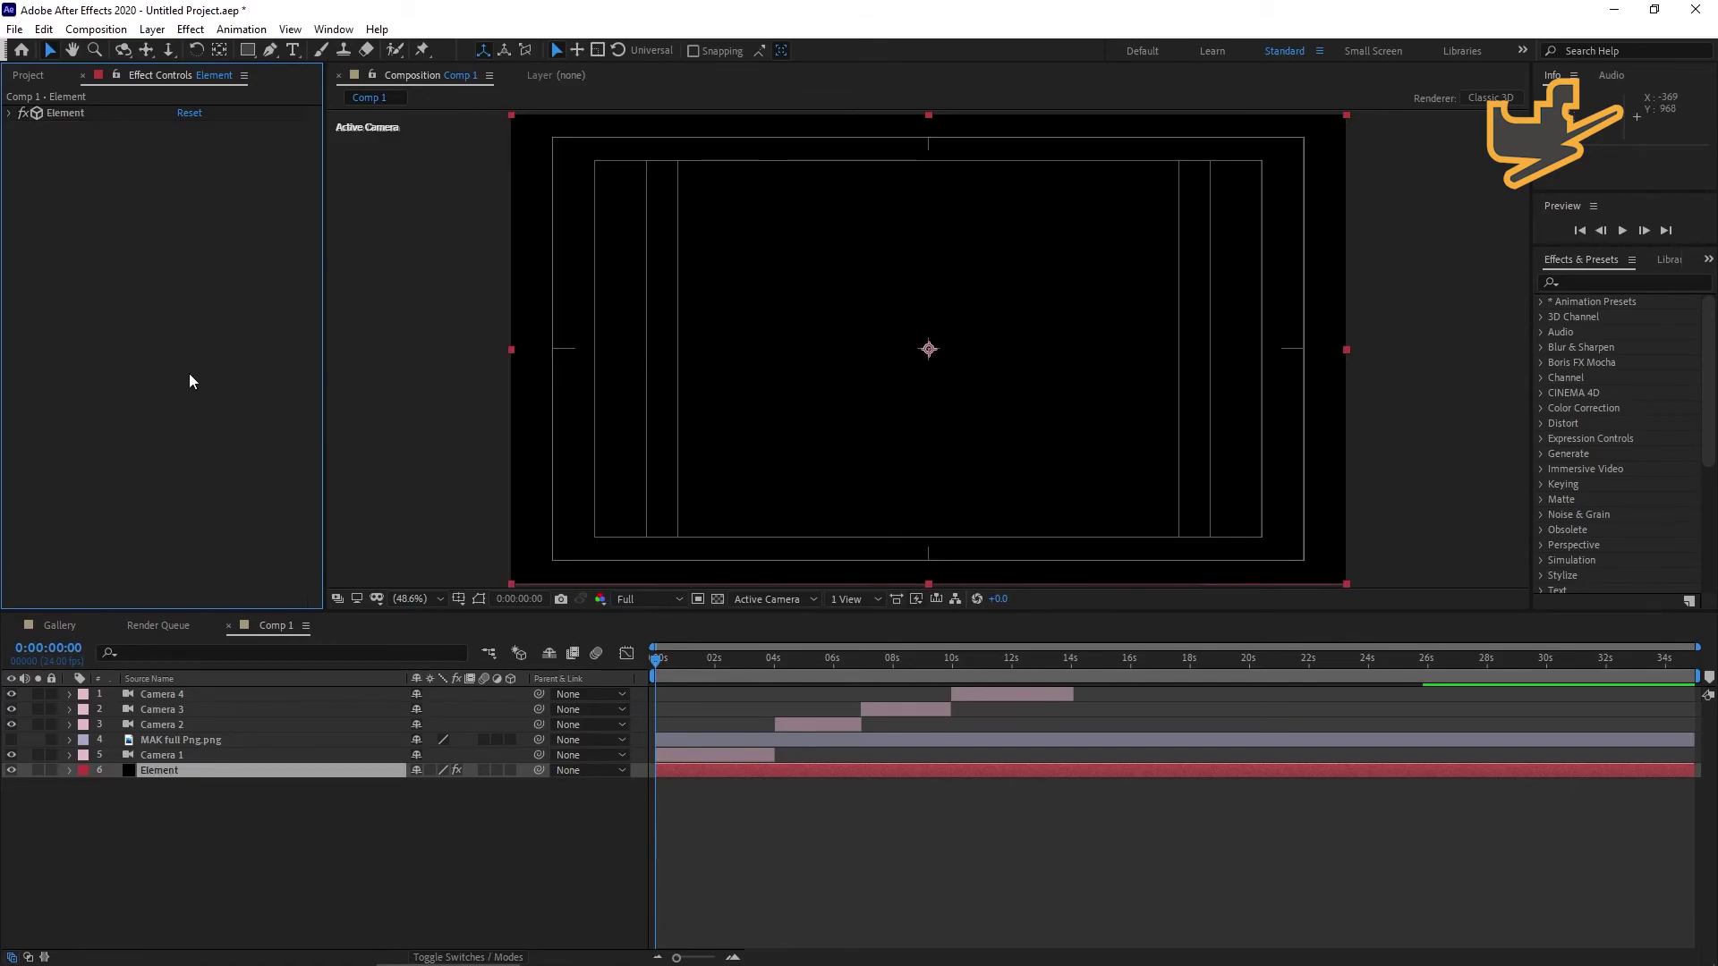
key("ctrl+z")
scroll(255, 426, "up", 1)
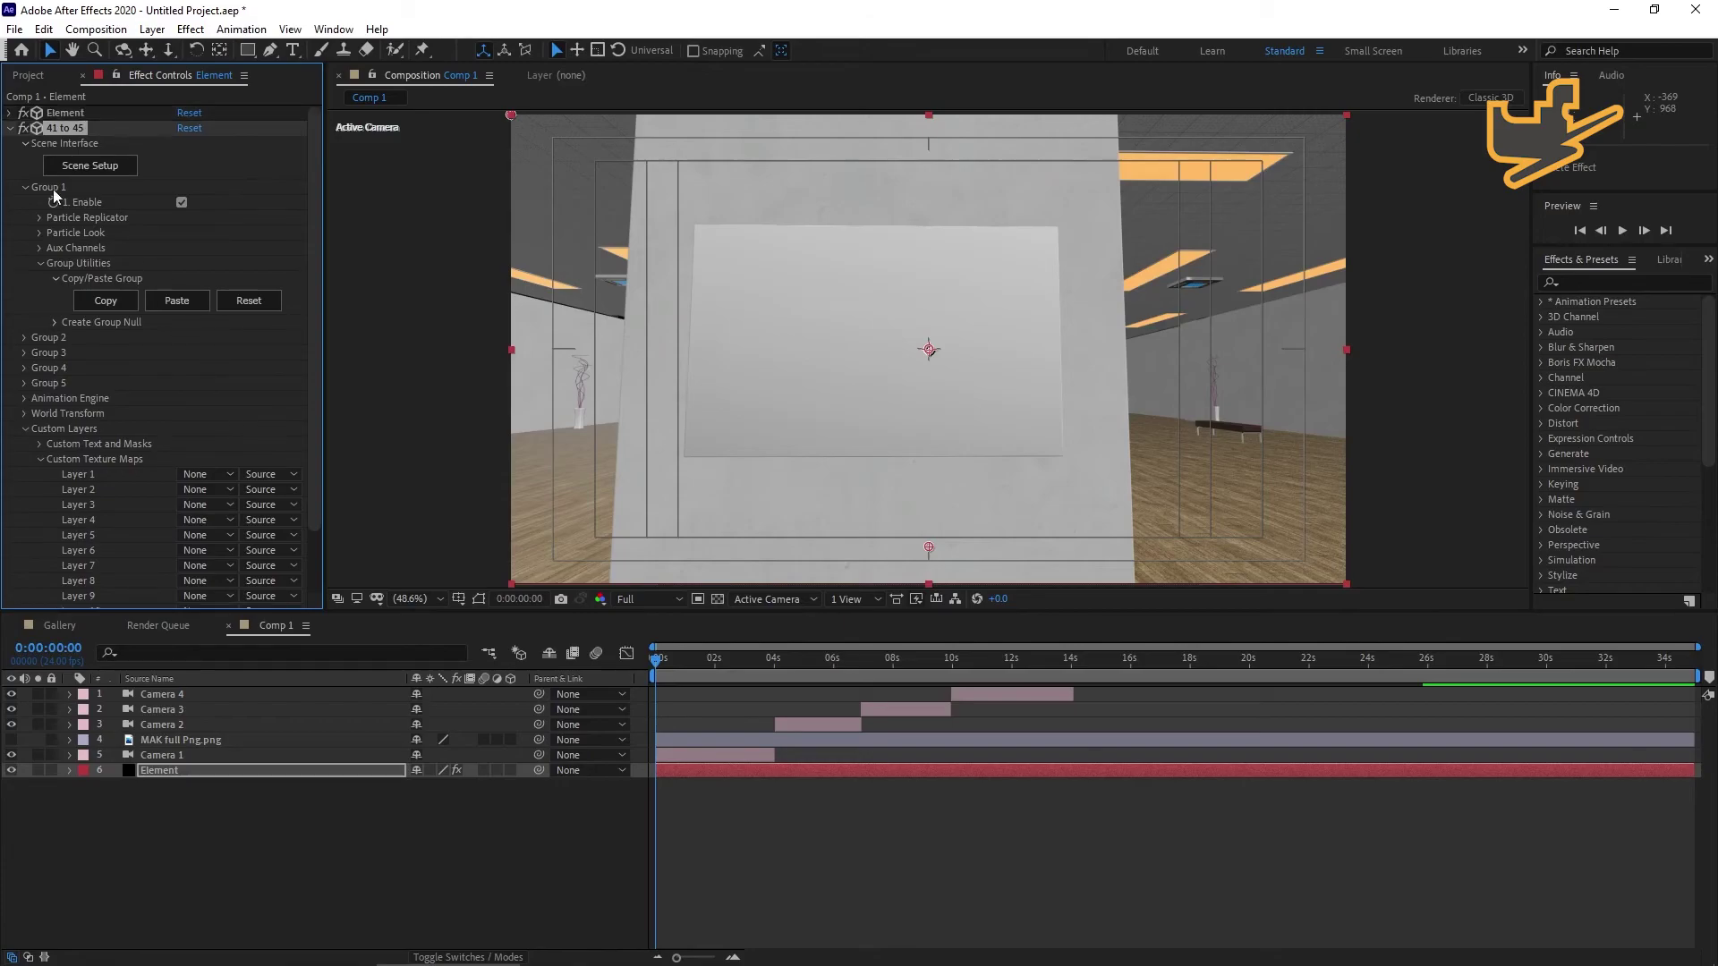
key("Delete")
Change the remaining Element effect's Render Mode so the gallery renders on its own, and move to 0:00:02:15.
left_click(71, 114)
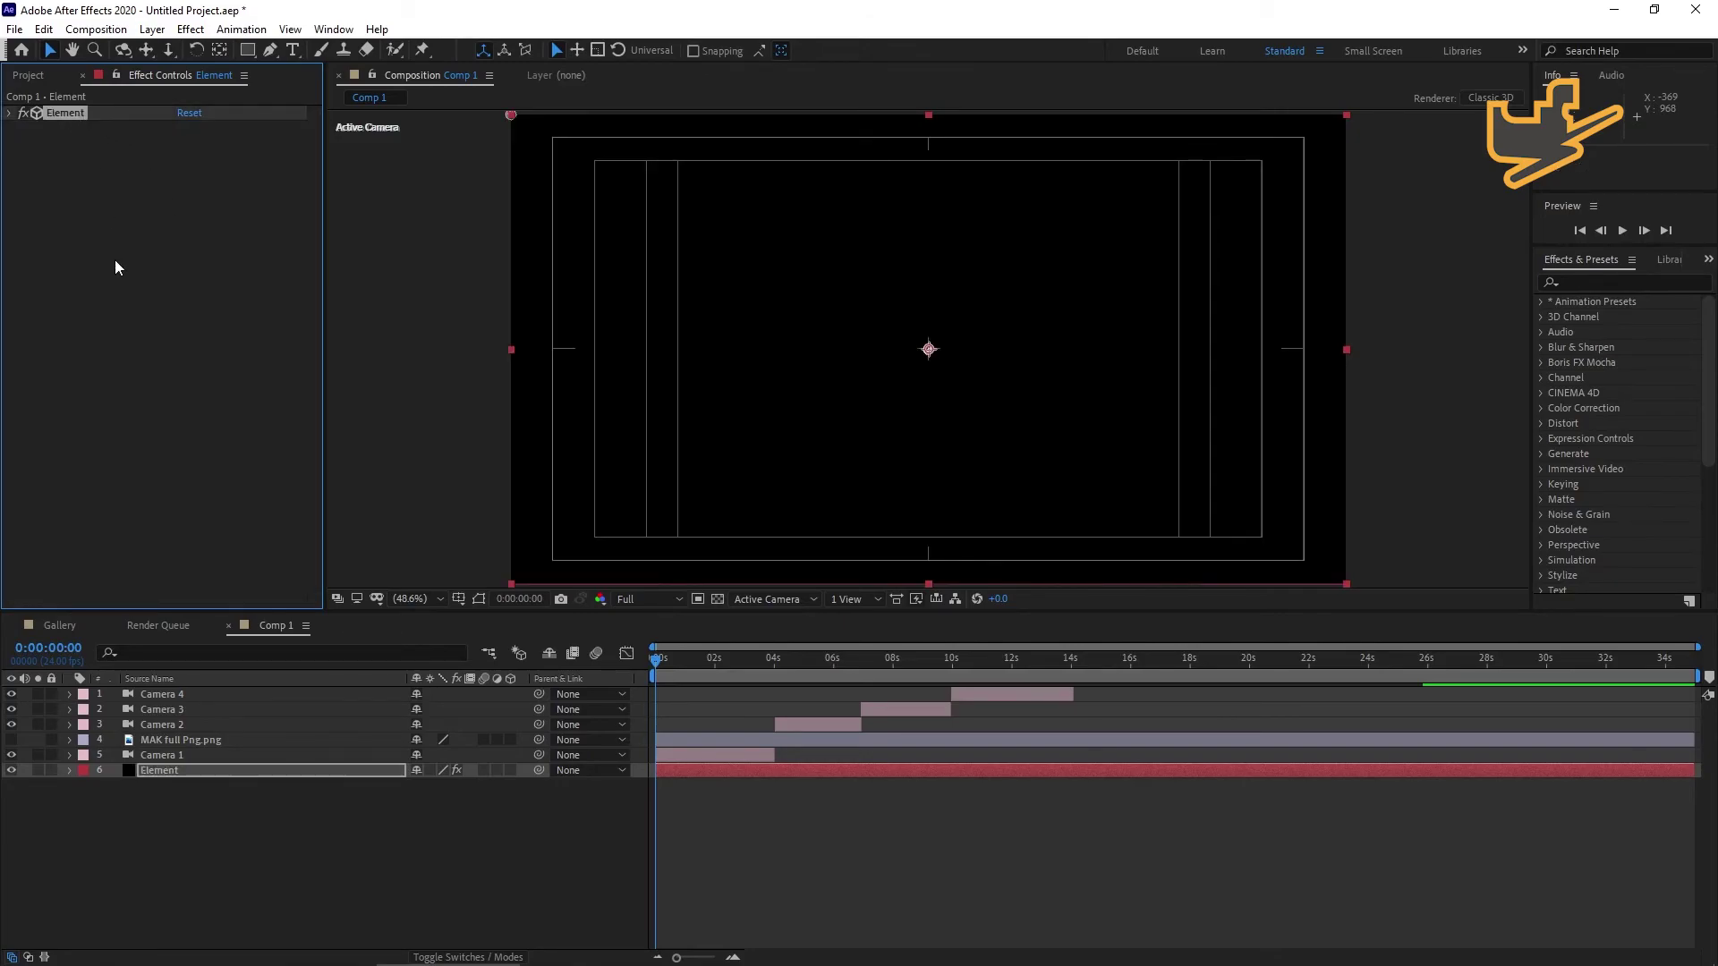
left_click(11, 114)
left_click(214, 487)
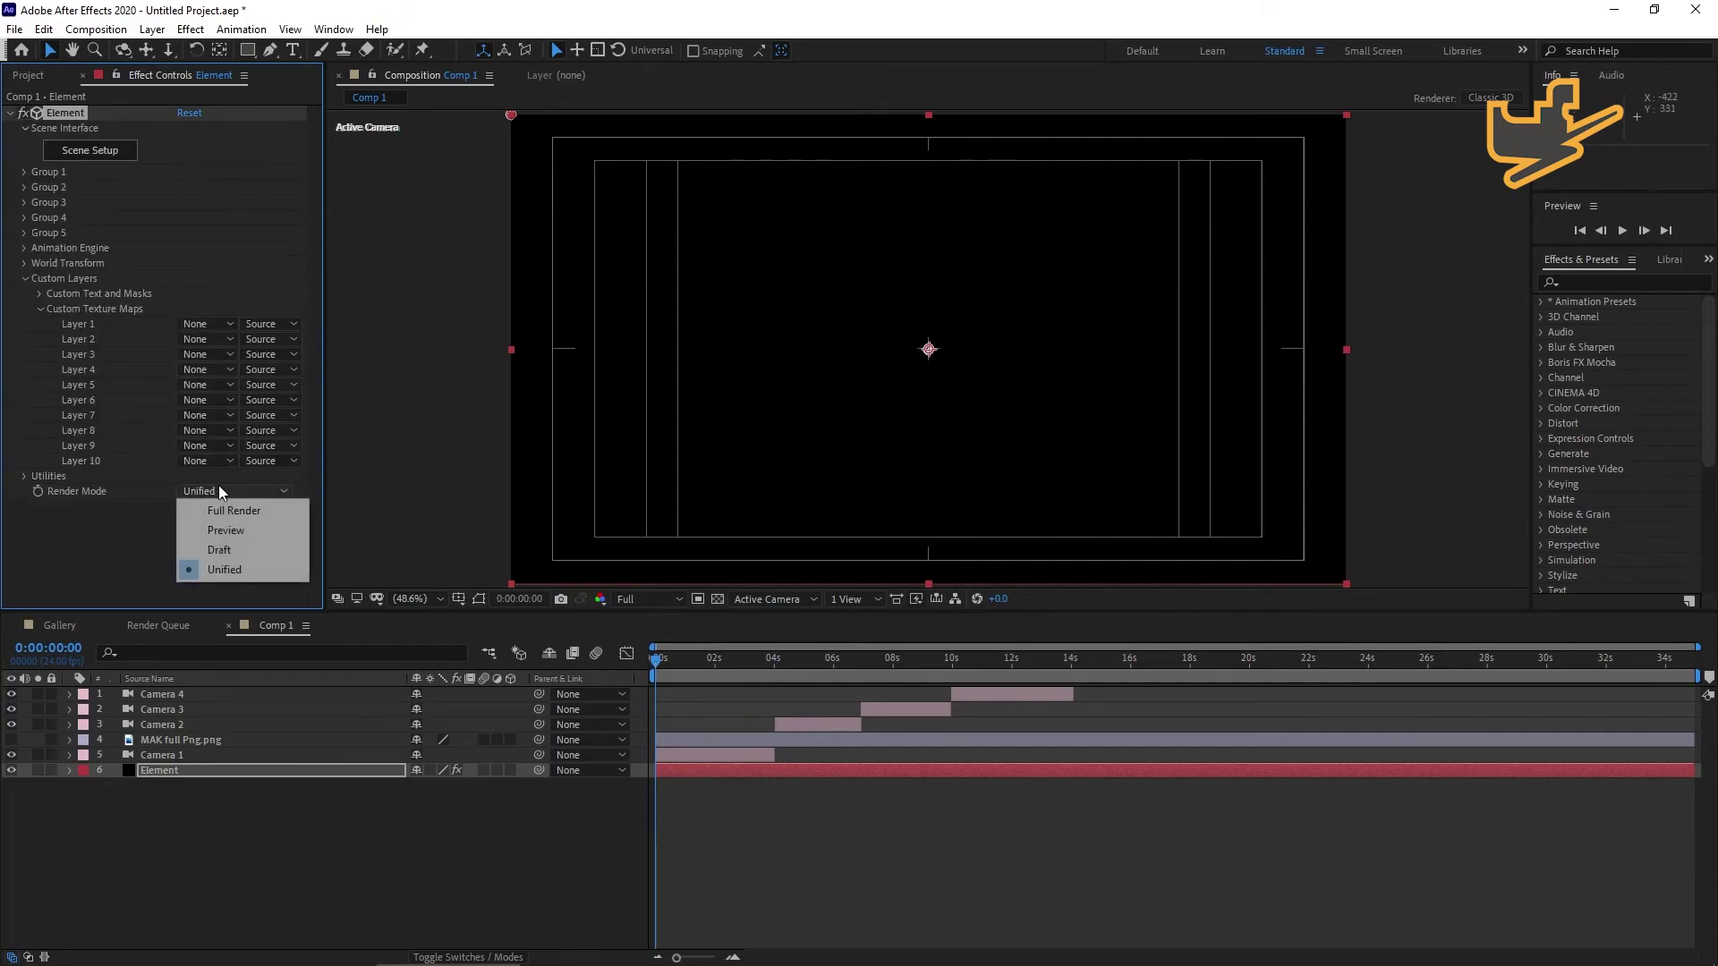
left_click(229, 546)
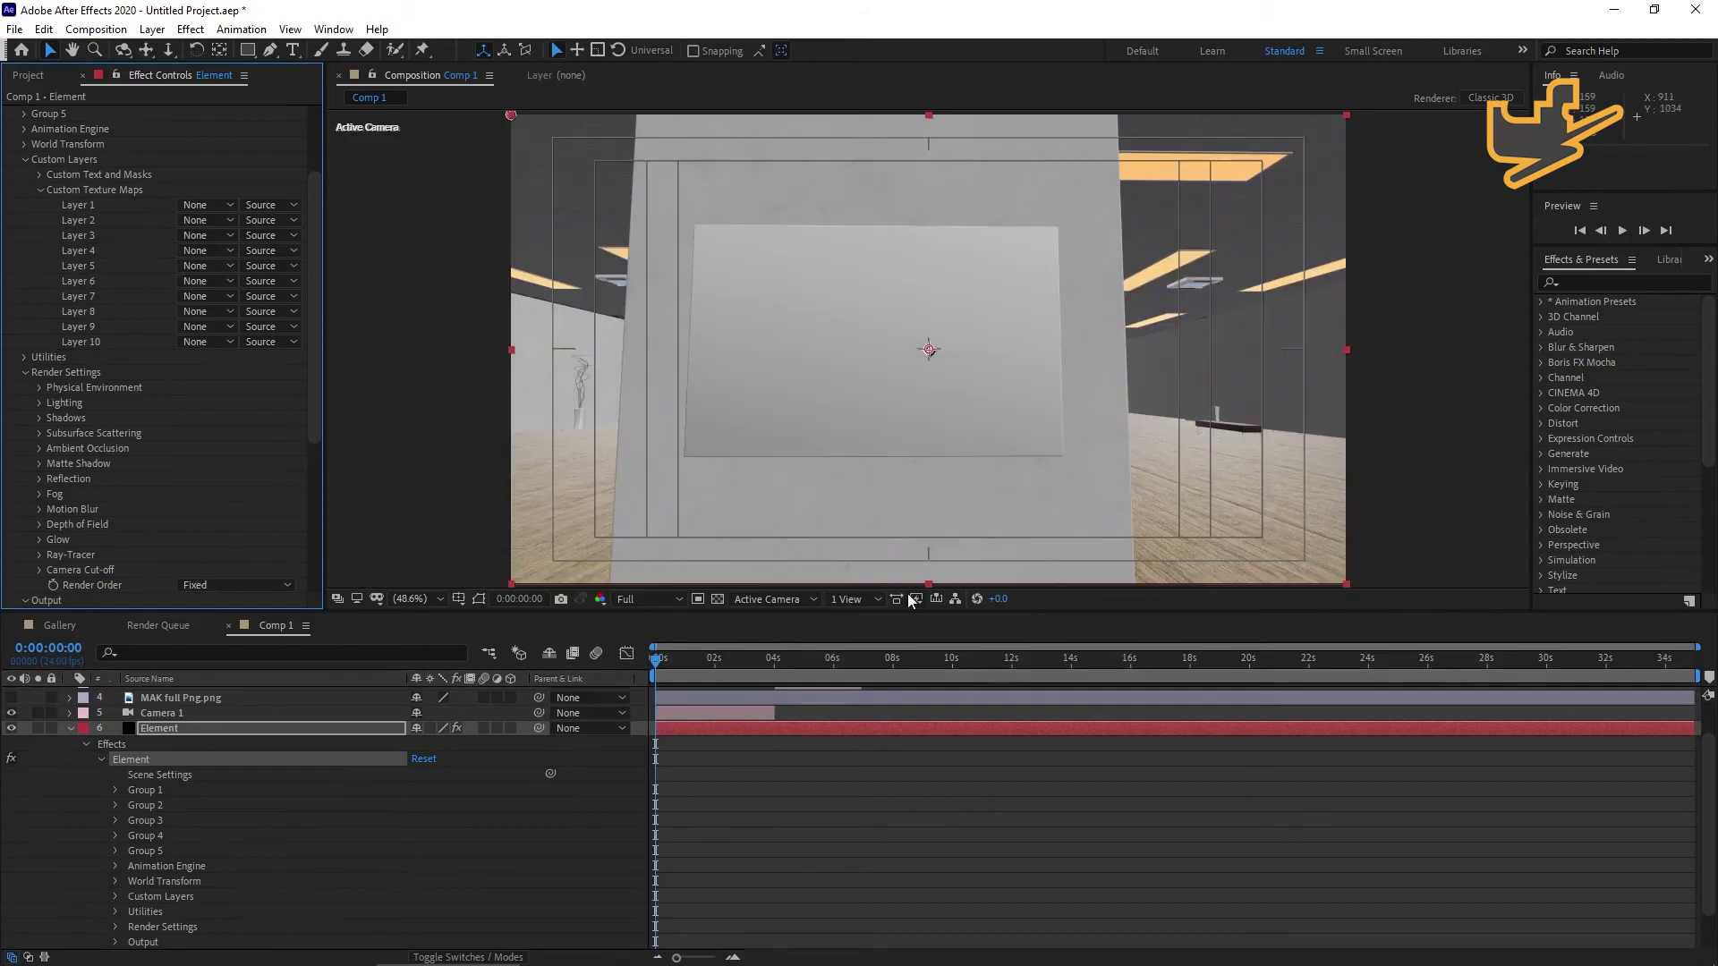
left_click(700, 659)
left_click_drag(725, 682, 734, 689)
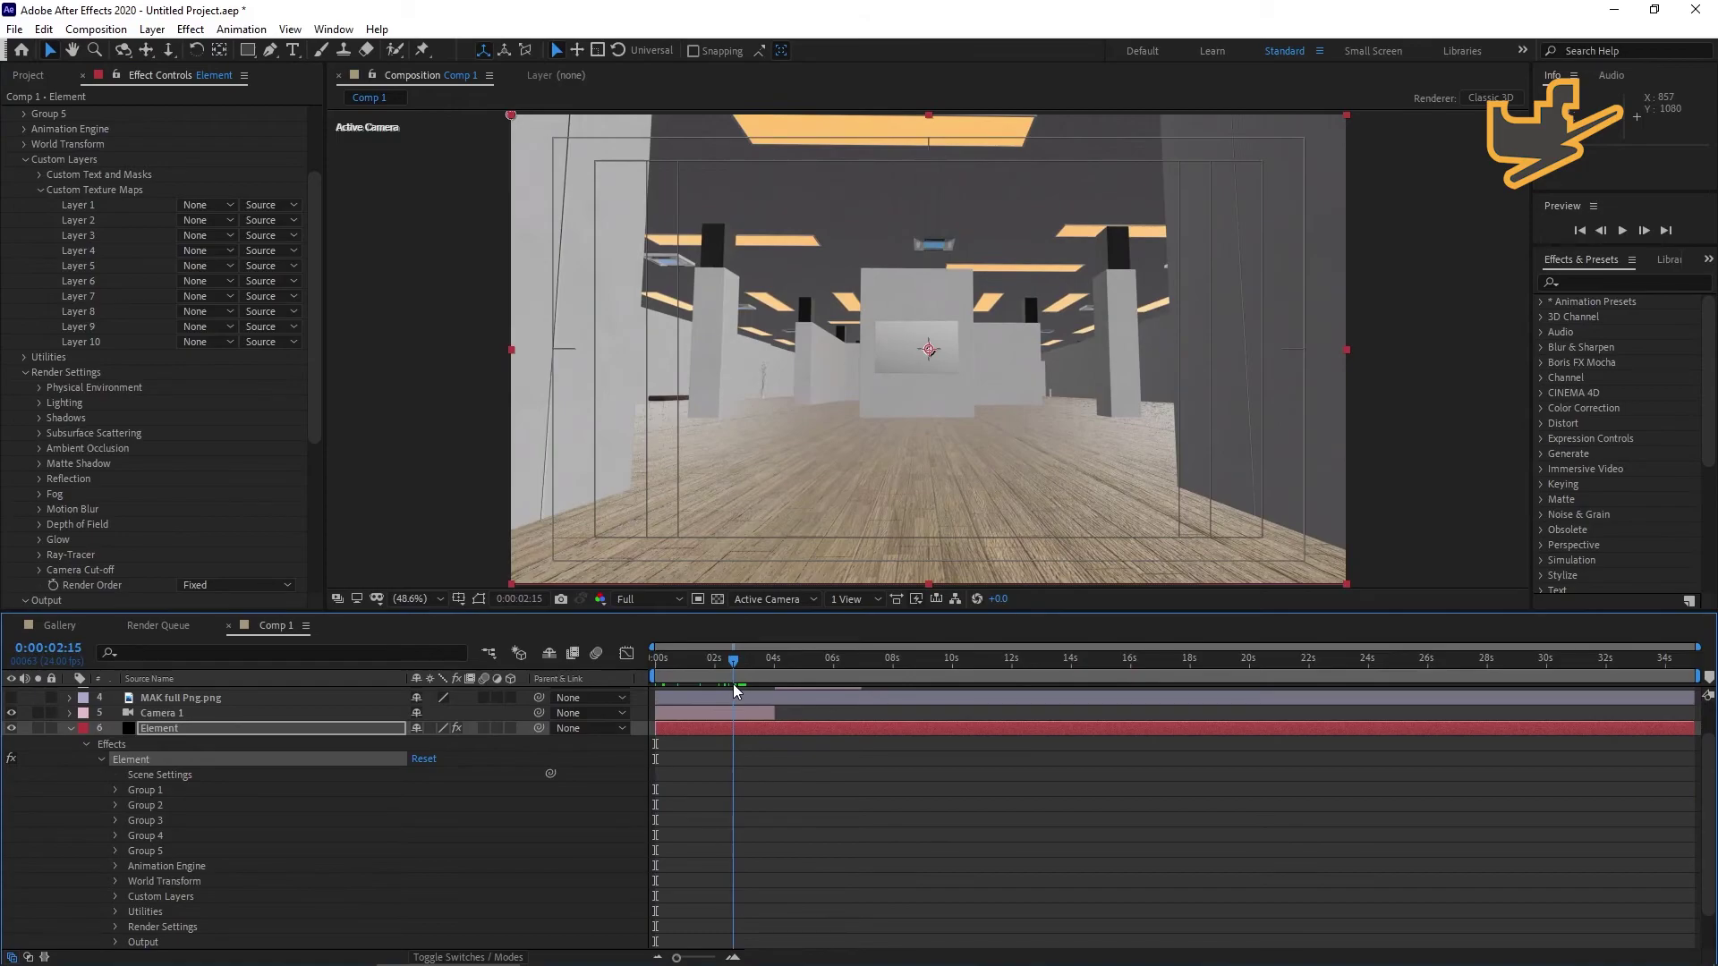
Add a parallel light to Comp 1 with its colour set to white (FFFFFF).
left_click(71, 728)
right_click(226, 824)
mouse_move(314, 632)
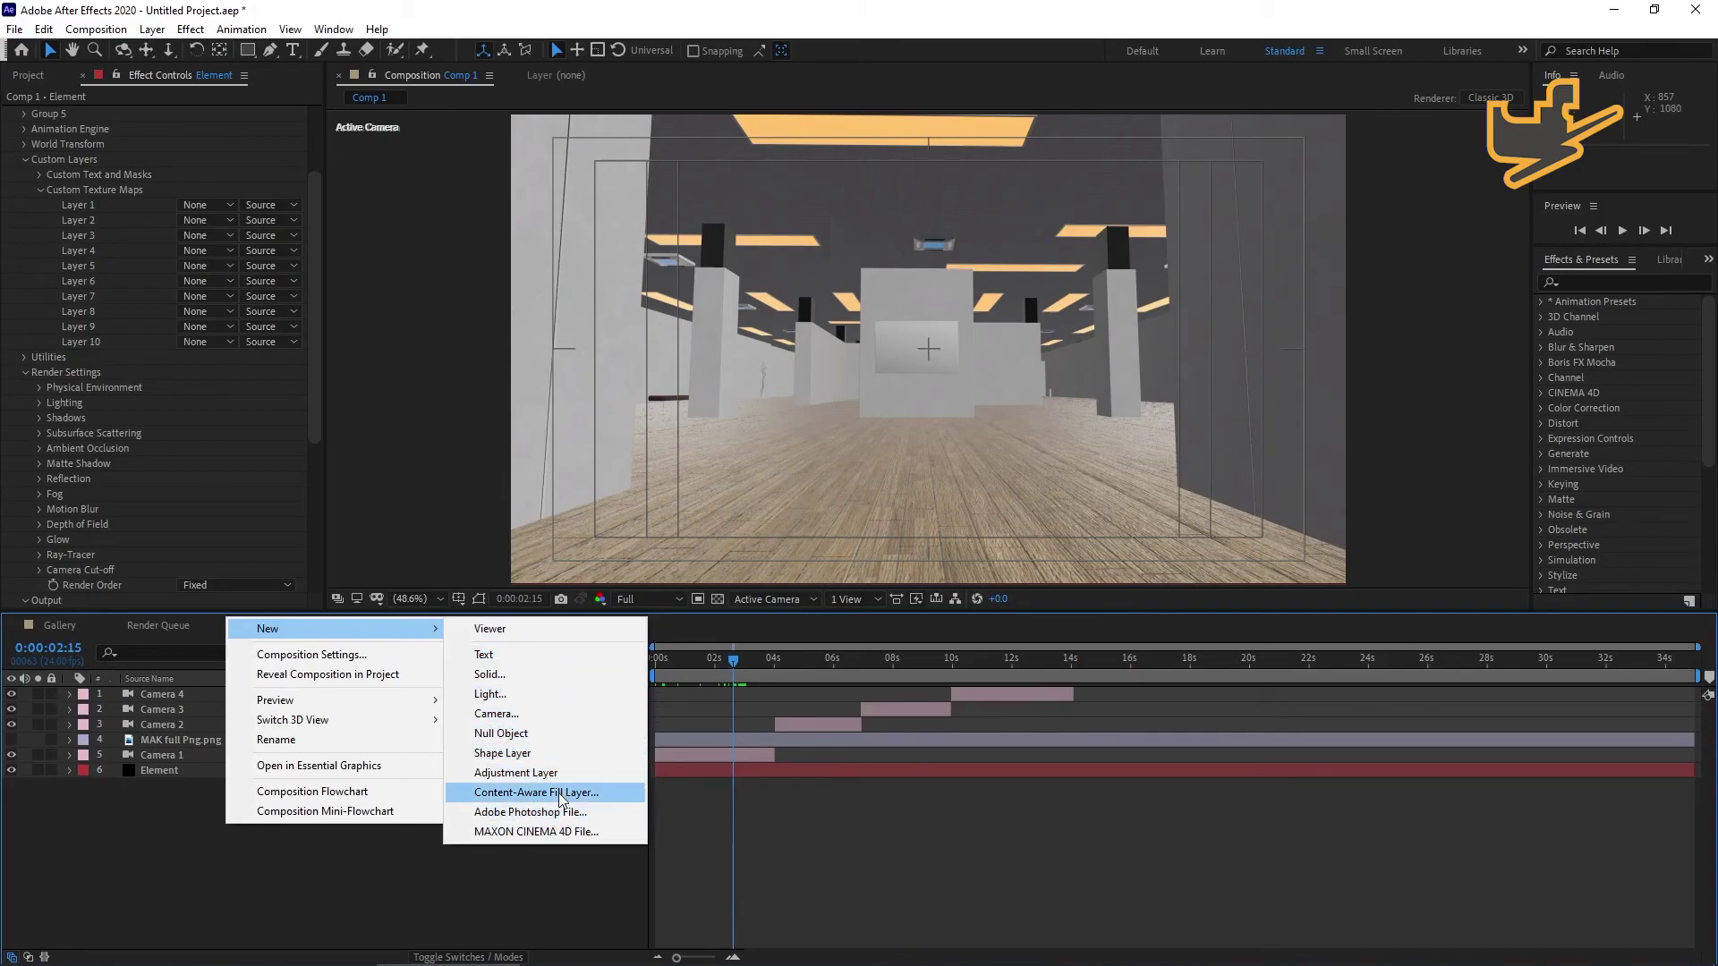
left_click(546, 696)
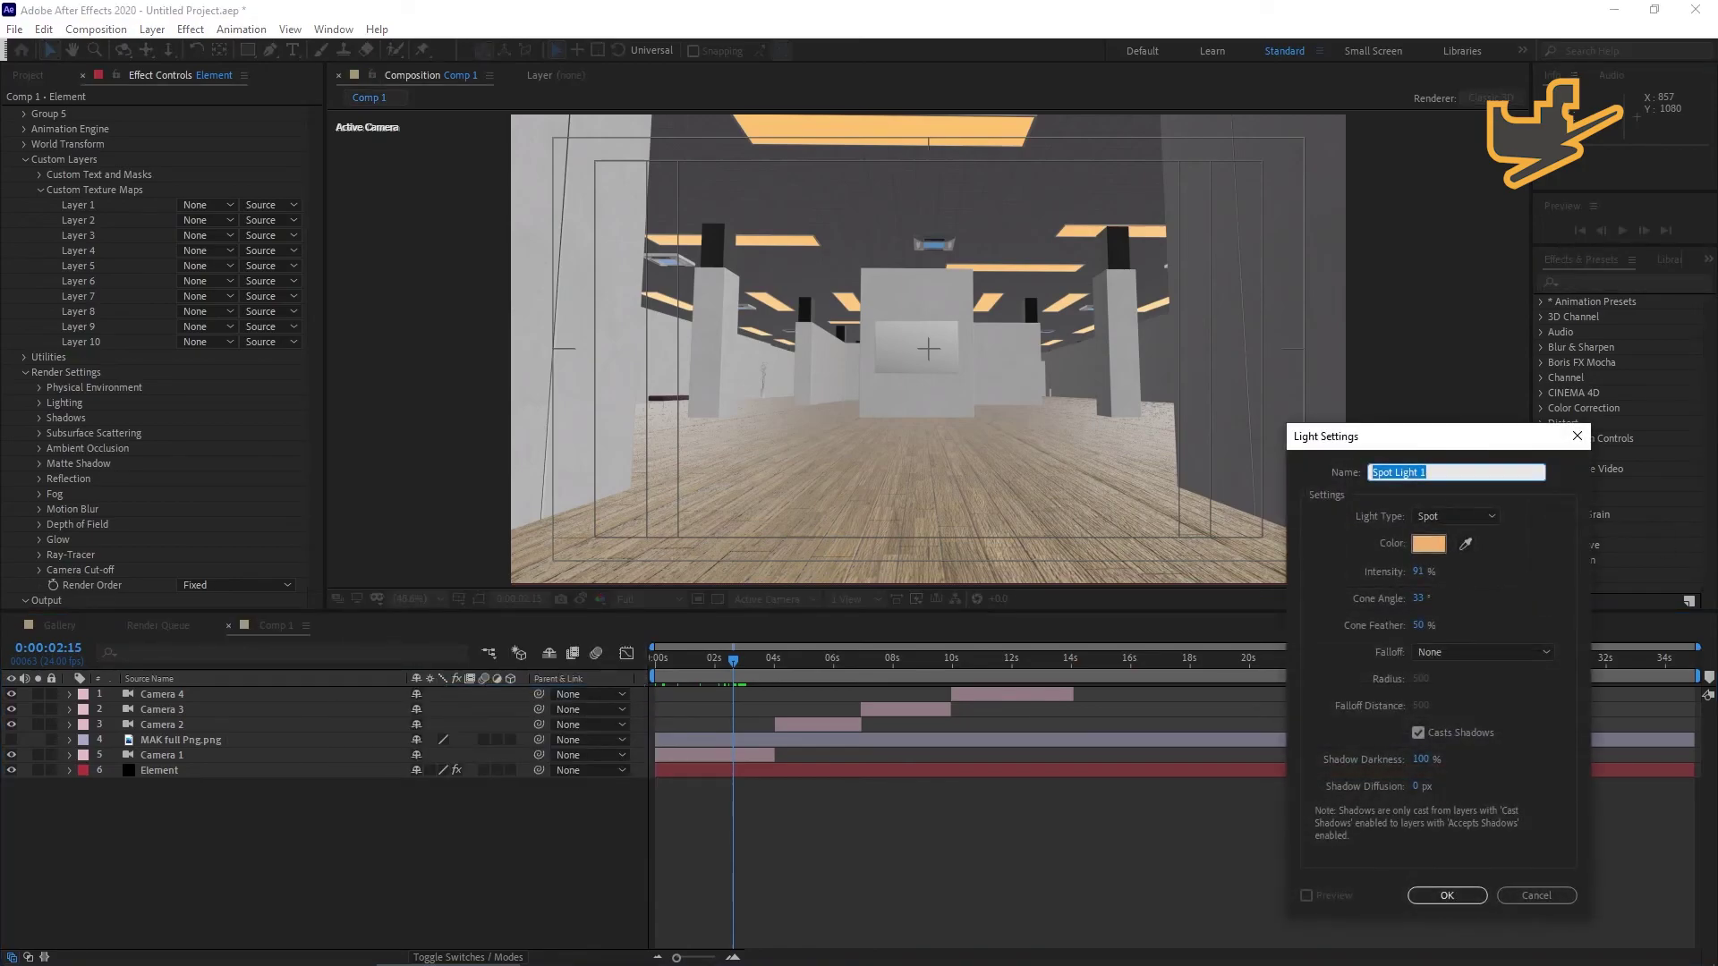
left_click(1488, 521)
left_click(1460, 536)
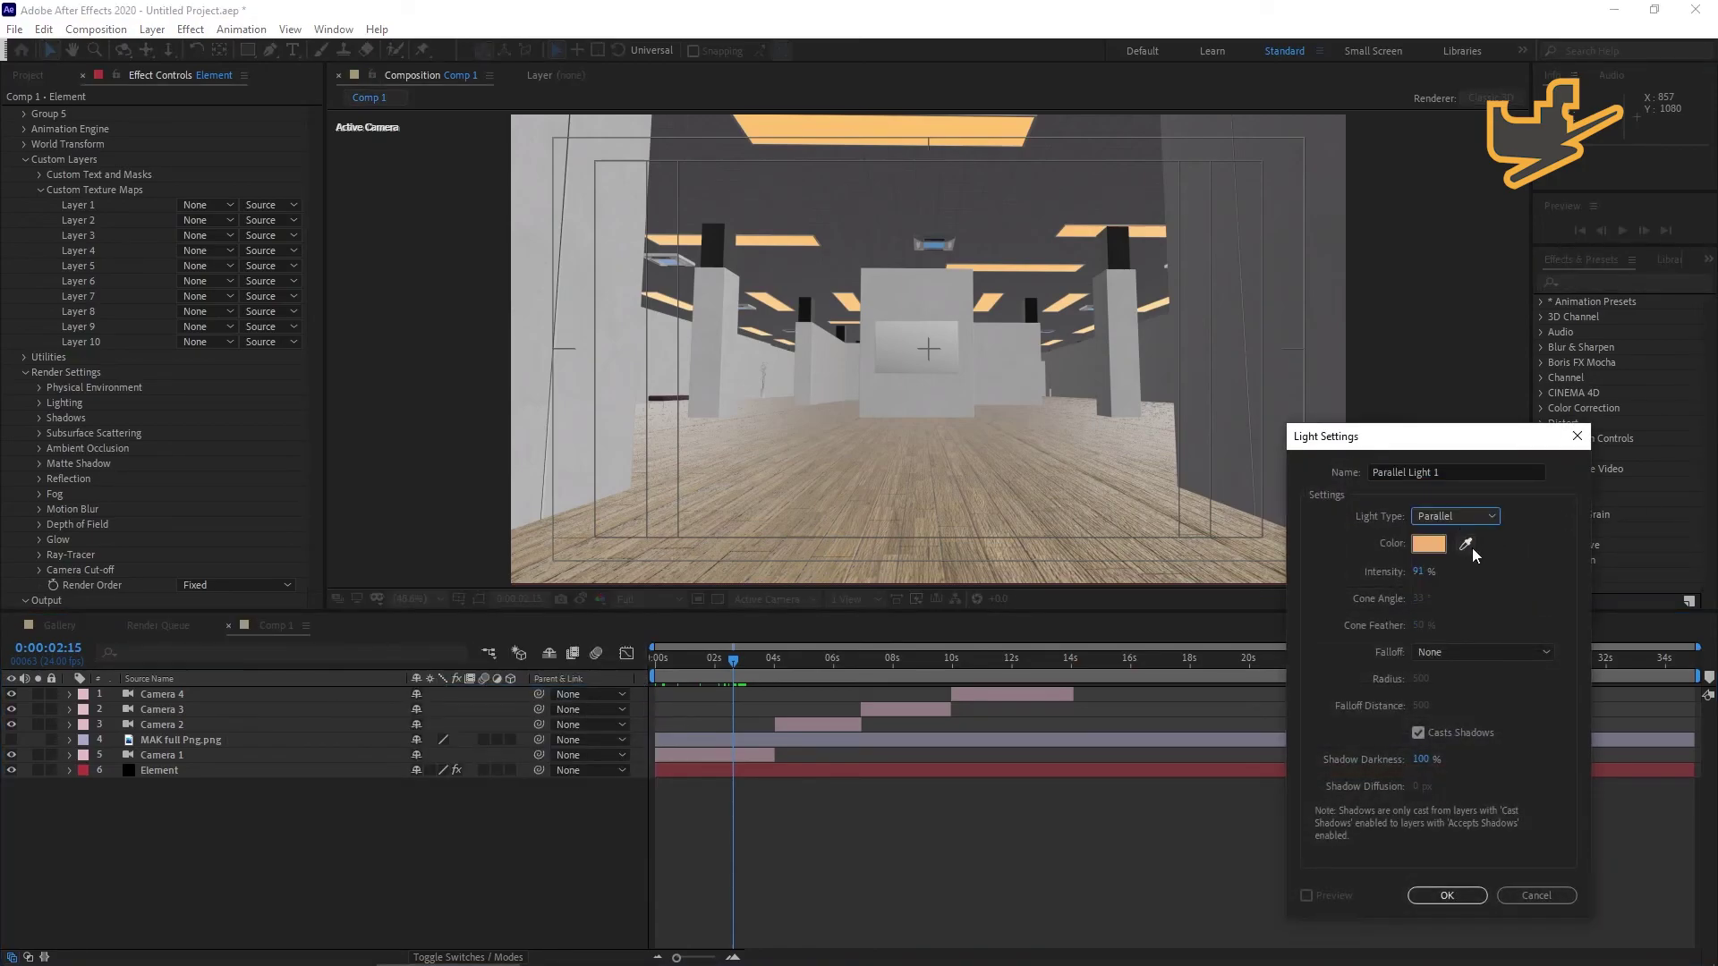
left_click(1439, 543)
left_click_drag(633, 421, 601, 346)
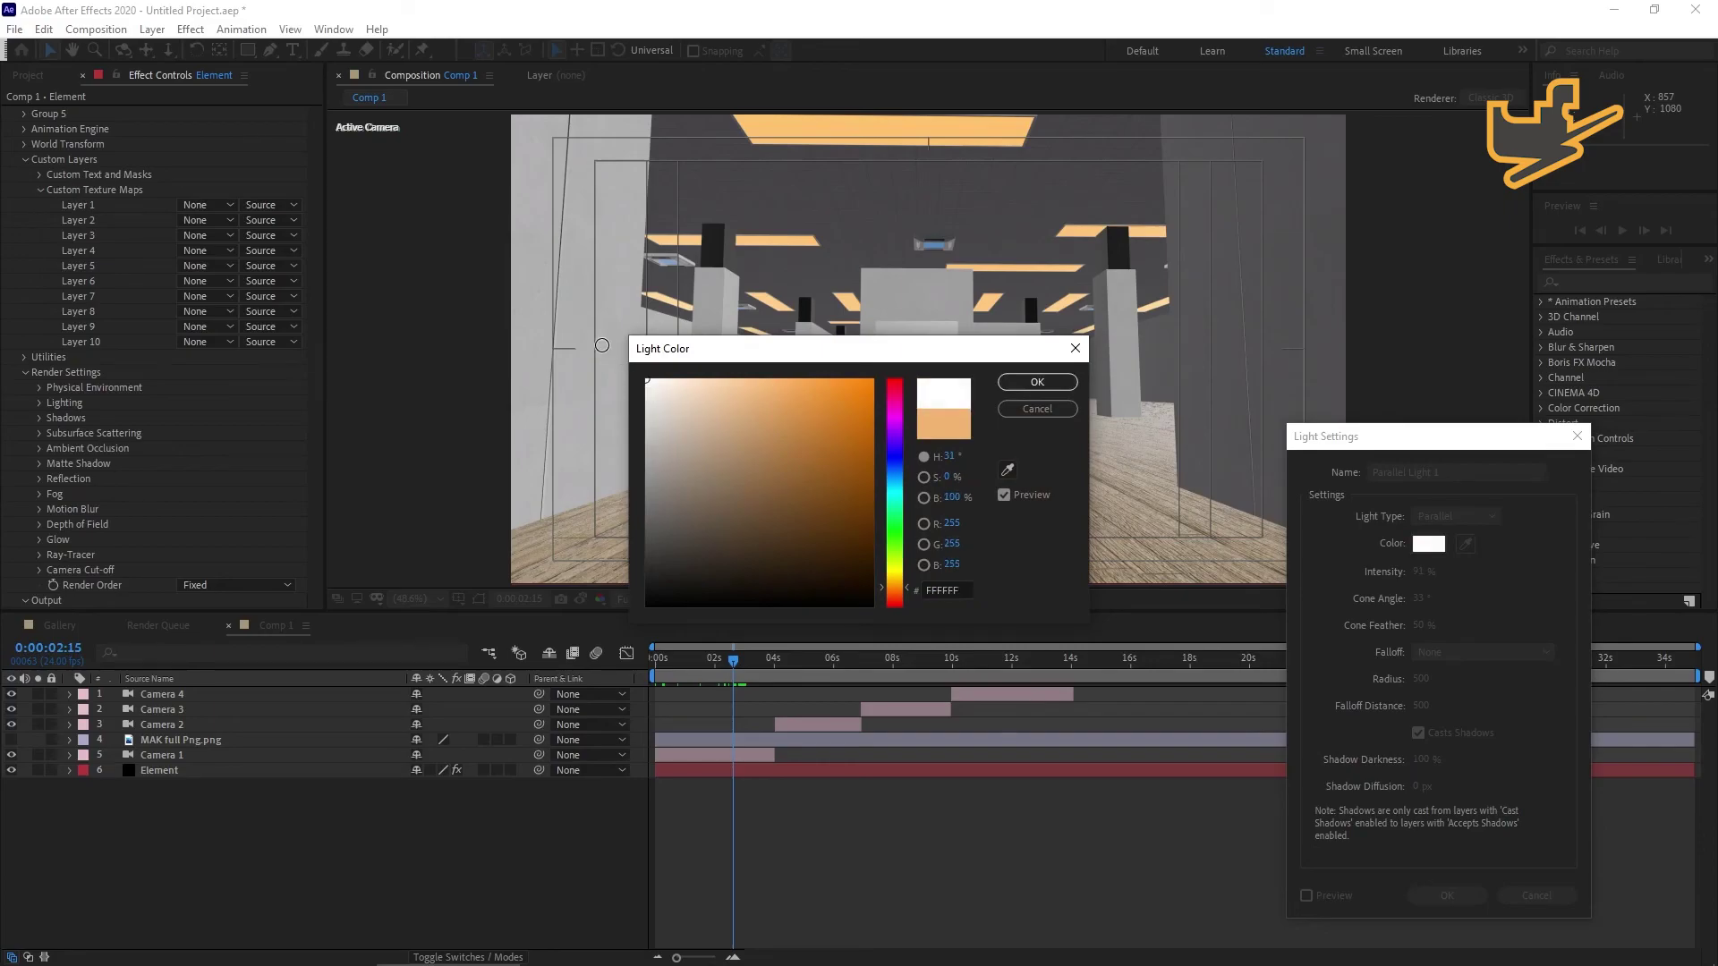
left_click(1031, 385)
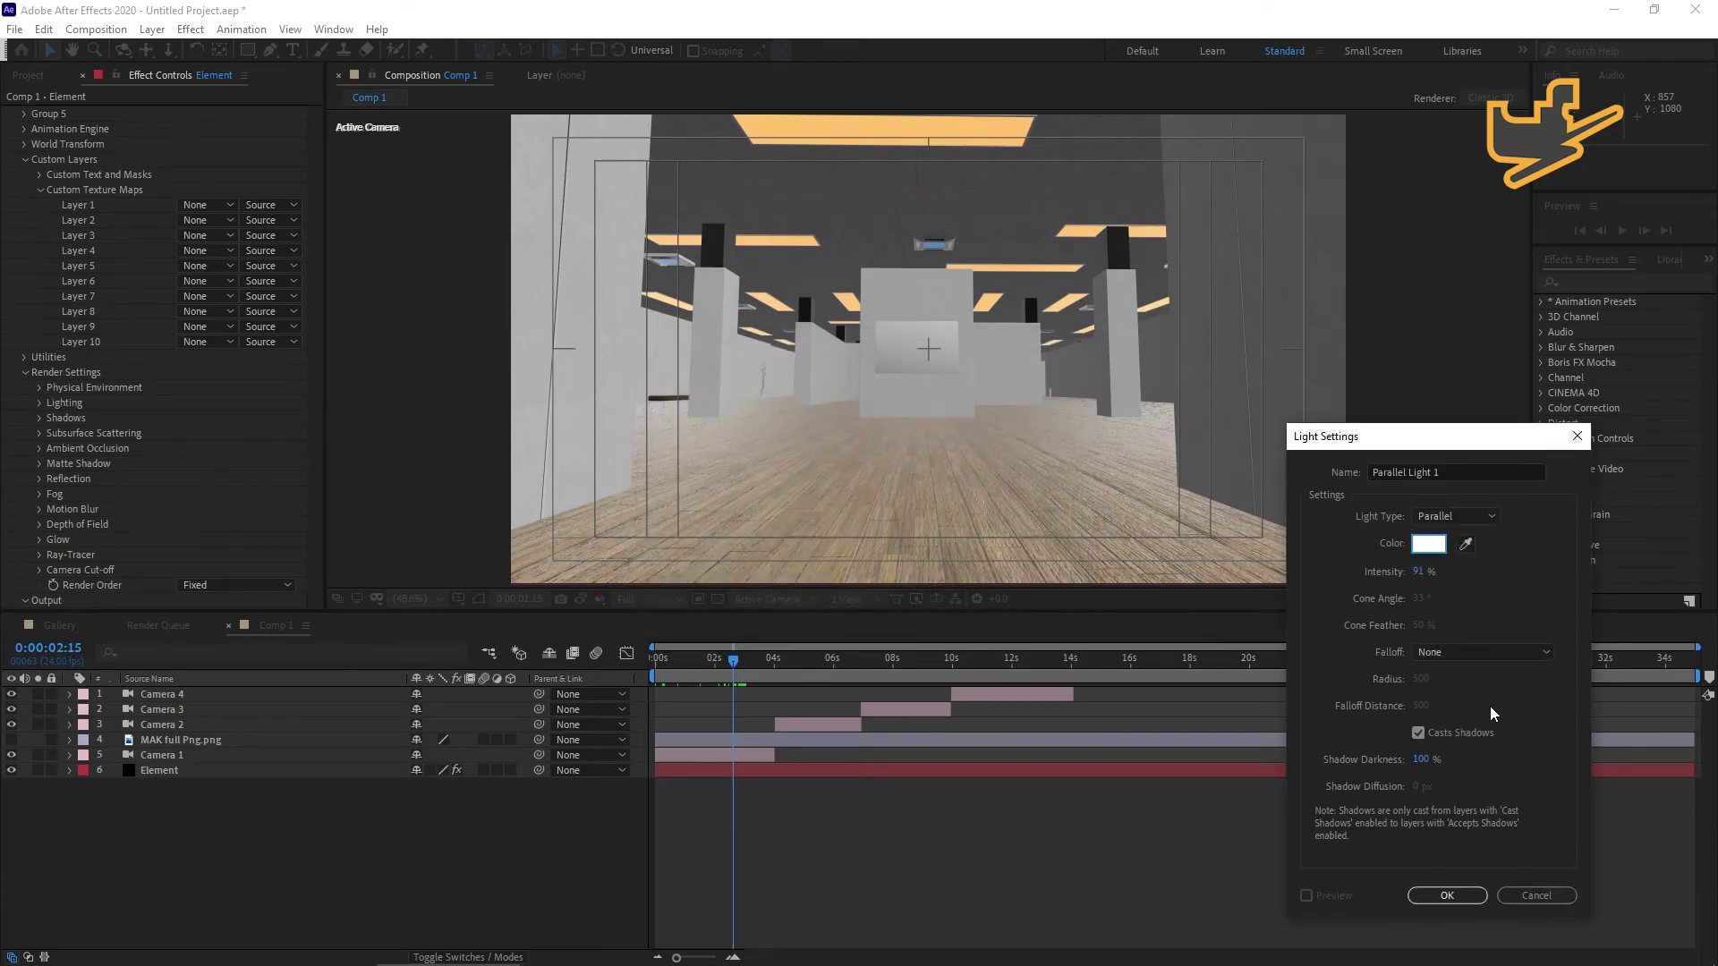
left_click(1459, 893)
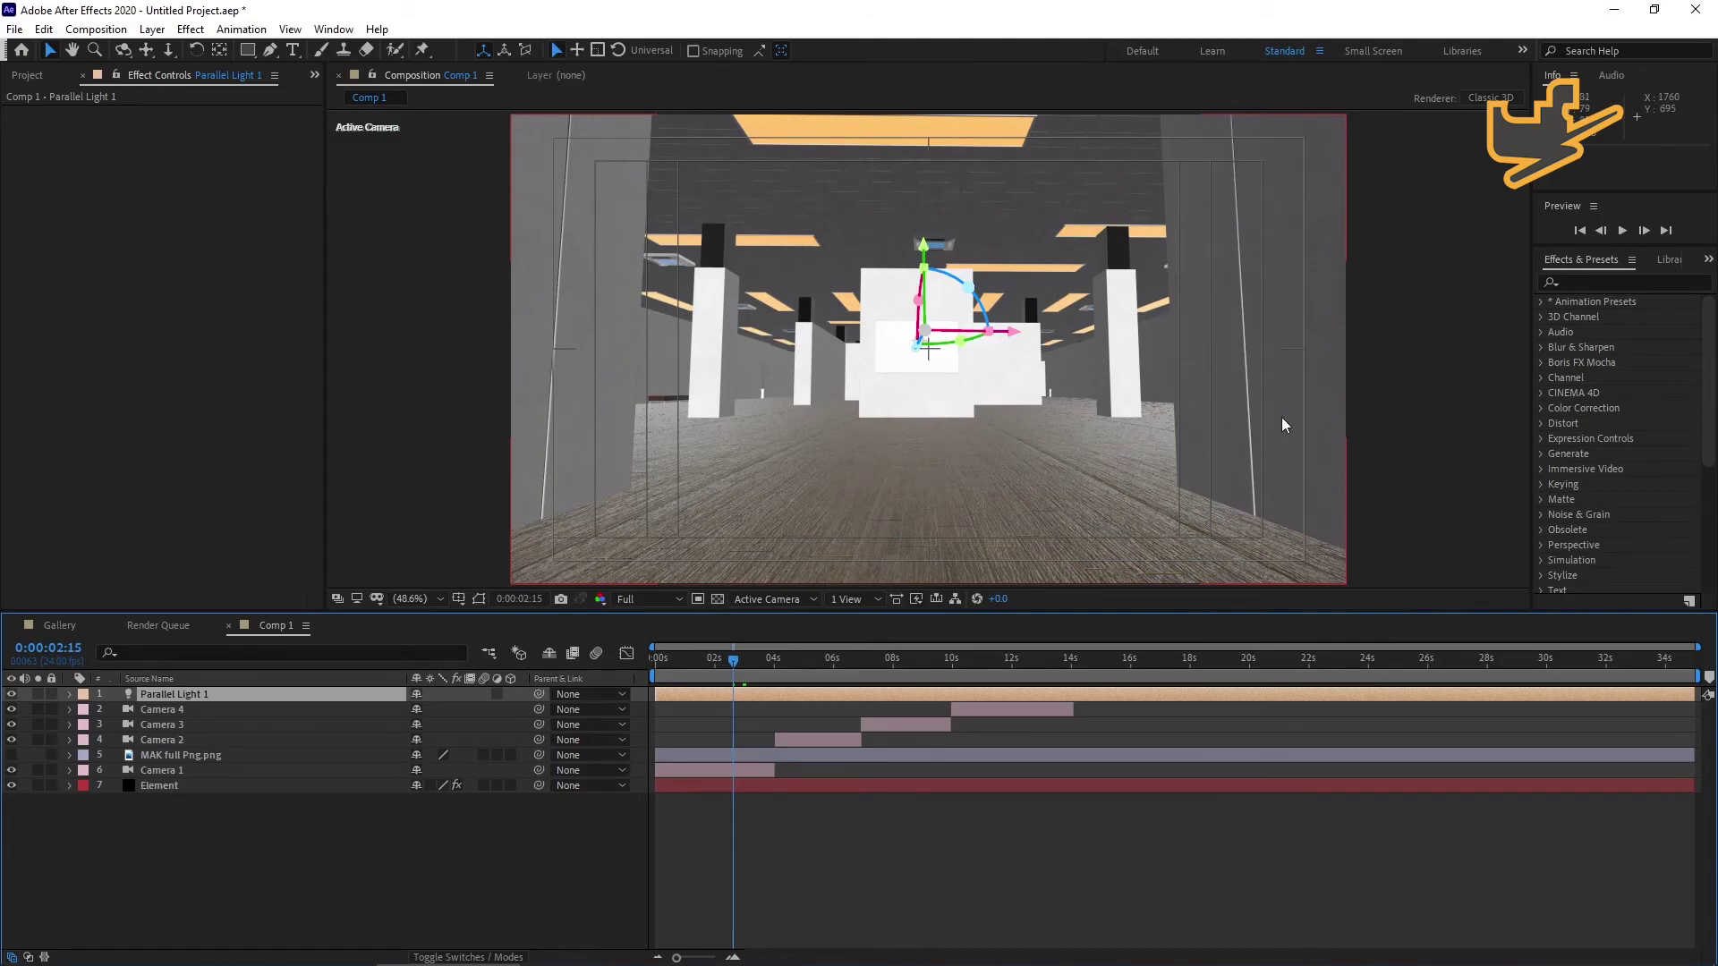
Place Parallel Light 1 high near the right wall and aim its point of interest towards the left side of the gallery.
left_click(1394, 427)
left_click_drag(925, 338, 1253, 218)
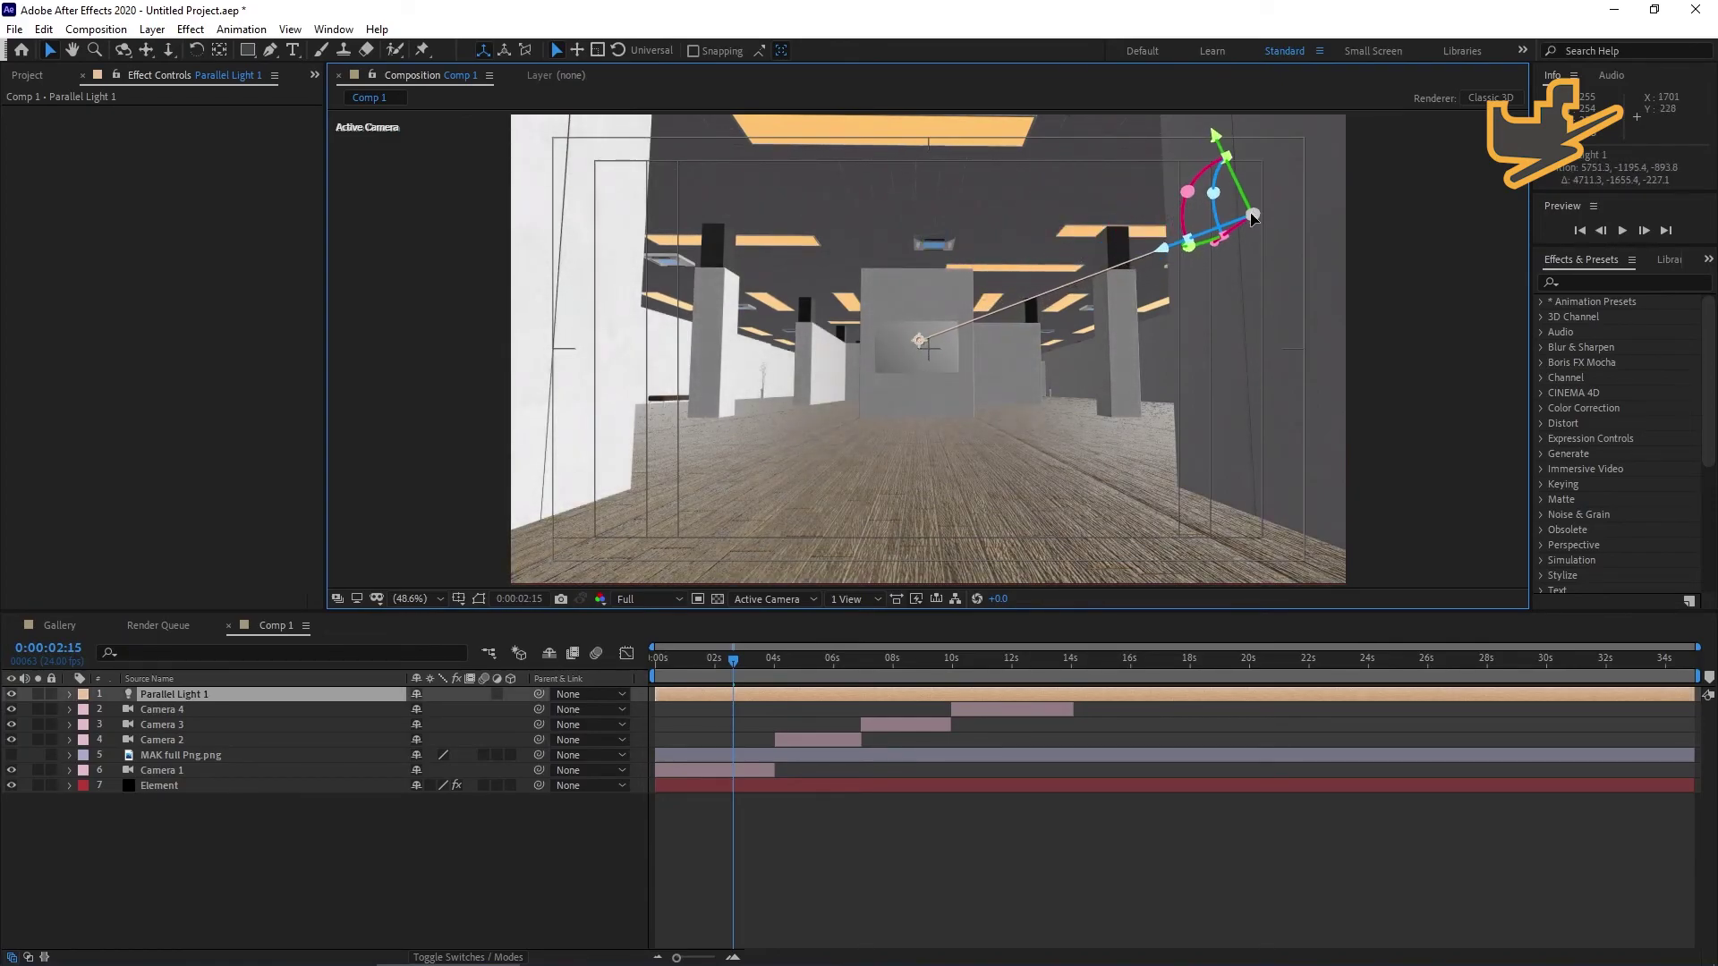
left_click_drag(920, 339, 786, 349)
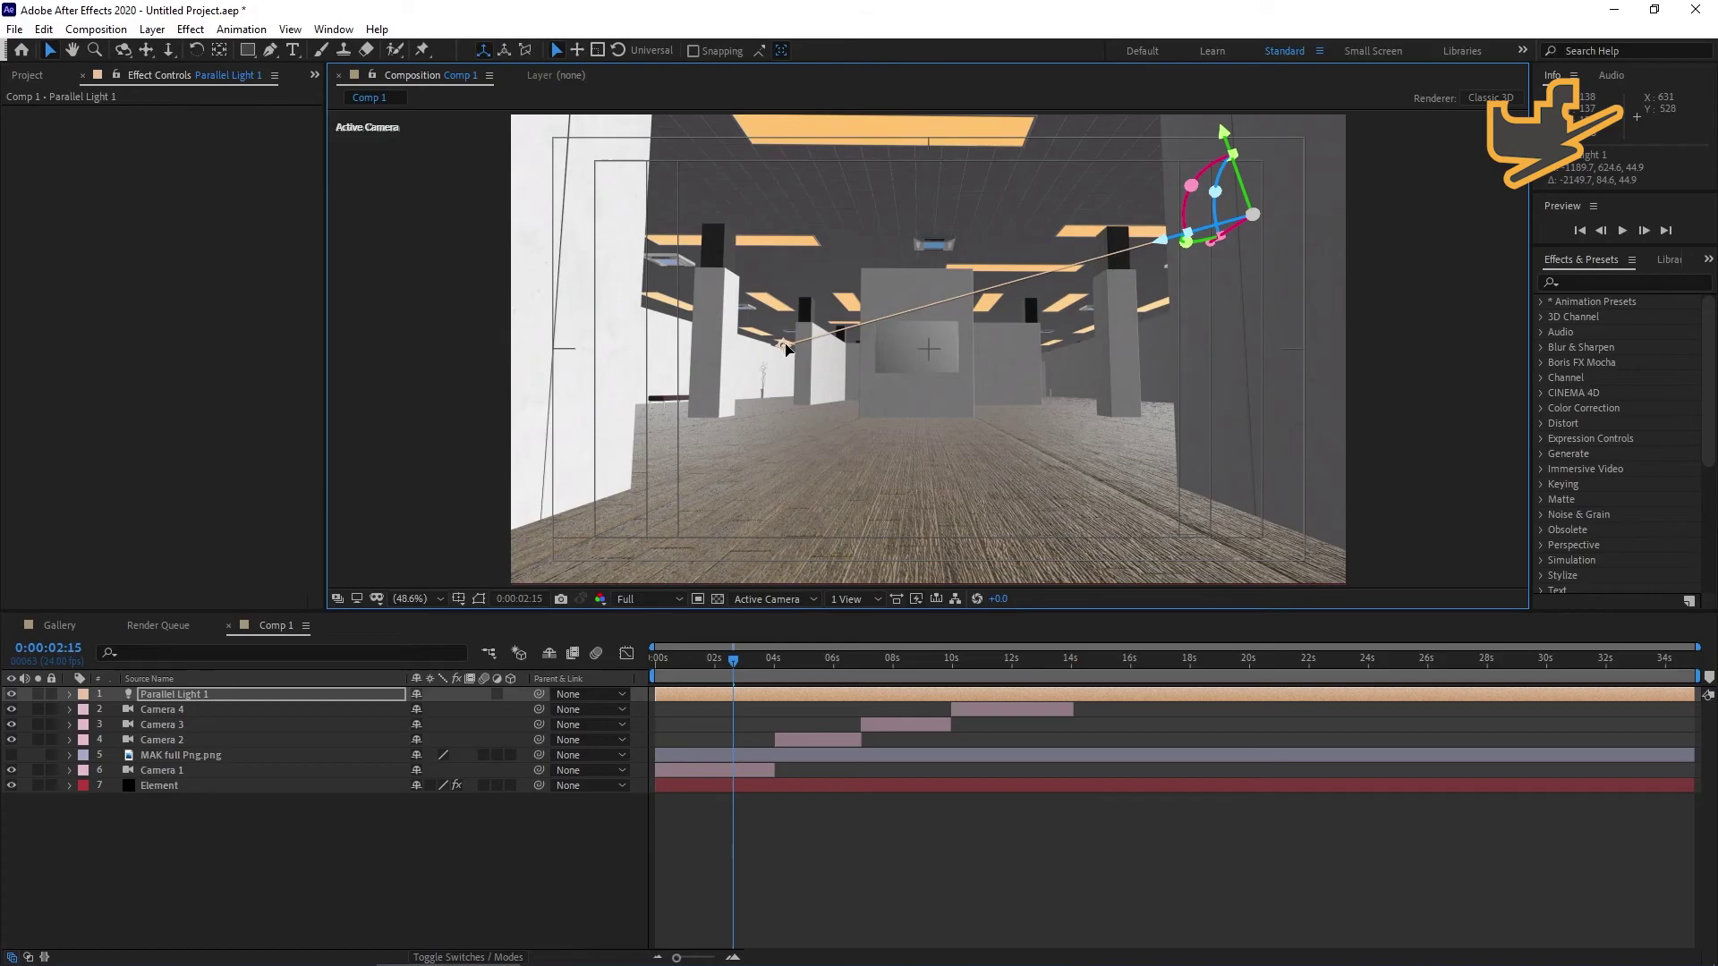
left_click(1416, 422)
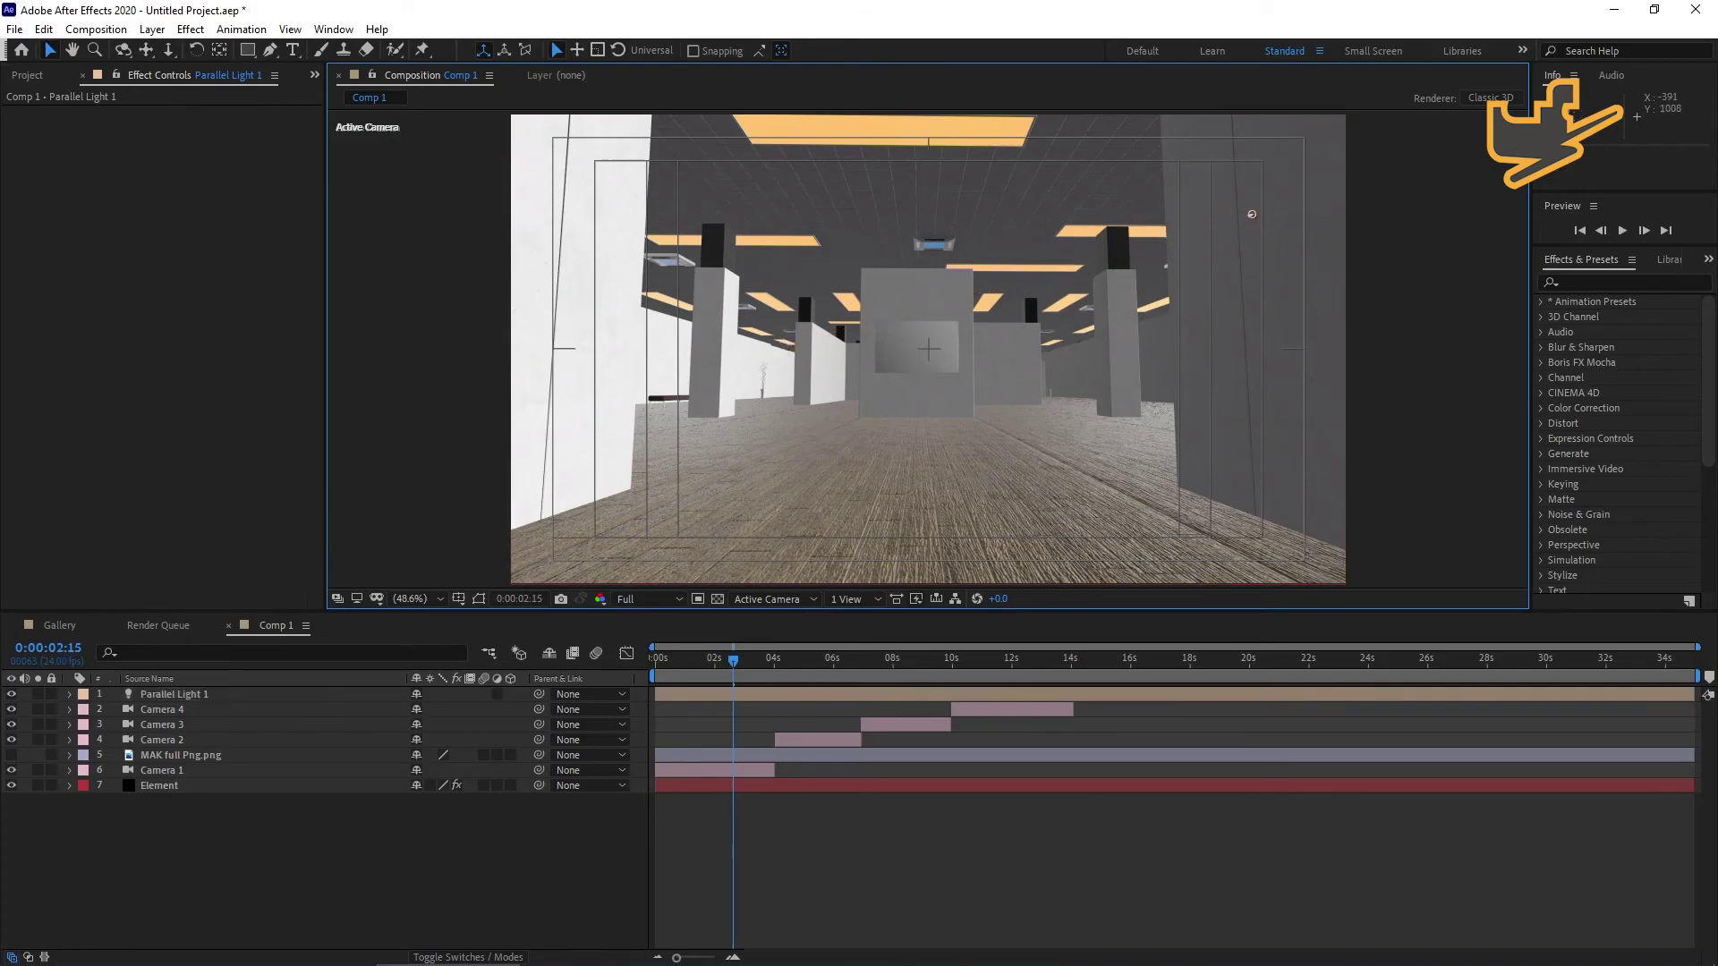
Duplicate Parallel Light 1, place the copy high on the gallery's left side and aim it towards the right side.
left_click(163, 696)
key("ctrl+d")
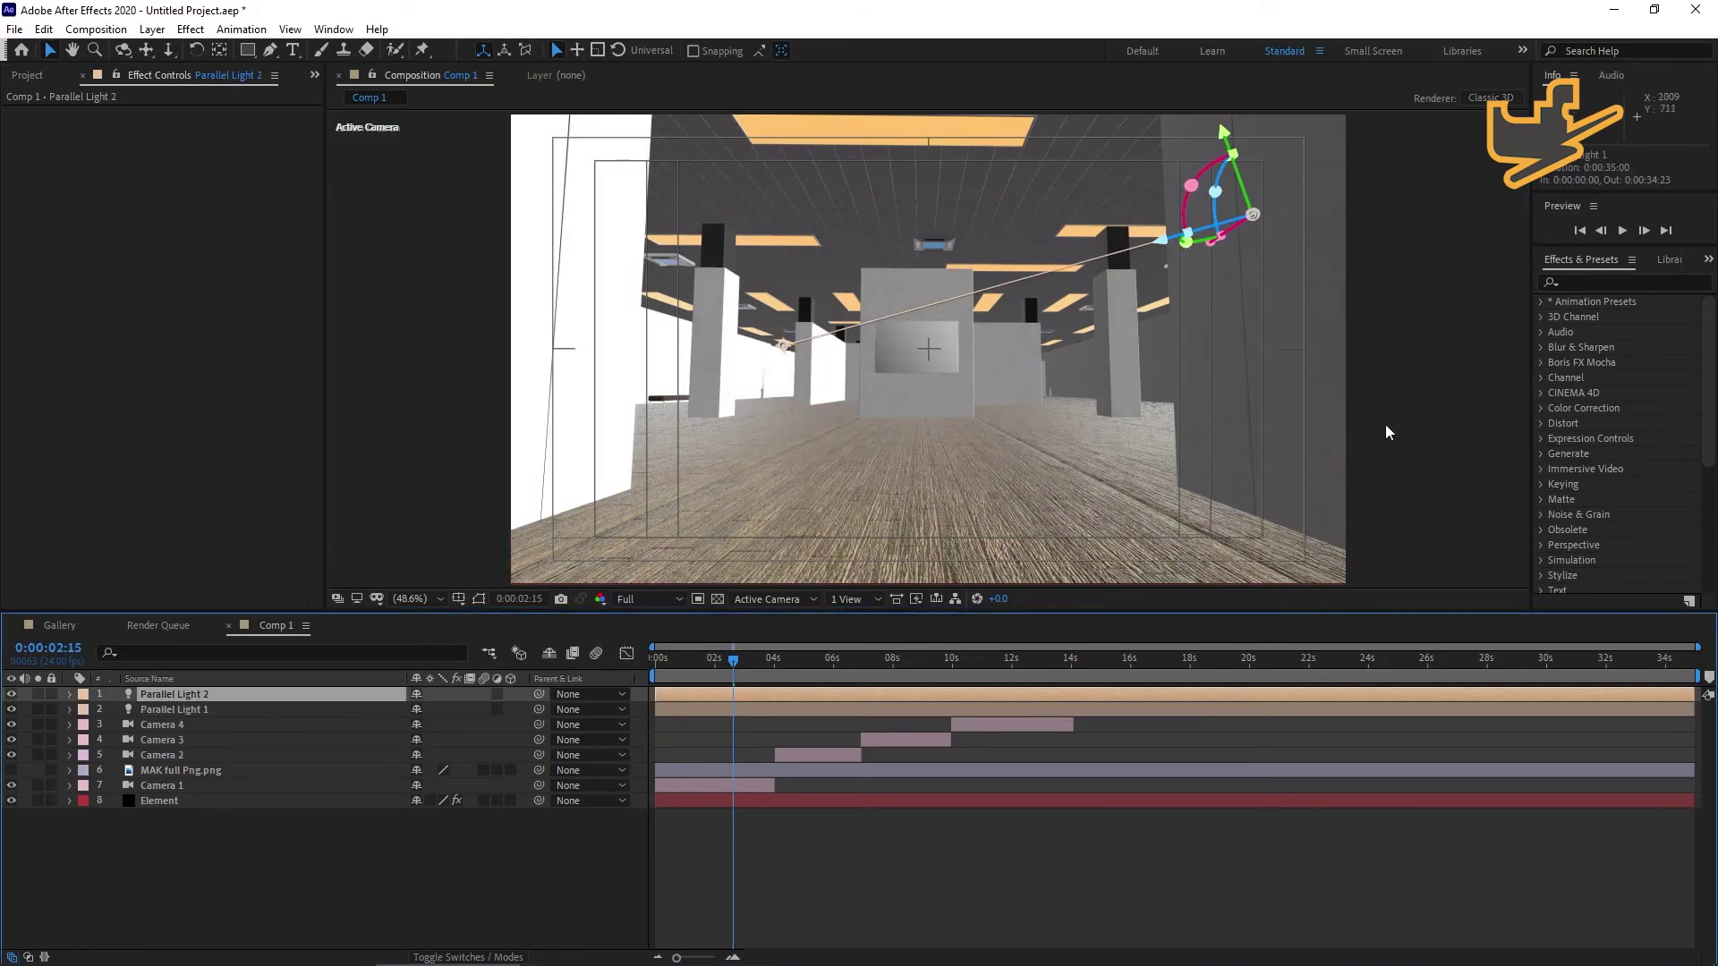
left_click_drag(1252, 214, 716, 222)
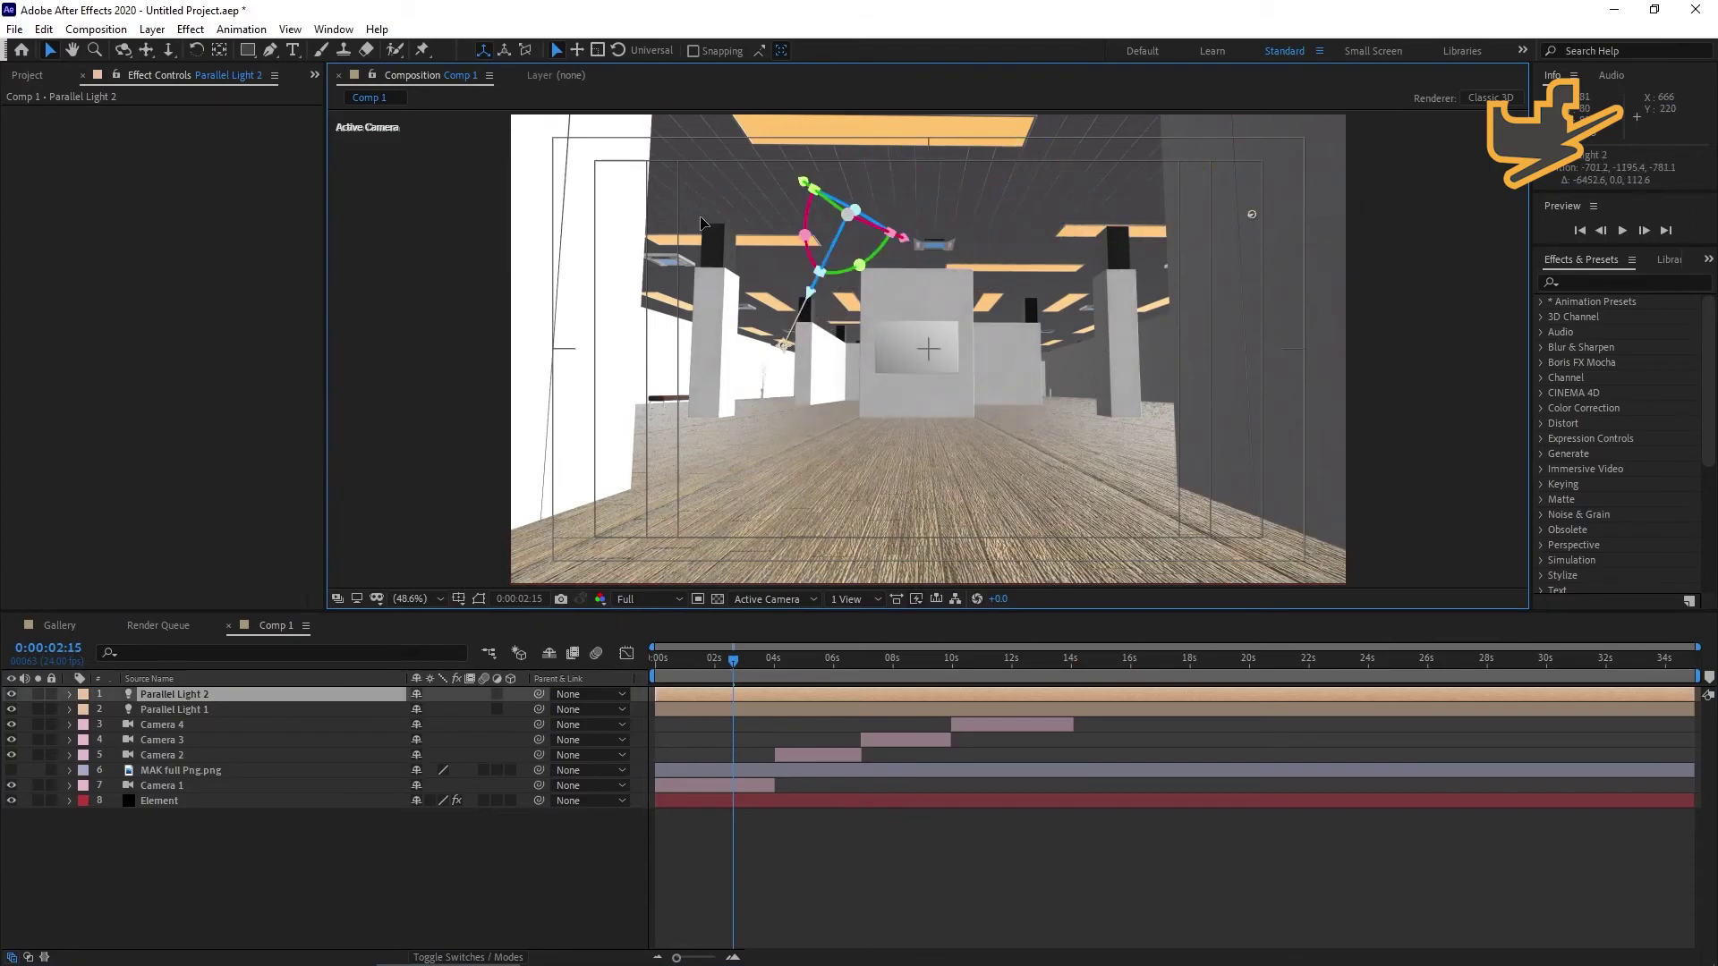
left_click_drag(789, 349, 1028, 330)
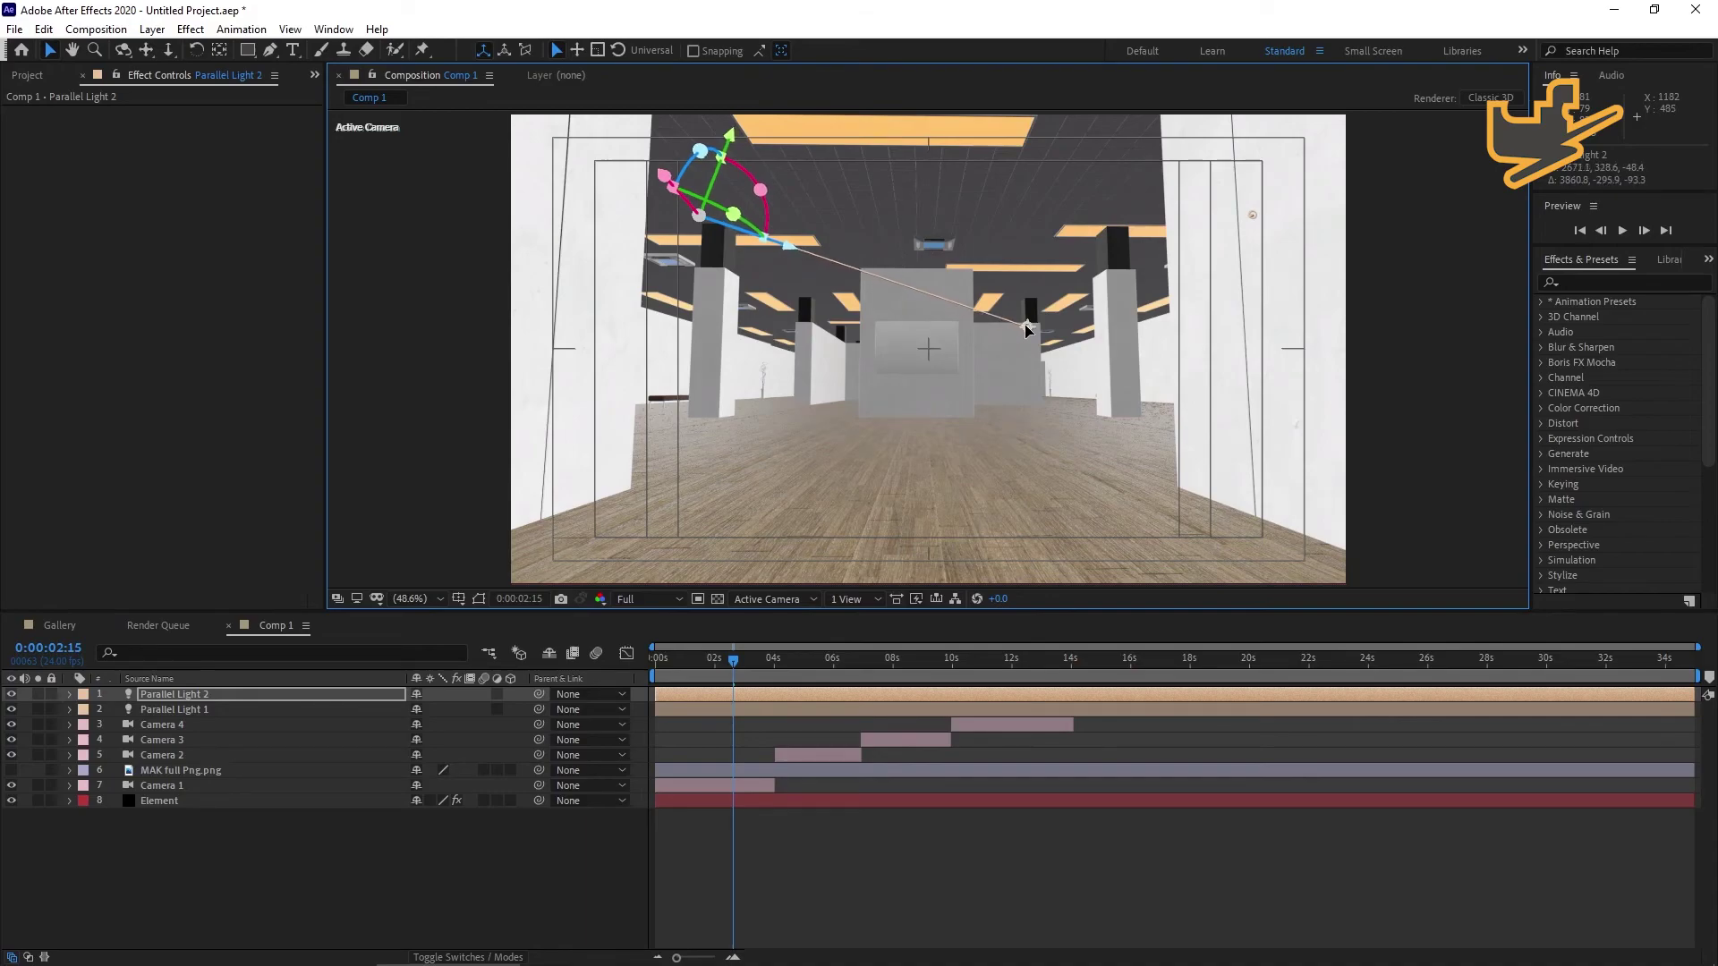
left_click(1444, 426)
Duplicate Parallel Light 2 and place the copy low near the central wall, aimed up at the ceiling.
left_click(174, 691)
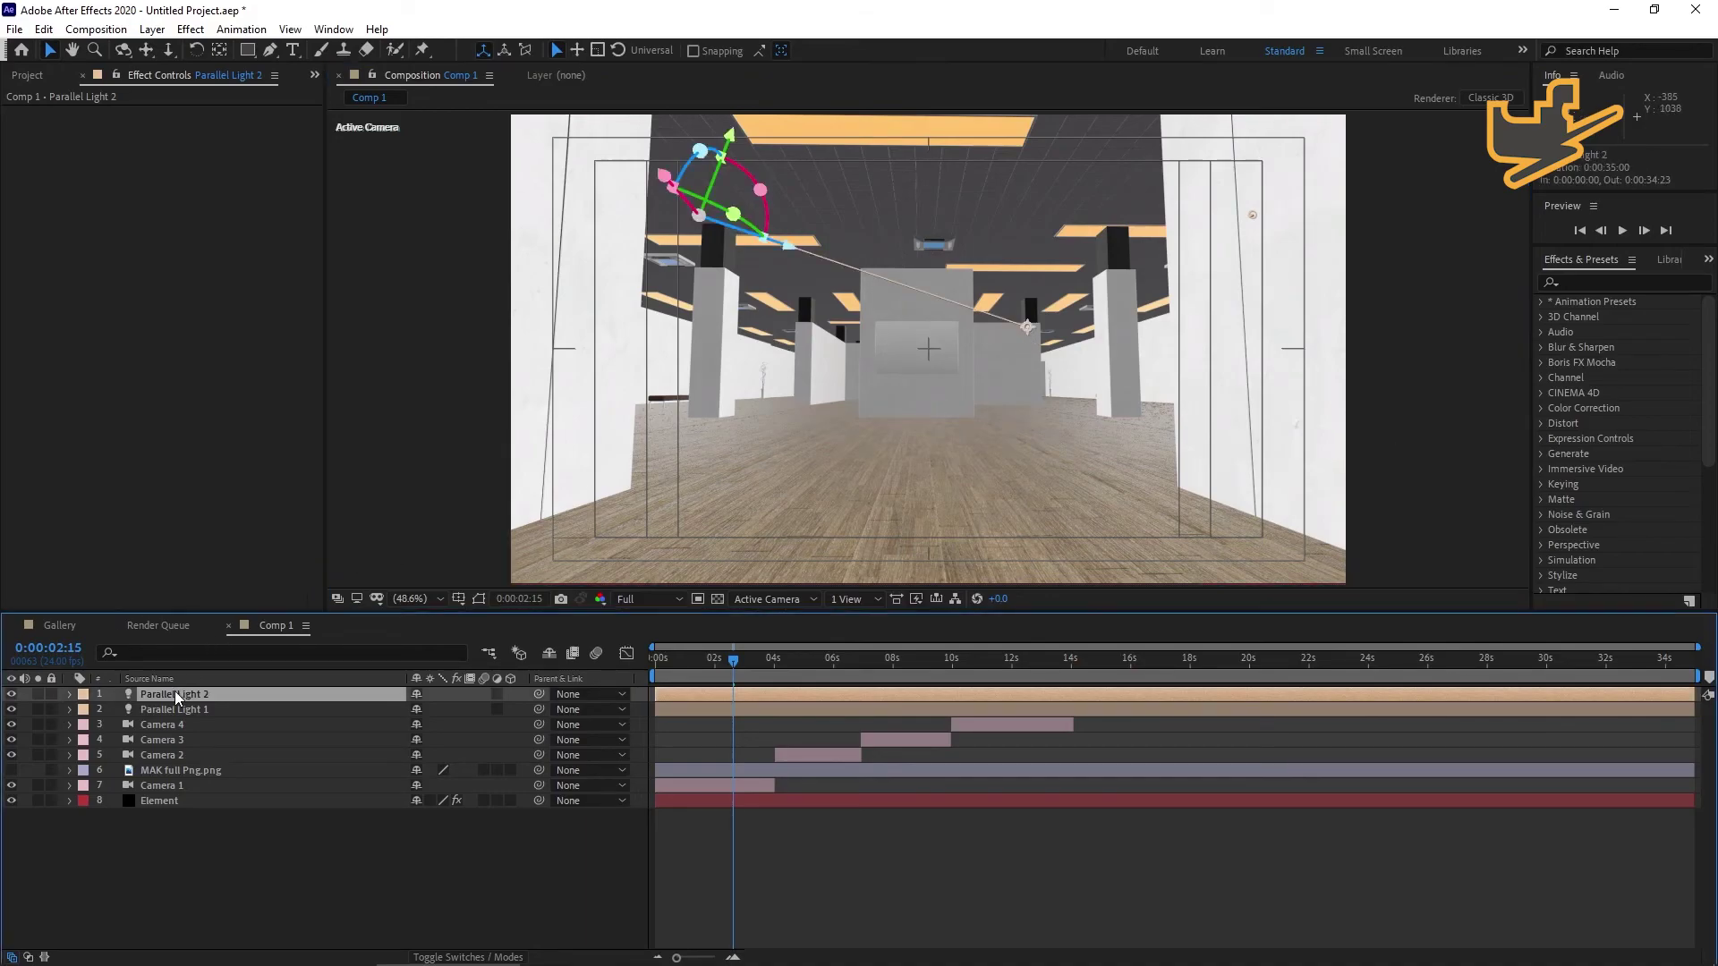
key("ctrl+d")
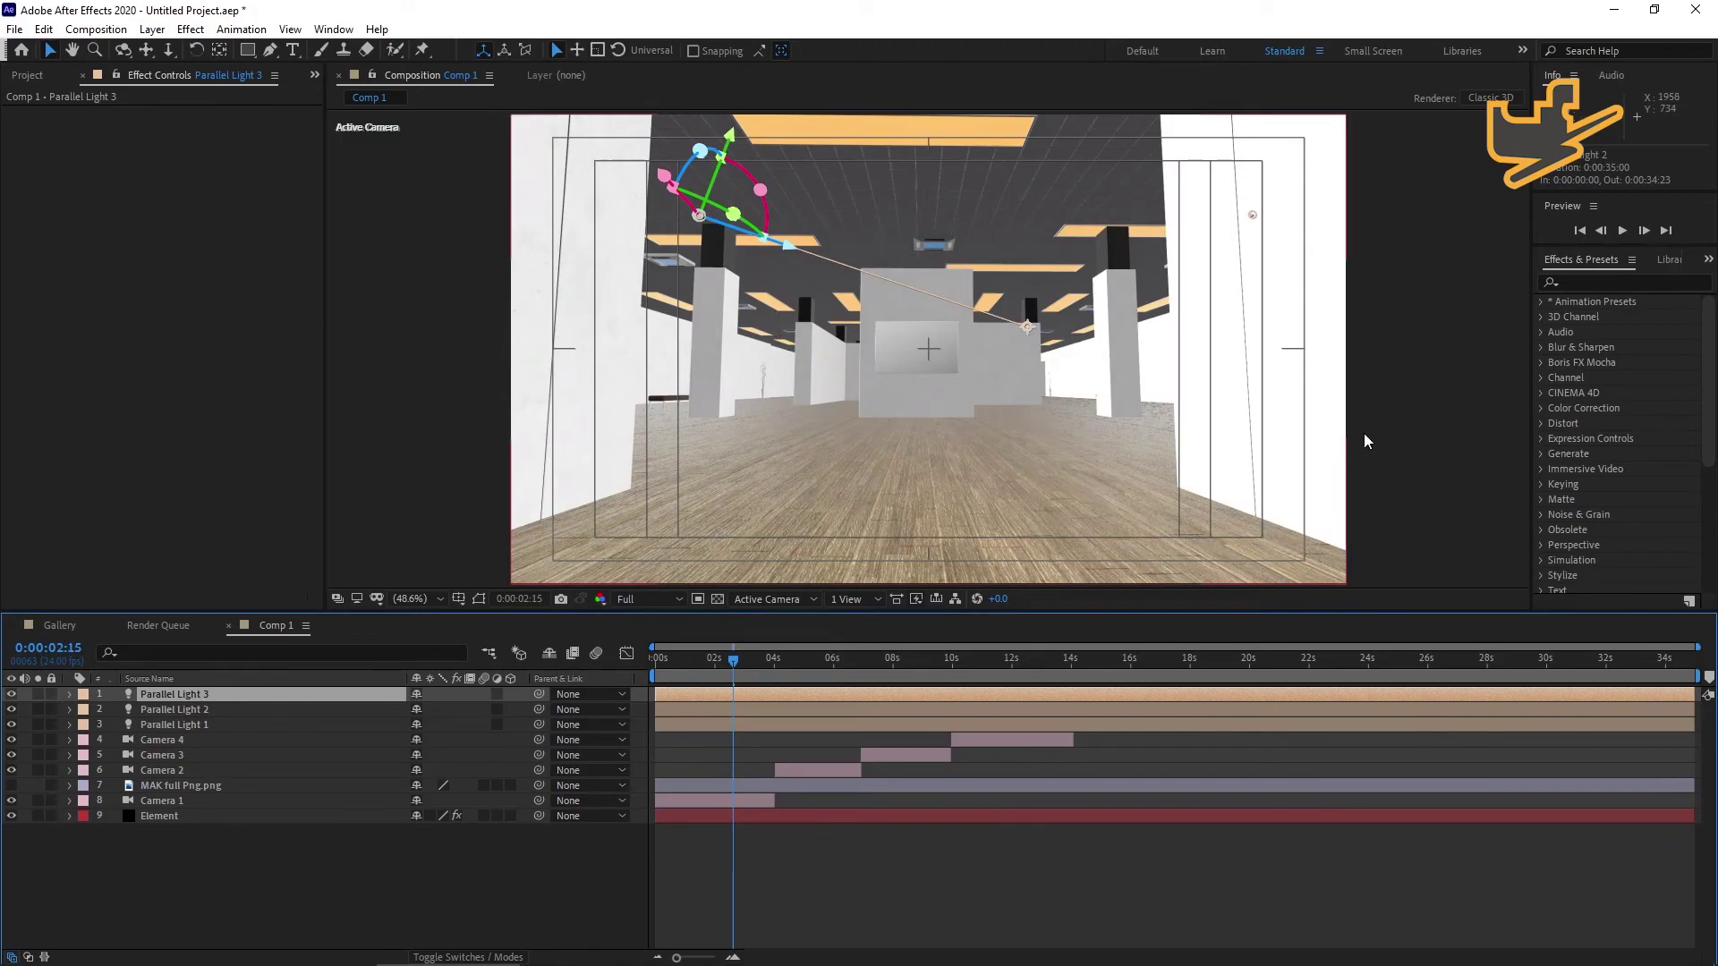
key("ctrl+shift+a")
left_click_drag(699, 215, 985, 293)
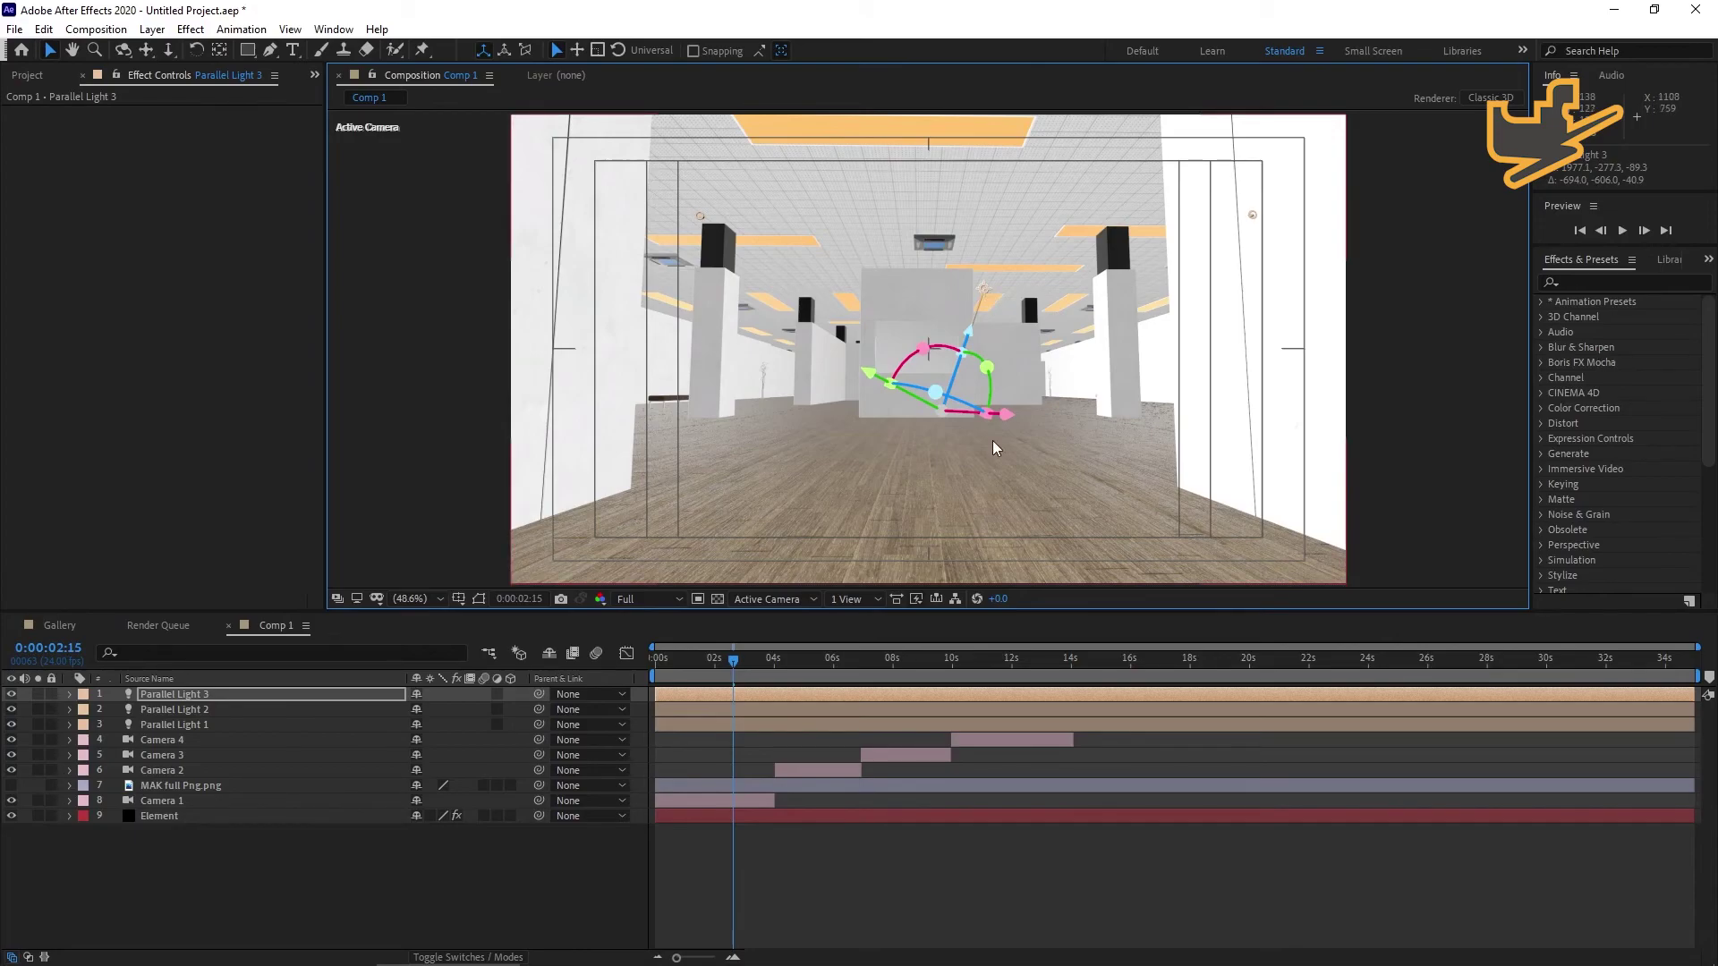
left_click(1420, 453)
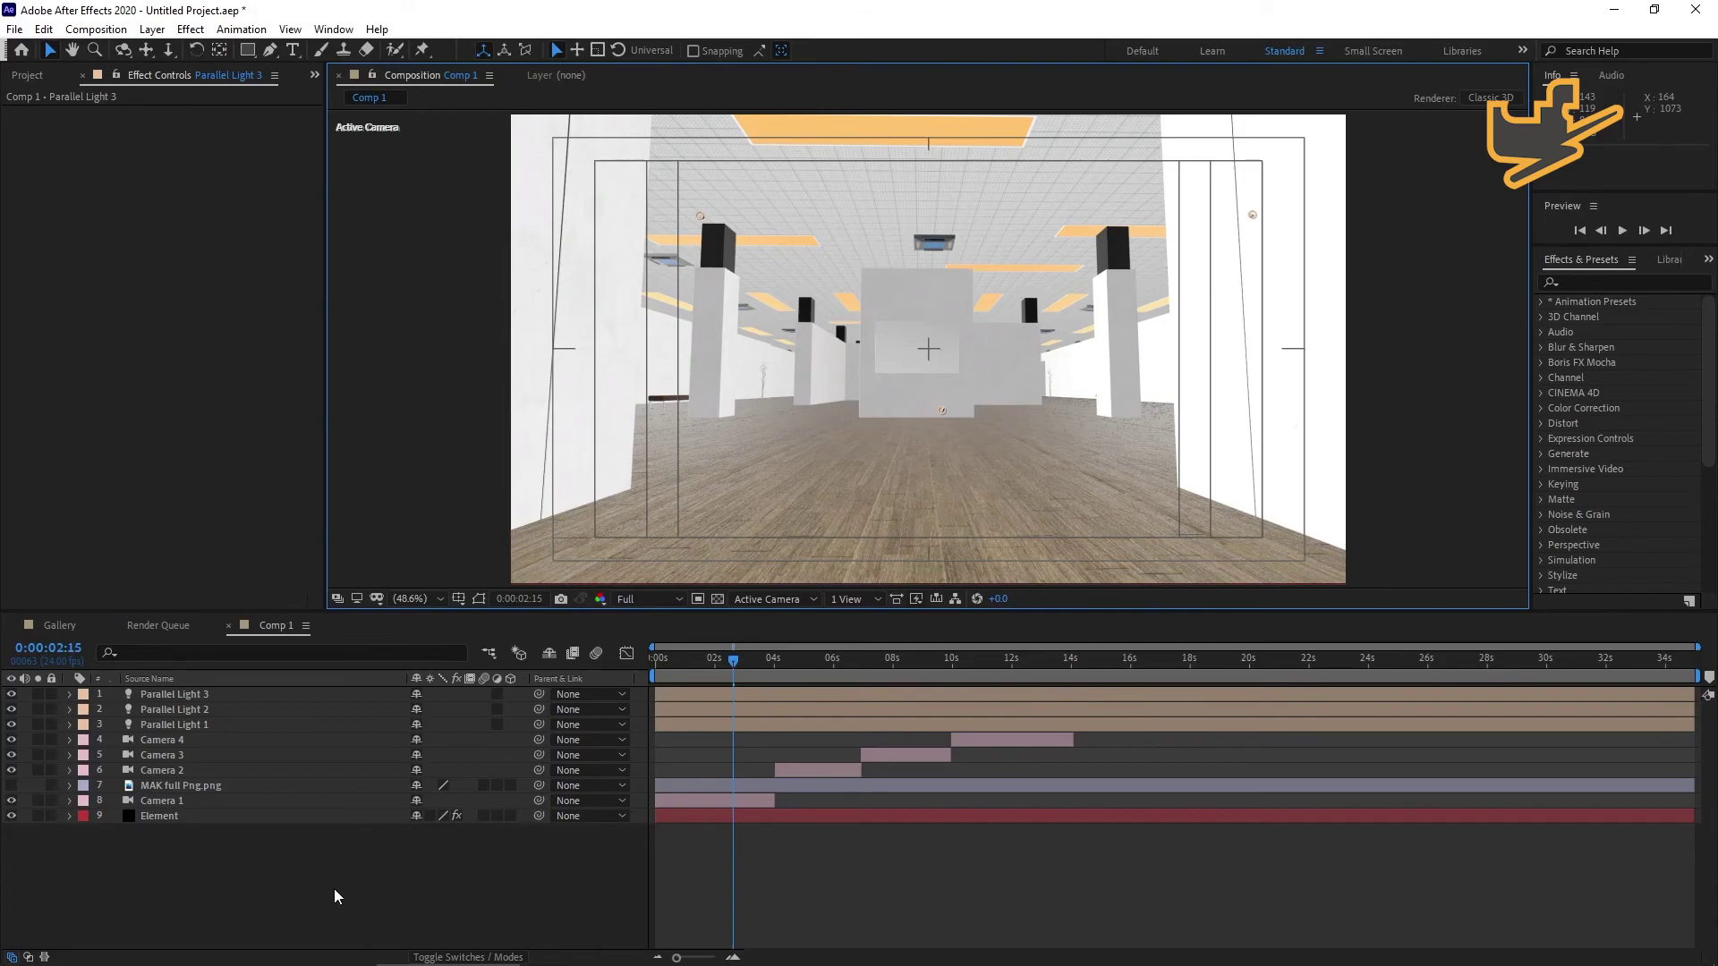
right_click(245, 880)
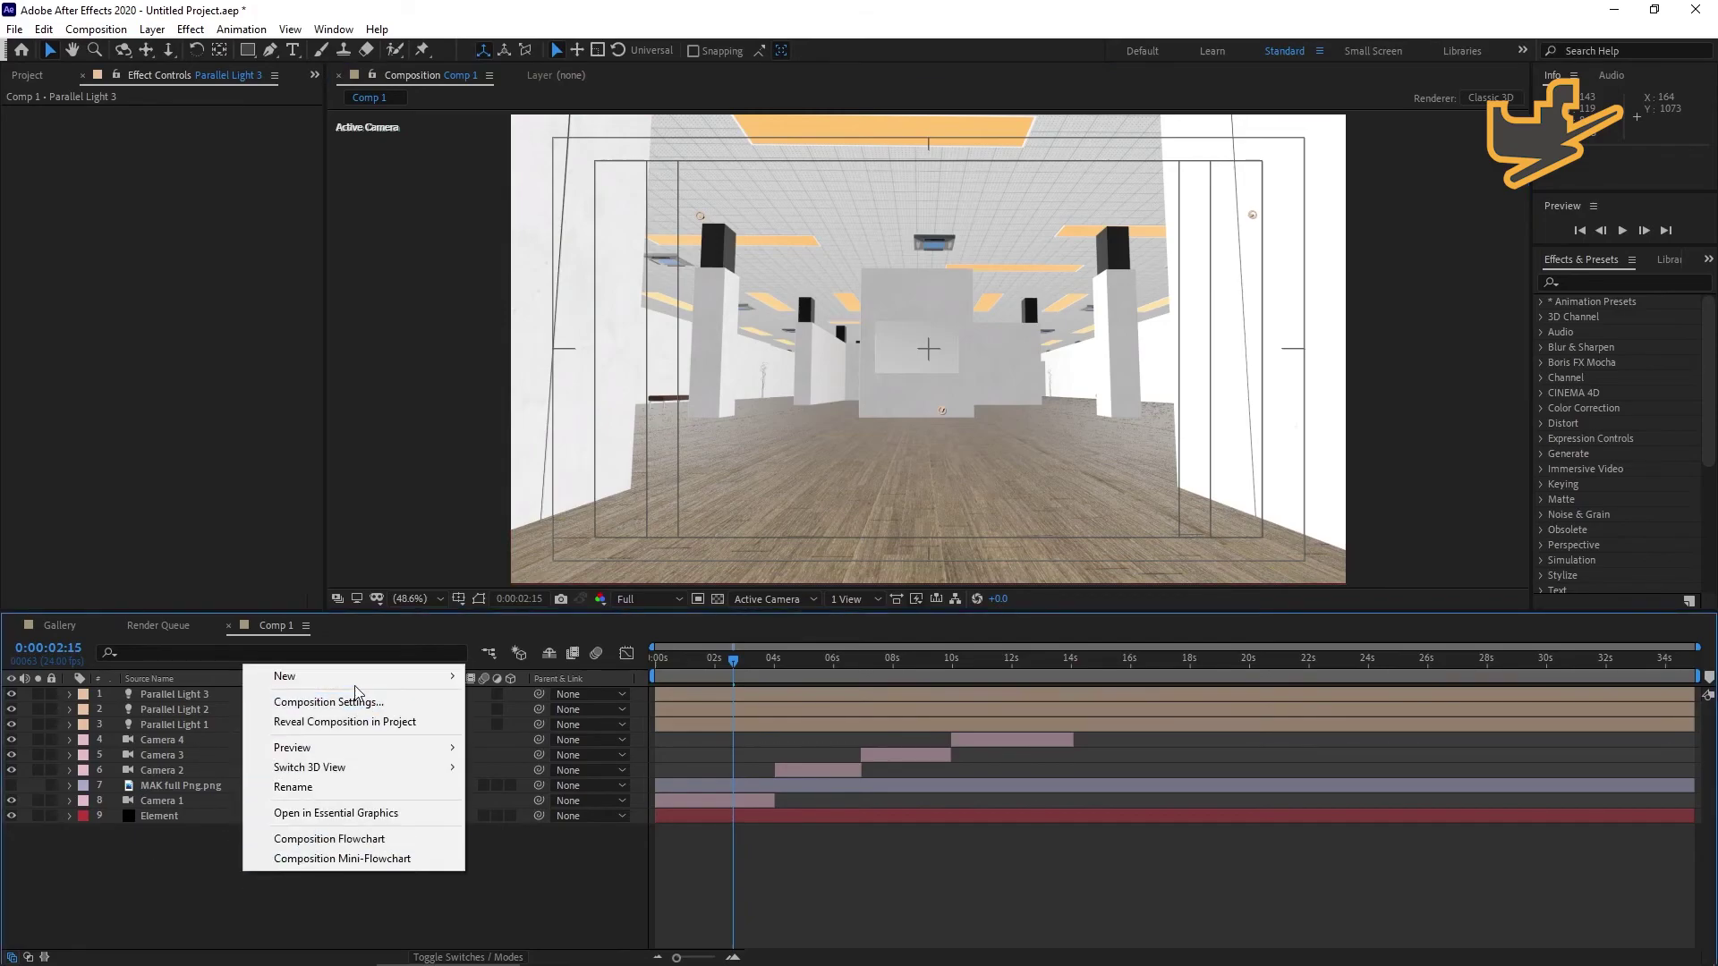
mouse_move(421, 673)
left_click(537, 727)
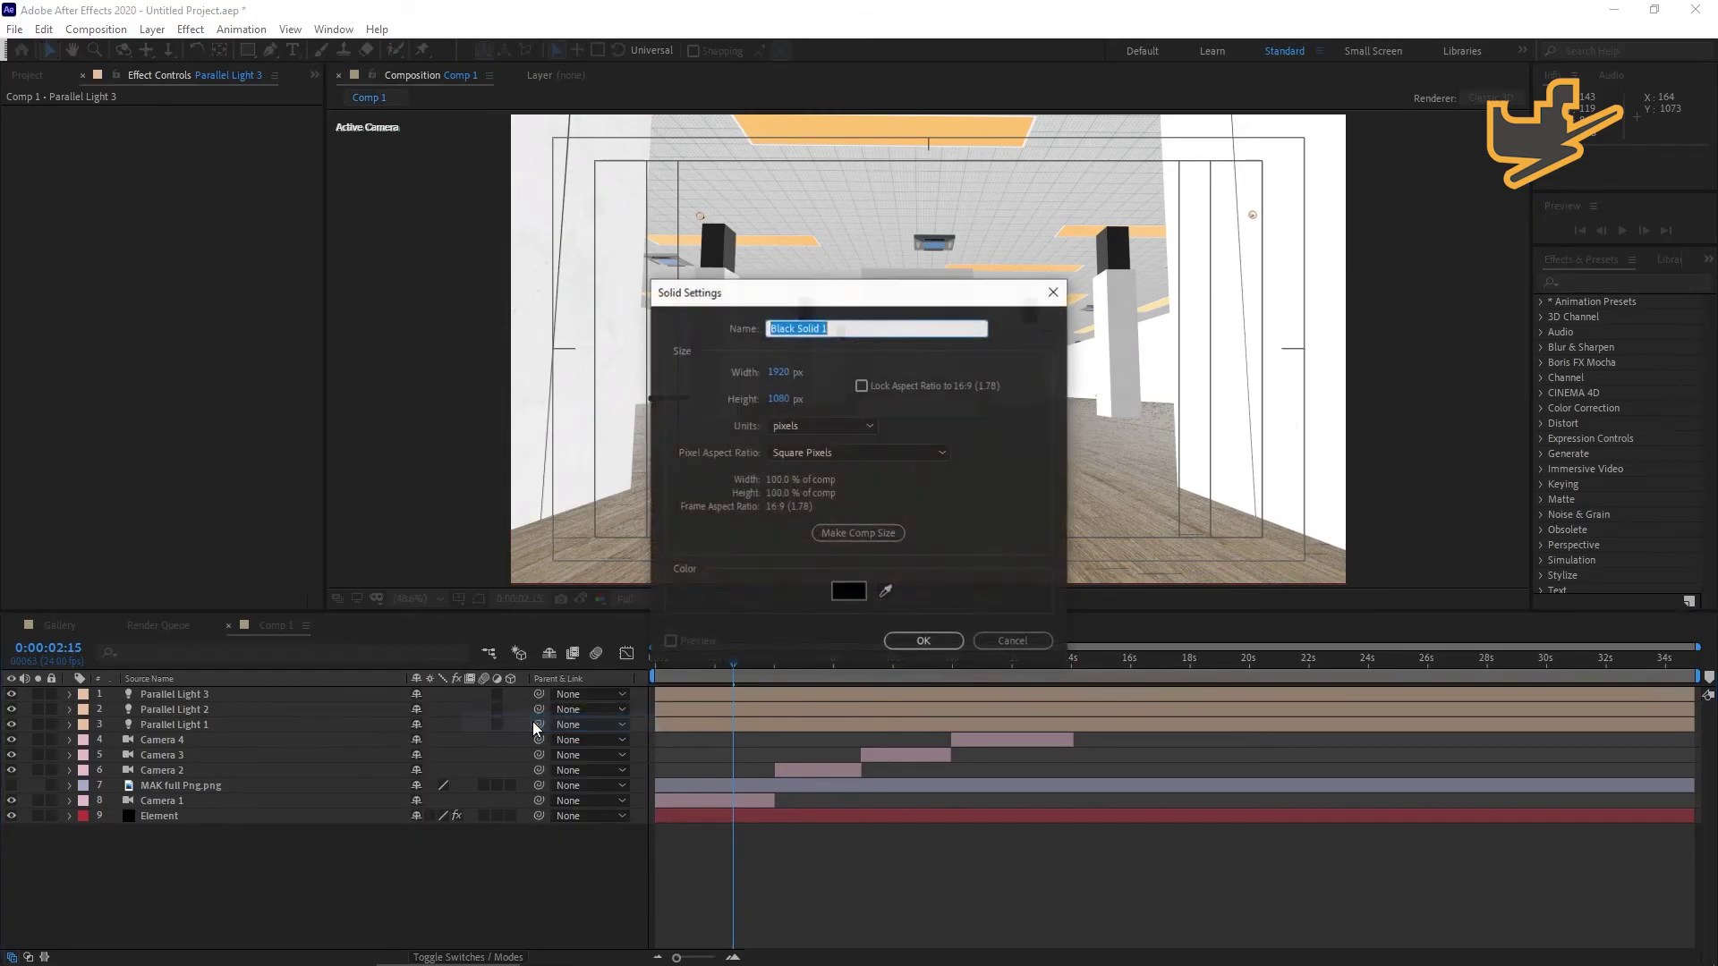
left_click(1013, 641)
Add a spot light to Comp 1 with a light orange colour.
right_click(367, 867)
mouse_move(443, 672)
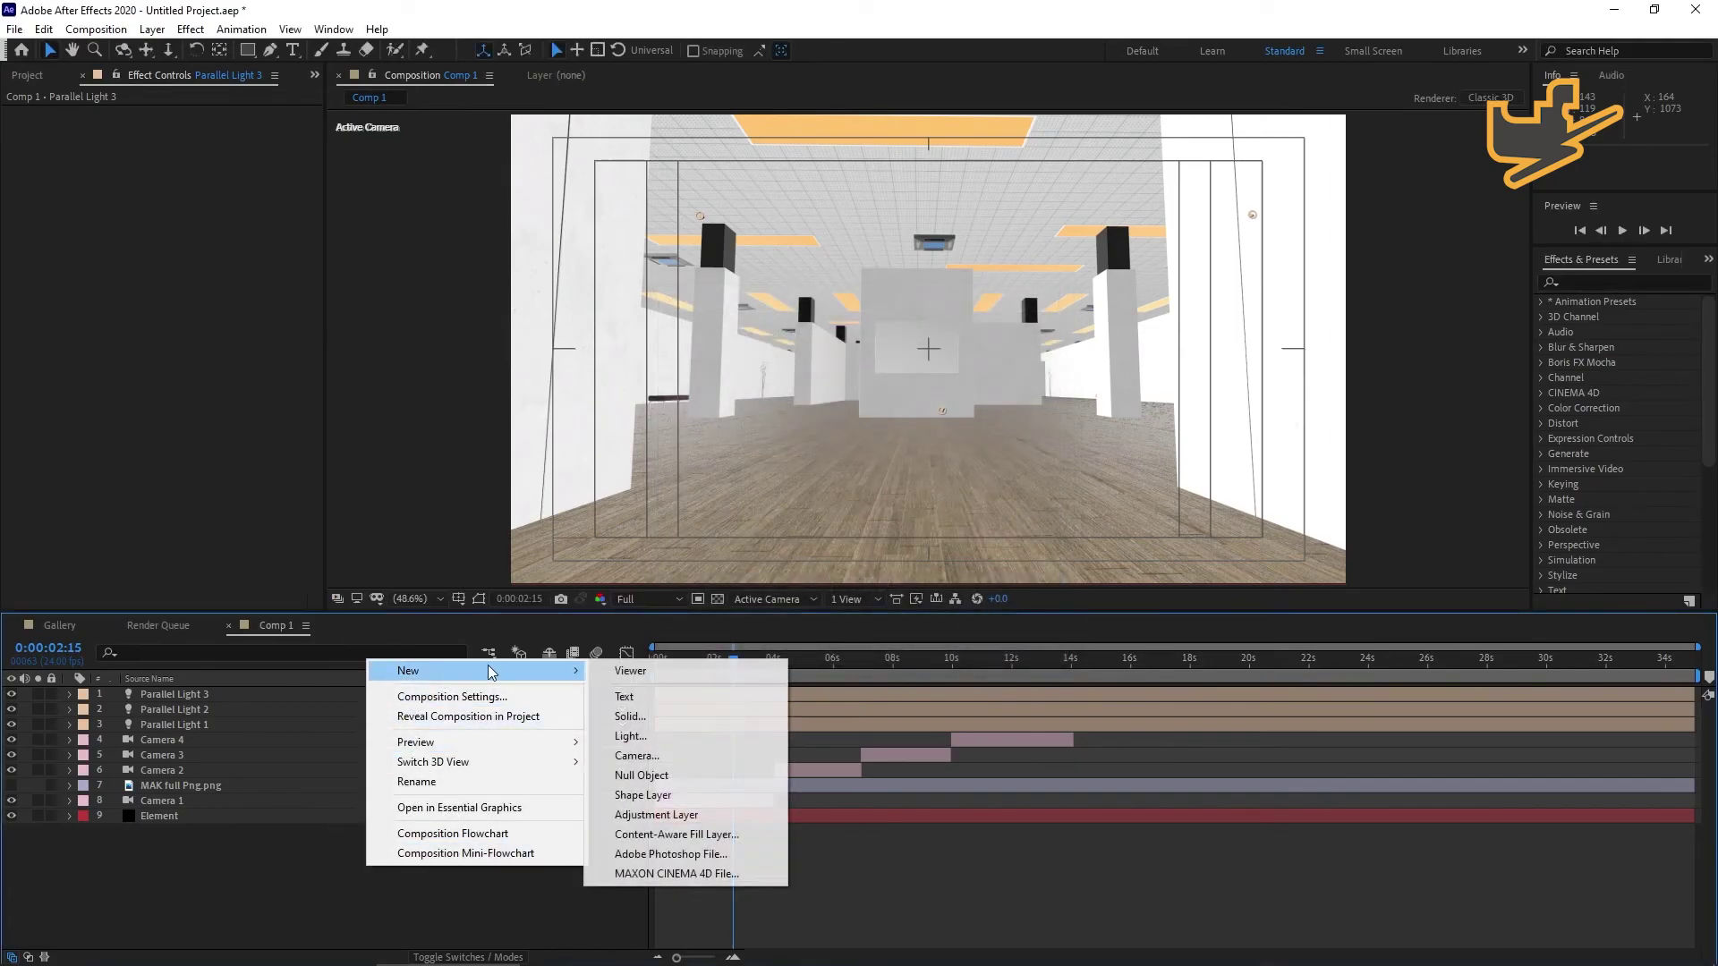
left_click(627, 737)
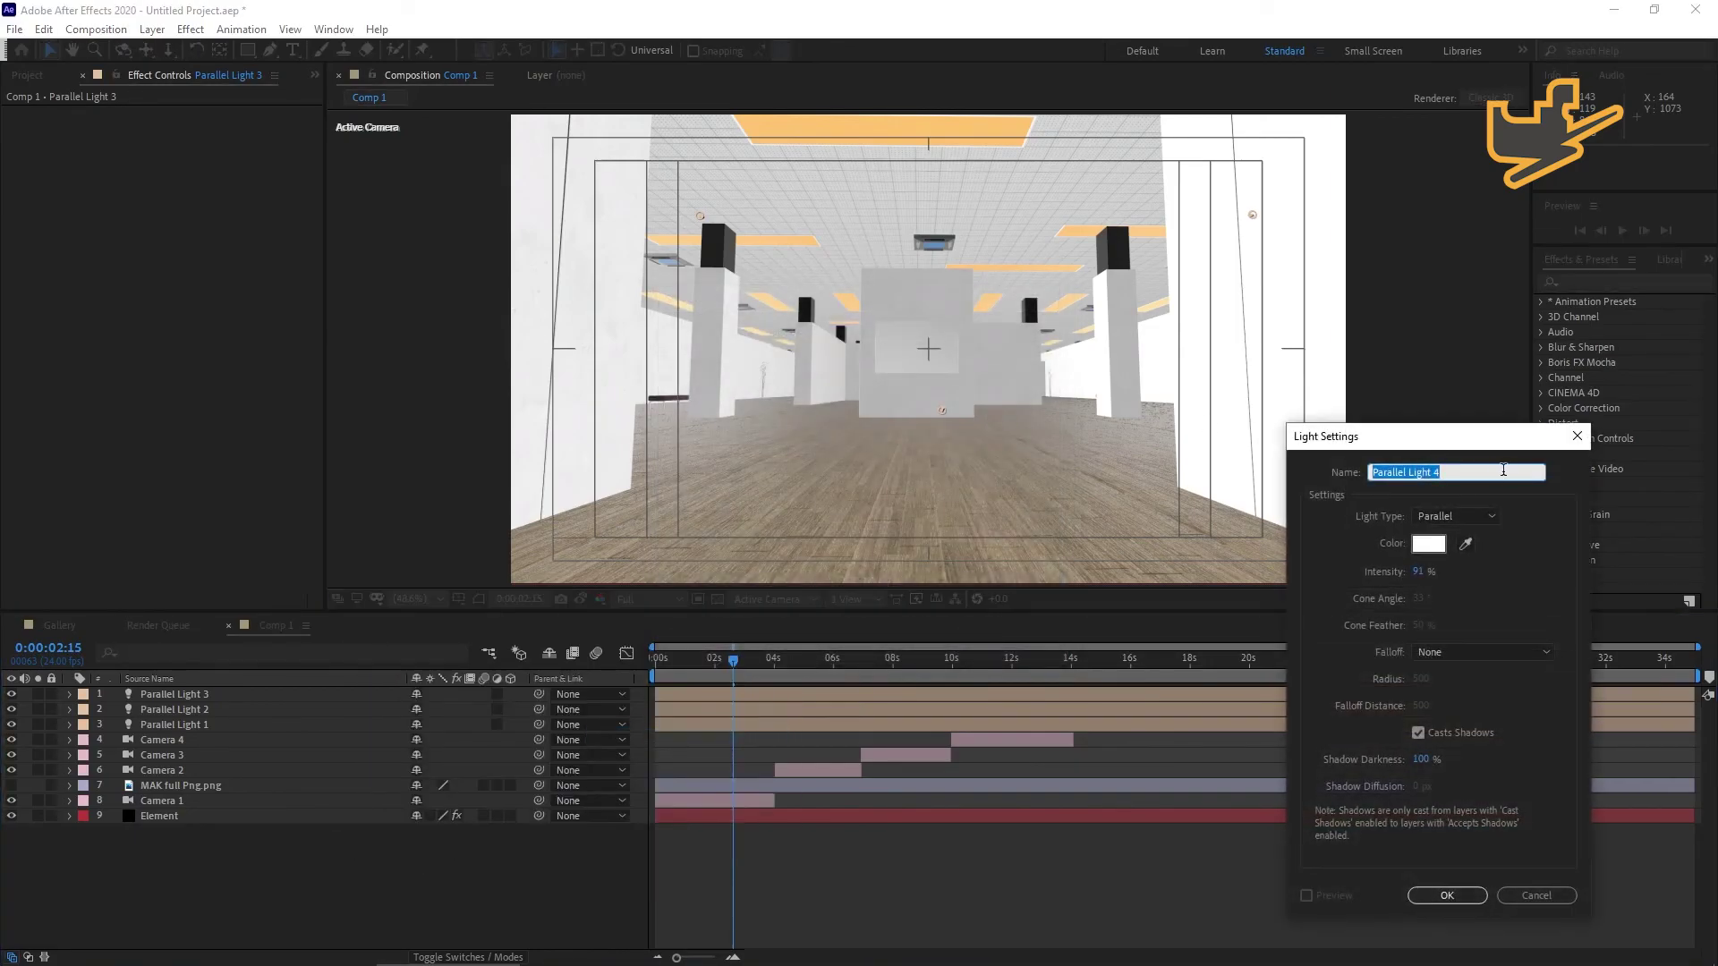
left_click(1486, 517)
left_click(1443, 555)
left_click(1429, 543)
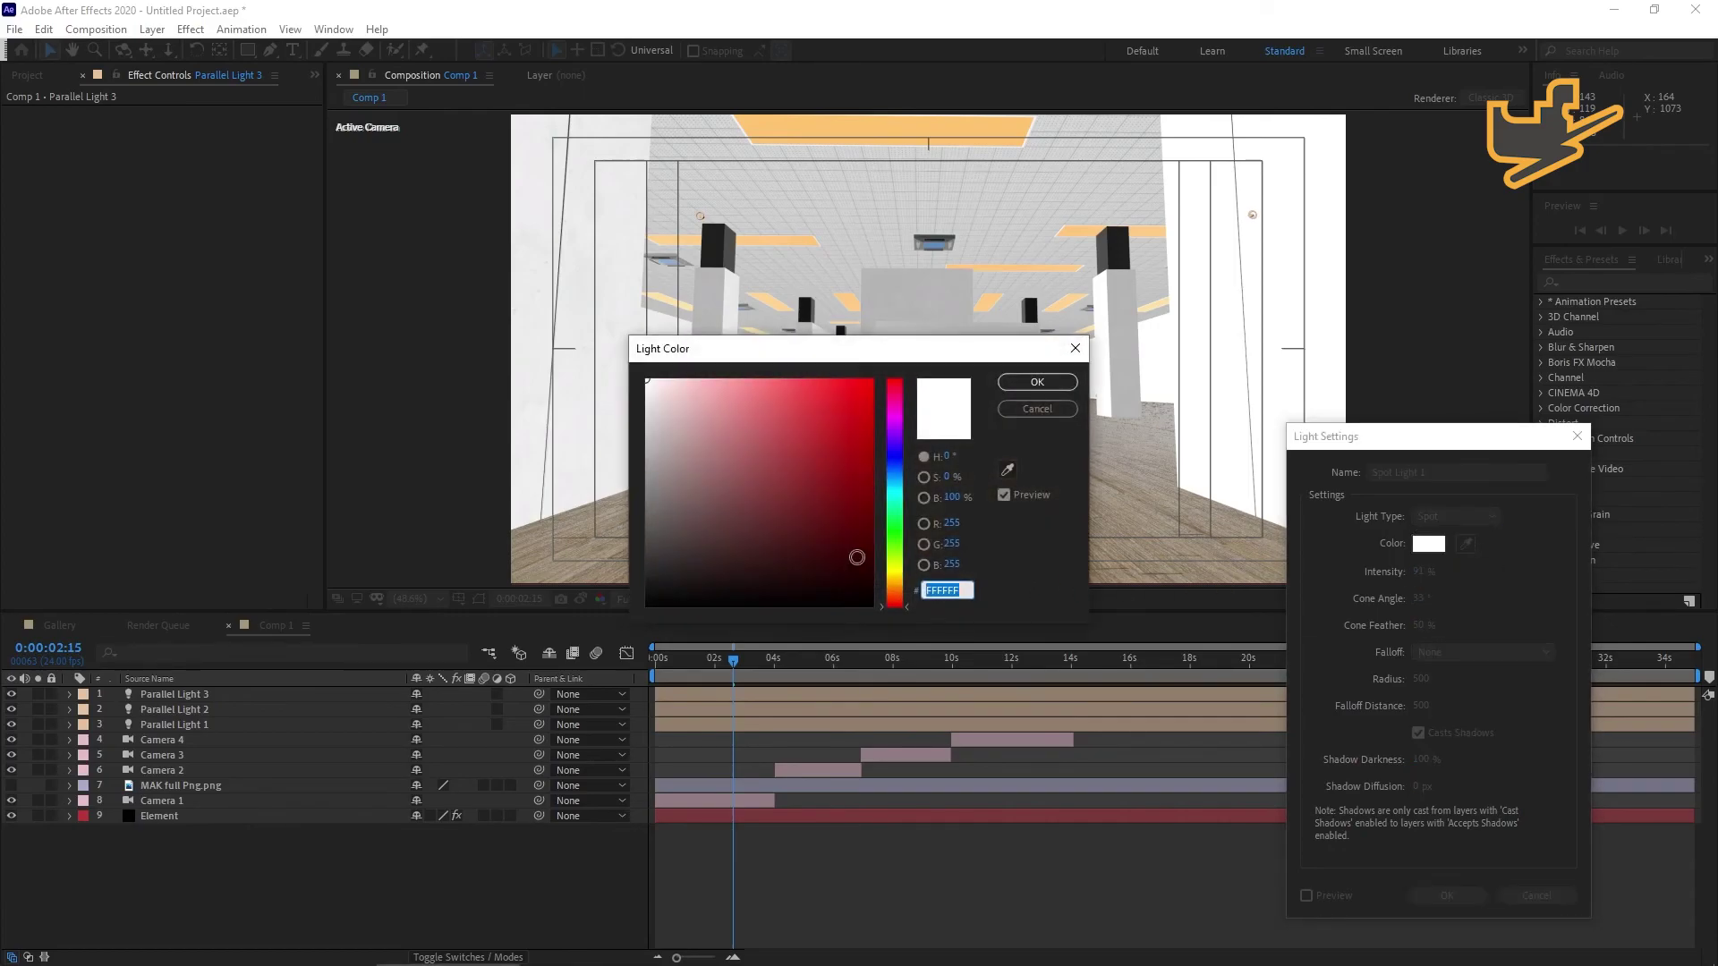
left_click(894, 590)
left_click(769, 408)
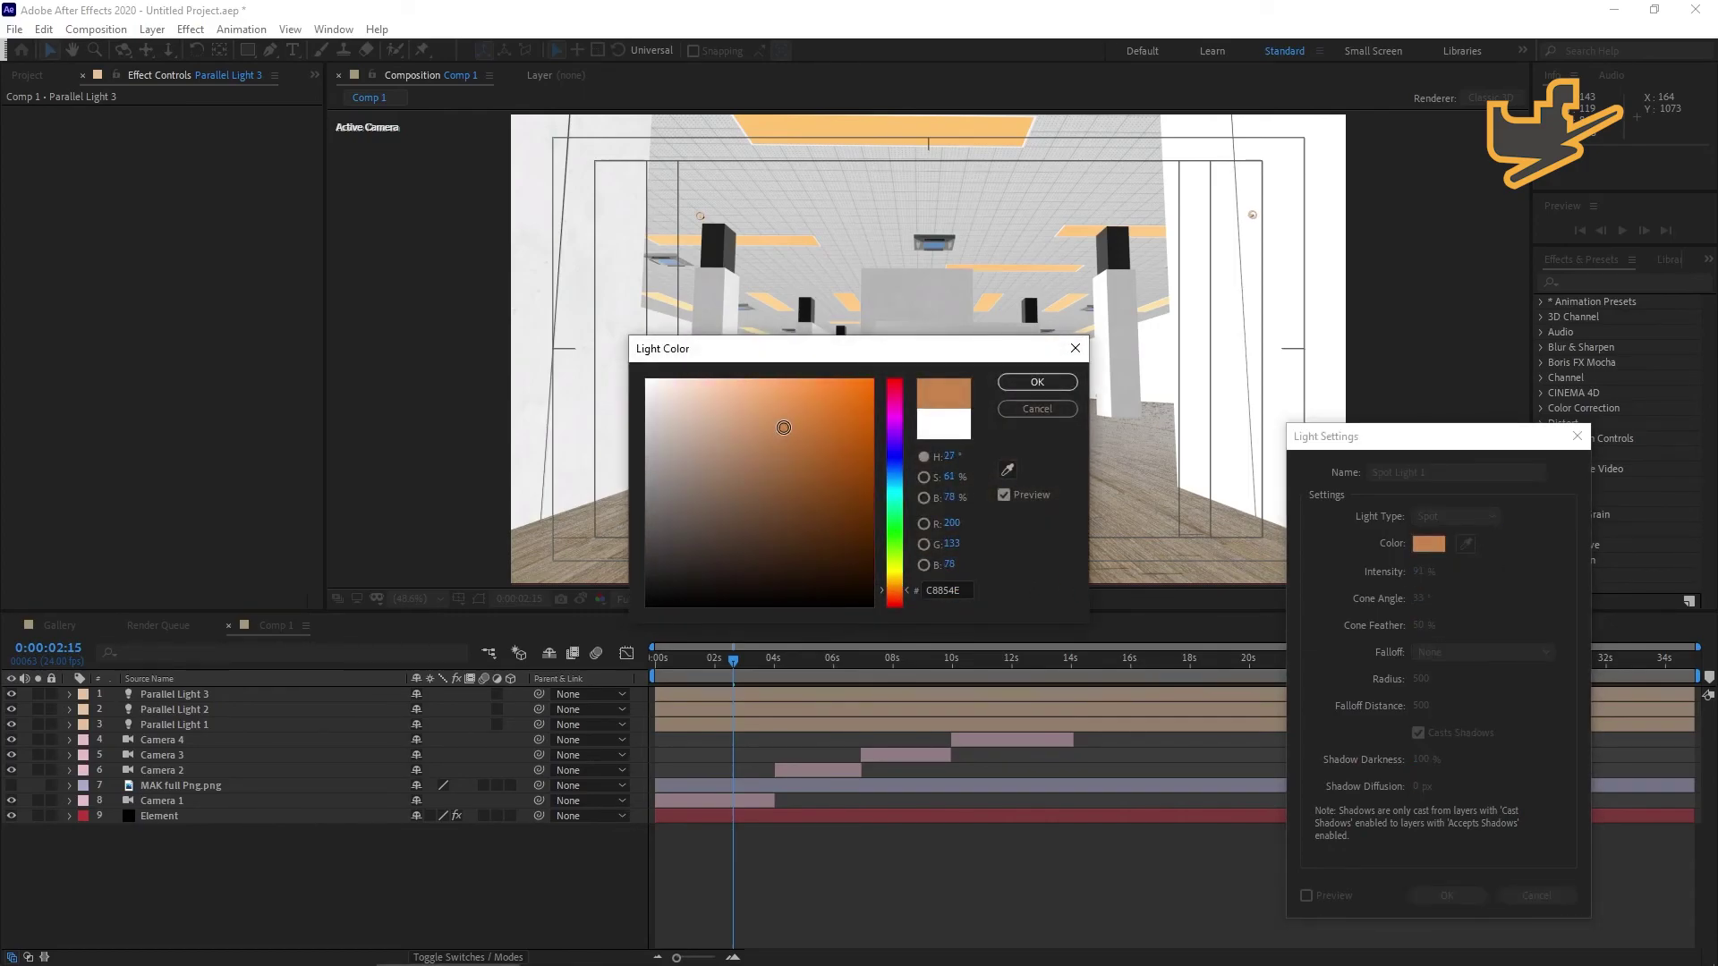
left_click(1033, 385)
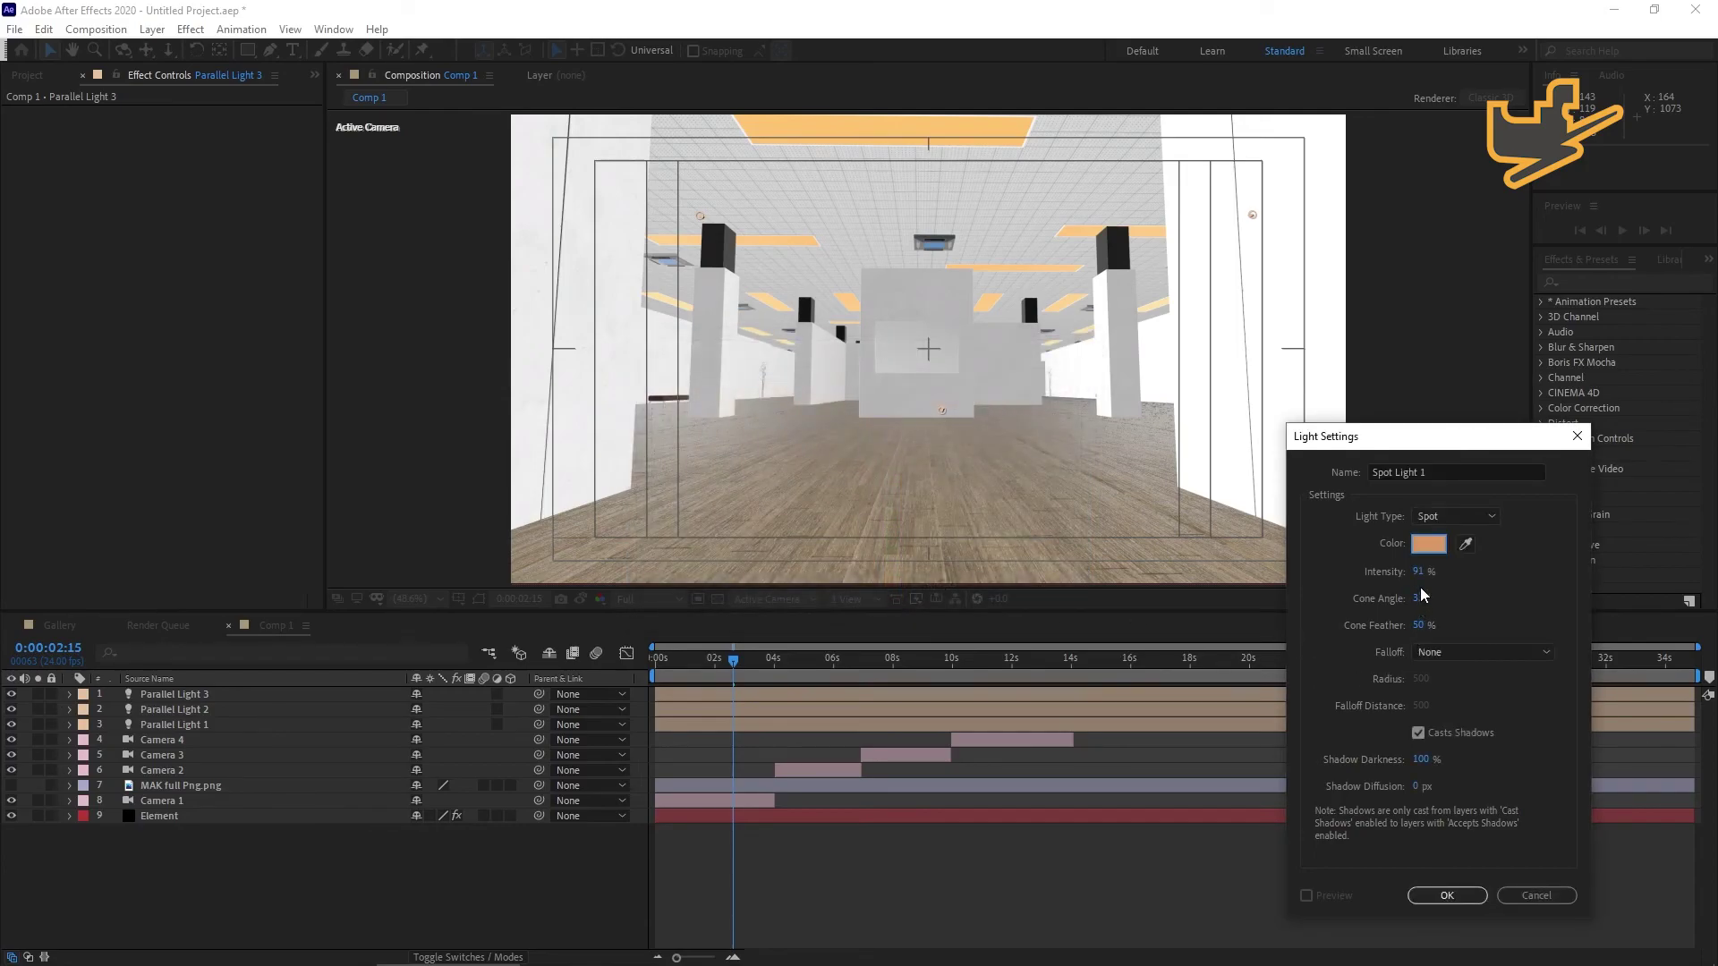
left_click(1447, 896)
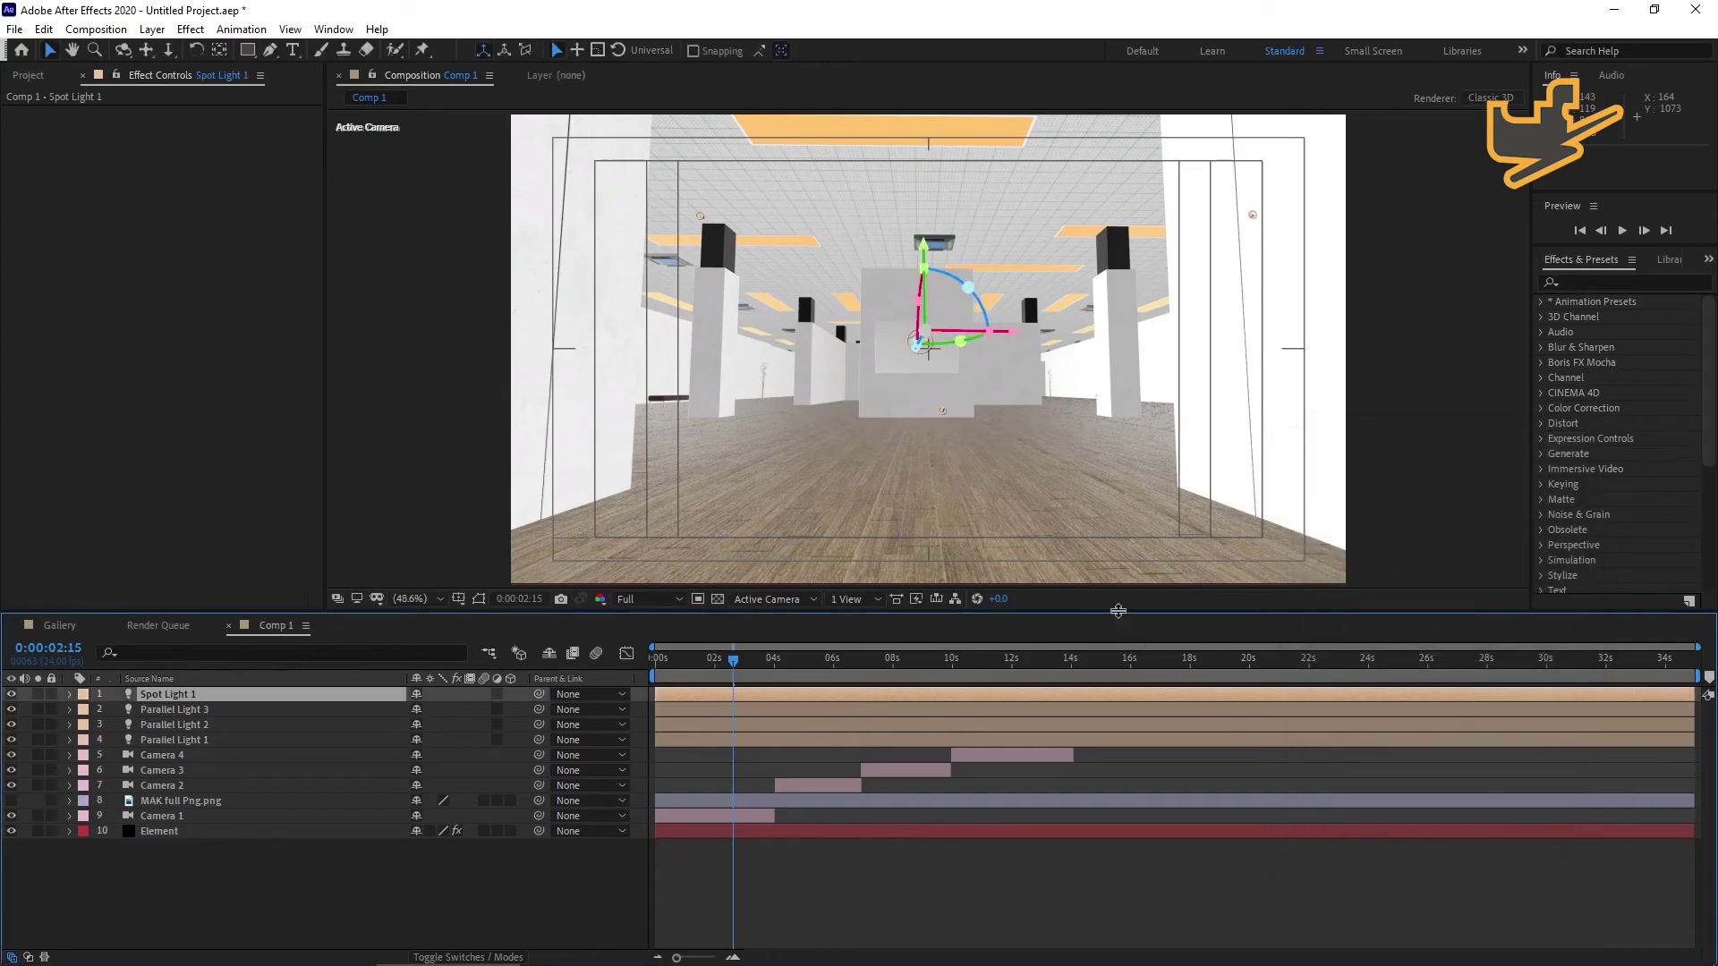
Place Spot Light 1 low over the floor in front of the central wall and aim its point of interest towards the gallery's left side.
left_click(1420, 433)
left_click_drag(925, 329, 875, 506)
left_click(908, 345)
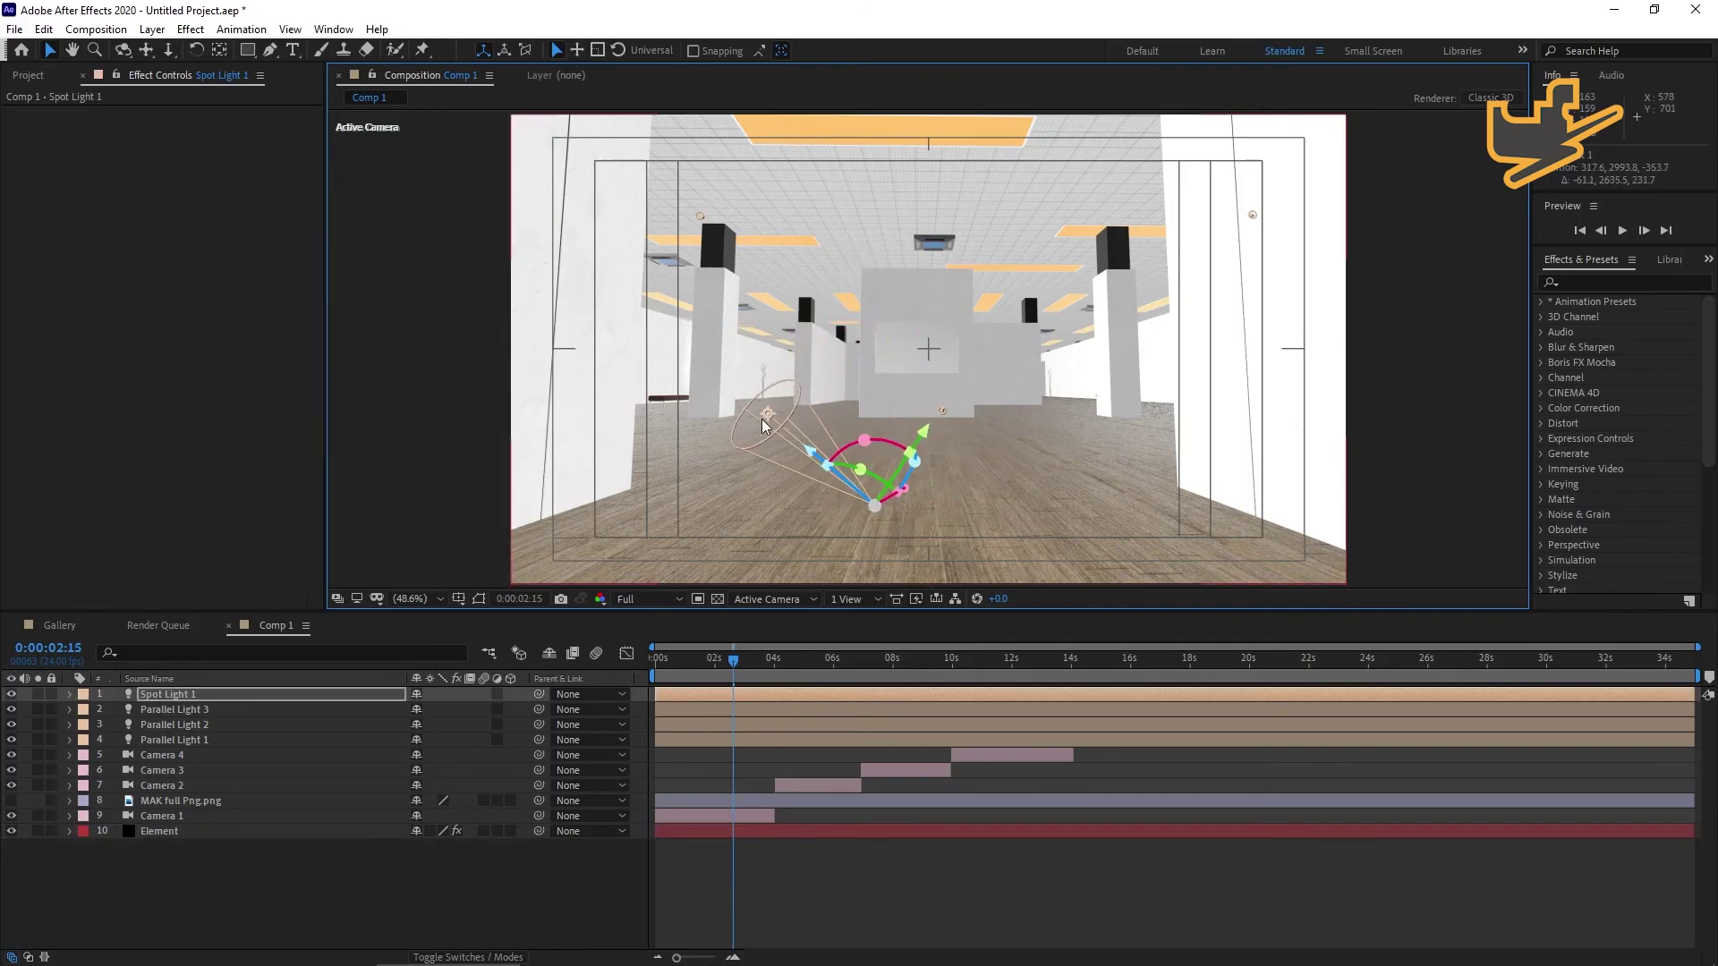
left_click_drag(752, 414, 743, 410)
Set the Z position of Spot Light 1 to 1193.3.
key("p")
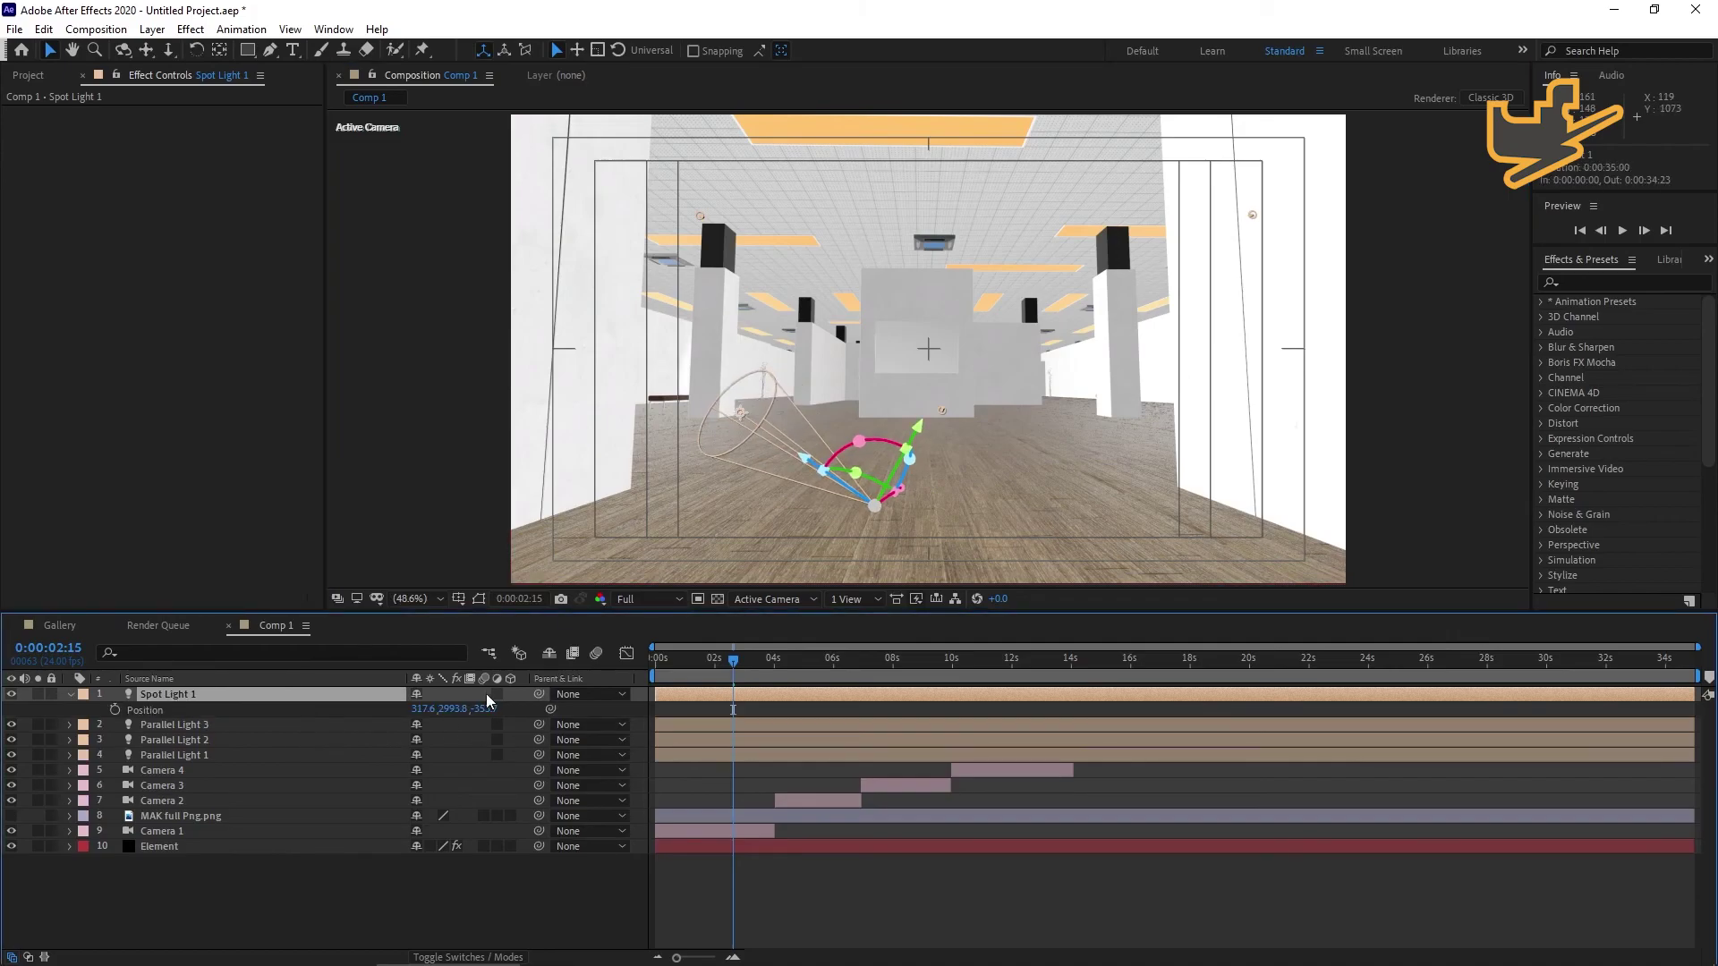
left_click_drag(1445, 714, 1566, 714)
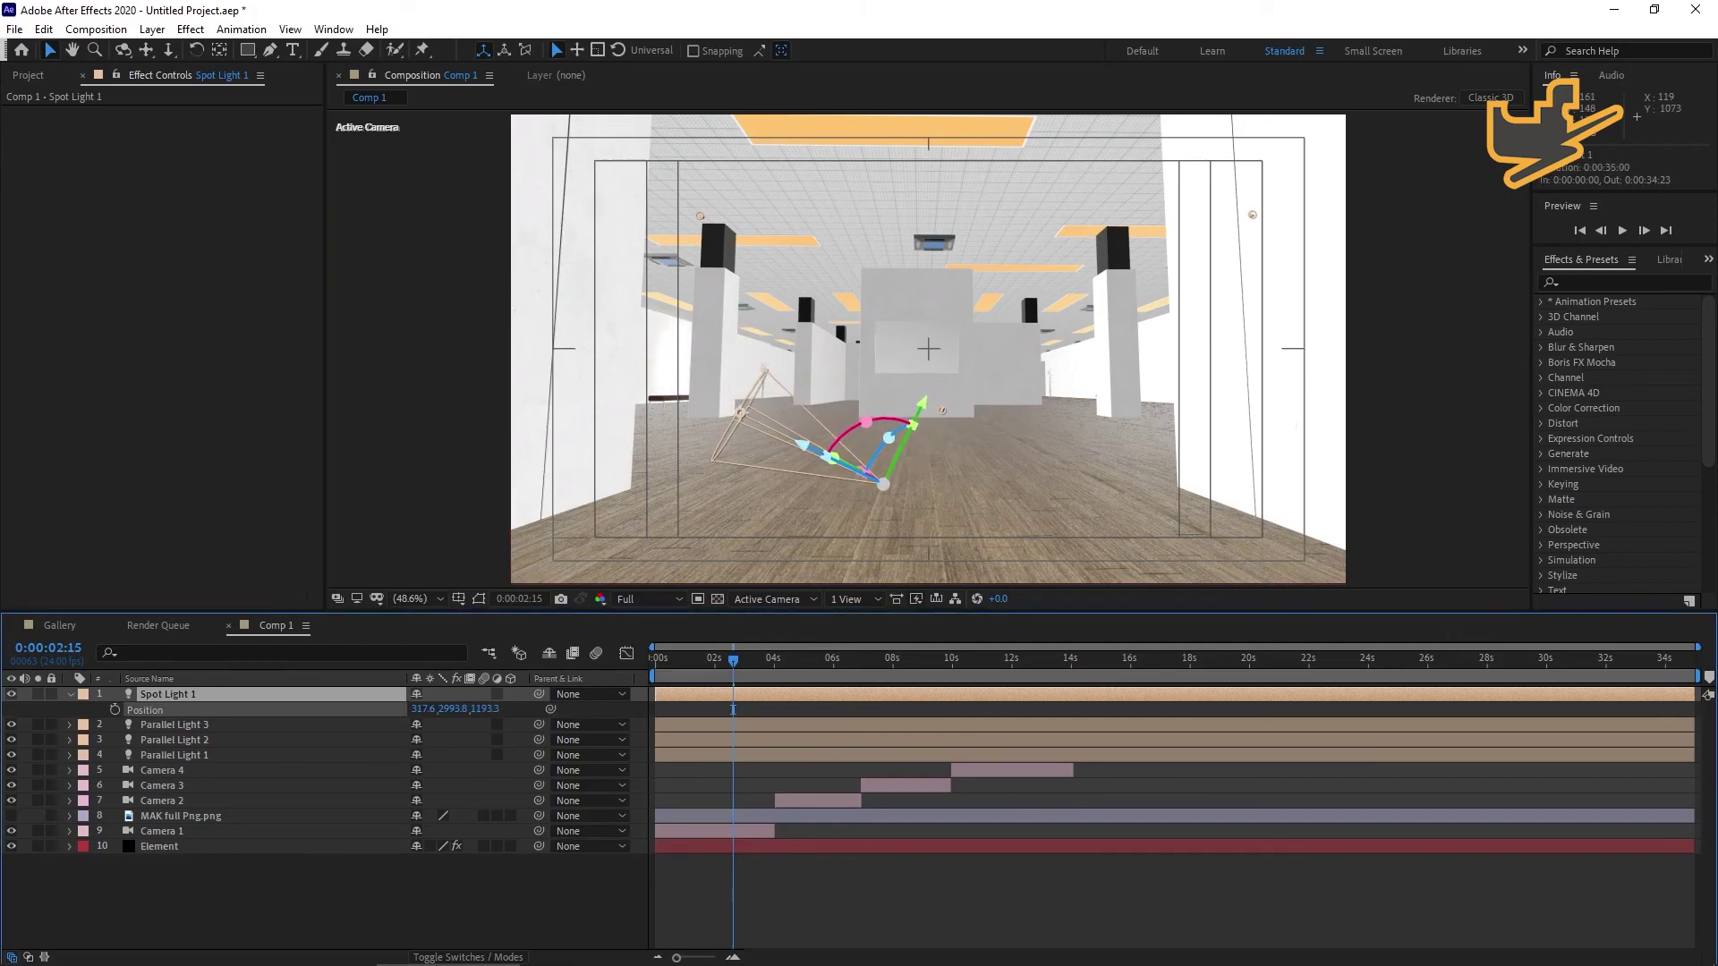
key("Return")
left_click(309, 902)
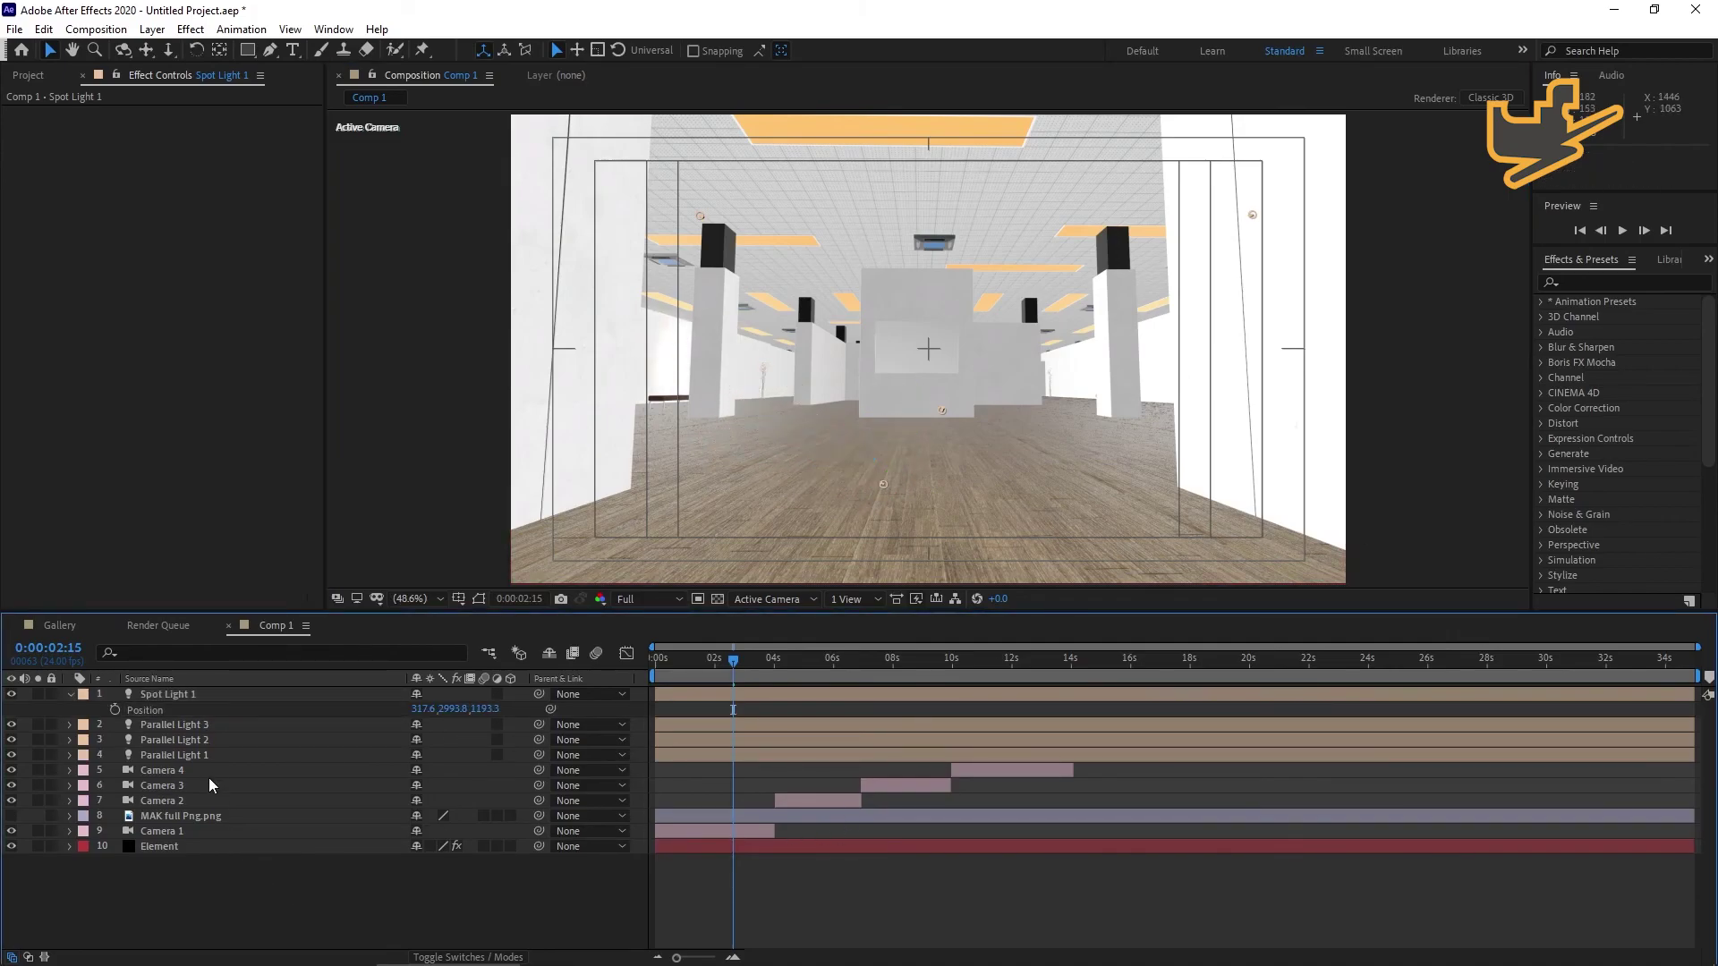
Duplicate Spot Light 1, place the copy low near the gallery's right wall and move its point of interest just to the left of it.
left_click(163, 695)
key("ctrl+d")
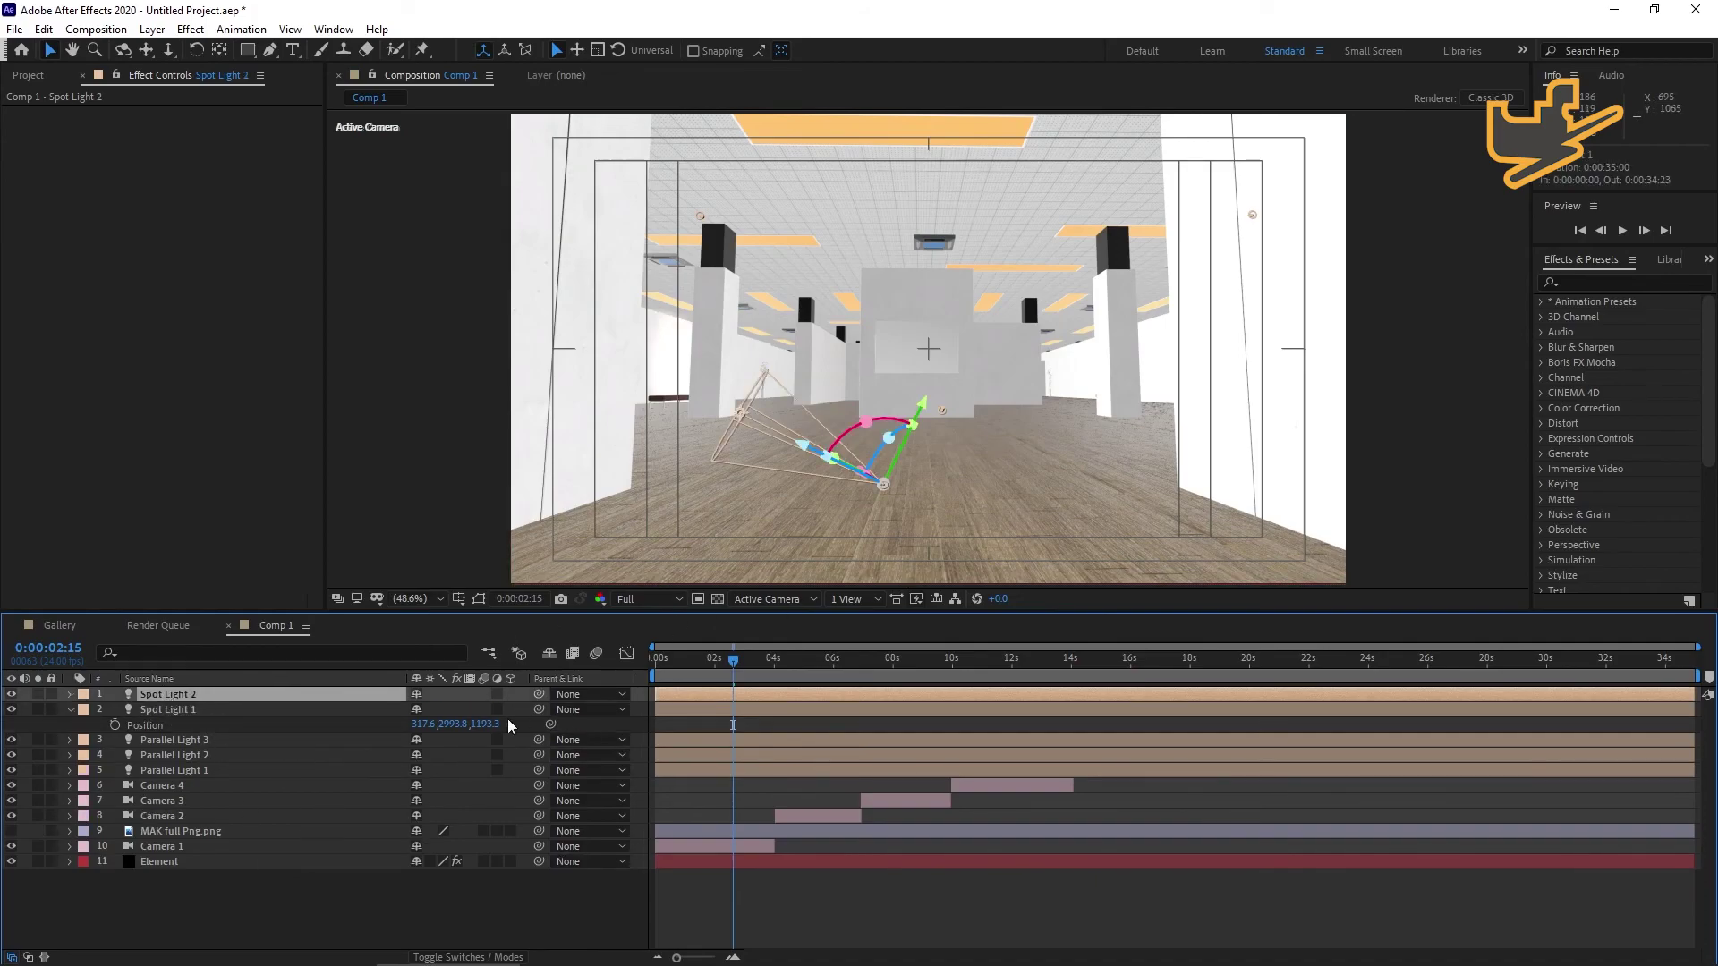
left_click(1192, 472)
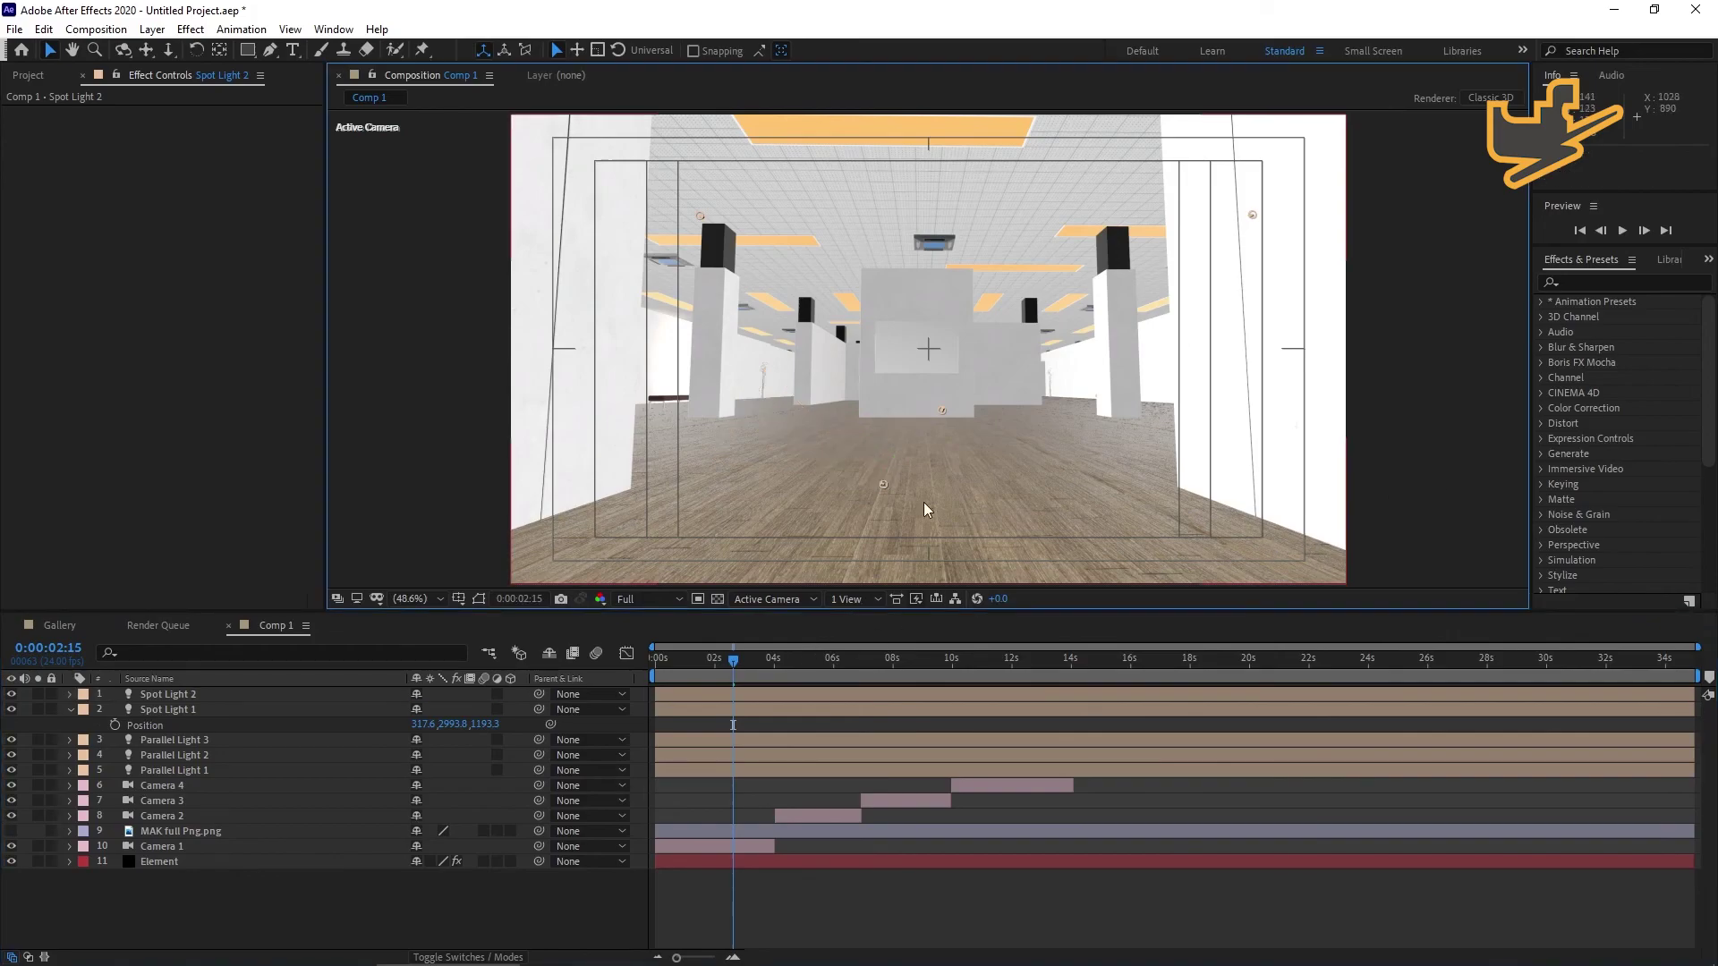
left_click_drag(883, 485, 1162, 454)
left_click_drag(764, 412, 982, 413)
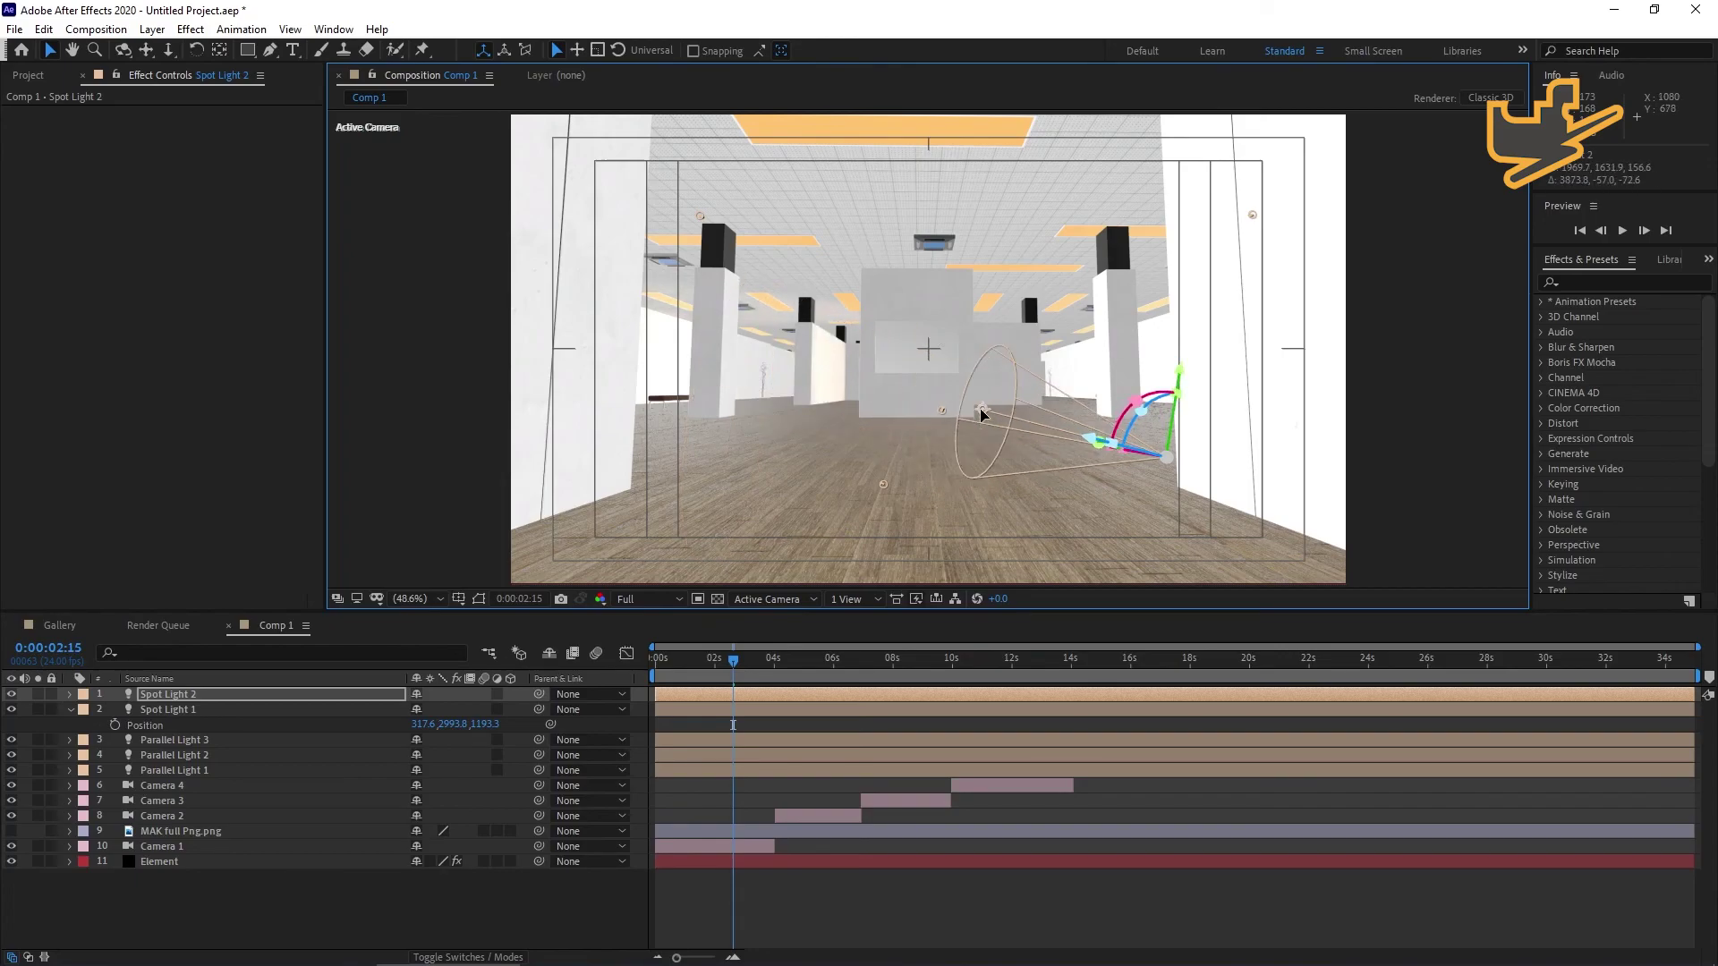
left_click_drag(1006, 411, 1051, 433)
Set the Z position of Spot Light 2 to 2694.2 and collapse the properties of both spot lights.
left_click(168, 694)
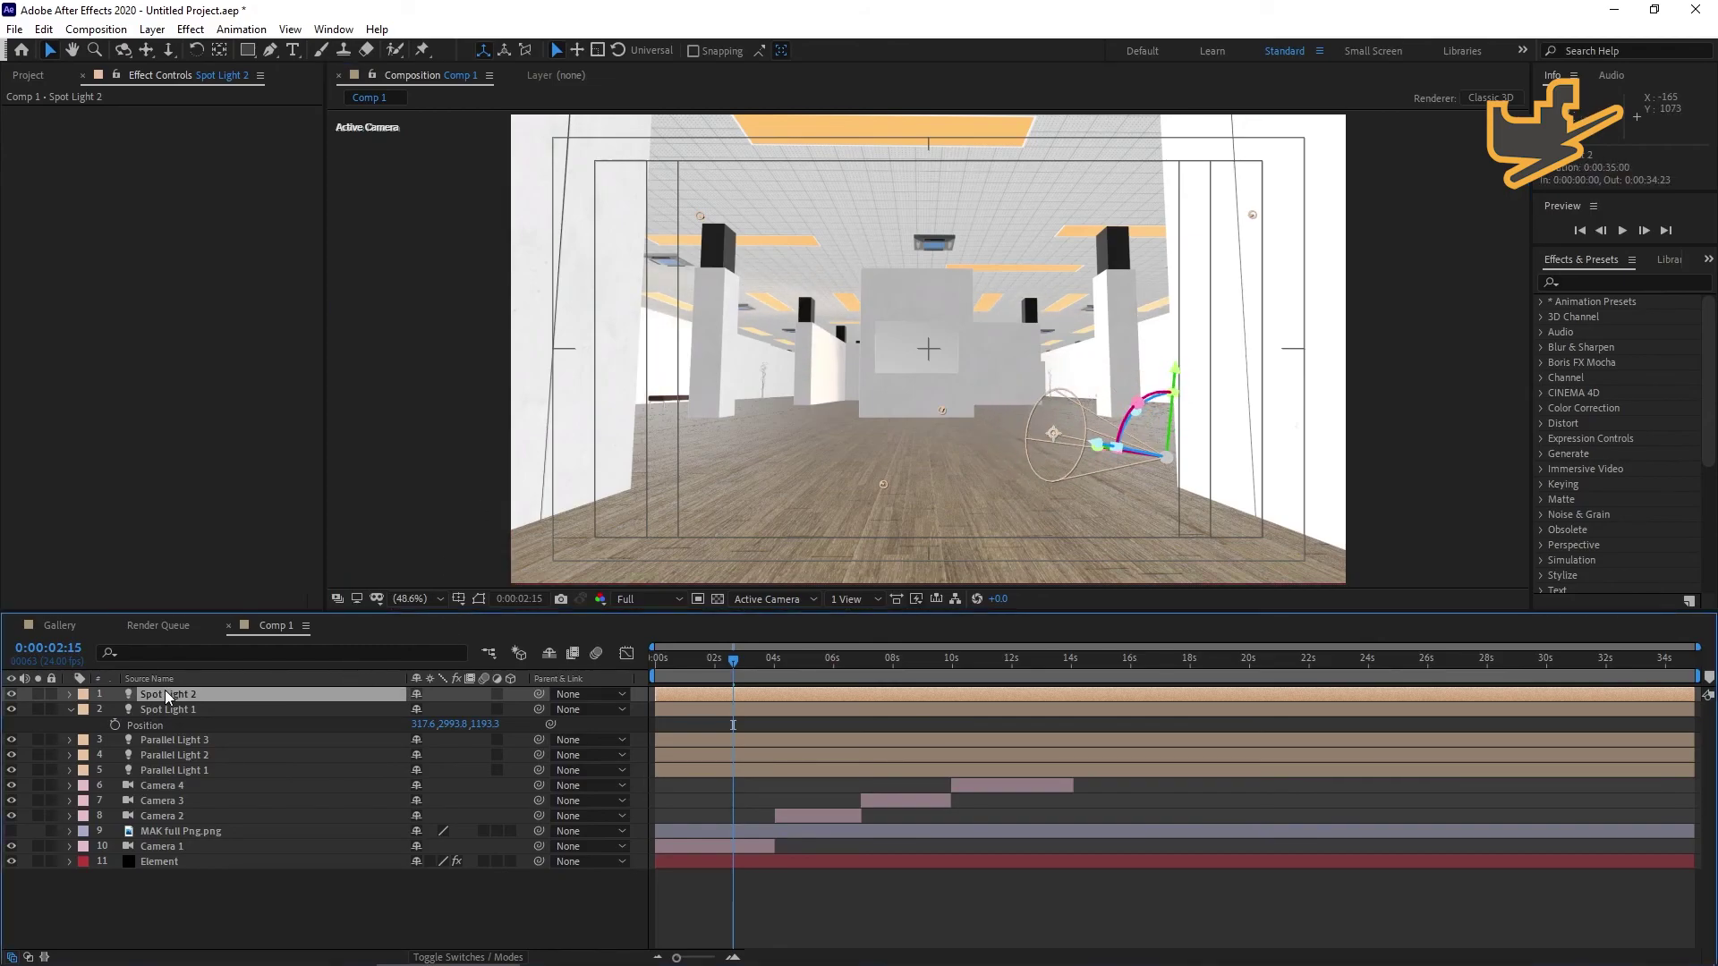
key("p")
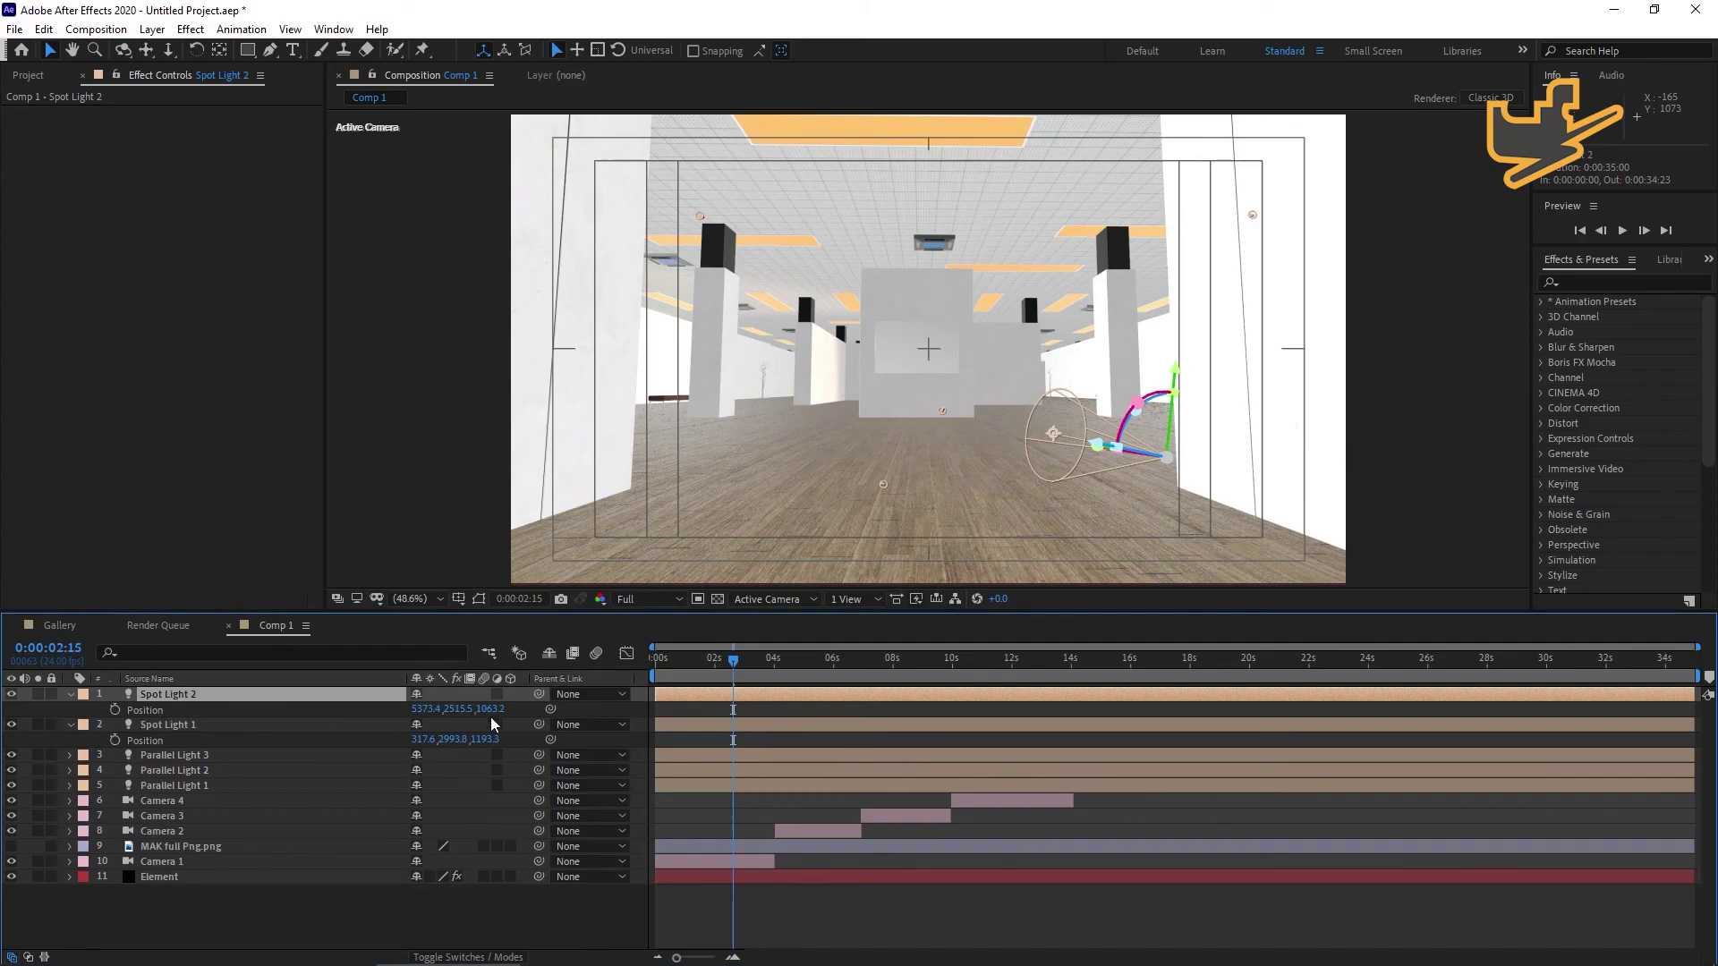
left_click_drag(491, 710, 331, 710)
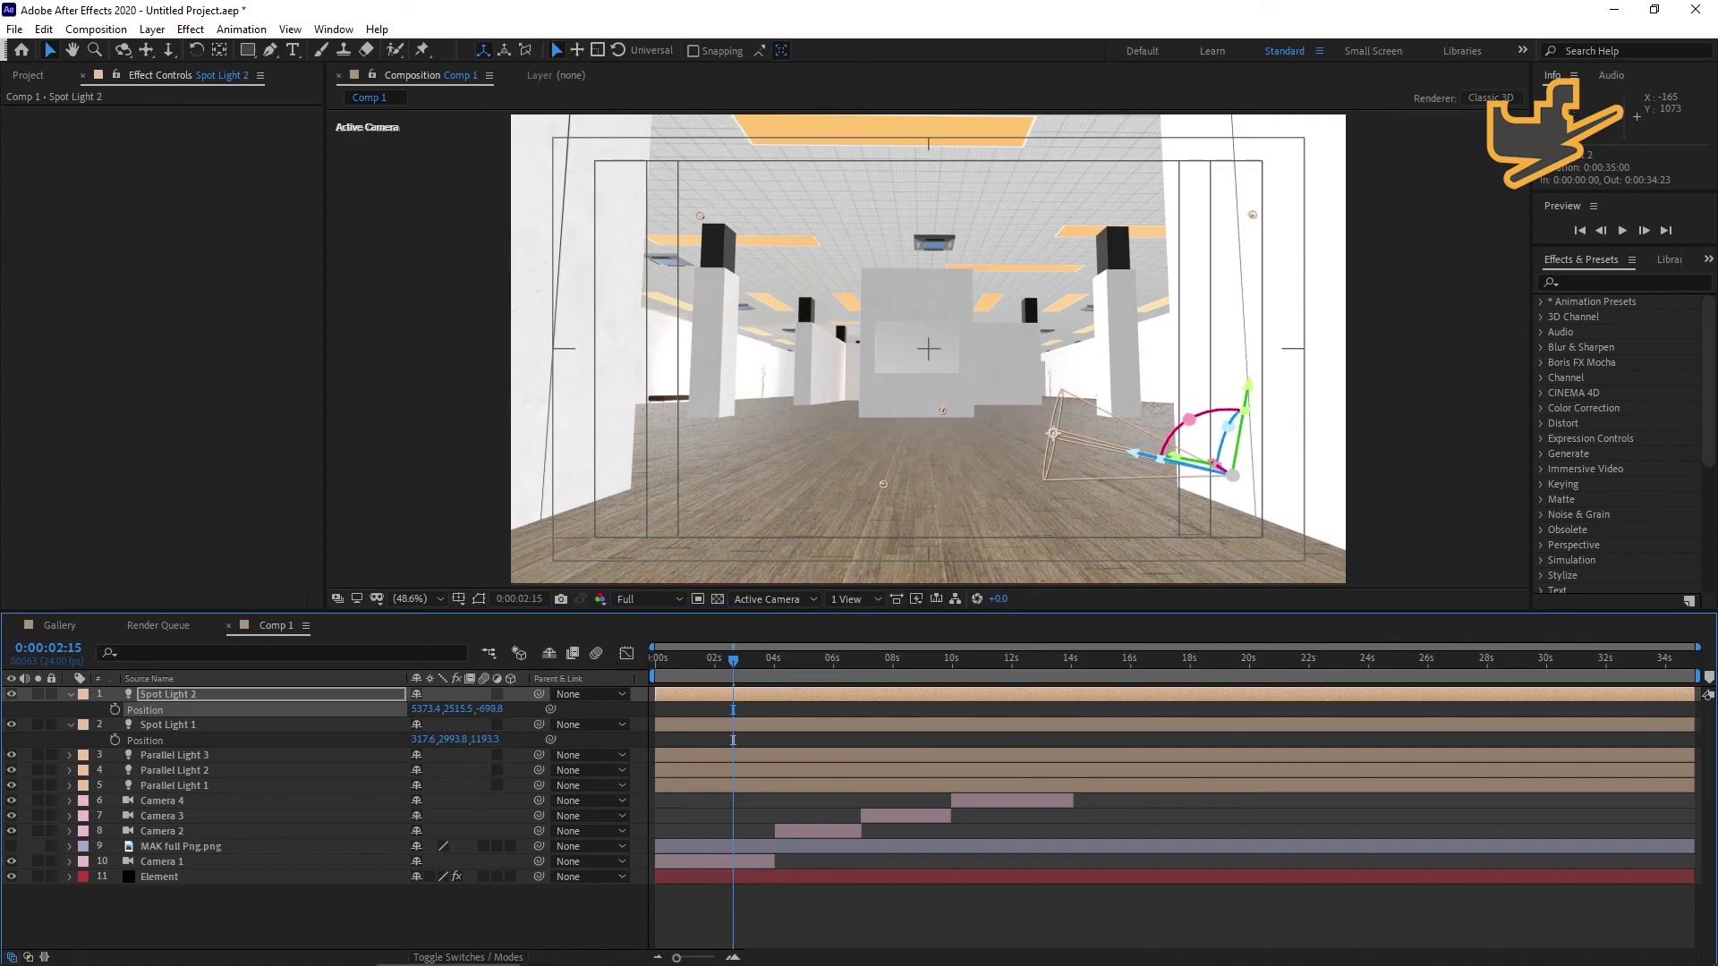
left_click_drag(491, 710, 624, 710)
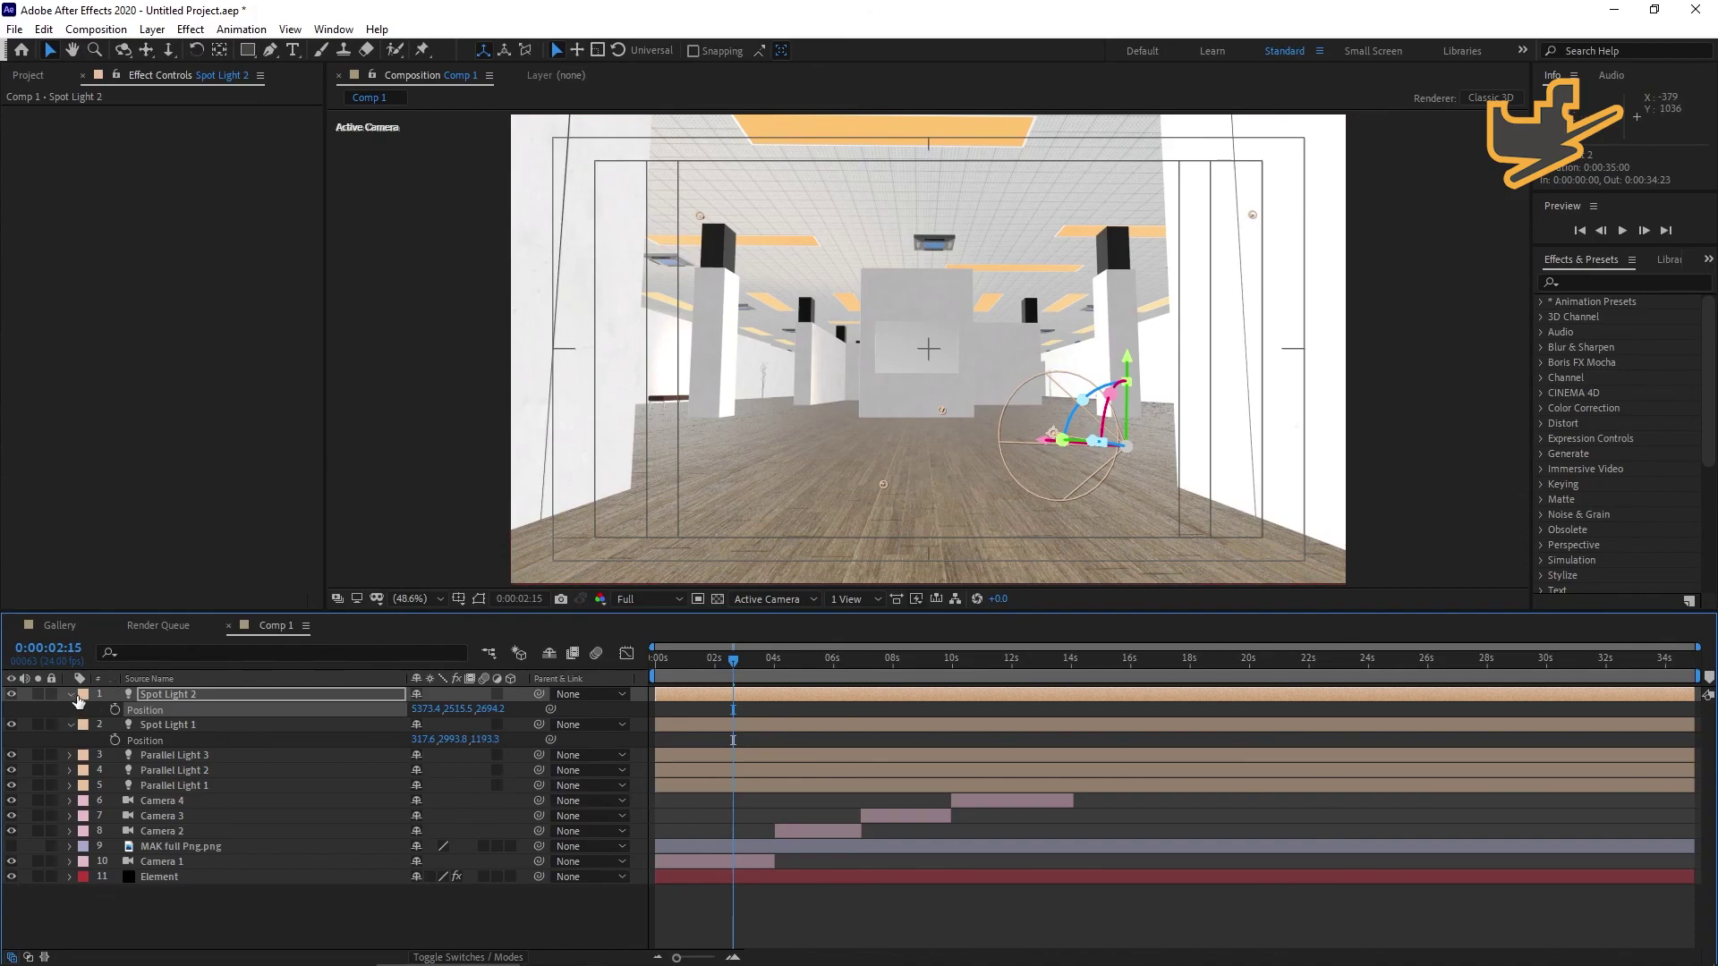
left_click(70, 695)
left_click(70, 710)
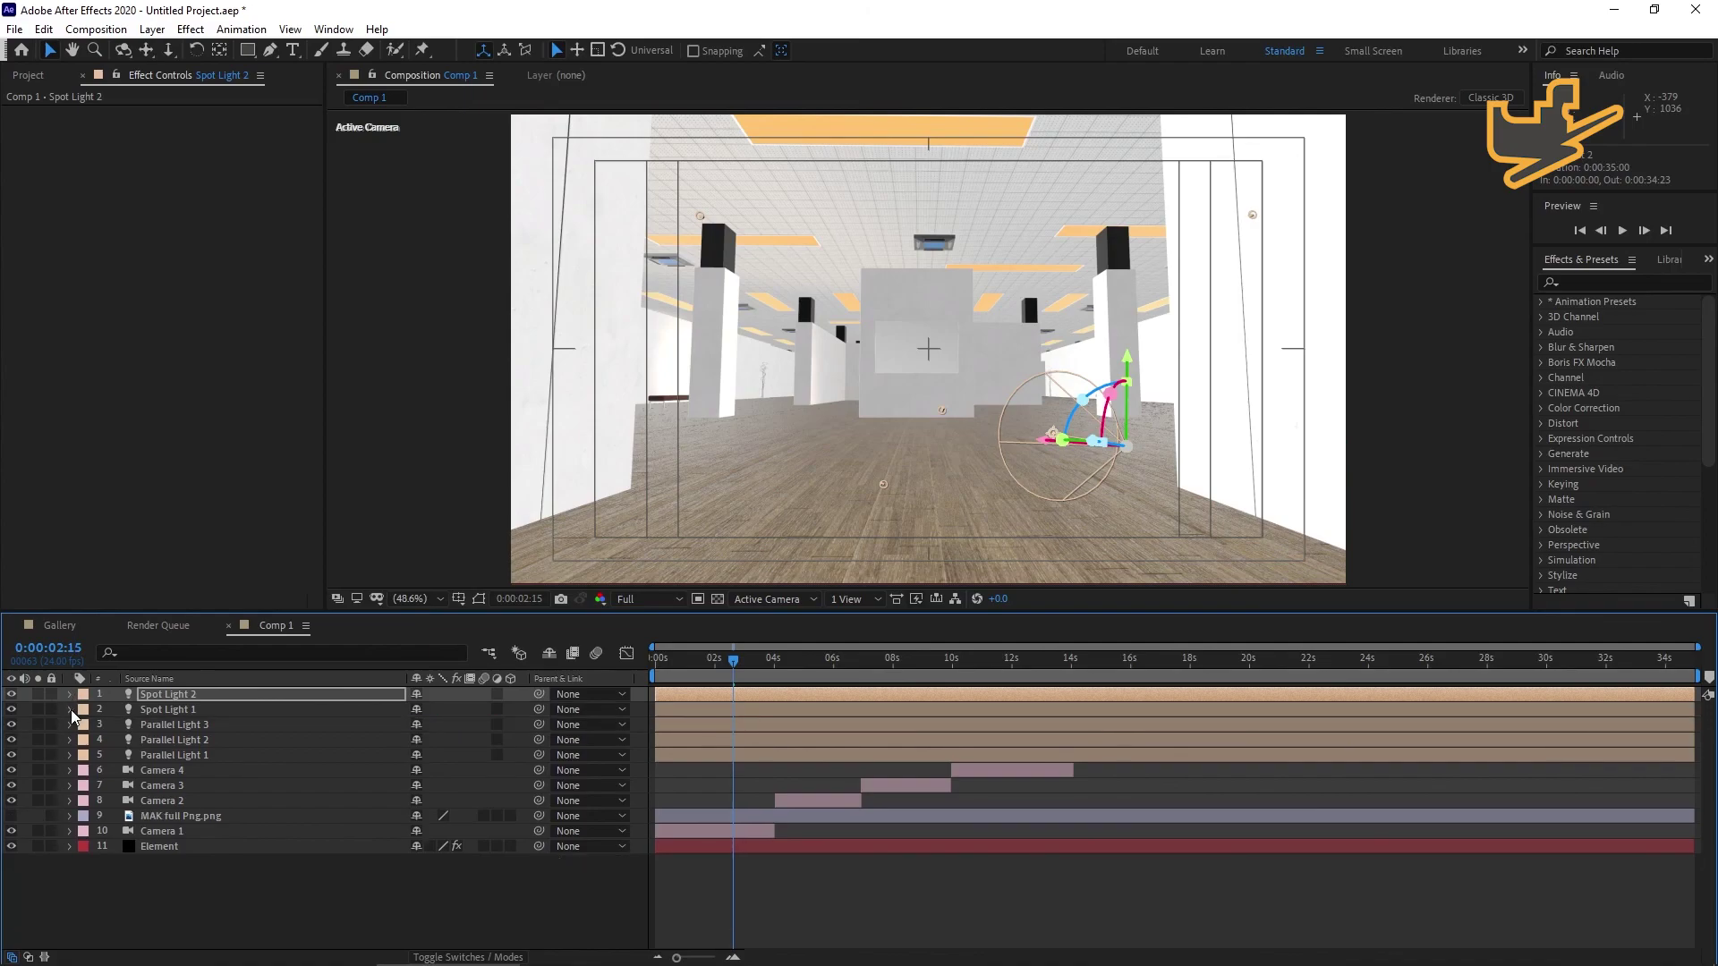
Copy the two spot lights and three parallel lights from Comp 1 and paste them above Camera 4 in the Gallery composition.
left_click(189, 701)
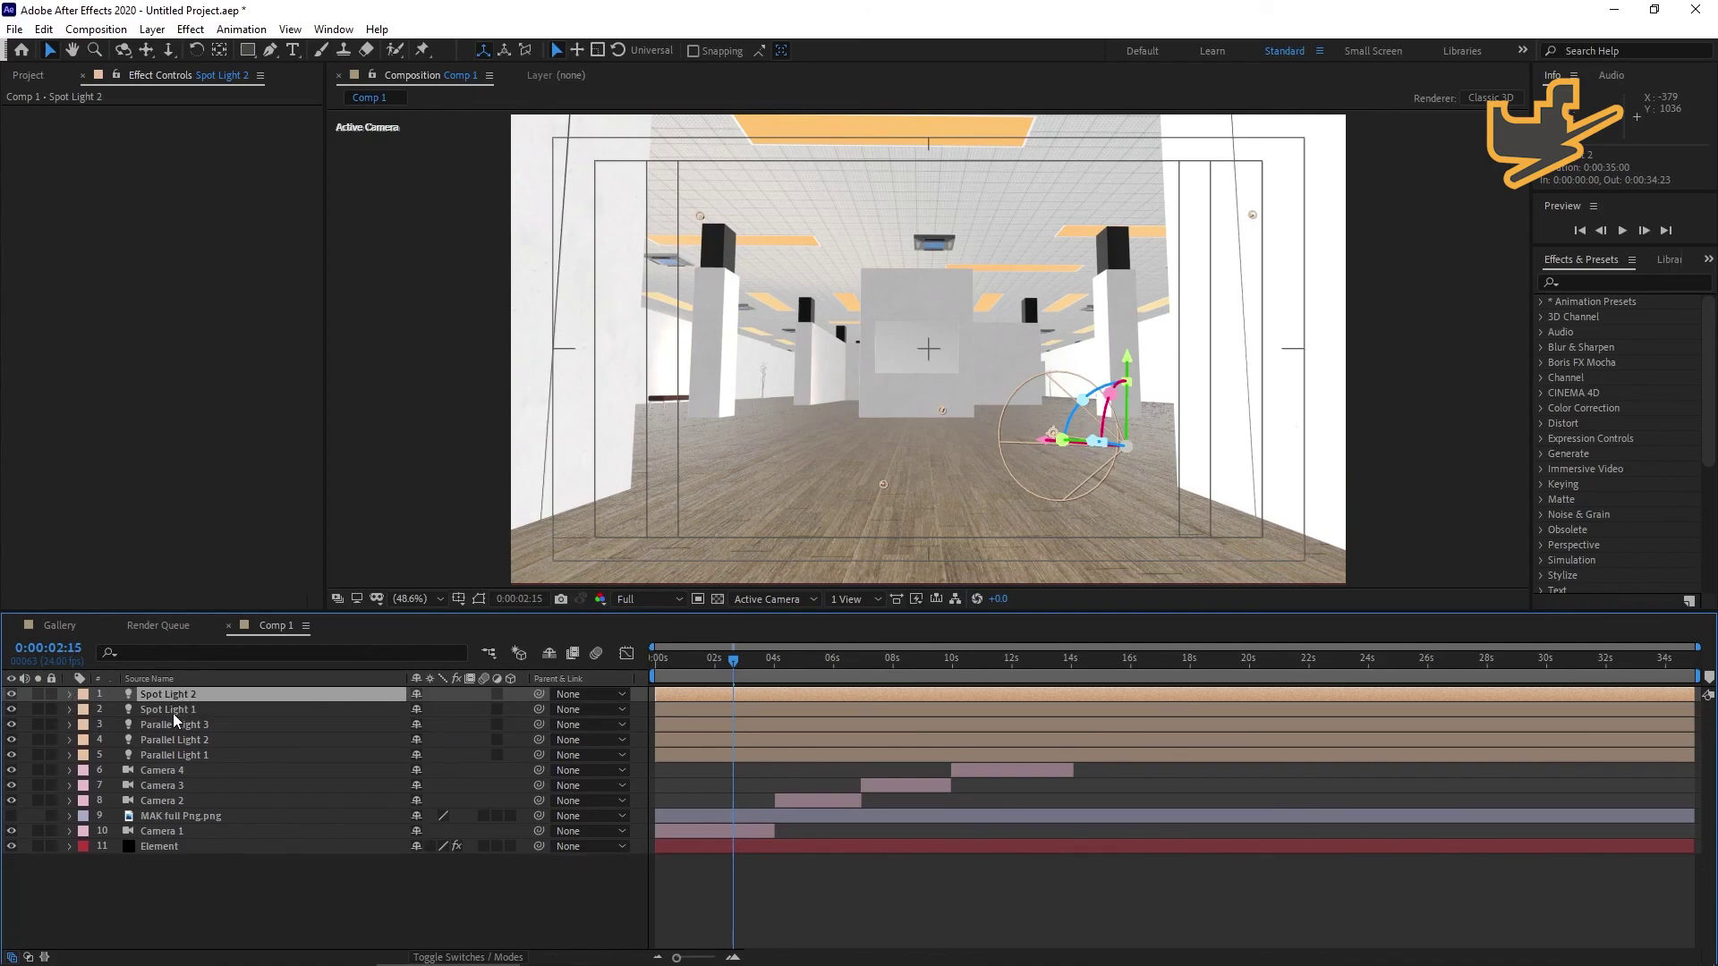
left_click(174, 711, "ctrl")
left_click(179, 725, "ctrl")
left_click(184, 740, "ctrl")
left_click(186, 755, "ctrl")
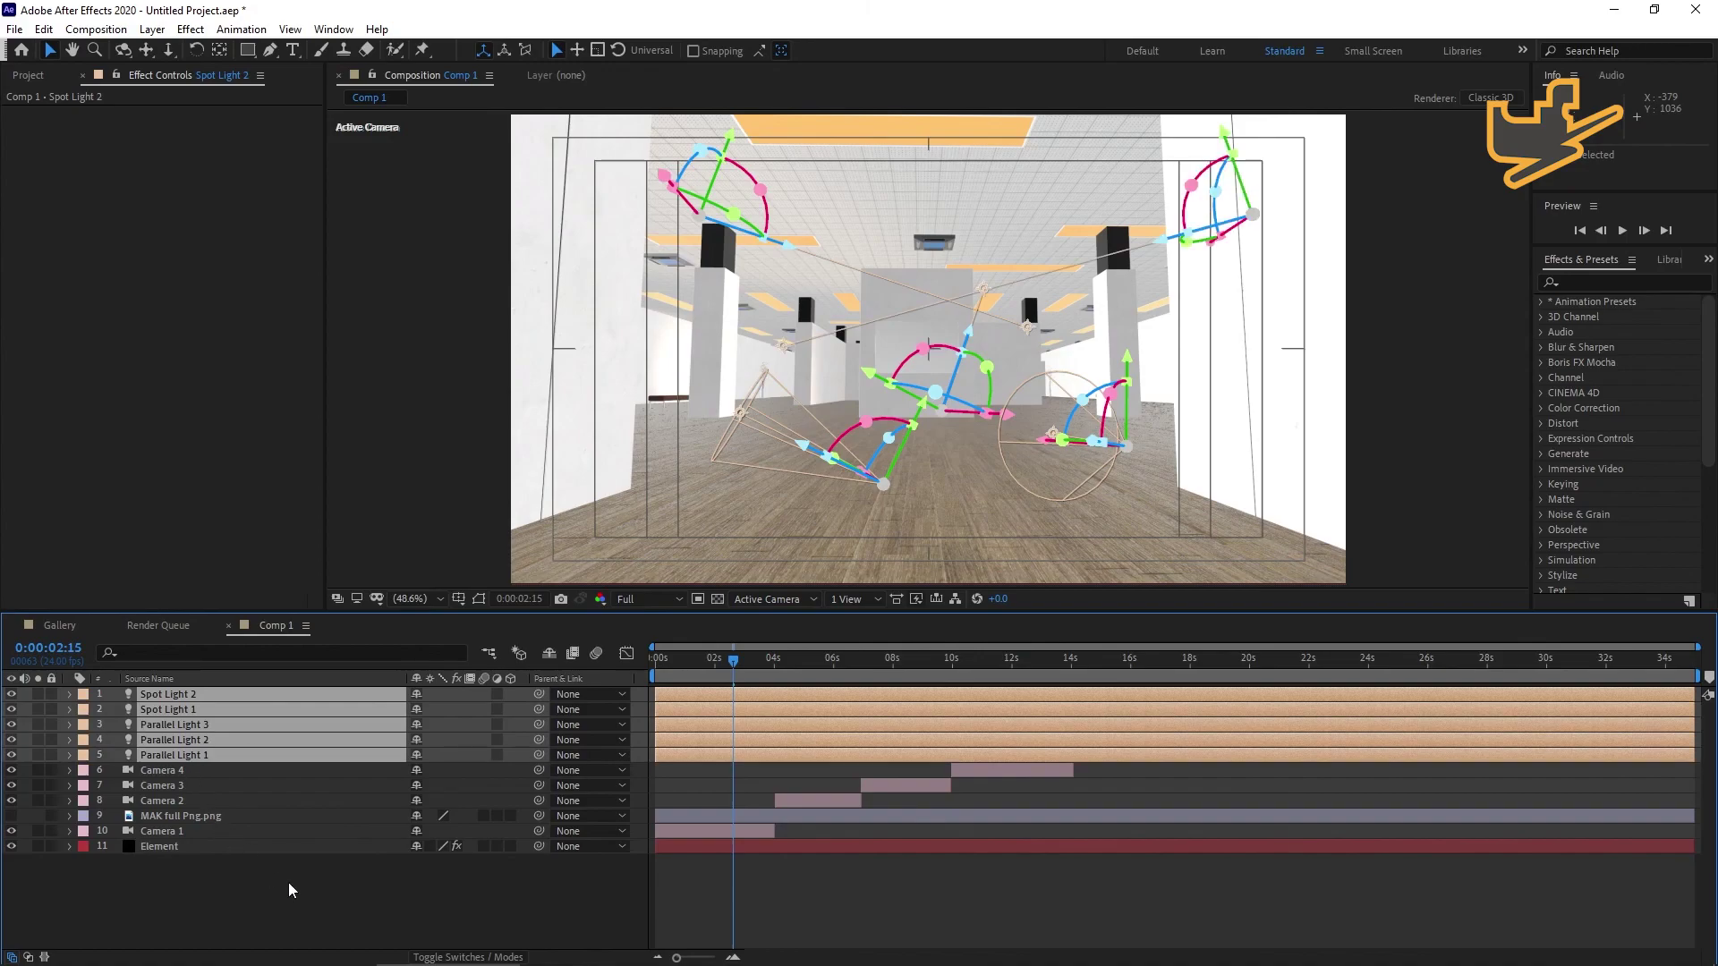
left_click(61, 624)
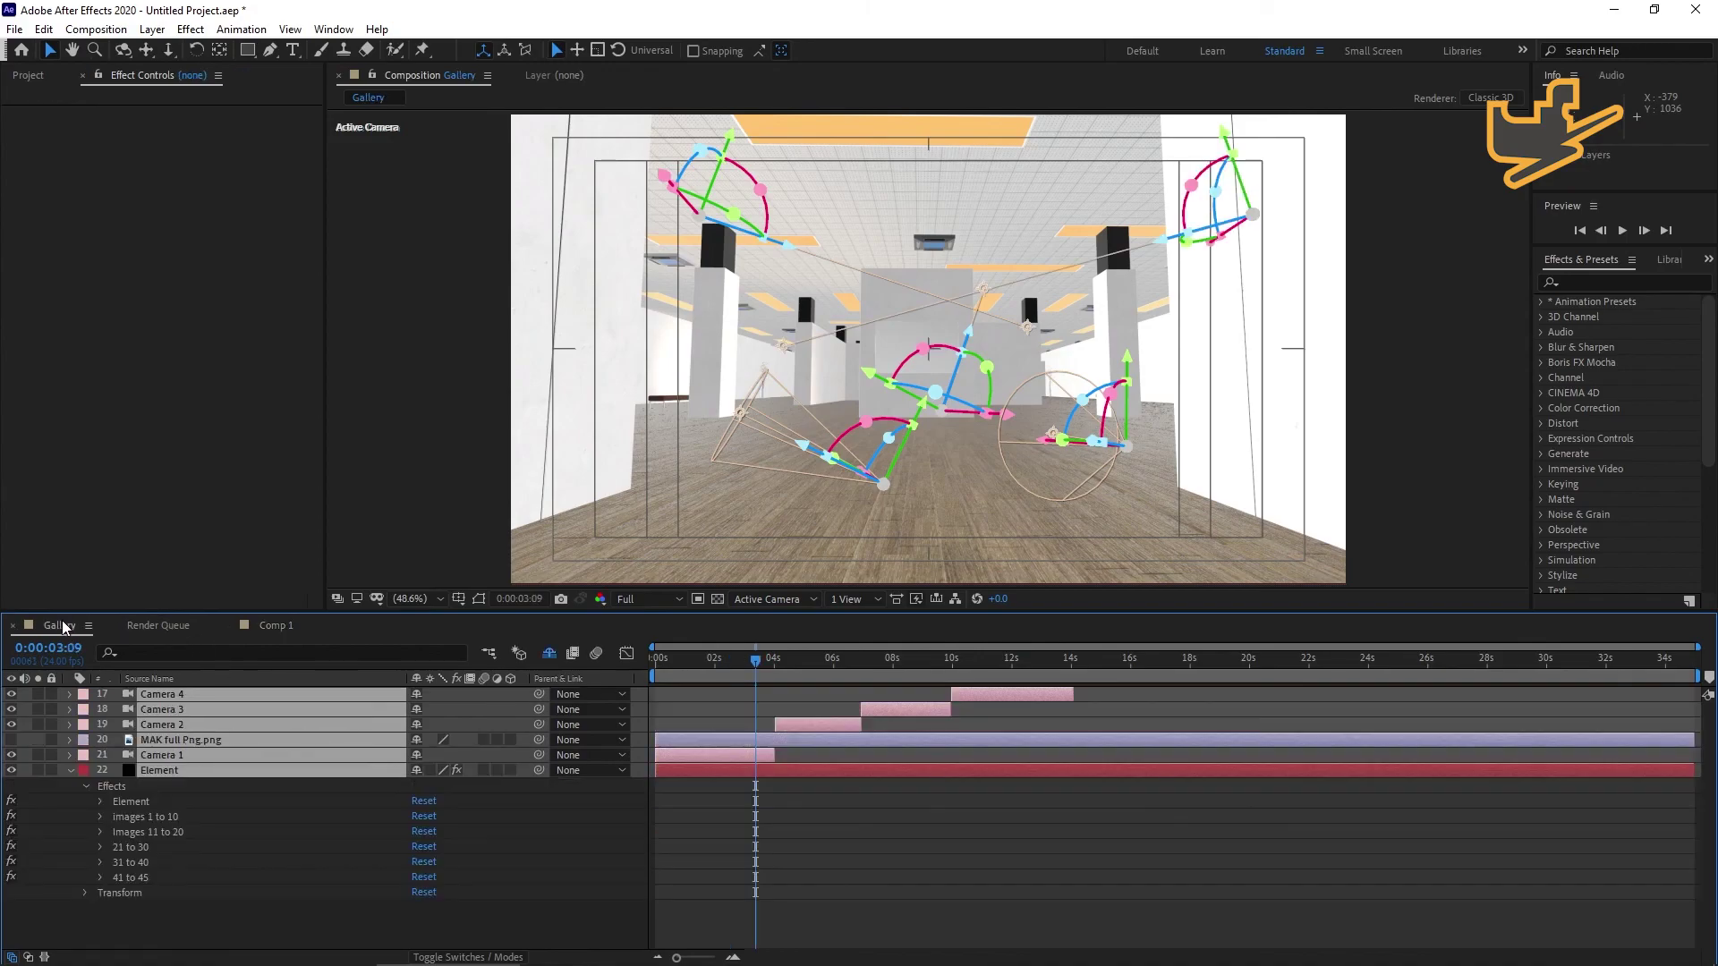
left_click(224, 817)
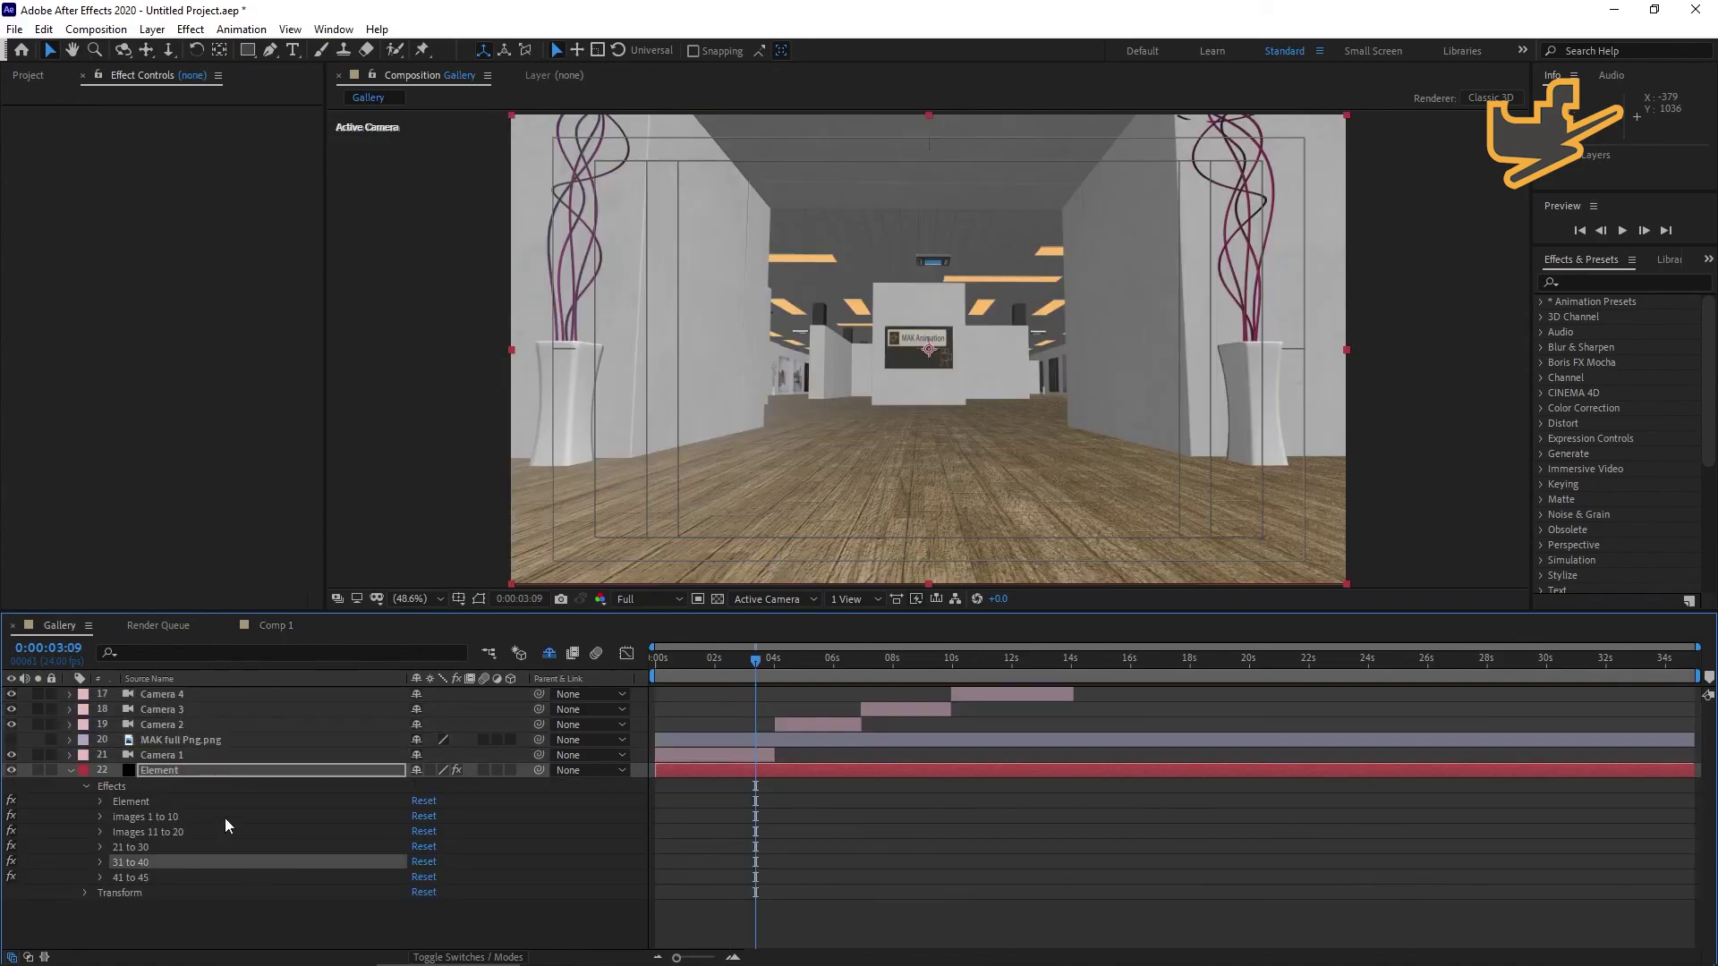
left_click(181, 695)
key("ctrl+v")
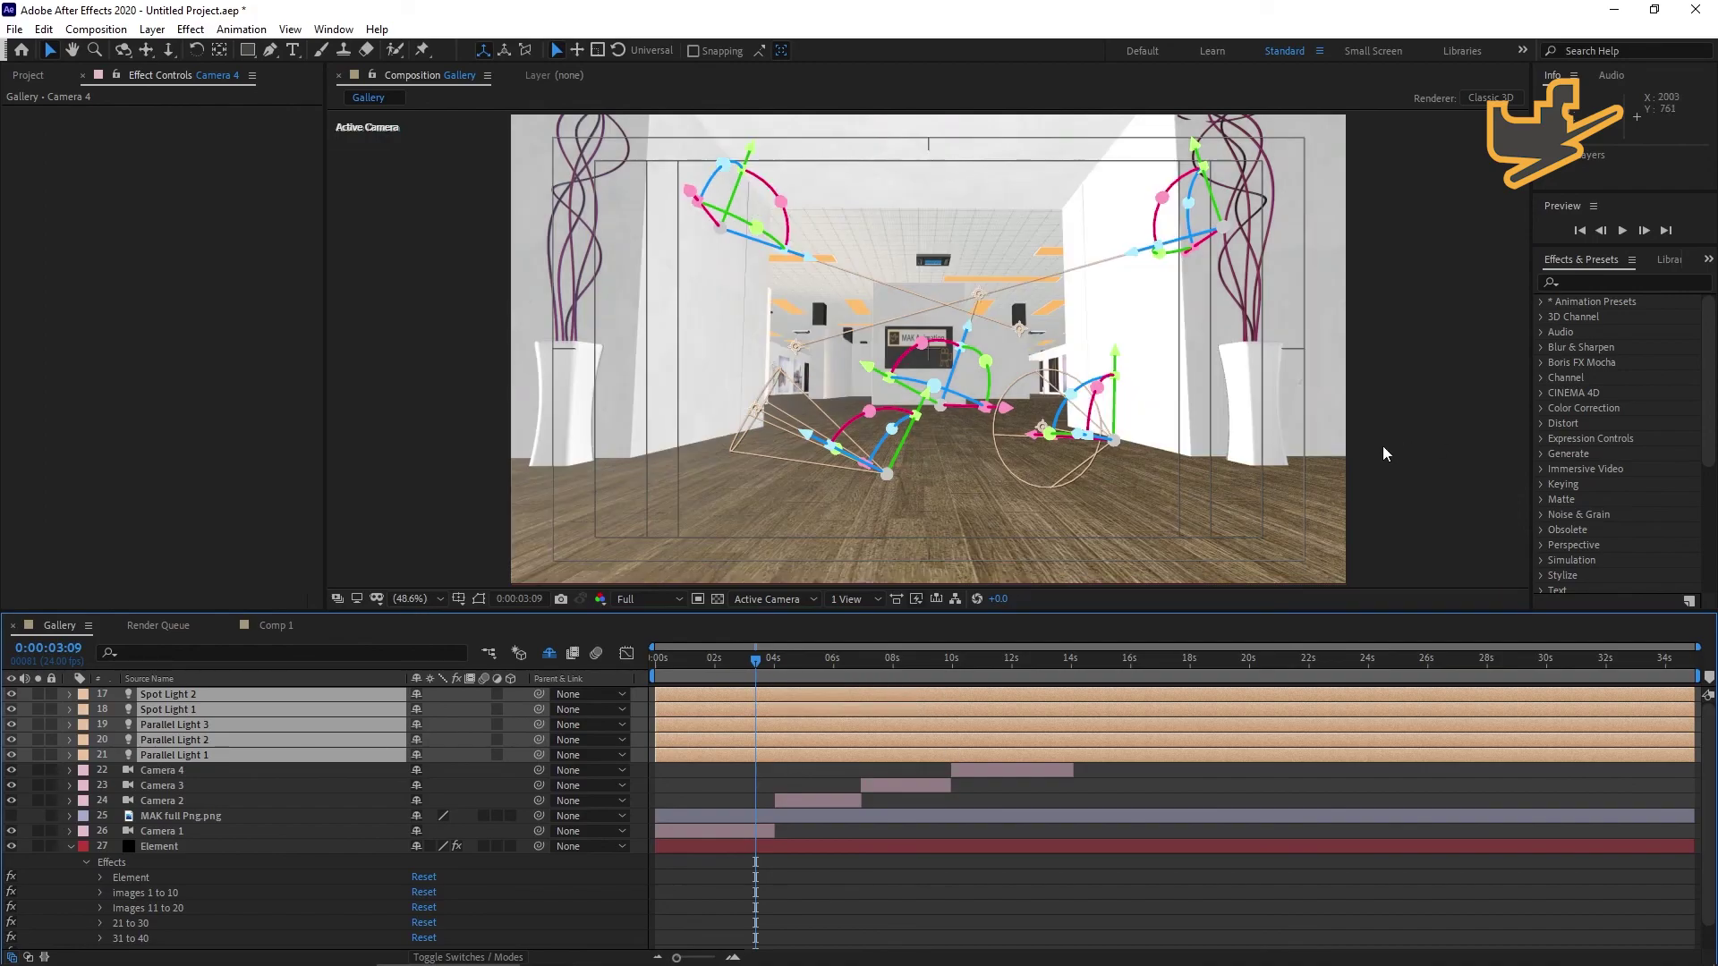
Add a third orange spot light with an intensity of about 120% and include it in the Gallery composition.
left_click(276, 626)
right_click(201, 888)
left_click(465, 721)
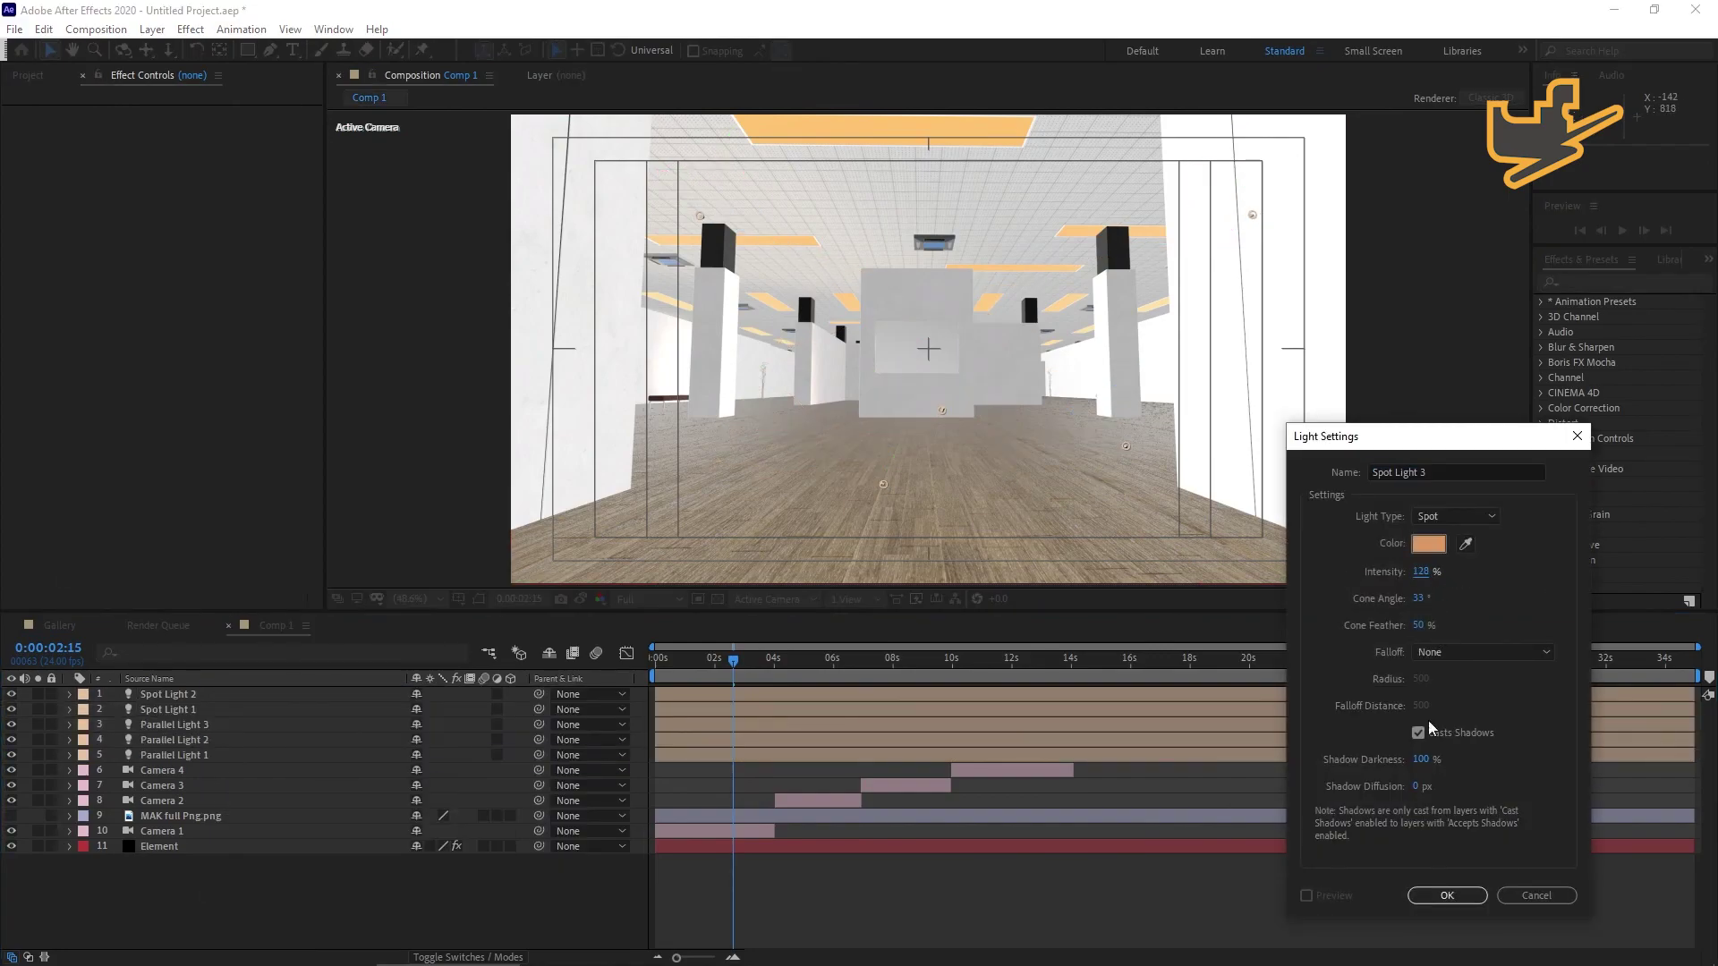
key("Return")
left_click_drag(950, 402, 346, 469)
key("p")
key("ctrl+shift+l")
key("Return")
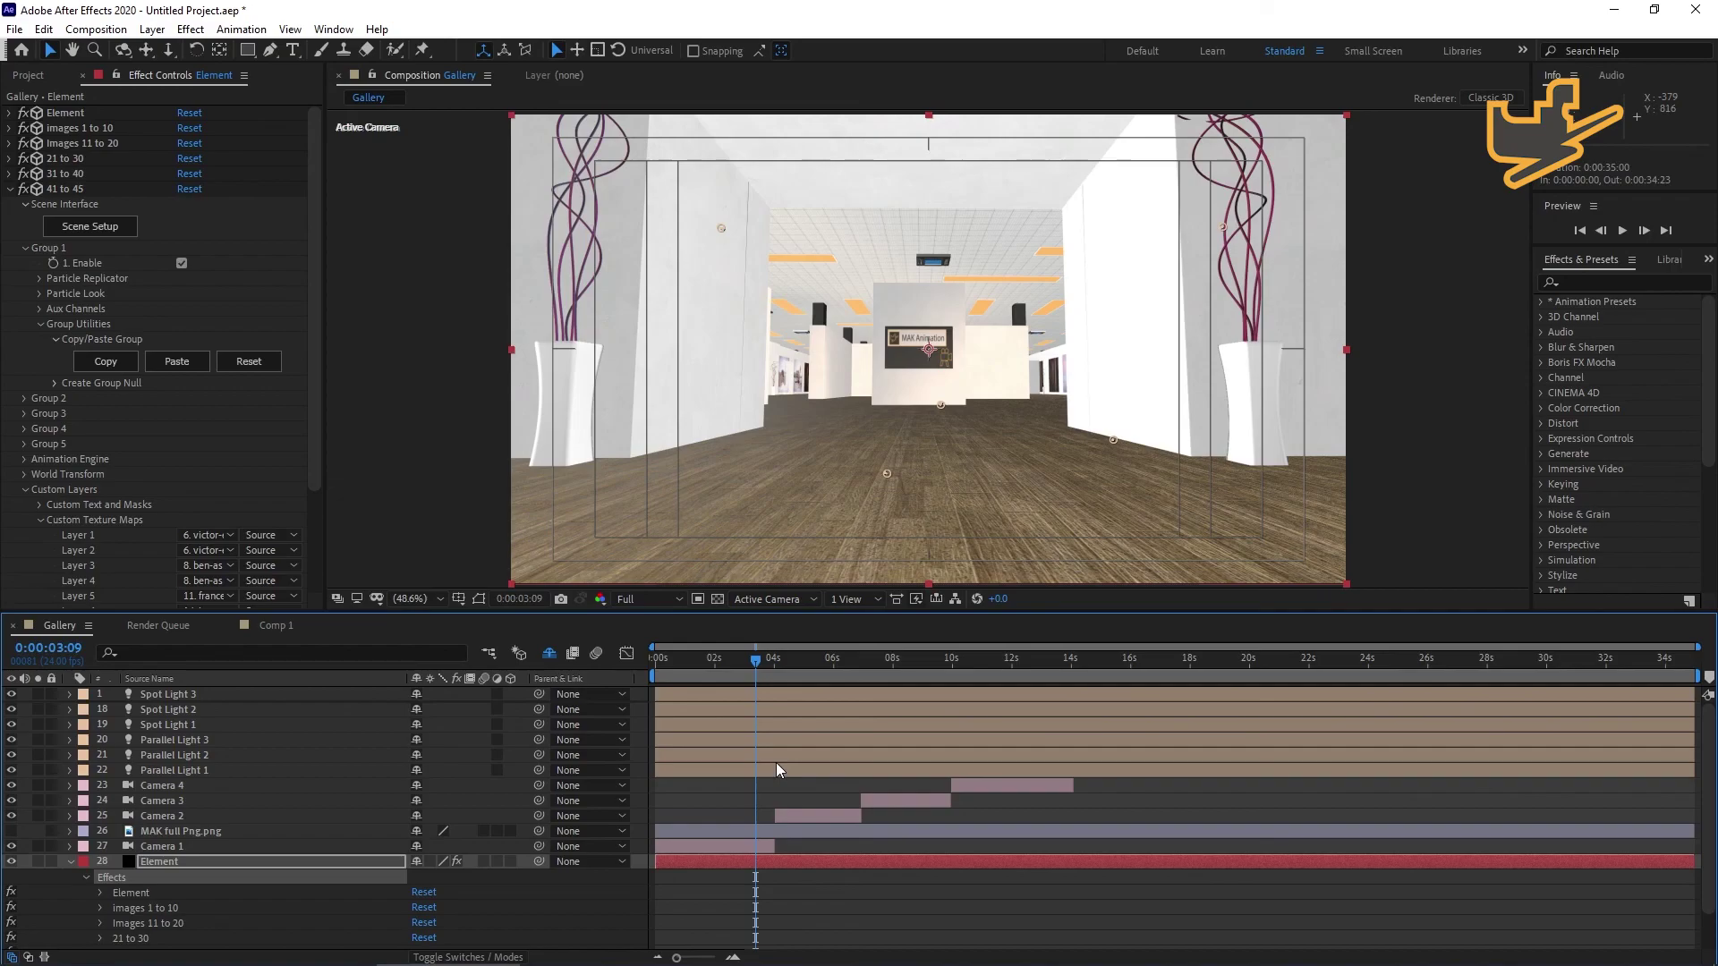
Check the lit Gallery composition at 0:00:13:13 and at 0:00:03:13.
left_click_drag(751, 670, 1052, 716)
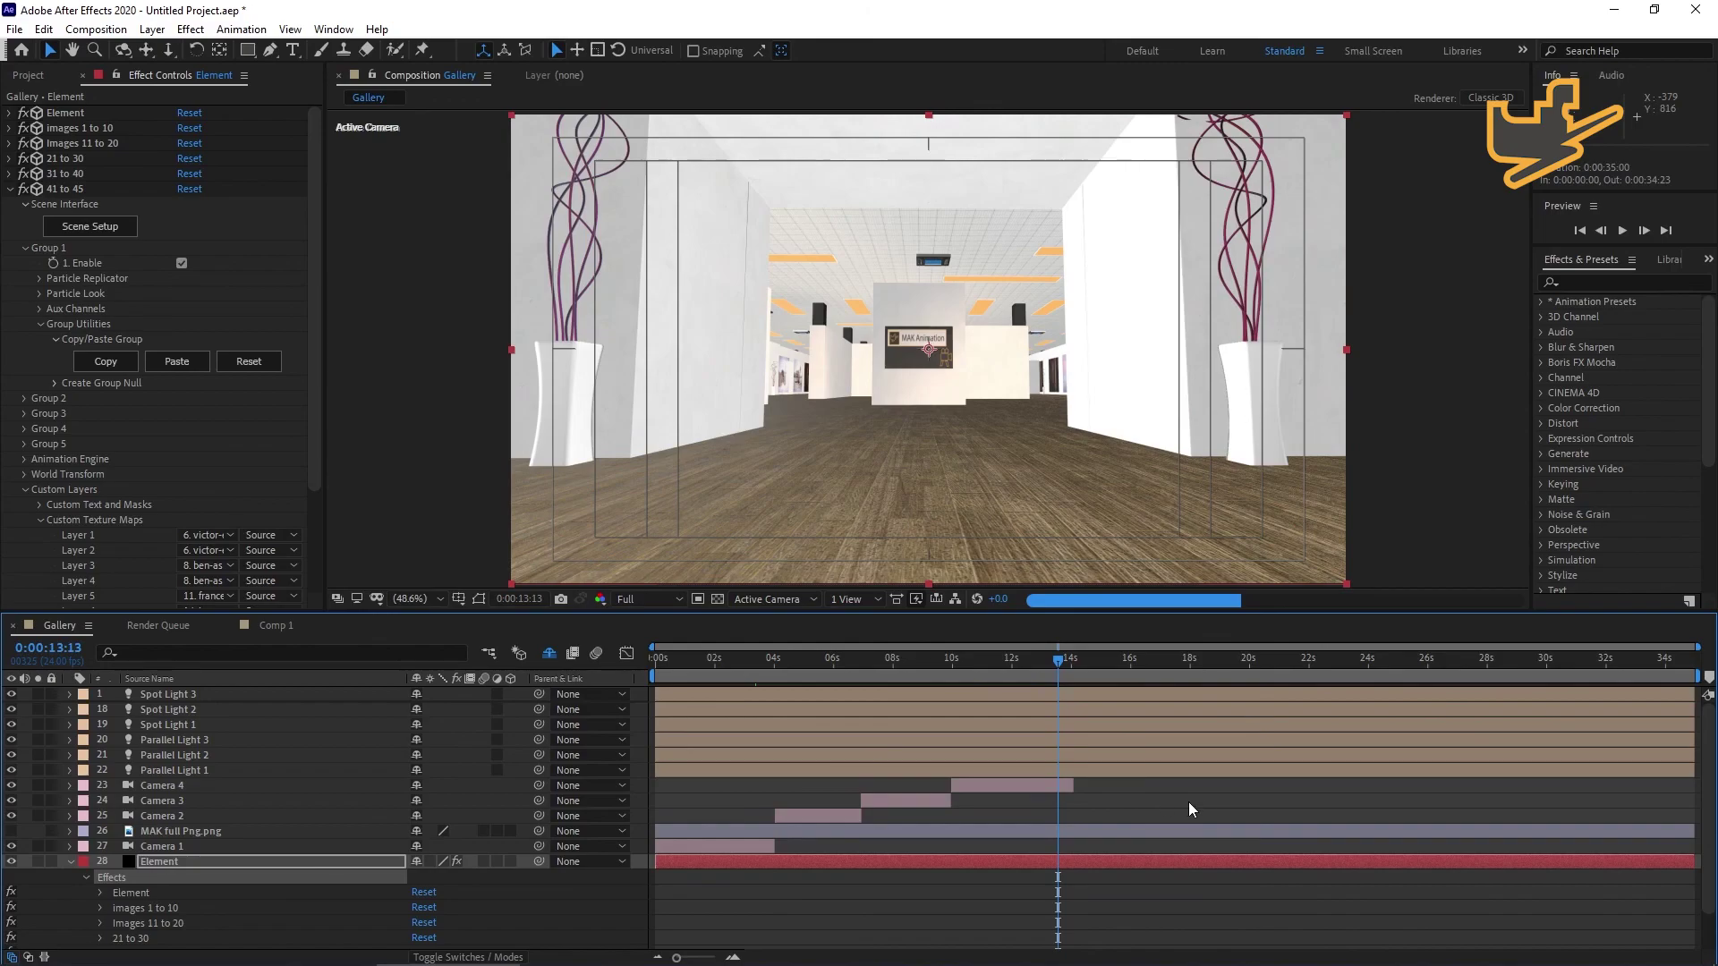
left_click(760, 662)
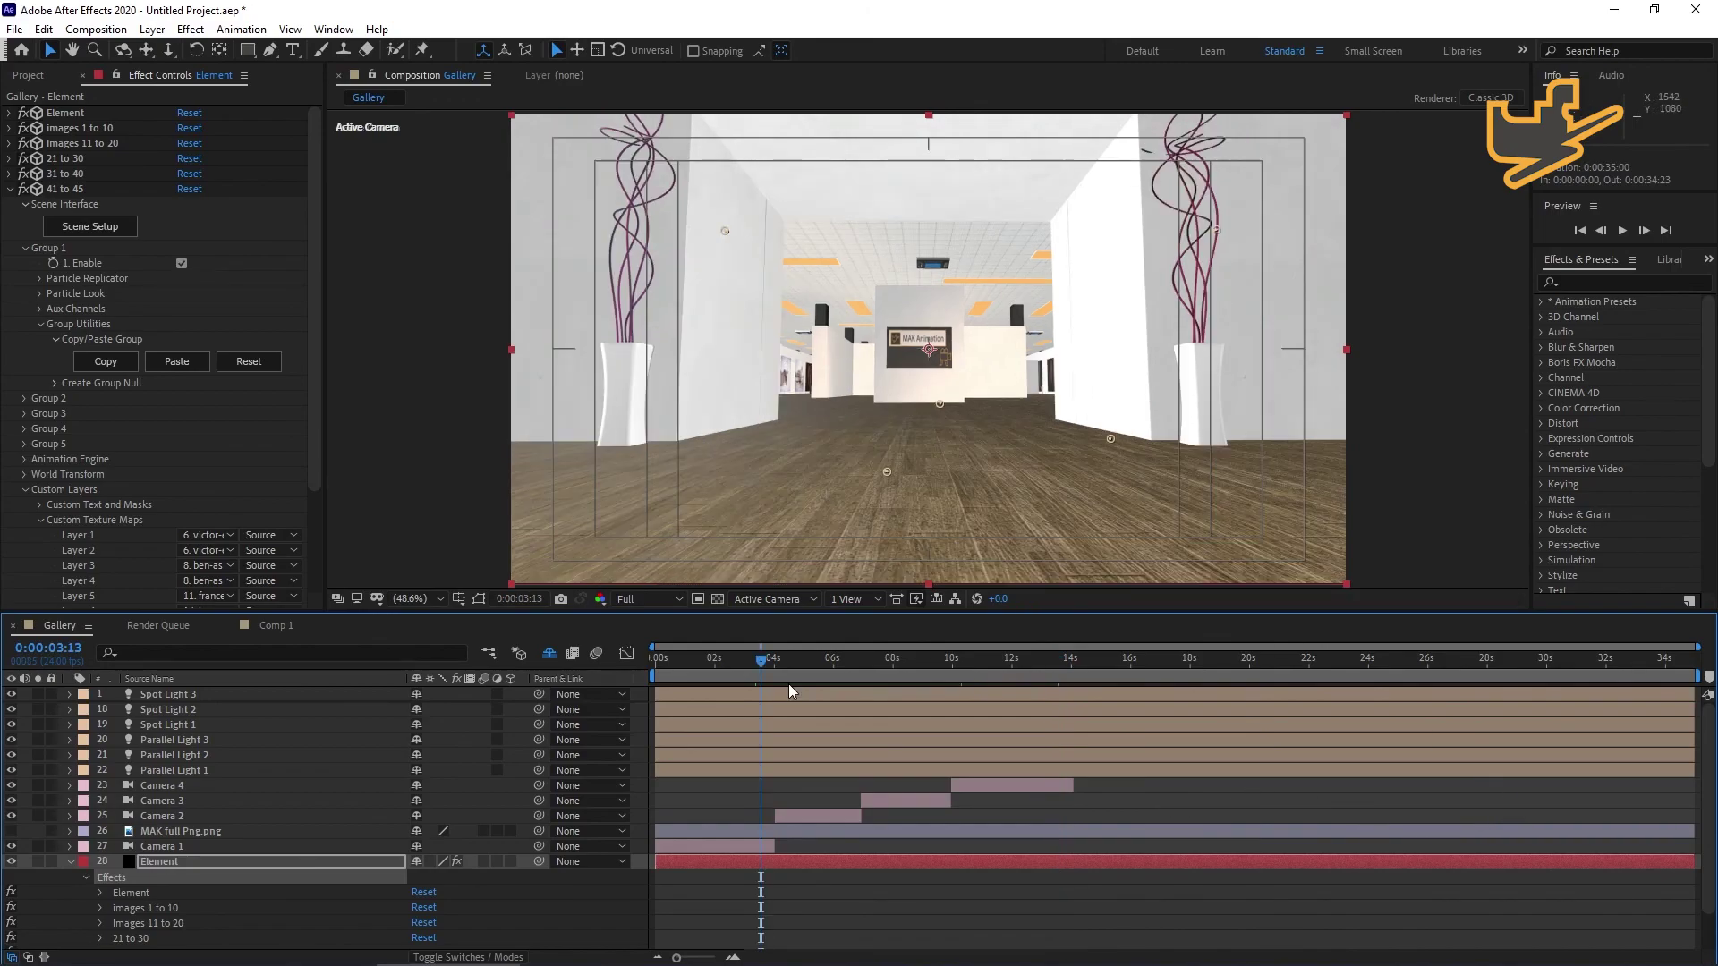